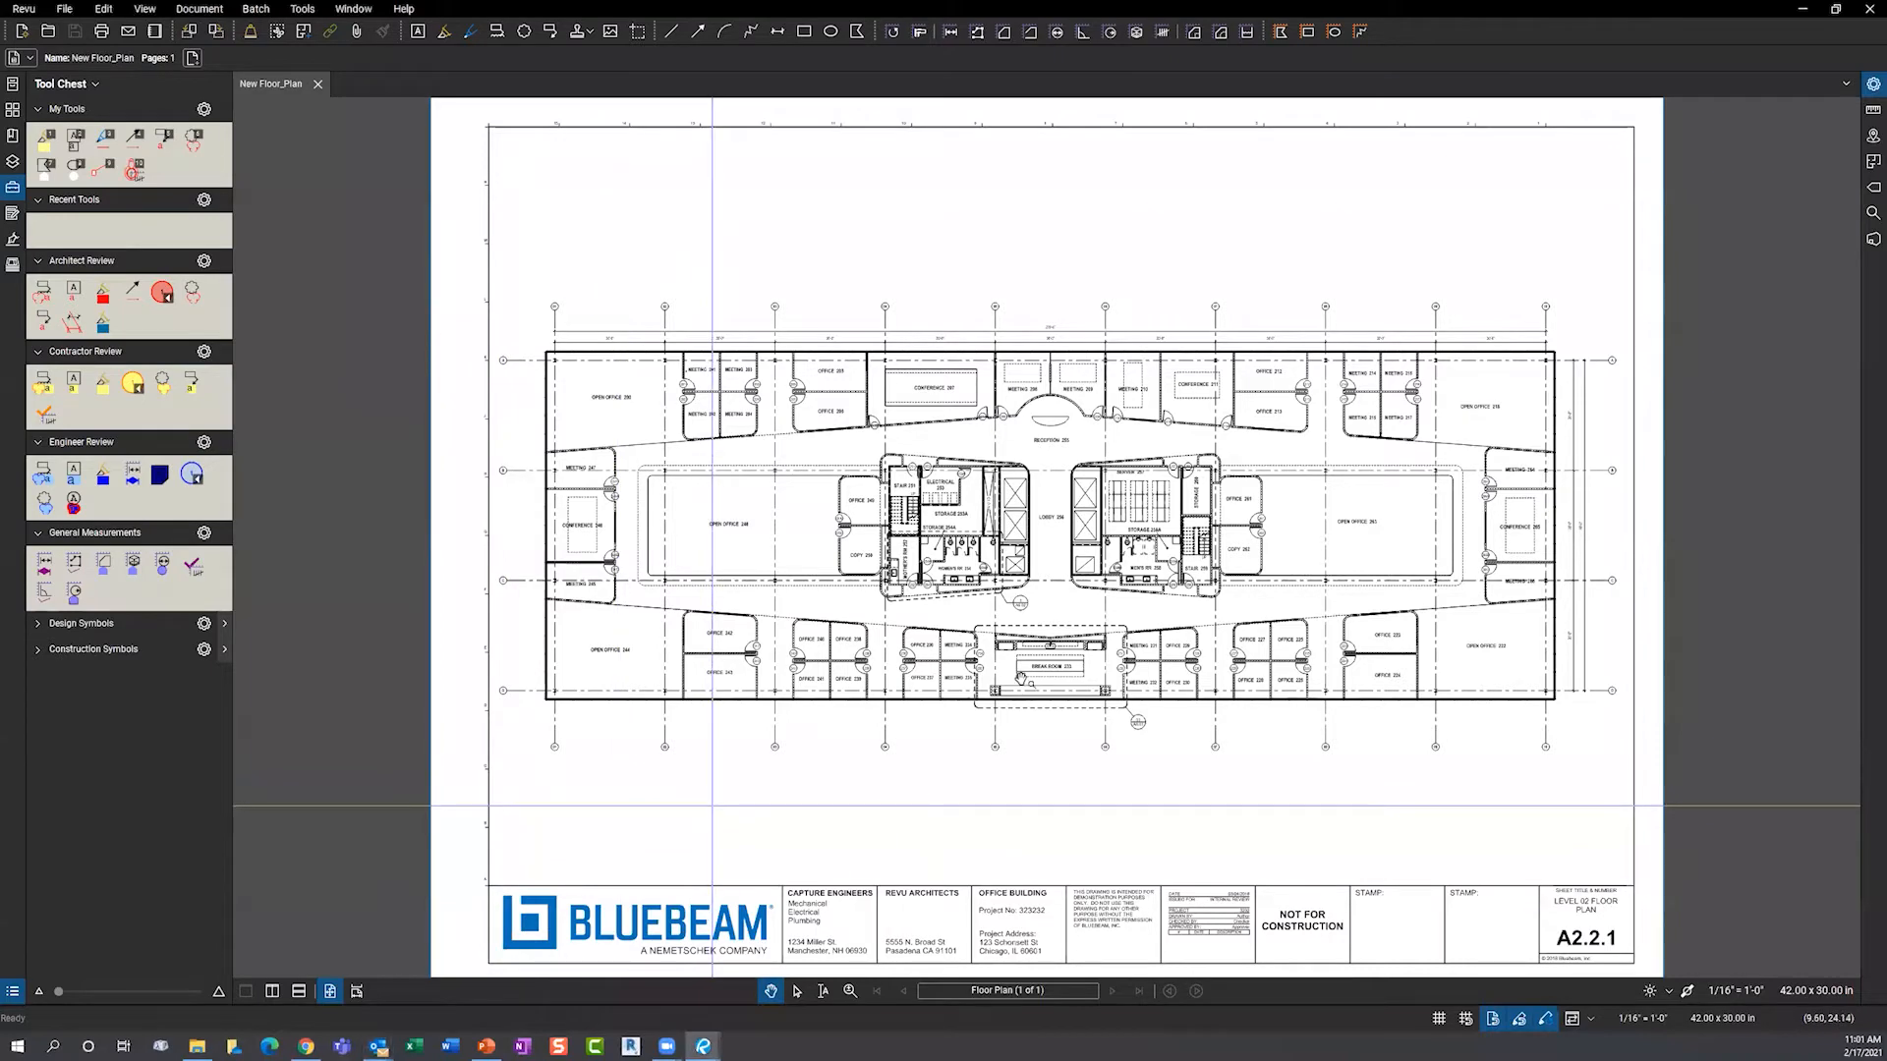
- Calibrate the page scale to 30'0" between grid lines 07 and 08, with Snap to Content on
{"action": "left_click", "coordinate": [1872, 110]}
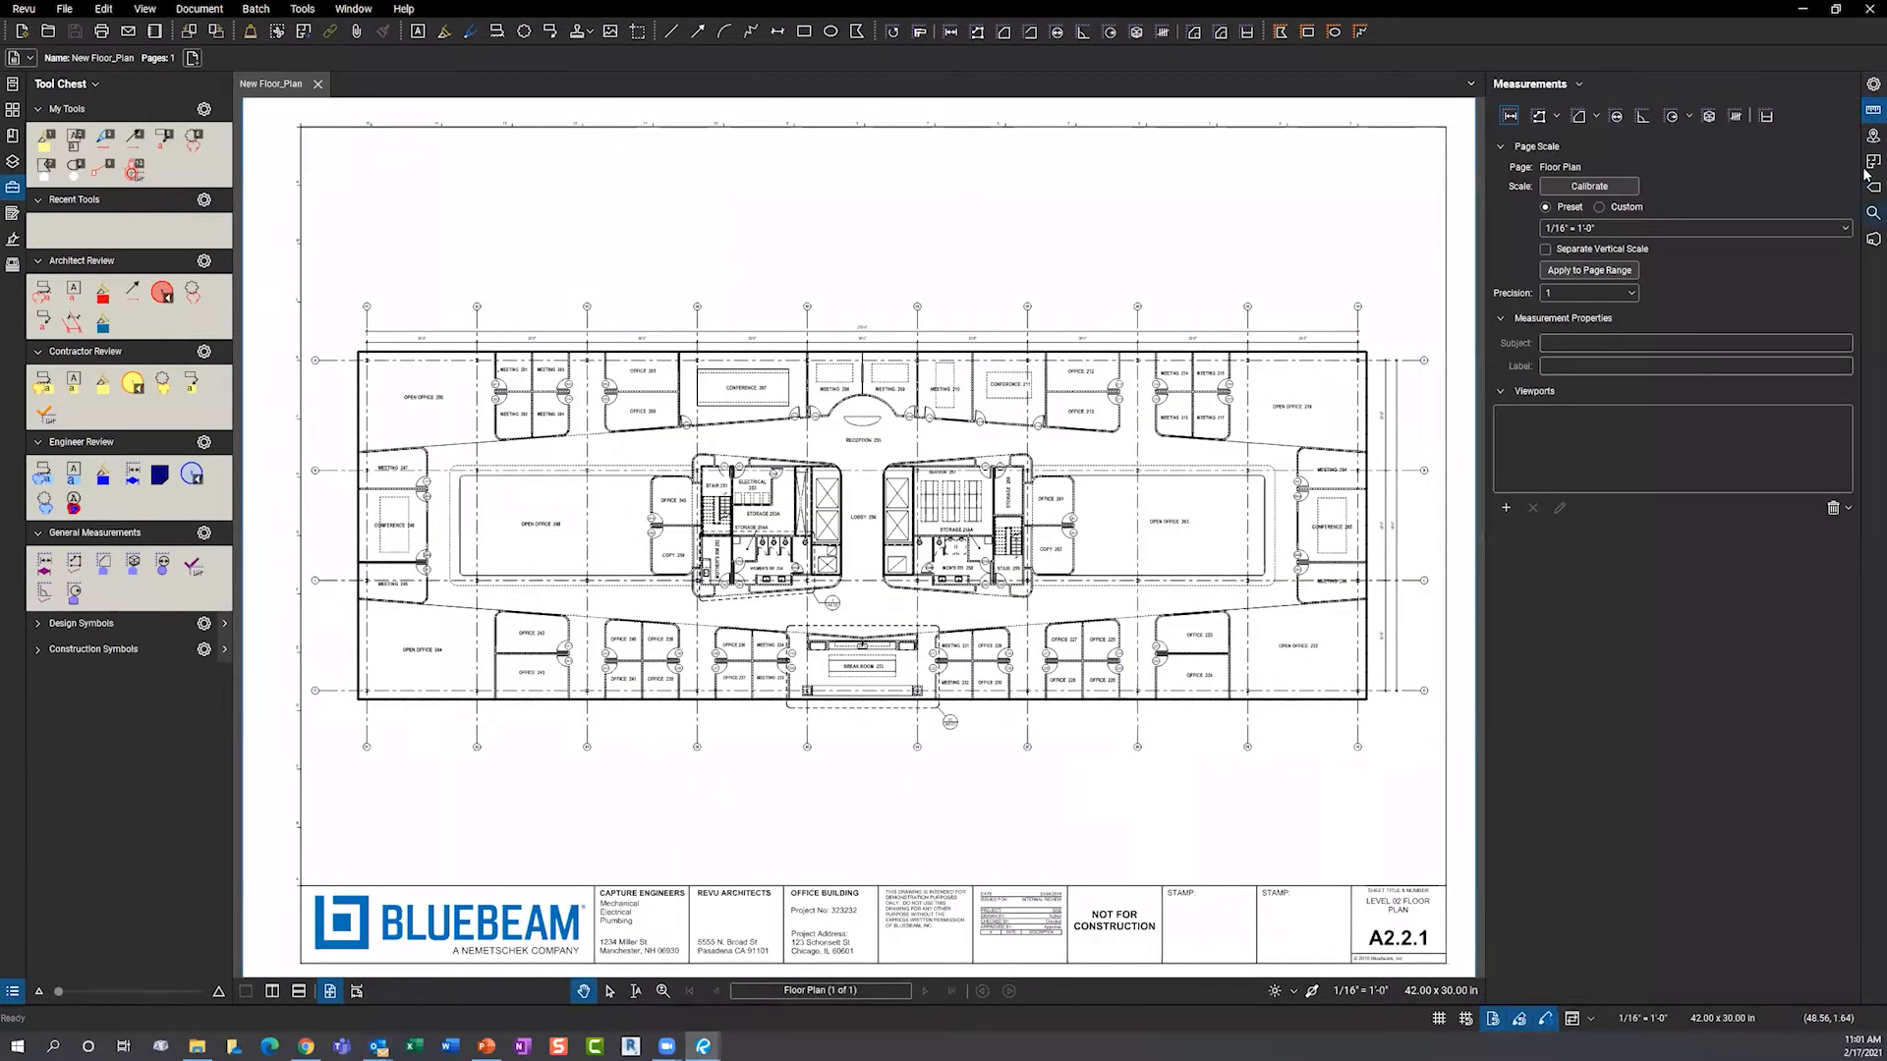
{"action": "left_click", "coordinate": [1594, 185]}
{"action": "left_click", "coordinate": [1593, 186]}
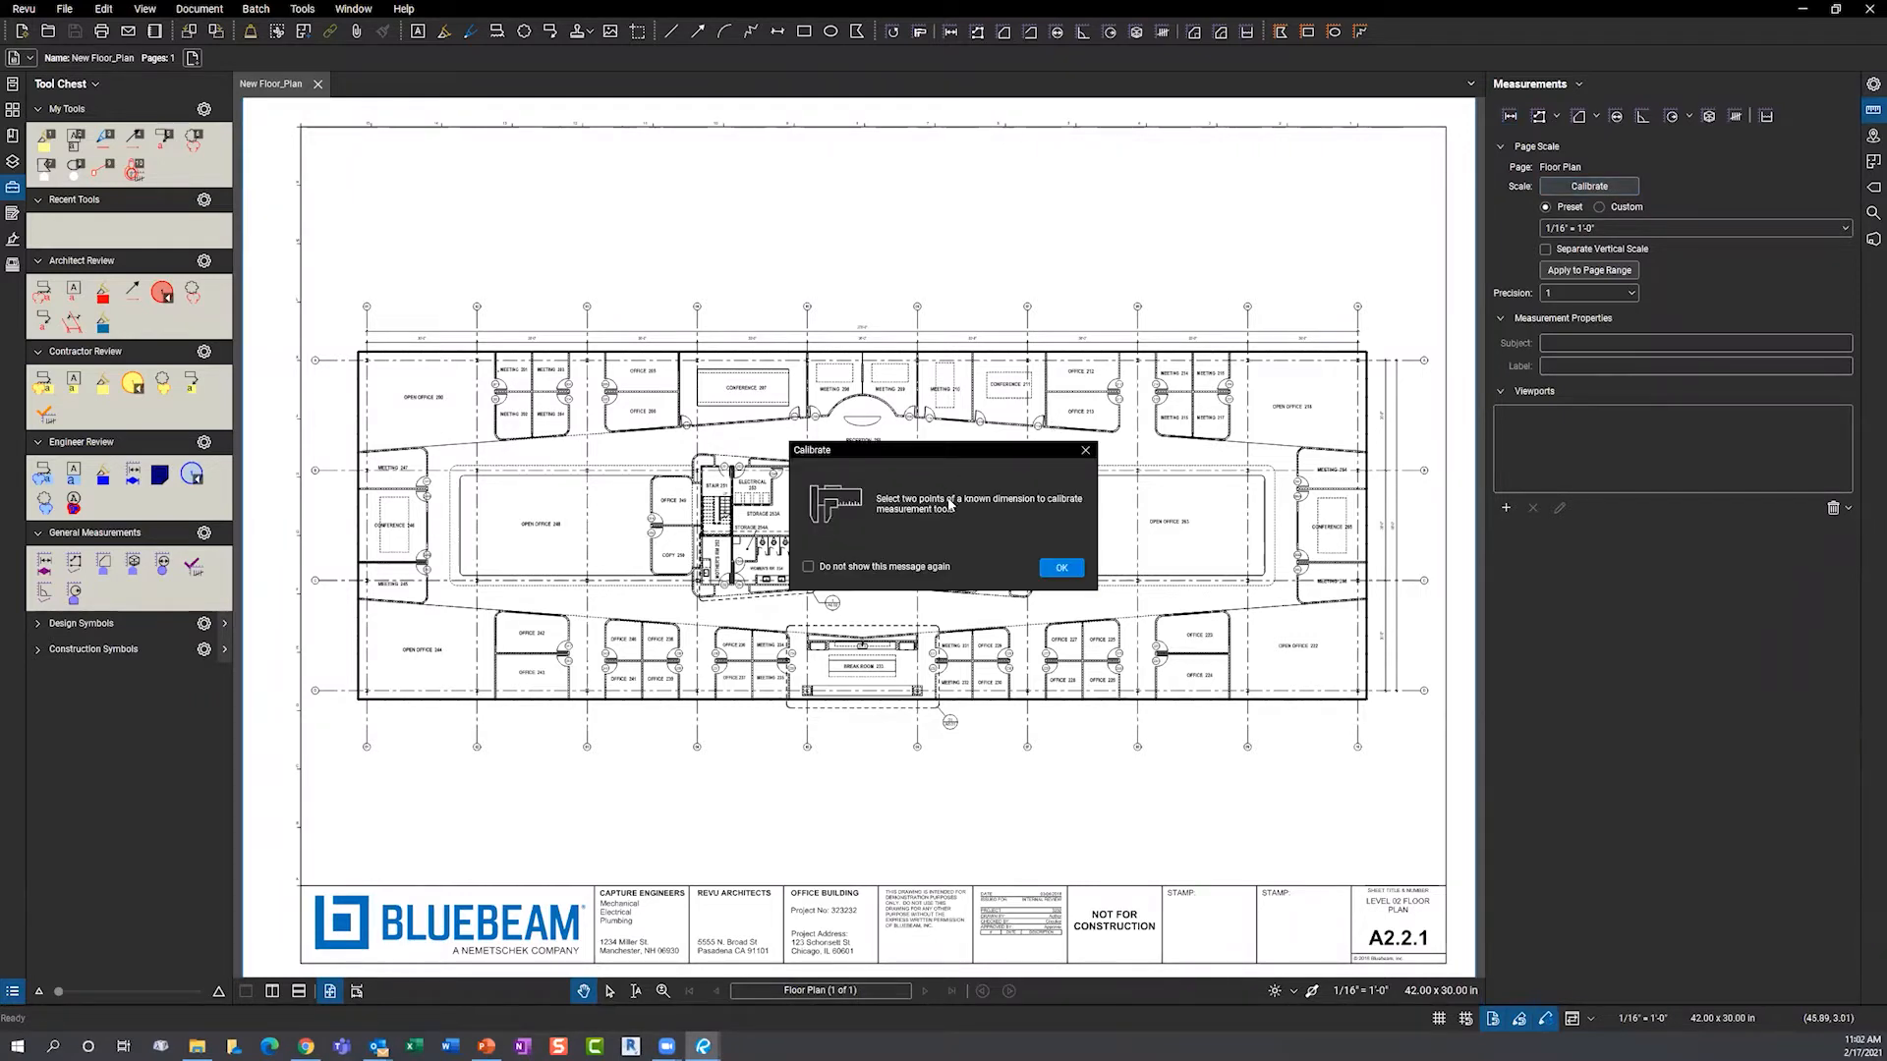
{"action": "left_click", "coordinate": [1059, 570]}
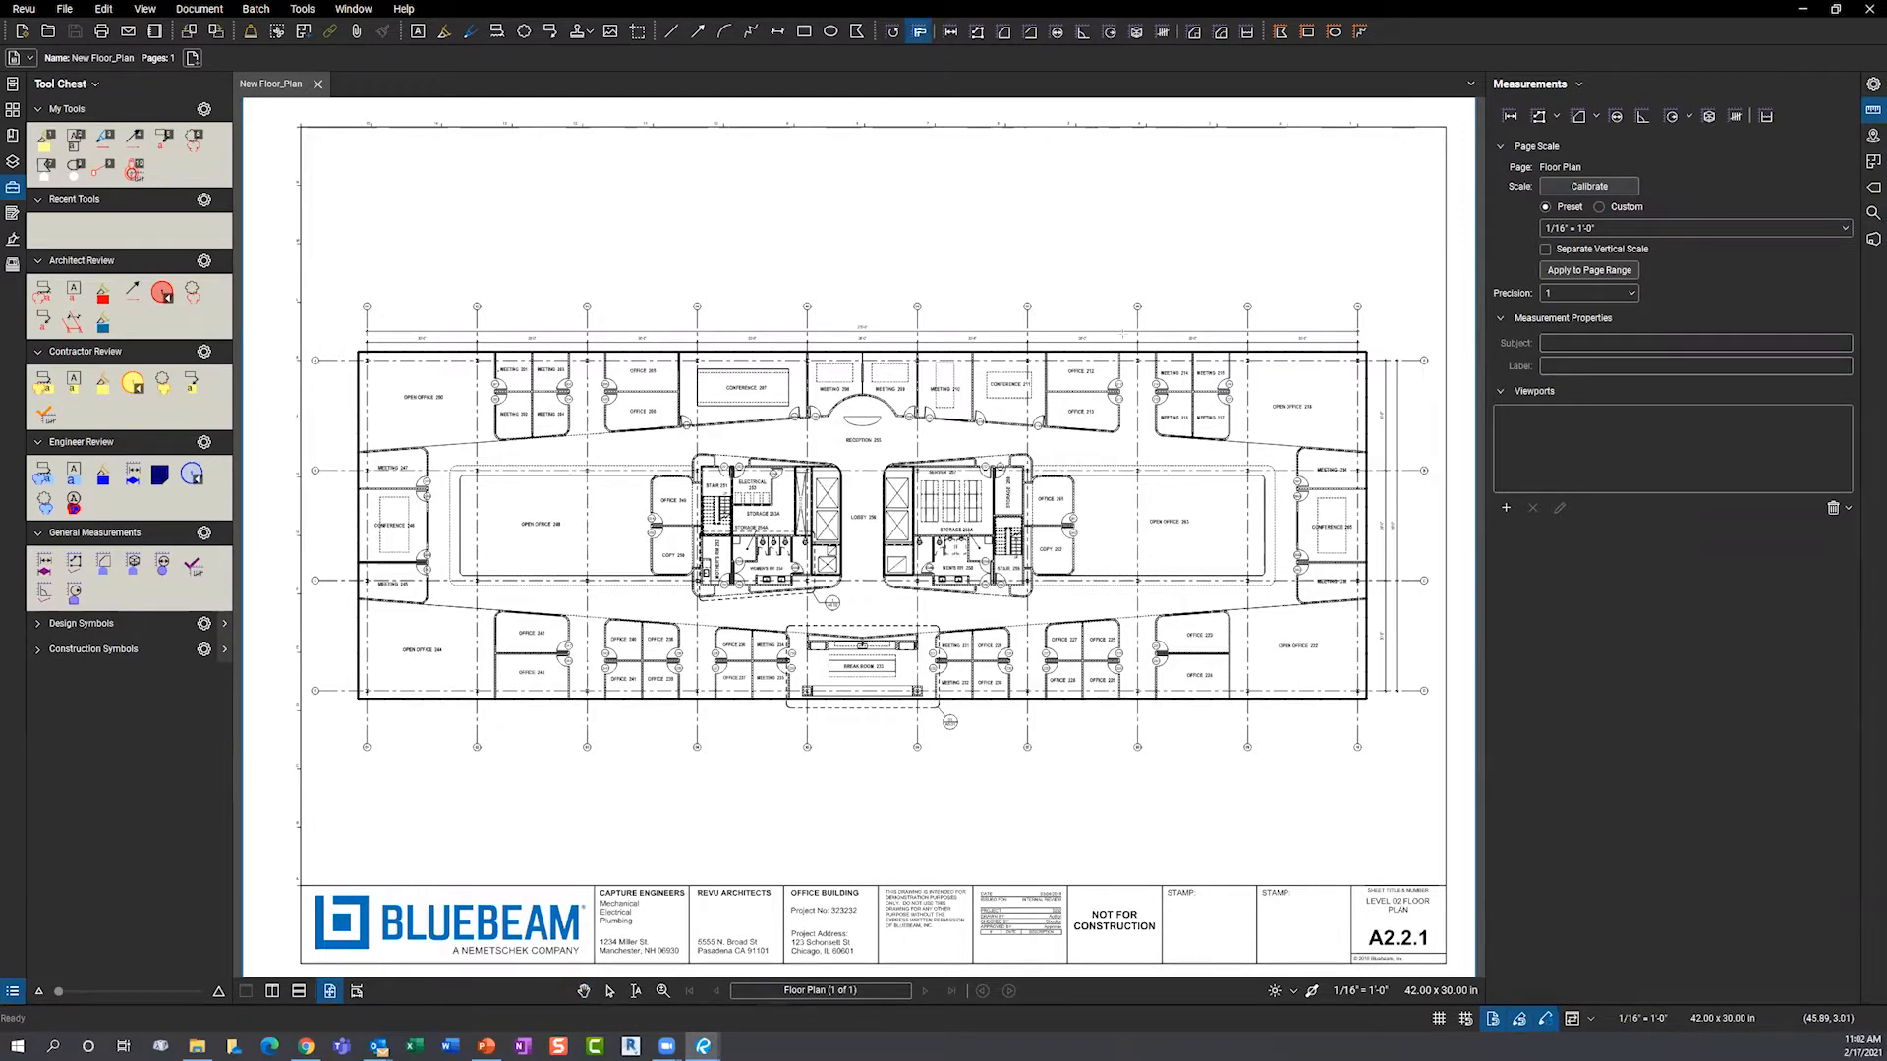
{"action": "scroll", "coordinate": [1110, 341], "scroll_direction": "up", "scroll_amount": 3}
{"action": "scroll", "coordinate": [1114, 341], "scroll_direction": "up", "scroll_amount": 1}
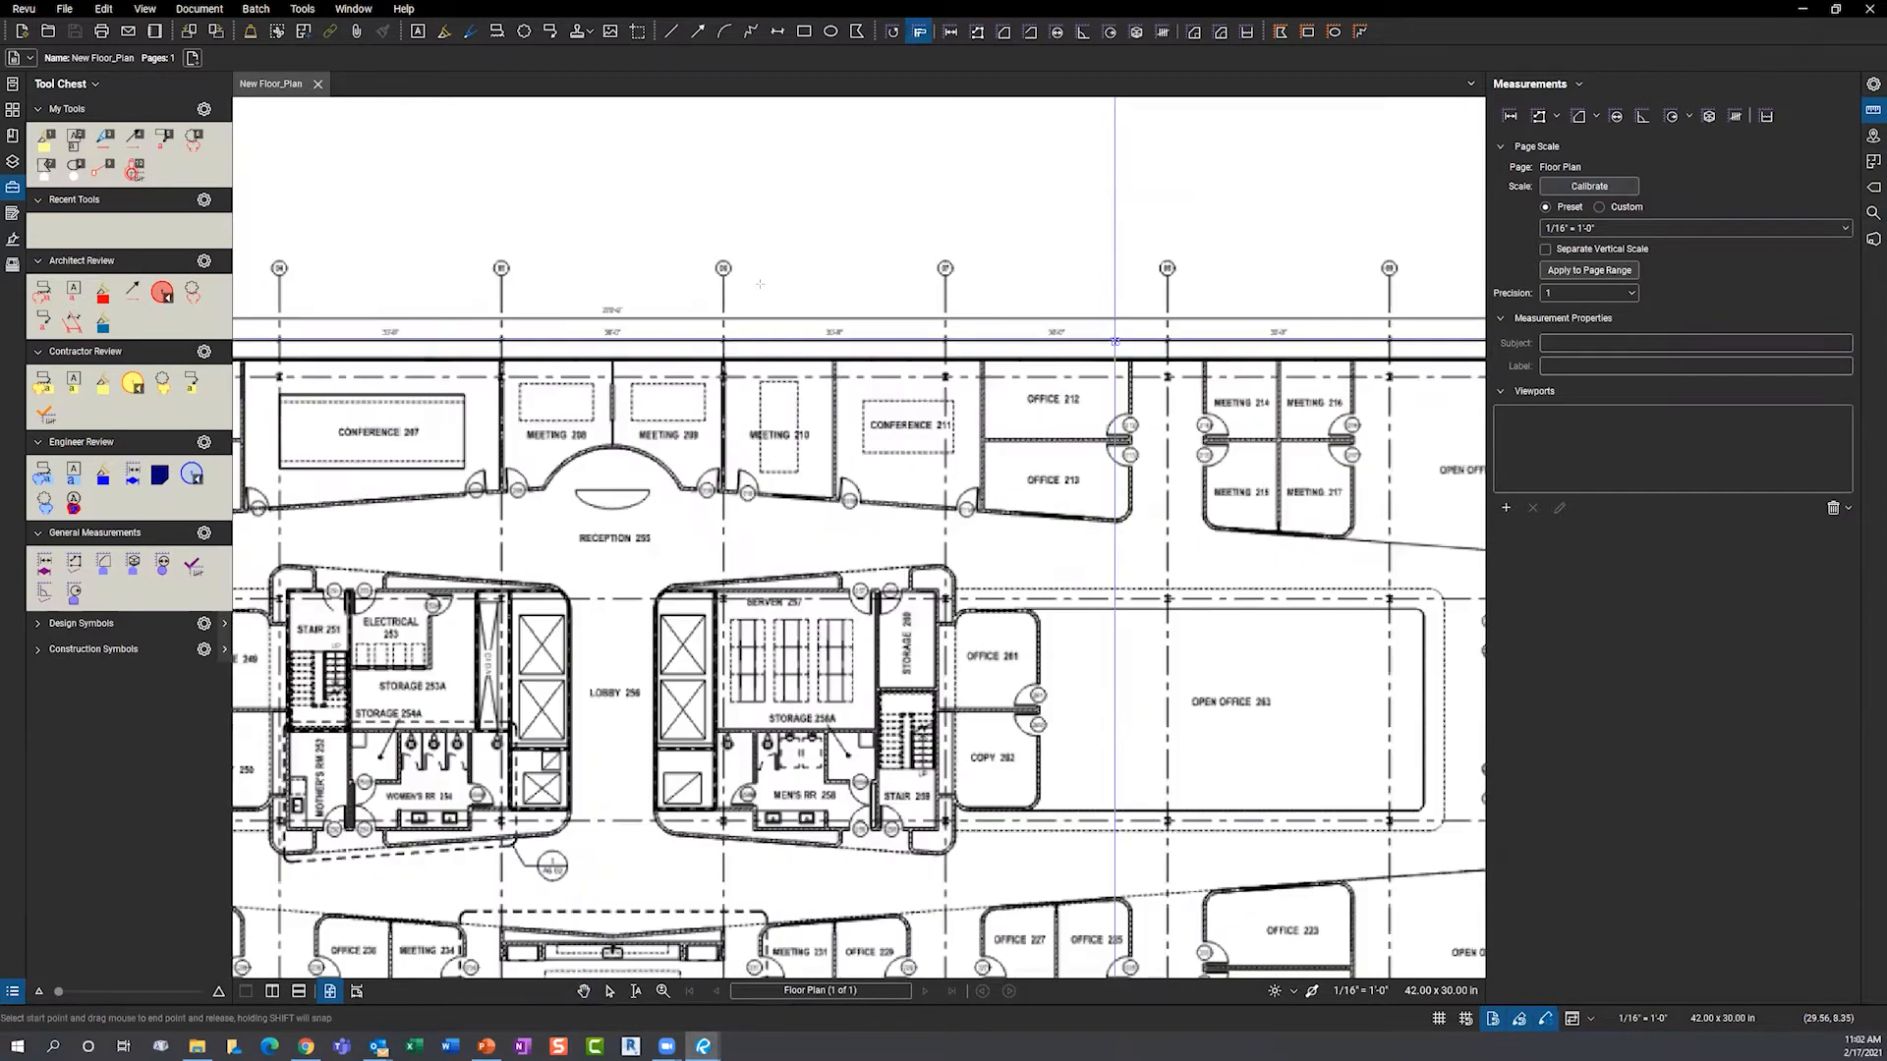
{"action": "scroll", "coordinate": [1115, 341], "scroll_direction": "up", "scroll_amount": 4}
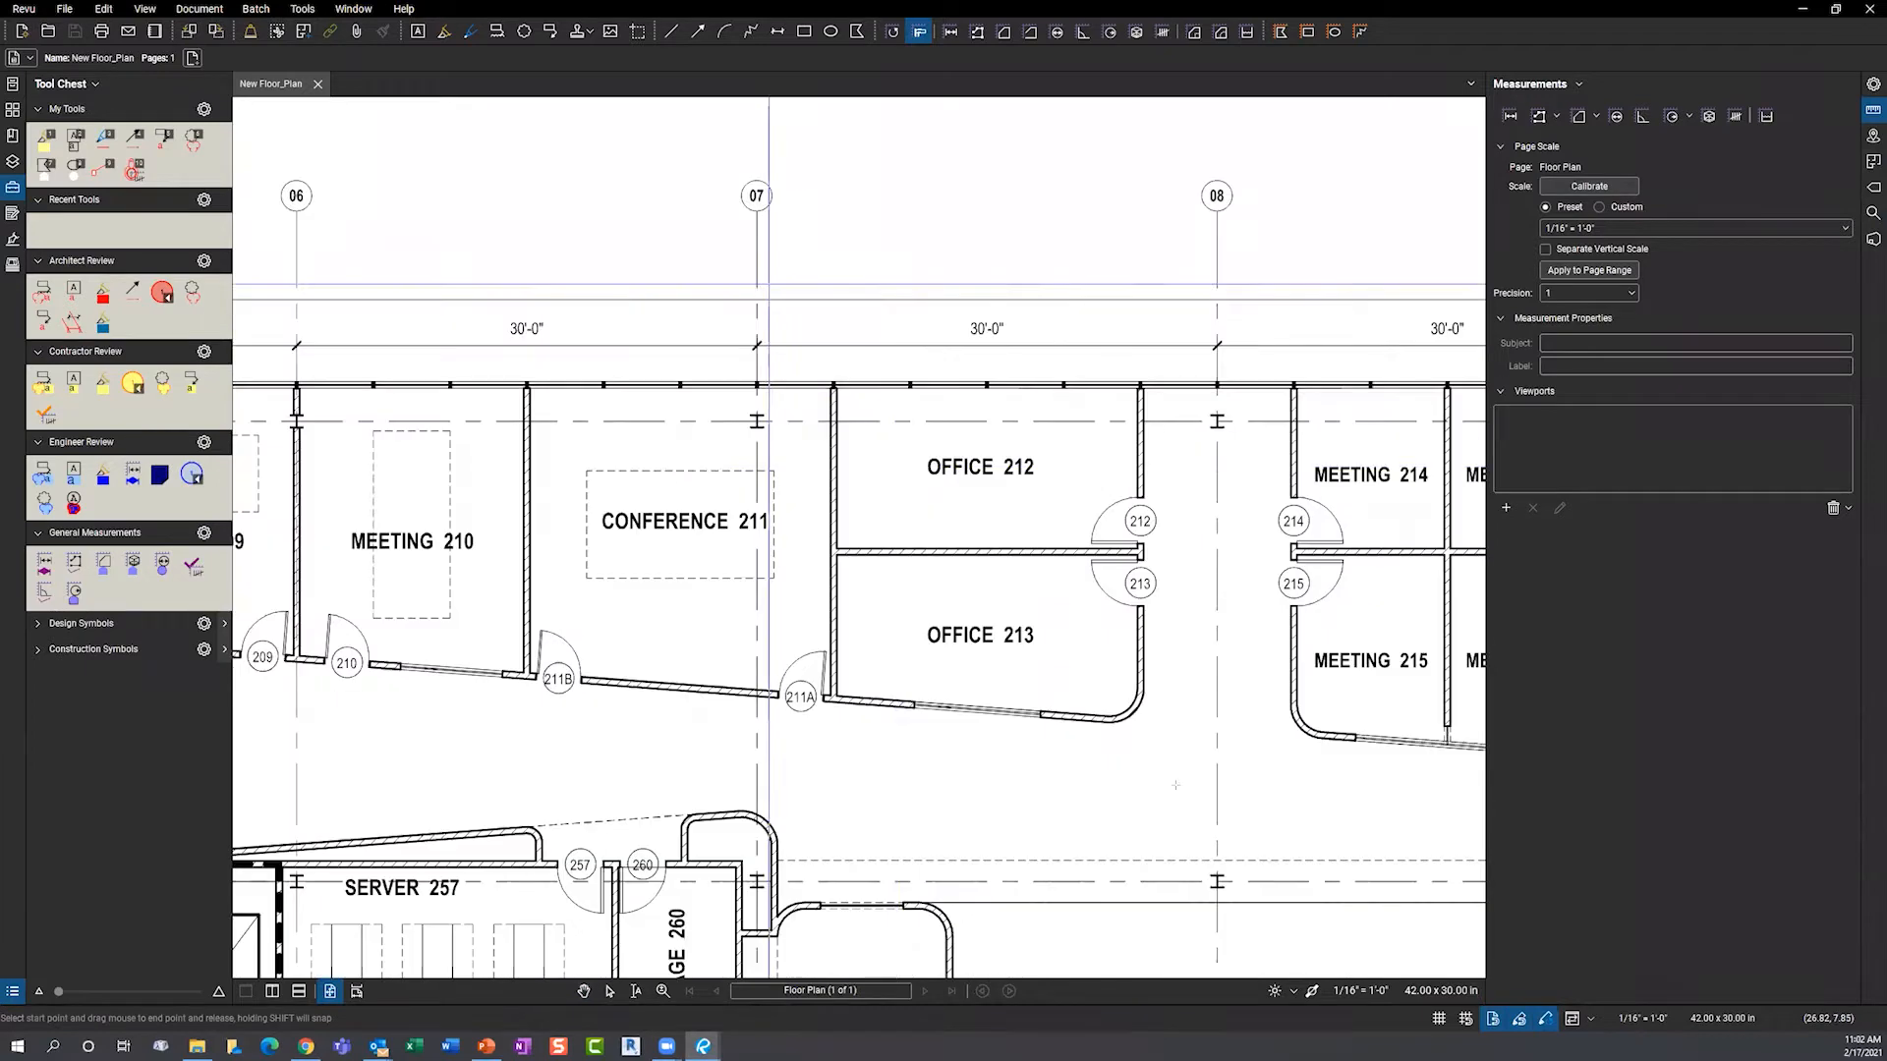
{"action": "left_click", "coordinate": [1495, 1019]}
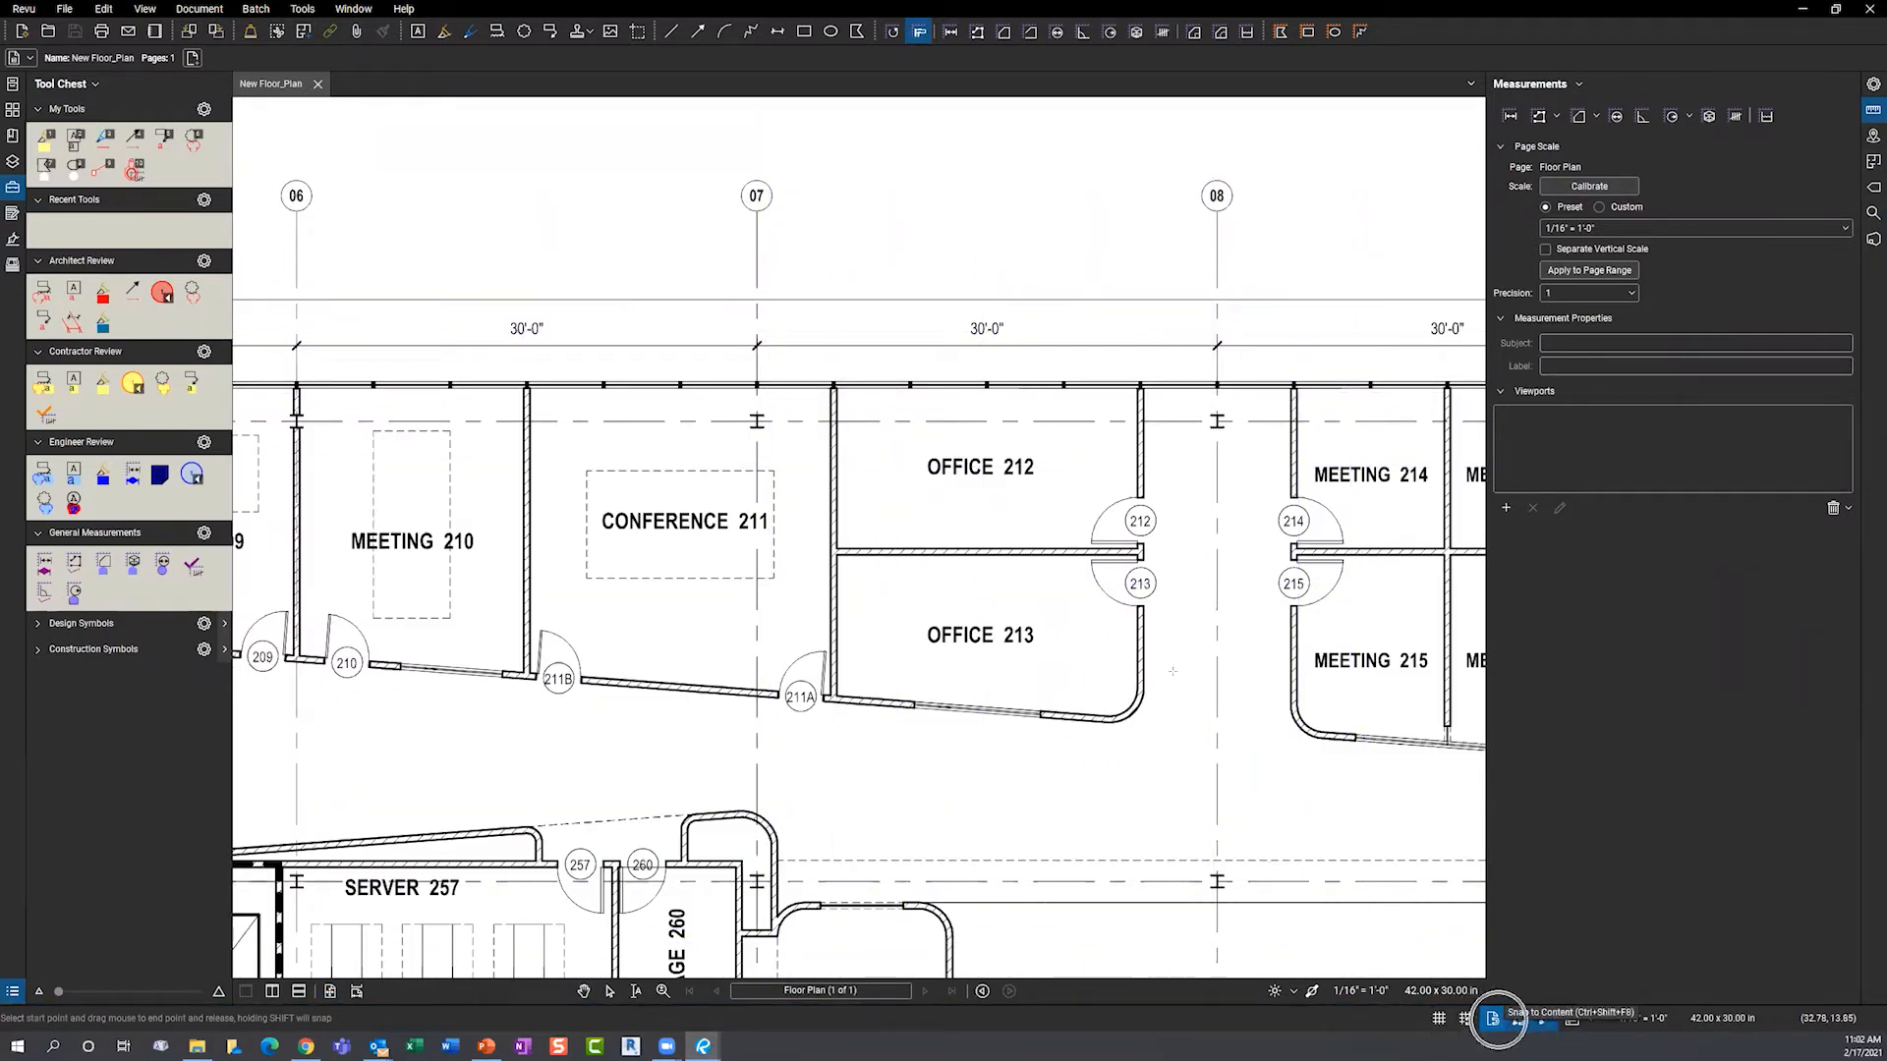
{"action": "left_click", "coordinate": [757, 288]}
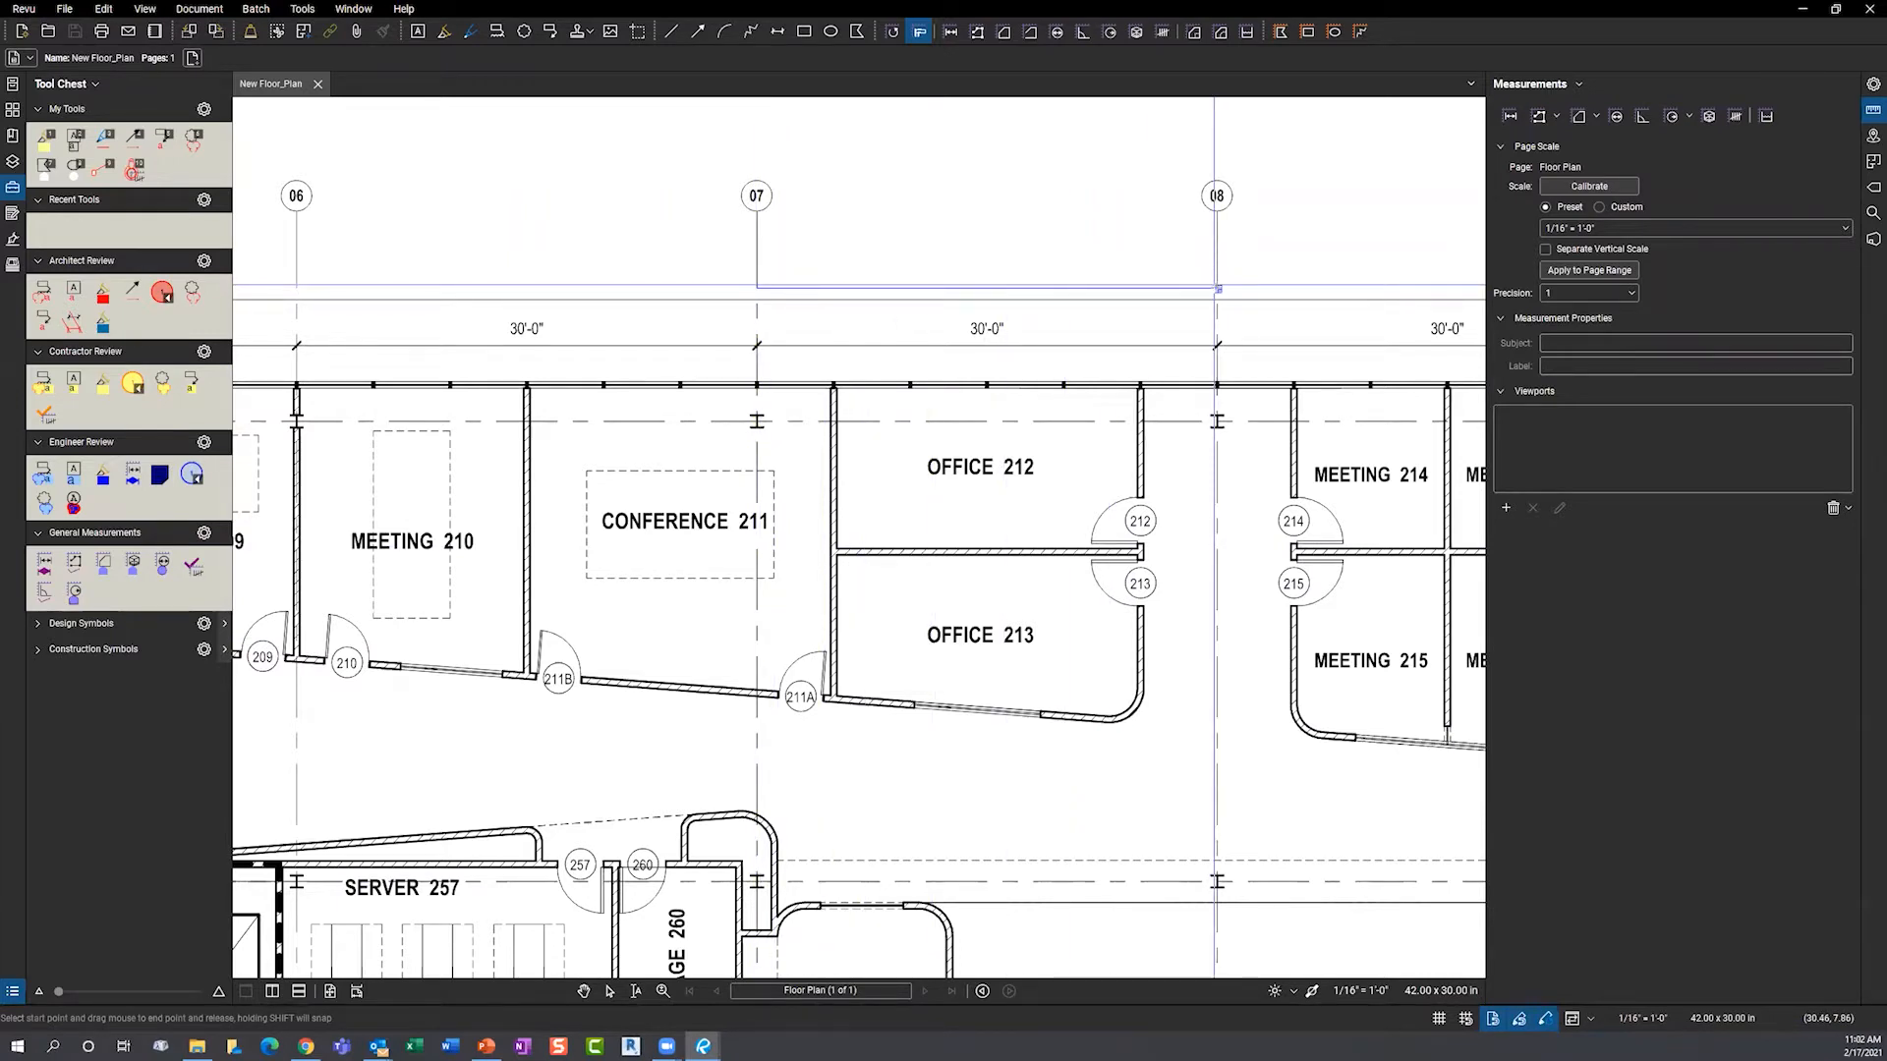
{"action": "left_click", "coordinate": [1216, 288]}
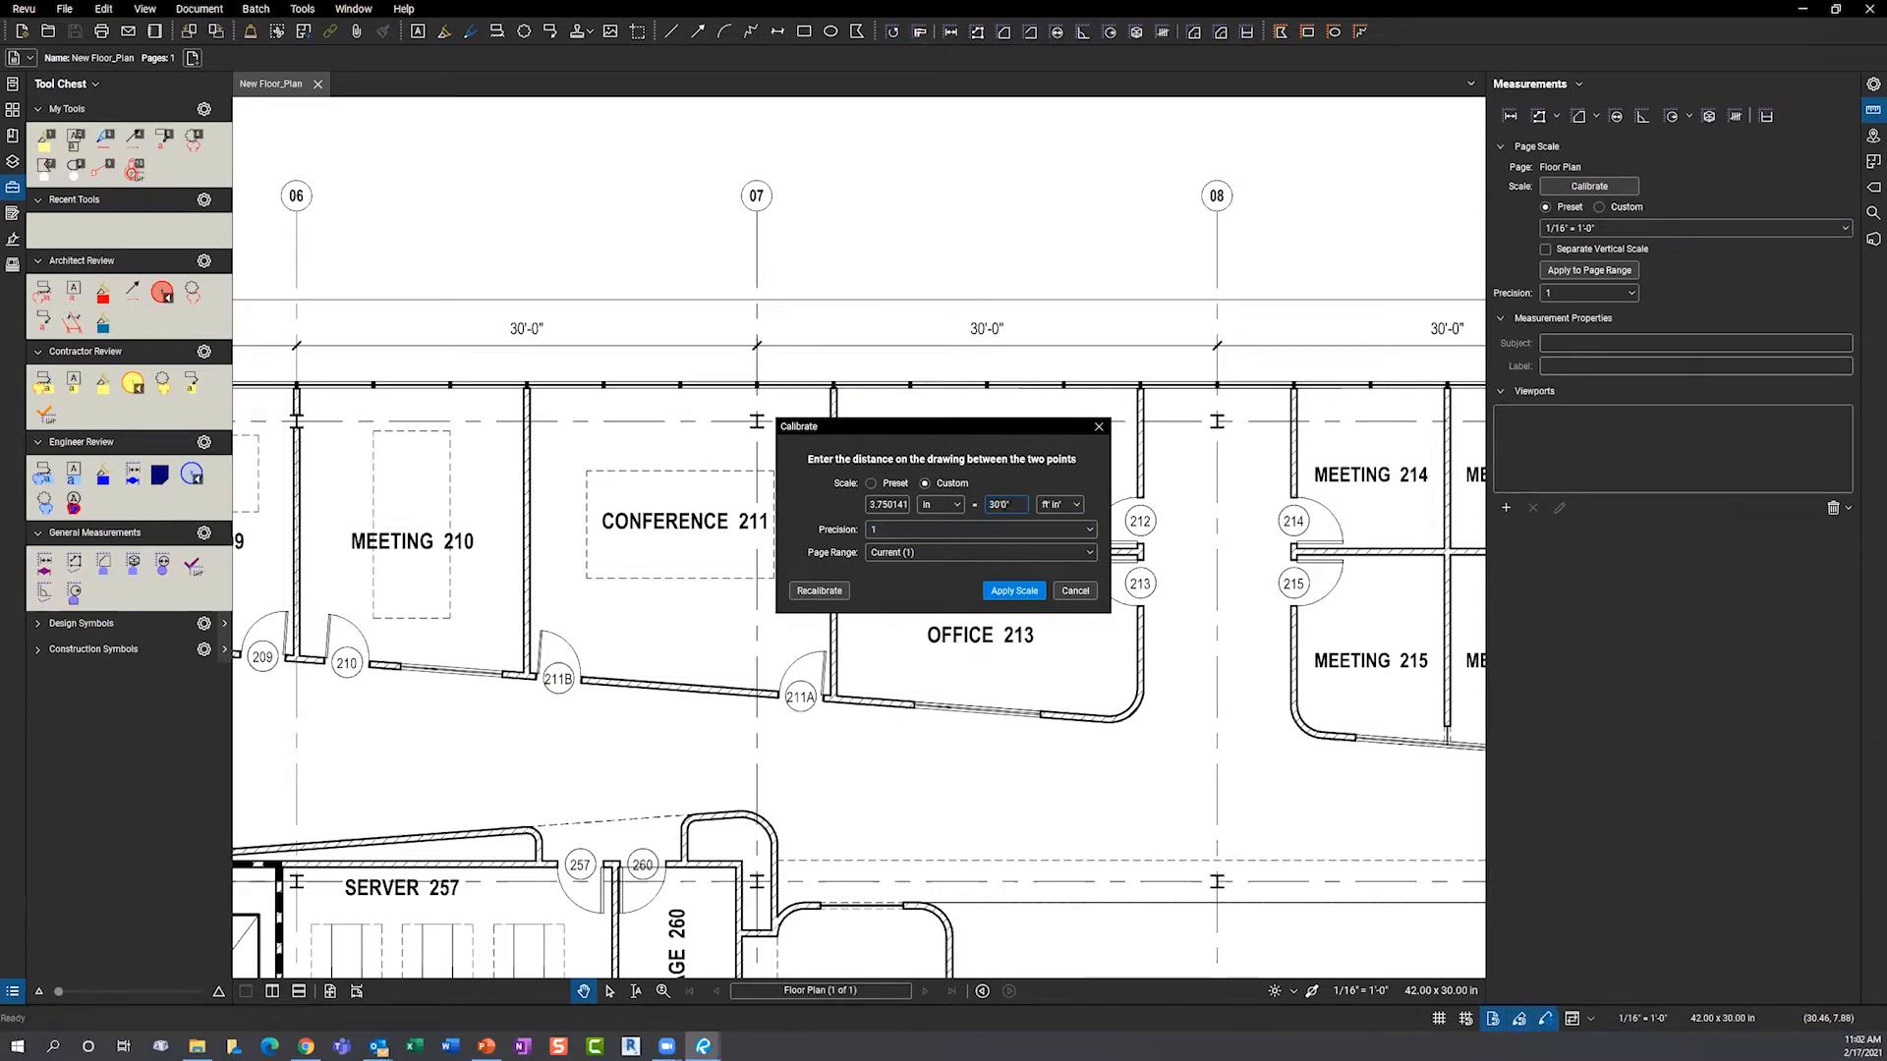
{"action": "left_click", "coordinate": [1011, 591]}
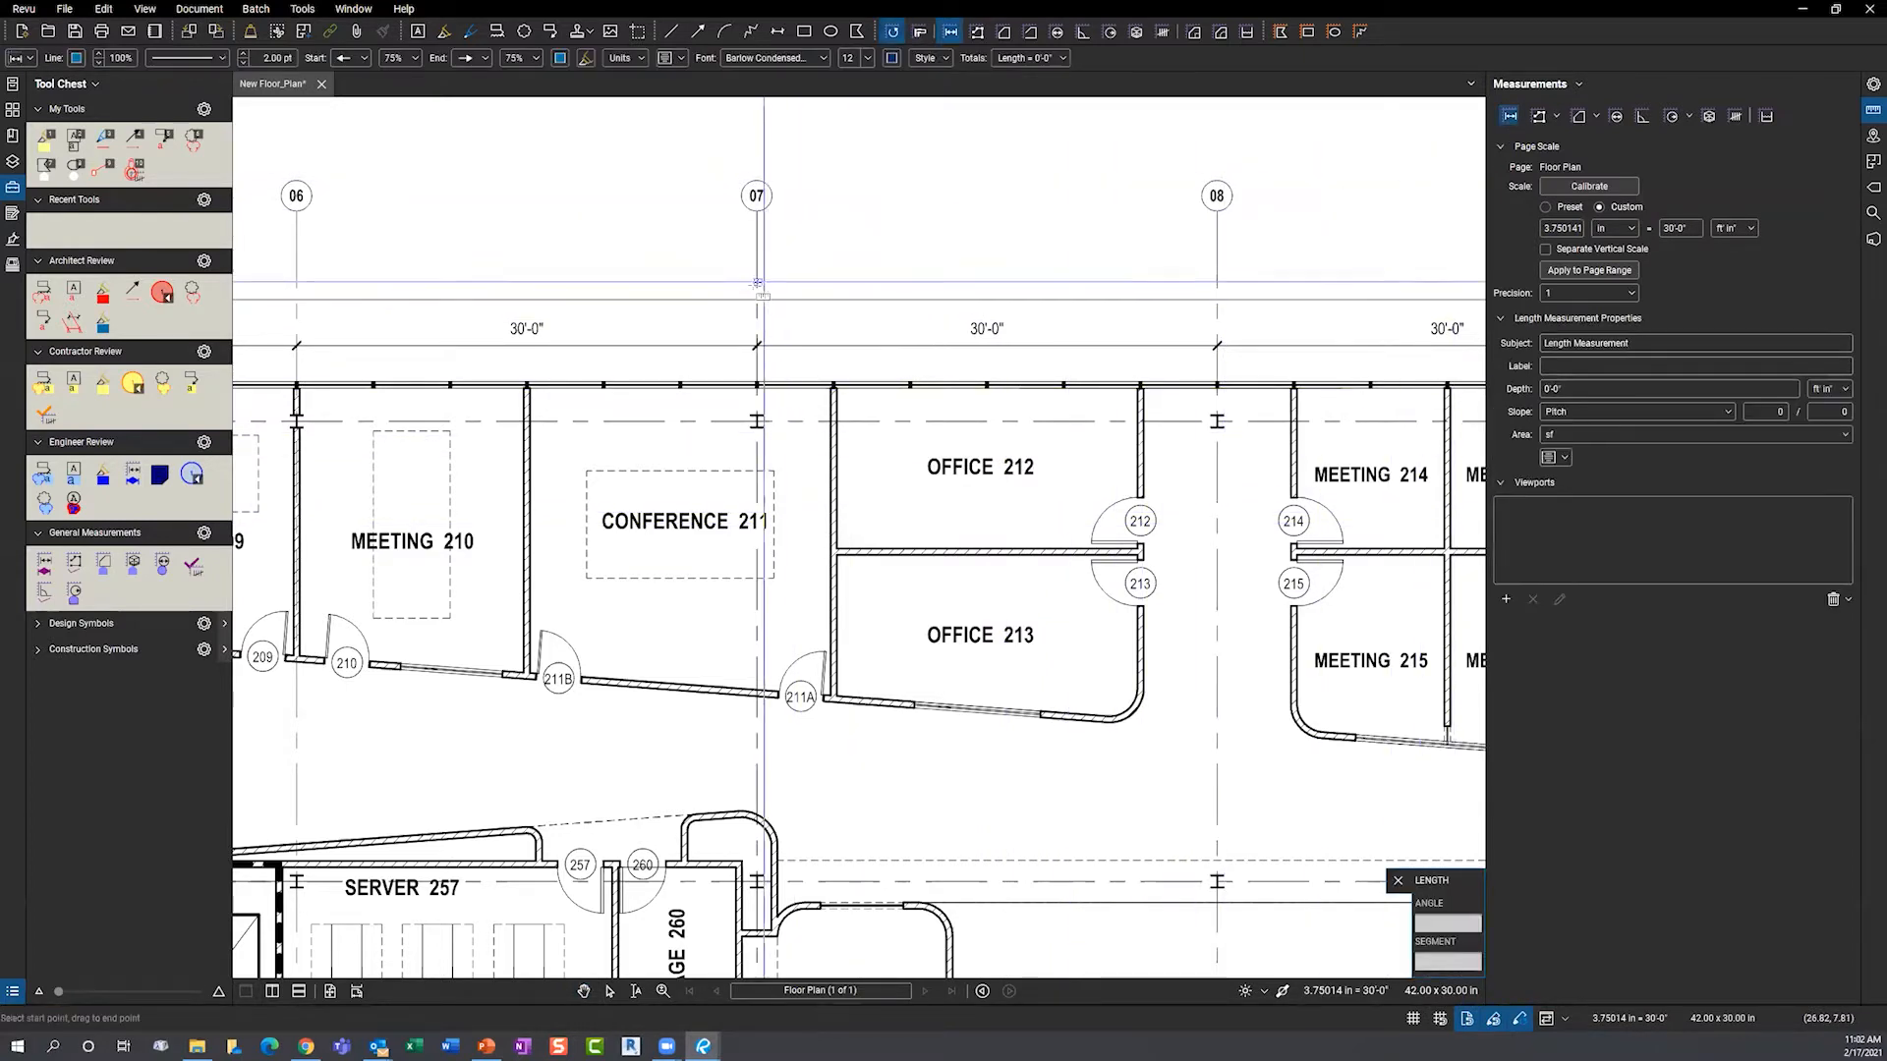
- Add length measurements: 30'-0" between grids 07 and 08, and 10'-6" along Office 212's wall
{"action": "left_click", "coordinate": [757, 289]}
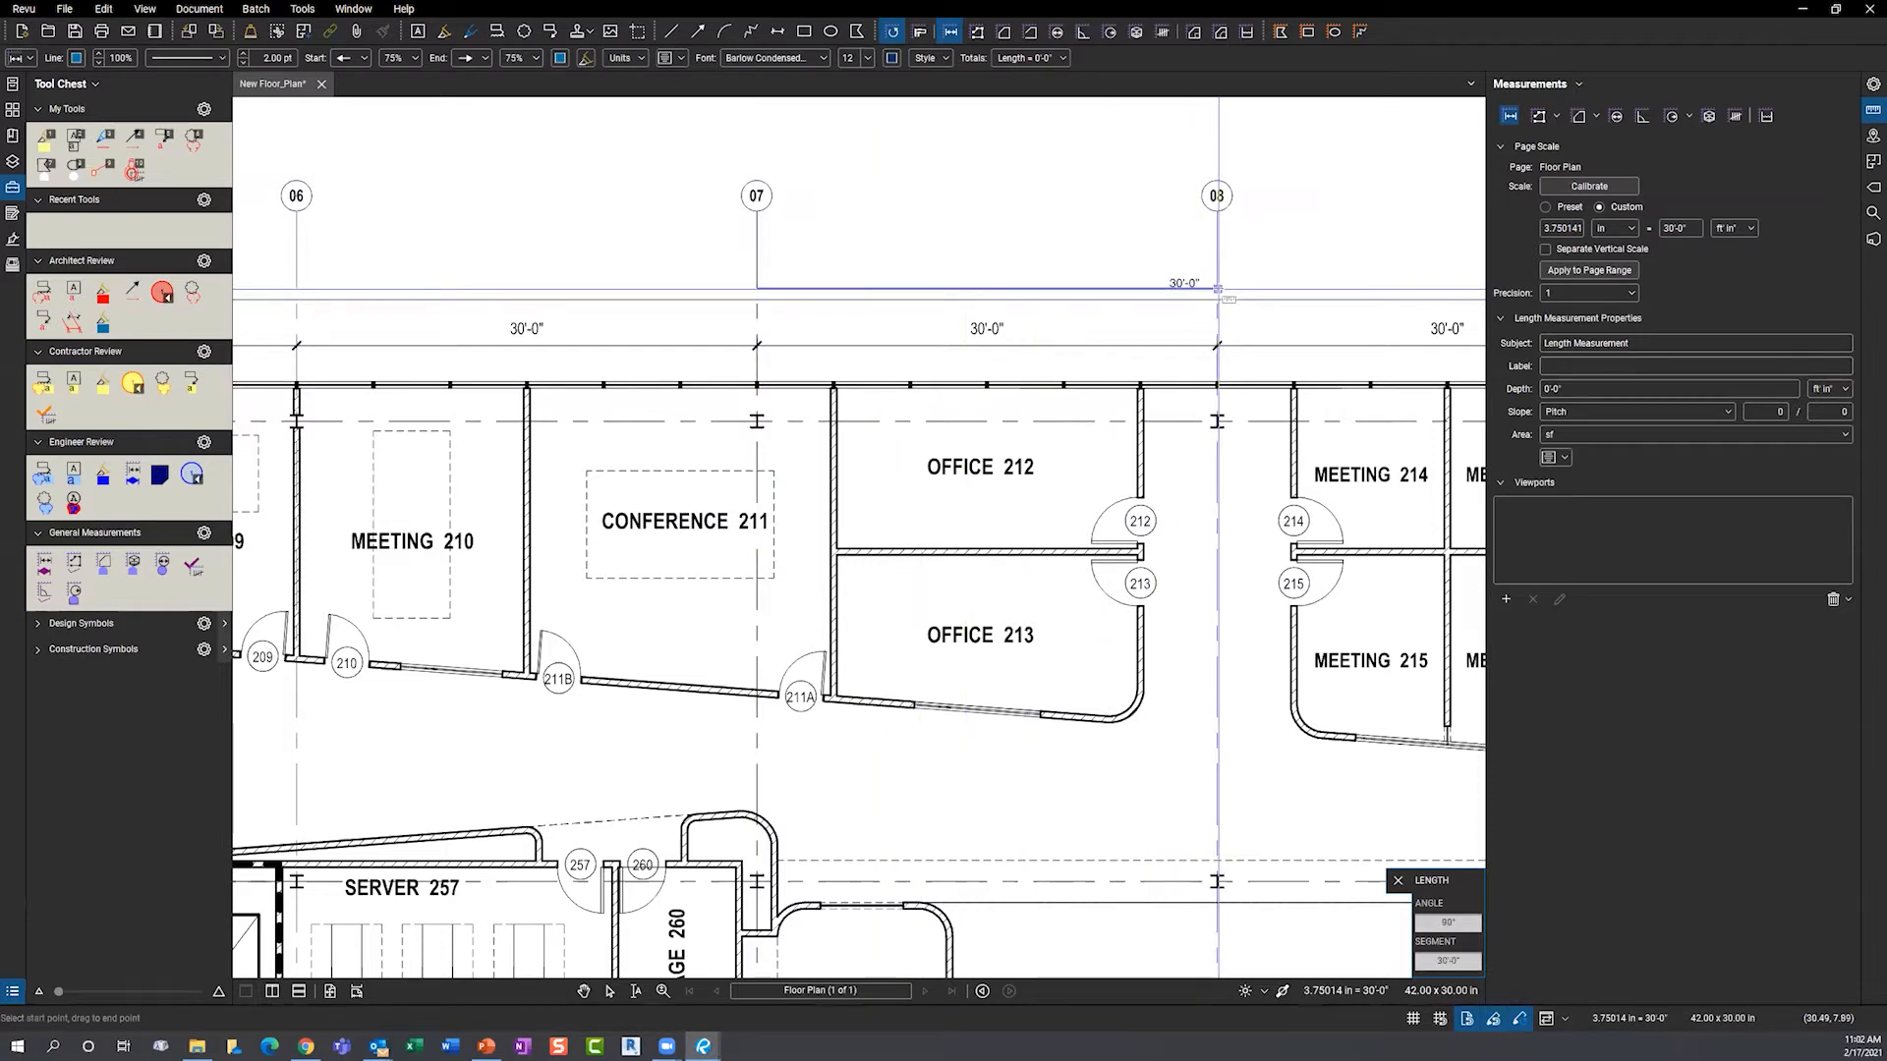
{"action": "left_click", "coordinate": [1218, 290]}
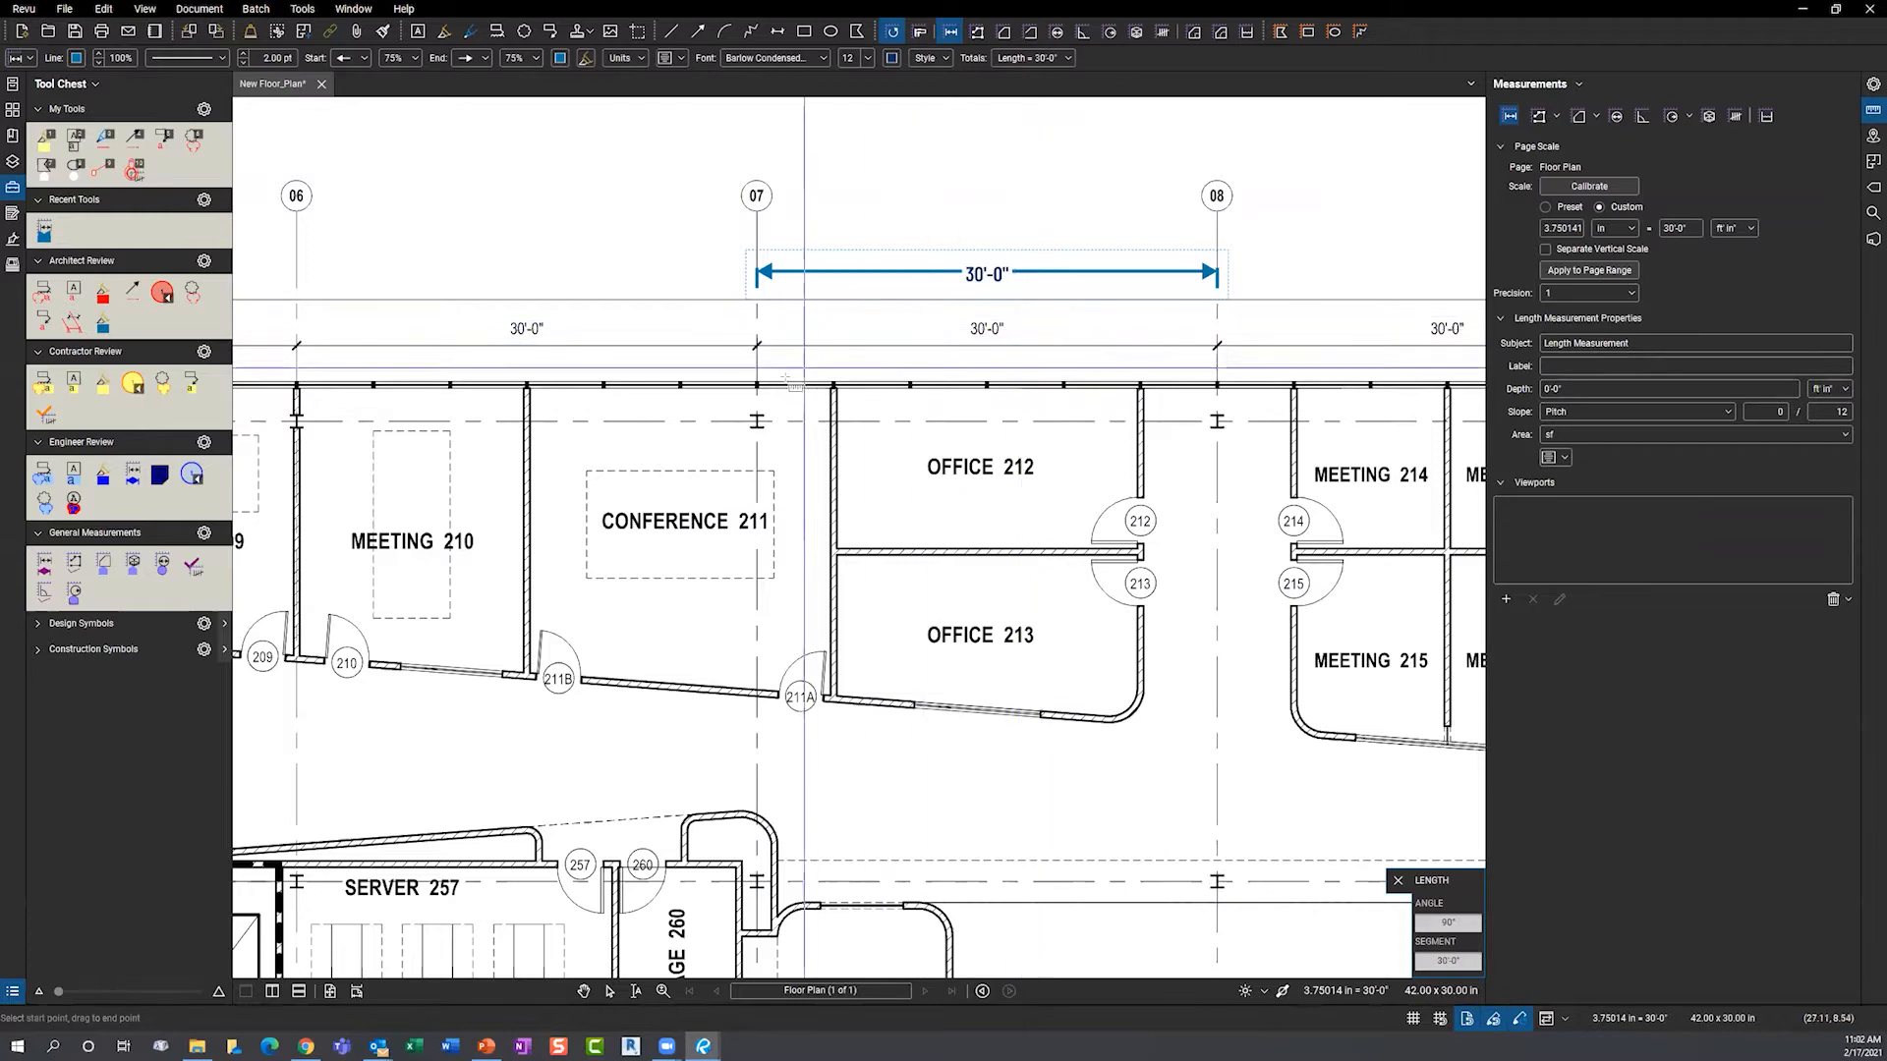
{"action": "scroll", "coordinate": [786, 385], "scroll_direction": "up", "scroll_amount": 2}
{"action": "scroll", "coordinate": [774, 392], "scroll_direction": "up", "scroll_amount": 1}
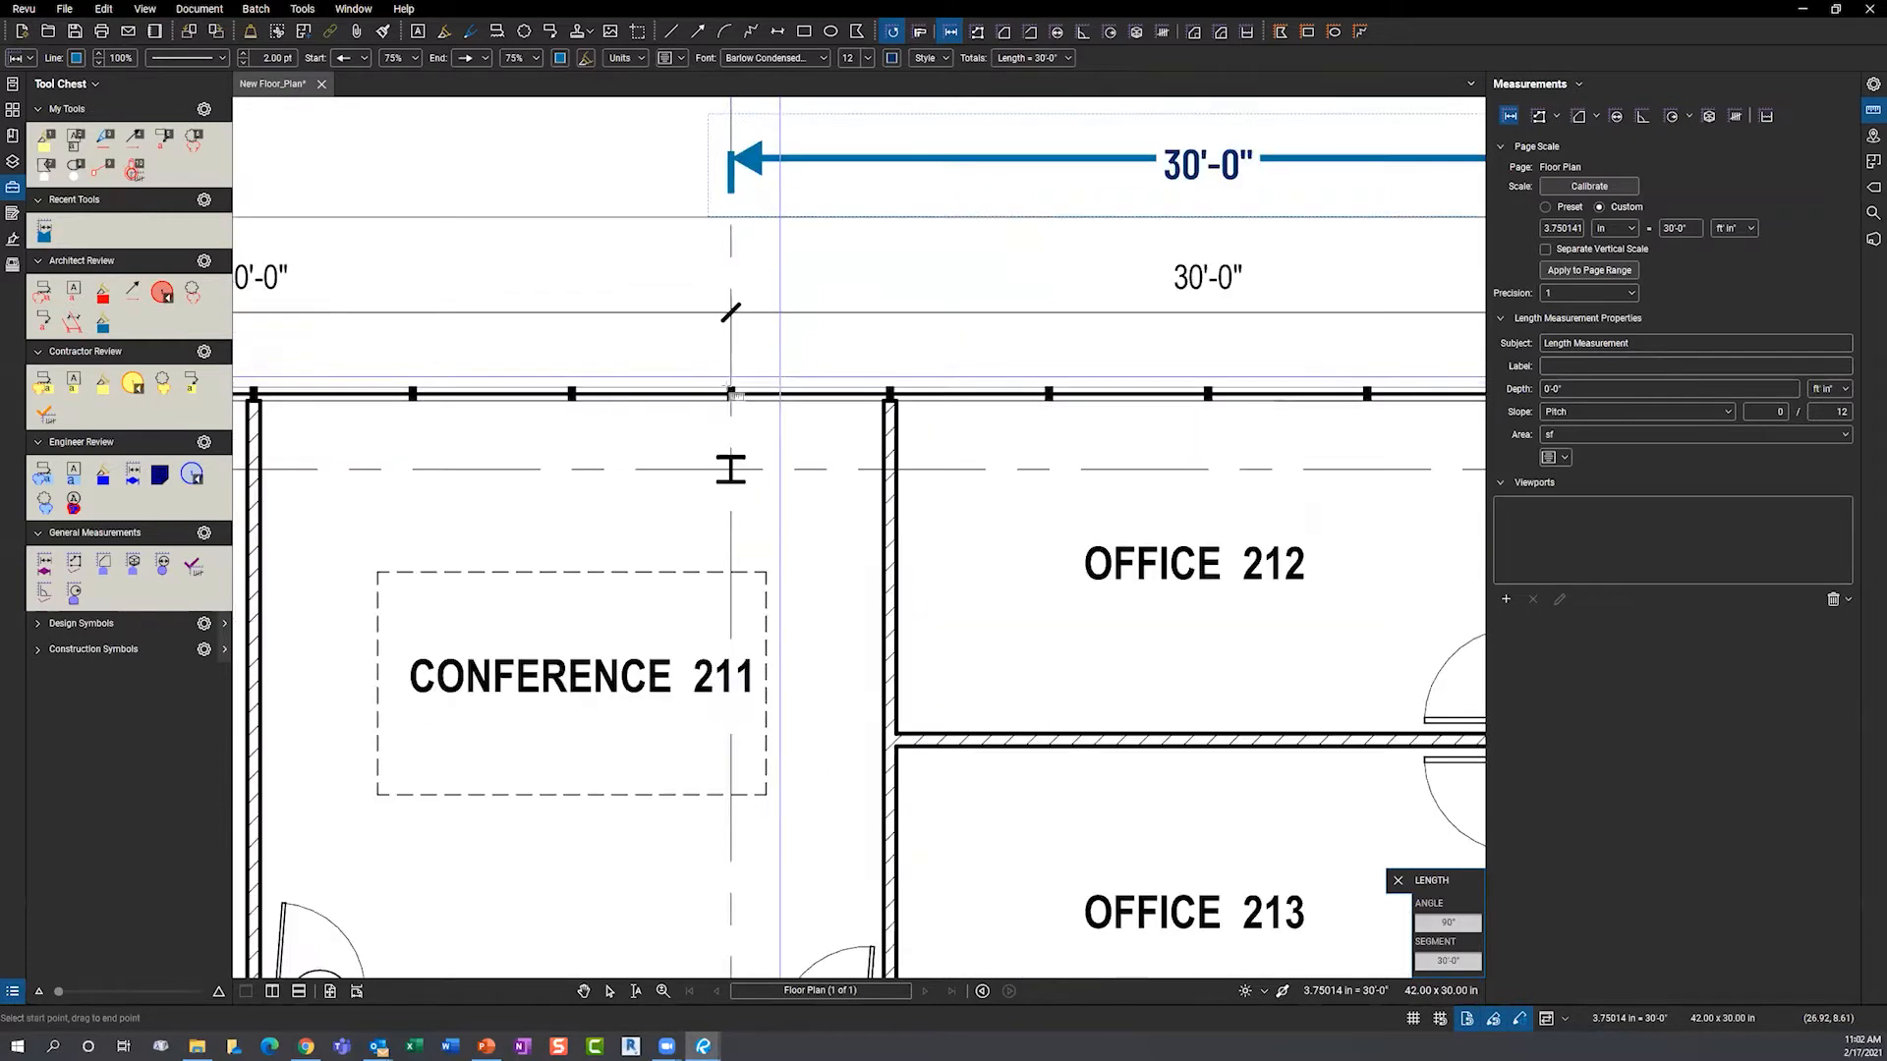
{"action": "left_click", "coordinate": [894, 398]}
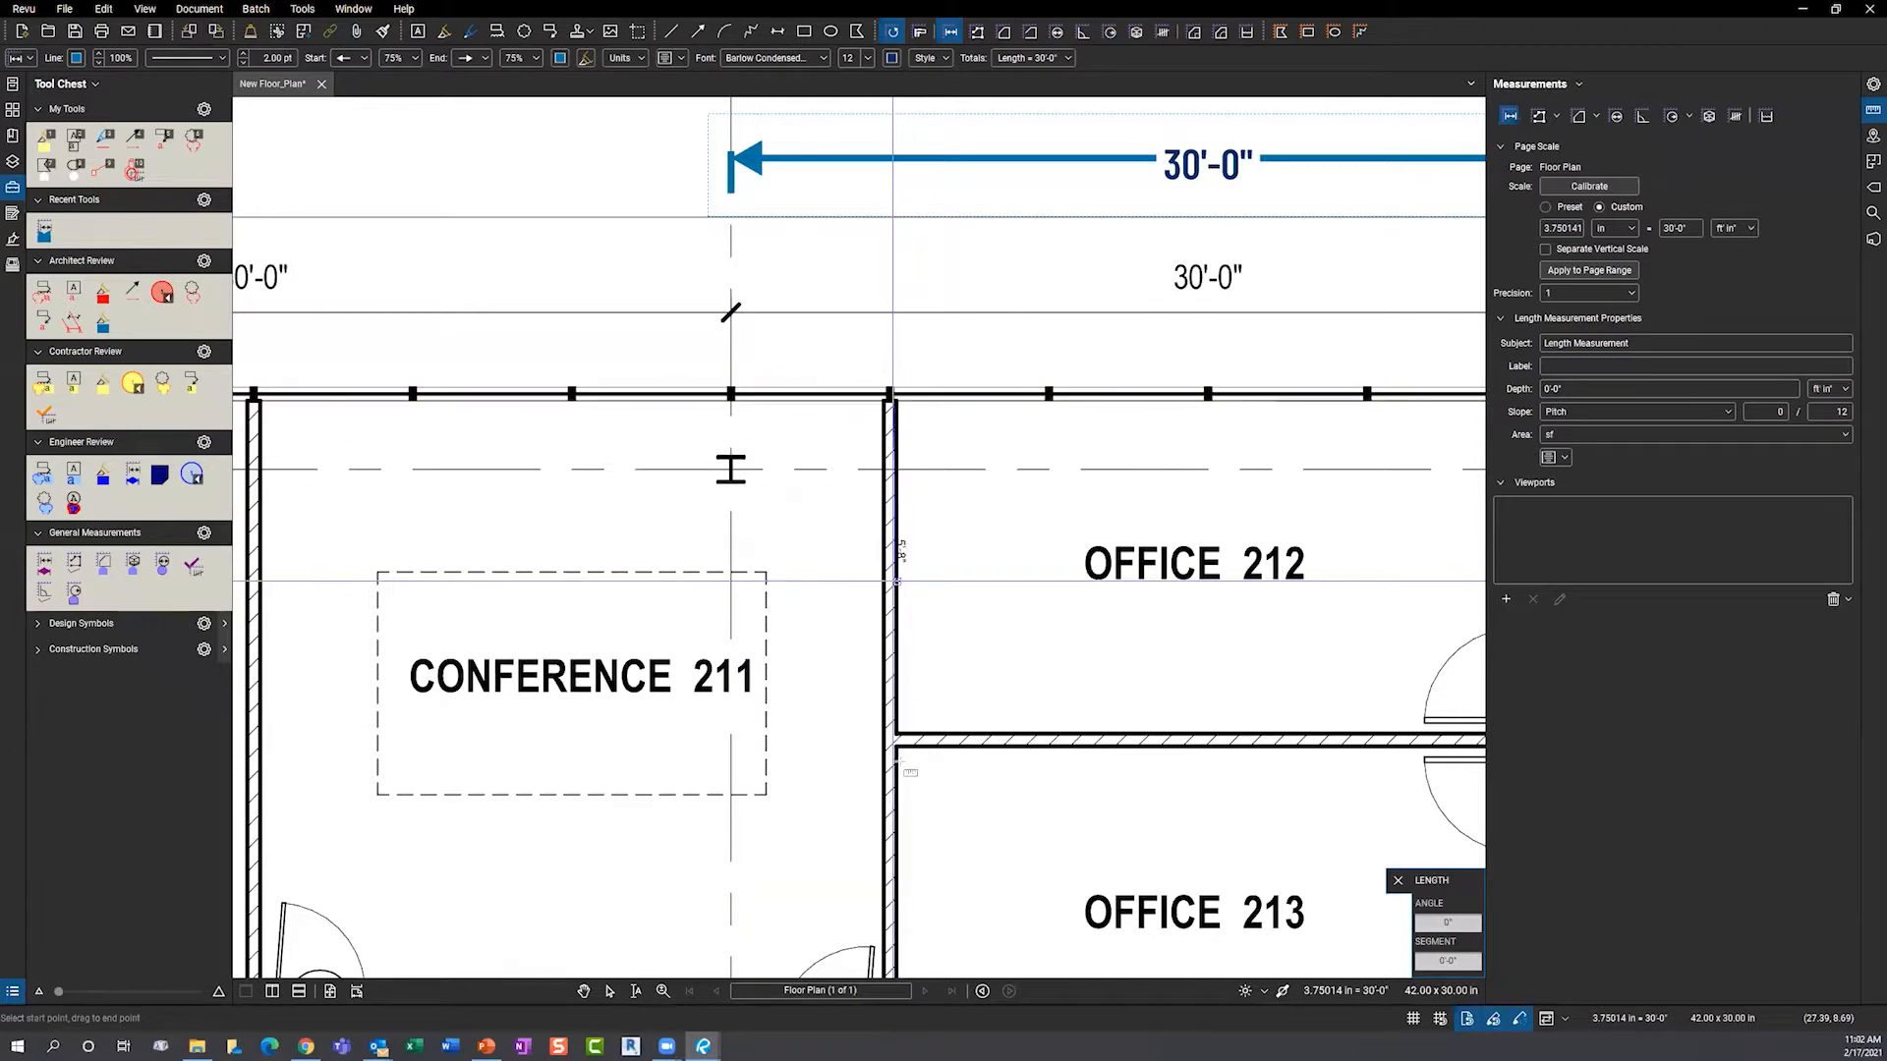
{"action": "left_click", "coordinate": [998, 685]}
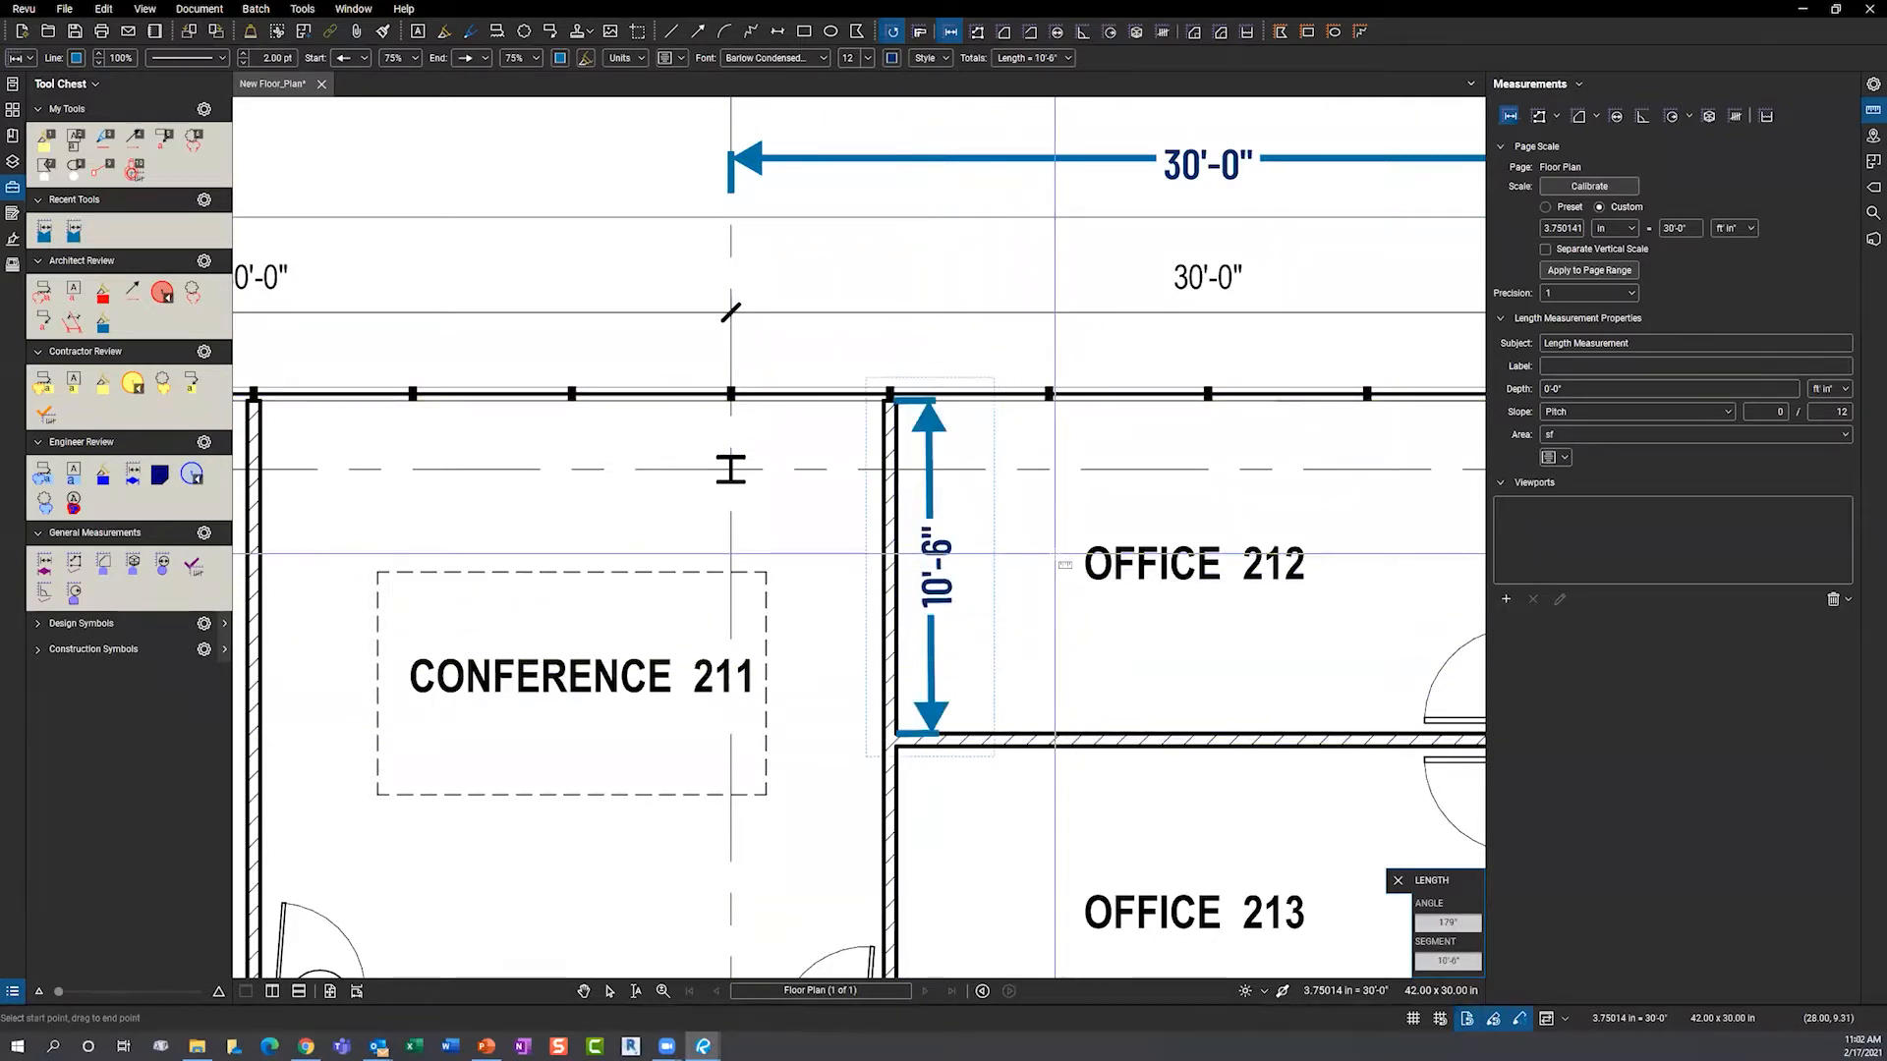
{"action": "key", "text": "Escape"}
{"action": "scroll", "coordinate": [704, 564], "scroll_direction": "down", "scroll_amount": 2}
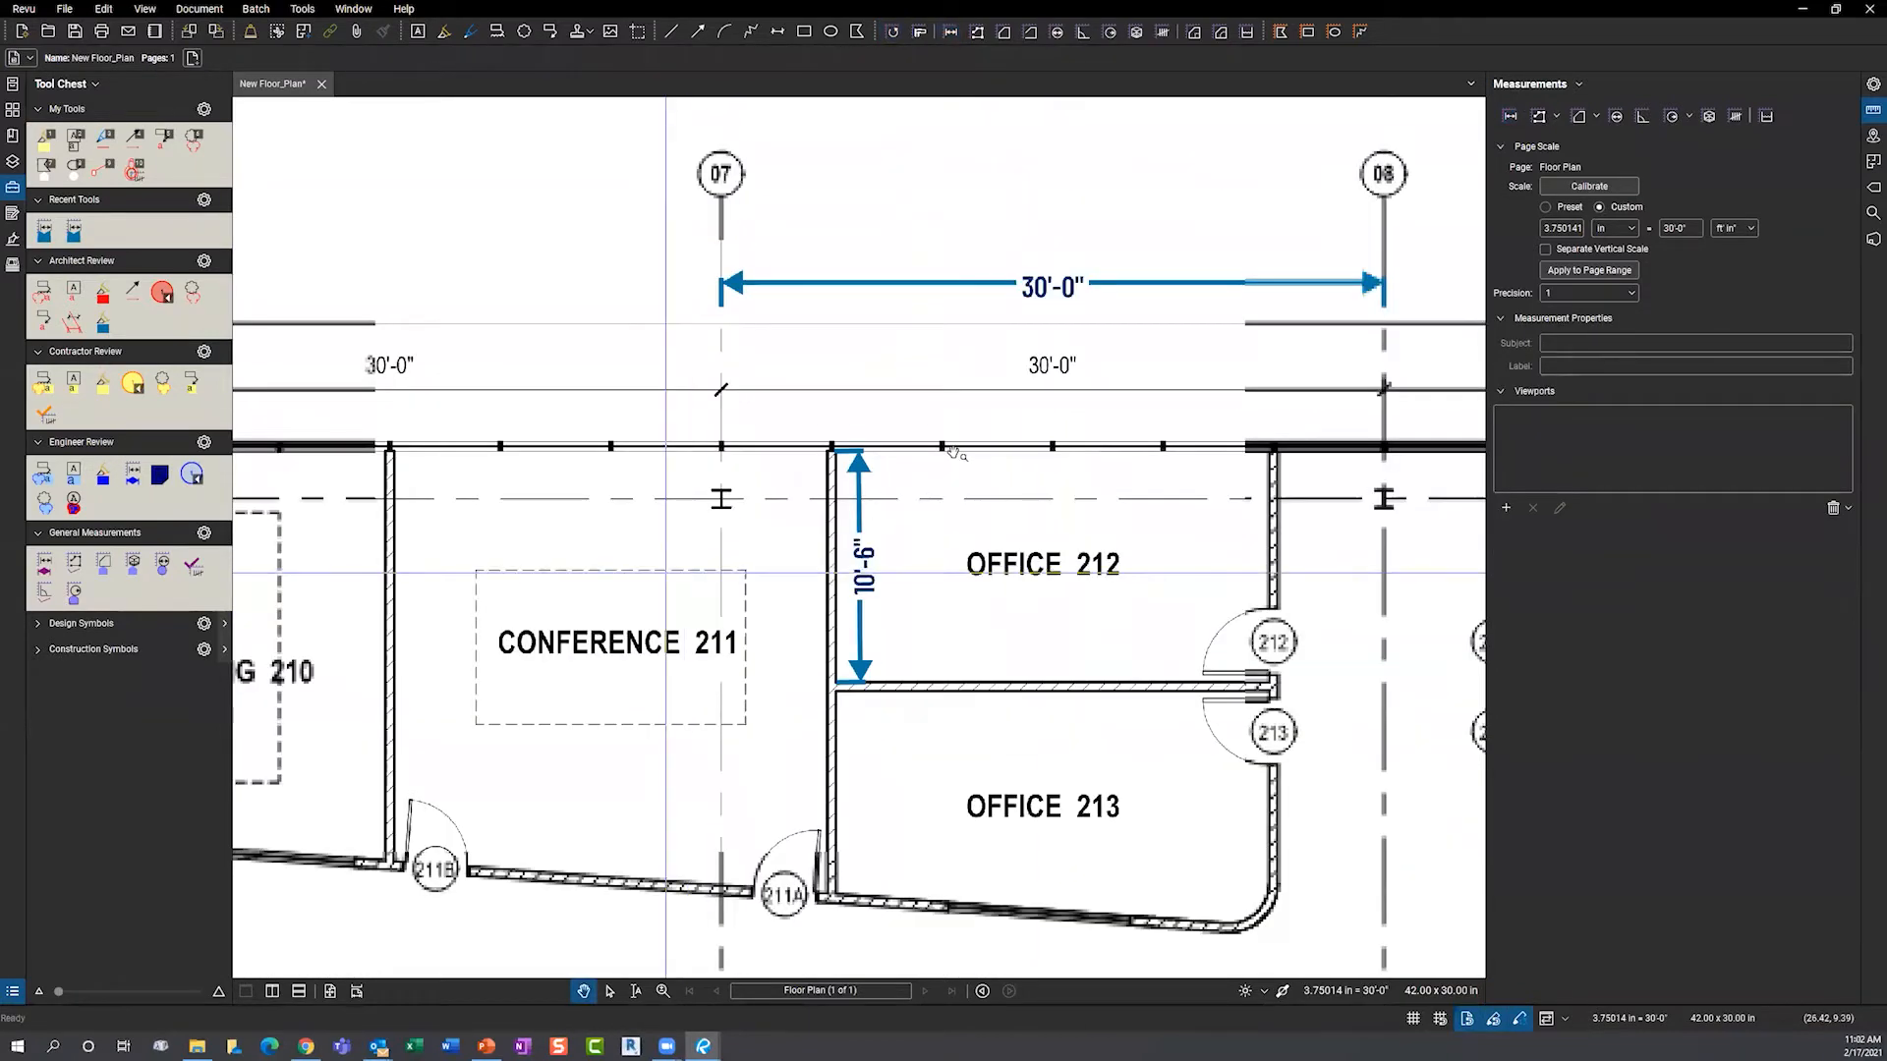
- Give the 30'-0" measurement a Pitch slope with rise 7 so it reads L = 34'-9"
{"action": "scroll", "coordinate": [952, 452], "scroll_direction": "down", "scroll_amount": 2}
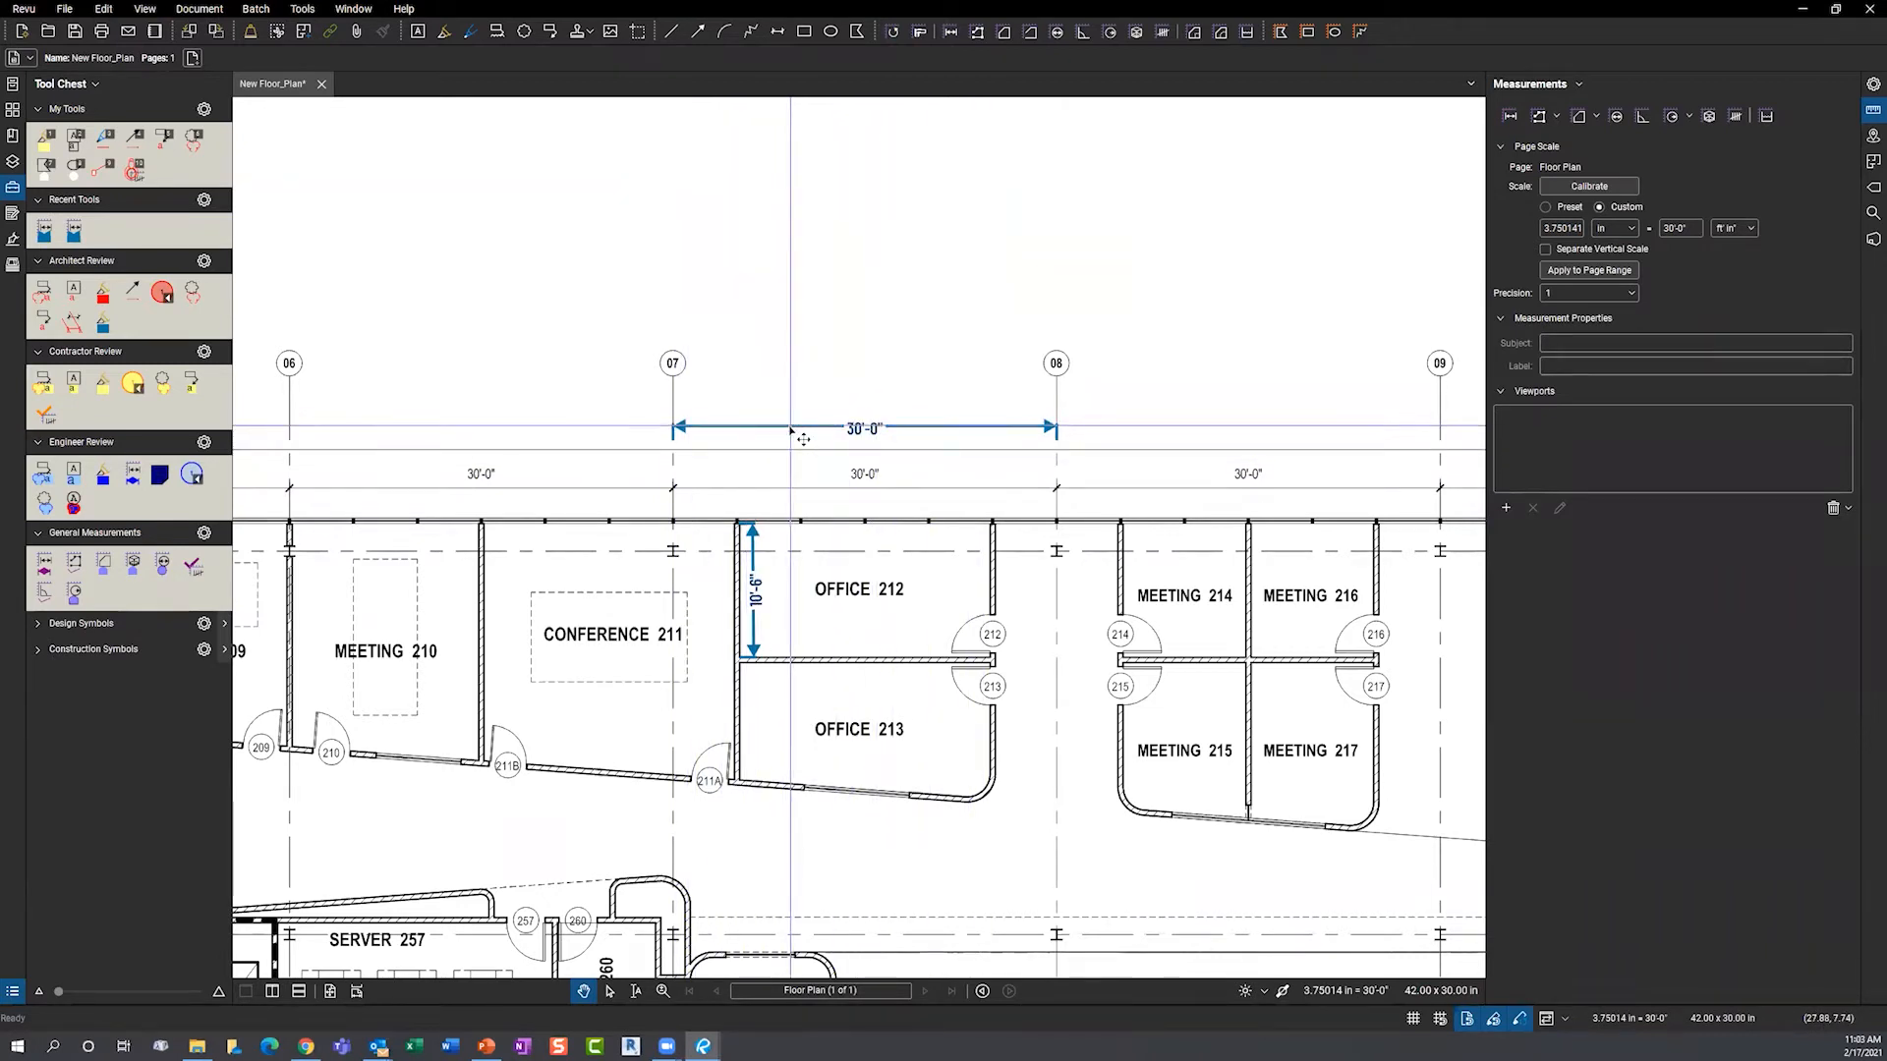
{"action": "left_click", "coordinate": [803, 439]}
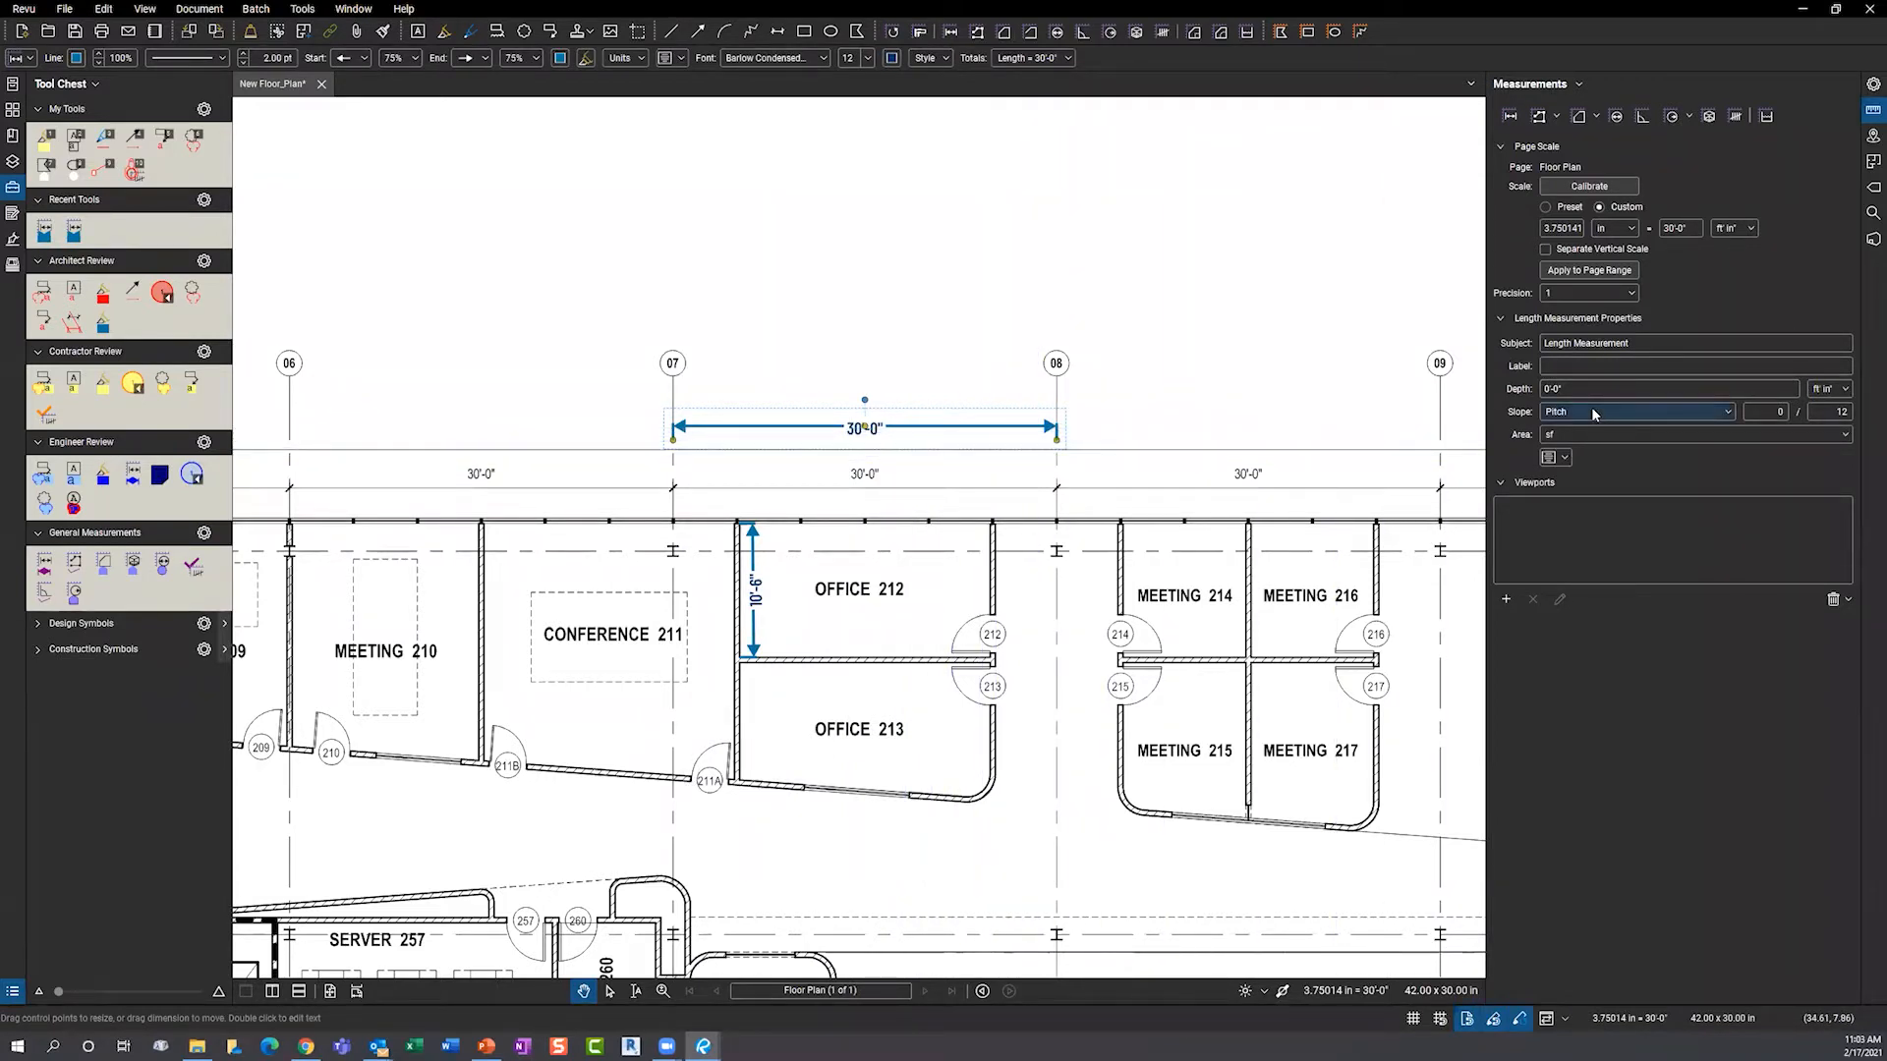
{"action": "left_click", "coordinate": [1729, 414]}
{"action": "left_click", "coordinate": [1728, 416]}
{"action": "left_click", "coordinate": [1781, 412]}
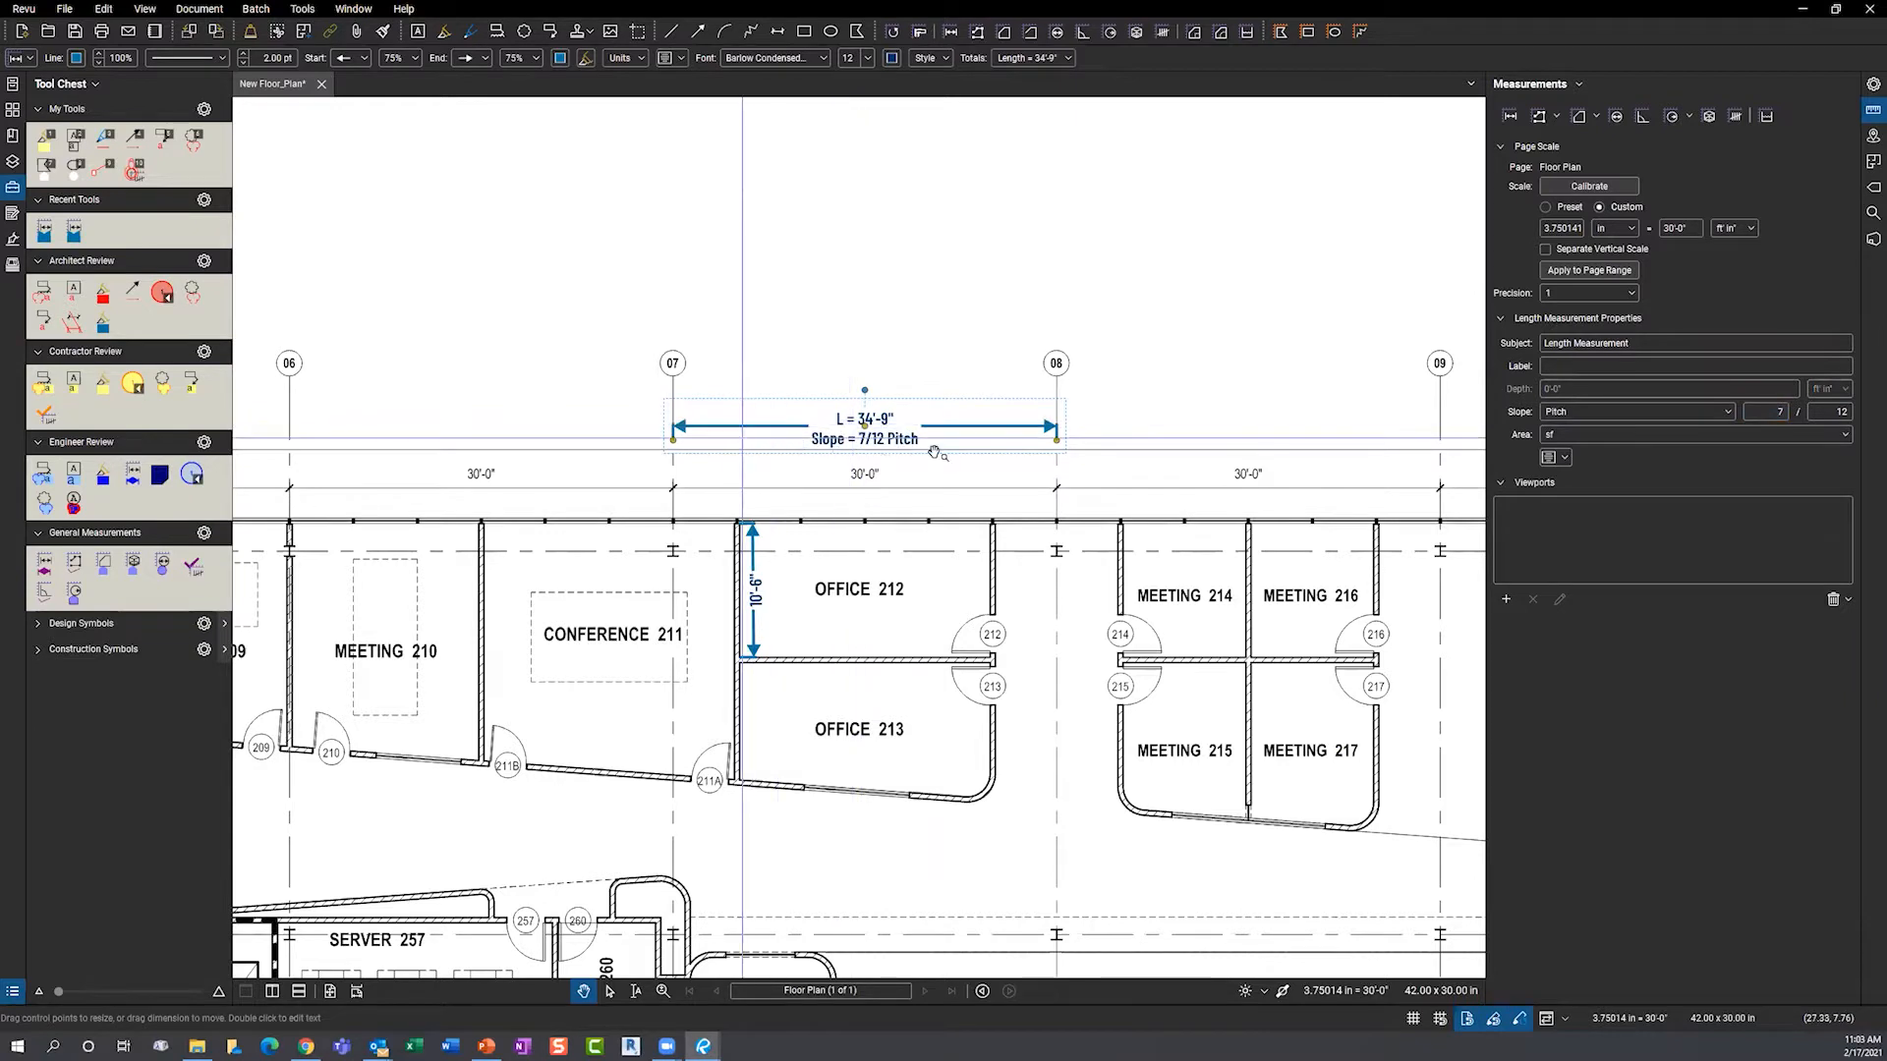
{"action": "left_click", "coordinate": [895, 372]}
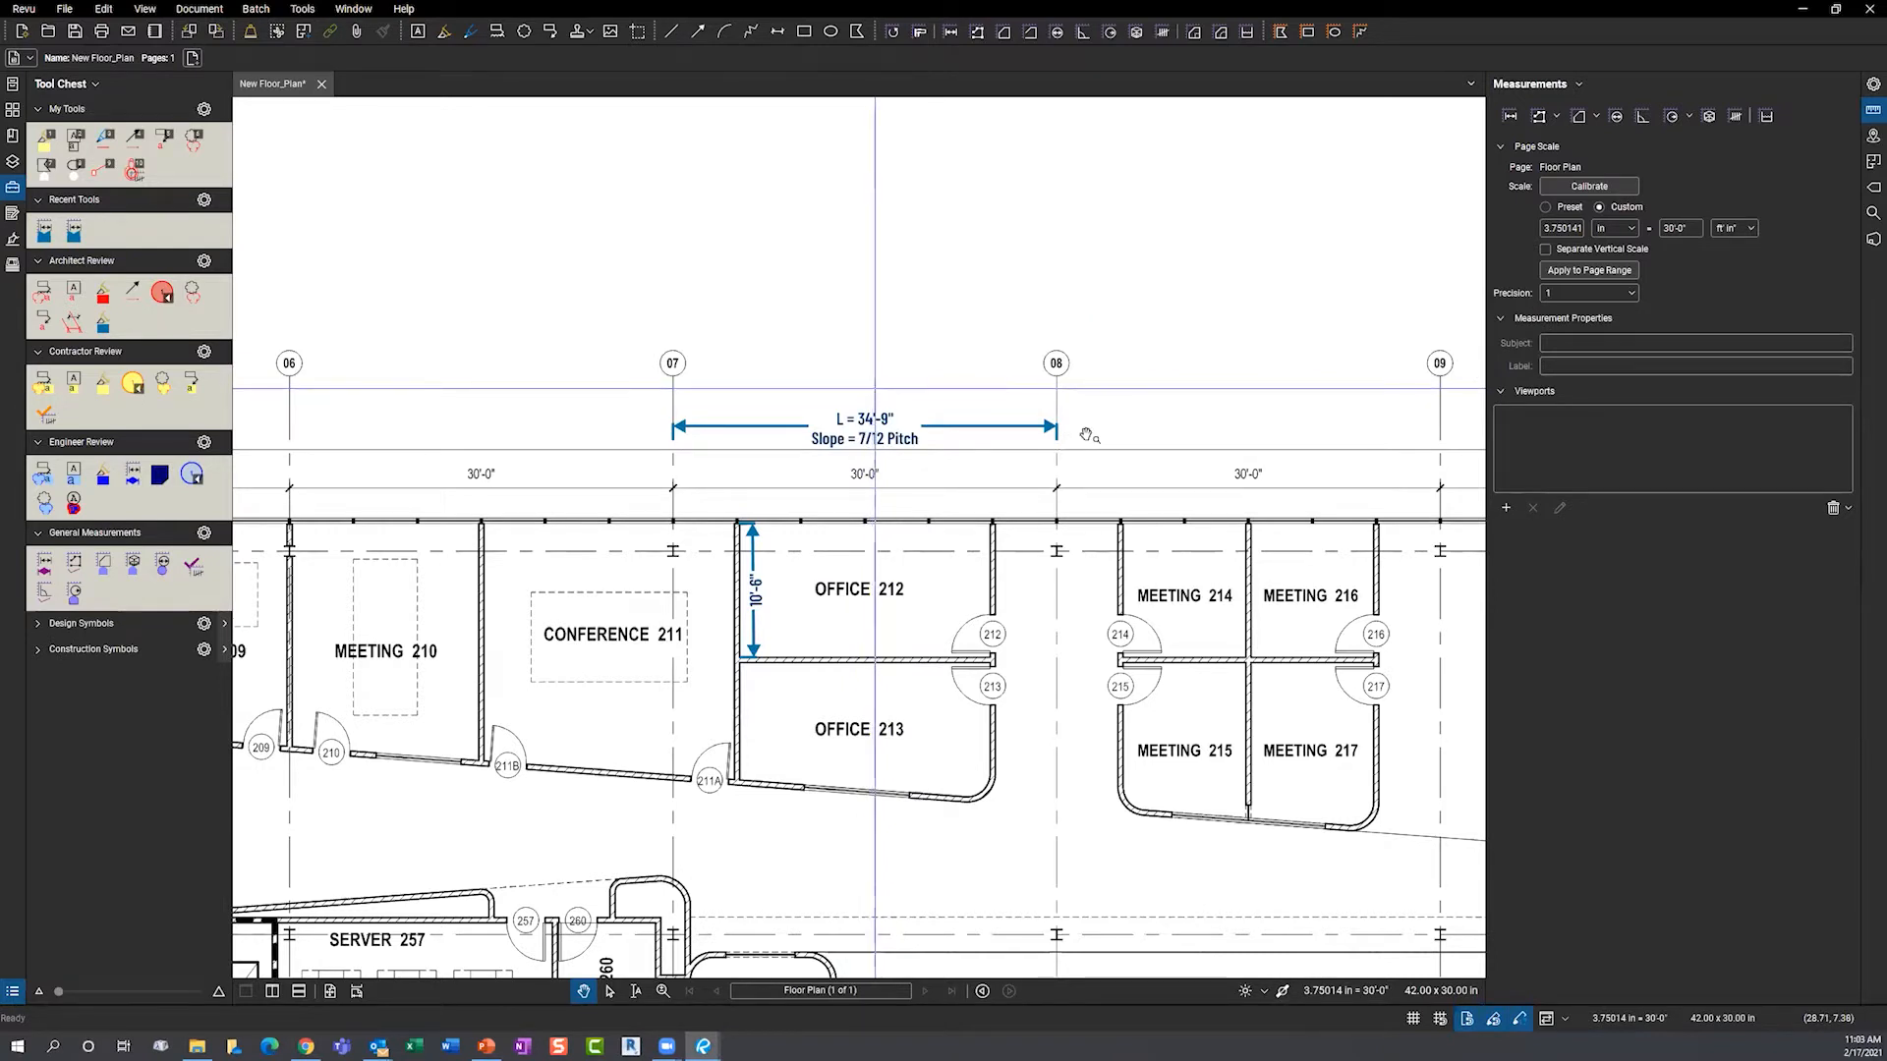
- Draw a 50'-10" polylength (4'-5", 40'-10", 5'-7") from Office 213 to Server 257, nudging its label
{"action": "left_click", "coordinate": [1539, 116]}
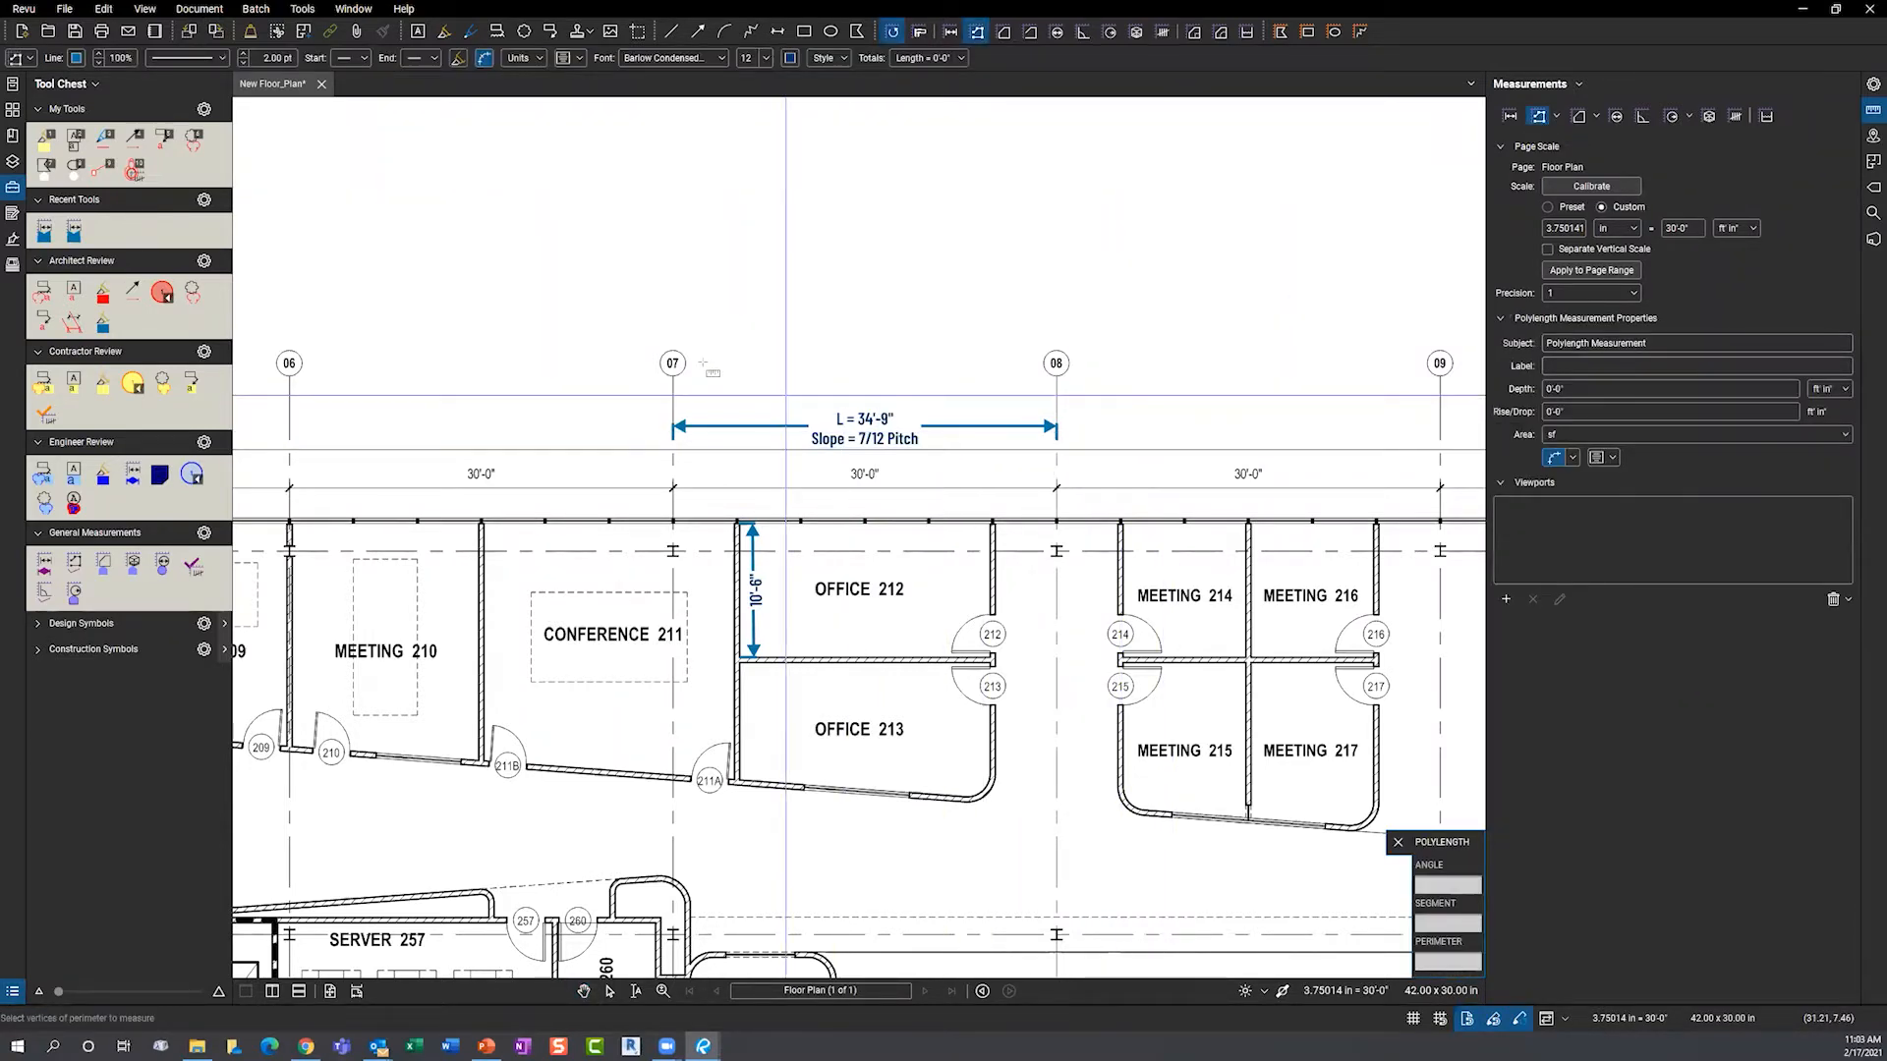
{"action": "scroll", "coordinate": [710, 378], "scroll_direction": "down", "scroll_amount": 1}
{"action": "scroll", "coordinate": [757, 651], "scroll_direction": "down", "scroll_amount": 1}
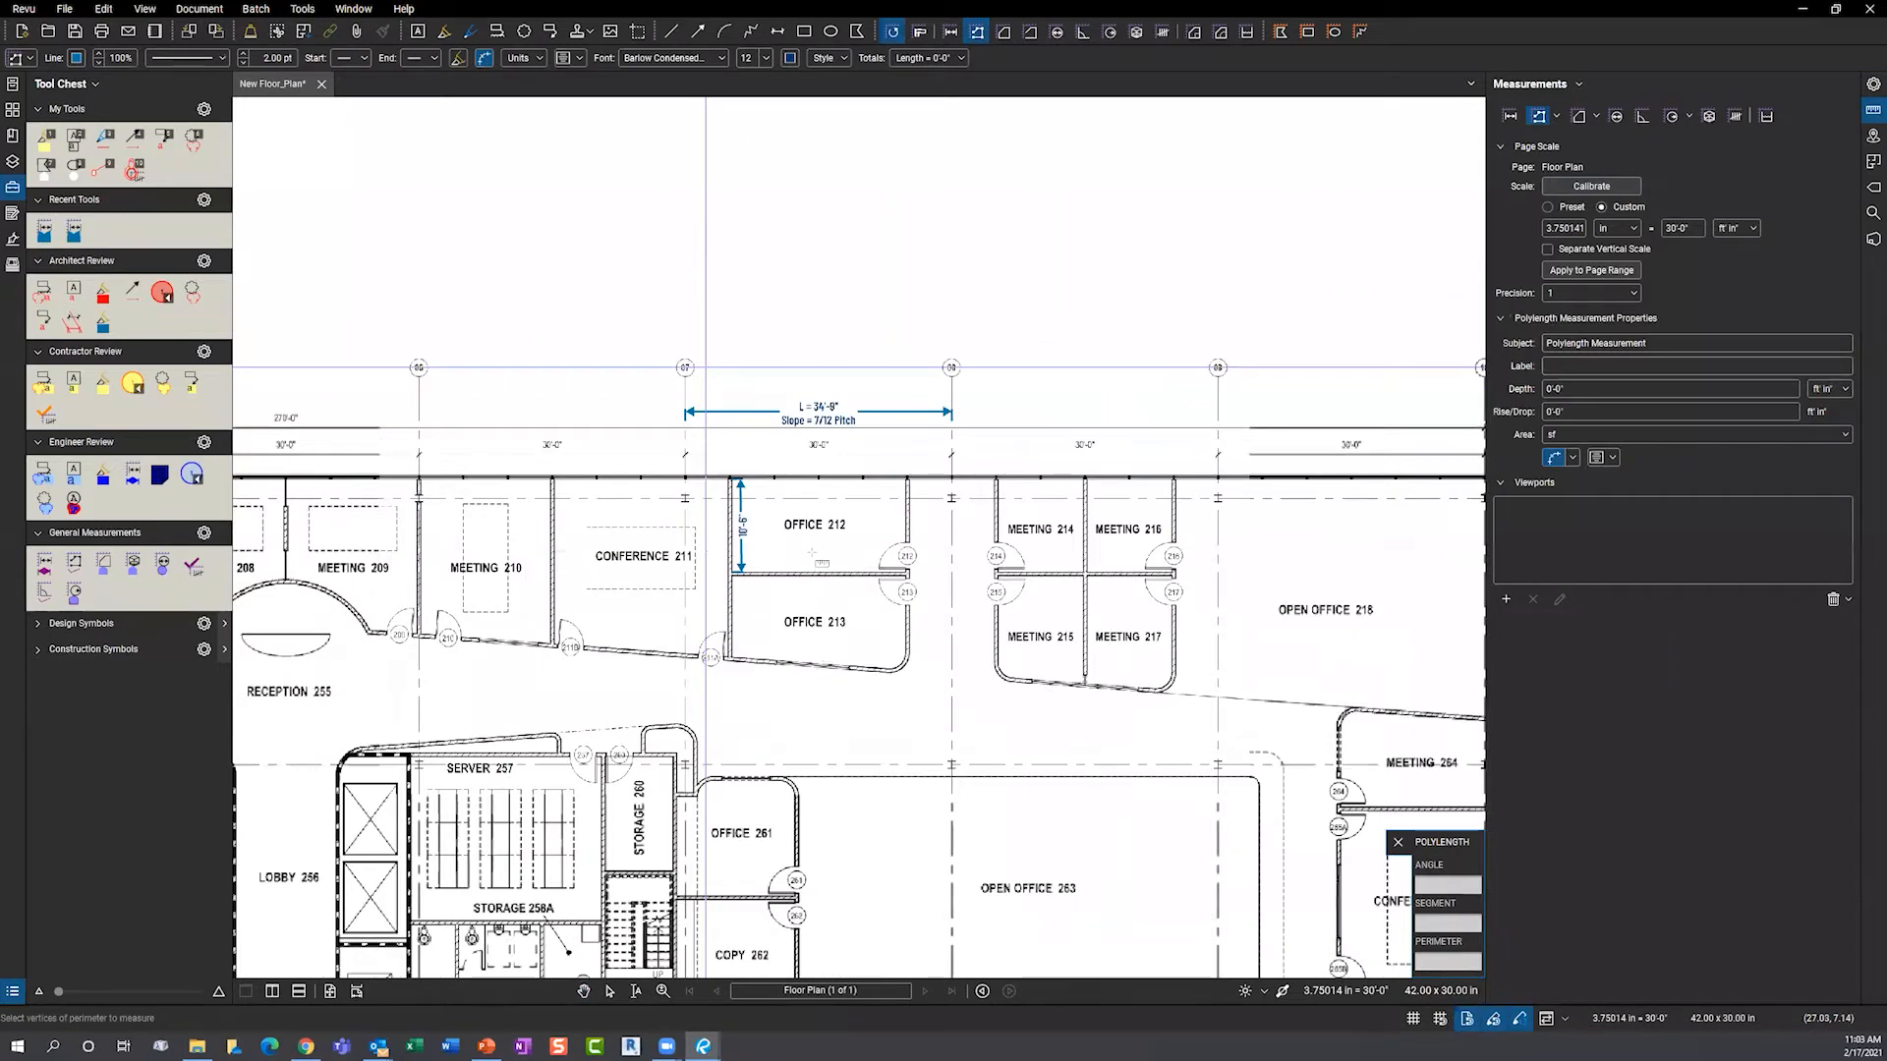
{"action": "scroll", "coordinate": [812, 553], "scroll_direction": "down", "scroll_amount": 1}
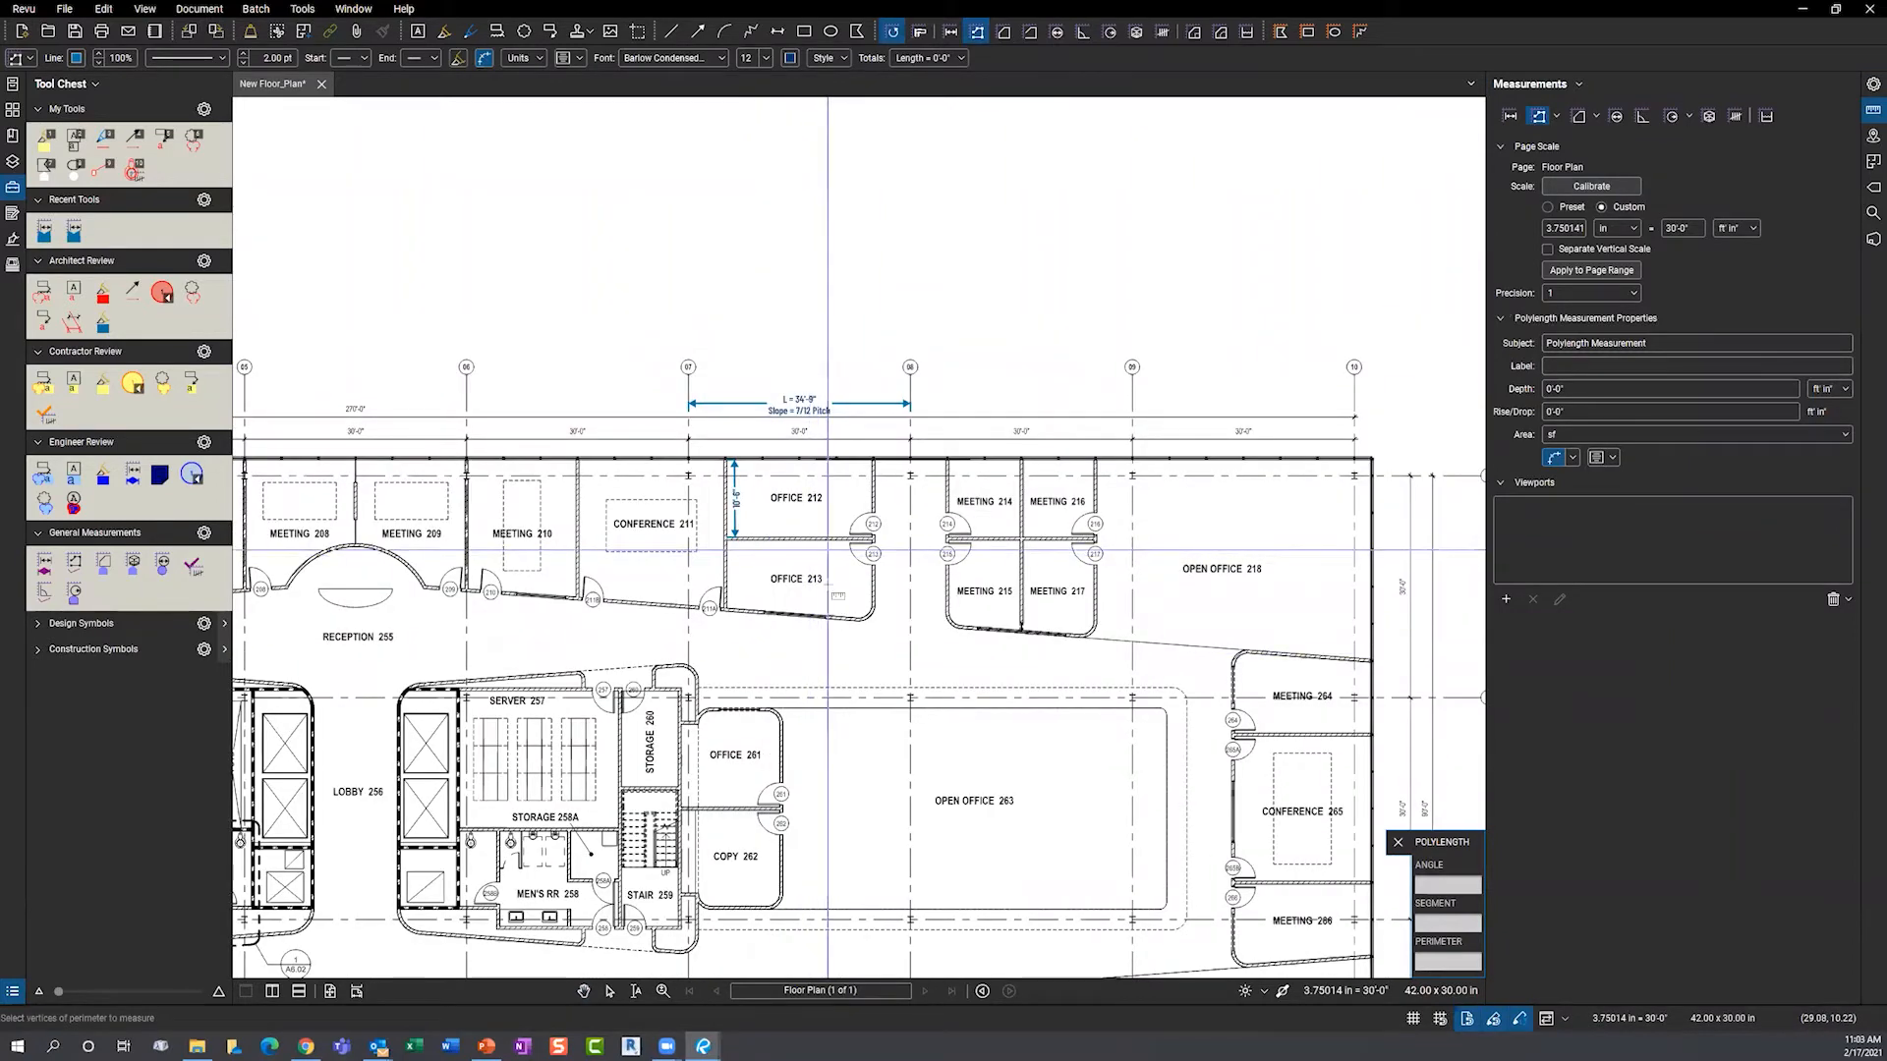
{"action": "left_click", "coordinate": [841, 617]}
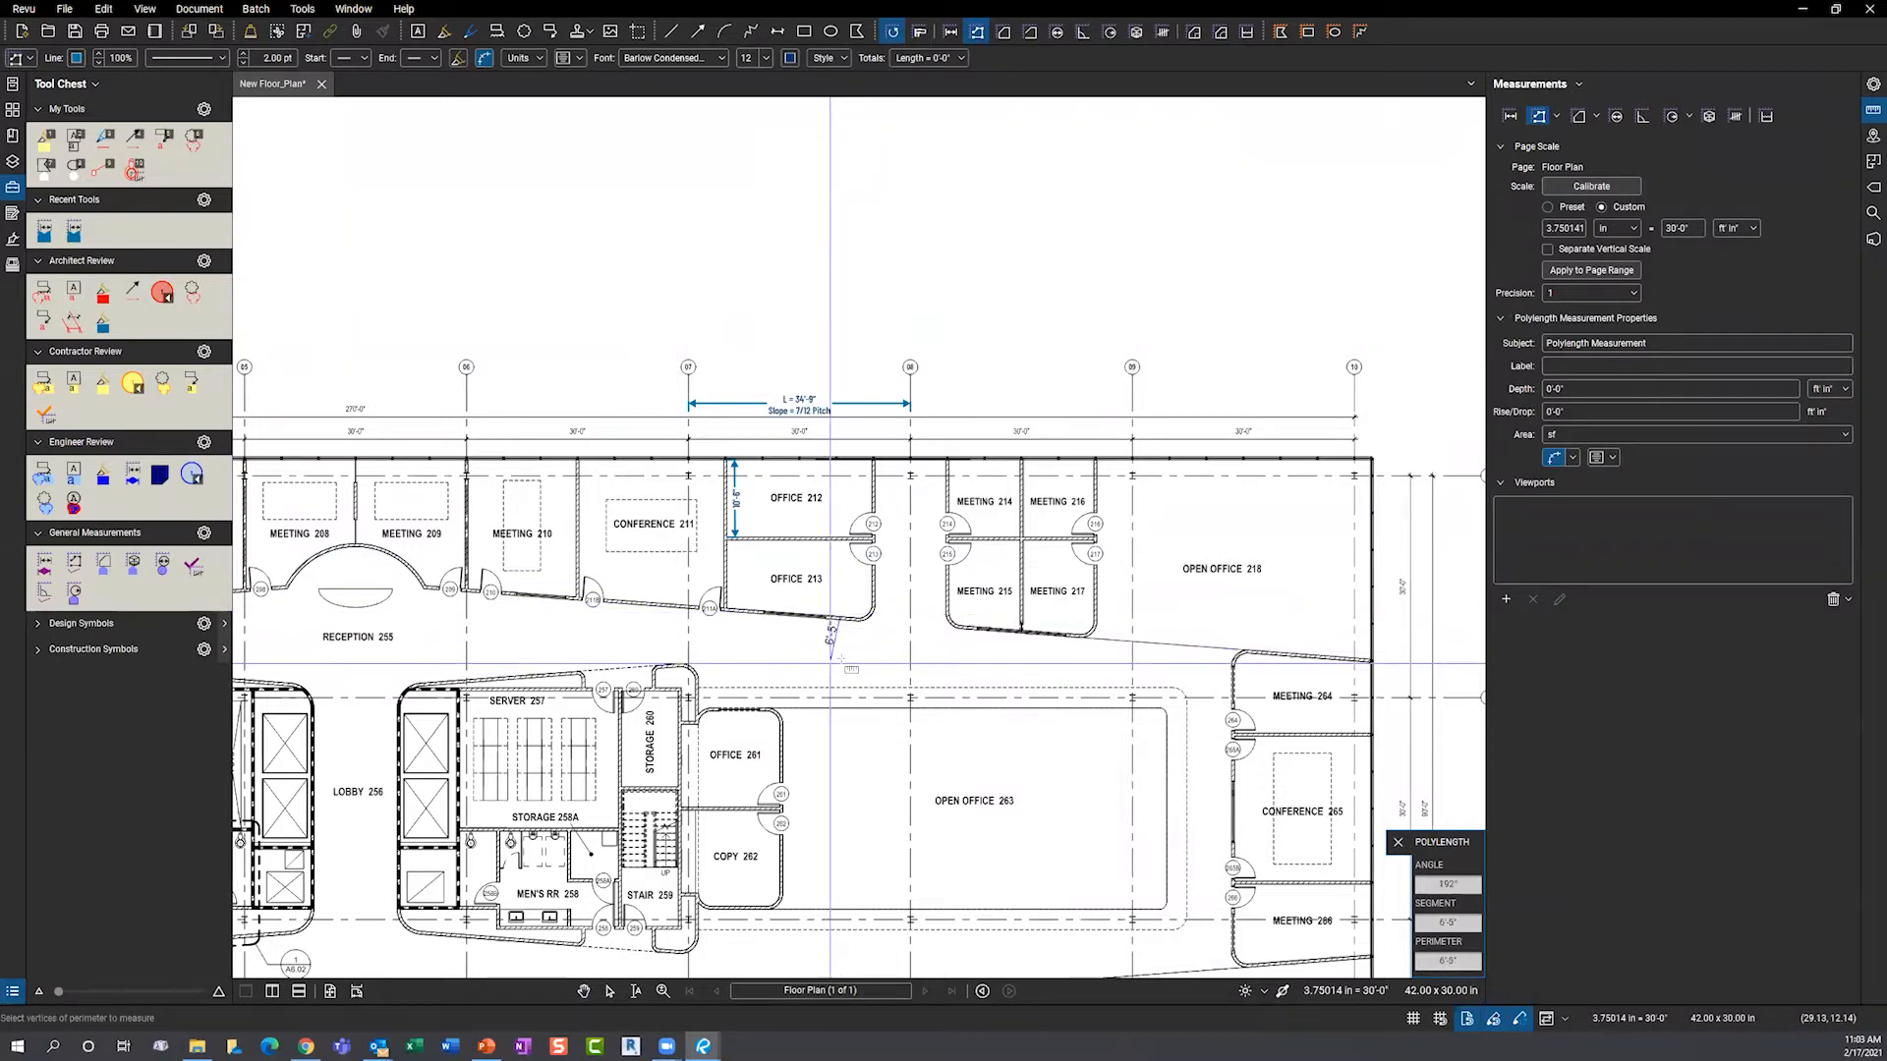
{"action": "left_click", "coordinate": [840, 657]}
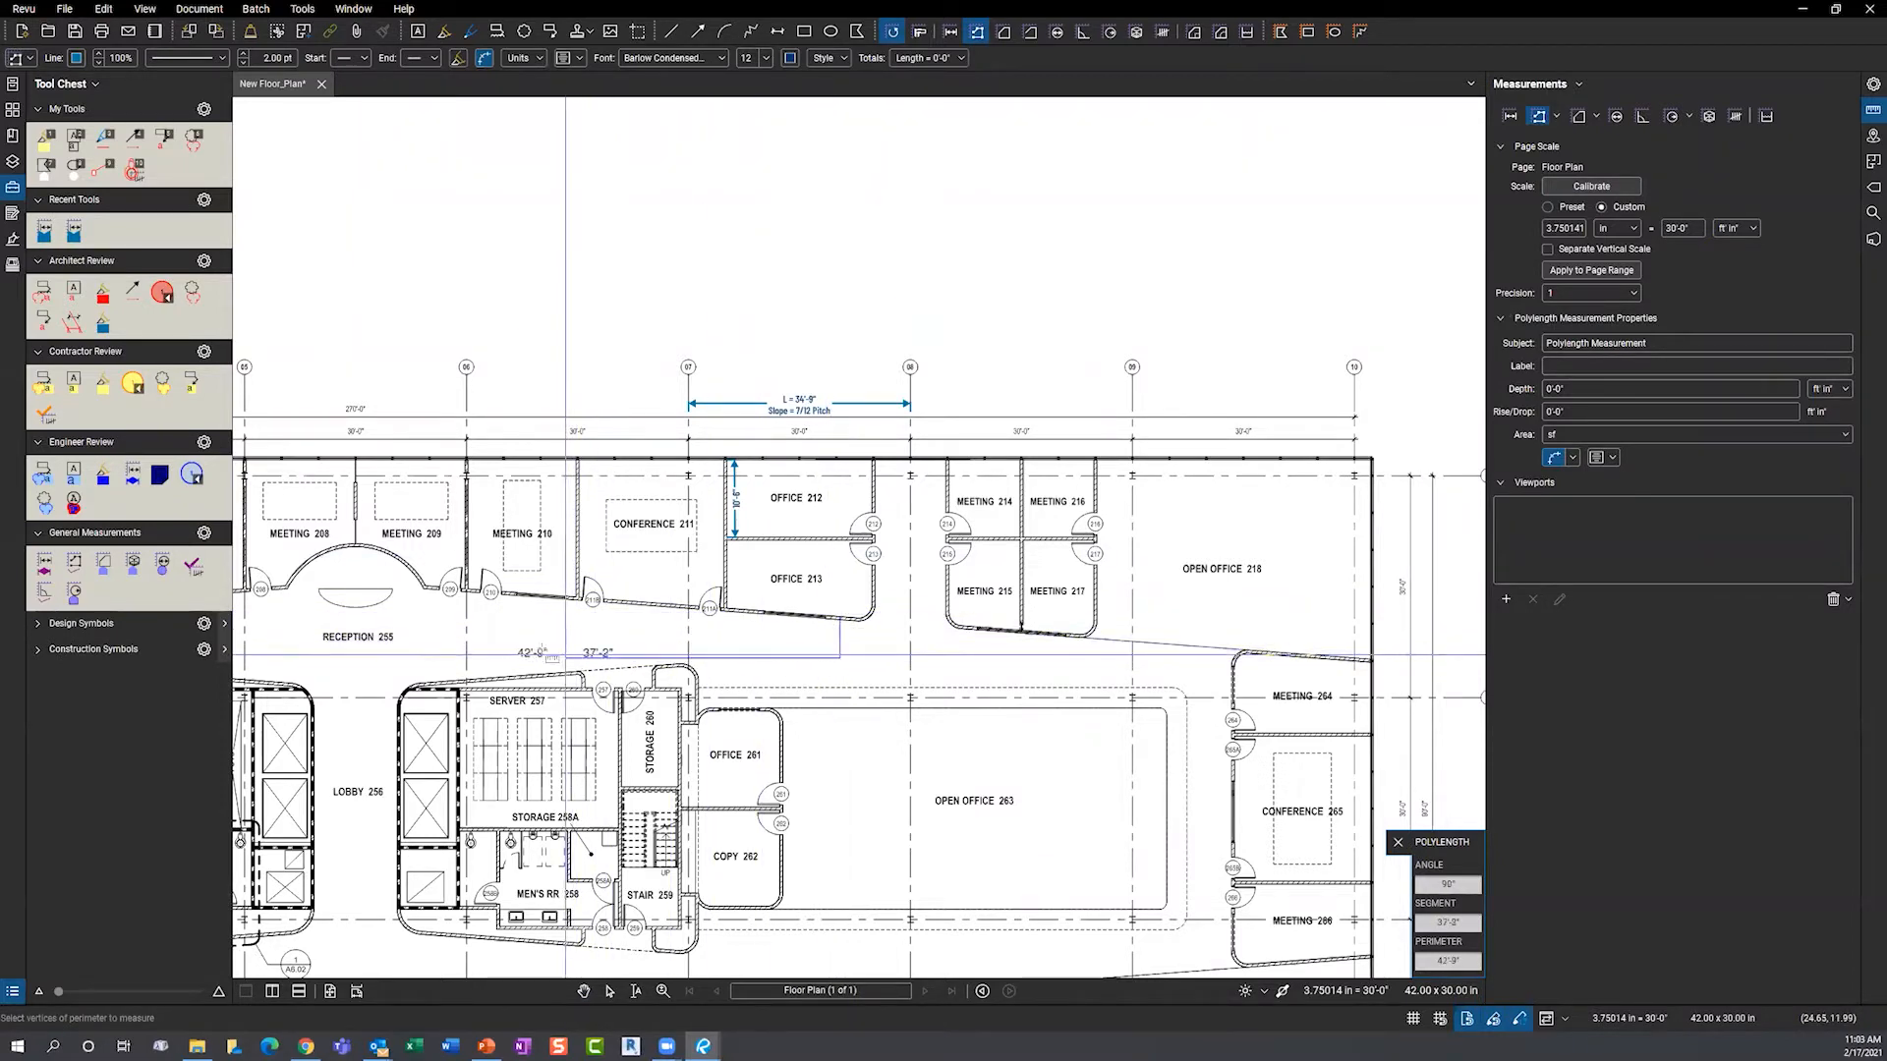
{"action": "left_click", "coordinate": [539, 657]}
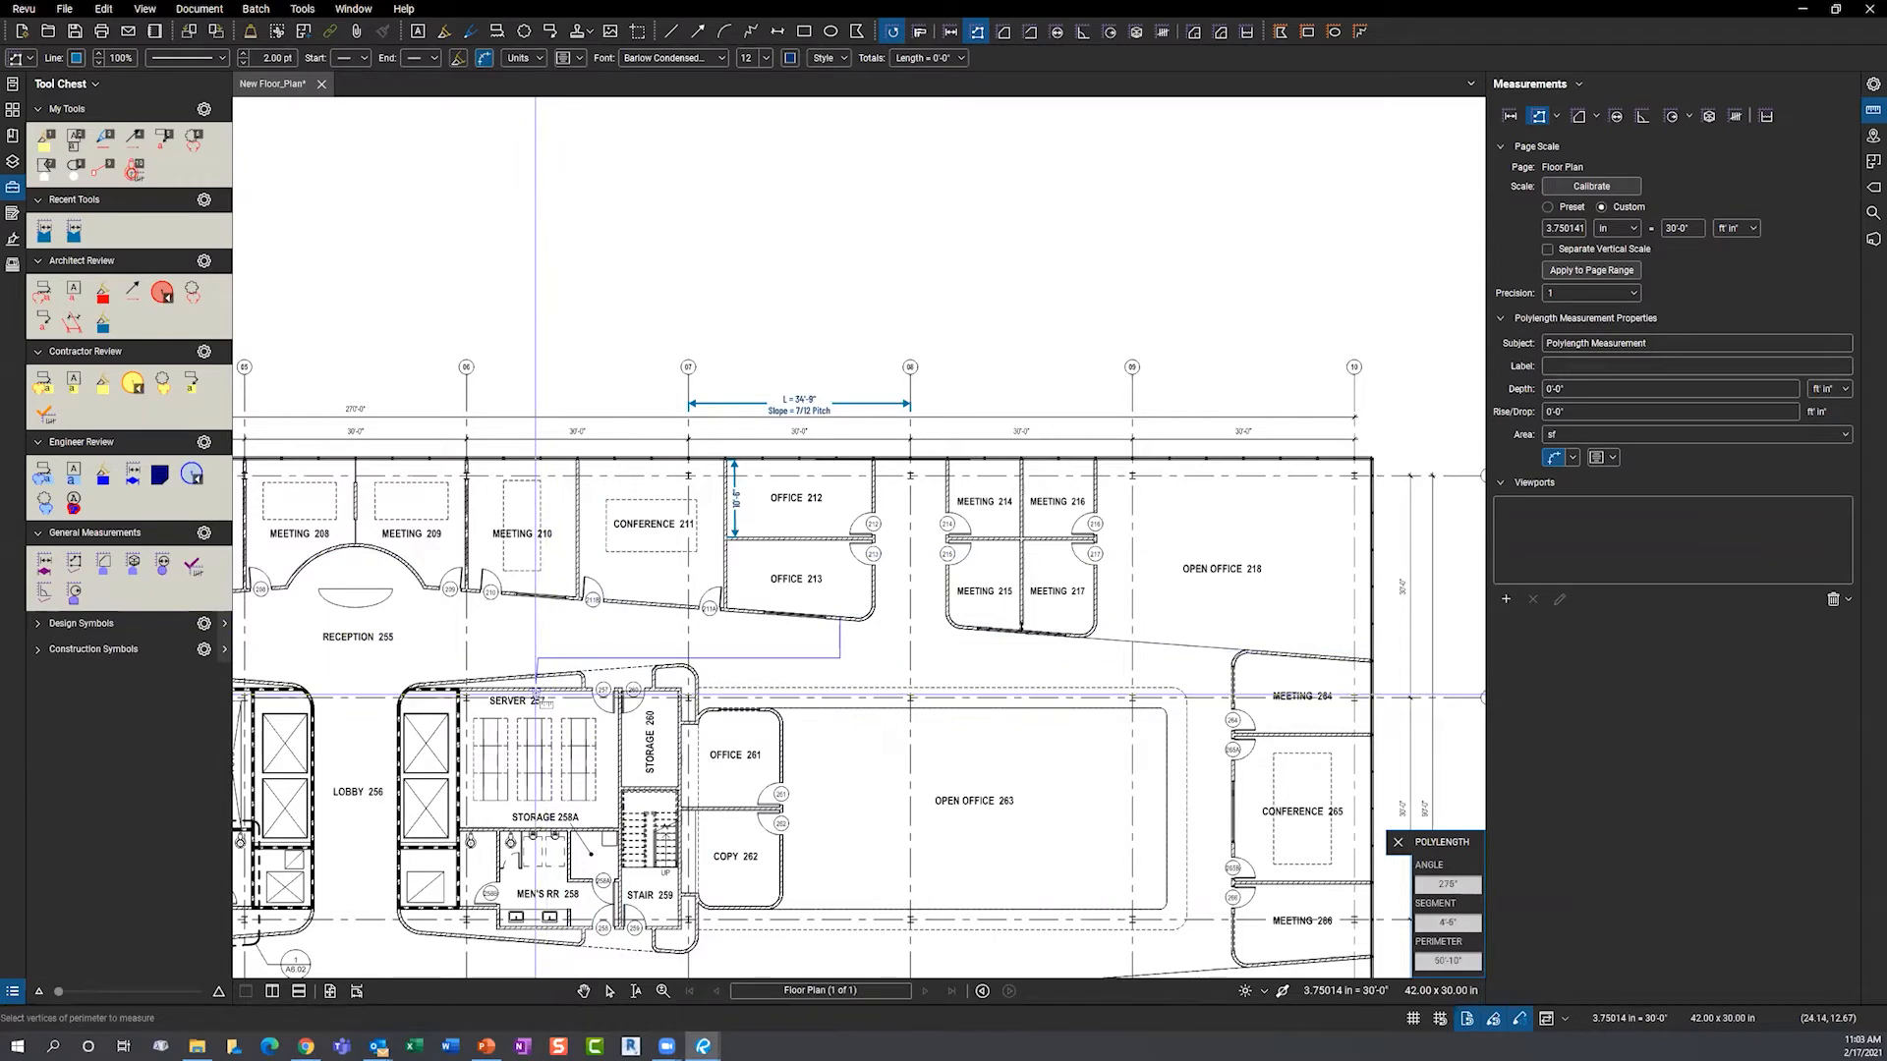
{"action": "double_click", "coordinate": [537, 696]}
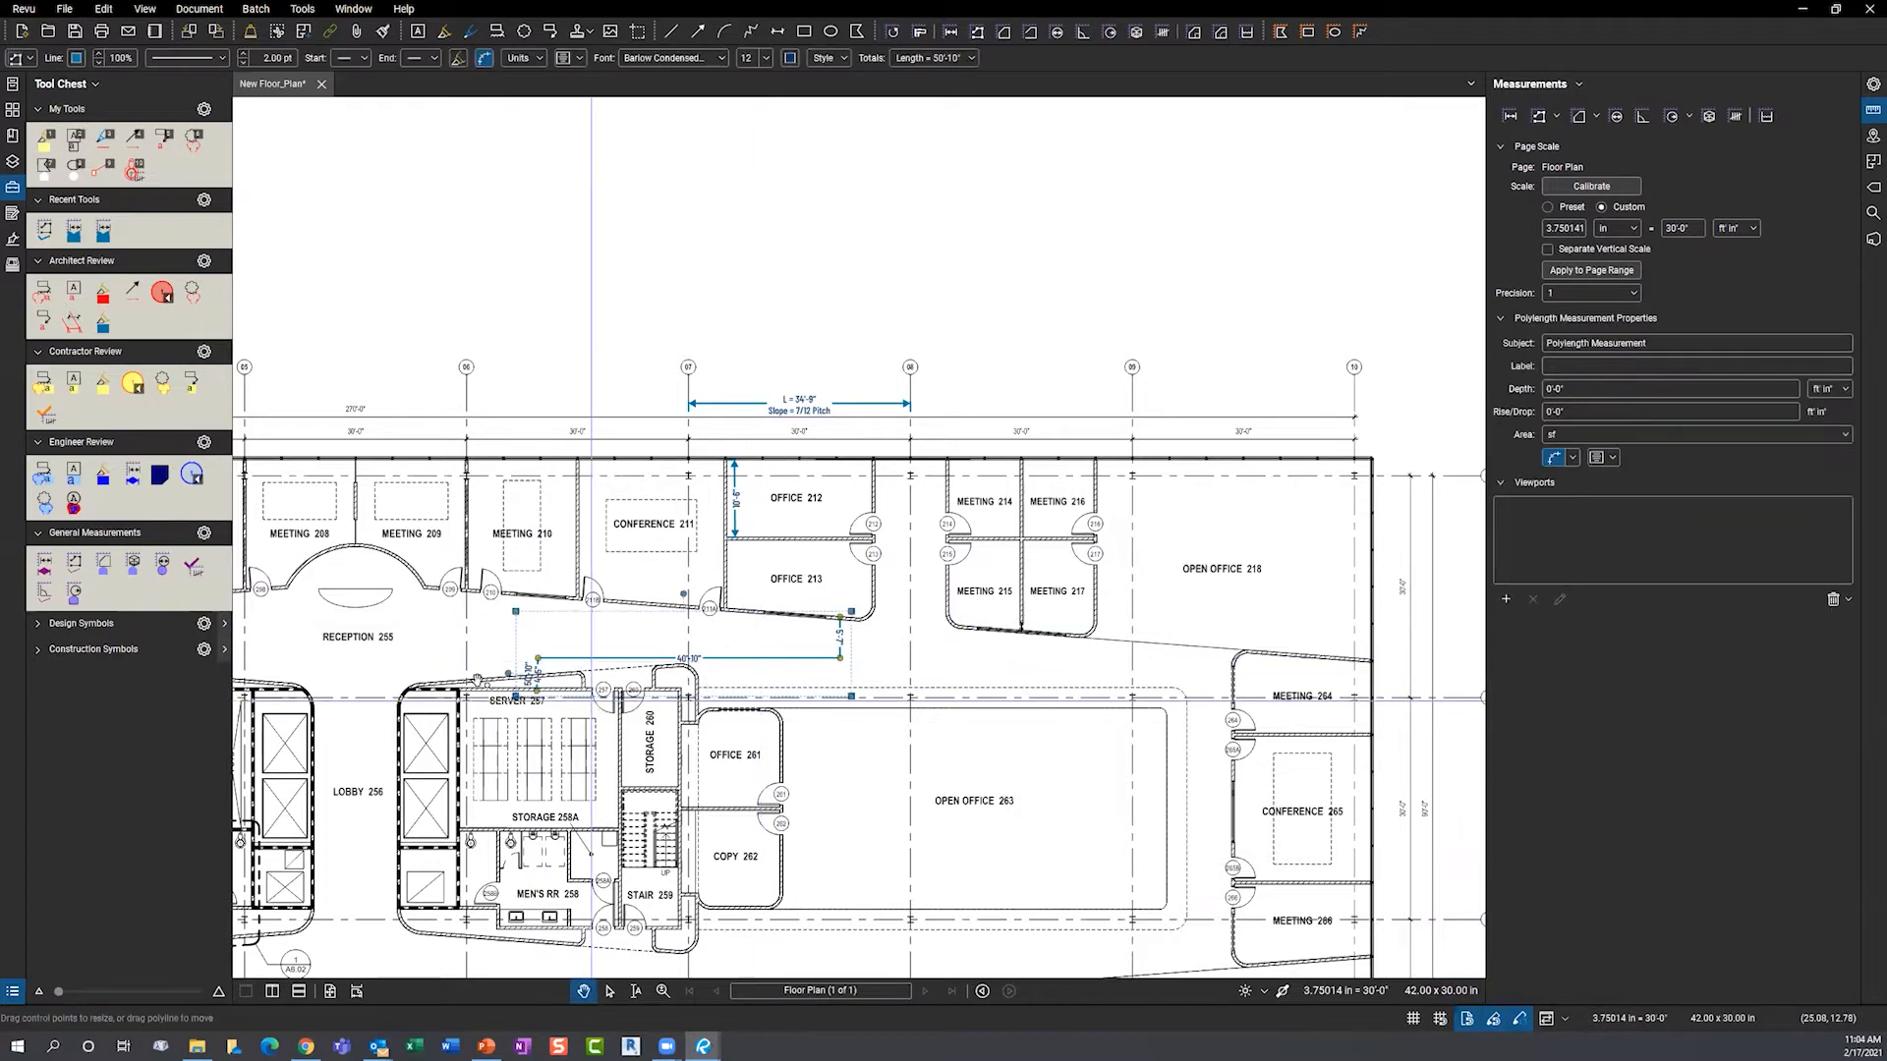
{"action": "scroll", "coordinate": [590, 699], "scroll_direction": "up", "scroll_amount": 3}
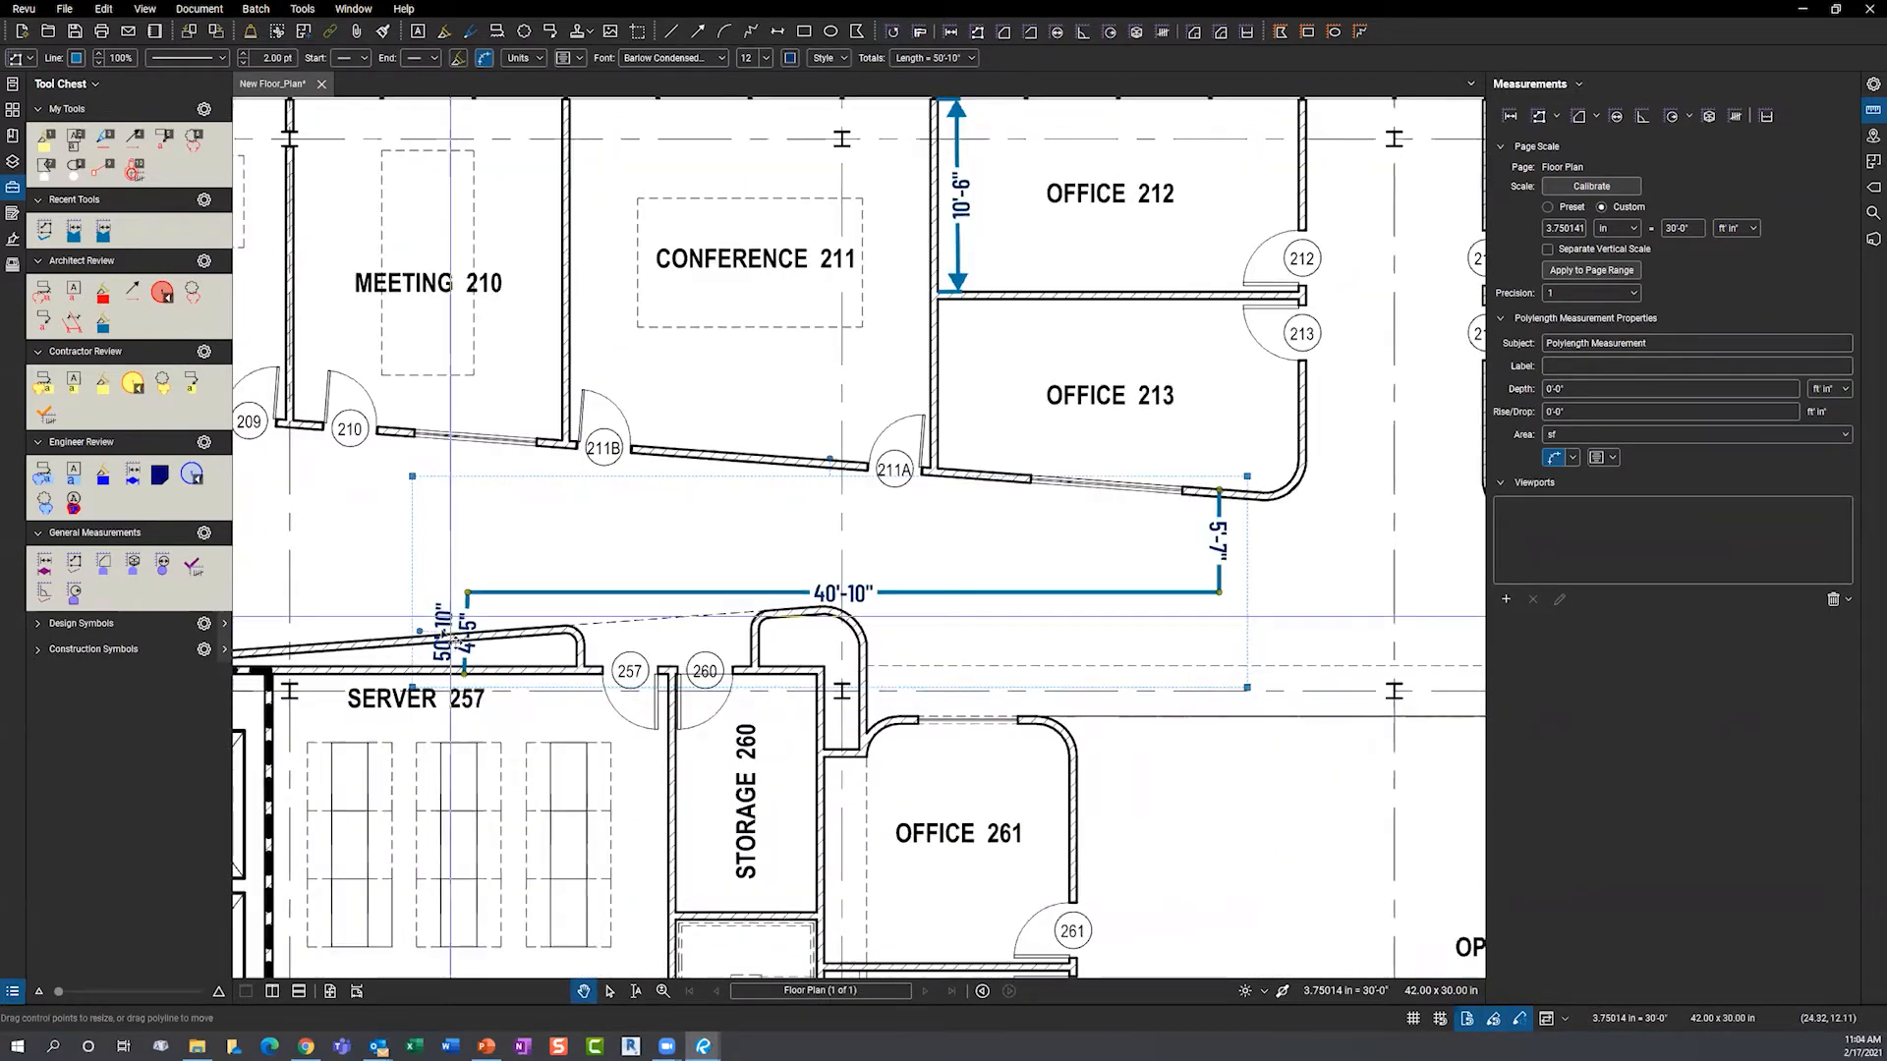
{"action": "mouse_move", "coordinate": [456, 636]}
{"action": "left_mouse_down"}
{"action": "mouse_move", "coordinate": [447, 560]}
{"action": "mouse_move", "coordinate": [460, 614]}
{"action": "mouse_move", "coordinate": [432, 629]}
{"action": "left_mouse_up"}
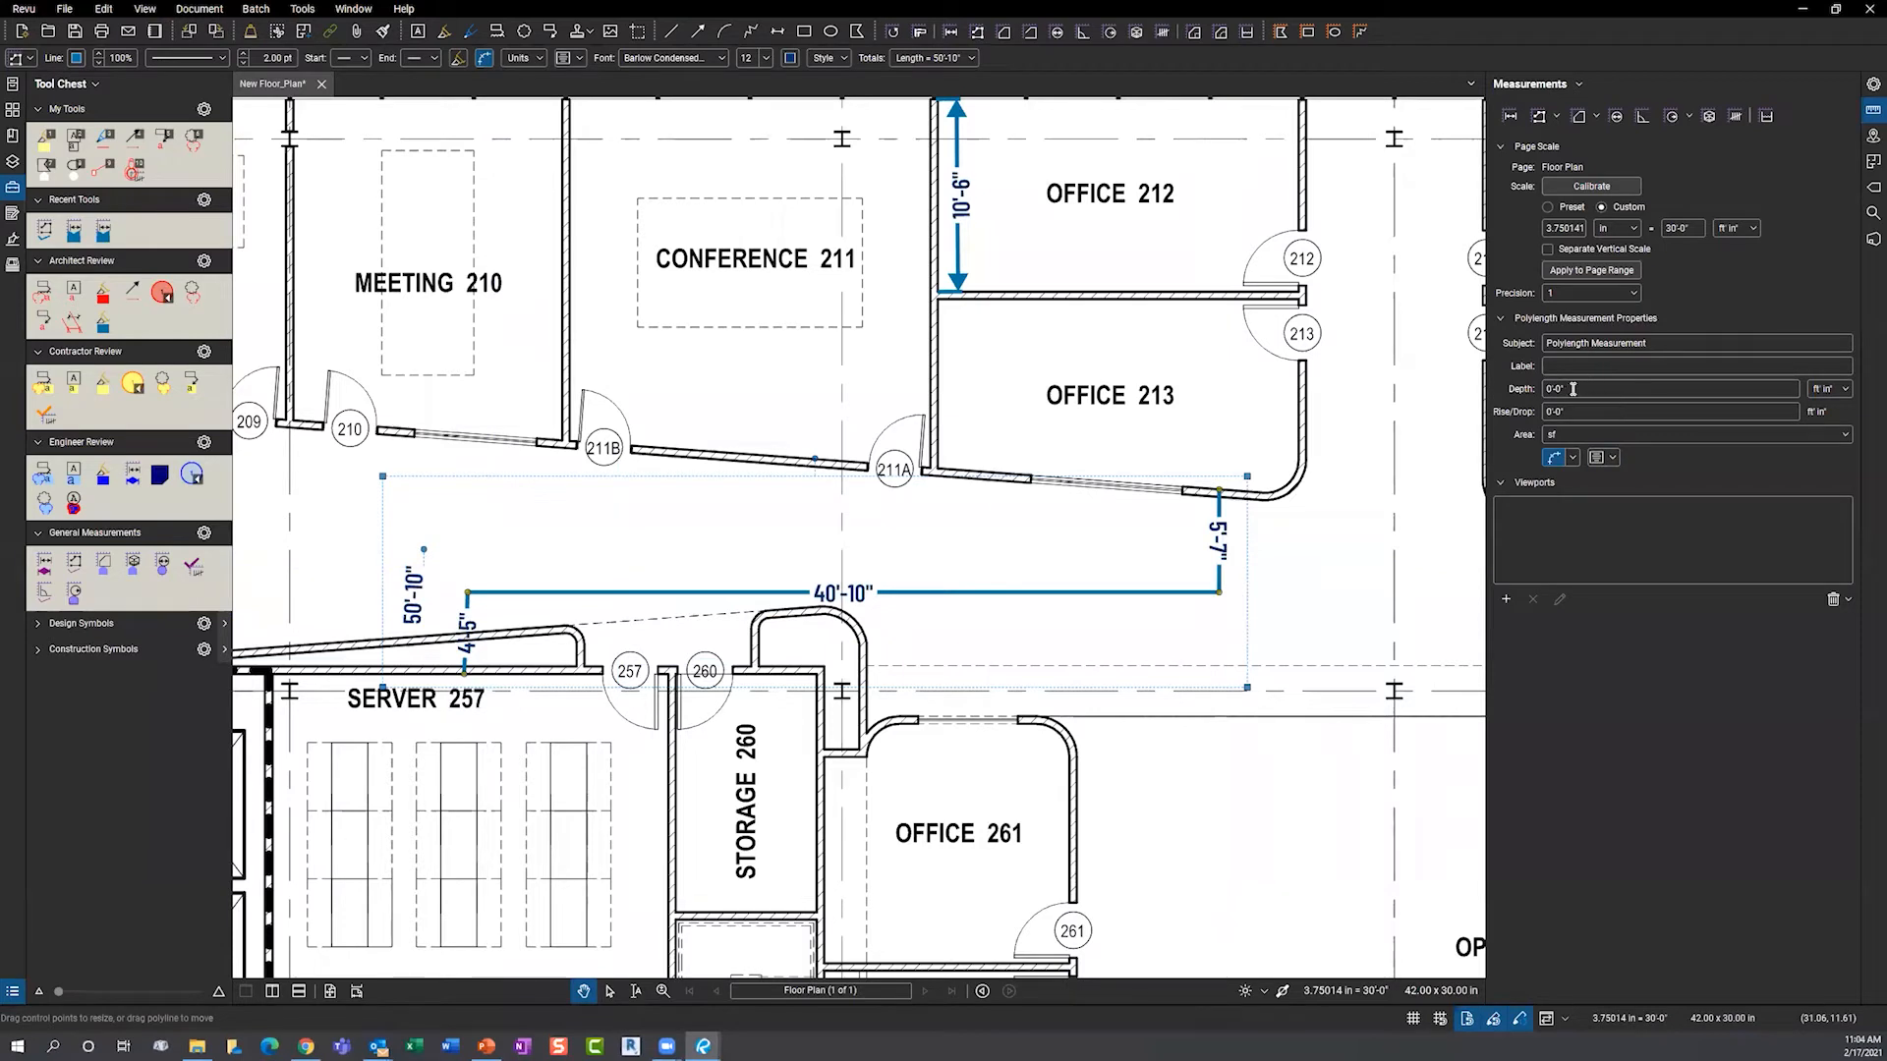
- Give the polylength a 16'-0" rise/drop so its label reads L = 66'-10"
{"action": "left_click", "coordinate": [1595, 417]}
{"action": "key", "text": "ctrl"}
{"action": "key", "text": "ctrl"}
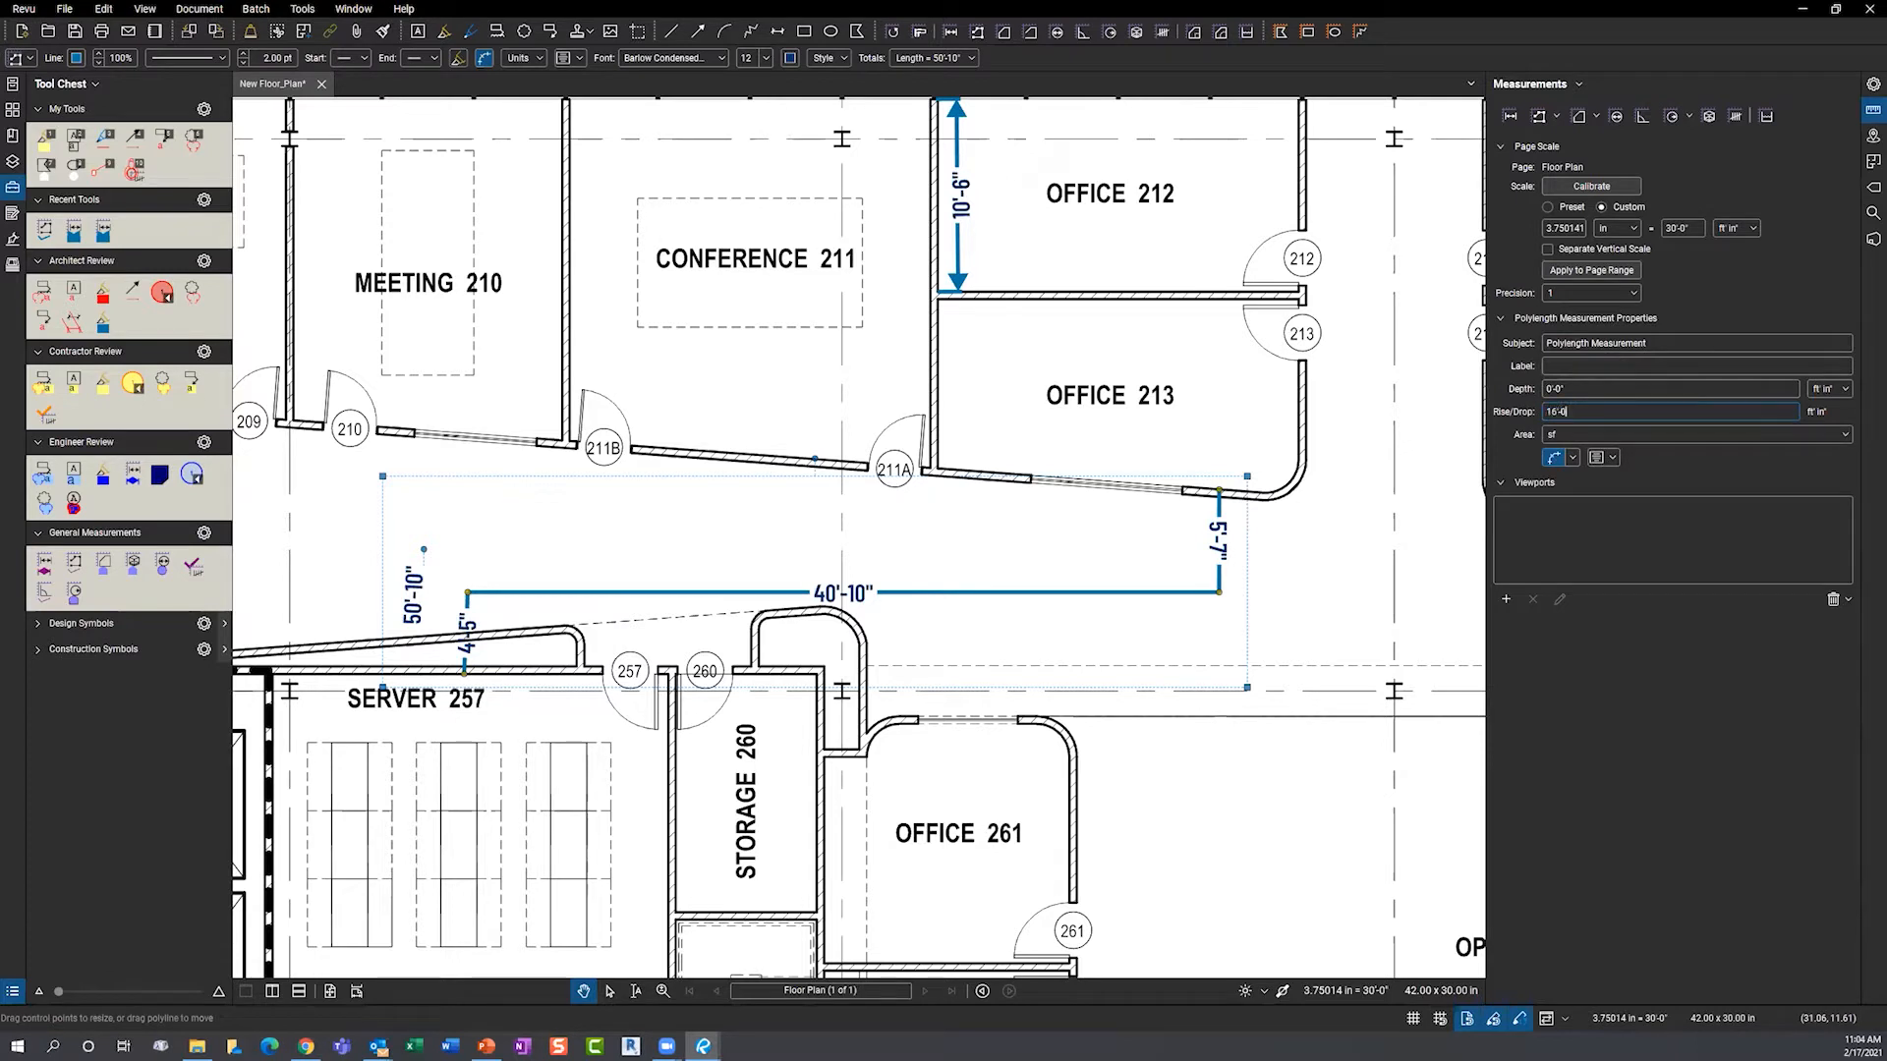
{"action": "type", "text": "16-0"}
{"action": "key", "text": "Return"}
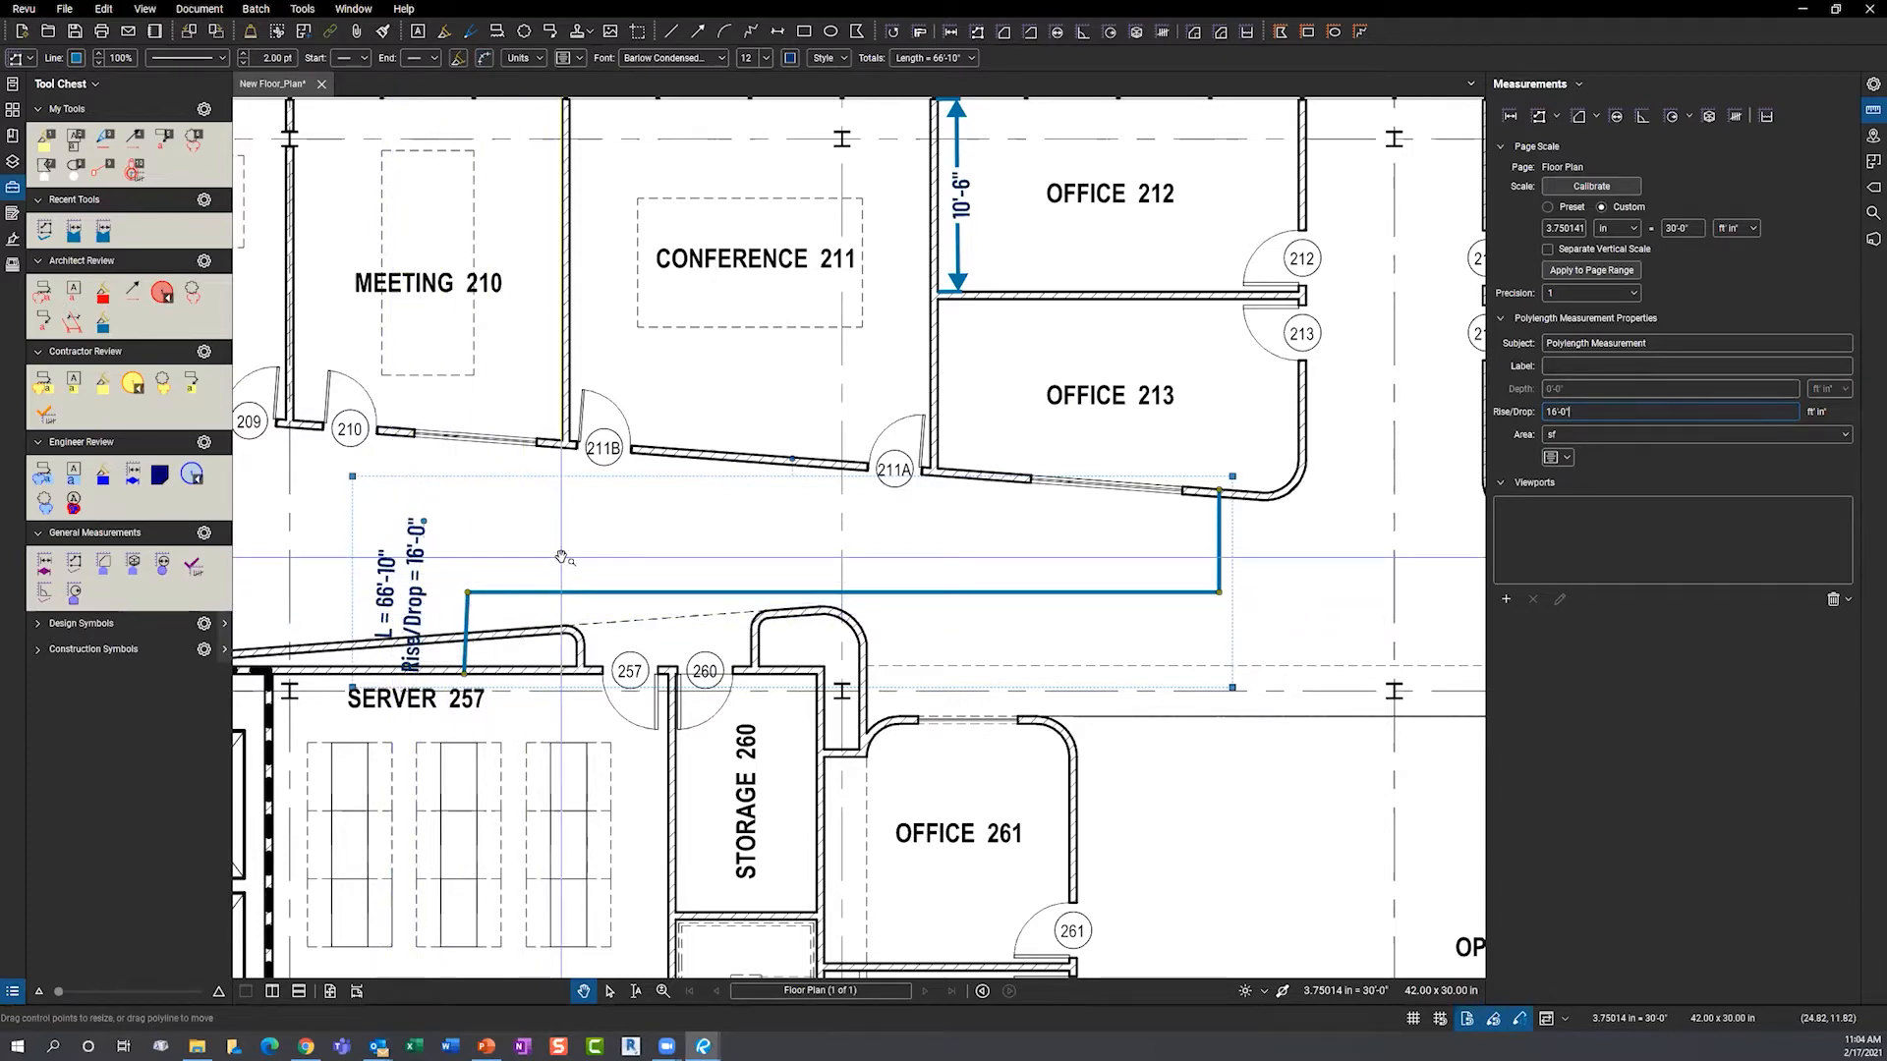
{"action": "left_click", "coordinate": [716, 560]}
- Pan the floor plan to center Offices 212/213 and Meetings 214–217
{"action": "scroll", "coordinate": [710, 560], "scroll_direction": "down", "scroll_amount": 2}
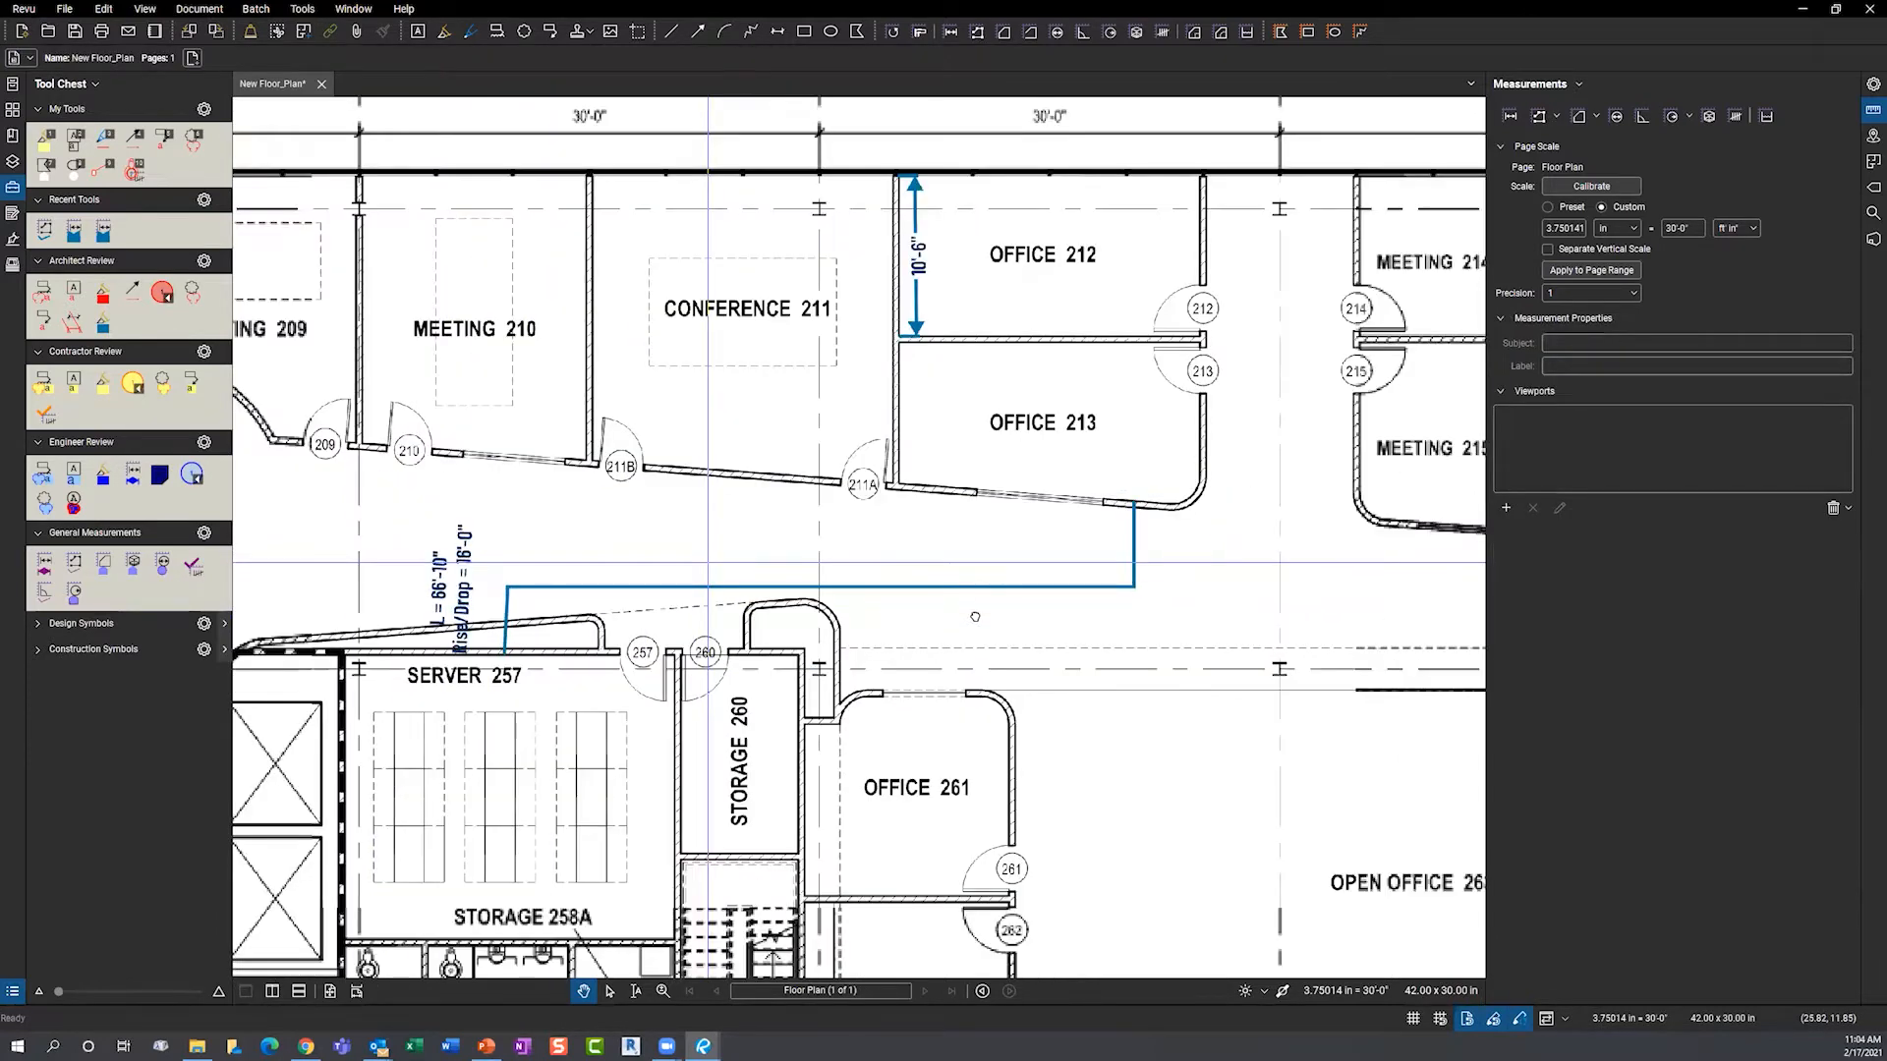
{"action": "scroll", "coordinate": [974, 601], "scroll_direction": "down", "scroll_amount": 2}
{"action": "left_click_drag", "start_coordinate": [972, 593], "coordinate": [948, 635]}
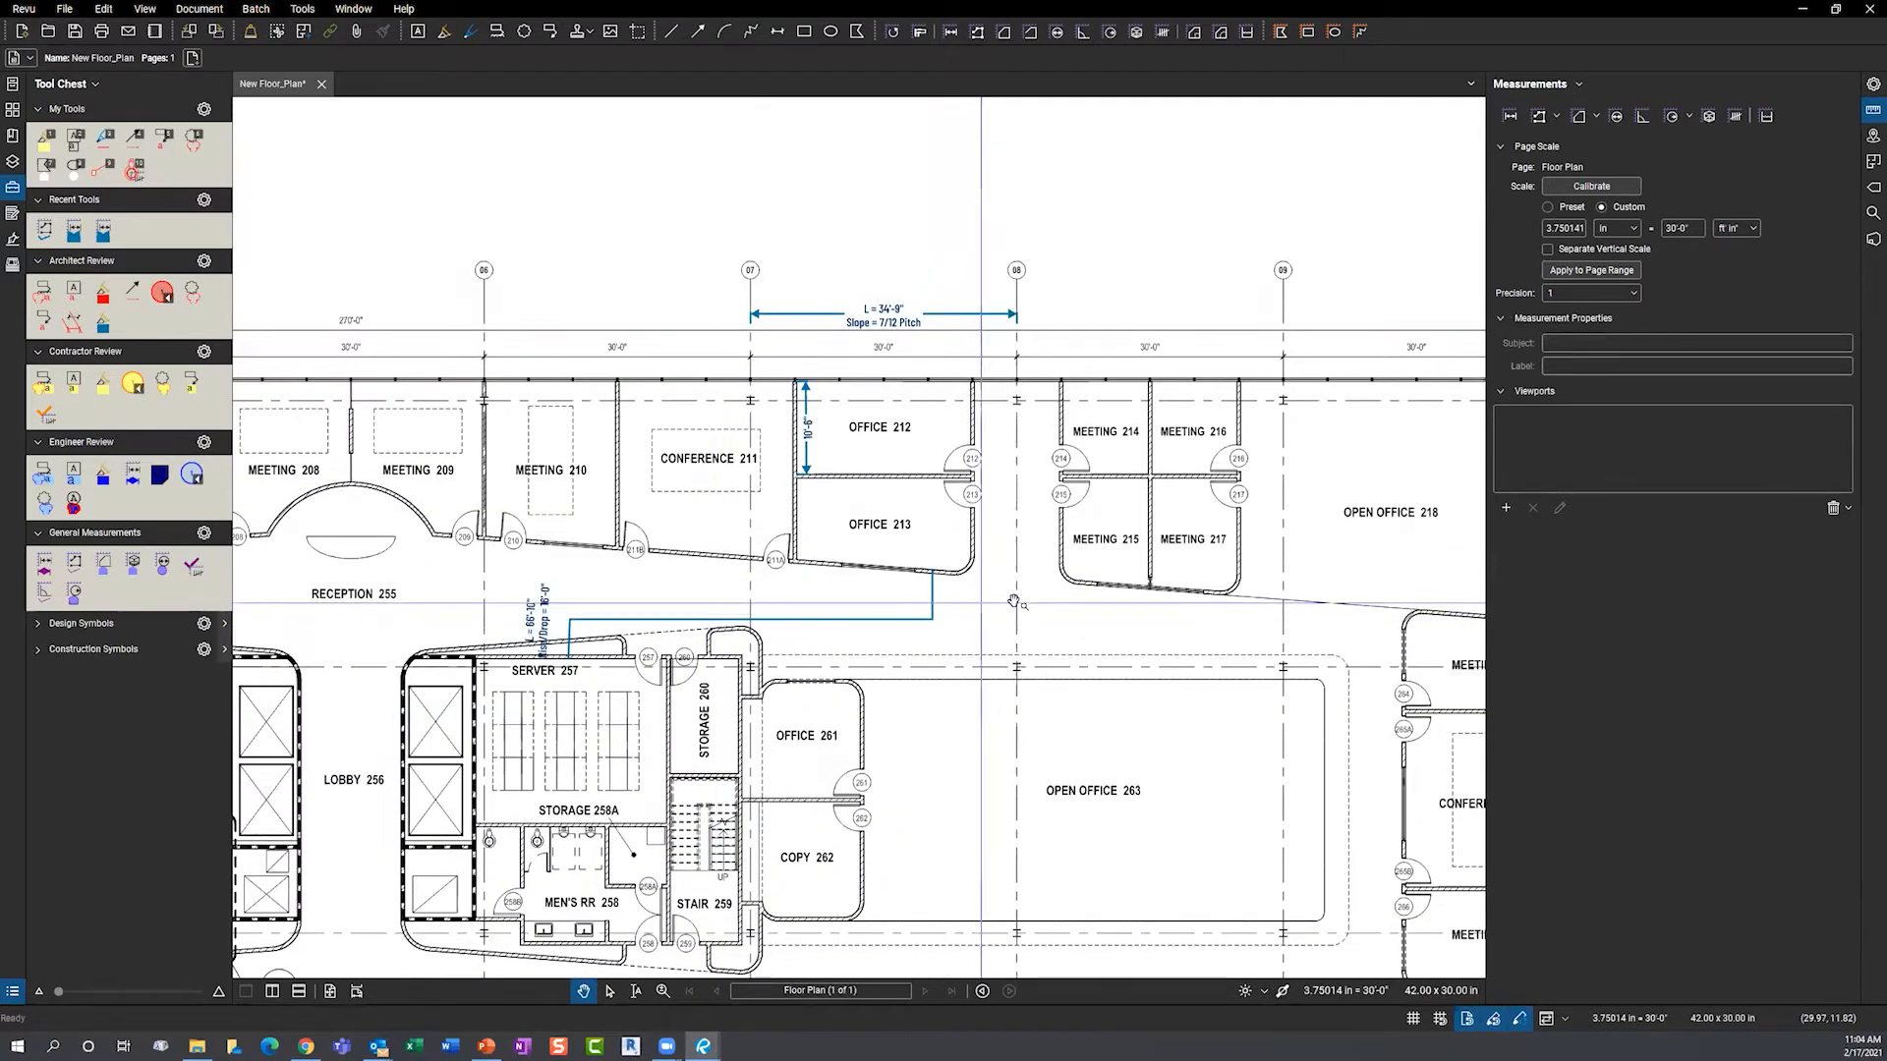
{"action": "left_click_drag", "start_coordinate": [1126, 464], "coordinate": [948, 476]}
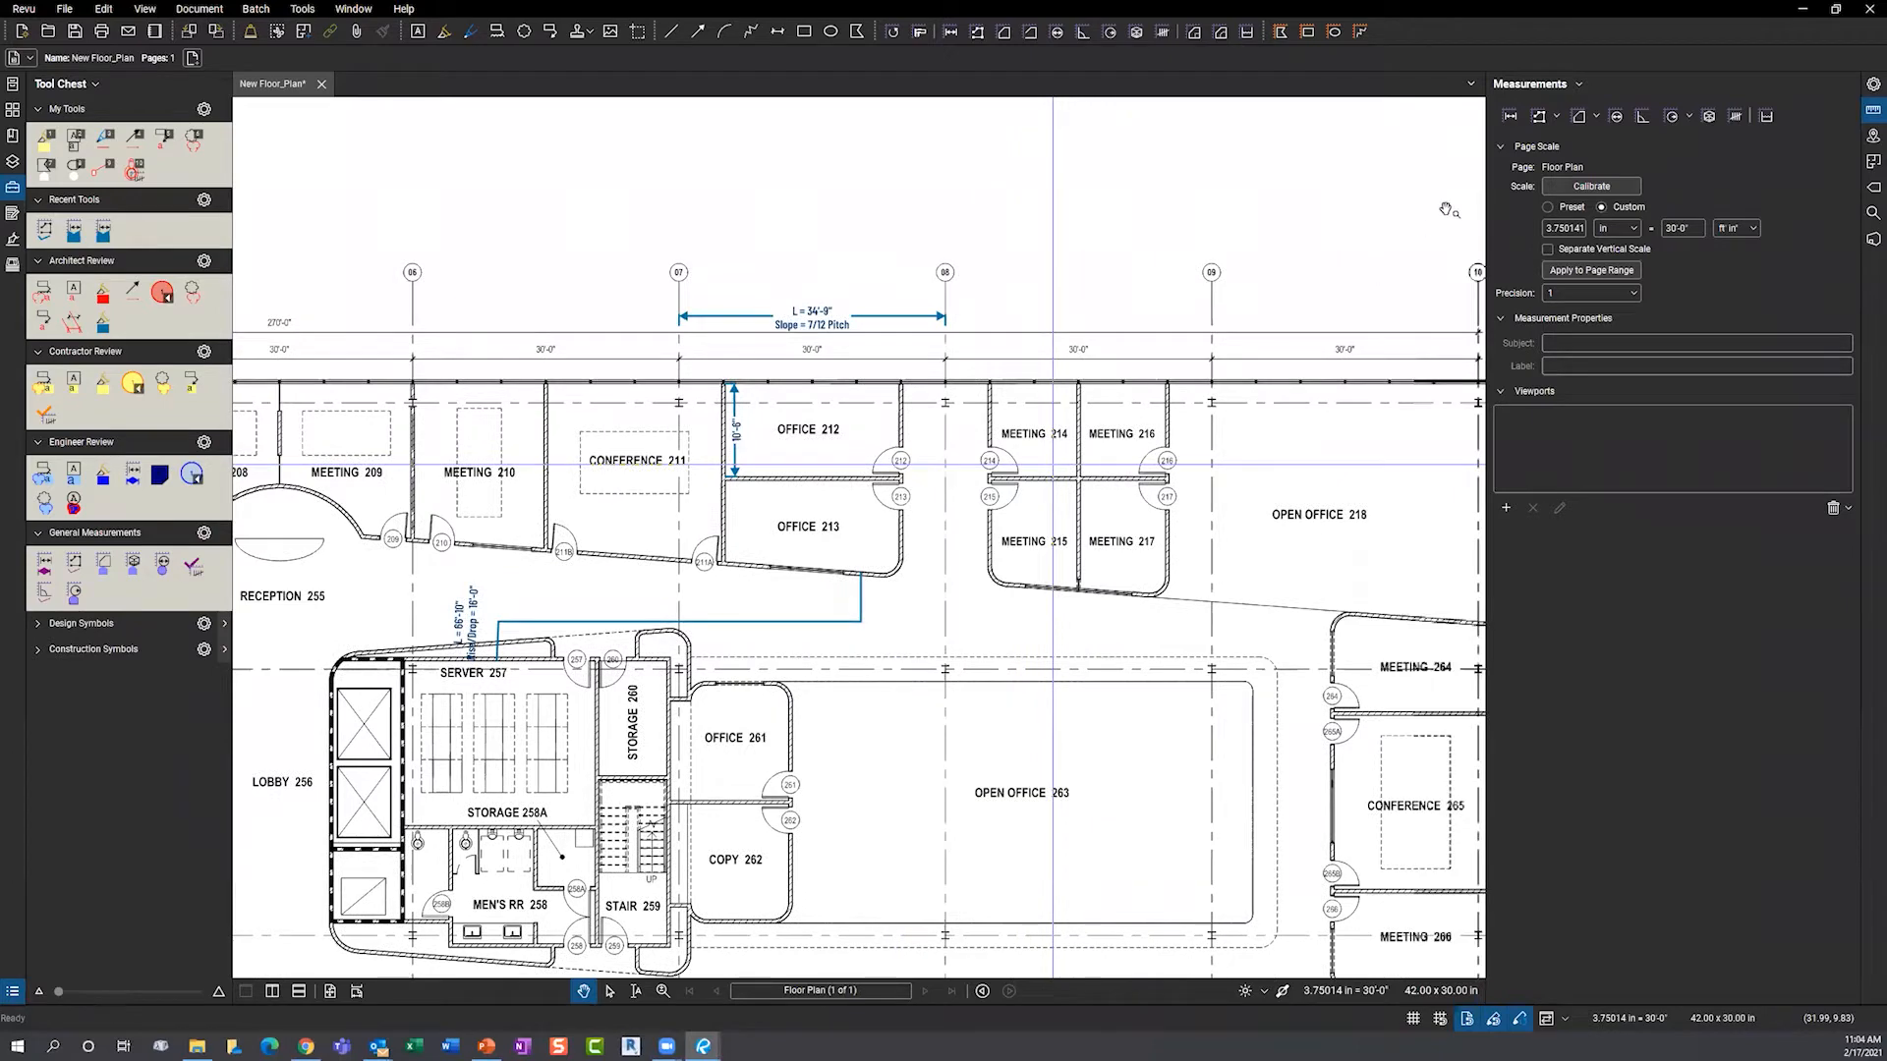
- Measure Meeting 214 as a 100 sf area and move its label above the room name
{"action": "scroll", "coordinate": [1211, 427], "scroll_direction": "up", "scroll_amount": 3}
{"action": "left_click", "coordinate": [1579, 118]}
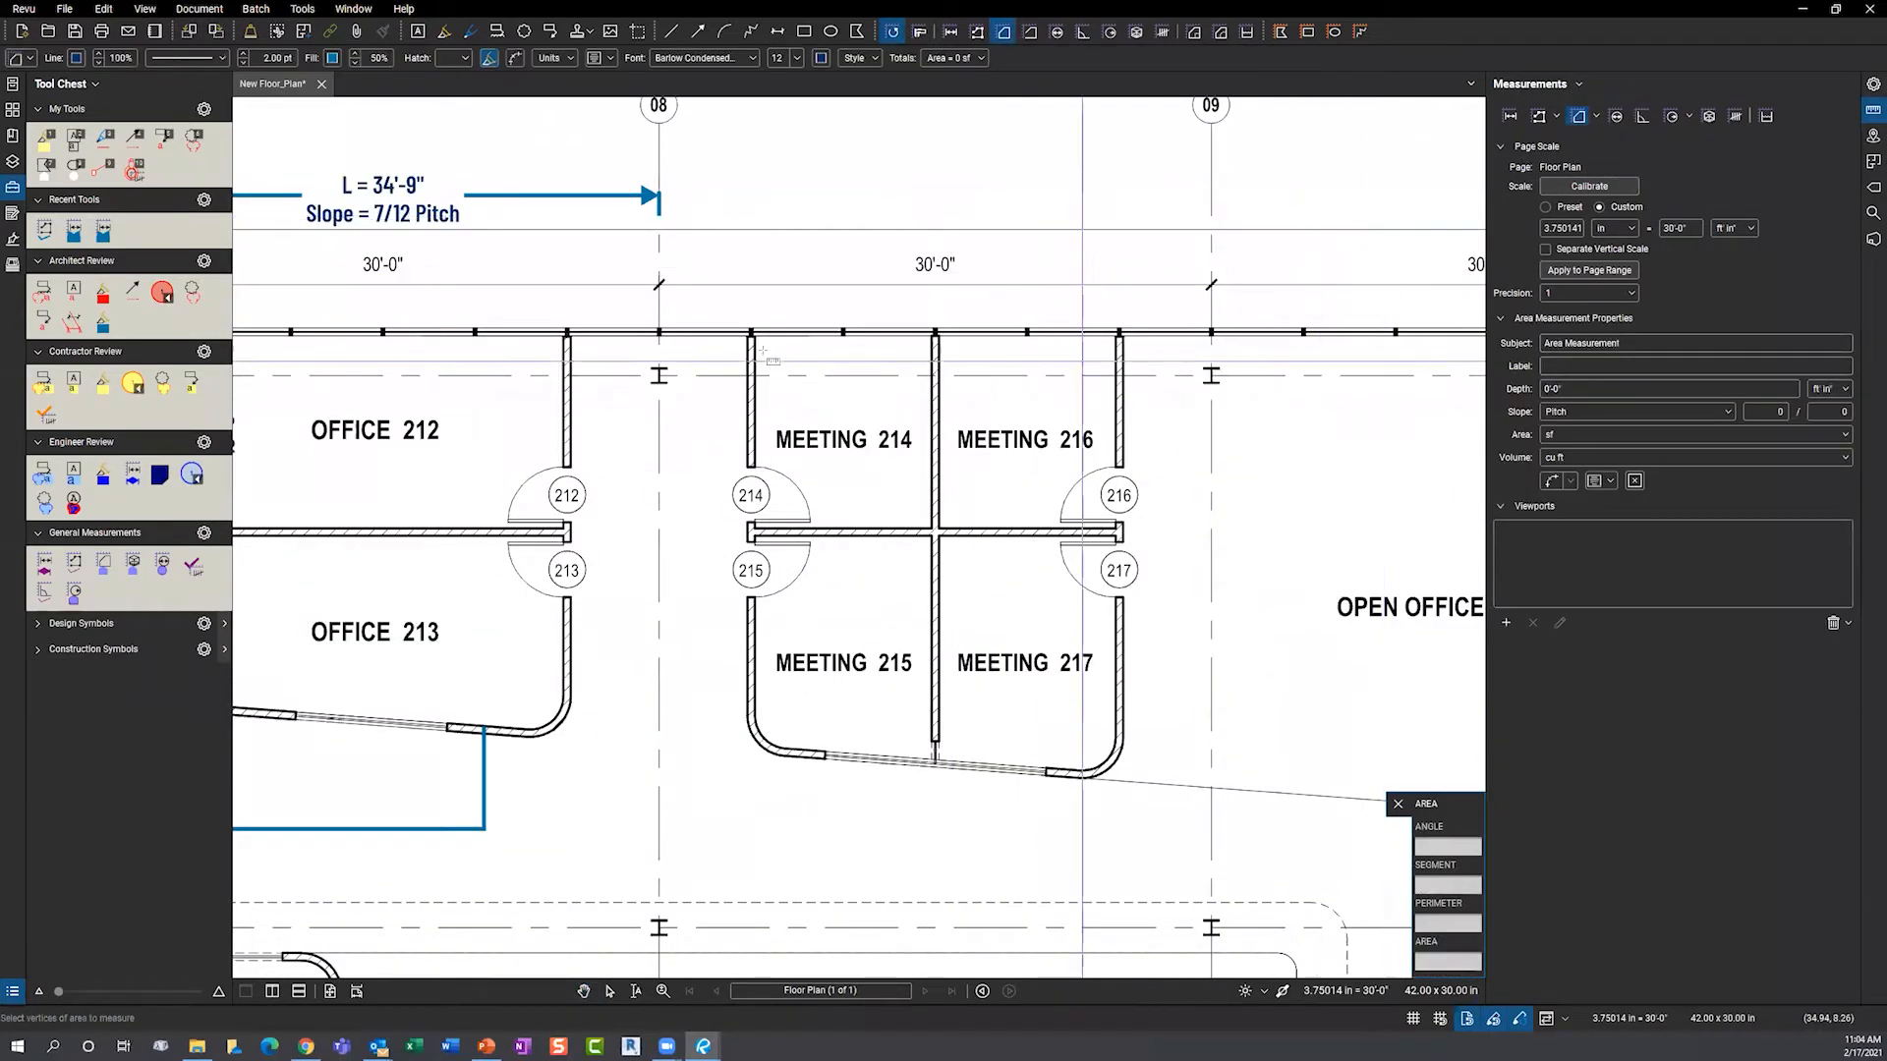
{"action": "left_click", "coordinate": [755, 337]}
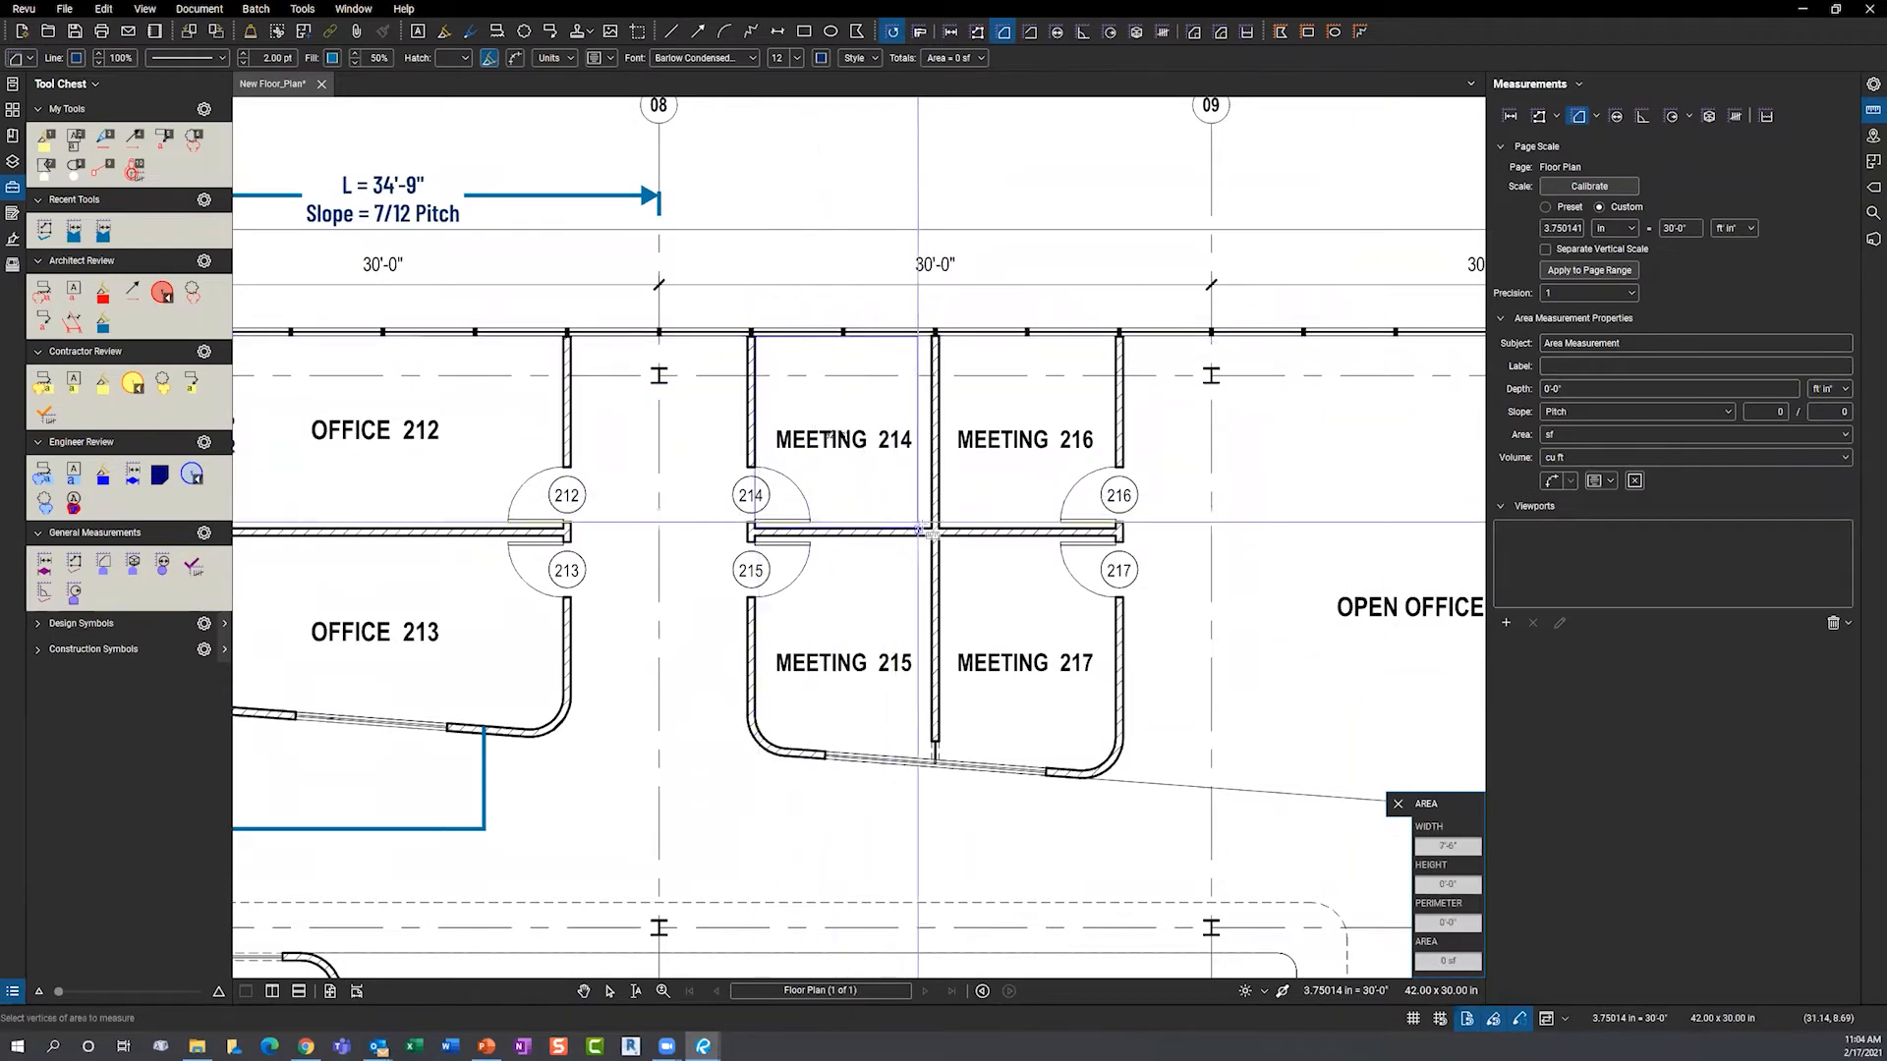
{"action": "left_click", "coordinate": [933, 530]}
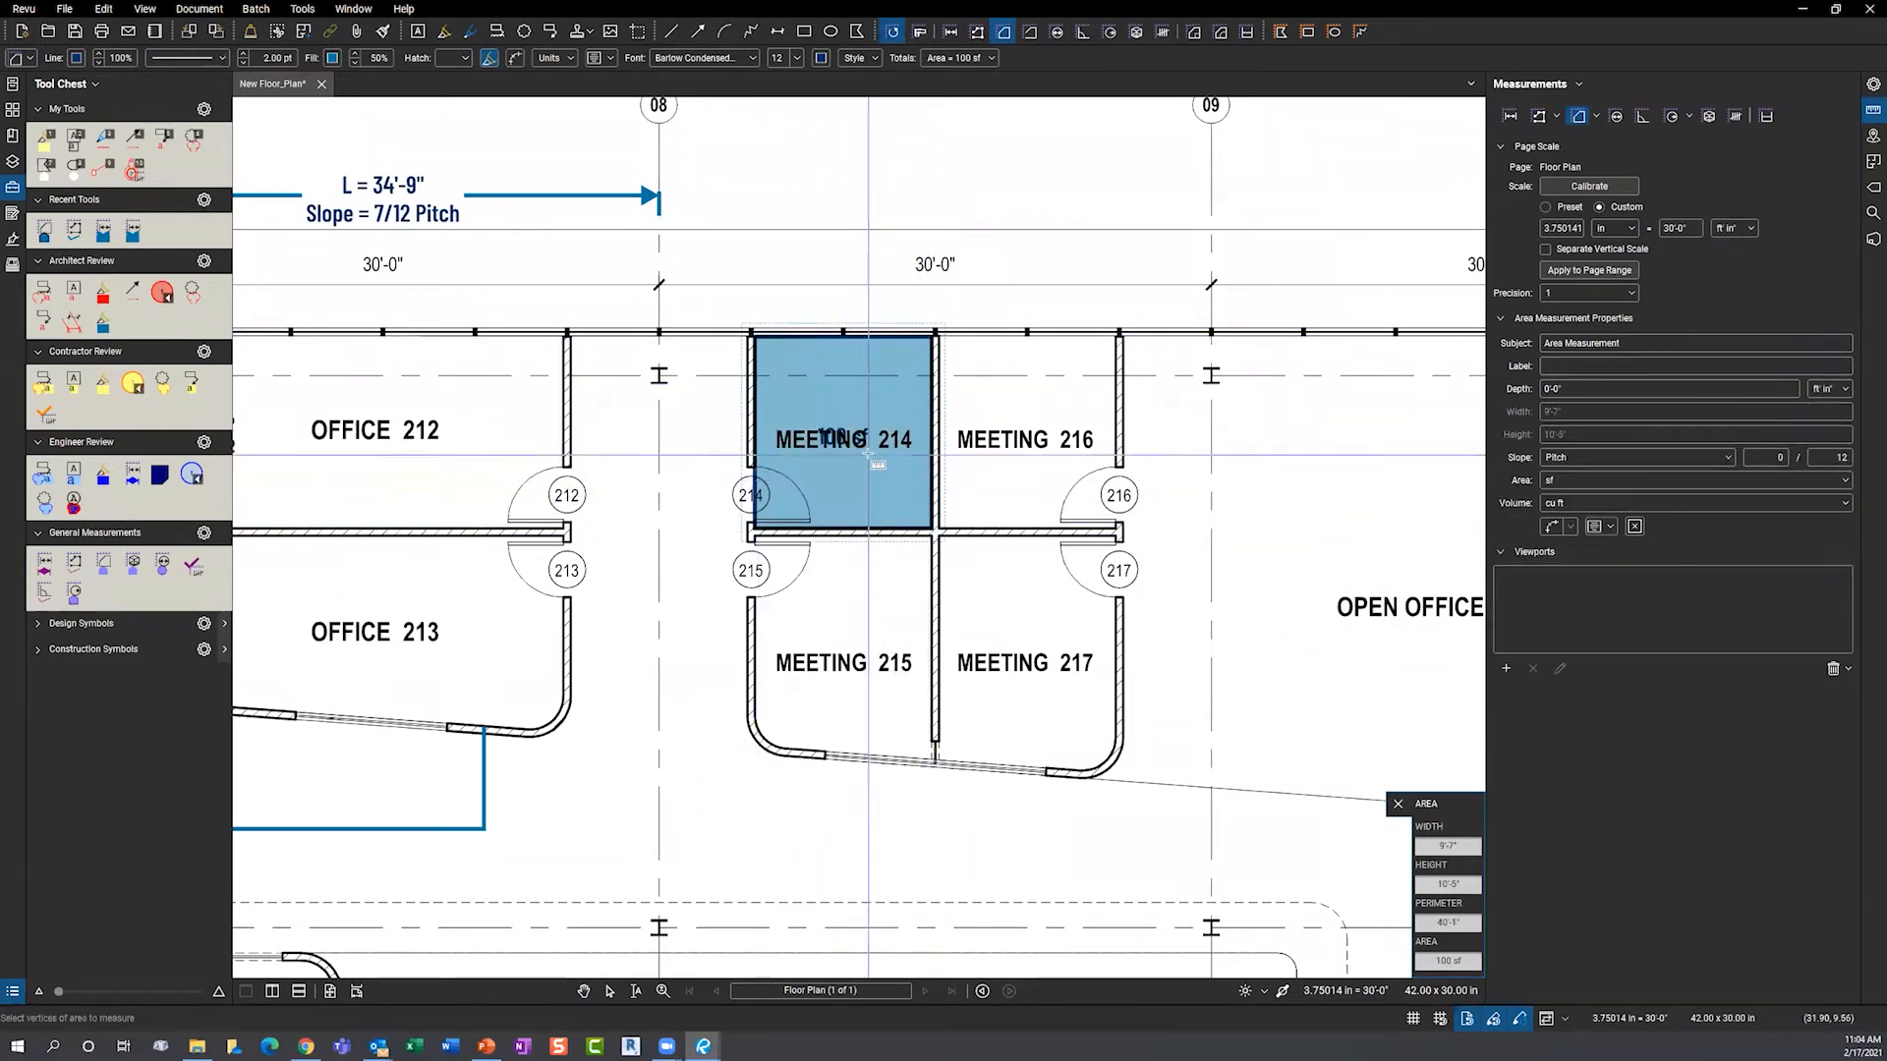
{"action": "key", "text": "Escape"}
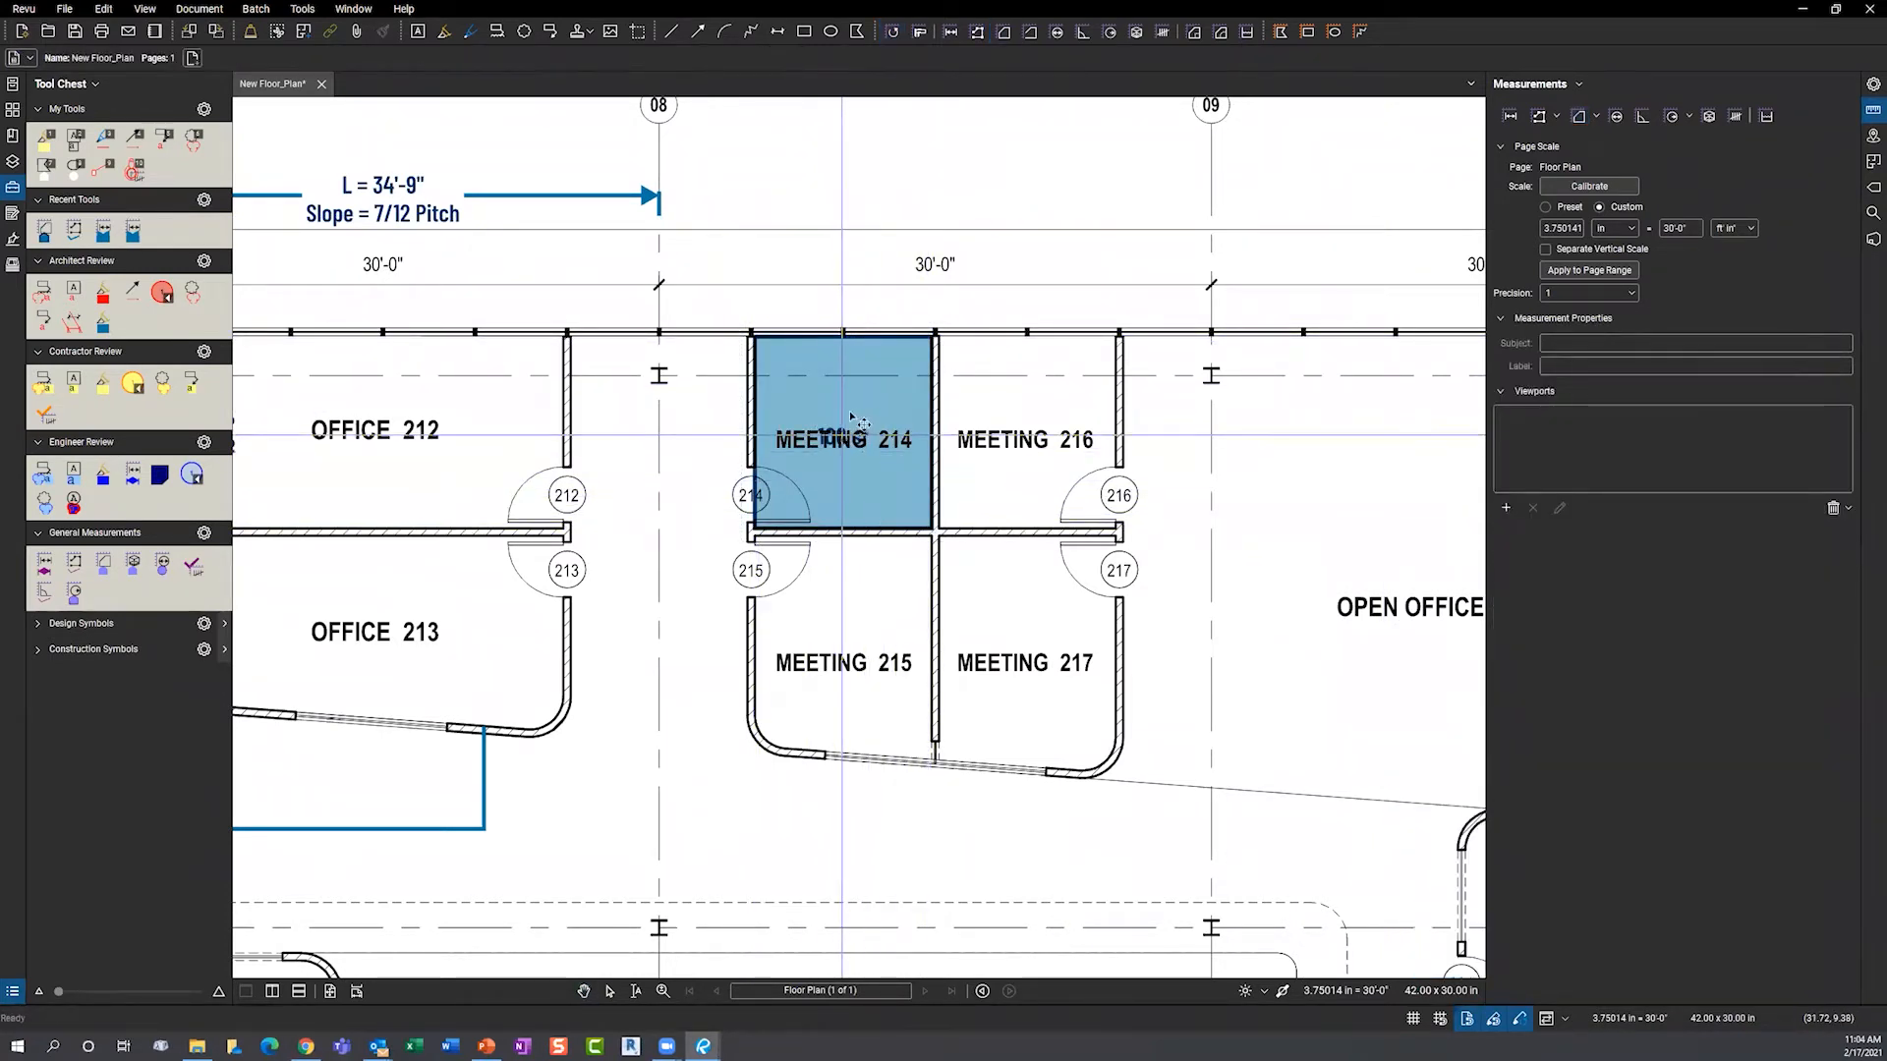
{"action": "left_click", "coordinate": [840, 454]}
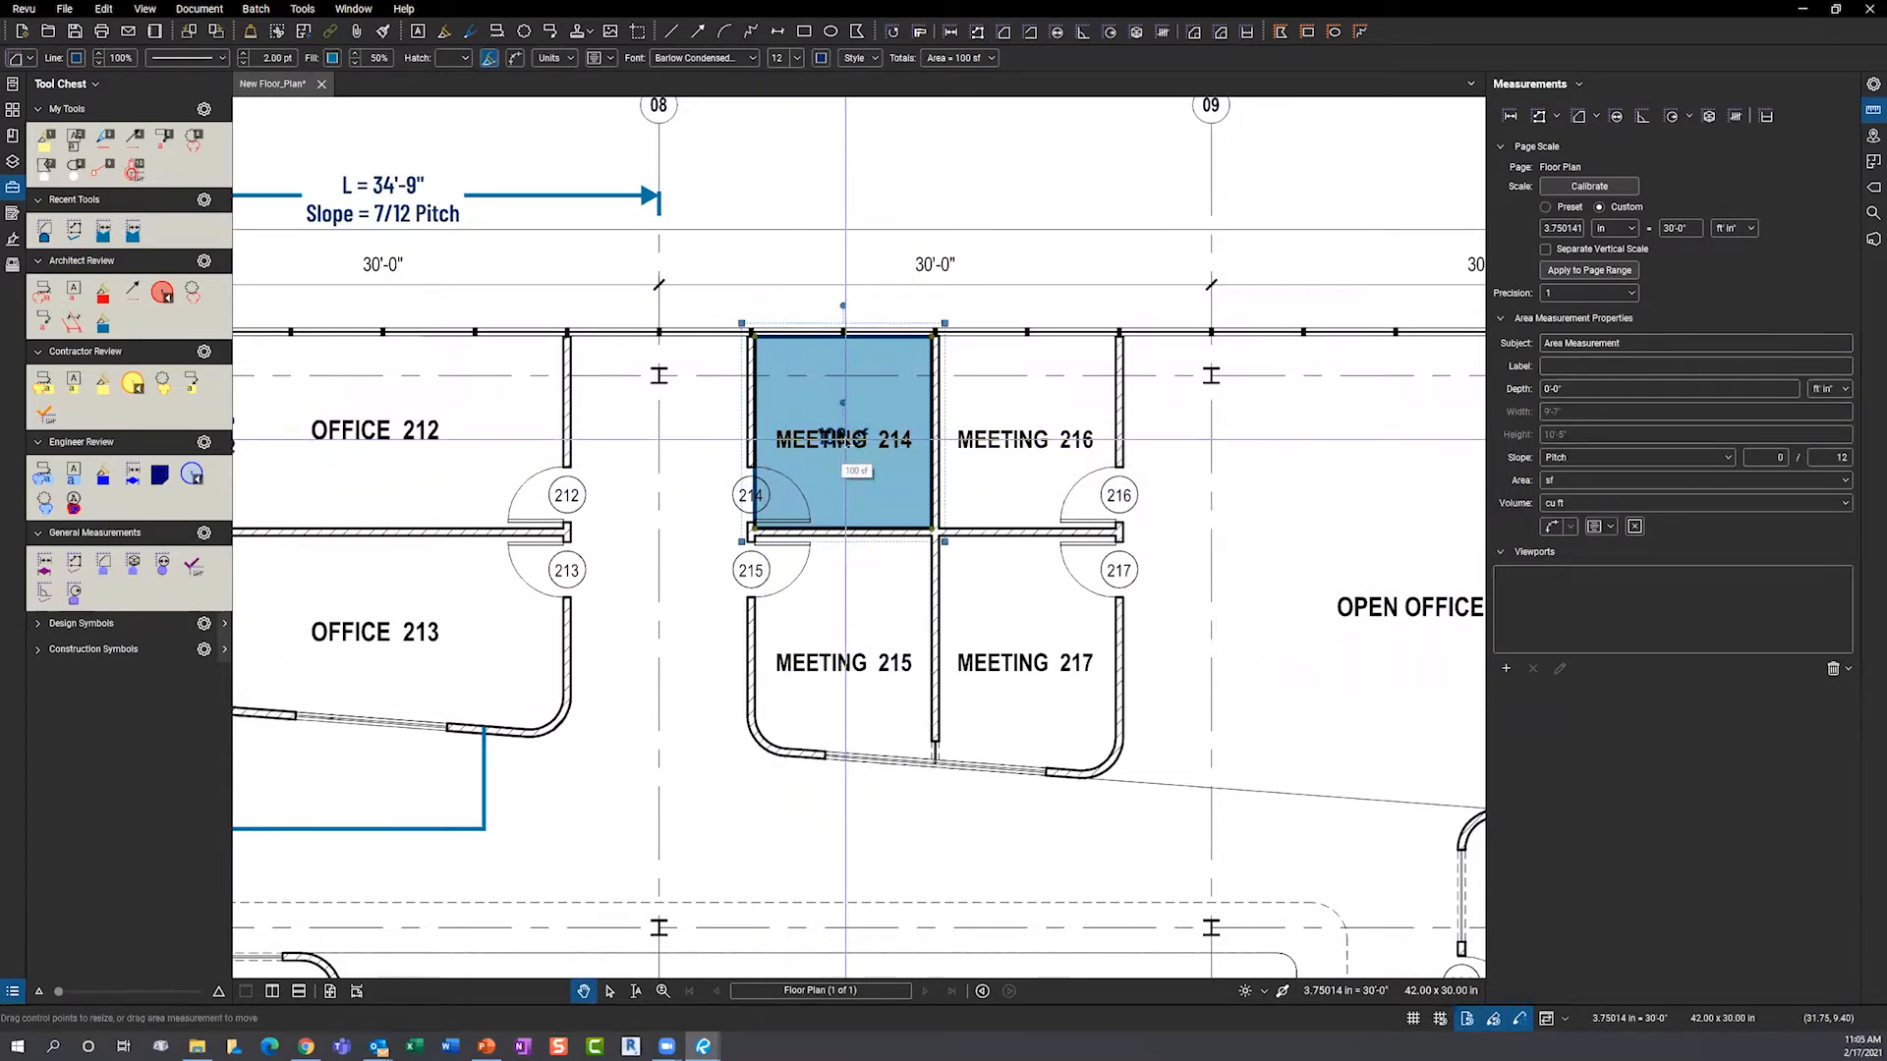
{"action": "left_click_drag", "start_coordinate": [843, 439], "coordinate": [843, 400]}
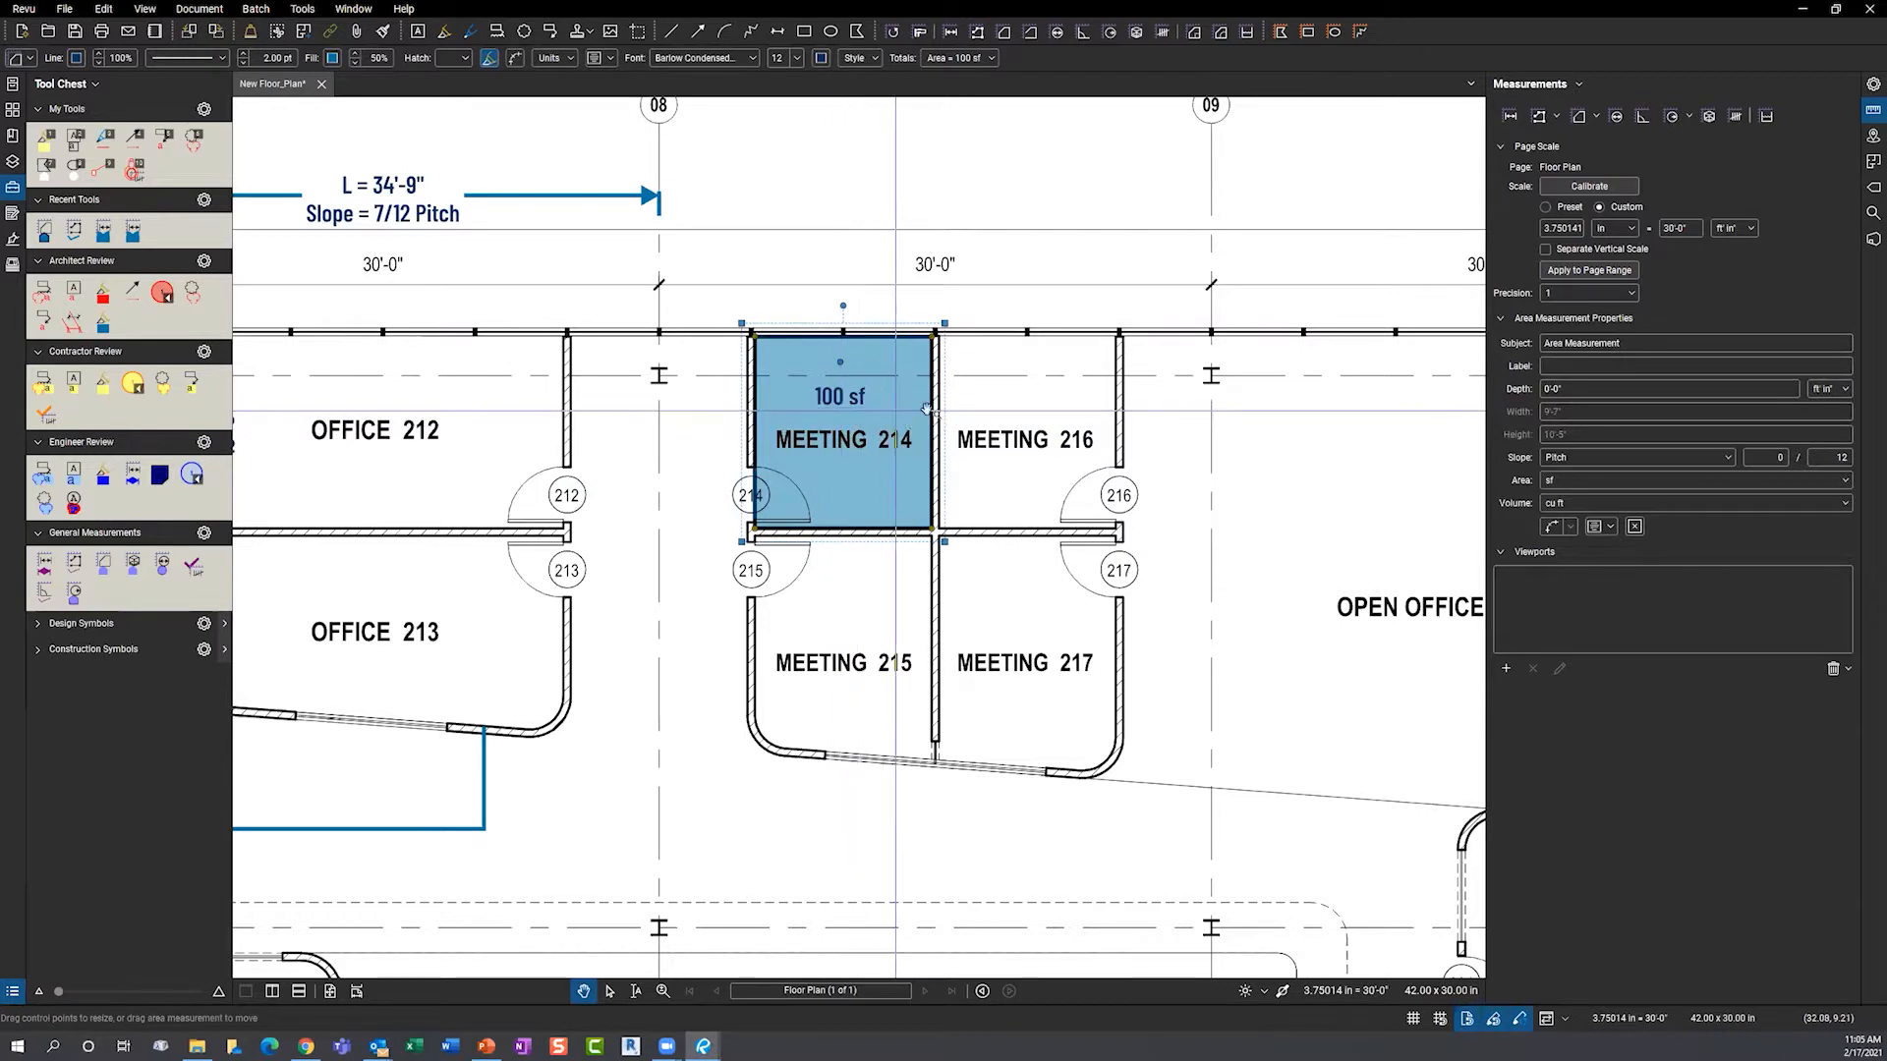
- Start a new area measurement at Meeting 215's top-left and shared wall corners
{"action": "key", "text": "shift+alt+a"}
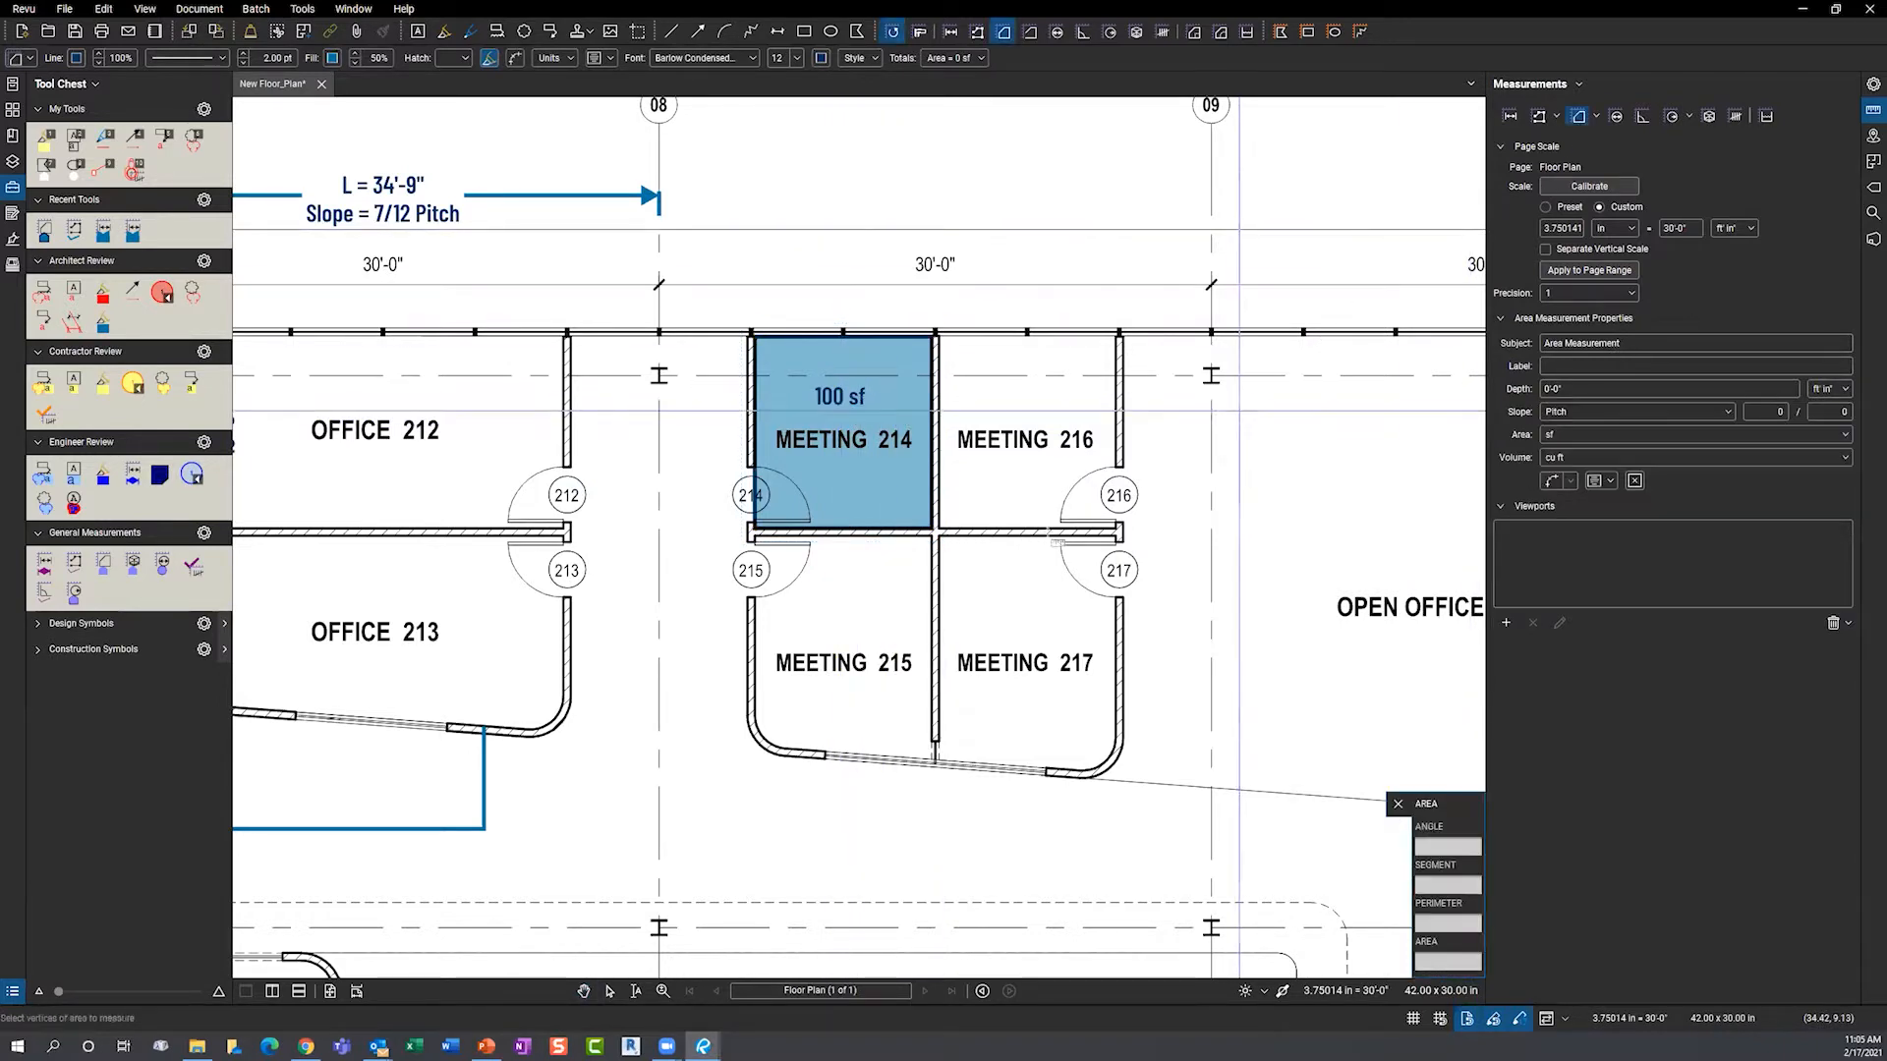
{"action": "scroll", "coordinate": [813, 711], "scroll_direction": "up", "scroll_amount": 1}
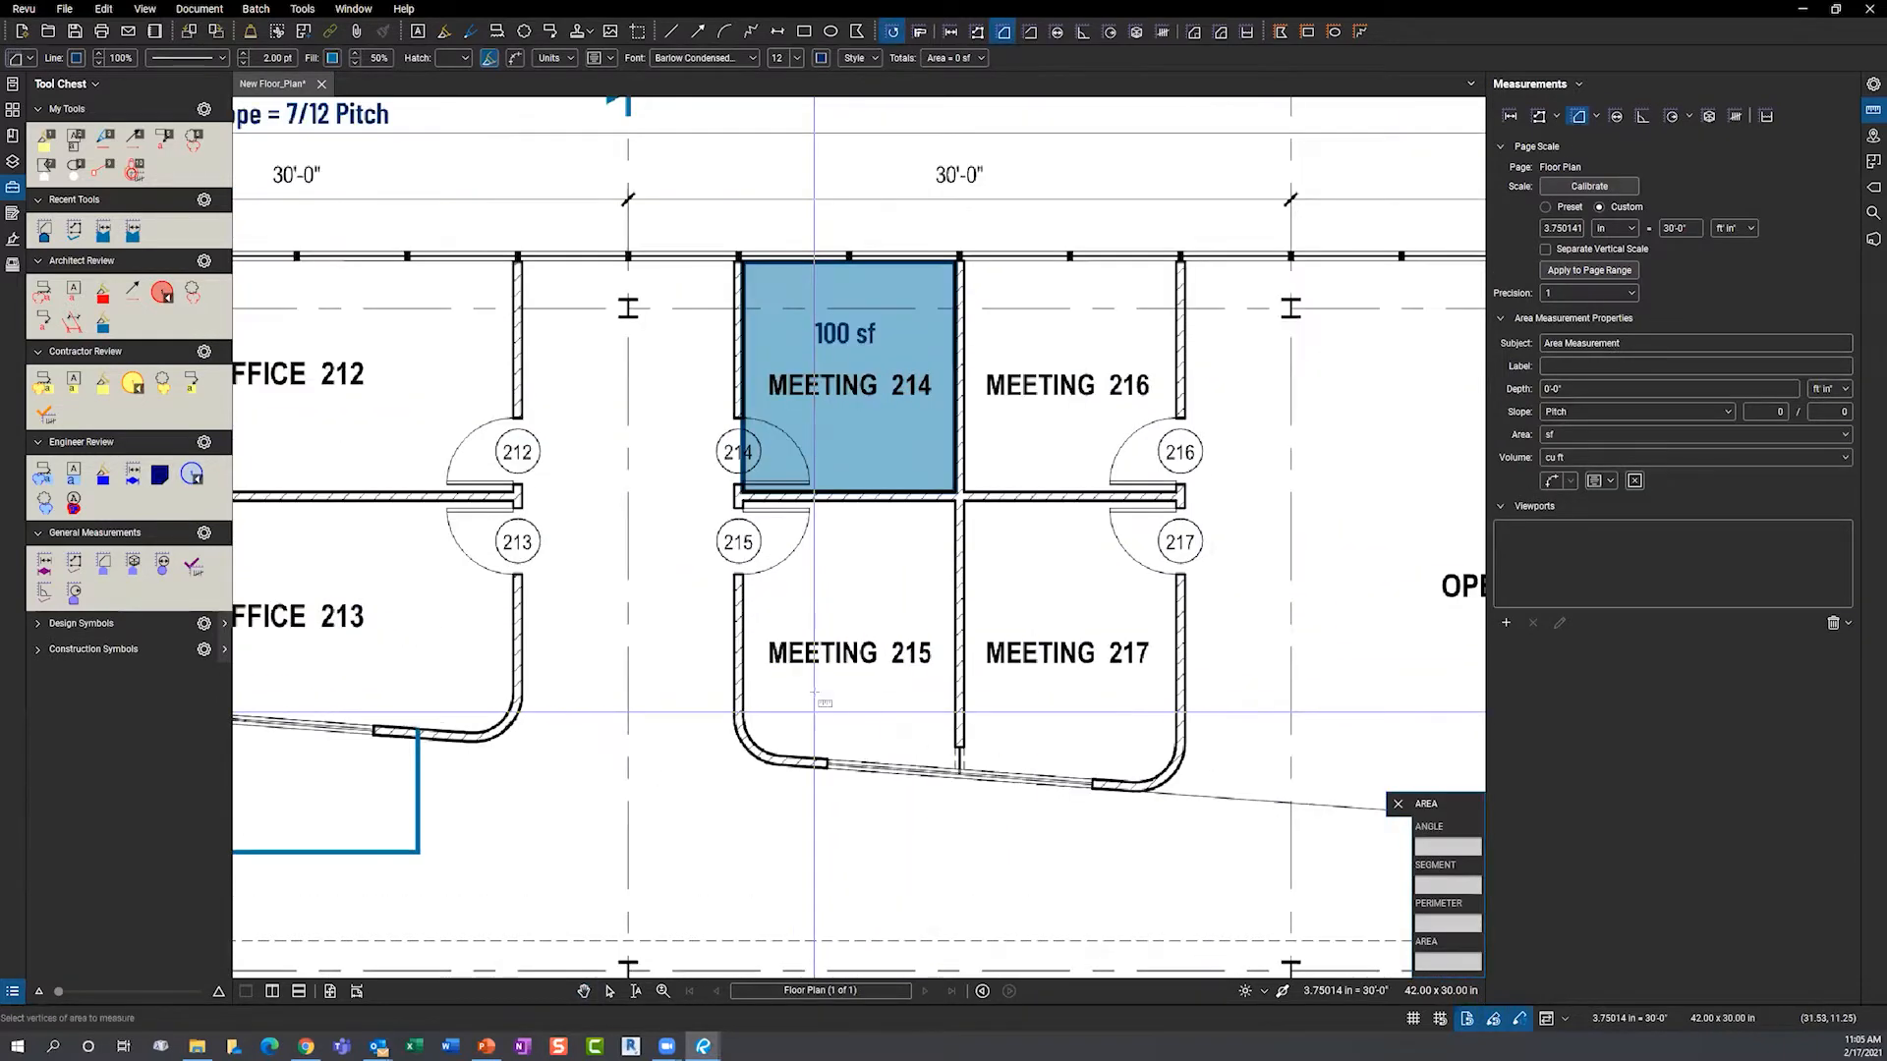
{"action": "scroll", "coordinate": [813, 714], "scroll_direction": "up", "scroll_amount": 3}
{"action": "left_click", "coordinate": [694, 346]}
{"action": "left_click", "coordinate": [1058, 344]}
- Close Meeting 215's outline along the curved wall at 113 sf and reset its caption position
{"action": "left_click", "coordinate": [1063, 808]}
{"action": "left_click", "coordinate": [745, 787]}
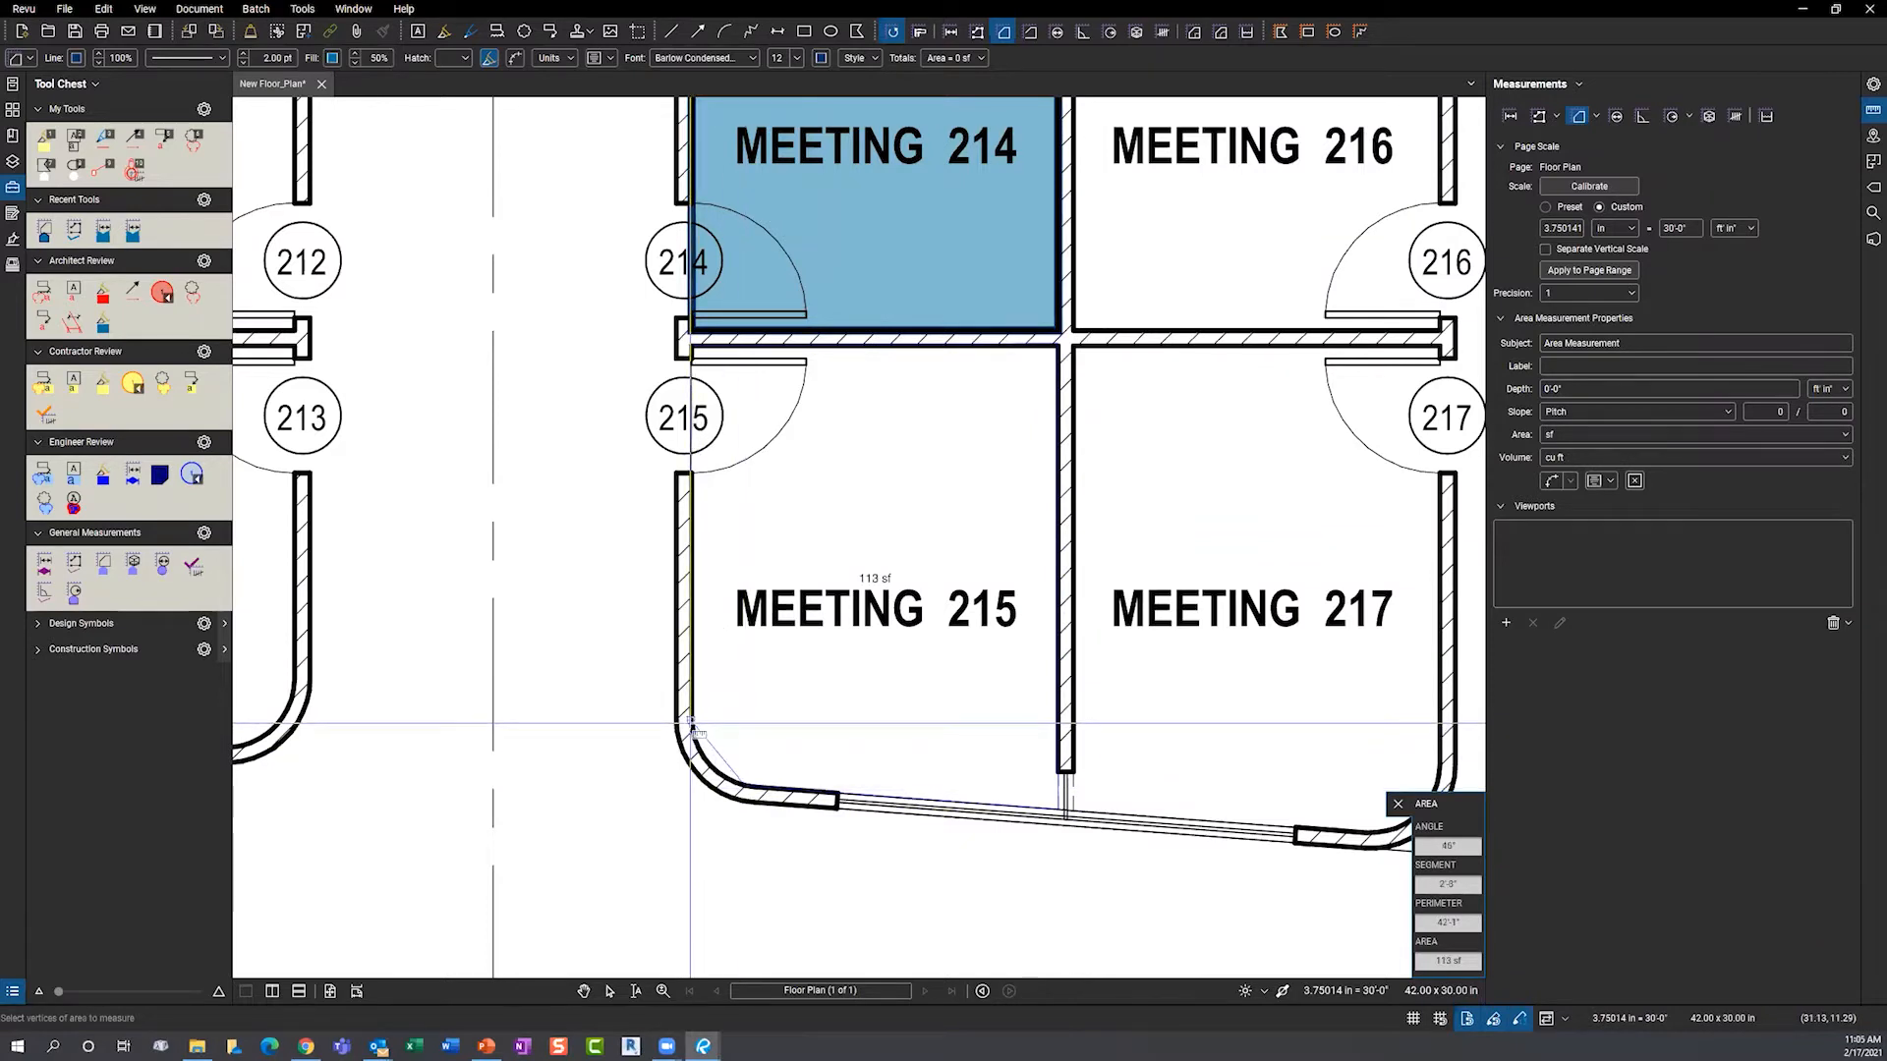
{"action": "double_click", "coordinate": [692, 728]}
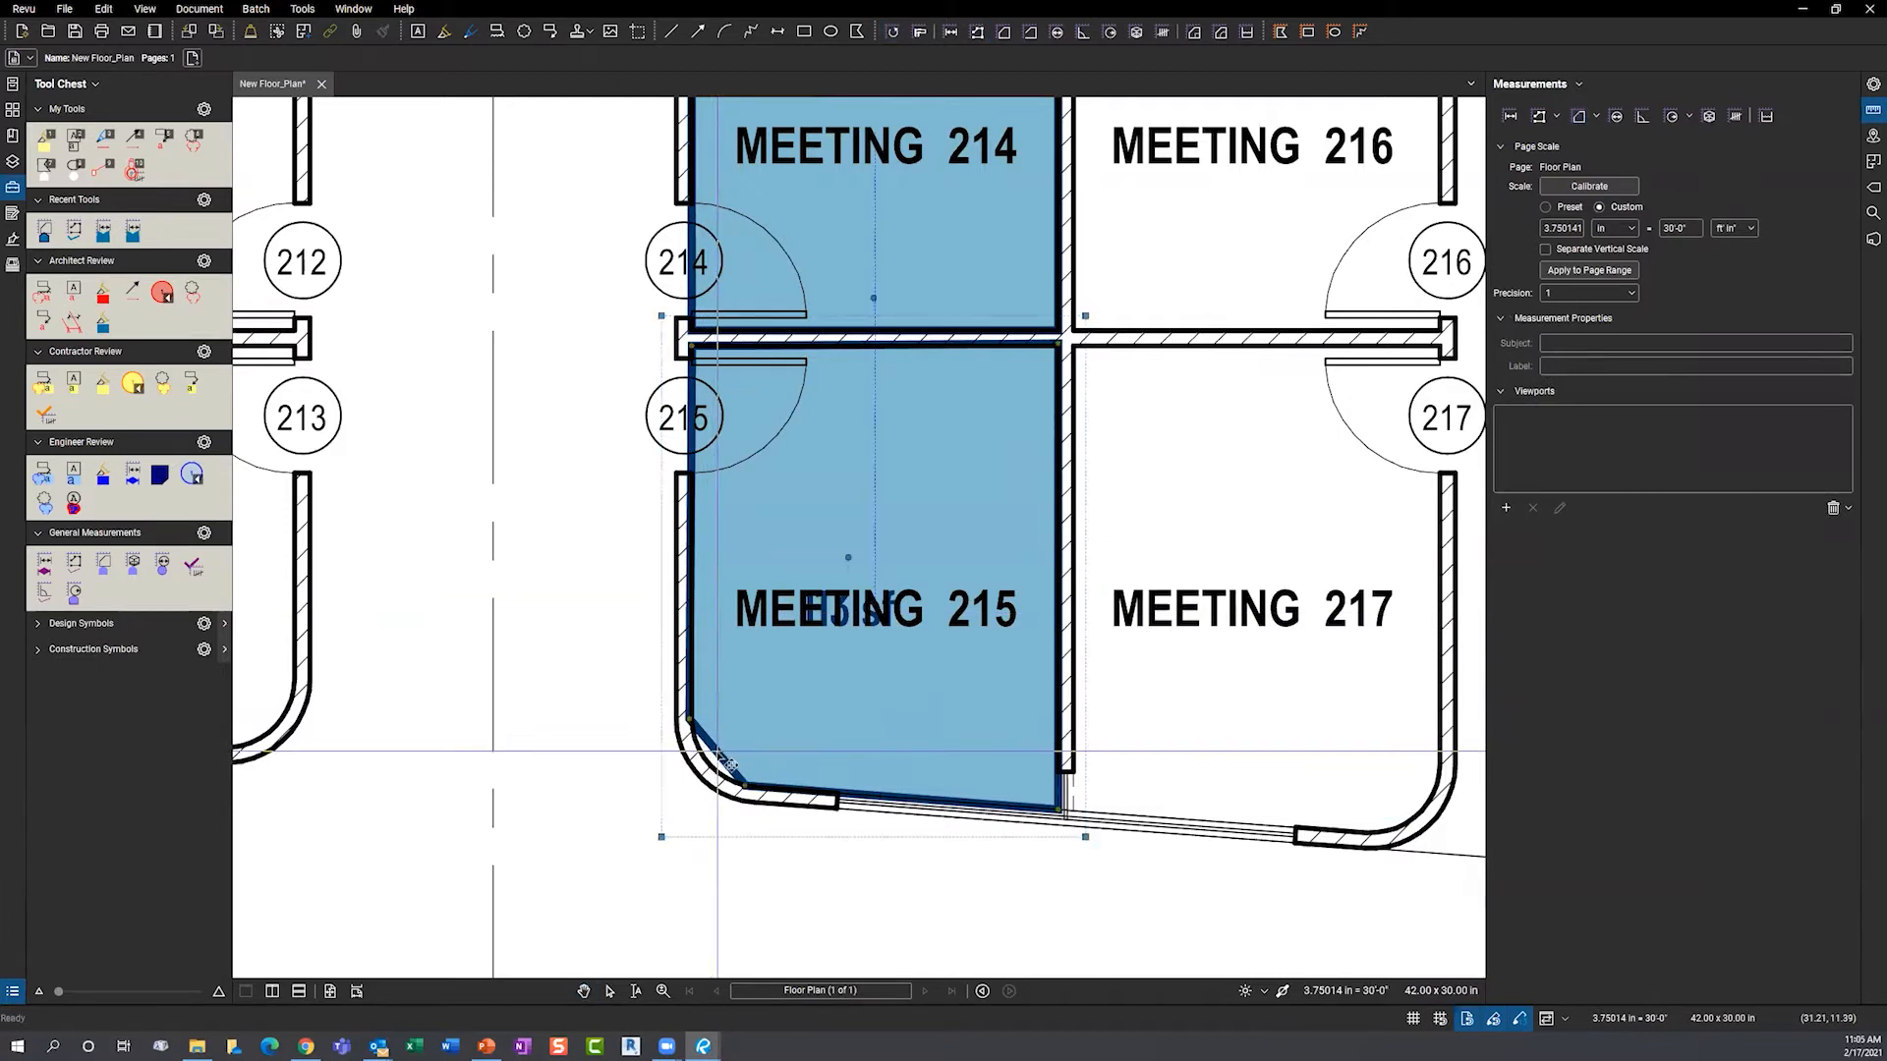
{"action": "right_click", "coordinate": [716, 762]}
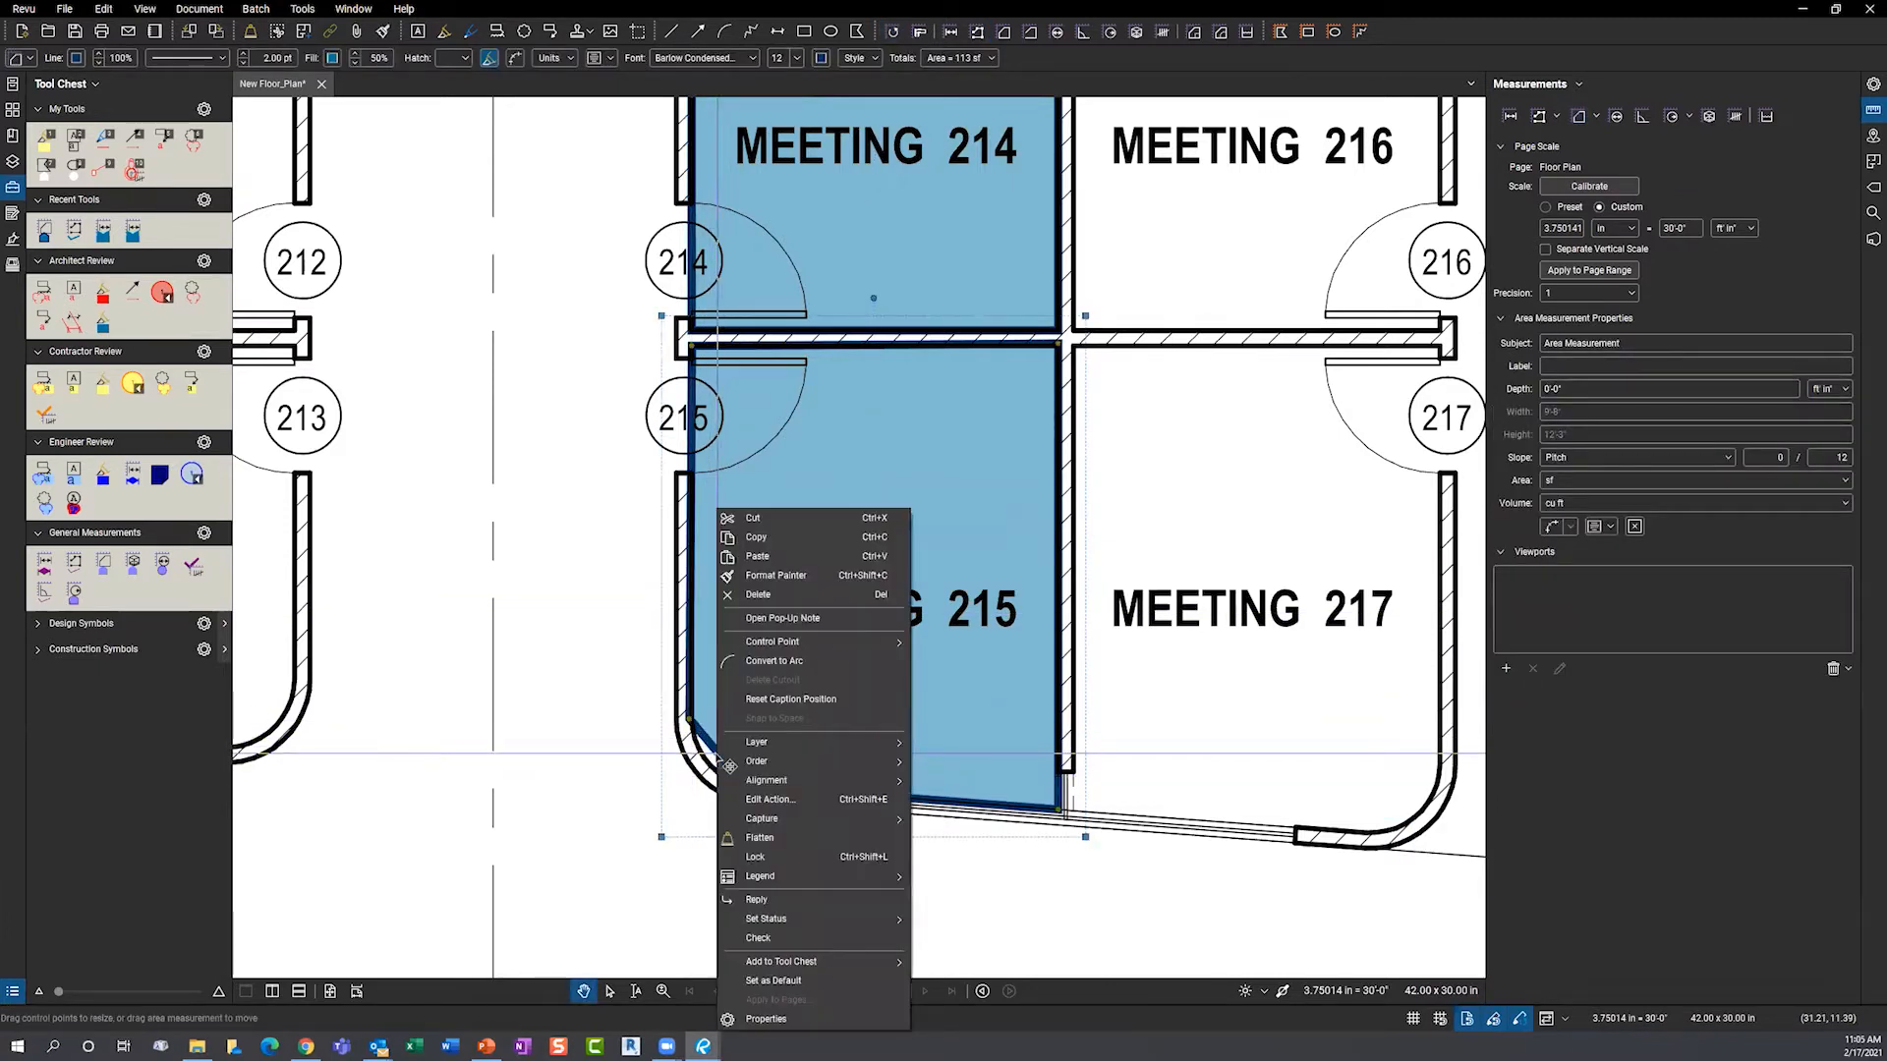
{"action": "left_click", "coordinate": [776, 698]}
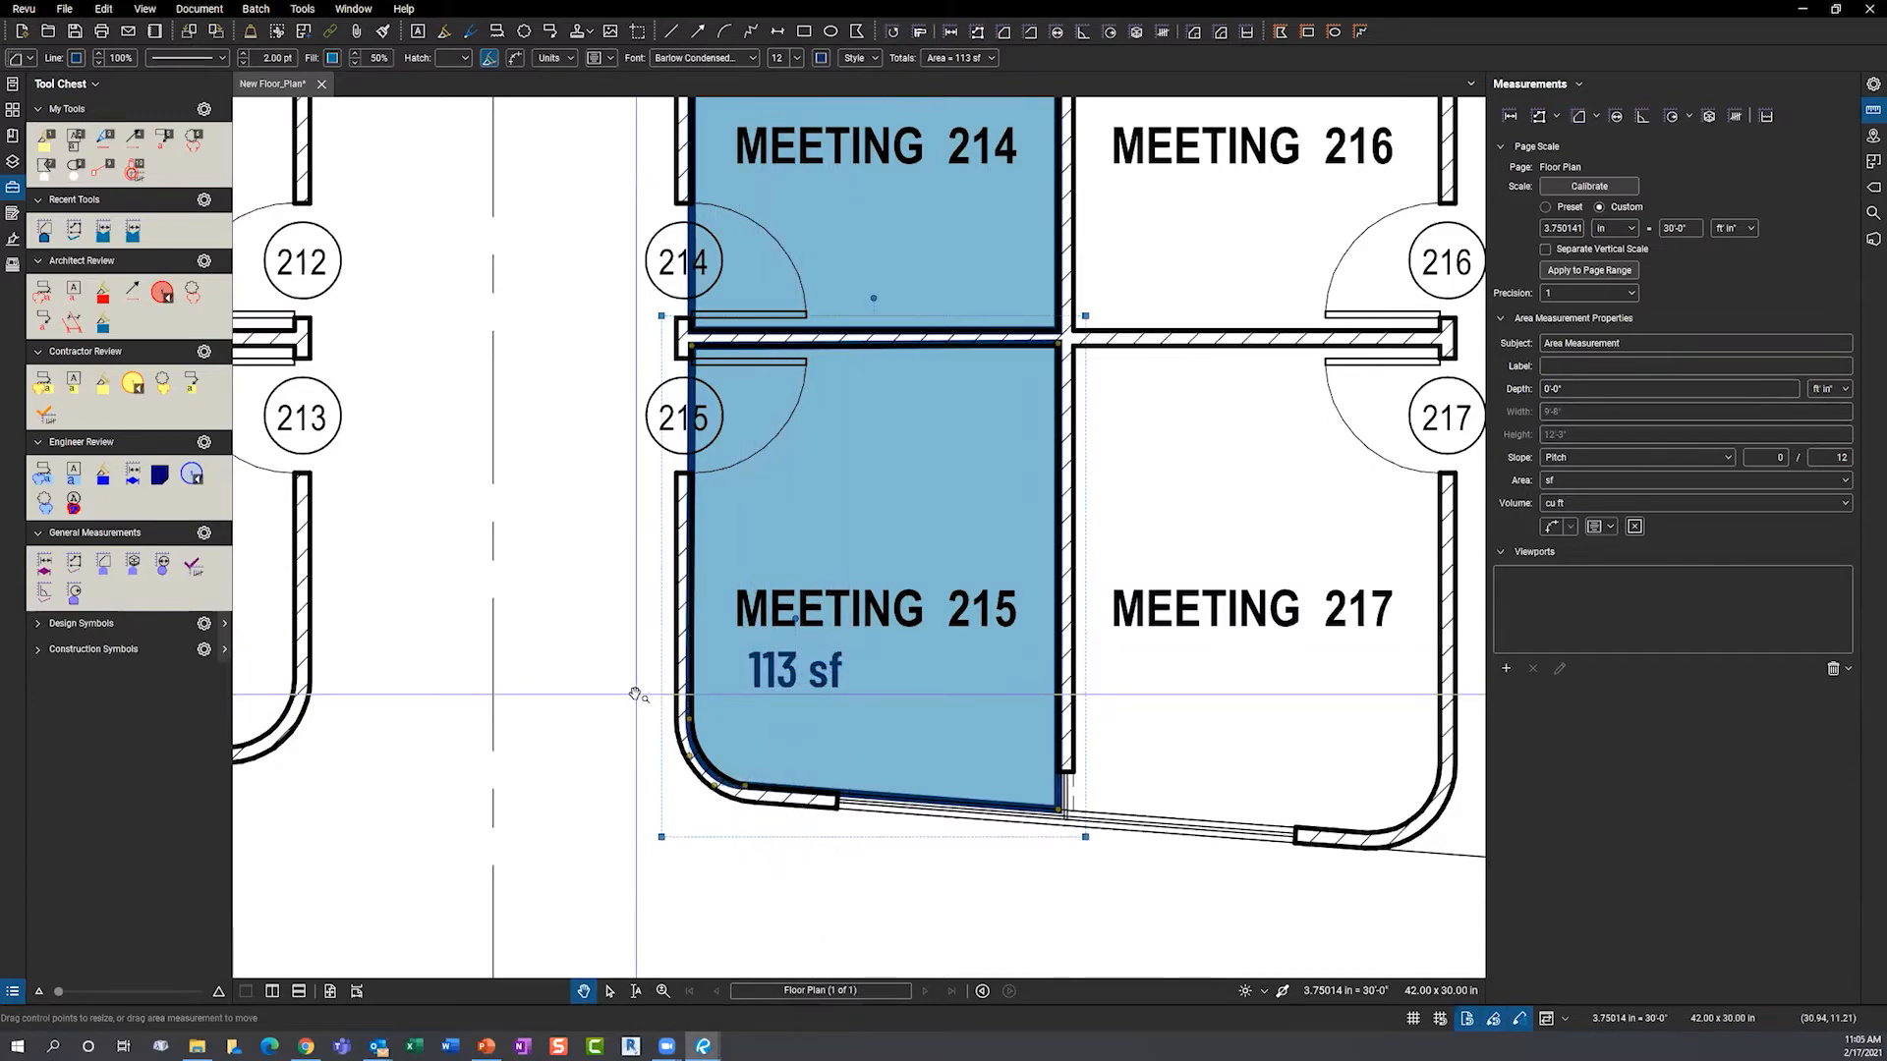
{"action": "left_click", "coordinate": [635, 695]}
{"action": "scroll", "coordinate": [640, 644], "scroll_direction": "down", "scroll_amount": 3}
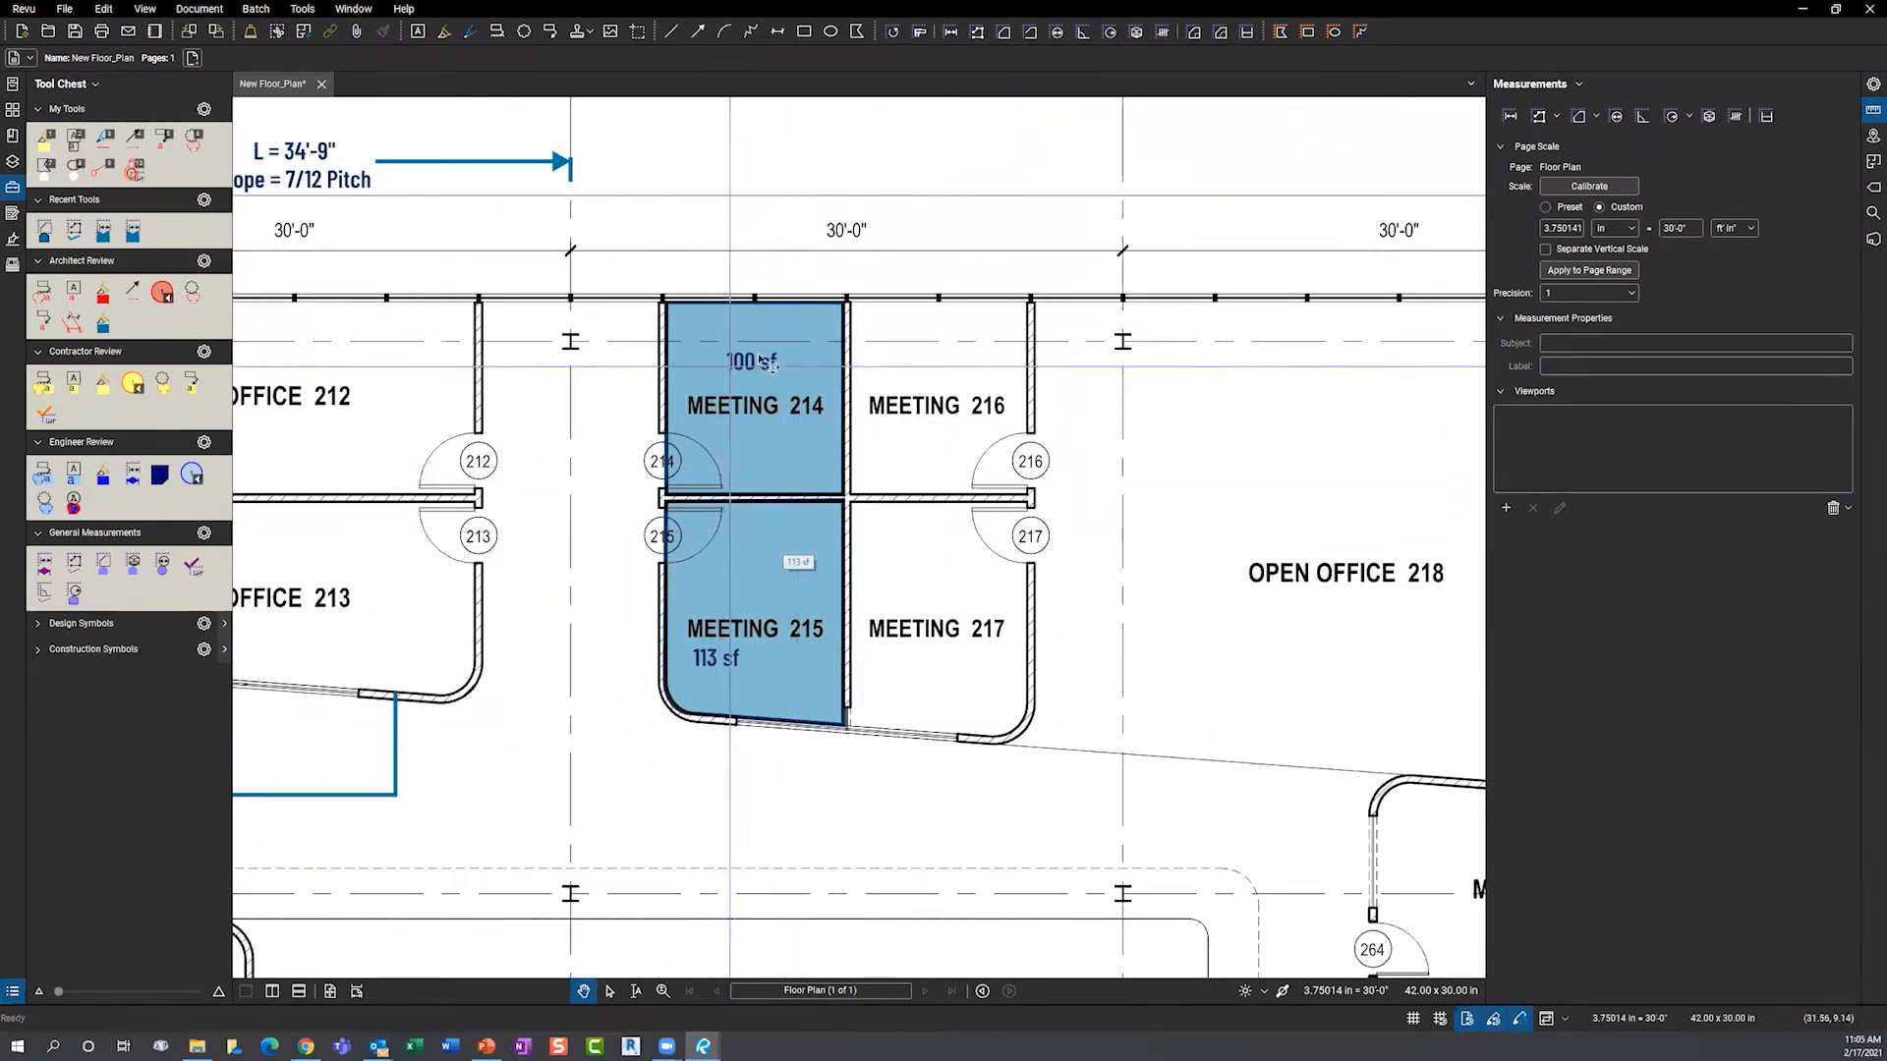
- Set Meeting 214's depth to 9'-0", add length and wall area to its caption, and move it left
{"action": "left_click", "coordinate": [752, 383]}
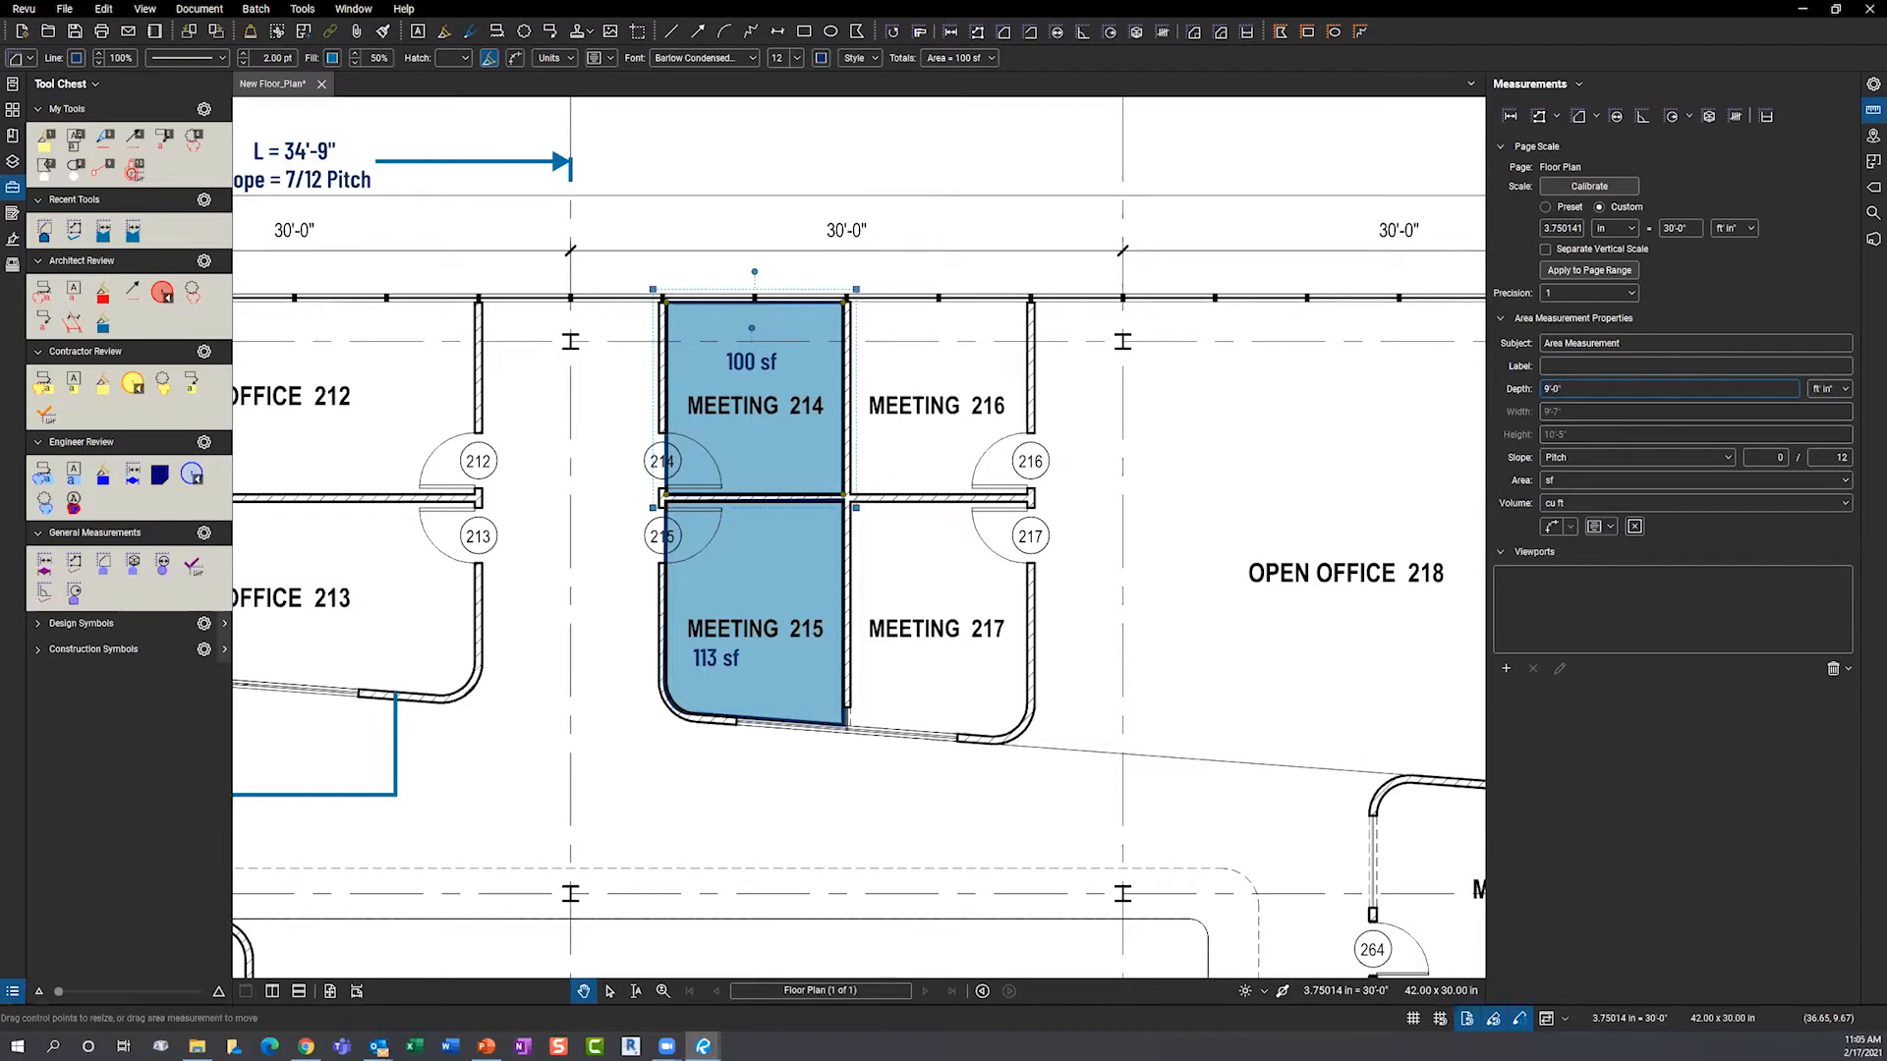
{"action": "left_click", "coordinate": [1611, 528]}
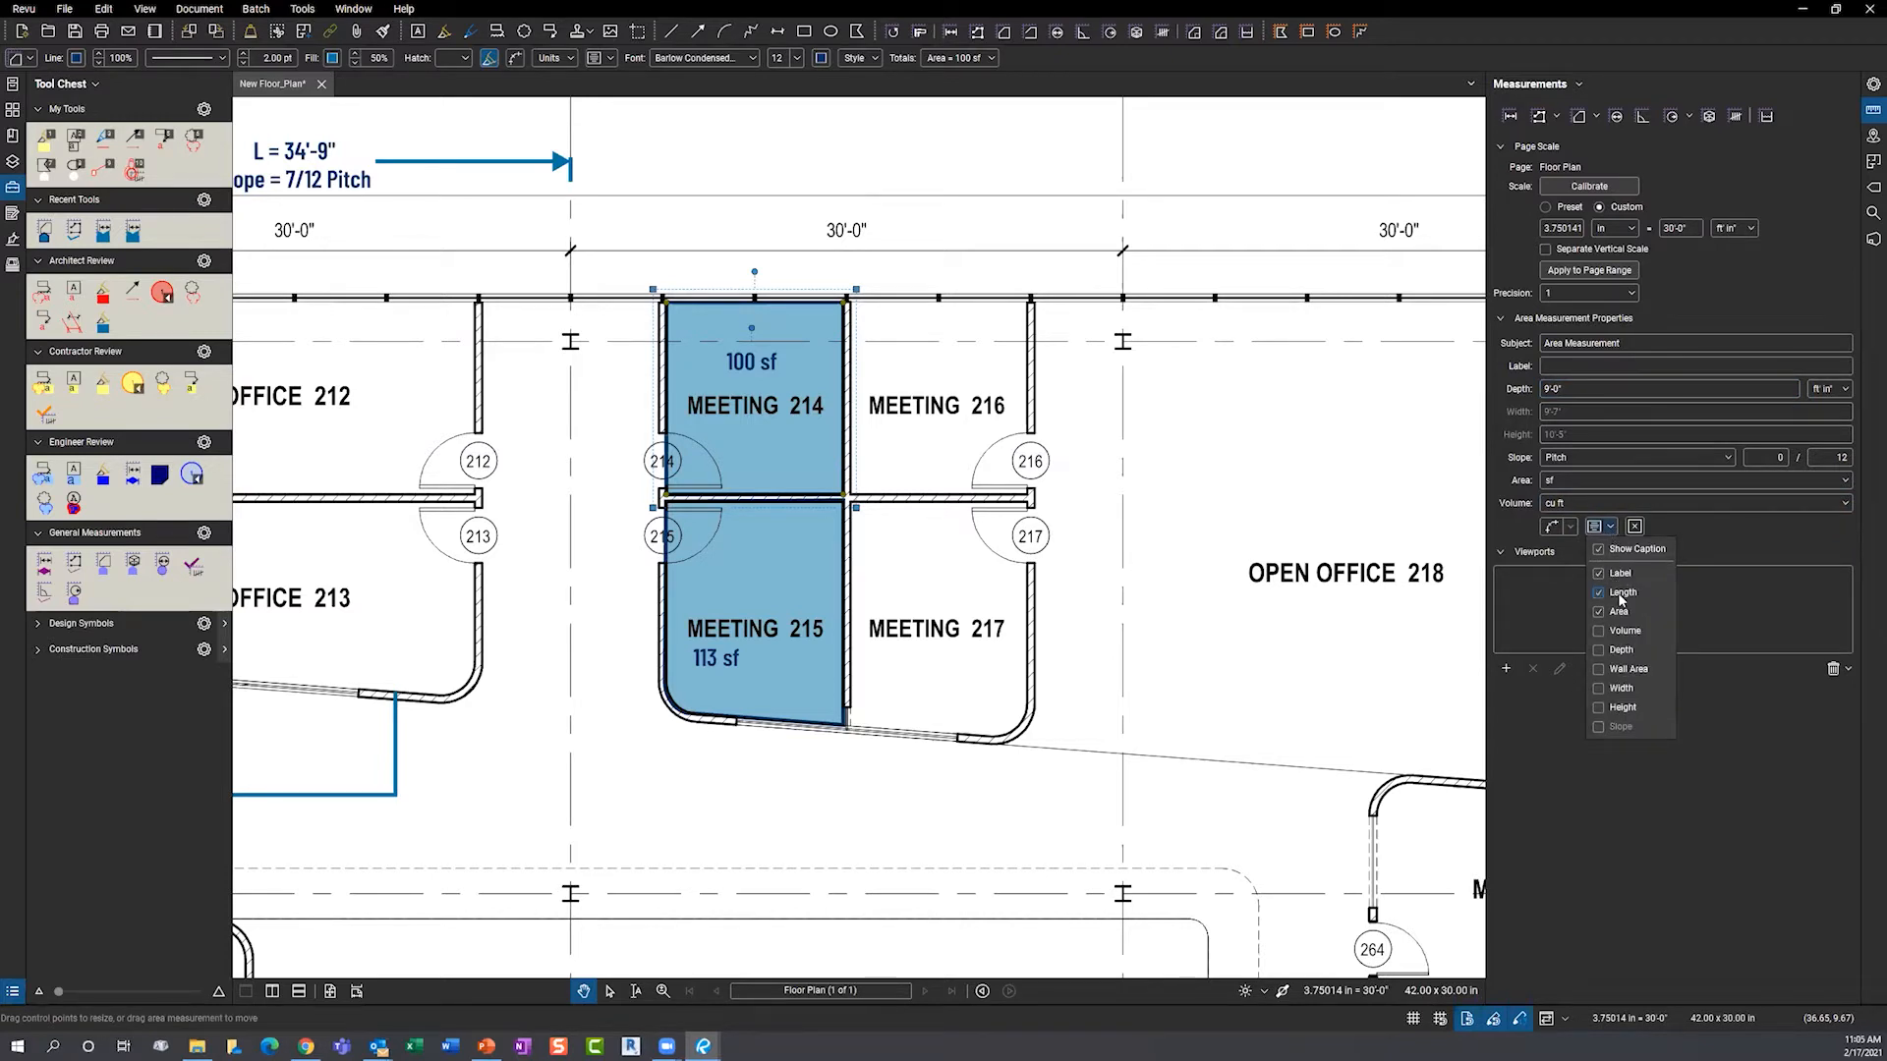
{"action": "left_click", "coordinate": [1621, 594]}
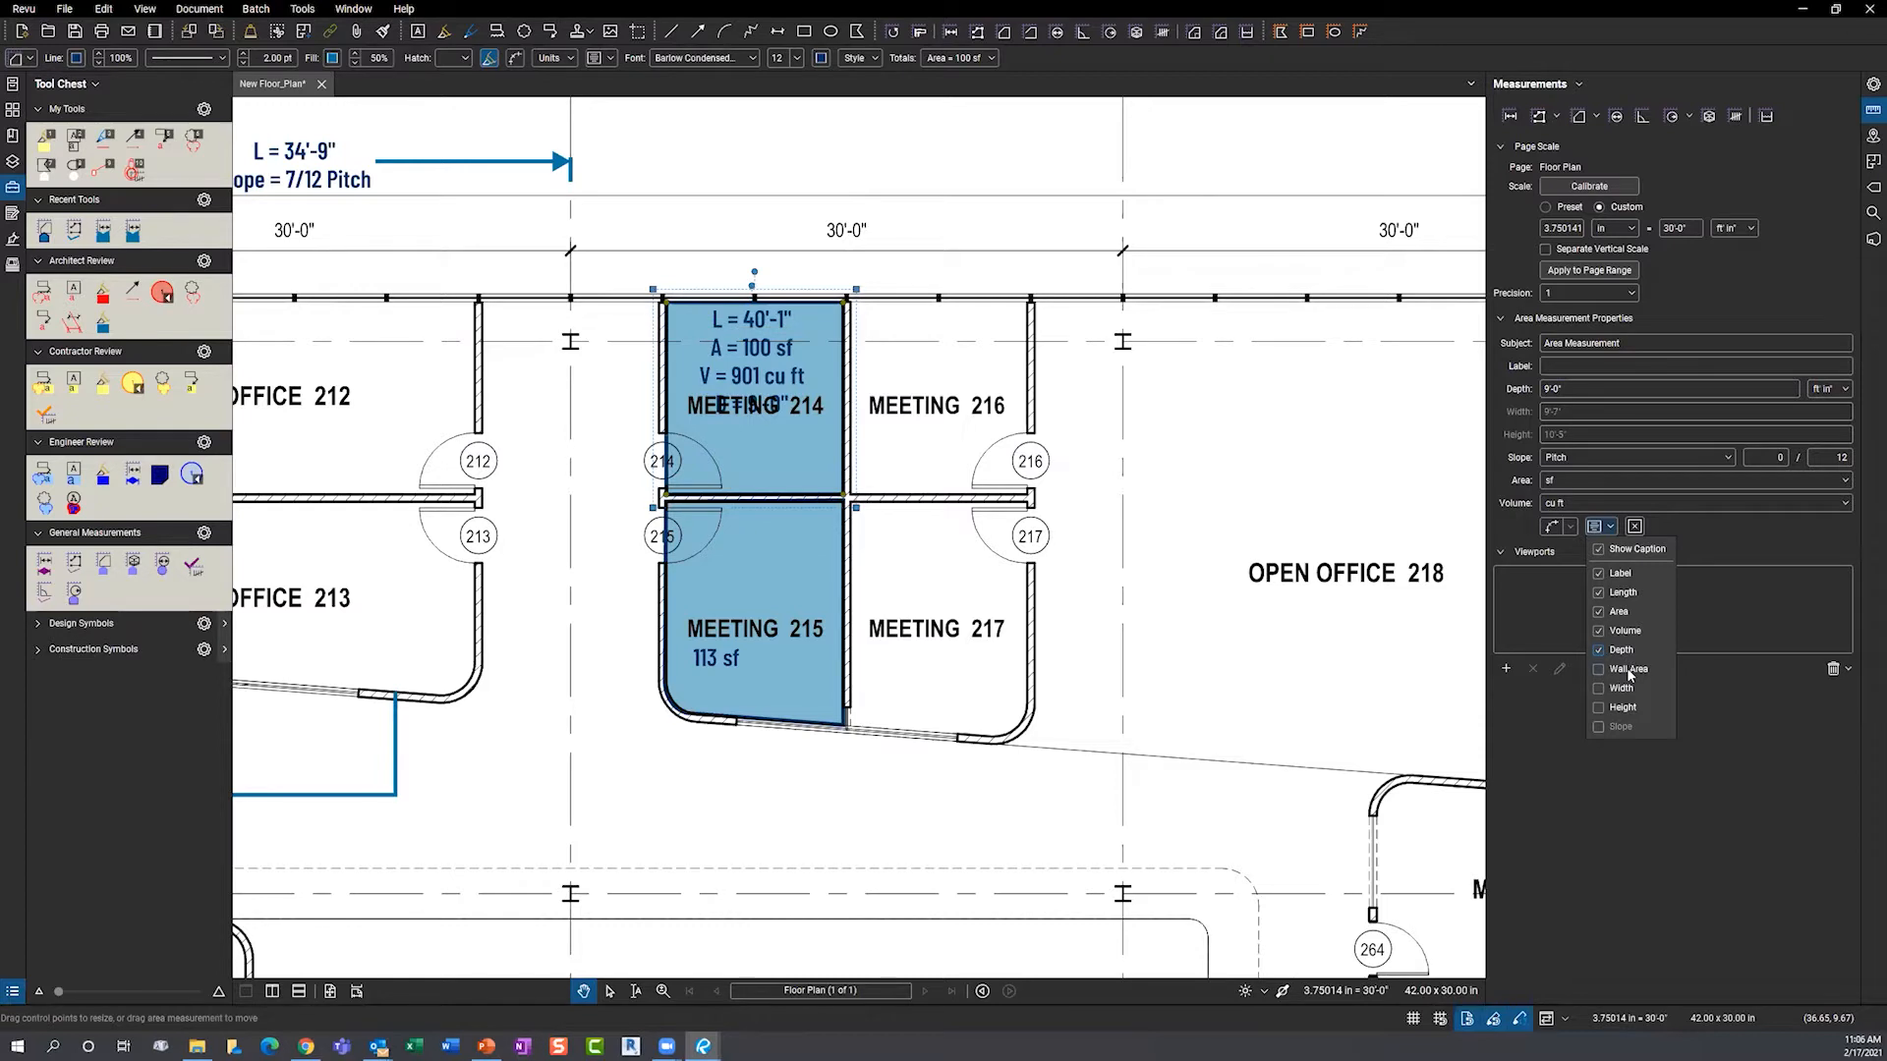
{"action": "left_click", "coordinate": [1624, 672]}
{"action": "left_click", "coordinate": [773, 367]}
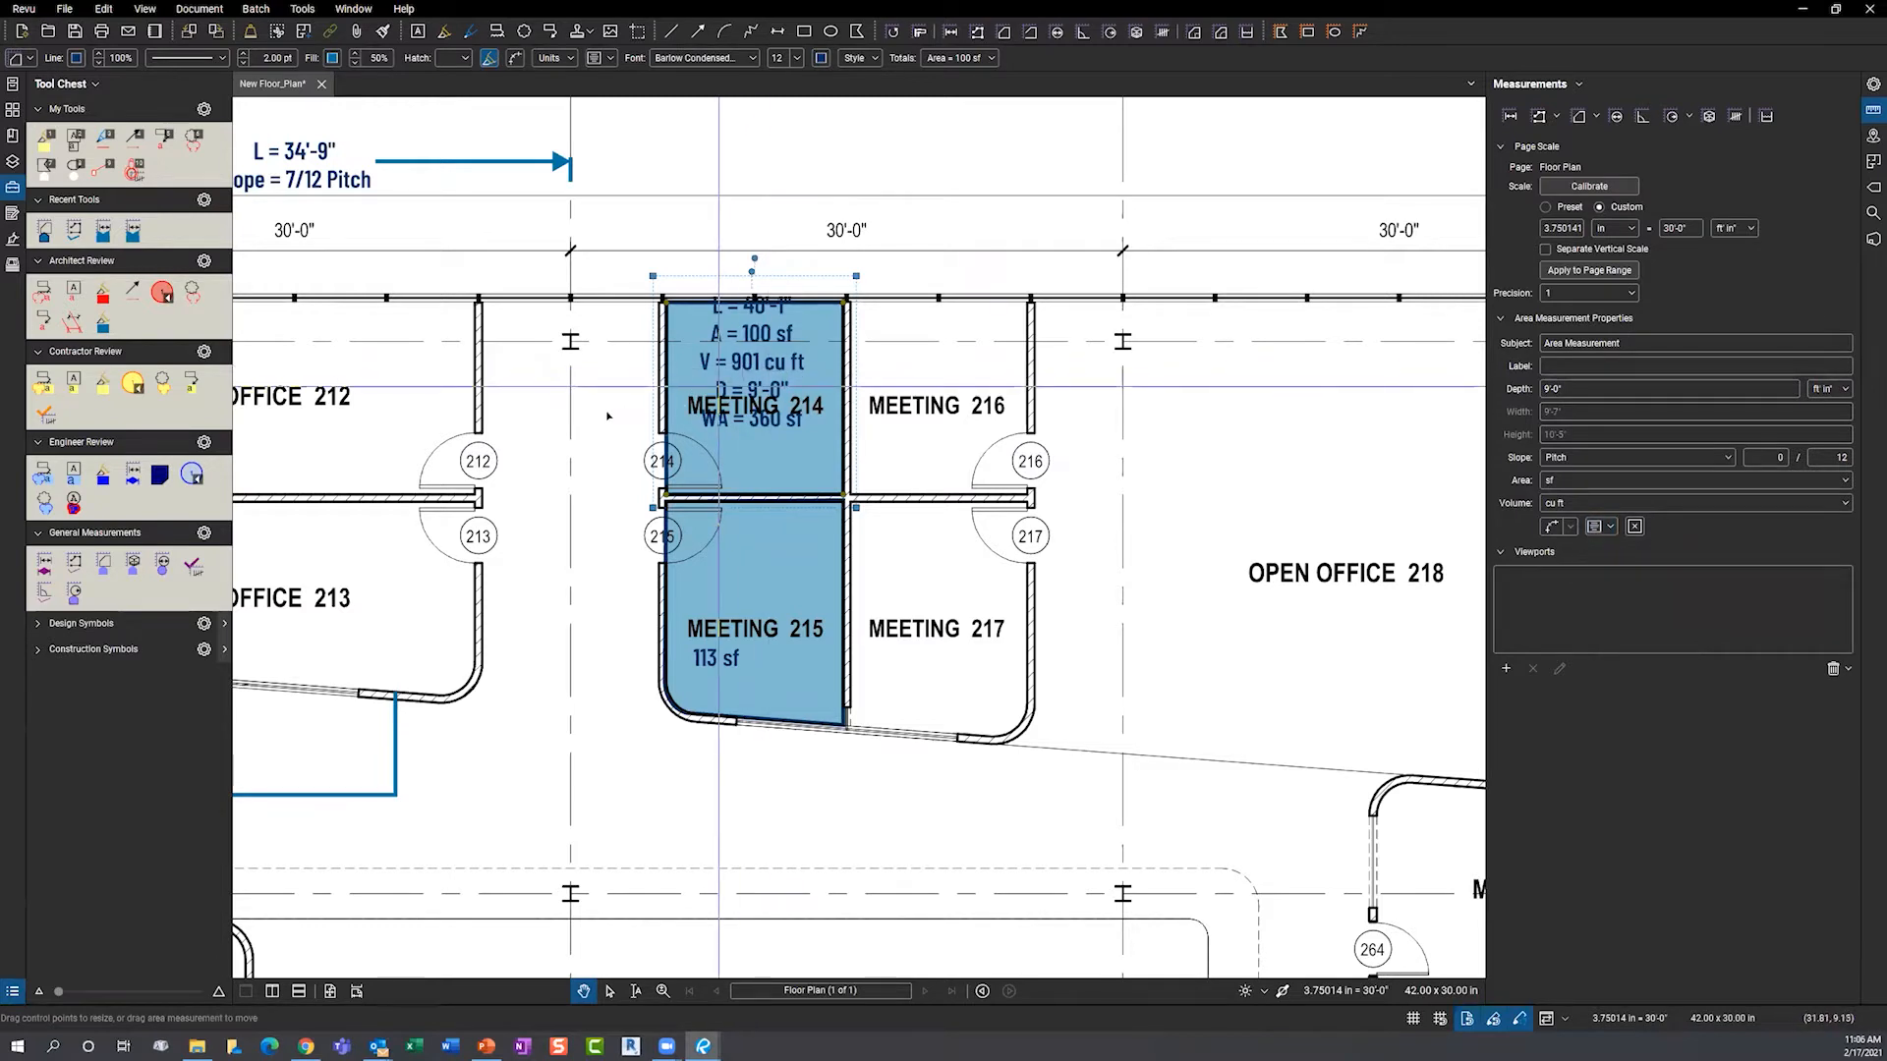
{"action": "double_click", "coordinate": [750, 365]}
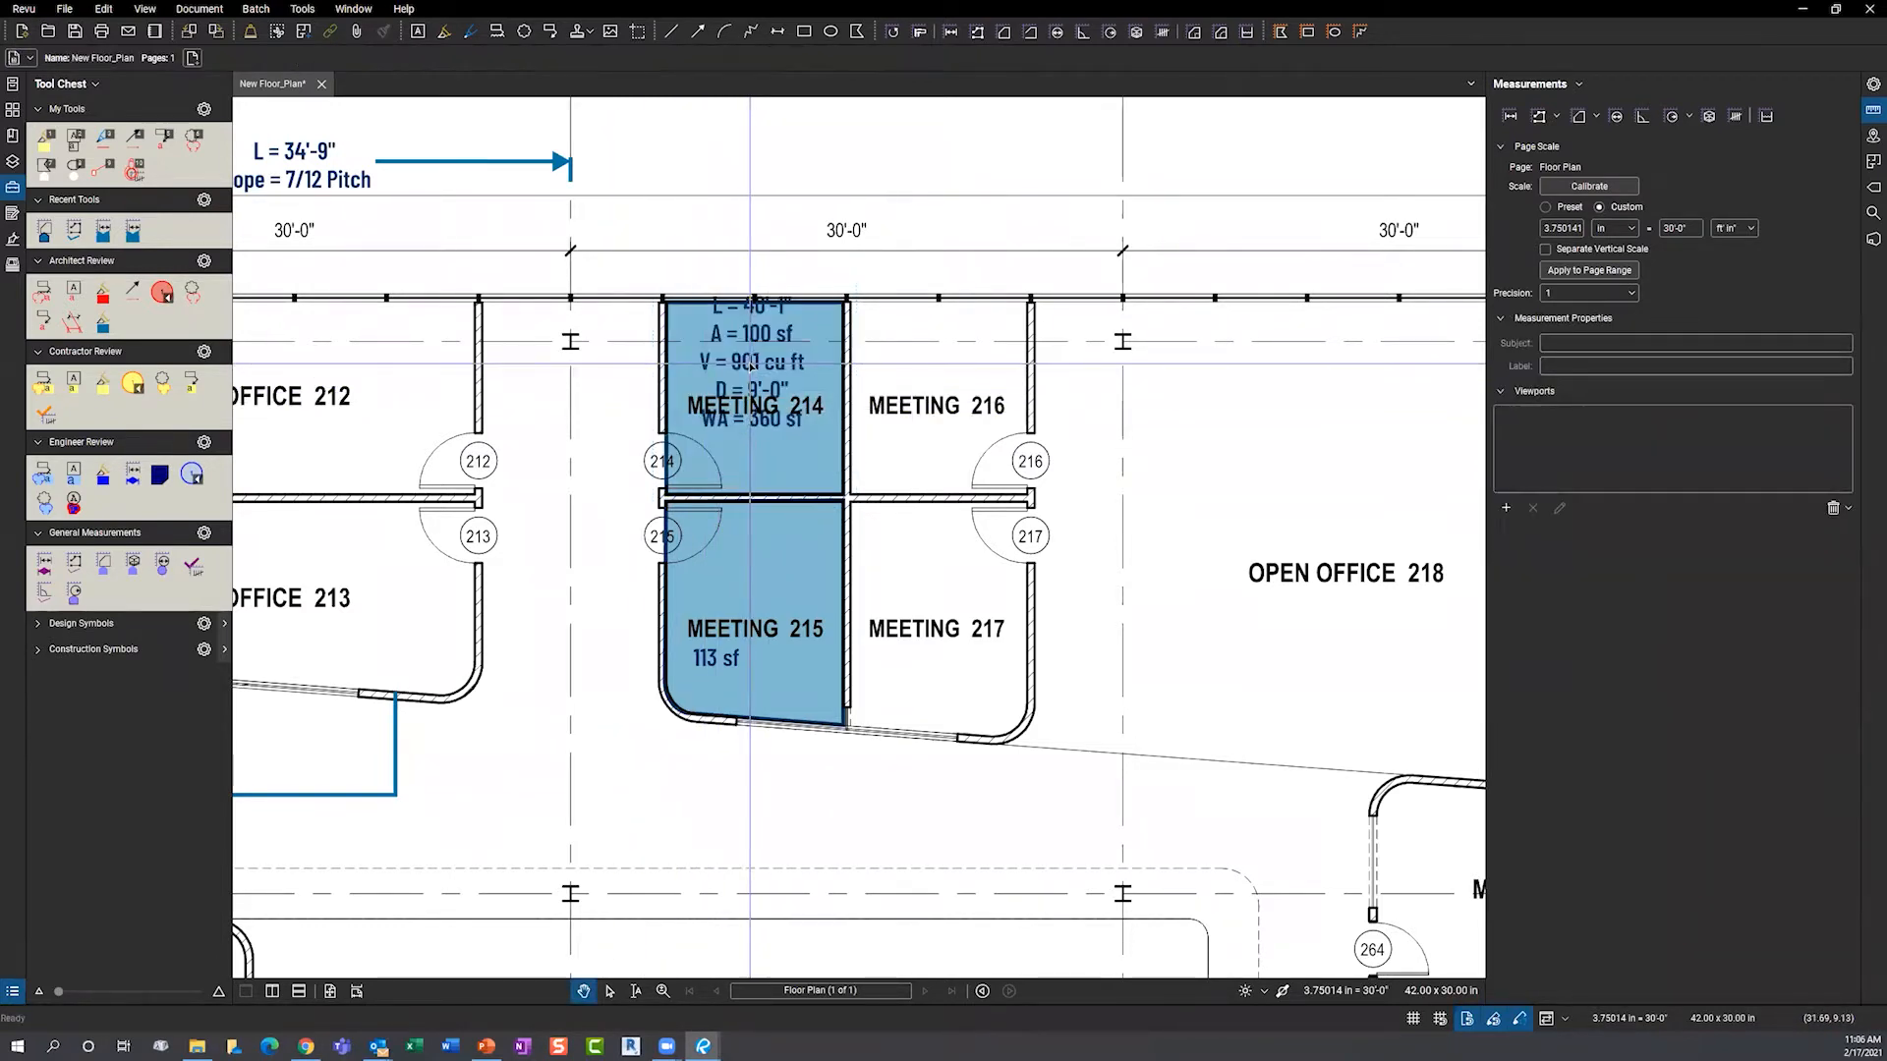
{"action": "left_click_drag", "start_coordinate": [751, 365], "coordinate": [583, 426]}
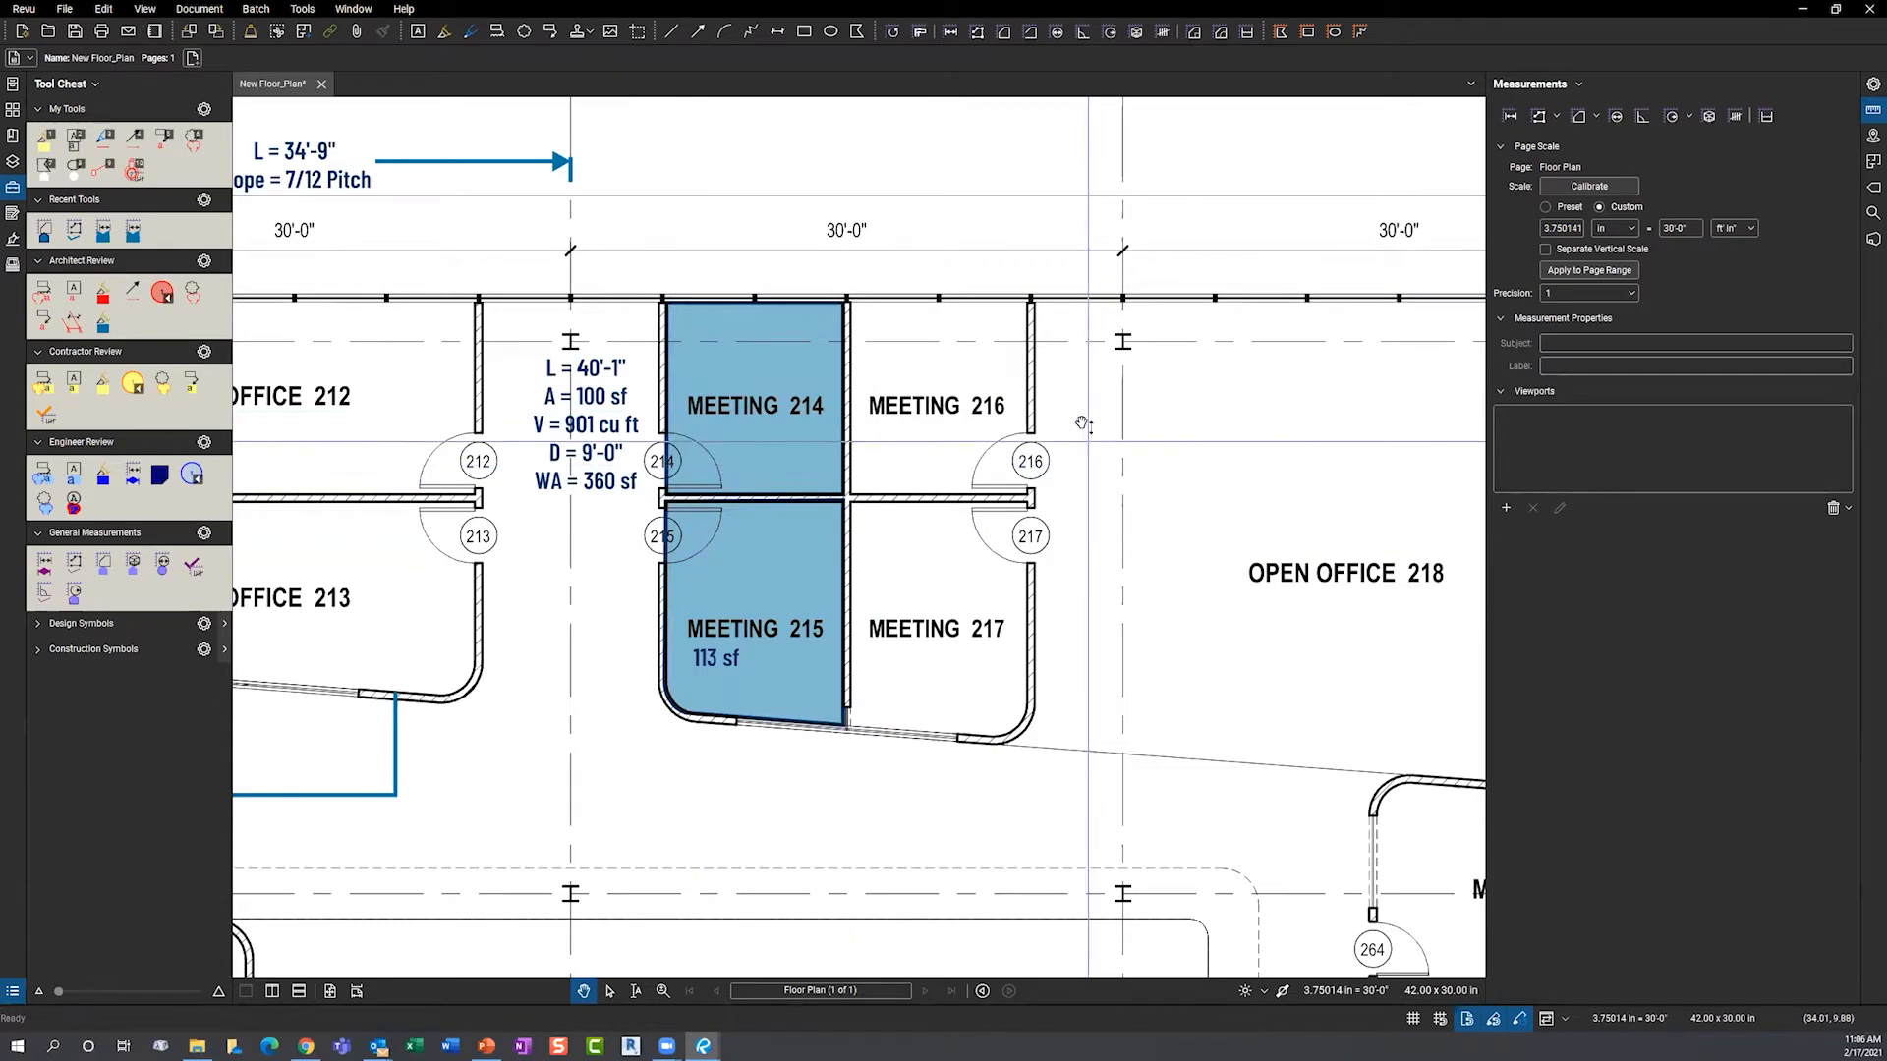
- Center Open Office 263 in view and start Dynamic Fill, moving its toolbar to the top
{"action": "scroll", "coordinate": [1085, 436], "scroll_direction": "down", "scroll_amount": 10}
{"action": "left_click_drag", "start_coordinate": [857, 487], "coordinate": [1009, 475]}
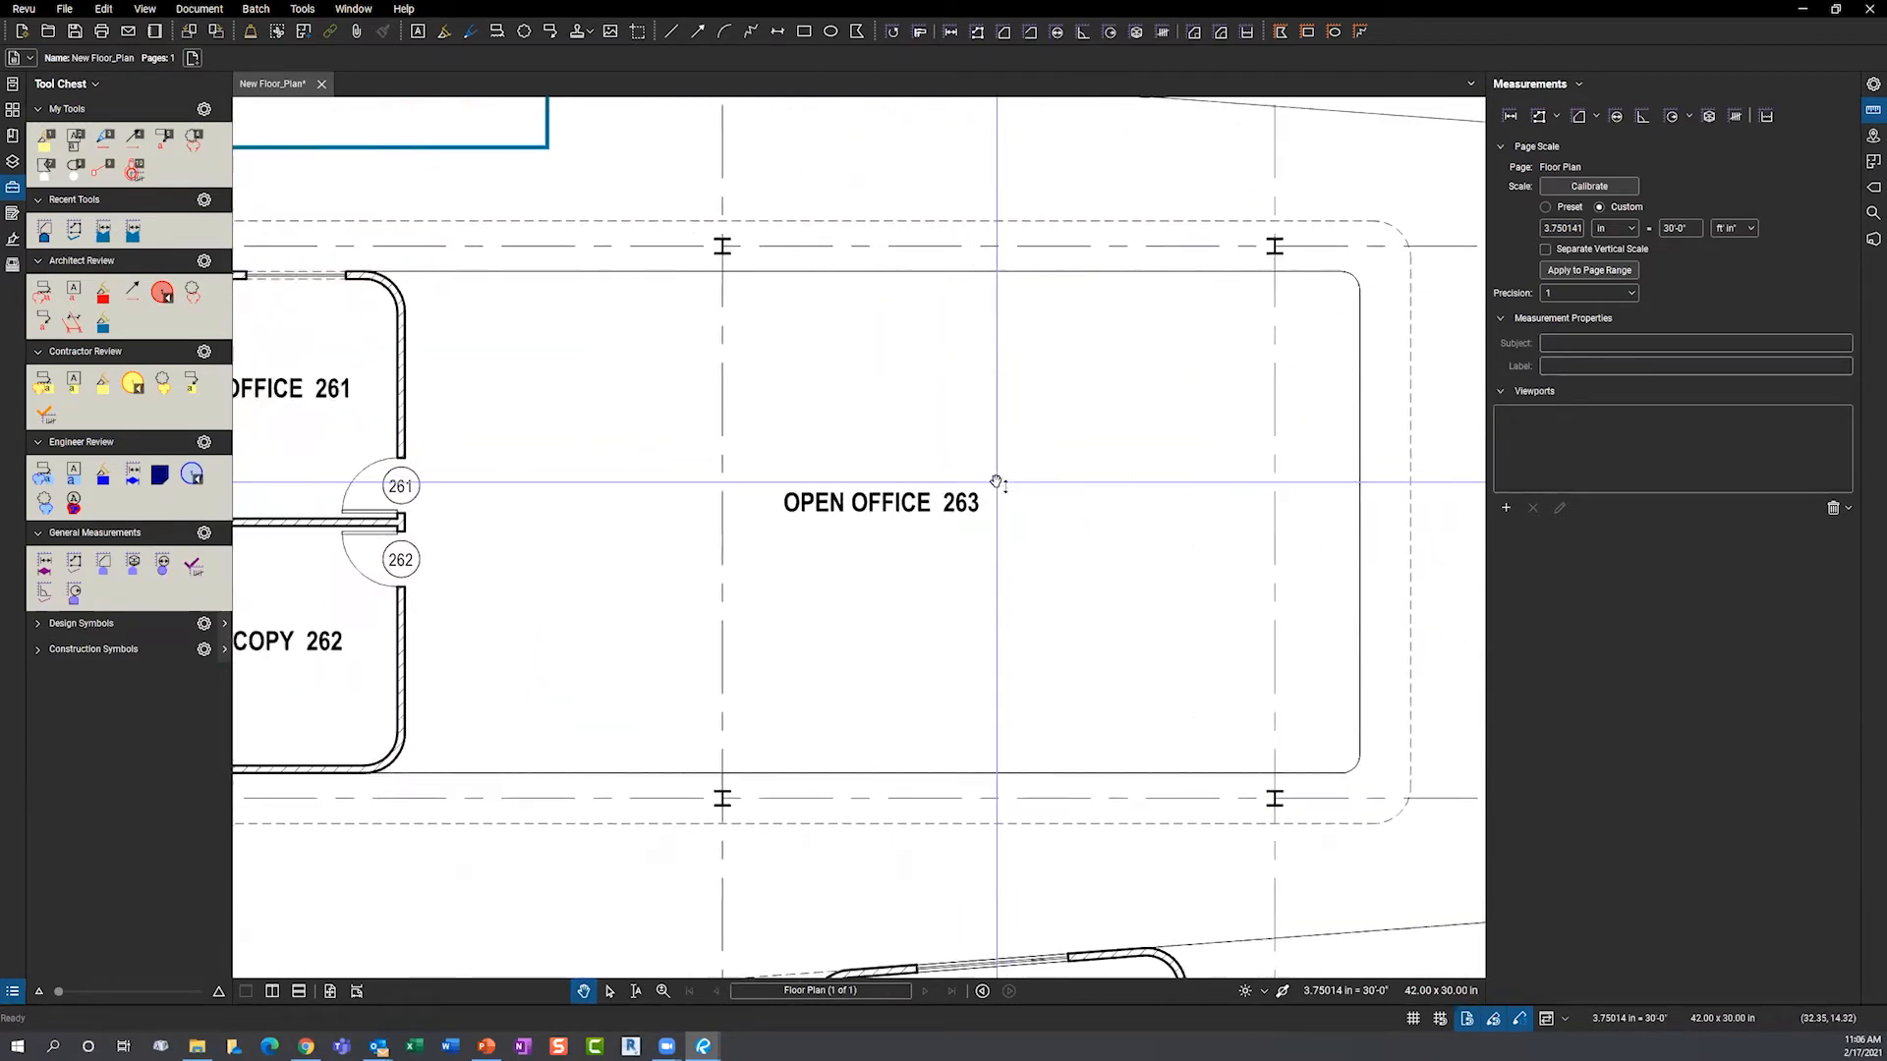
{"action": "left_click", "coordinate": [1768, 117]}
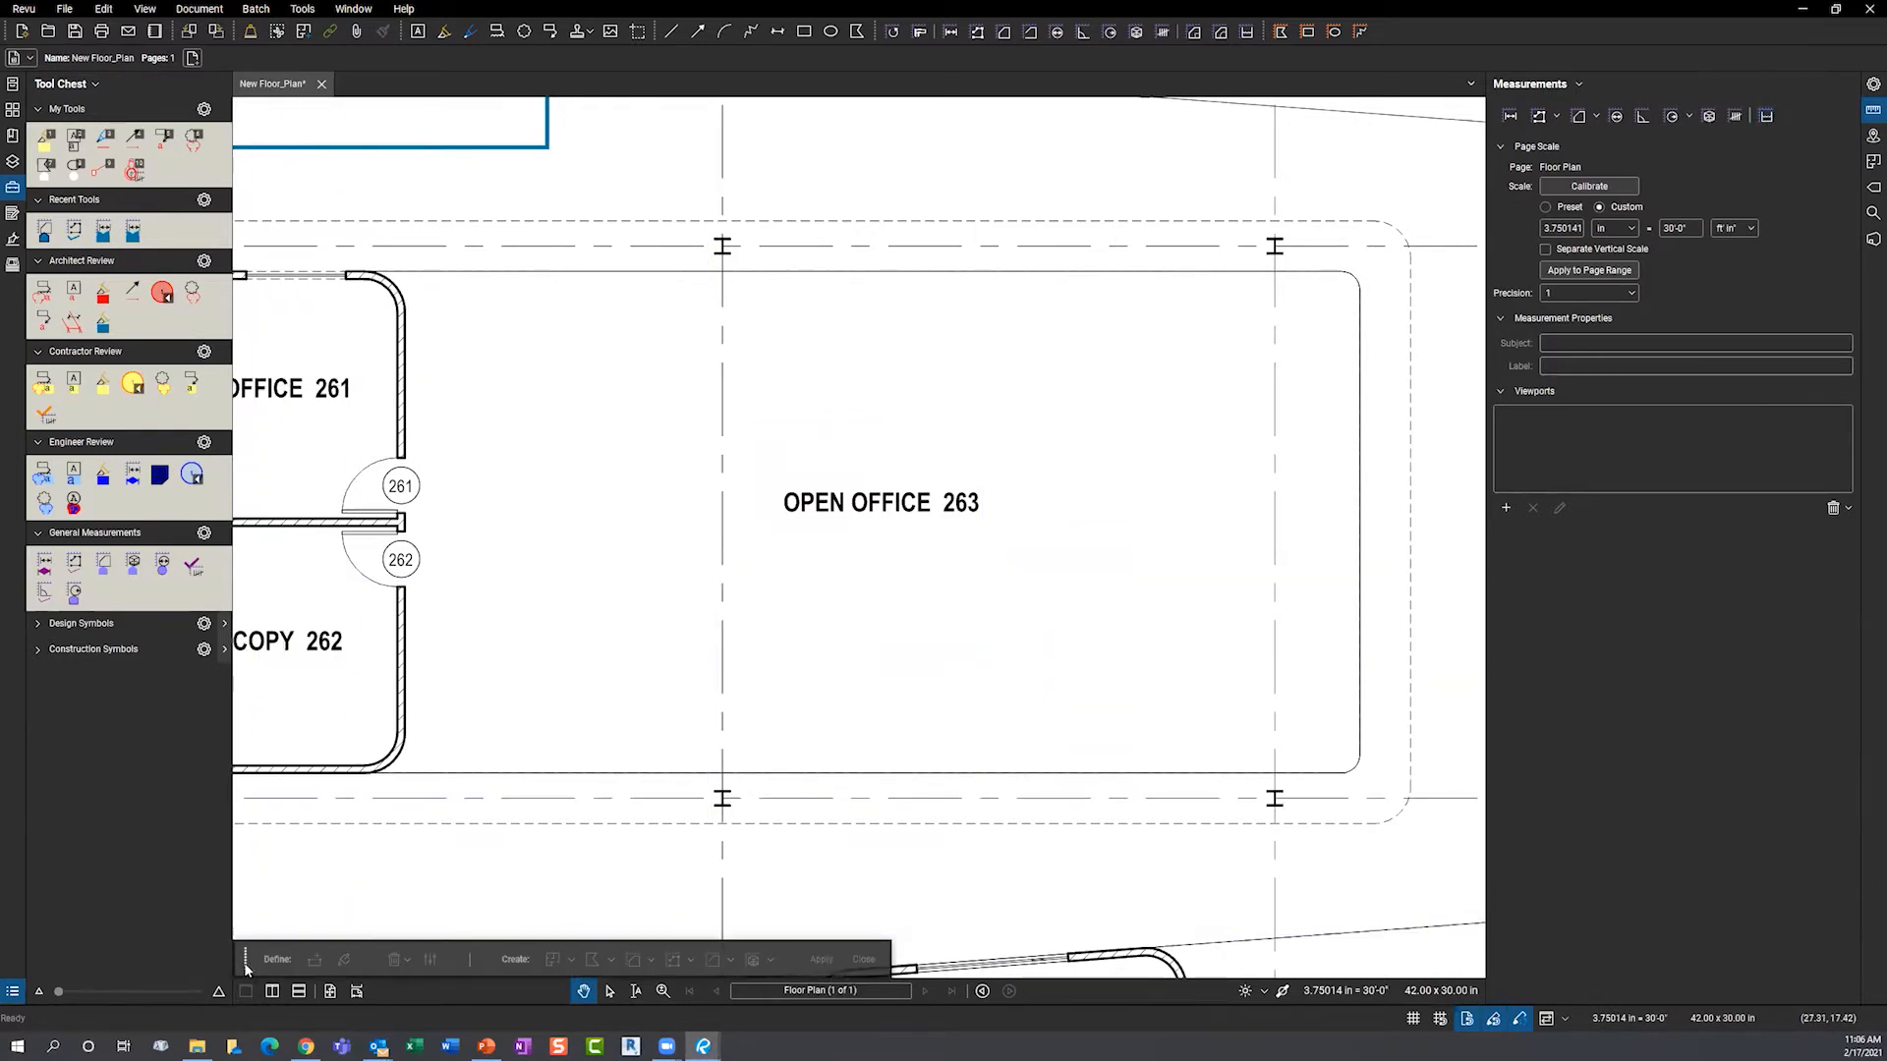
{"action": "left_click_drag", "start_coordinate": [257, 951], "coordinate": [596, 136]}
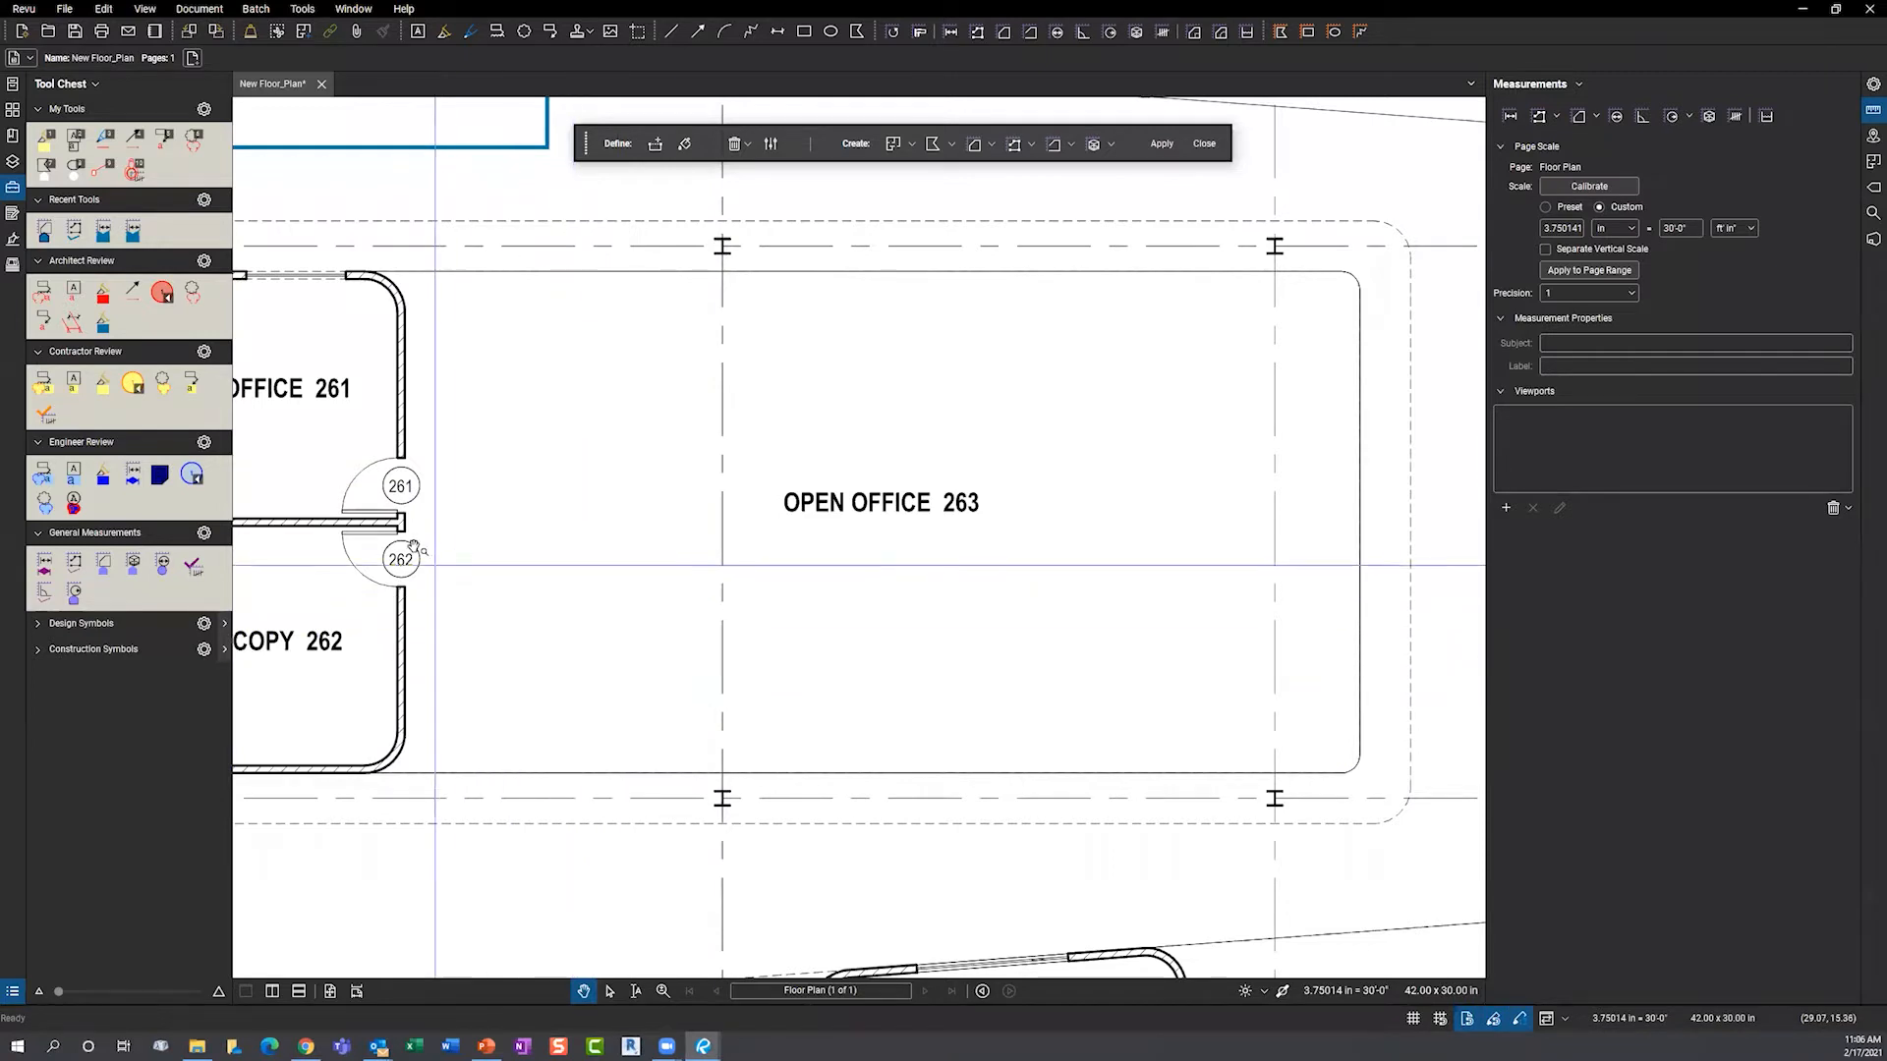
{"action": "scroll", "coordinate": [334, 513], "scroll_direction": "up", "scroll_amount": 3}
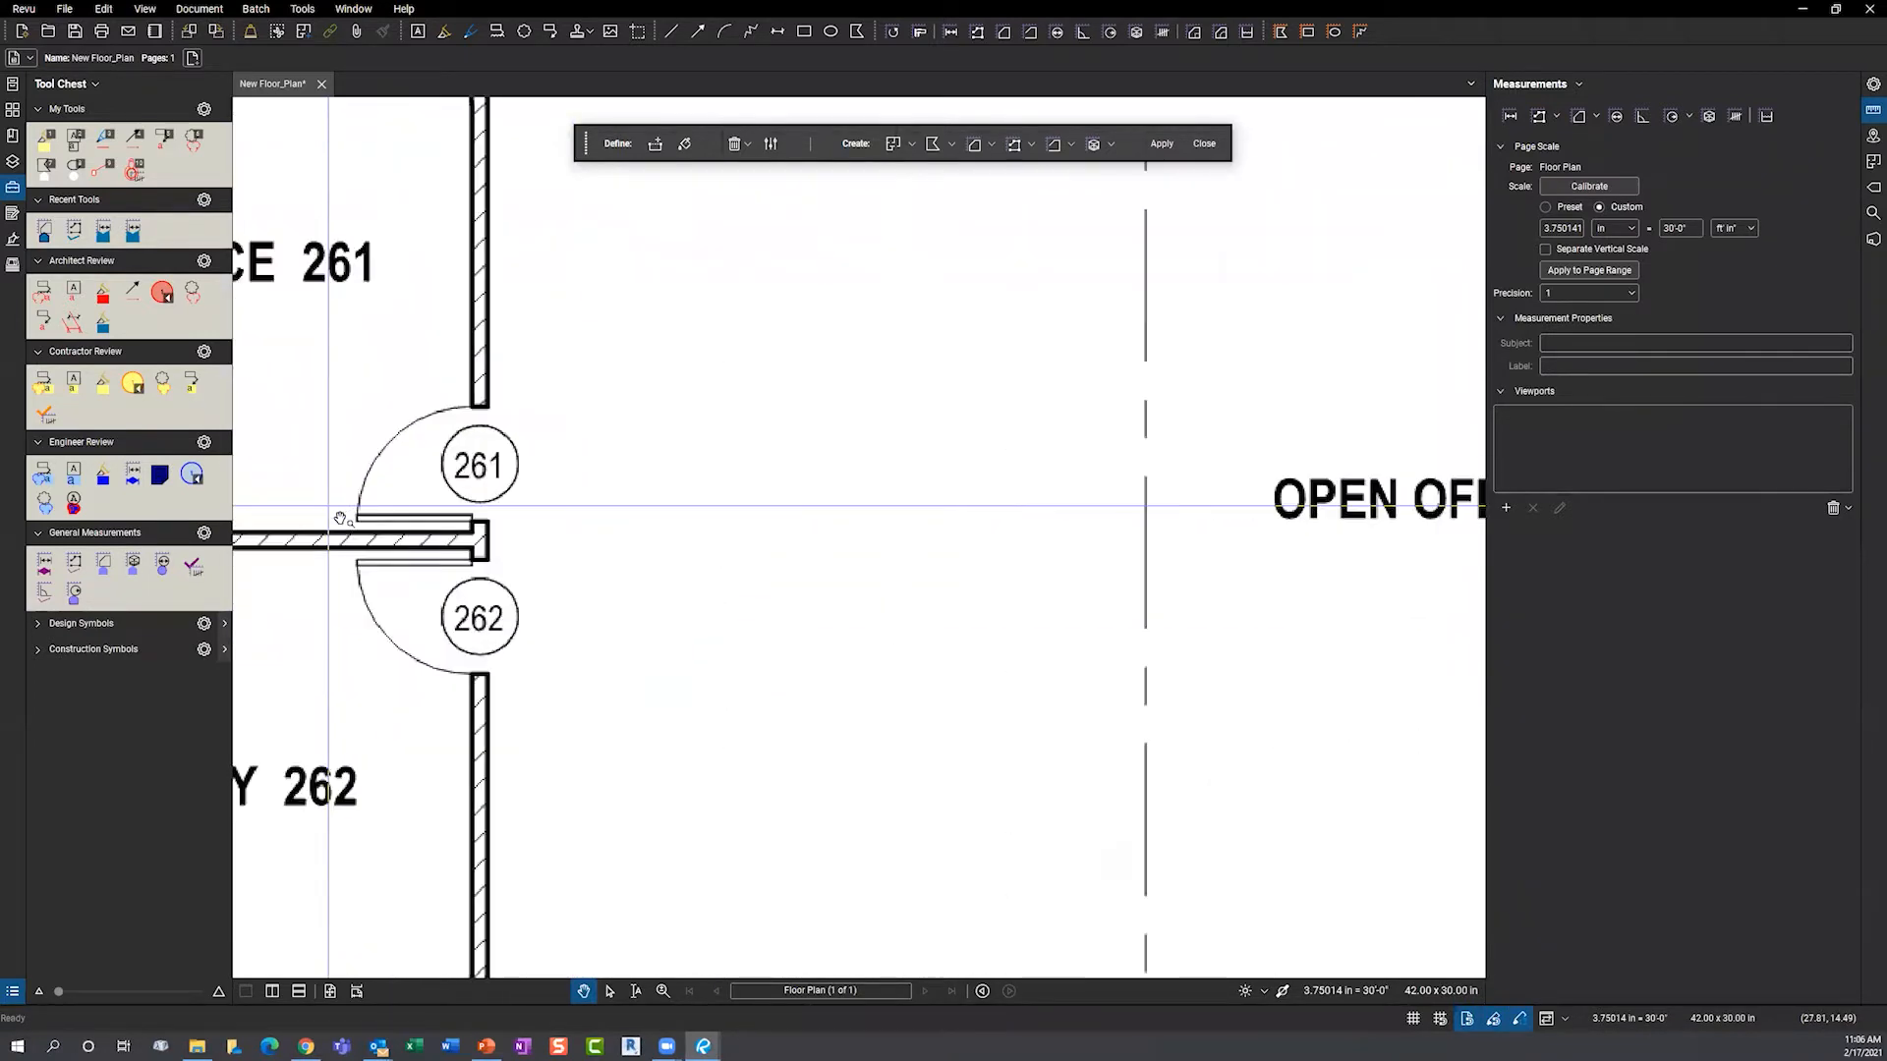
- Draw a Dynamic Fill boundary across the door openings of Office 261 and Copy 262
{"action": "scroll", "coordinate": [340, 518], "scroll_direction": "up", "scroll_amount": 1}
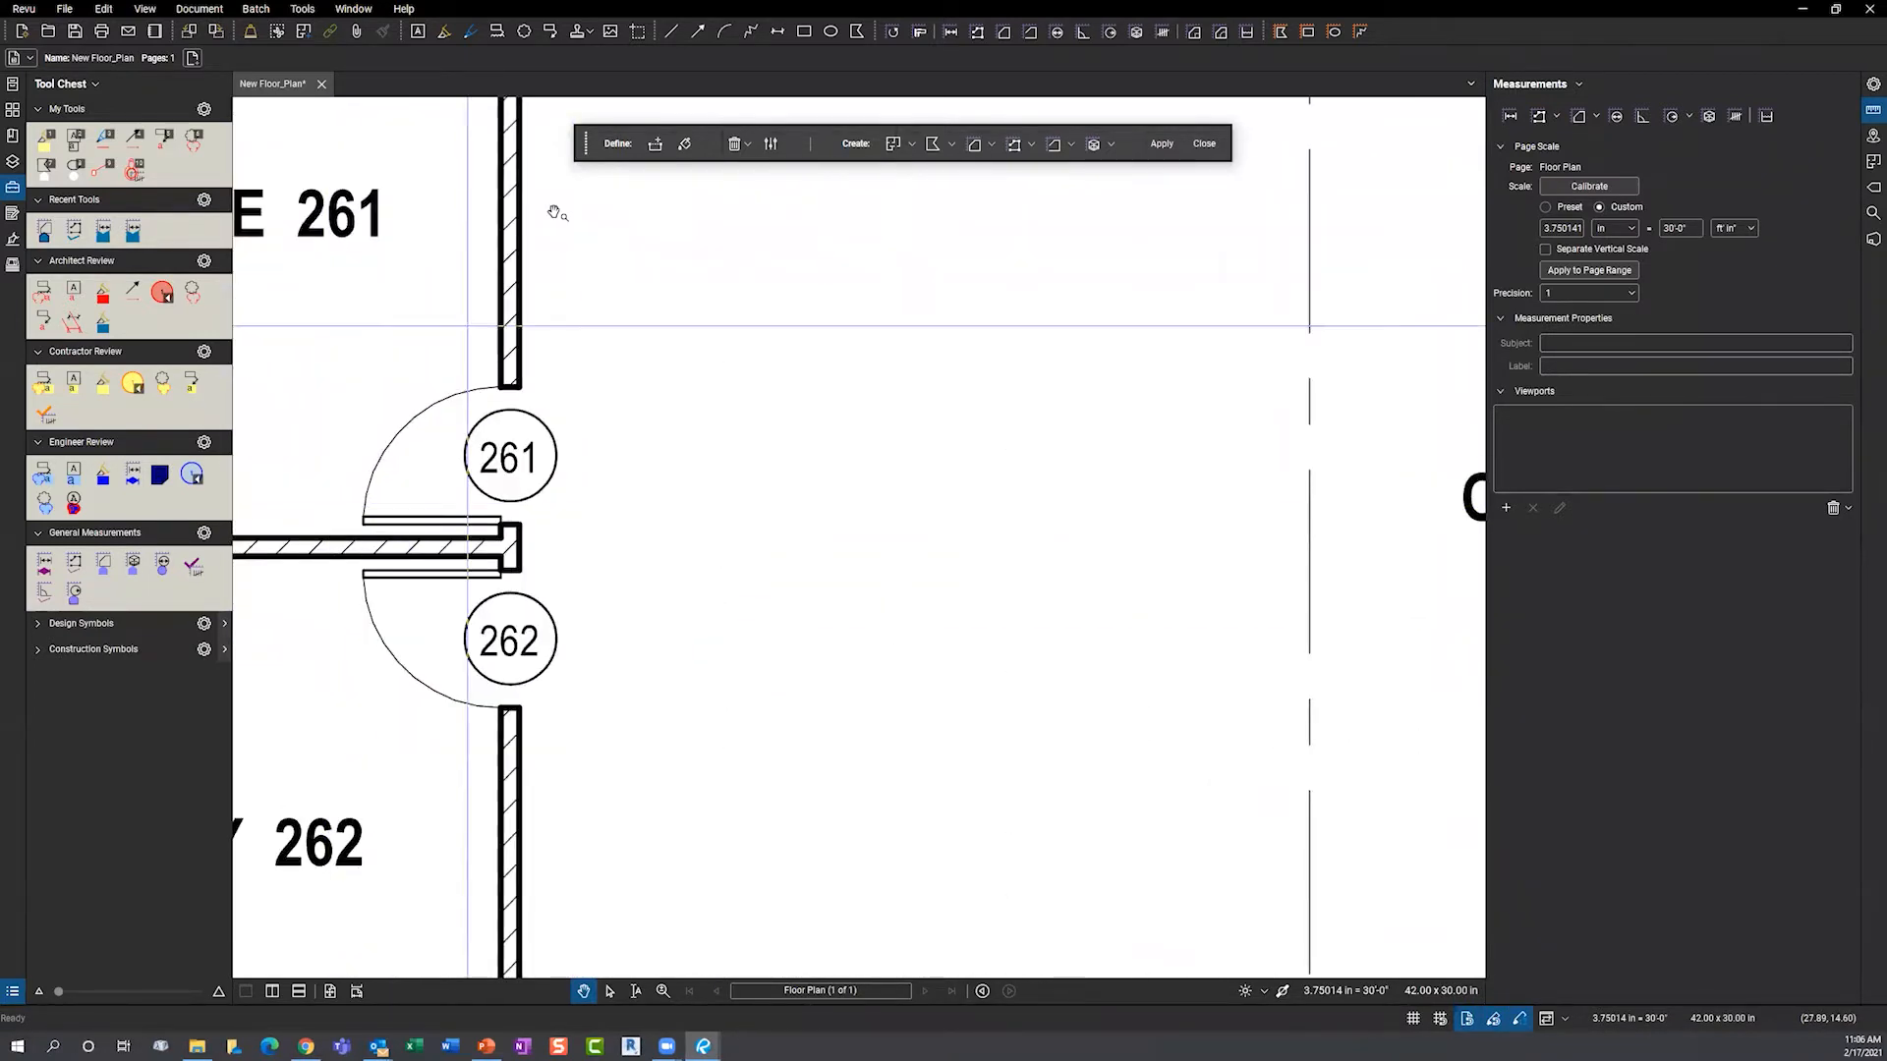
{"action": "left_click", "coordinate": [655, 149]}
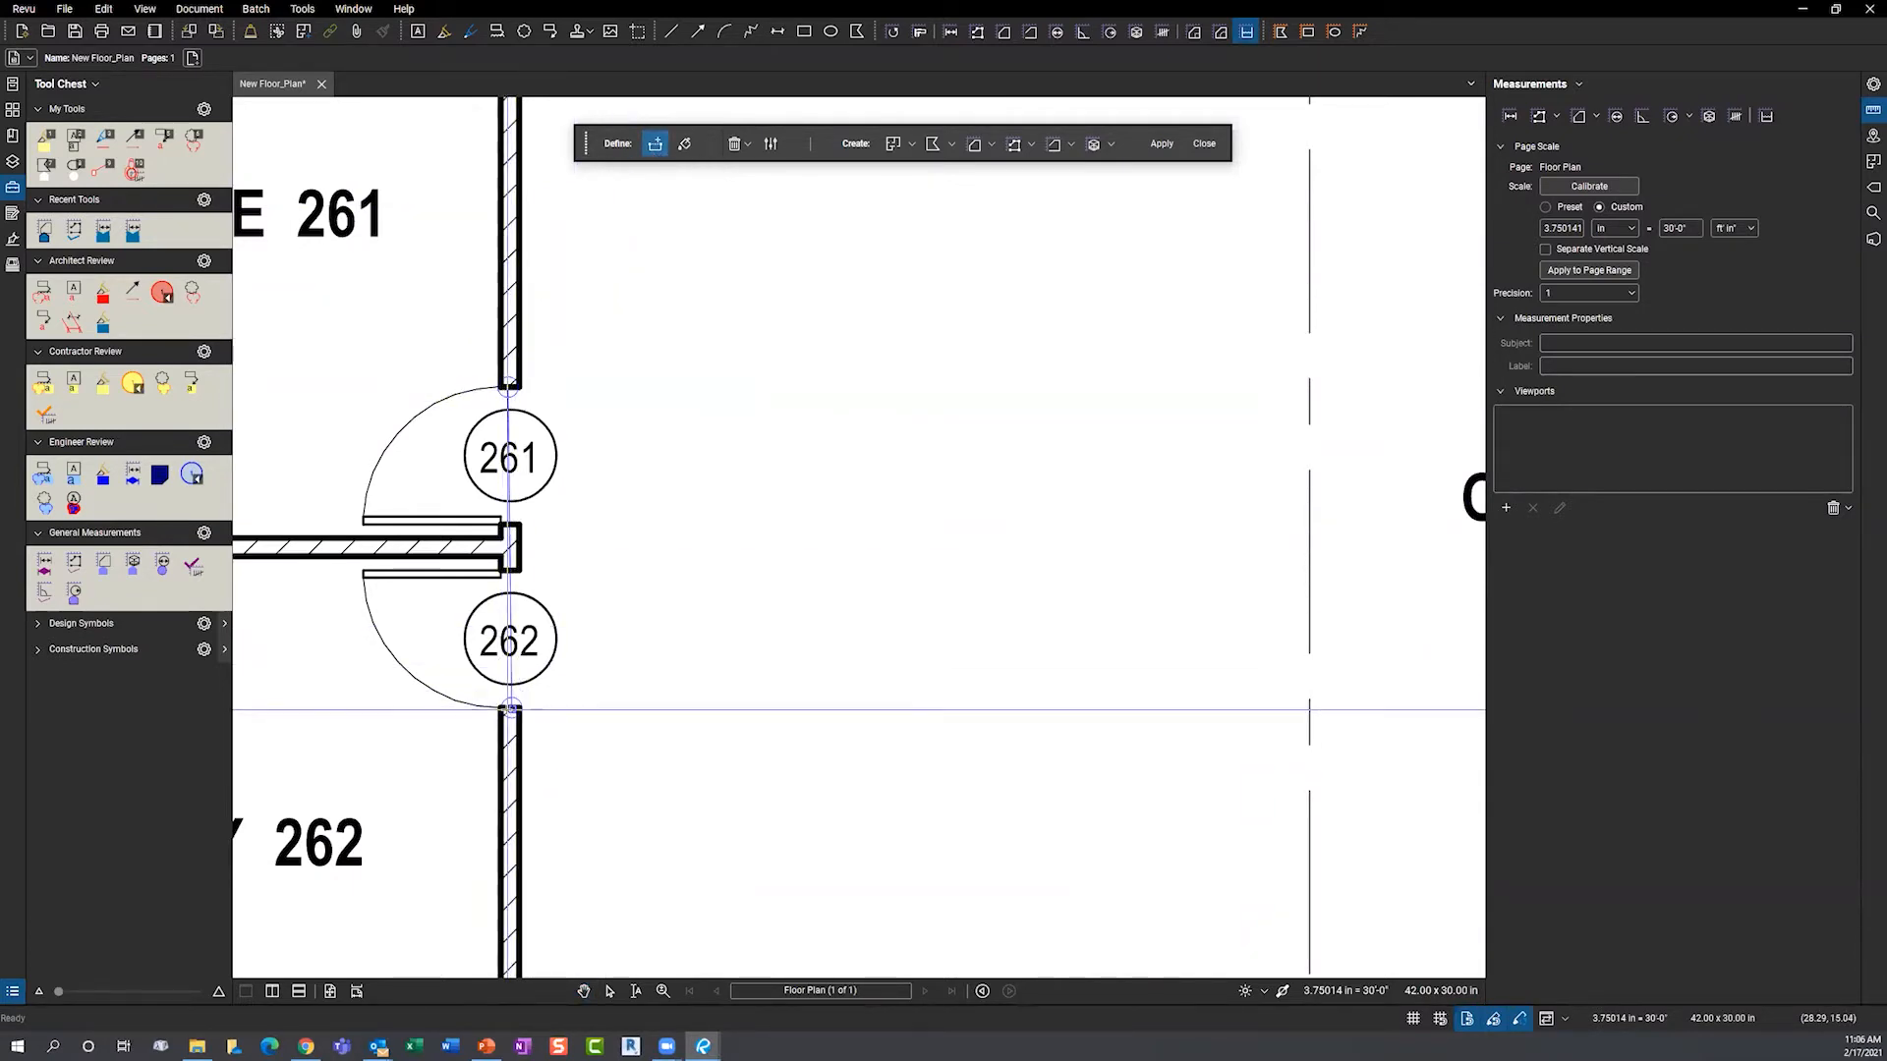
{"action": "left_click", "coordinate": [508, 710]}
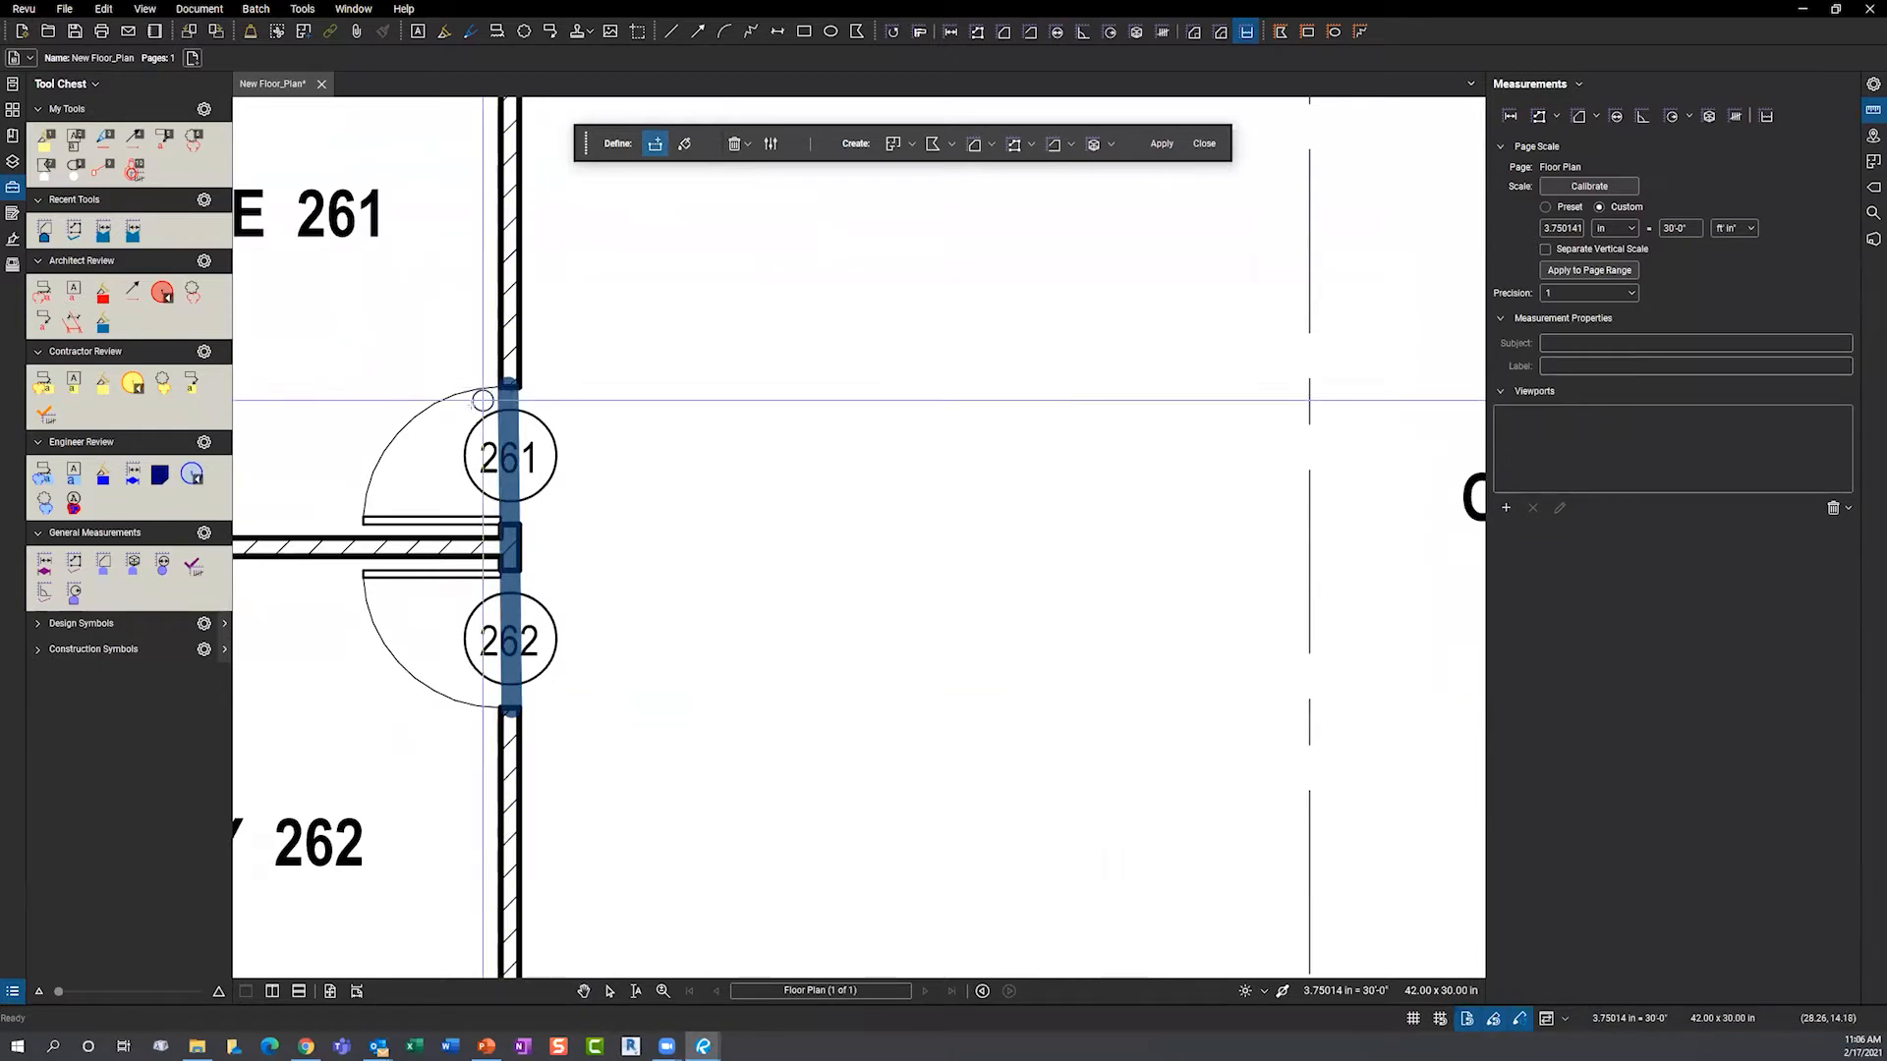
{"action": "scroll", "coordinate": [428, 427], "scroll_direction": "down", "scroll_amount": 2}
{"action": "scroll", "coordinate": [422, 425], "scroll_direction": "down", "scroll_amount": 1}
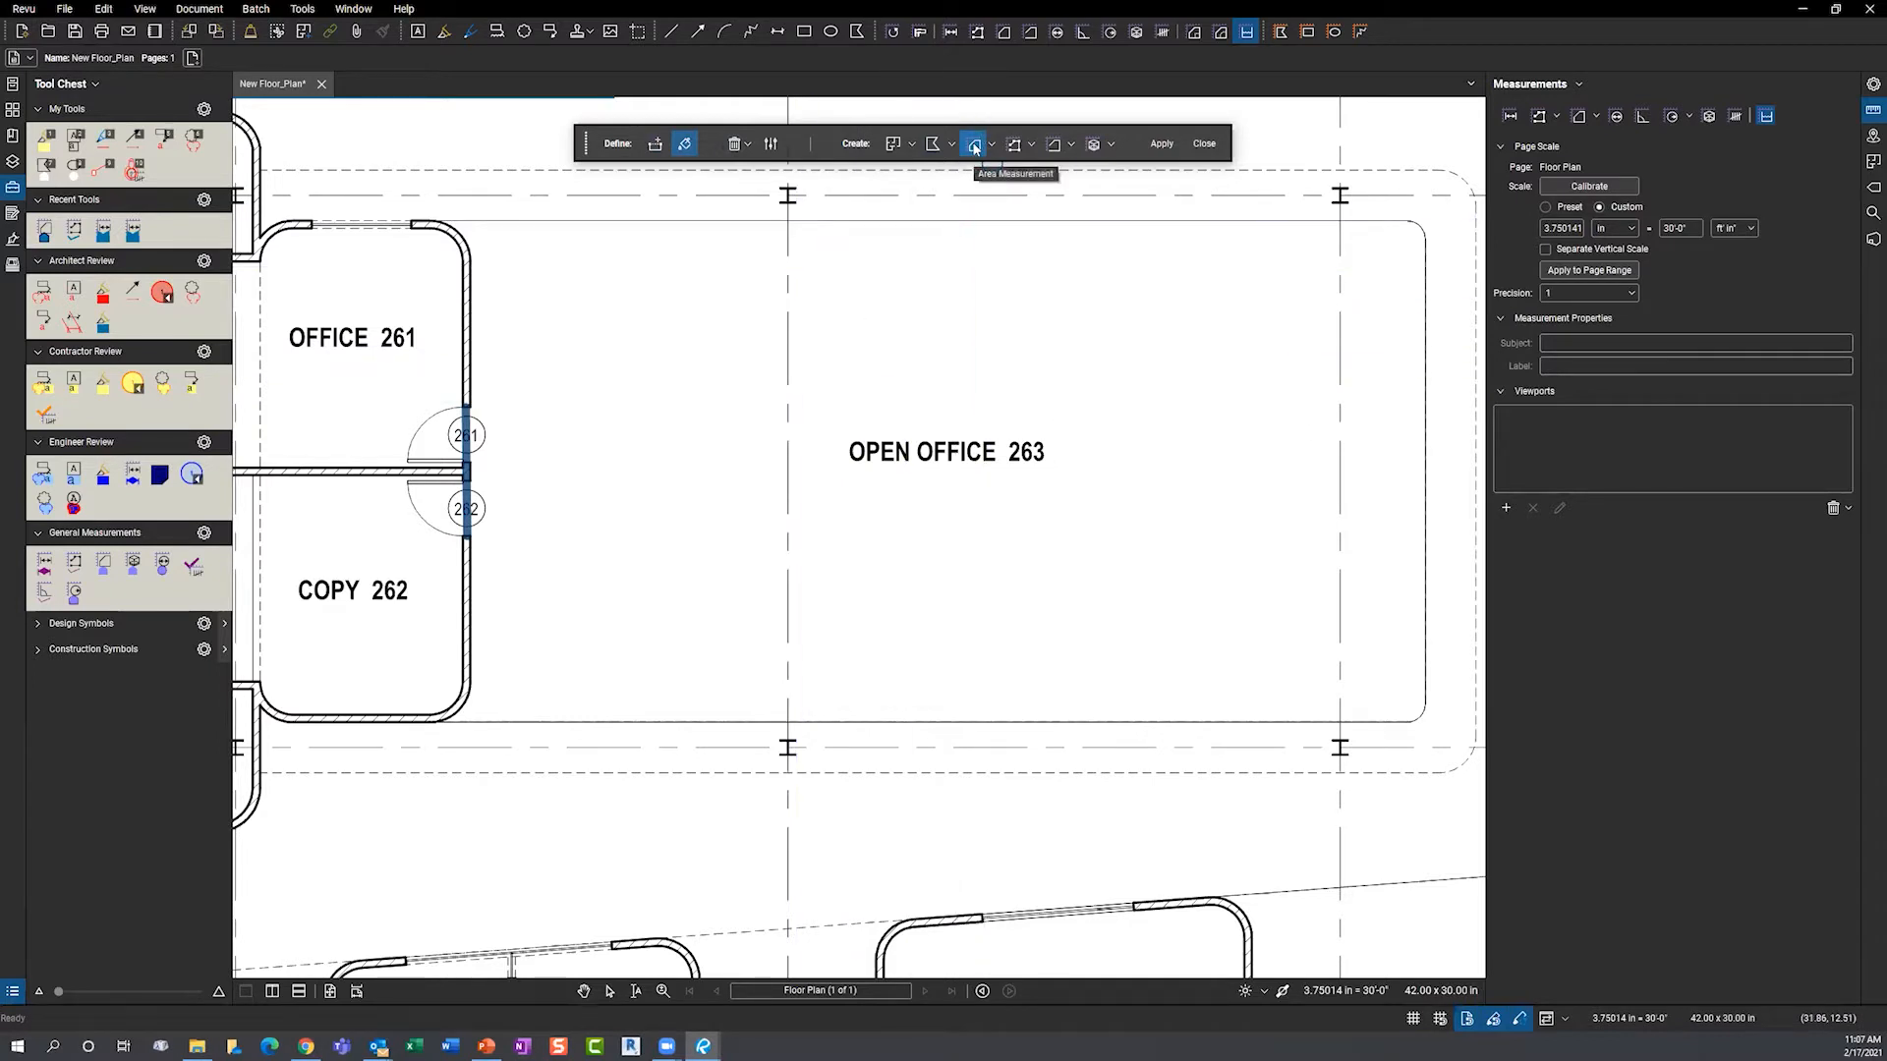
- Create a 1,409 sf Dynamic Fill area measurement covering Open Office 263
{"action": "left_click", "coordinate": [907, 392]}
{"action": "mouse_move", "coordinate": [728, 418]}
{"action": "left_mouse_down"}
{"action": "mouse_move", "coordinate": [682, 505]}
{"action": "mouse_move", "coordinate": [708, 539]}
{"action": "mouse_move", "coordinate": [843, 565]}
{"action": "mouse_move", "coordinate": [958, 537]}
{"action": "left_mouse_up"}
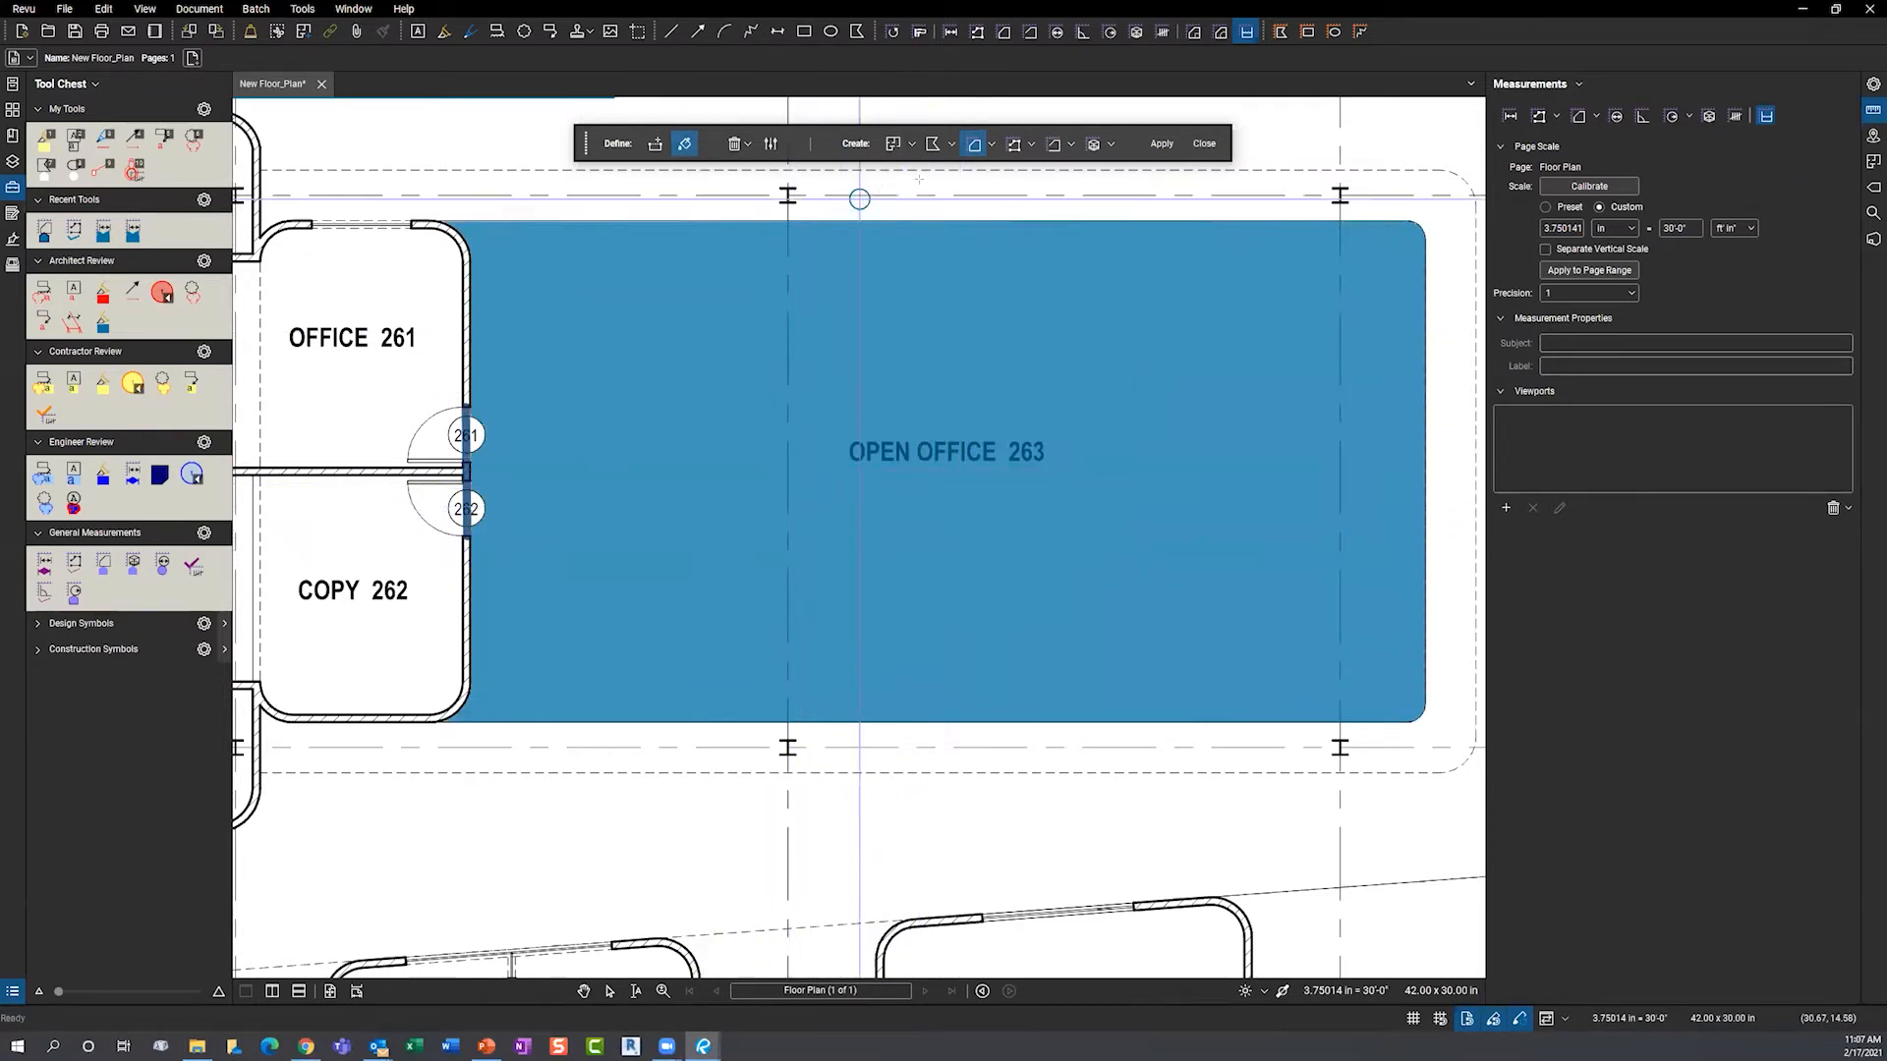
{"action": "left_click", "coordinate": [1161, 145]}
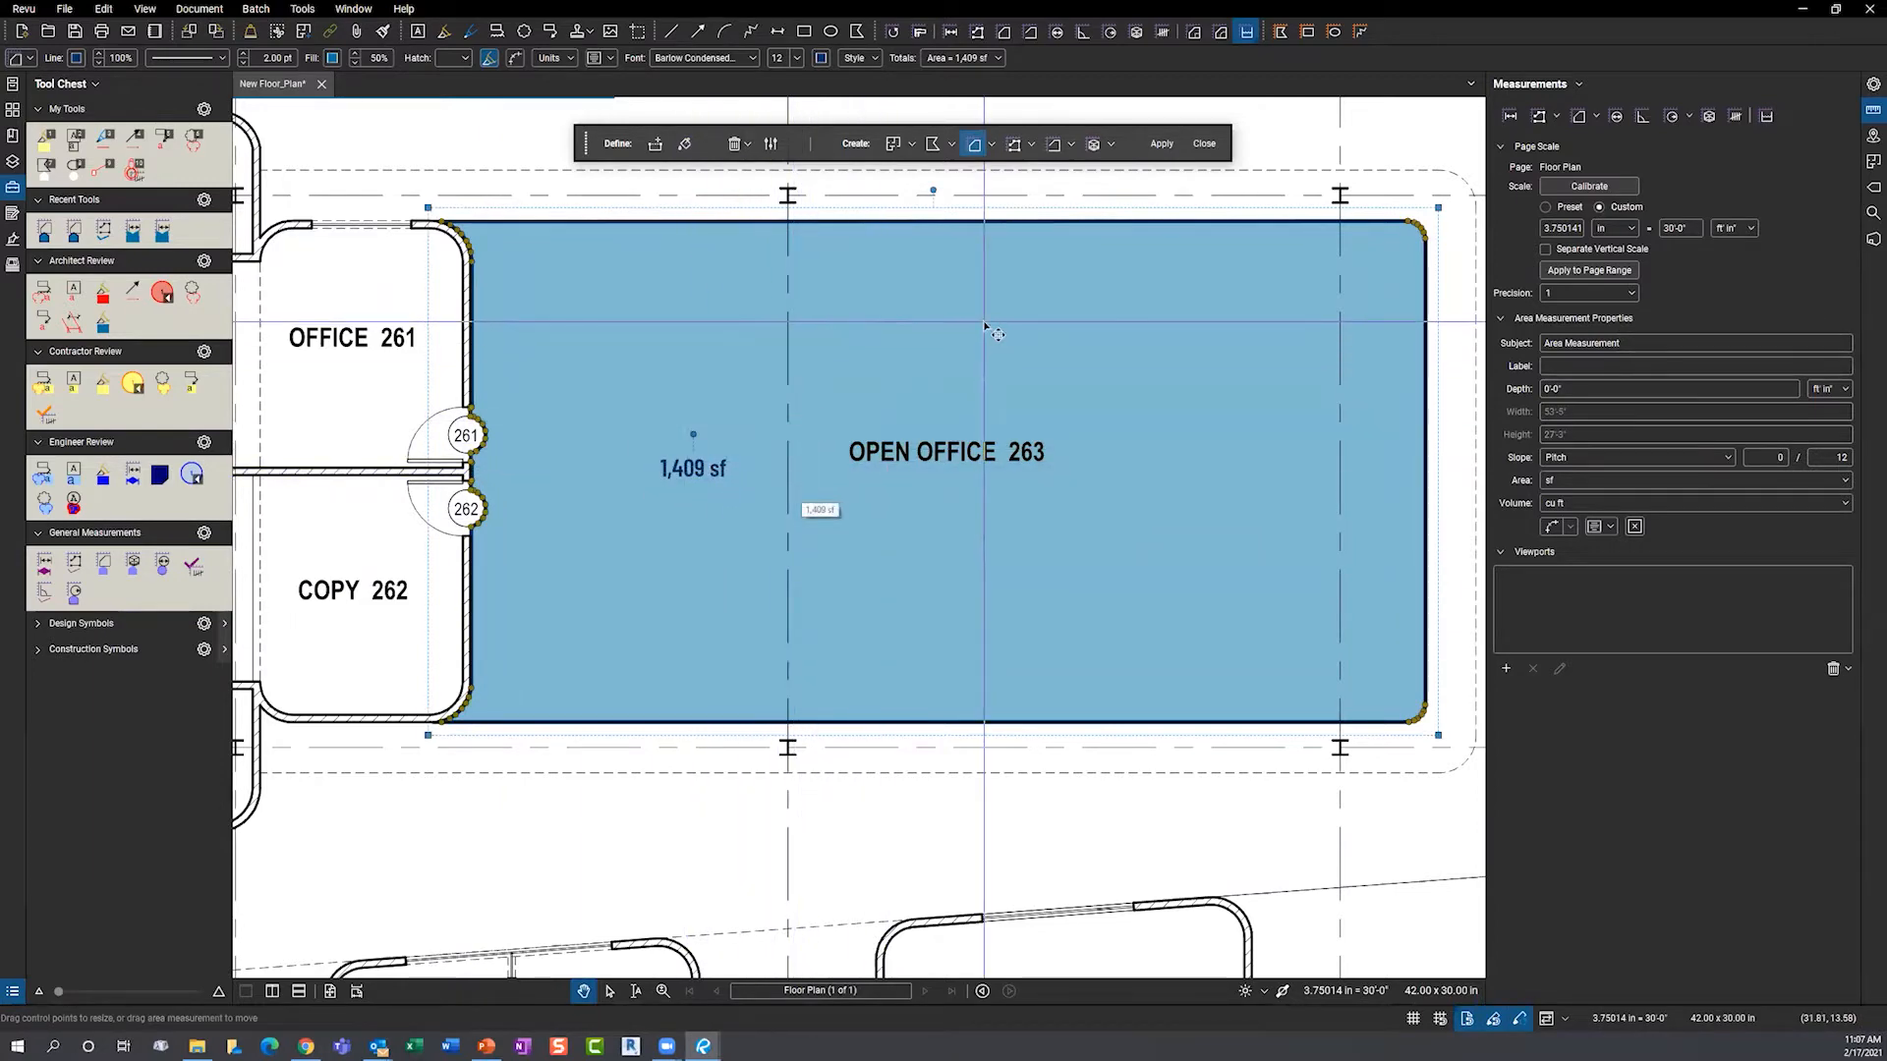
- Deselect the measurement and zoom and pan in on the toilets in Men's RR 258
{"action": "key", "text": "Escape"}
{"action": "scroll", "coordinate": [852, 479], "scroll_direction": "down", "scroll_amount": 1}
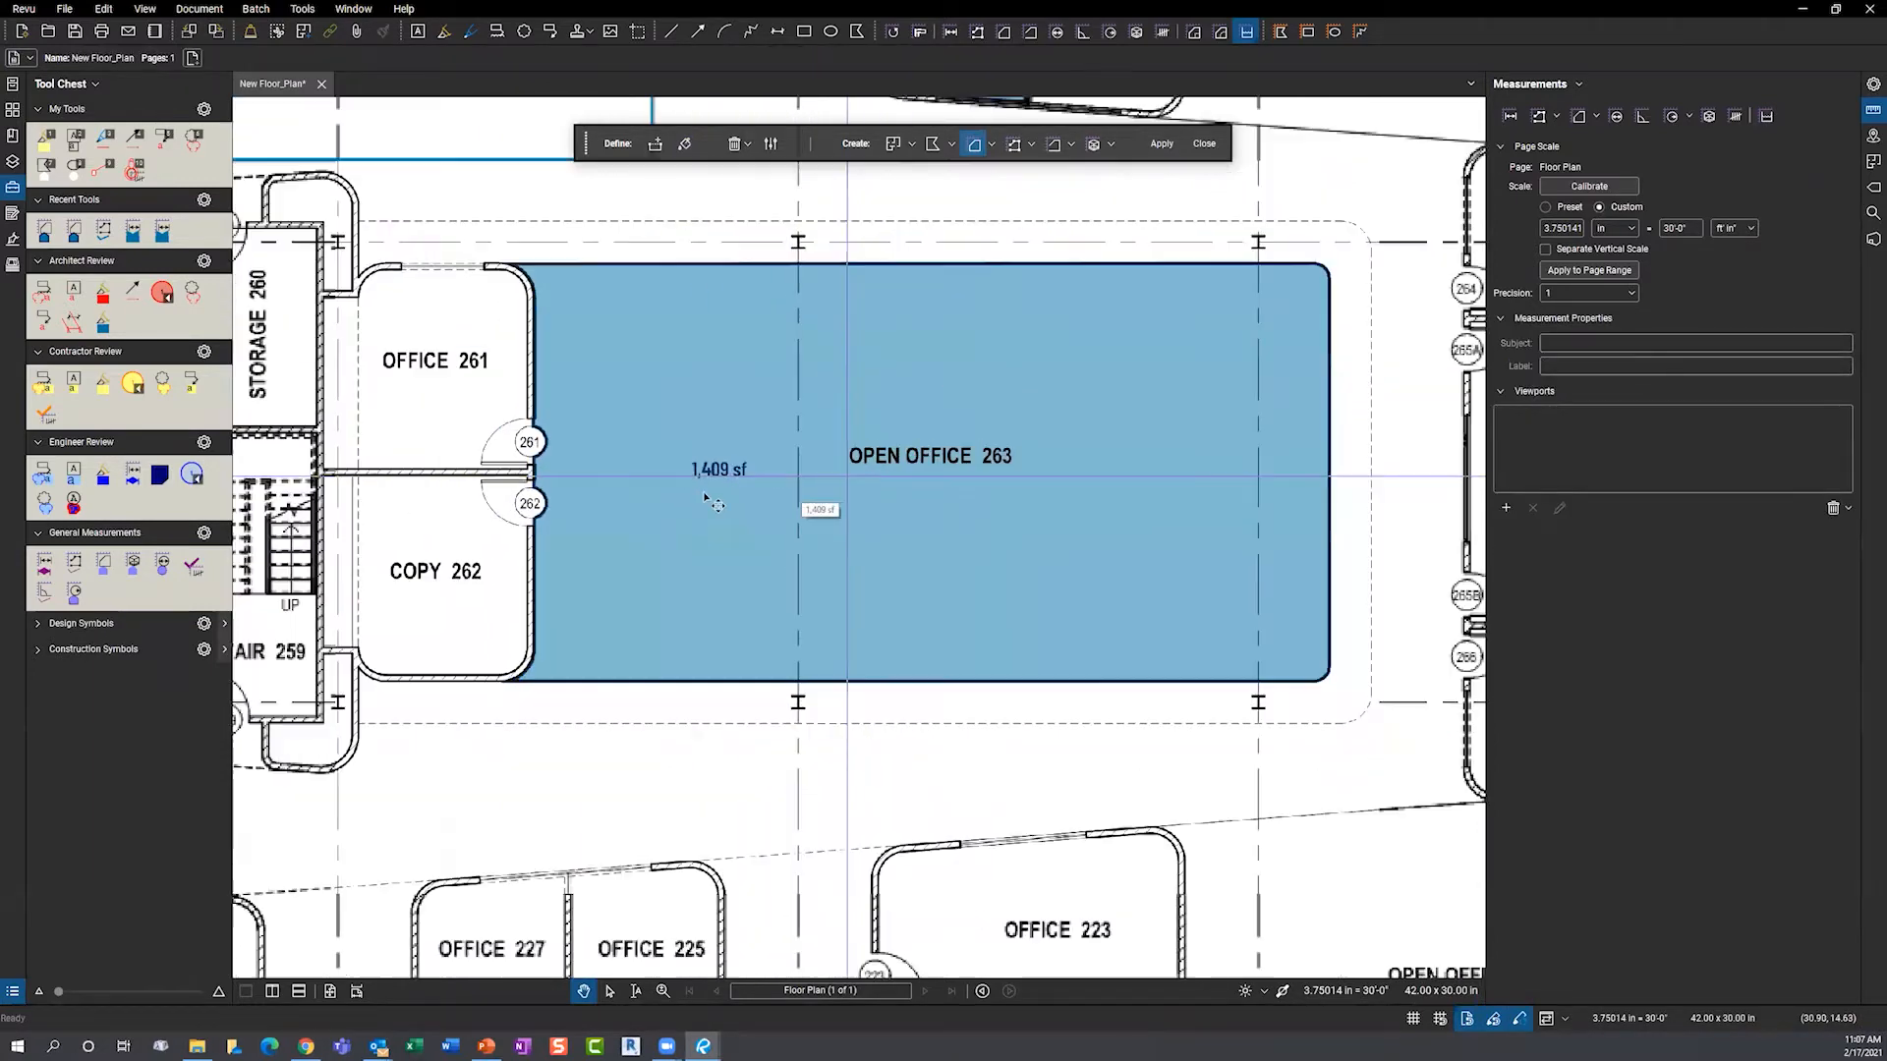
{"action": "scroll", "coordinate": [602, 506], "scroll_direction": "down", "scroll_amount": 2}
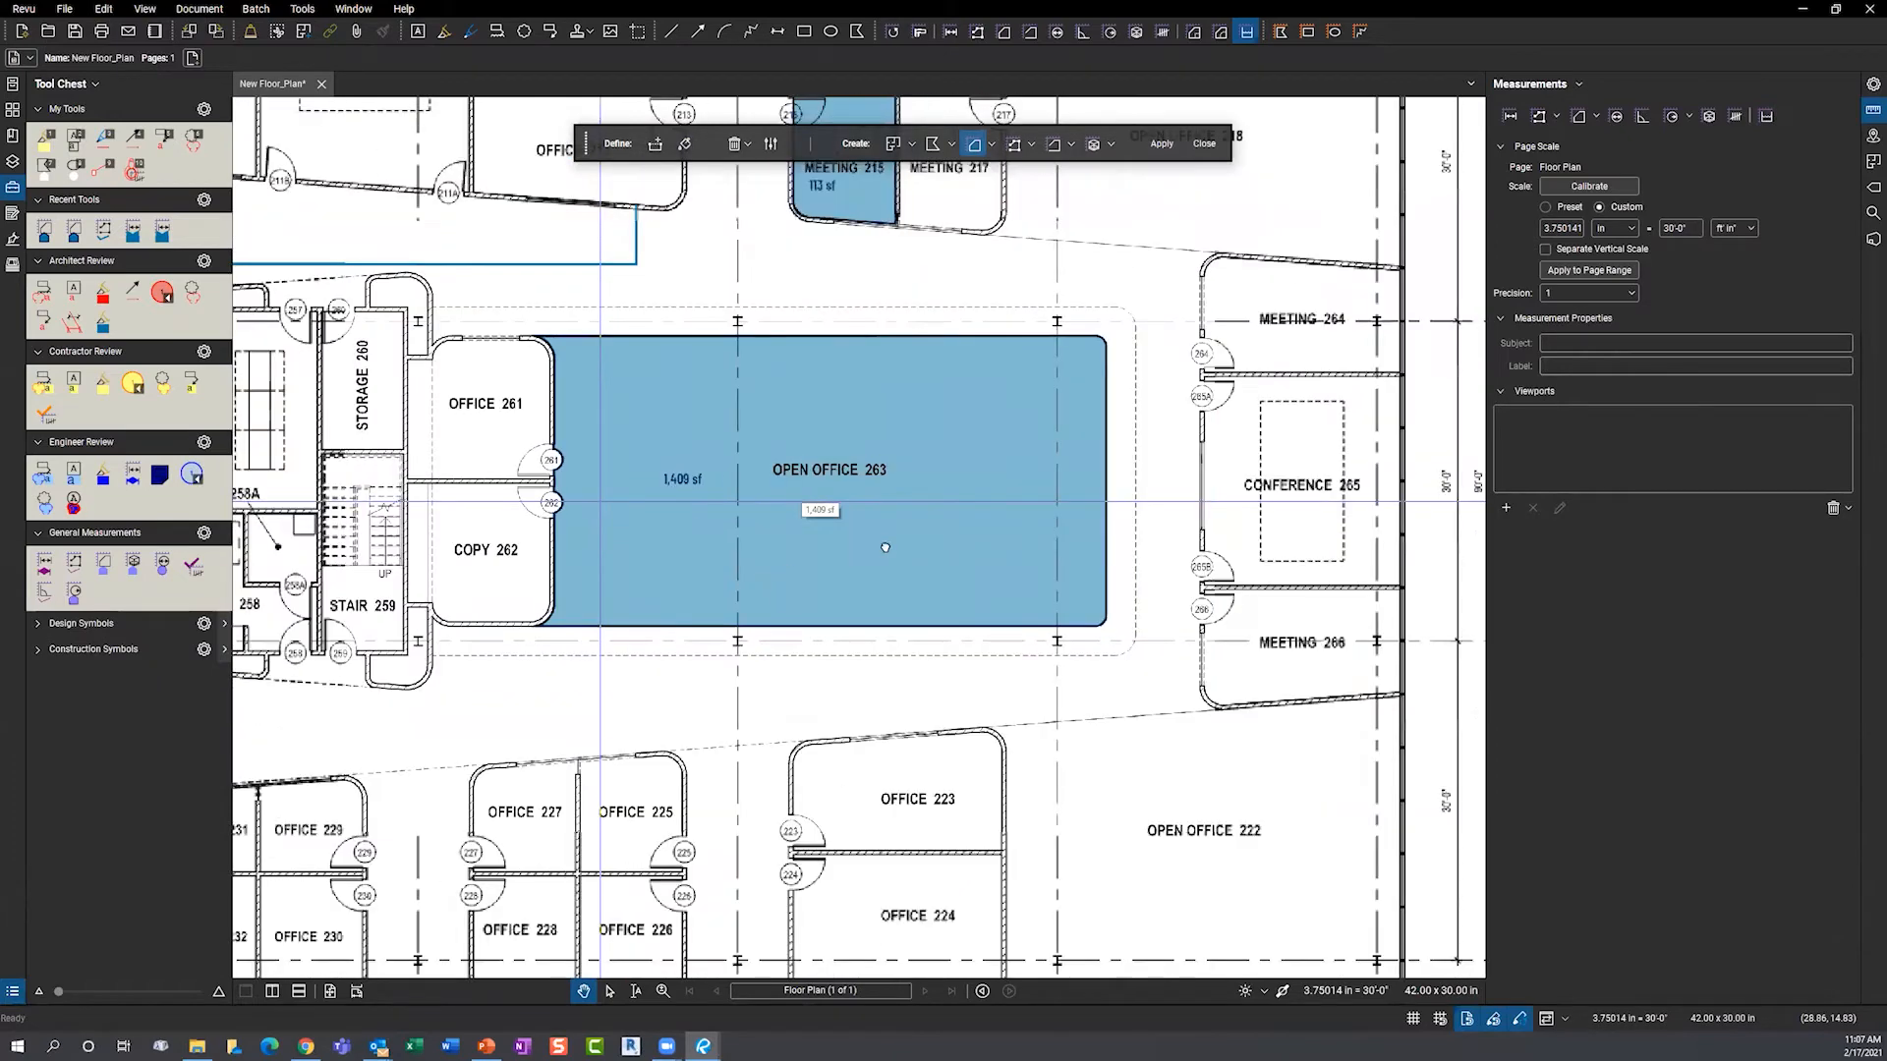
{"action": "scroll", "coordinate": [814, 548], "scroll_direction": "down", "scroll_amount": 3}
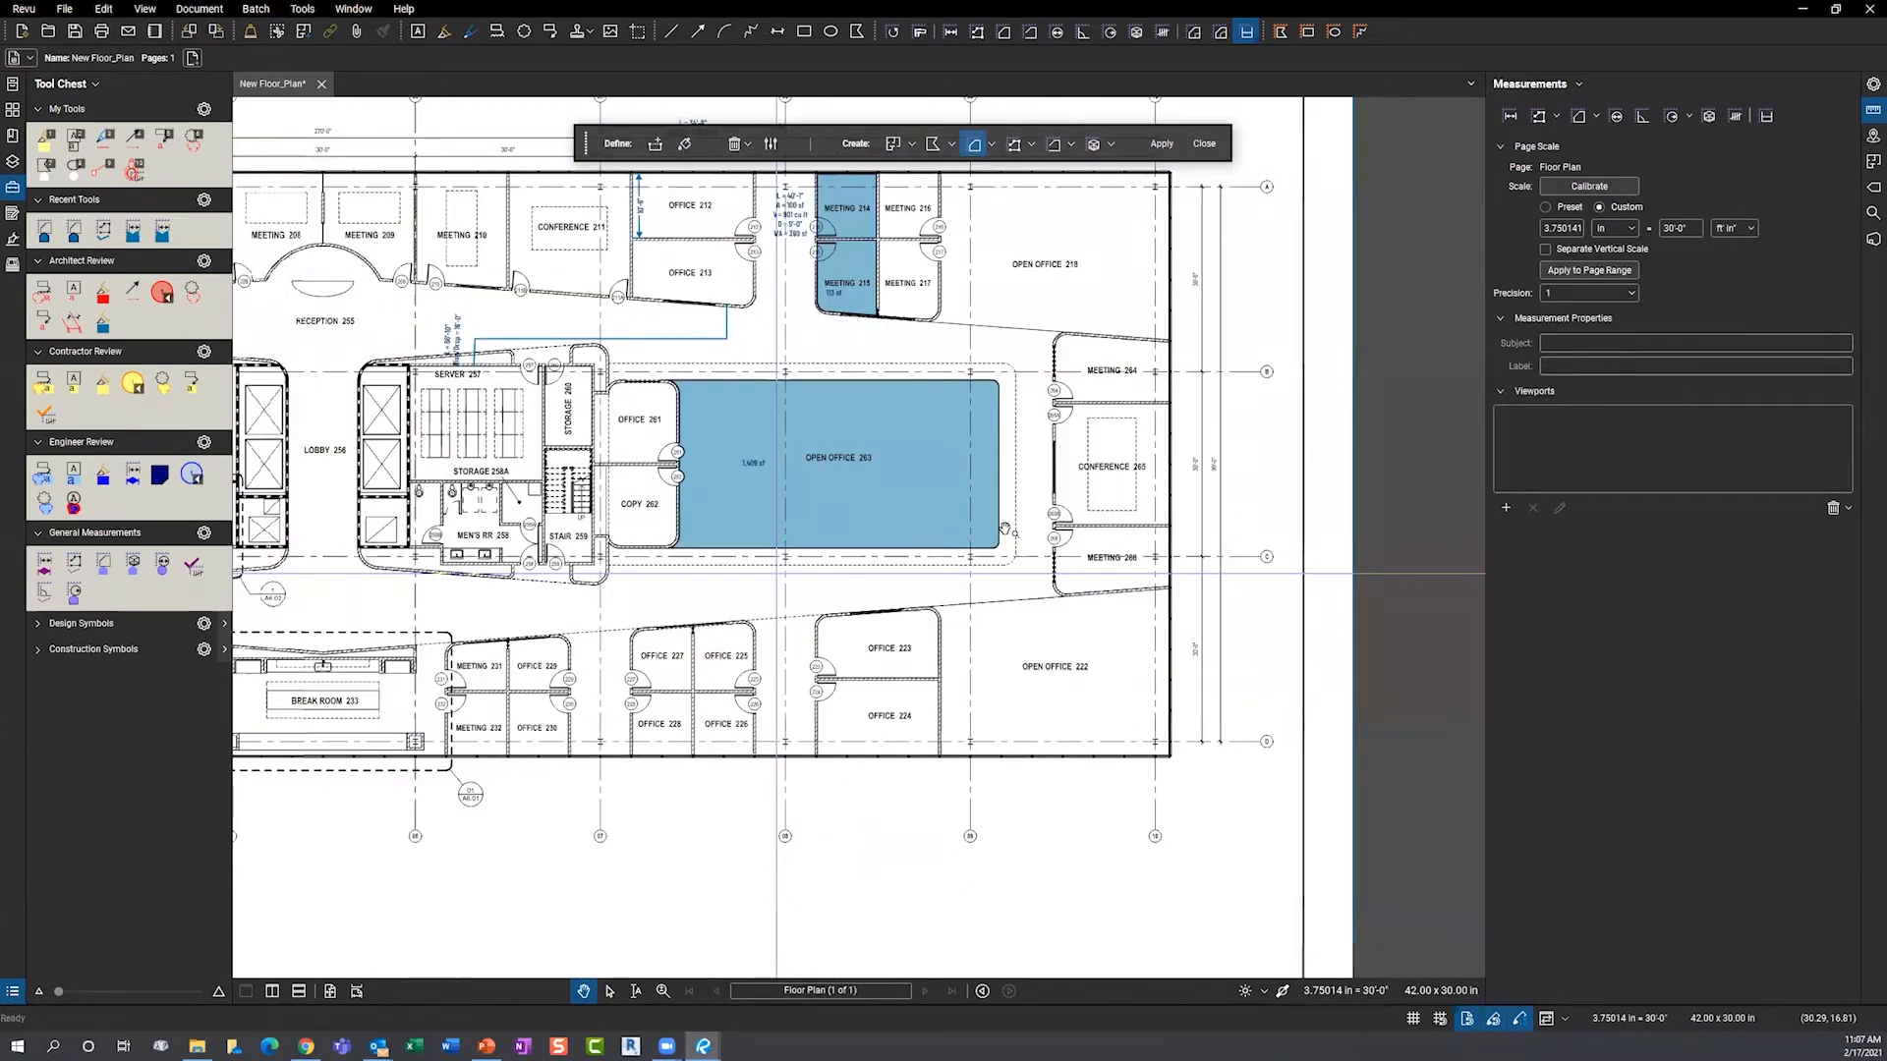
{"action": "left_click_drag", "start_coordinate": [1004, 530], "coordinate": [1020, 526]}
{"action": "left_click_drag", "start_coordinate": [804, 481], "coordinate": [1070, 446]}
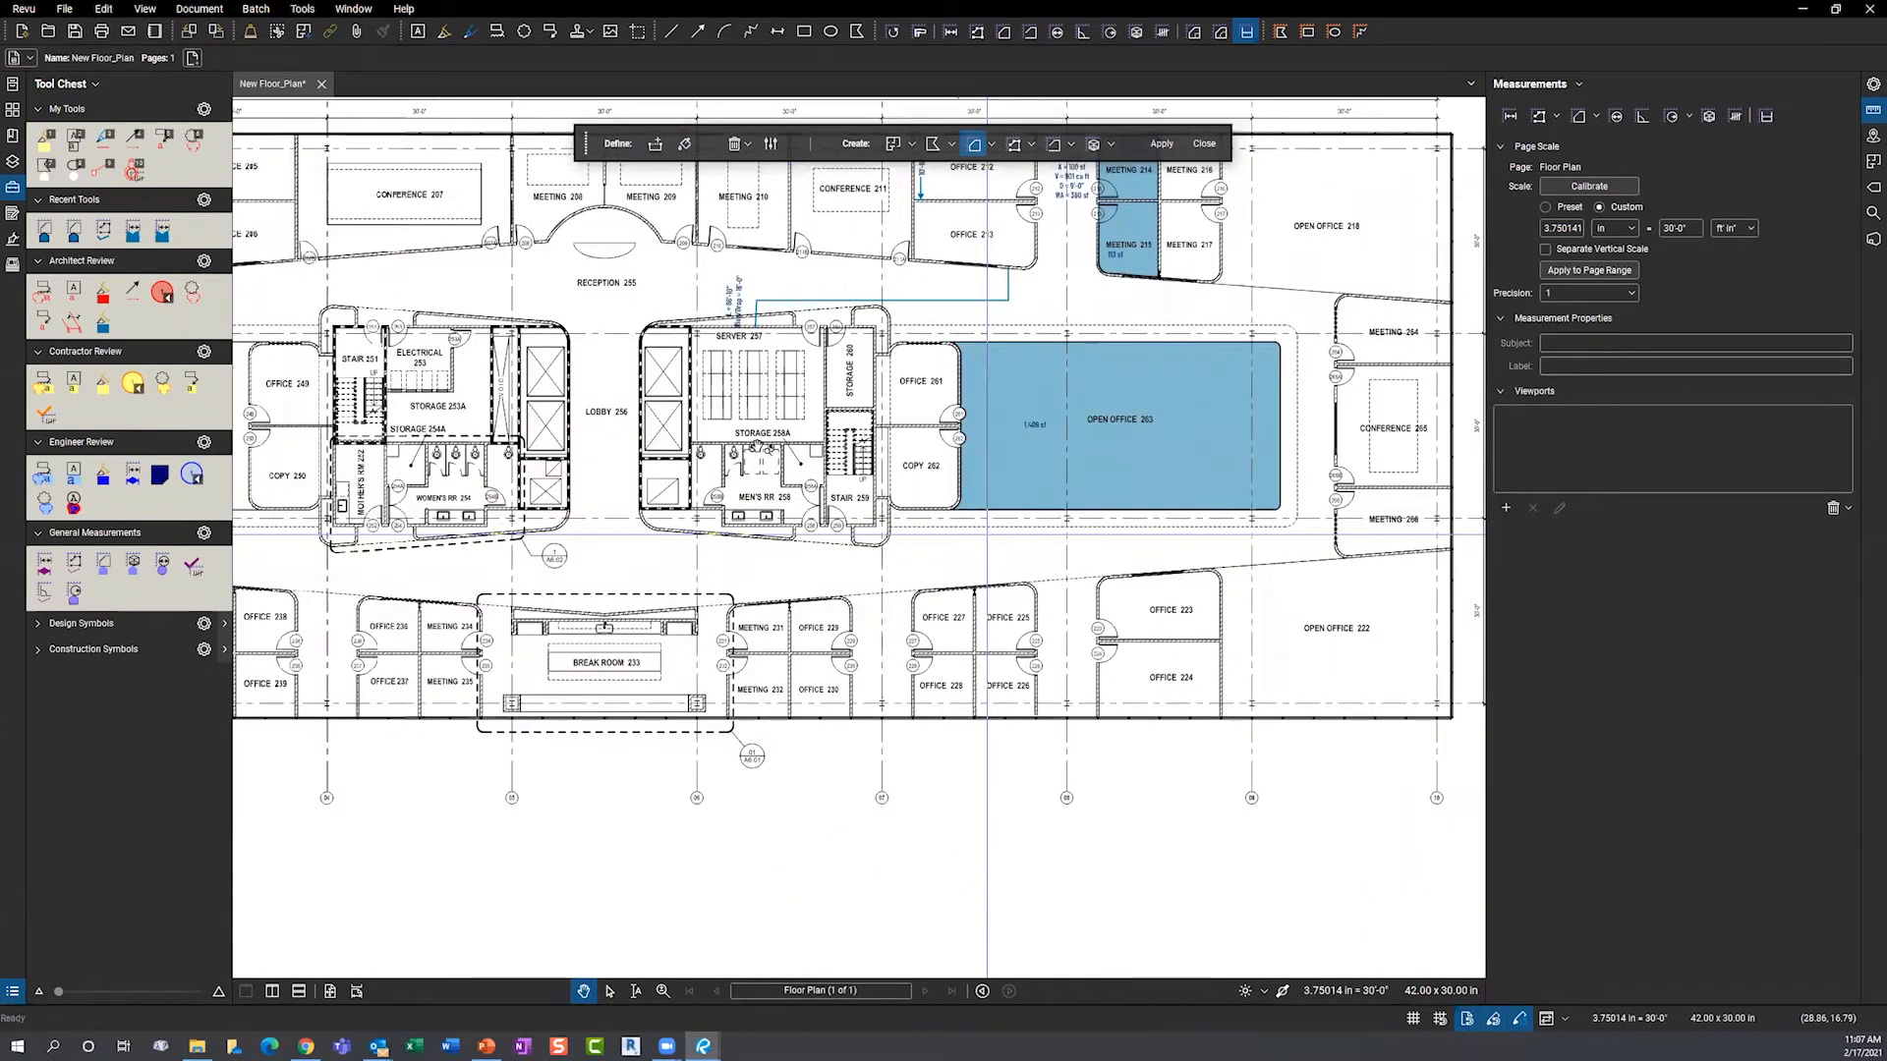
{"action": "left_click_drag", "start_coordinate": [743, 445], "coordinate": [747, 444]}
{"action": "scroll", "coordinate": [729, 450], "scroll_direction": "up", "scroll_amount": 10}
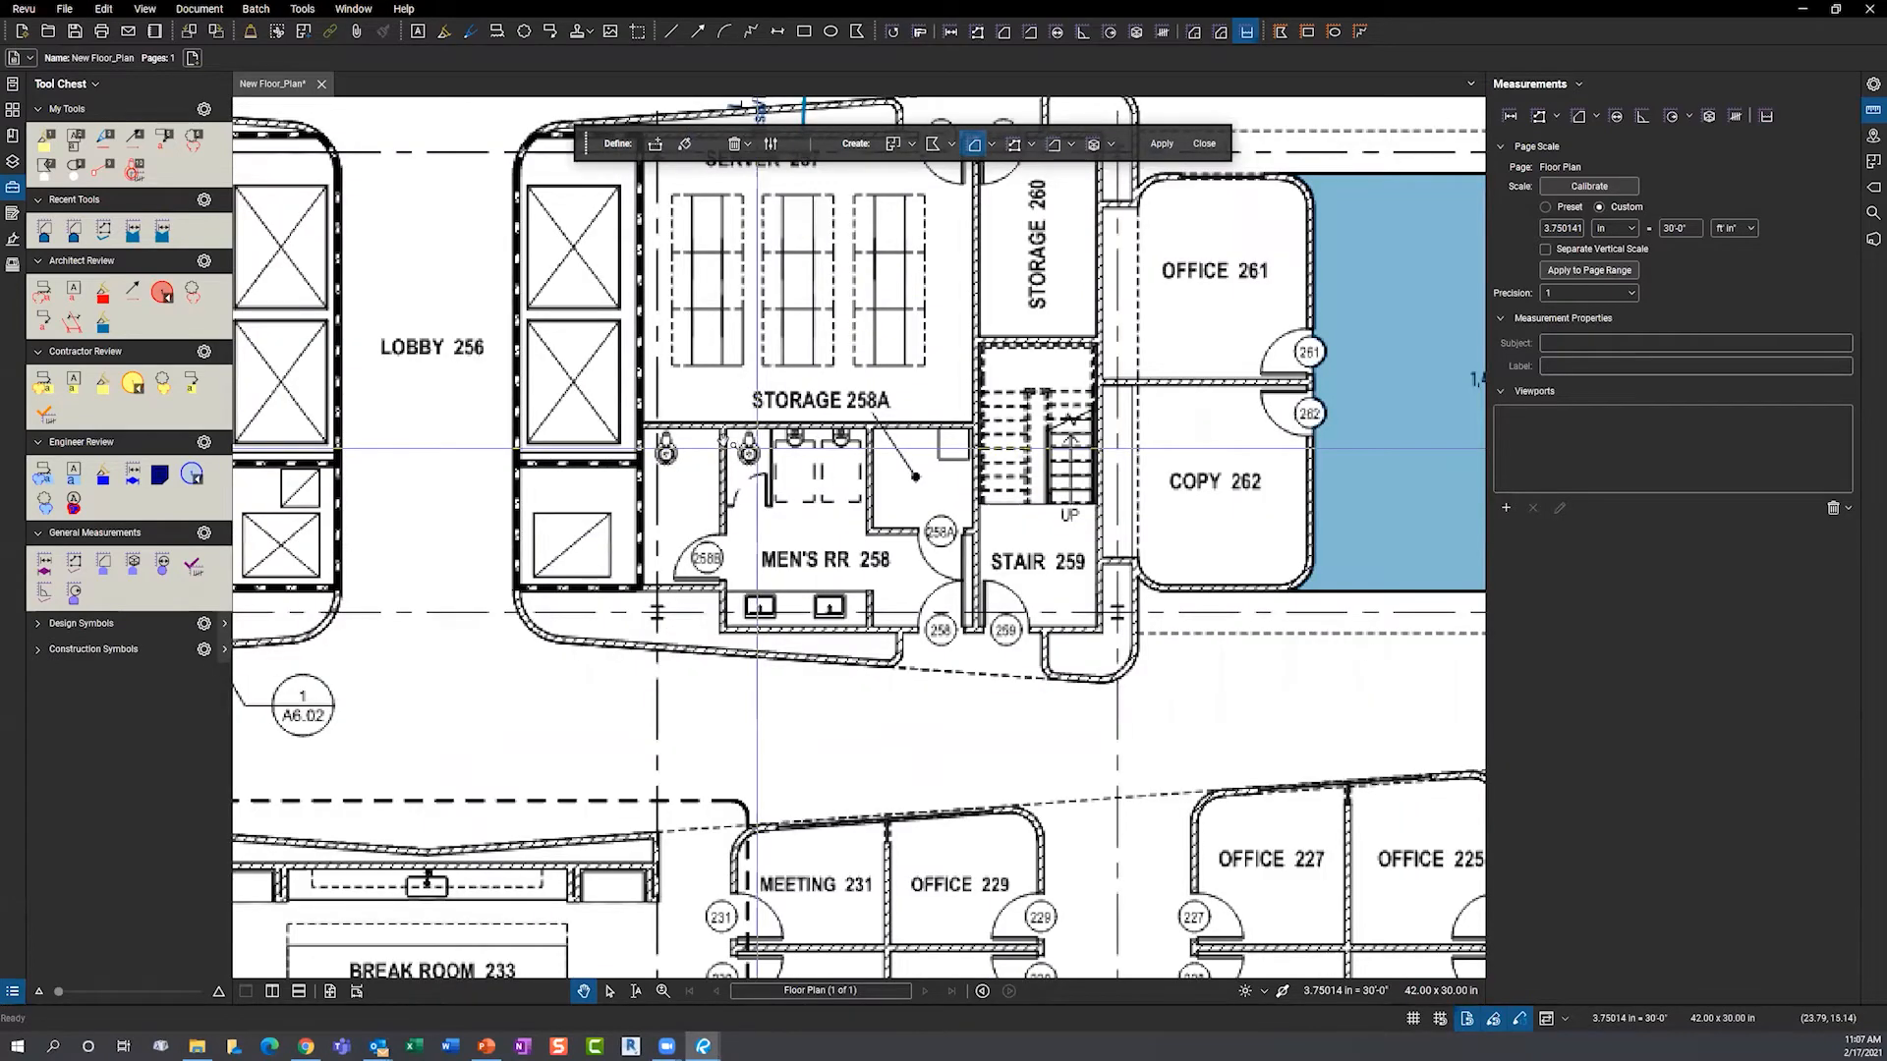
- Snapshot a toilet fixture and paste the copy below the leftmost toilet
{"action": "left_click", "coordinate": [103, 9]}
{"action": "left_click", "coordinate": [129, 275]}
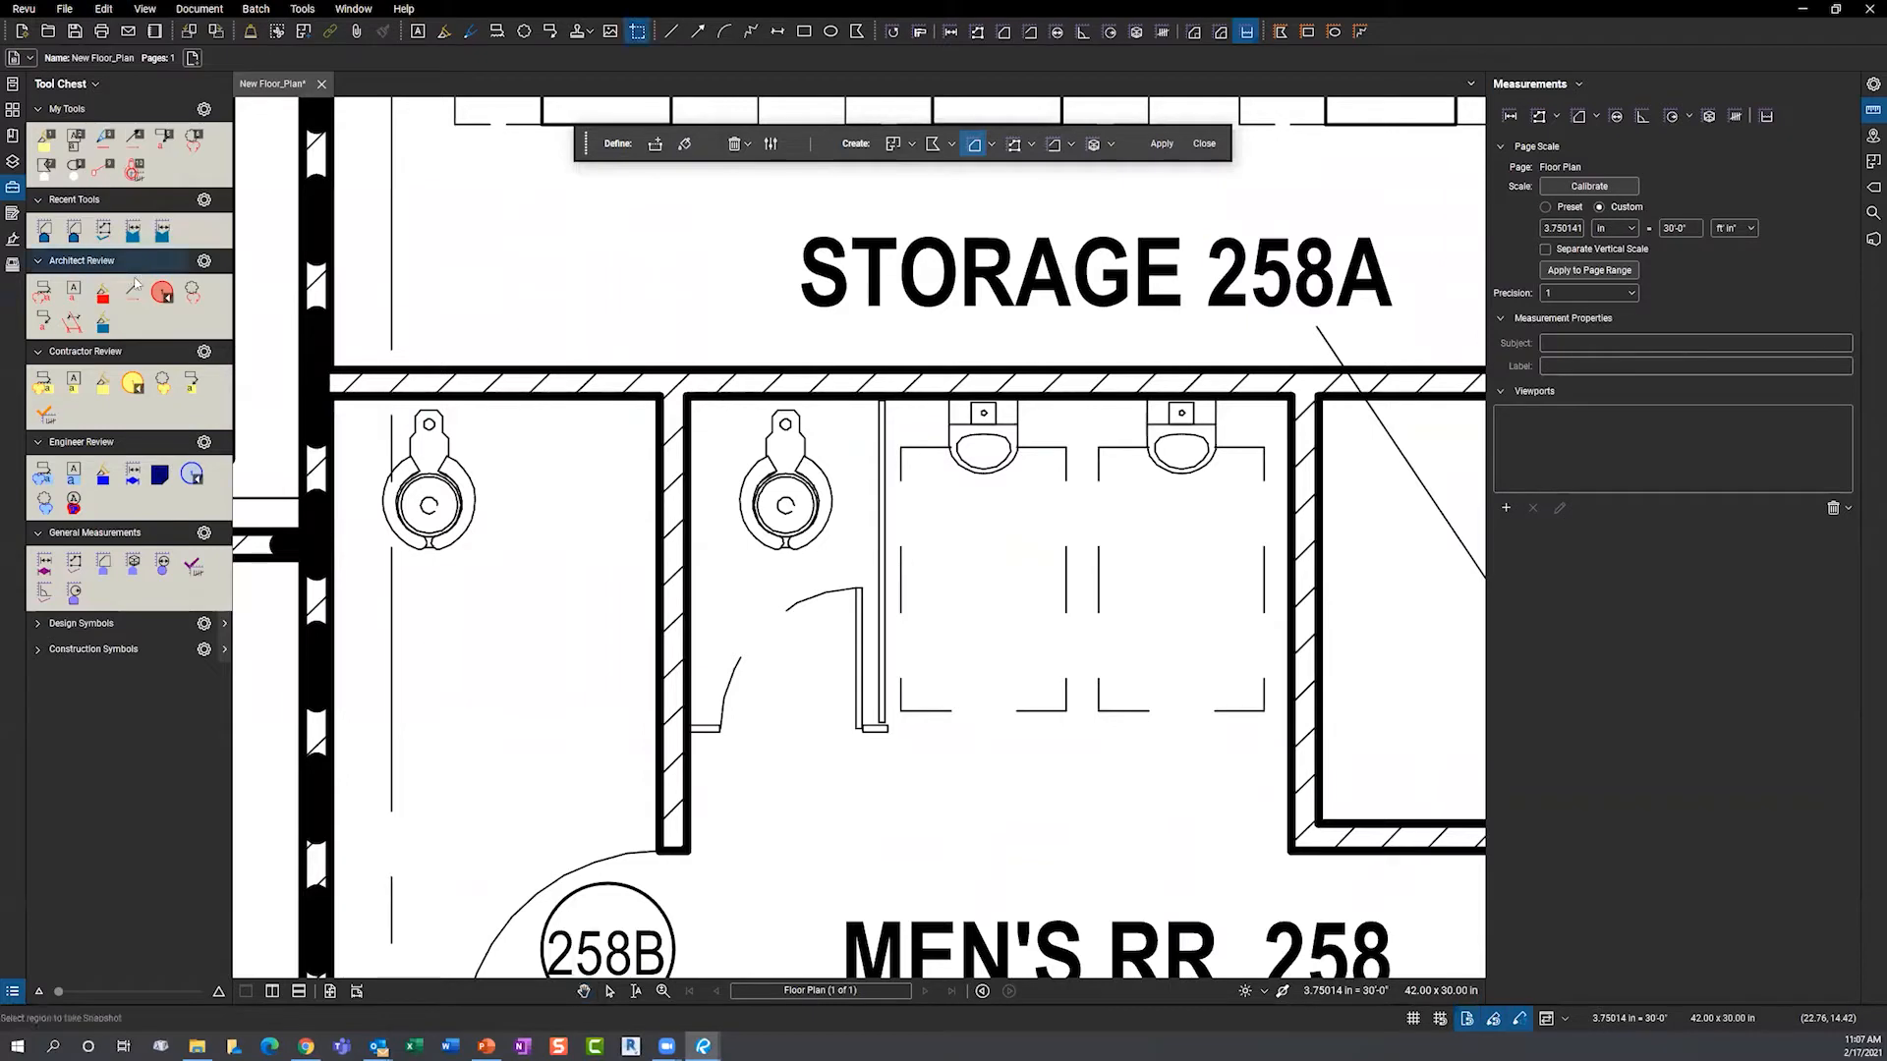
{"action": "left_click_drag", "start_coordinate": [729, 398], "coordinate": [841, 555]}
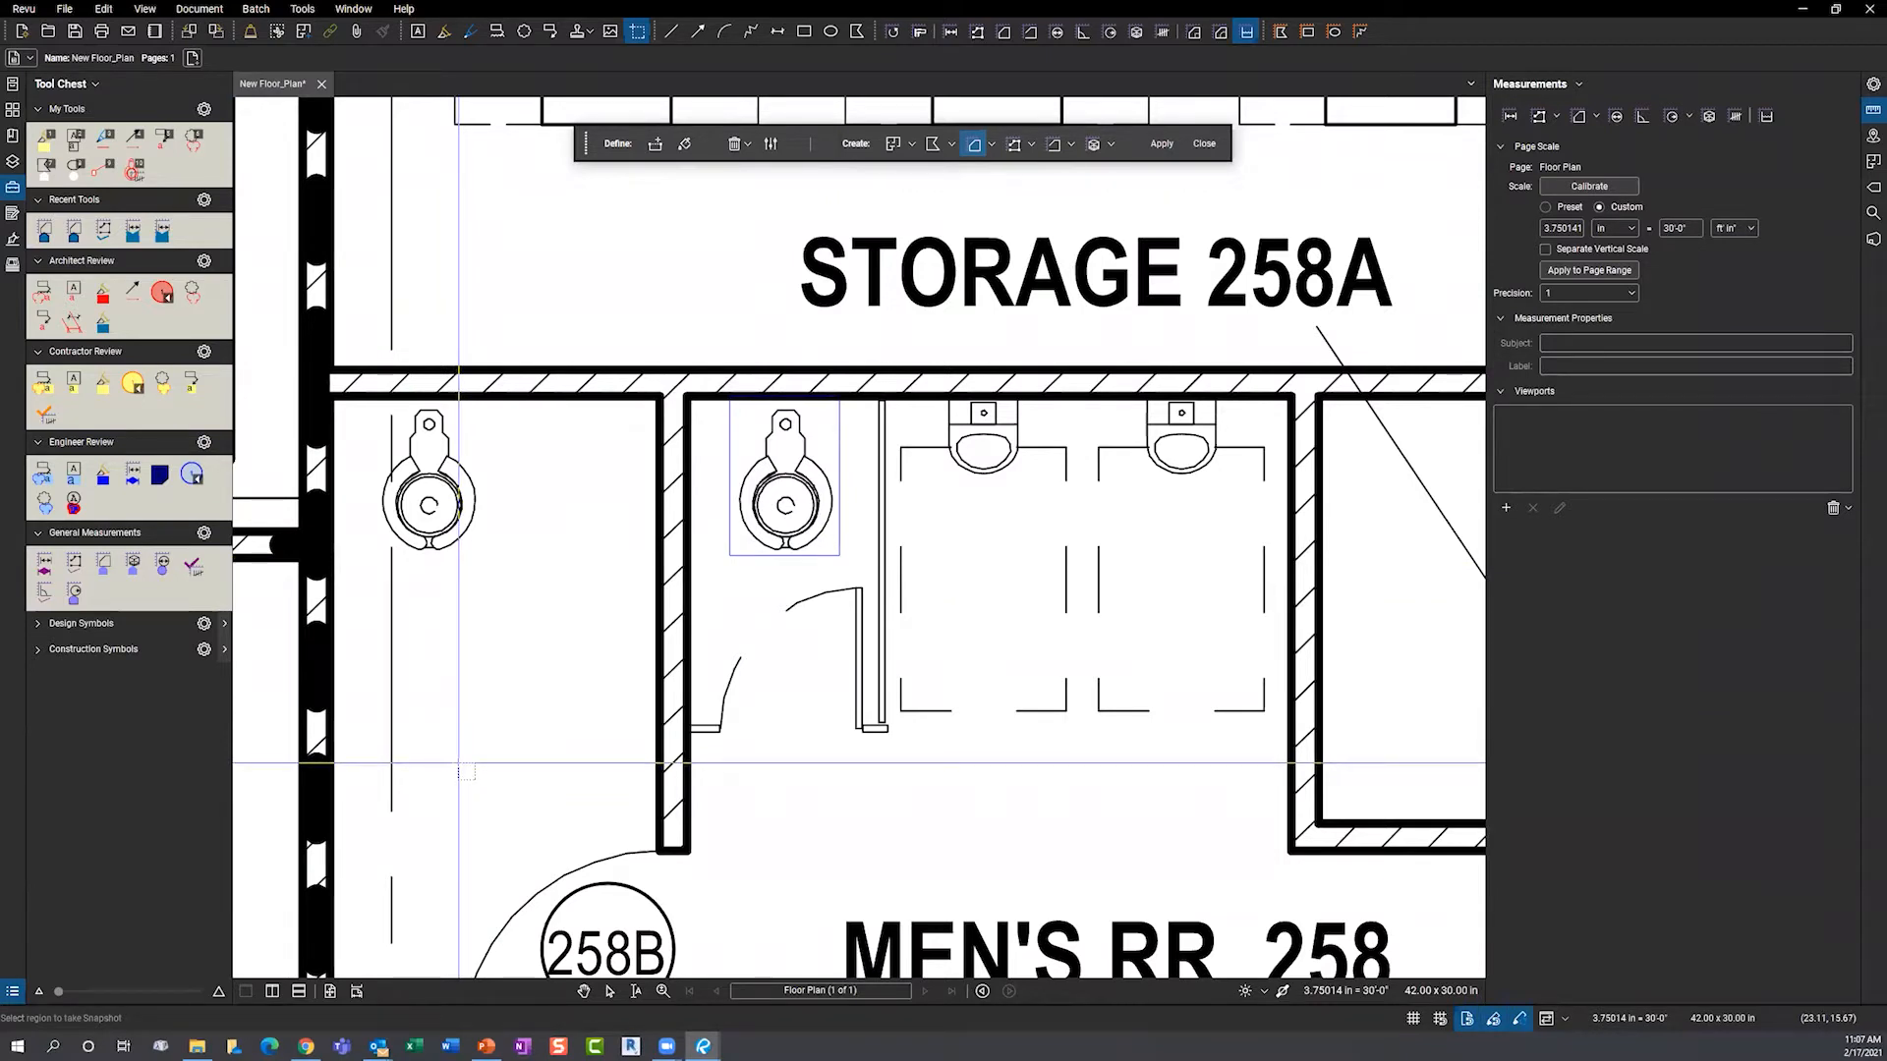
{"action": "key", "text": "ctrl+v"}
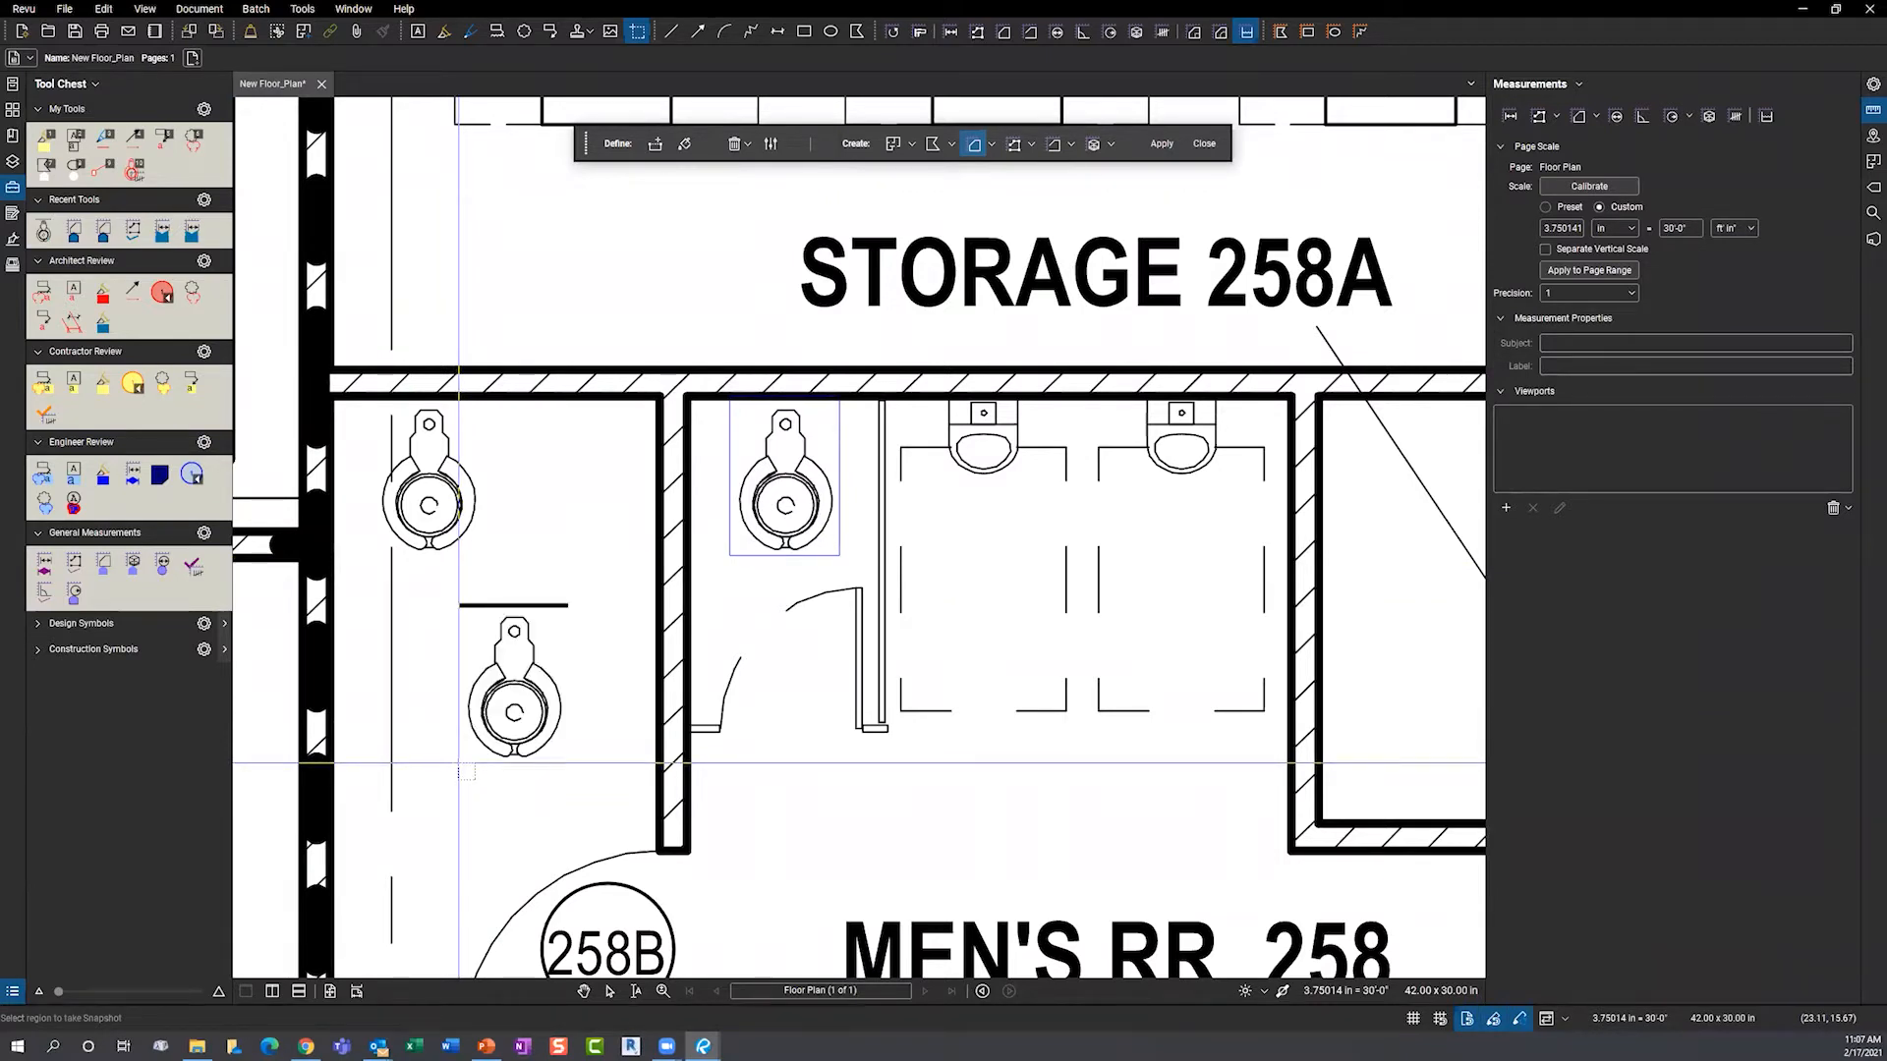
{"action": "left_click", "coordinate": [545, 693]}
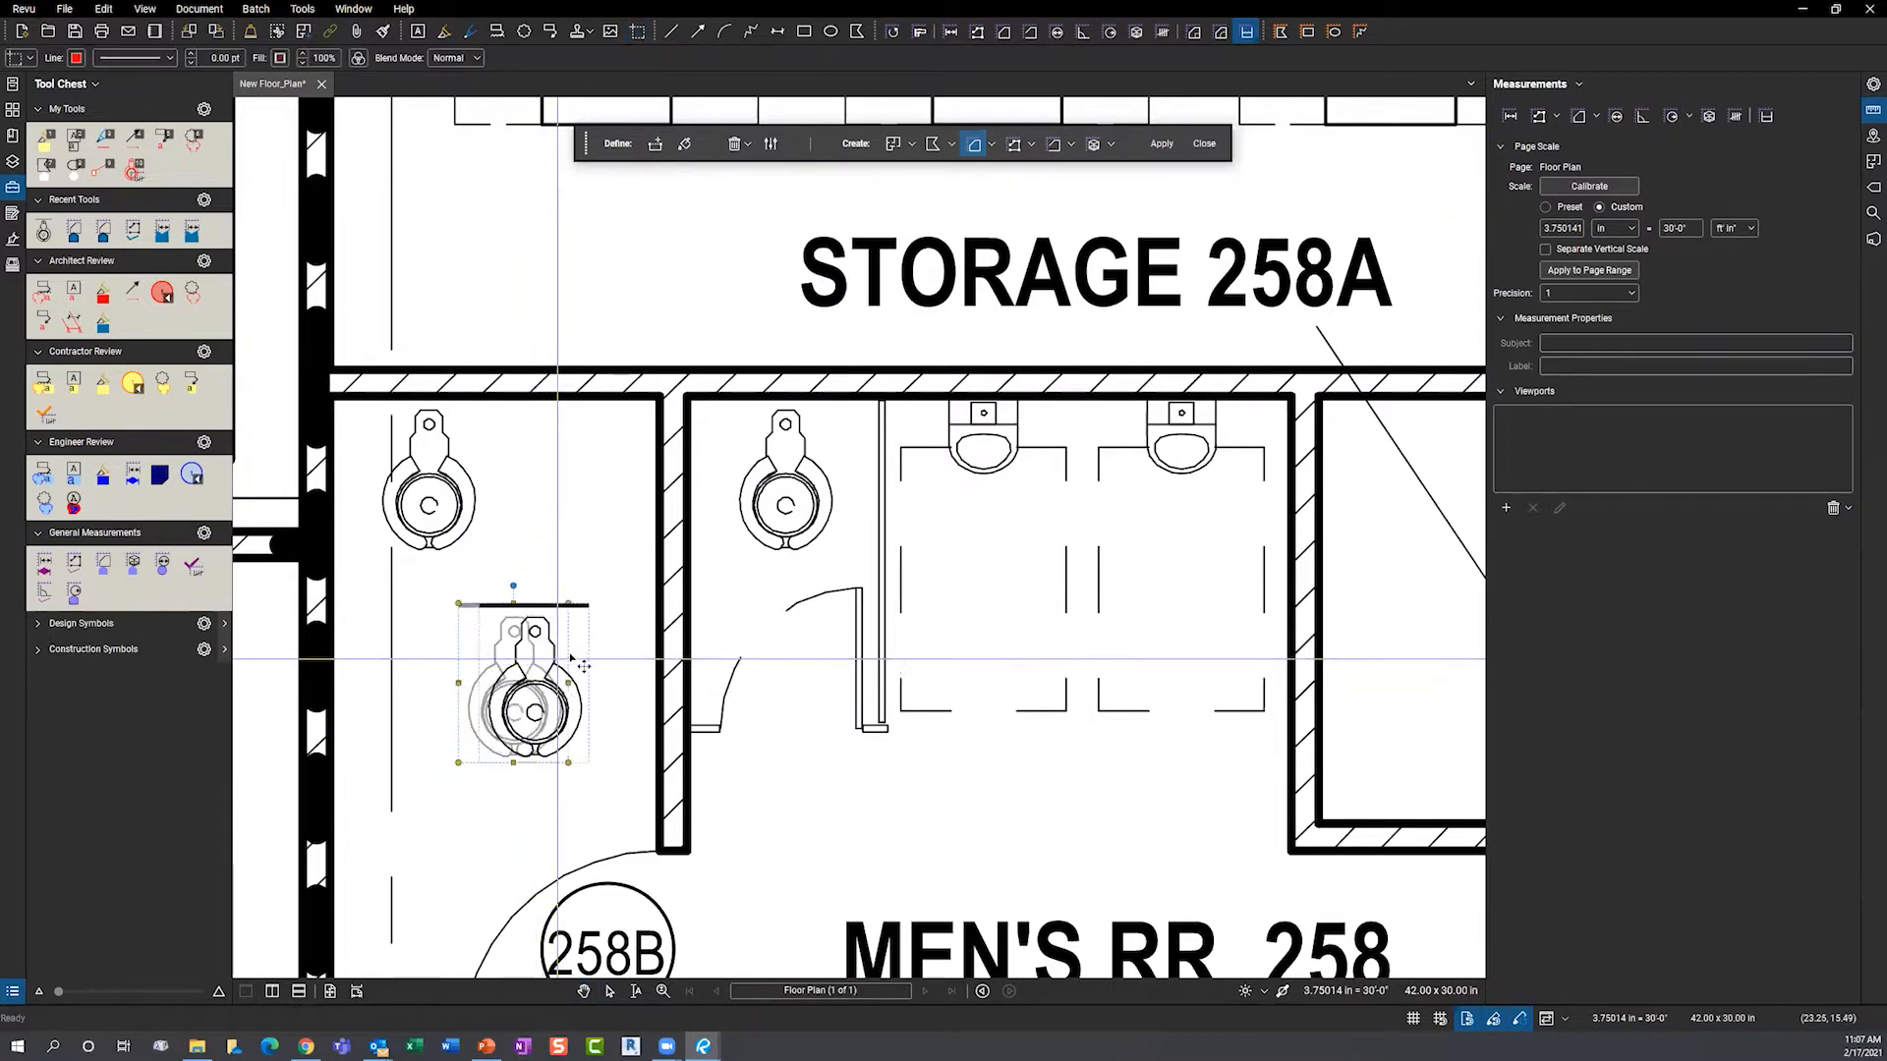
{"action": "left_click_drag", "start_coordinate": [538, 691], "coordinate": [566, 670]}
- Change the toilet copy's colour from black to red
{"action": "right_click", "coordinate": [566, 671]}
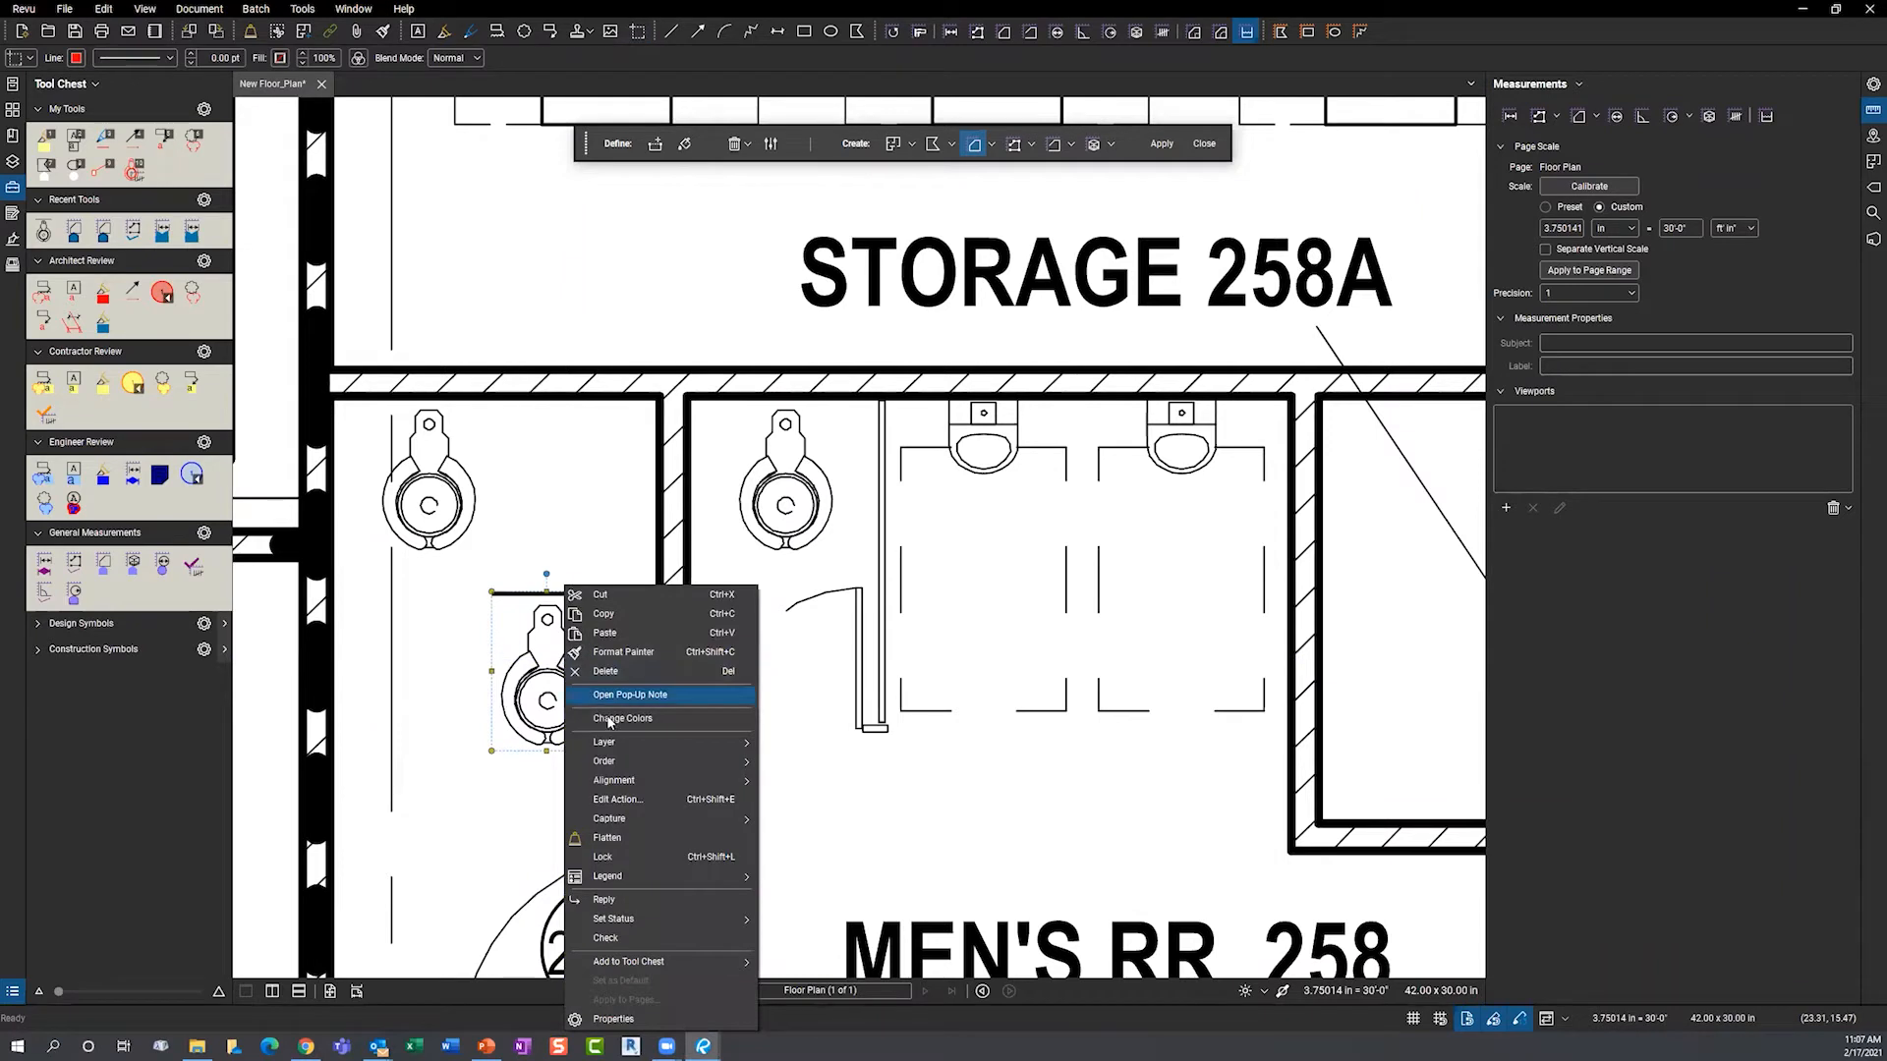
{"action": "left_click", "coordinate": [609, 721]}
{"action": "left_click", "coordinate": [865, 377]}
{"action": "left_click", "coordinate": [869, 400]}
{"action": "left_click", "coordinate": [907, 376]}
{"action": "left_click", "coordinate": [923, 417]}
{"action": "left_click", "coordinate": [1054, 709]}
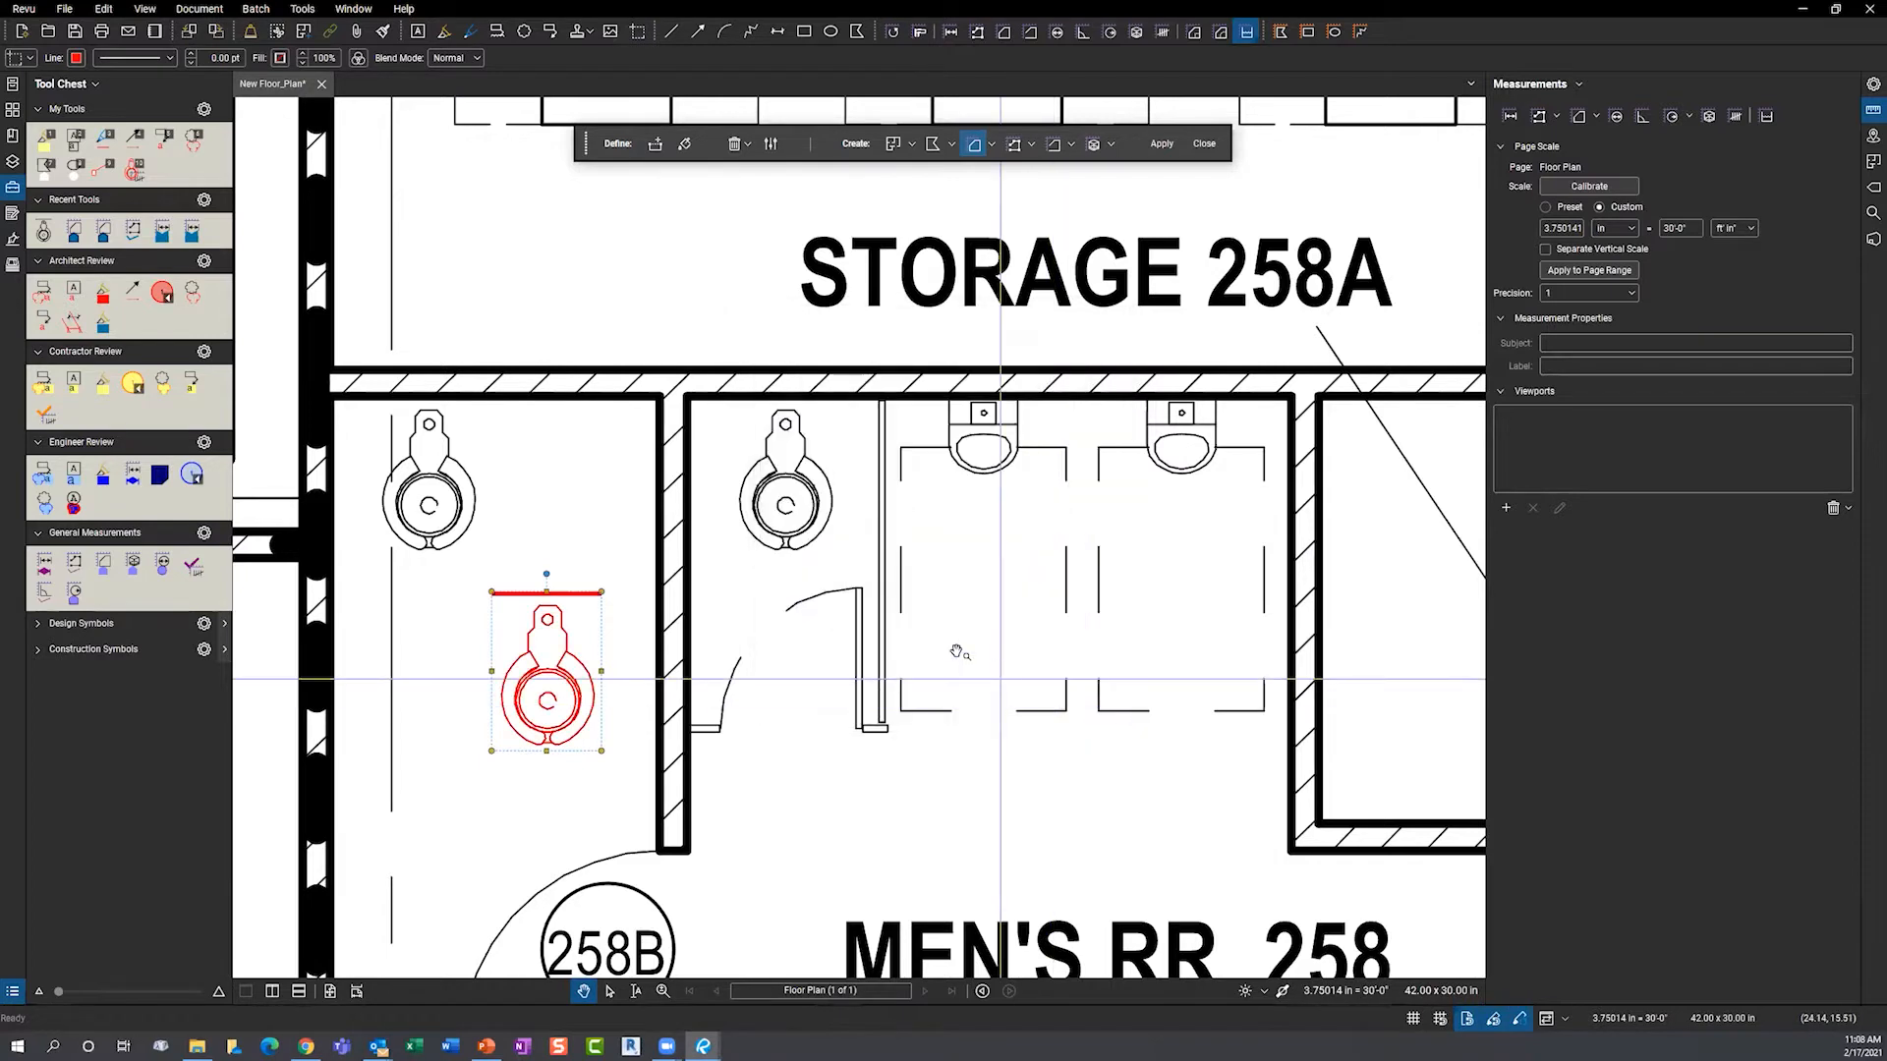
- Add the red toilet to My Tools in the Tool Chest
{"action": "right_click", "coordinate": [562, 678]}
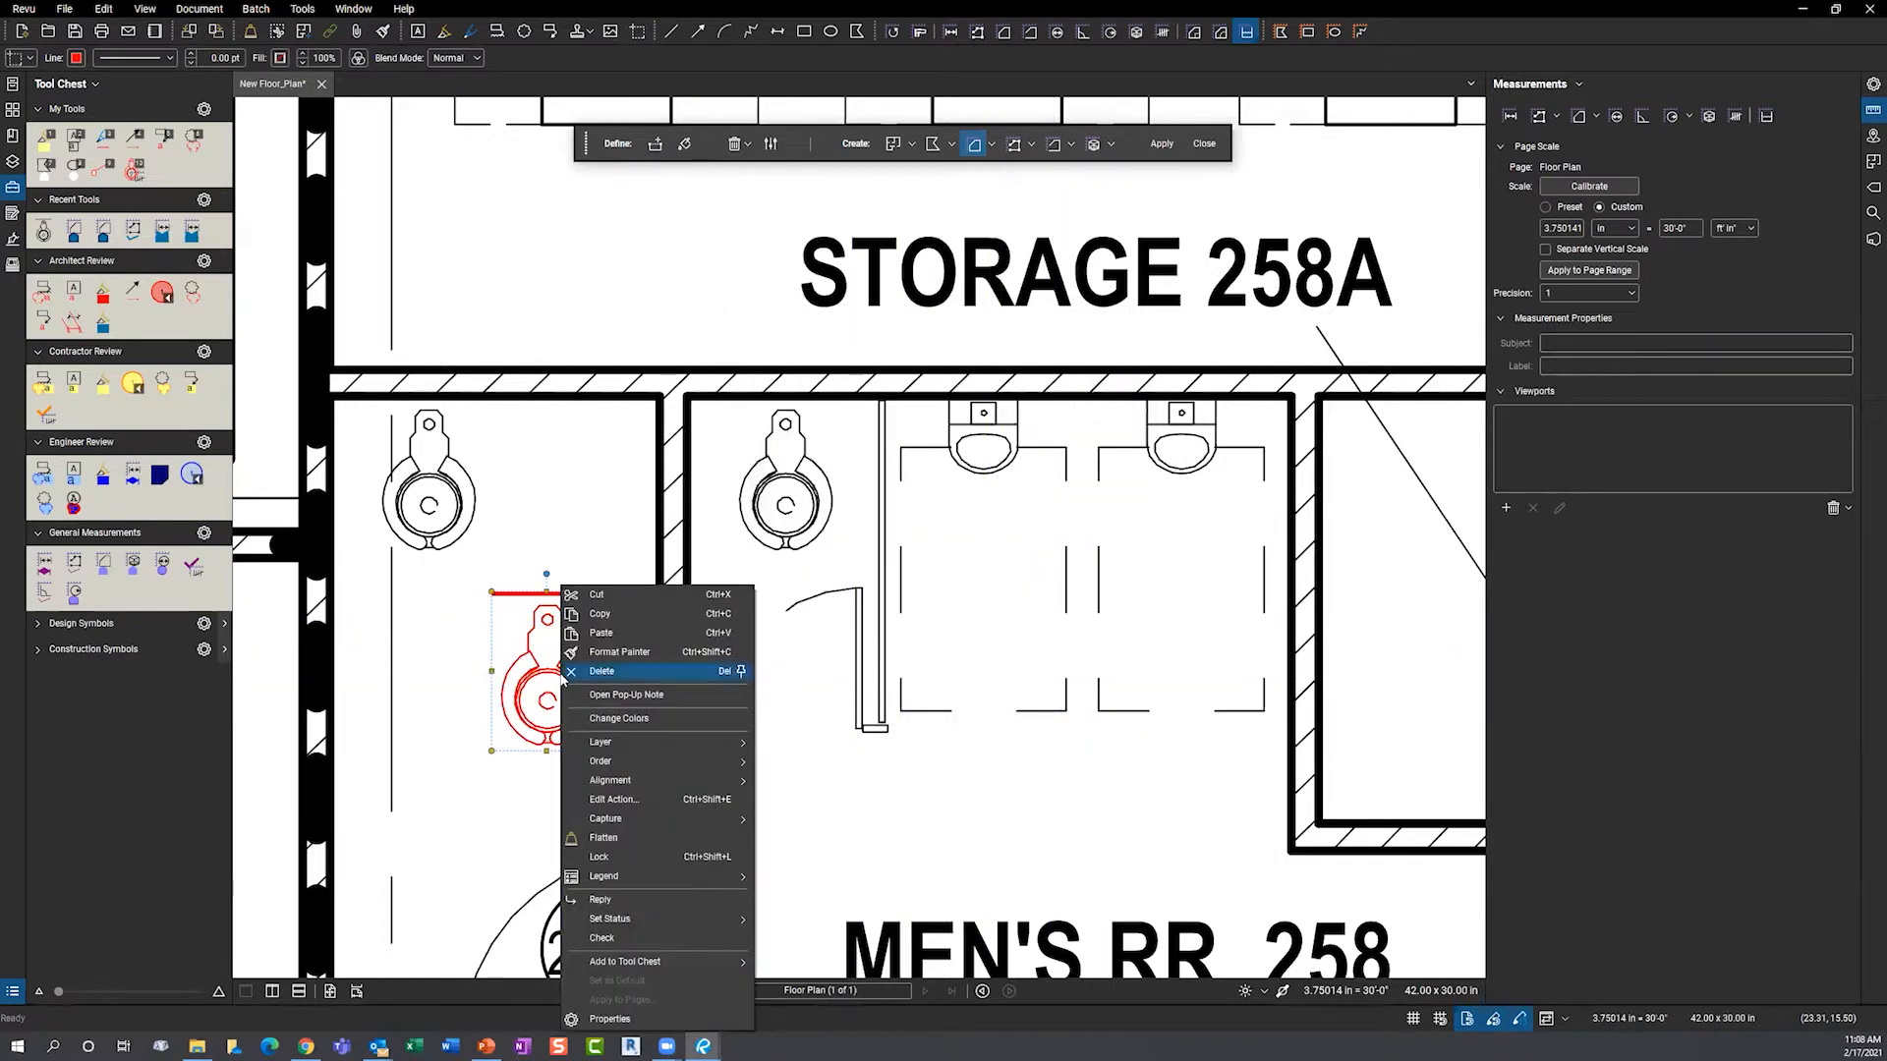
{"action": "mouse_move", "coordinate": [635, 961]}
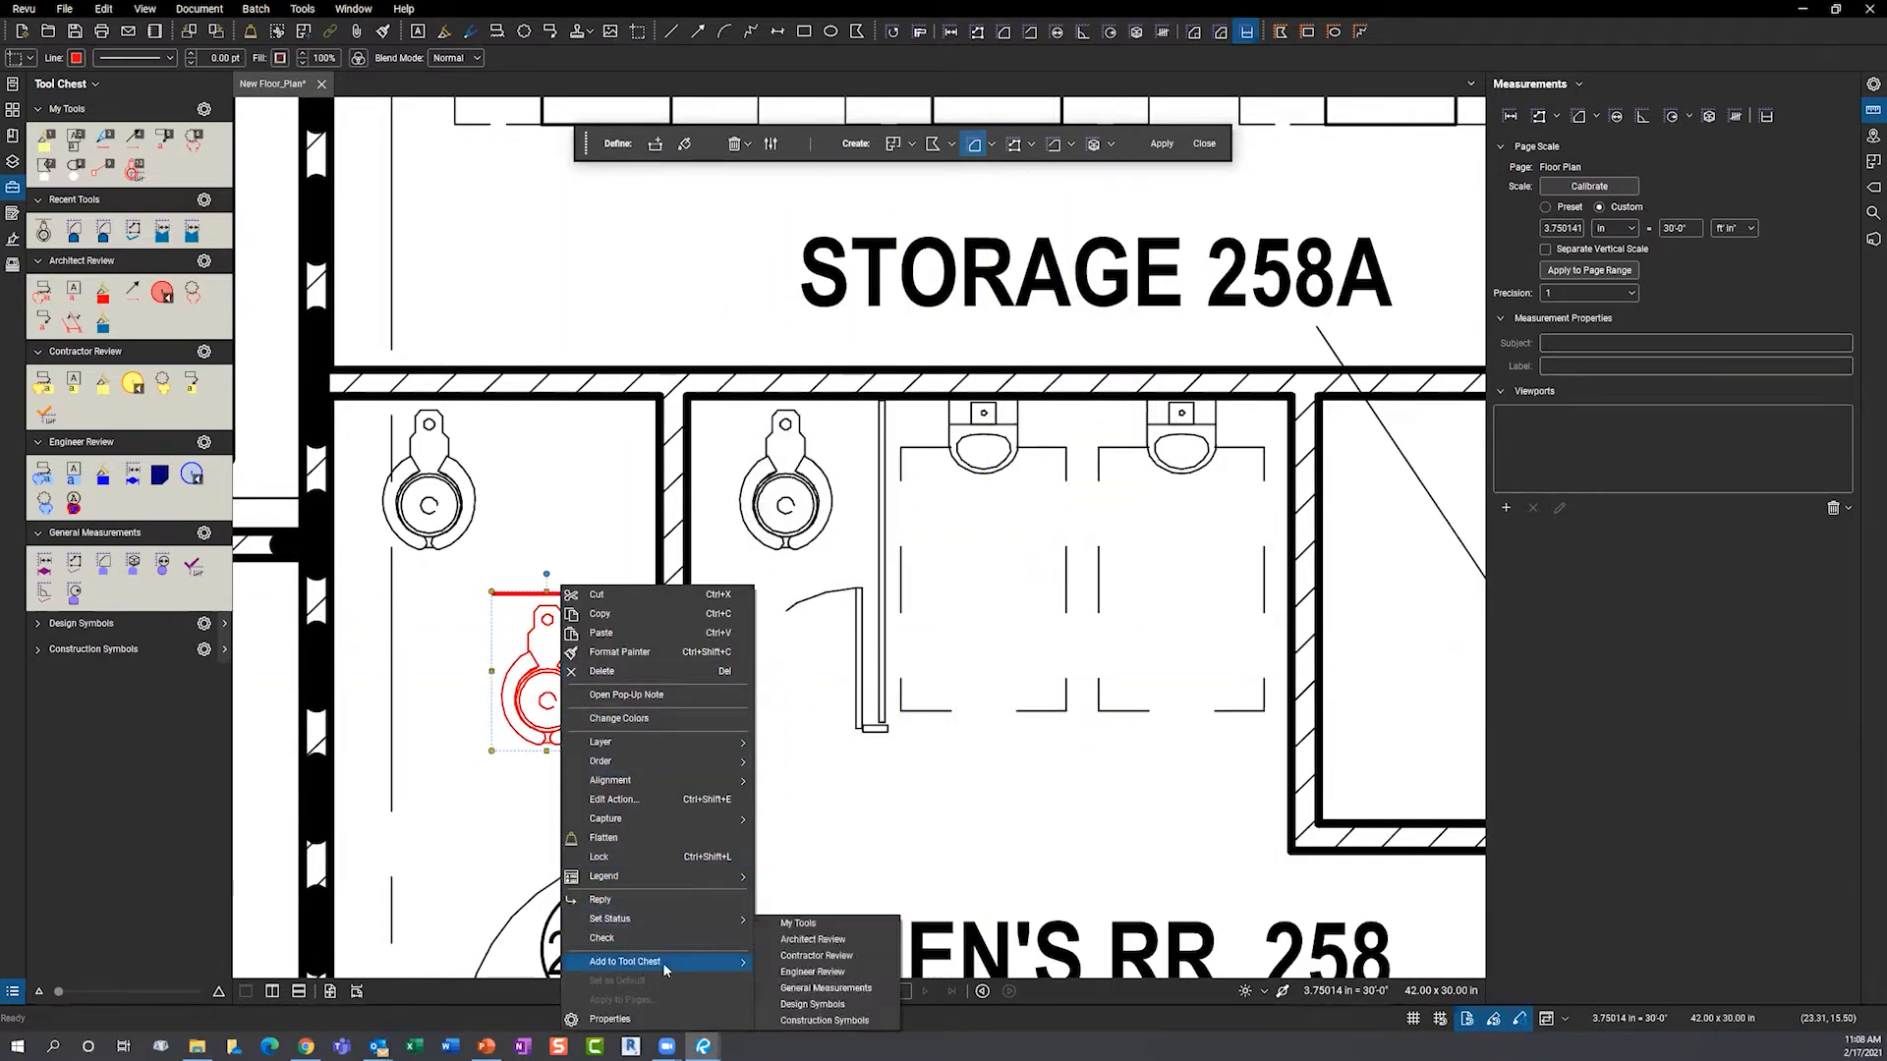
{"action": "left_click", "coordinate": [796, 929]}
{"action": "left_click", "coordinate": [163, 171]}
{"action": "scroll", "coordinate": [570, 506], "scroll_direction": "down", "scroll_amount": 3}
{"action": "scroll", "coordinate": [539, 491], "scroll_direction": "down", "scroll_amount": 1}
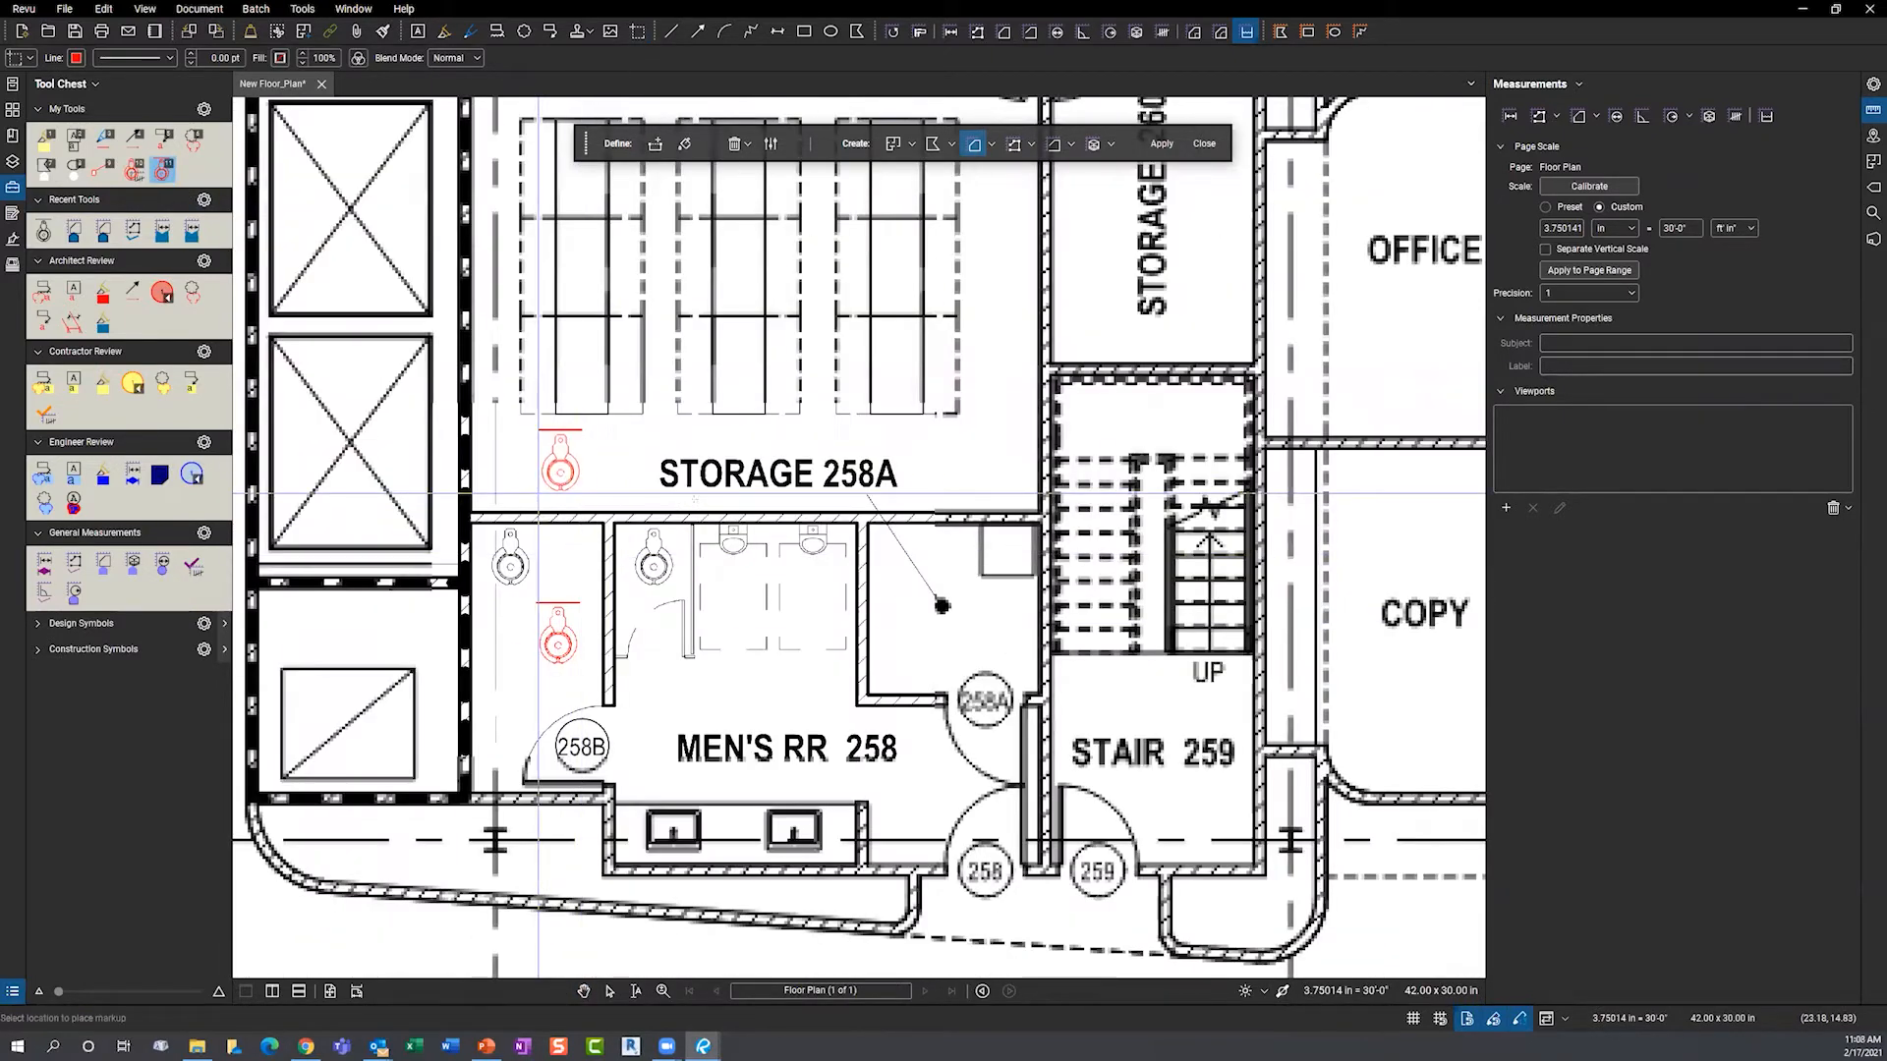
- Place three test red toilet symbols, then select and delete them
{"action": "left_click", "coordinate": [539, 491]}
{"action": "left_click", "coordinate": [605, 491]}
{"action": "left_click", "coordinate": [920, 498]}
{"action": "key", "text": "Escape"}
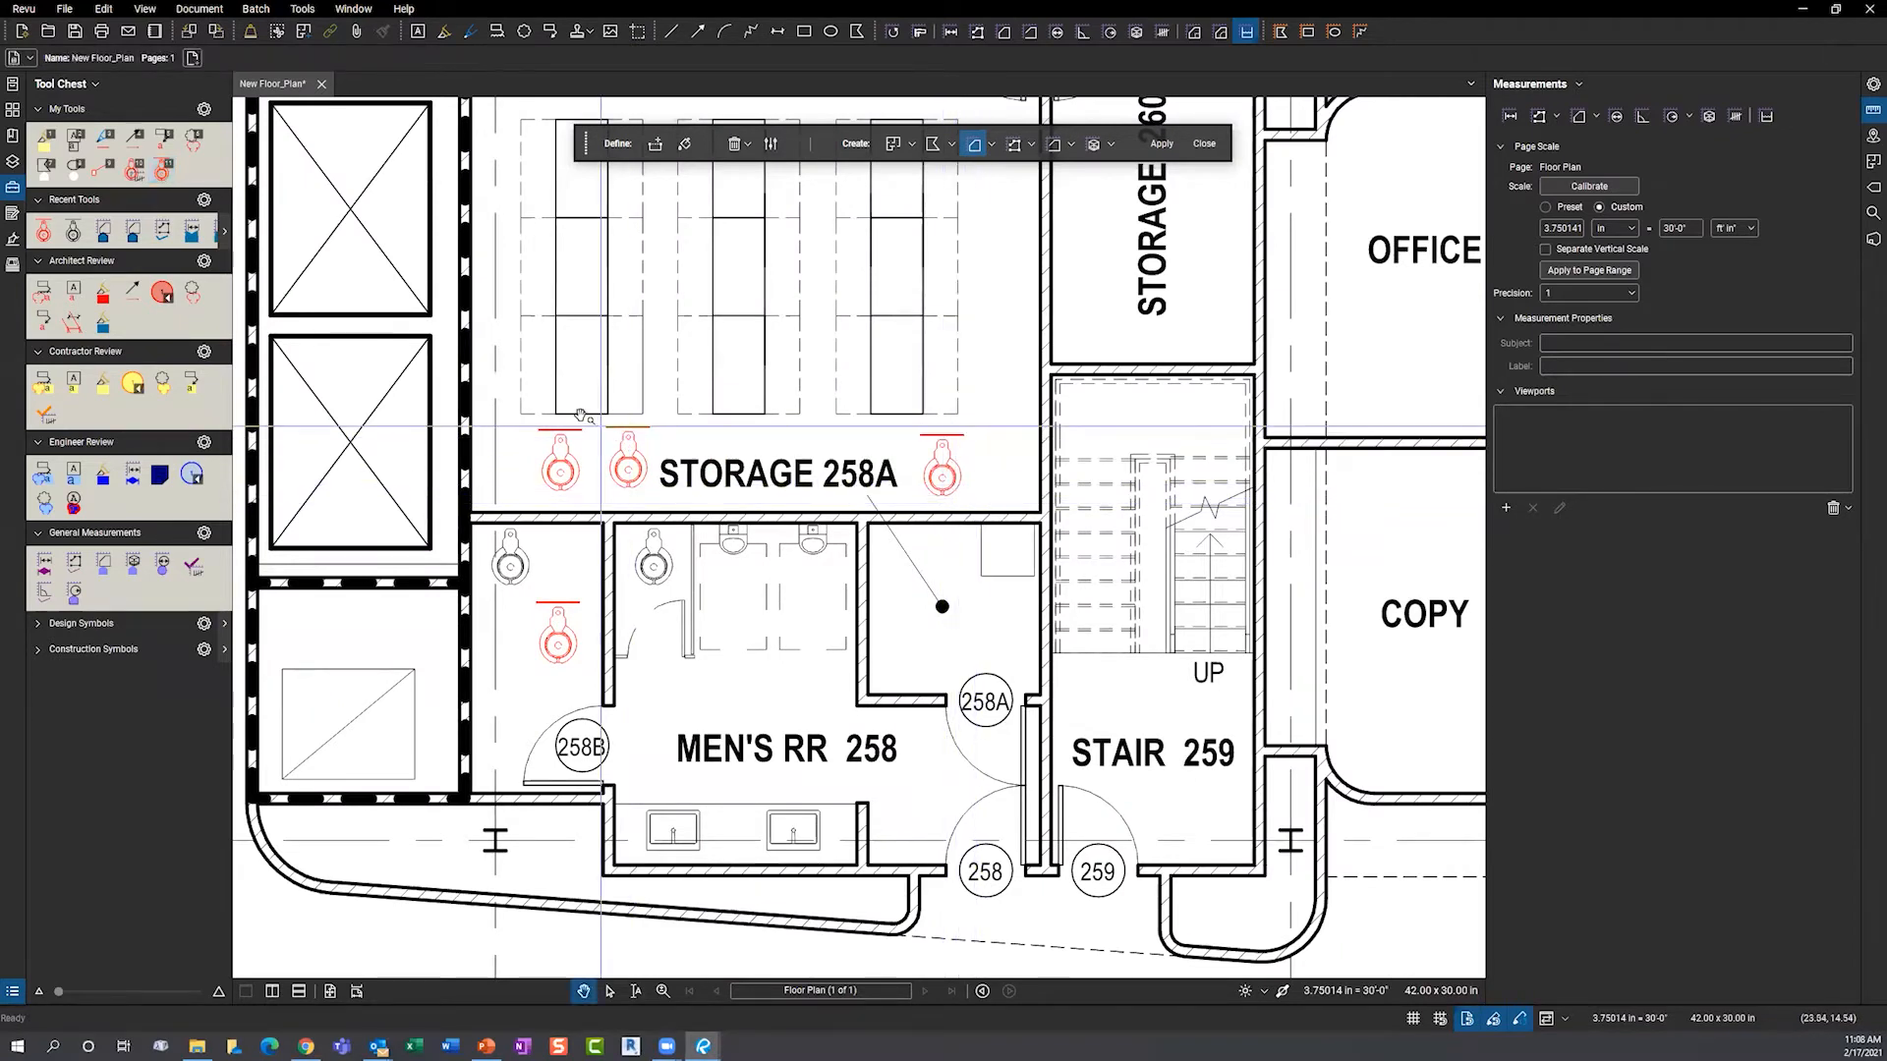
{"action": "left_click_drag", "start_coordinate": [512, 391], "coordinate": [996, 698]}
{"action": "key", "text": "Delete"}
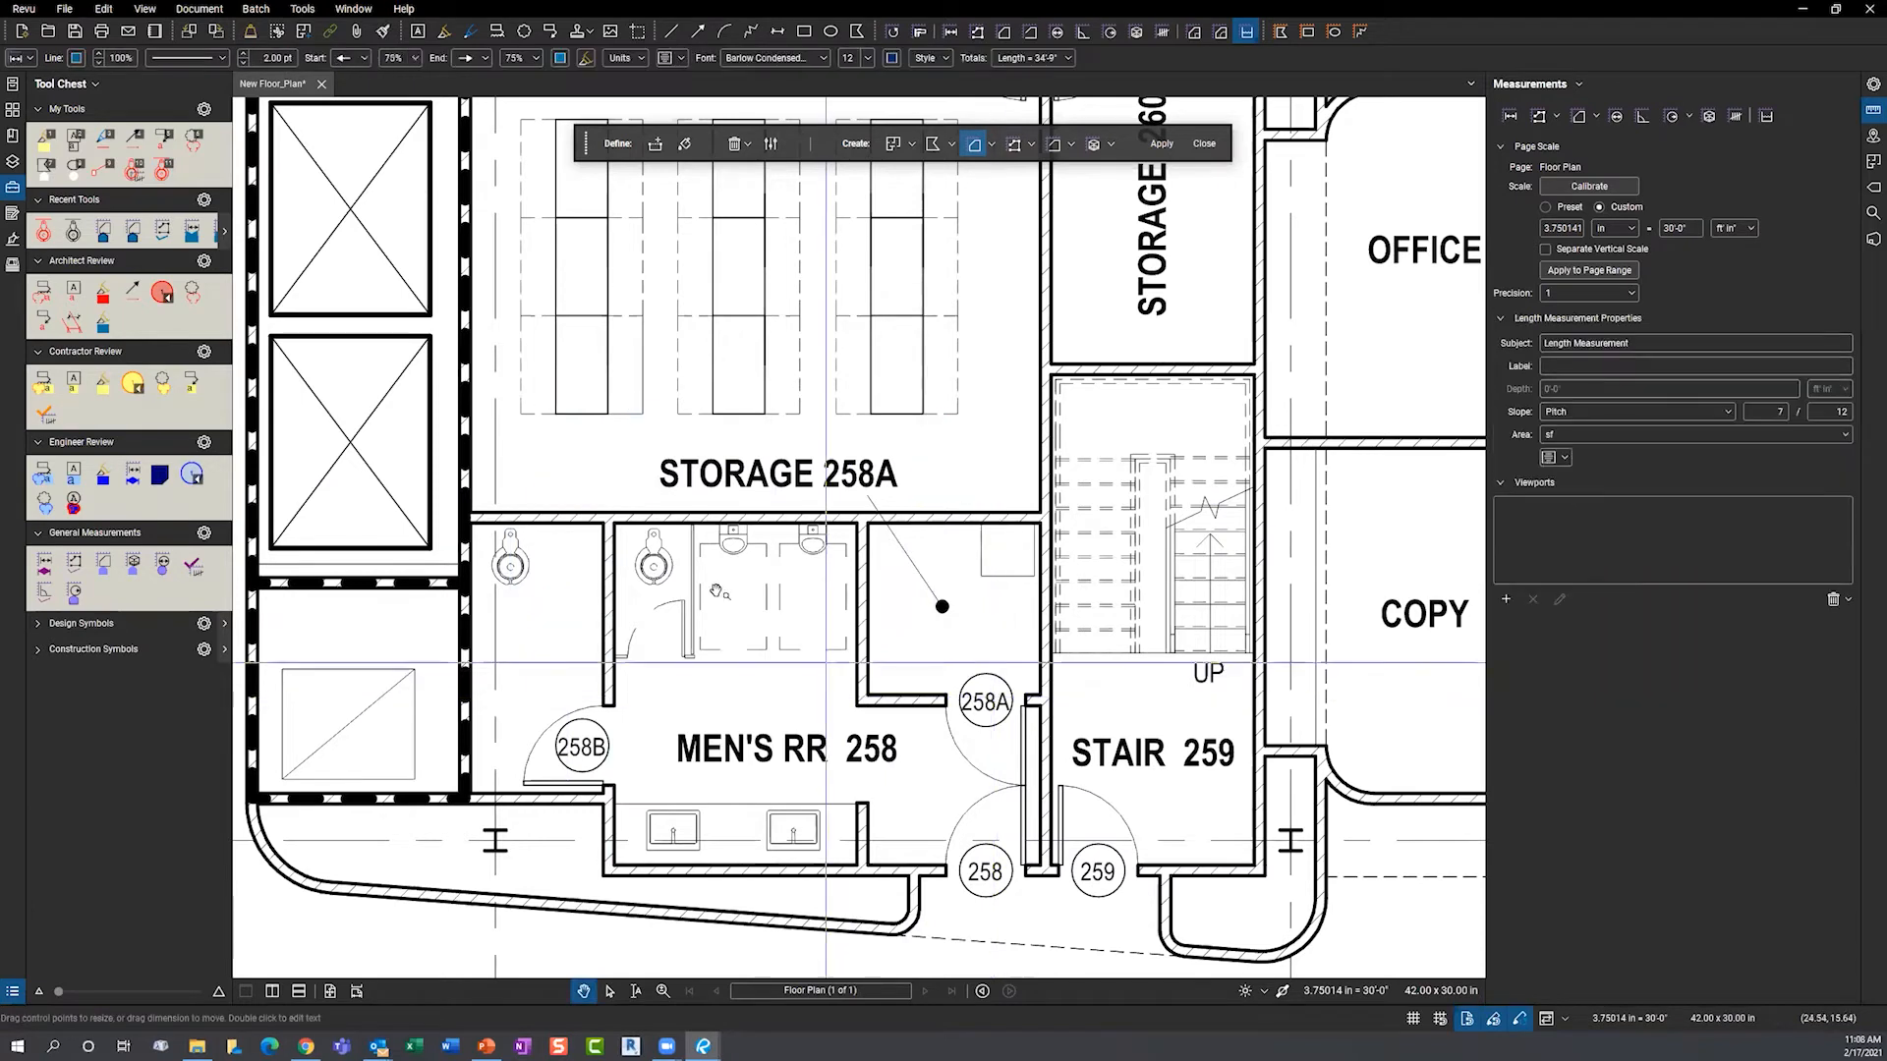
- Create a Toilet count tool from the red toilet tool and remove the original tool
{"action": "right_click", "coordinate": [163, 174]}
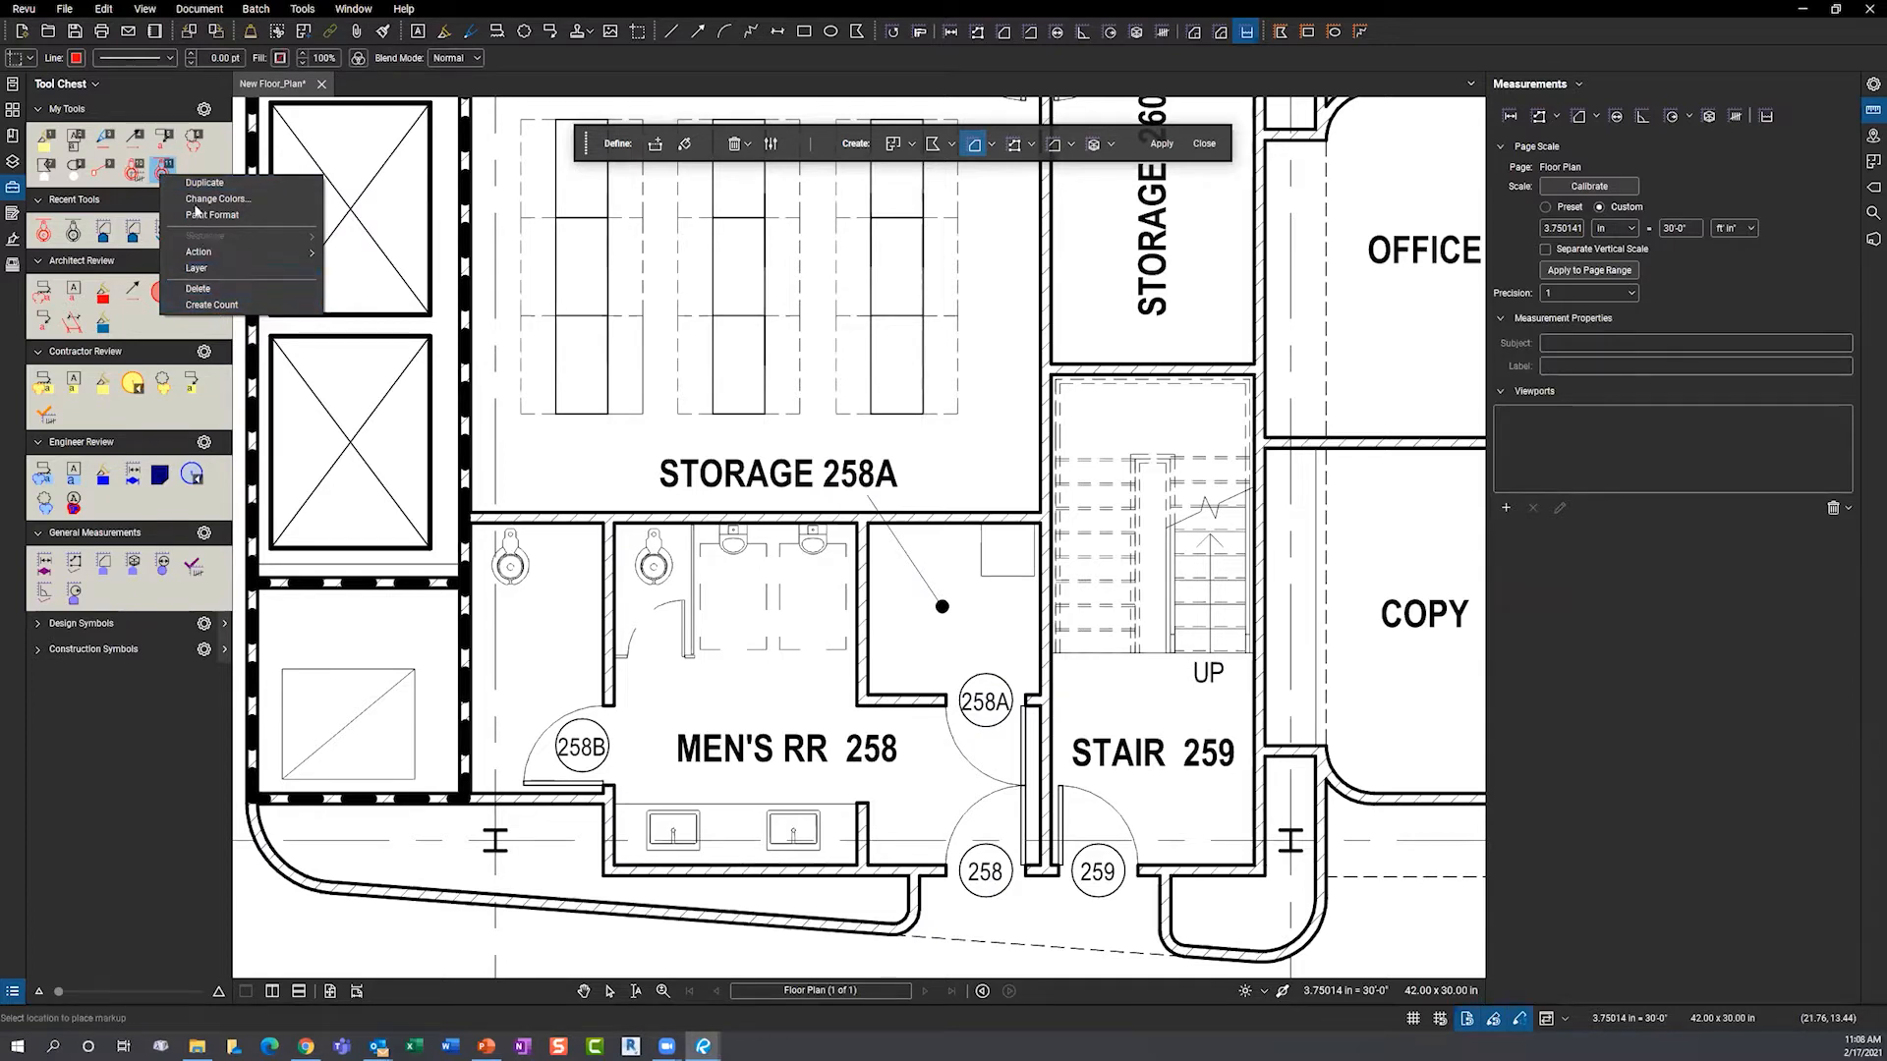
{"action": "left_click", "coordinate": [220, 305]}
{"action": "right_click", "coordinate": [163, 174]}
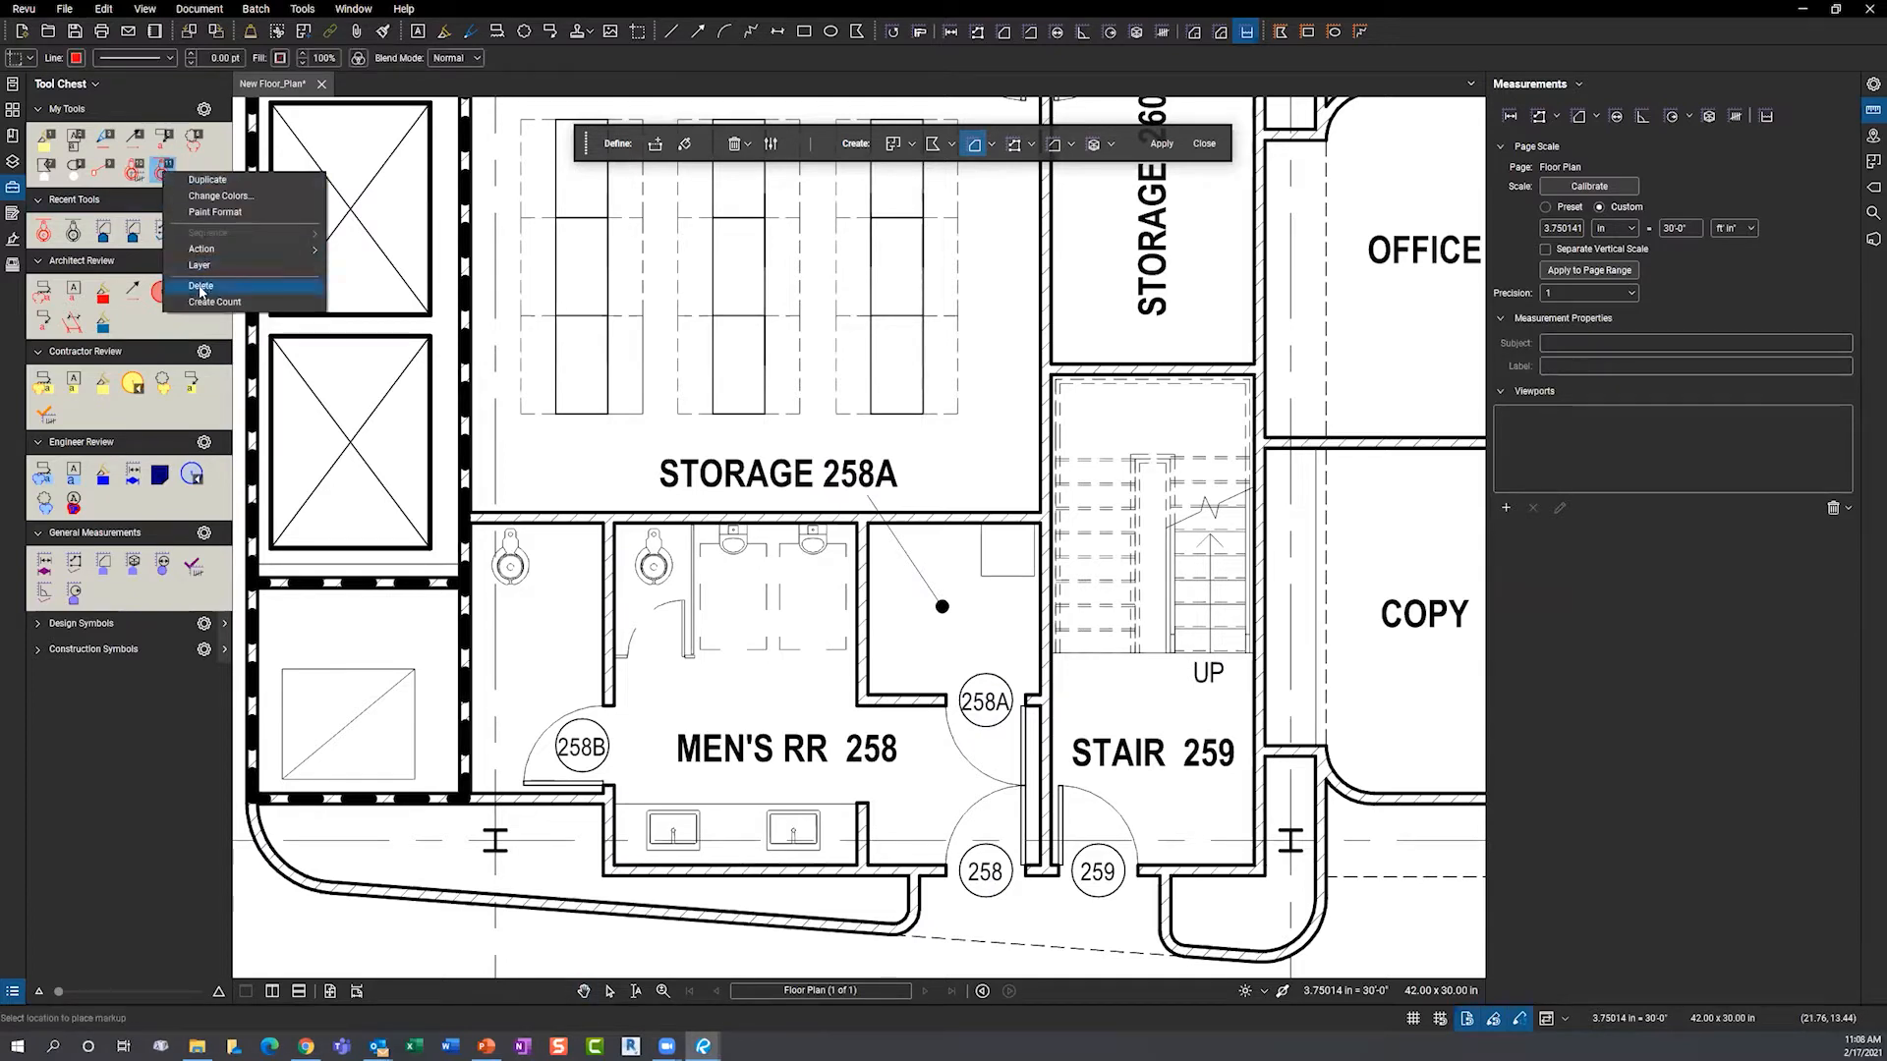
{"action": "left_click", "coordinate": [226, 291]}
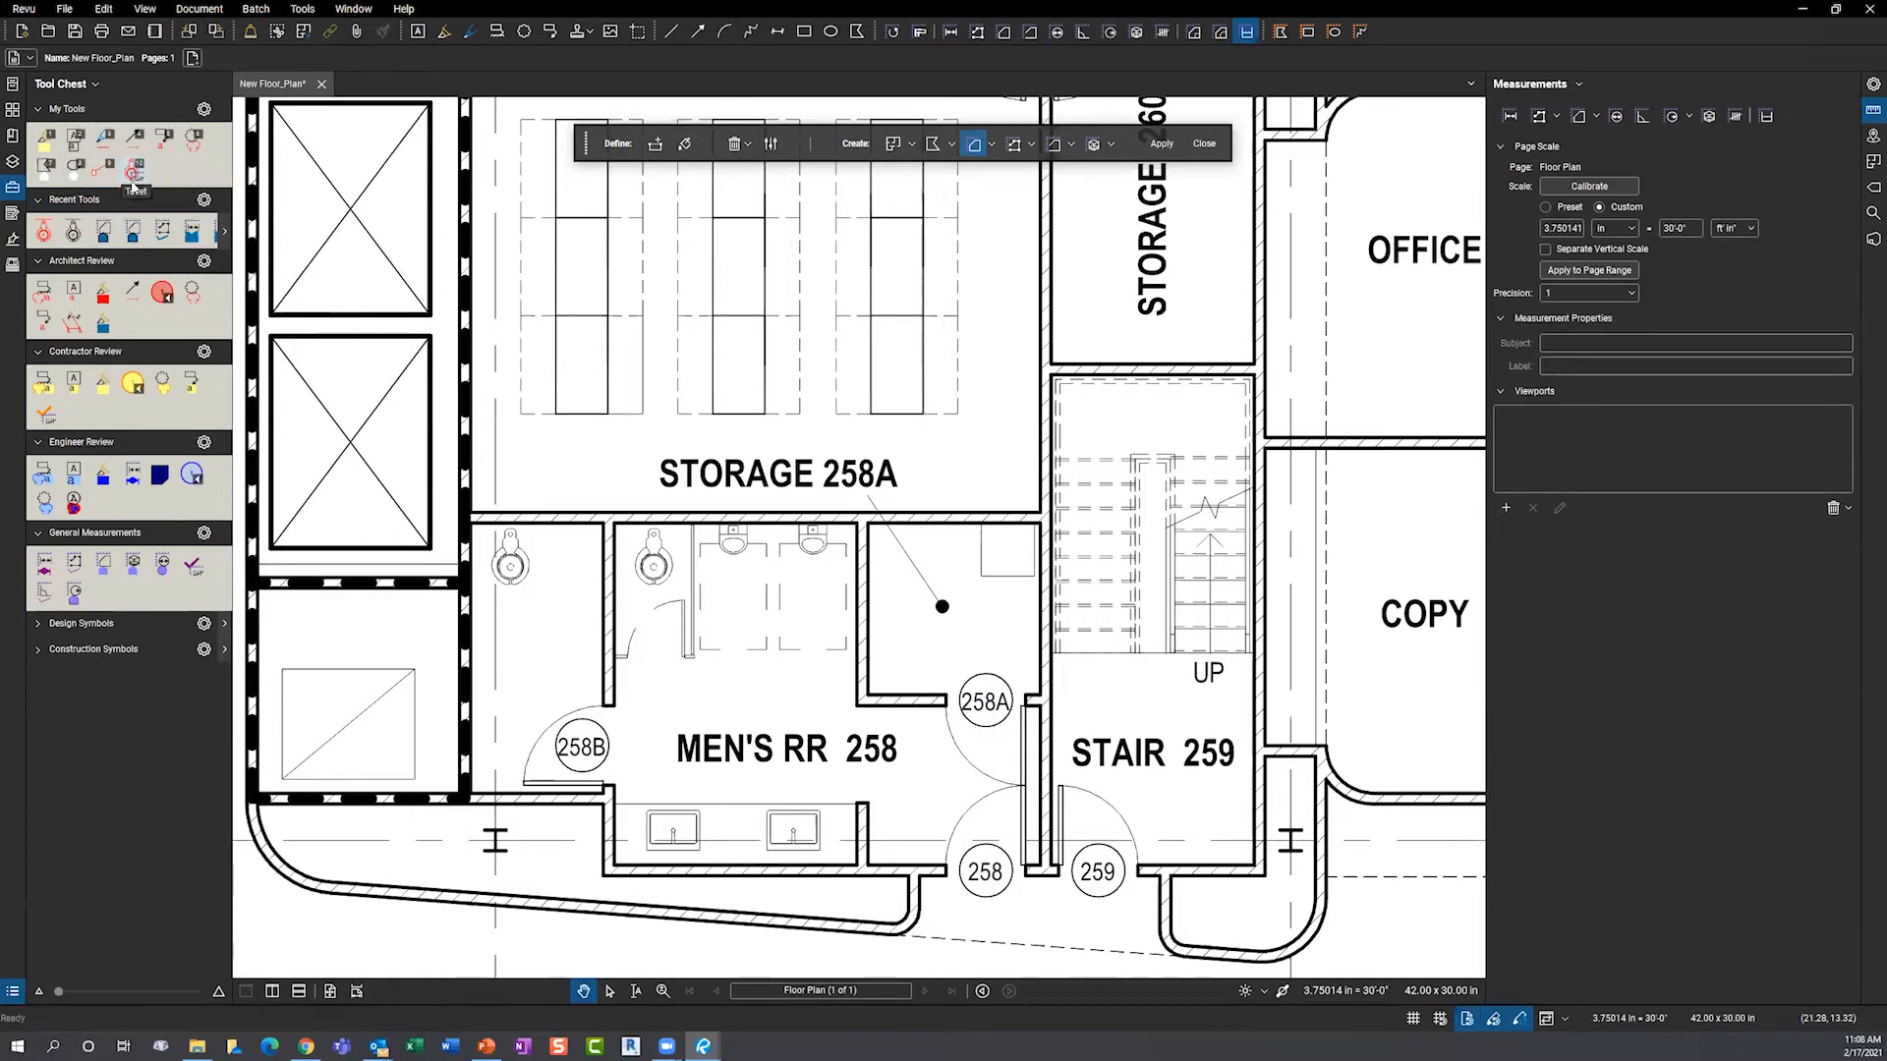
- Count the two toilets in Men's RR 258 with the Toilet count tool
{"action": "left_click", "coordinate": [135, 173]}
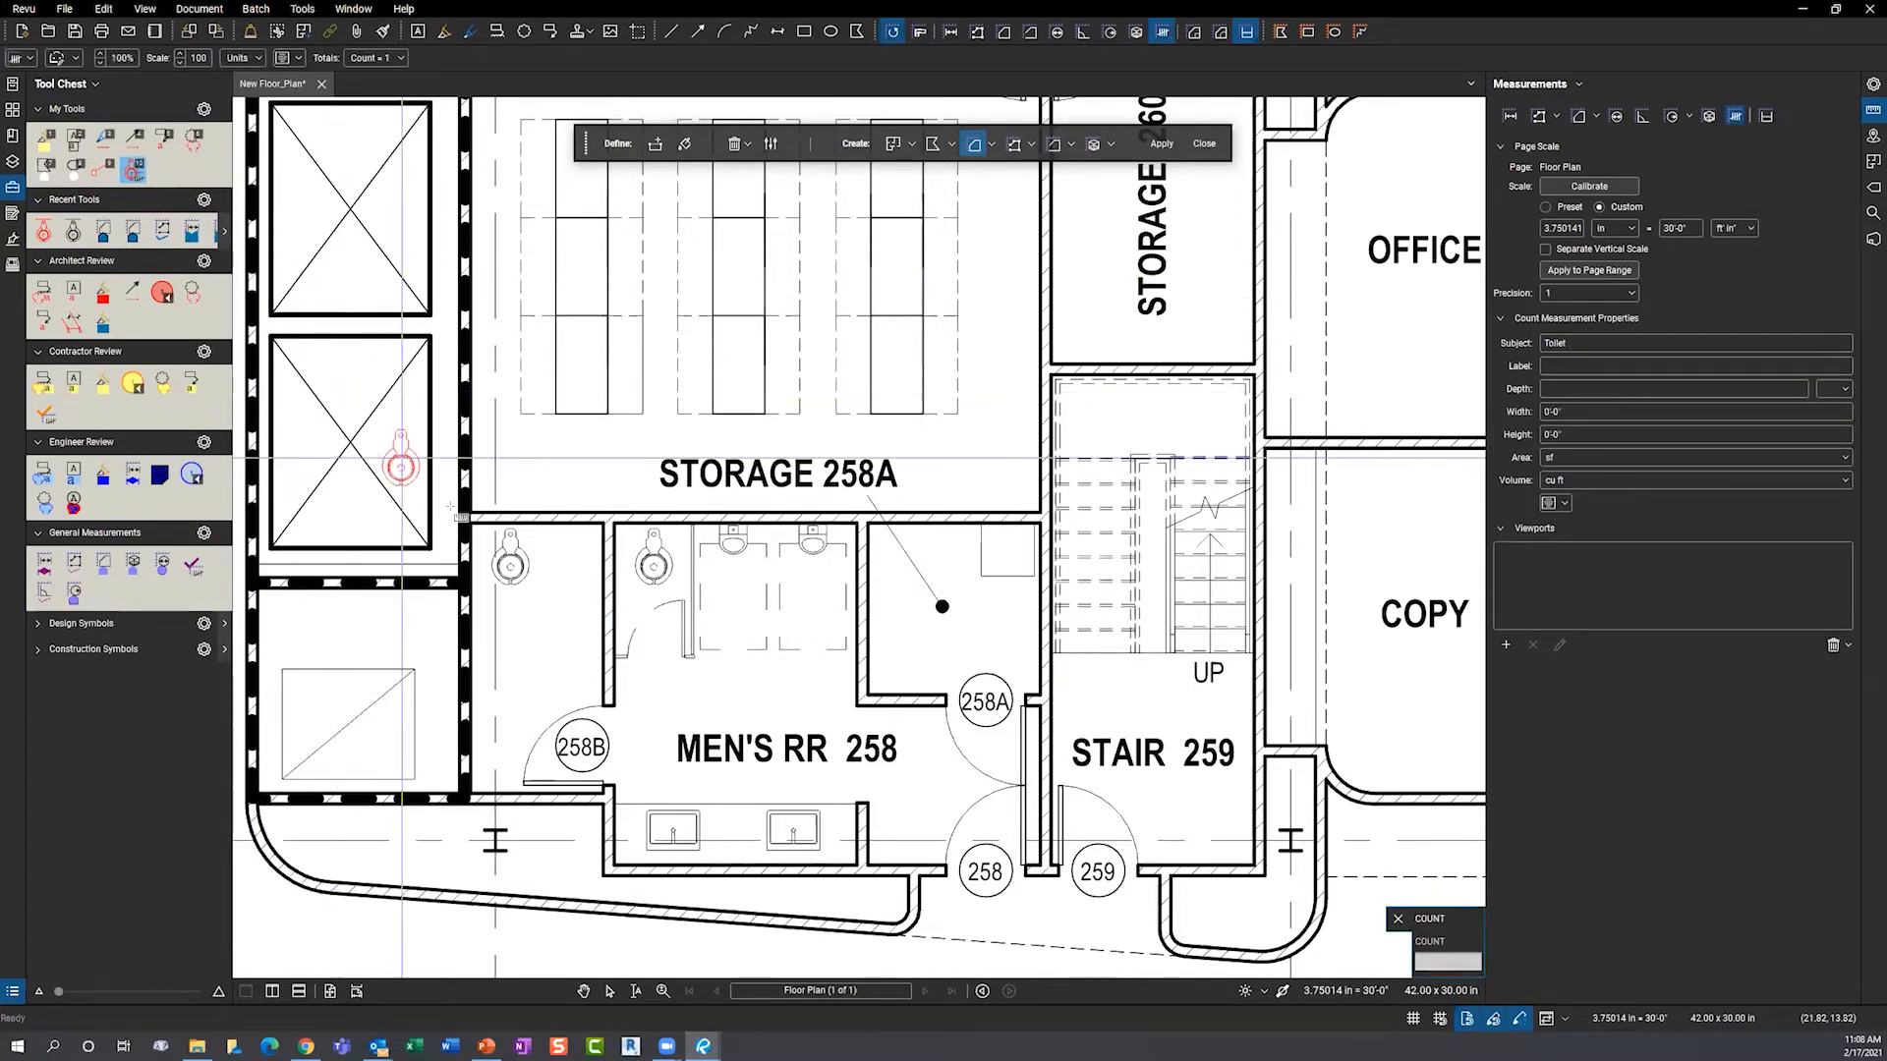
{"action": "left_click", "coordinate": [510, 565]}
{"action": "left_click", "coordinate": [654, 565]}
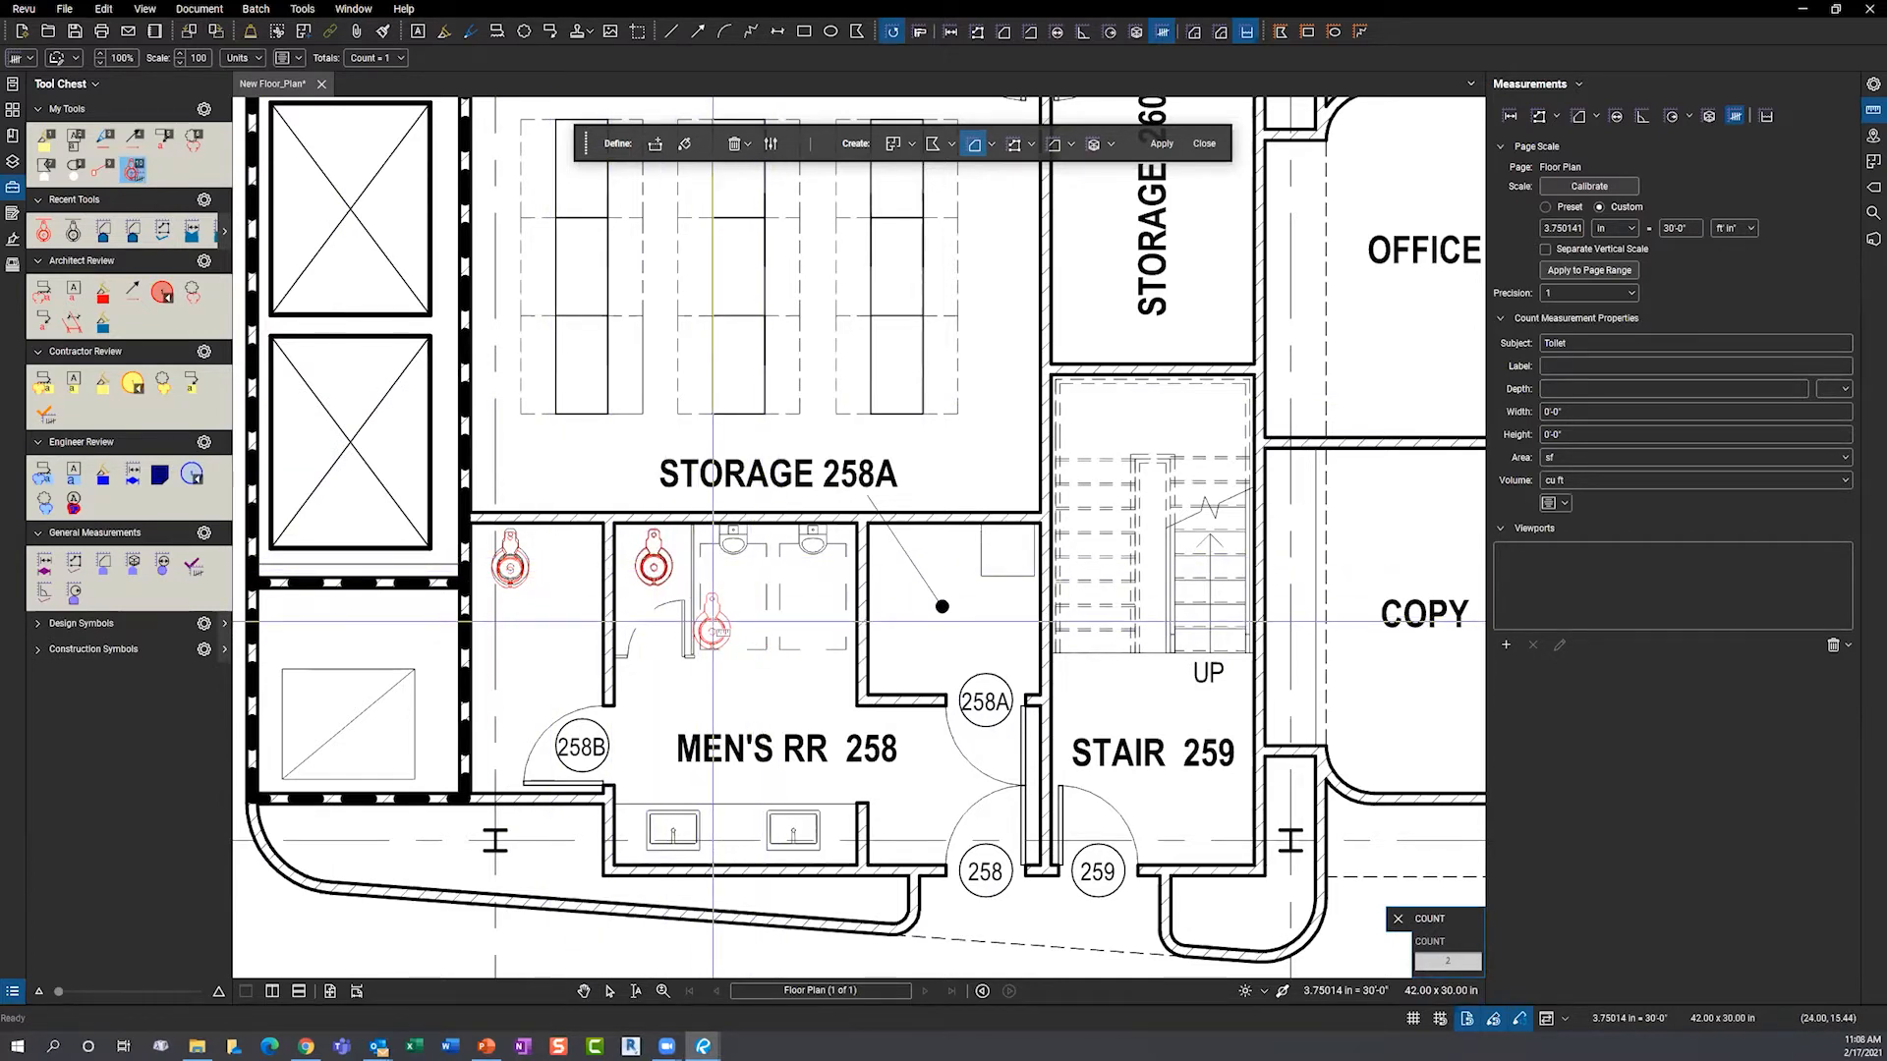
{"action": "key", "text": "Escape"}
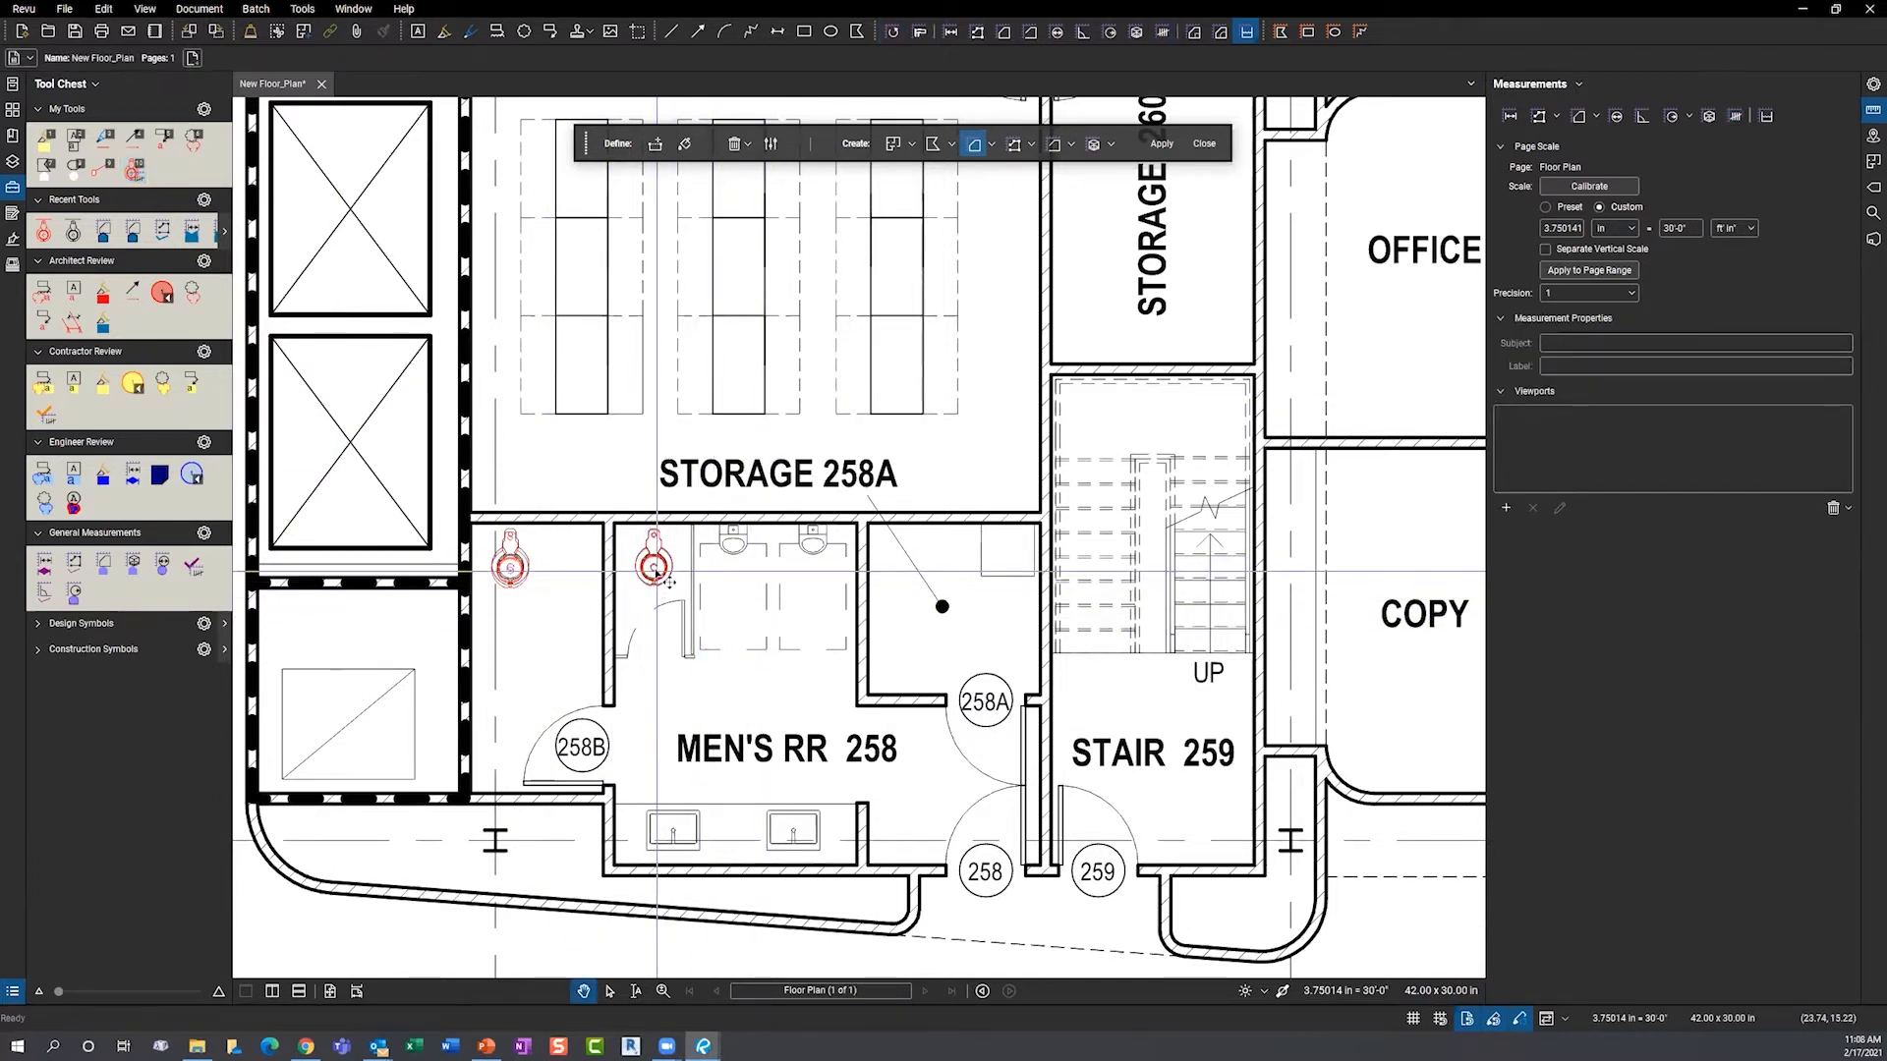
{"action": "left_click", "coordinate": [655, 568]}
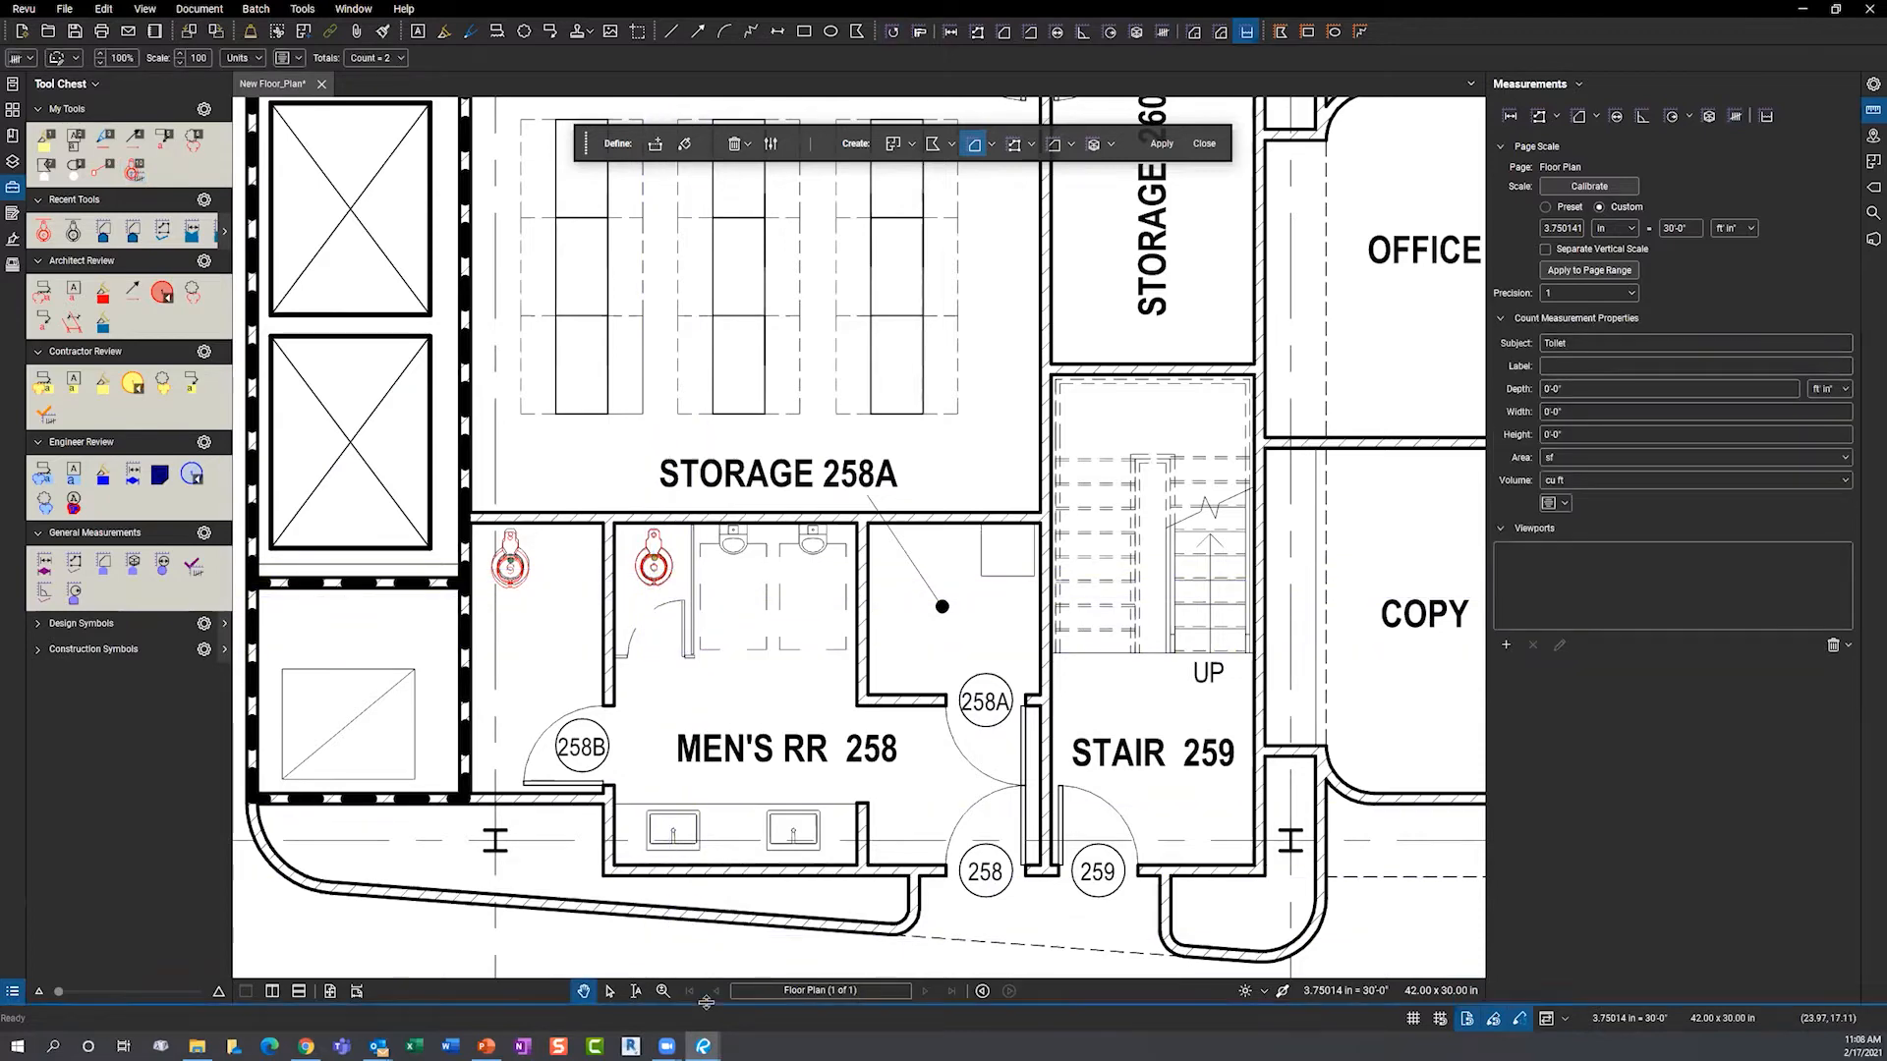
- Review the Toilet count in the Markups List, then delete both count markers
{"action": "key", "text": "alt+l"}
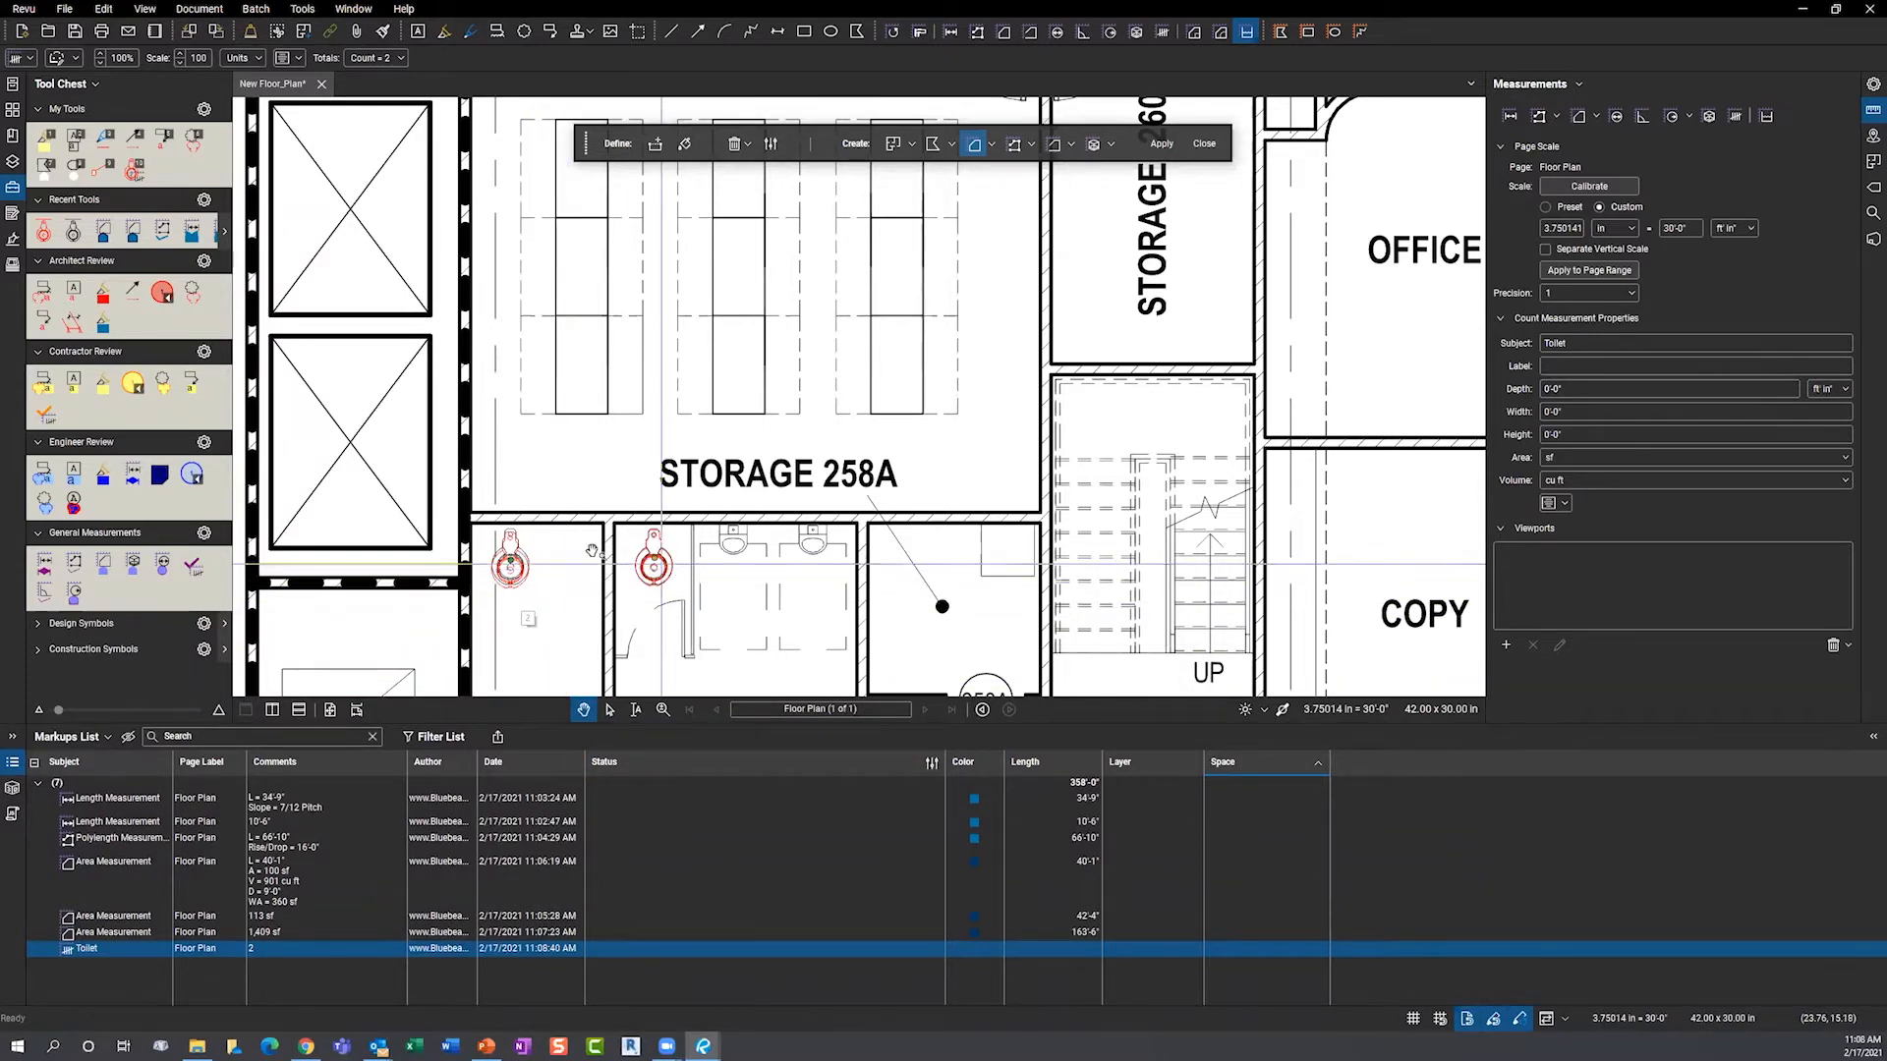
{"action": "left_click", "coordinate": [102, 951]}
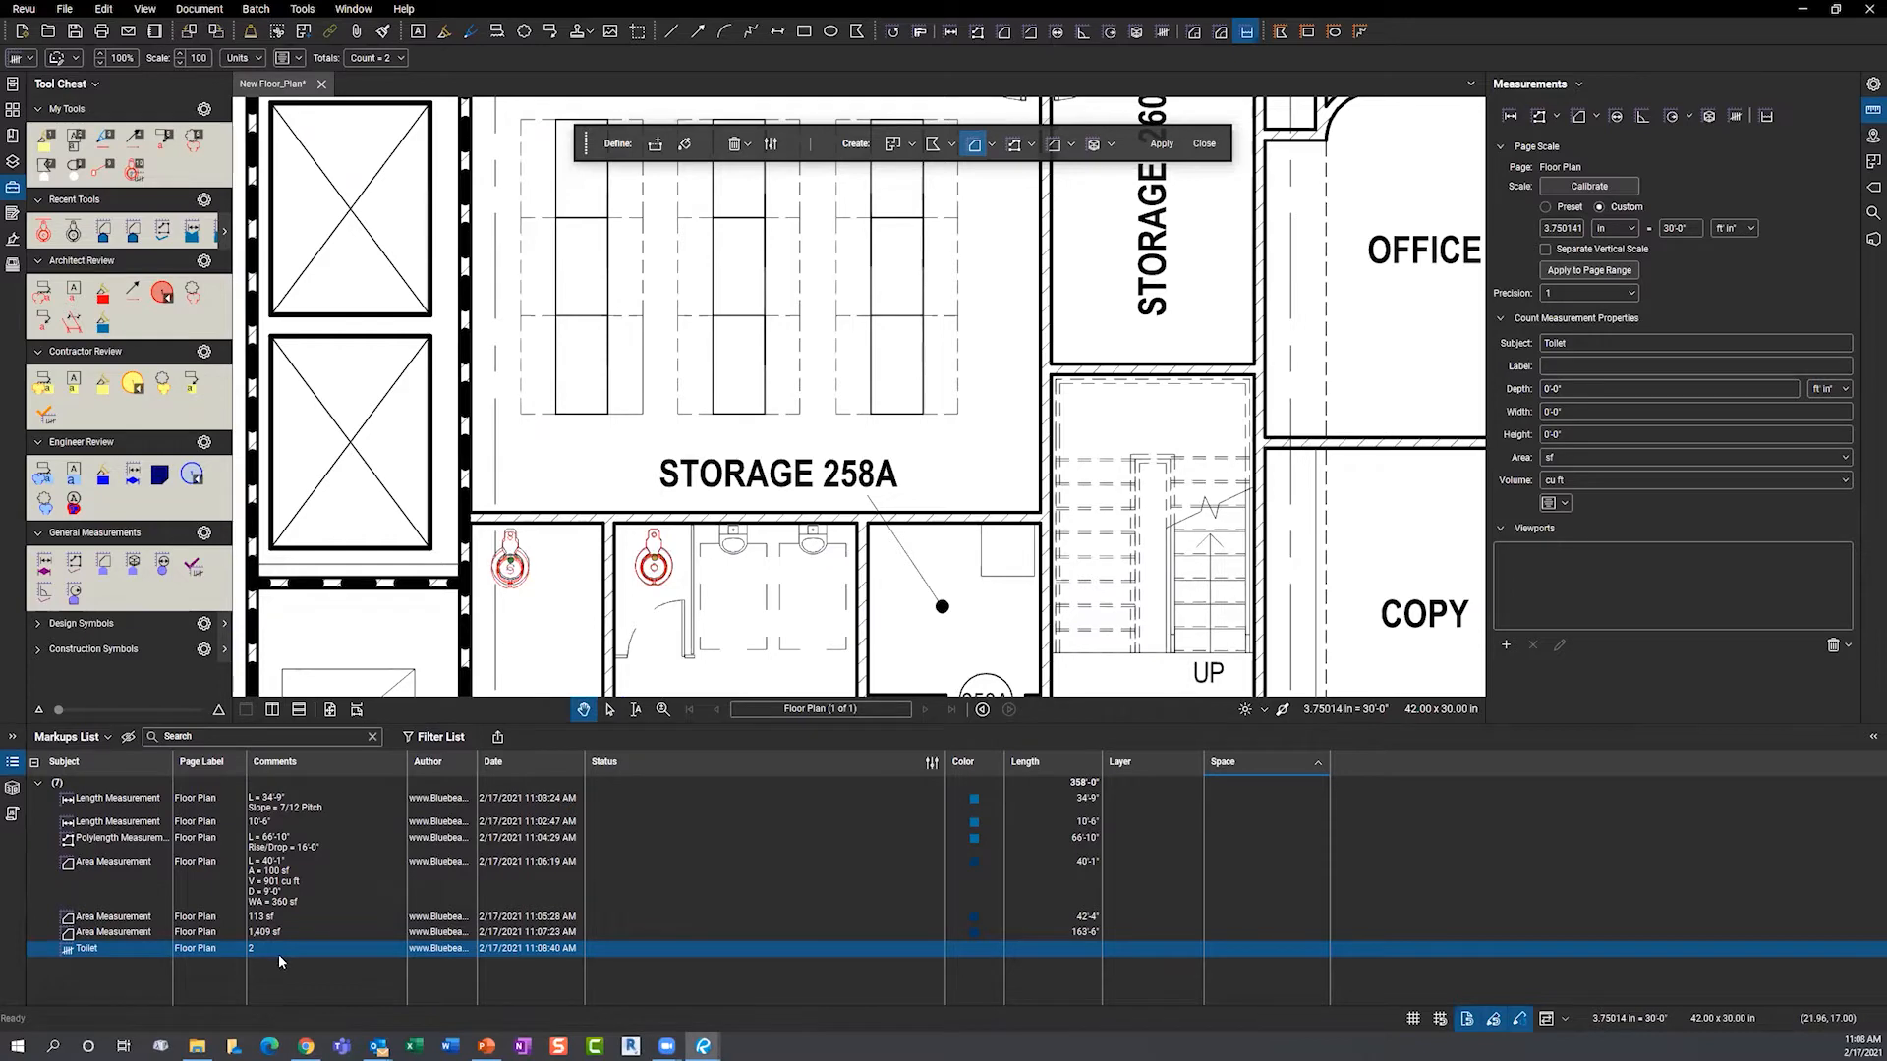
{"action": "double_click", "coordinate": [625, 724]}
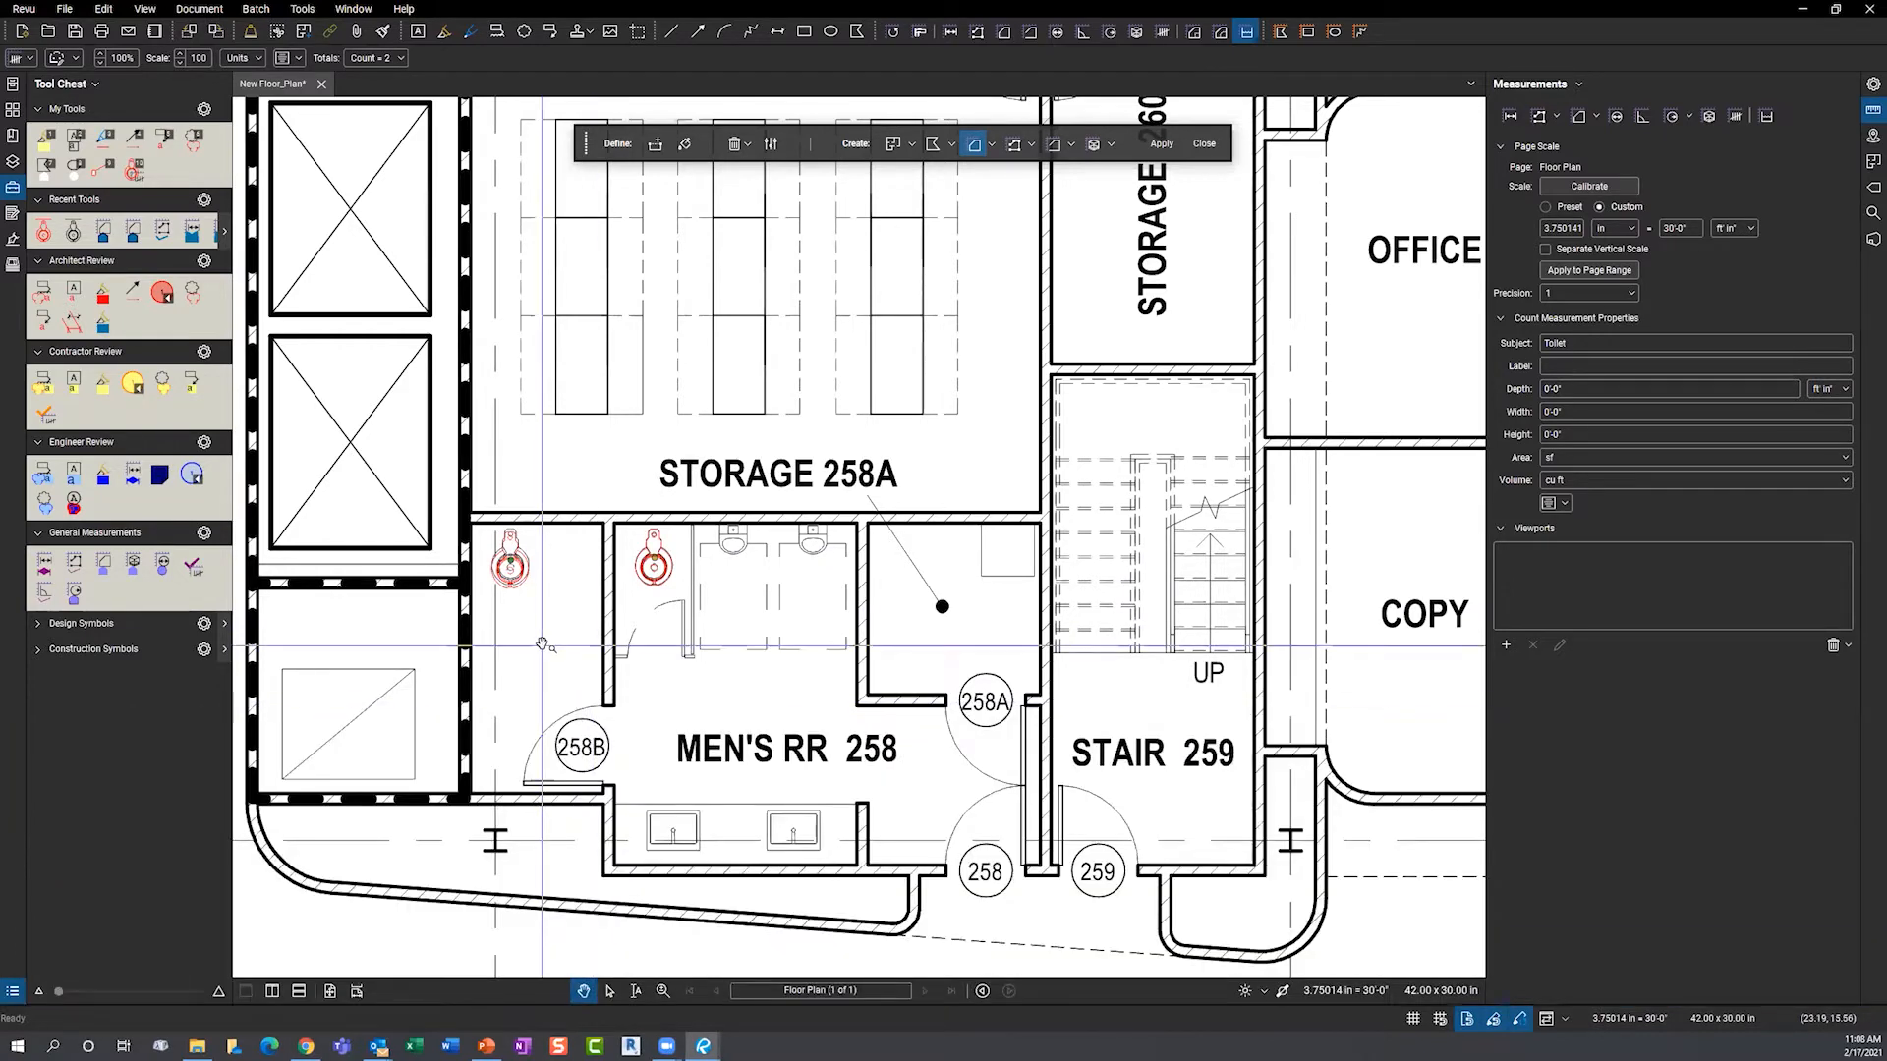
{"action": "key", "text": "g"}
{"action": "left_click_drag", "start_coordinate": [407, 448], "coordinate": [702, 662]}
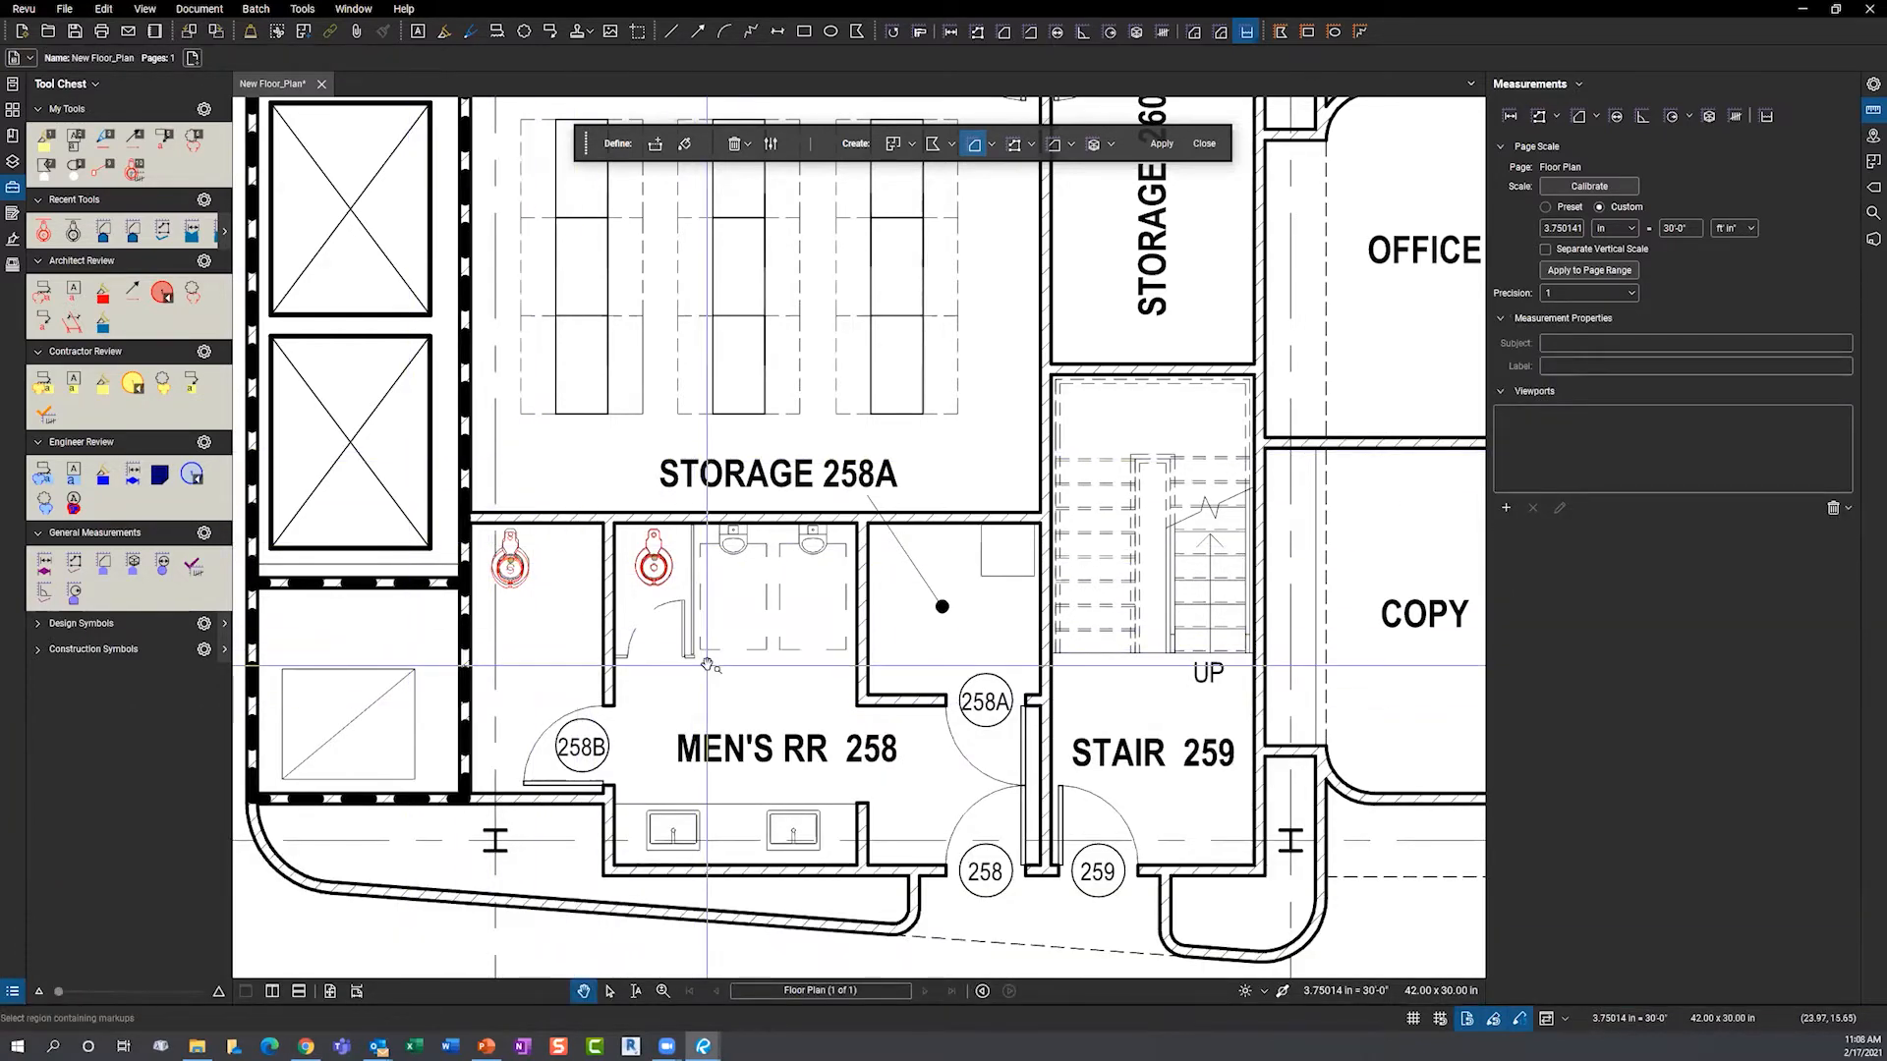
{"action": "key", "text": "Delete"}
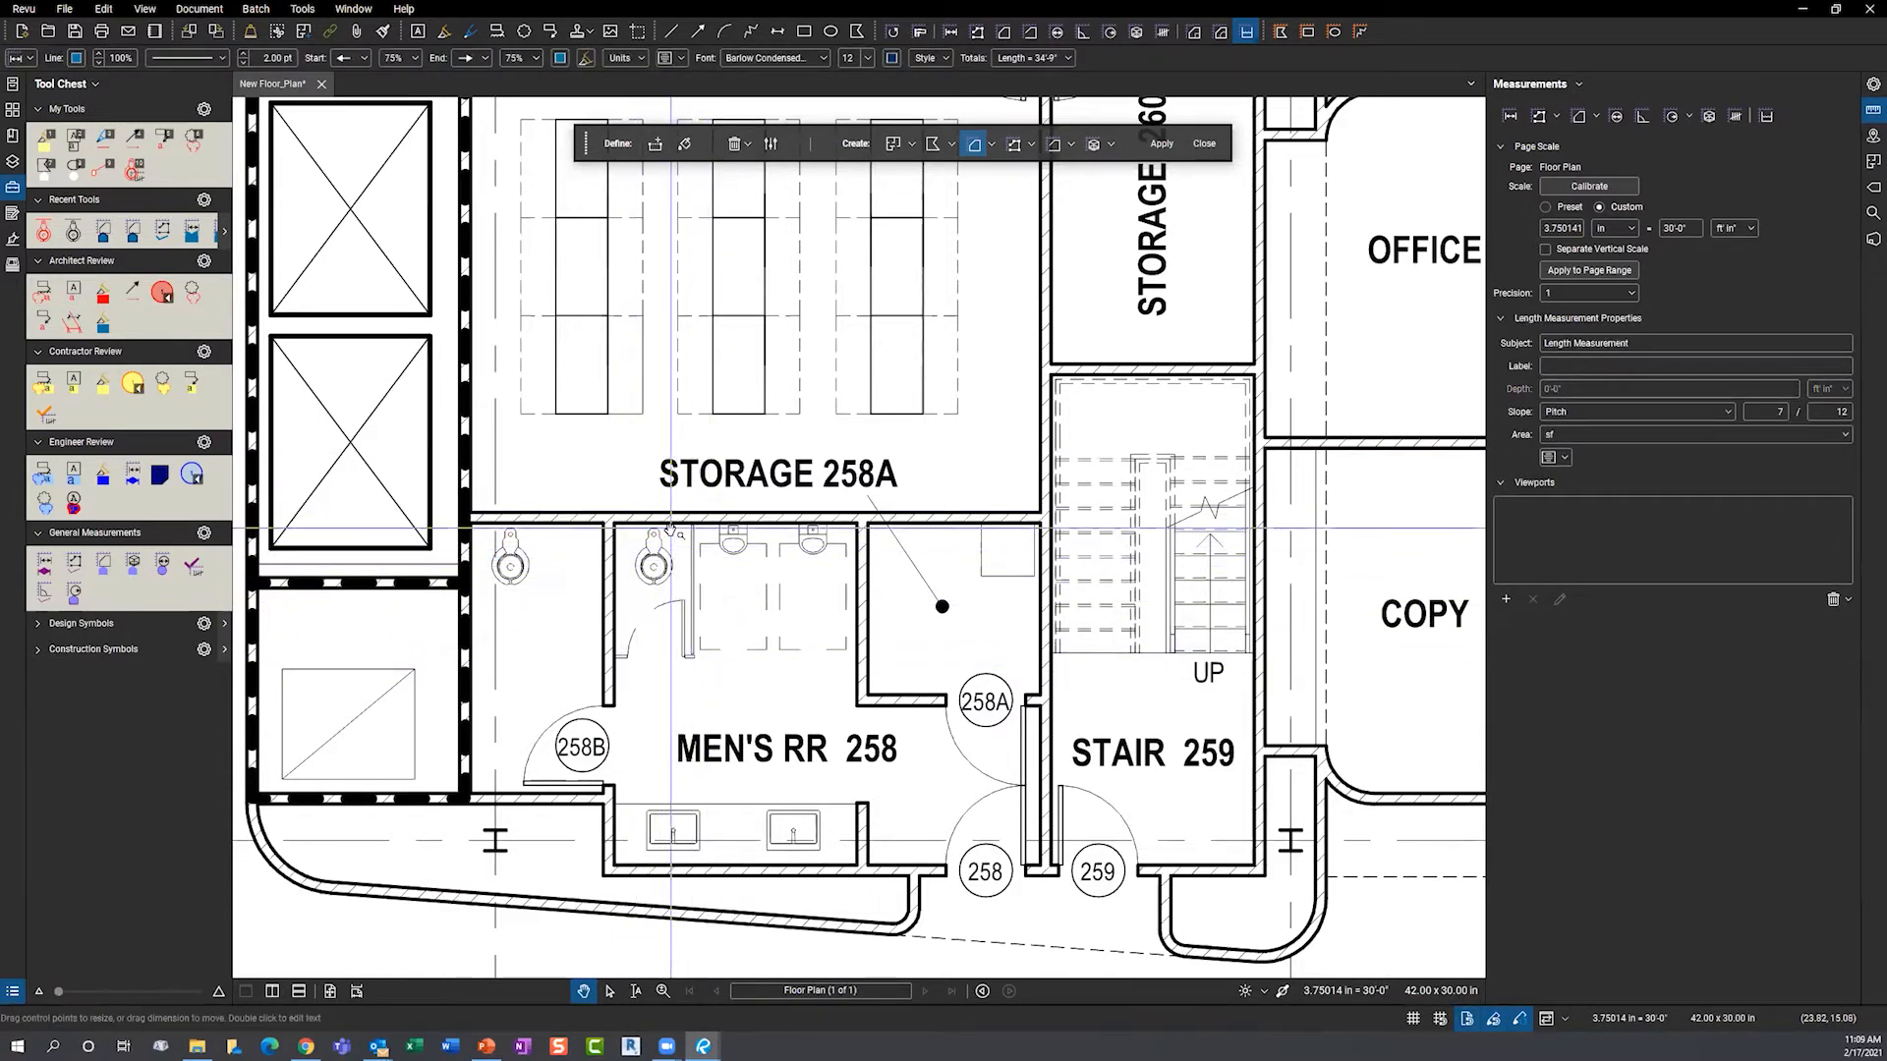
{"action": "key", "text": "ctrl"}
- Open visual search in the Search panel, close the measurement toolbar, and cancel region picking
{"action": "left_click", "coordinate": [1868, 215]}
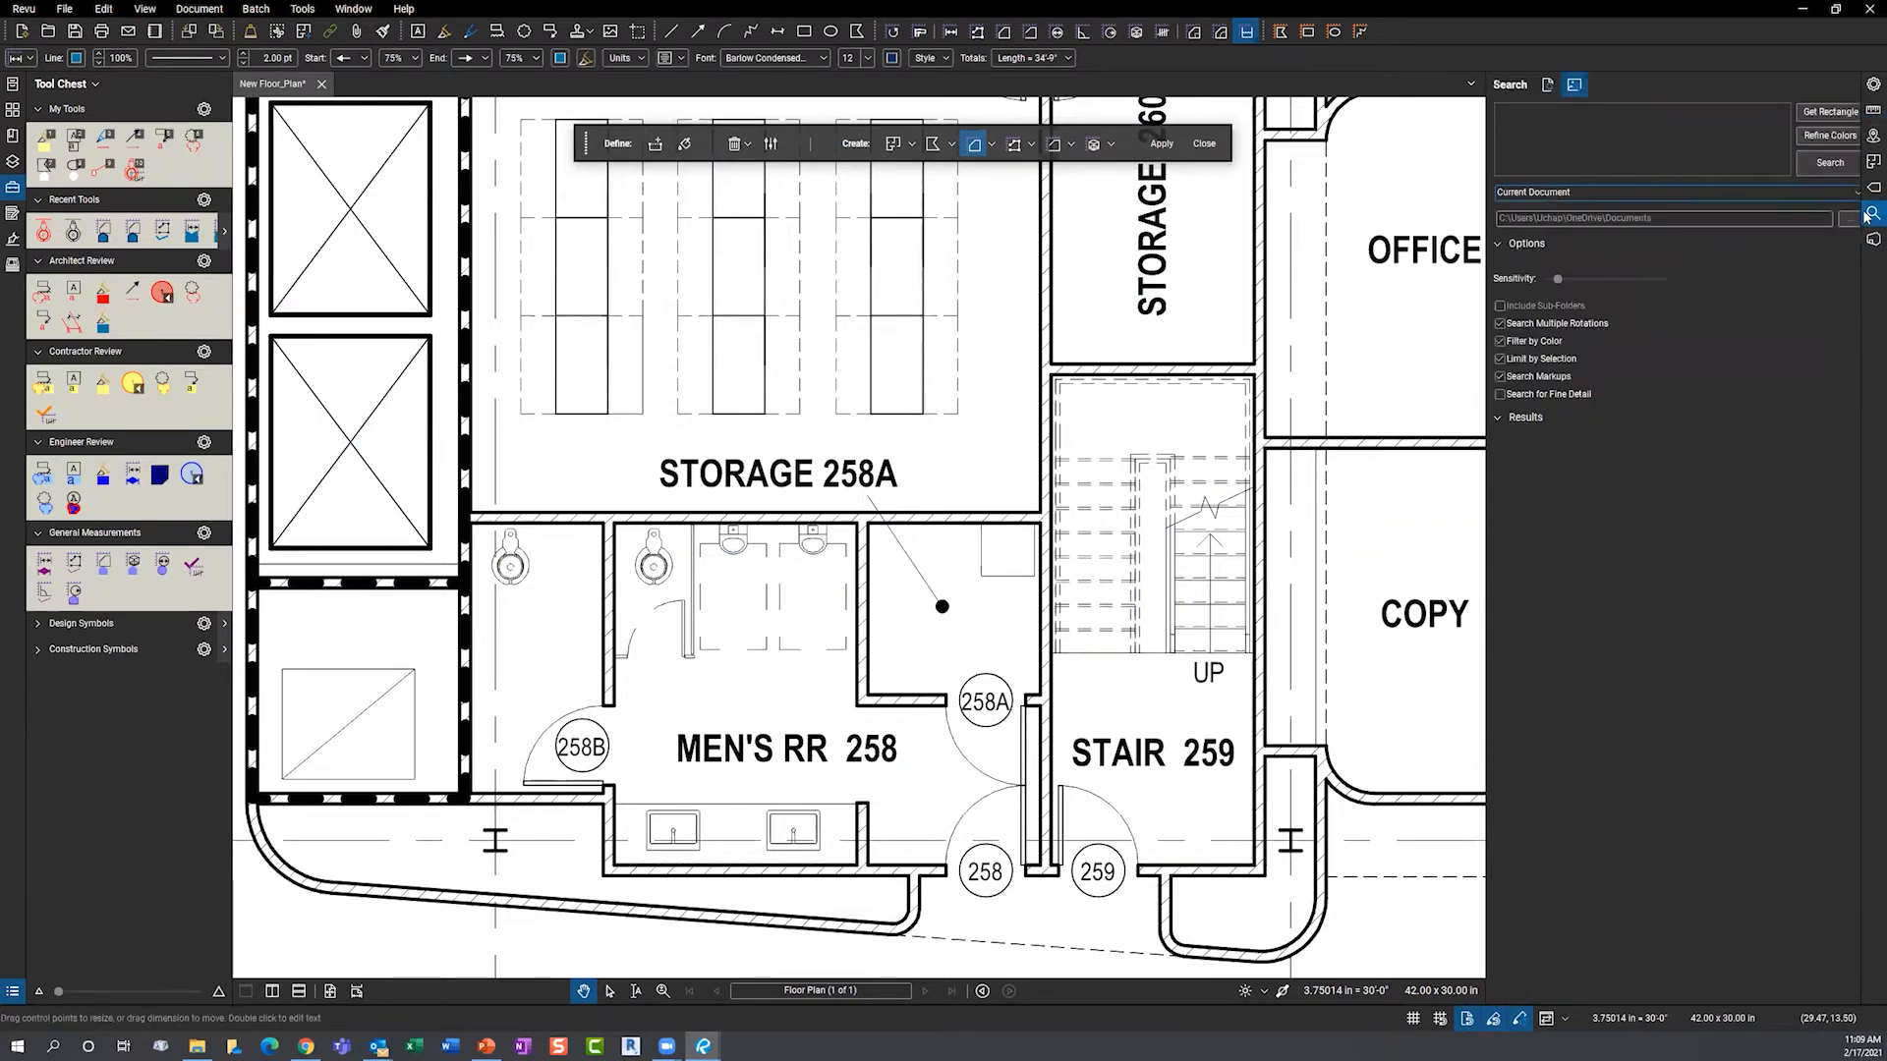
{"action": "key", "text": "ctrl"}
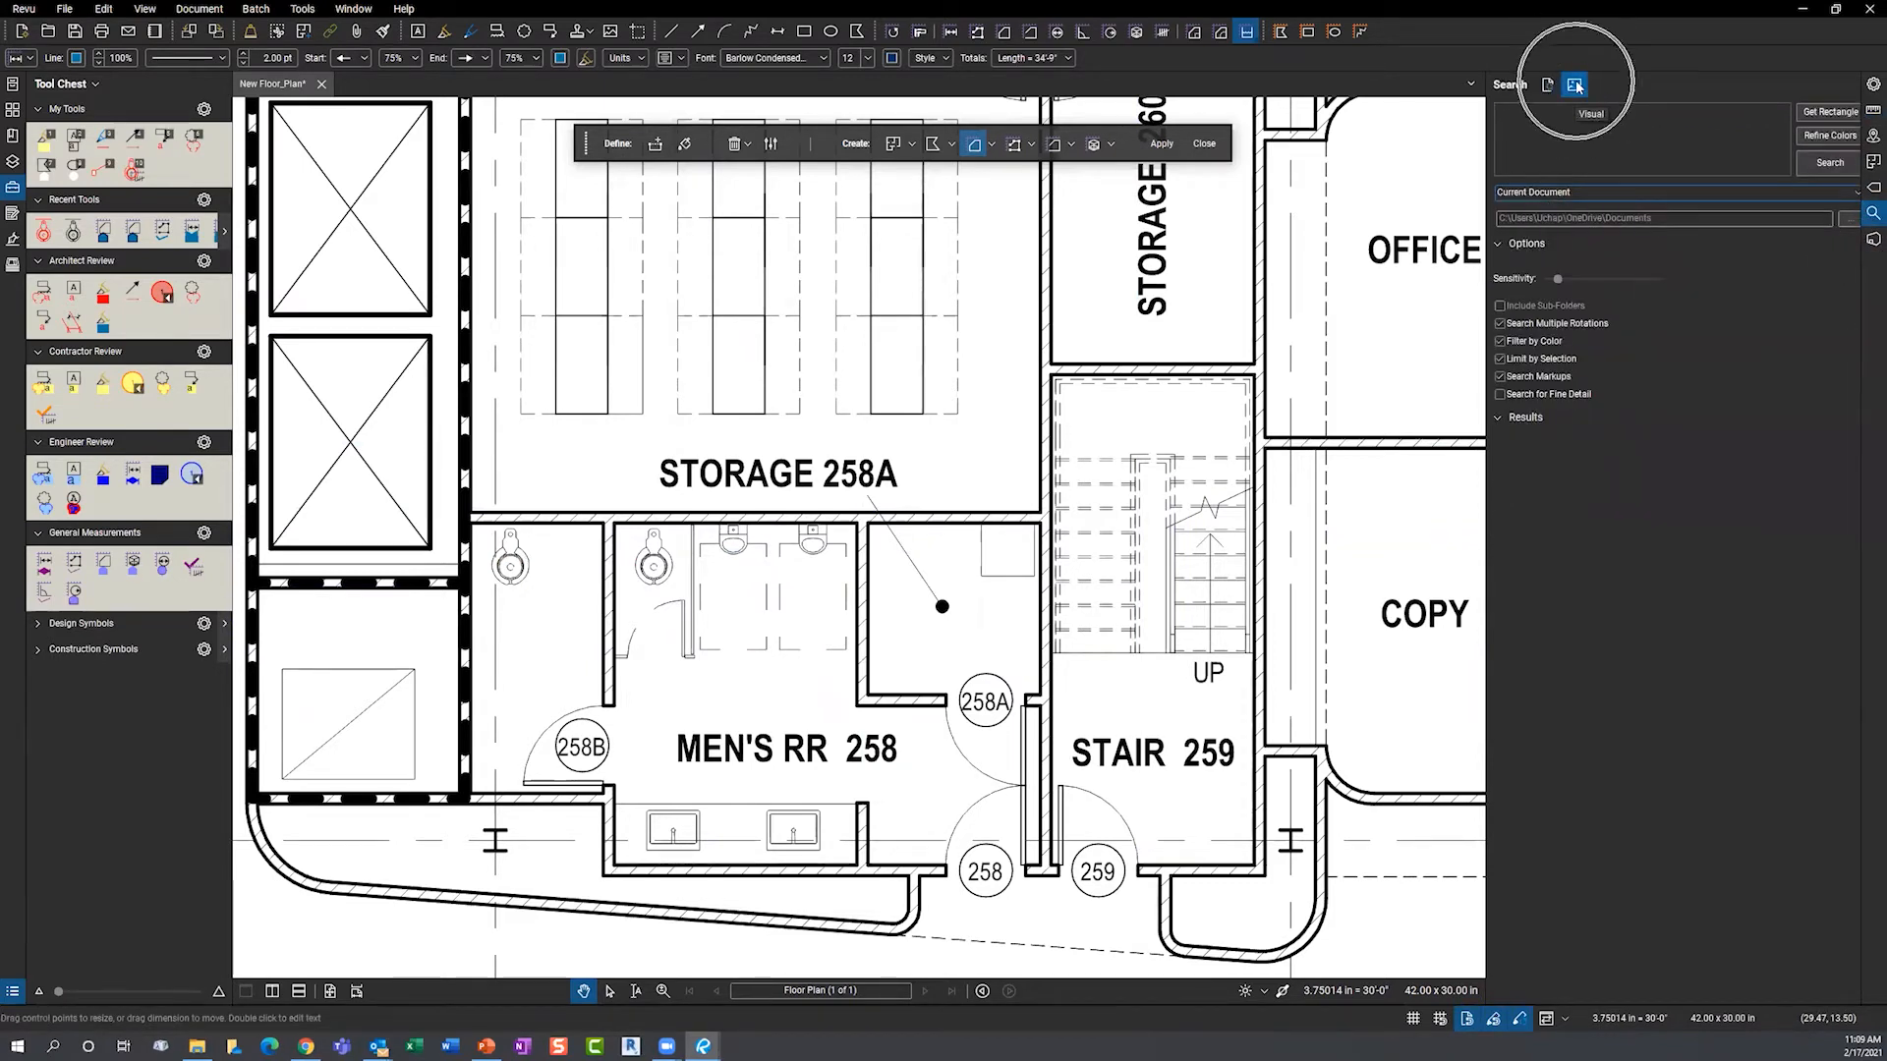
{"action": "key", "text": "ctrl"}
{"action": "left_click", "coordinate": [1817, 114]}
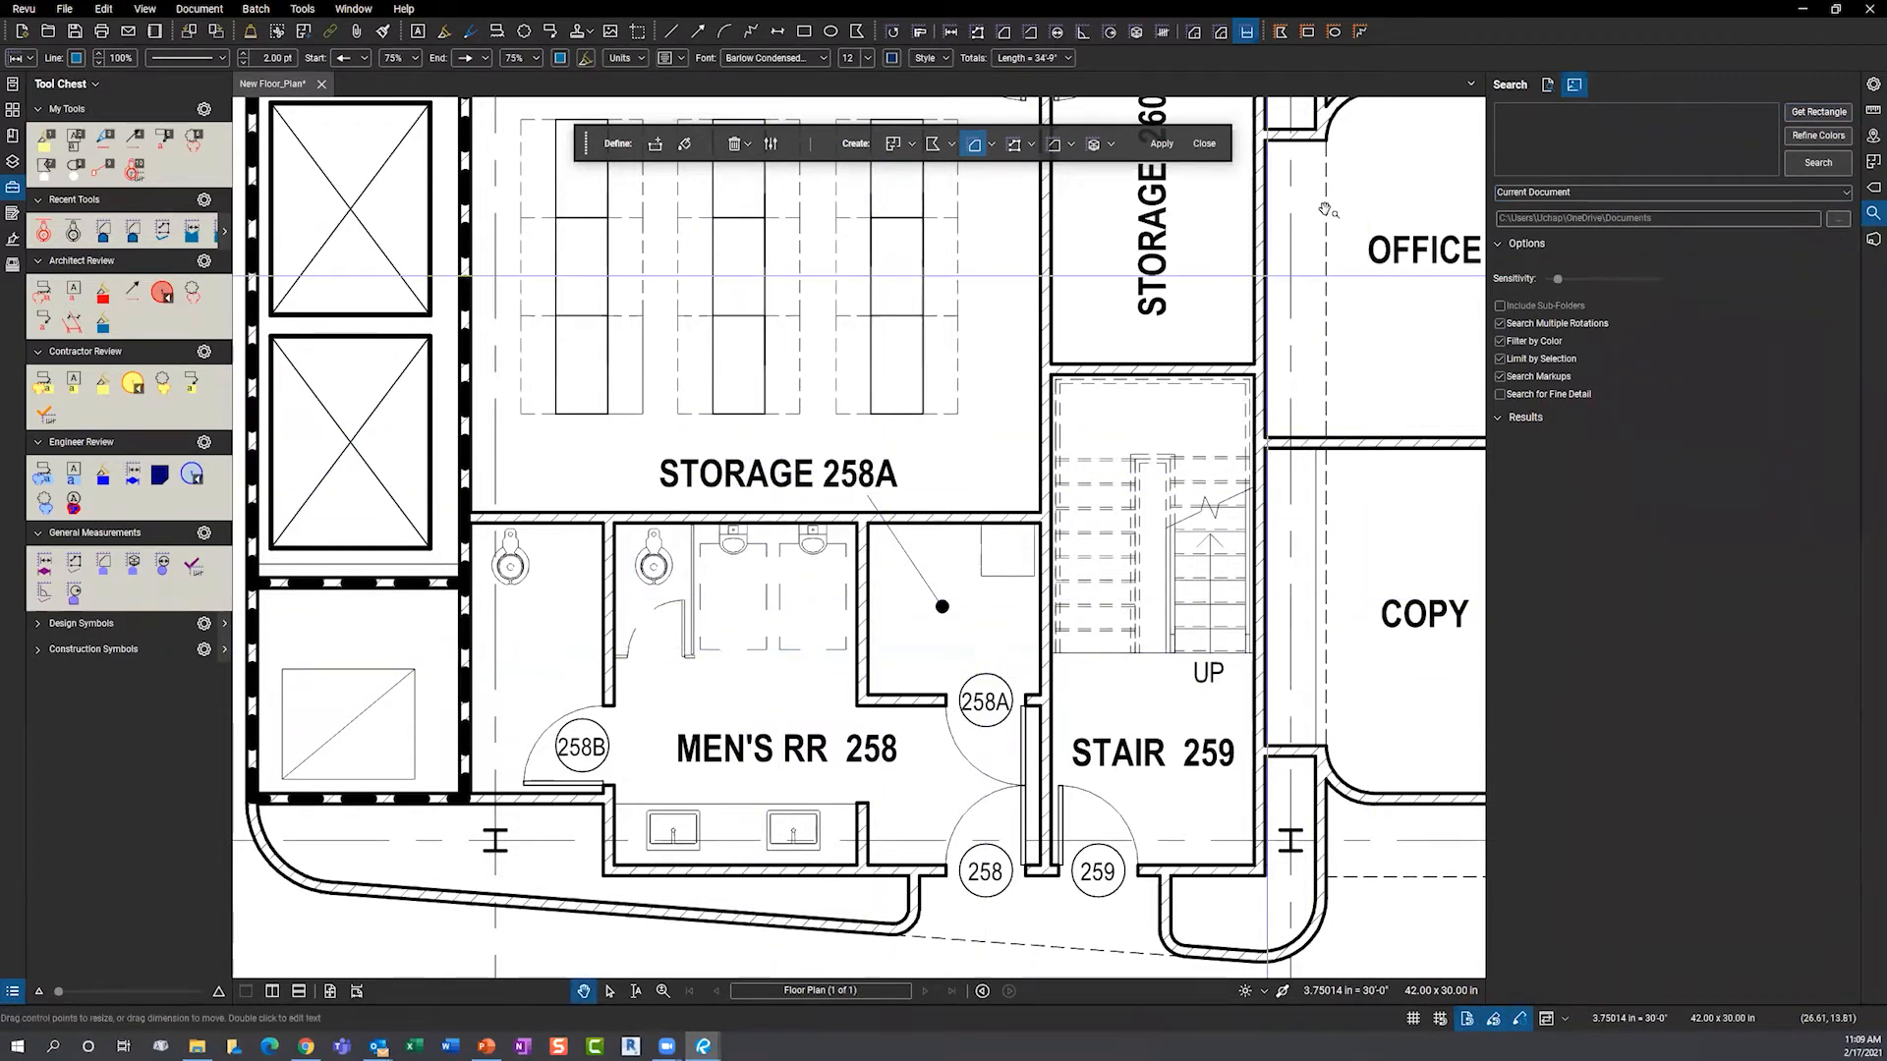
{"action": "left_click", "coordinate": [1204, 144]}
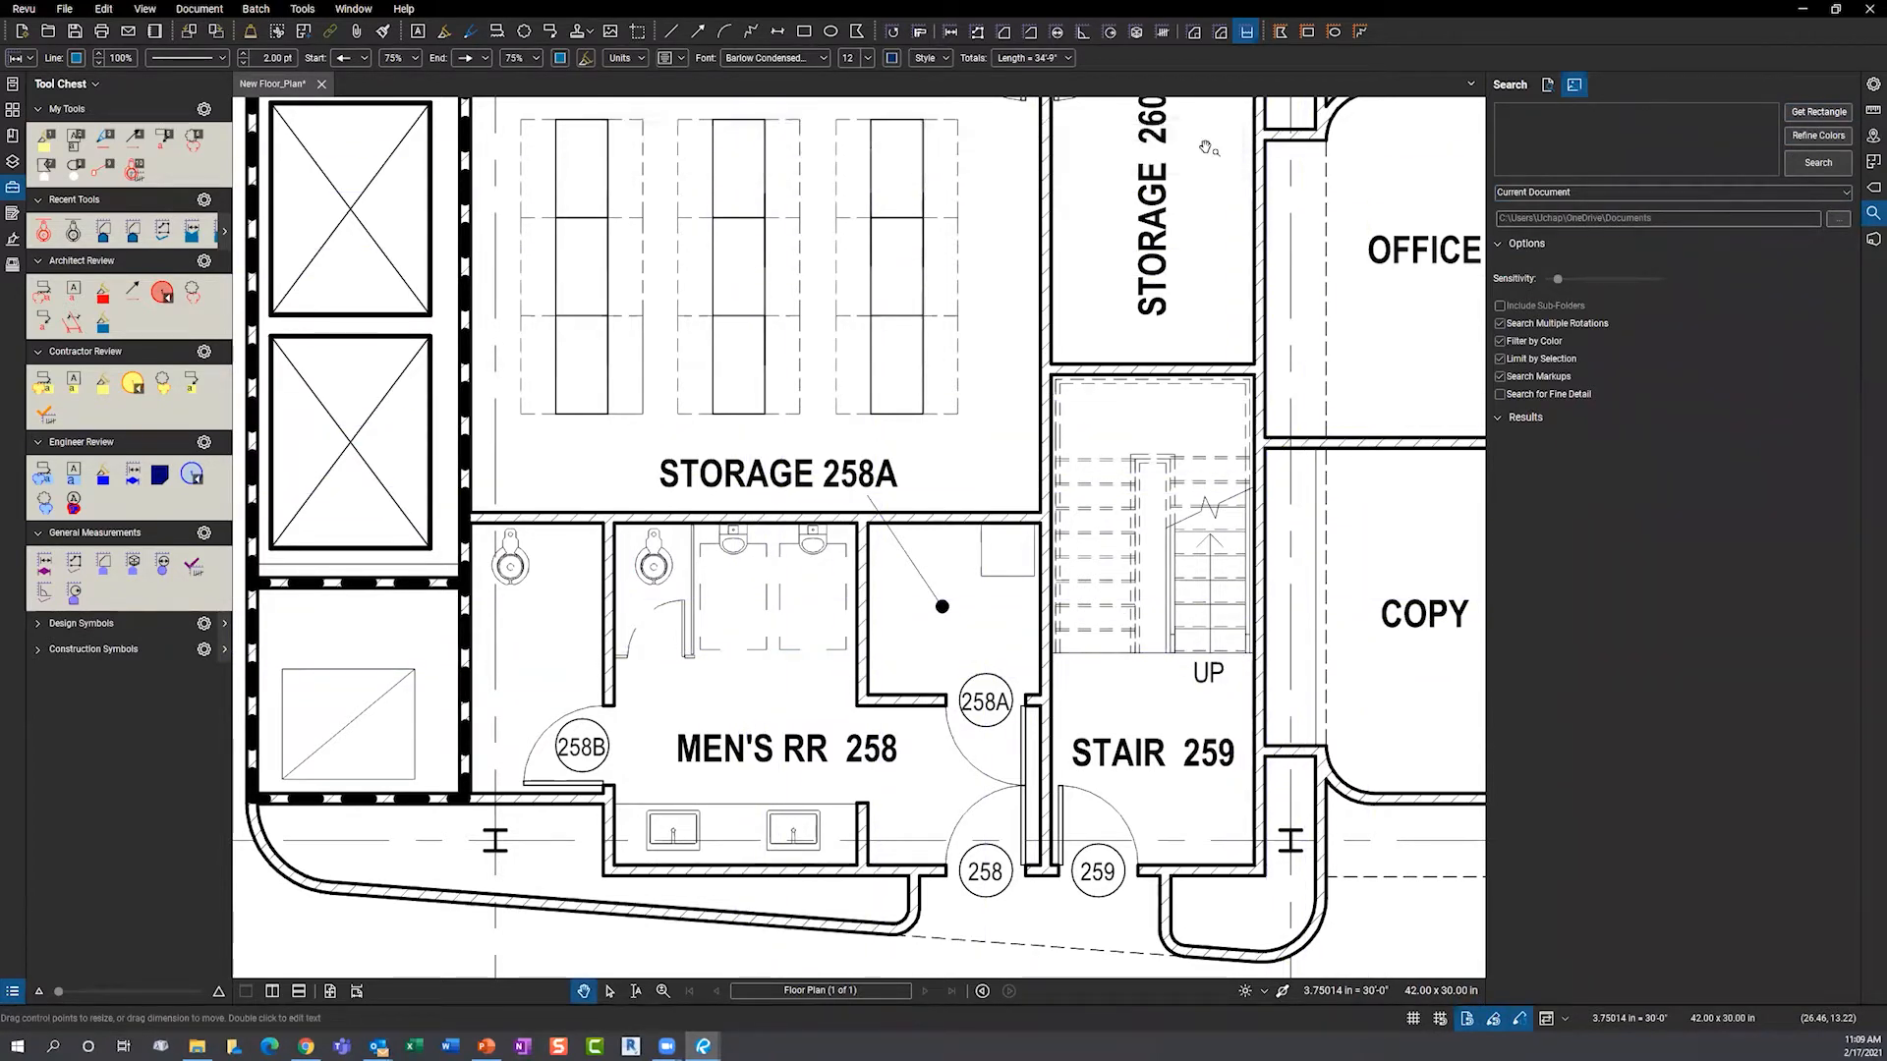
{"action": "left_click", "coordinate": [1798, 115]}
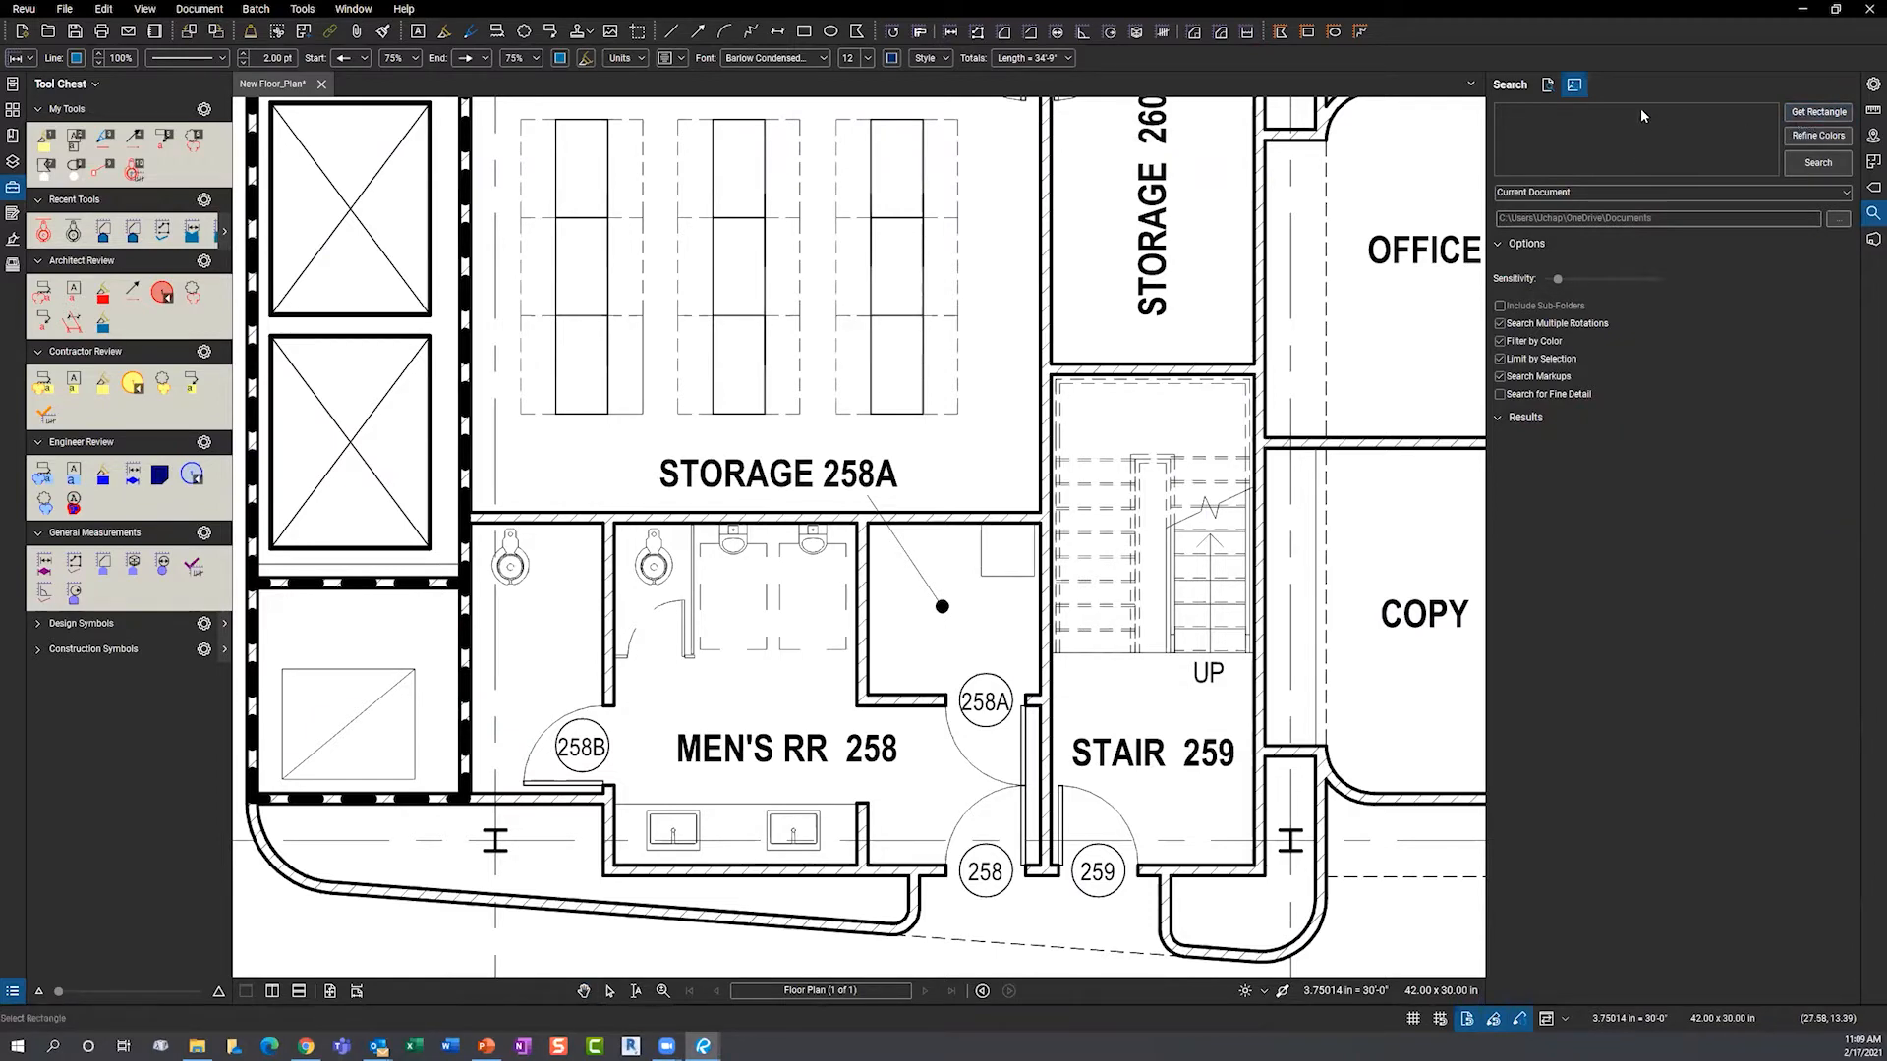
{"action": "key", "text": "Escape"}
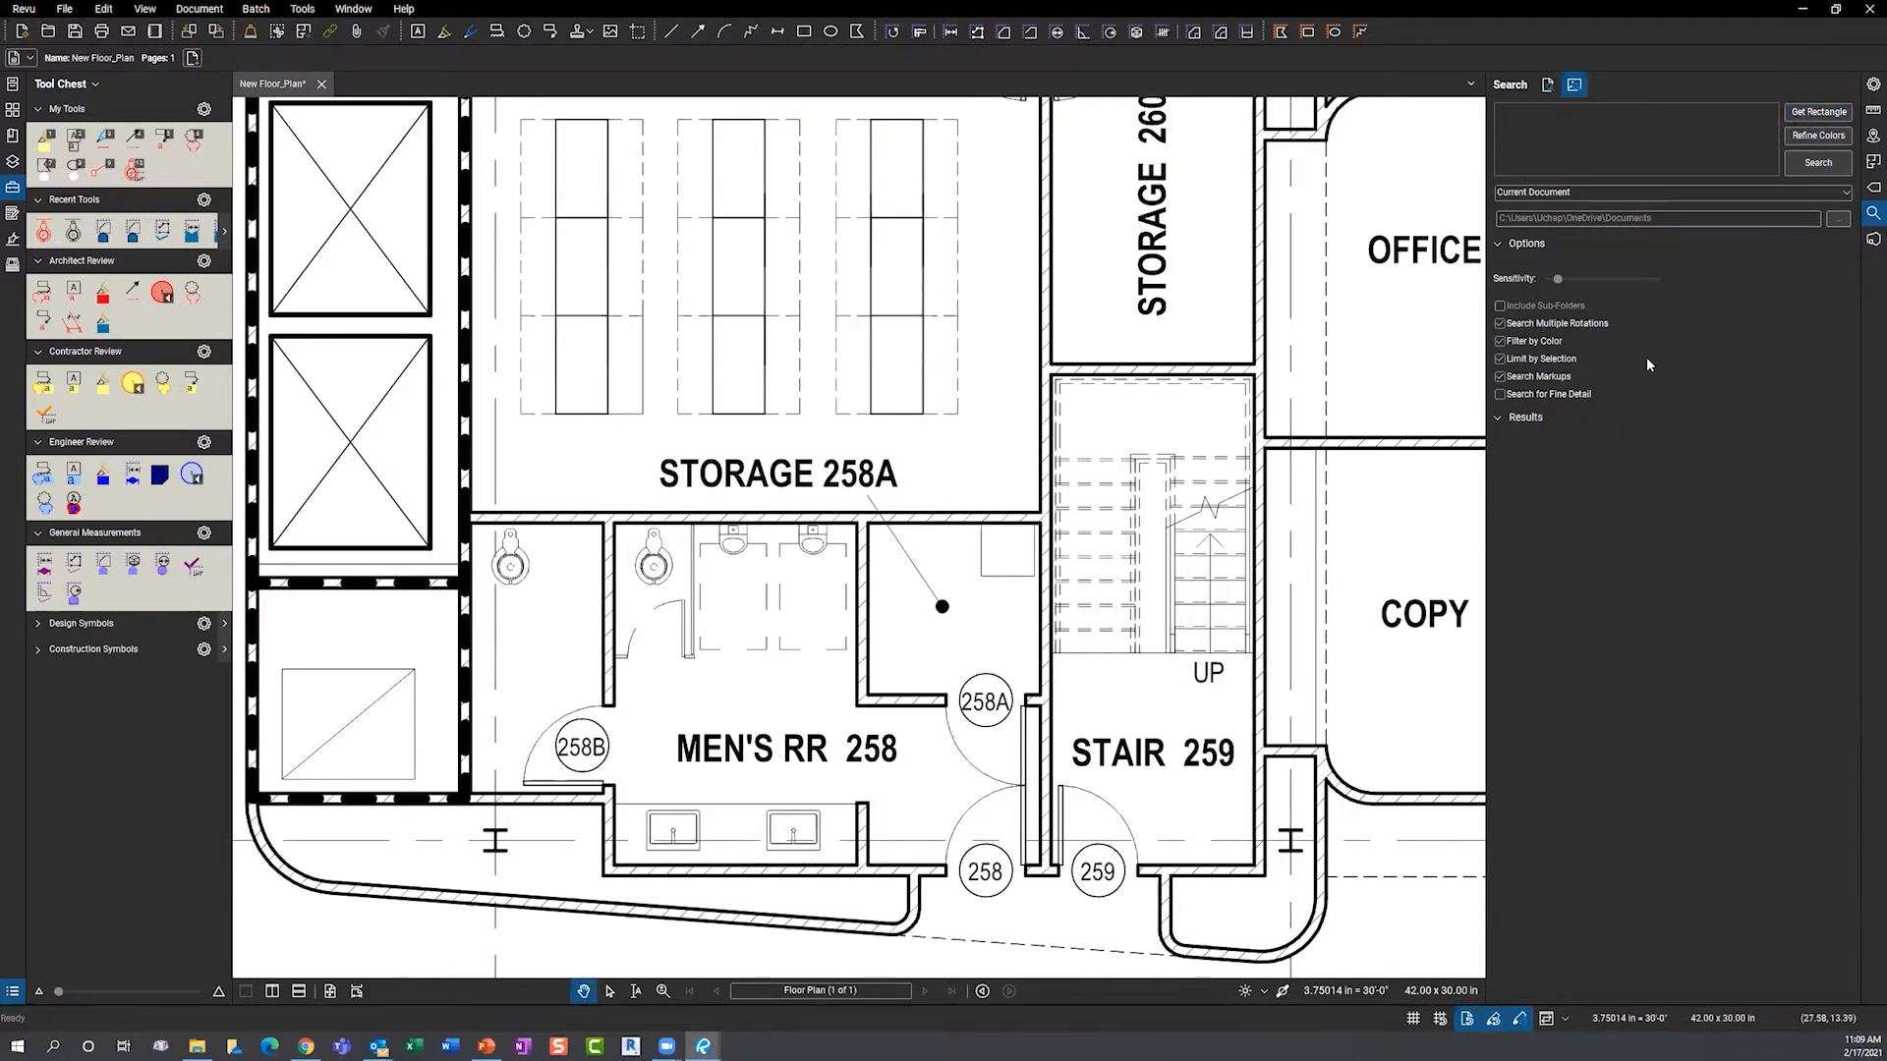
- Toggle text and image search, pan near Storage 258A, cancel region picking, and minimize Revu
{"action": "left_click", "coordinate": [1818, 114]}
{"action": "left_click", "coordinate": [1549, 87]}
{"action": "left_click", "coordinate": [1574, 85]}
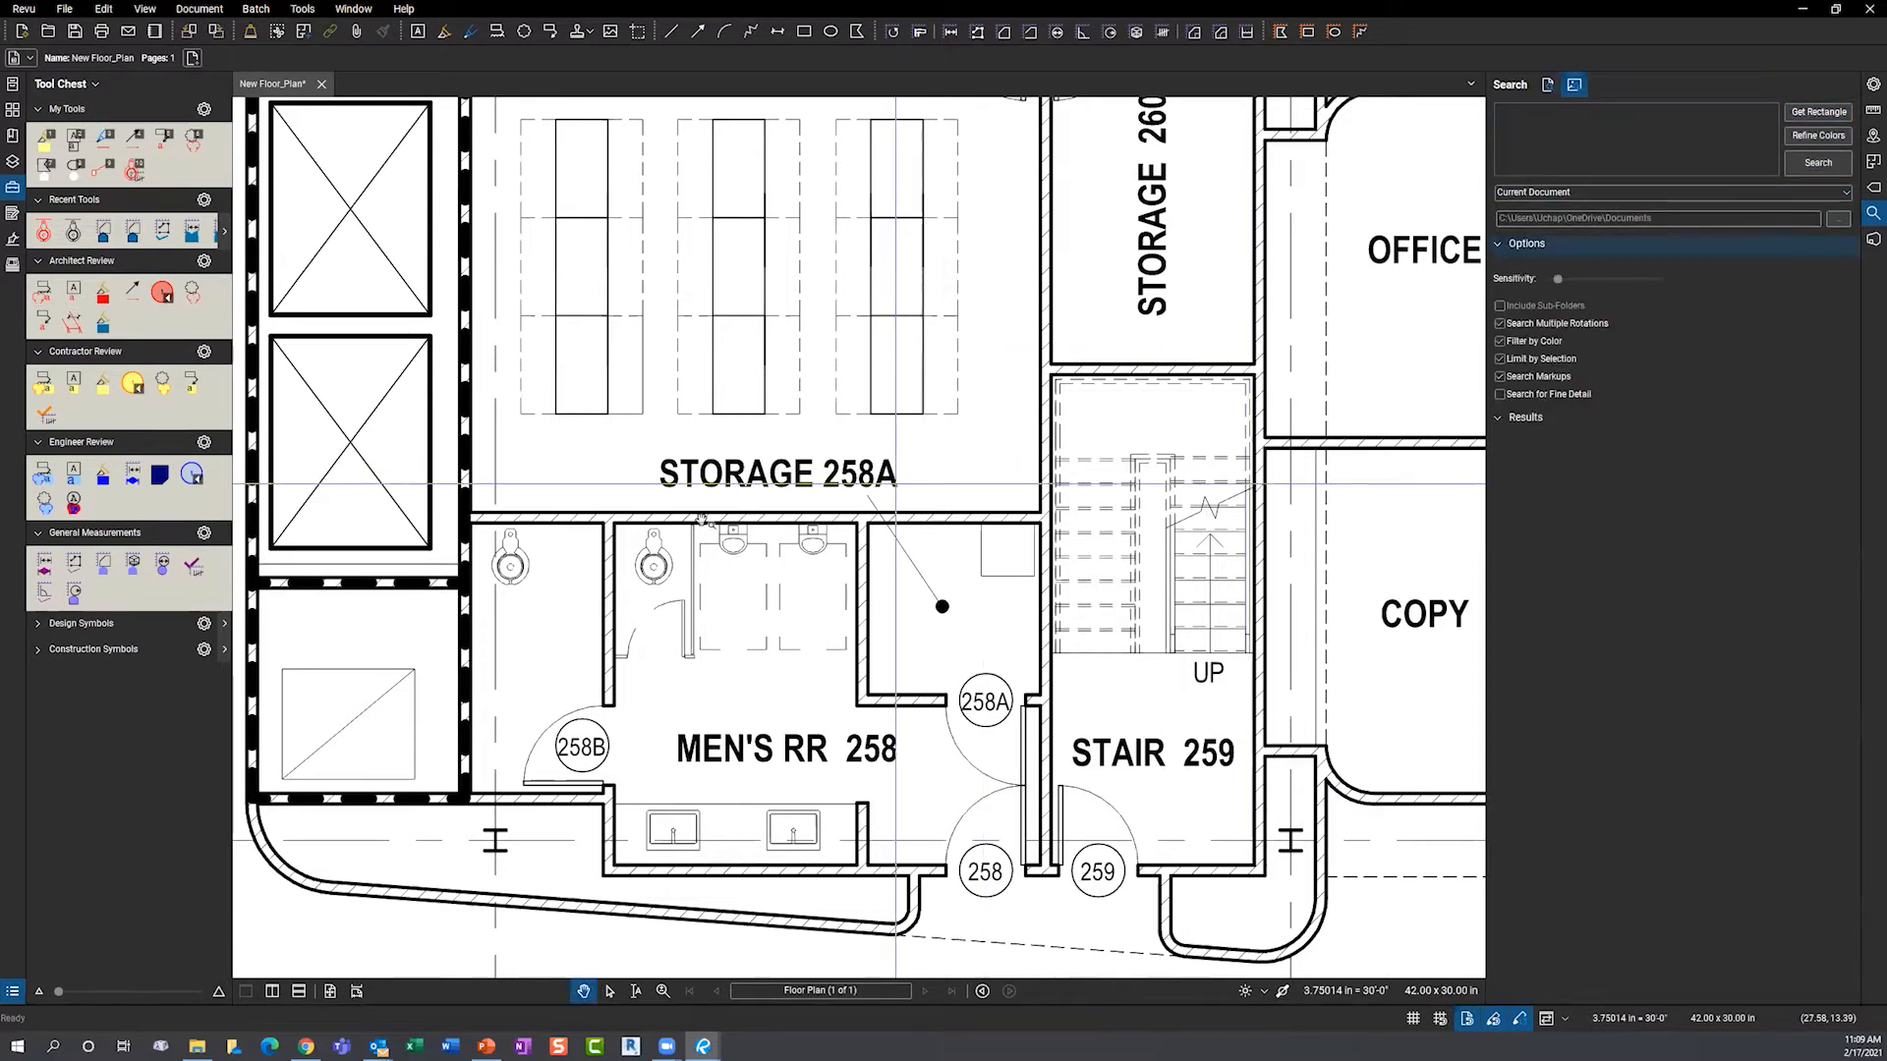
{"action": "left_click_drag", "start_coordinate": [540, 504], "coordinate": [624, 534]}
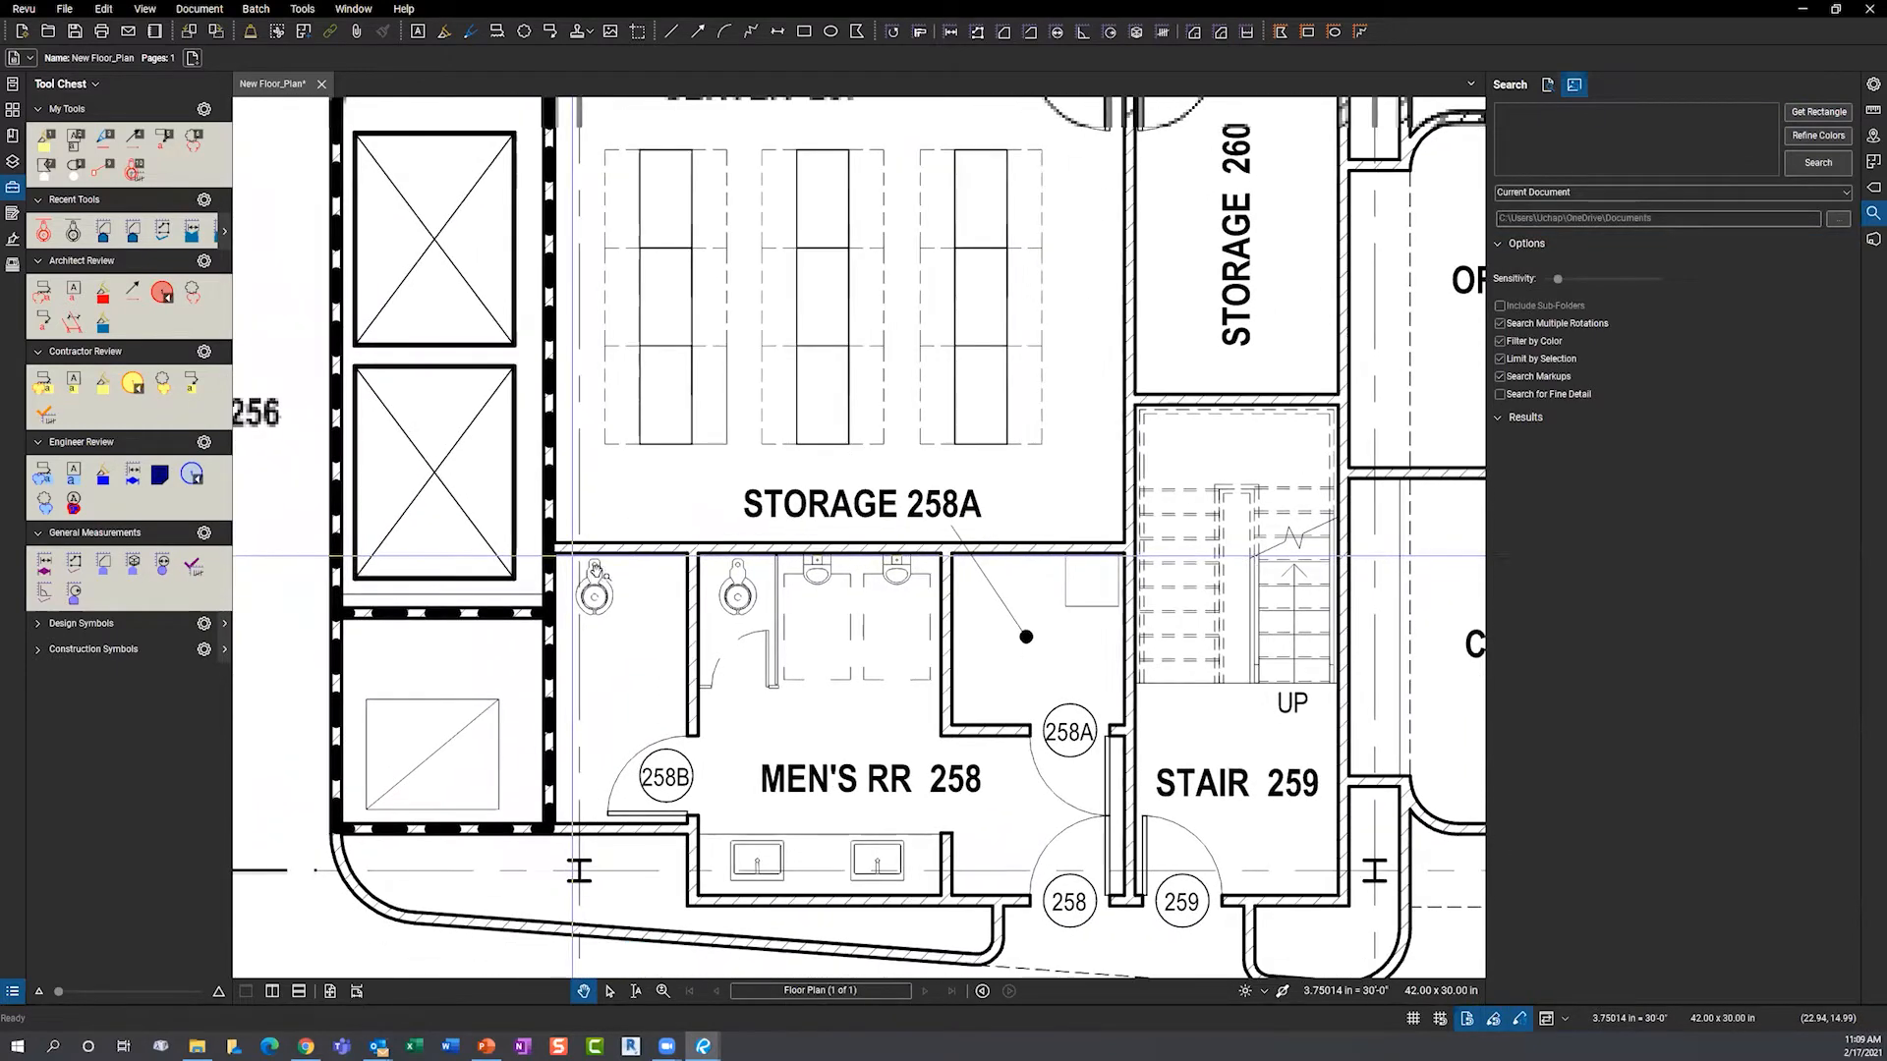
{"action": "left_click", "coordinate": [1819, 115]}
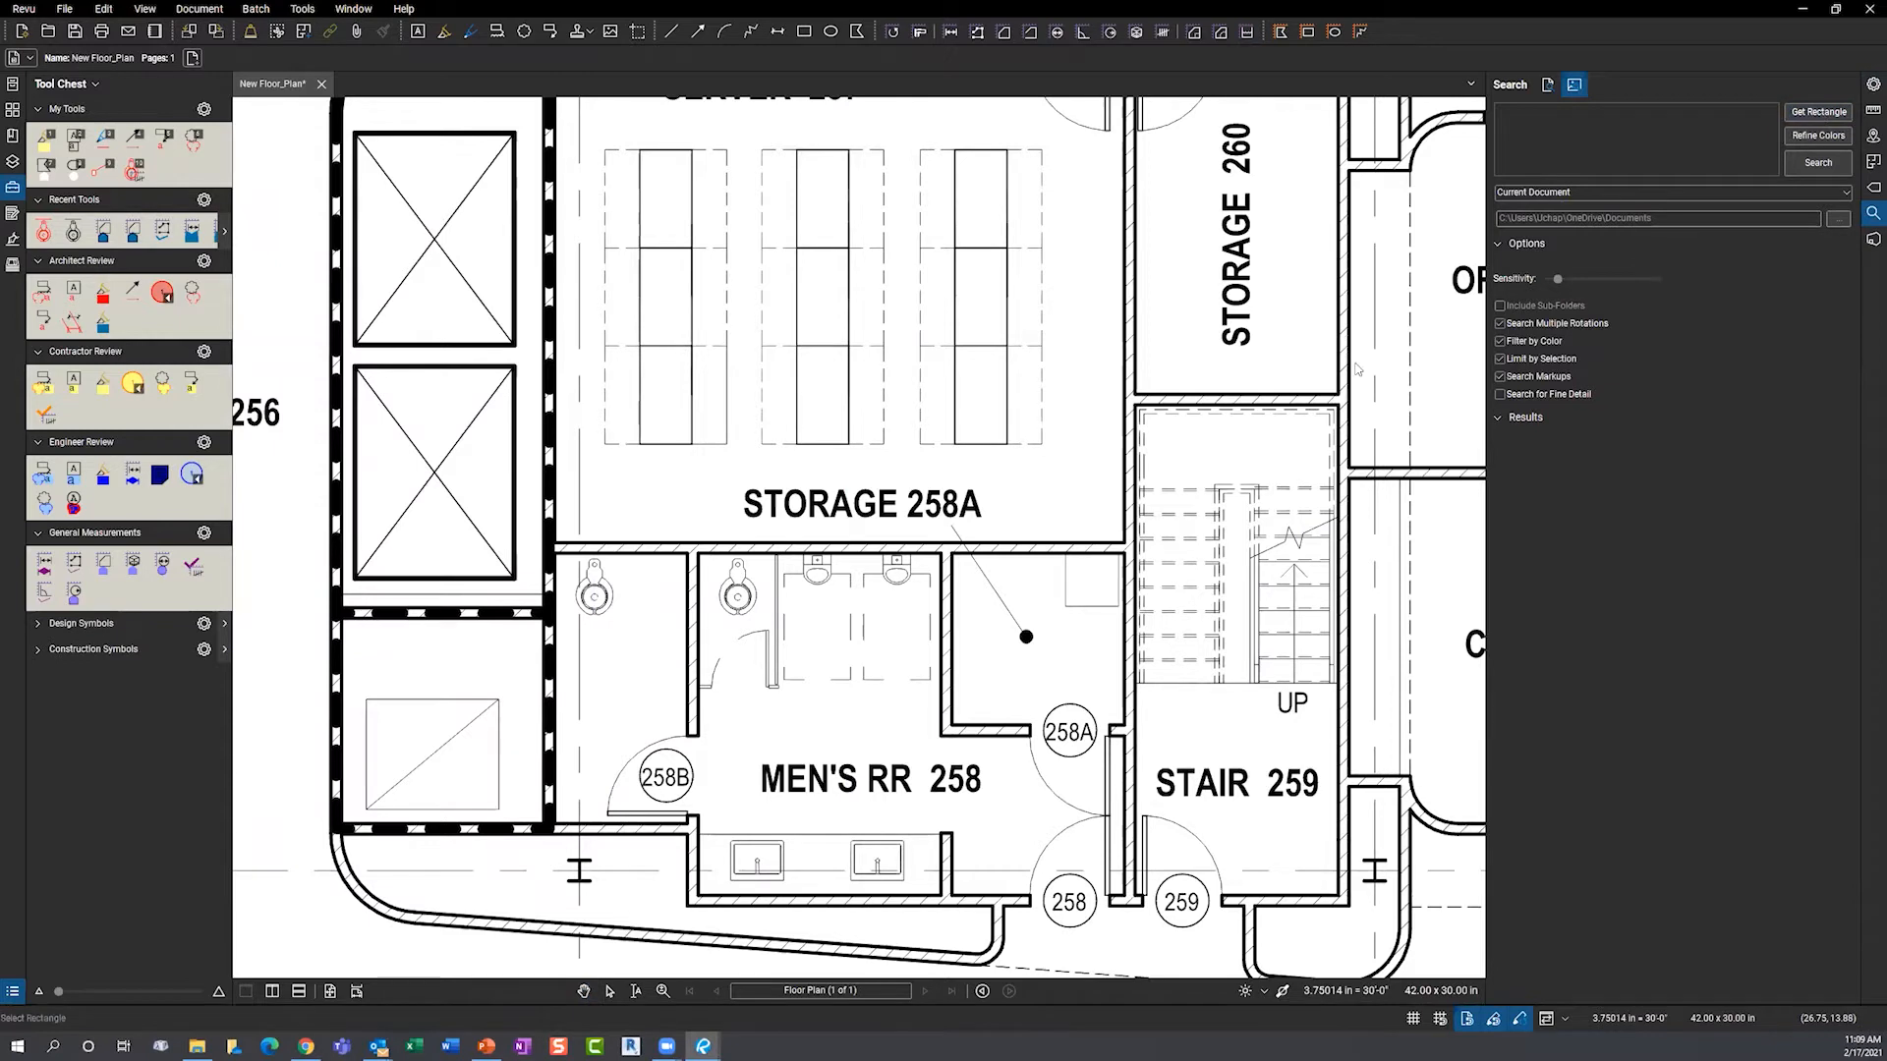
{"action": "key", "text": "Escape"}
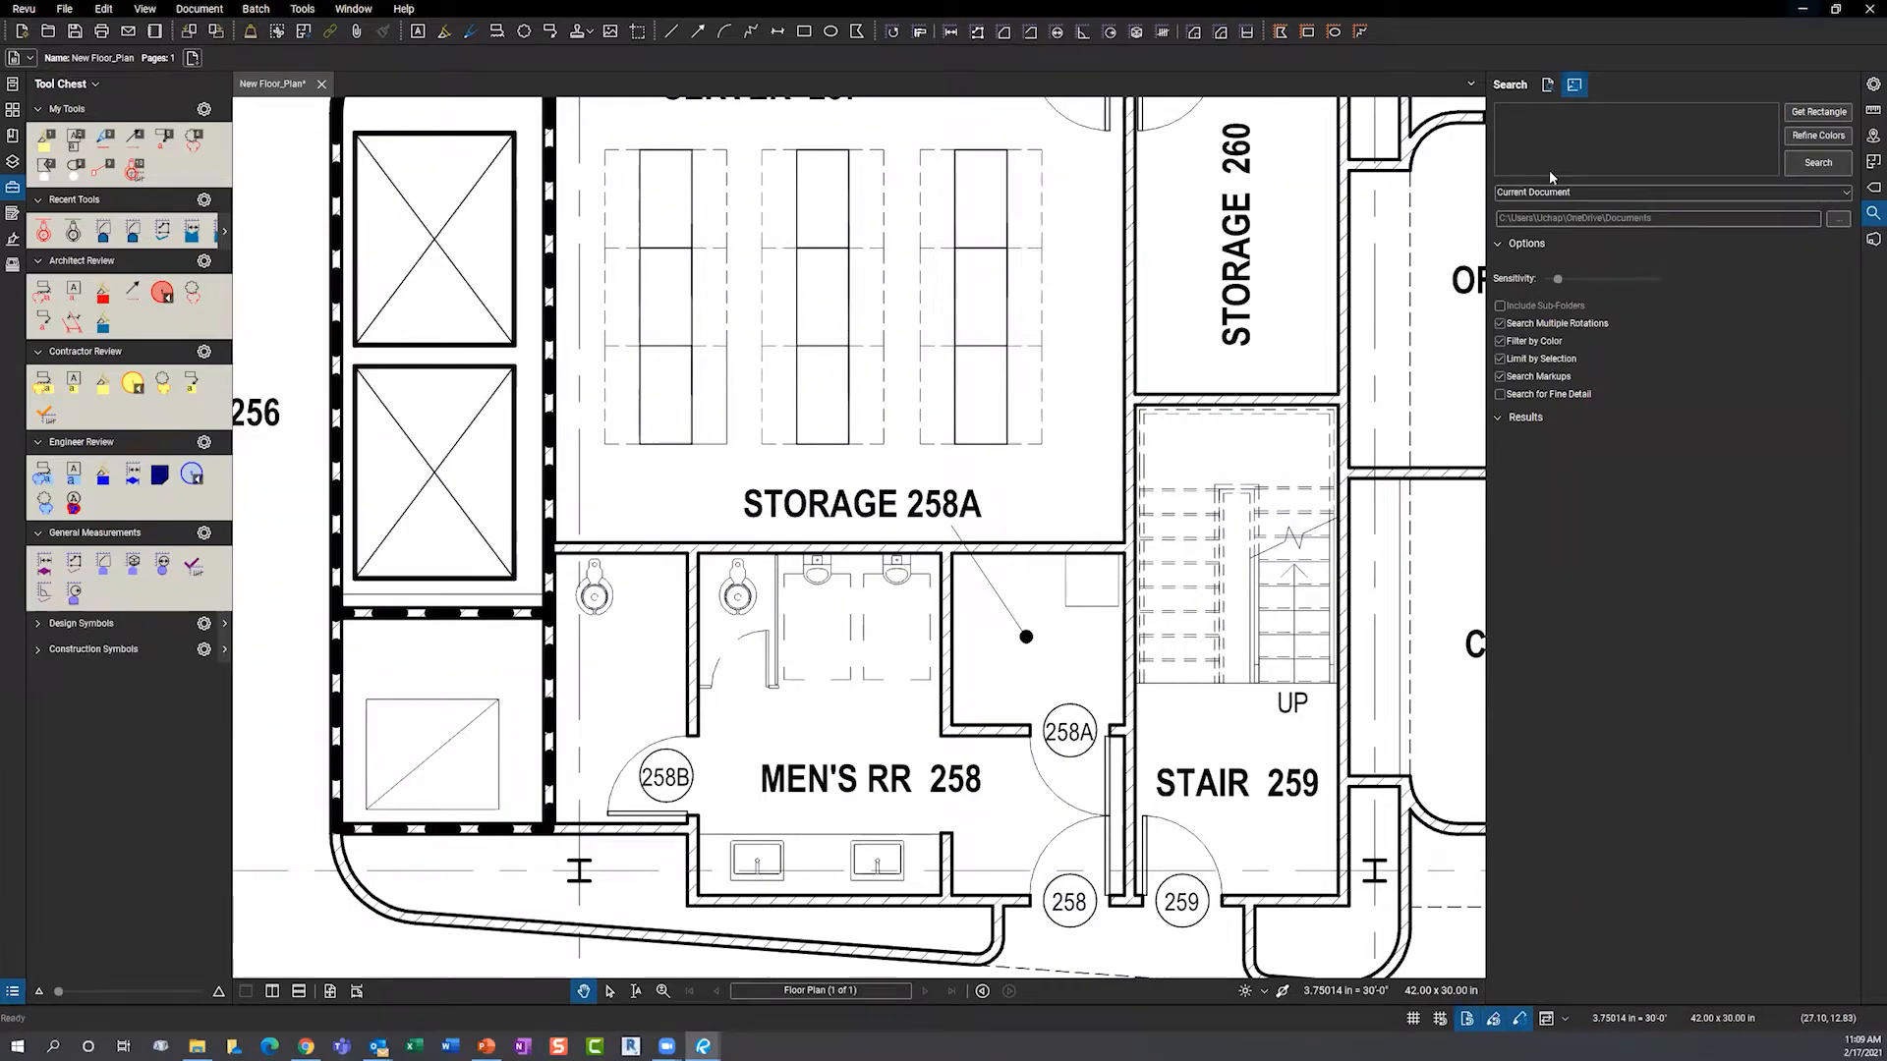
{"action": "left_click", "coordinate": [1803, 12]}
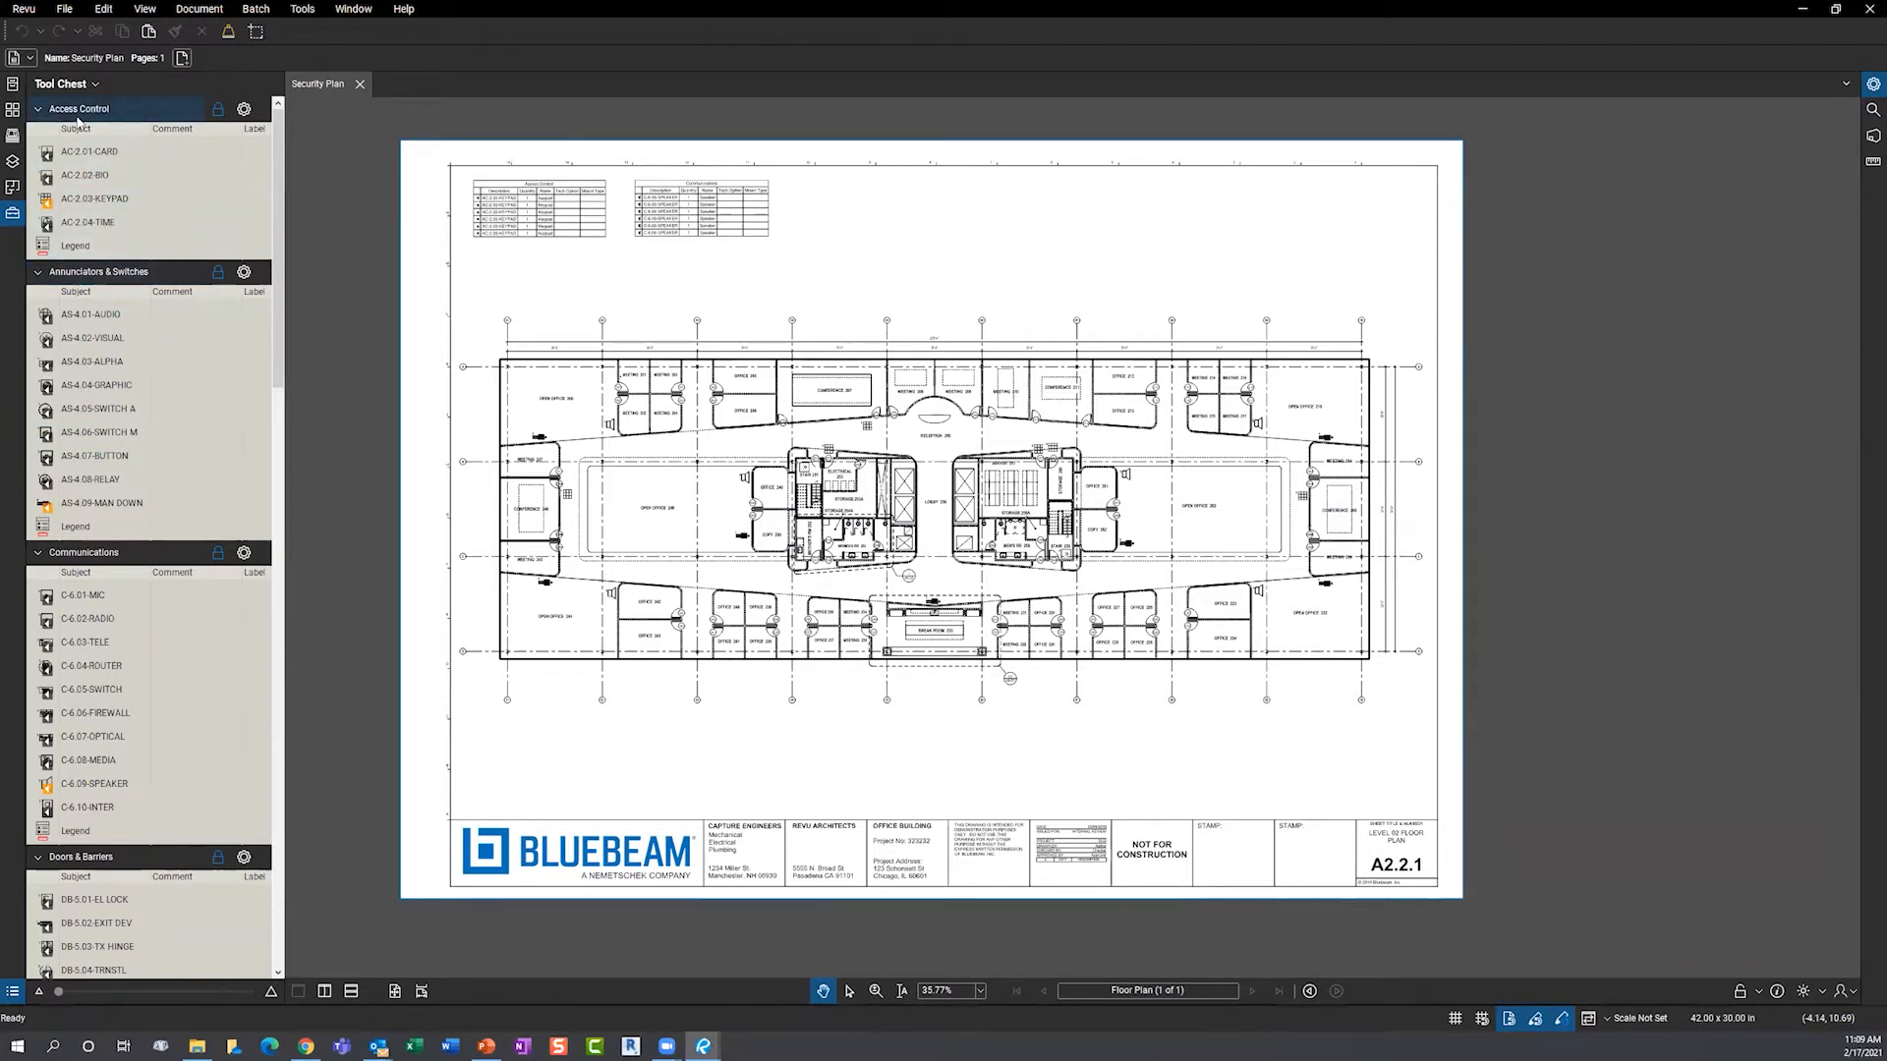
- Zoom into the Security Plan, select man-down symbol 3, and drag up the Markups List
{"action": "scroll", "coordinate": [157, 624], "scroll_direction": "down", "scroll_amount": 3}
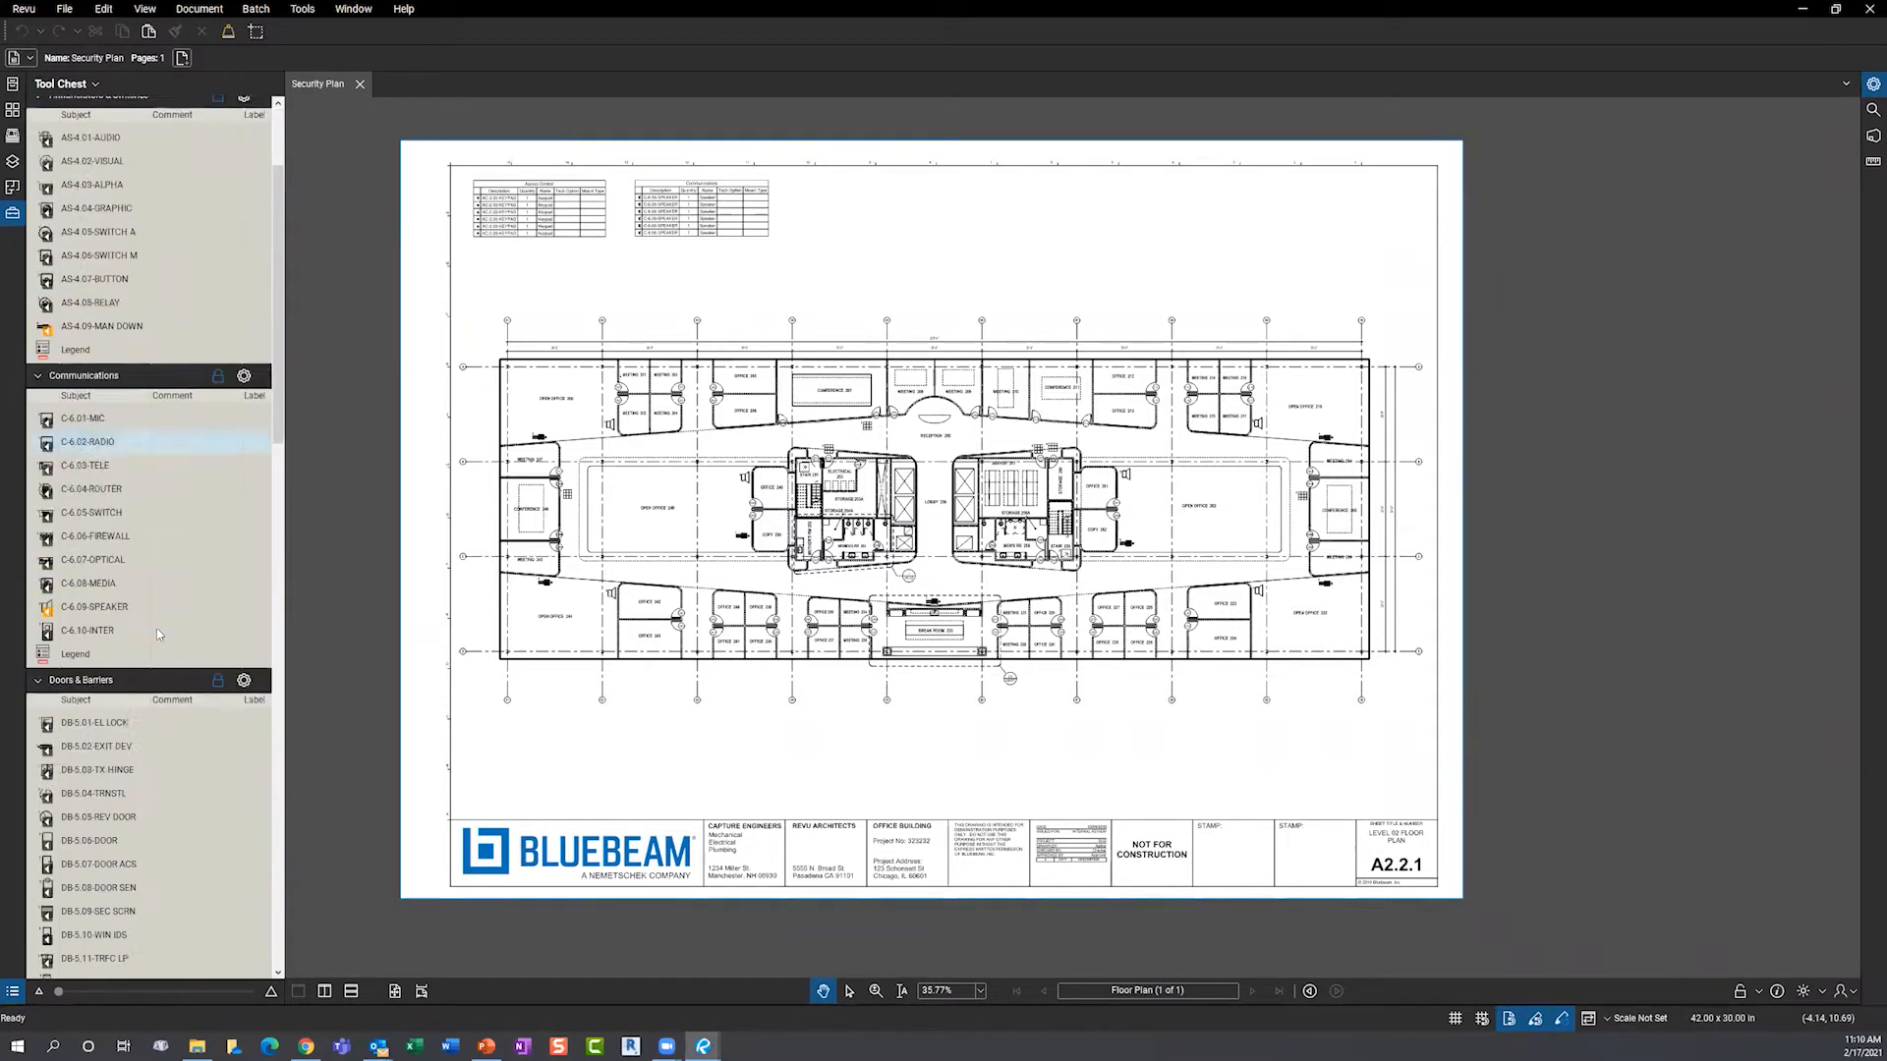
{"action": "scroll", "coordinate": [157, 634], "scroll_direction": "down", "scroll_amount": 6}
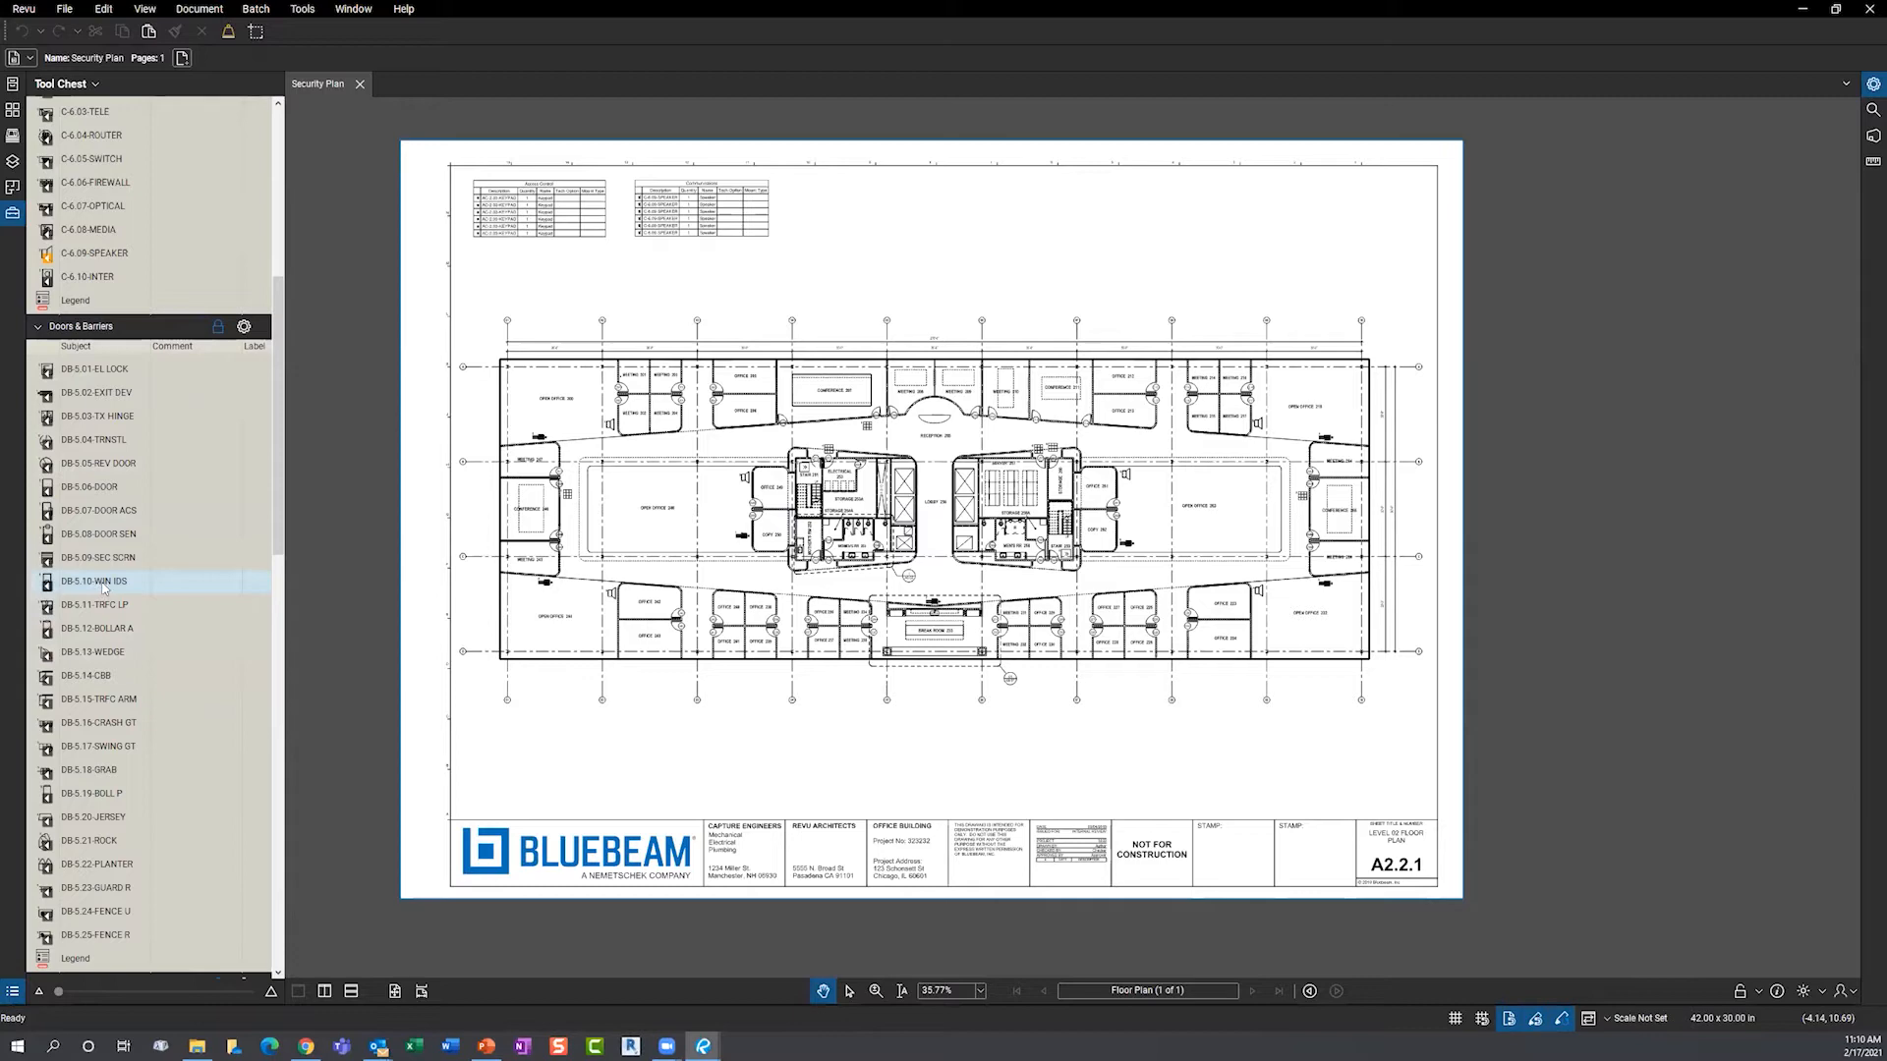
{"action": "scroll", "coordinate": [567, 589], "scroll_direction": "up", "scroll_amount": 2}
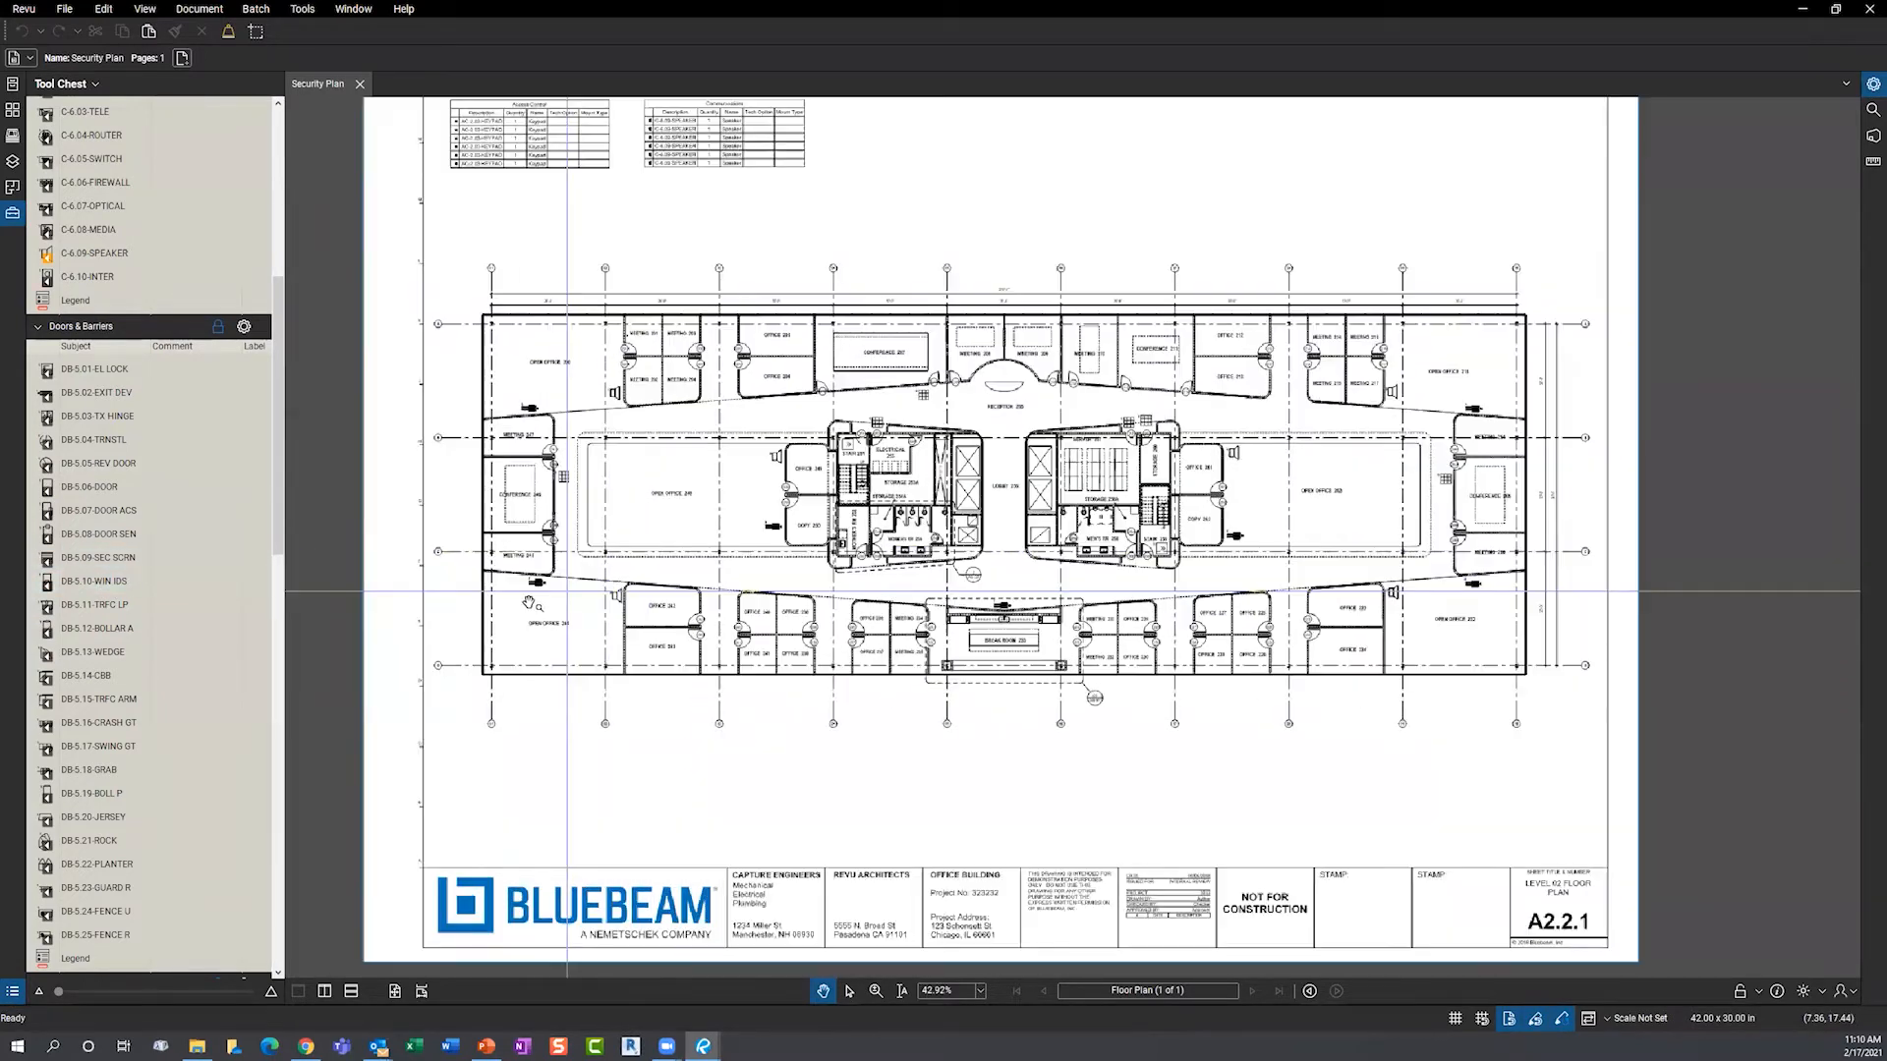
{"action": "scroll", "coordinate": [532, 598], "scroll_direction": "up", "scroll_amount": 9}
{"action": "left_click", "coordinate": [552, 505]}
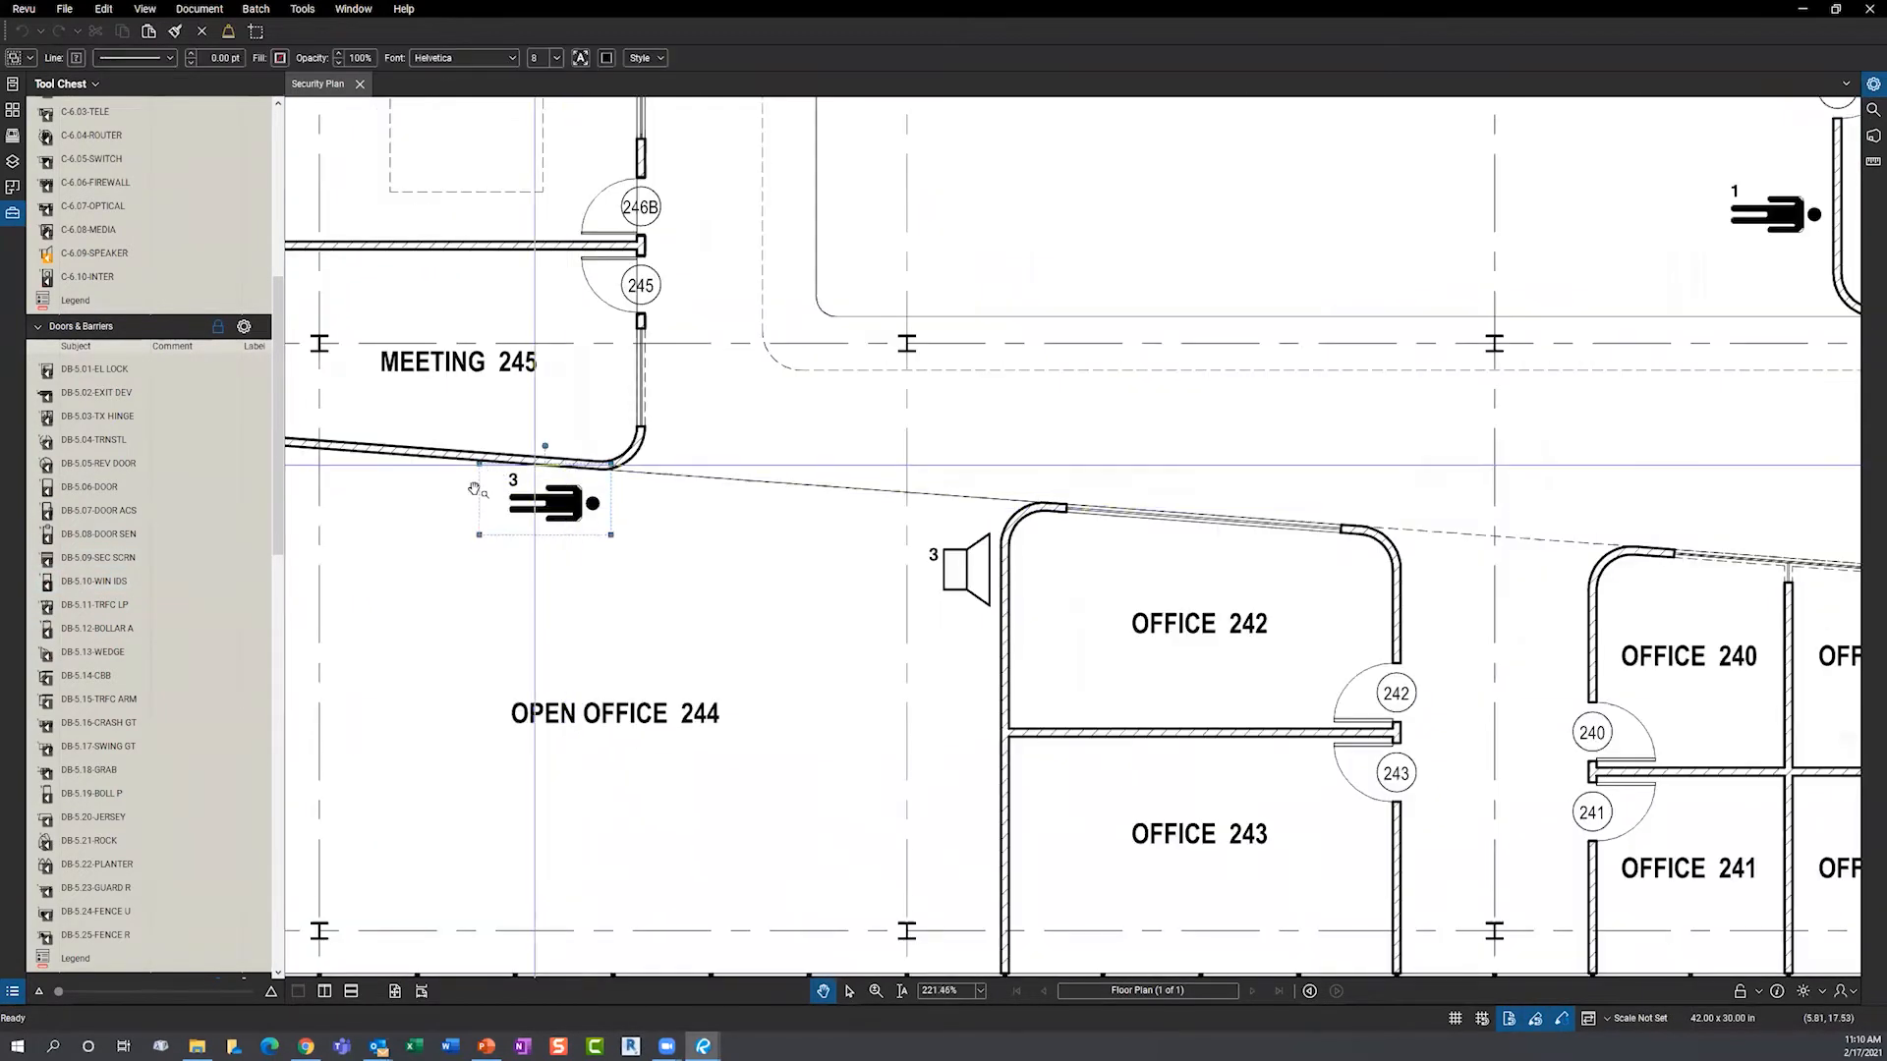
{"action": "scroll", "coordinate": [600, 532], "scroll_direction": "down", "scroll_amount": 2}
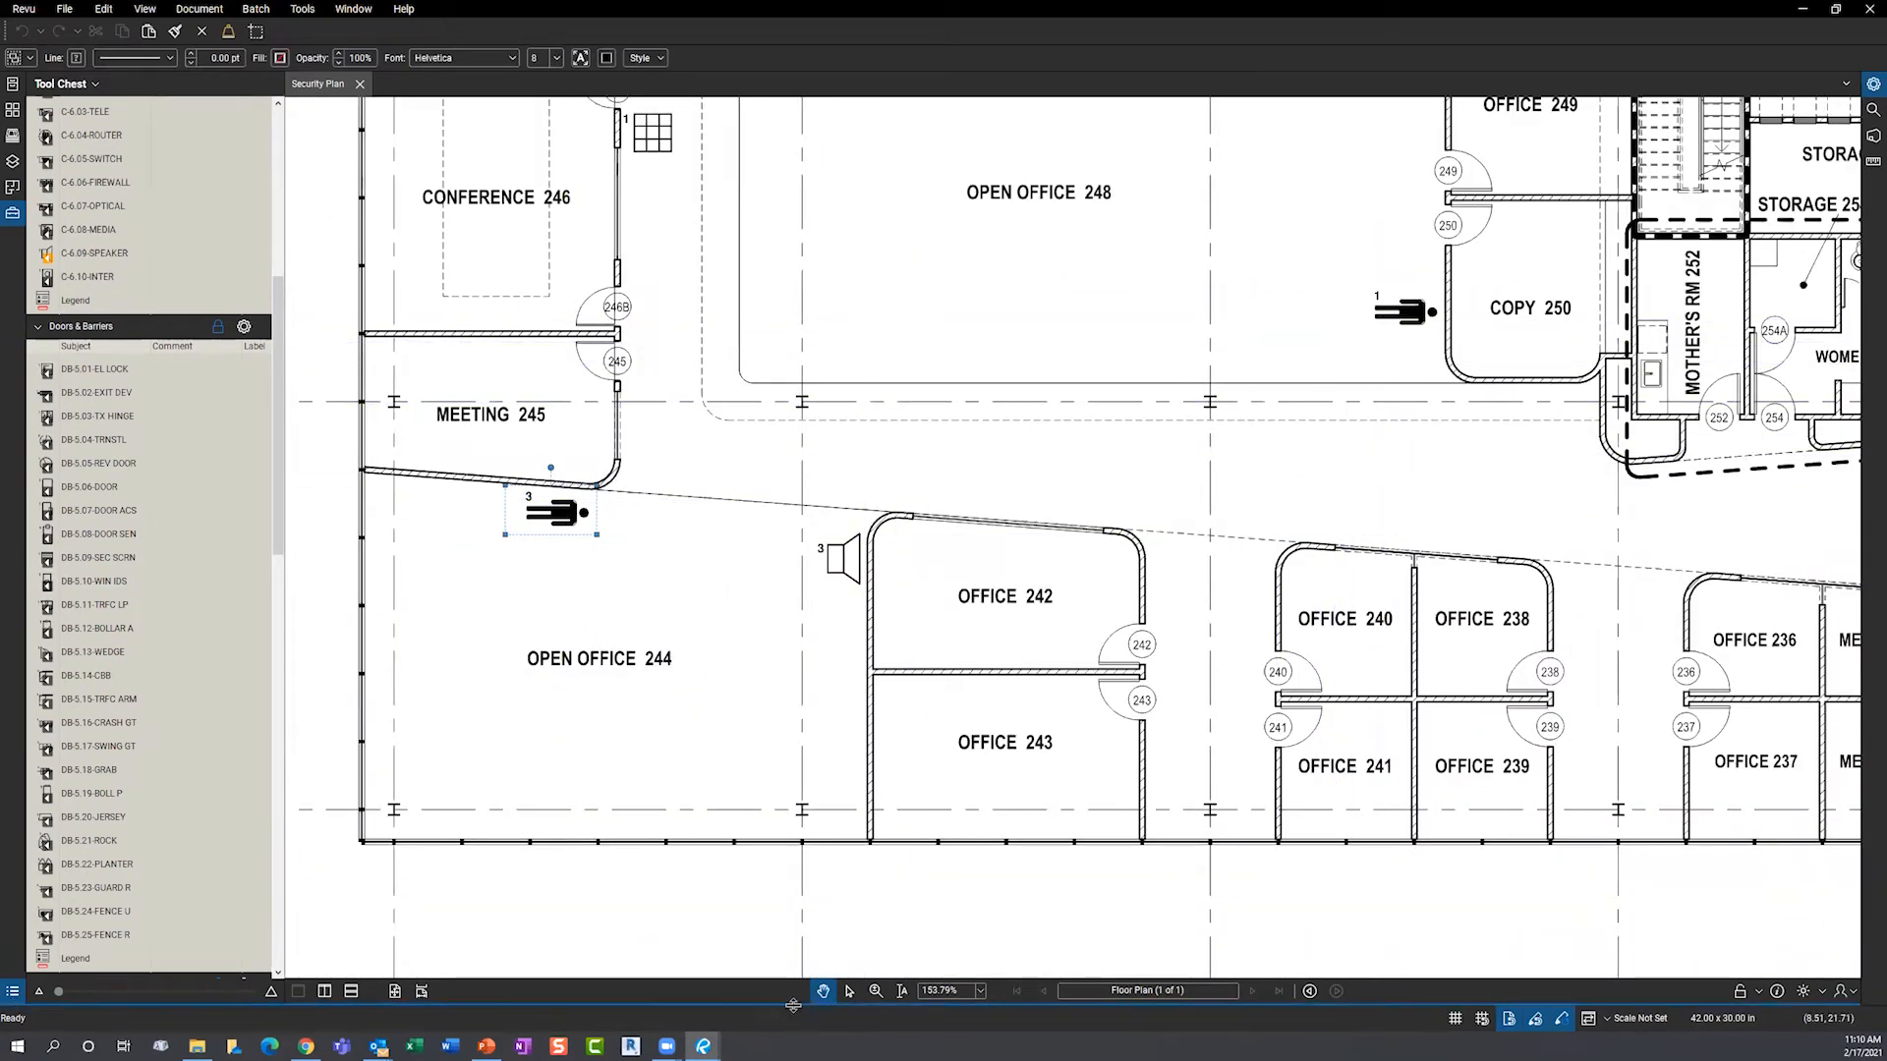
{"action": "left_click_drag", "start_coordinate": [792, 1004], "coordinate": [814, 764]}
{"action": "left_click", "coordinate": [634, 553]}
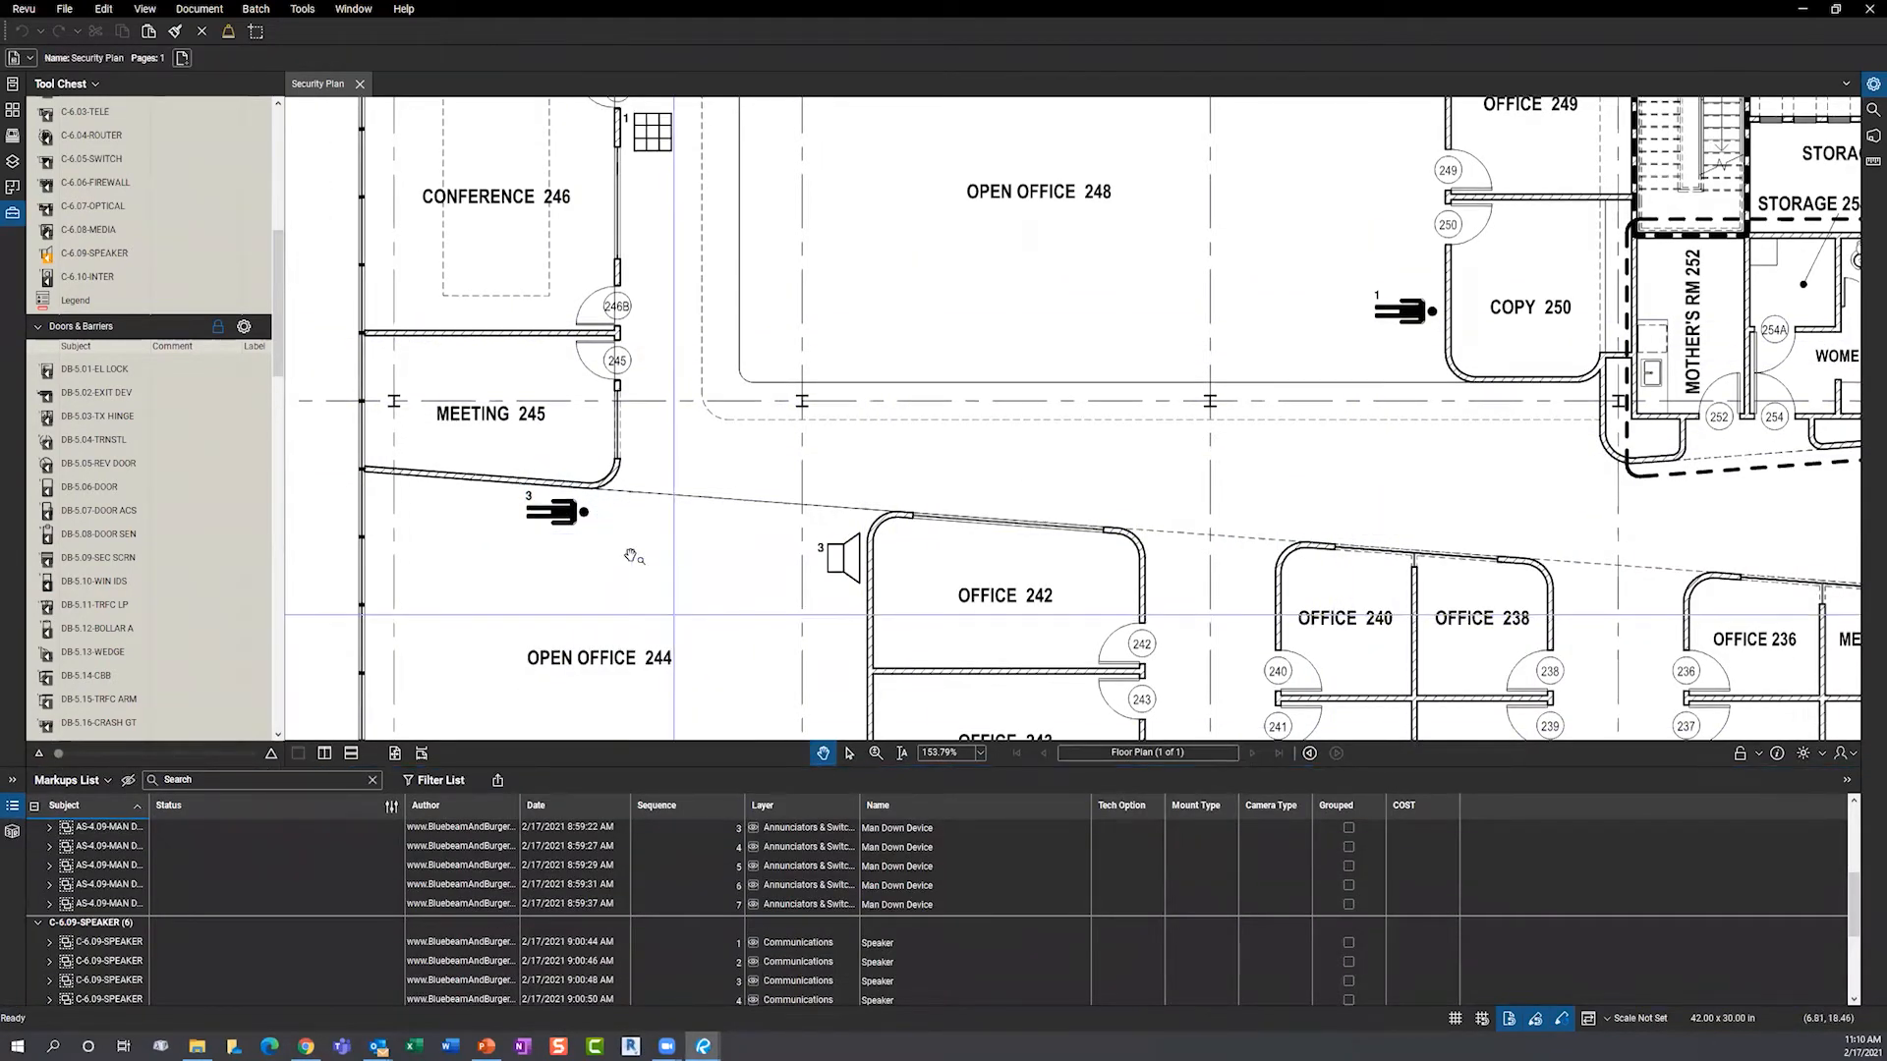
- Zoom to the third AS-4.09 man-down markup, enlarge the list, and jump to keypad 5
{"action": "left_click", "coordinate": [585, 532]}
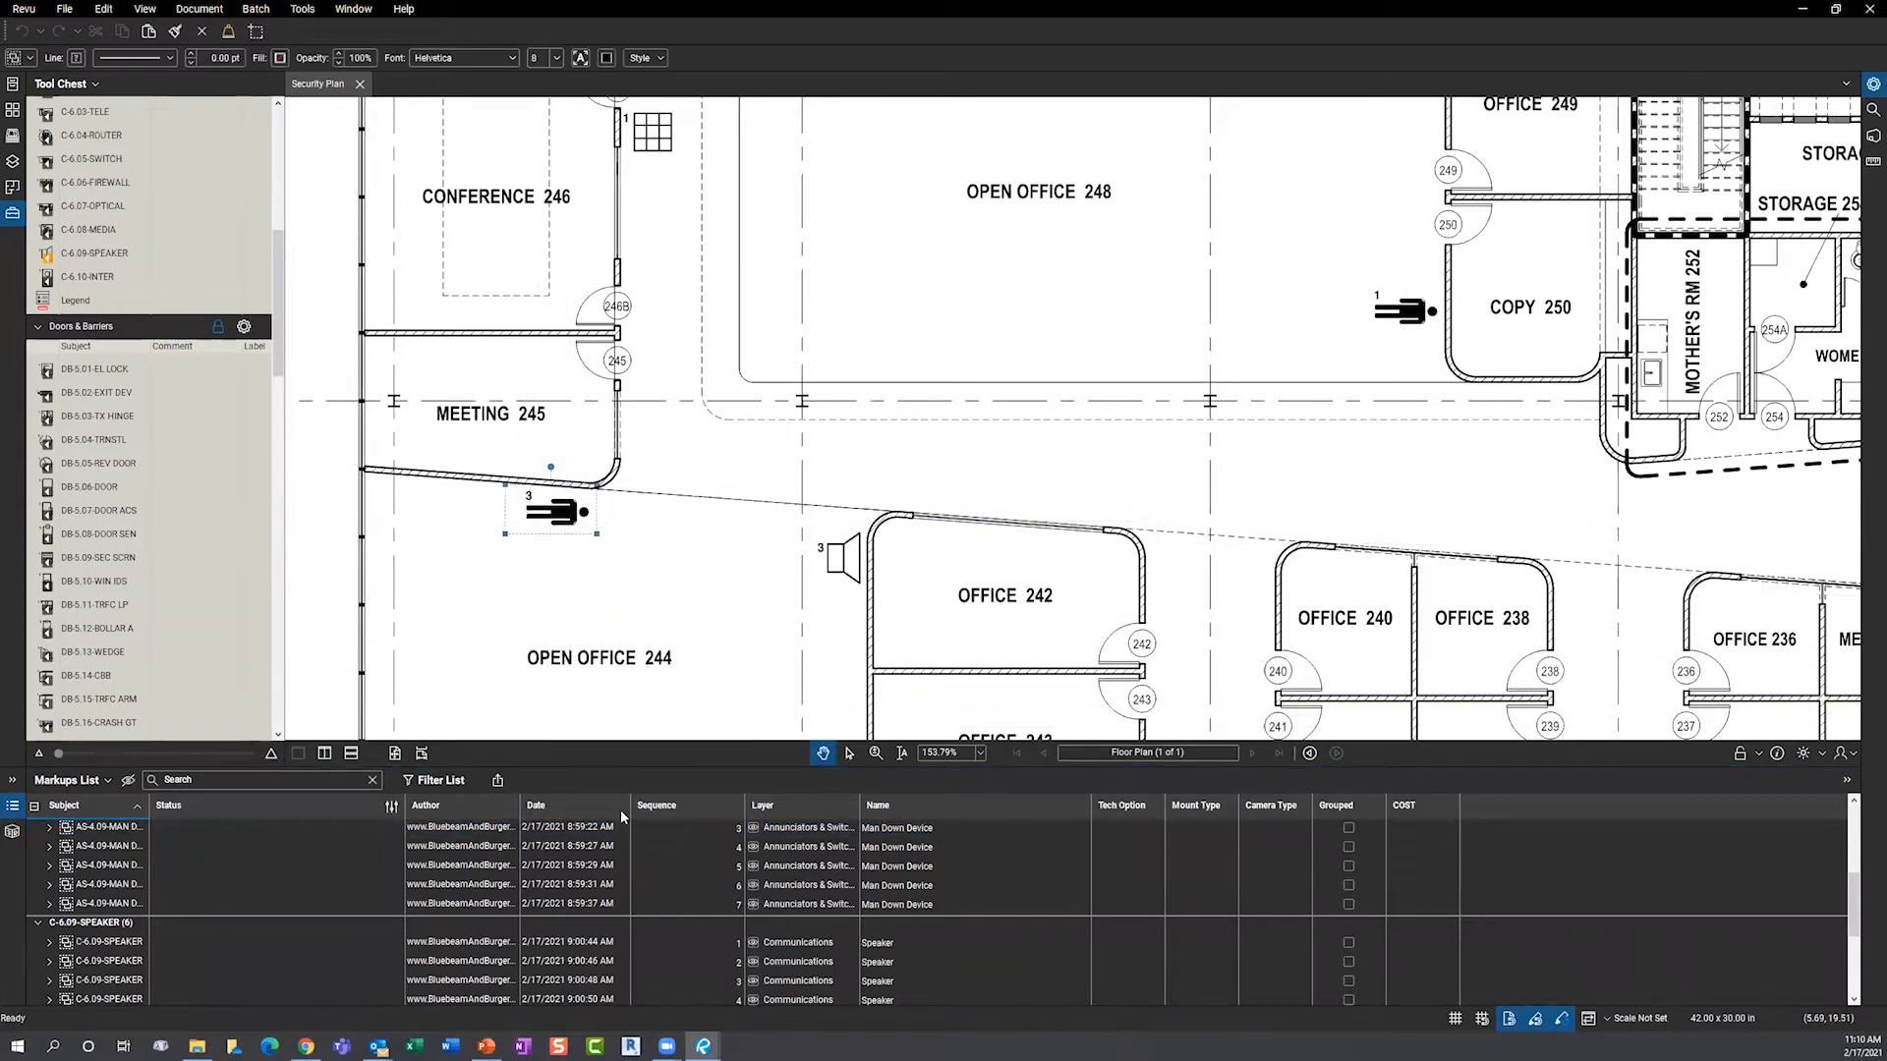
{"action": "scroll", "coordinate": [615, 912], "scroll_direction": "up", "scroll_amount": 4}
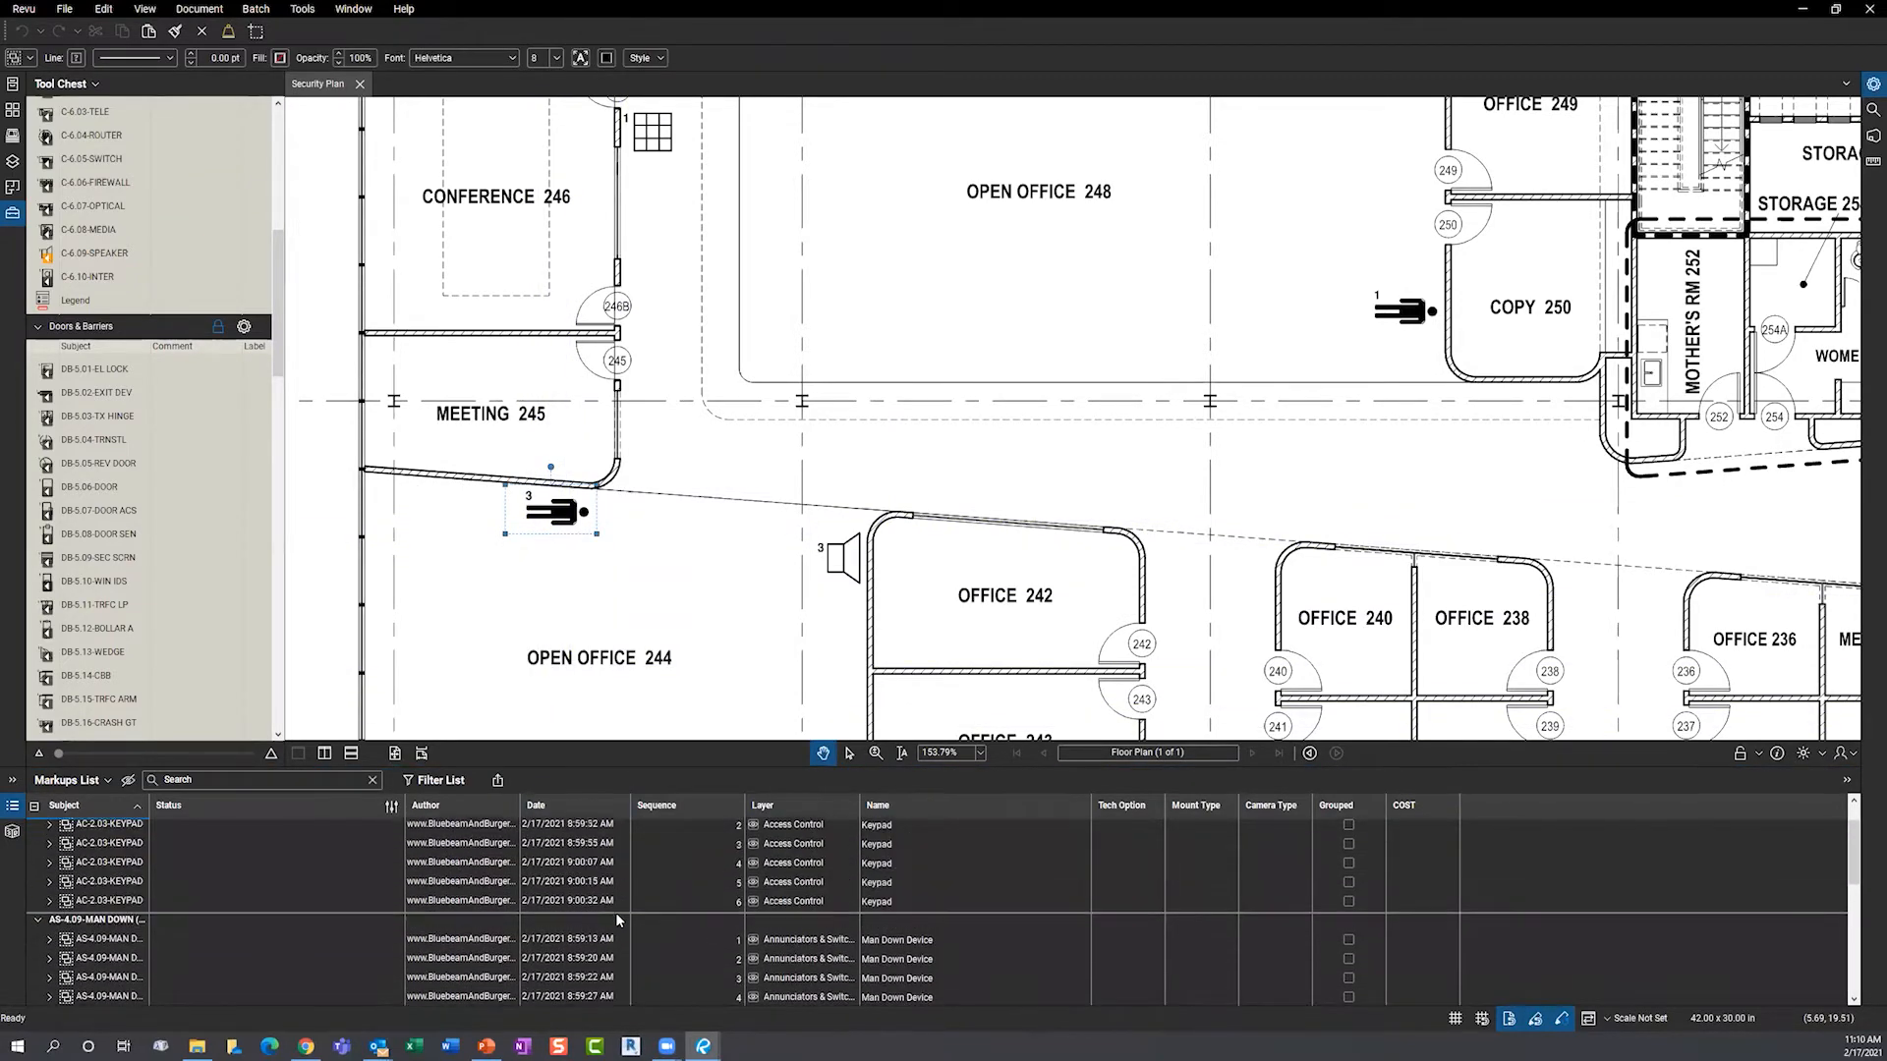
{"action": "scroll", "coordinate": [604, 909], "scroll_direction": "down", "scroll_amount": 1}
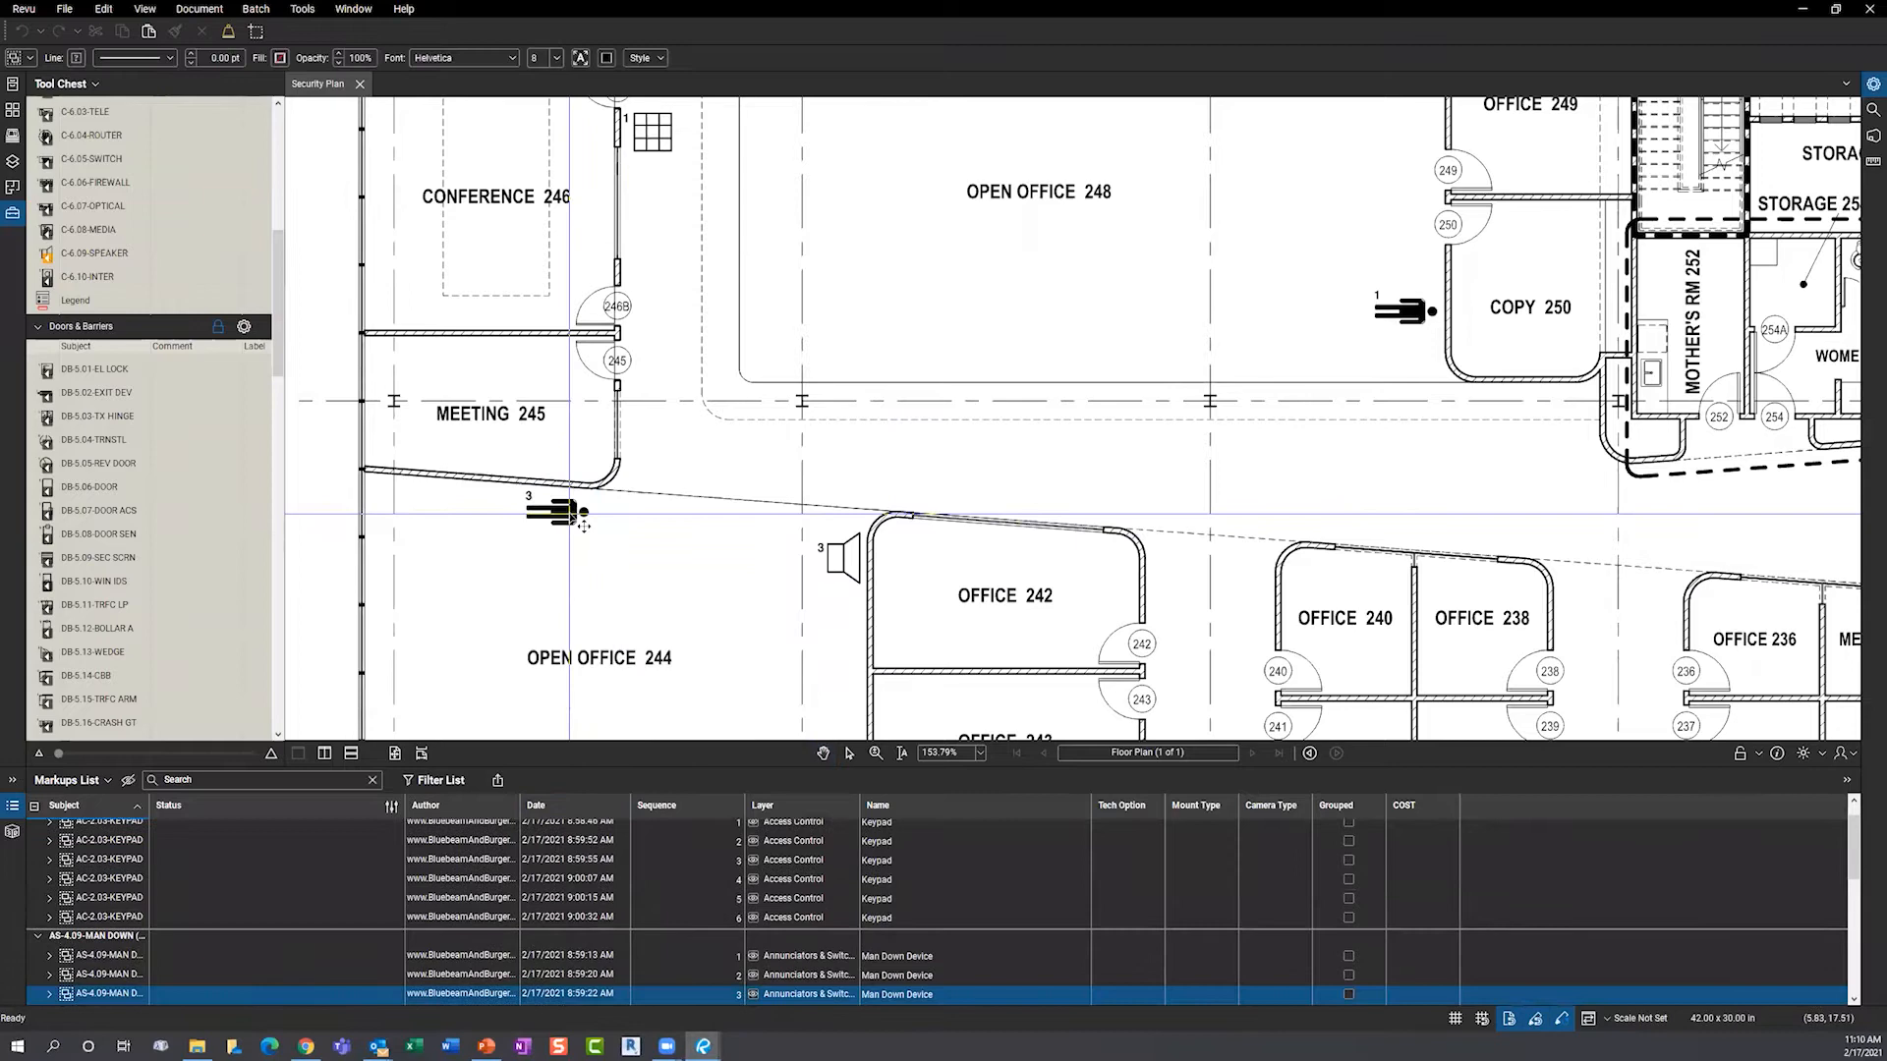
{"action": "double_click", "coordinate": [567, 995]}
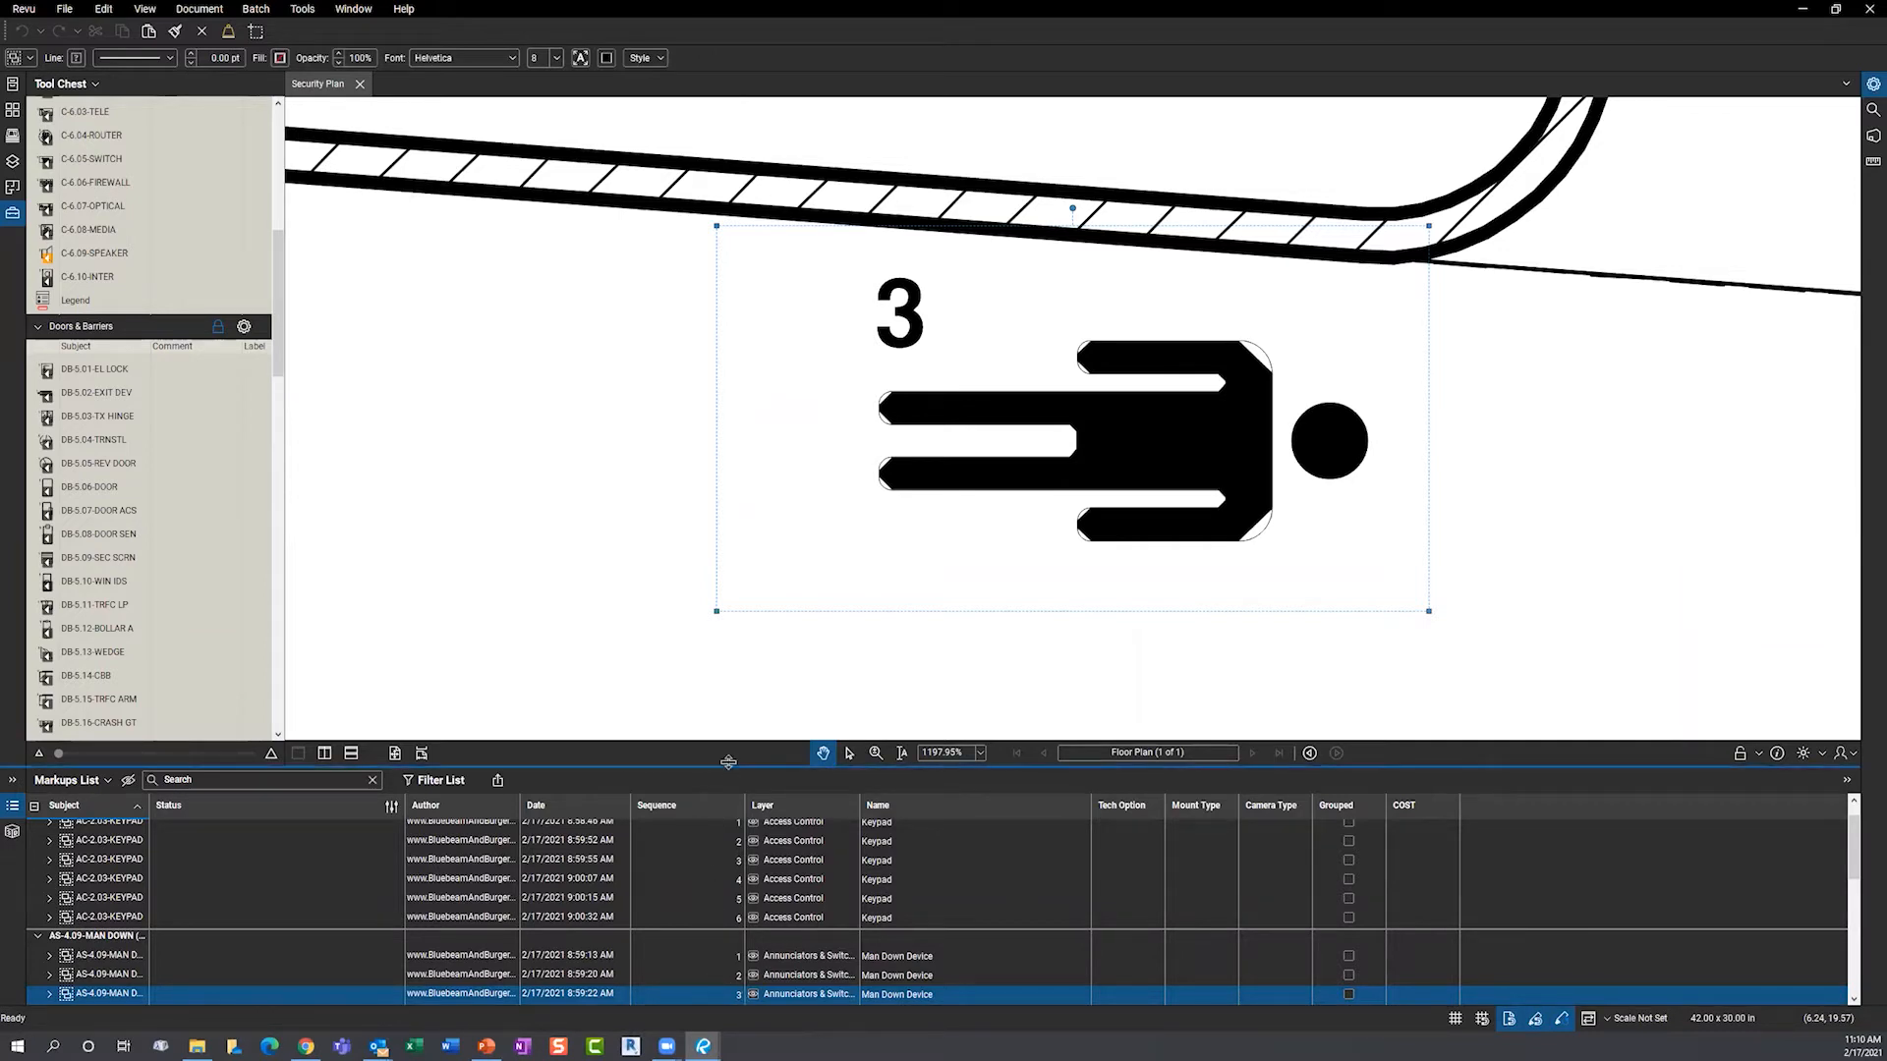
{"action": "left_click_drag", "start_coordinate": [725, 762], "coordinate": [724, 656]}
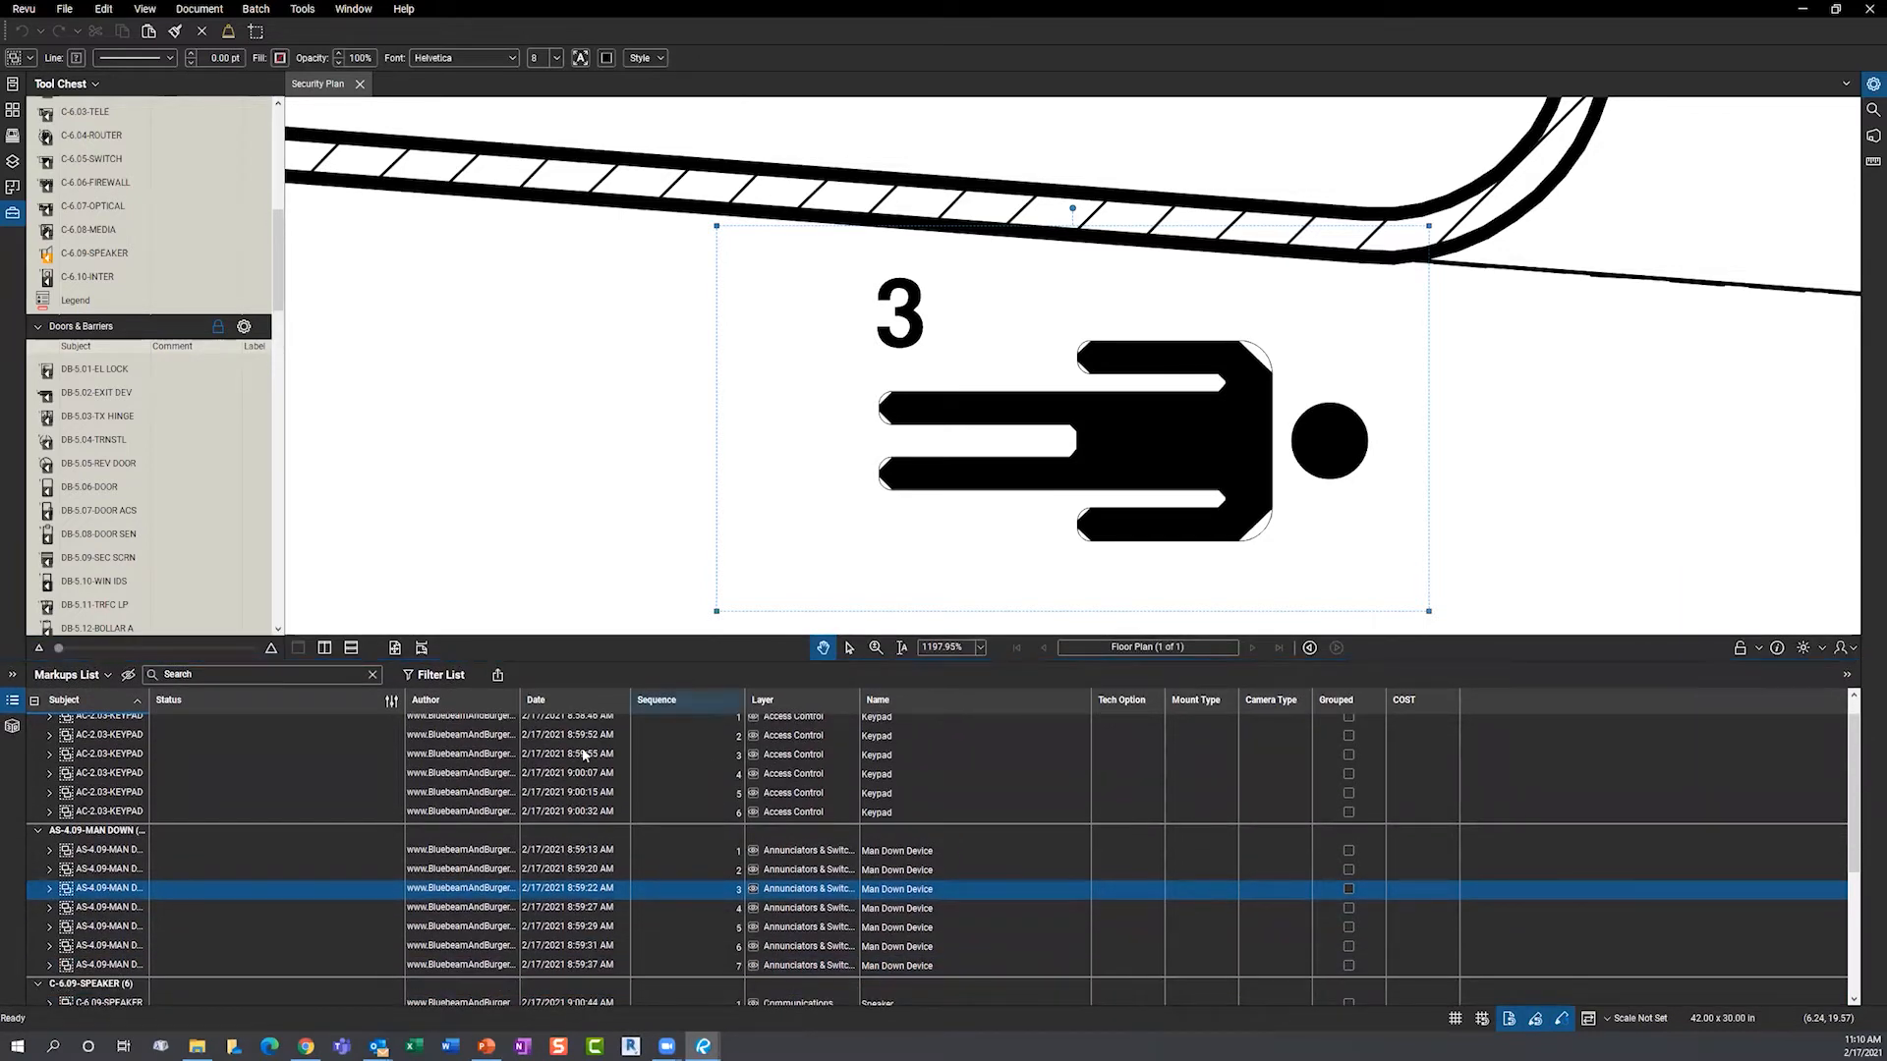
{"action": "left_click", "coordinate": [161, 794]}
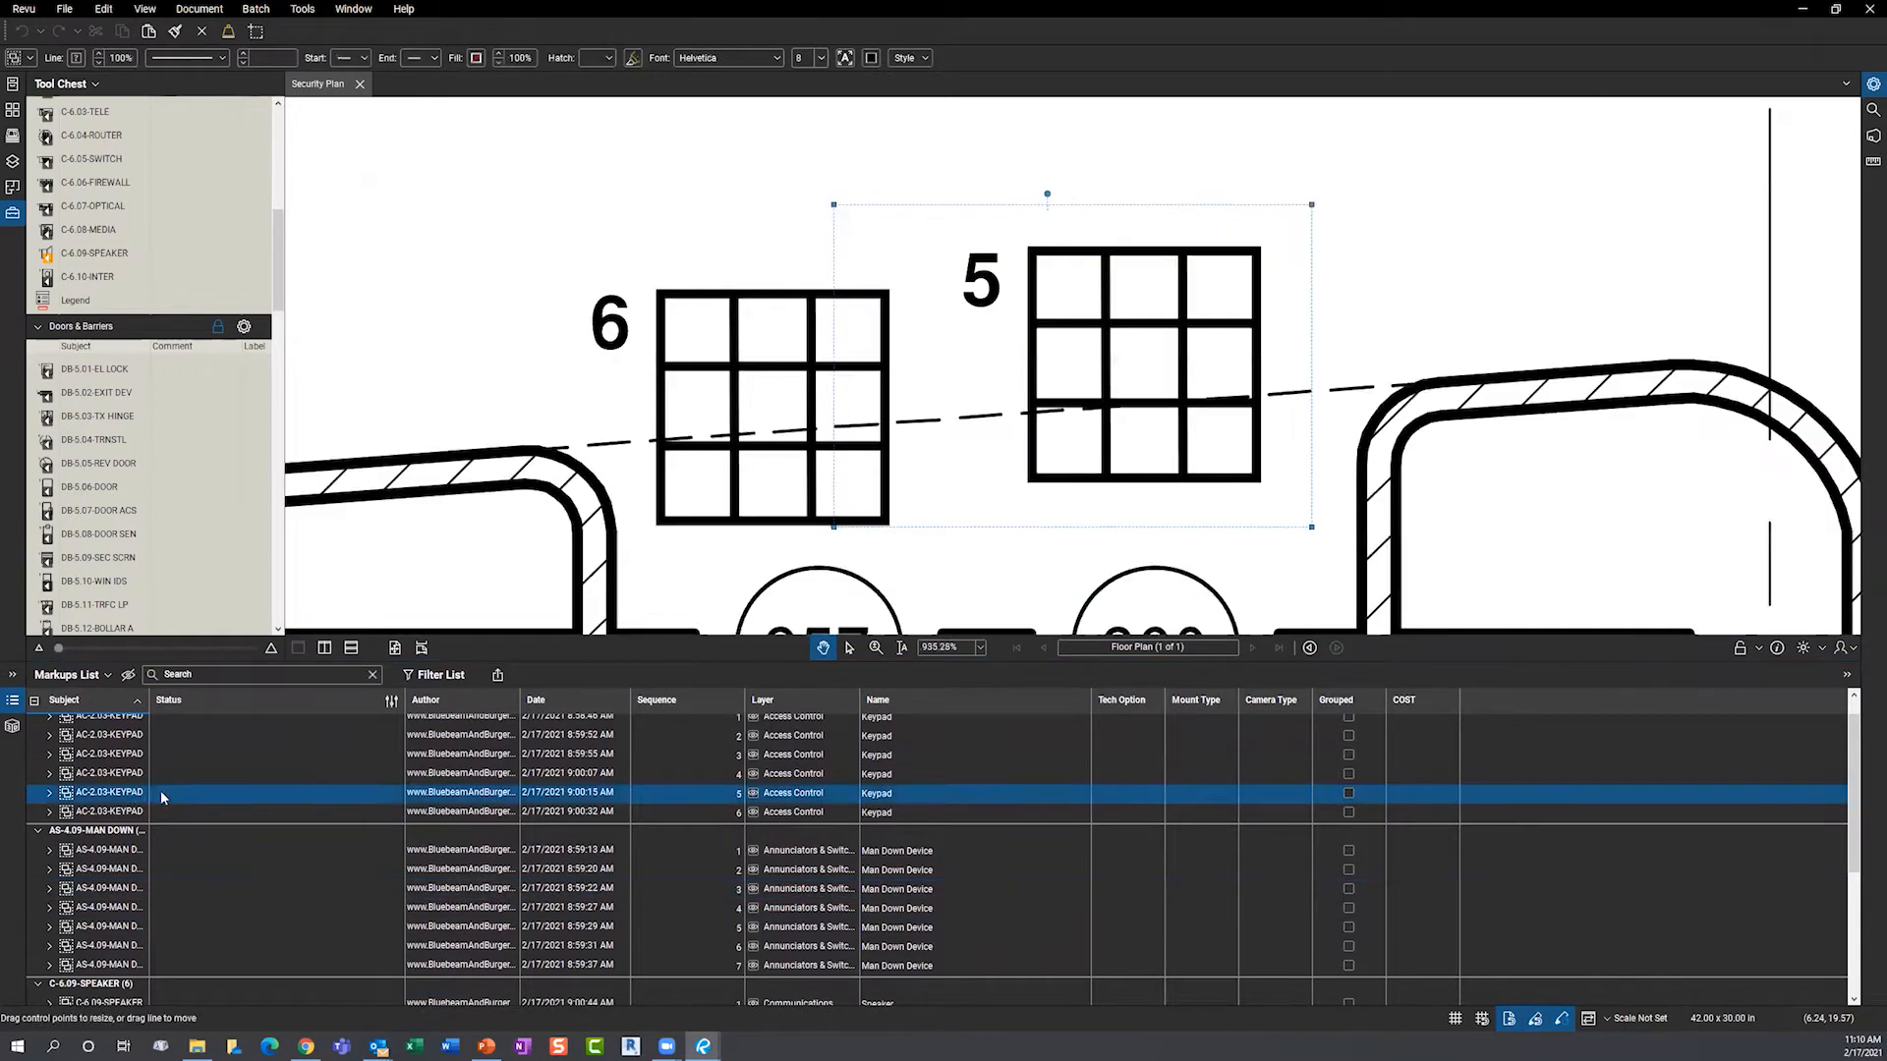
- Give keypad 5 Mount Type FLUSH and Camera Type BULLET, then collapse the Markups List
{"action": "left_click", "coordinate": [1128, 795]}
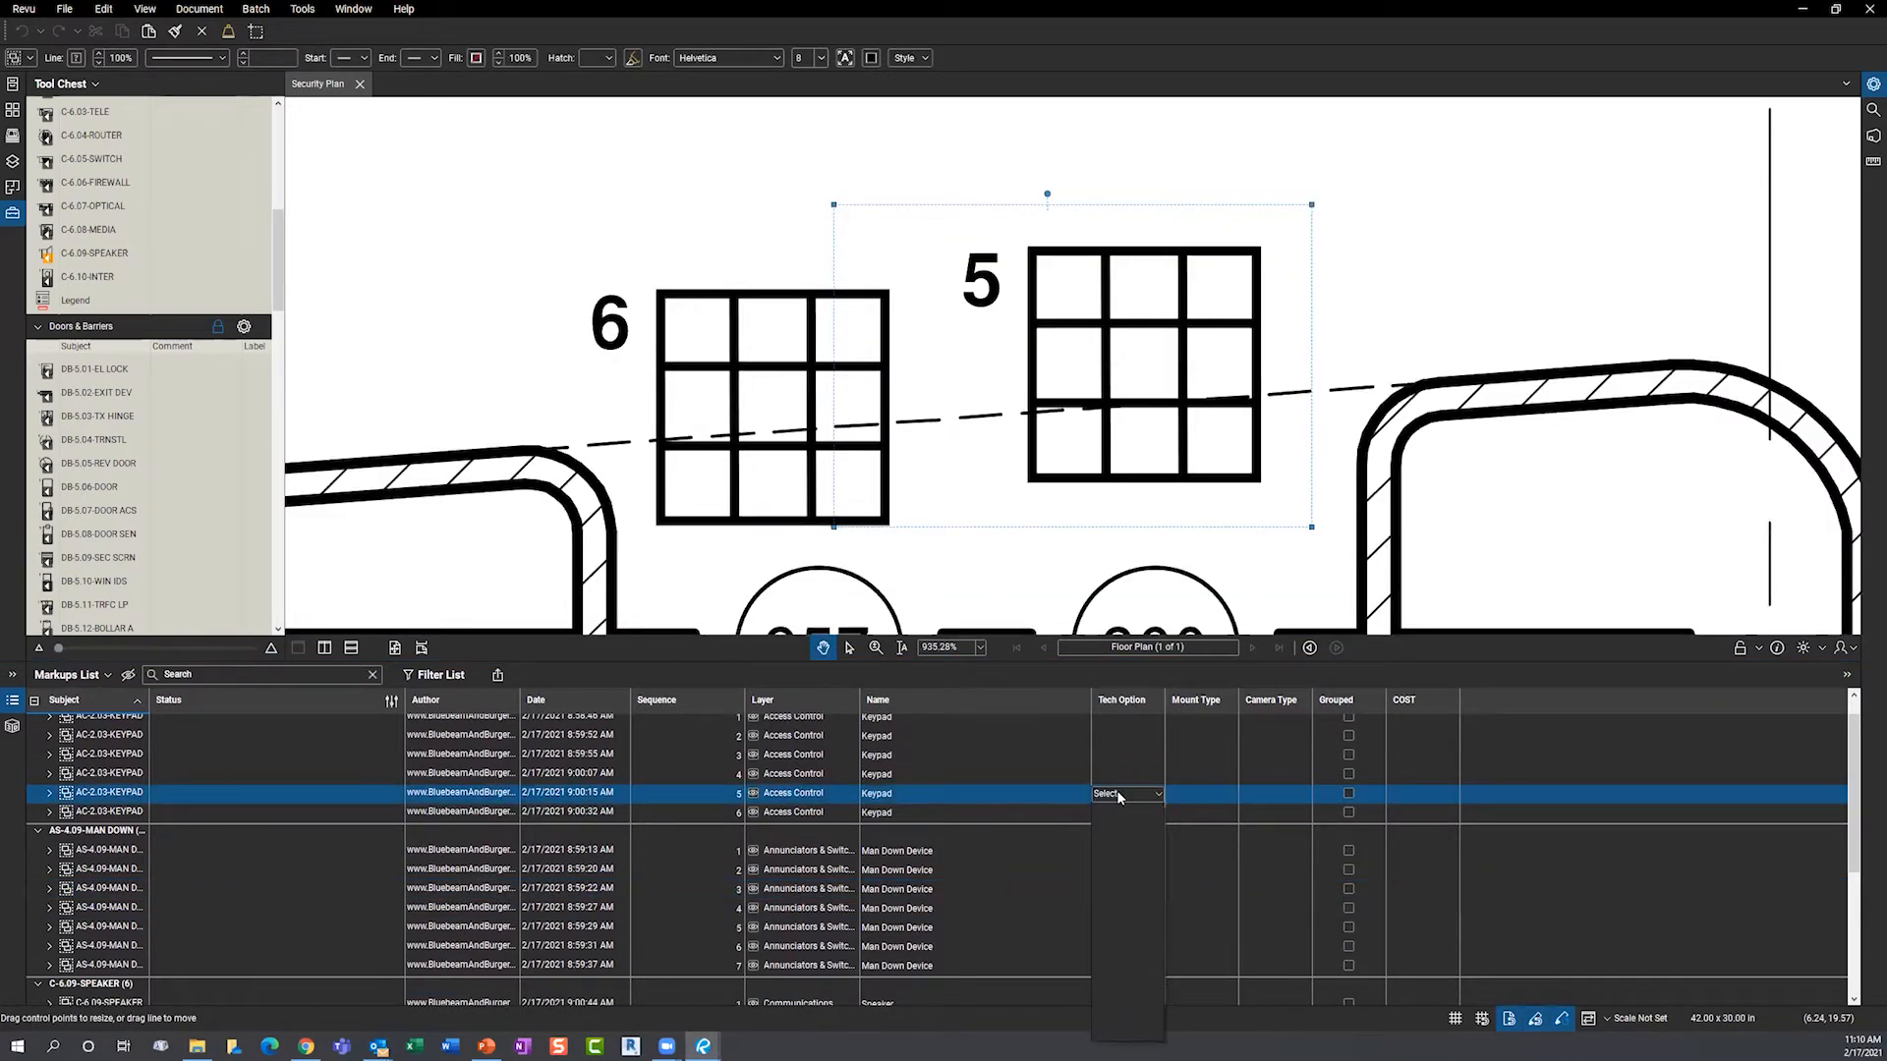
{"action": "left_click", "coordinate": [1193, 792]}
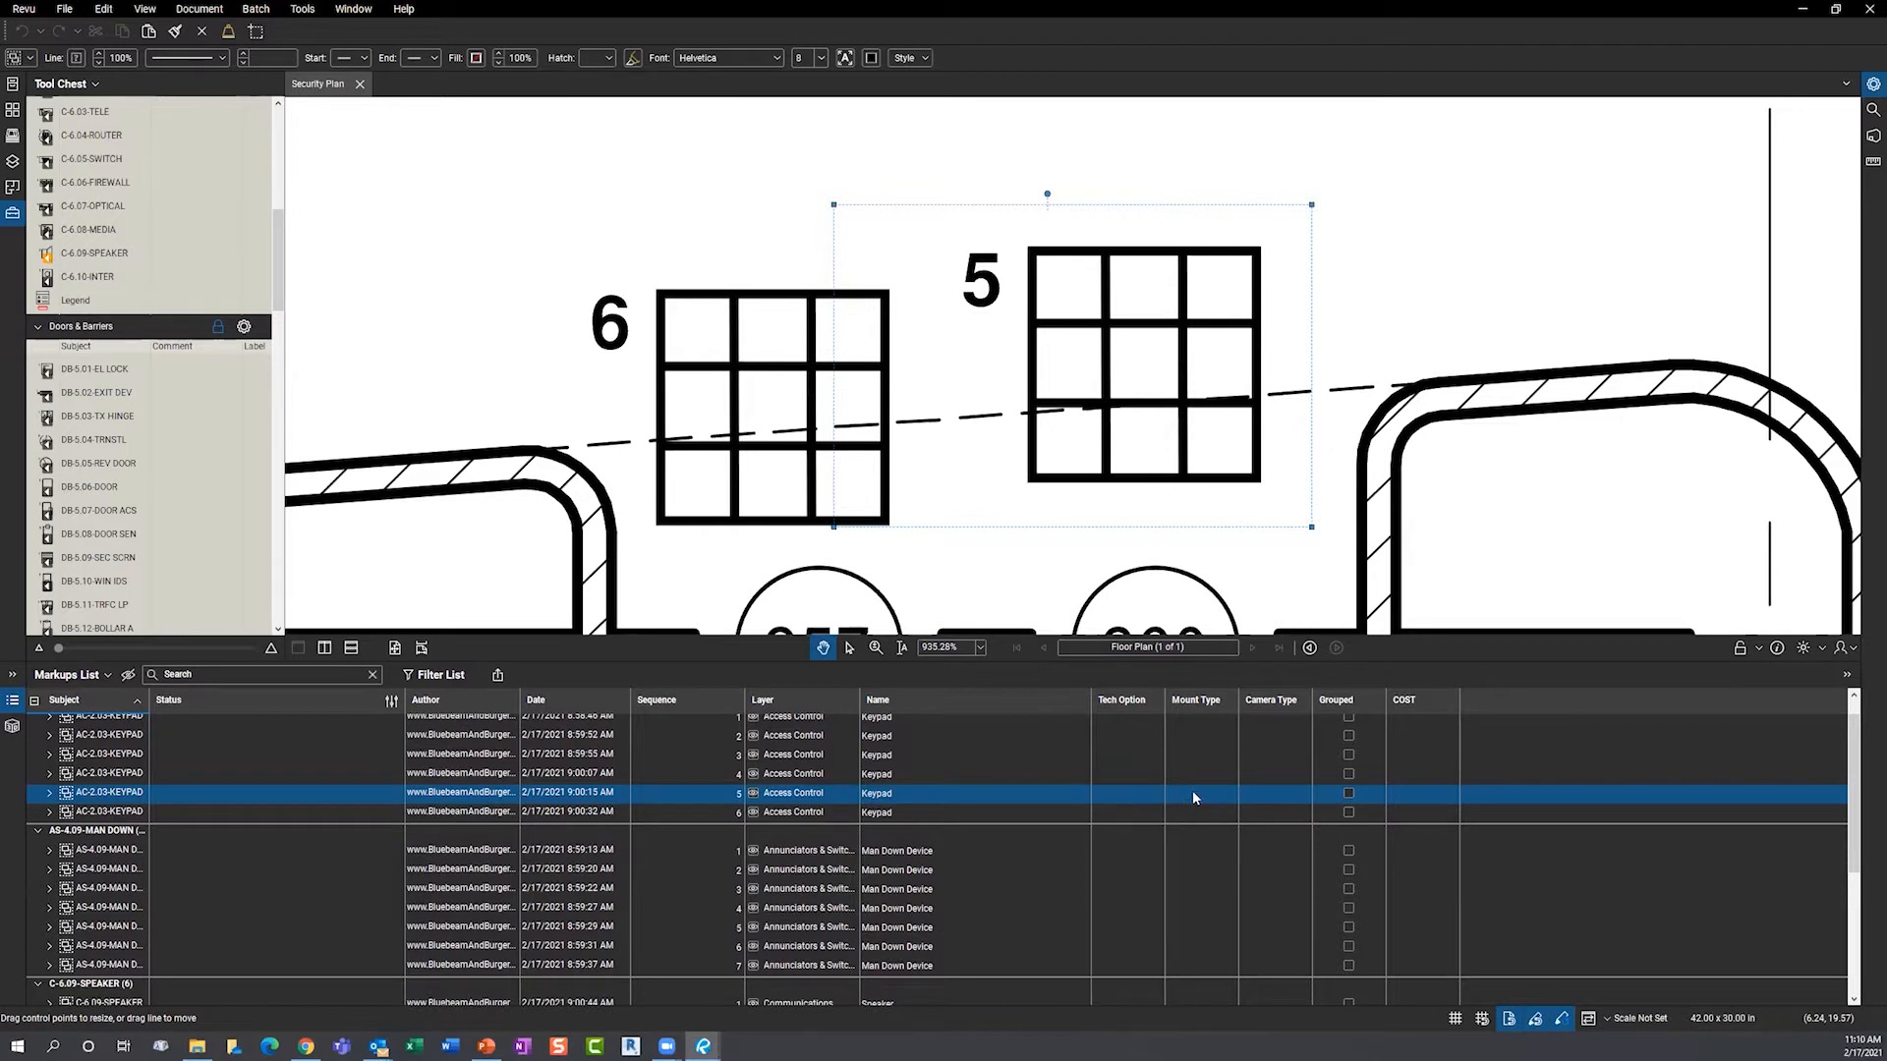
{"action": "left_click", "coordinate": [1195, 796]}
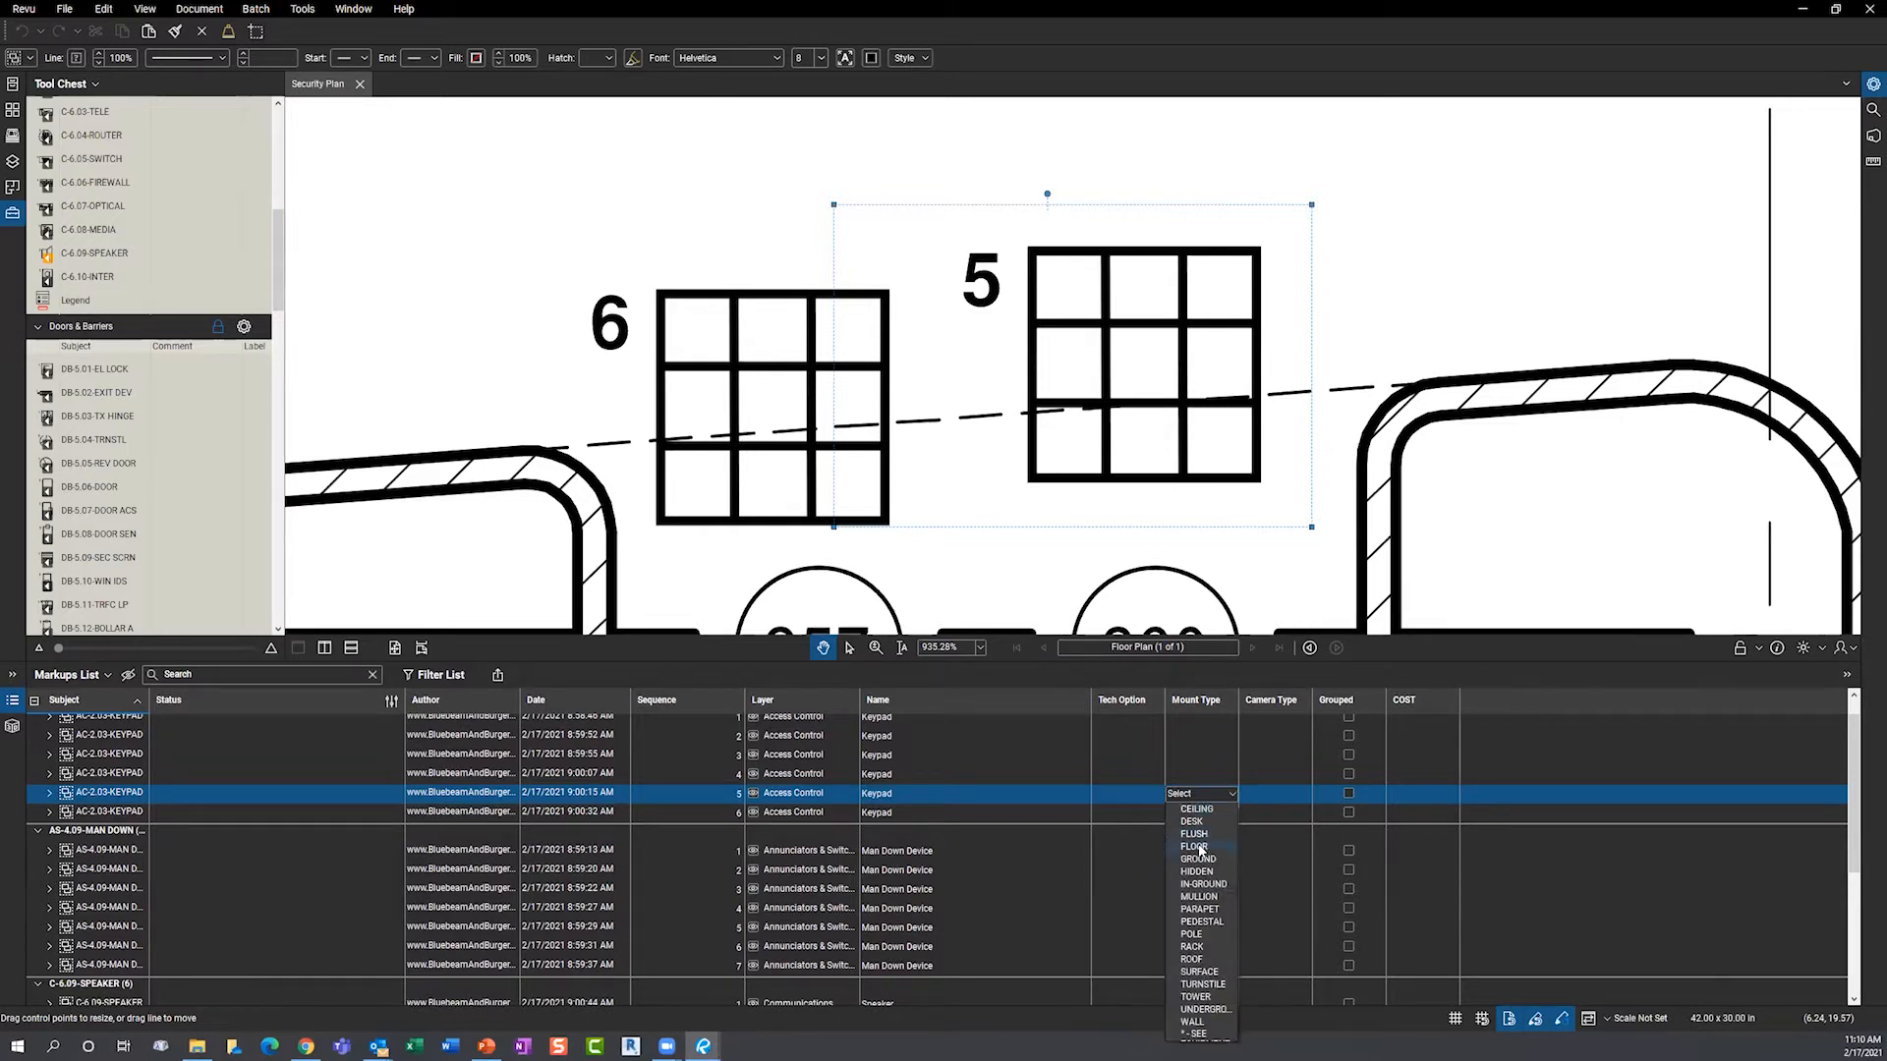
{"action": "left_click", "coordinate": [1195, 833]}
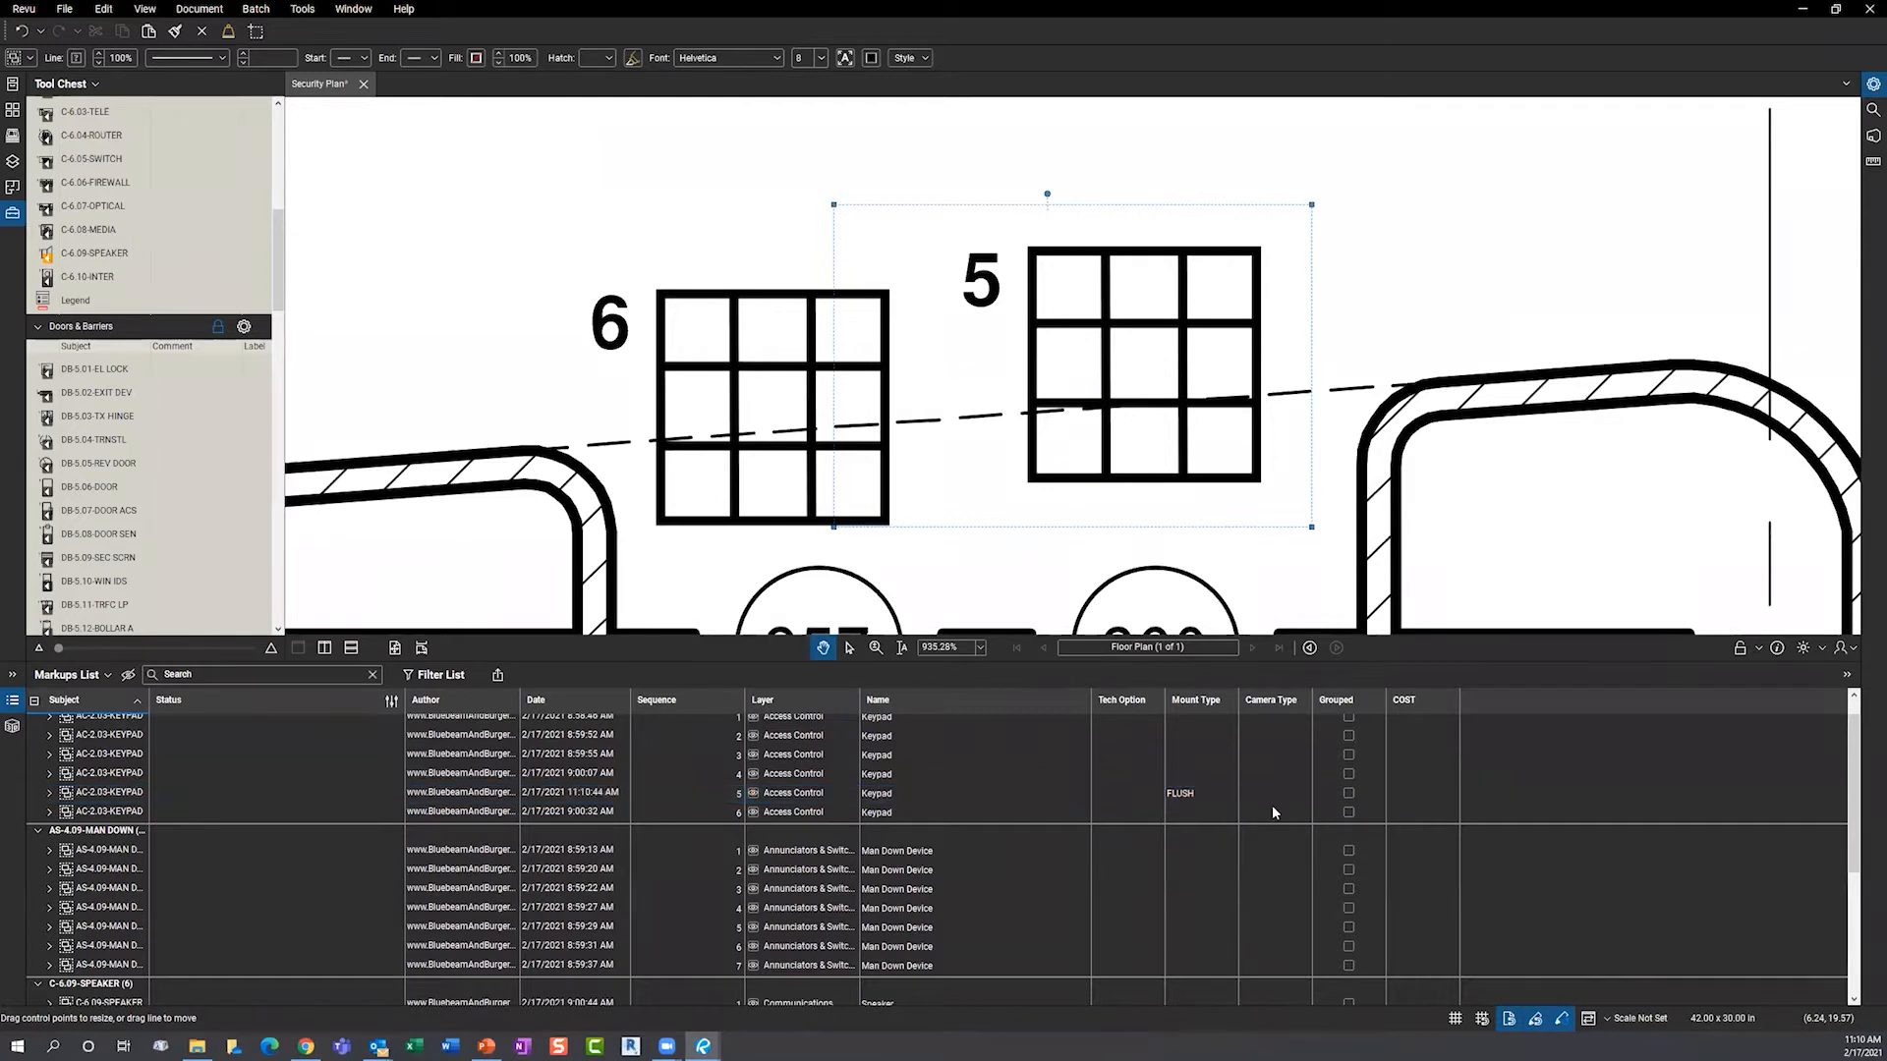
{"action": "left_click", "coordinate": [1270, 793]}
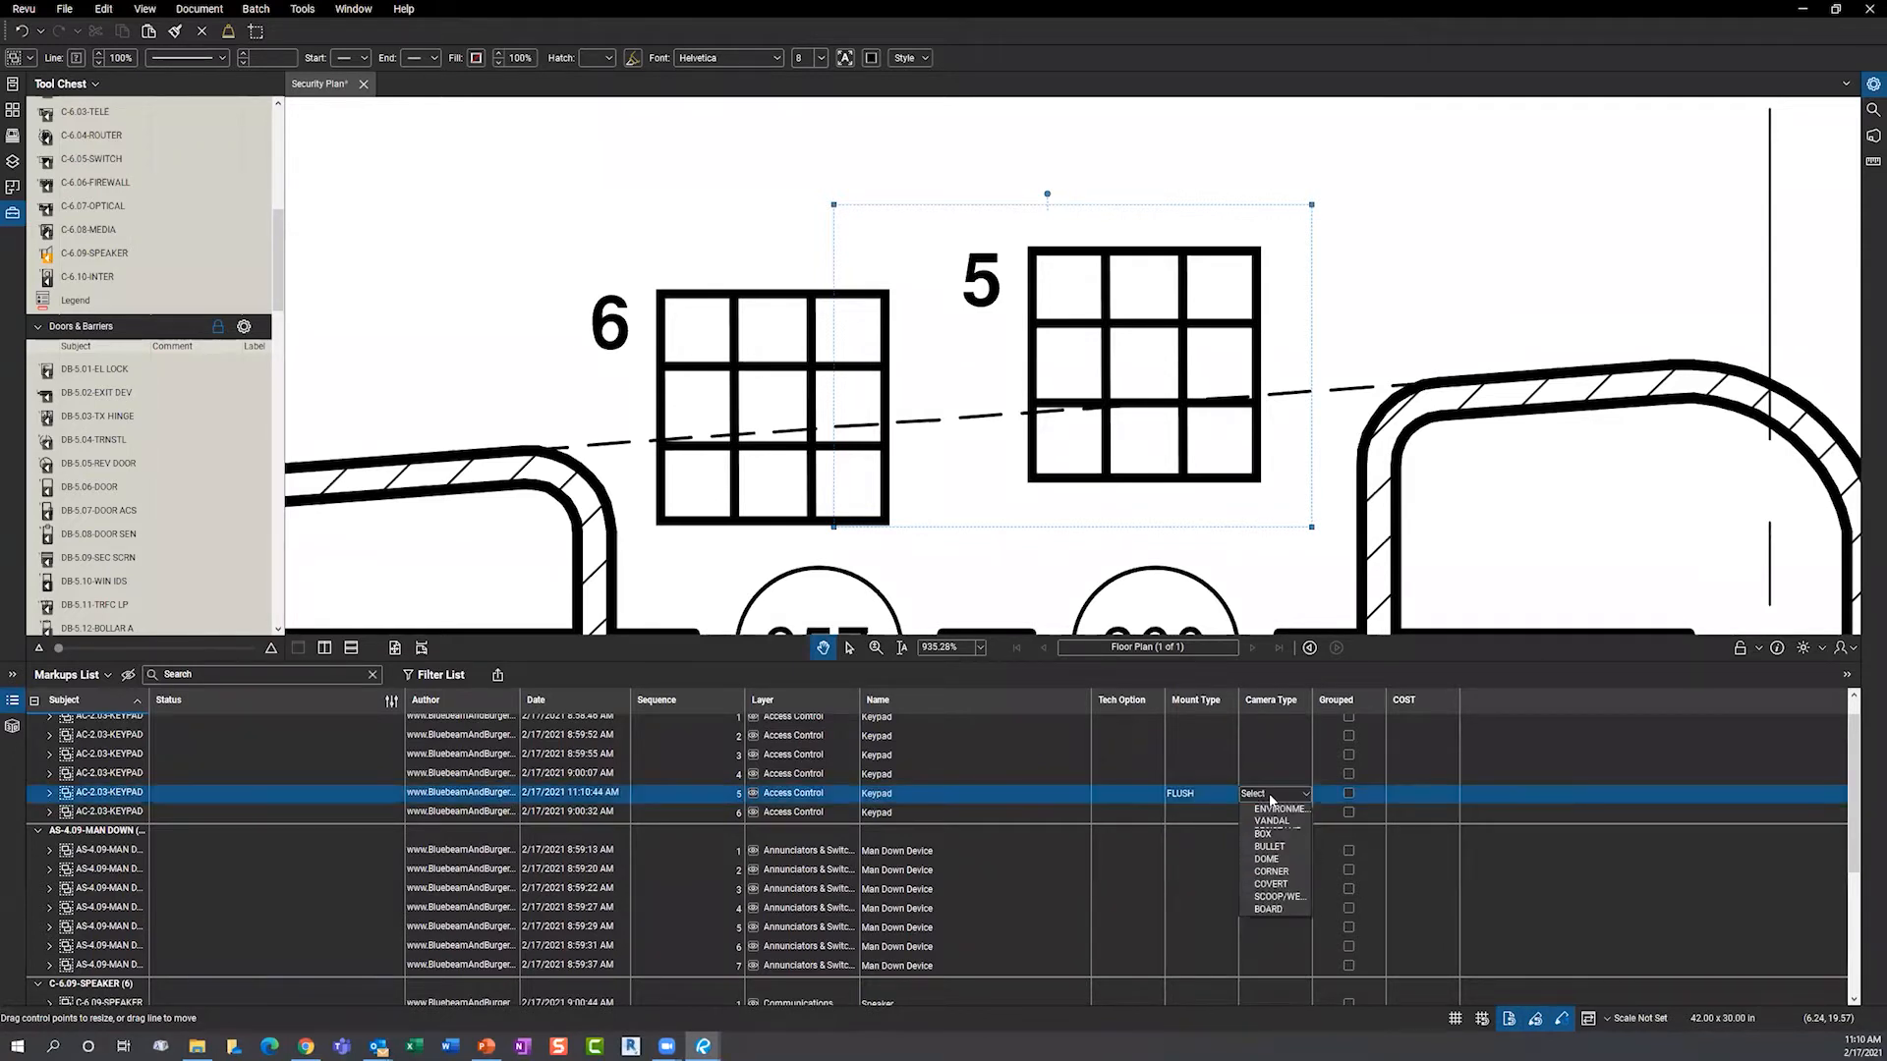
{"action": "left_click", "coordinate": [1268, 847]}
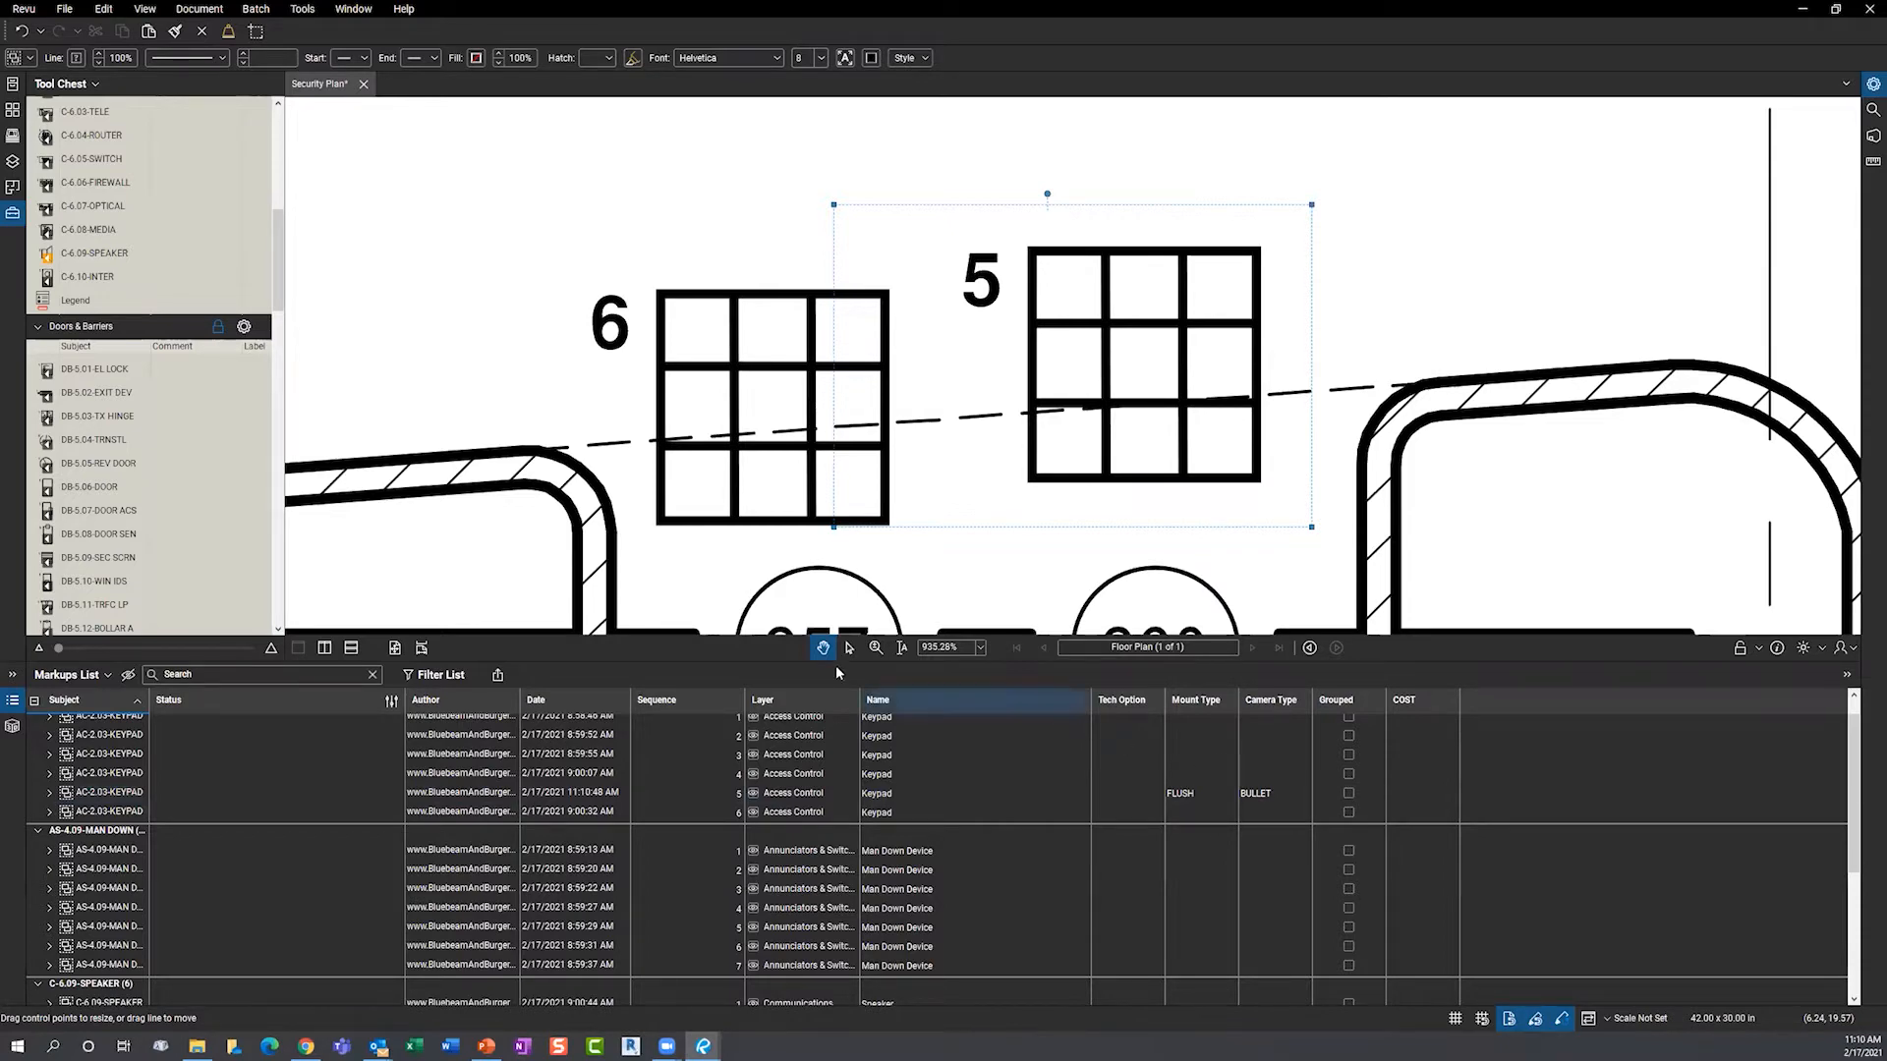
{"action": "left_click", "coordinate": [780, 661]}
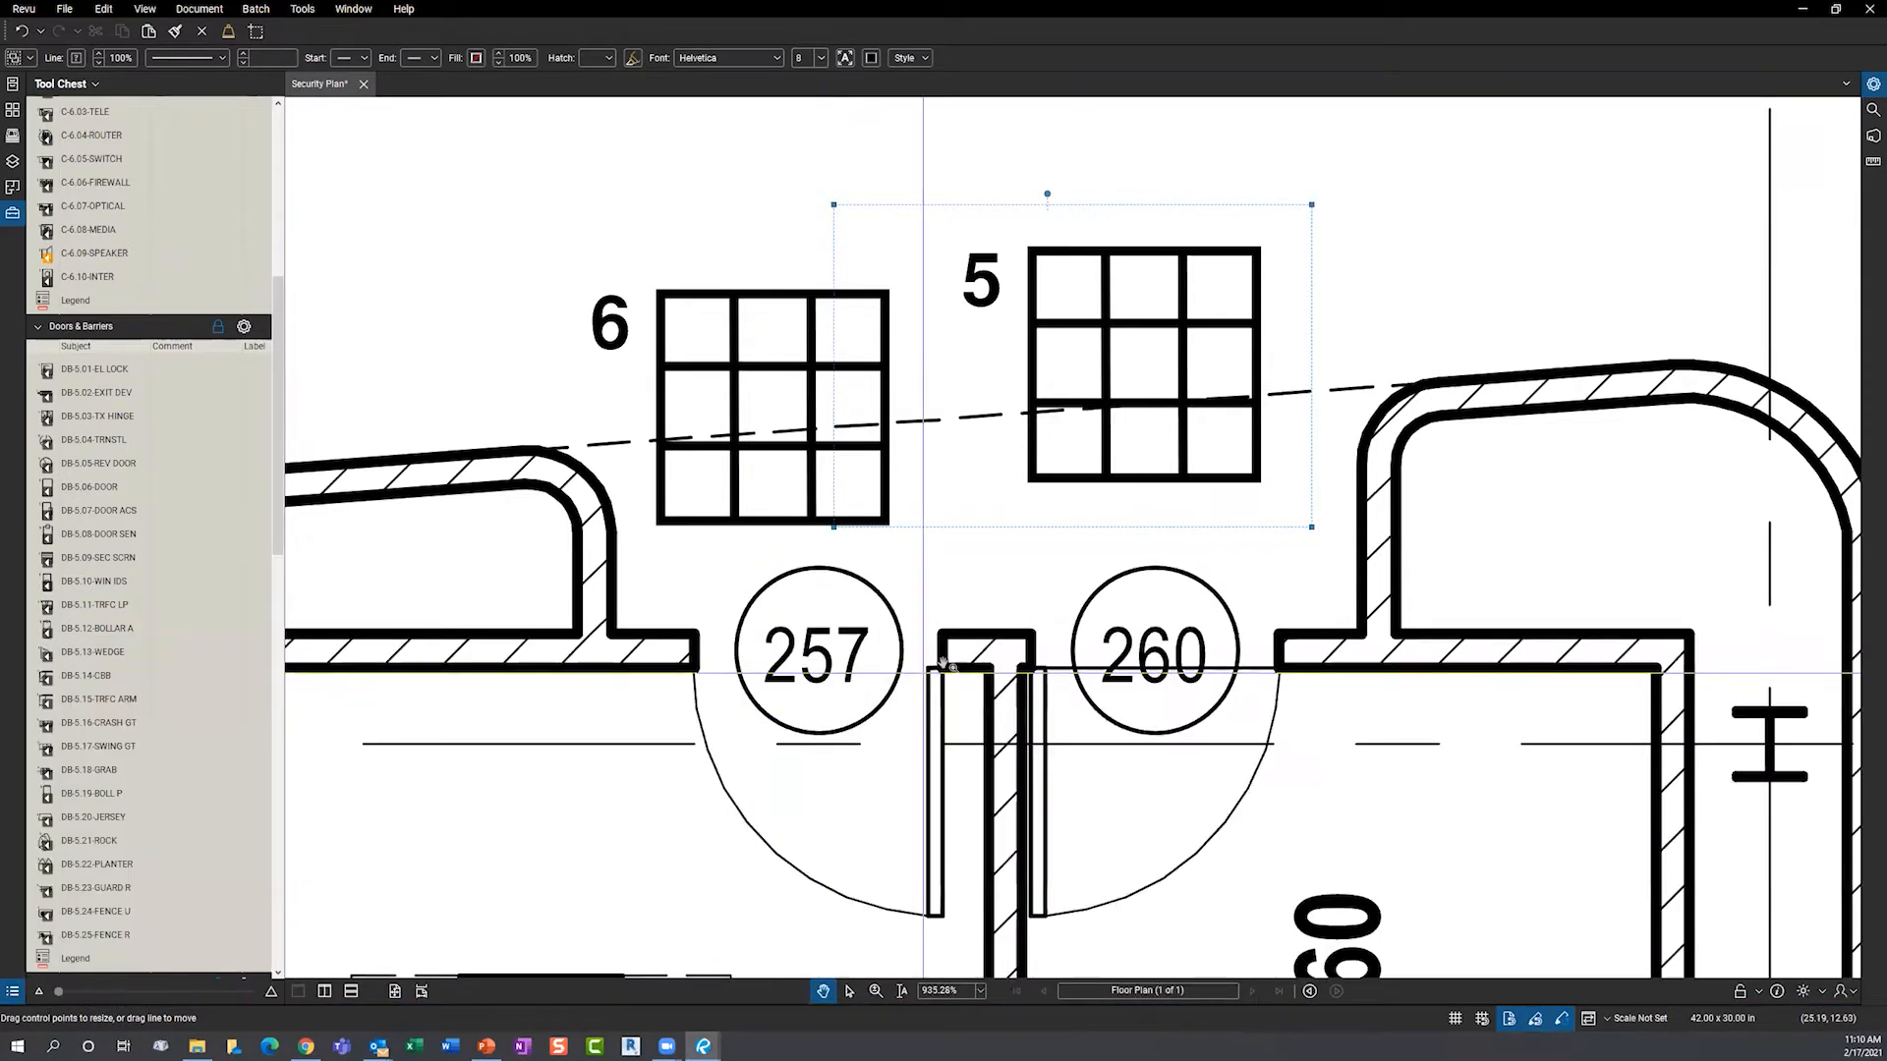
{"action": "scroll", "coordinate": [889, 636], "scroll_direction": "down", "scroll_amount": 5}
{"action": "scroll", "coordinate": [889, 637], "scroll_direction": "down", "scroll_amount": 10}
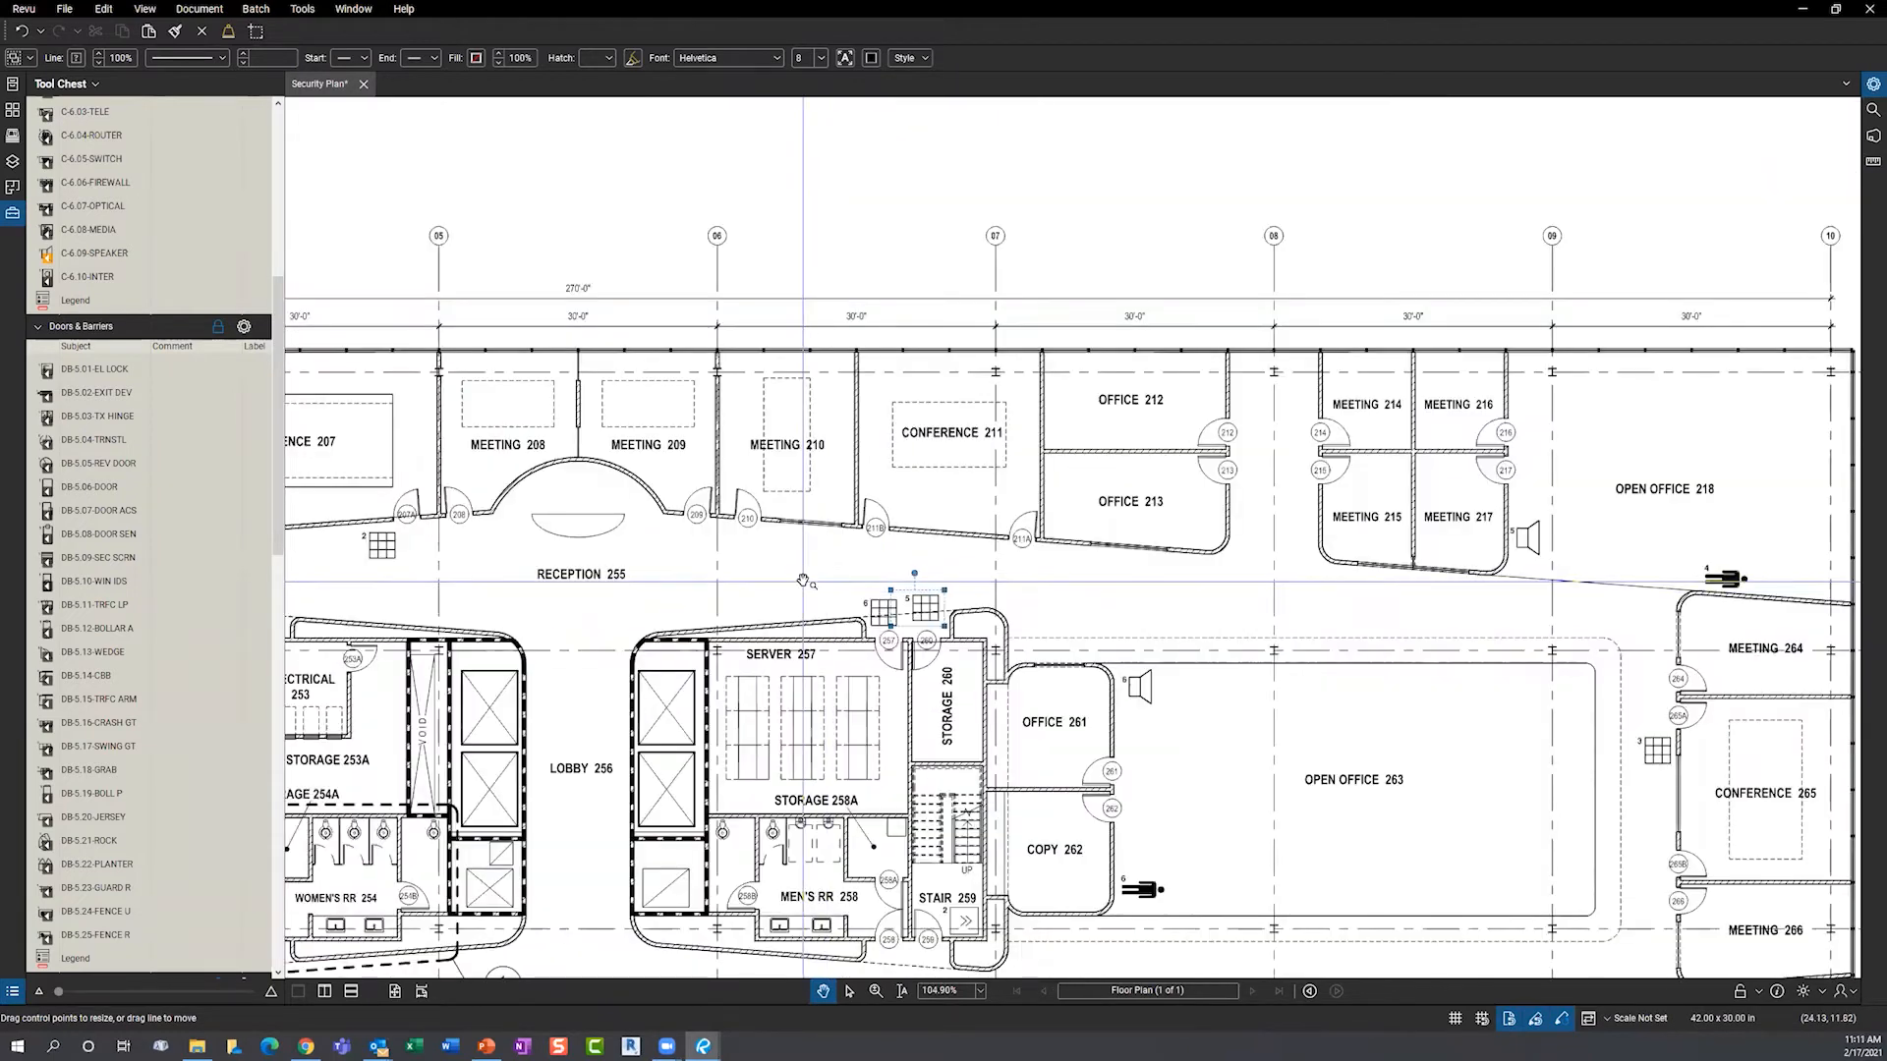
- Bring the whole floor plan into view, reopen and enlarge the Markups List, and open keypad 2's Status choices
{"action": "key", "text": "Escape"}
{"action": "left_click_drag", "start_coordinate": [811, 573], "coordinate": [956, 456]}
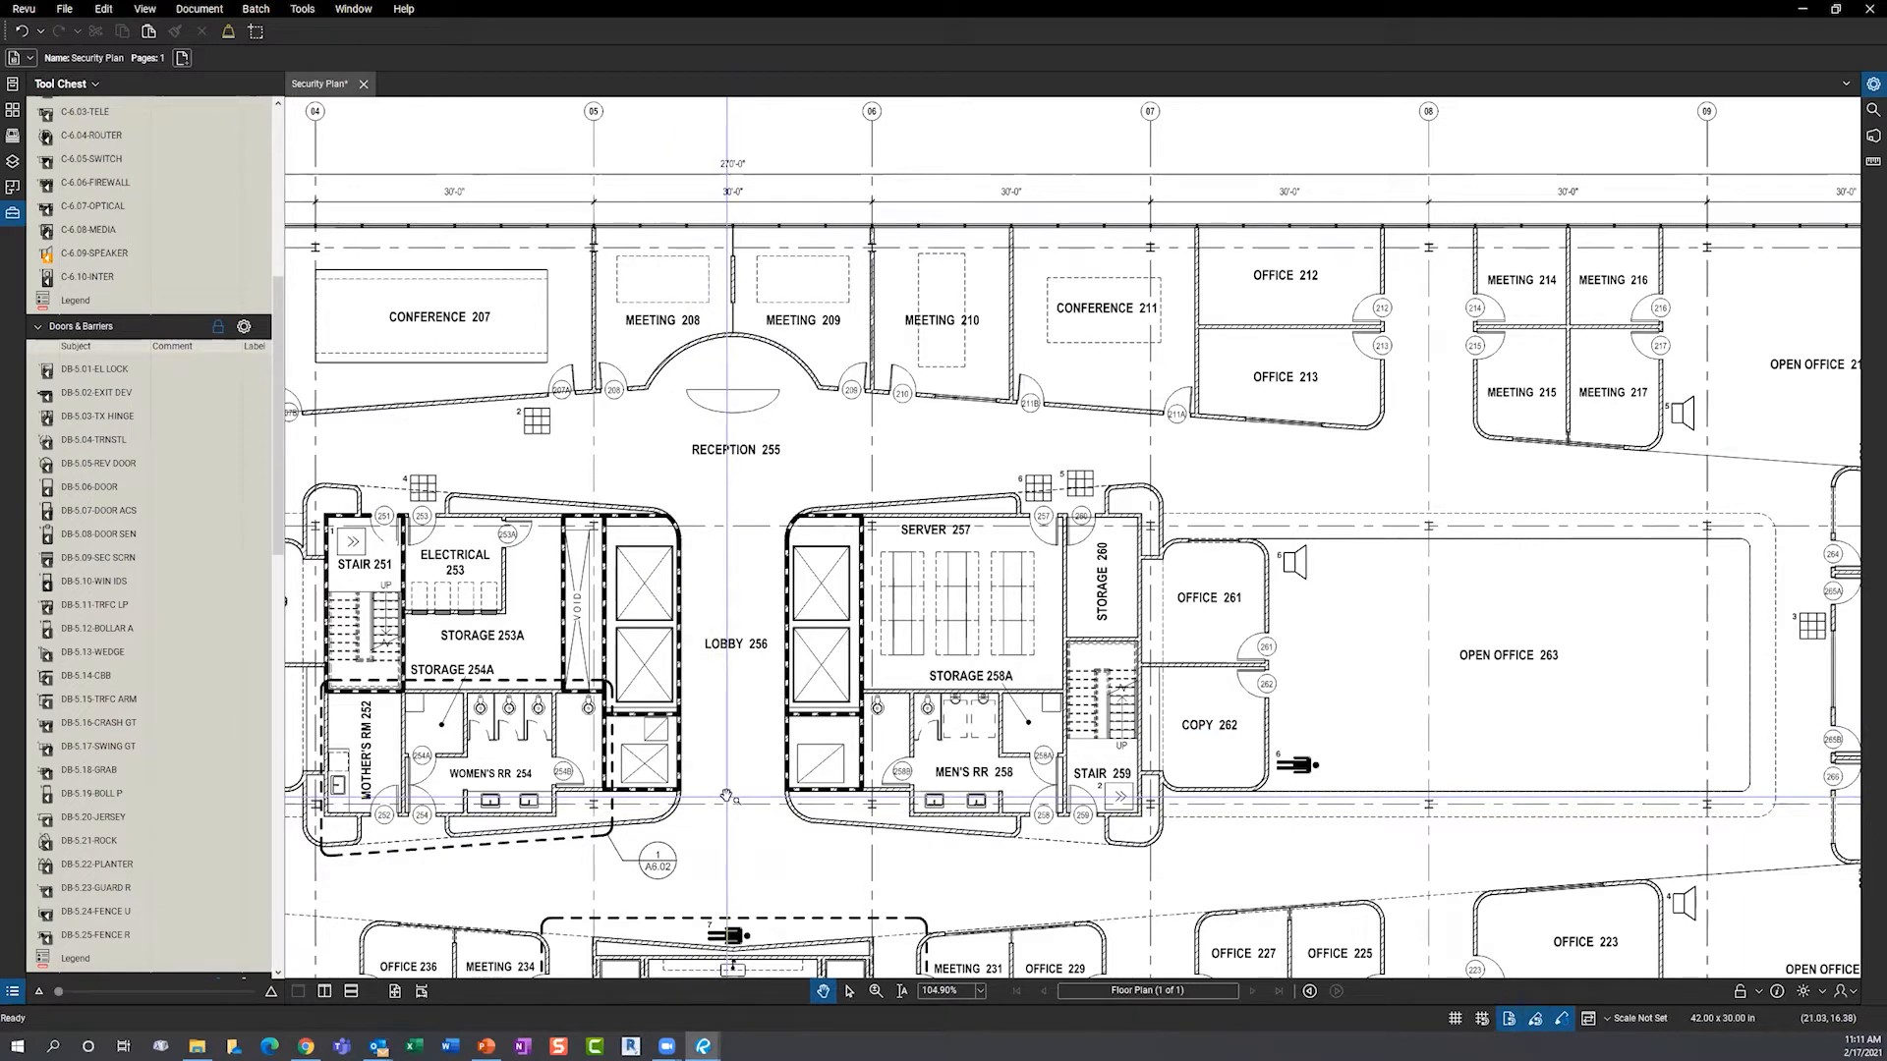
{"action": "scroll", "coordinate": [806, 753], "scroll_direction": "down", "scroll_amount": 1}
{"action": "scroll", "coordinate": [806, 753], "scroll_direction": "down", "scroll_amount": 3}
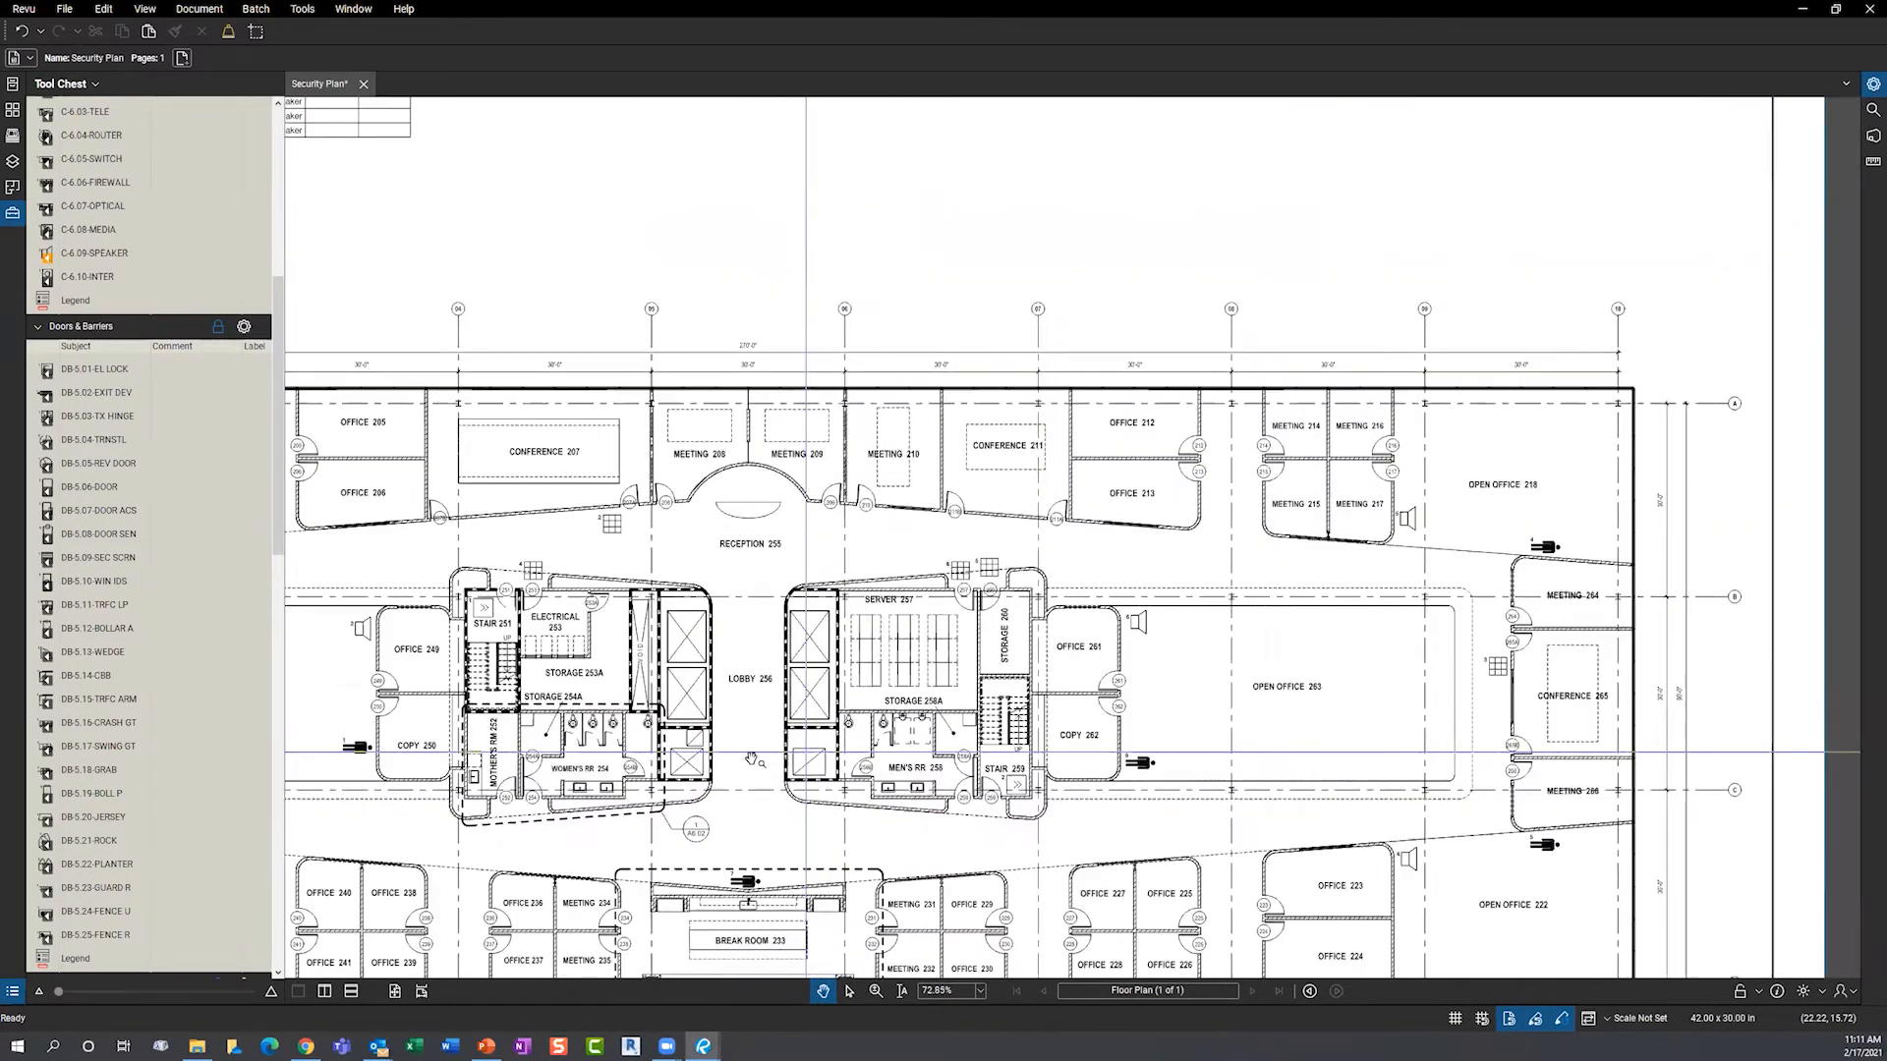
{"action": "mouse_move", "coordinate": [801, 757]}
{"action": "left_mouse_down"}
{"action": "mouse_move", "coordinate": [836, 676]}
{"action": "mouse_move", "coordinate": [934, 591]}
{"action": "left_mouse_up"}
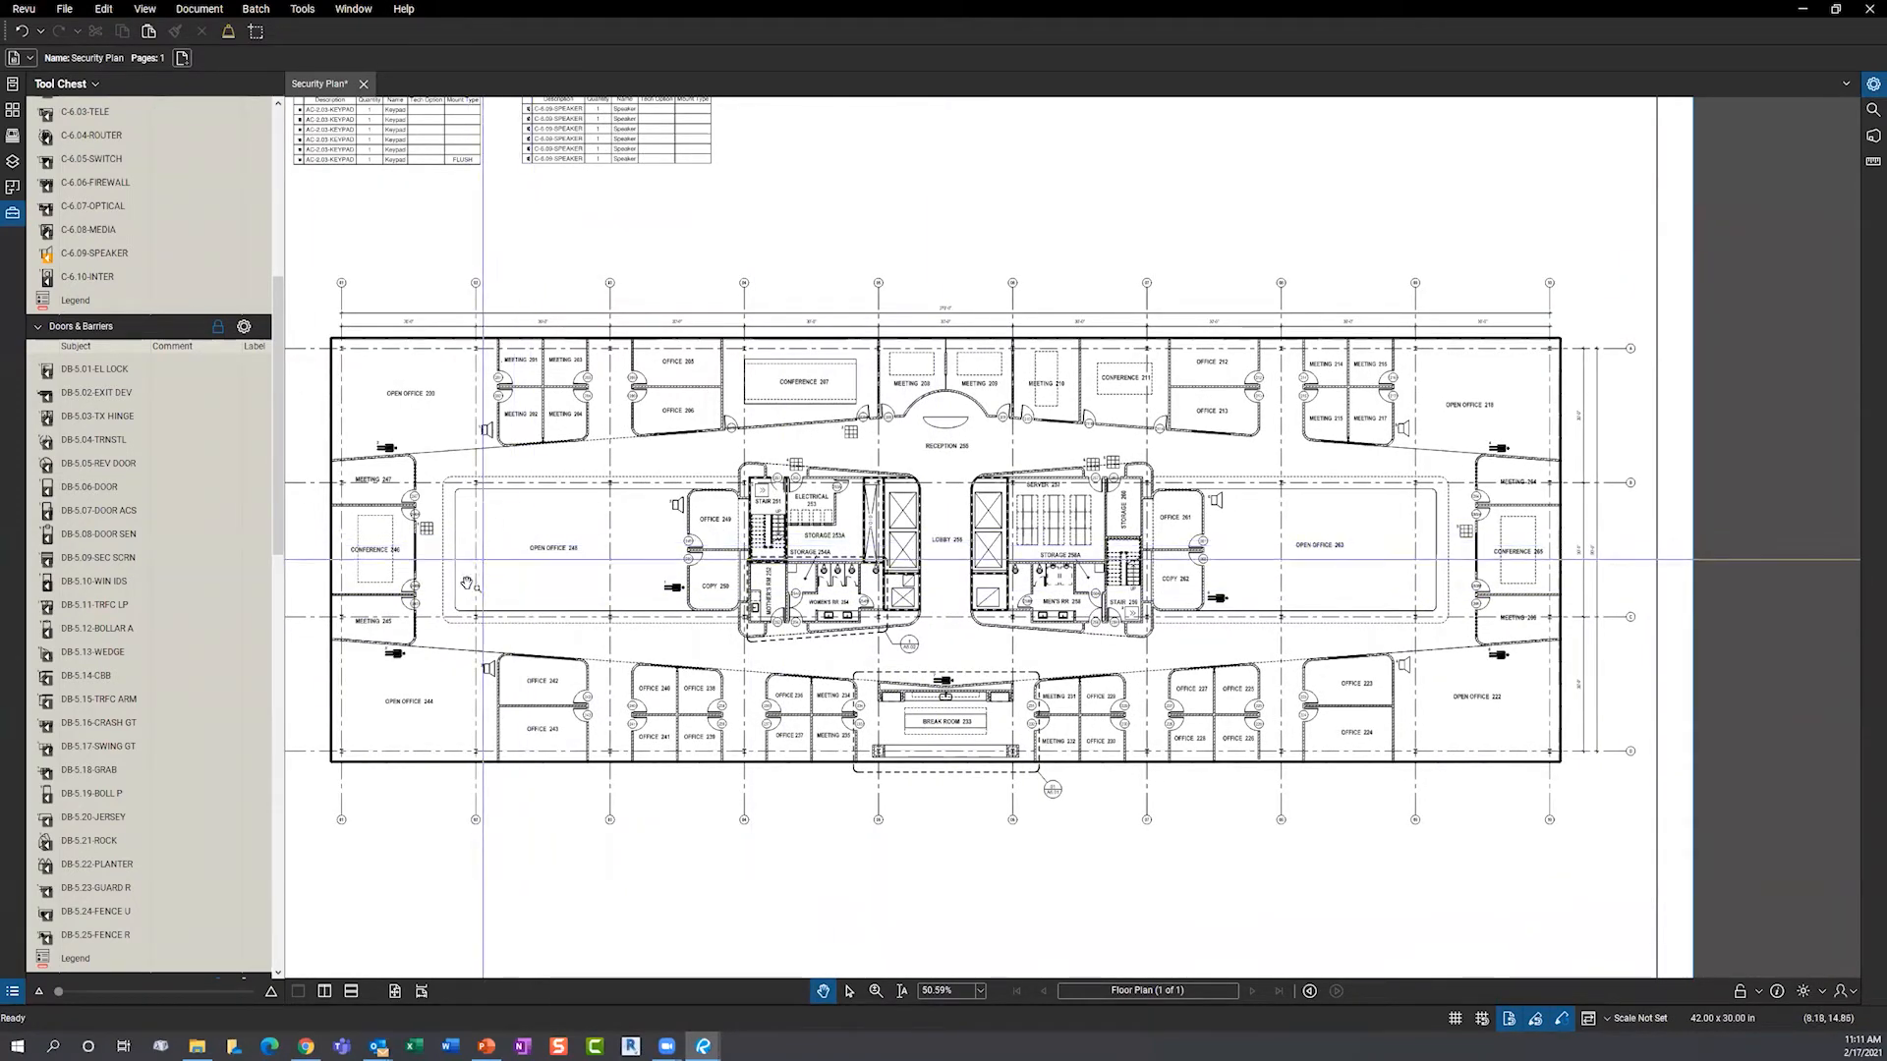
{"action": "left_click_drag", "start_coordinate": [523, 1002], "coordinate": [530, 851]}
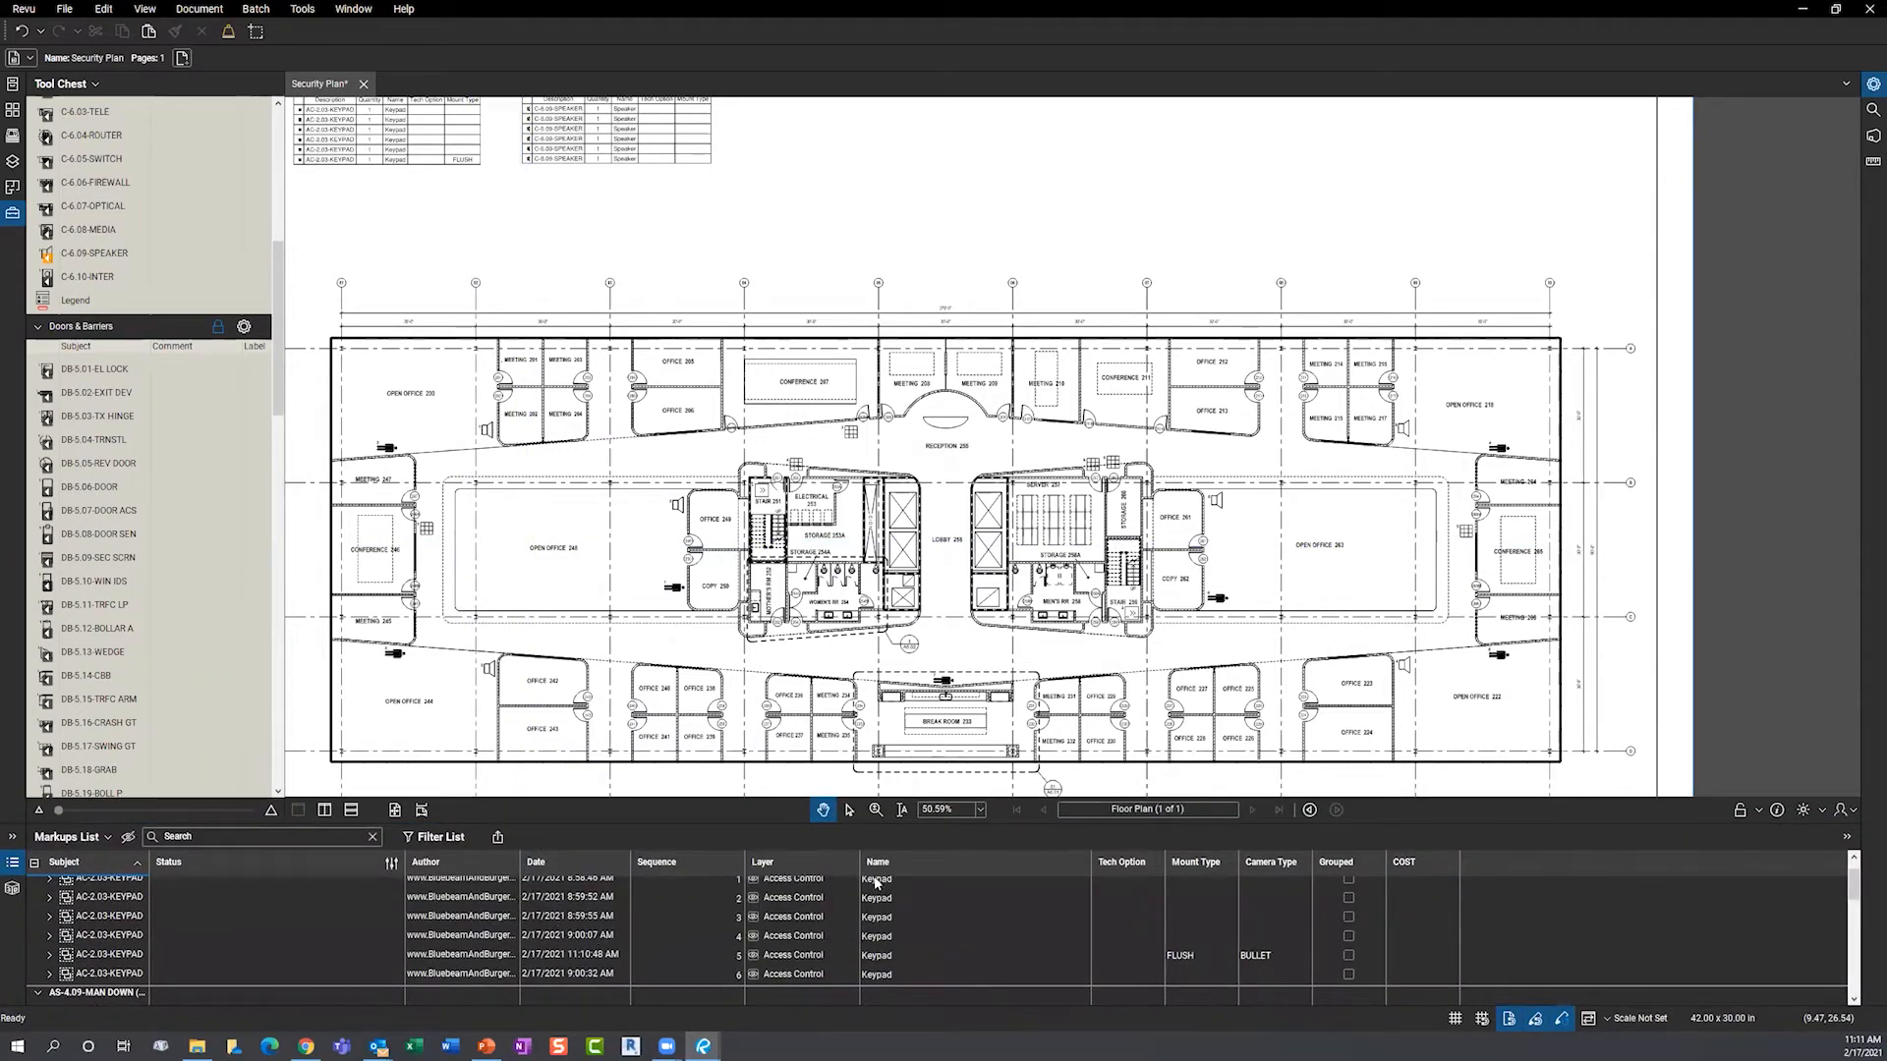
{"action": "left_click_drag", "start_coordinate": [654, 824], "coordinate": [658, 757]}
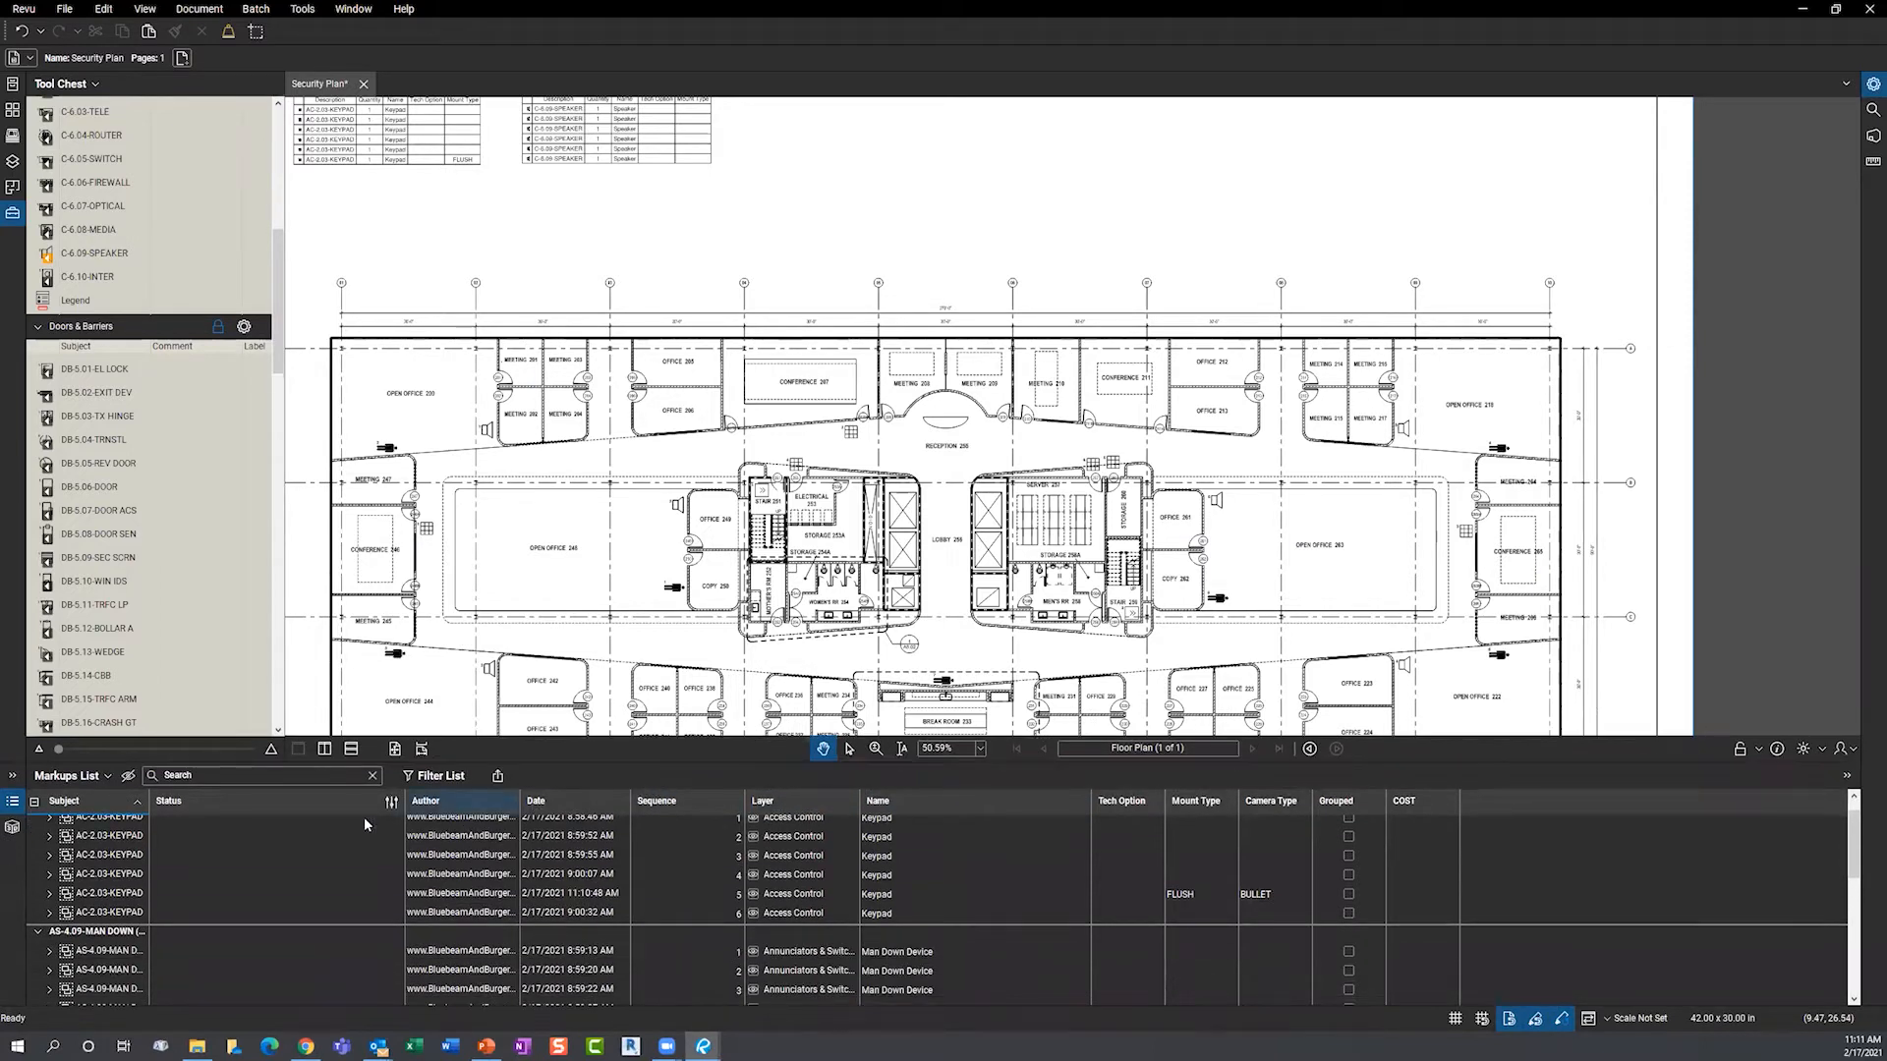
{"action": "left_click", "coordinate": [232, 838]}
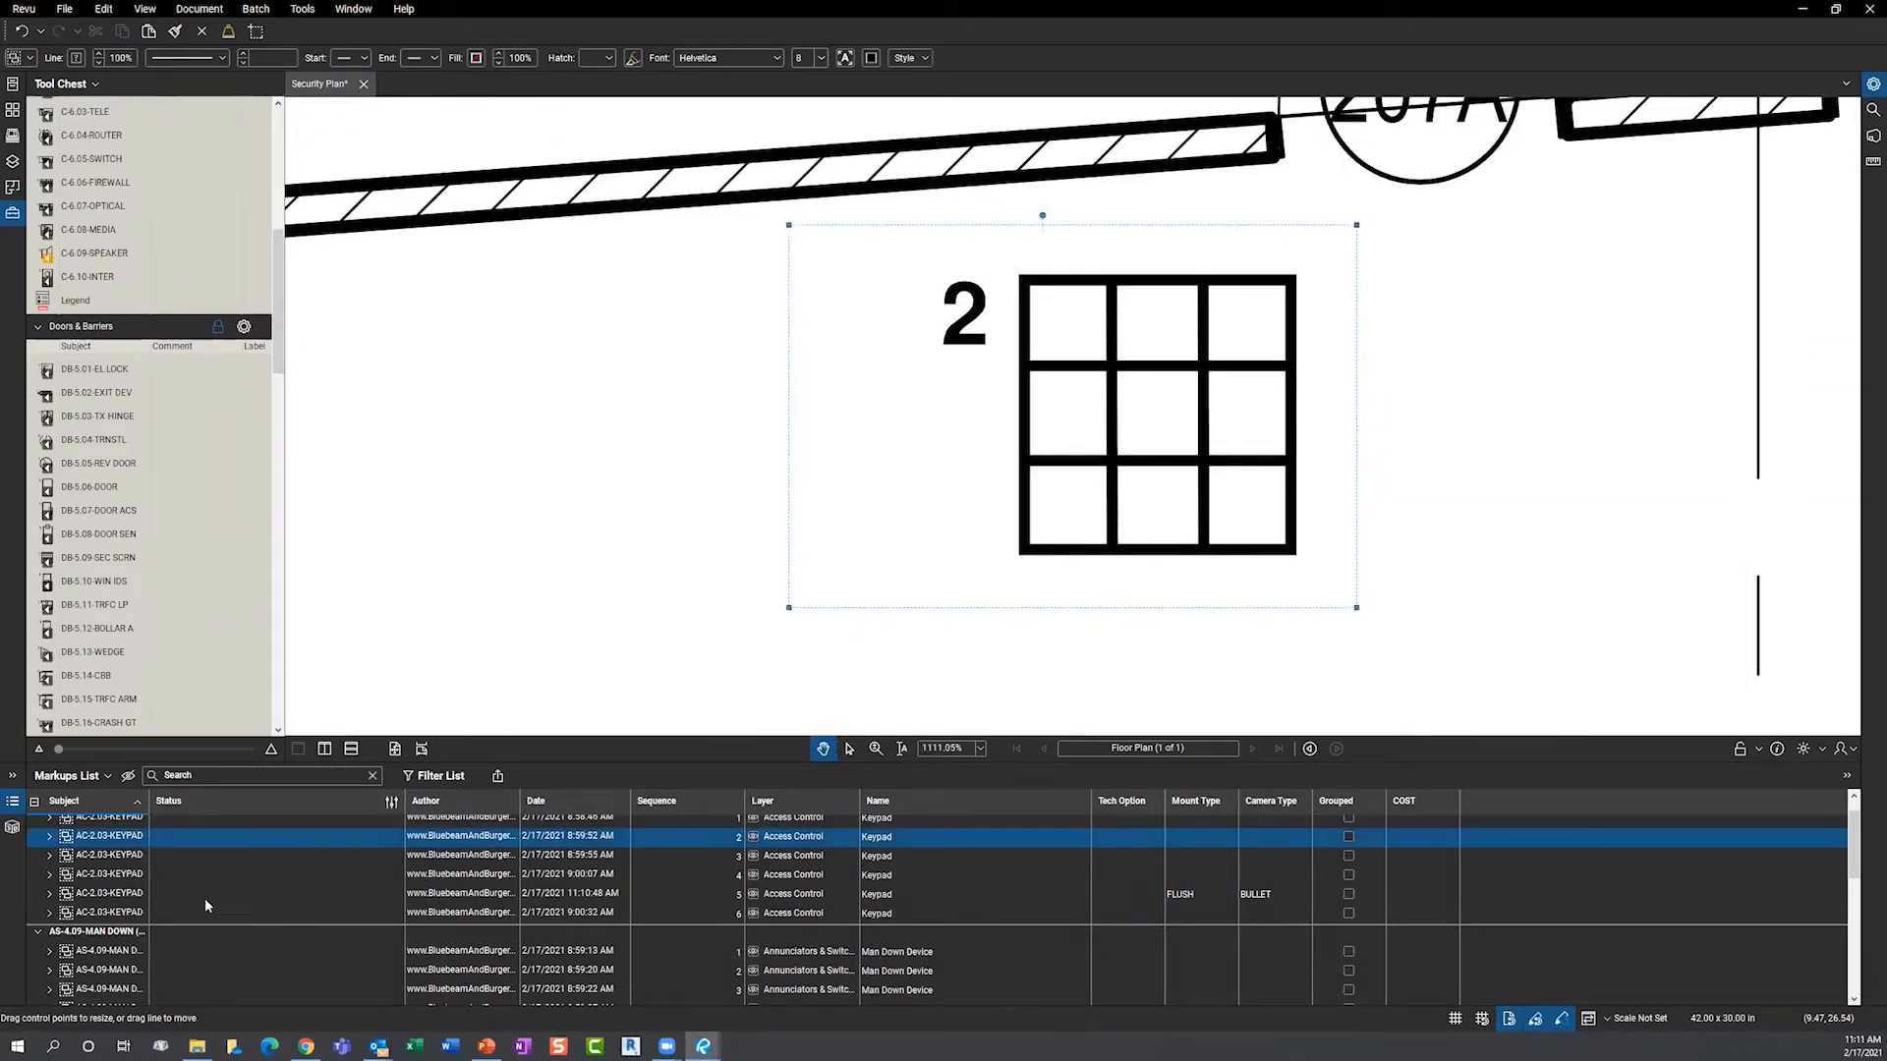
- Widen the Status column, deselect the keypad, and switch to the Wall & Floor Finishes drawing
{"action": "double_click", "coordinate": [400, 801]}
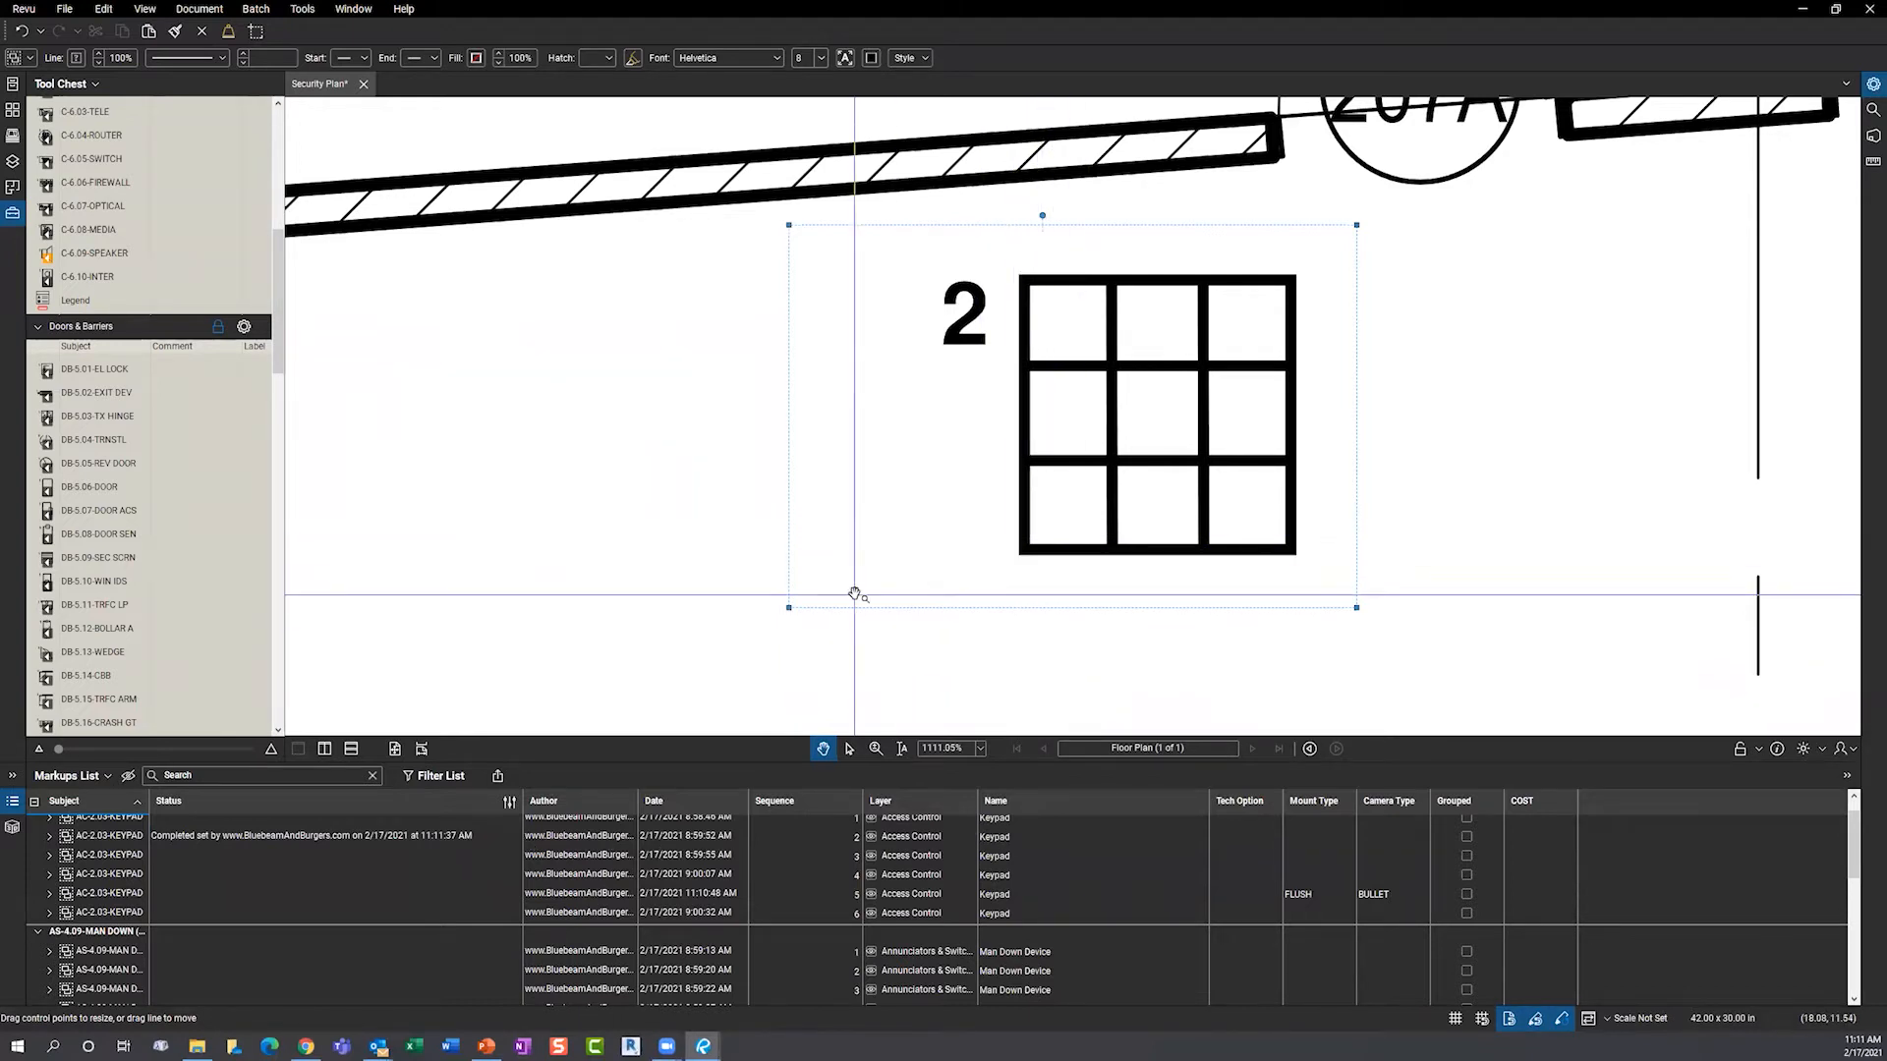
{"action": "left_click", "coordinate": [806, 617]}
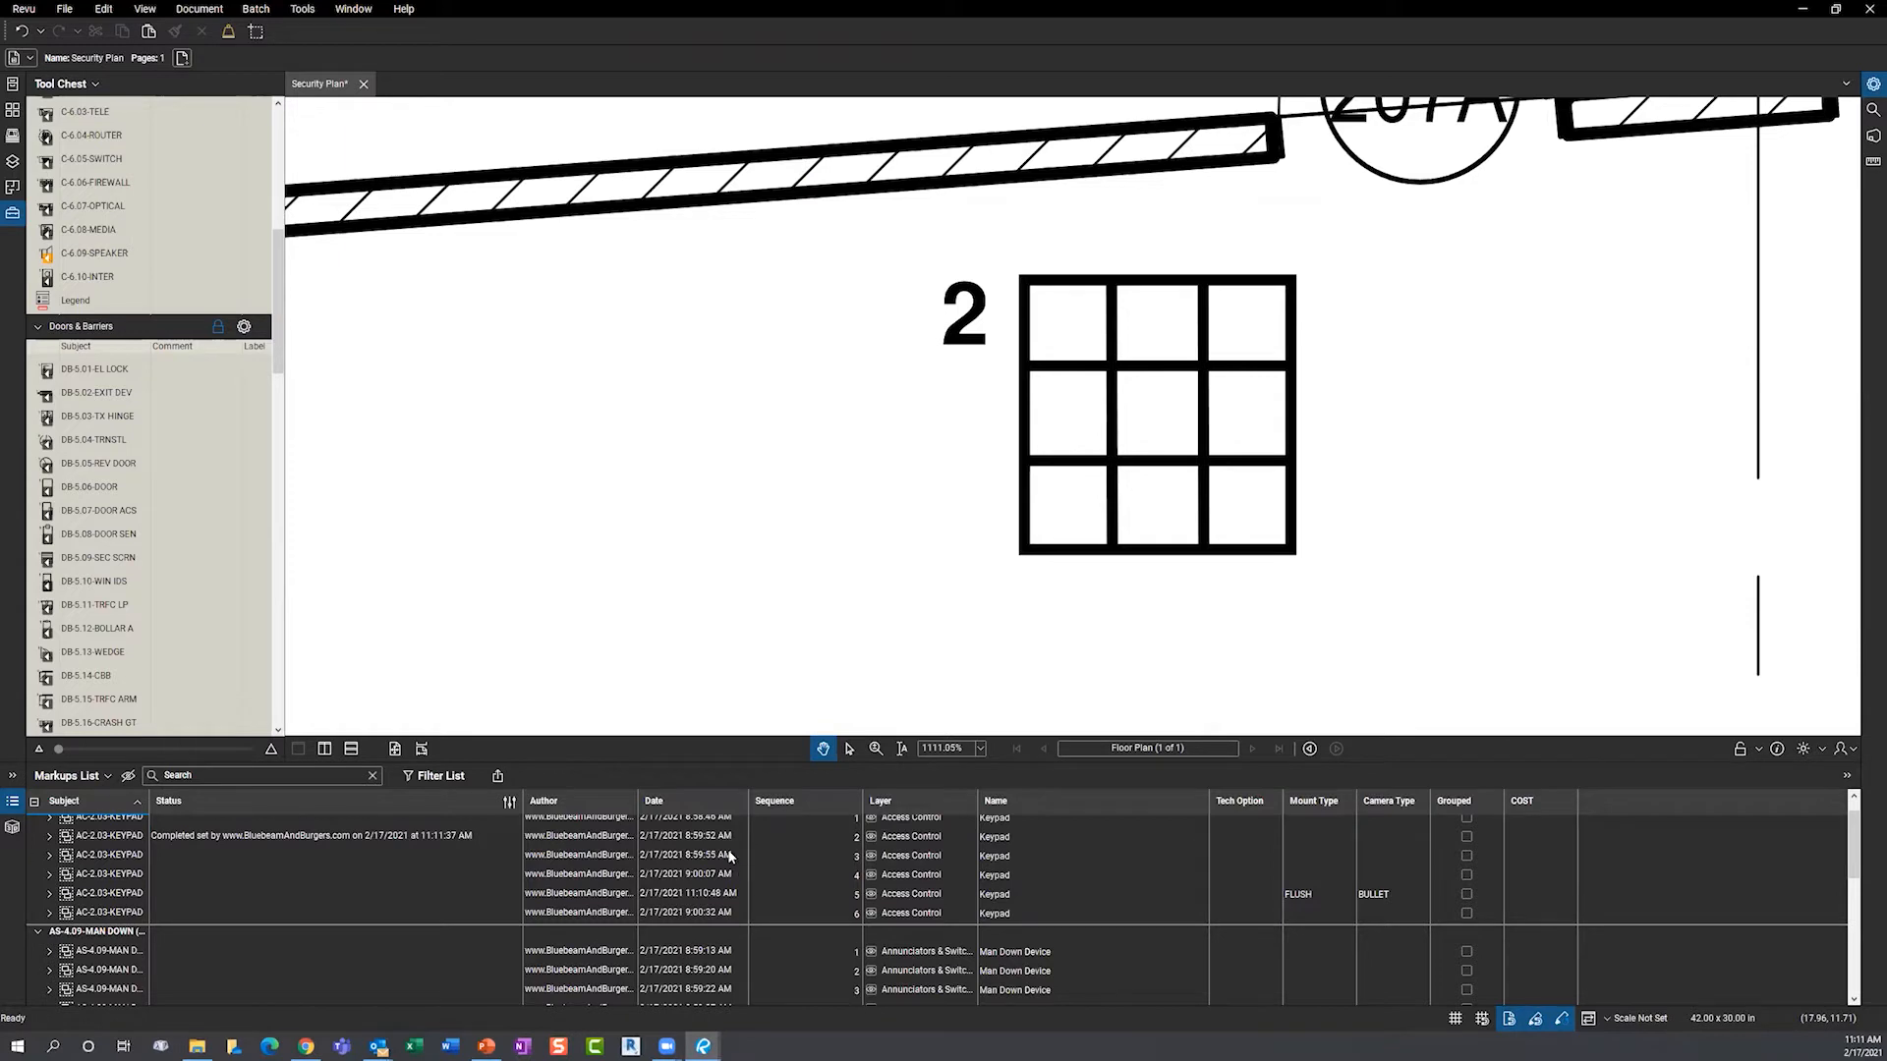
{"action": "mouse_move", "coordinate": [707, 1047]}
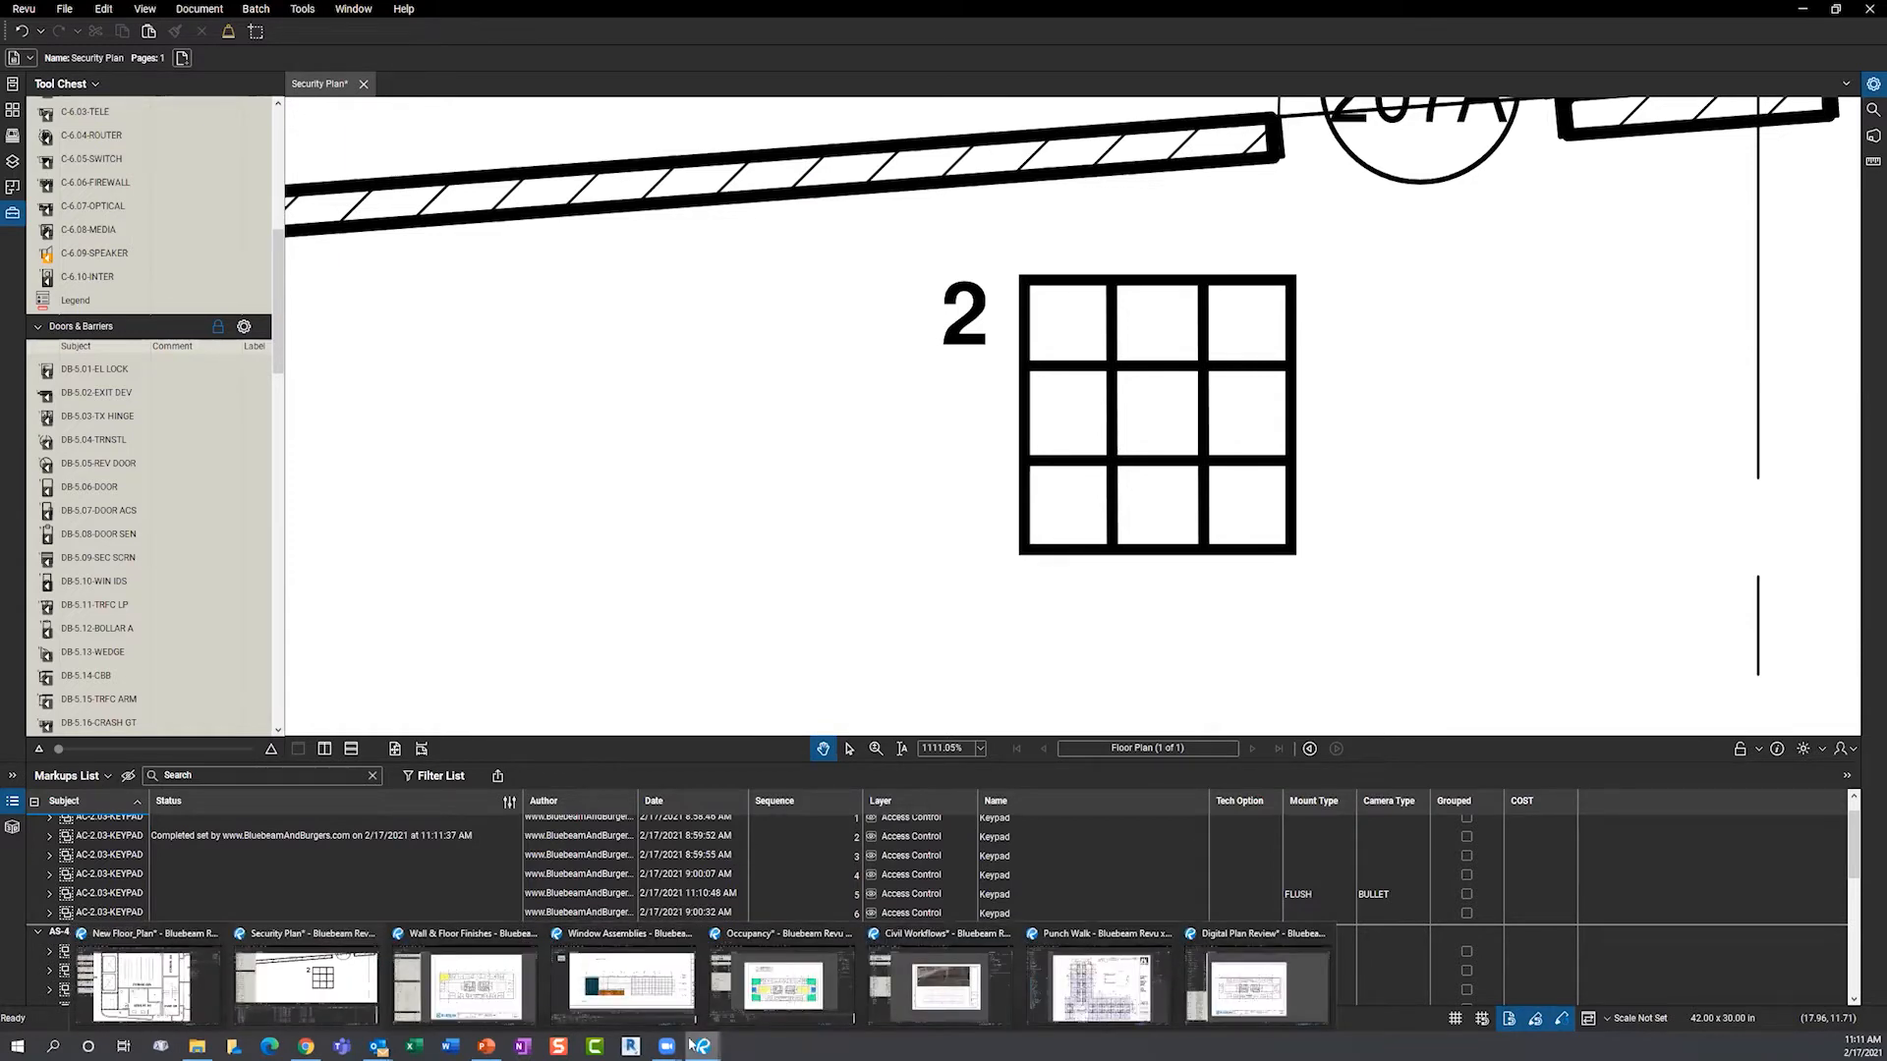
{"action": "left_click", "coordinate": [452, 976]}
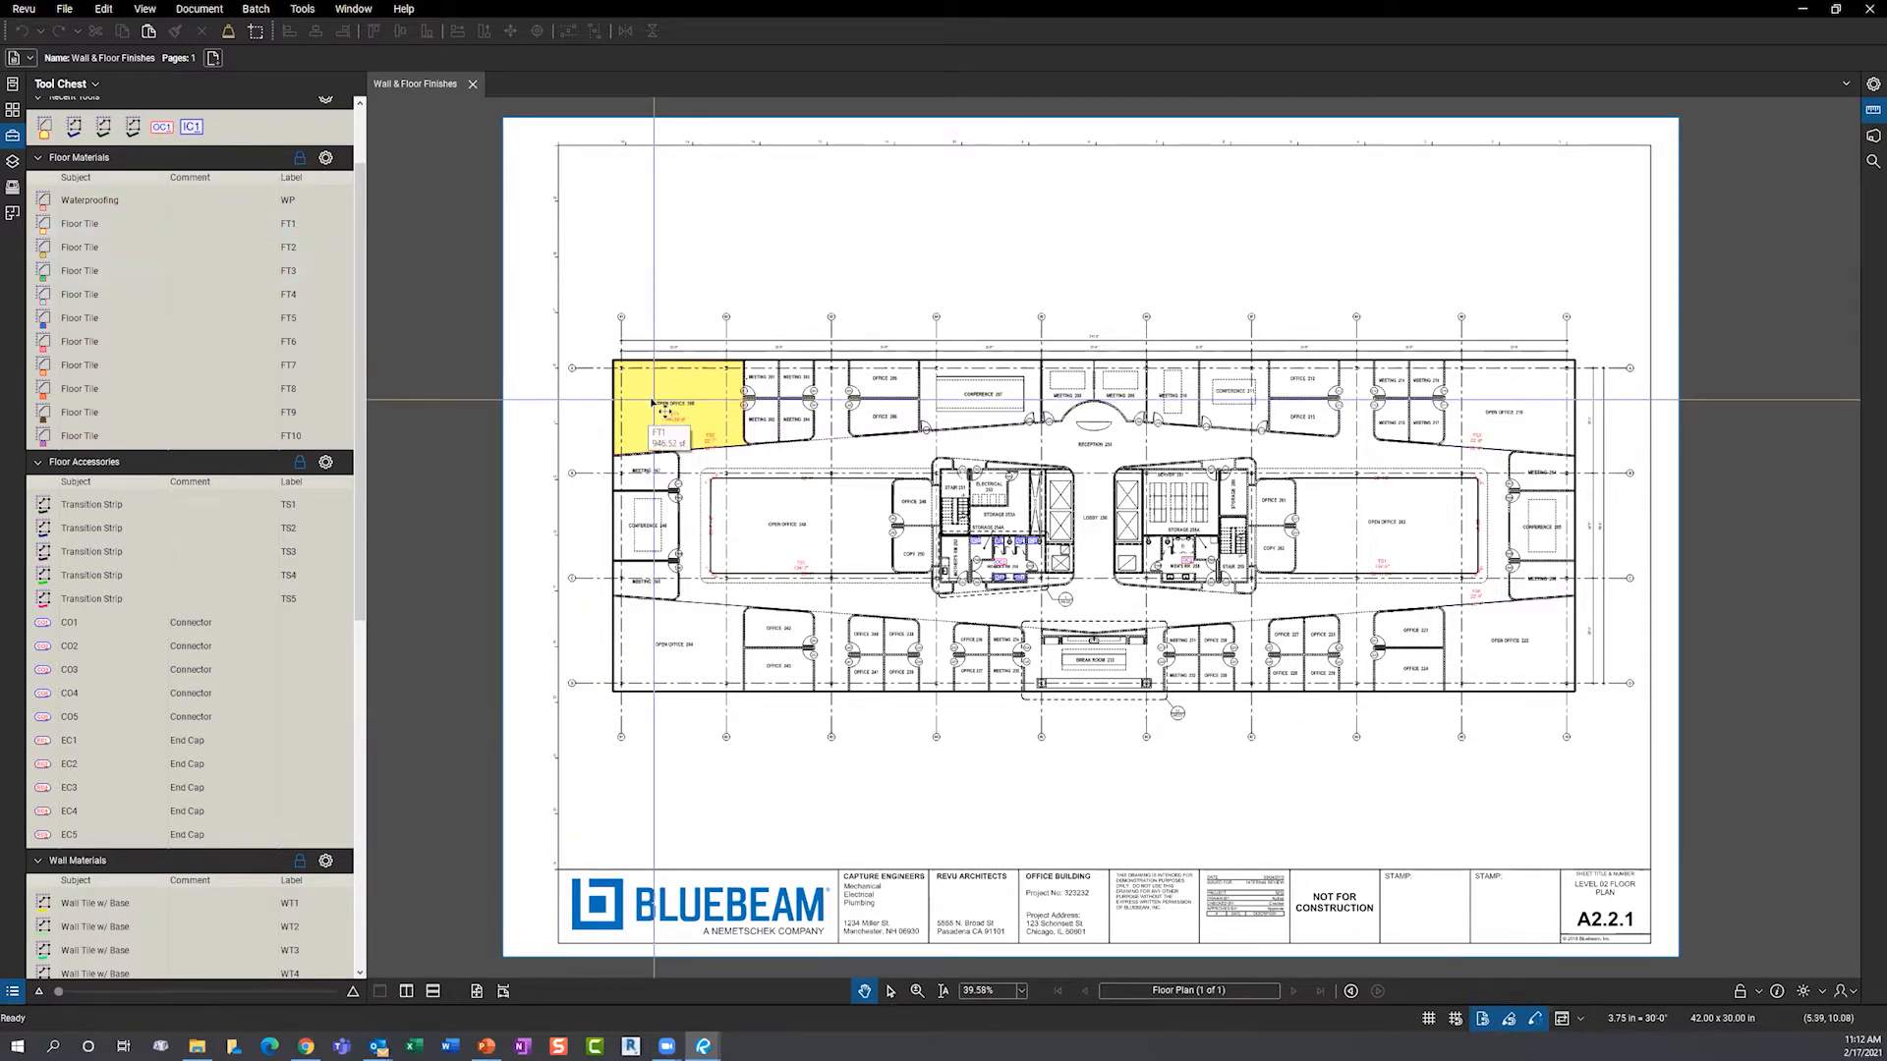
- Draw a 22'-8 1/4" TS2 transition strip below Meeting 245, then raise the Markups List
{"action": "scroll", "coordinate": [653, 401], "scroll_direction": "up", "scroll_amount": 2}
{"action": "scroll", "coordinate": [625, 392], "scroll_direction": "up", "scroll_amount": 6}
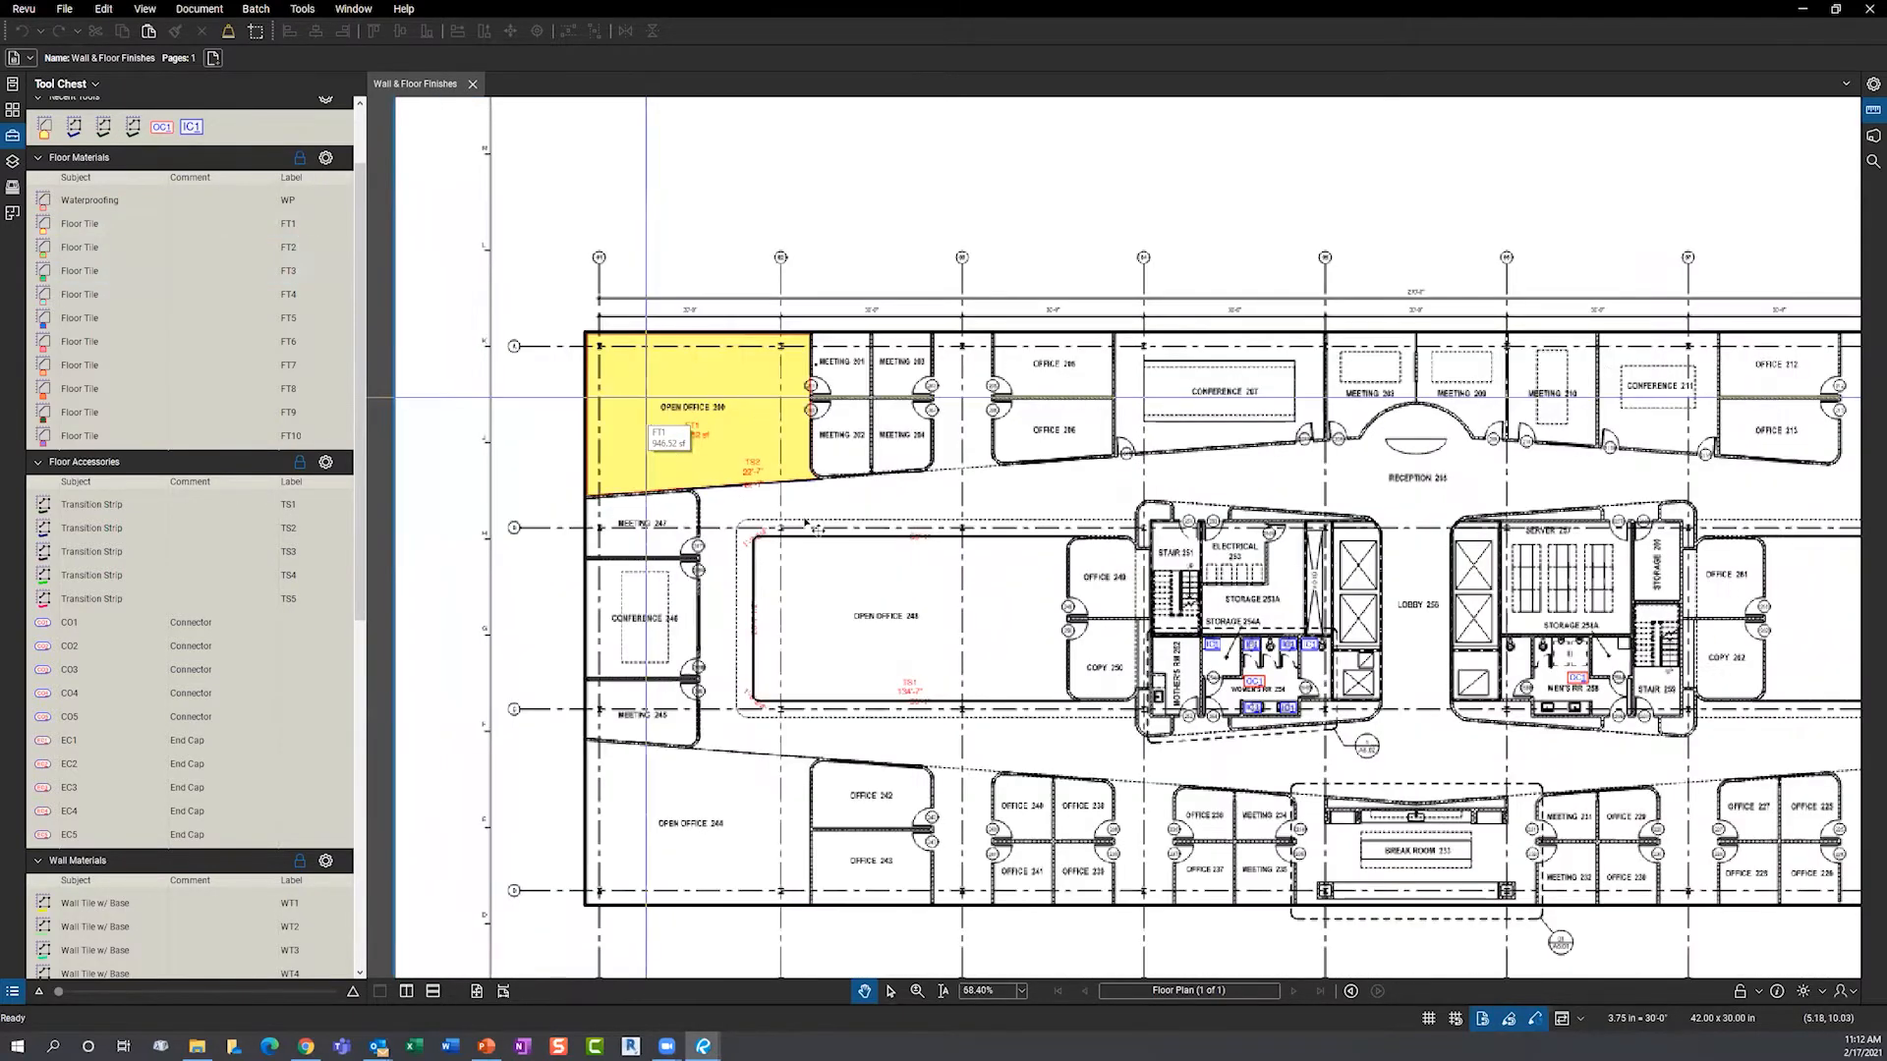
{"action": "scroll", "coordinate": [761, 408], "scroll_direction": "down", "scroll_amount": 1}
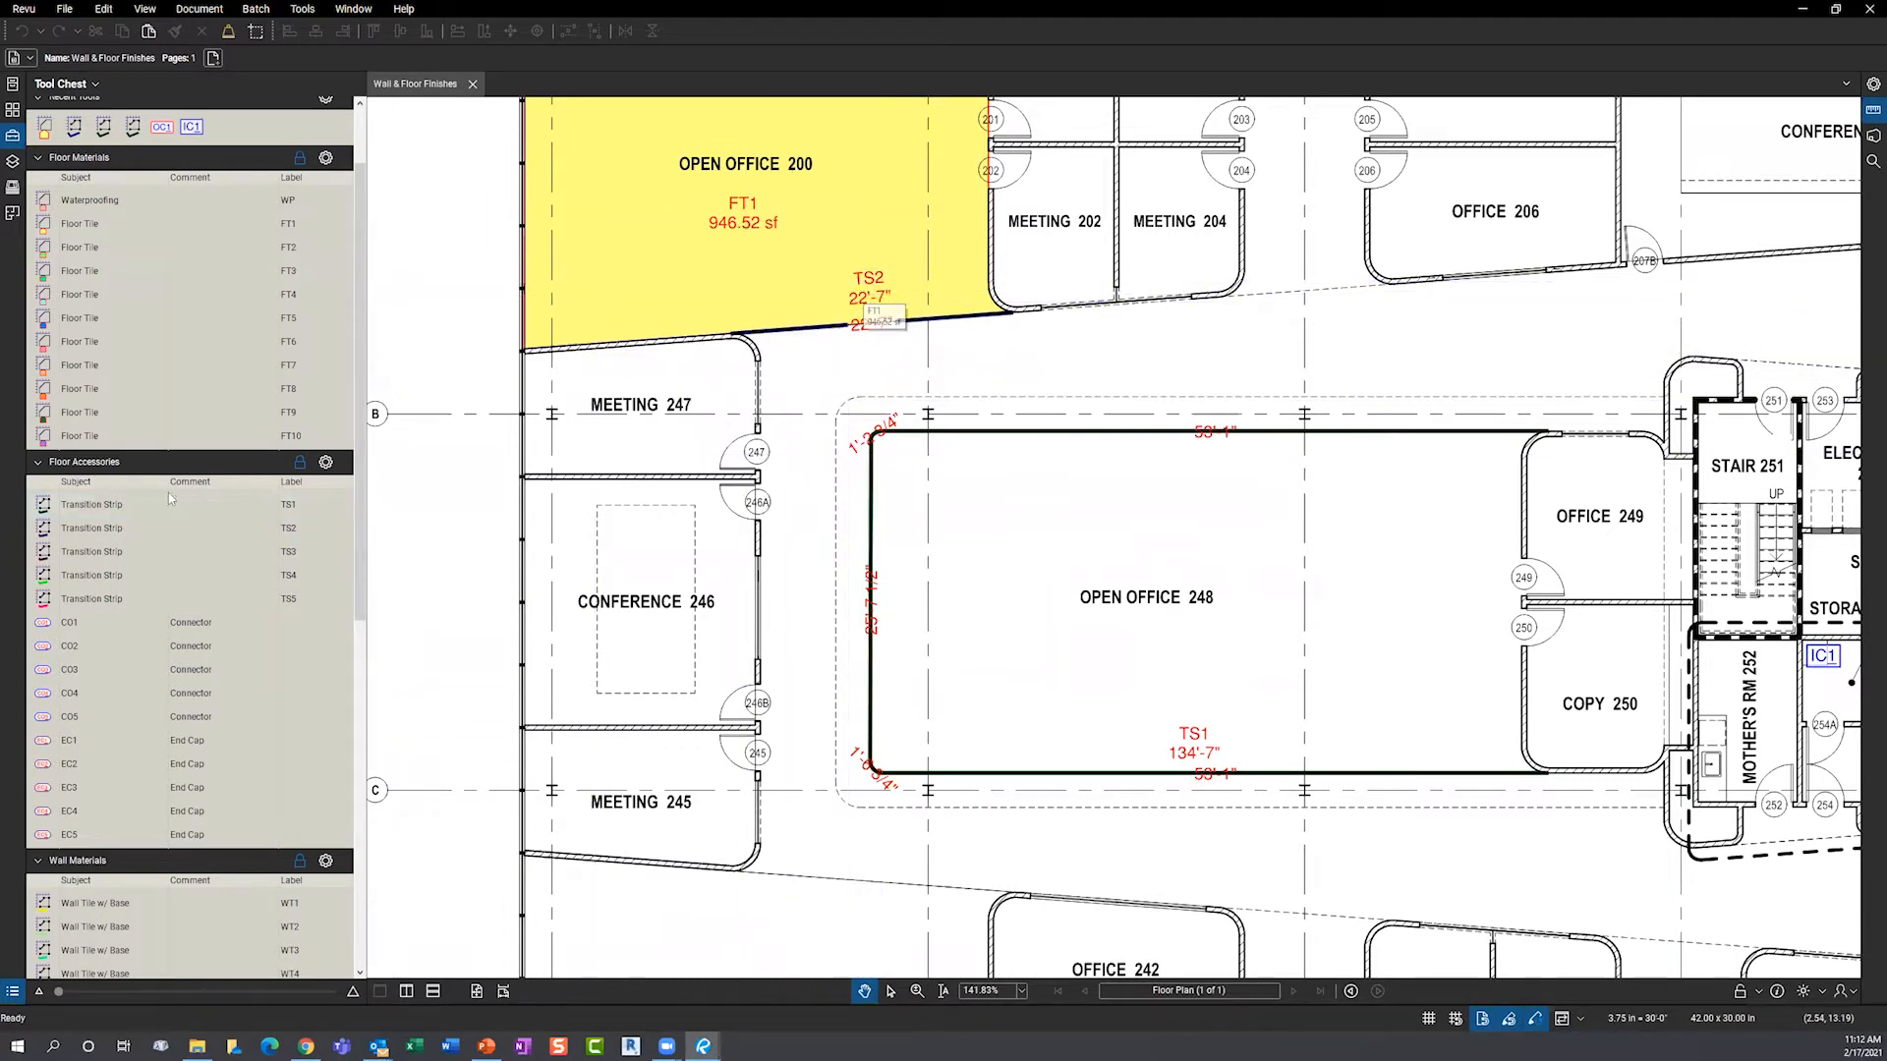
{"action": "left_click", "coordinate": [106, 533]}
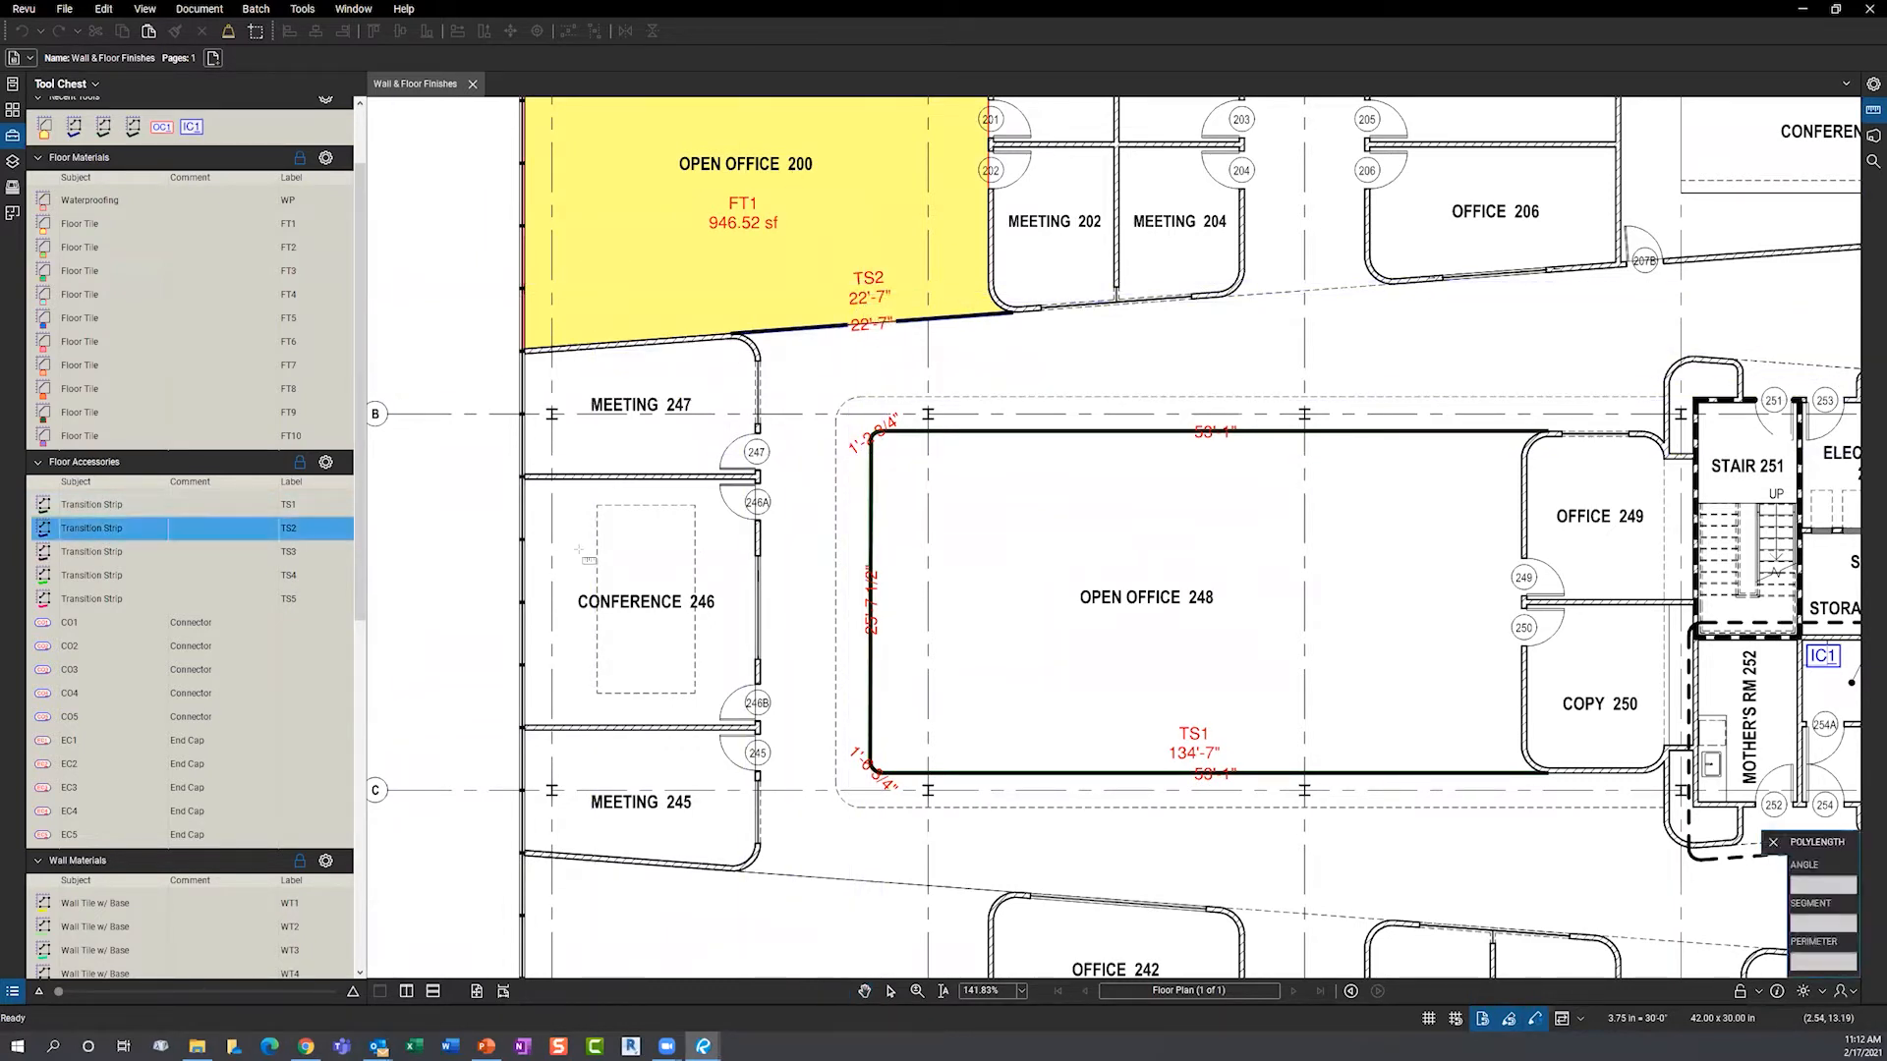
{"action": "scroll", "coordinate": [869, 944], "scroll_direction": "up", "scroll_amount": 1}
{"action": "scroll", "coordinate": [867, 914], "scroll_direction": "up", "scroll_amount": 5}
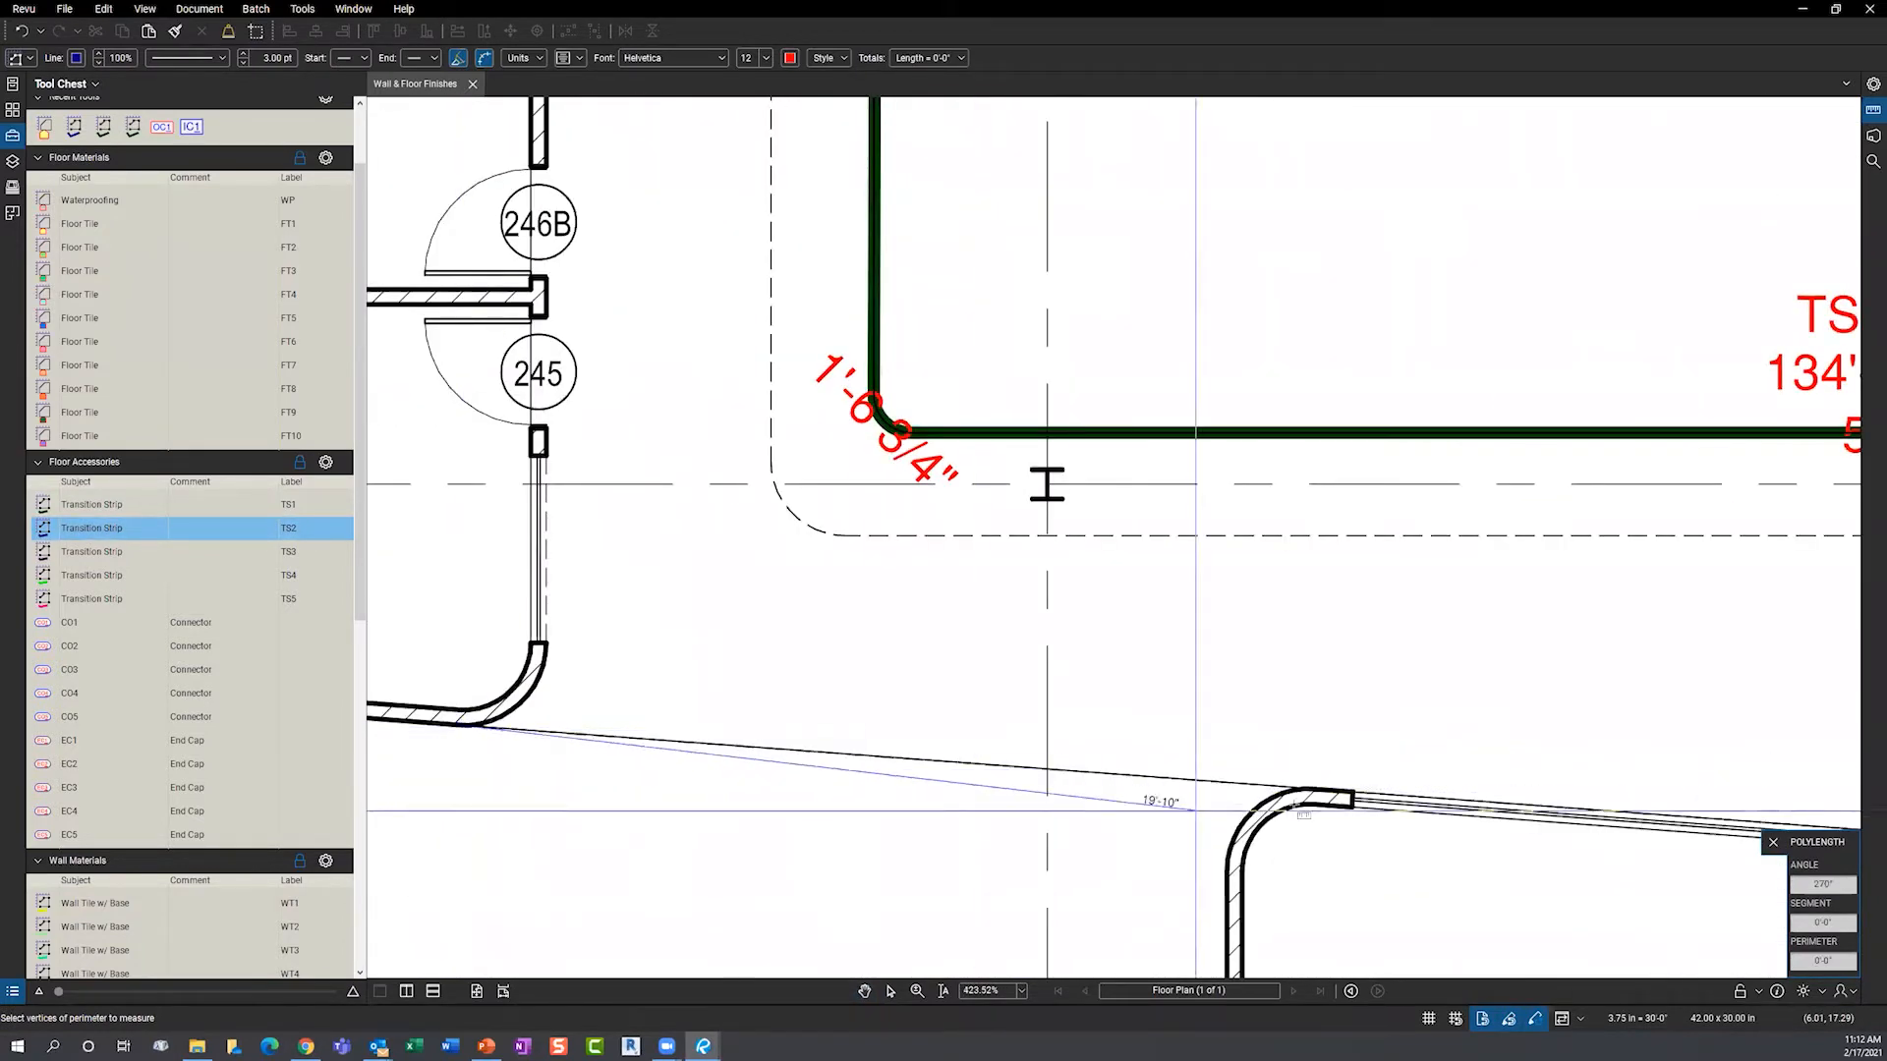
{"action": "double_click", "coordinate": [1305, 789]}
{"action": "scroll", "coordinate": [775, 735], "scroll_direction": "down", "scroll_amount": 2}
{"action": "scroll", "coordinate": [724, 732], "scroll_direction": "down", "scroll_amount": 4}
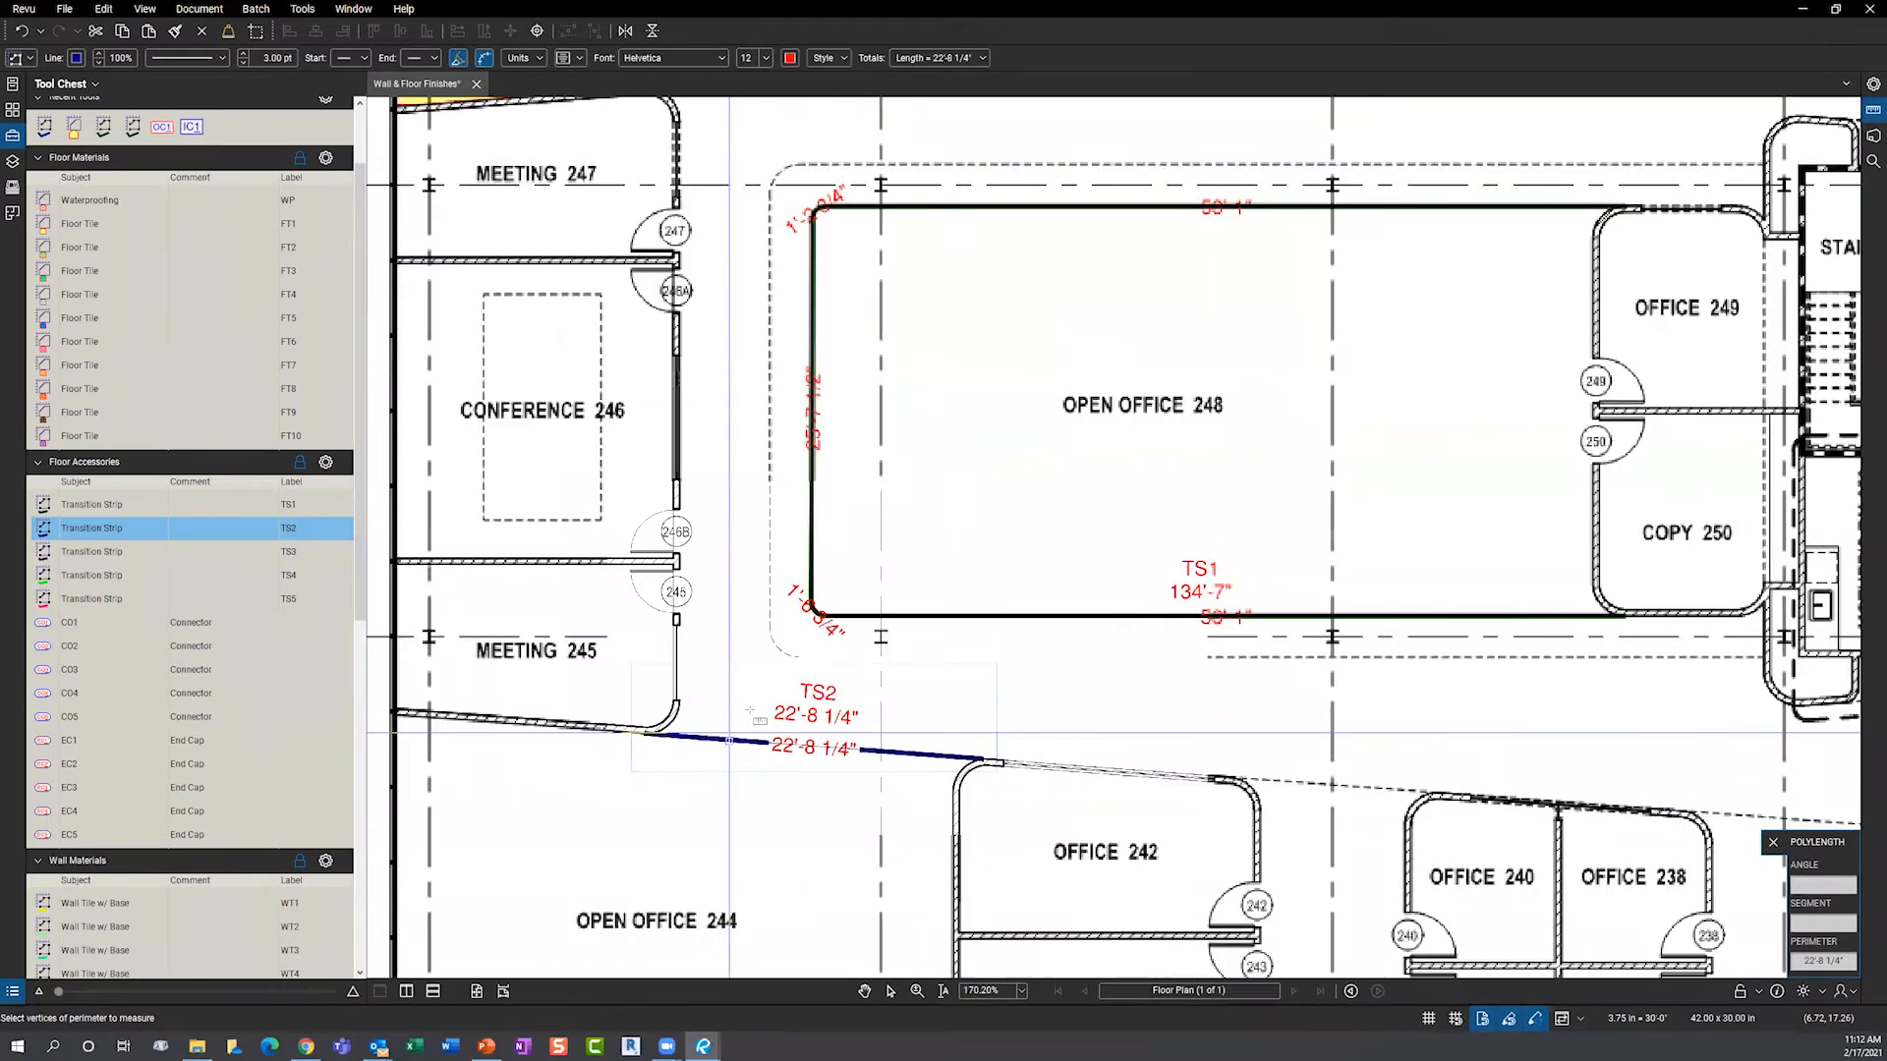
{"action": "key", "text": "Escape"}
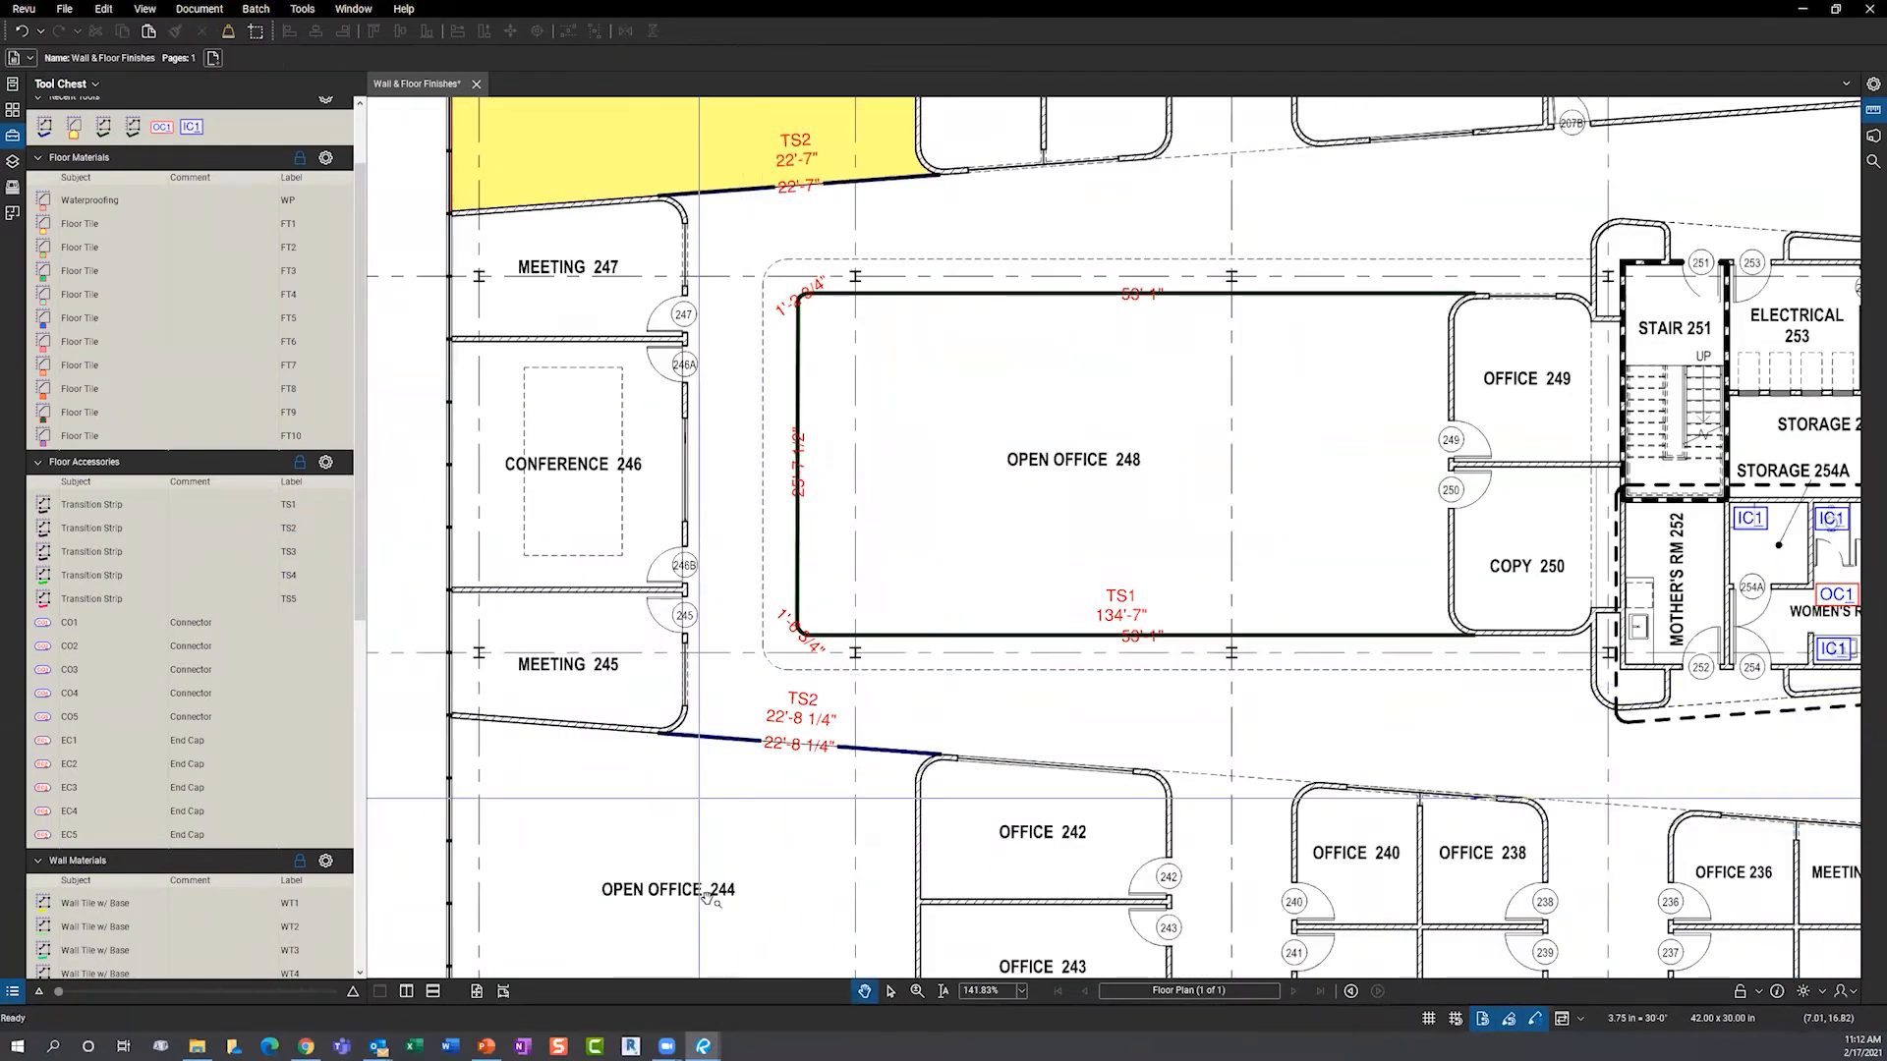
{"action": "left_click_drag", "start_coordinate": [723, 979], "coordinate": [720, 755]}
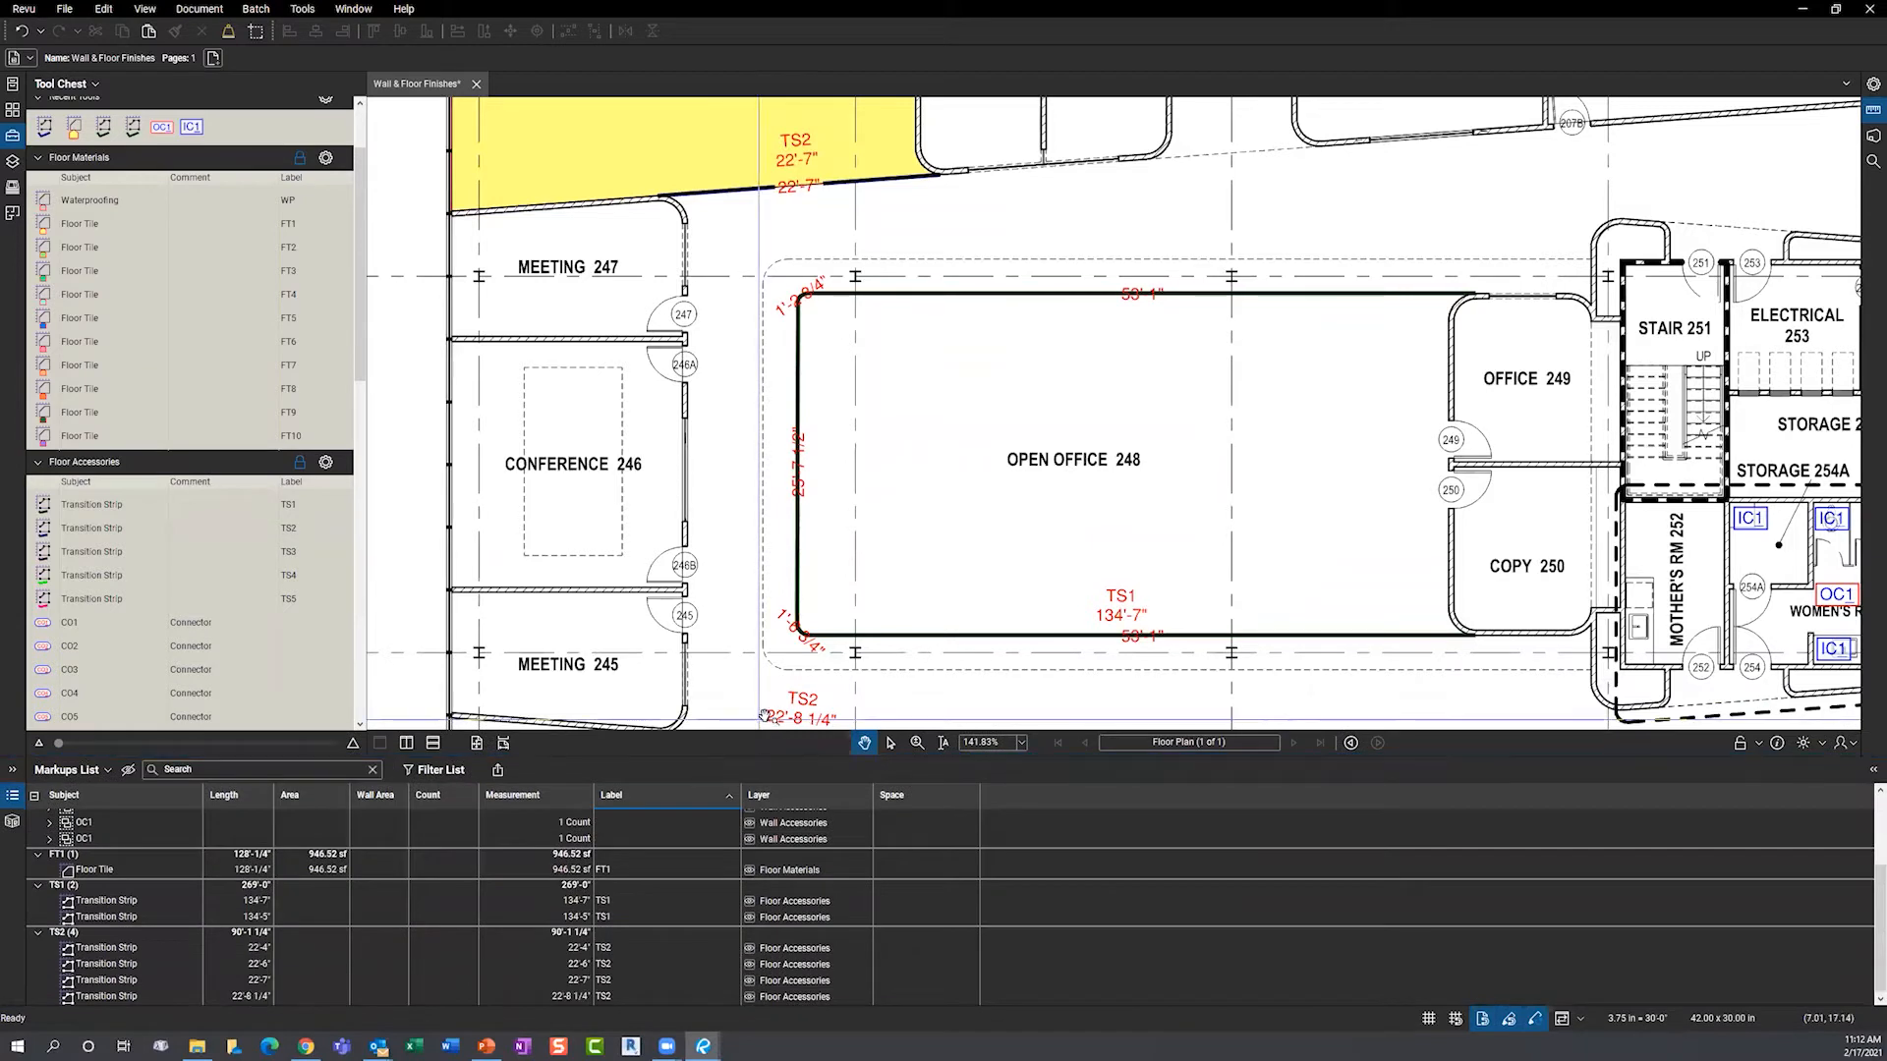
- Select the new TS2 strip markup to highlight its Markups List row, then deselect it
{"action": "left_click", "coordinate": [813, 706]}
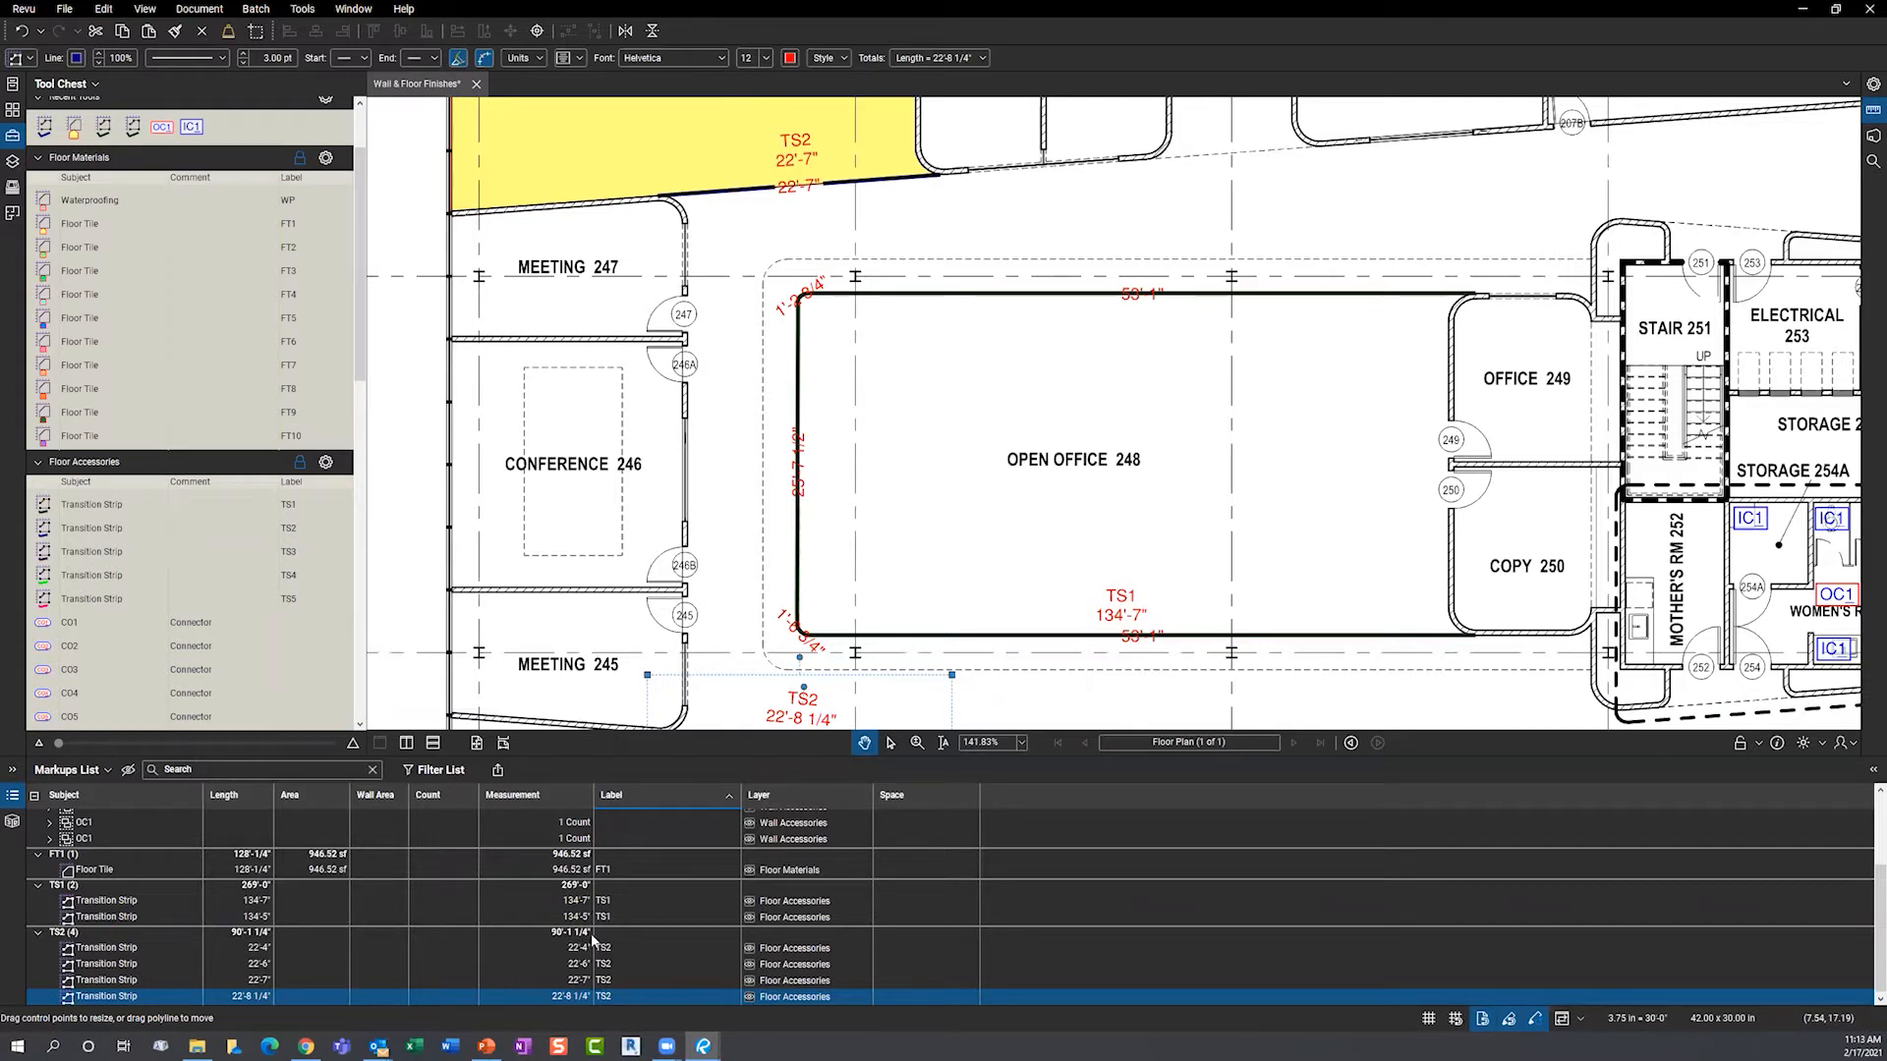
{"action": "key", "text": "Escape"}
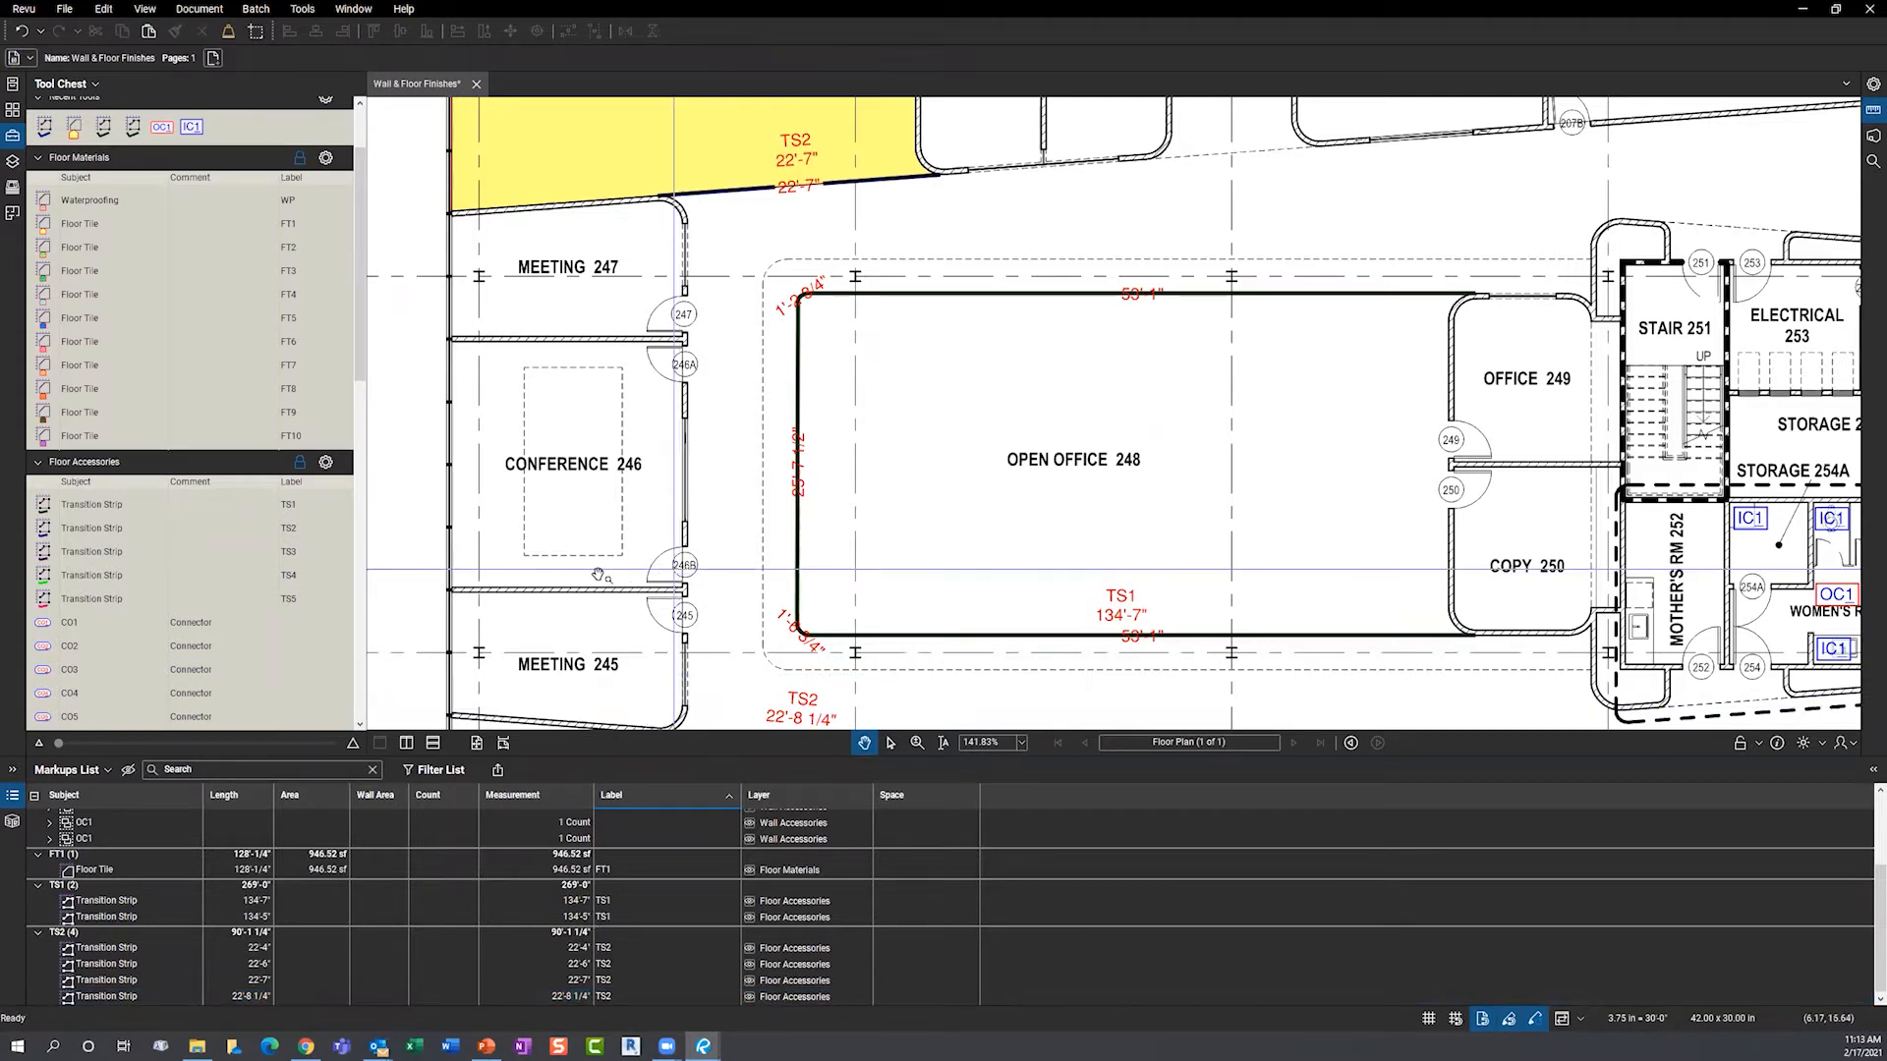
{"action": "scroll", "coordinate": [982, 539], "scroll_direction": "down", "scroll_amount": 2}
{"action": "scroll", "coordinate": [981, 539], "scroll_direction": "down", "scroll_amount": 4}
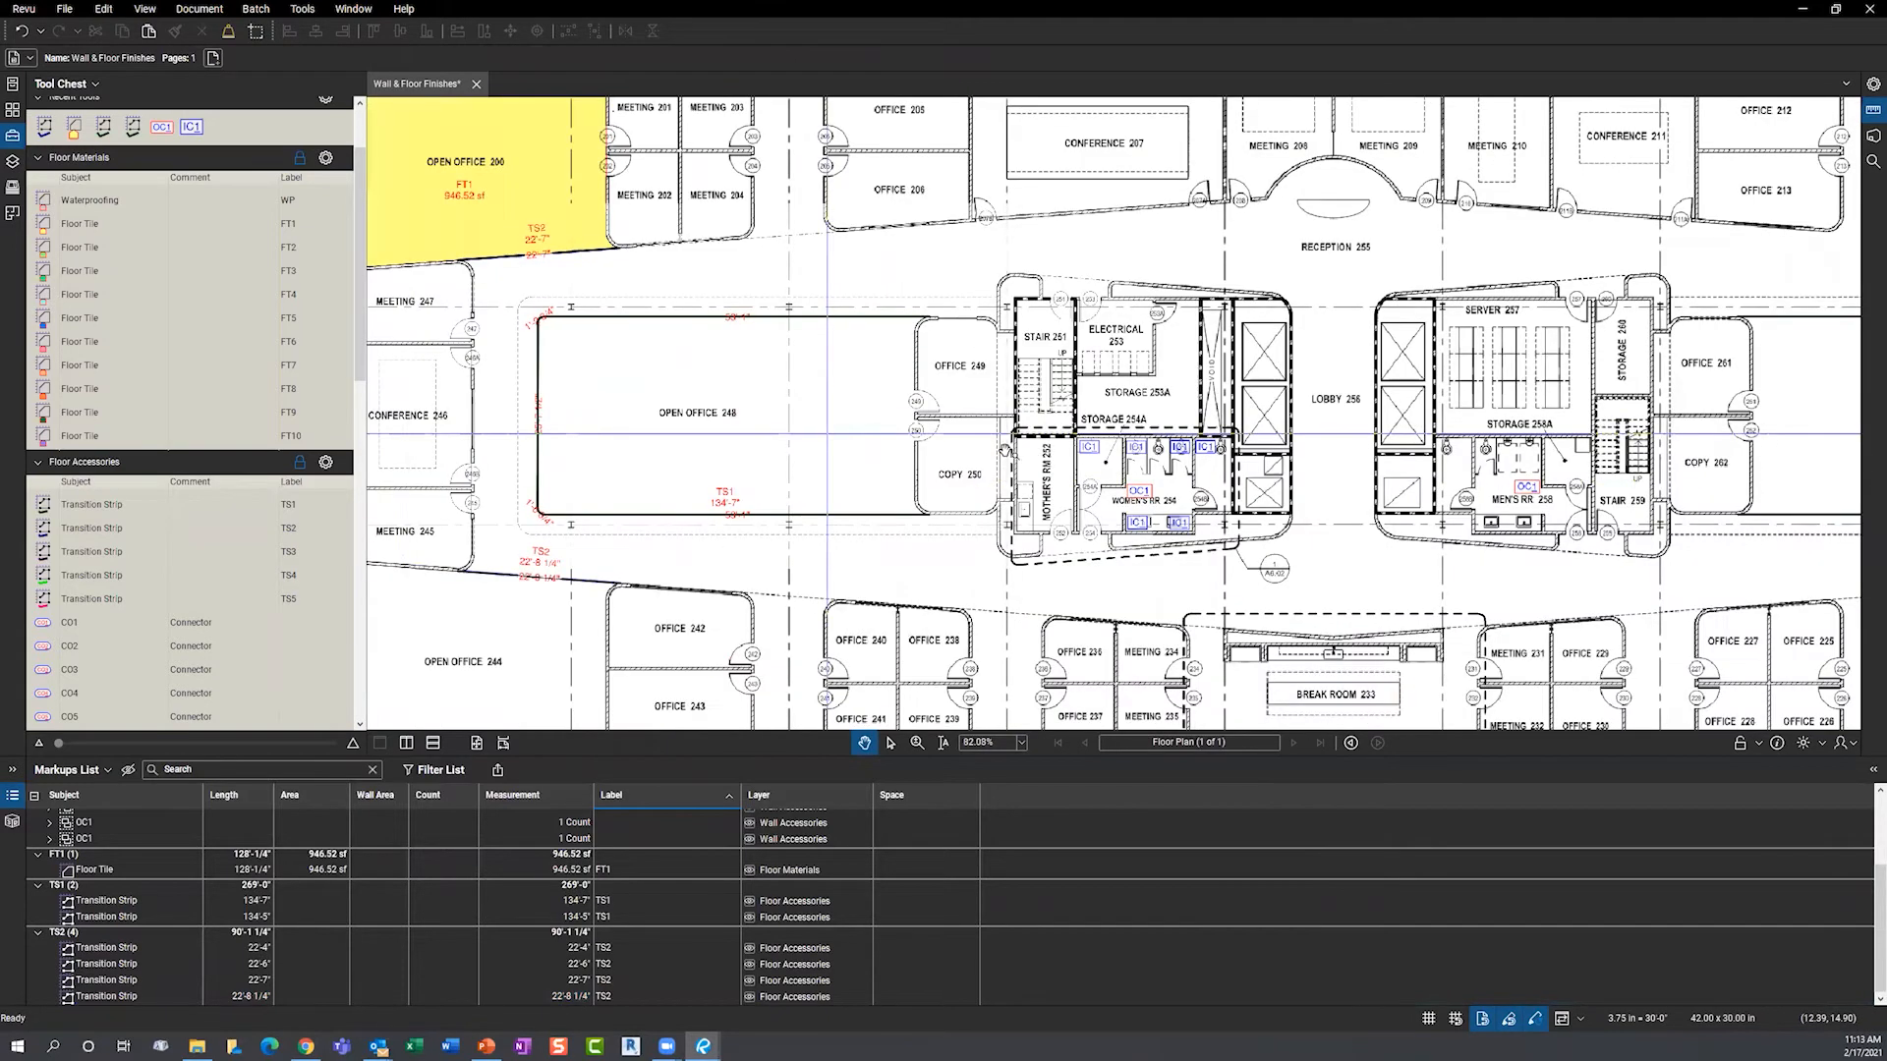
{"action": "scroll", "coordinate": [1022, 462], "scroll_direction": "up", "scroll_amount": 6}
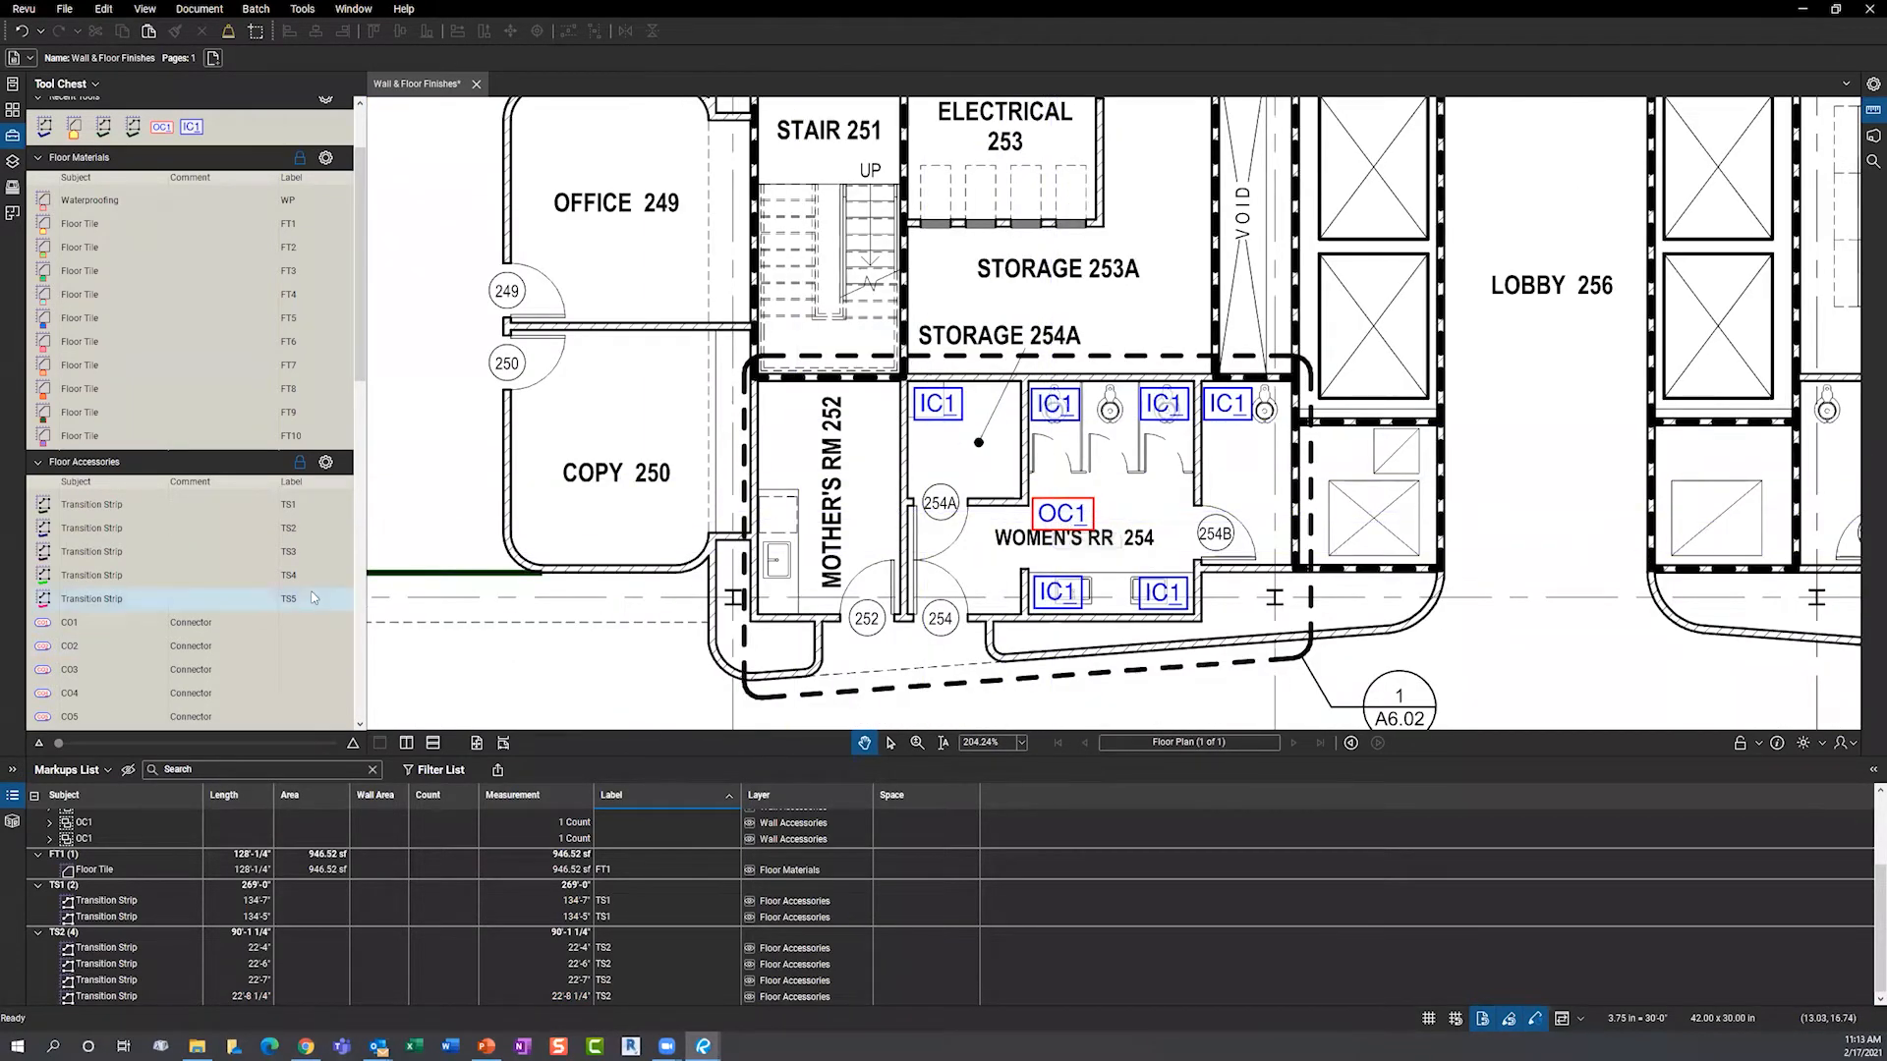
- Adjust the panel splitter, then collapse the Markups List
{"action": "left_click_drag", "start_coordinate": [363, 378], "coordinate": [363, 593]}
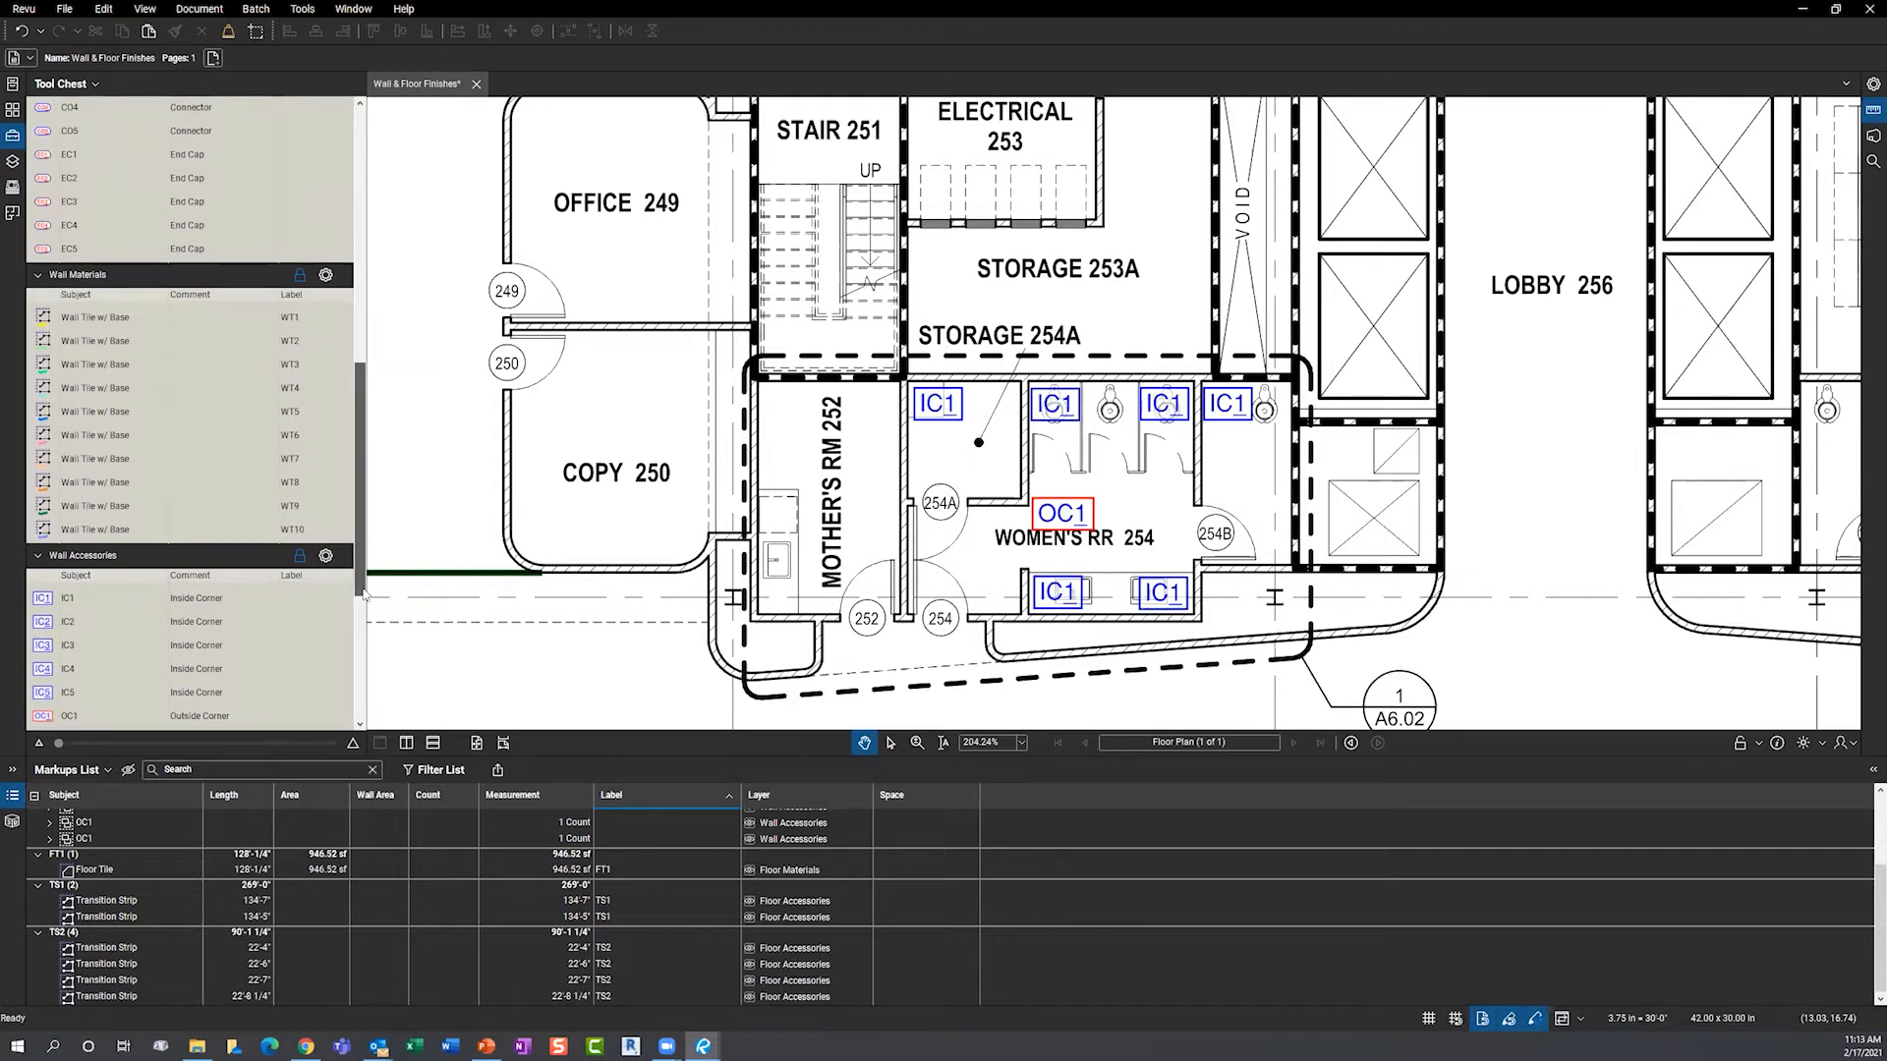
{"action": "left_click_drag", "start_coordinate": [364, 593], "coordinate": [364, 494]}
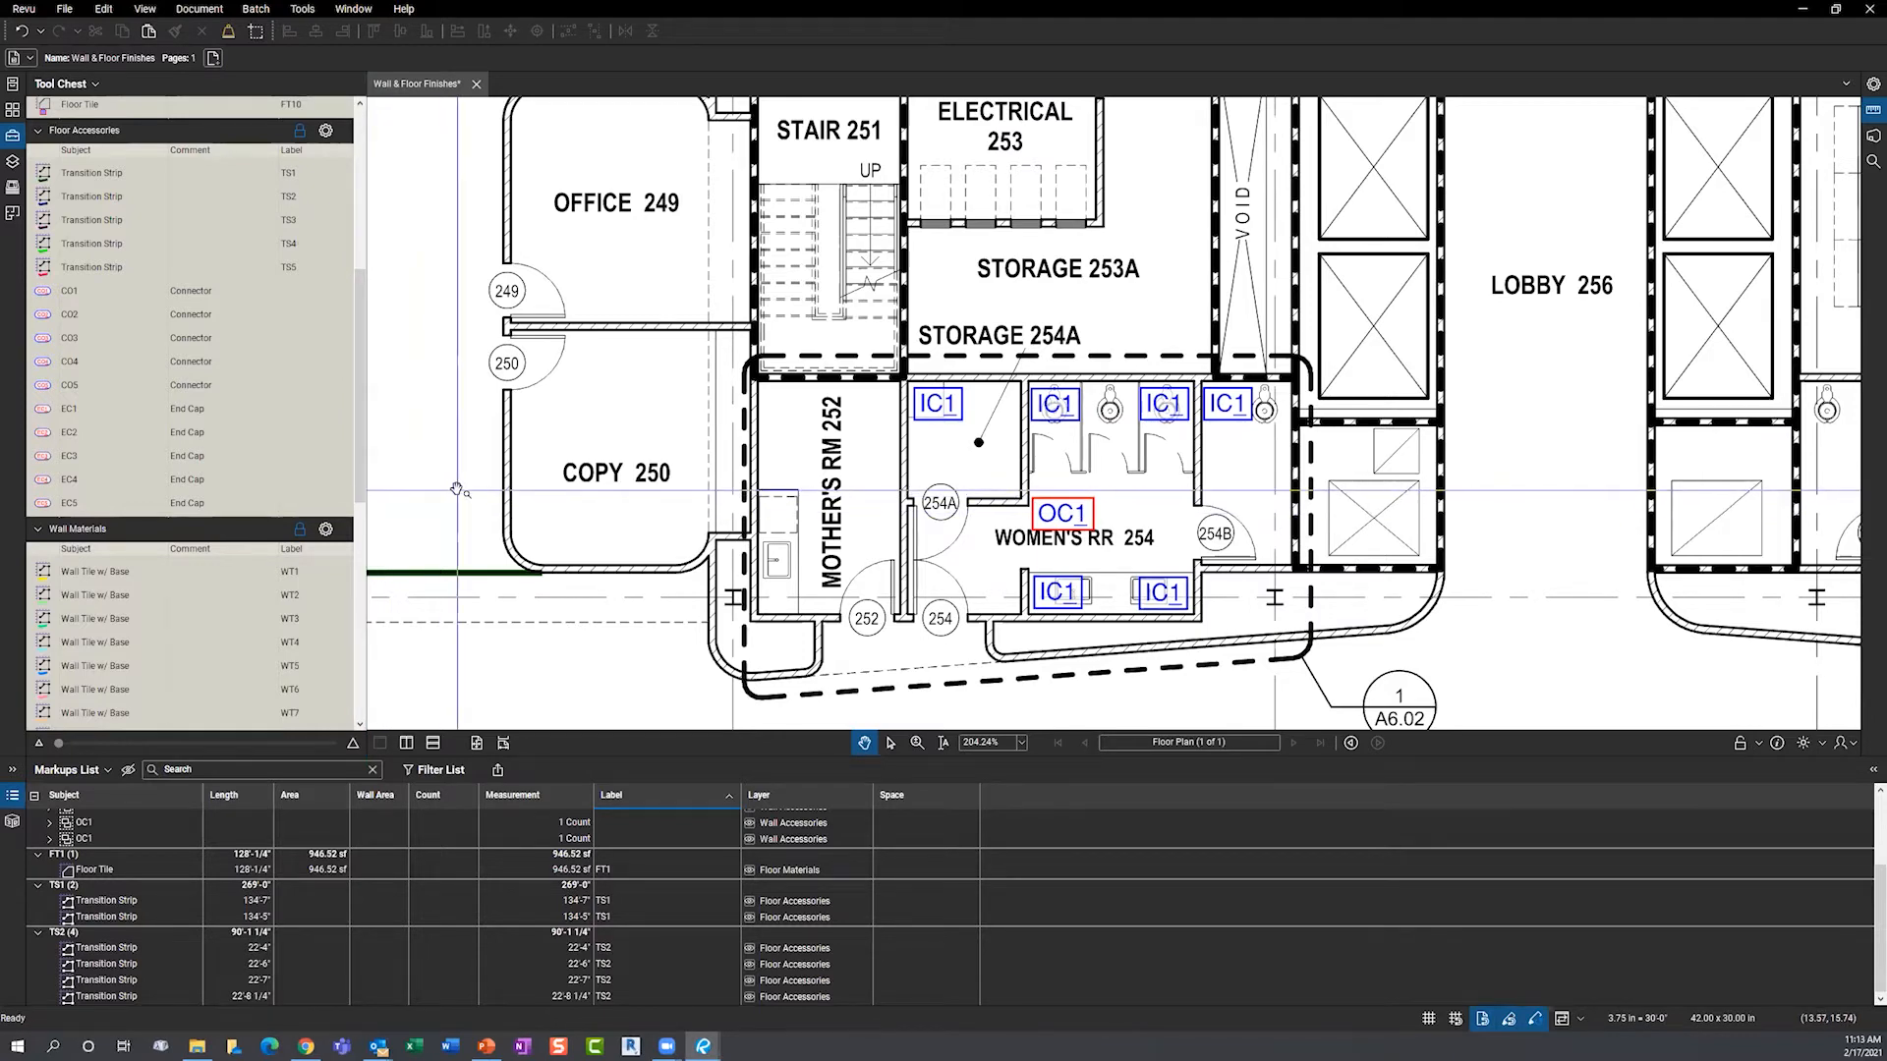
{"action": "double_click", "coordinate": [644, 757]}
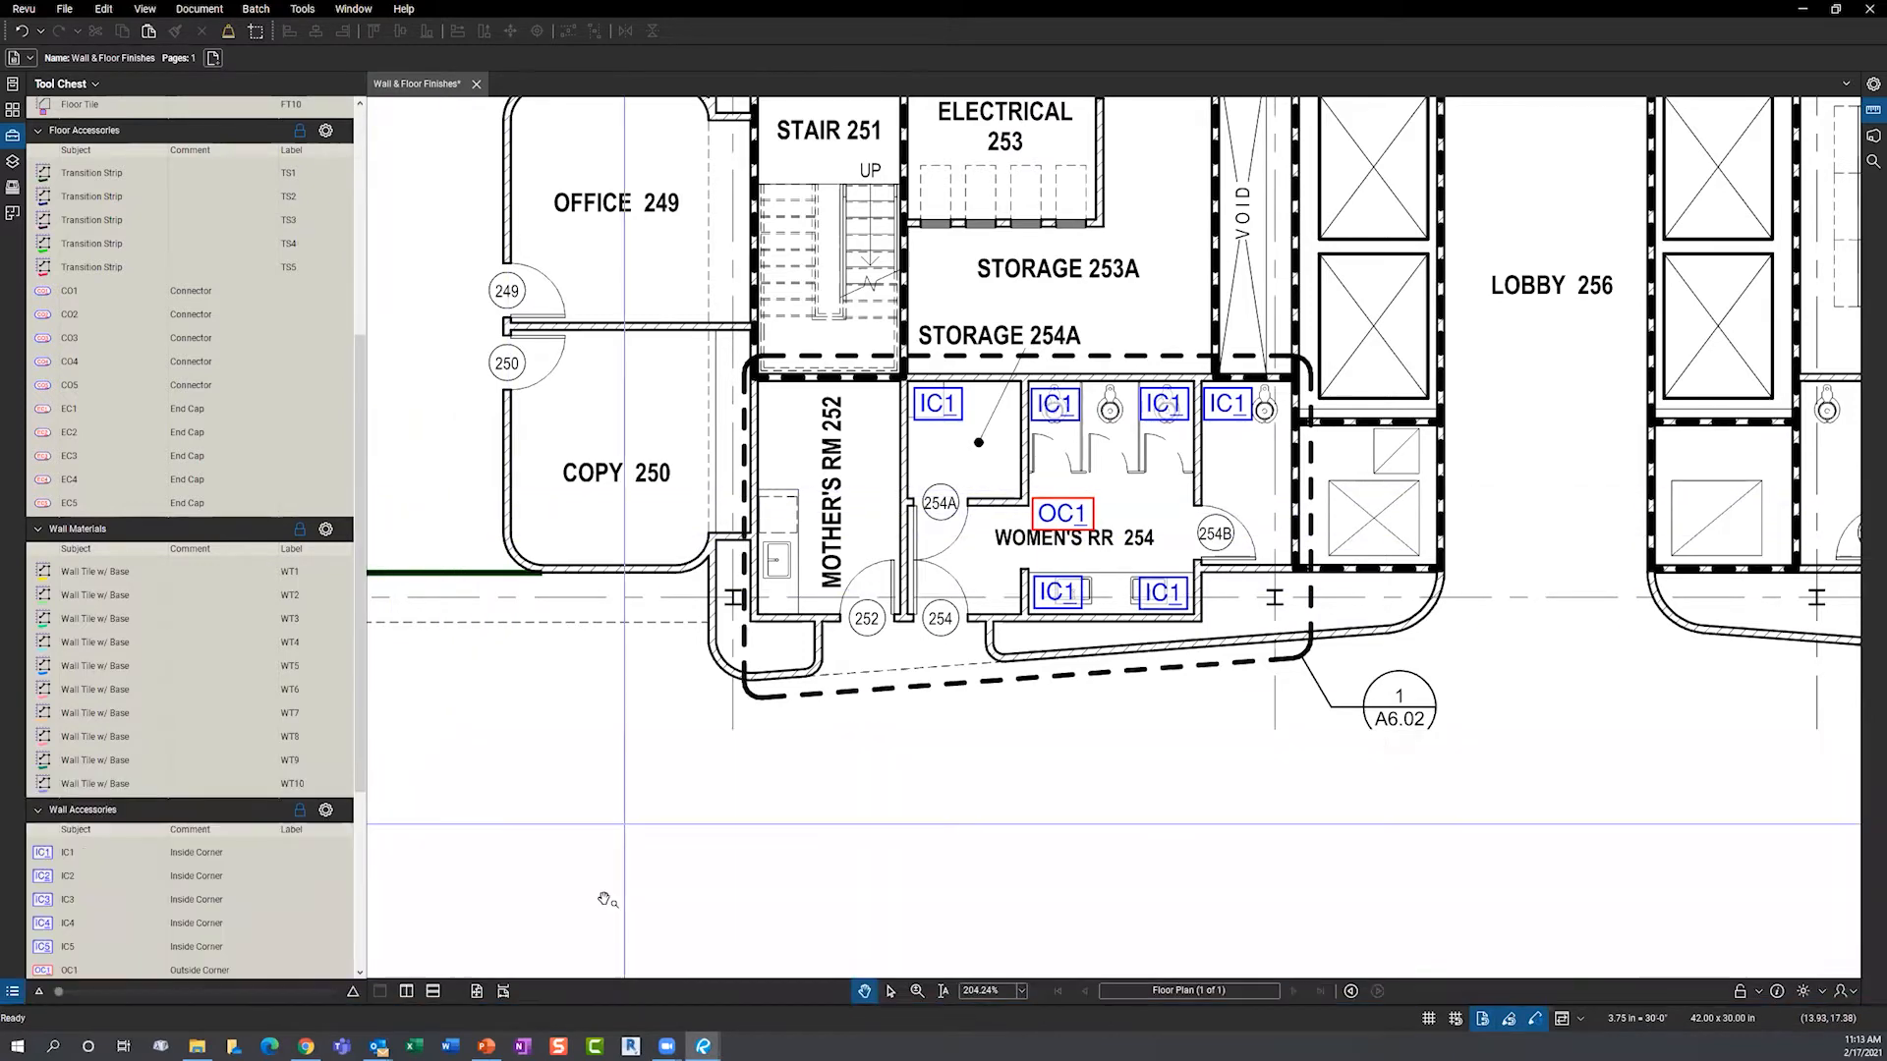
{"action": "mouse_move", "coordinate": [703, 1046]}
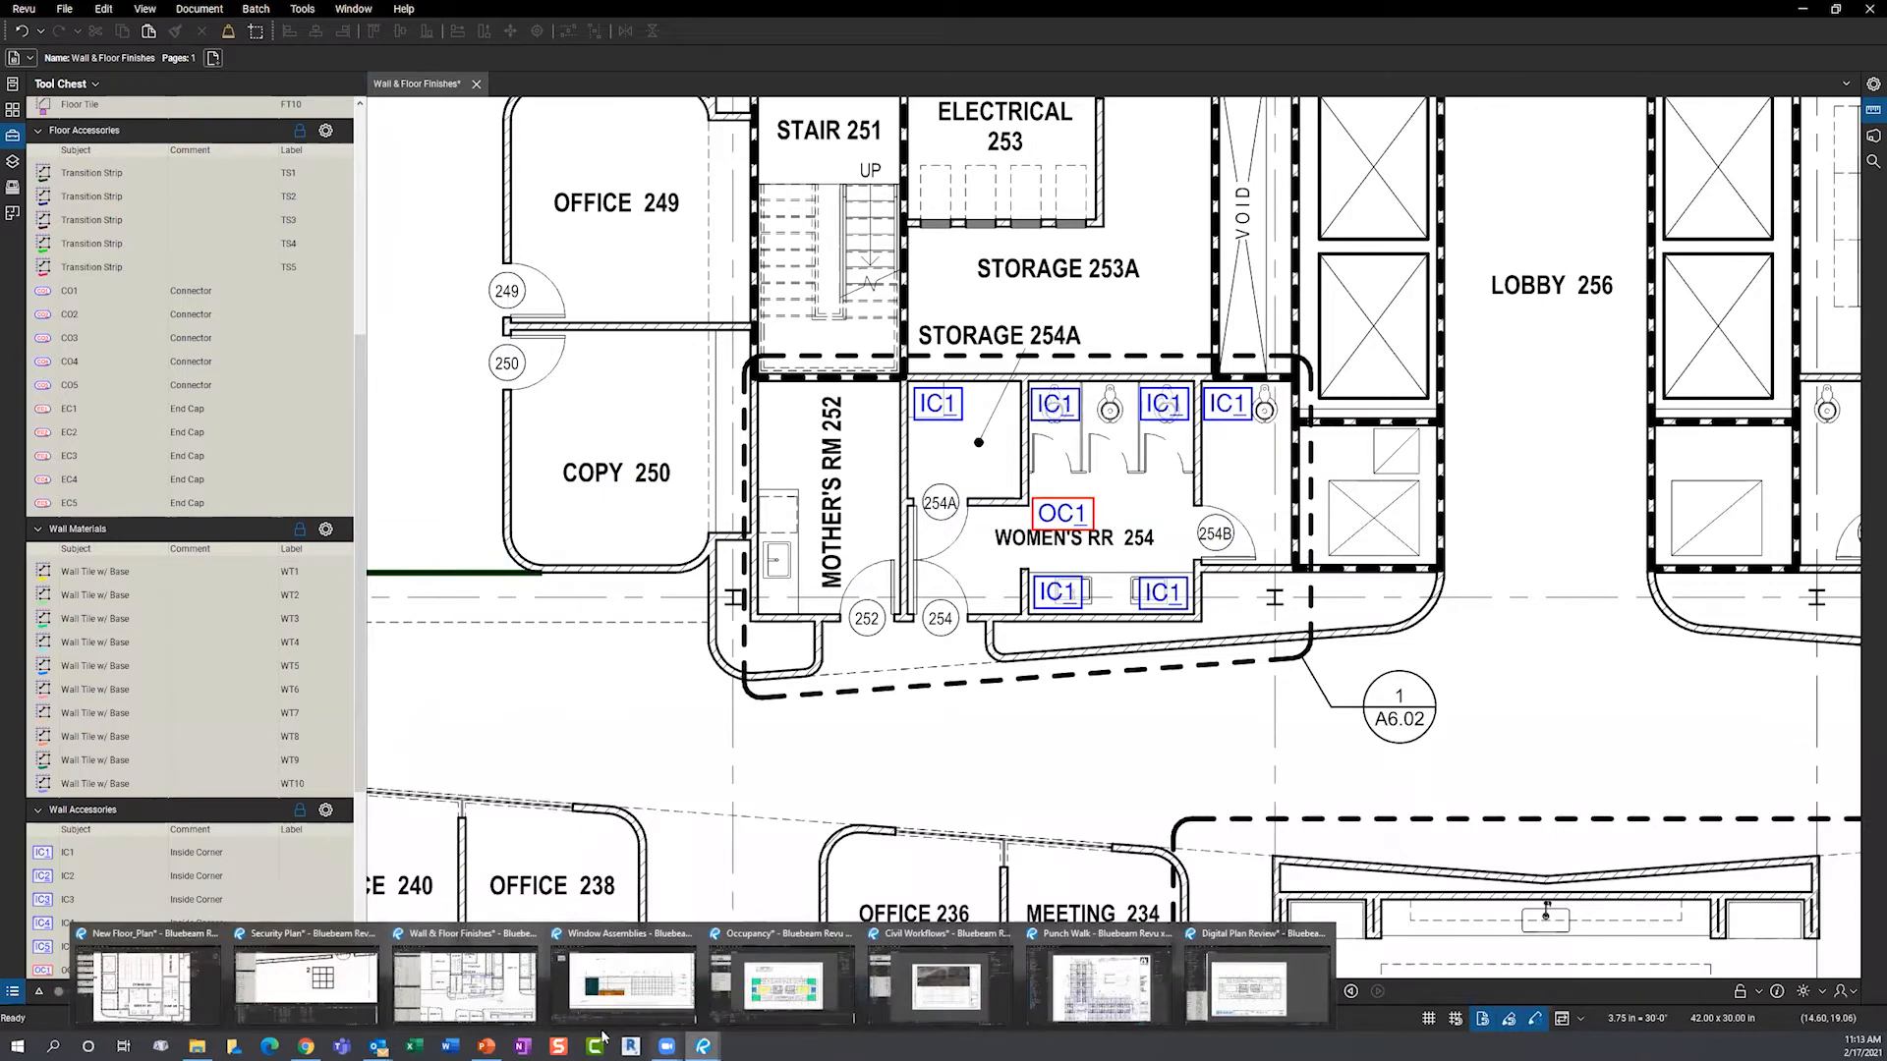
- Switch to the Window Assemblies drawing and centre the West Elevation
{"action": "left_click", "coordinate": [614, 978]}
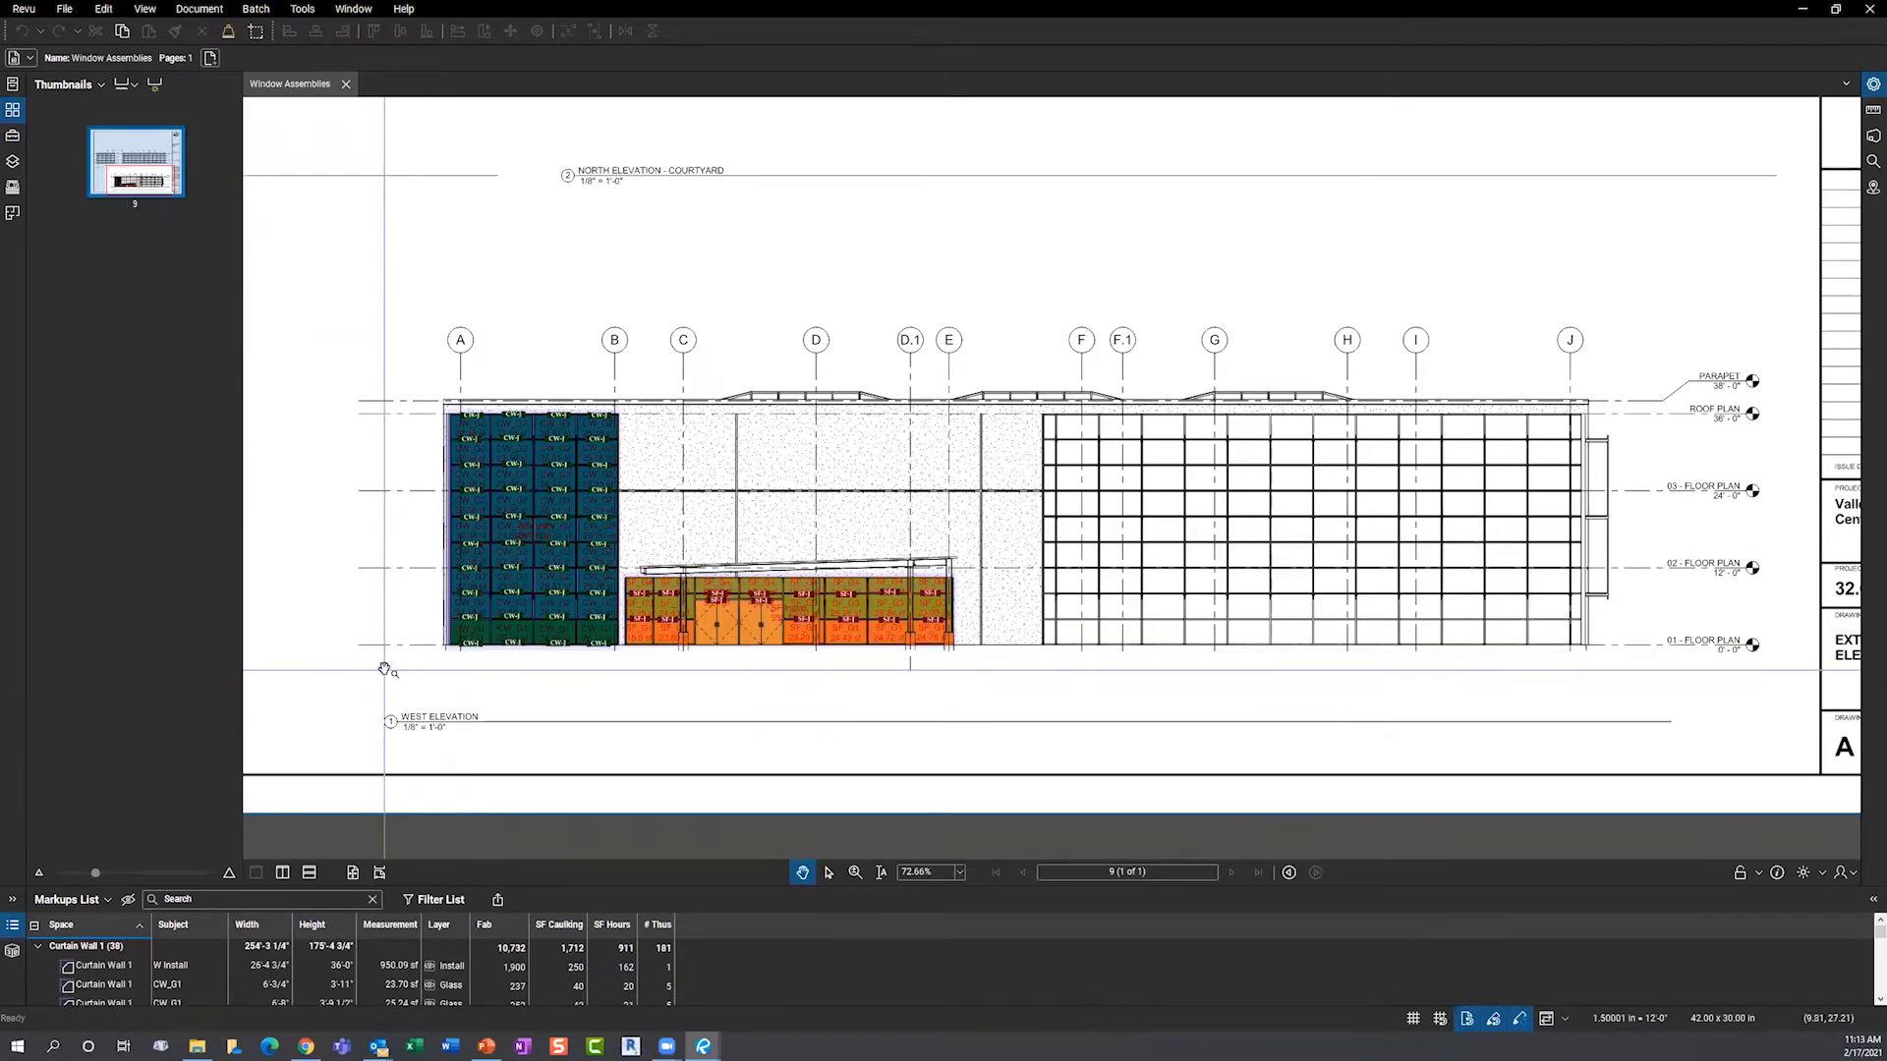
{"action": "scroll", "coordinate": [385, 669], "scroll_direction": "up", "scroll_amount": 2}
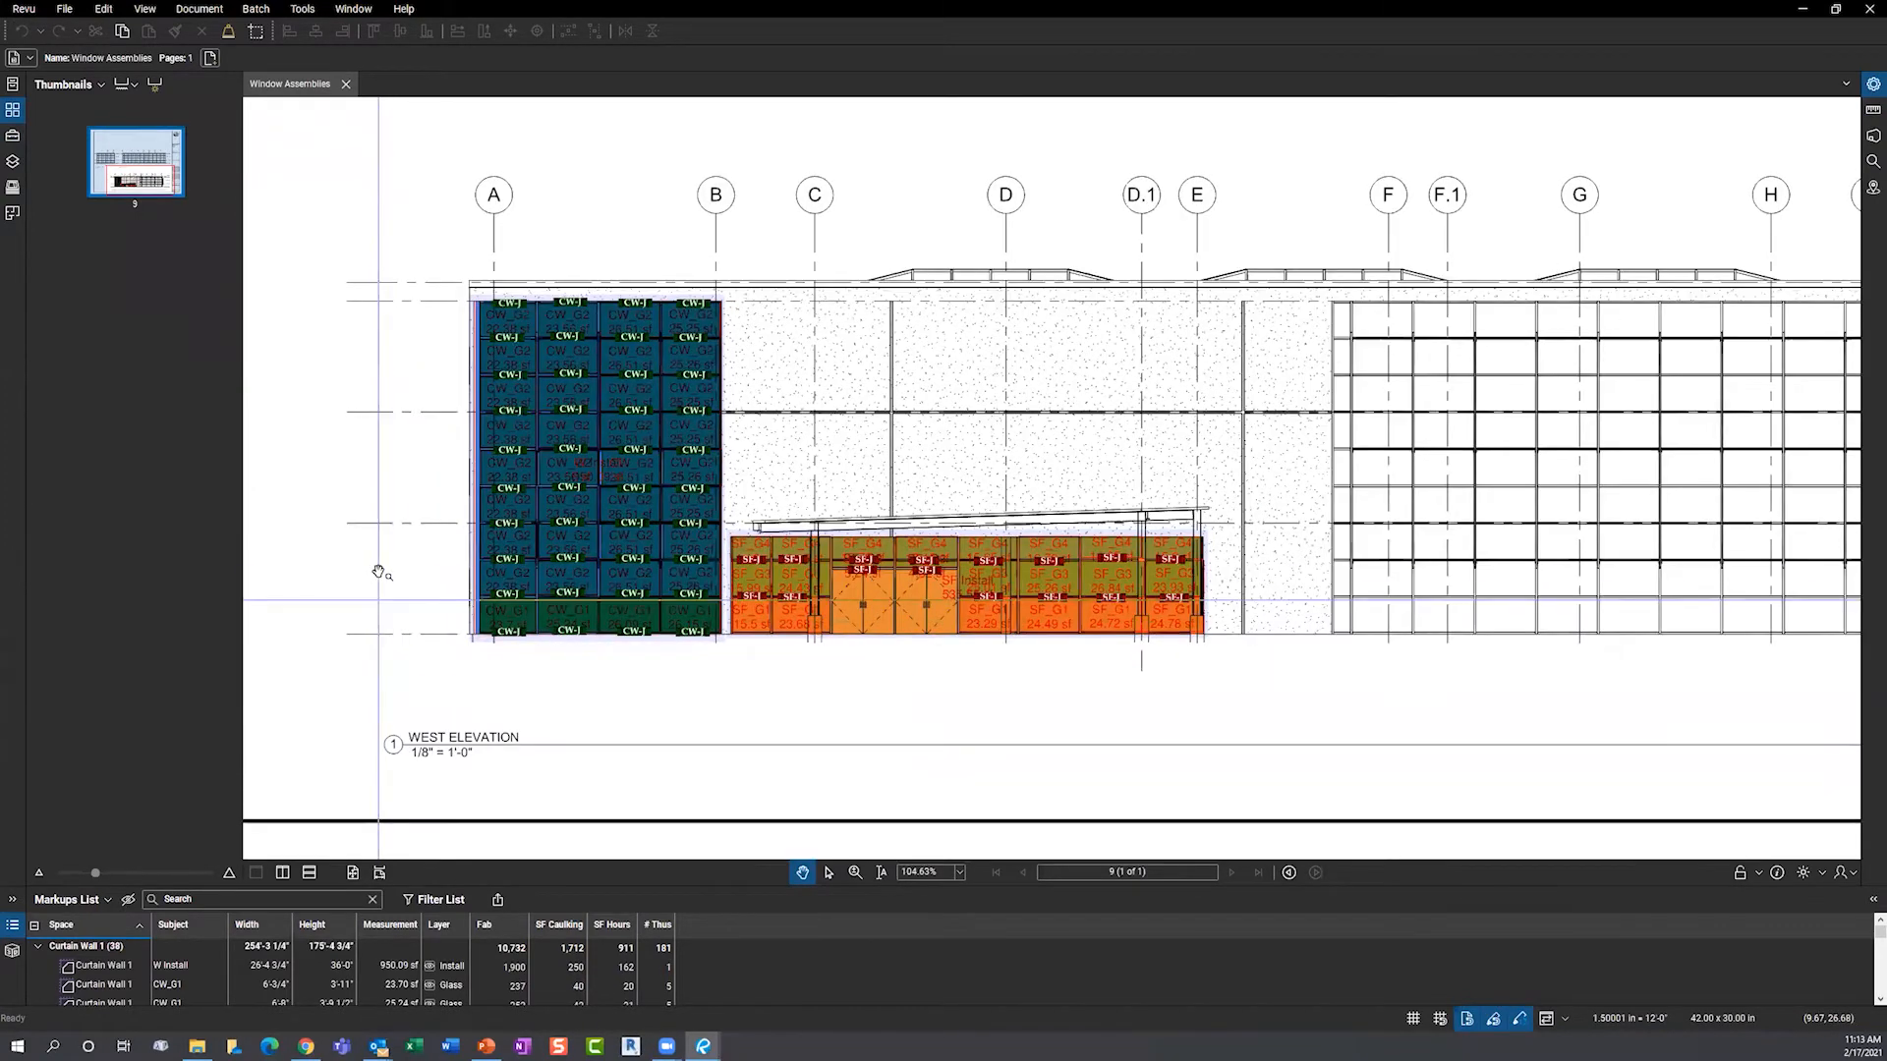
{"action": "left_click_drag", "start_coordinate": [381, 576], "coordinate": [434, 601]}
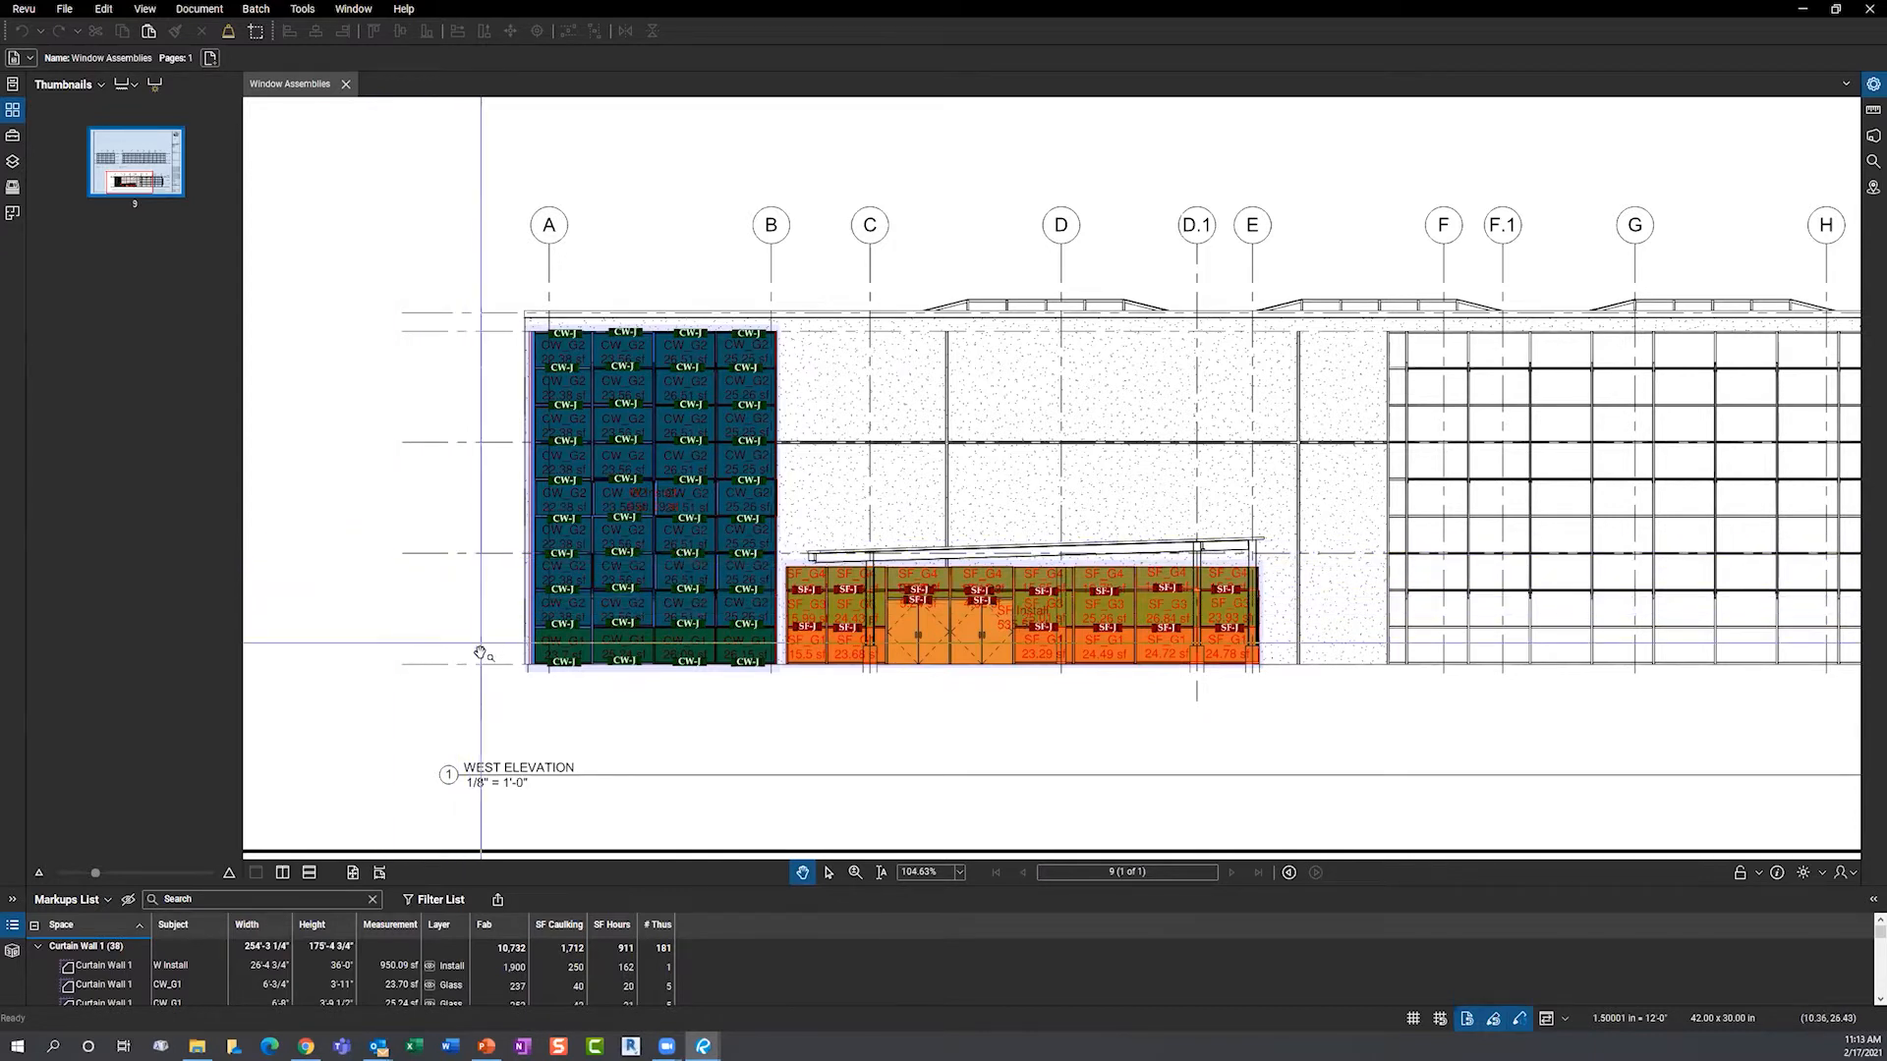
- Show the Tool Chest and pick an Install Types markup tool
{"action": "left_click", "coordinate": [10, 139]}
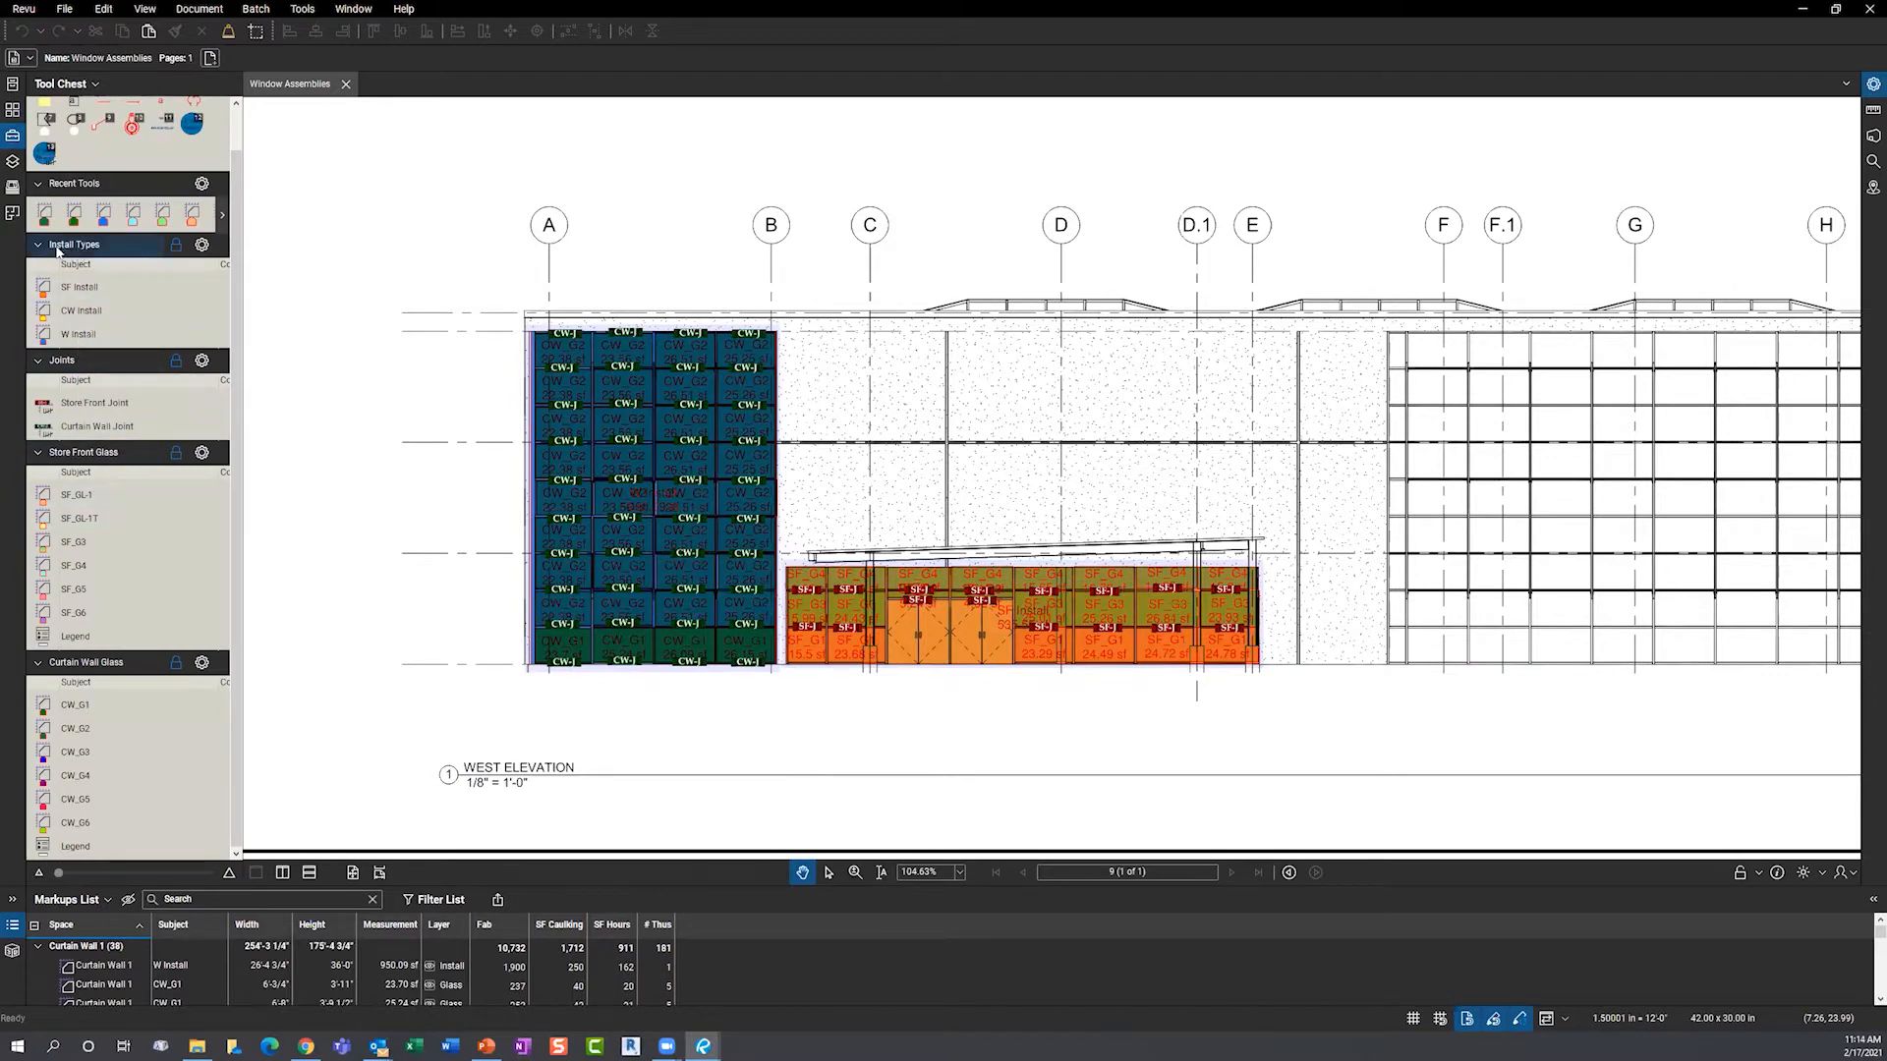
{"action": "left_click", "coordinate": [84, 315]}
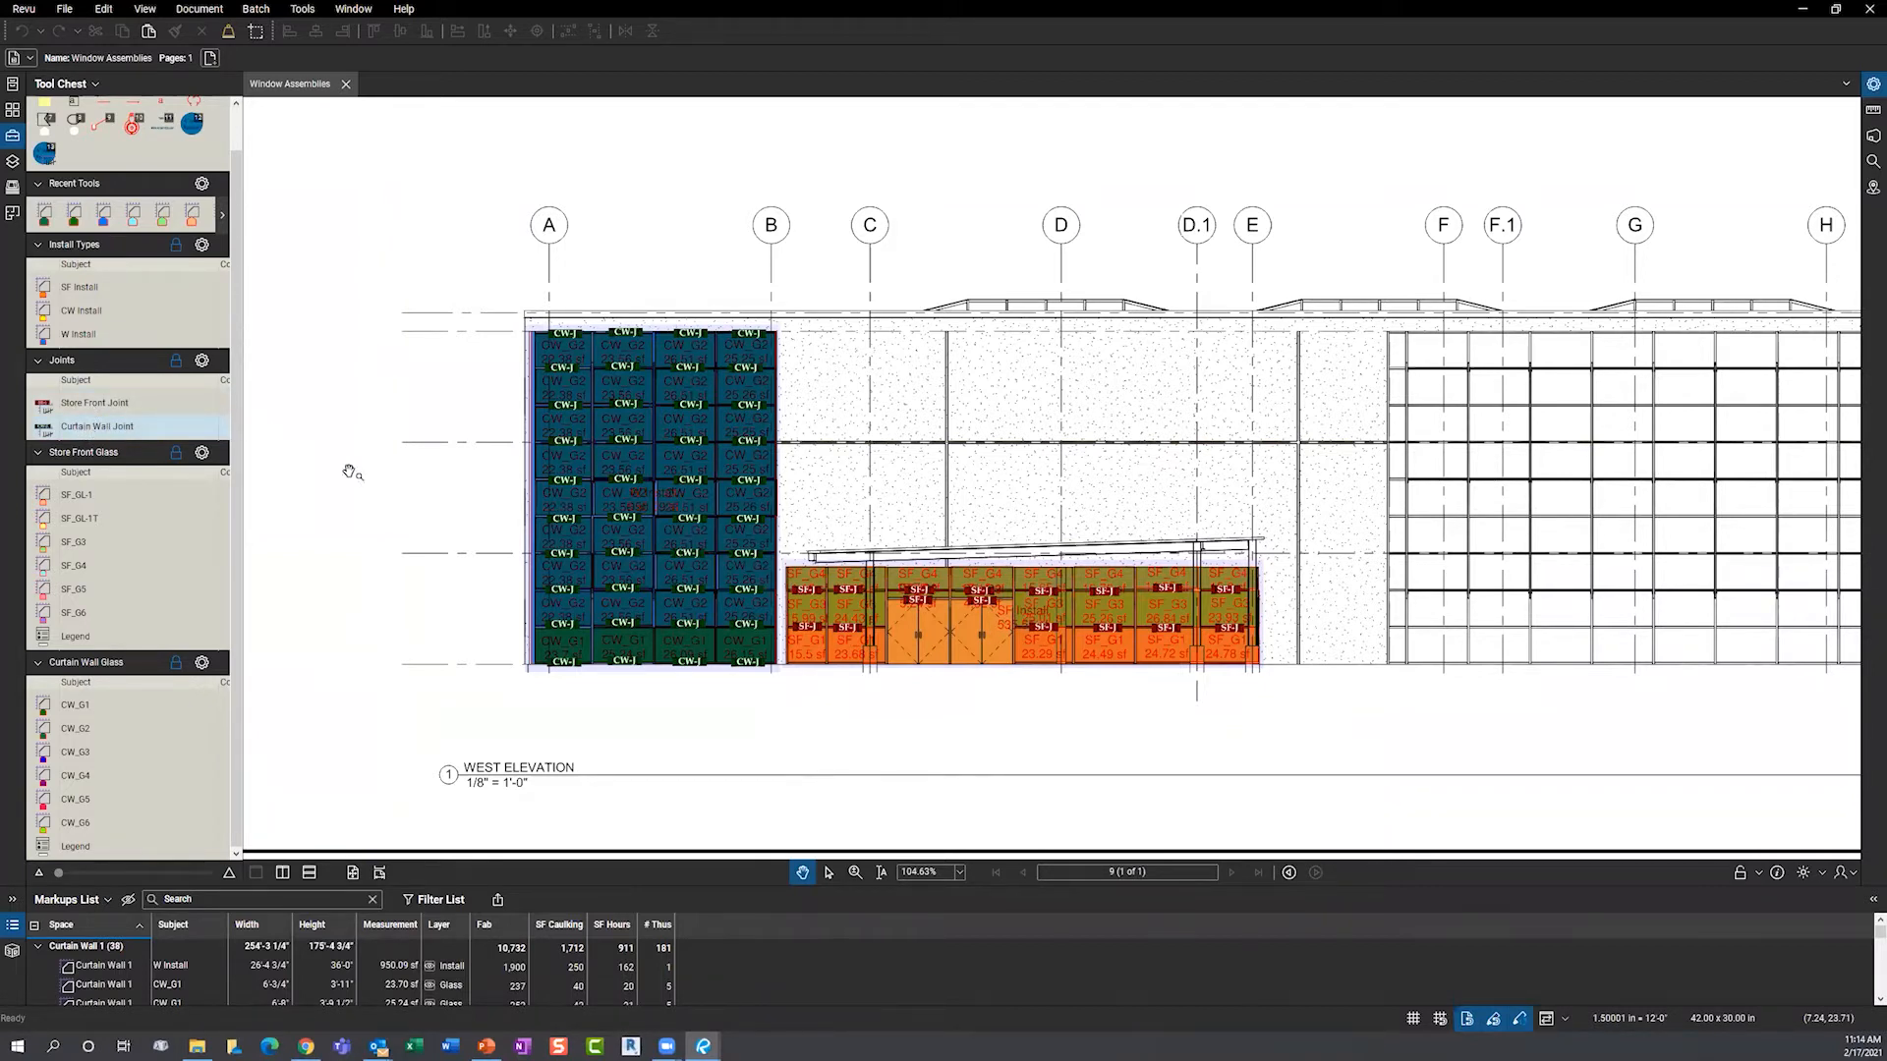
{"action": "scroll", "coordinate": [785, 608], "scroll_direction": "up", "scroll_amount": 1}
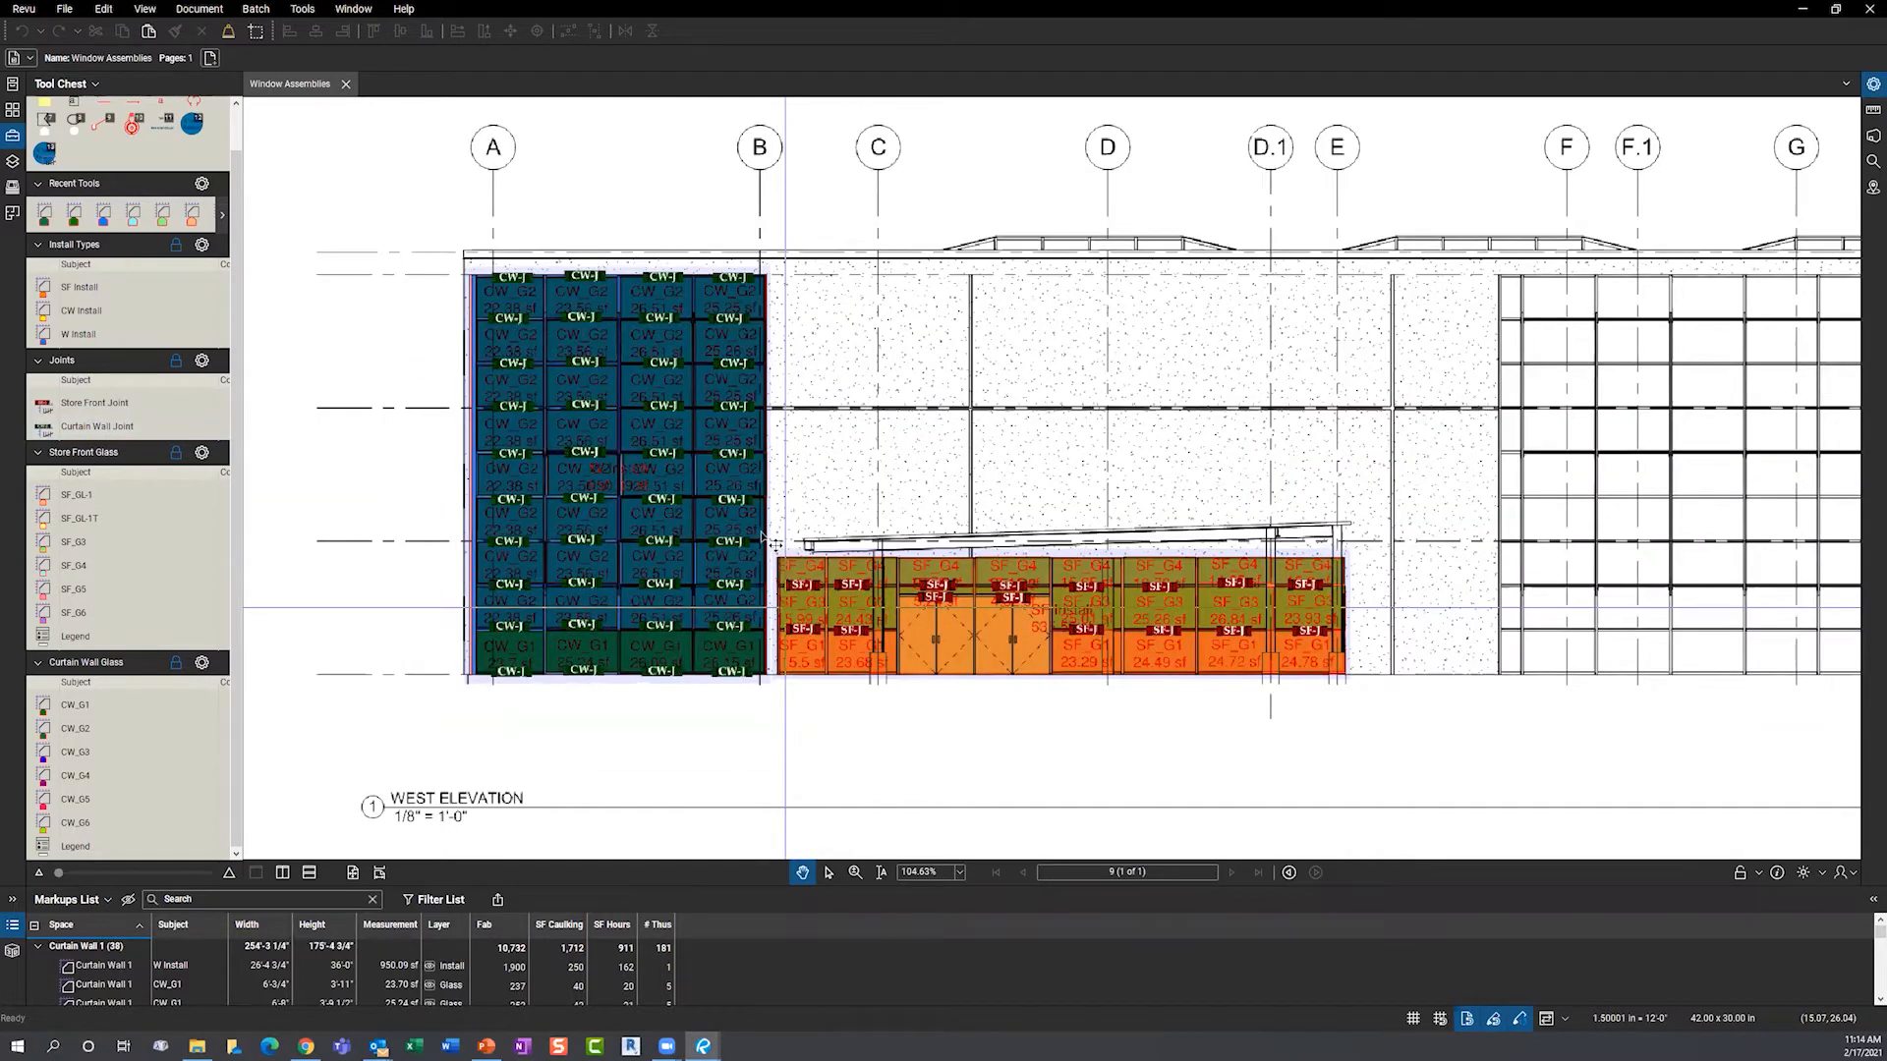
- Zoom on the storefront glass, then enlarge the Markups List to show the 38 Curtain Wall 1 rows
{"action": "scroll", "coordinate": [816, 629], "scroll_direction": "up", "scroll_amount": 5}
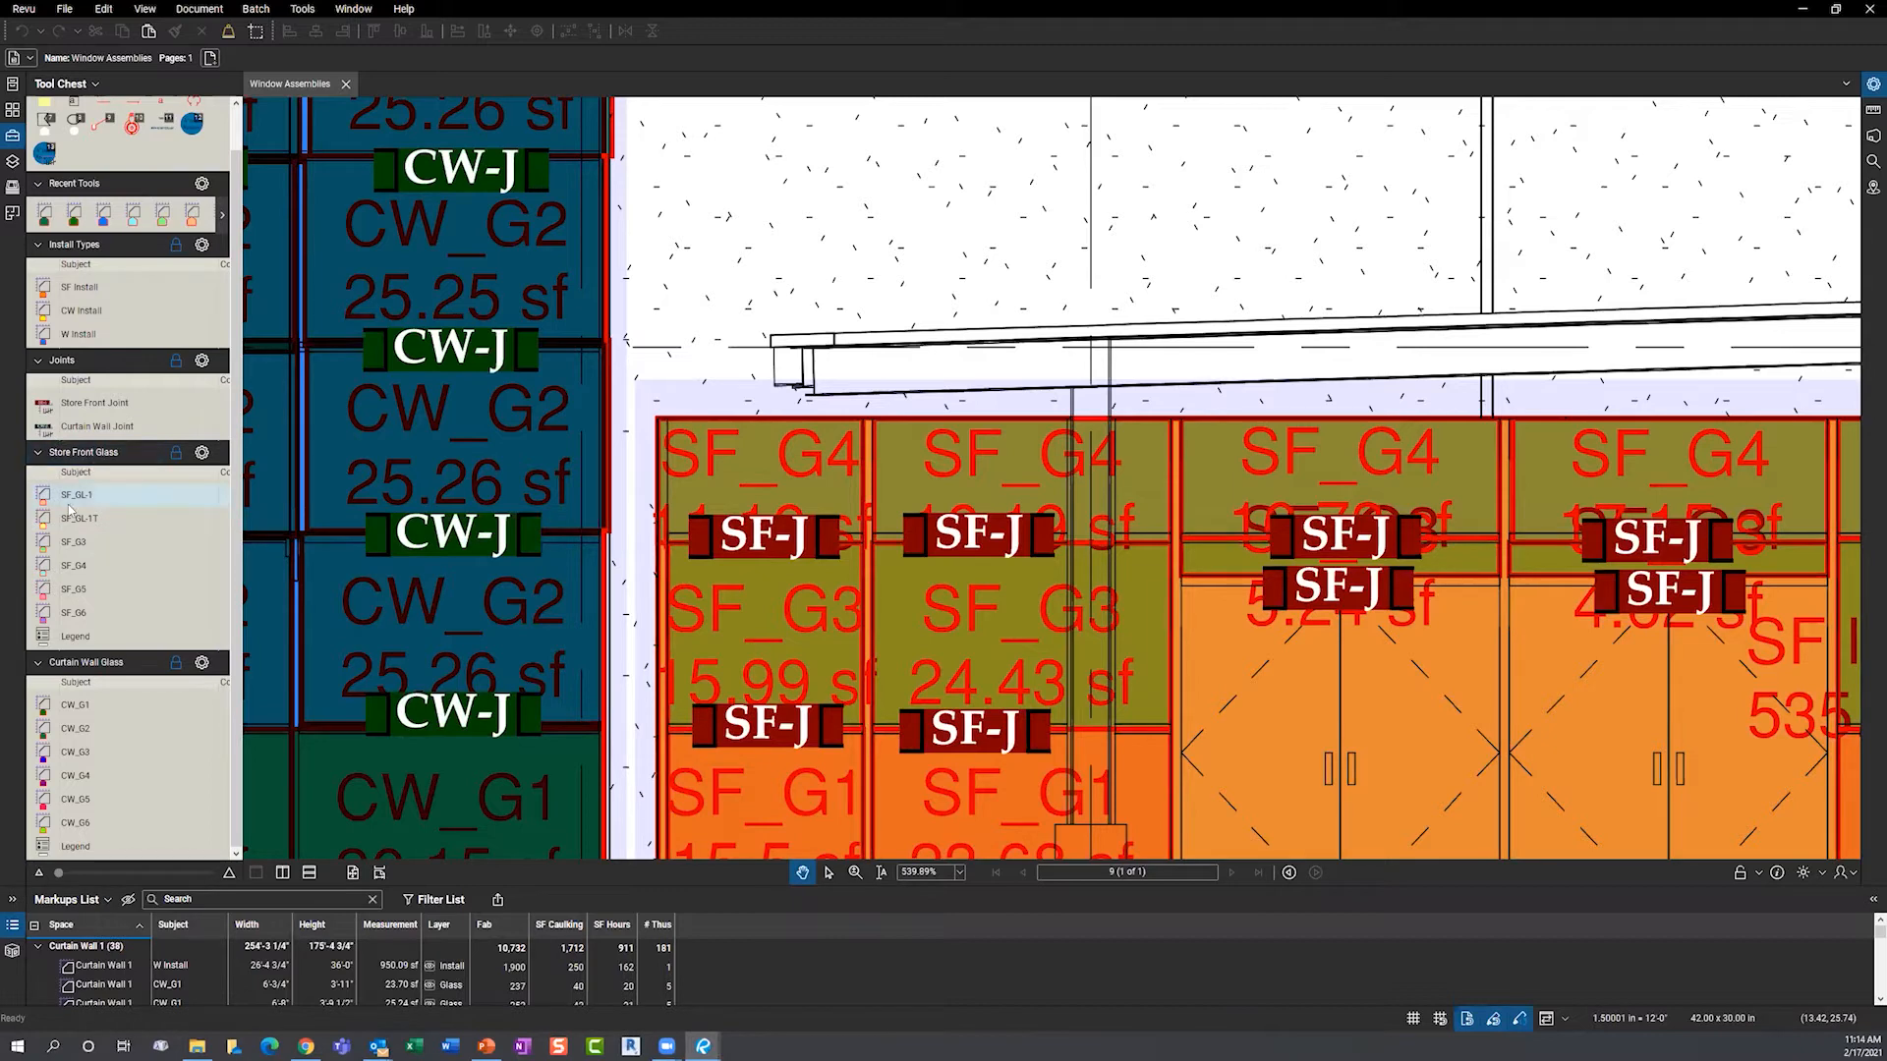
{"action": "scroll", "coordinate": [646, 463], "scroll_direction": "down", "scroll_amount": 3}
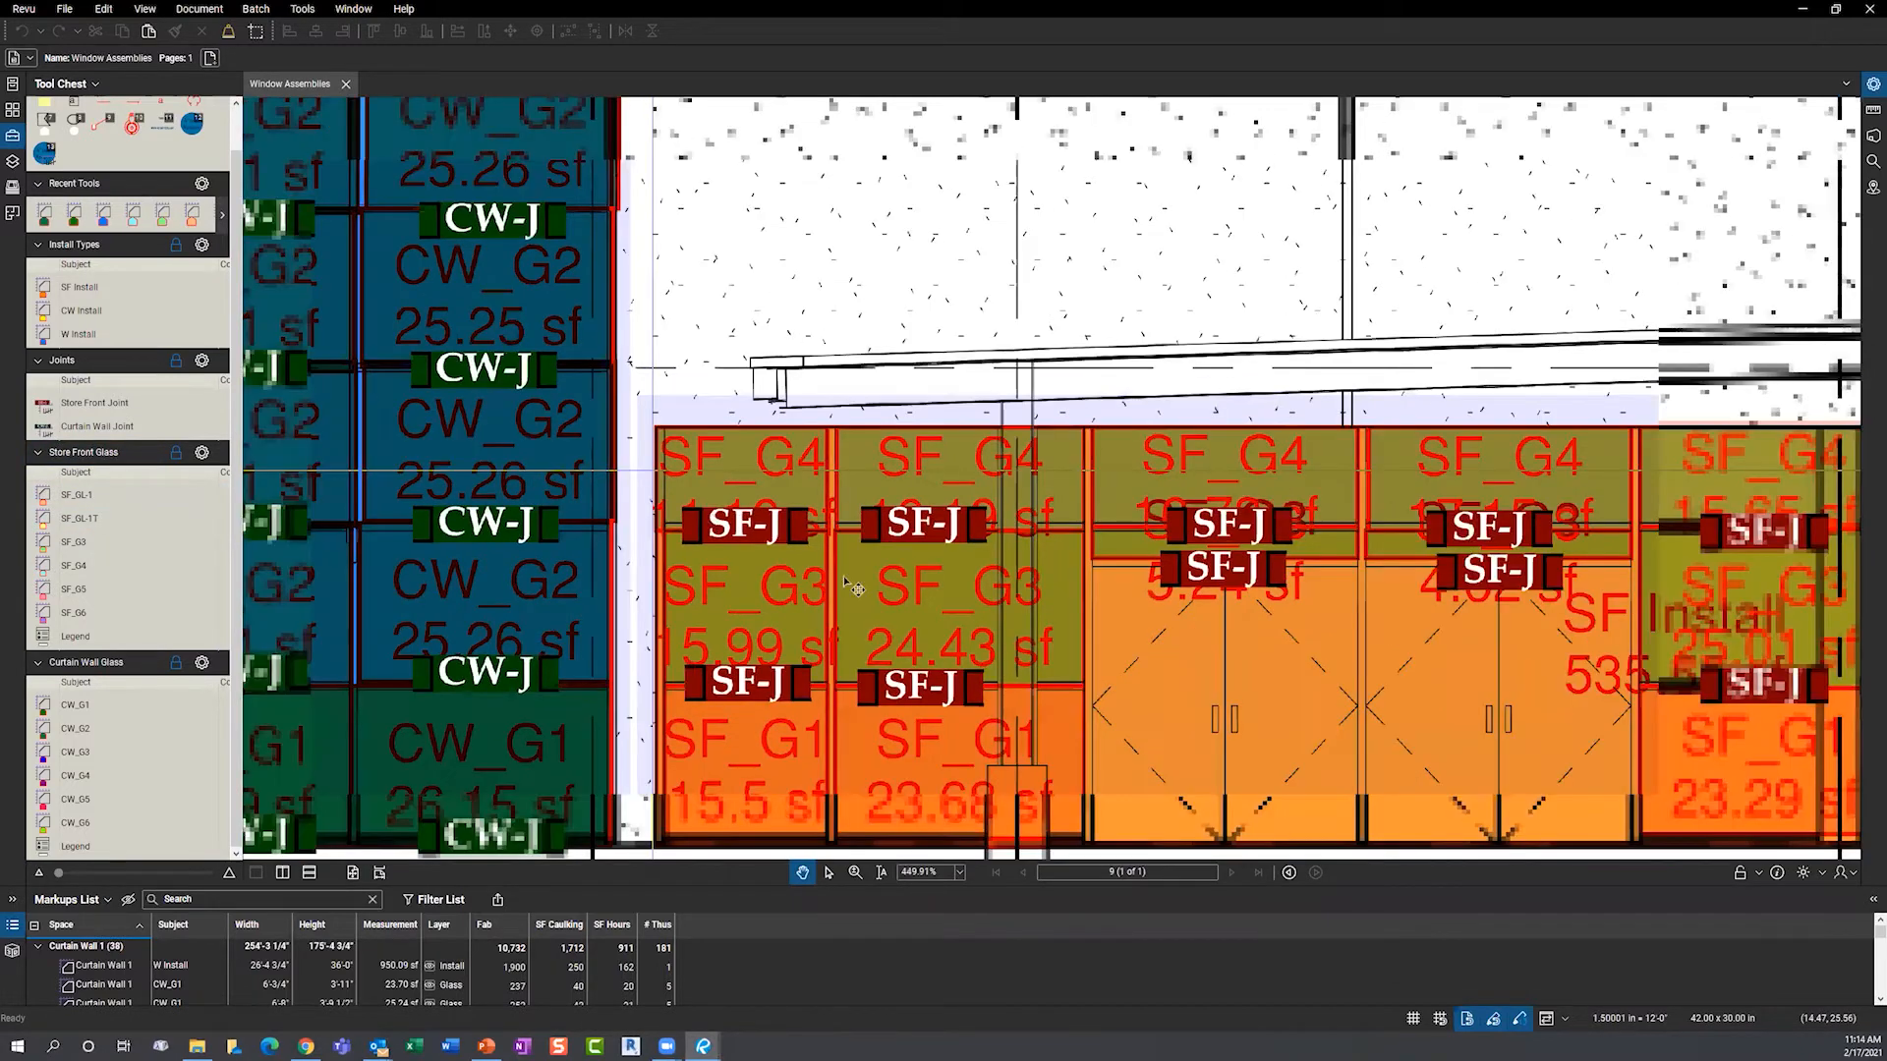
{"action": "scroll", "coordinate": [1109, 586], "scroll_direction": "up", "scroll_amount": 1}
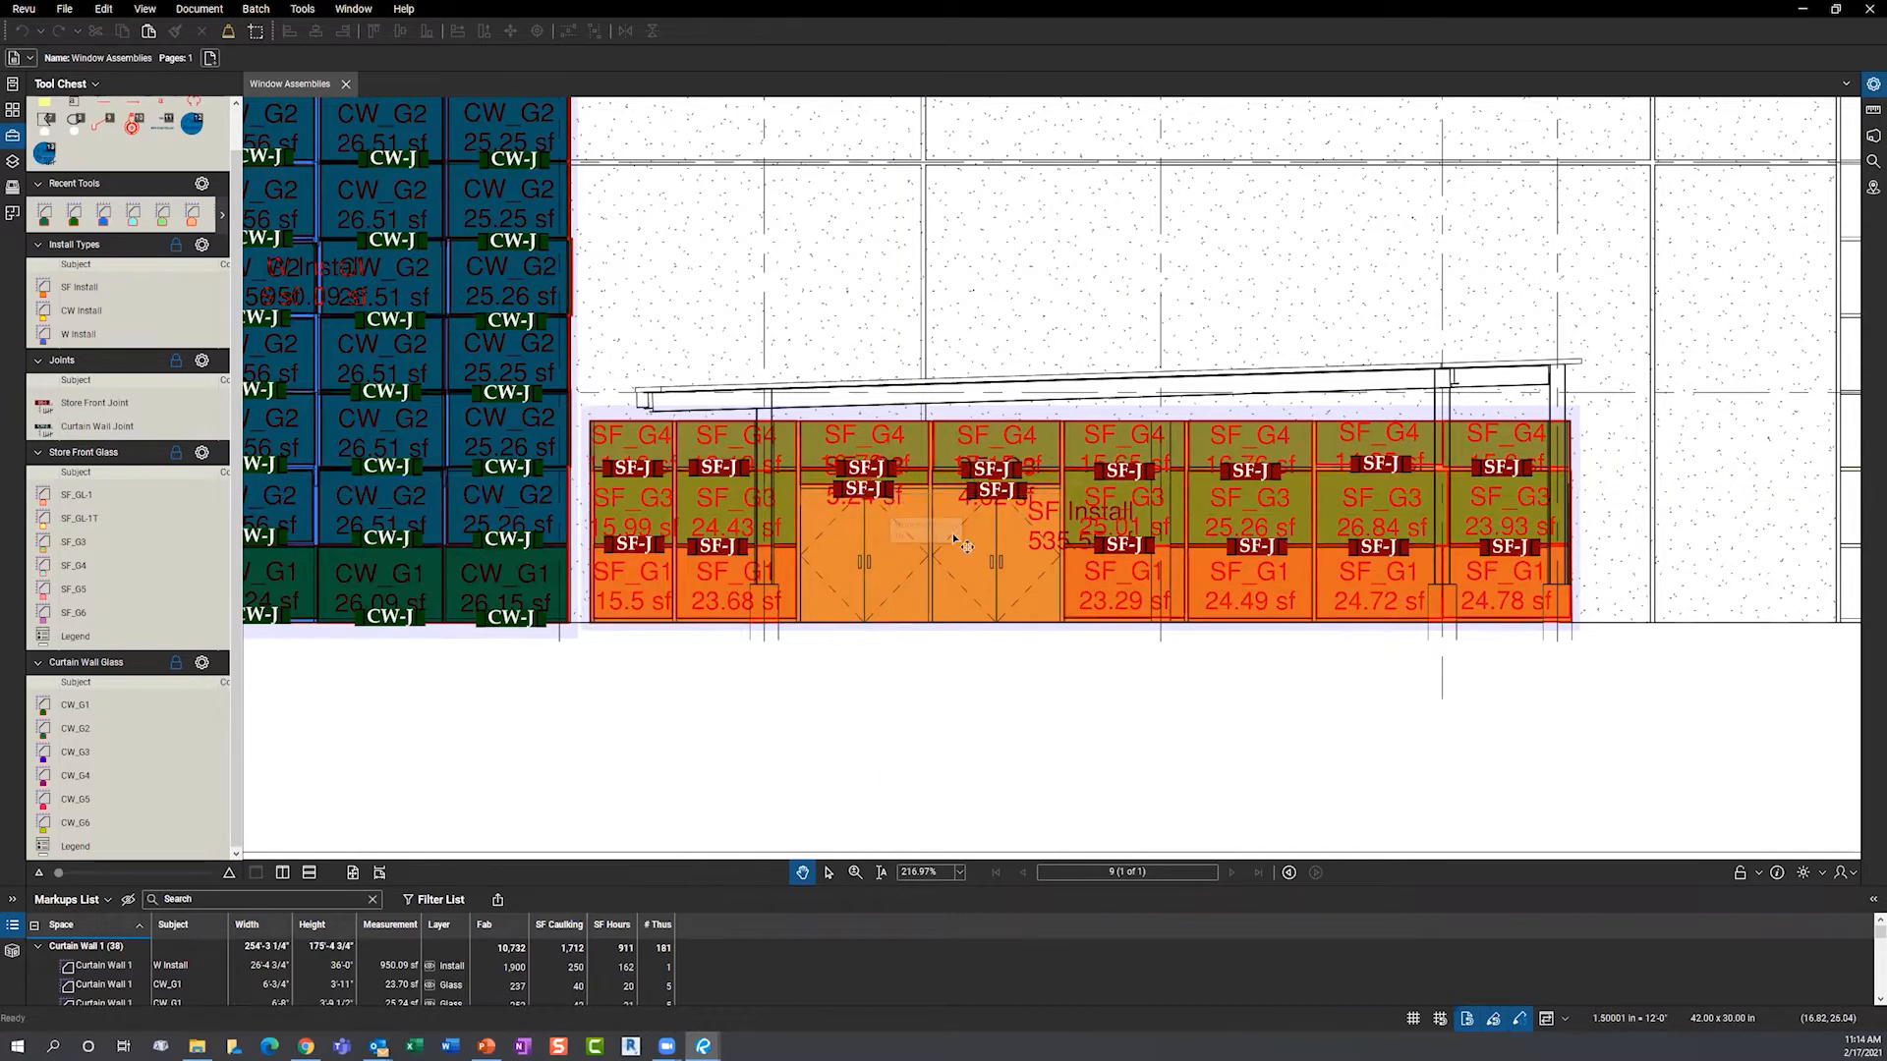
{"action": "left_click_drag", "start_coordinate": [742, 885], "coordinate": [747, 667]}
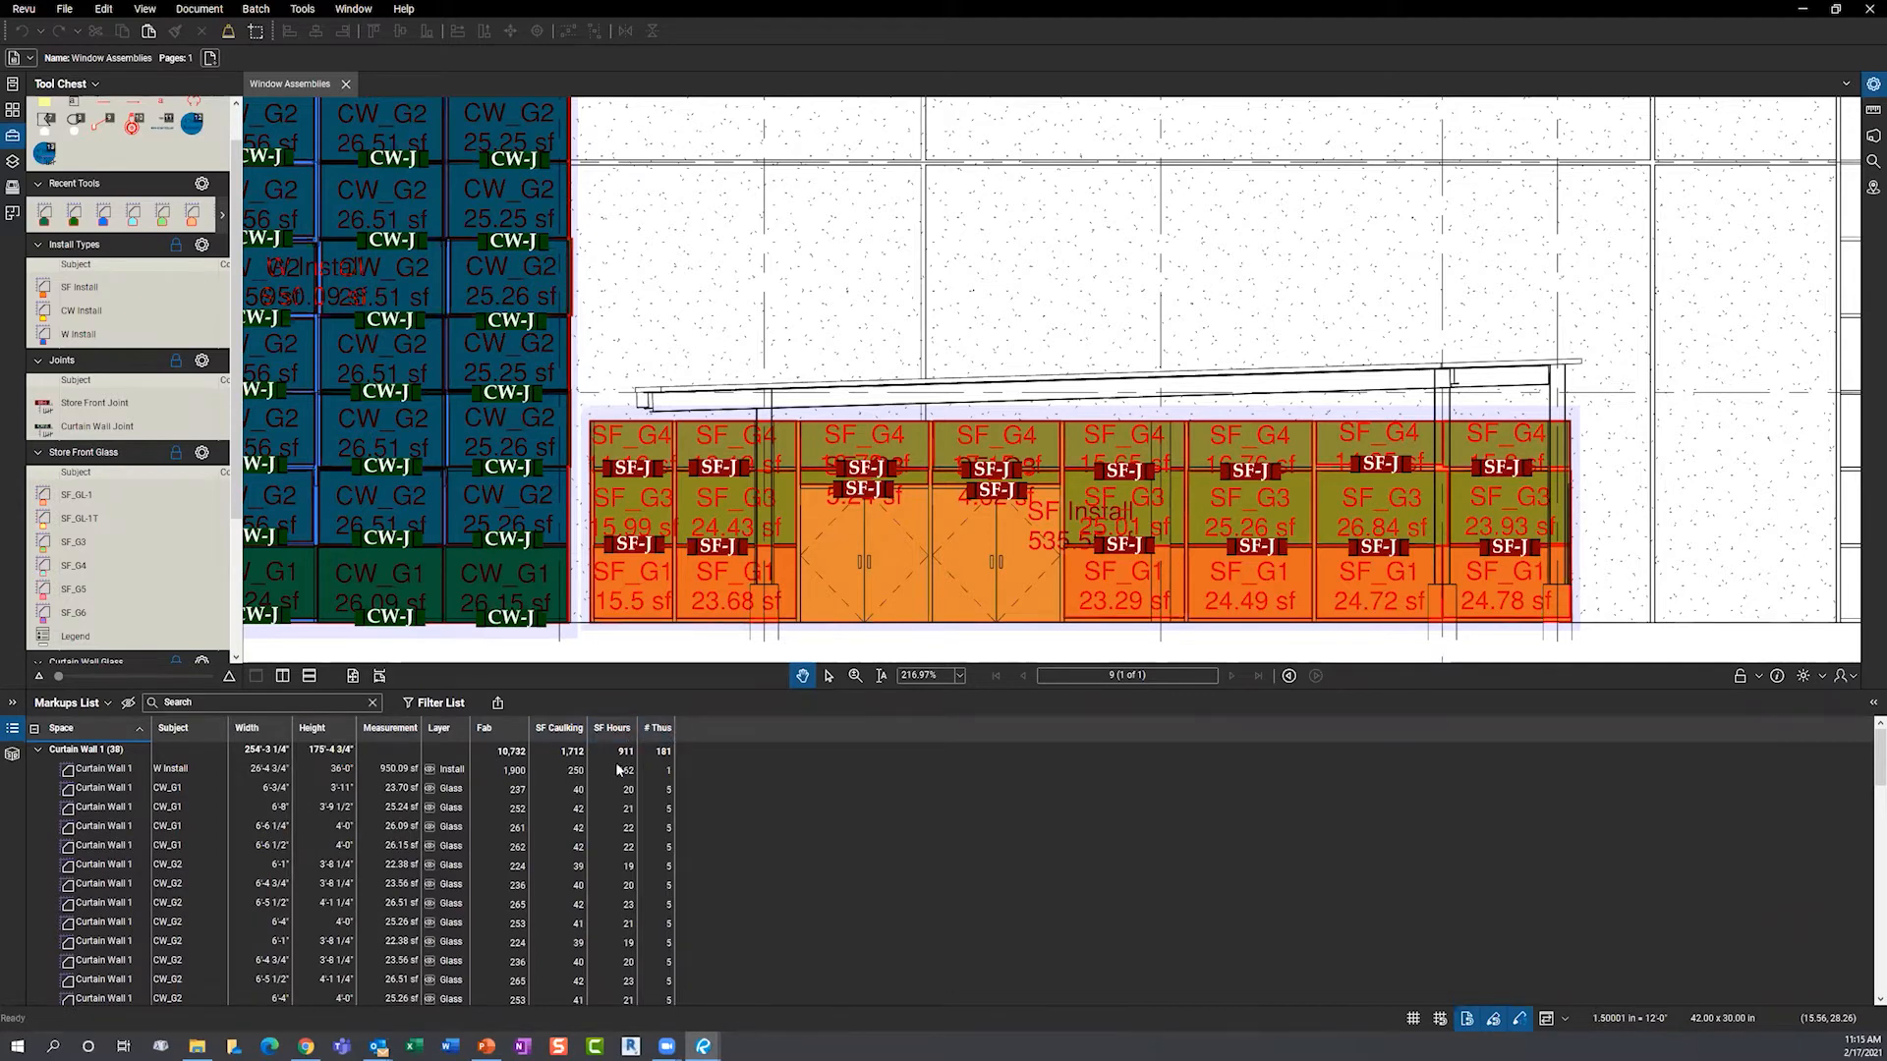
- Hide the Markups List and show the Spaces panel with Curtain Wall 1 and Main Interance
{"action": "scroll", "coordinate": [268, 828], "scroll_direction": "down", "scroll_amount": 12}
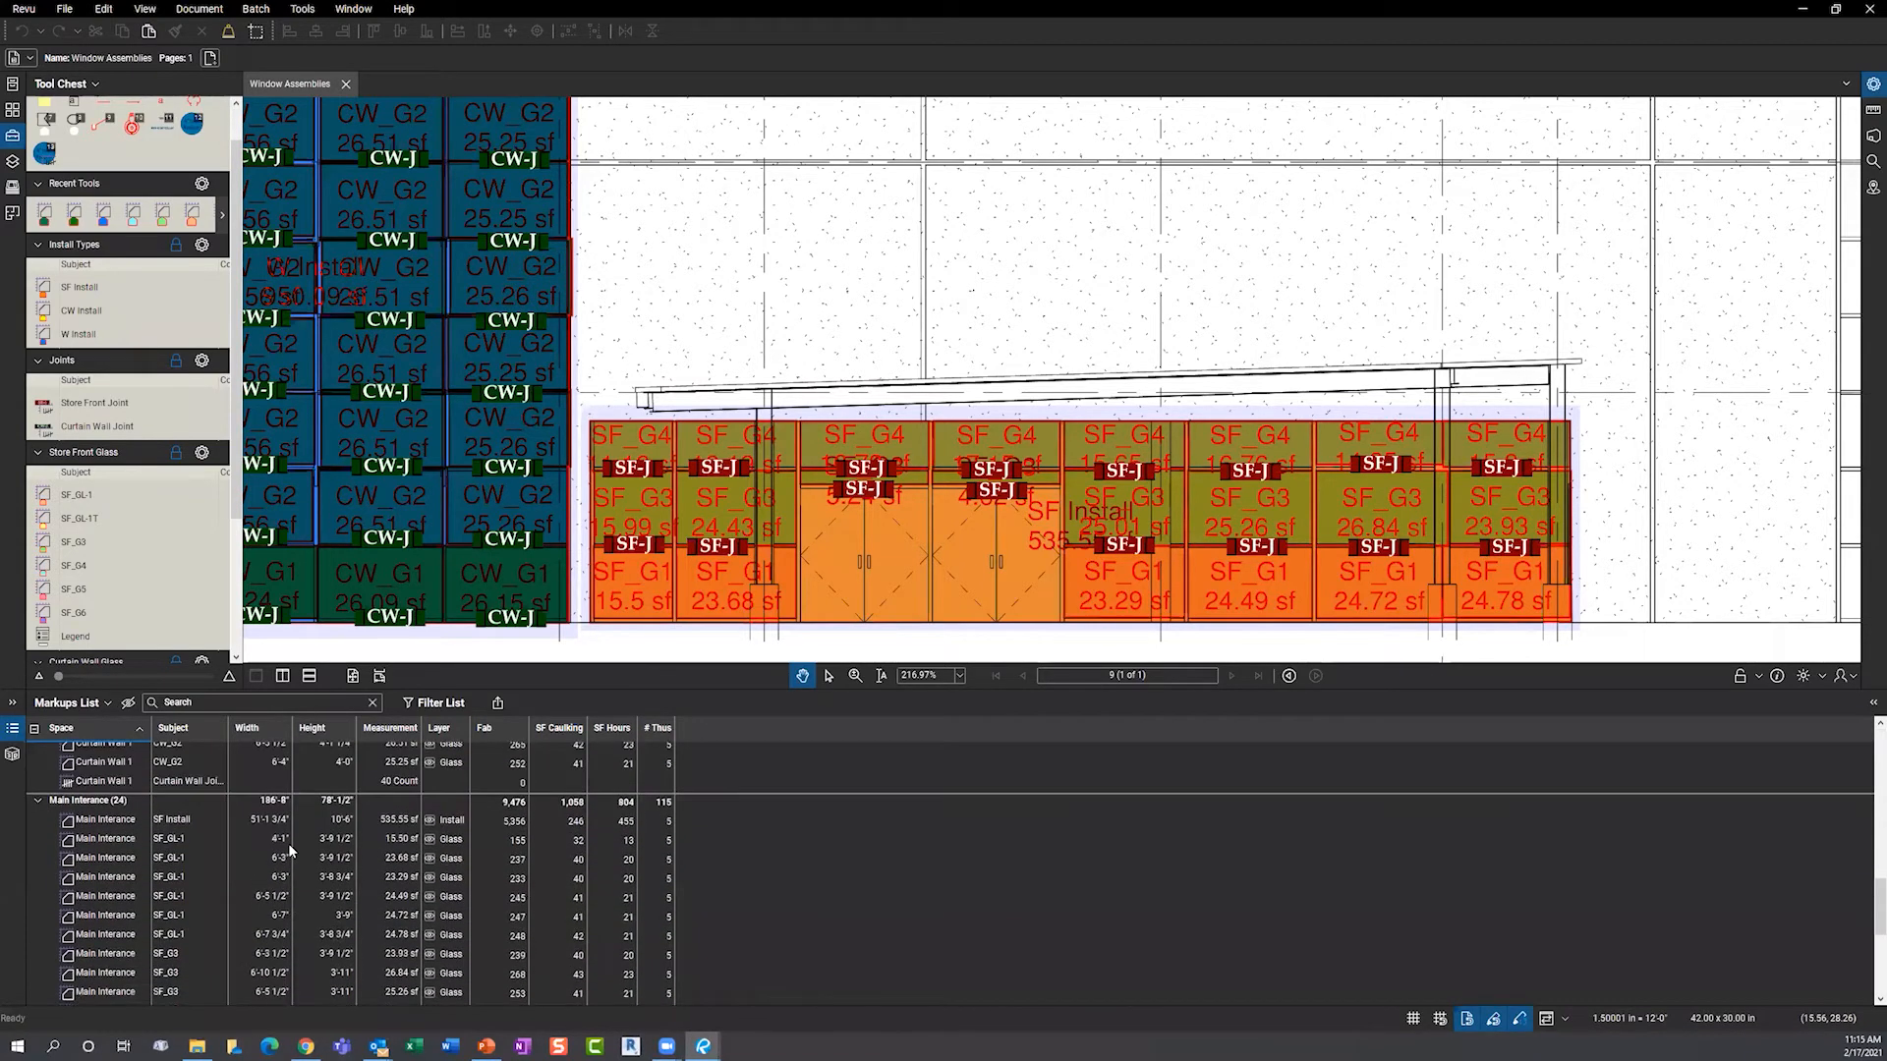
{"action": "double_click", "coordinate": [710, 686]}
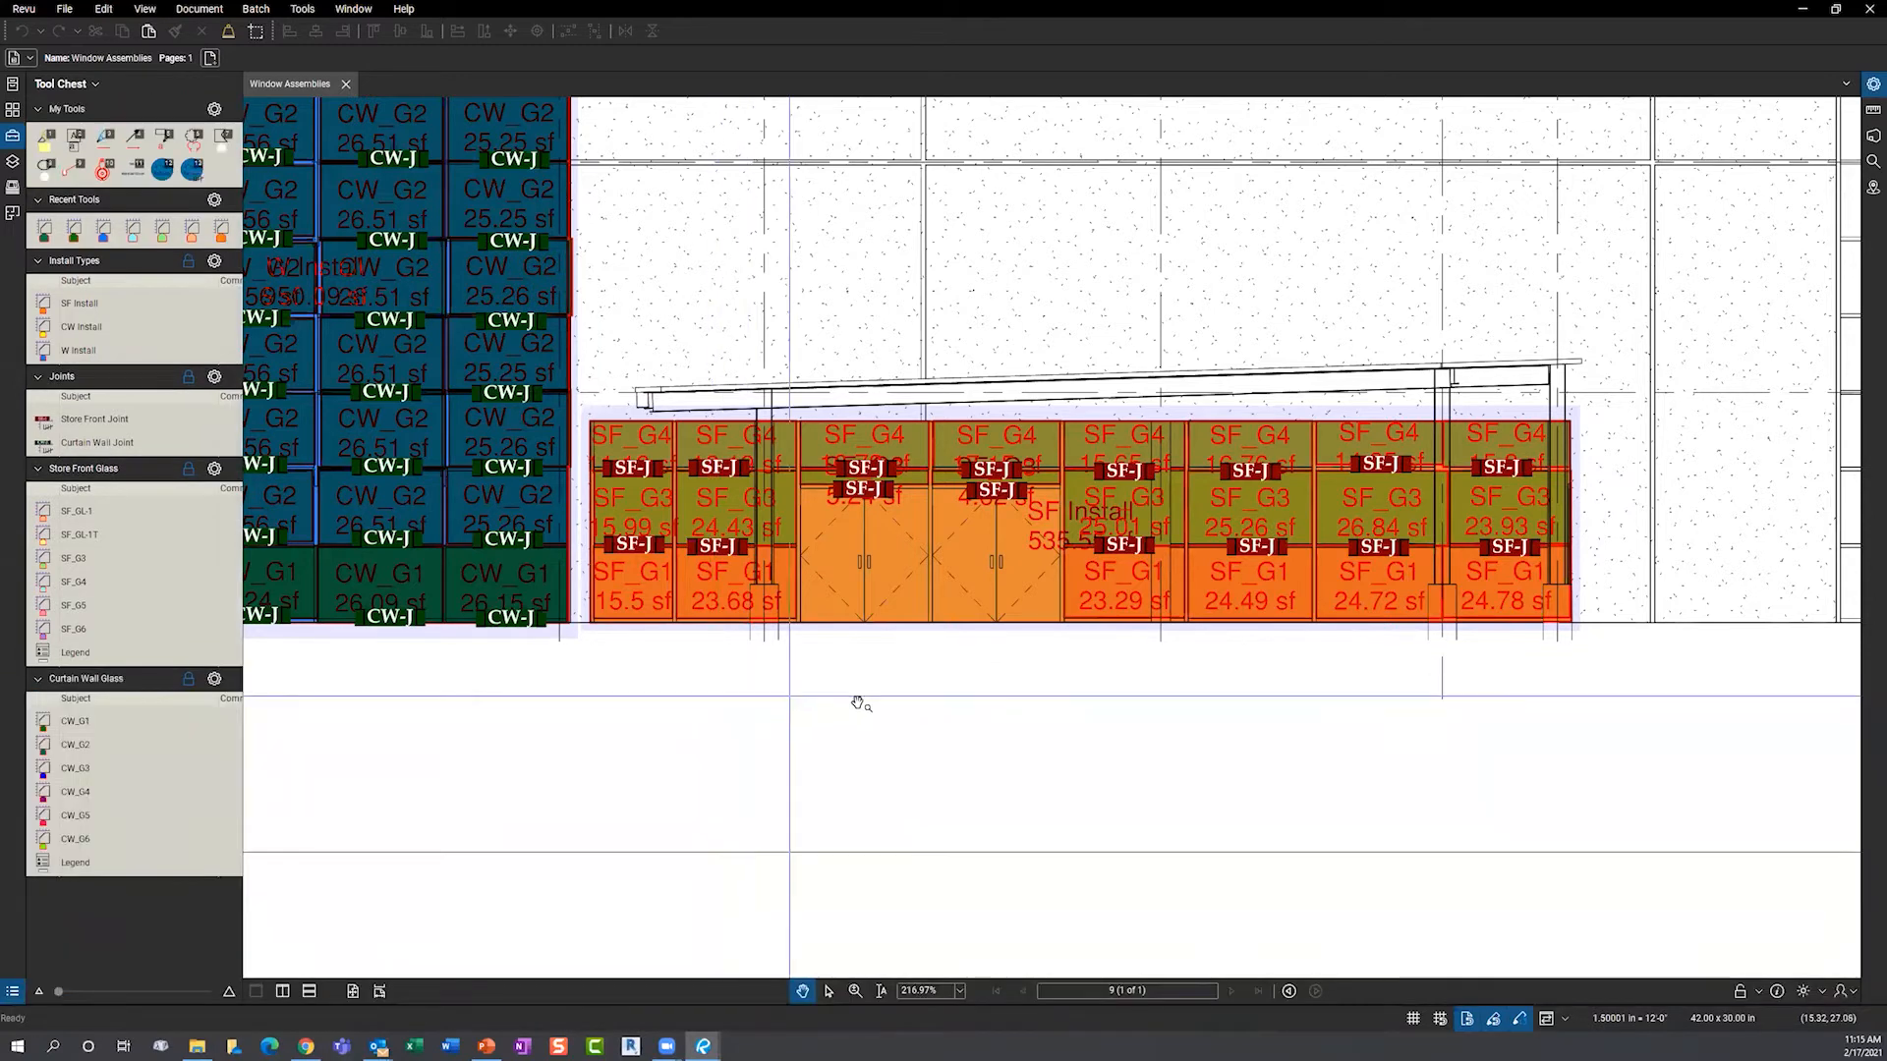
{"action": "scroll", "coordinate": [816, 610], "scroll_direction": "down", "scroll_amount": 5}
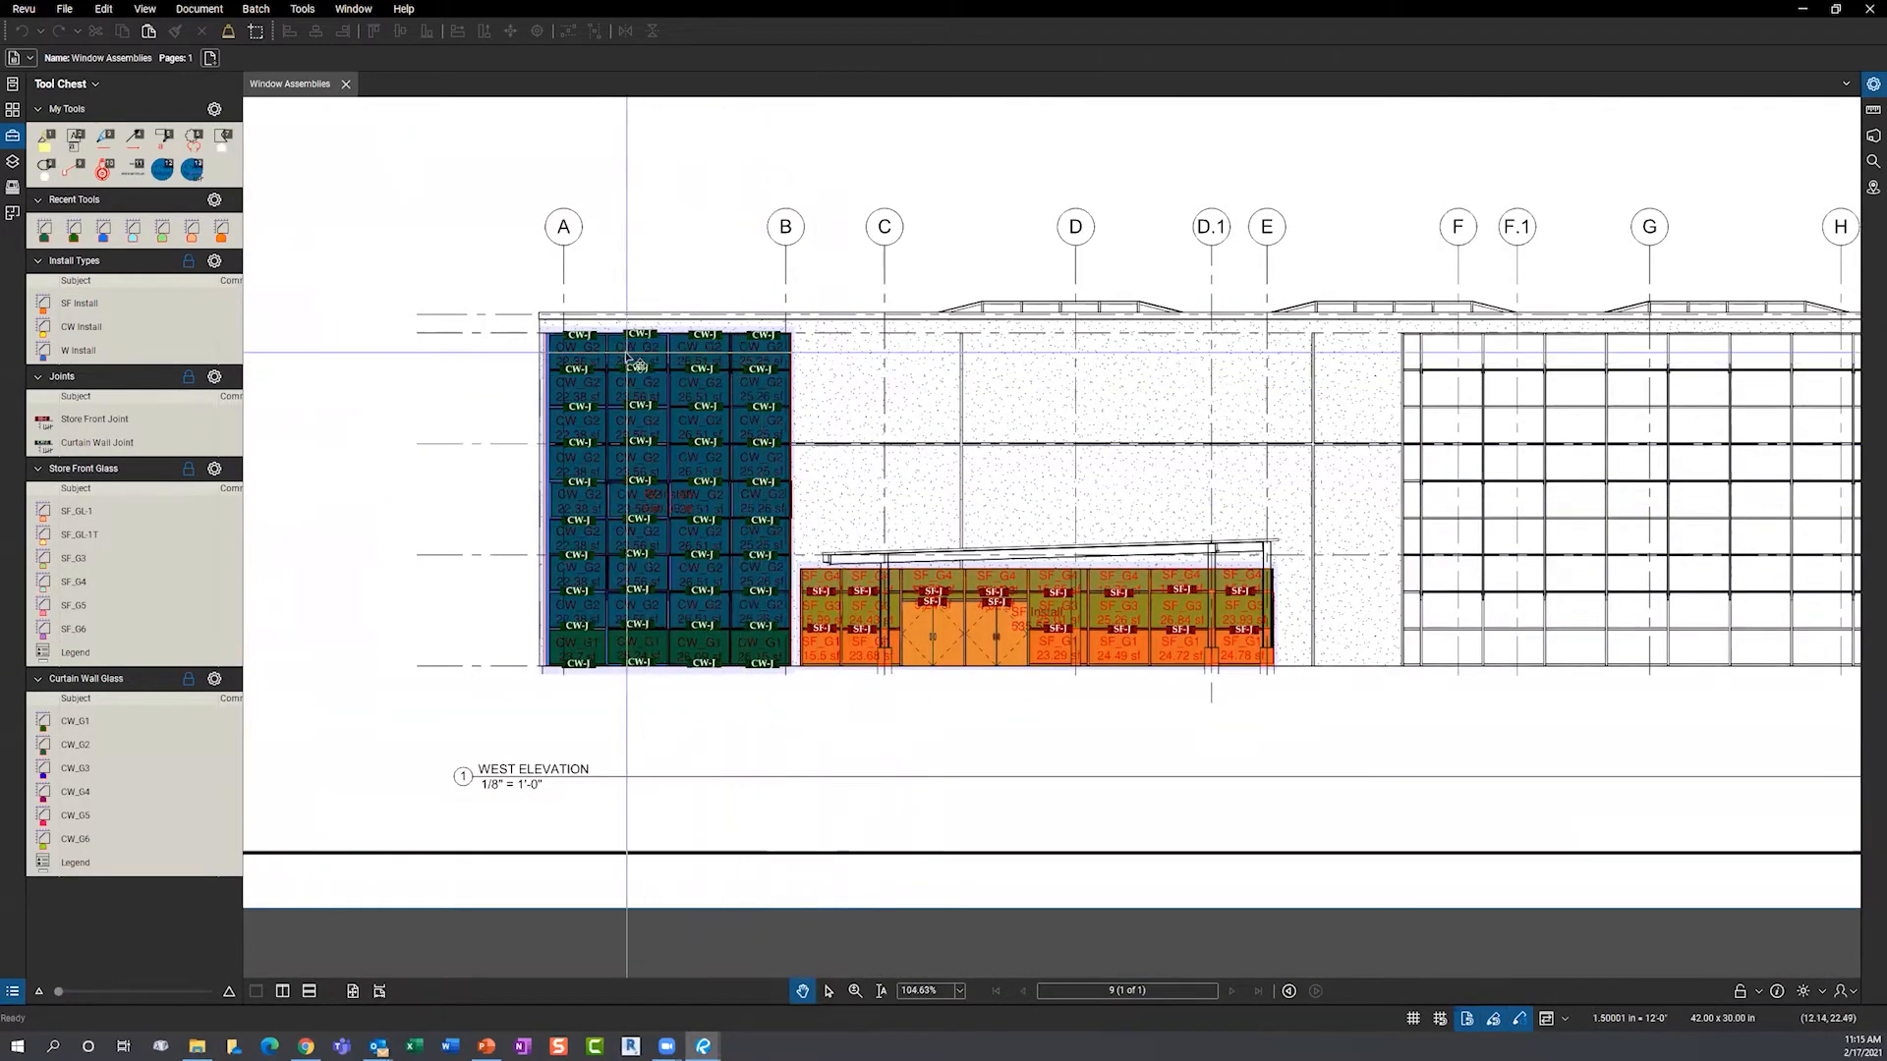
{"action": "left_click", "coordinate": [12, 214]}
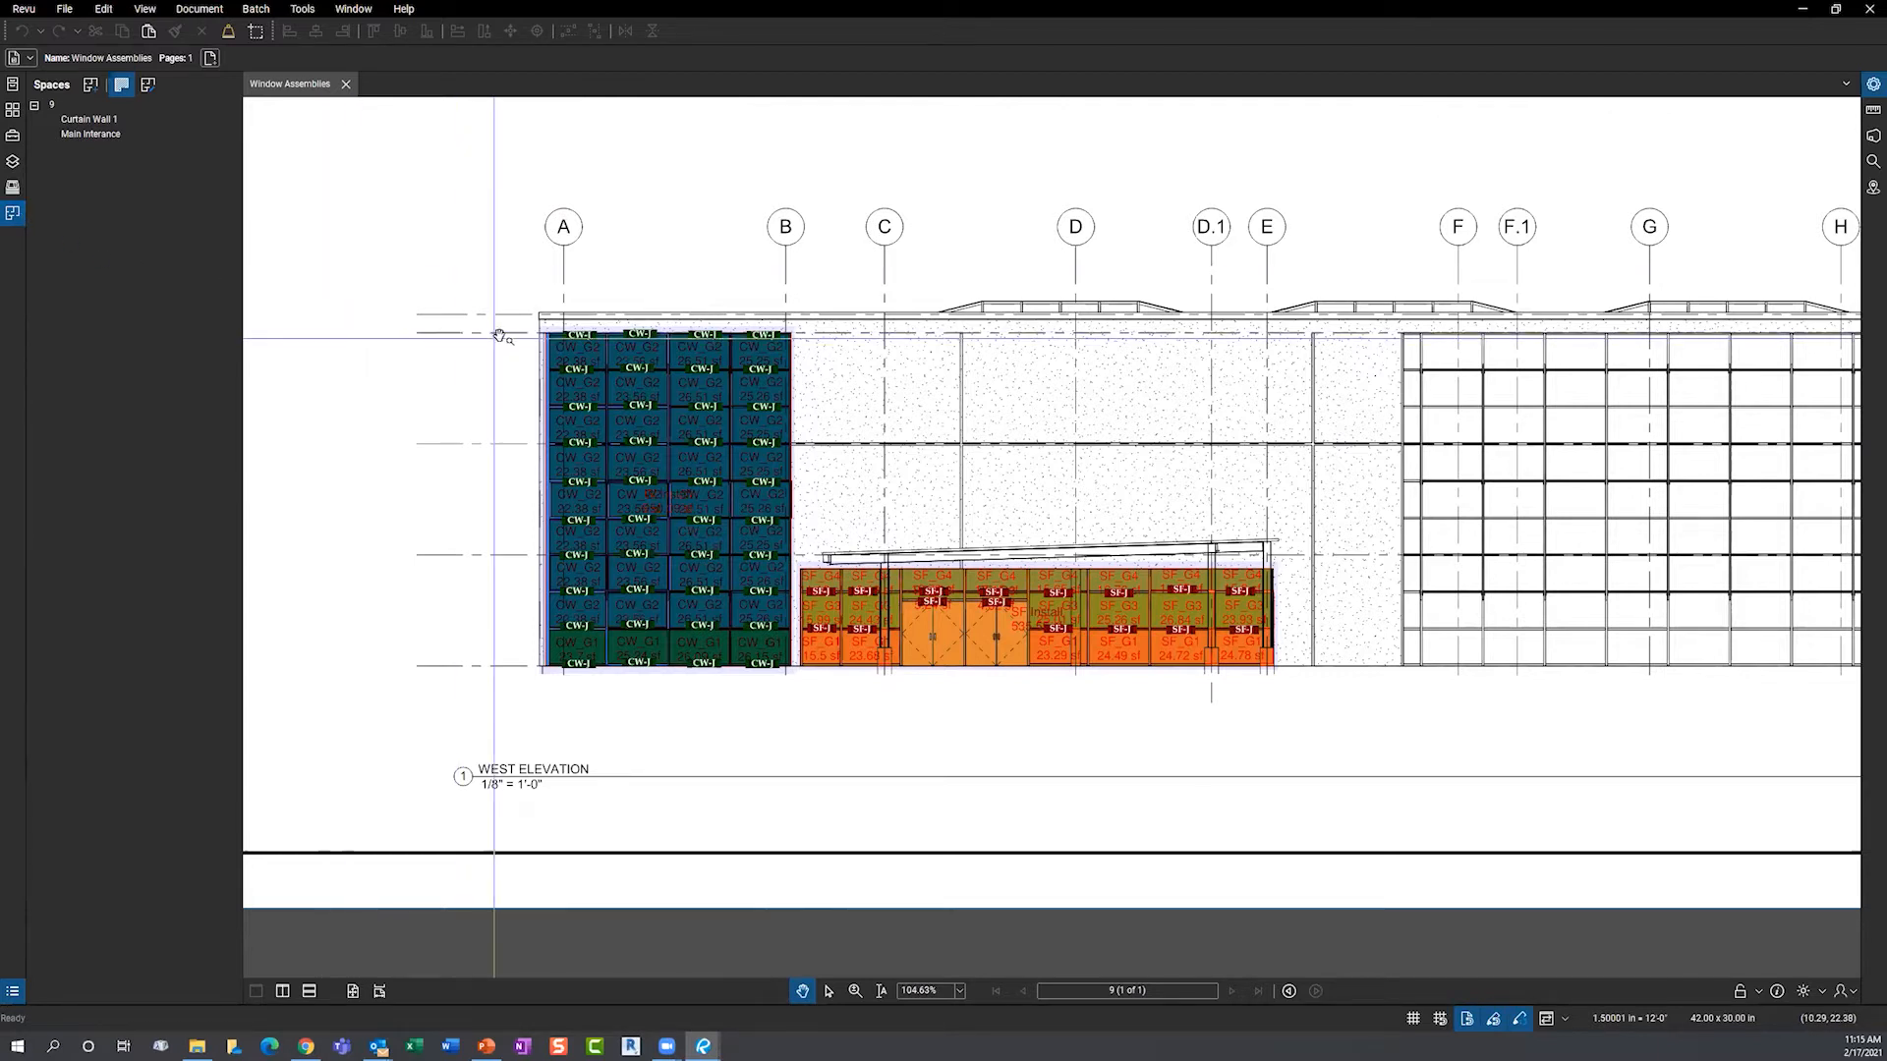
- Inspect the Curtain Wall 1 and Main Interance spaces by selecting each in turn
{"action": "left_click", "coordinate": [91, 118]}
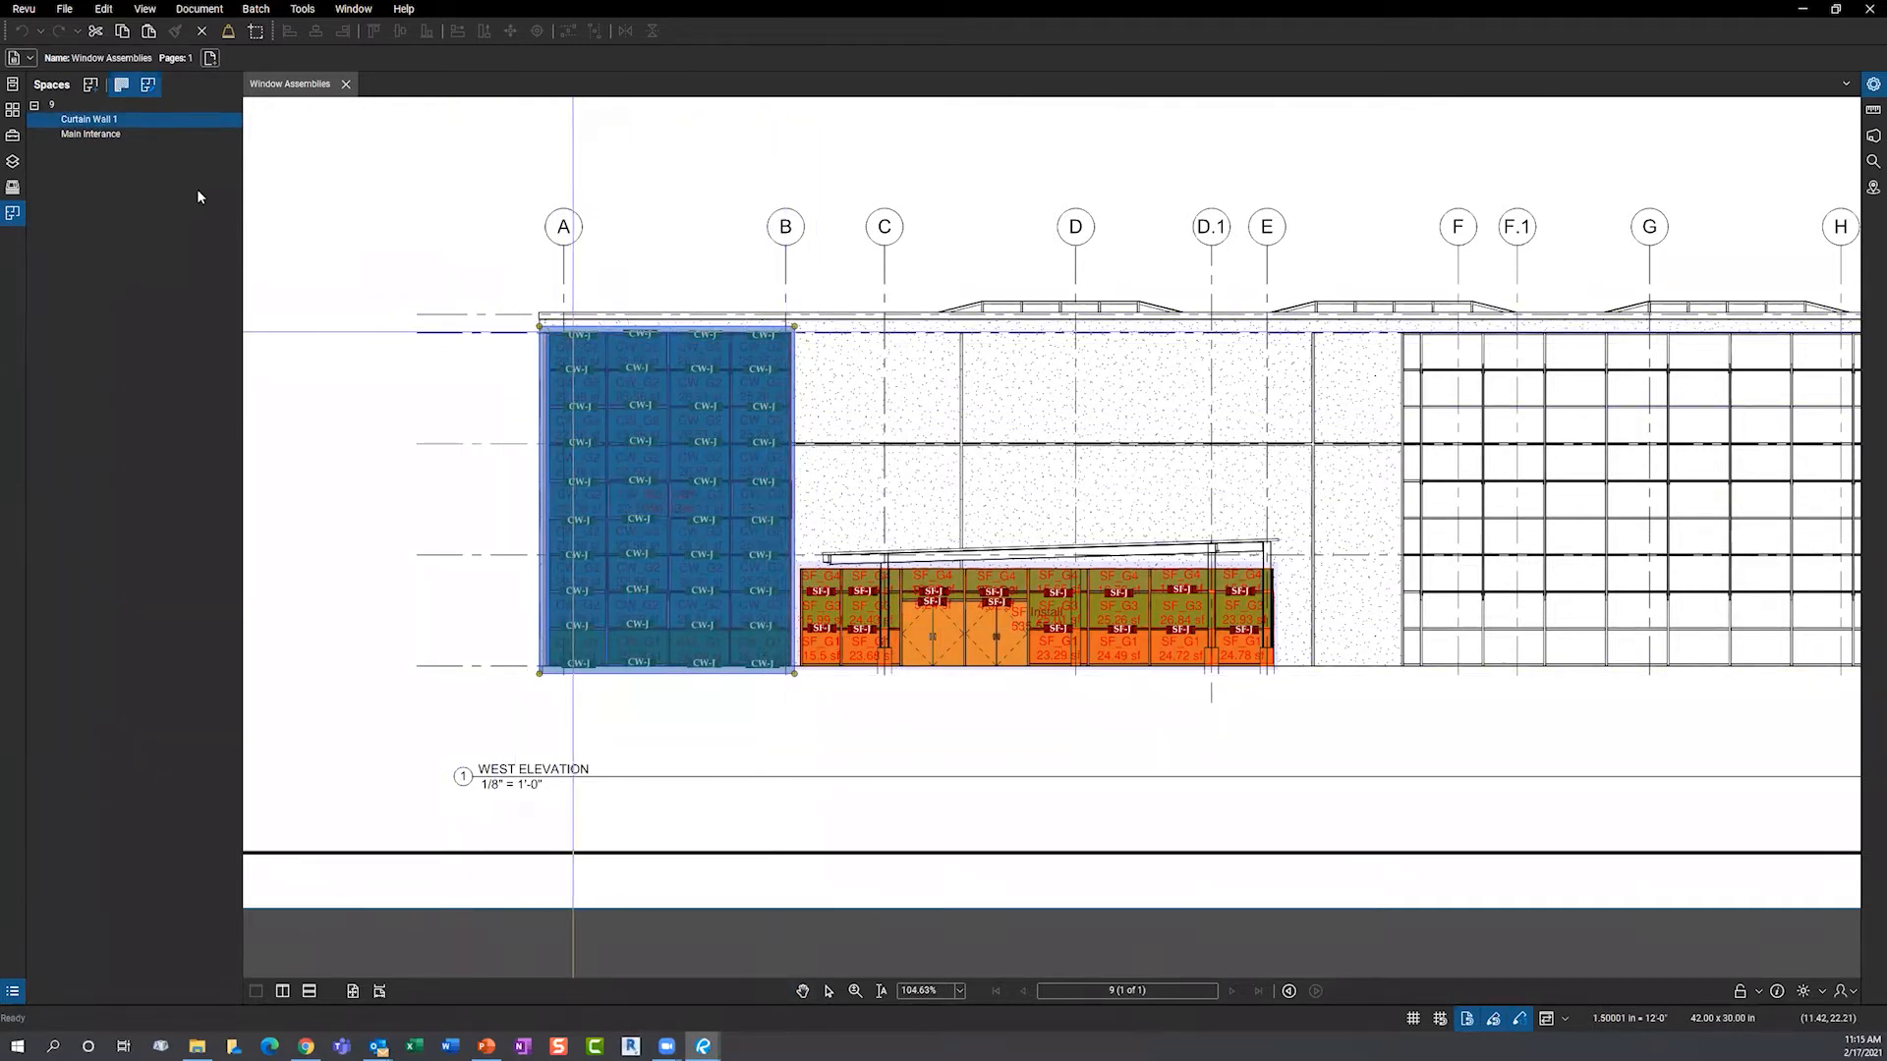
{"action": "left_click", "coordinate": [482, 617]}
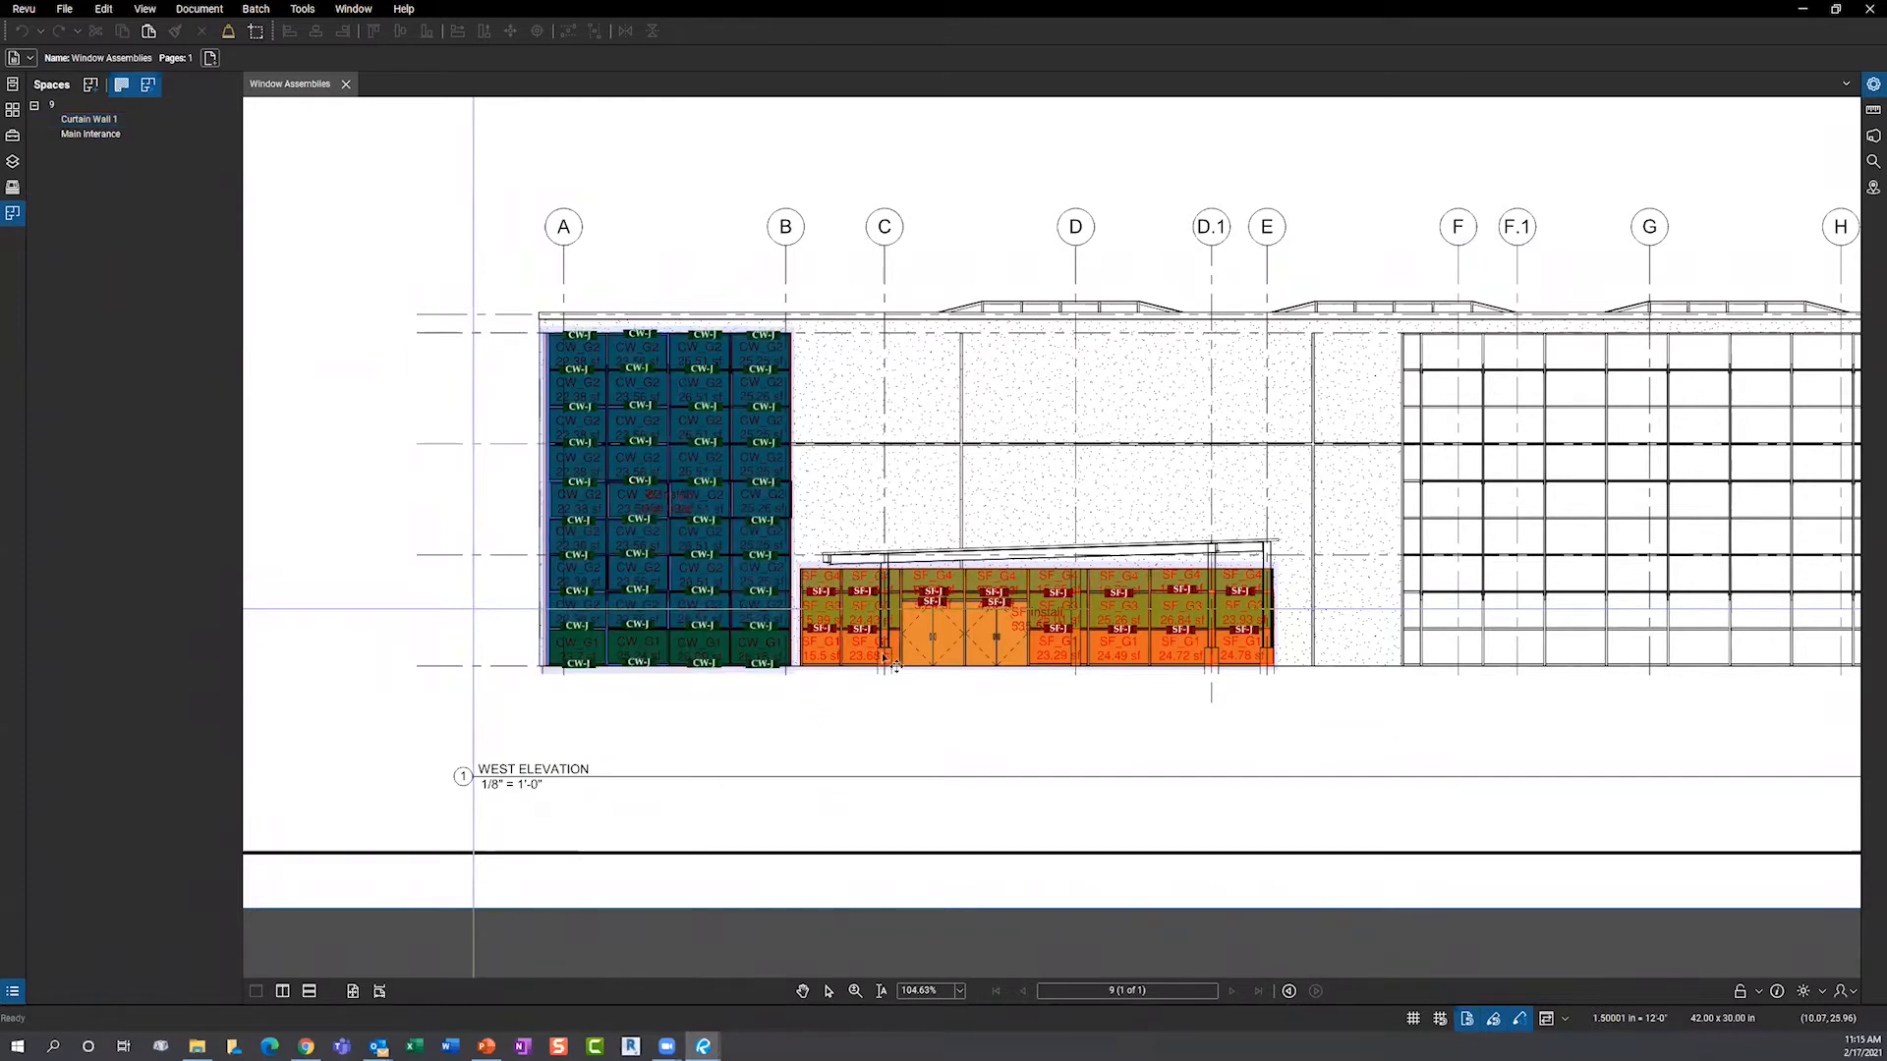
{"action": "left_click", "coordinate": [102, 133]}
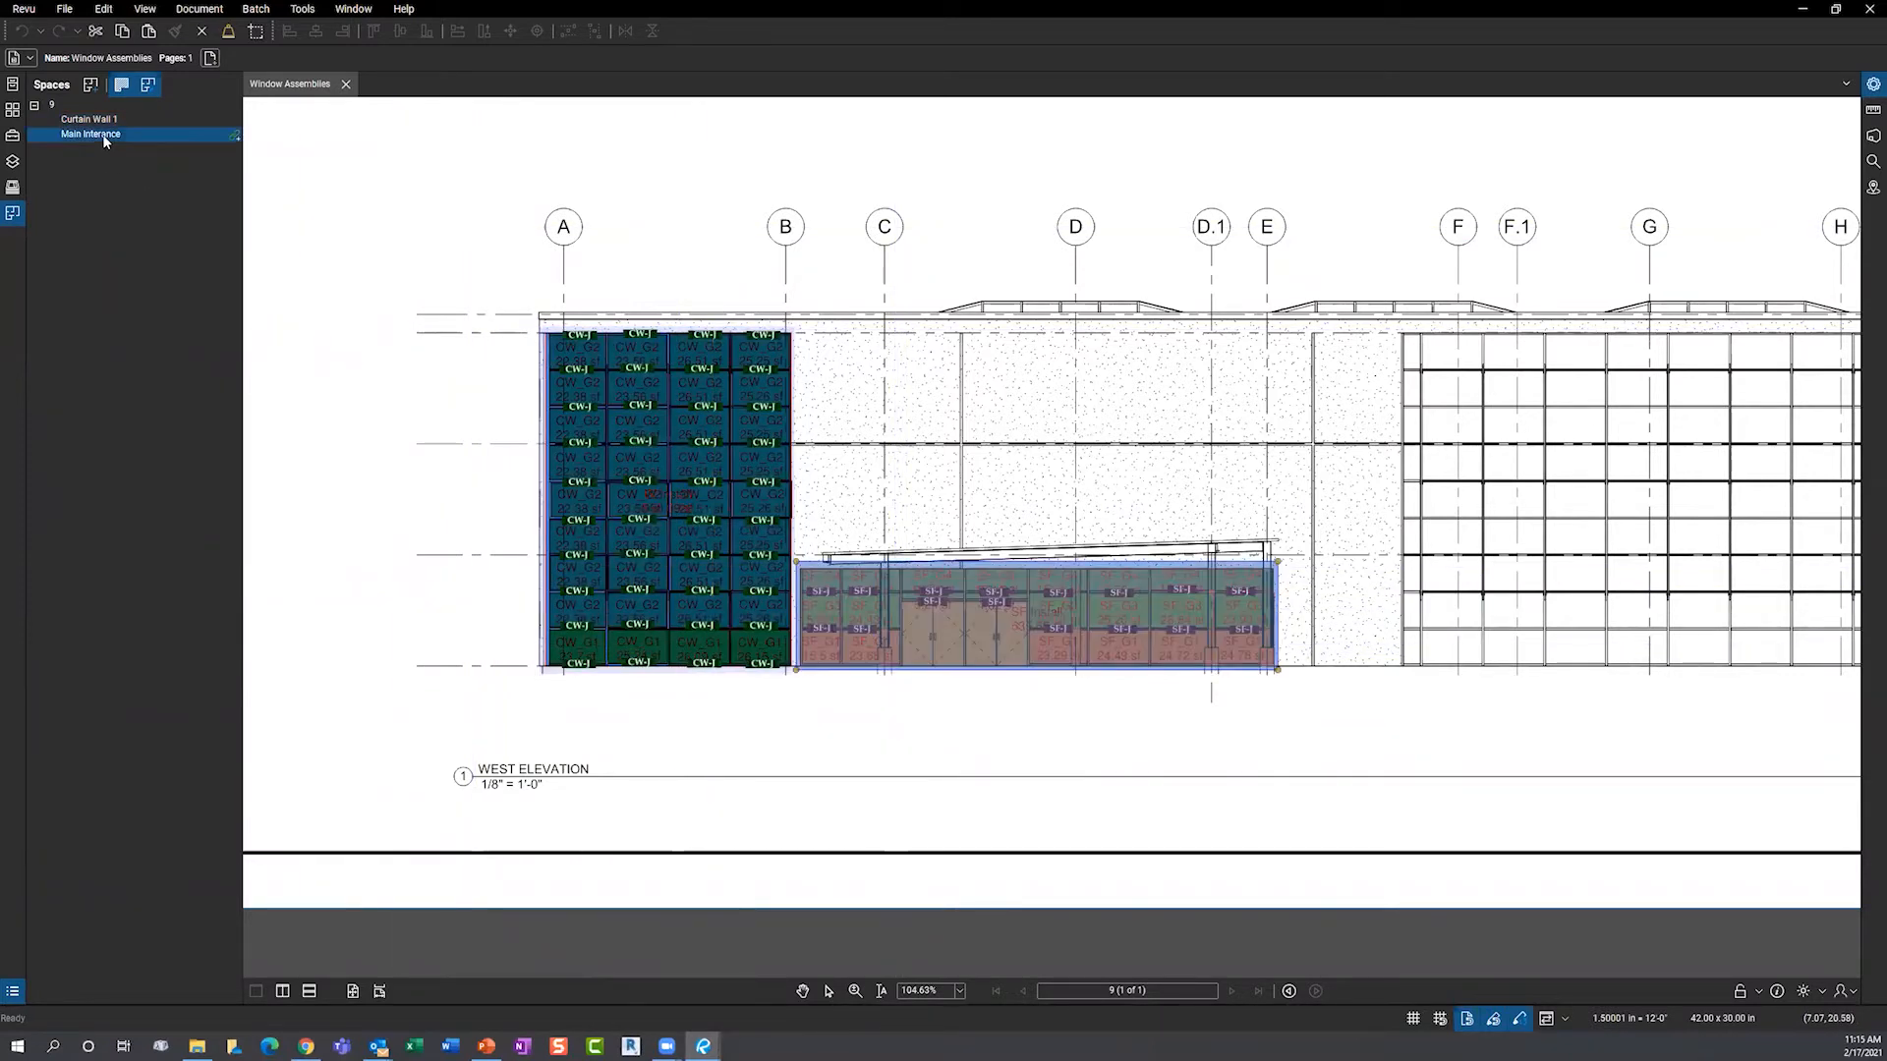
{"action": "left_click", "coordinate": [392, 510]}
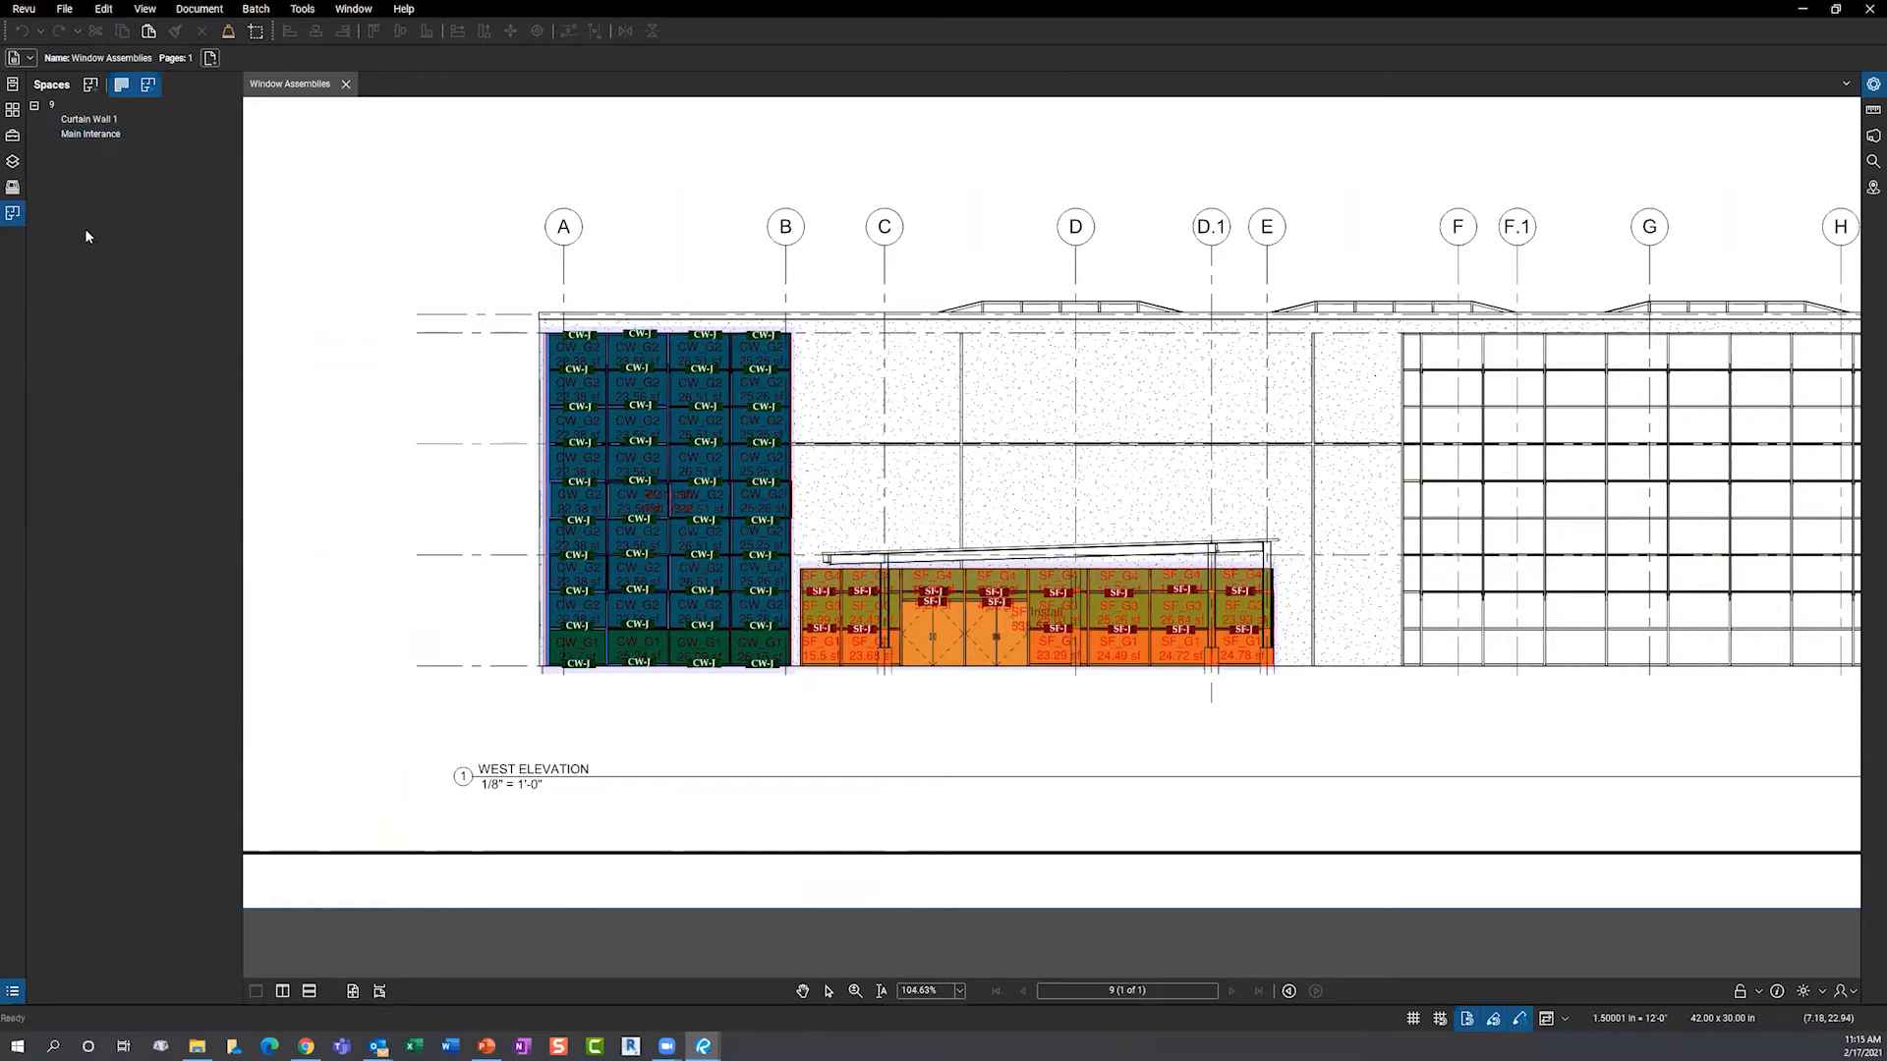
- Add a space named 'West elevation' outlining the whole elevation
{"action": "left_click", "coordinate": [90, 86]}
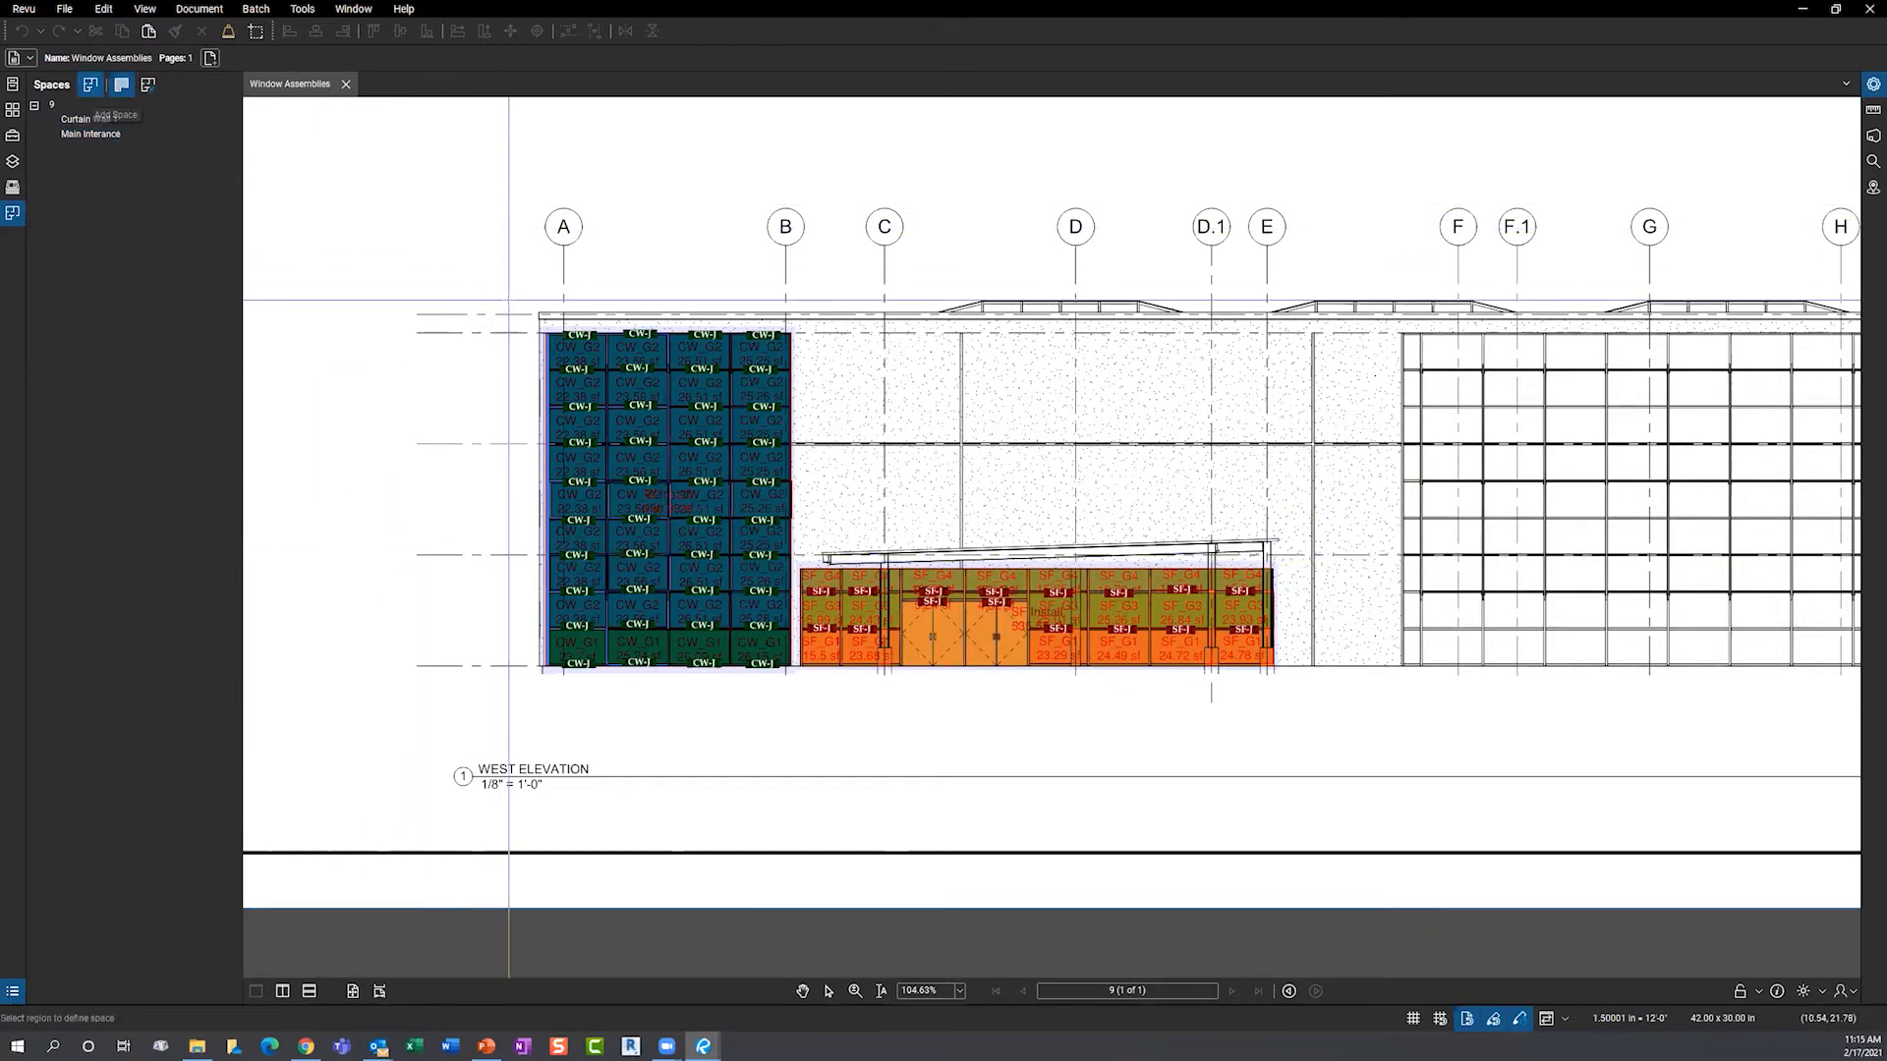
{"action": "mouse_move", "coordinate": [508, 298]}
{"action": "left_mouse_down"}
{"action": "mouse_move", "coordinate": [1225, 688]}
{"action": "mouse_move", "coordinate": [1341, 721]}
{"action": "left_mouse_up"}
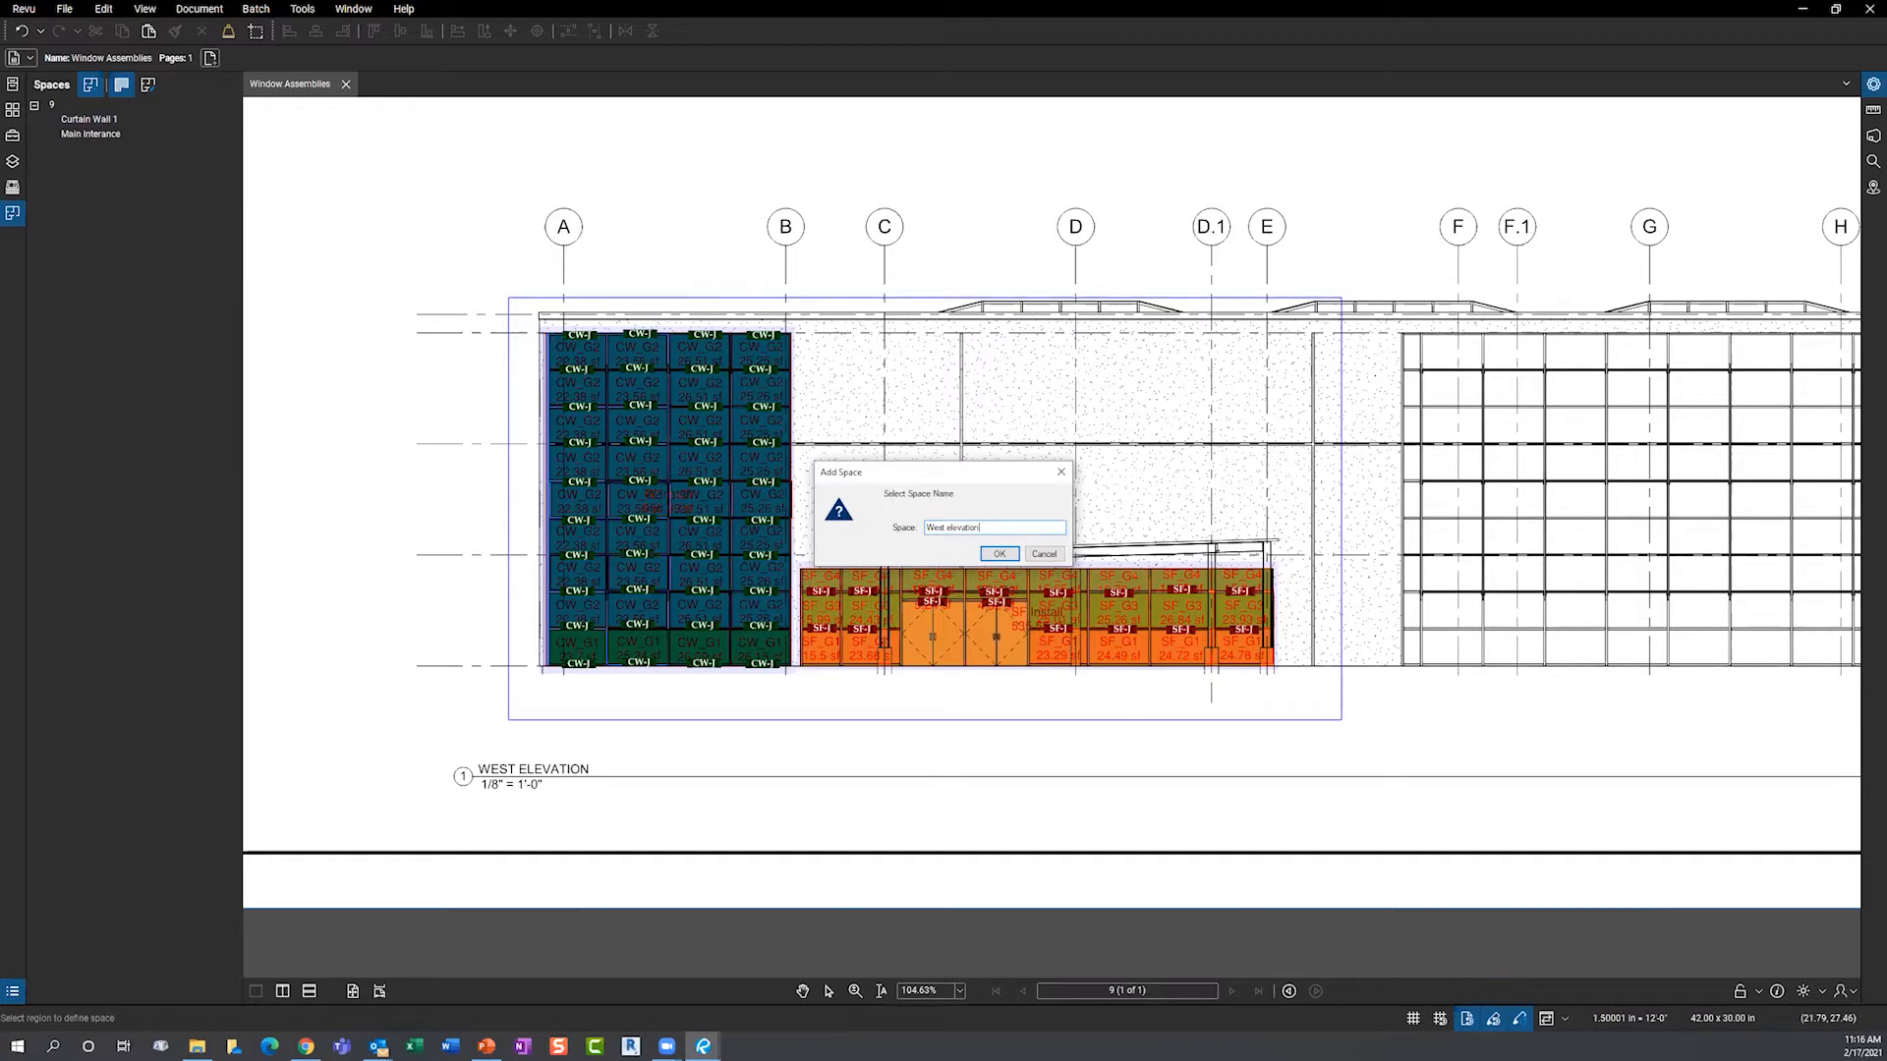
{"action": "type", "text": "West elevation"}
{"action": "left_click", "coordinate": [999, 554]}
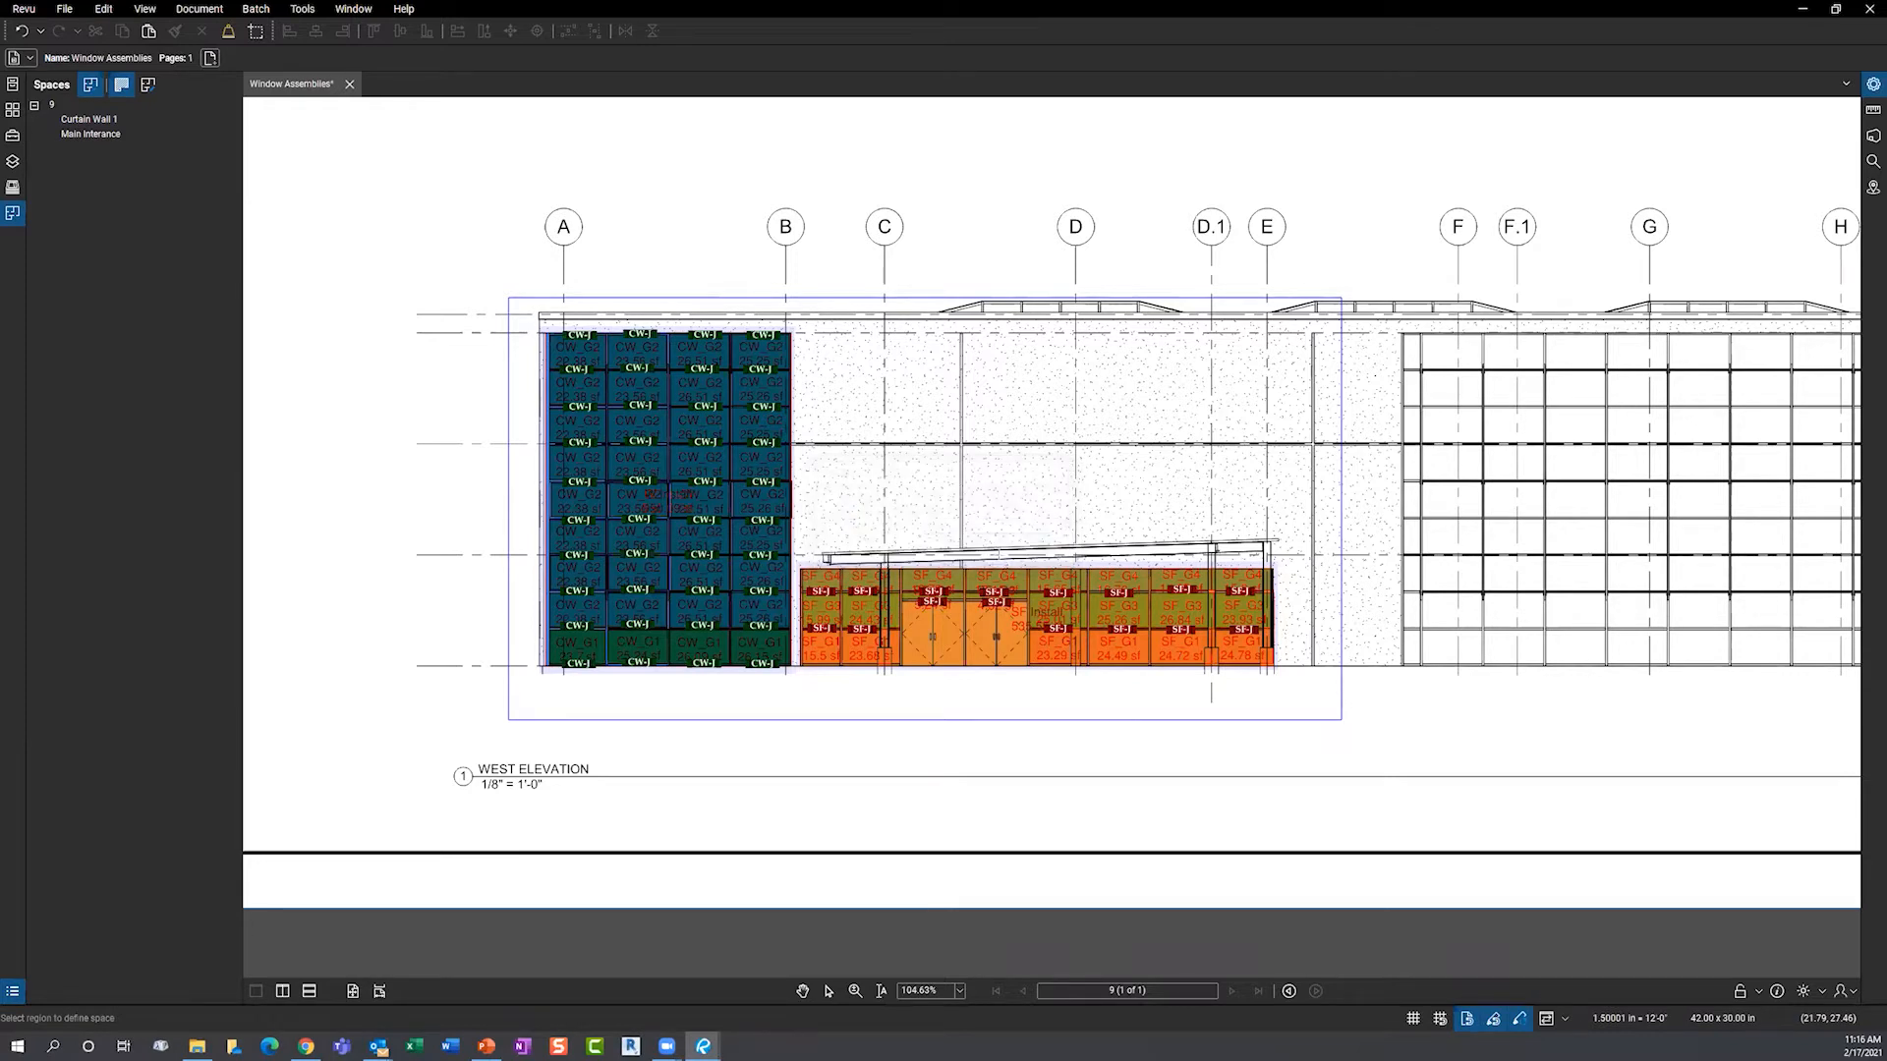
- Review the Markups List with a widened Space column, then close it
{"action": "left_click_drag", "start_coordinate": [693, 985], "coordinate": [717, 700]}
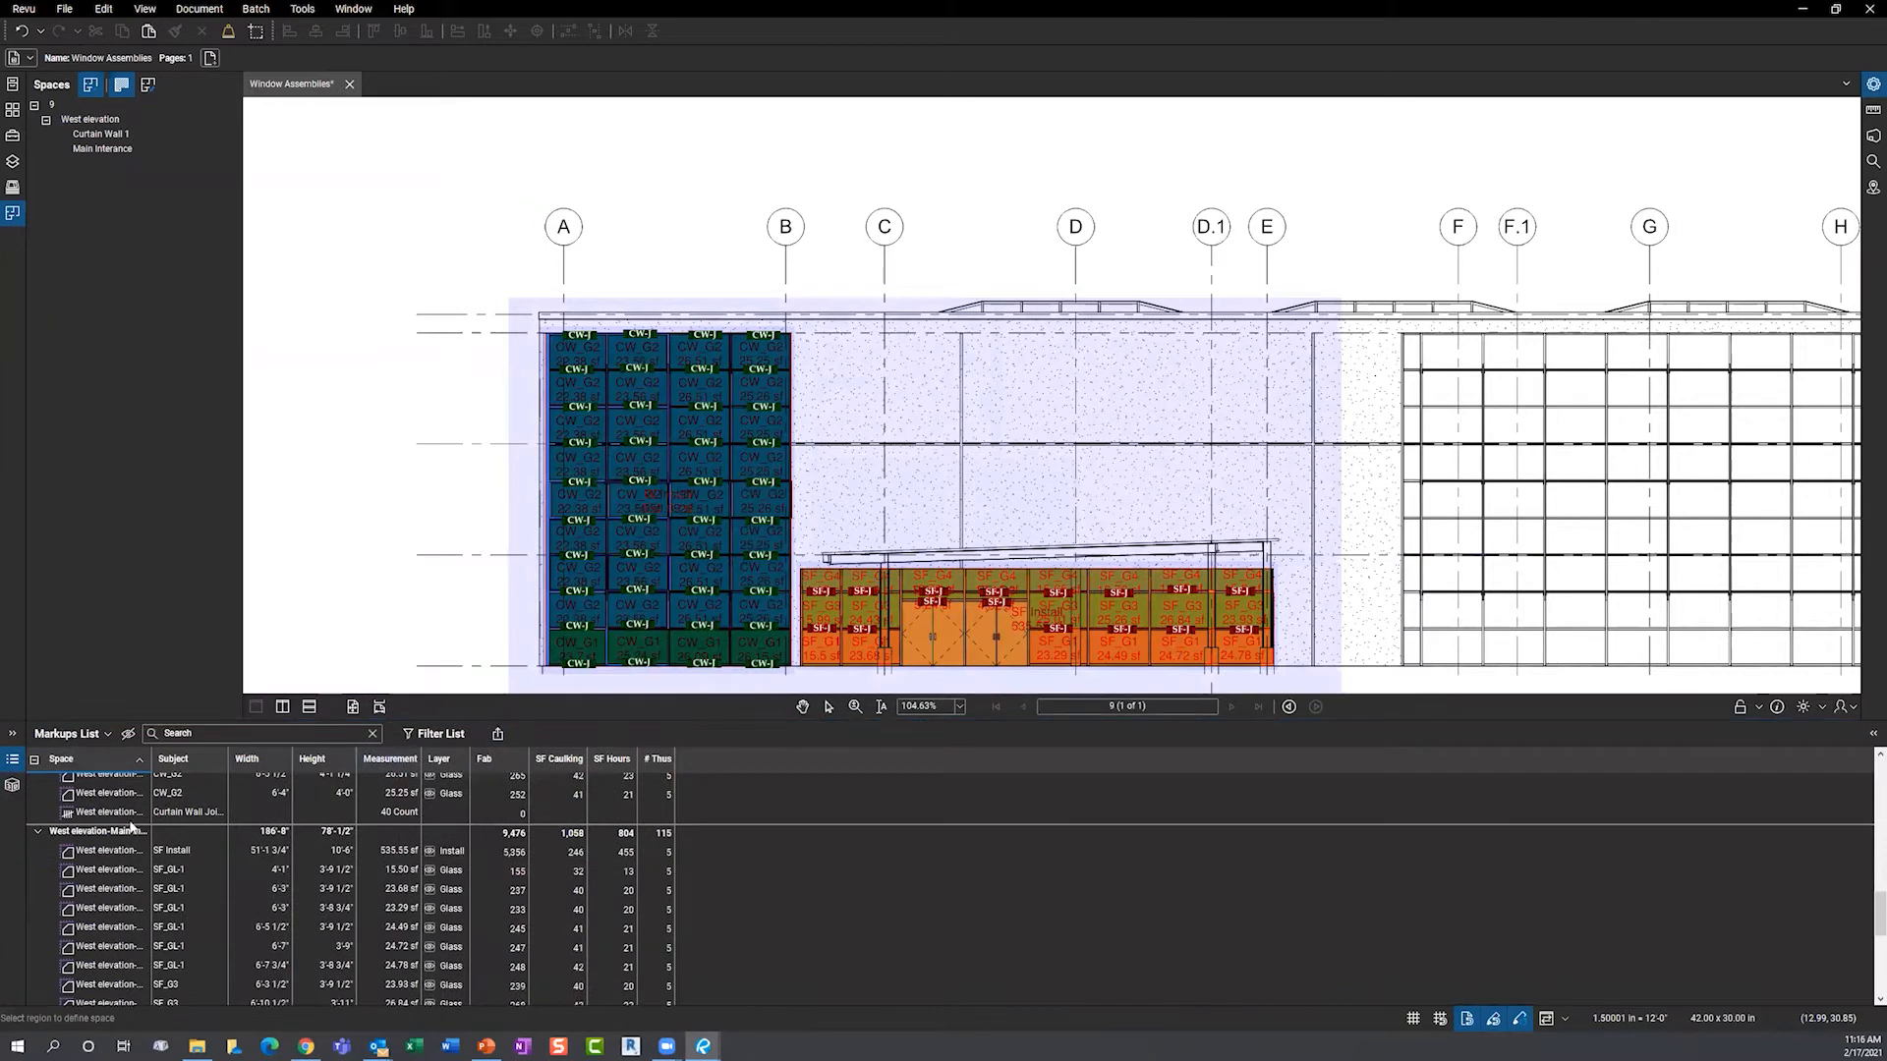
{"action": "left_click_drag", "start_coordinate": [151, 759], "coordinate": [266, 766]}
{"action": "scroll", "coordinate": [129, 875], "scroll_direction": "up", "scroll_amount": 10}
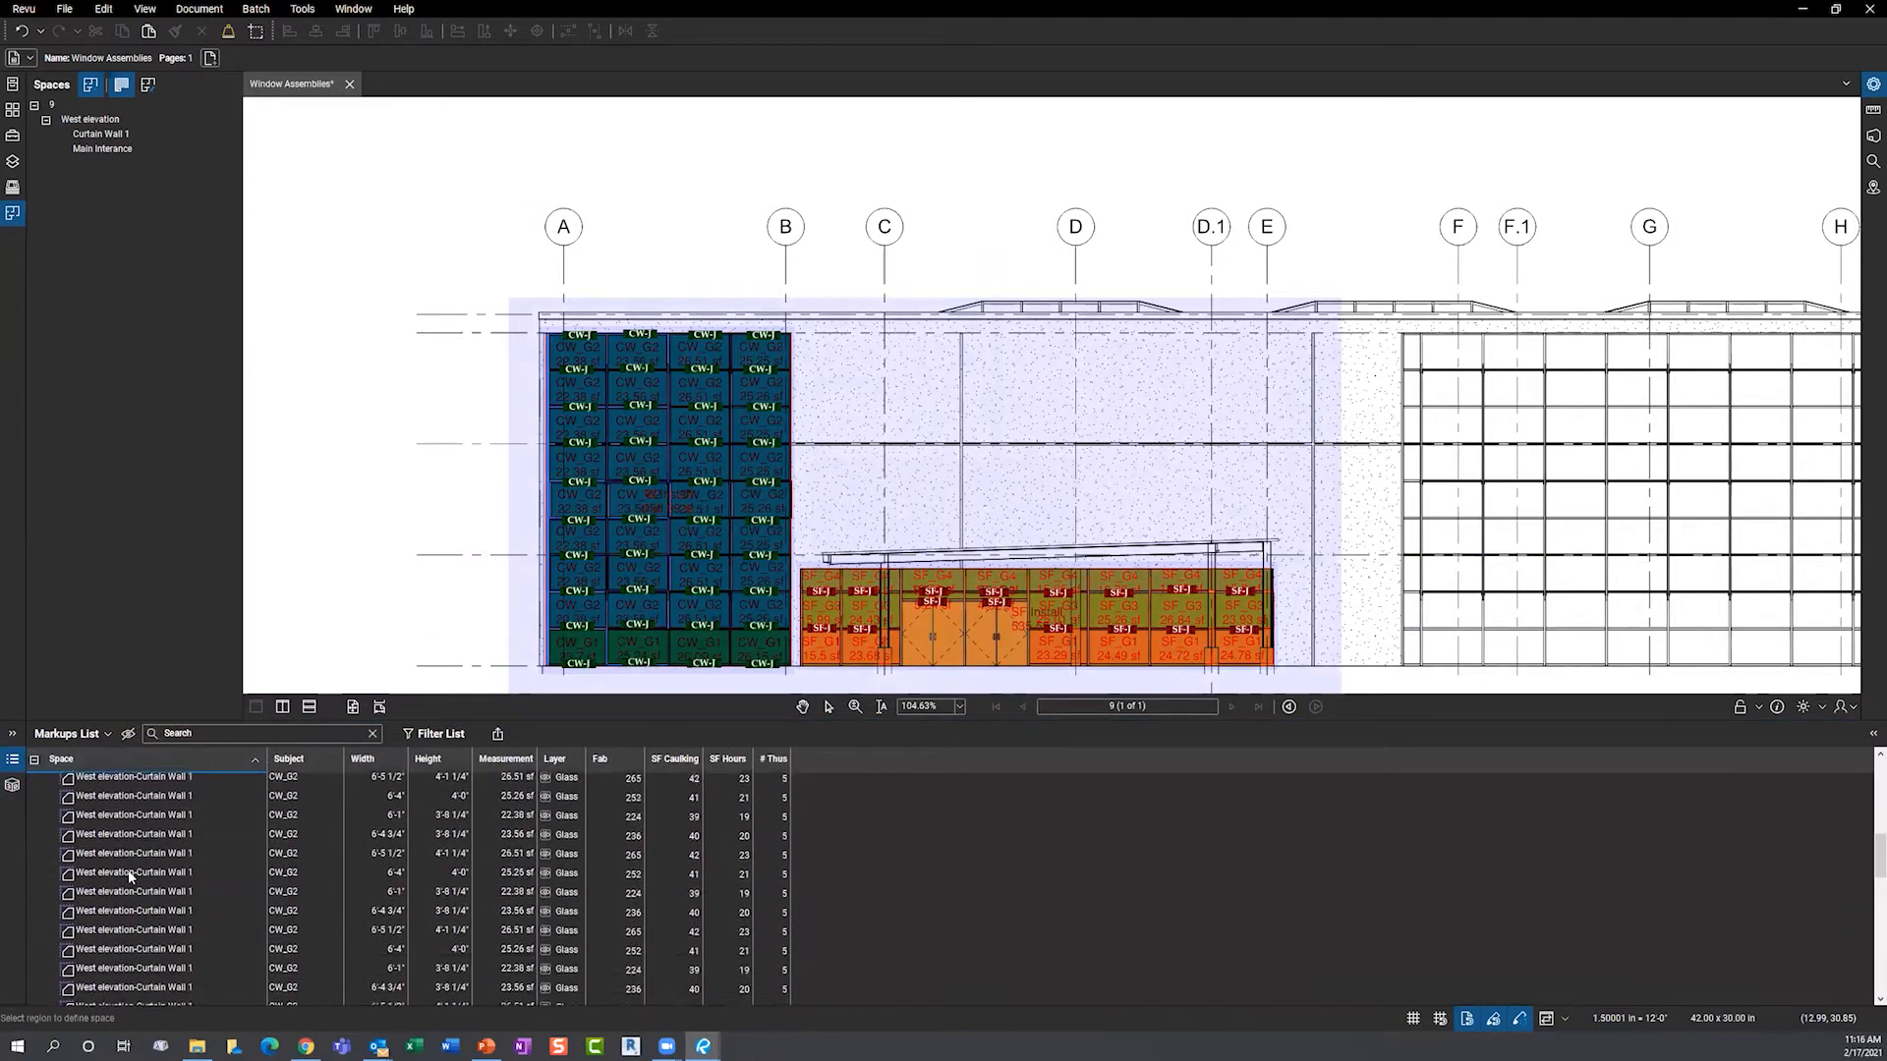
{"action": "scroll", "coordinate": [127, 870], "scroll_direction": "up", "scroll_amount": 3}
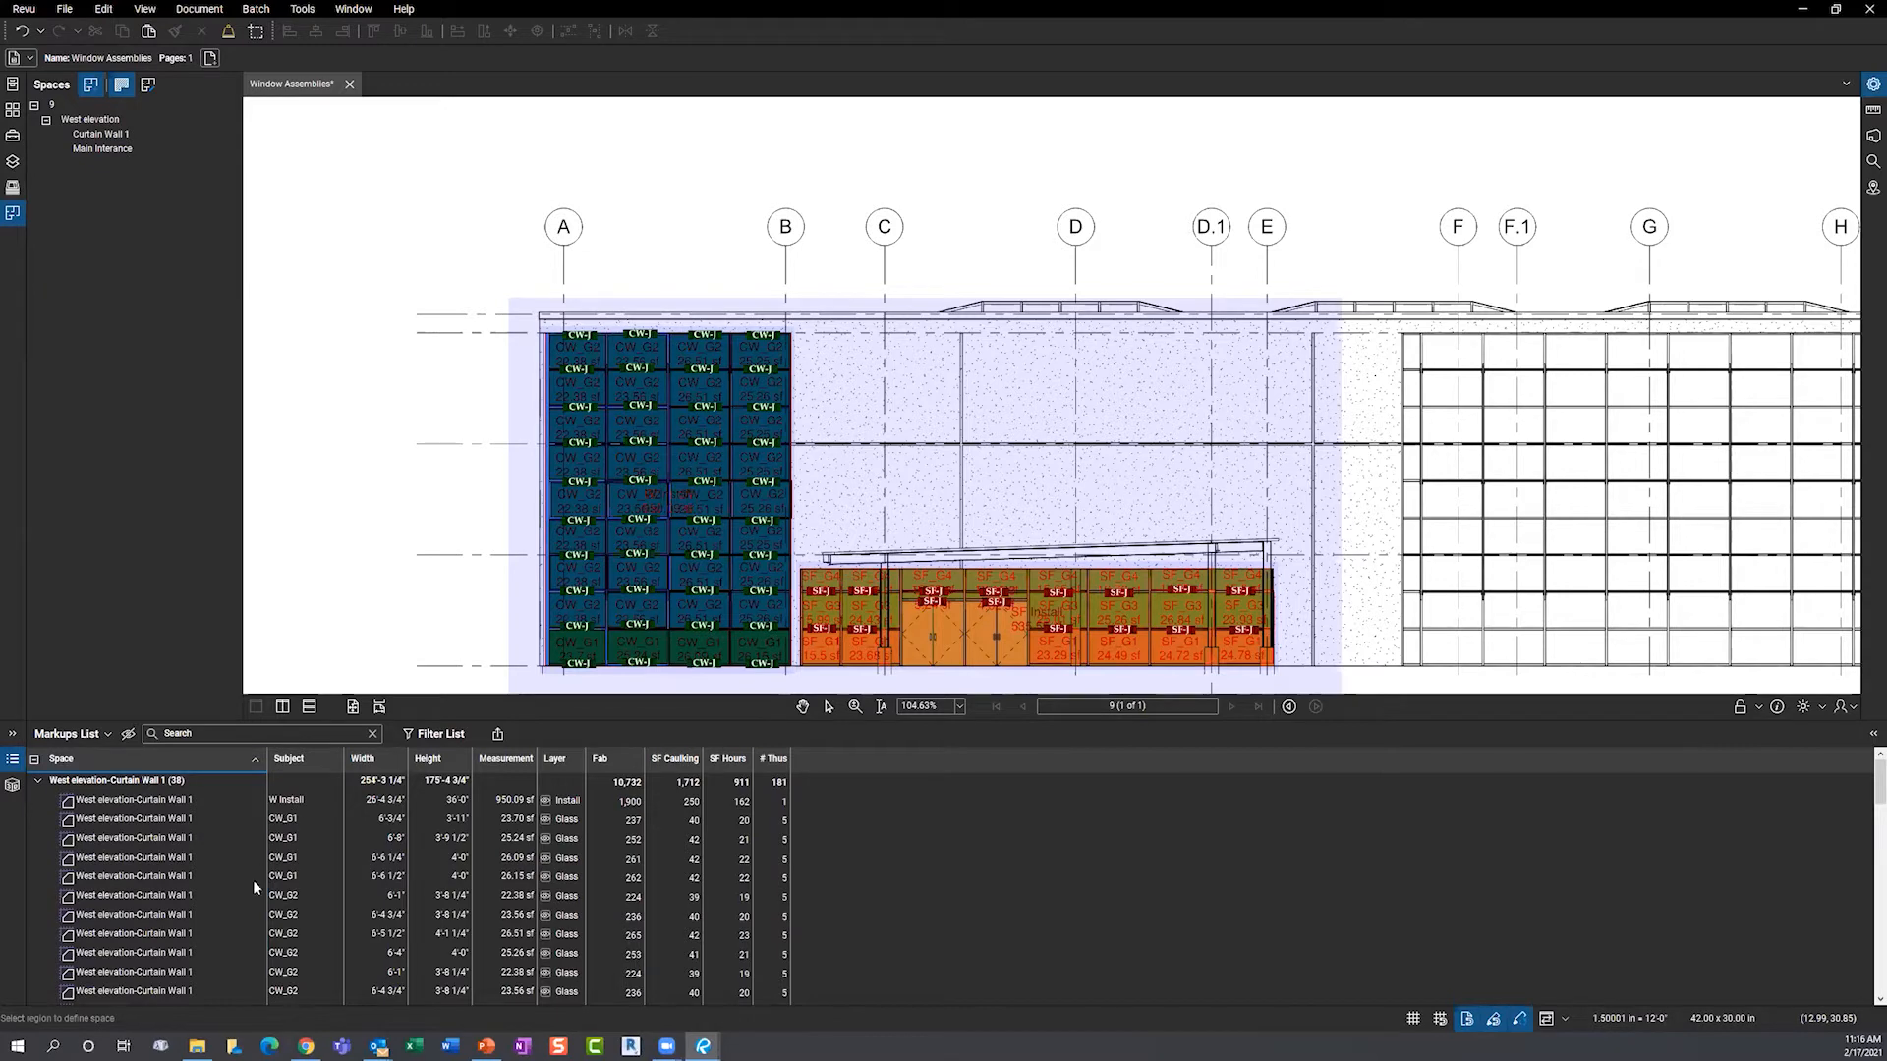
{"action": "scroll", "coordinate": [222, 941], "scroll_direction": "down", "scroll_amount": 5}
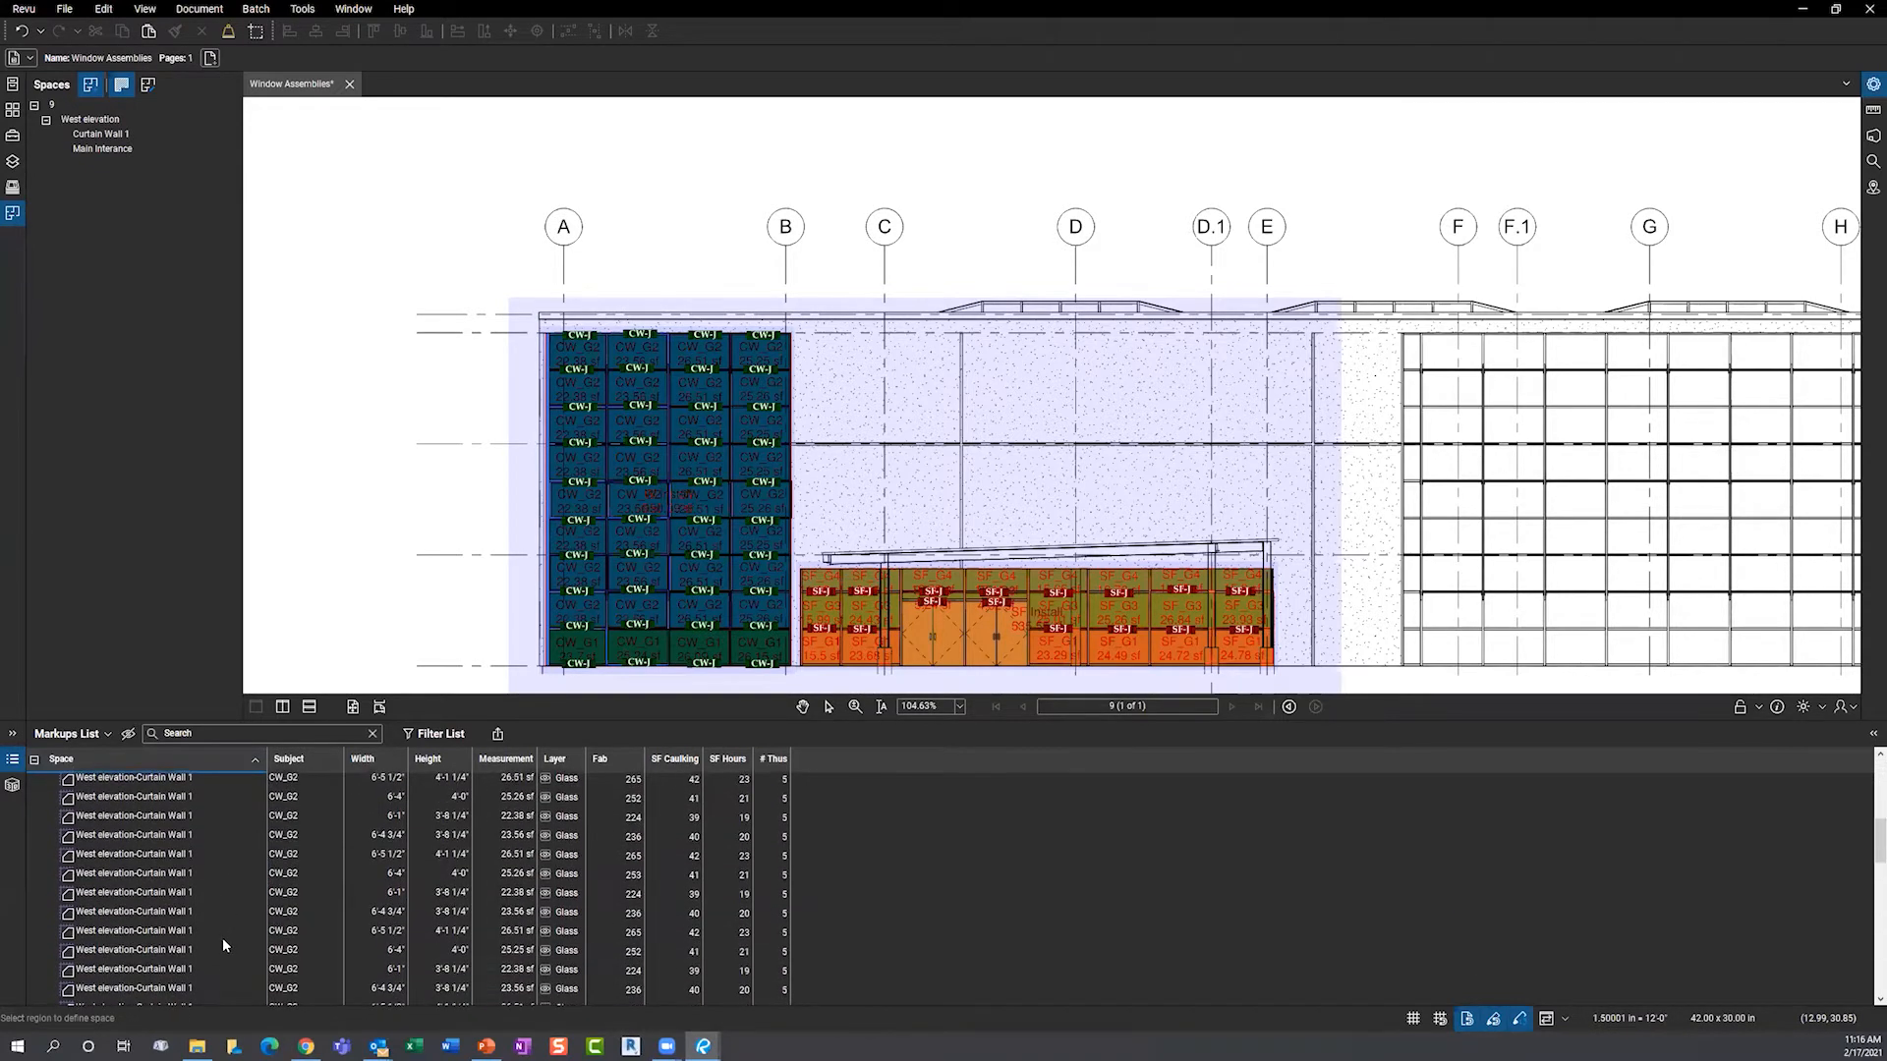
{"action": "scroll", "coordinate": [222, 938], "scroll_direction": "down", "scroll_amount": 6}
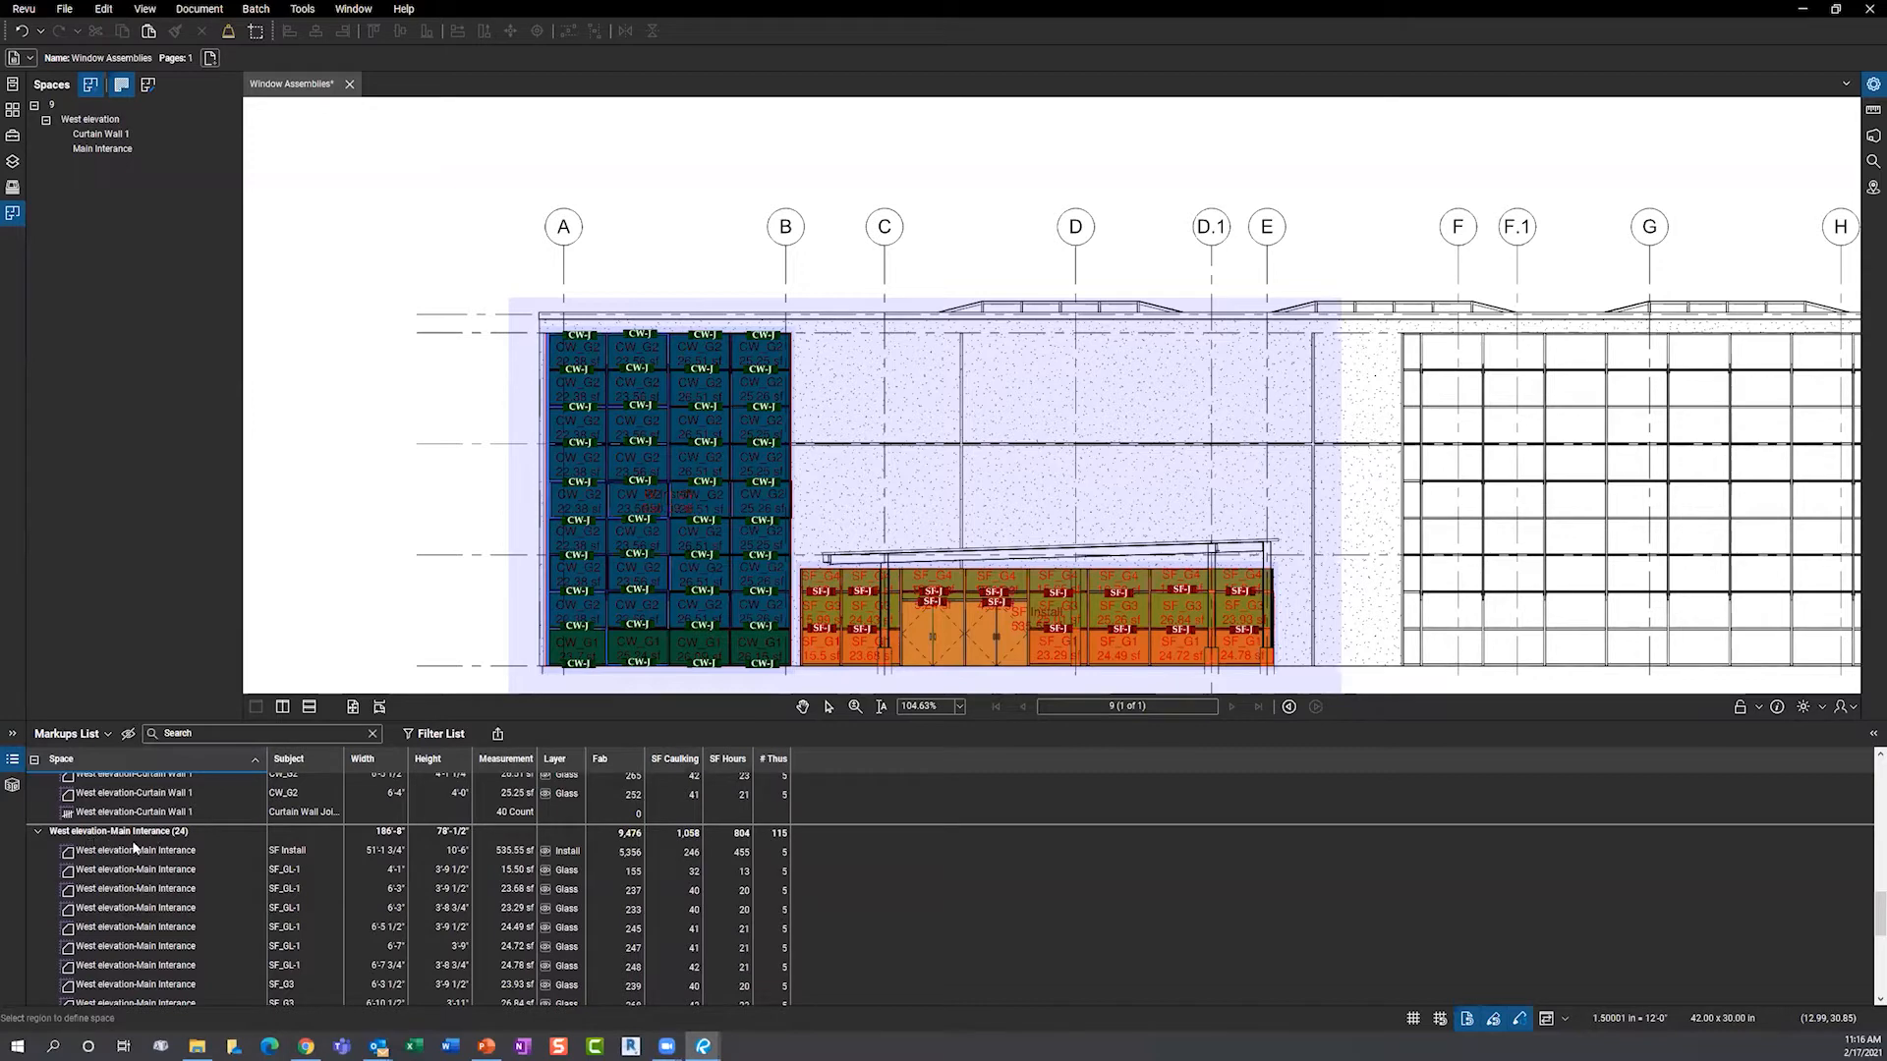
{"action": "scroll", "coordinate": [338, 865], "scroll_direction": "down", "scroll_amount": 5}
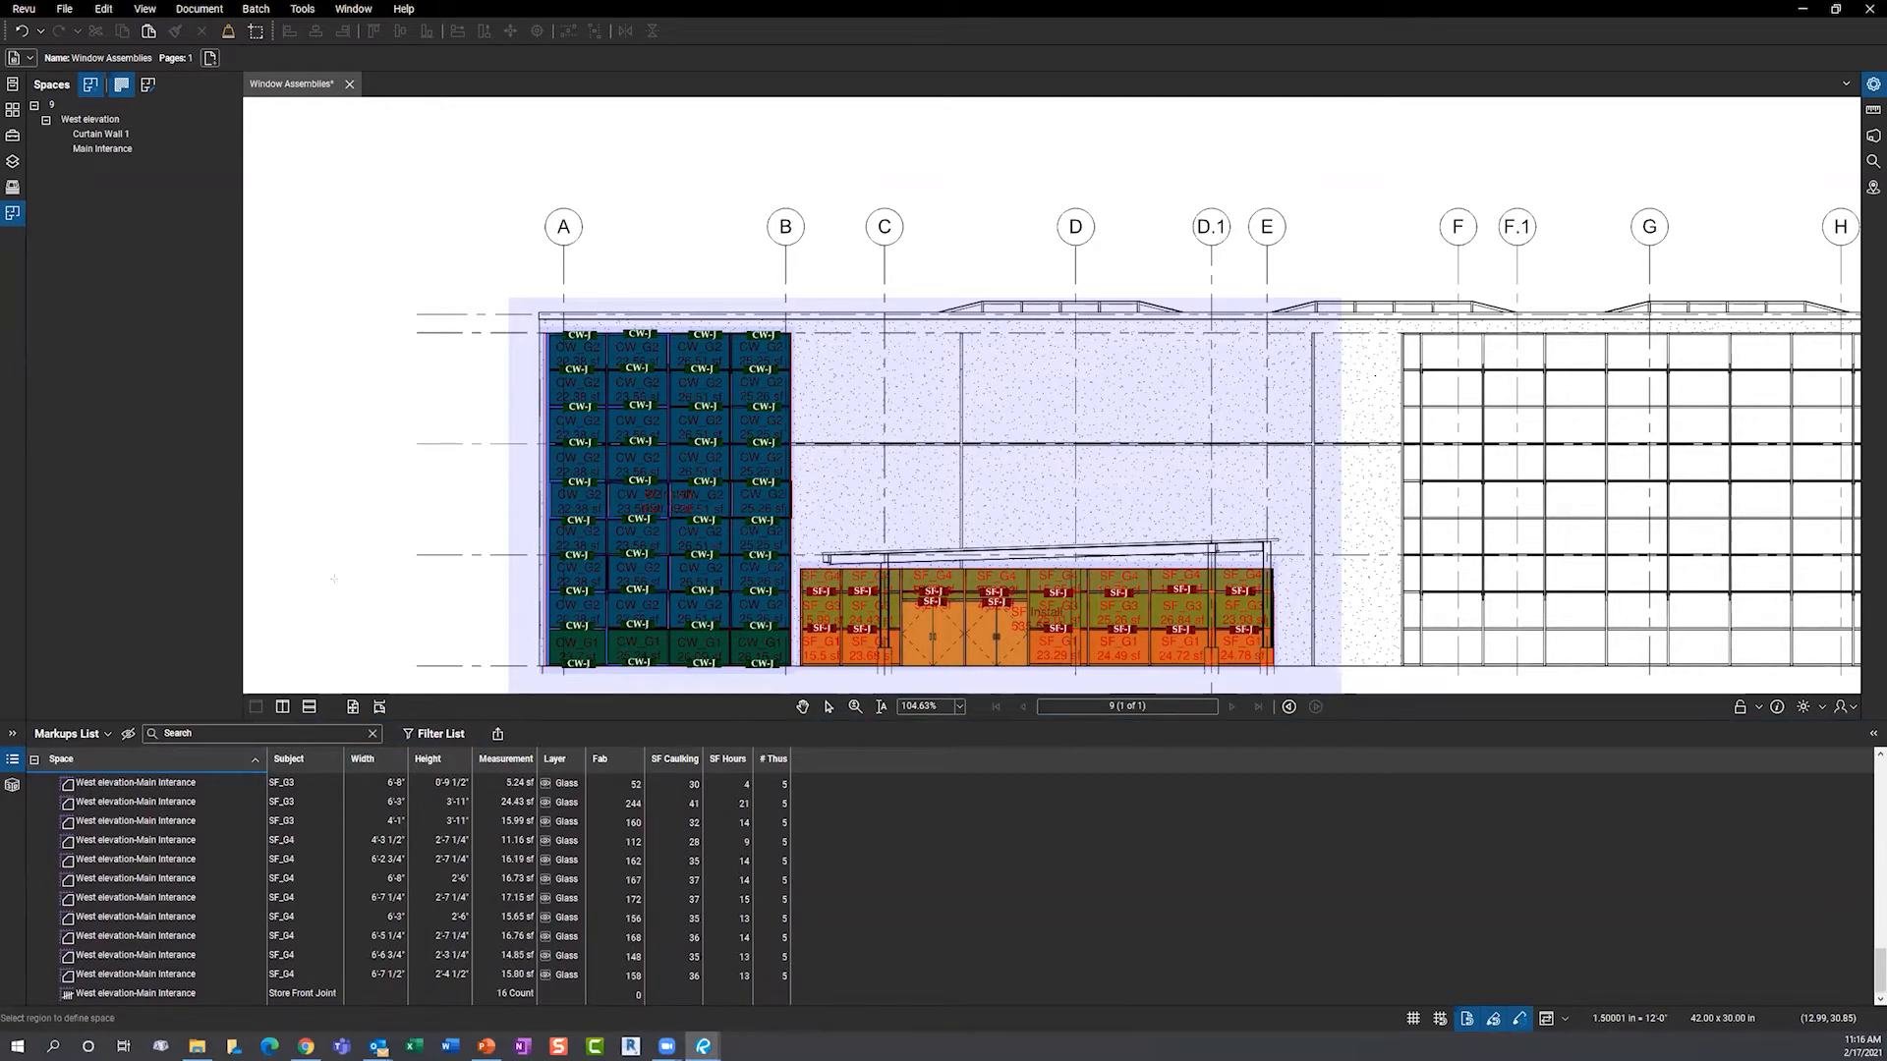
{"action": "left_click", "coordinate": [558, 720]}
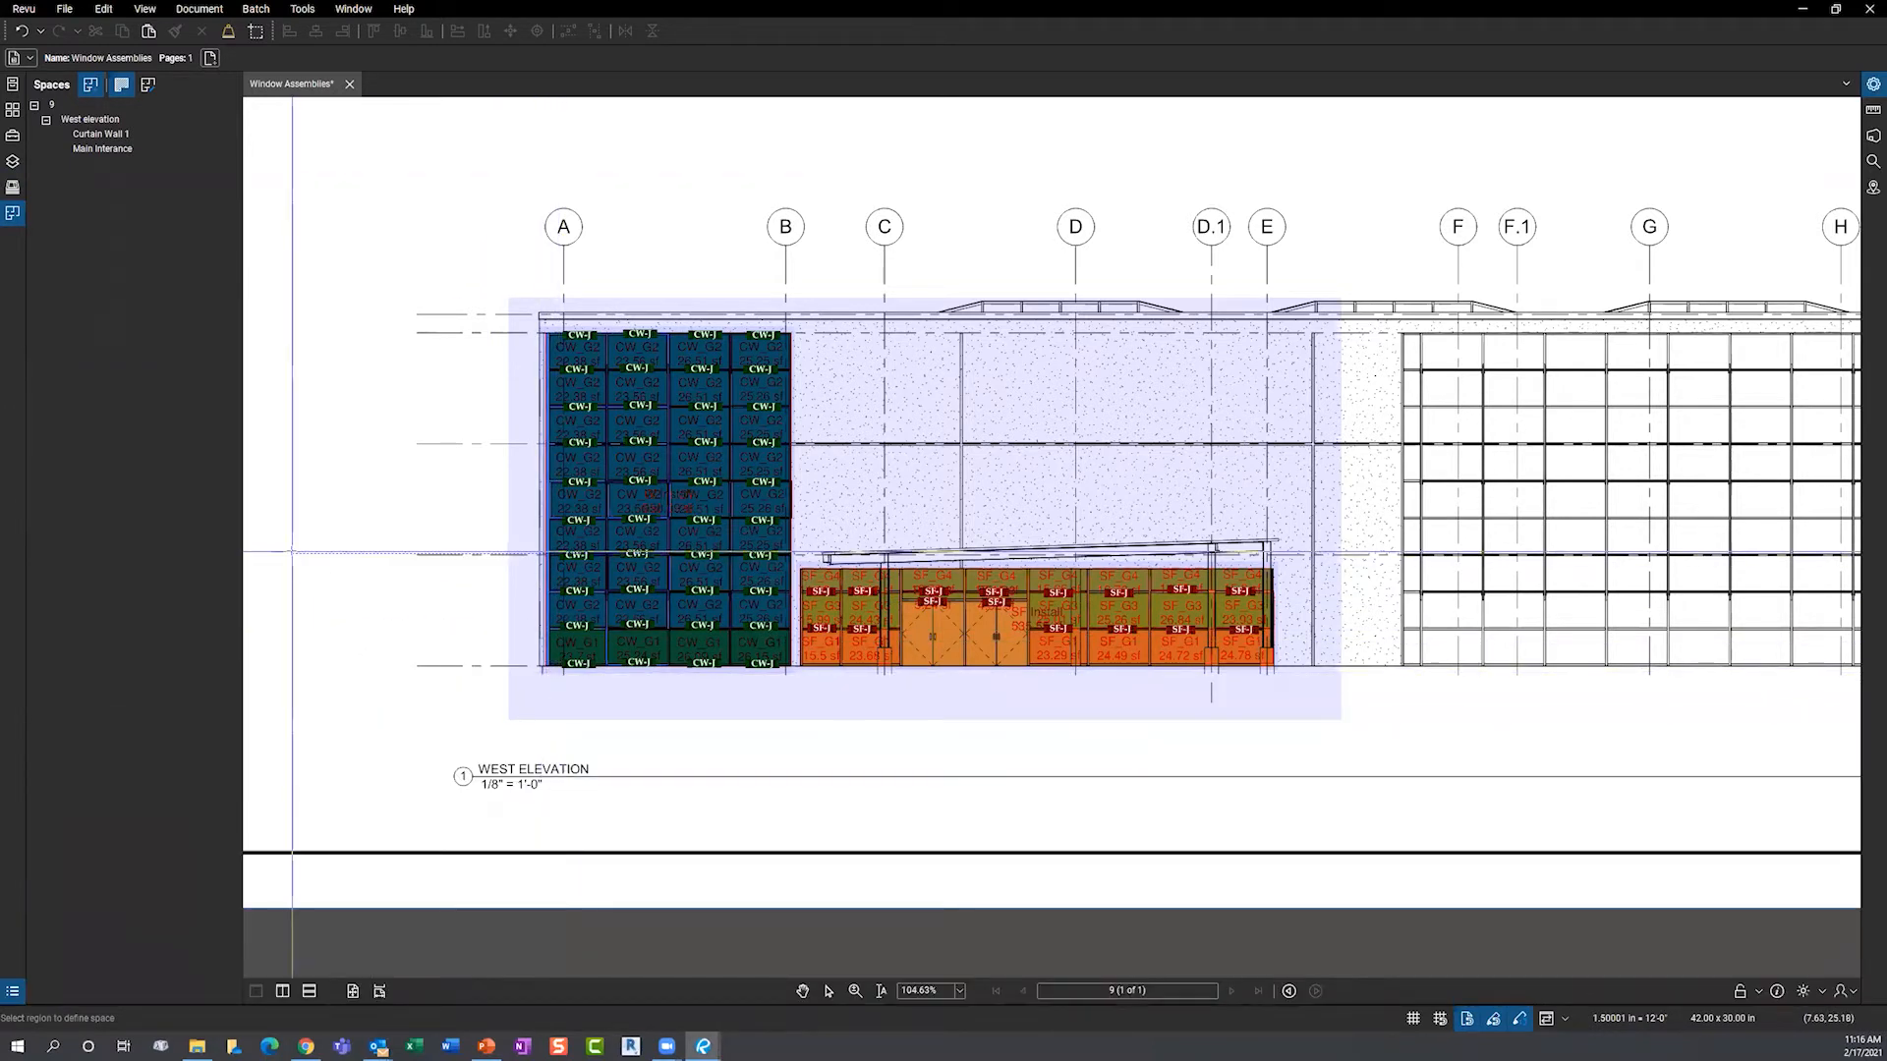
- Exit the space tool and switch to the Occupancy floor plan
{"action": "key", "text": "Escape"}
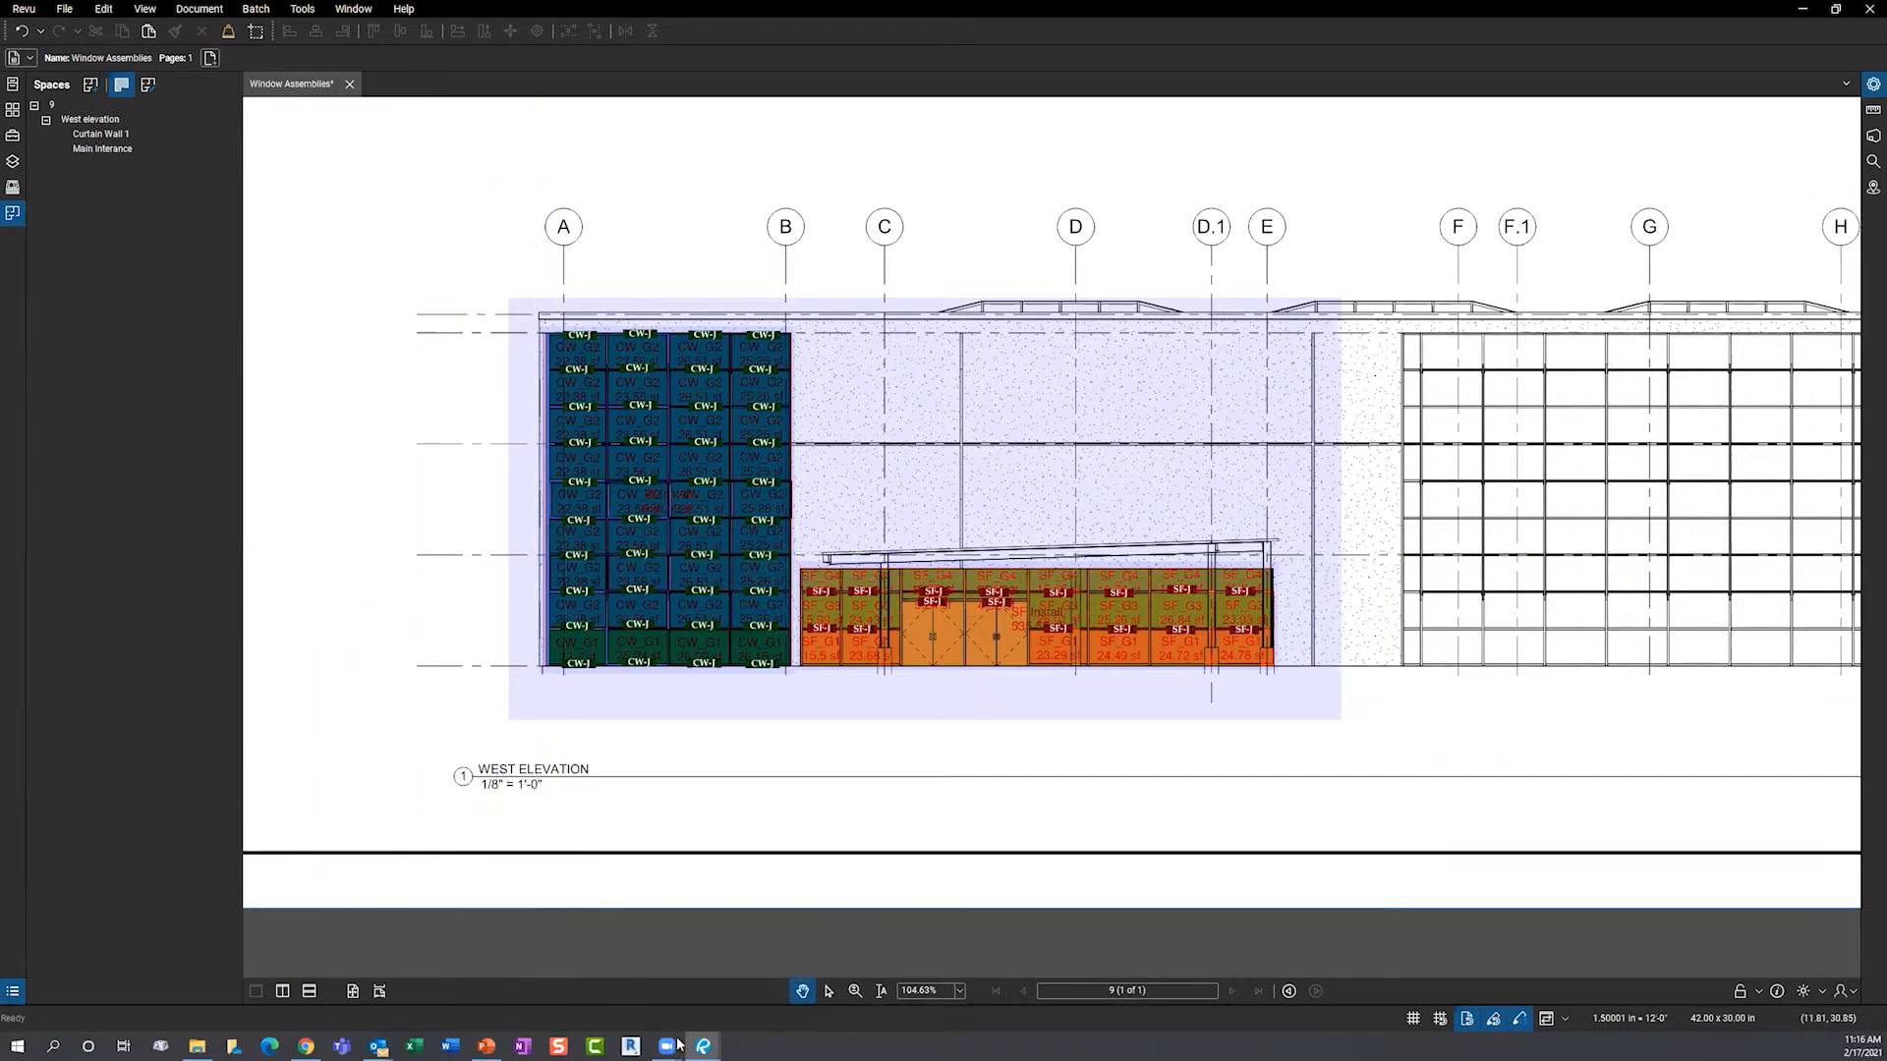
{"action": "mouse_move", "coordinate": [709, 1045]}
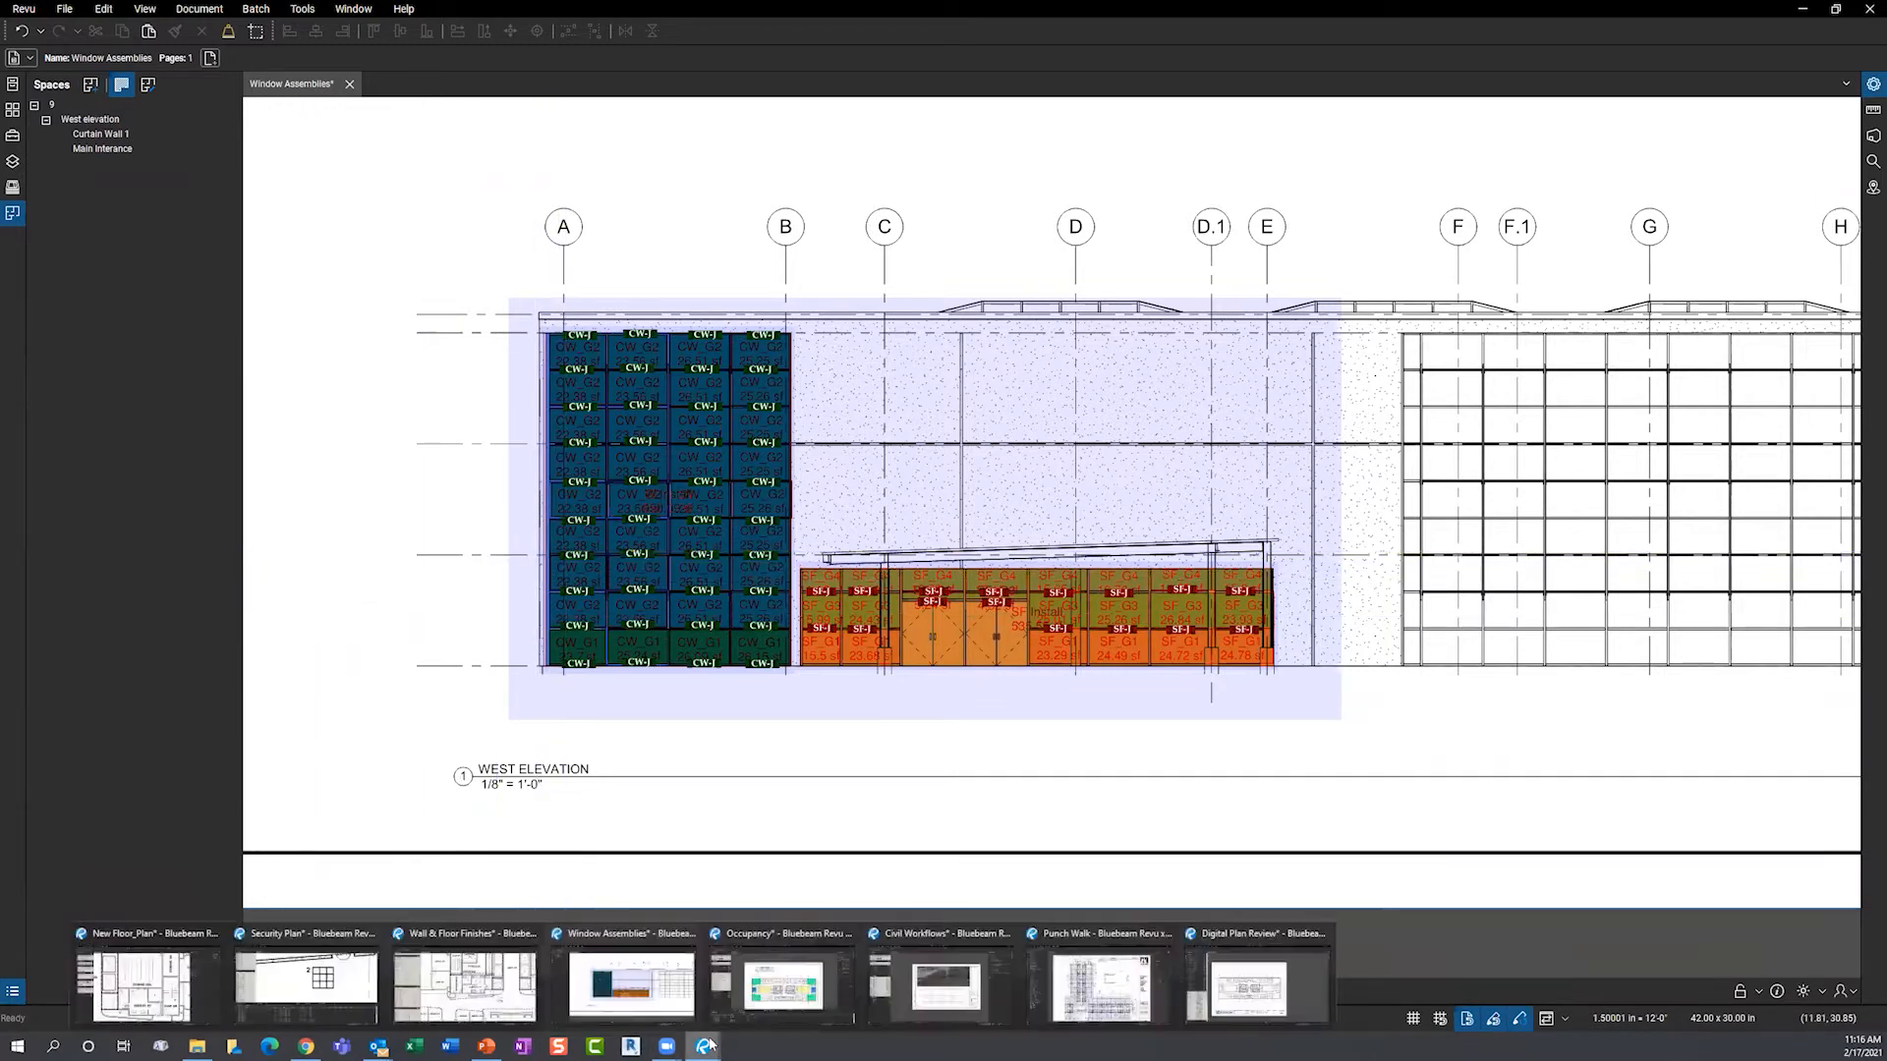
{"action": "left_click", "coordinate": [767, 997]}
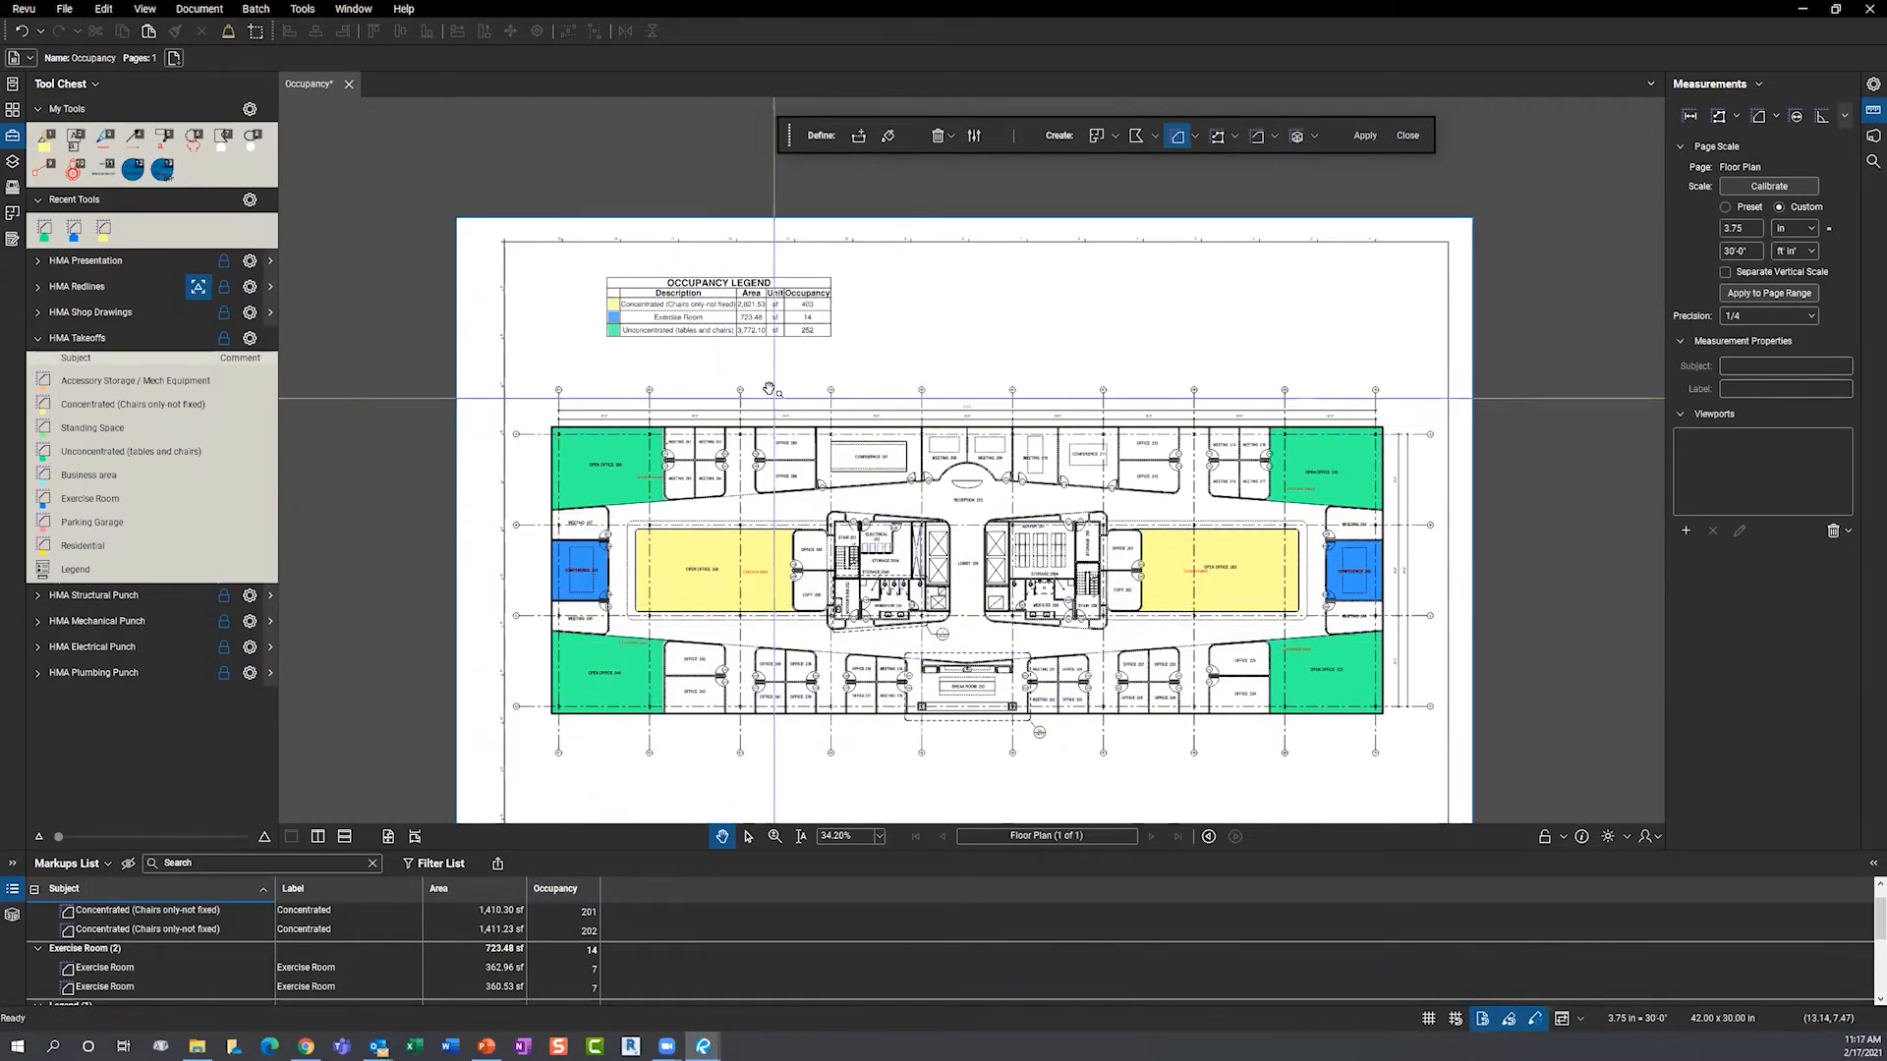
- Zoom around the occupancy legend, out to the full sheet, then in on Office 212
{"action": "scroll", "coordinate": [725, 223], "scroll_direction": "up", "scroll_amount": 5}
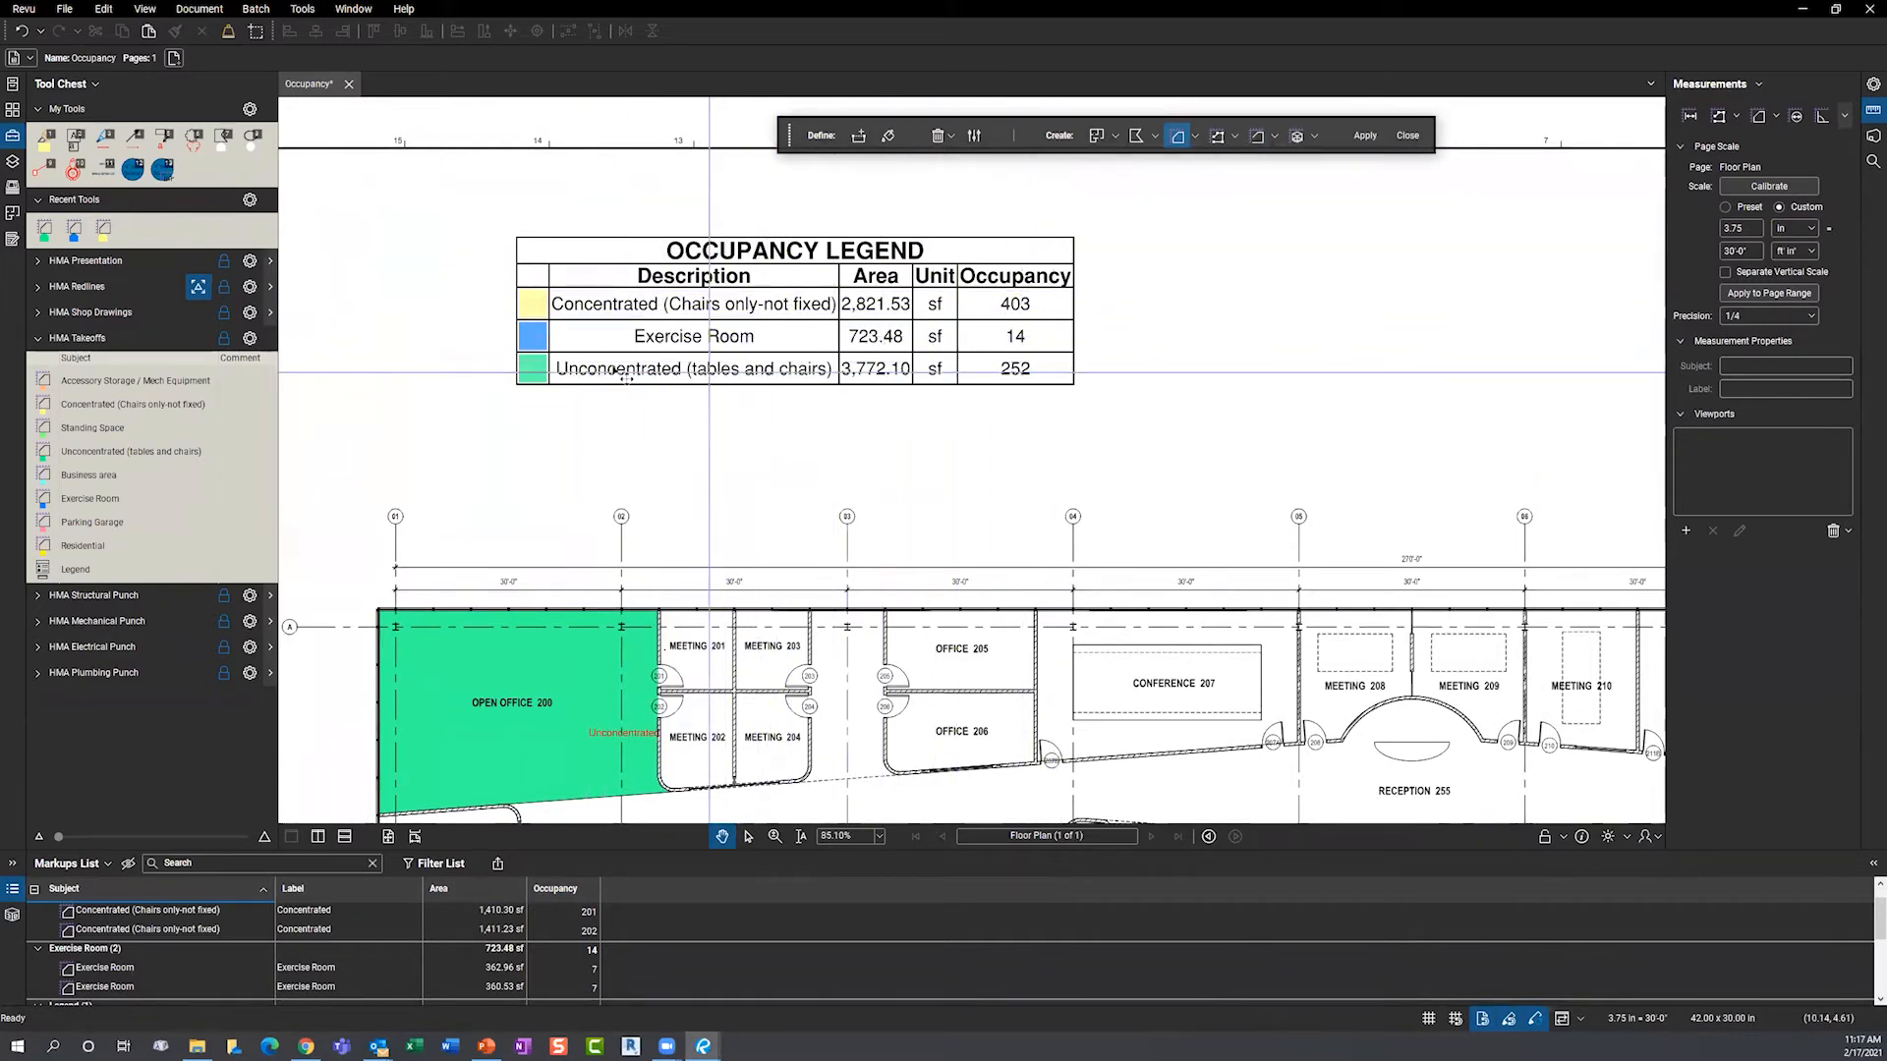
{"action": "scroll", "coordinate": [515, 359], "scroll_direction": "down", "scroll_amount": 1}
{"action": "scroll", "coordinate": [820, 403], "scroll_direction": "down", "scroll_amount": 5}
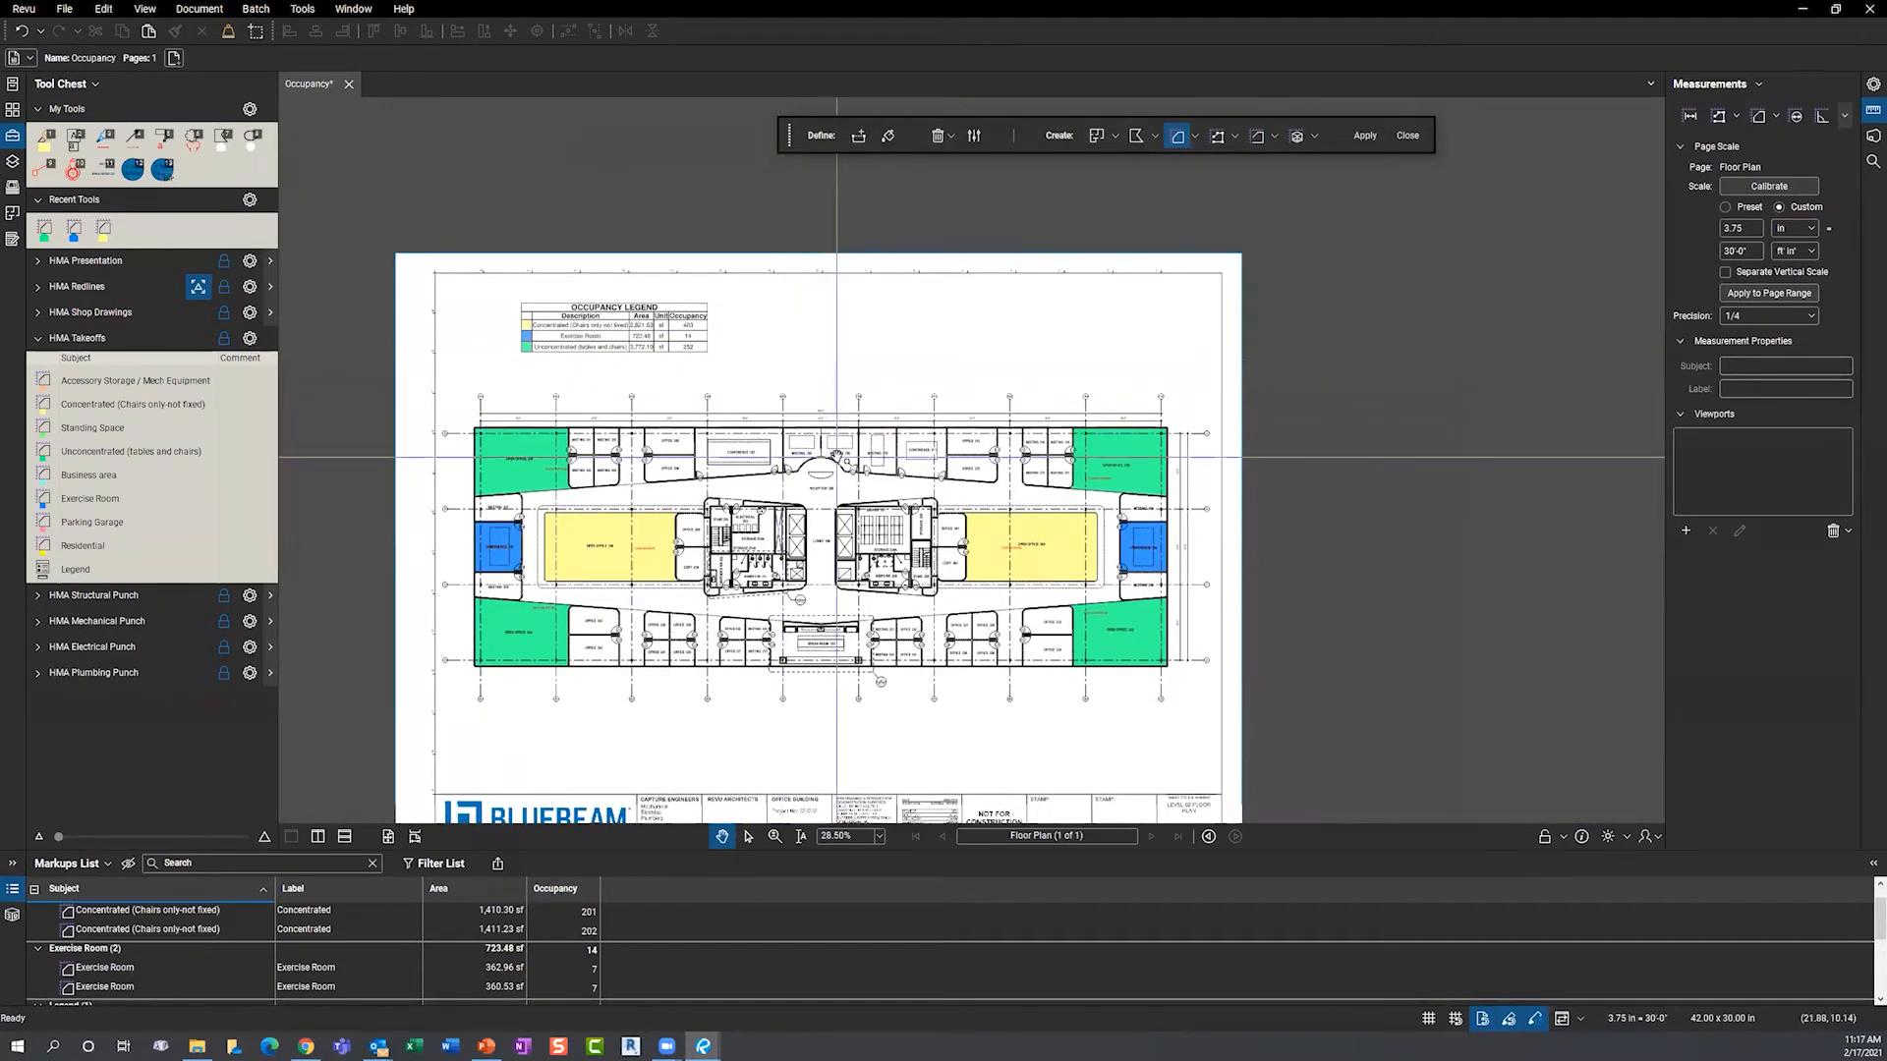
{"action": "scroll", "coordinate": [862, 447], "scroll_direction": "up", "scroll_amount": 3}
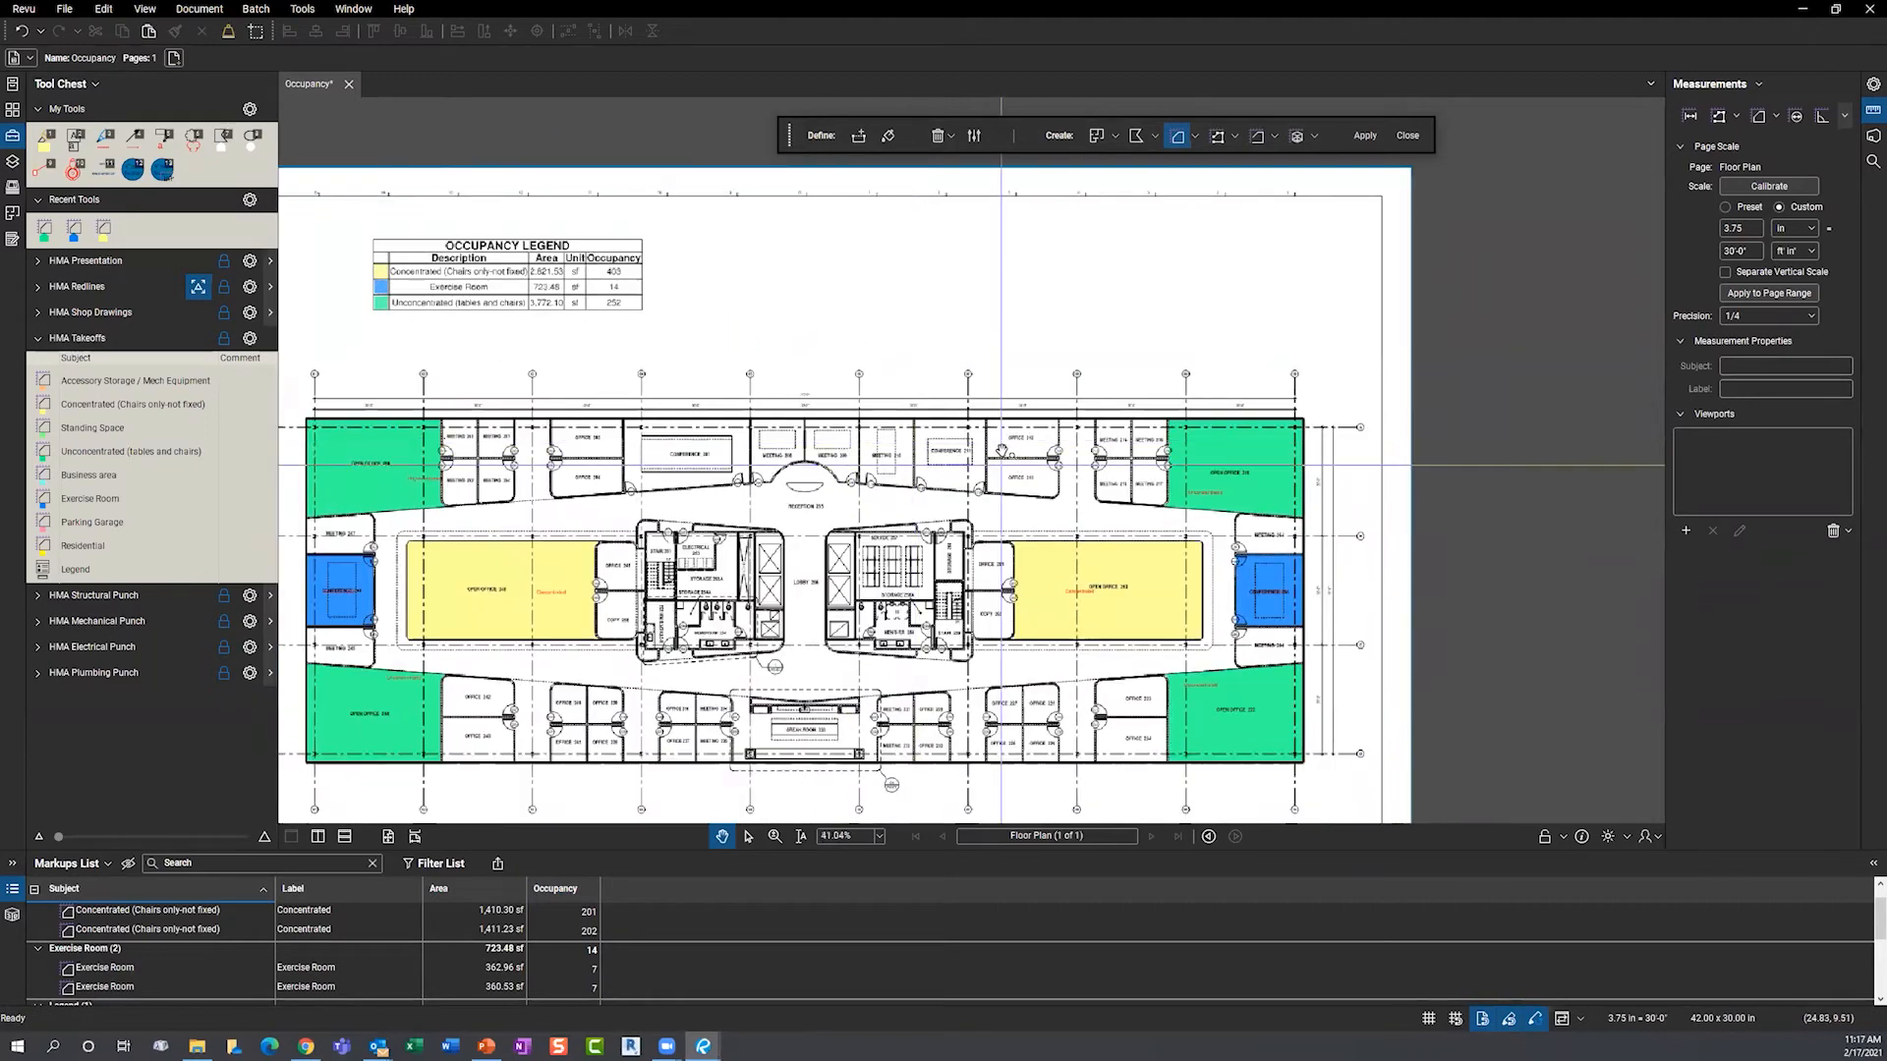
{"action": "scroll", "coordinate": [1000, 447], "scroll_direction": "up", "scroll_amount": 5}
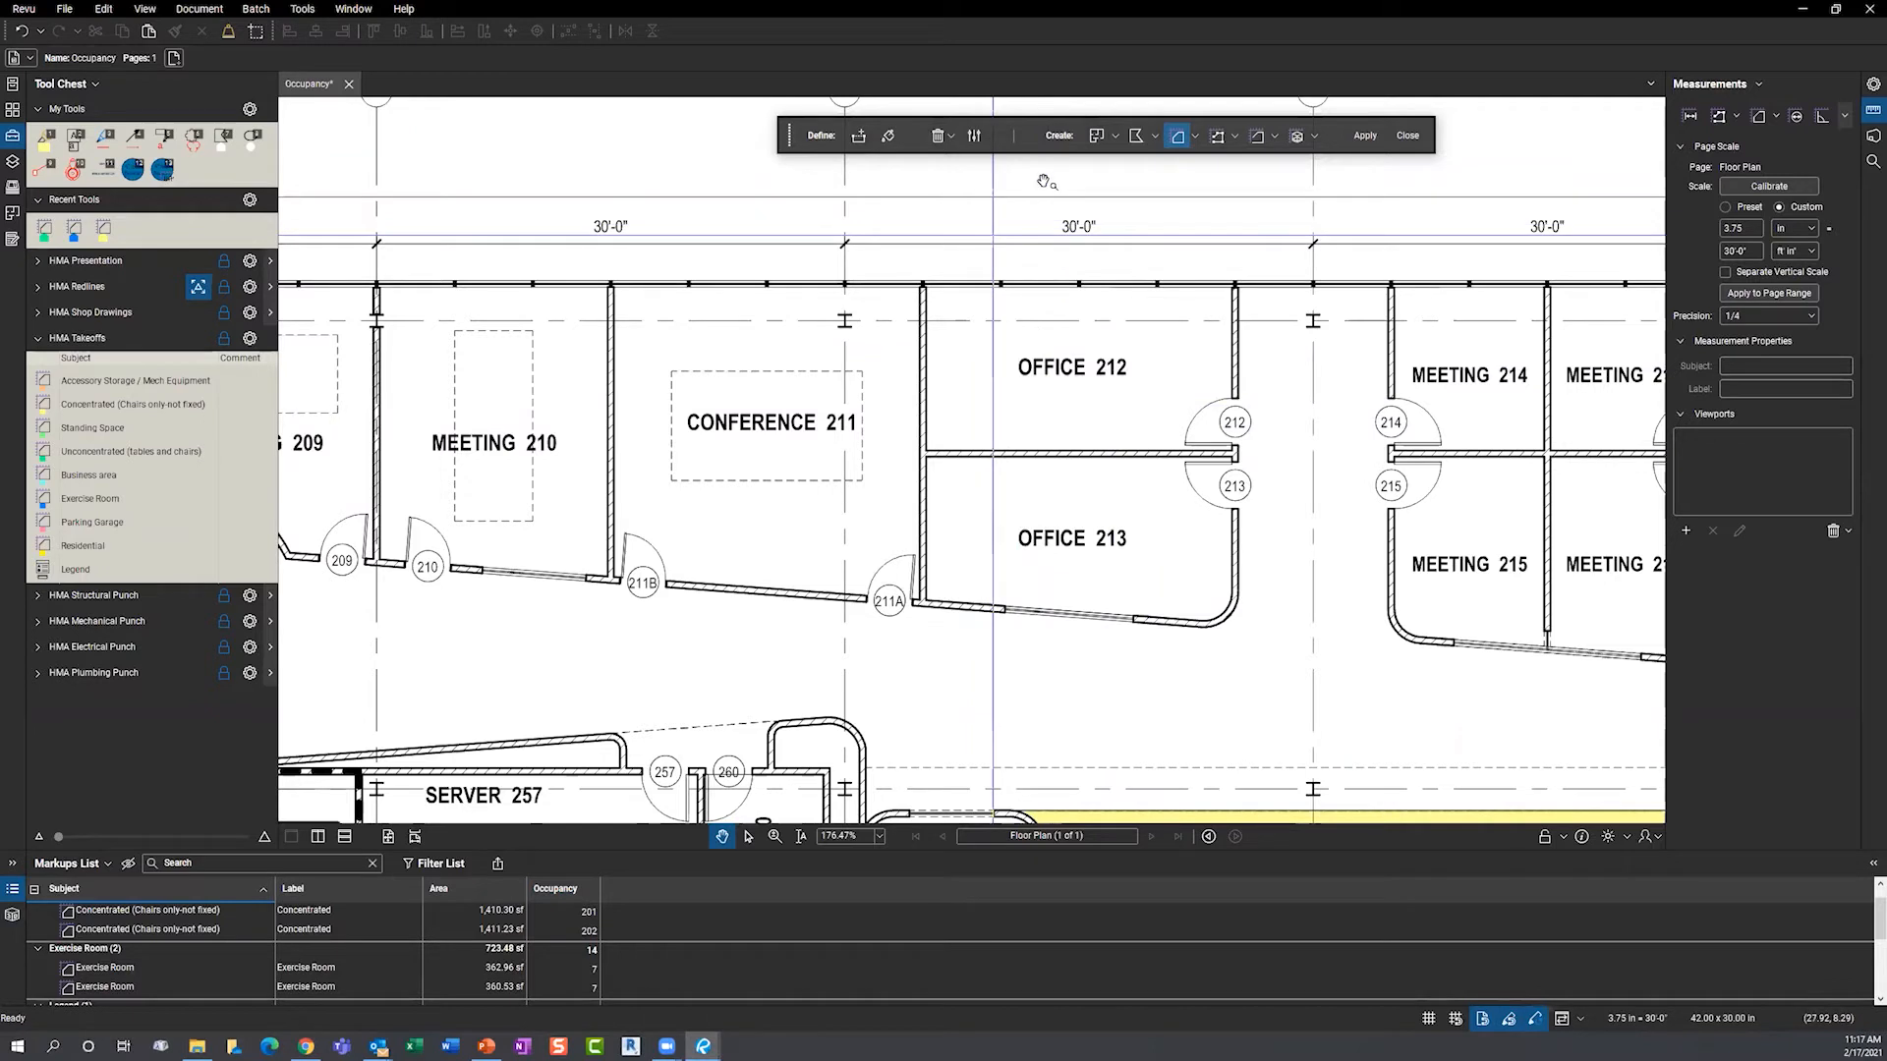
- Choose Business area as the area measurement type
{"action": "left_click", "coordinate": [1194, 138]}
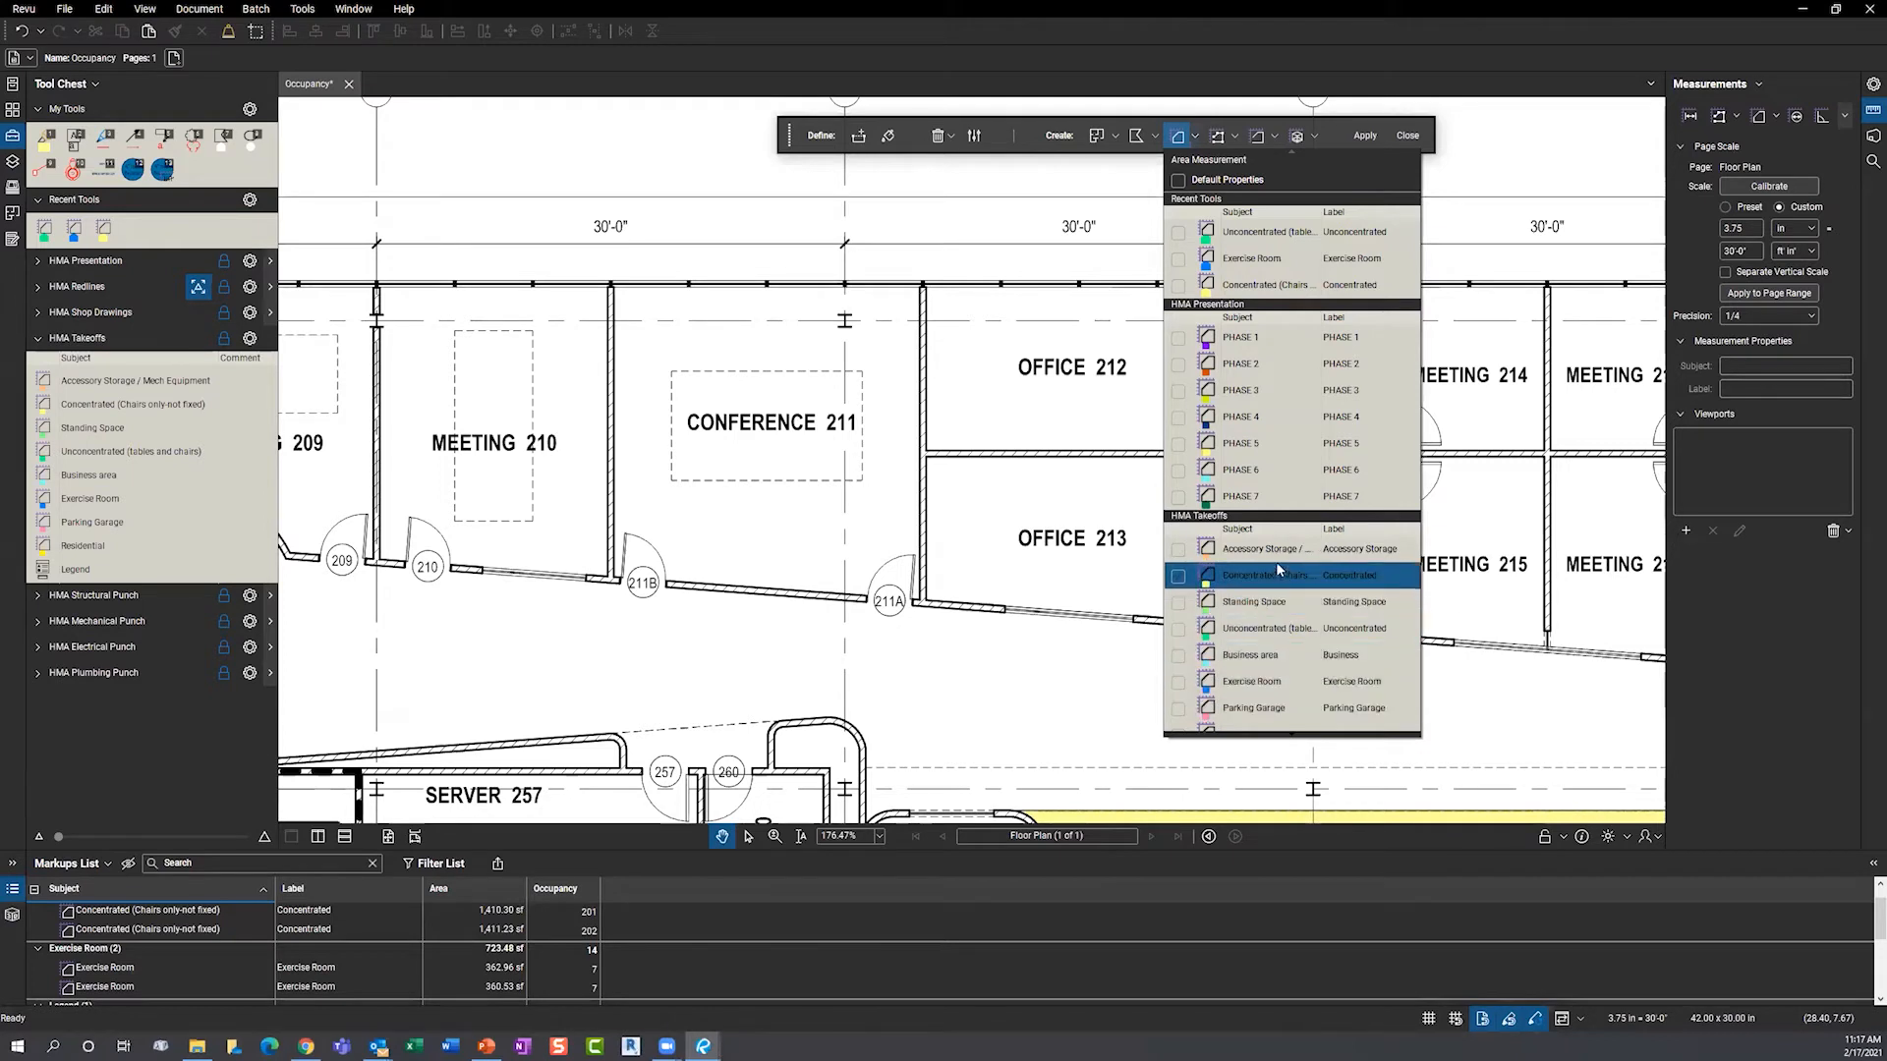
{"action": "left_click", "coordinate": [1281, 589]}
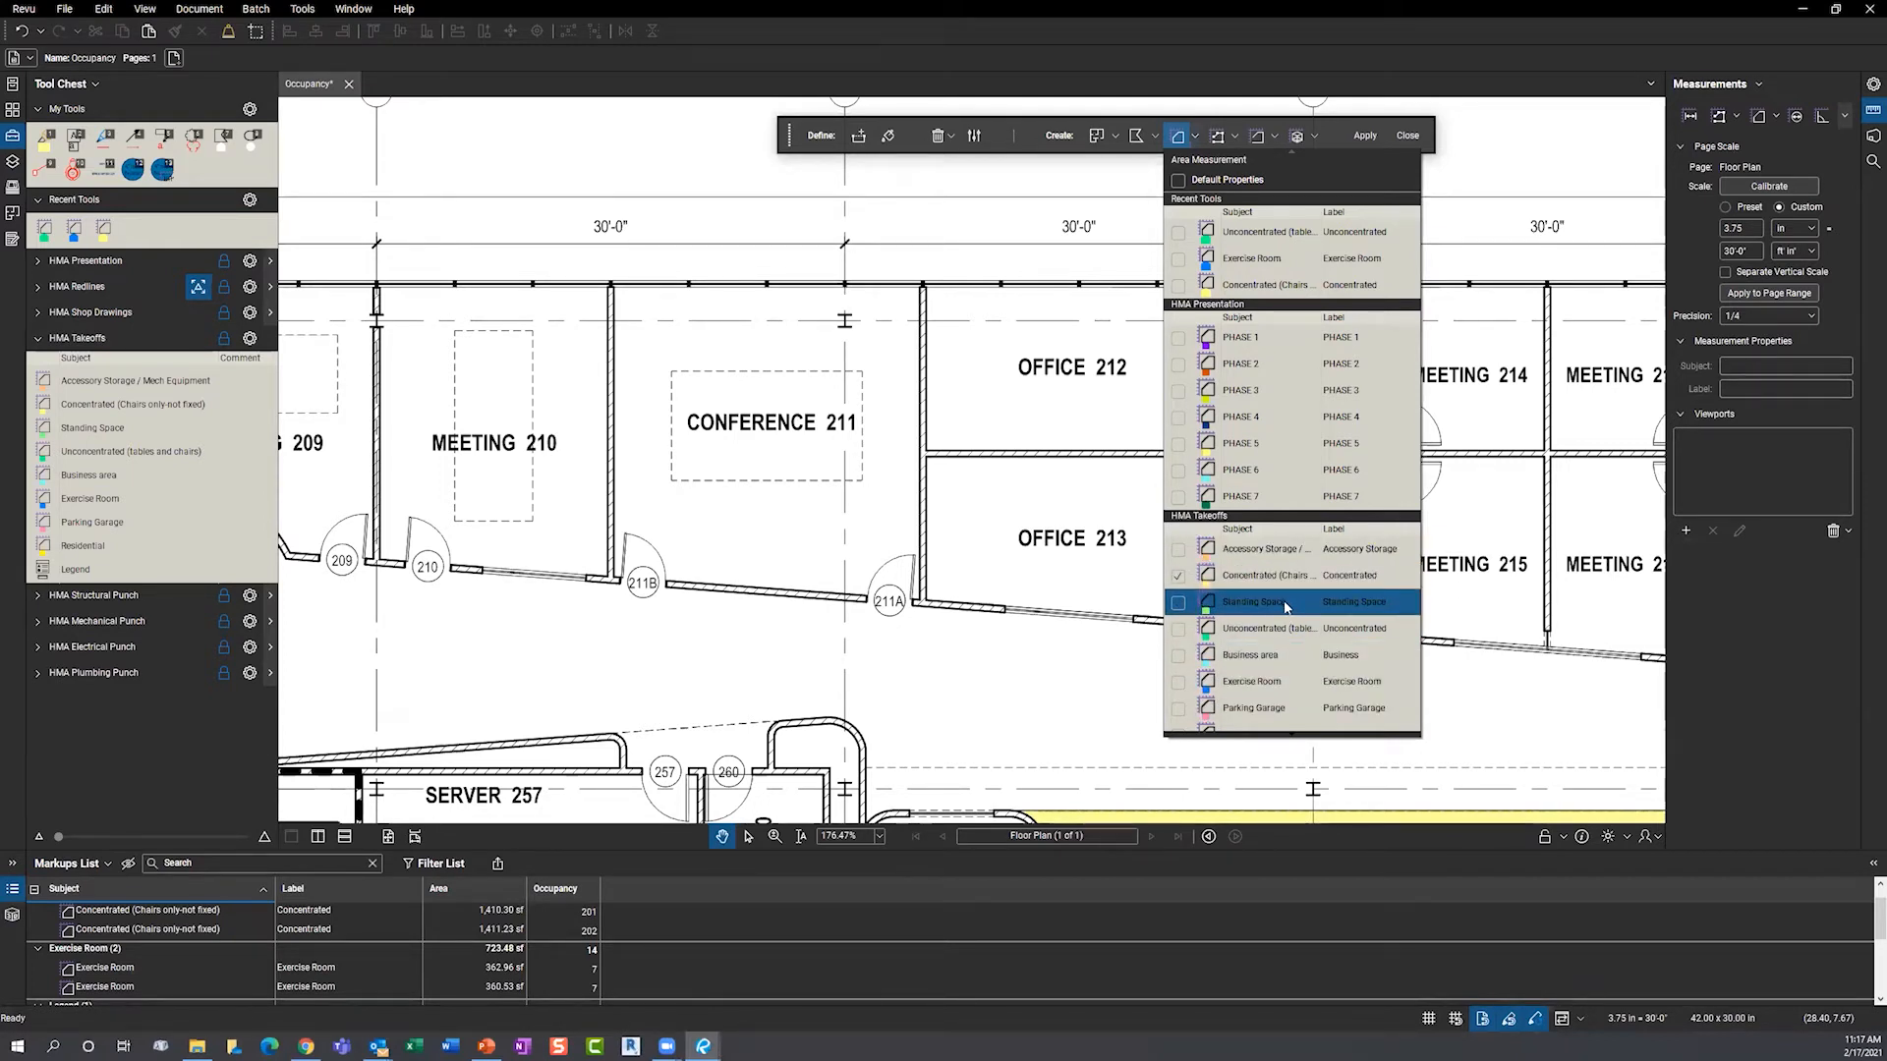
{"action": "left_click", "coordinate": [1271, 660]}
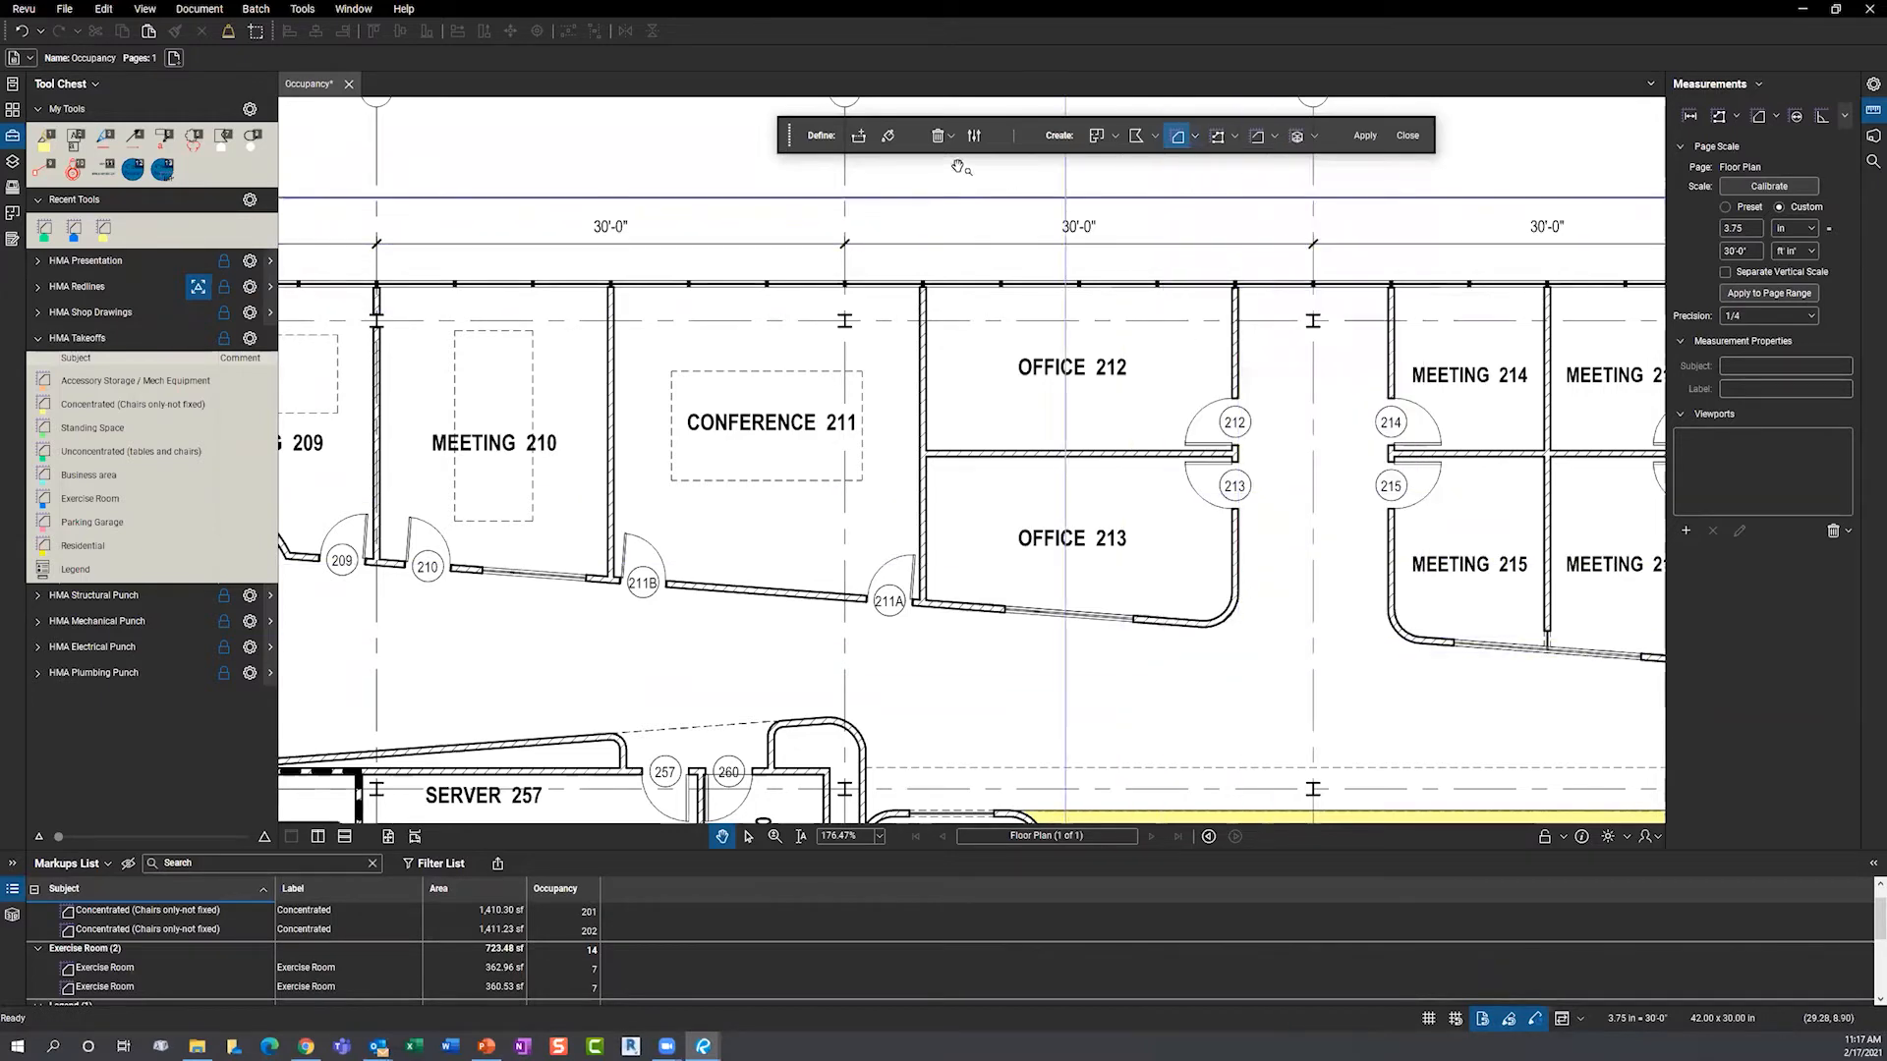
- Draw a boundary line sealing the Office 212 doorway
{"action": "left_click", "coordinate": [857, 135]}
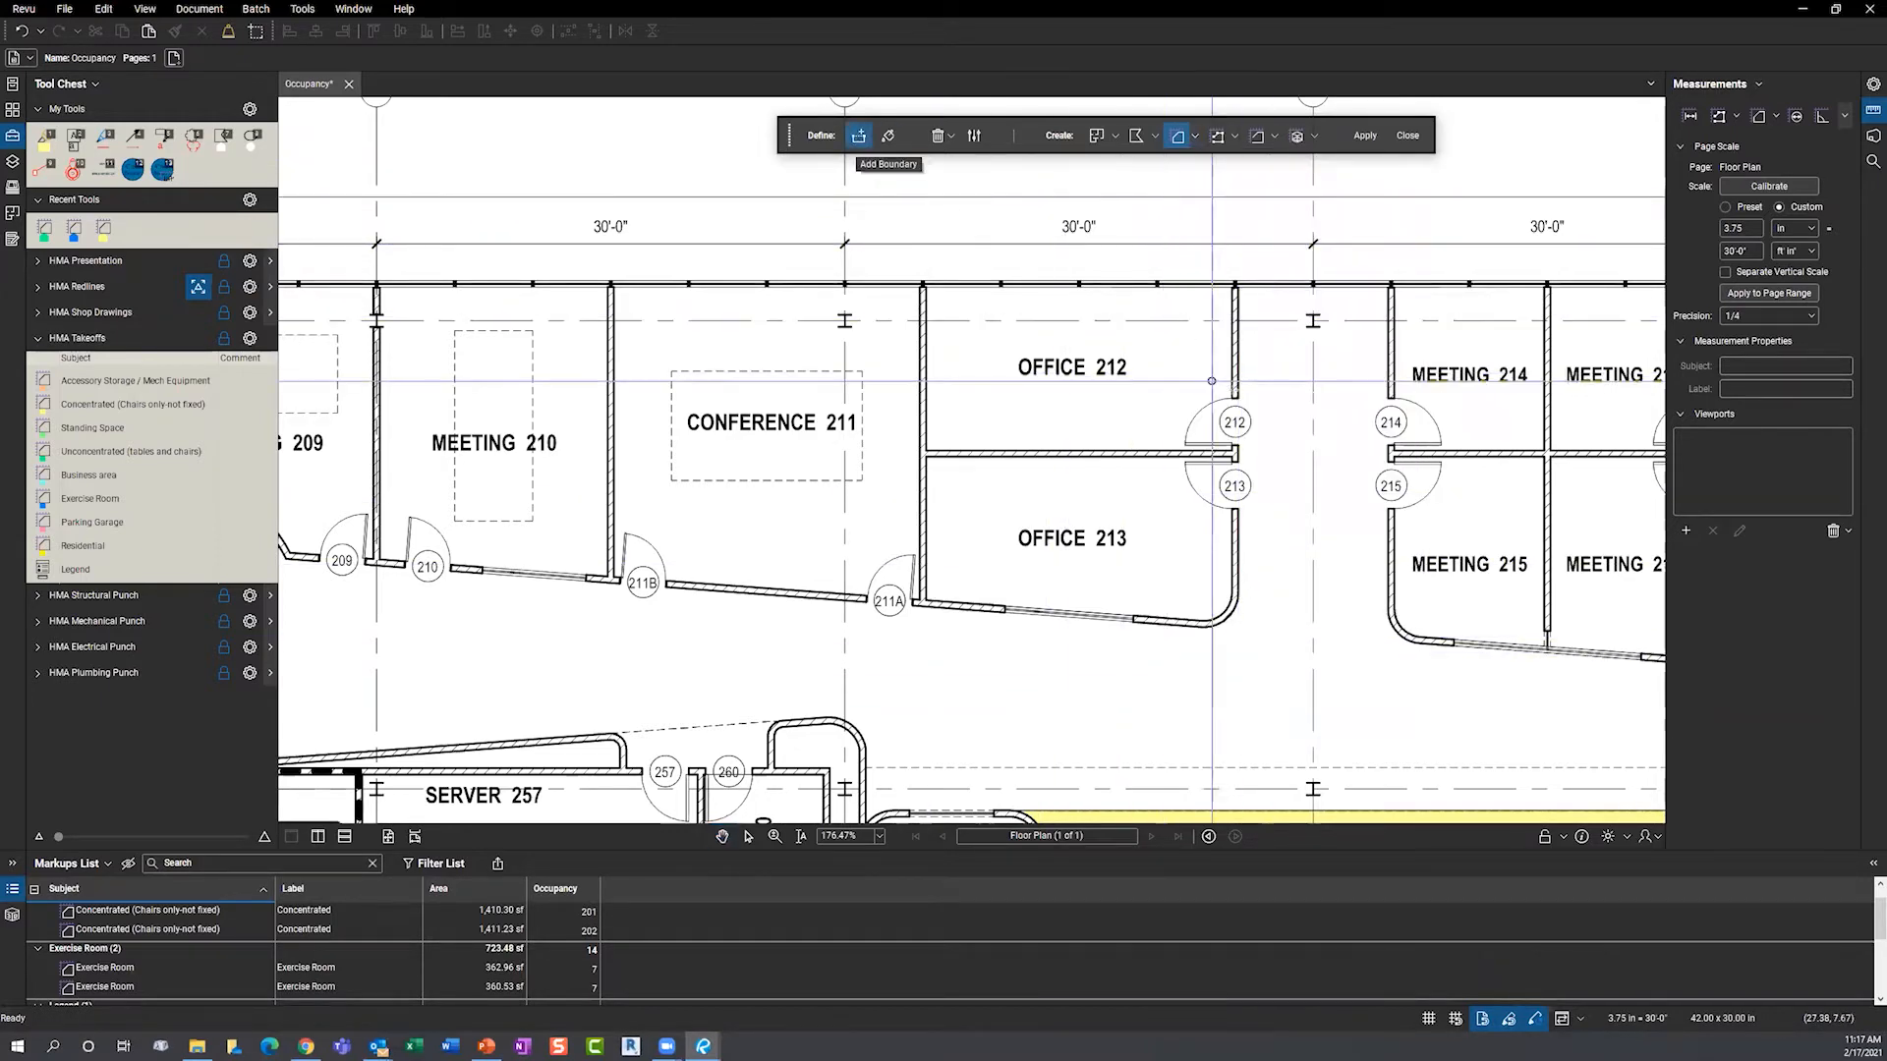
{"action": "scroll", "coordinate": [1239, 422], "scroll_direction": "up", "scroll_amount": 8}
{"action": "left_click", "coordinate": [1192, 284]}
{"action": "left_click", "coordinate": [1192, 524]}
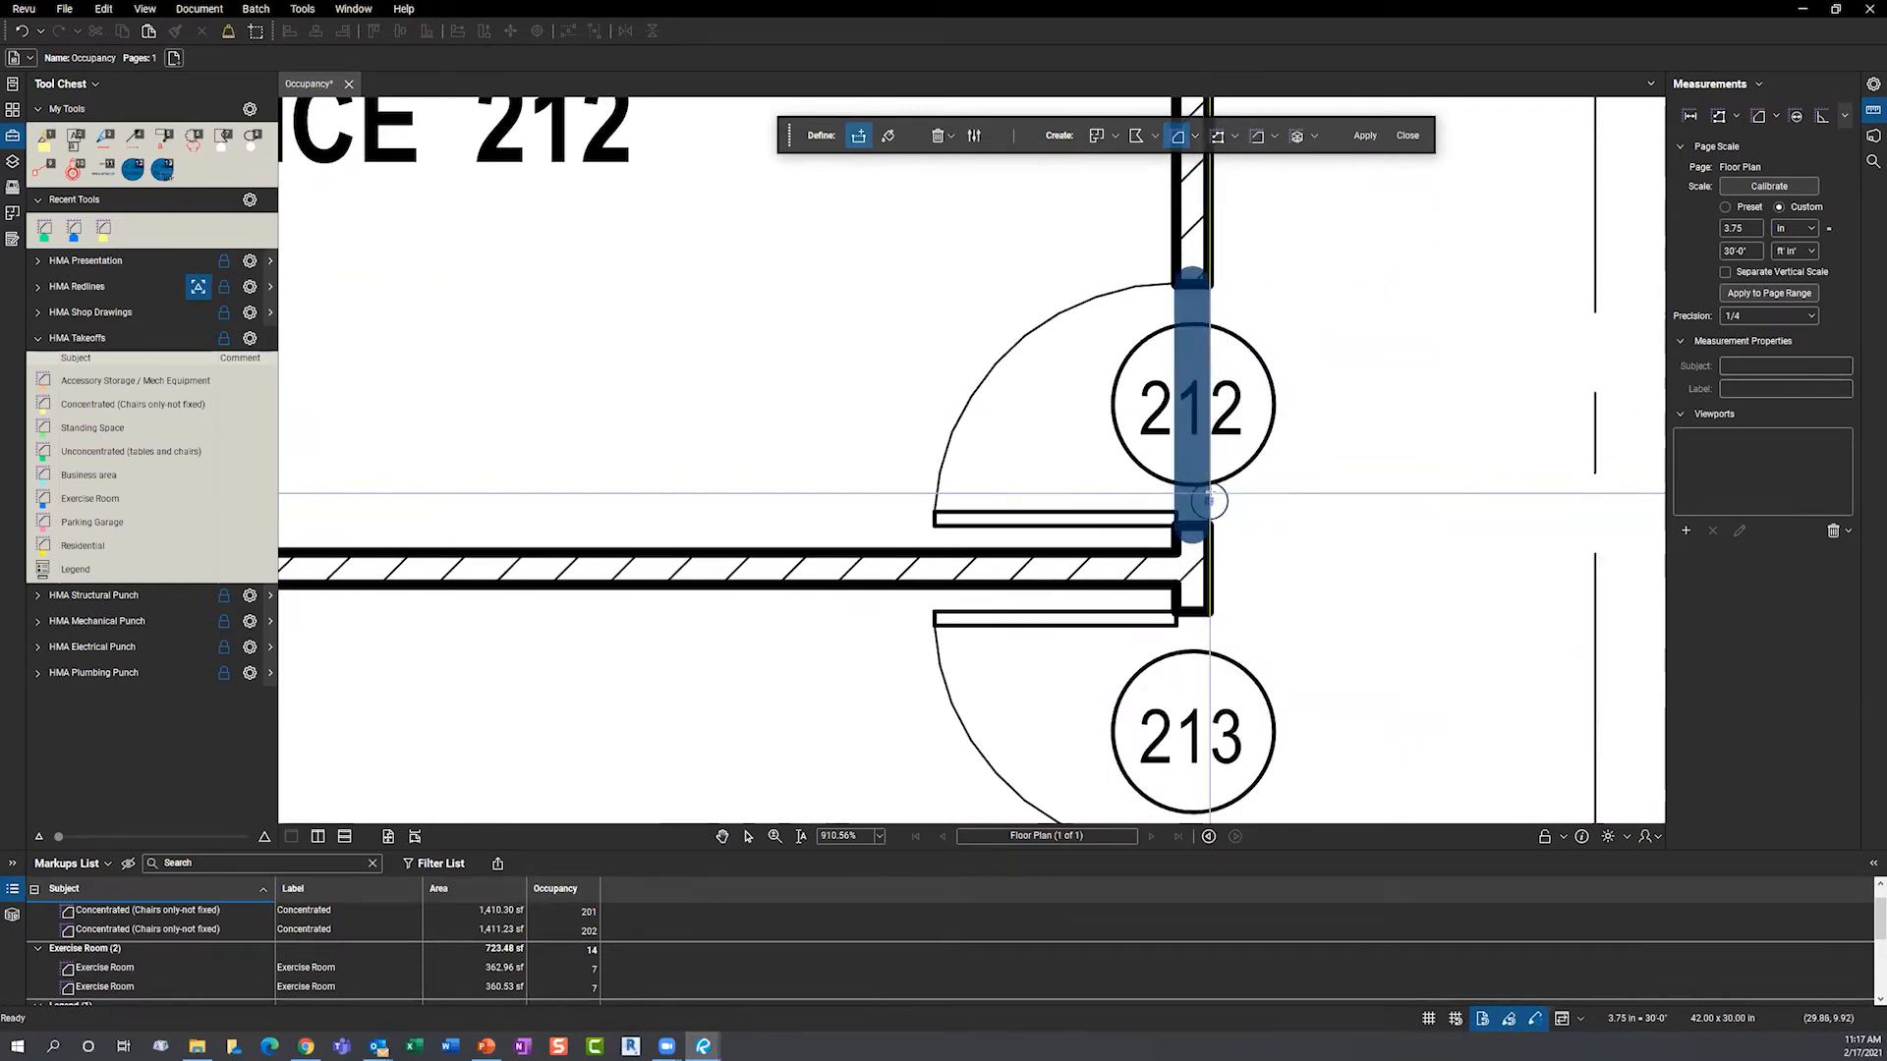
{"action": "scroll", "coordinate": [1204, 516], "scroll_direction": "down", "scroll_amount": 6}
- Dynamic Fill Office 212 and apply it as a Business area measurement
{"action": "left_click", "coordinate": [889, 137]}
{"action": "left_click", "coordinate": [1002, 357]}
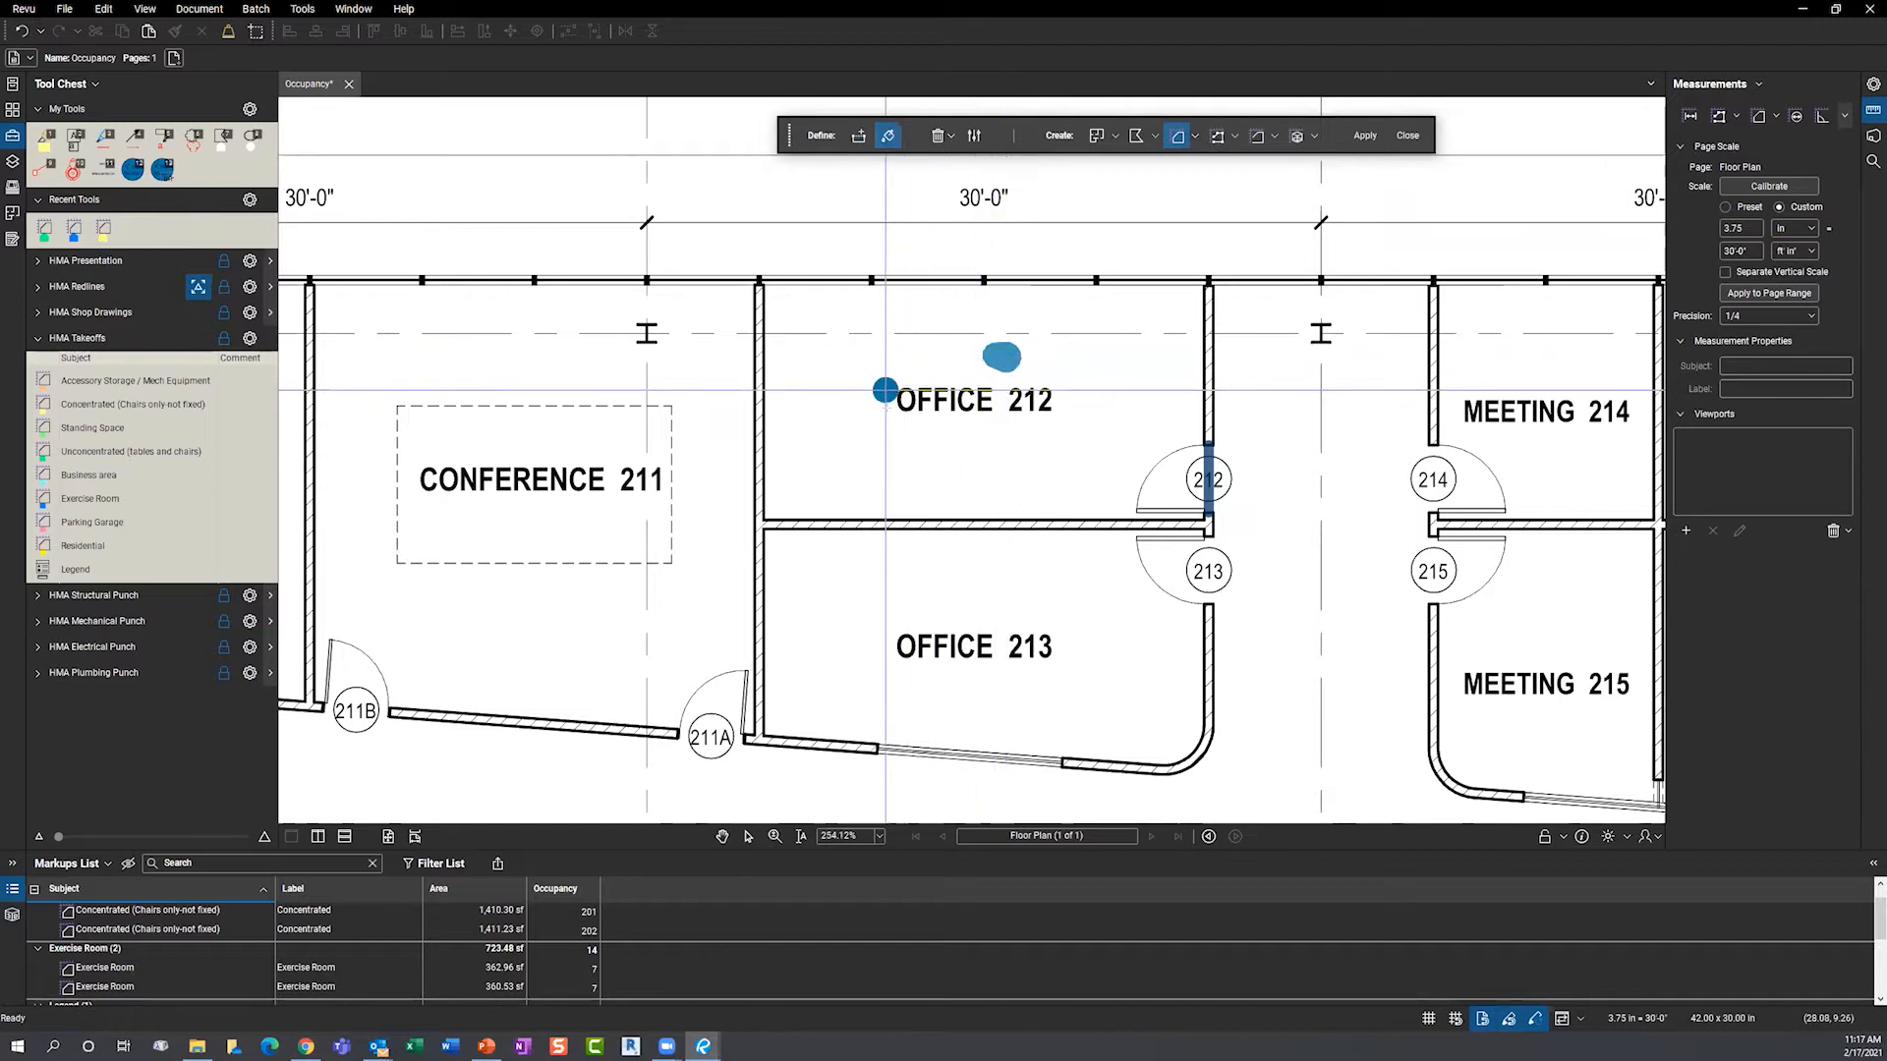
{"action": "left_click", "coordinate": [1104, 370]}
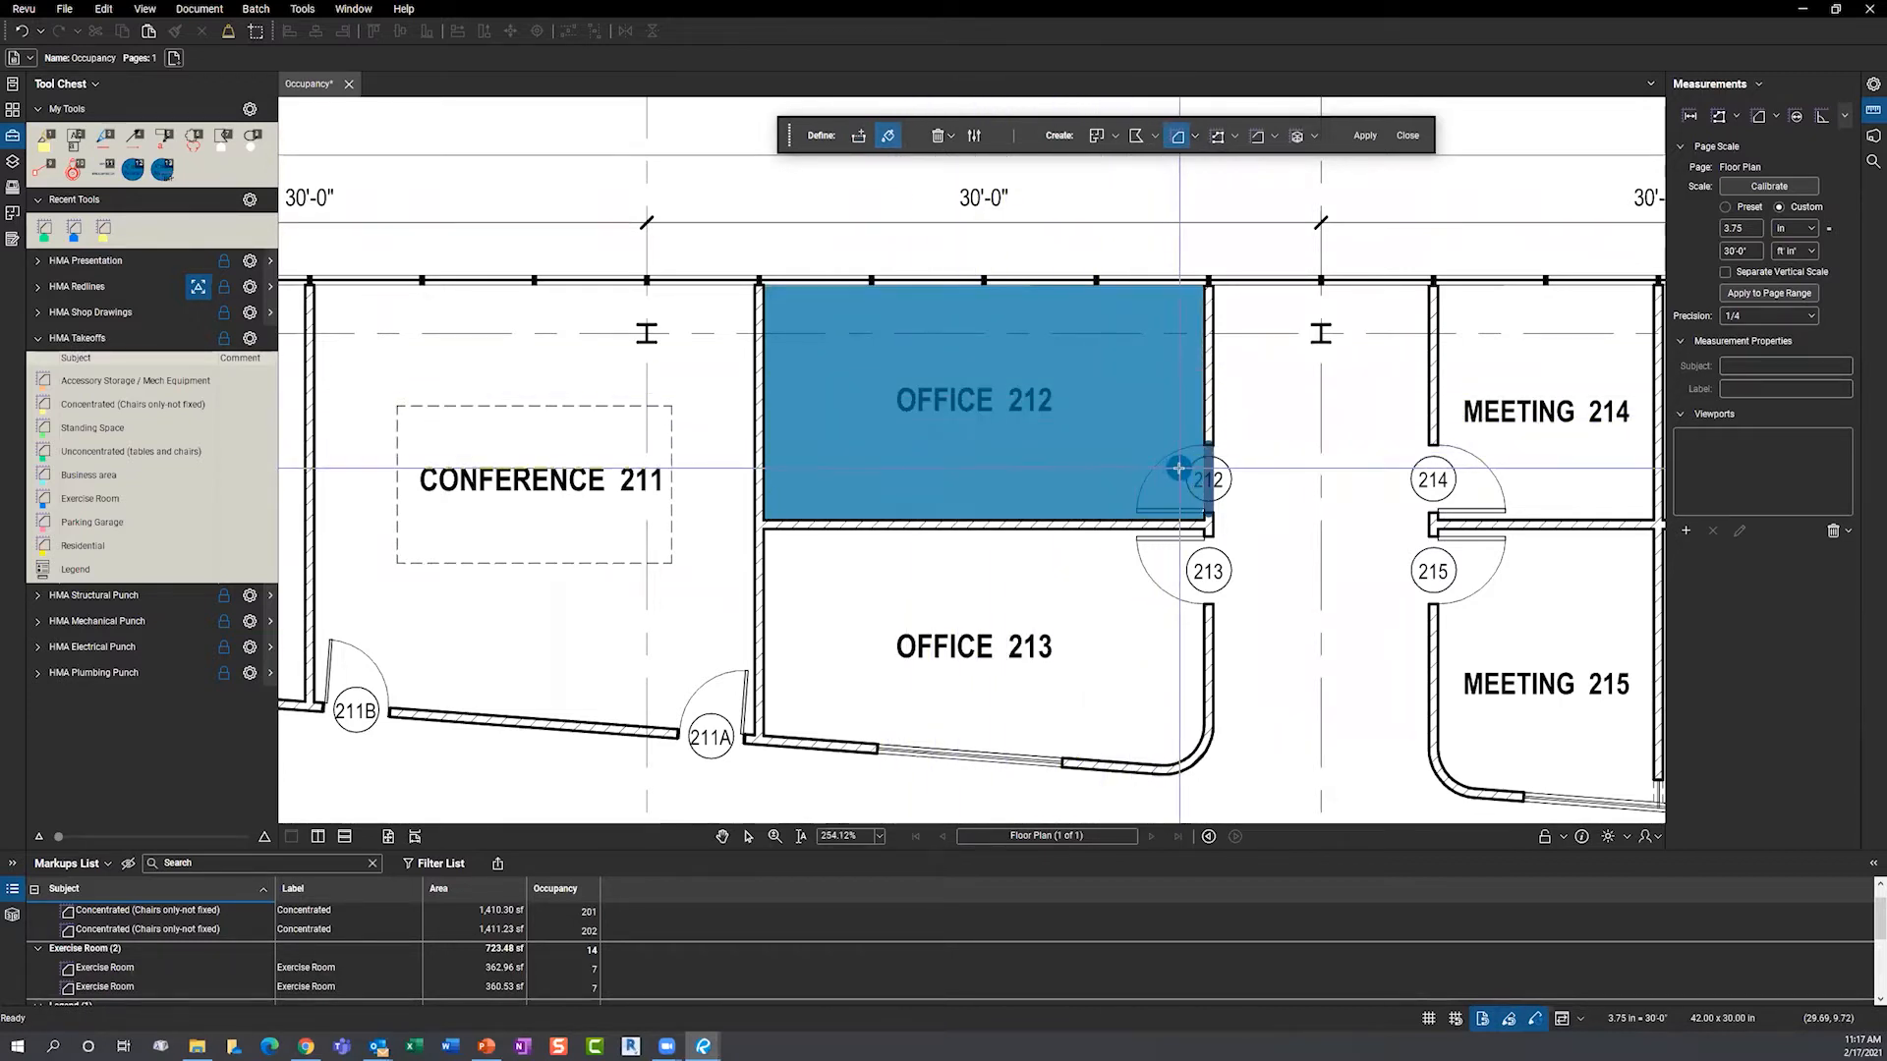
{"action": "left_click", "coordinate": [1364, 134]}
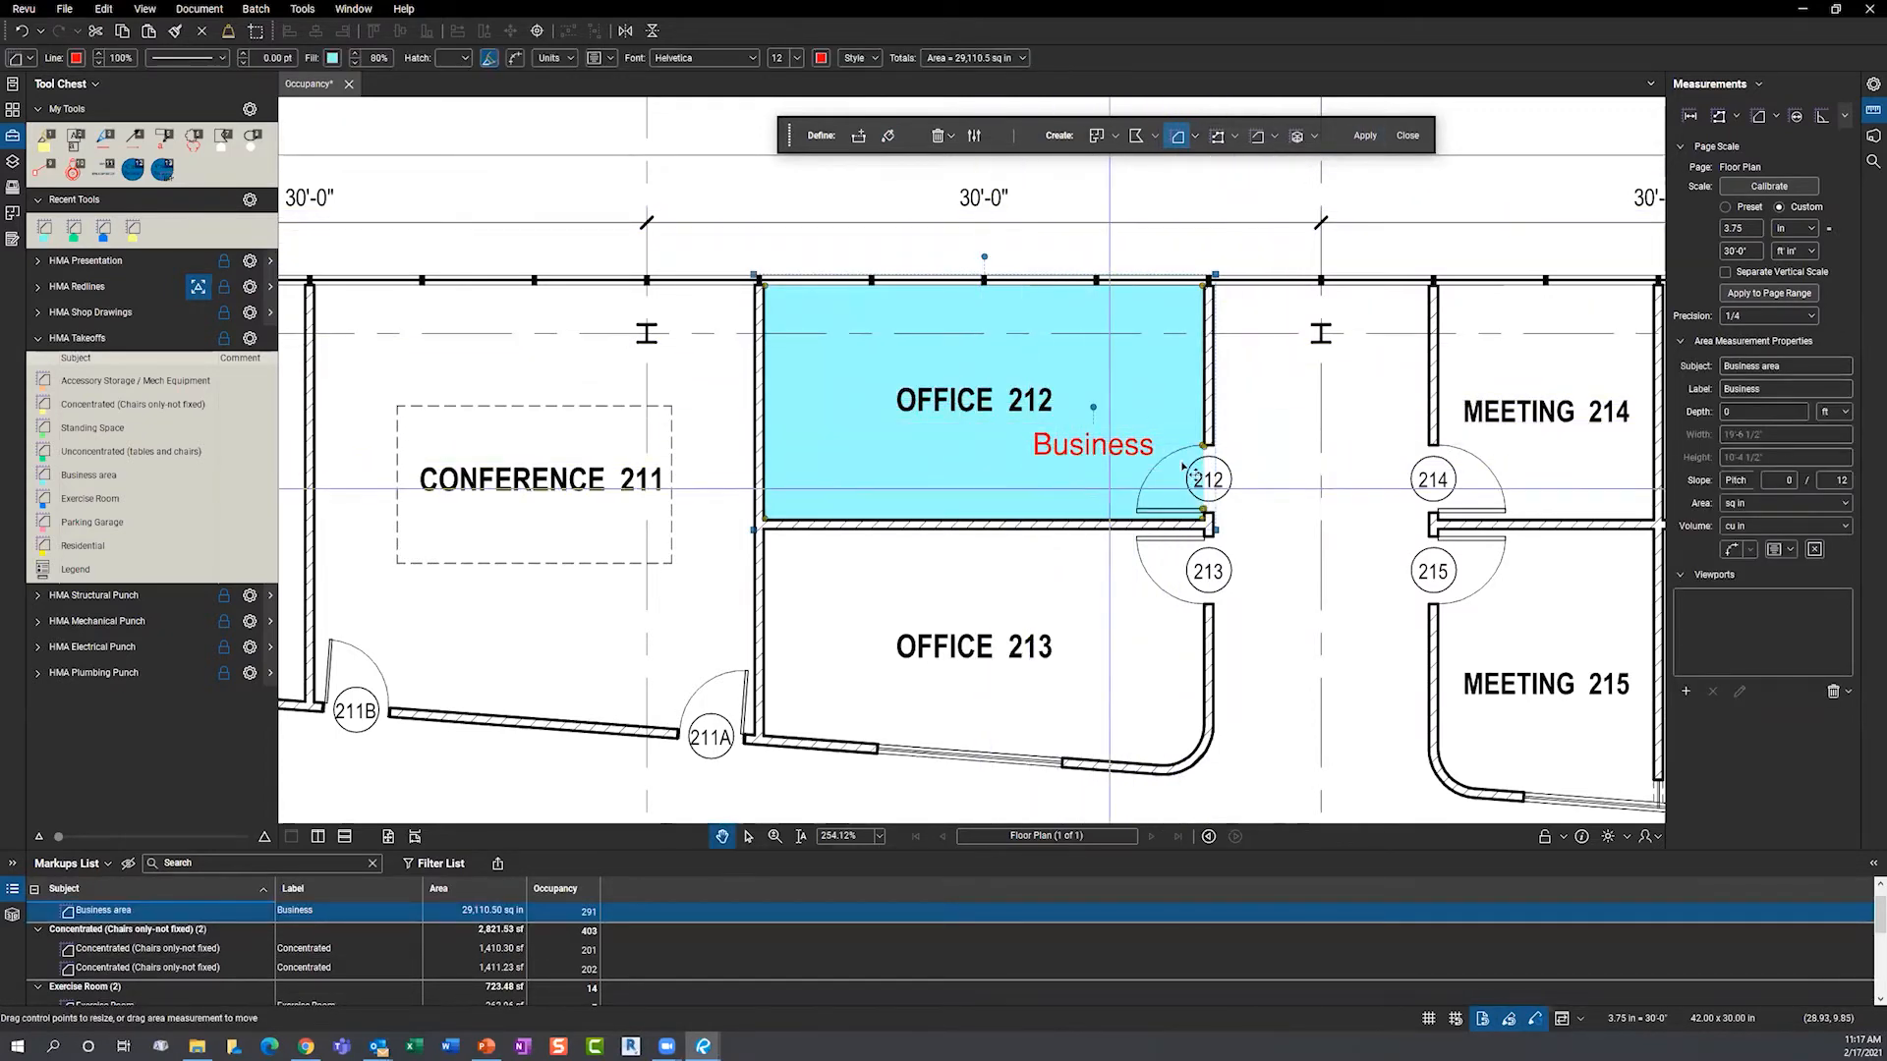
- Bring the occupancy legend and Office 212 into view, then select its Business area markup
{"action": "scroll", "coordinate": [1064, 542], "scroll_direction": "down", "scroll_amount": 3}
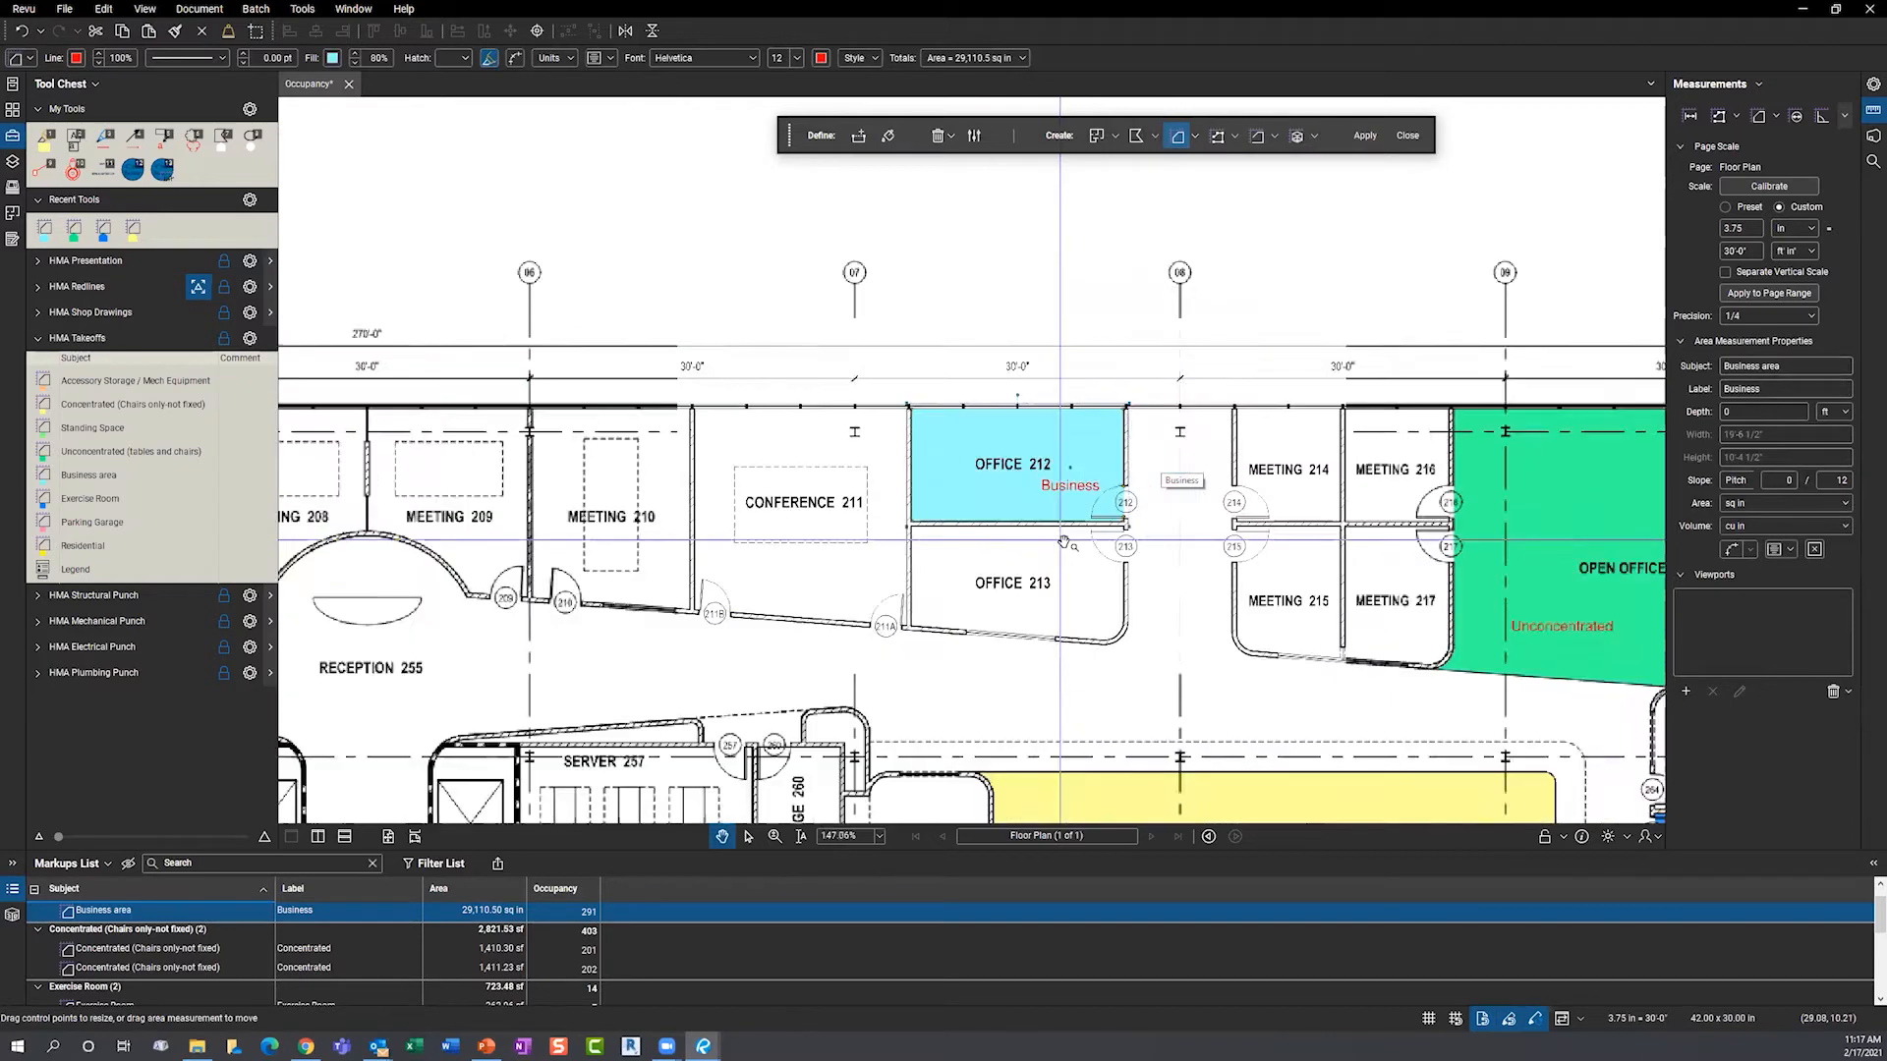
{"action": "scroll", "coordinate": [1064, 541], "scroll_direction": "down", "scroll_amount": 4}
{"action": "left_click_drag", "start_coordinate": [682, 355], "coordinate": [1028, 401]}
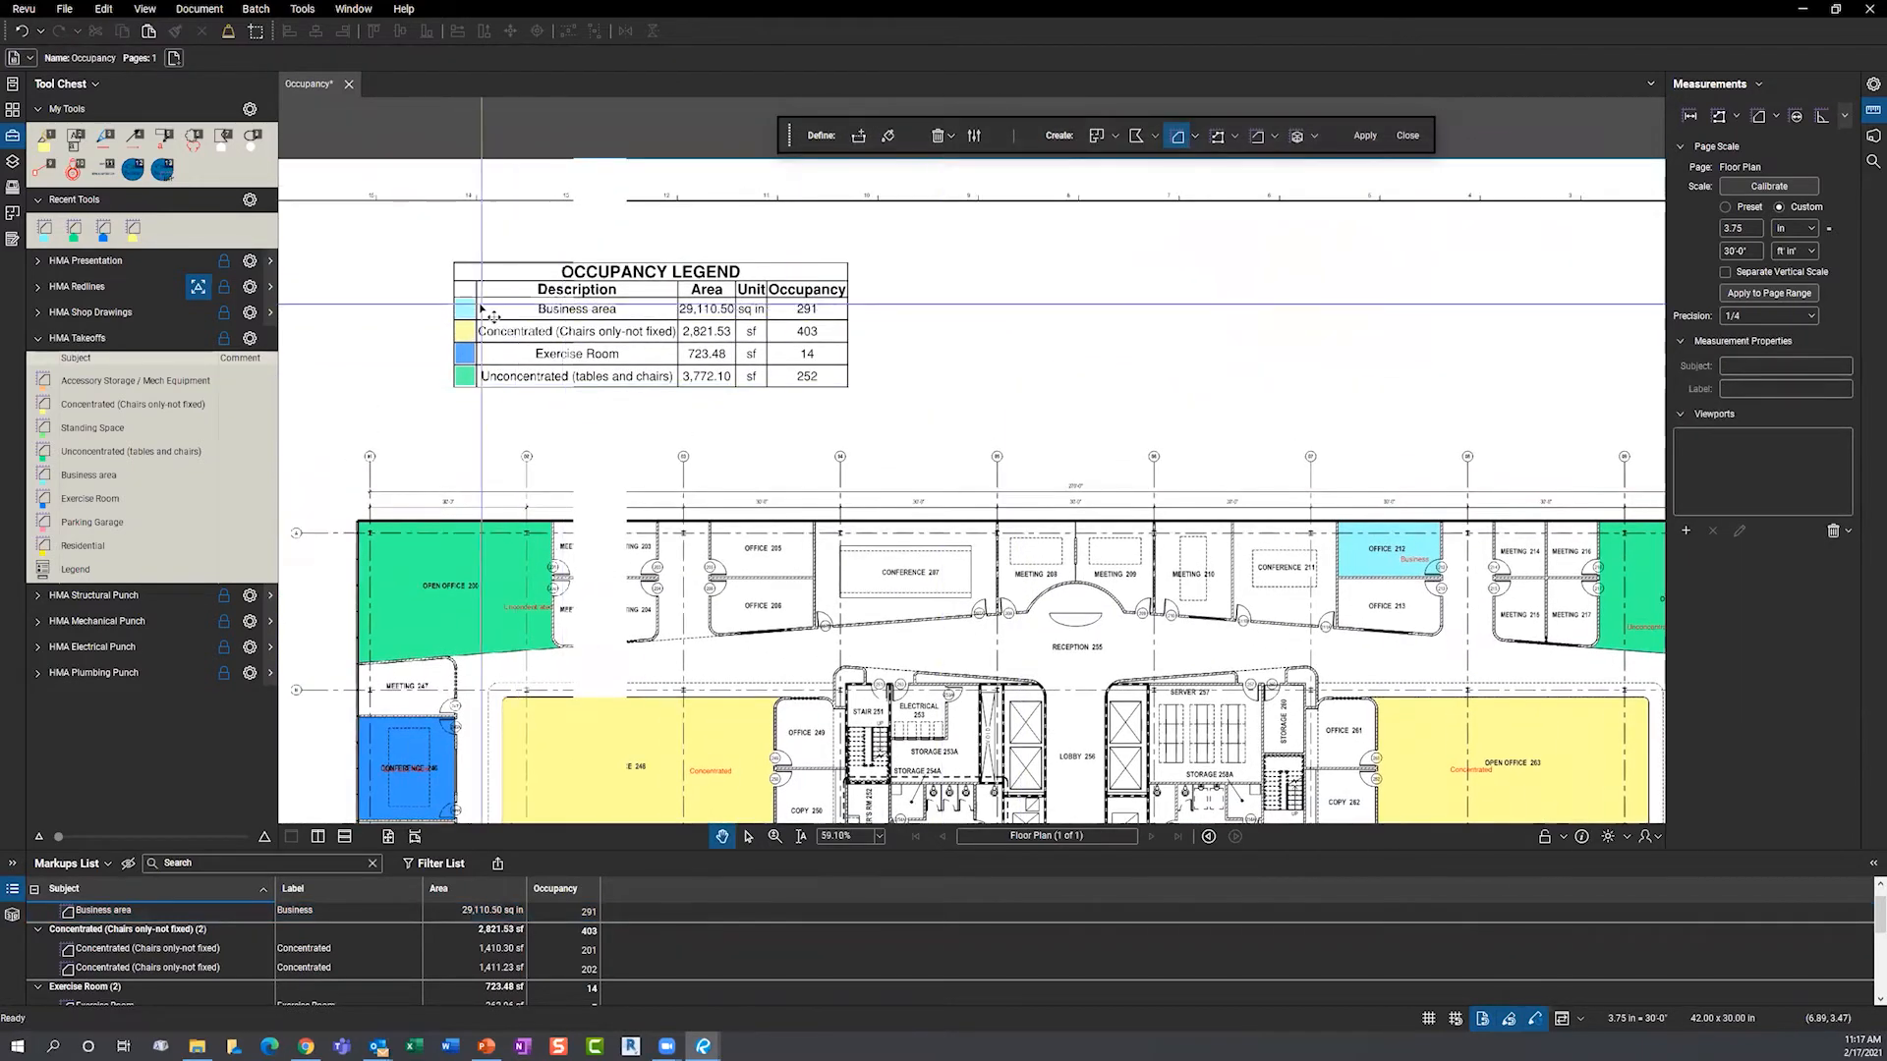
{"action": "scroll", "coordinate": [481, 309], "scroll_direction": "up", "scroll_amount": 3}
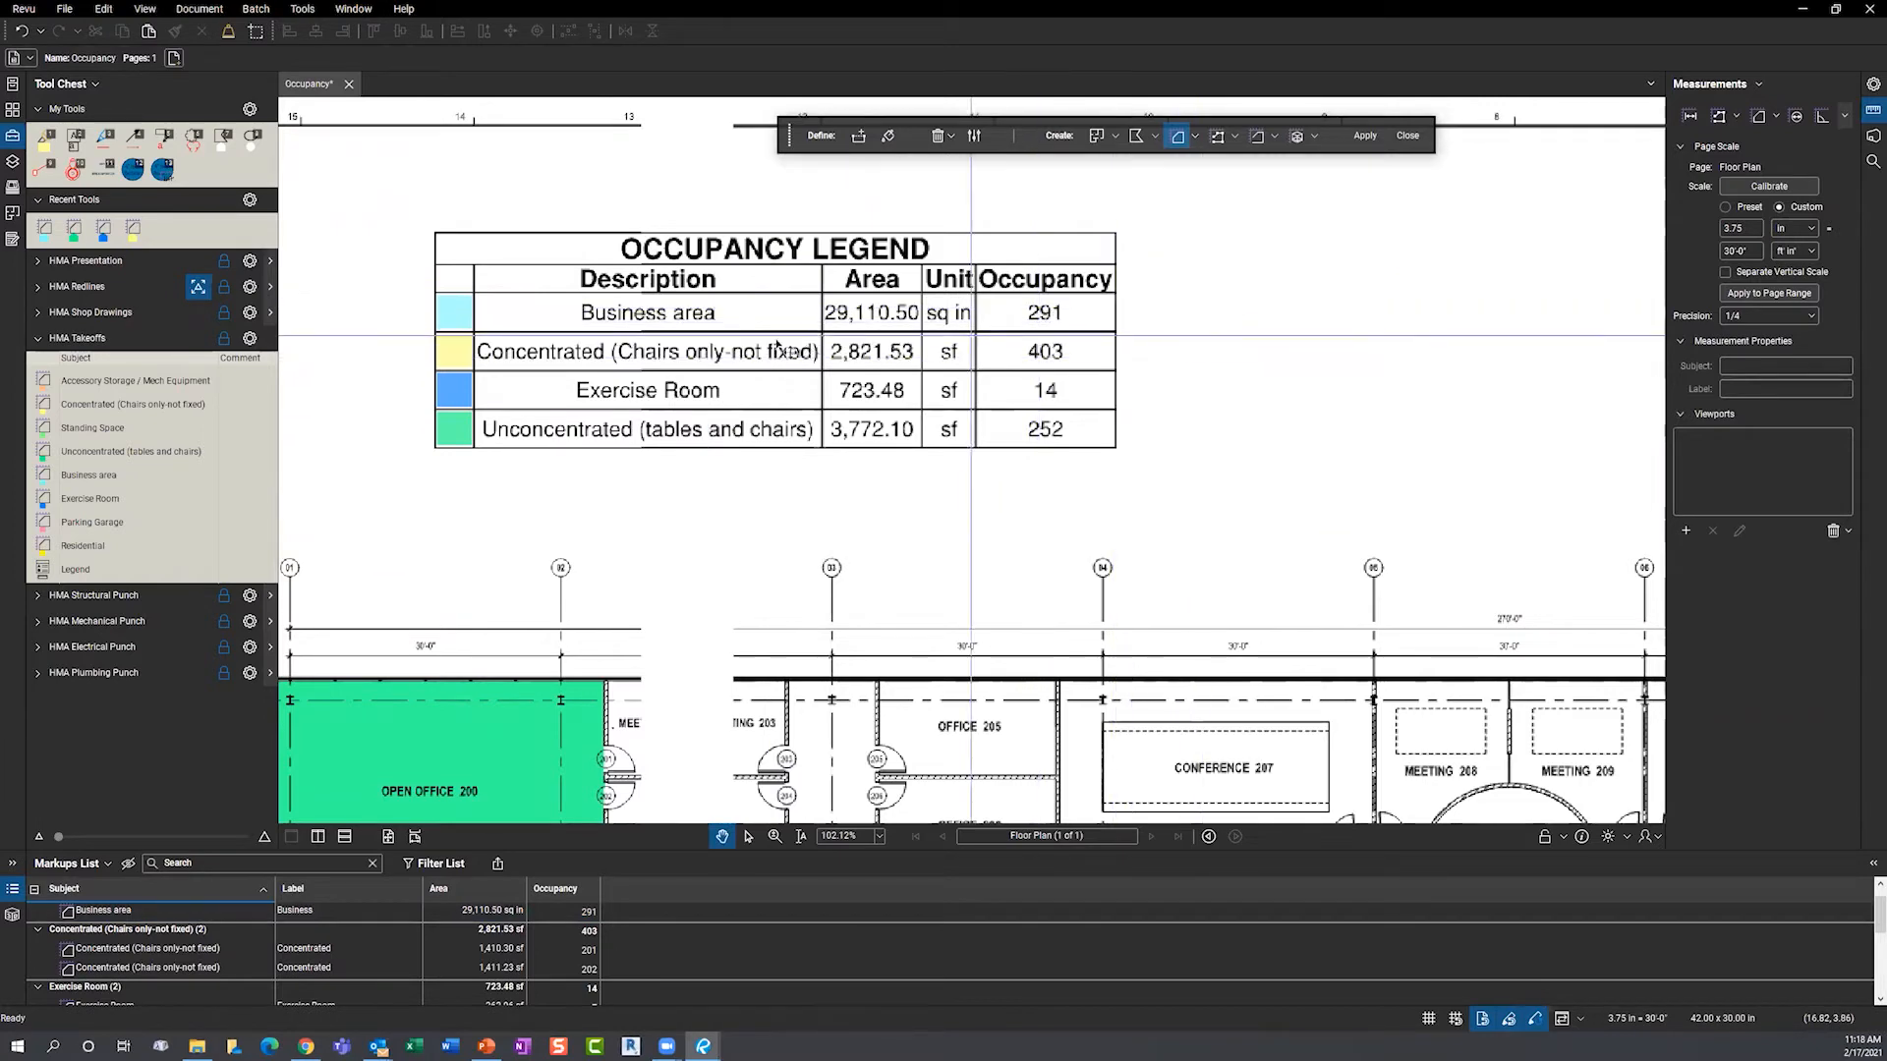
{"action": "scroll", "coordinate": [793, 343], "scroll_direction": "down", "scroll_amount": 6}
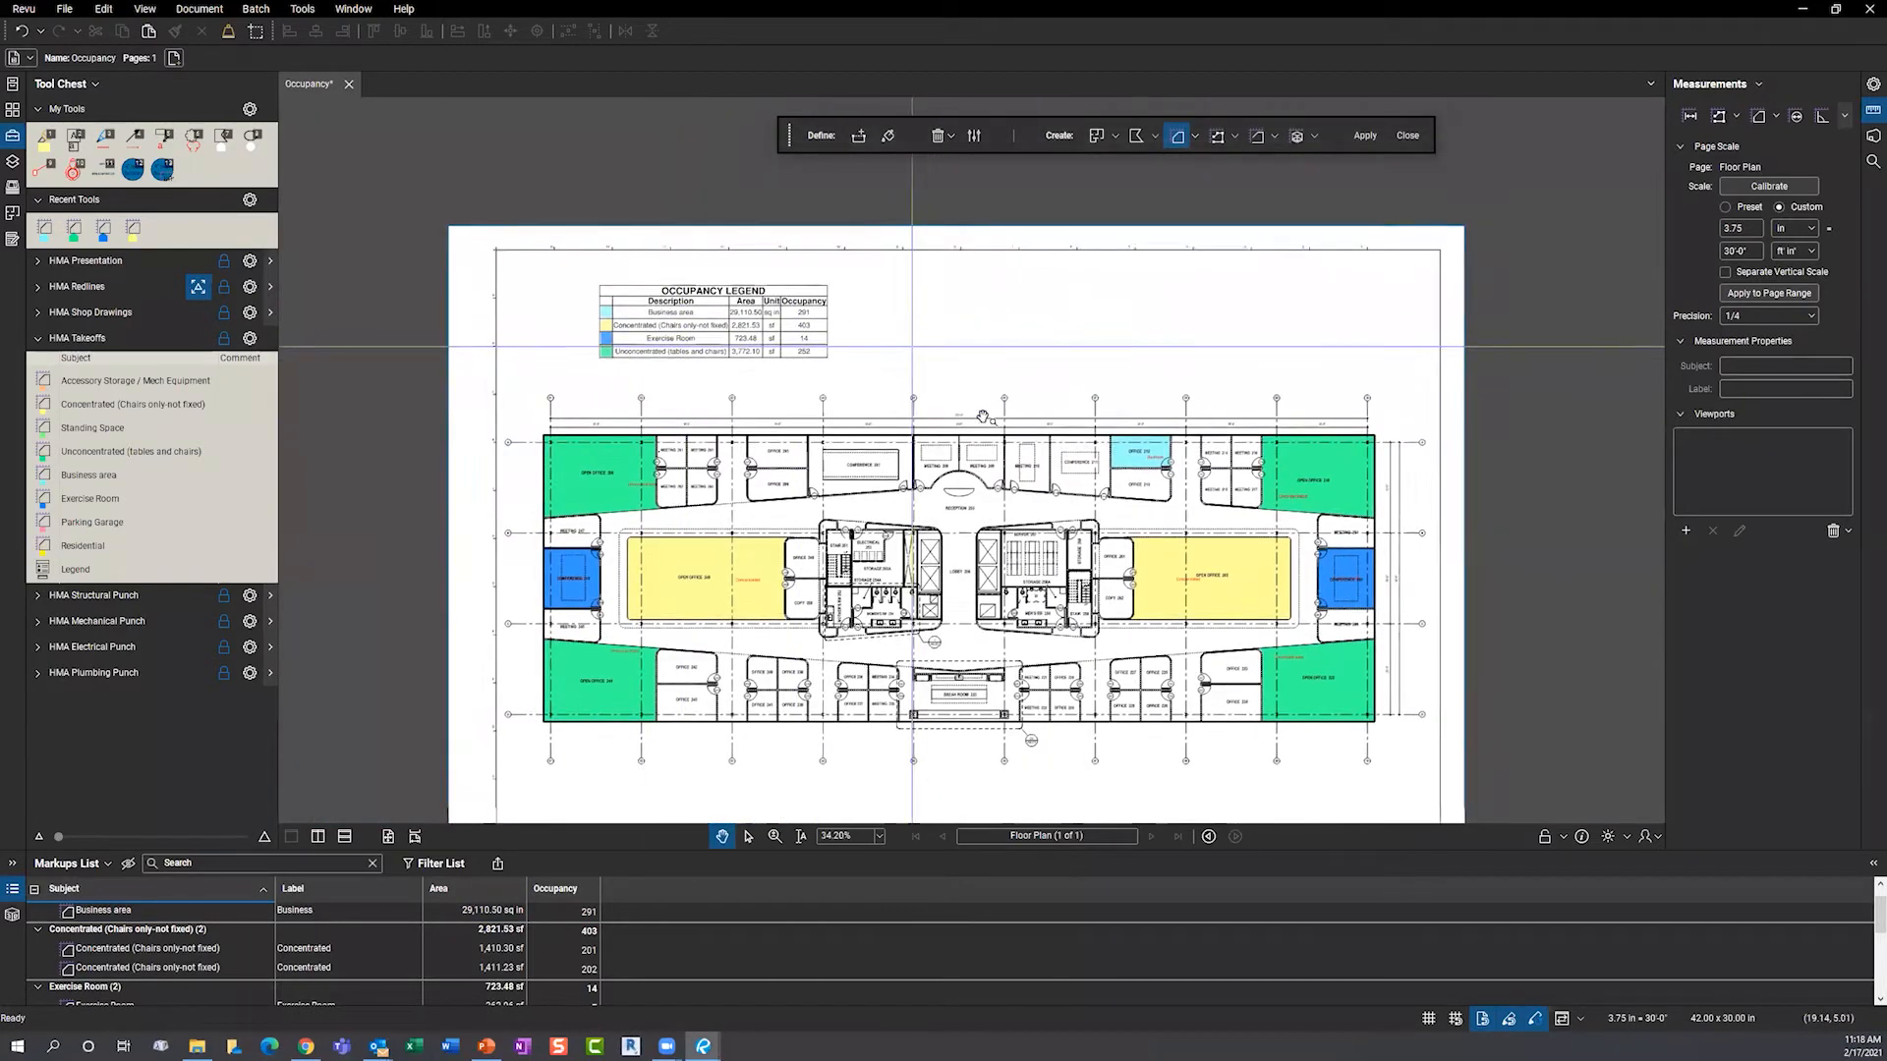
{"action": "scroll", "coordinate": [940, 404], "scroll_direction": "up", "scroll_amount": 1}
{"action": "scroll", "coordinate": [821, 531], "scroll_direction": "up", "scroll_amount": 2}
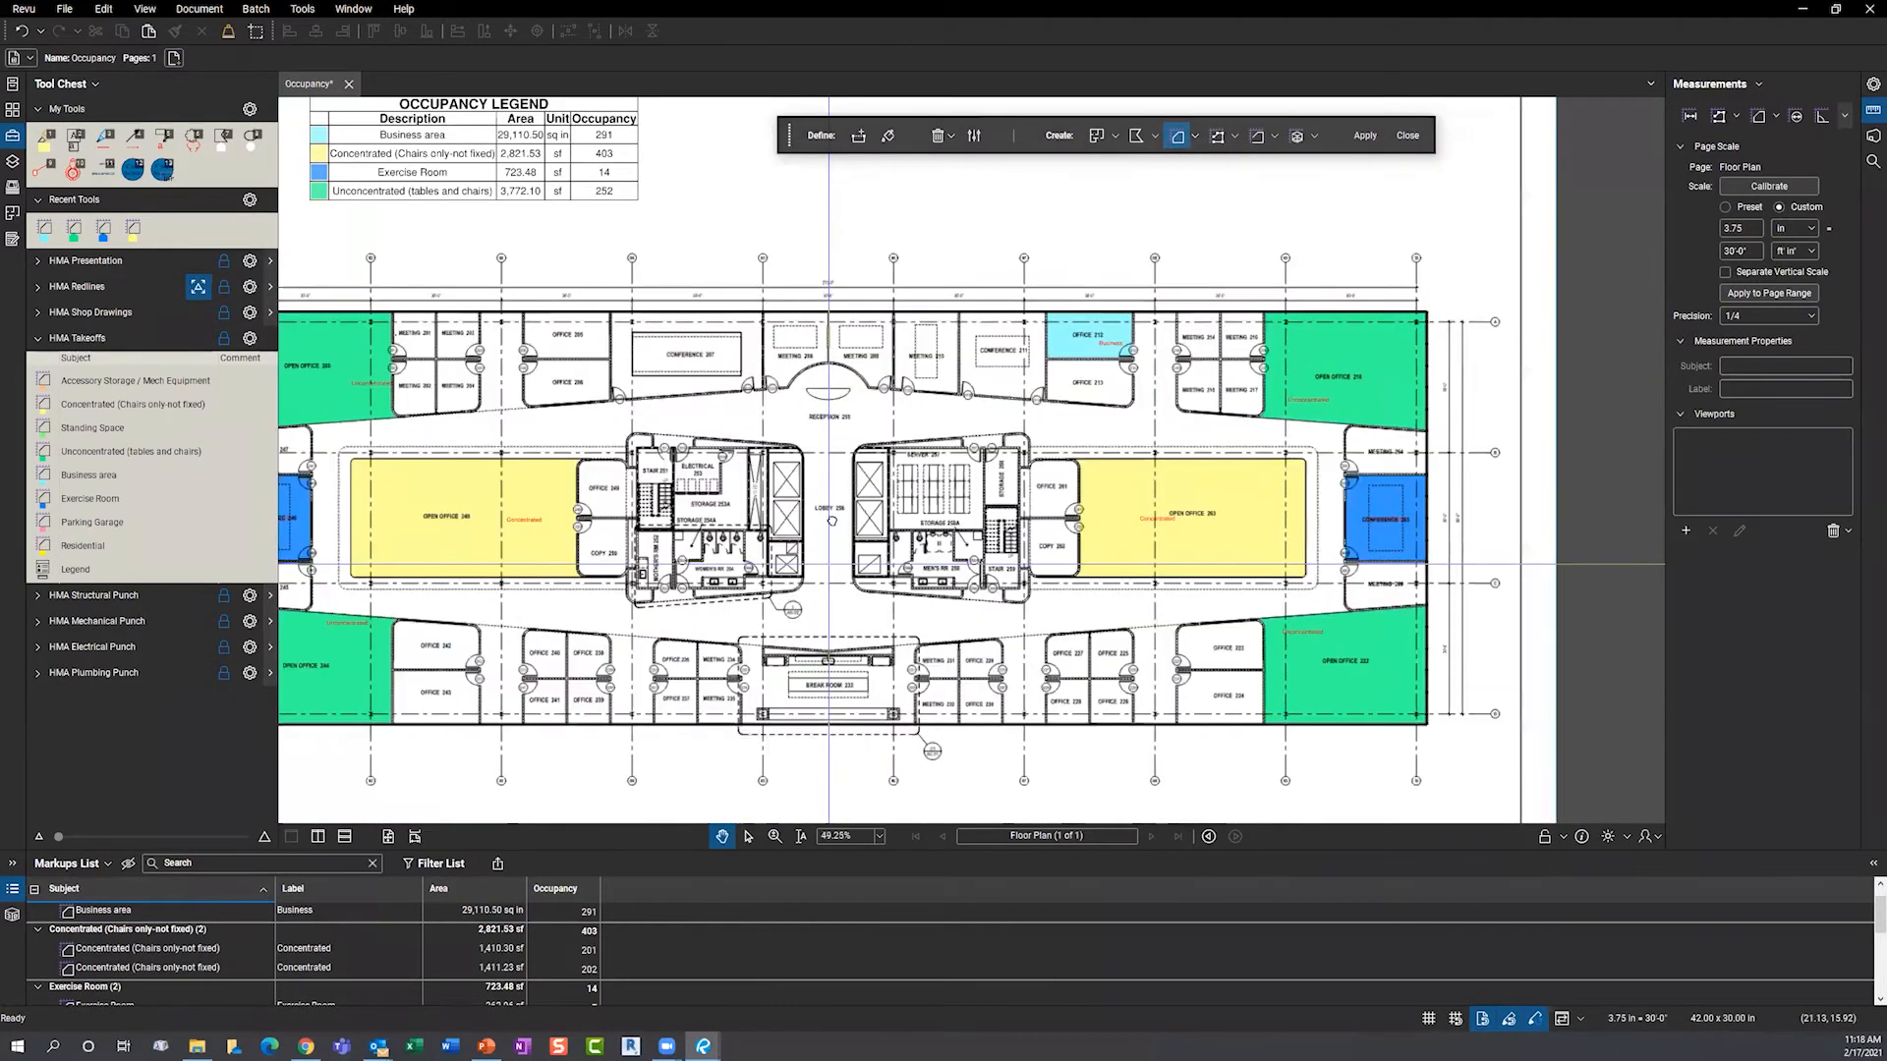
{"action": "left_click_drag", "start_coordinate": [822, 531], "coordinate": [851, 506]}
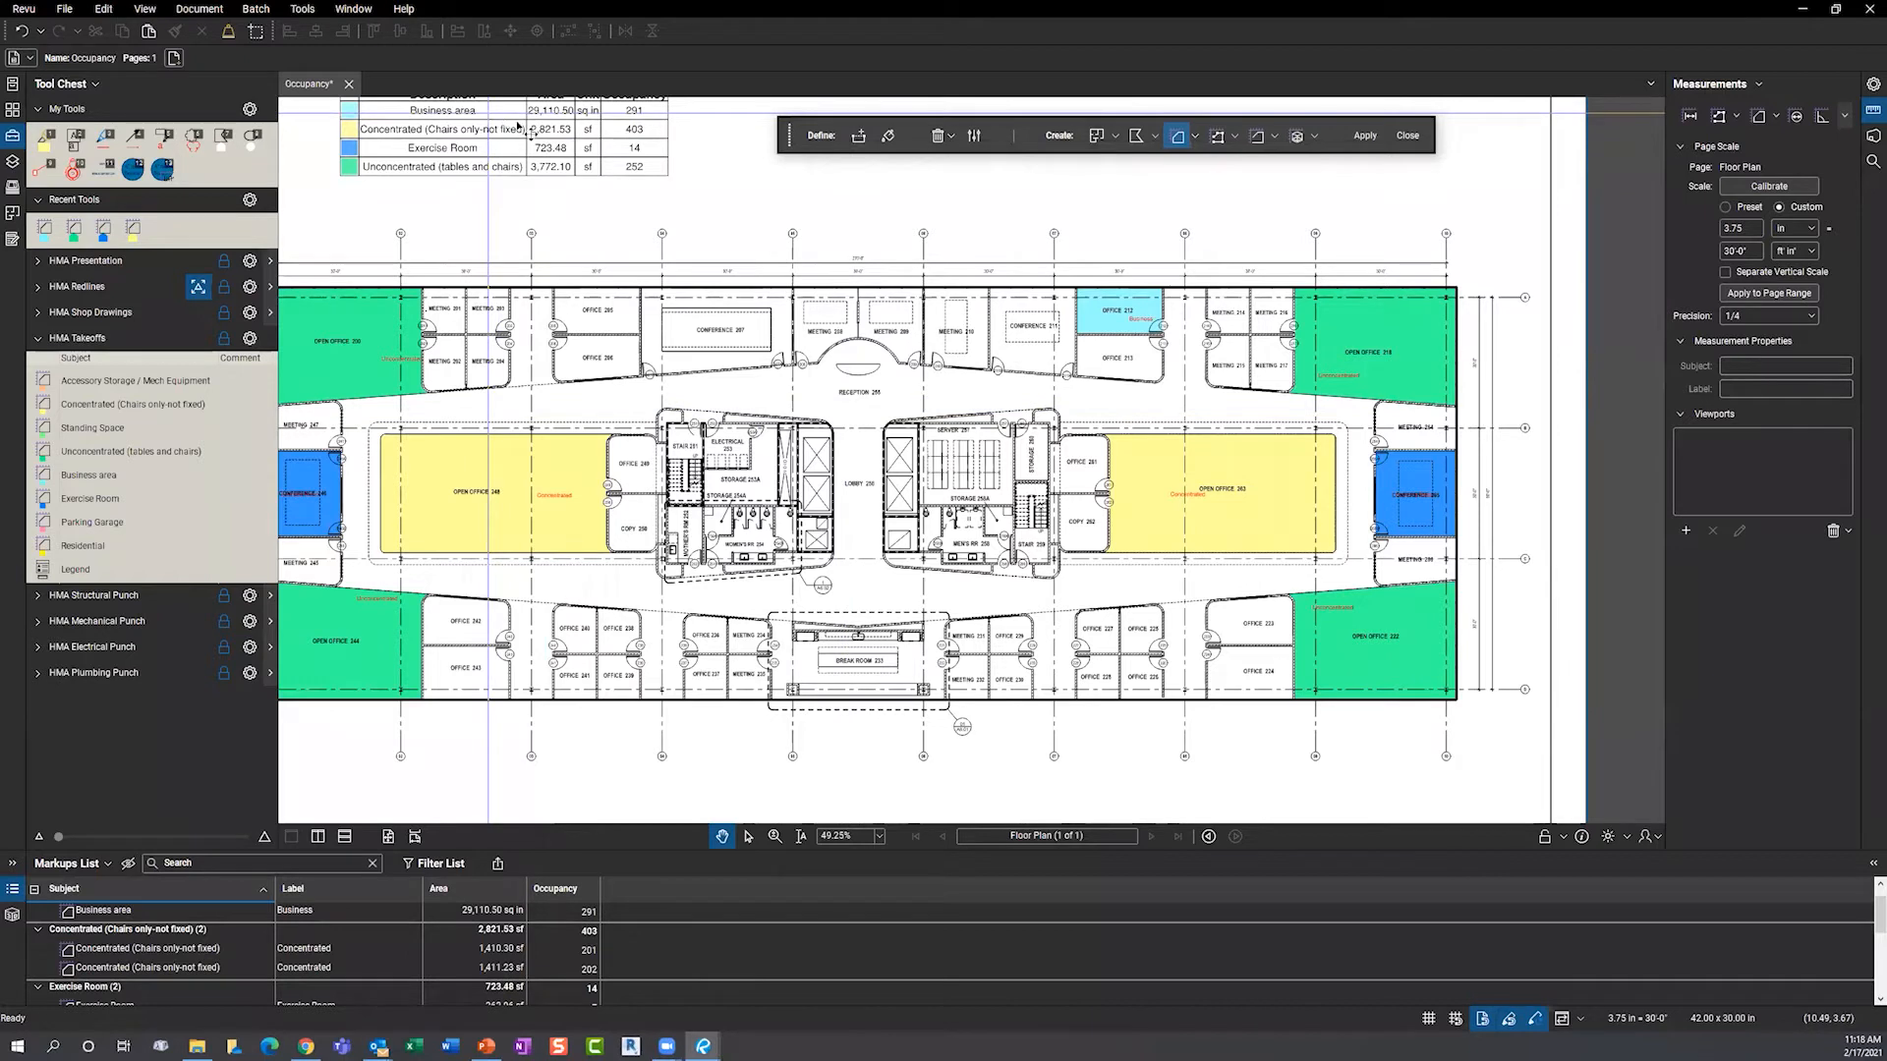
{"action": "left_click", "coordinate": [1158, 337]}
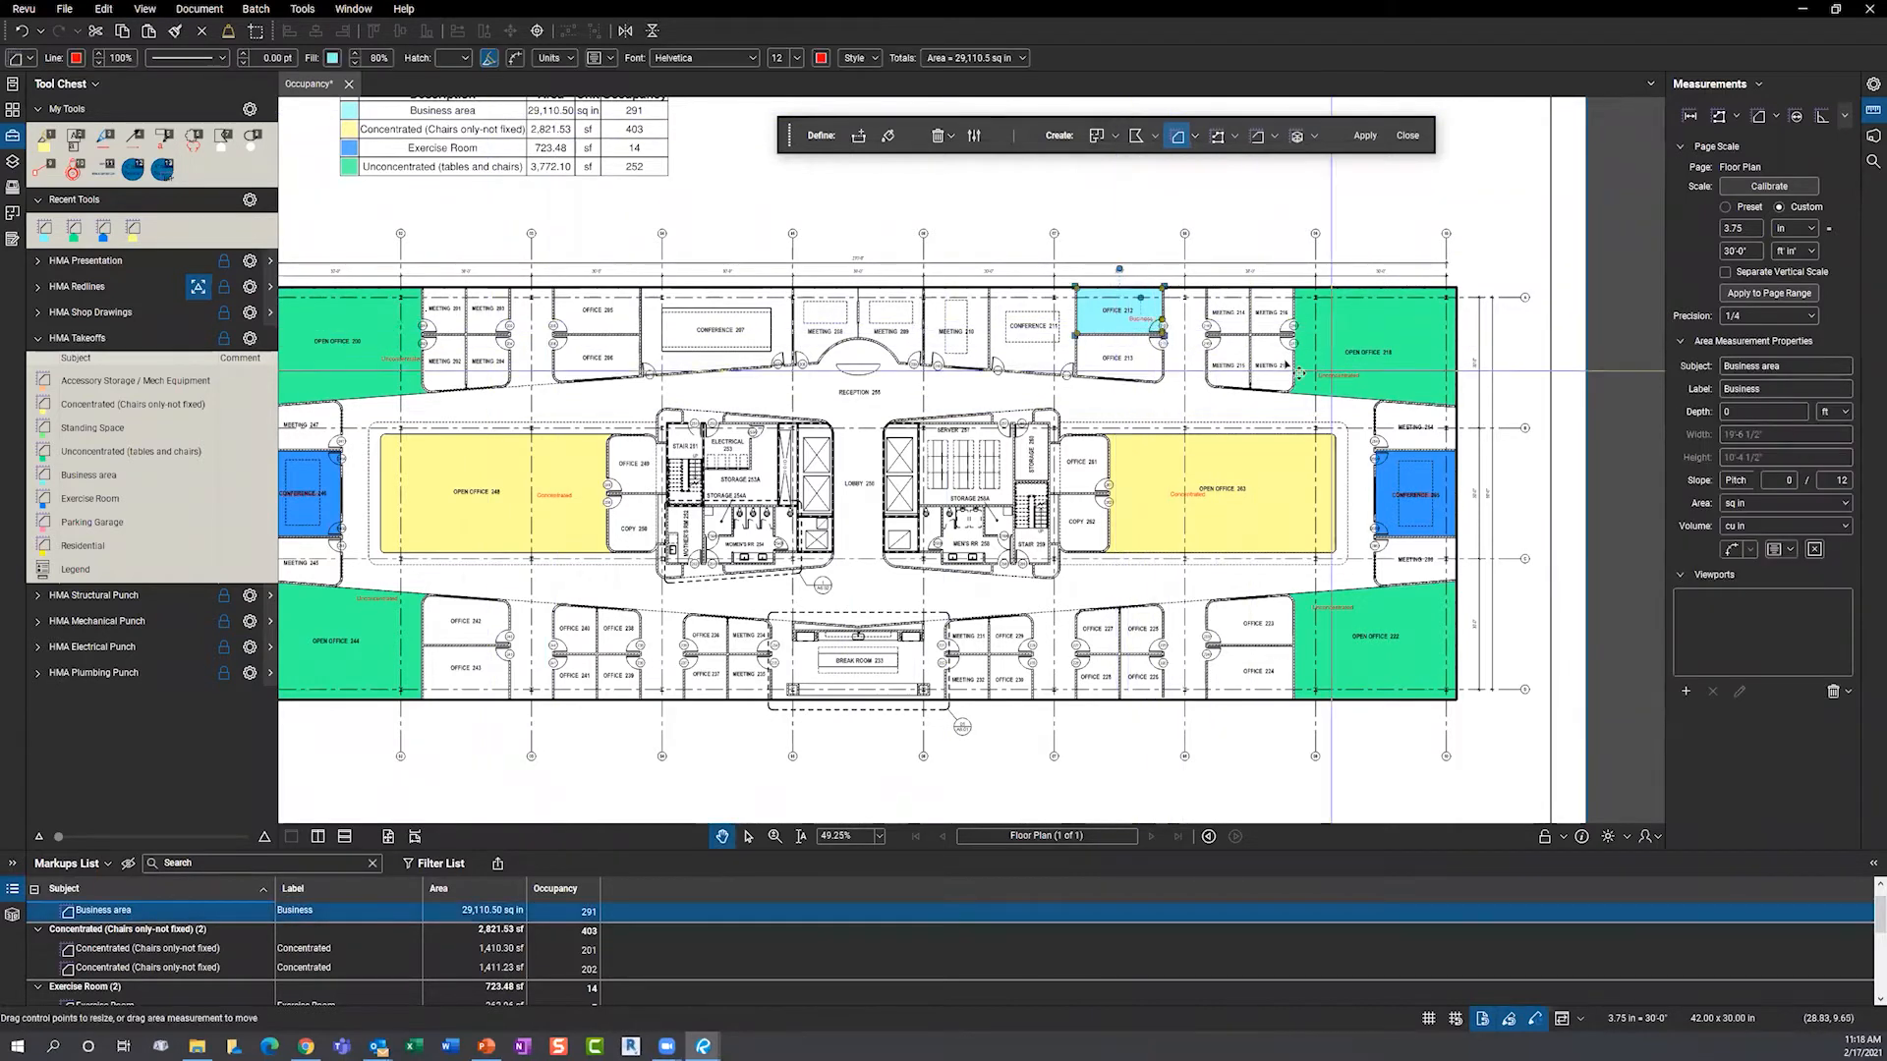
- Set the Business area's area units to sf and volume to cu ft, then deselect it
{"action": "left_click", "coordinate": [1762, 506]}
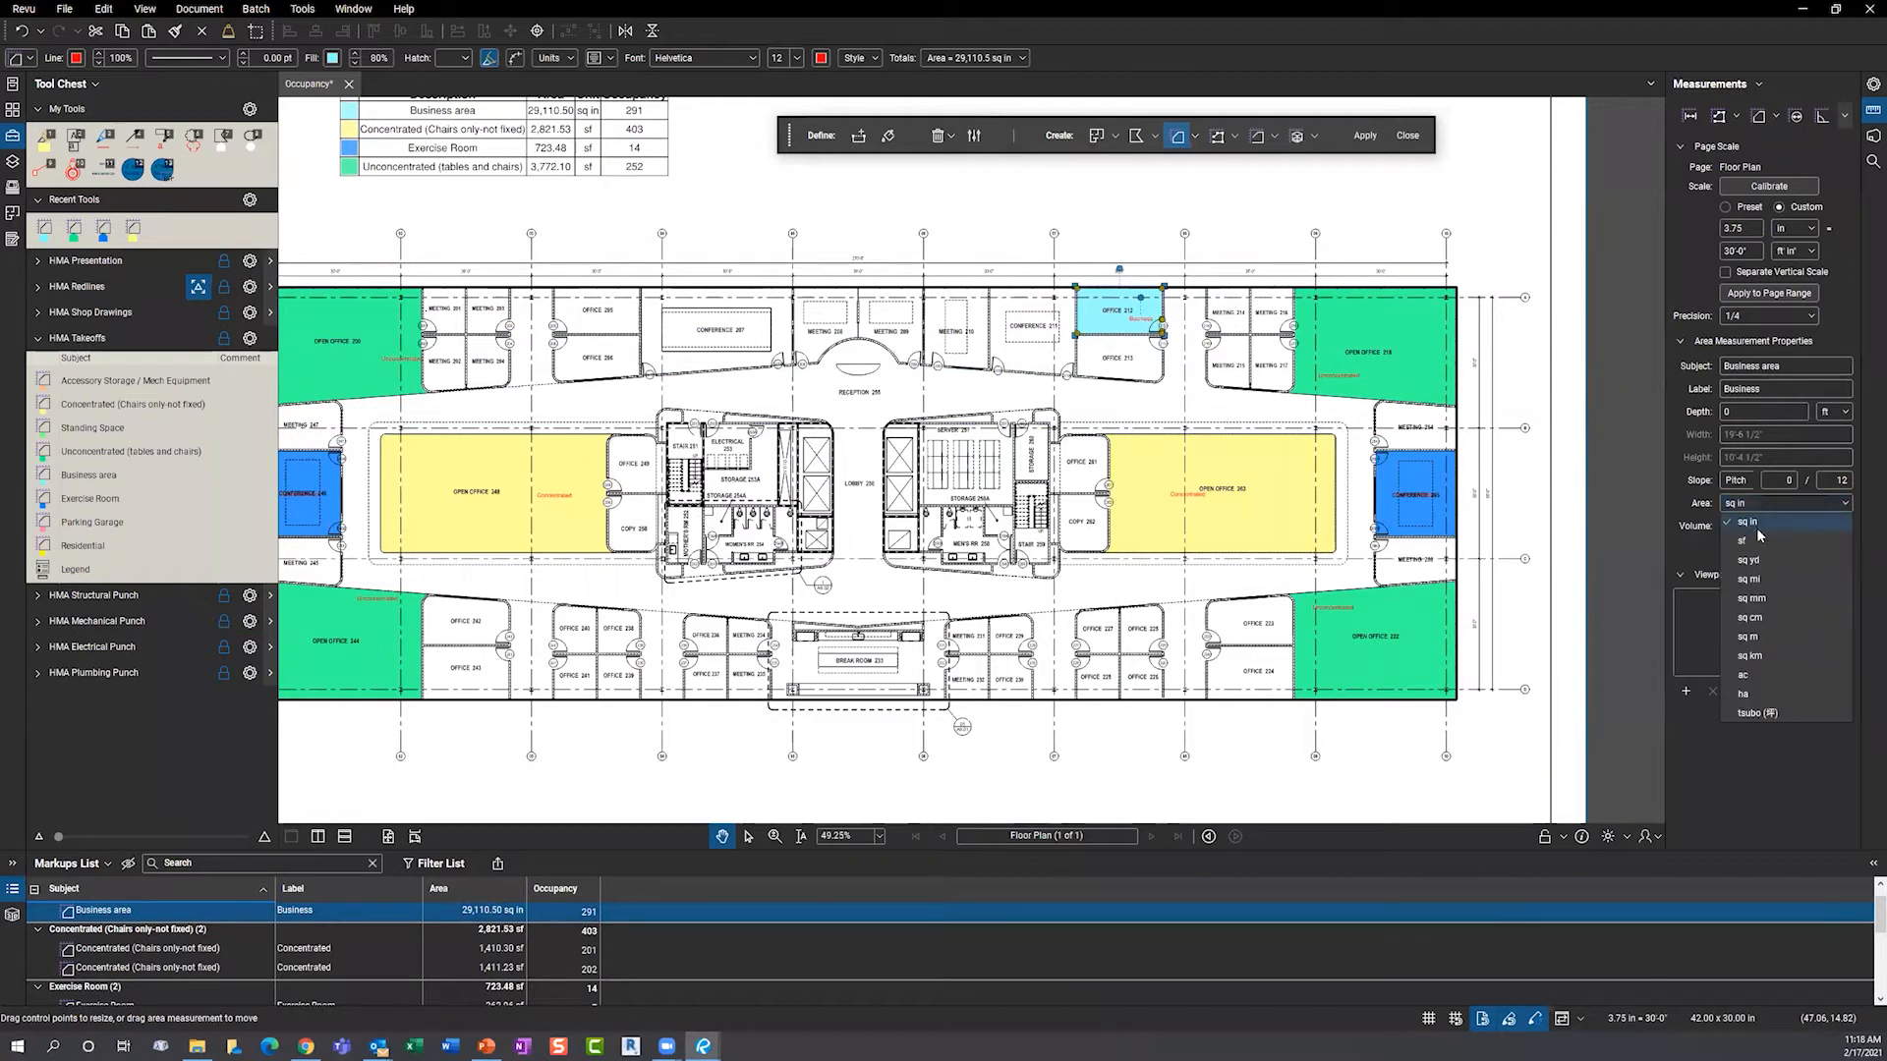
{"action": "left_click", "coordinate": [1758, 544]}
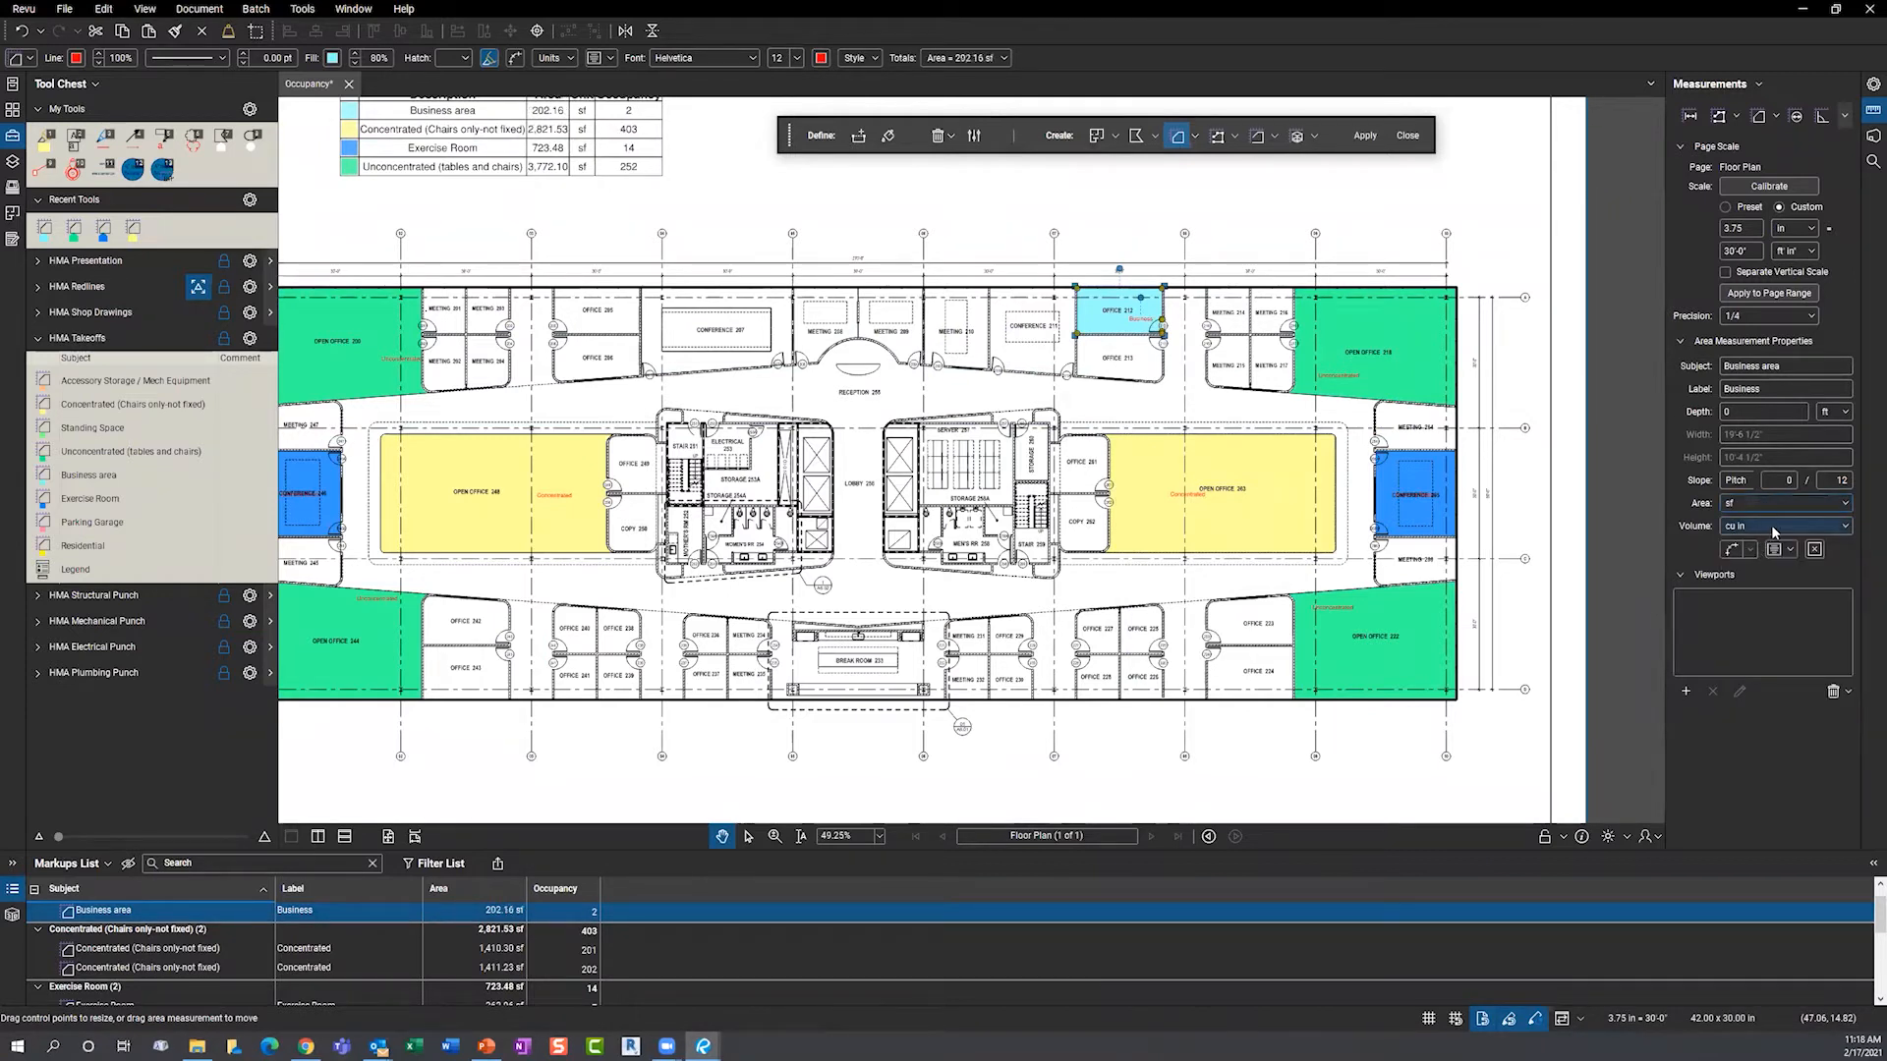
{"action": "left_click", "coordinate": [1771, 525]}
{"action": "left_click", "coordinate": [1763, 564]}
{"action": "left_click", "coordinate": [686, 188]}
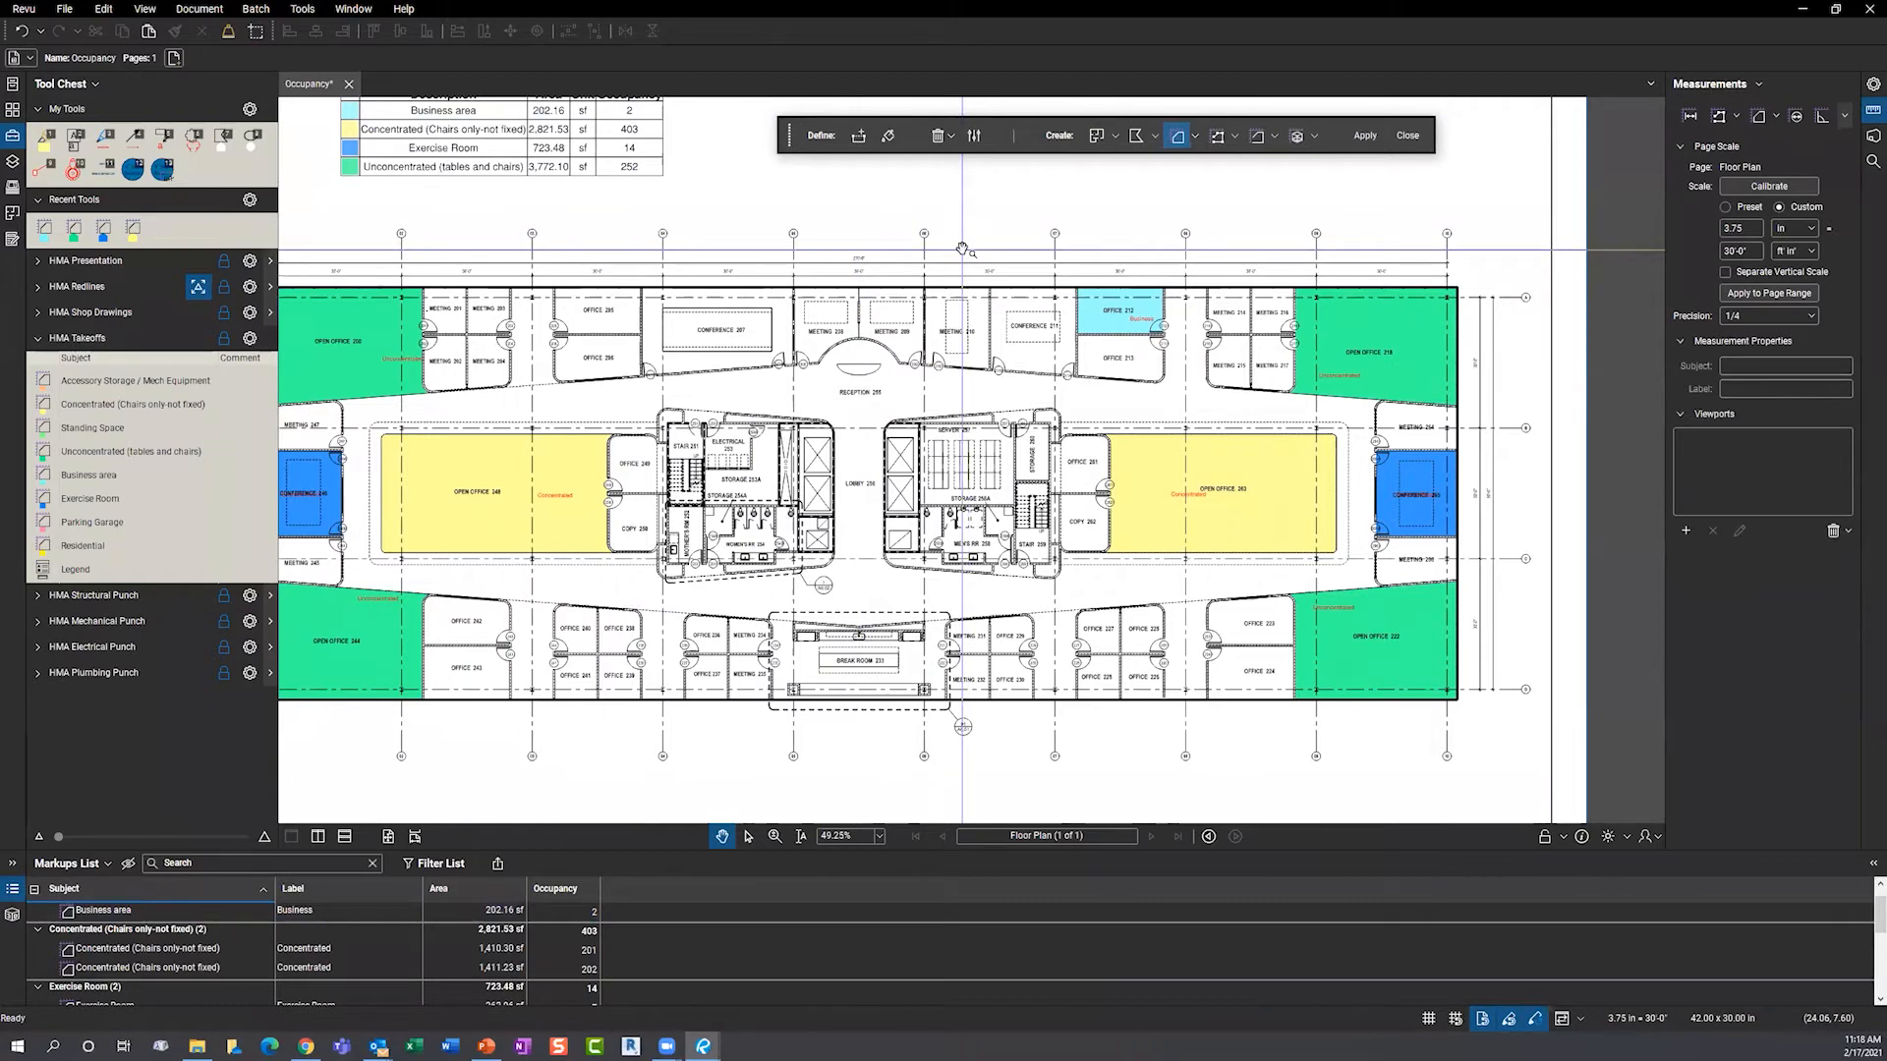
{"action": "left_click_drag", "start_coordinate": [829, 317], "coordinate": [901, 332]}
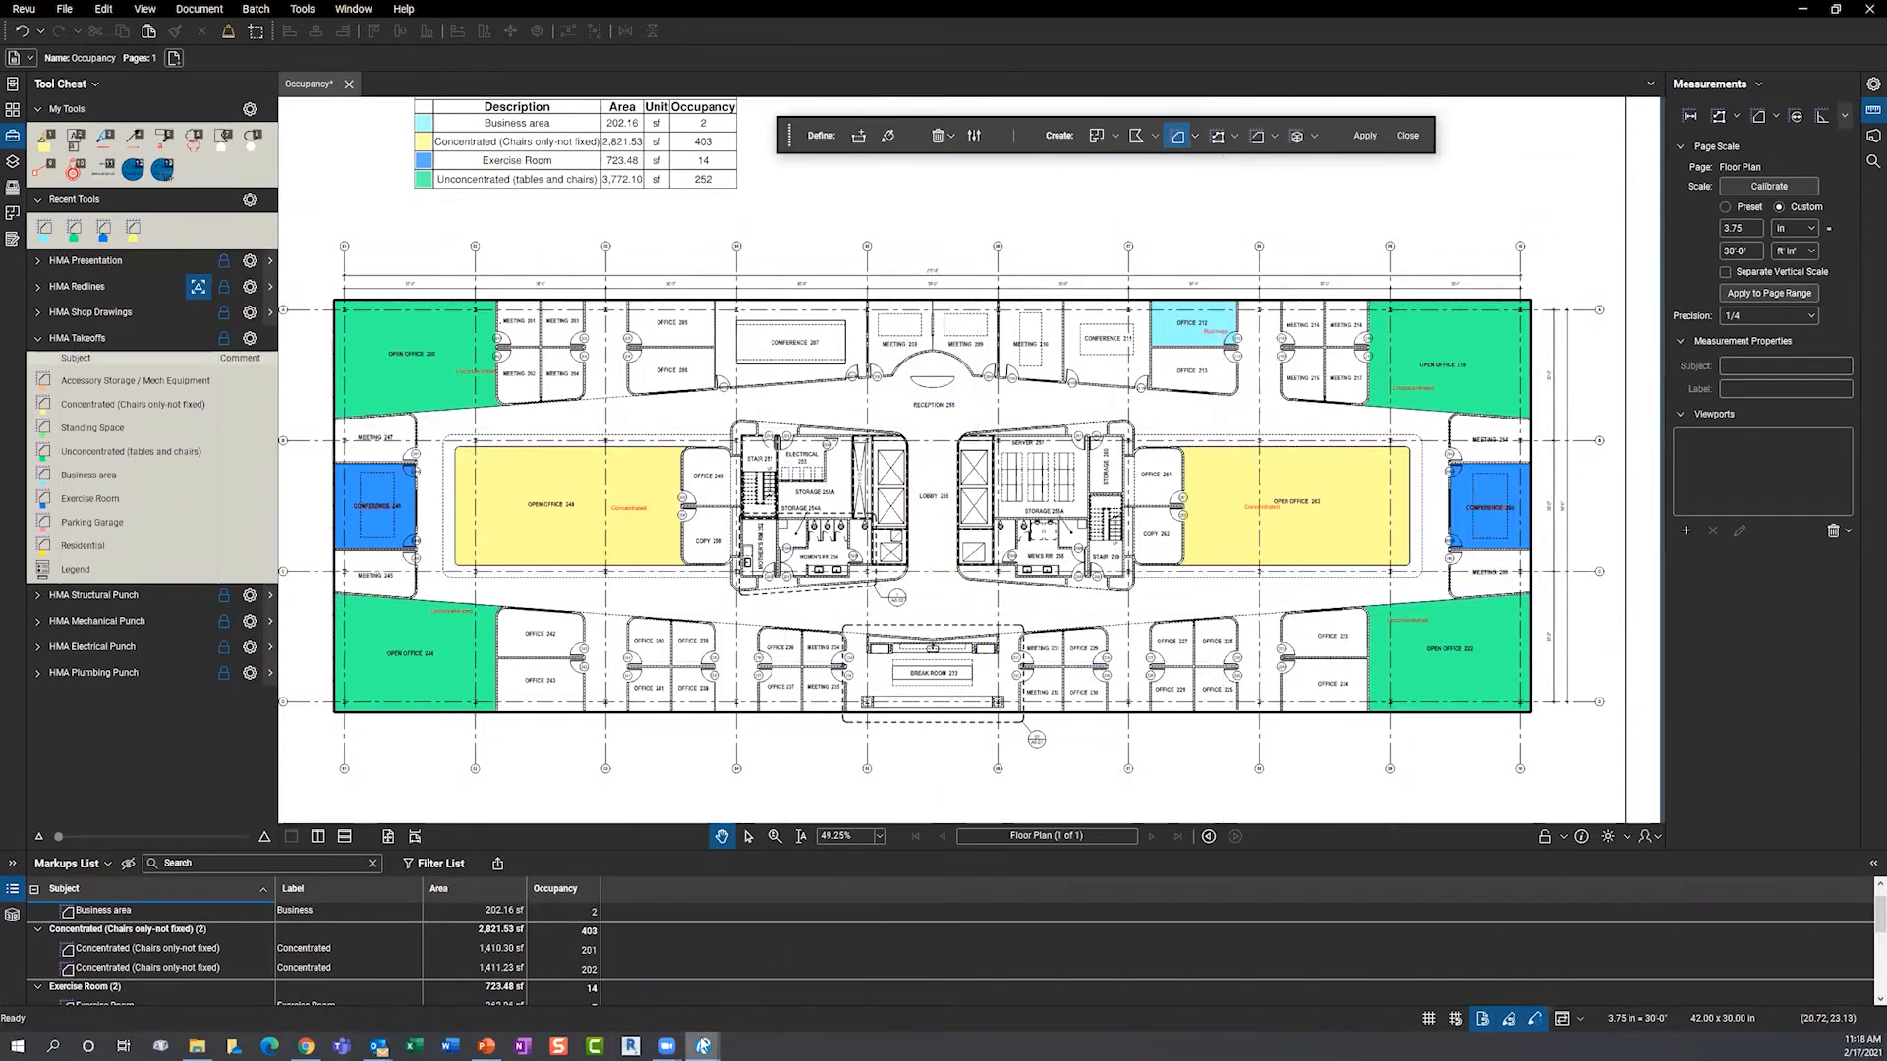
{"action": "mouse_move", "coordinate": [702, 1045]}
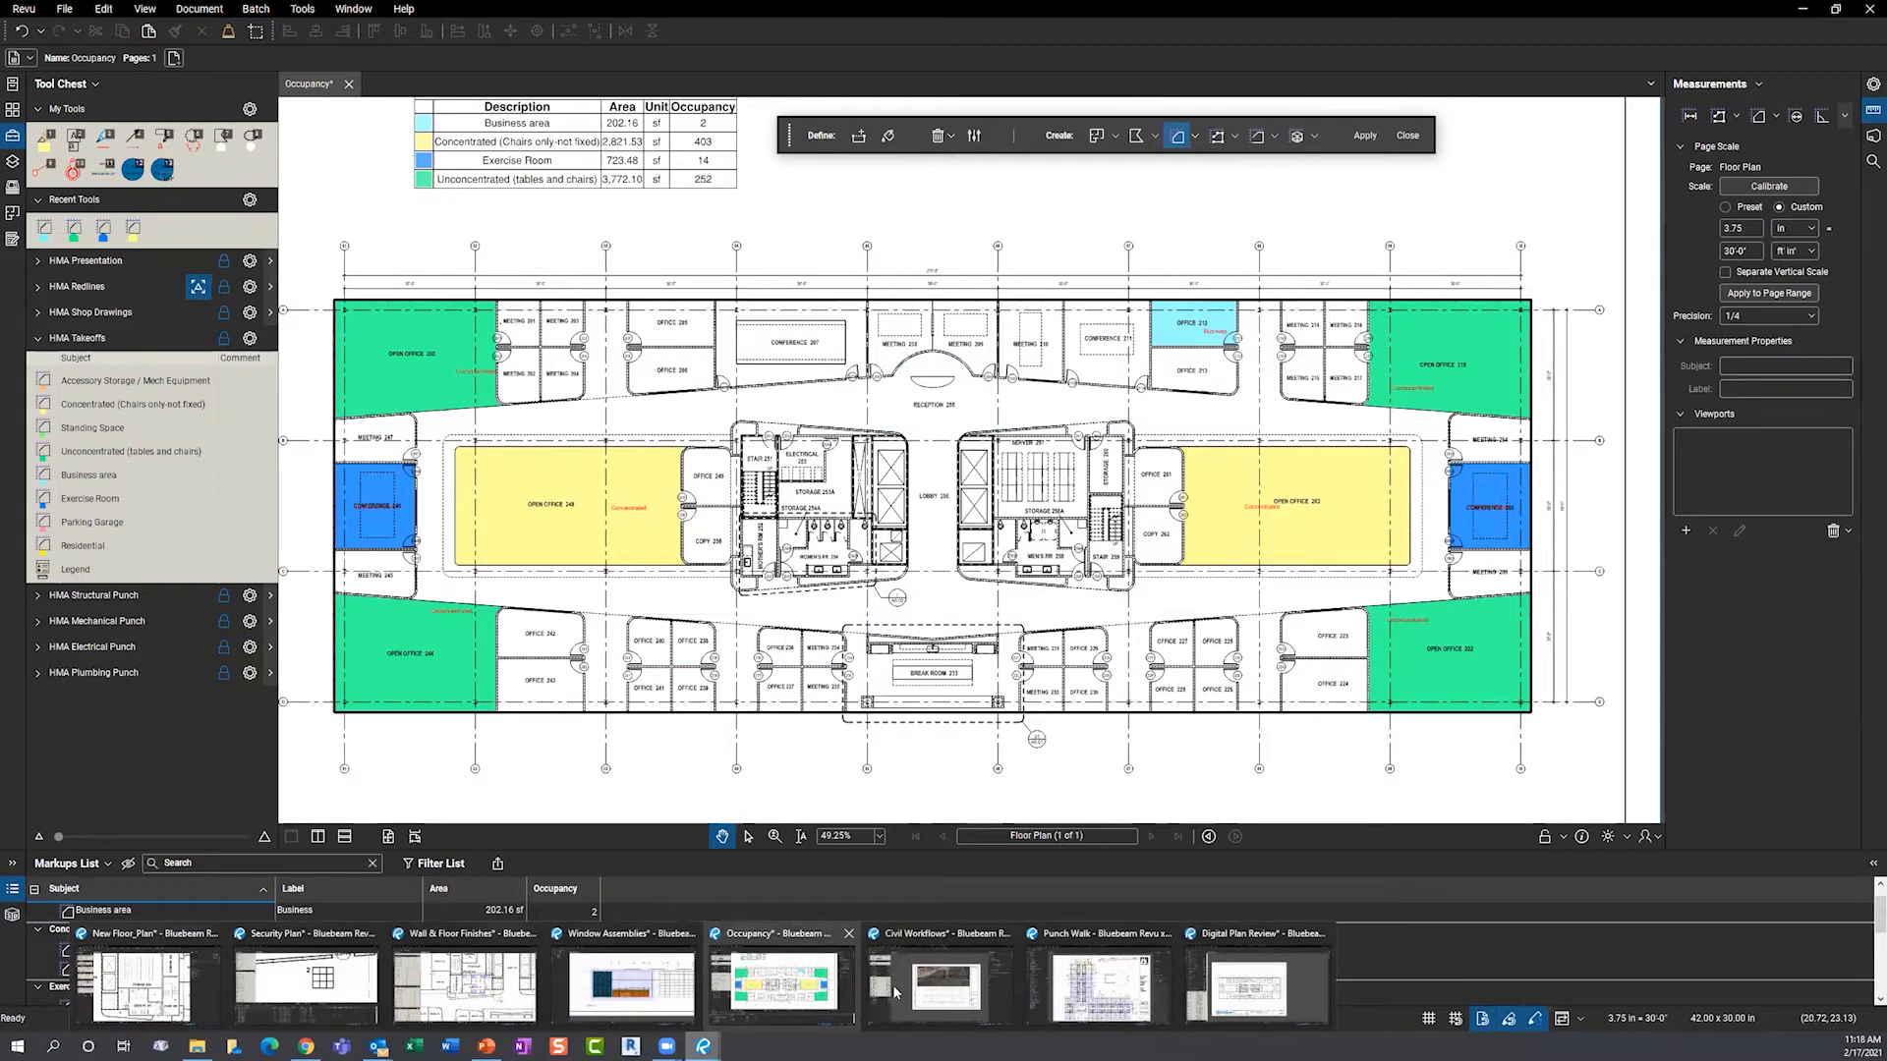
- Bring the Punch Walk sheet A2.01.2 forward from the taskbar and nudge it into view
{"action": "left_click", "coordinate": [1058, 1004]}
{"action": "left_click_drag", "start_coordinate": [496, 549], "coordinate": [486, 514]}
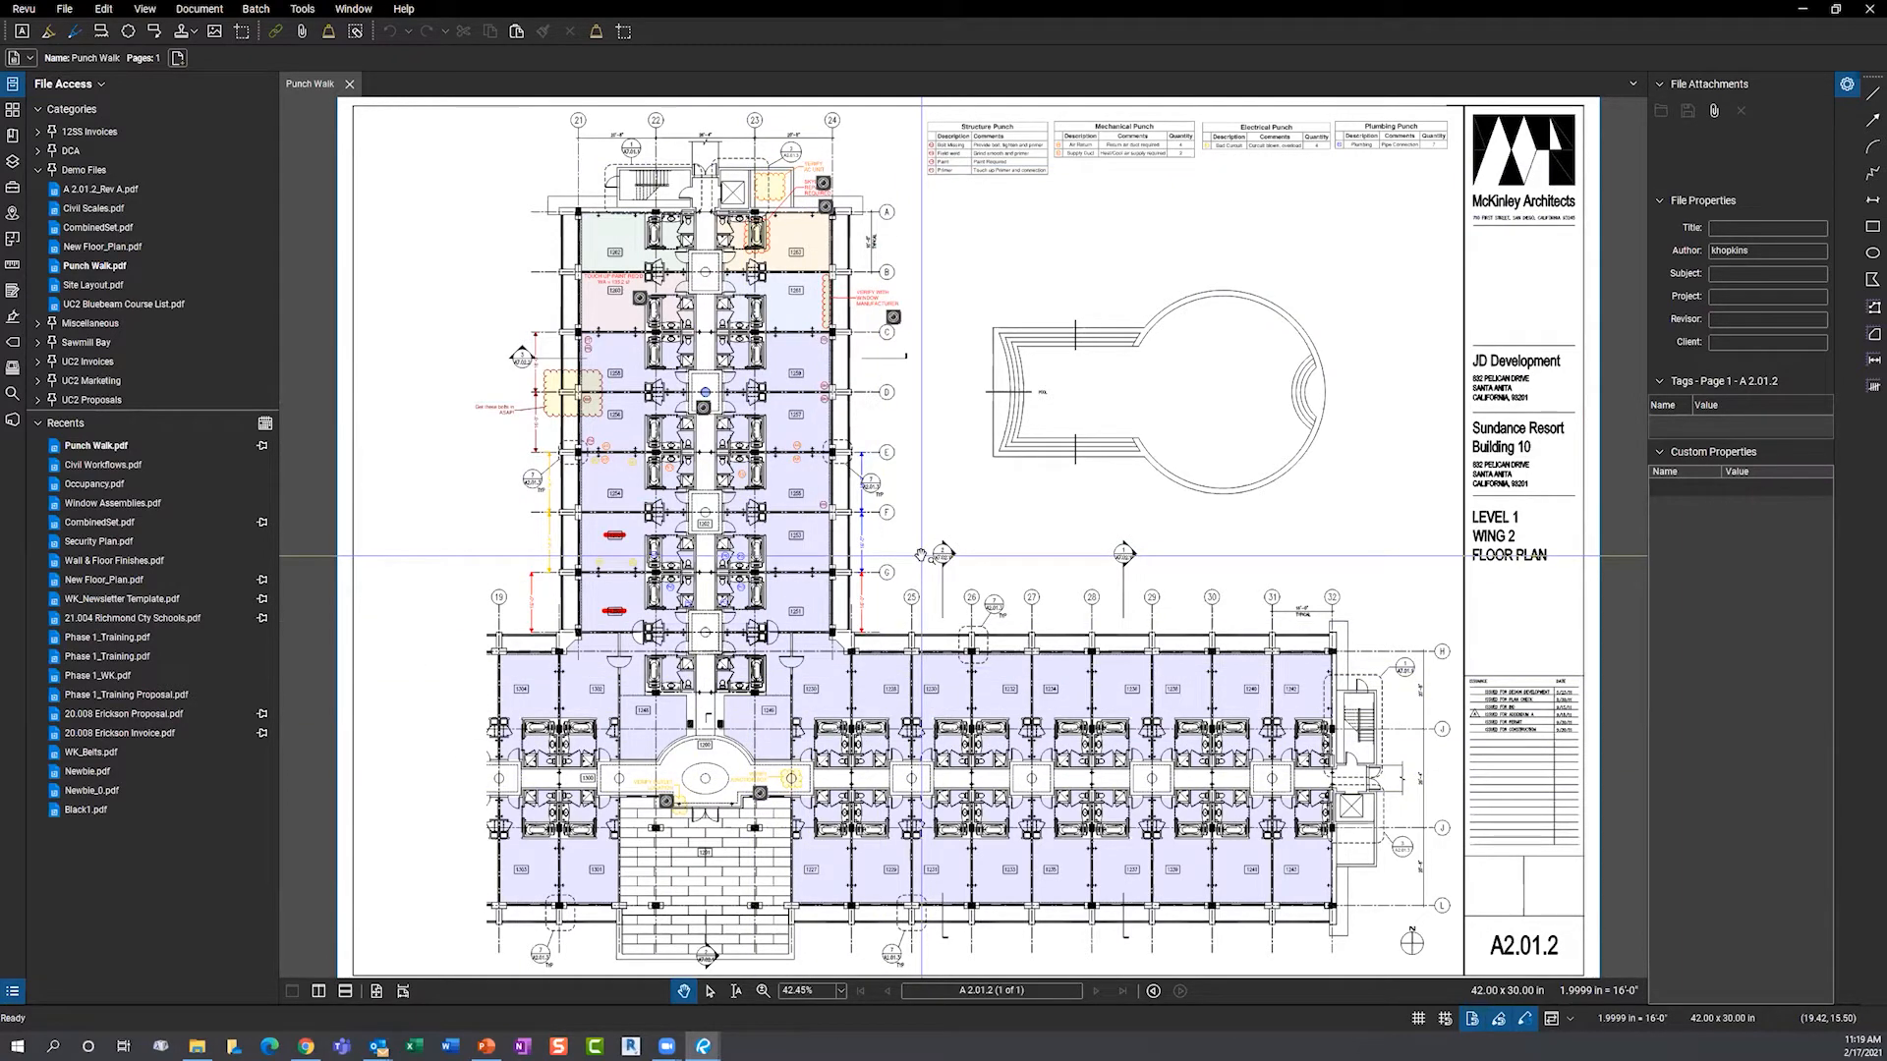
- Zoom into the plan and view the photo attached to the window-manufacturer note
{"action": "left_click_drag", "start_coordinate": [922, 349], "coordinate": [943, 383]}
{"action": "scroll", "coordinate": [895, 341], "scroll_direction": "up", "scroll_amount": 6}
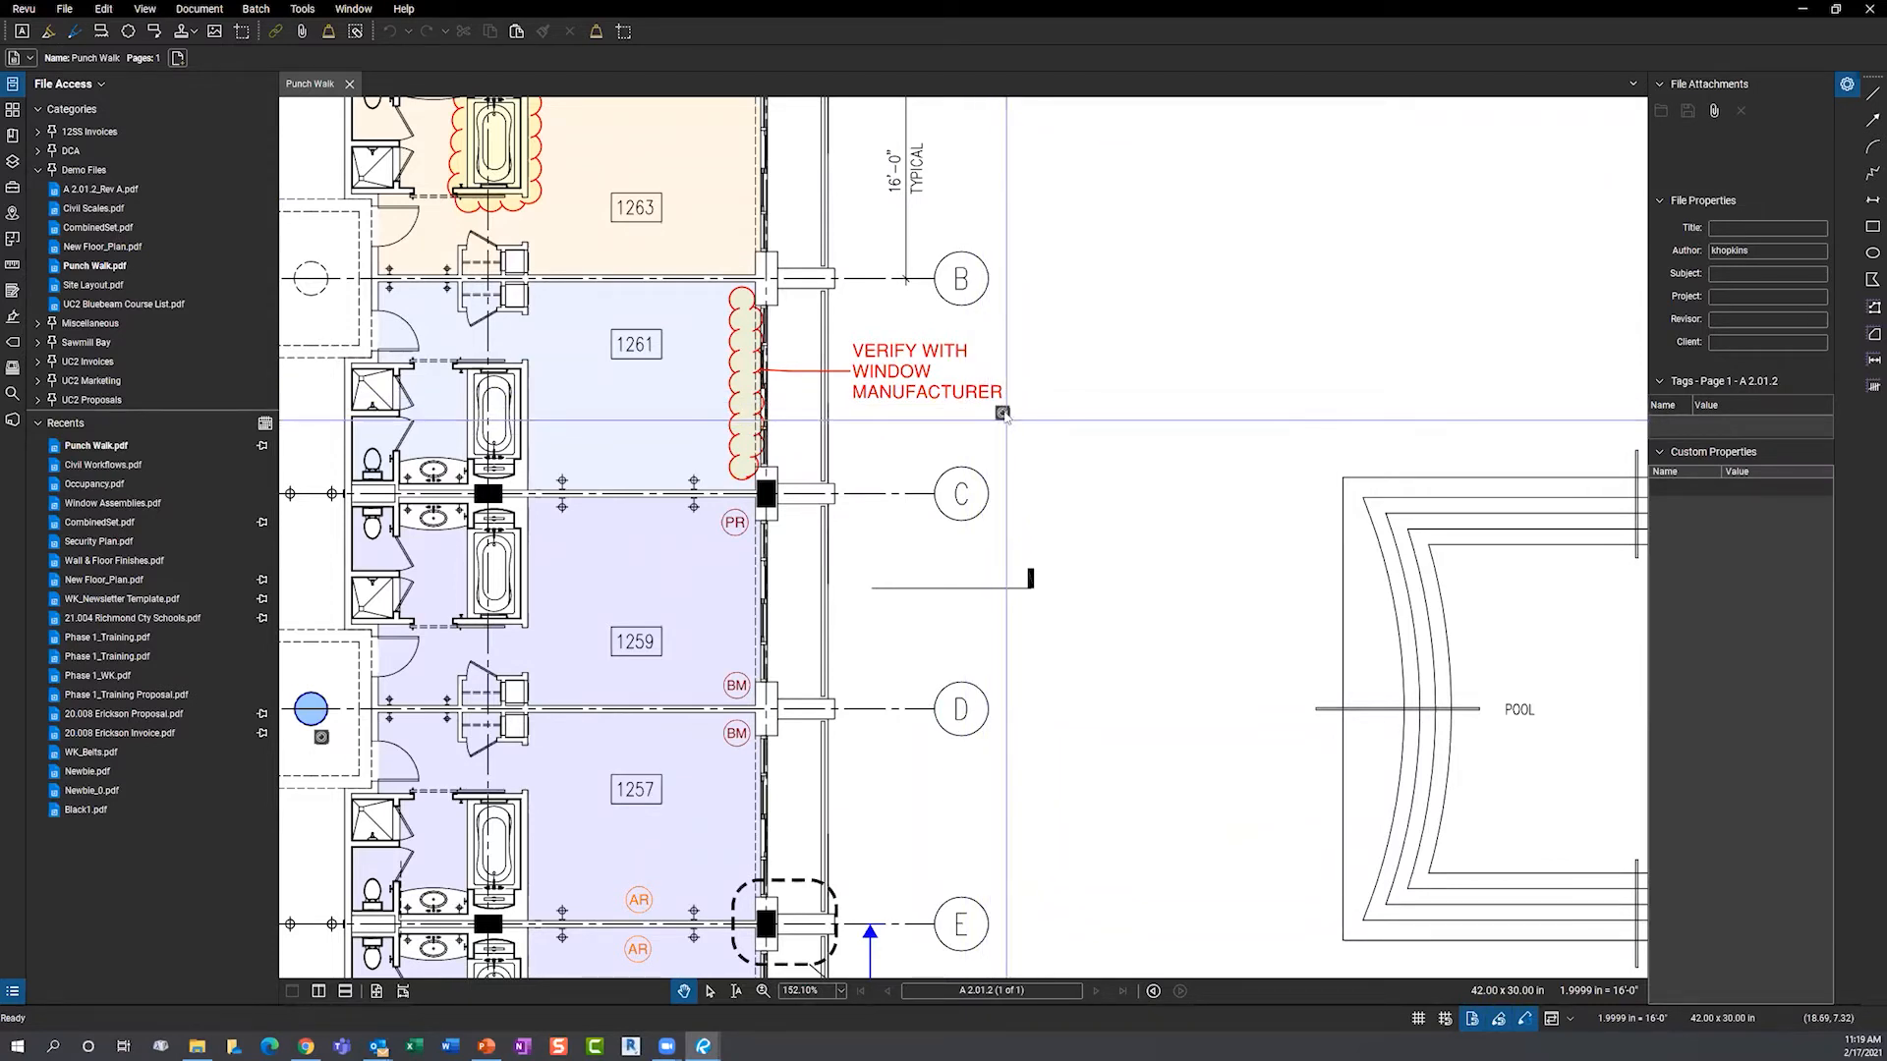
{"action": "left_click", "coordinate": [1003, 414]}
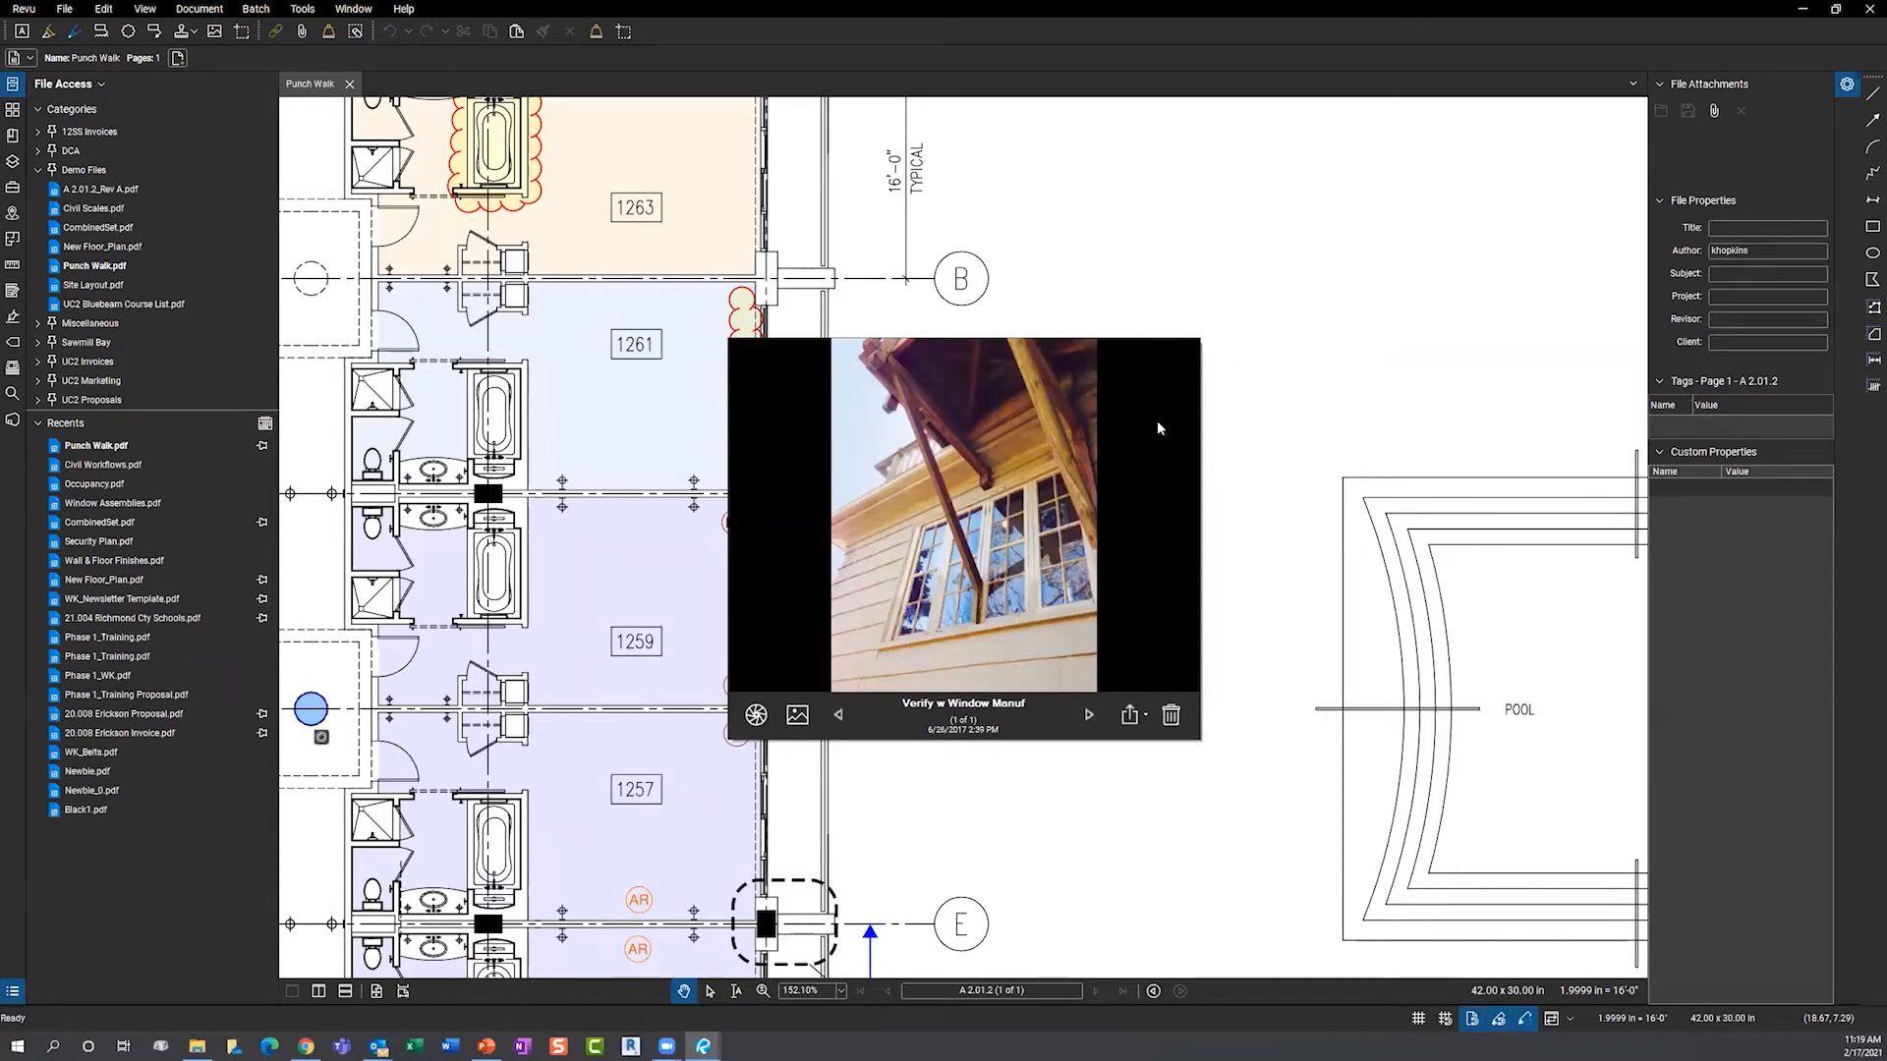
{"action": "left_click", "coordinate": [1118, 307]}
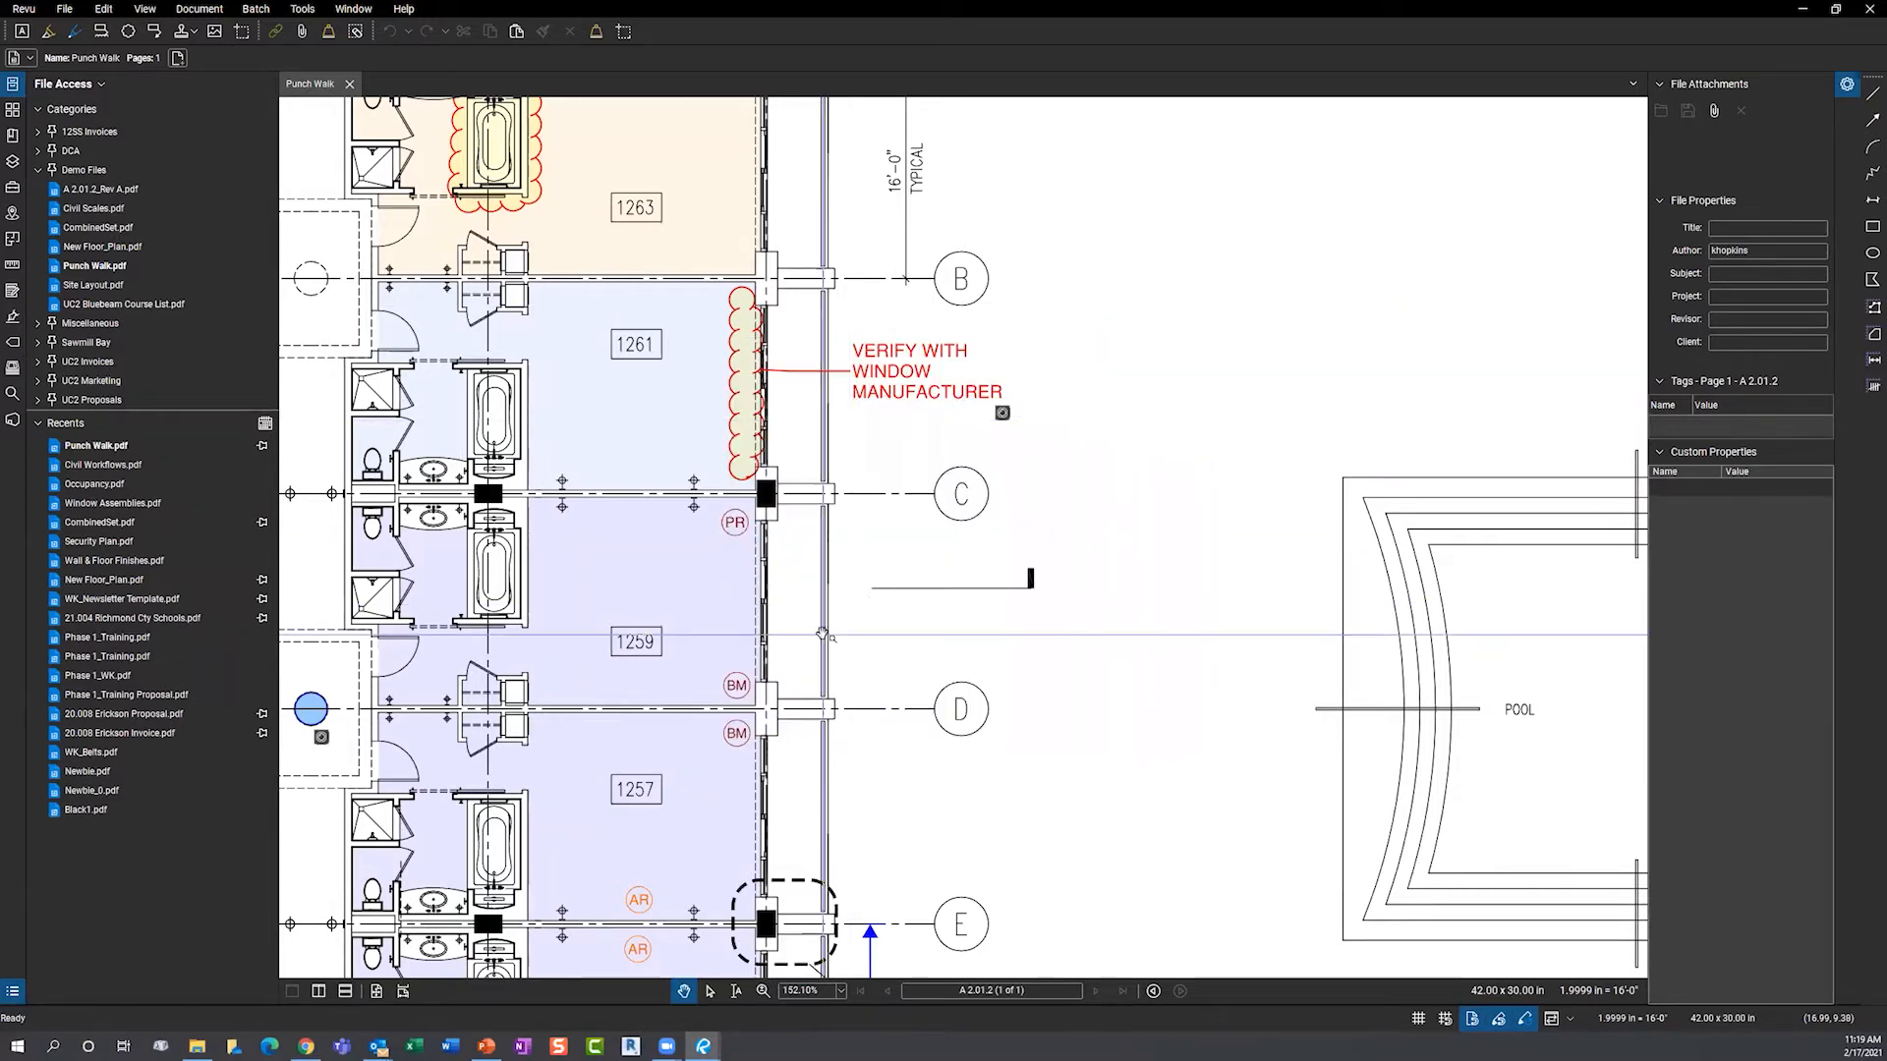
- Inspect the corridor 360 photo toward the ceiling ducts, then select the lower BM tag near gridline D
{"action": "left_click_drag", "start_coordinate": [823, 635], "coordinate": [1239, 543]}
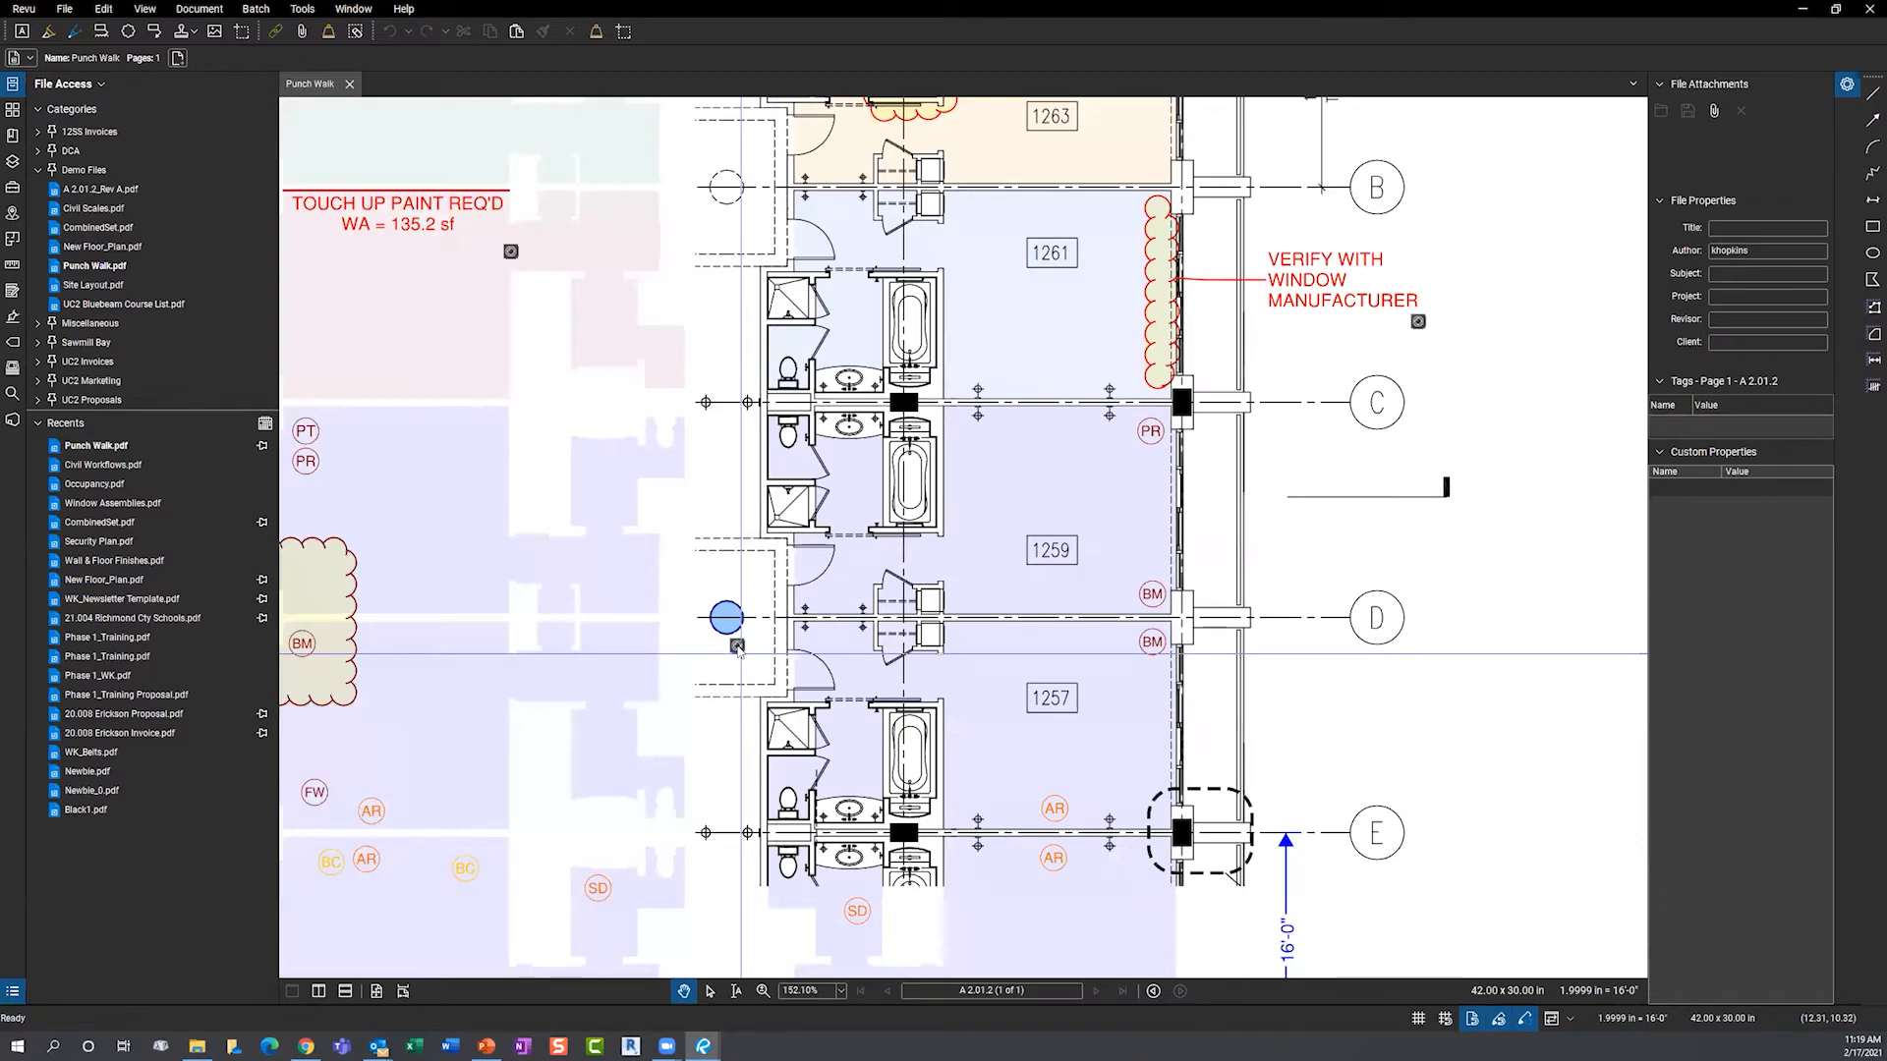
{"action": "left_click", "coordinate": [737, 646]}
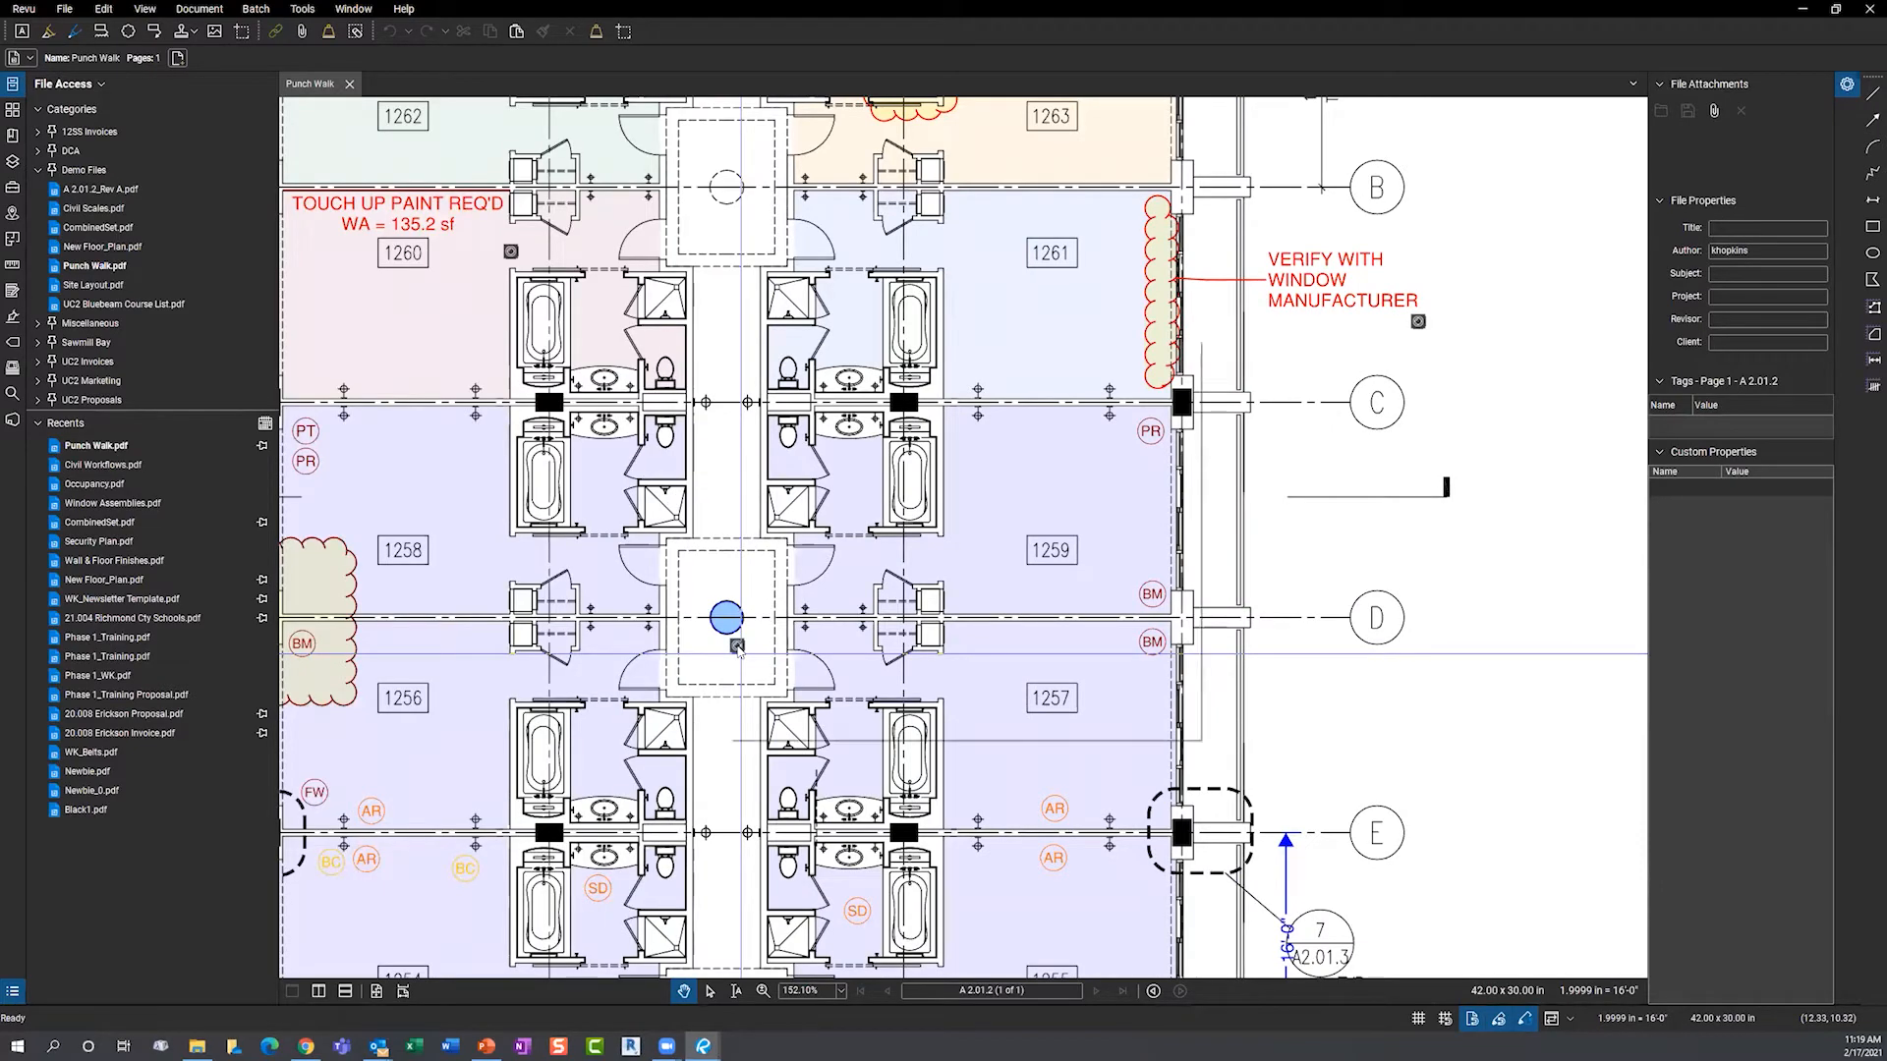
{"action": "left_click_drag", "start_coordinate": [1068, 518], "coordinate": [990, 547]}
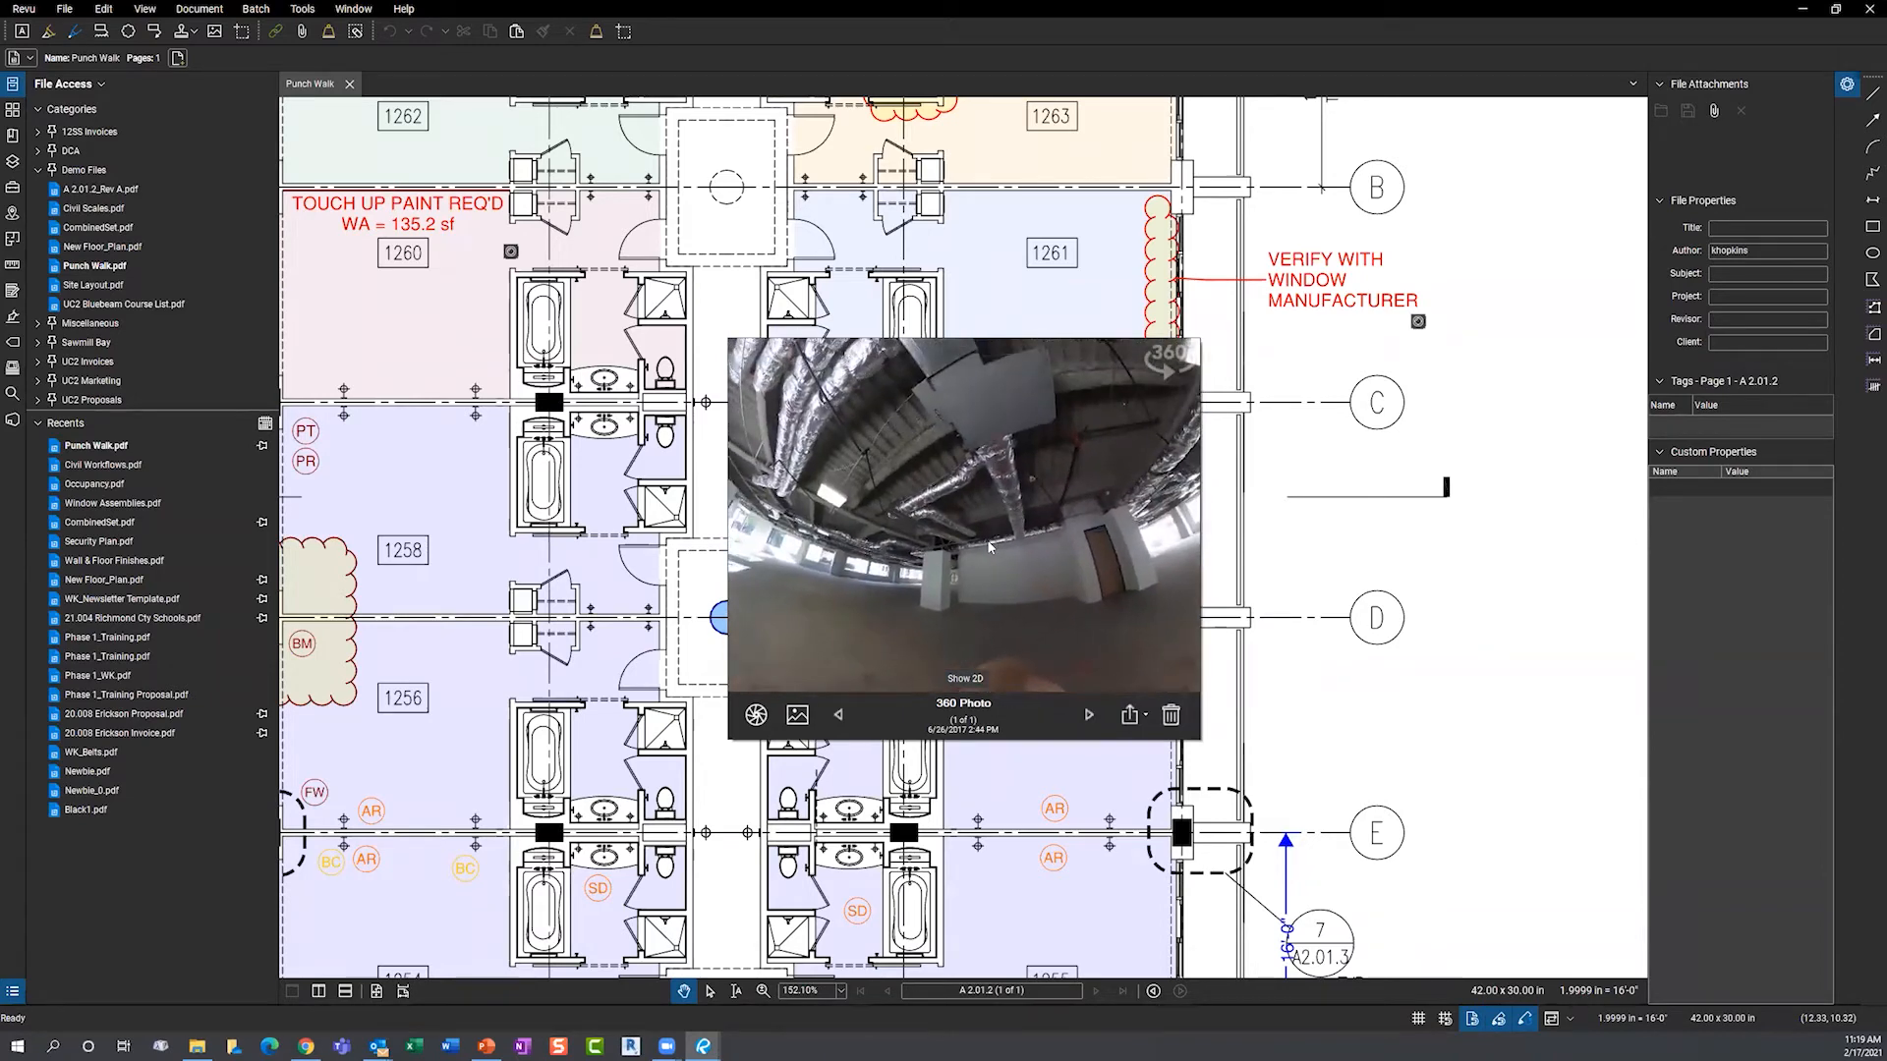
{"action": "scroll", "coordinate": [970, 467], "scroll_direction": "up", "scroll_amount": 5}
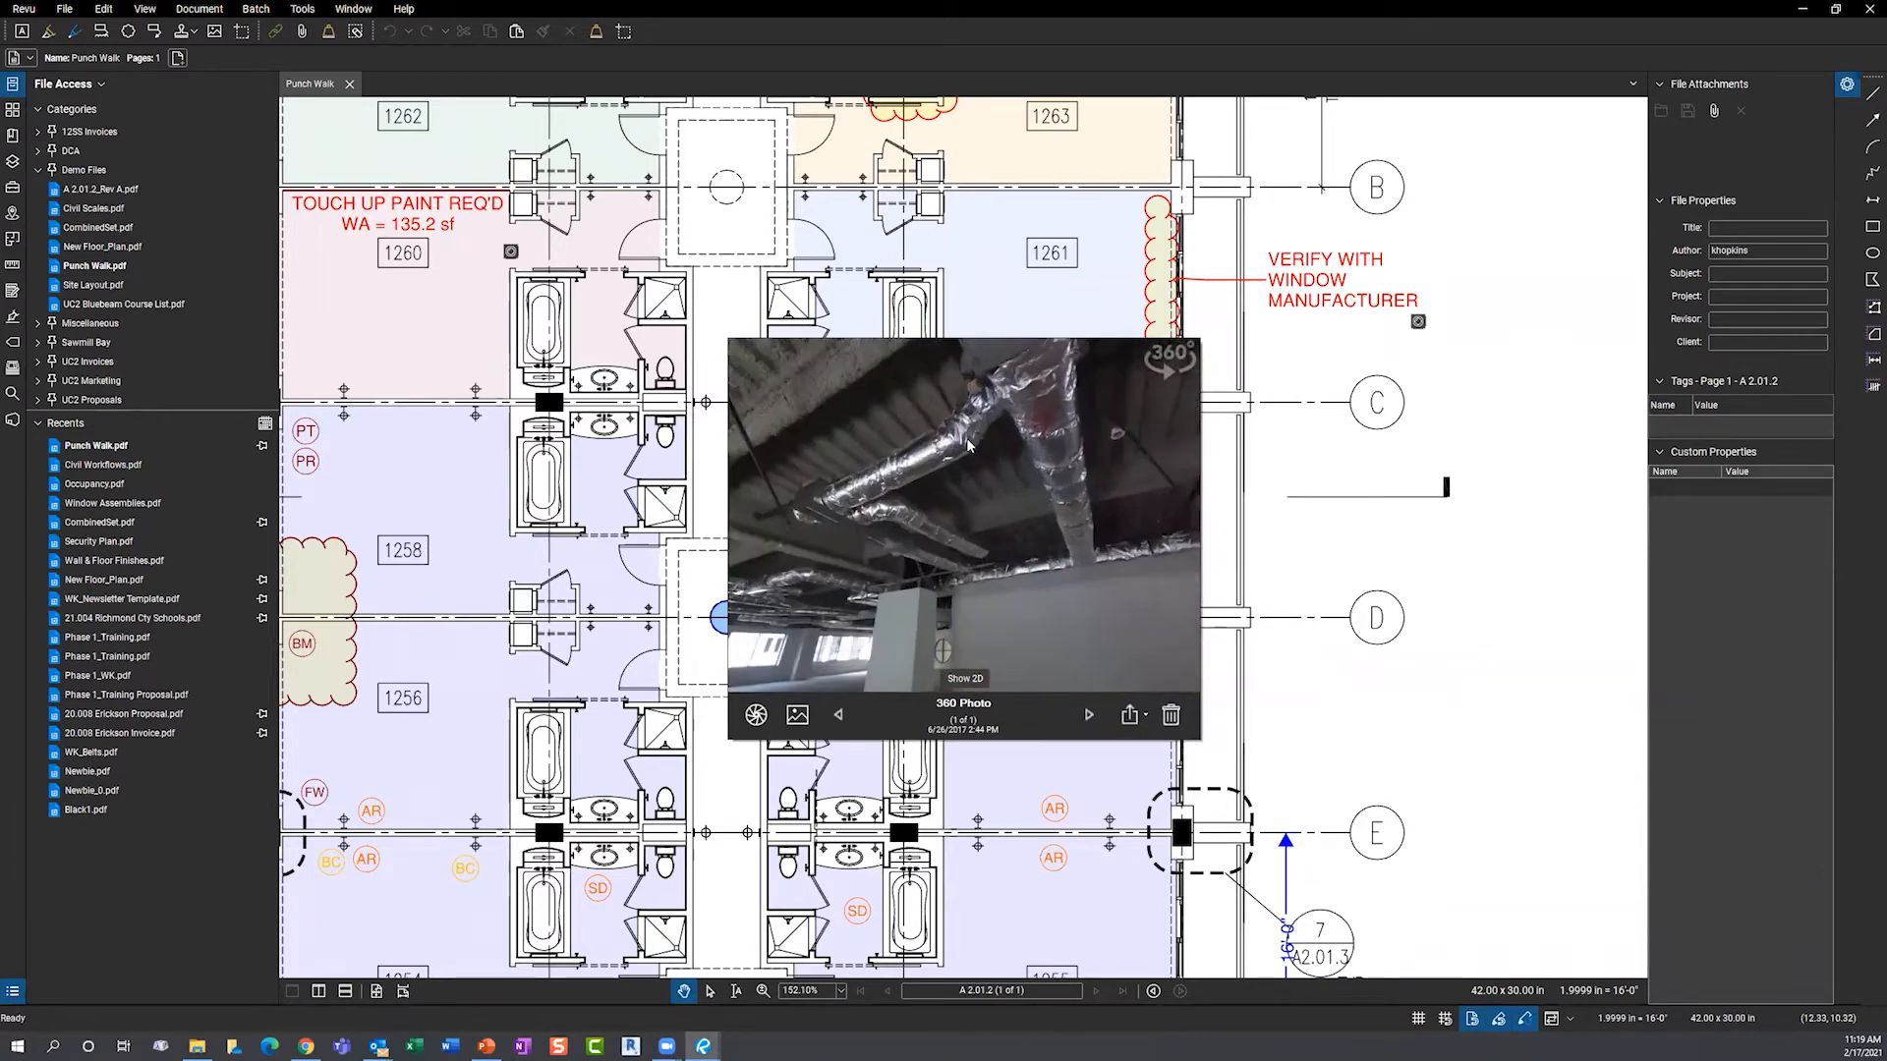
{"action": "scroll", "coordinate": [968, 445], "scroll_direction": "down", "scroll_amount": 5}
{"action": "scroll", "coordinate": [968, 445], "scroll_direction": "down", "scroll_amount": 1}
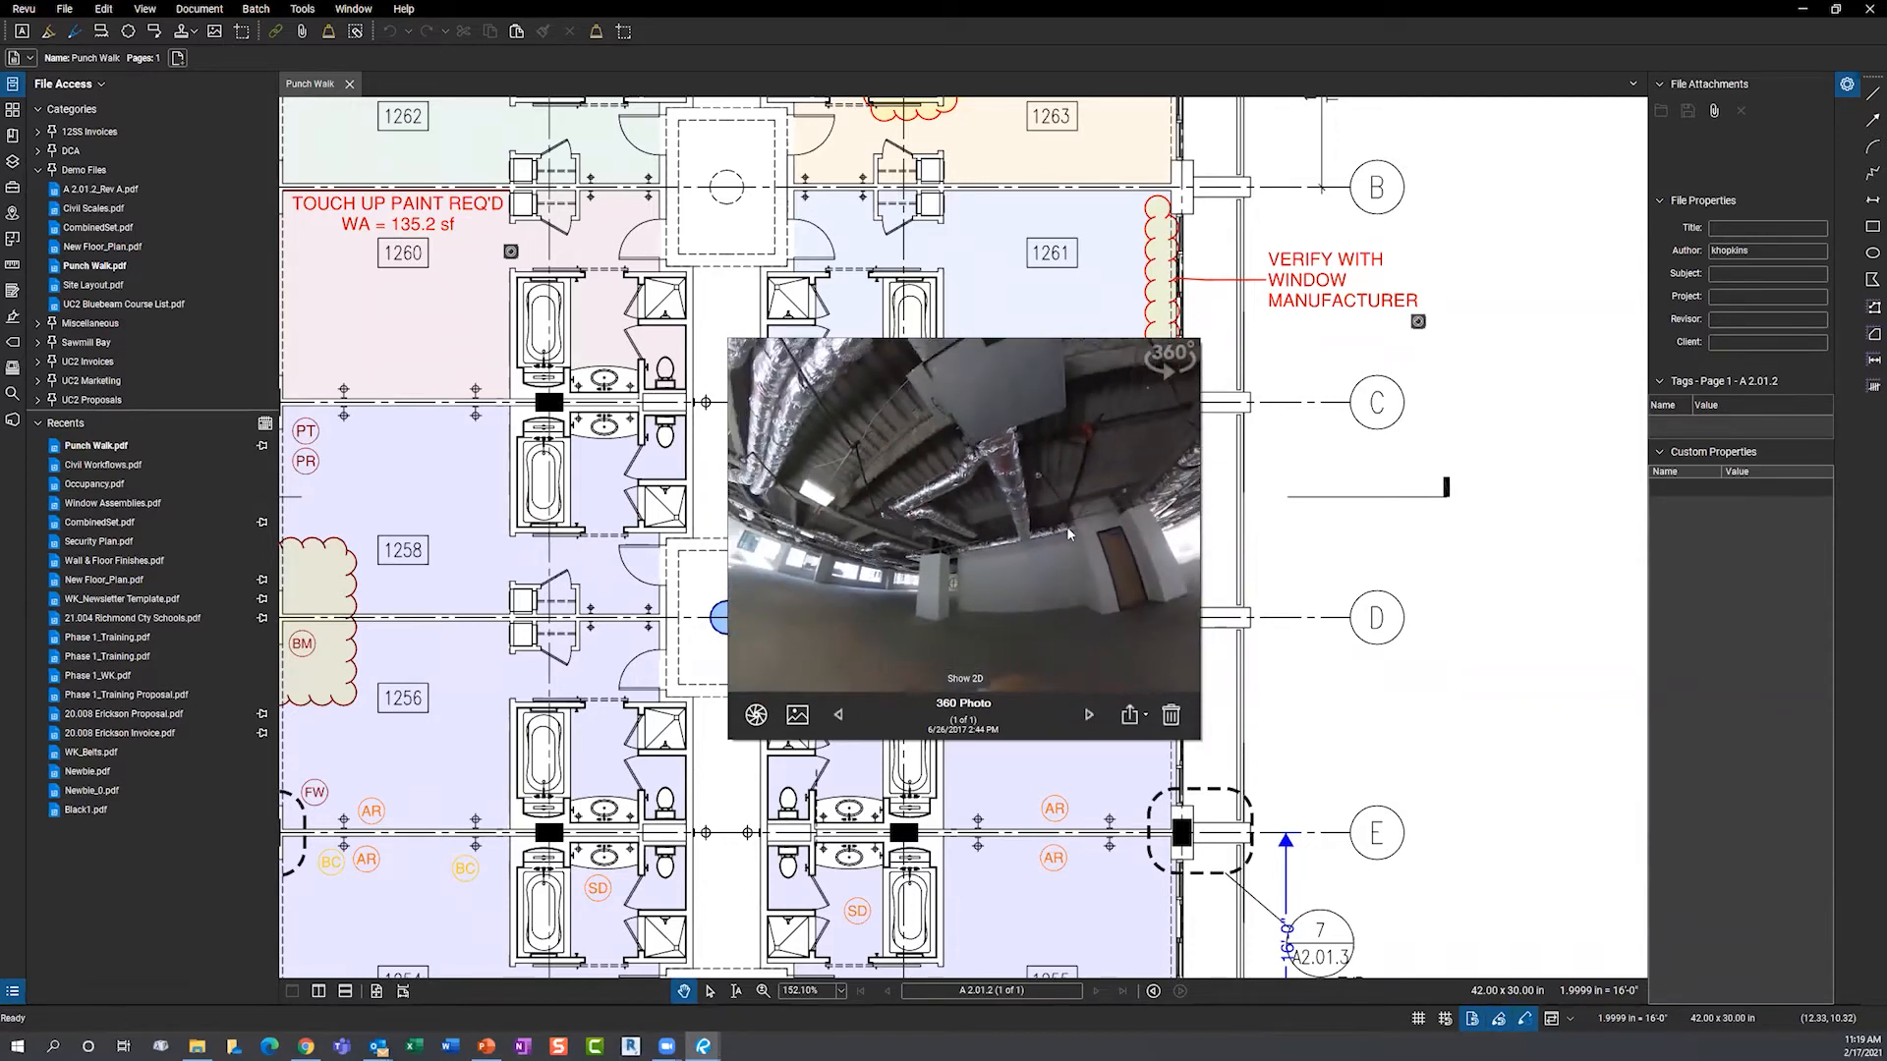
{"action": "left_click", "coordinate": [1287, 498]}
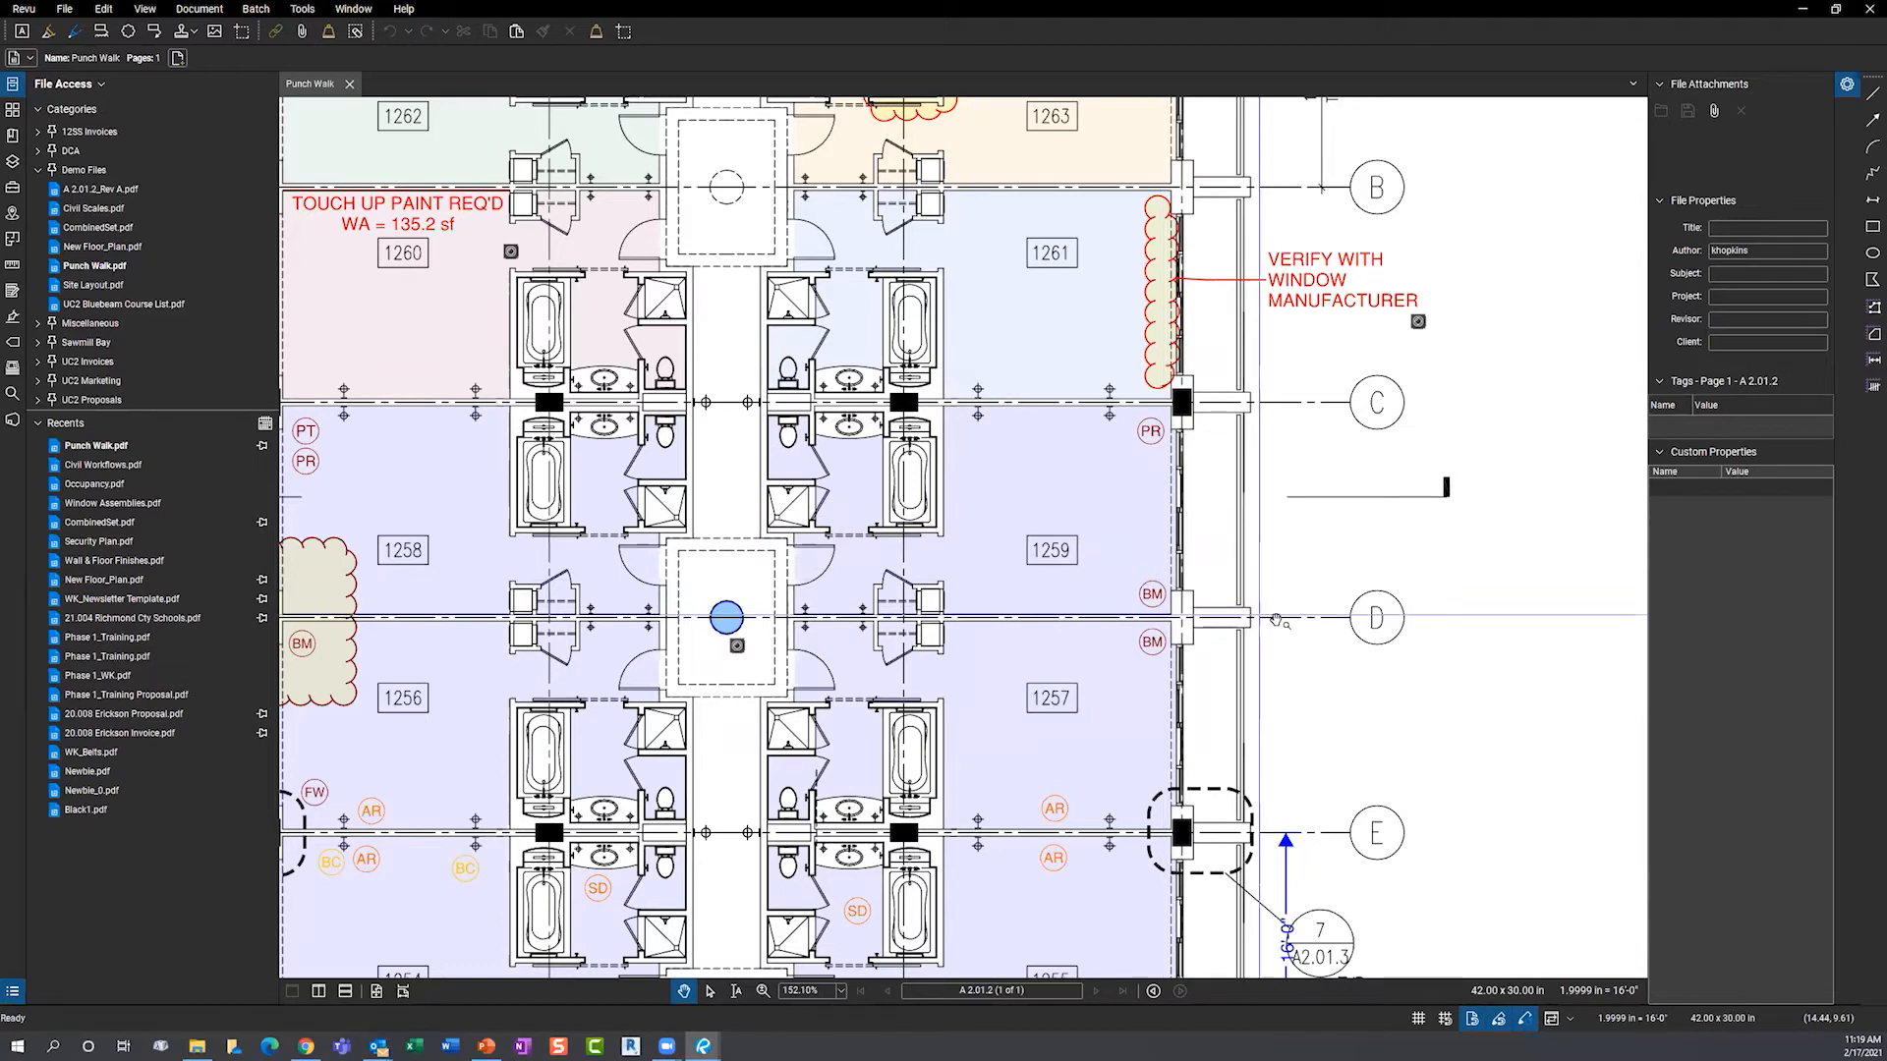
{"action": "left_click_drag", "start_coordinate": [1256, 571], "coordinate": [1163, 416]}
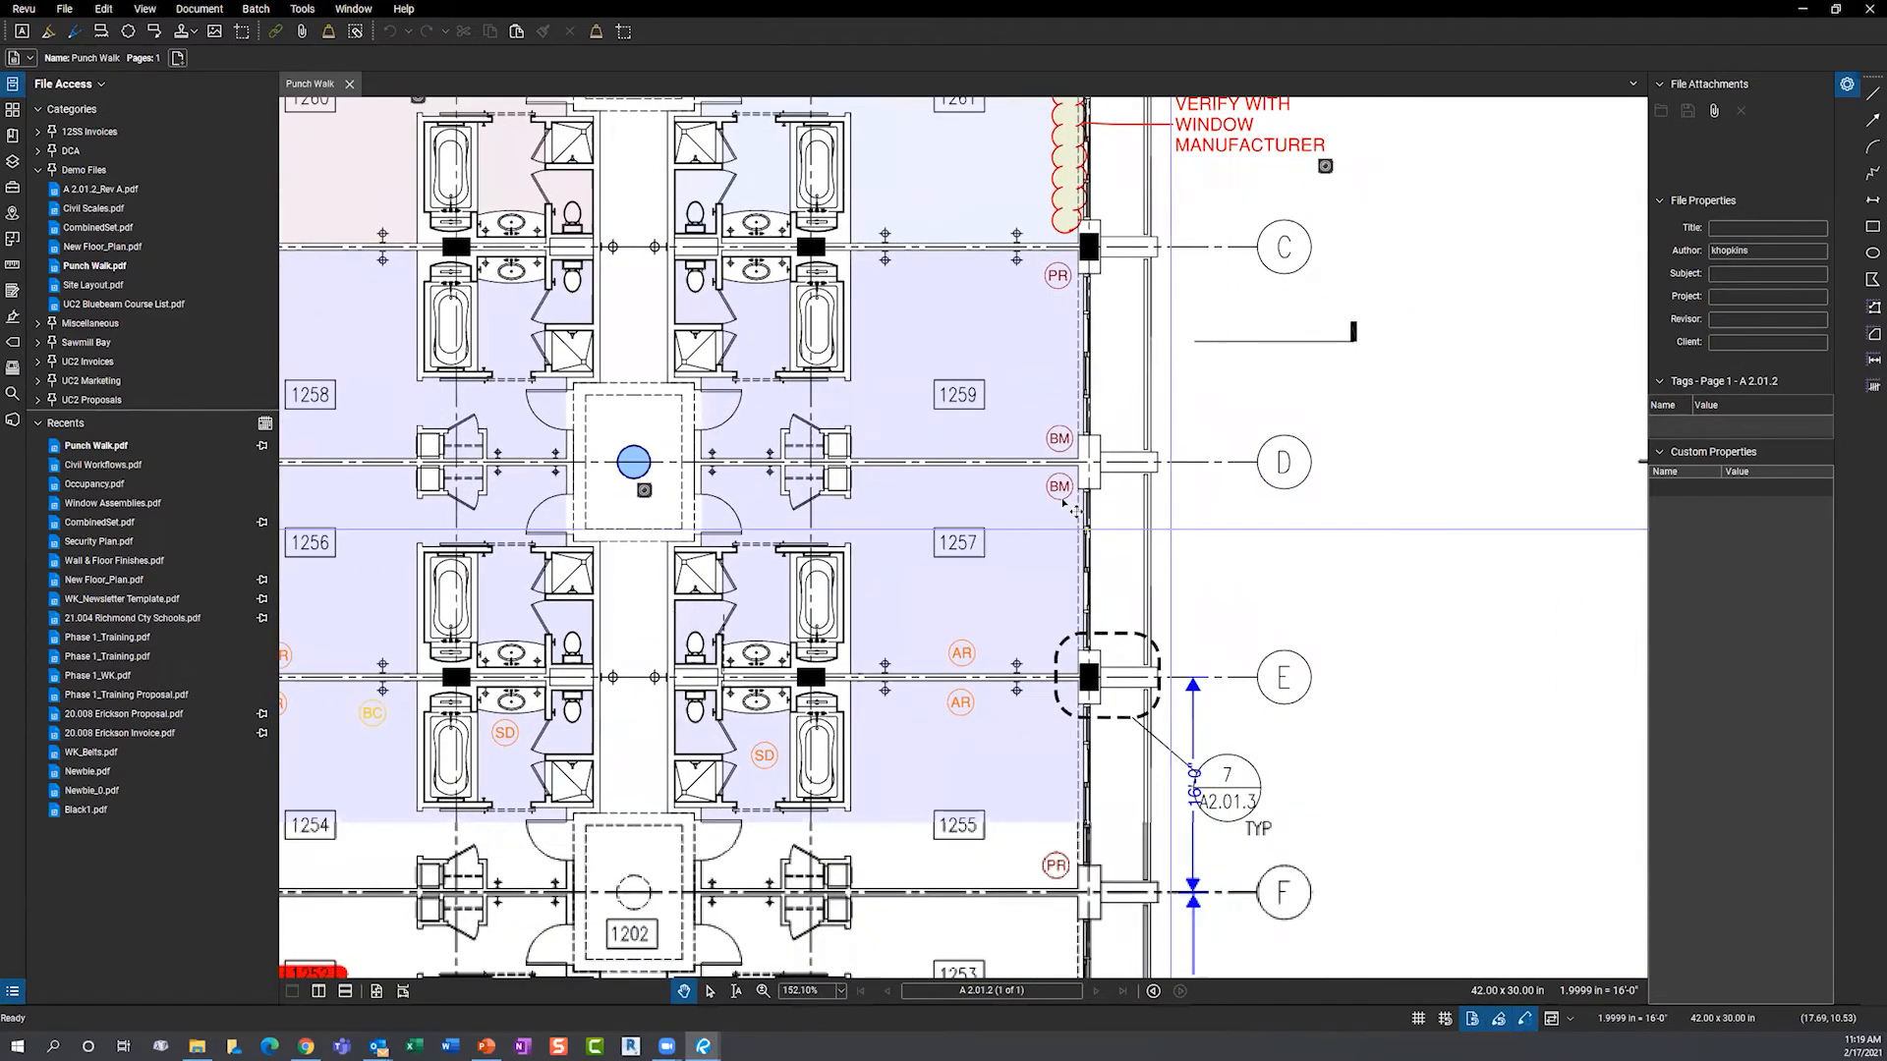
{"action": "left_click", "coordinate": [1060, 495]}
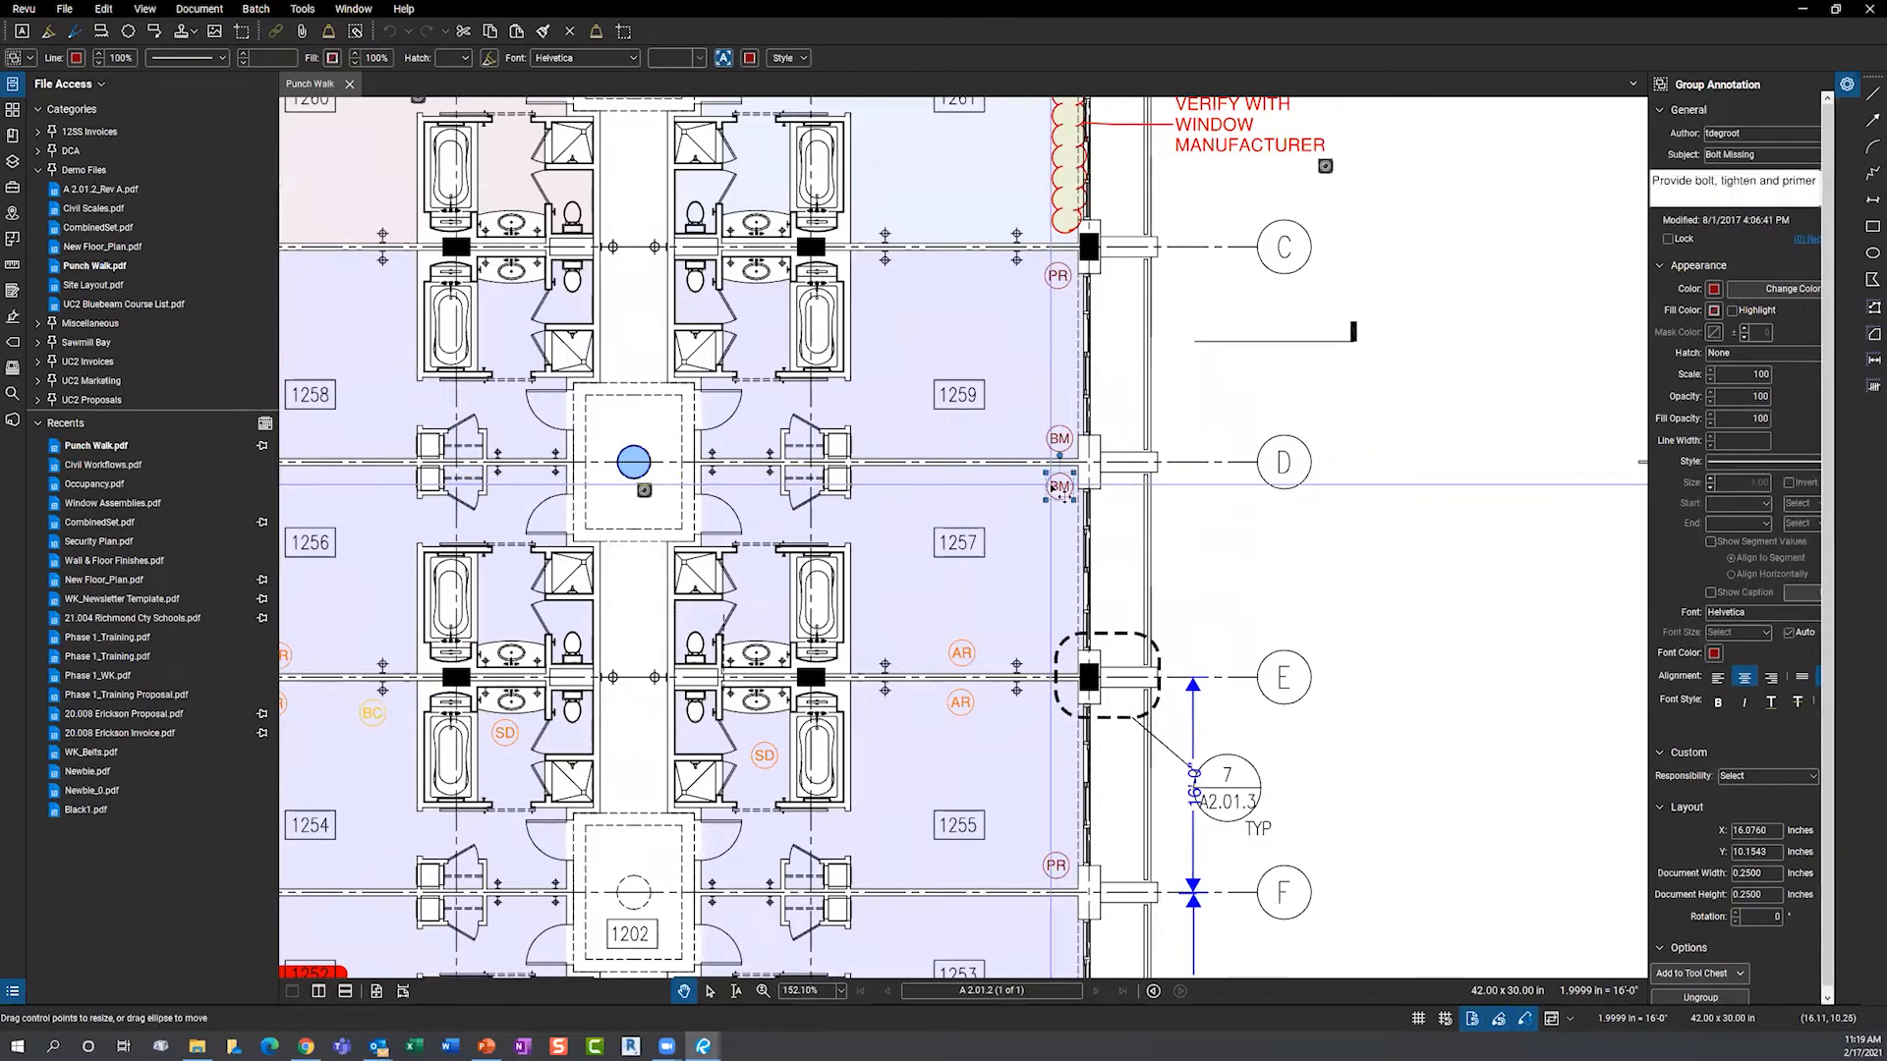
- Attach Doc Compare Fail - Copy.jpg from 0_Demo > Images to the BM tag via Capture > From File, then preview it
{"action": "right_click", "coordinate": [1056, 490]}
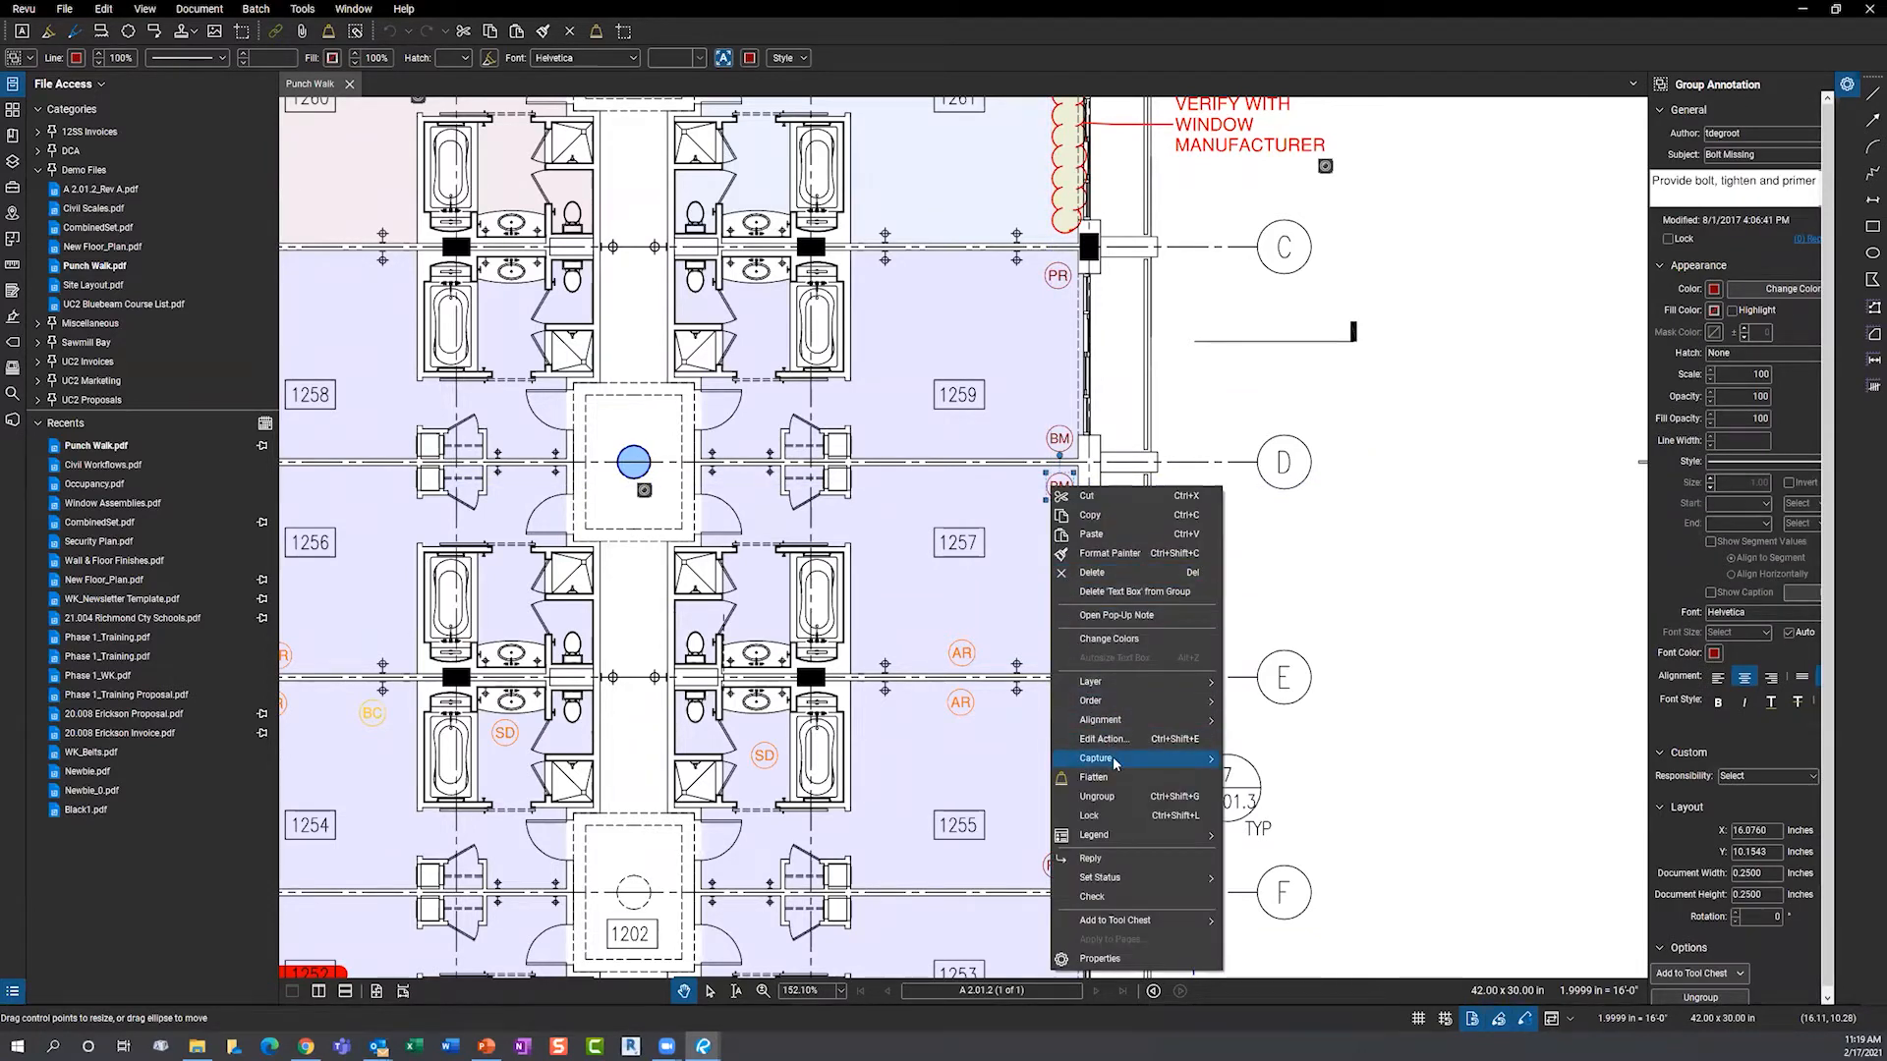
{"action": "mouse_move", "coordinate": [1117, 759]}
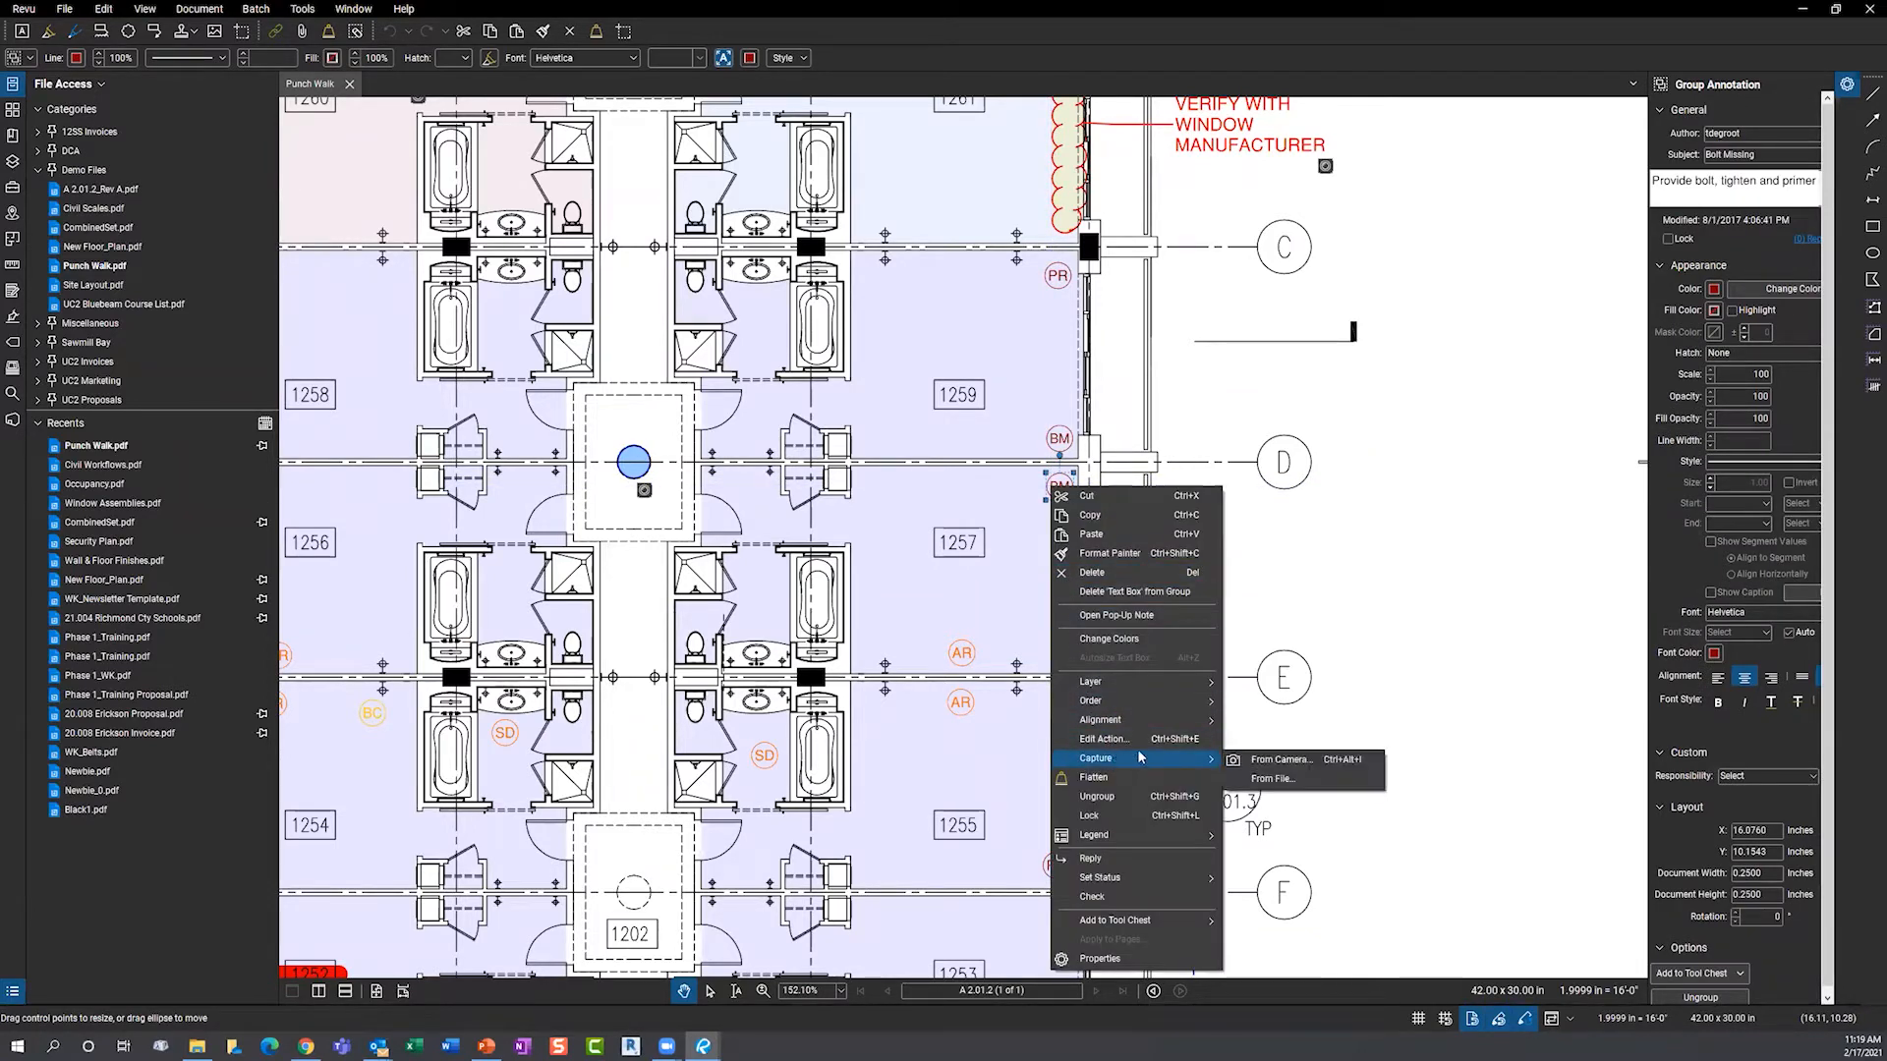
{"action": "left_click", "coordinate": [1285, 780]}
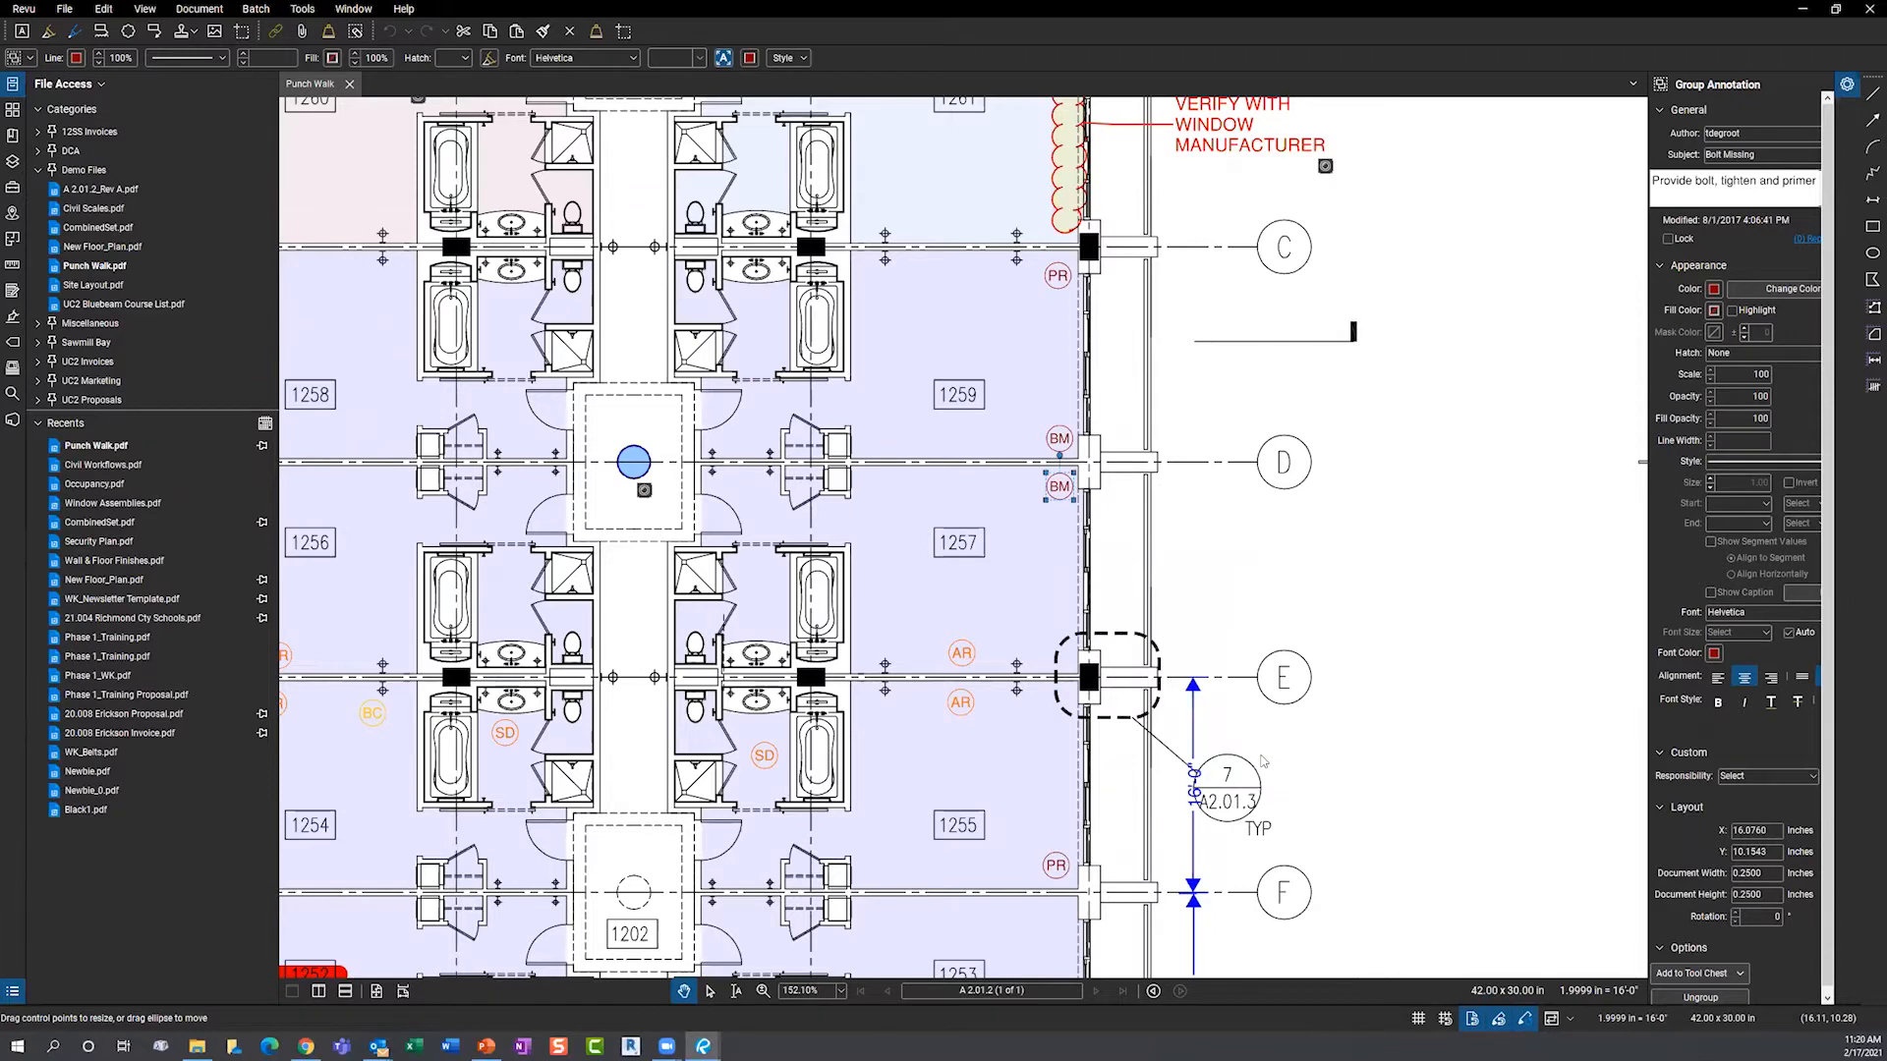
{"action": "scroll", "coordinate": [128, 167], "scroll_direction": "up", "scroll_amount": 4}
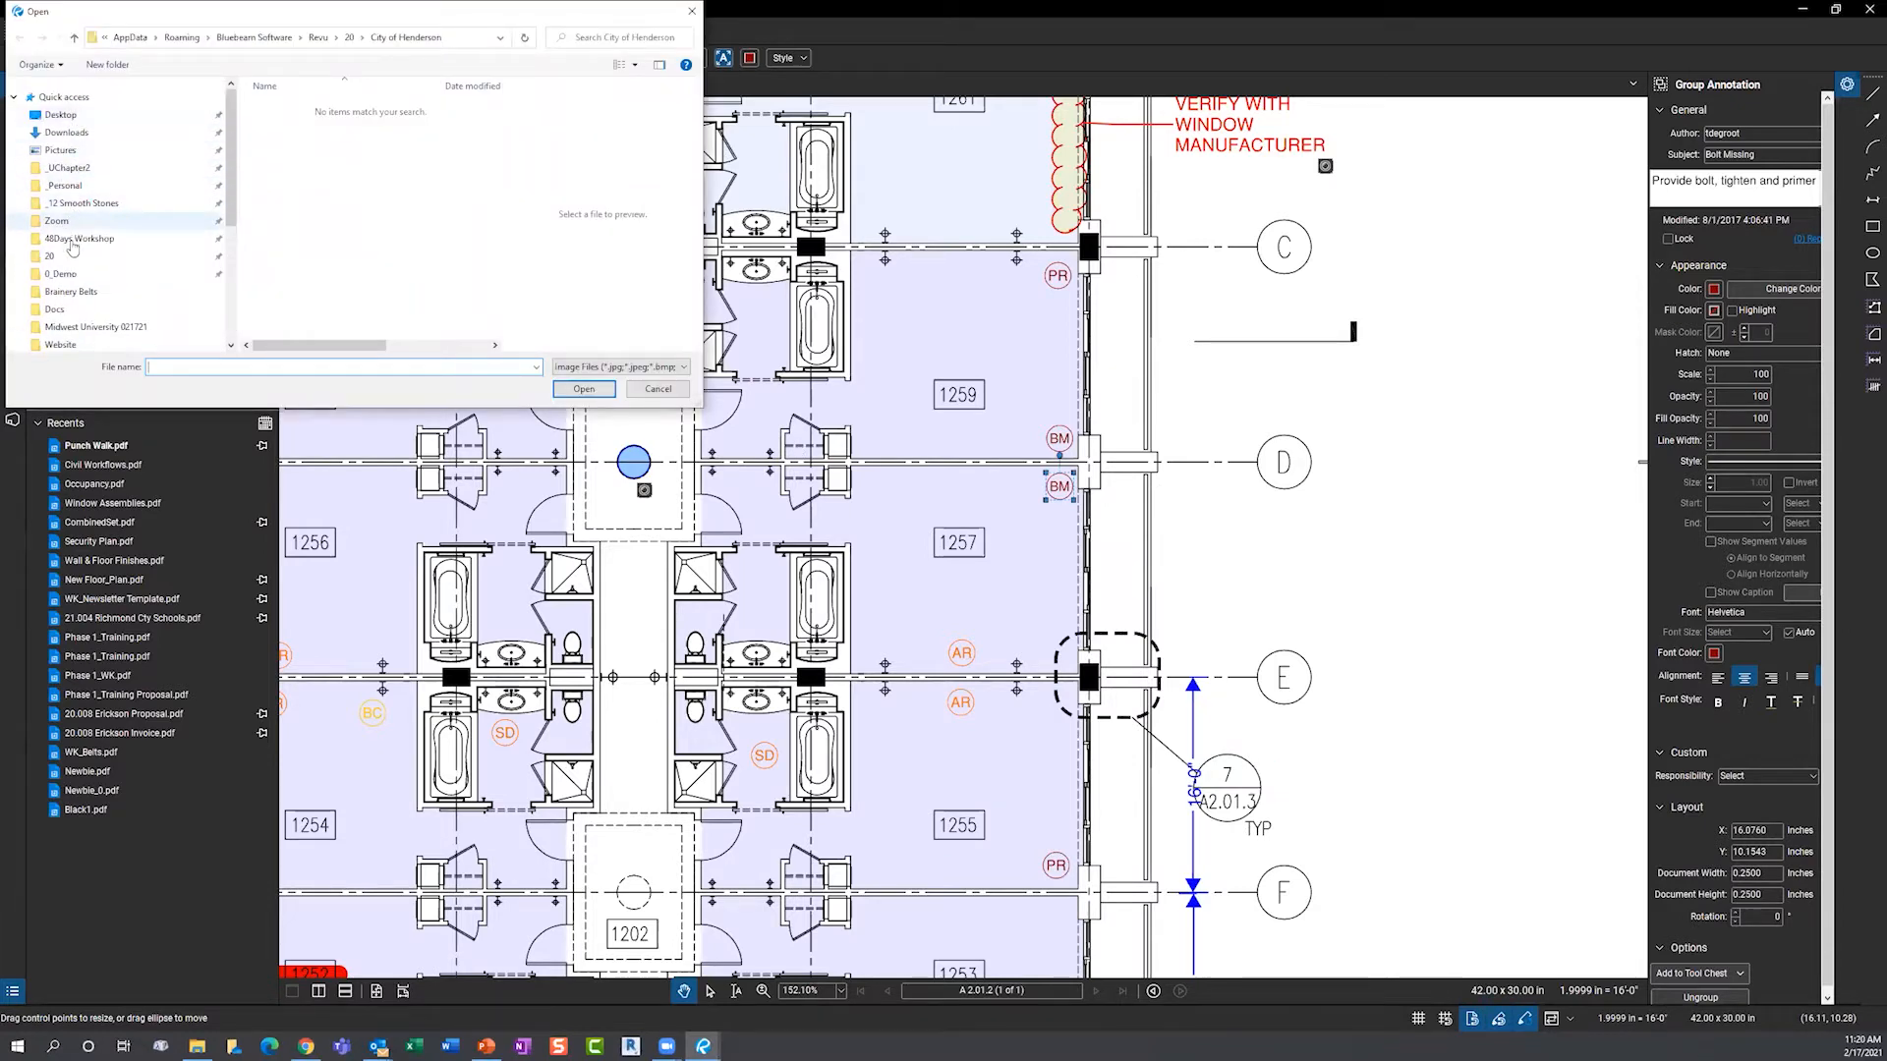
{"action": "left_click", "coordinate": [61, 274]}
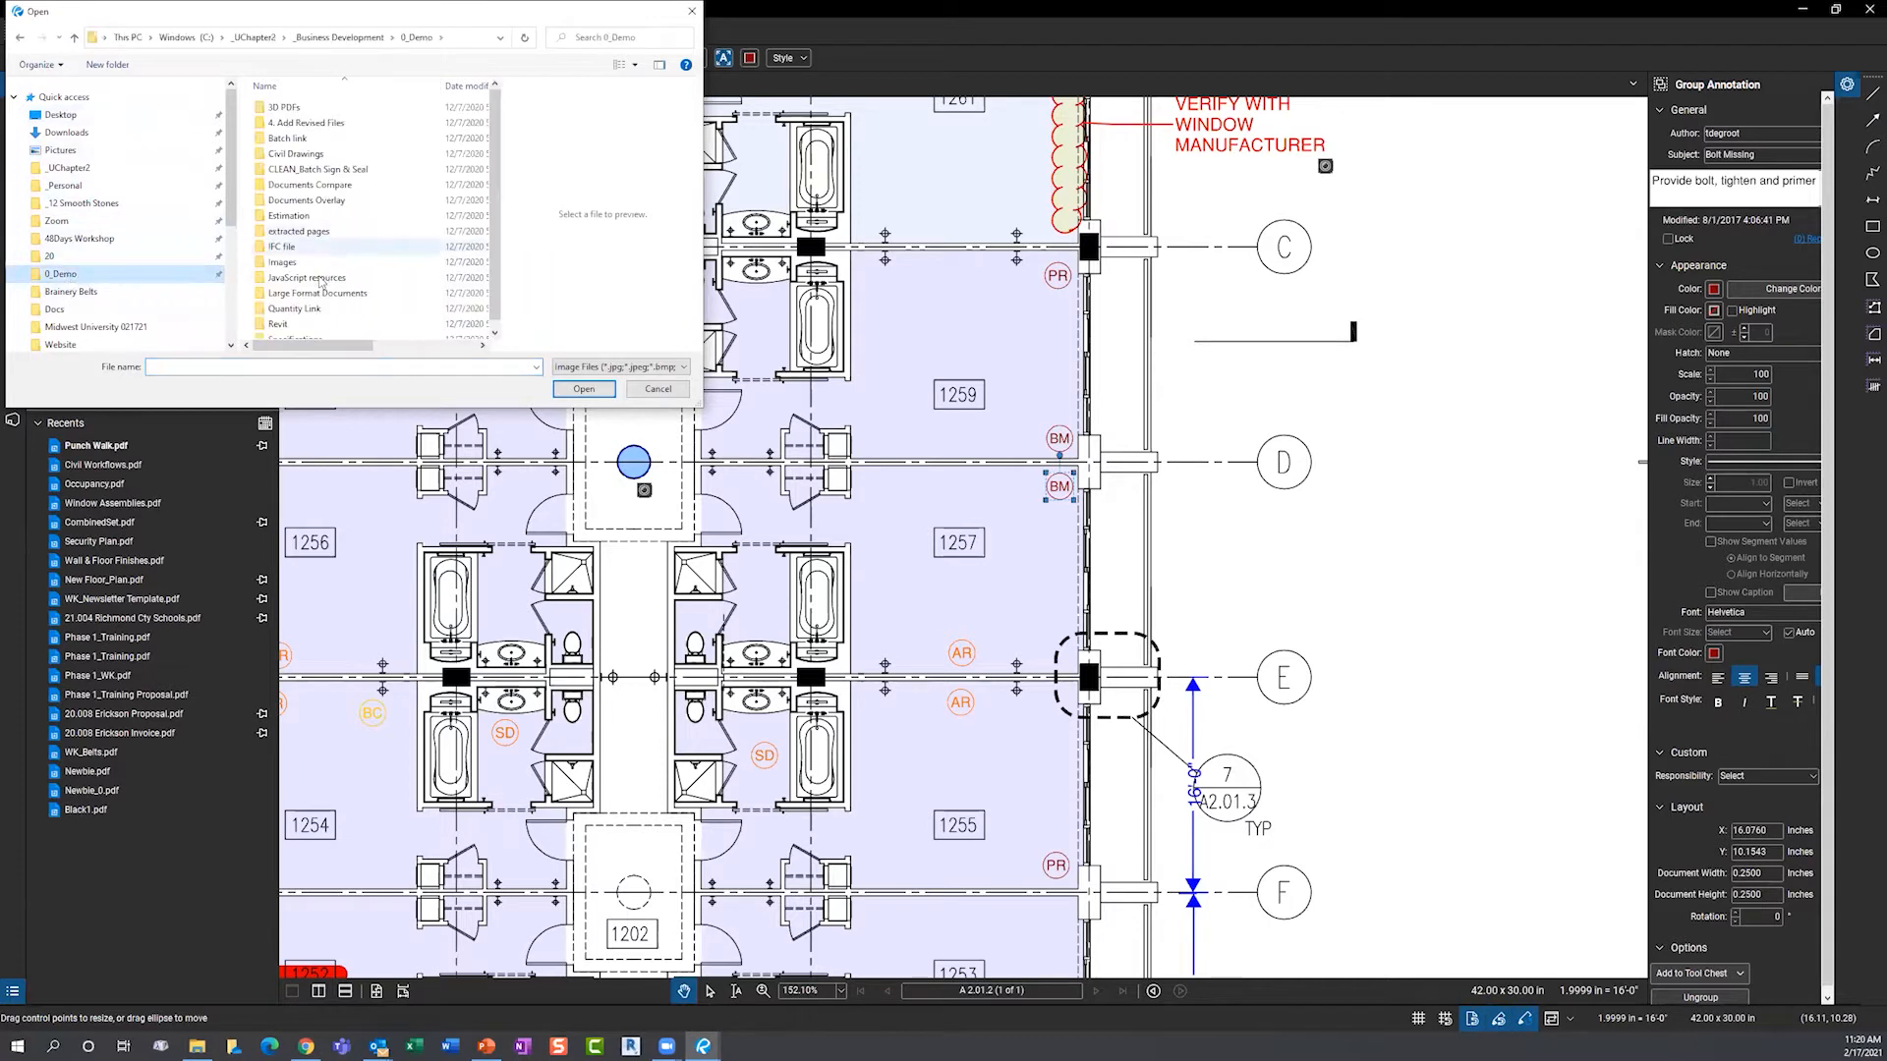
{"action": "double_click", "coordinate": [291, 263]}
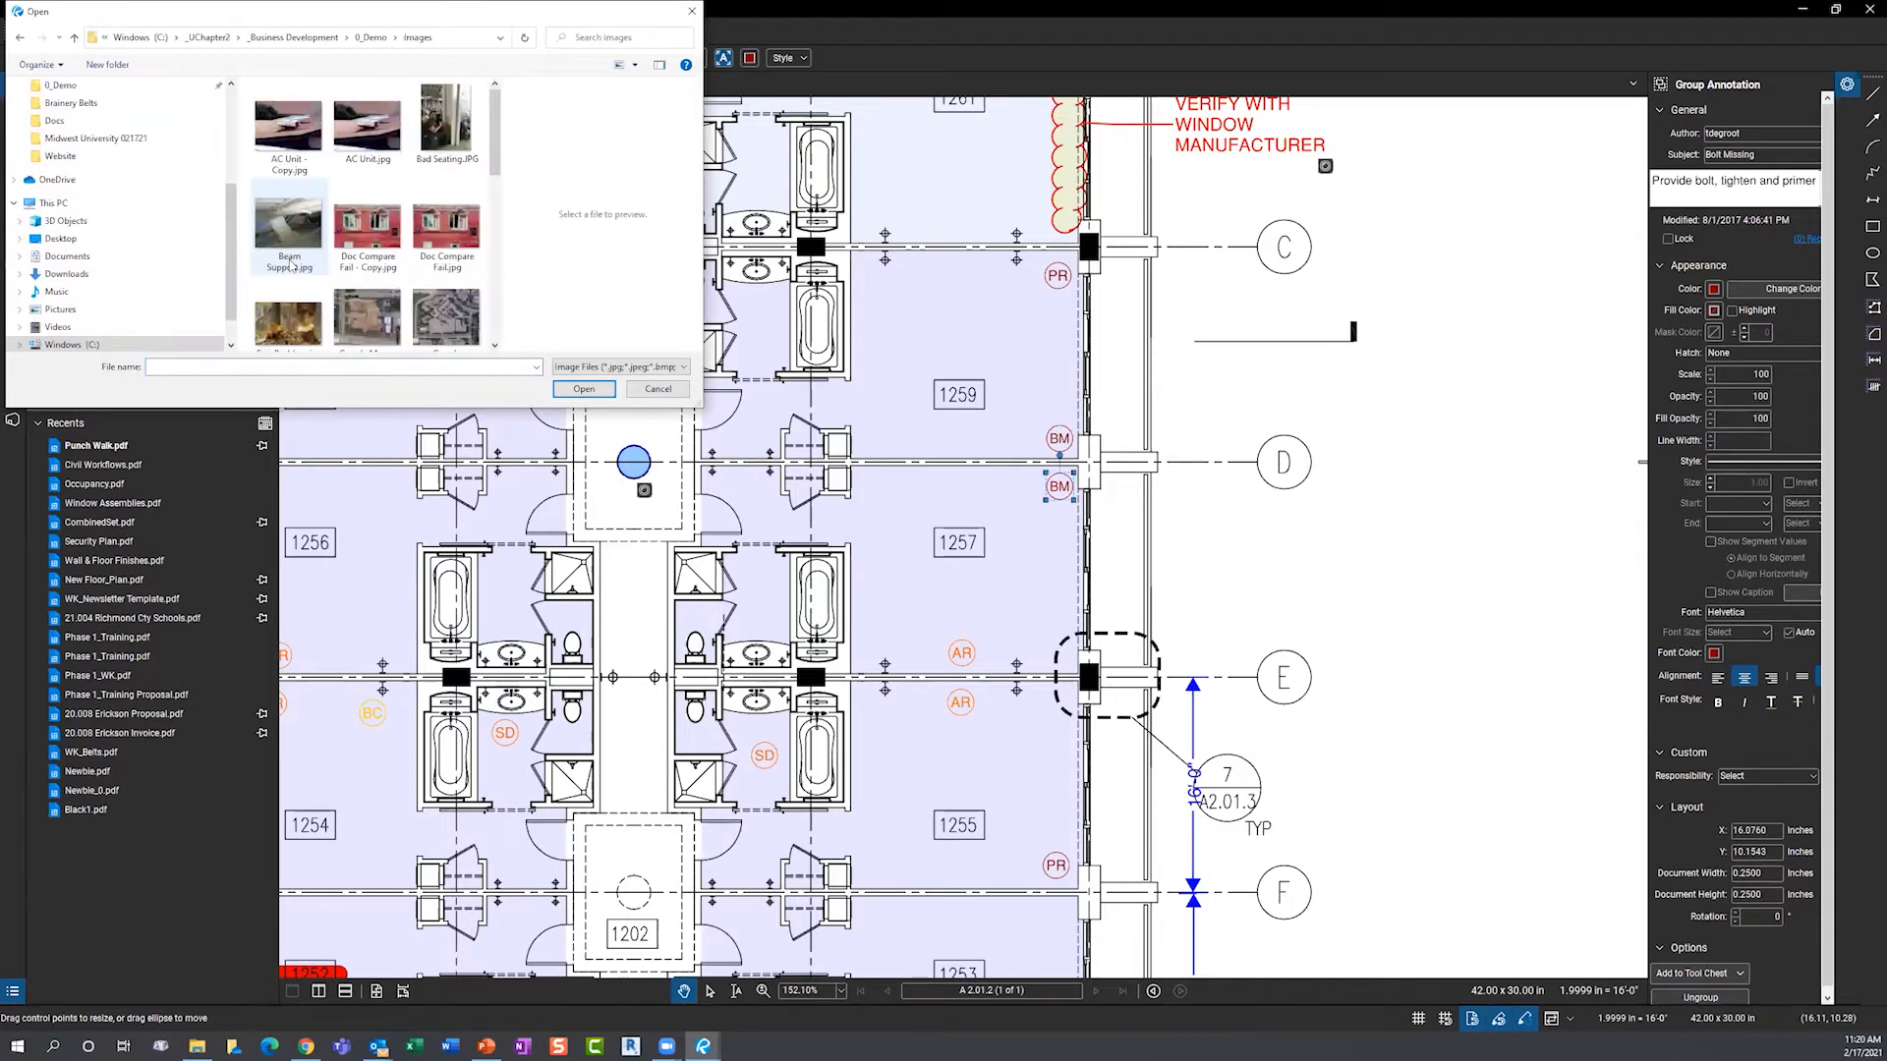
{"action": "left_click", "coordinate": [369, 240]}
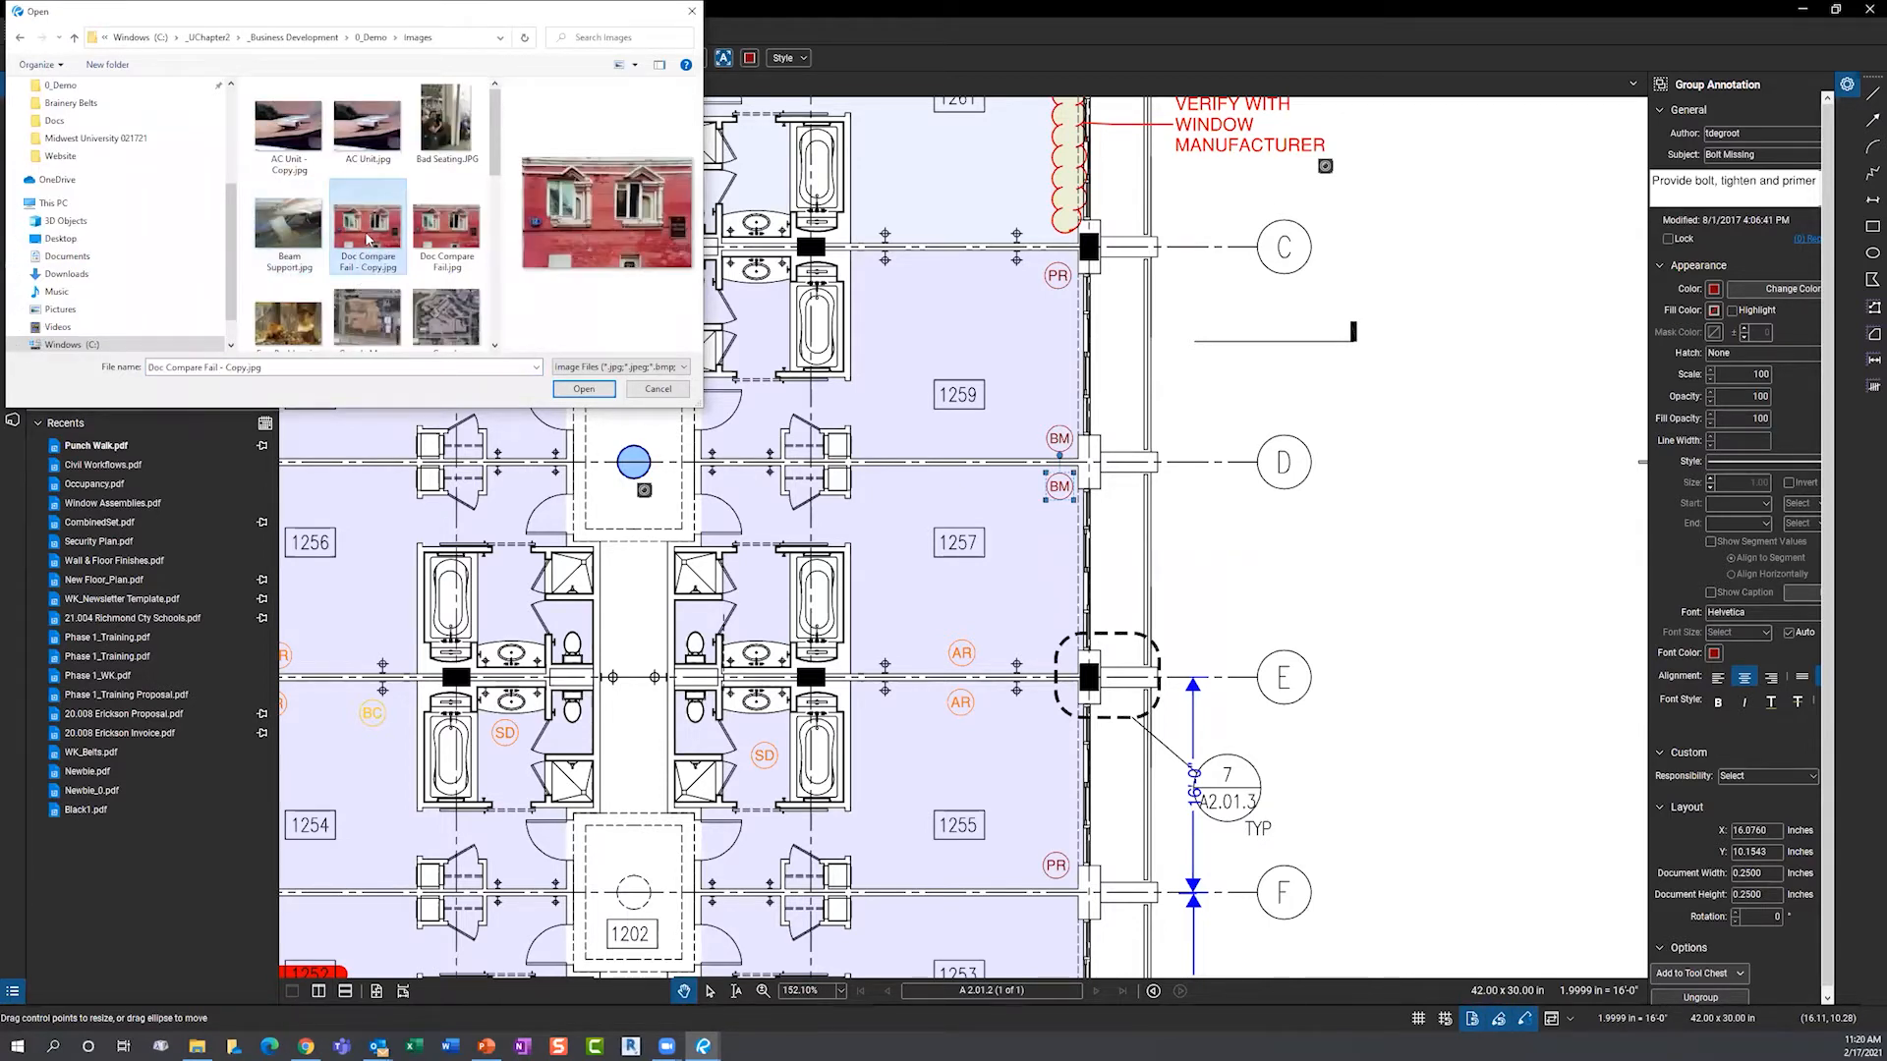
{"action": "left_click", "coordinate": [583, 389]}
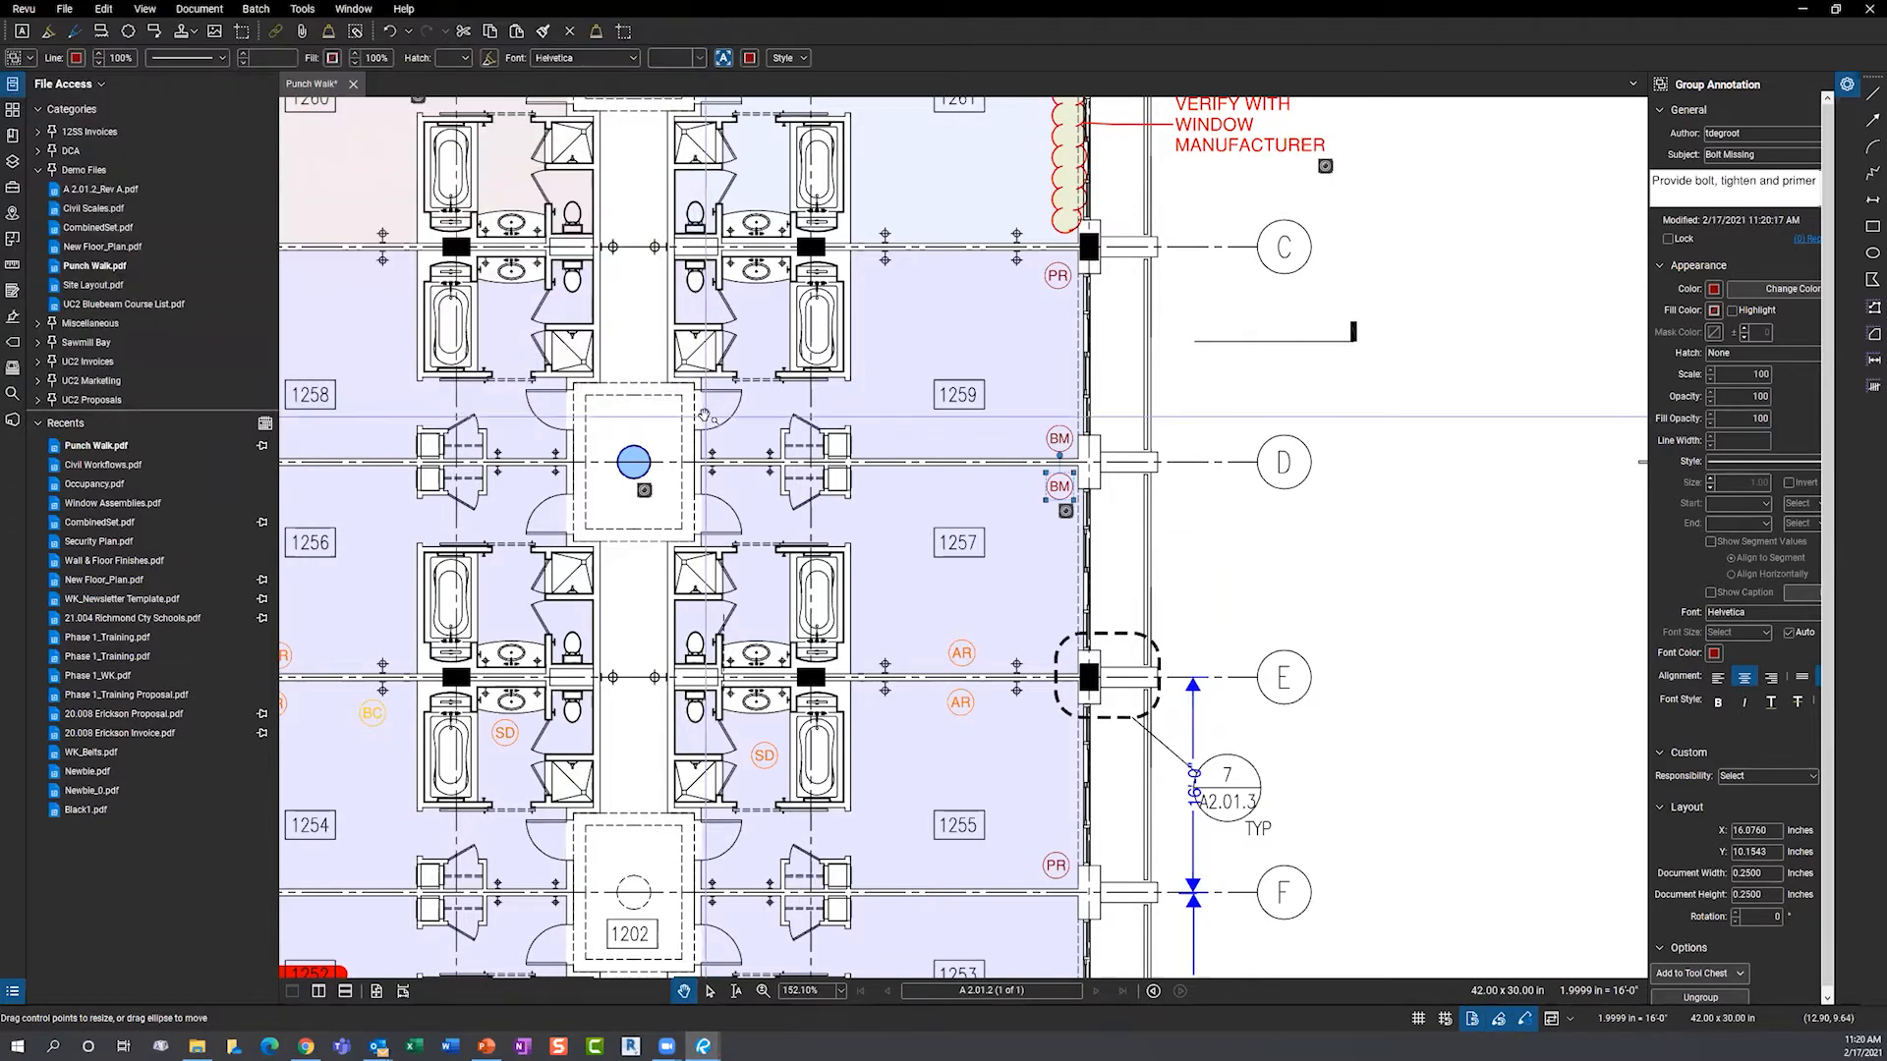
{"action": "left_click", "coordinate": [1065, 510]}
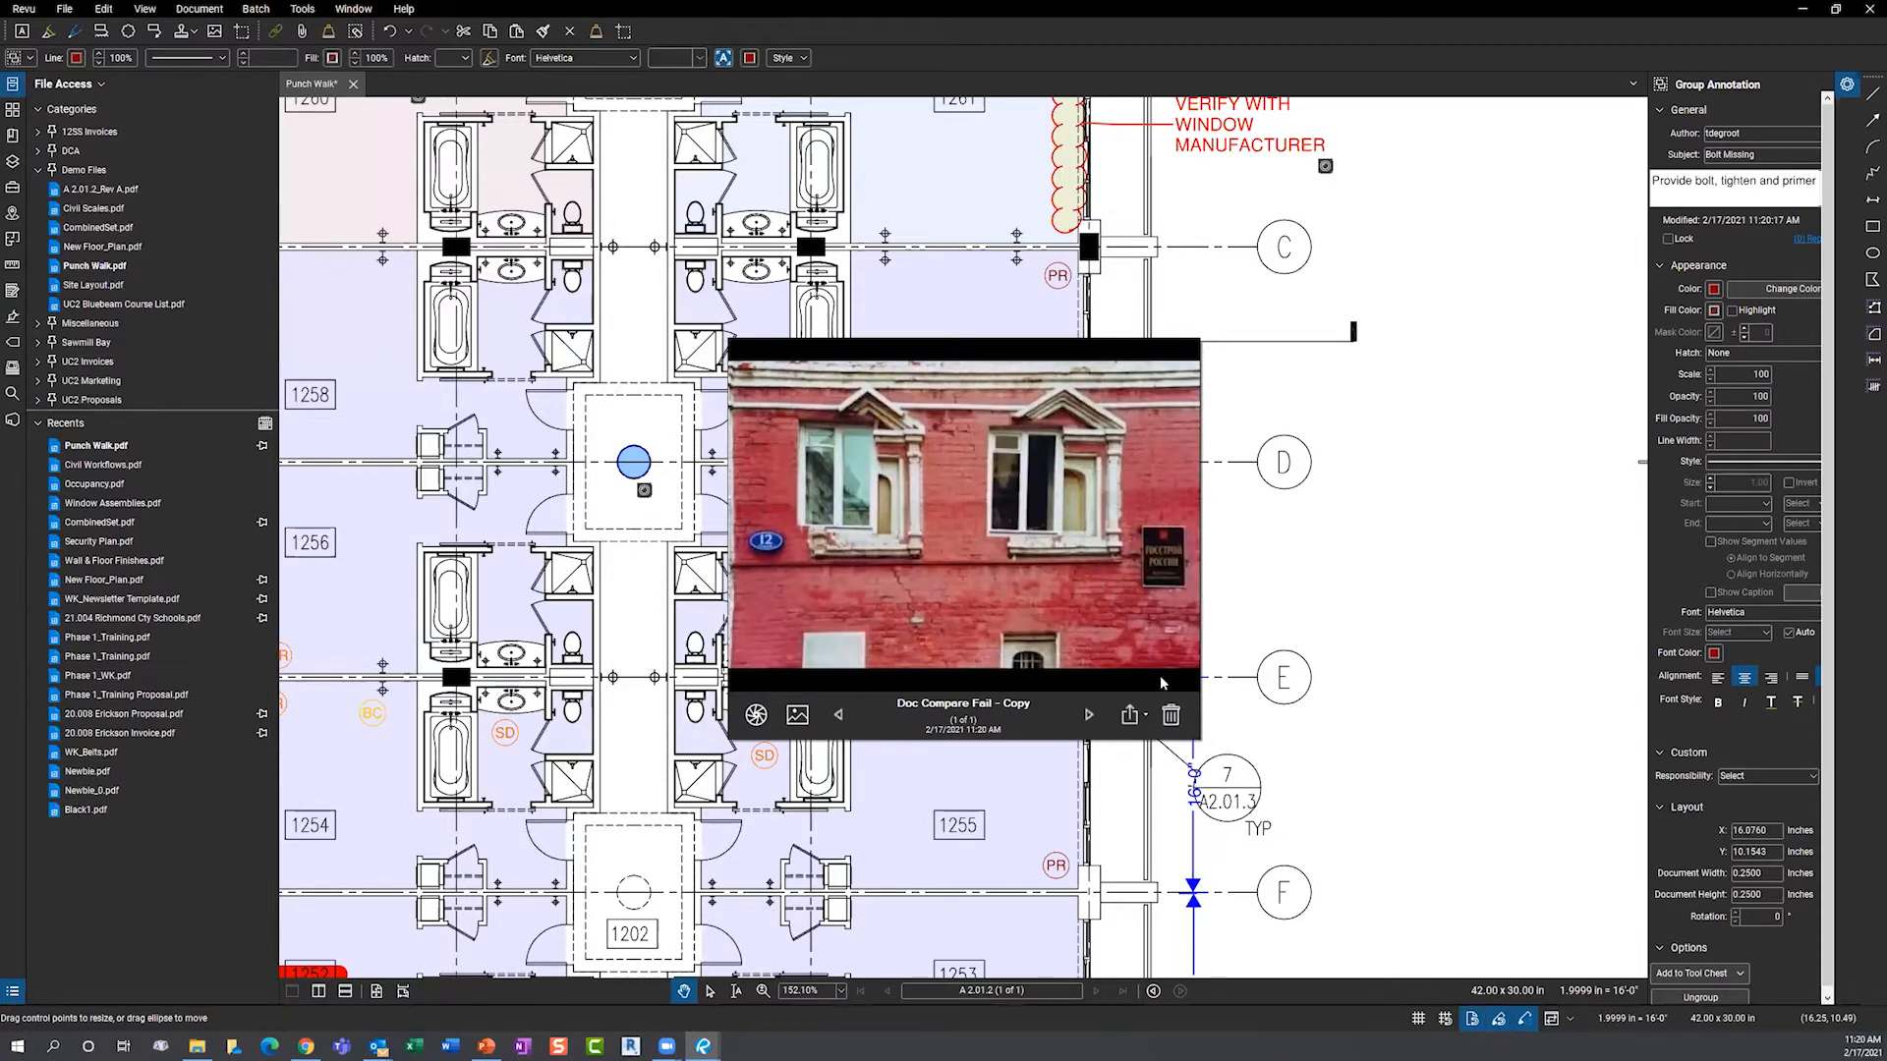
{"action": "left_click", "coordinate": [1248, 621]}
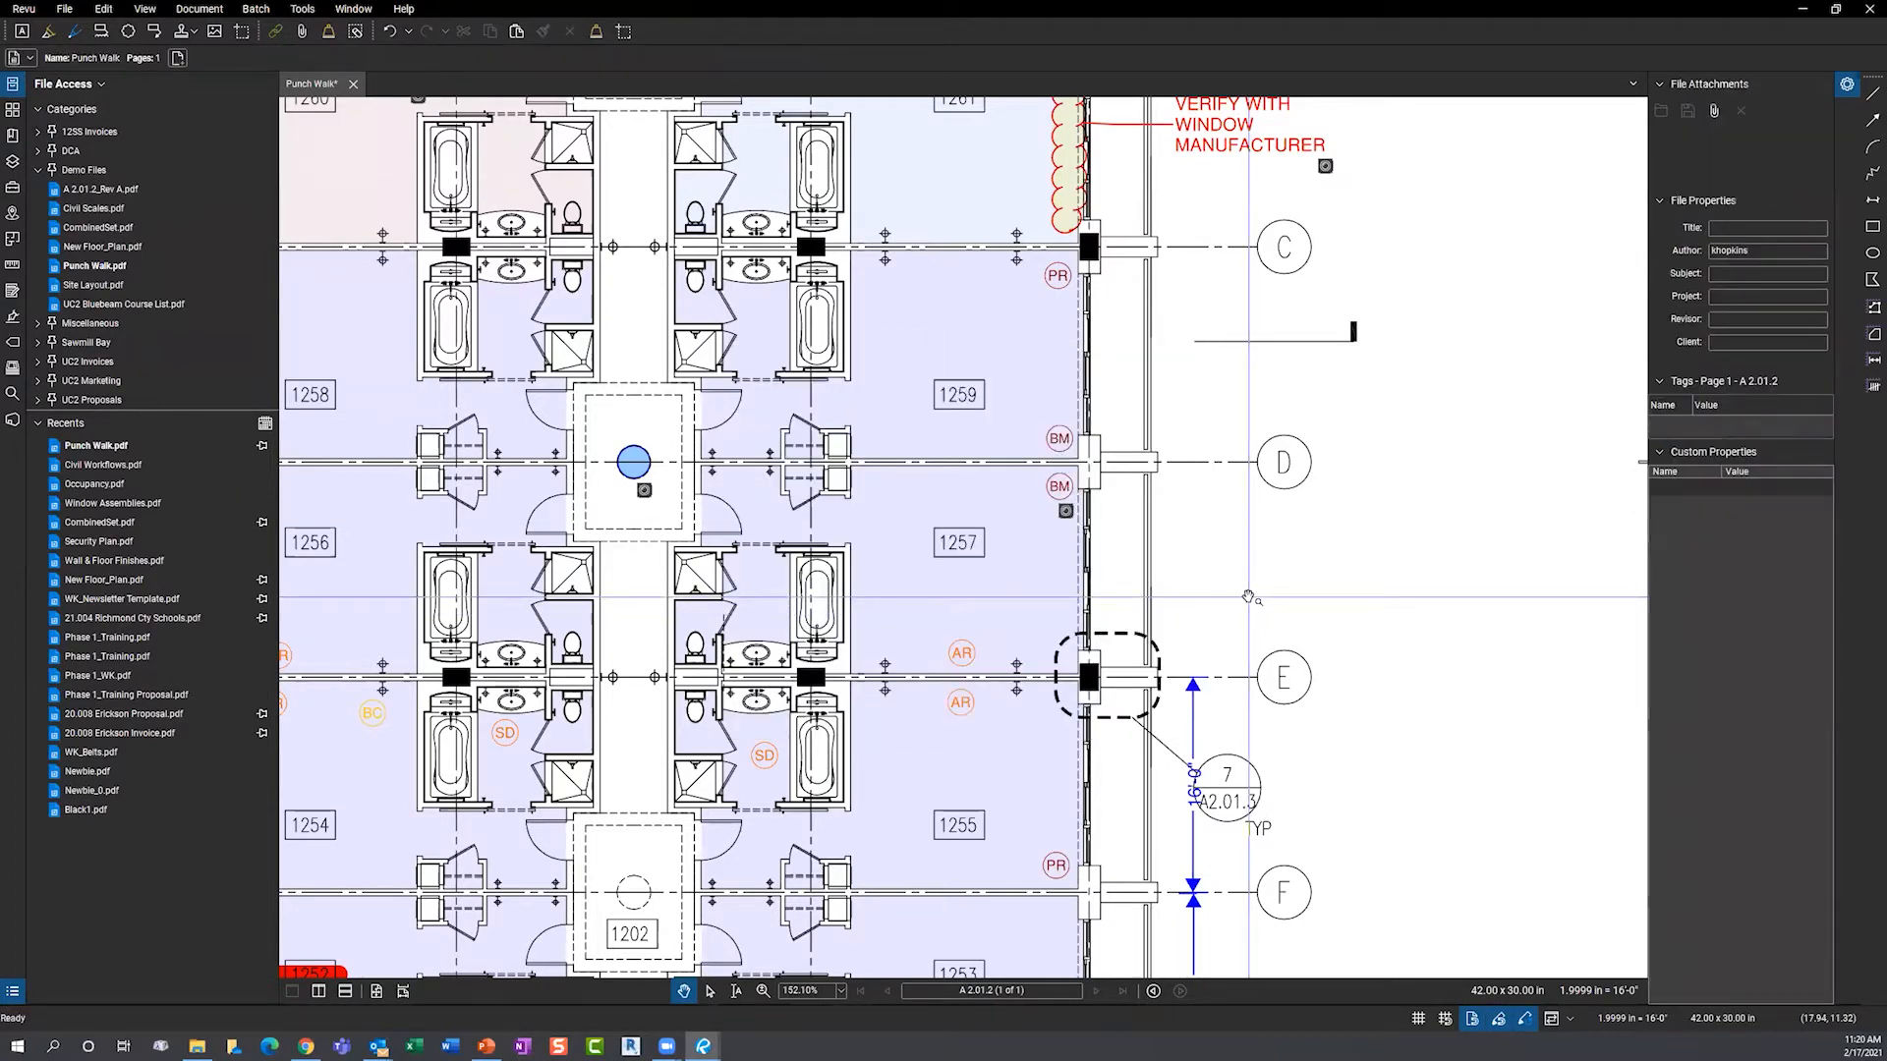
- Show the Markups List sorted by Space and zoom to the room 1250 Pipe Connection markup
{"action": "left_click_drag", "start_coordinate": [1081, 494], "coordinate": [1226, 524]}
{"action": "scroll", "coordinate": [1032, 535], "scroll_direction": "down", "scroll_amount": 5}
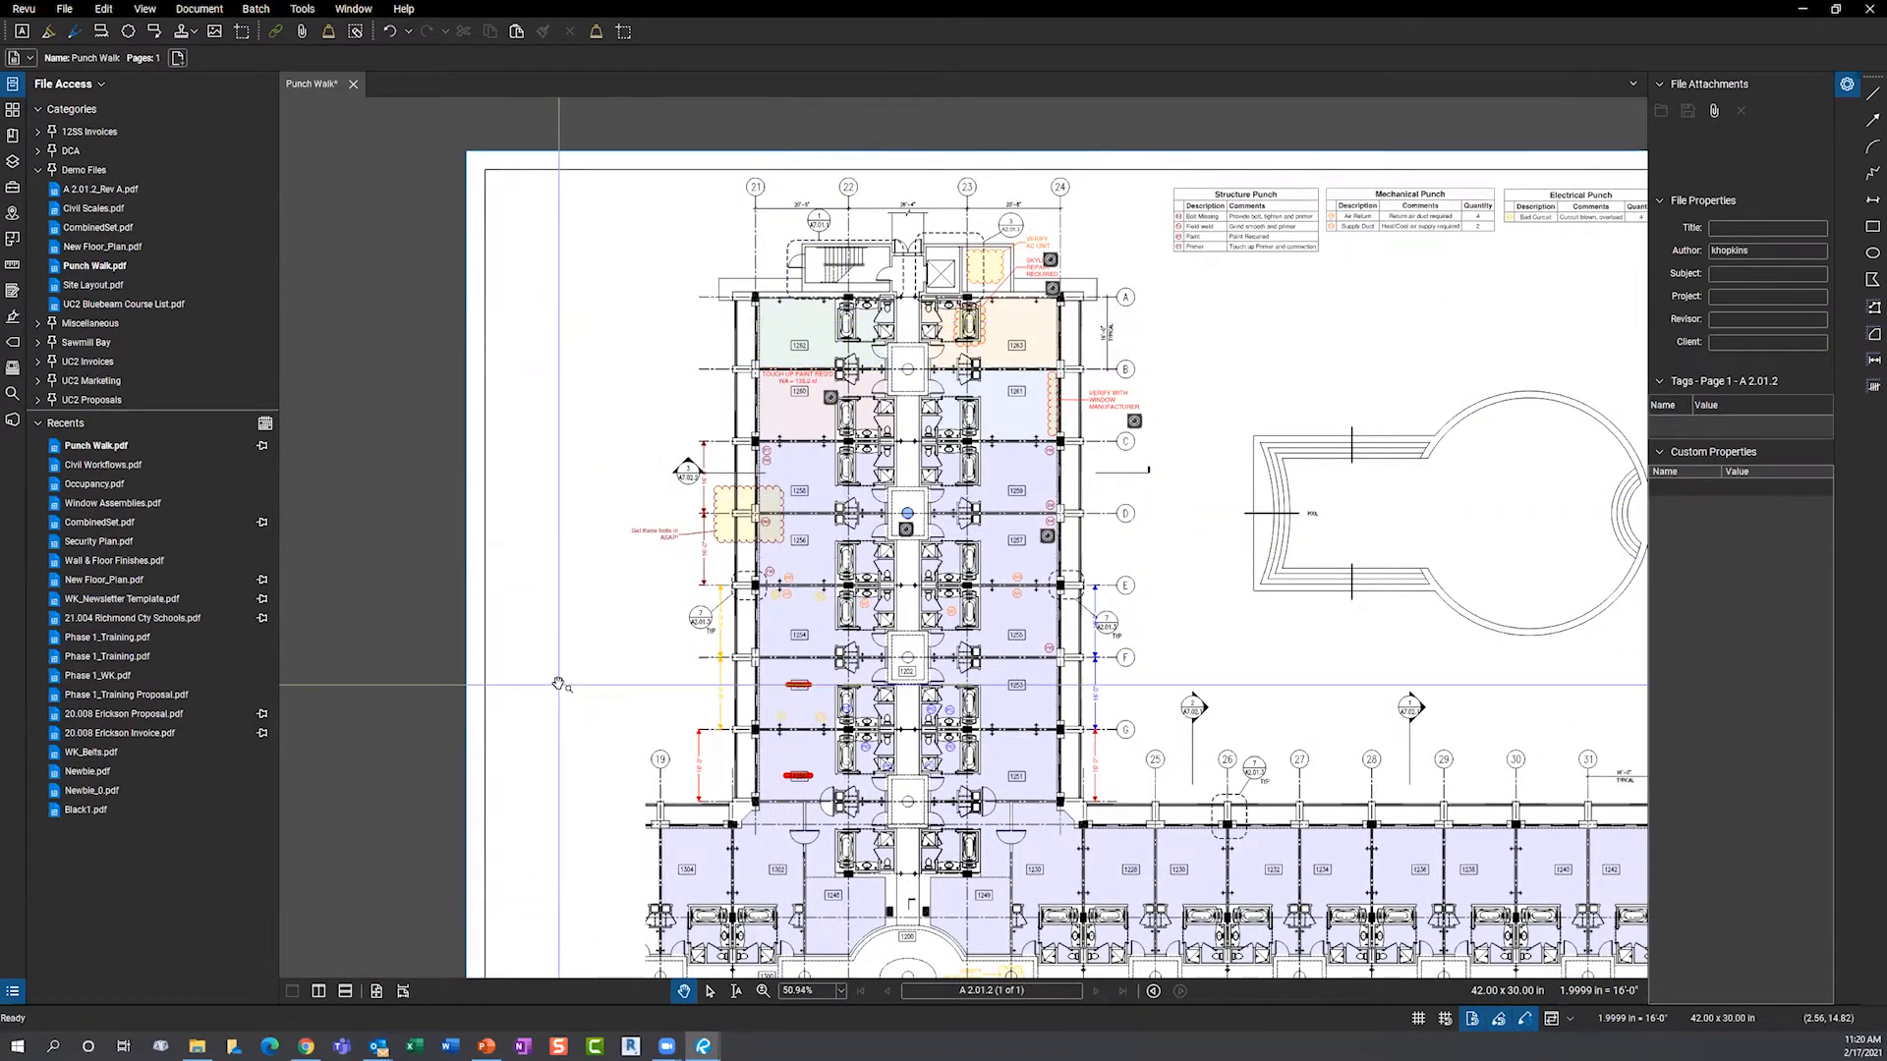
{"action": "key", "text": "alt+l"}
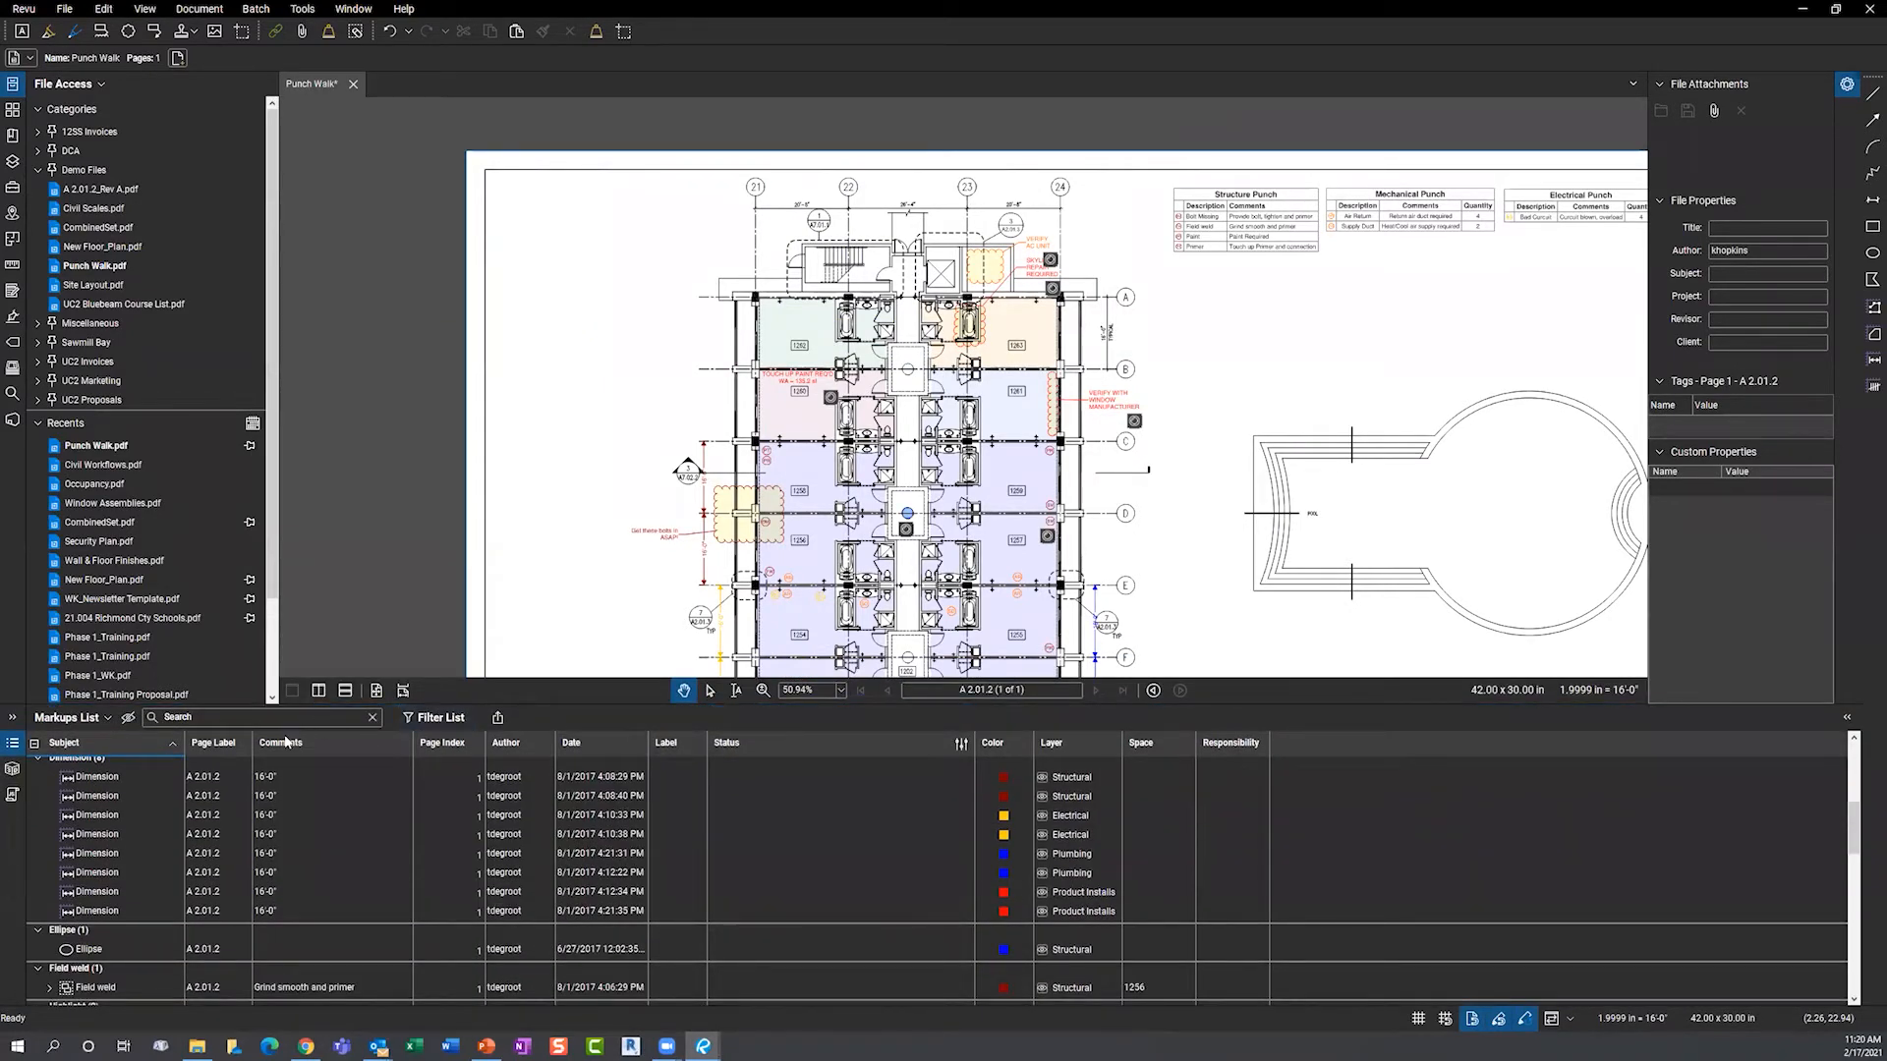
{"action": "left_click", "coordinate": [1168, 746]}
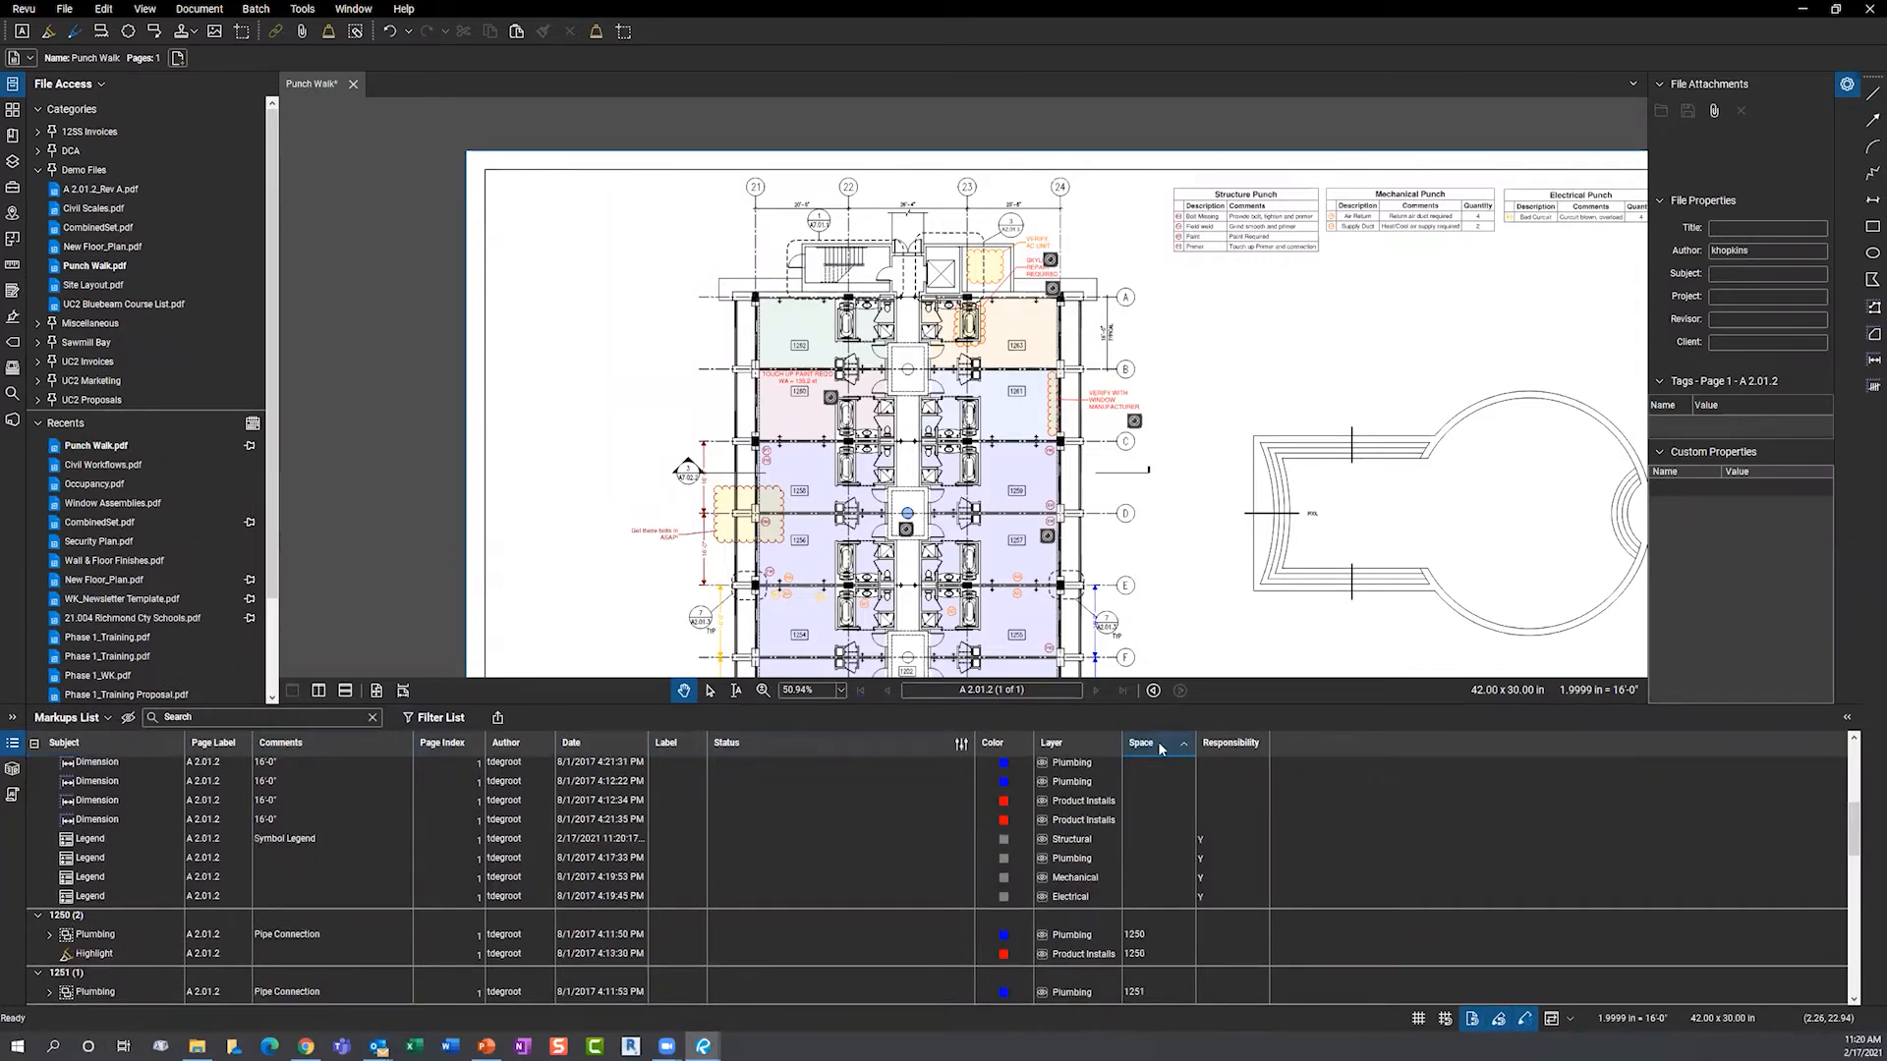
{"action": "scroll", "coordinate": [1144, 884], "scroll_direction": "down", "scroll_amount": 3}
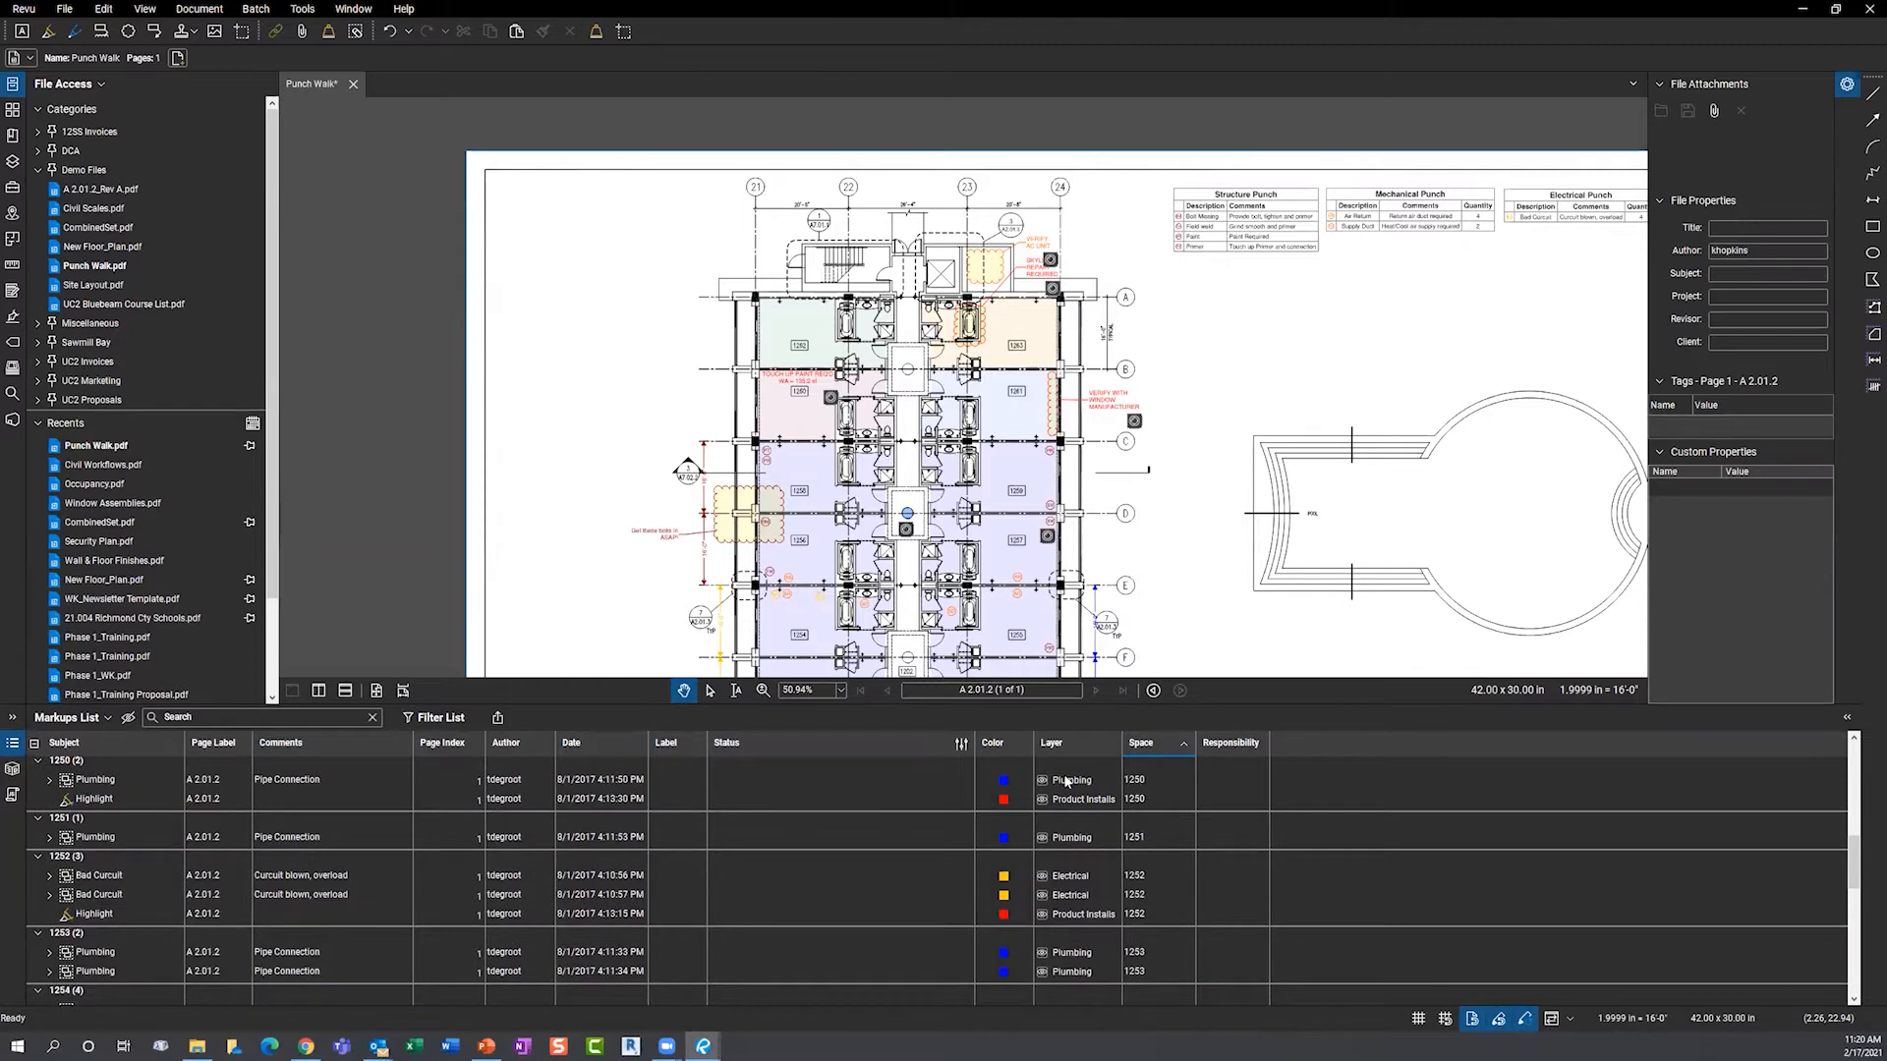
{"action": "double_click", "coordinate": [1141, 782]}
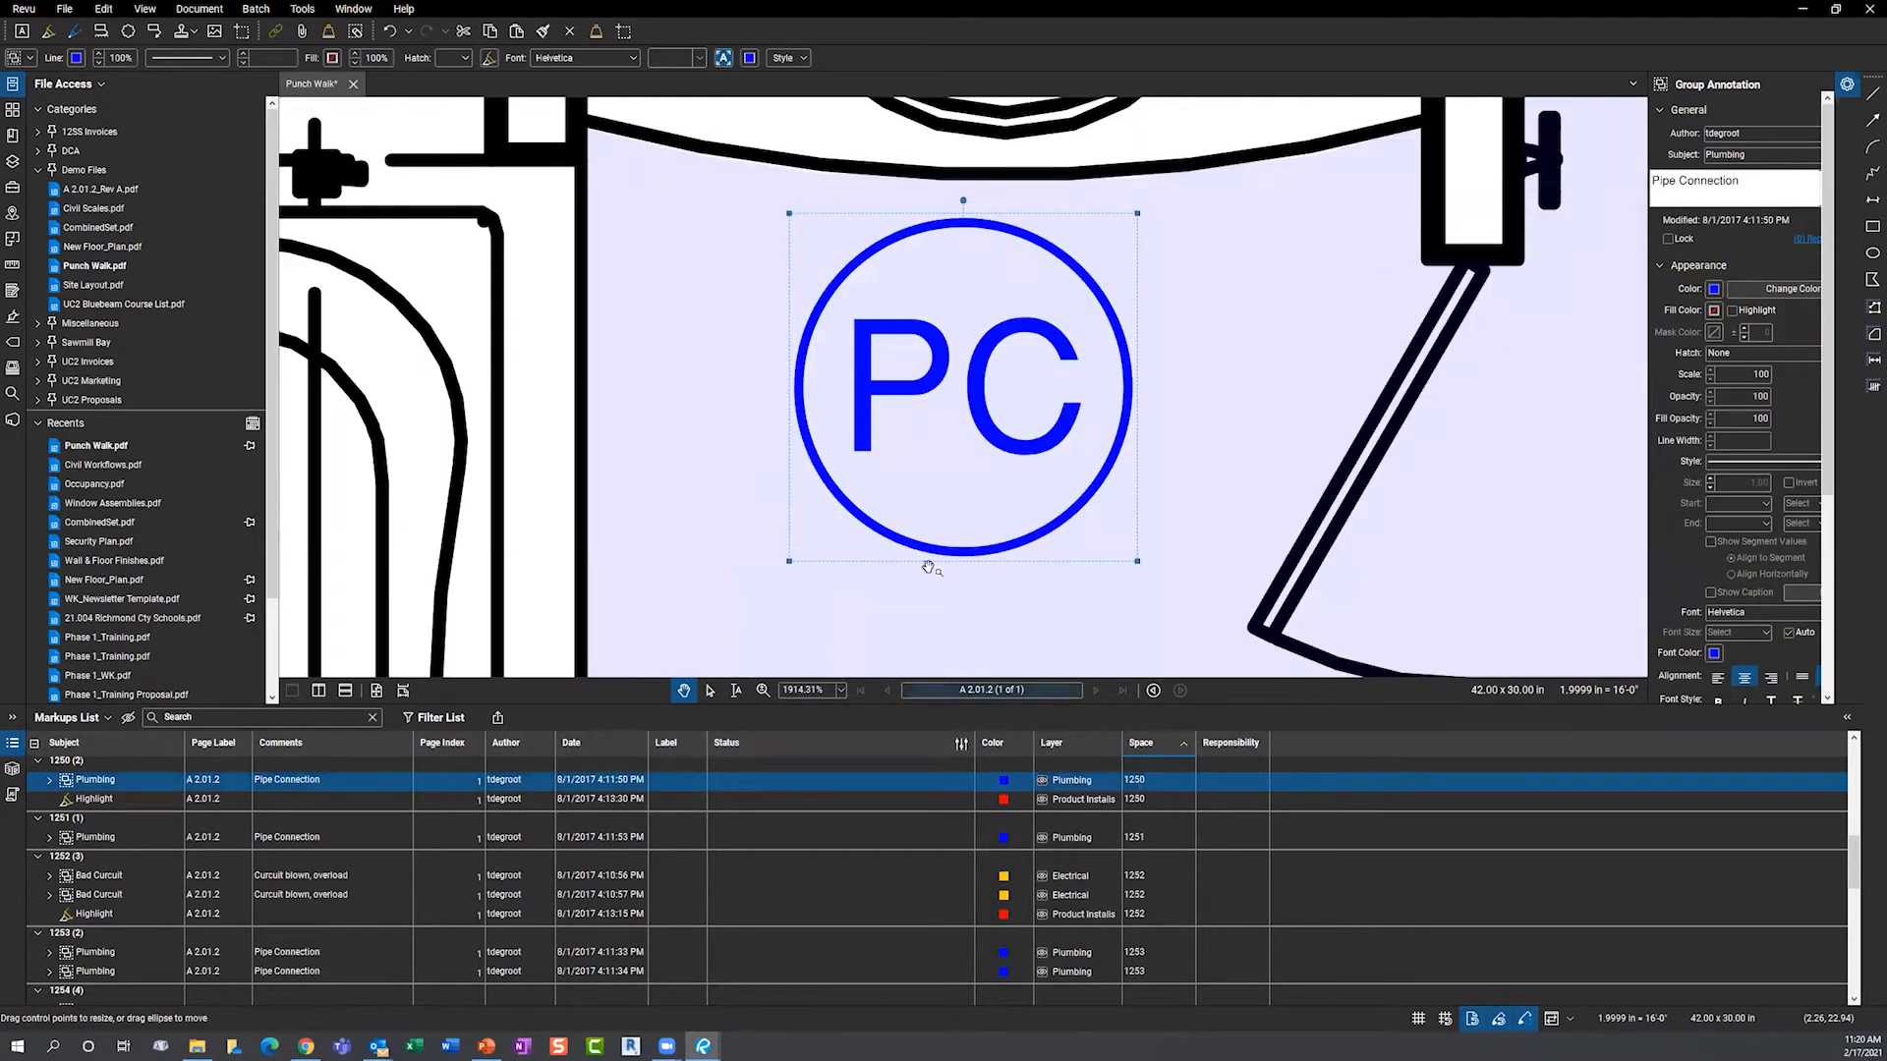
{"action": "scroll", "coordinate": [812, 447], "scroll_direction": "down", "scroll_amount": 9}
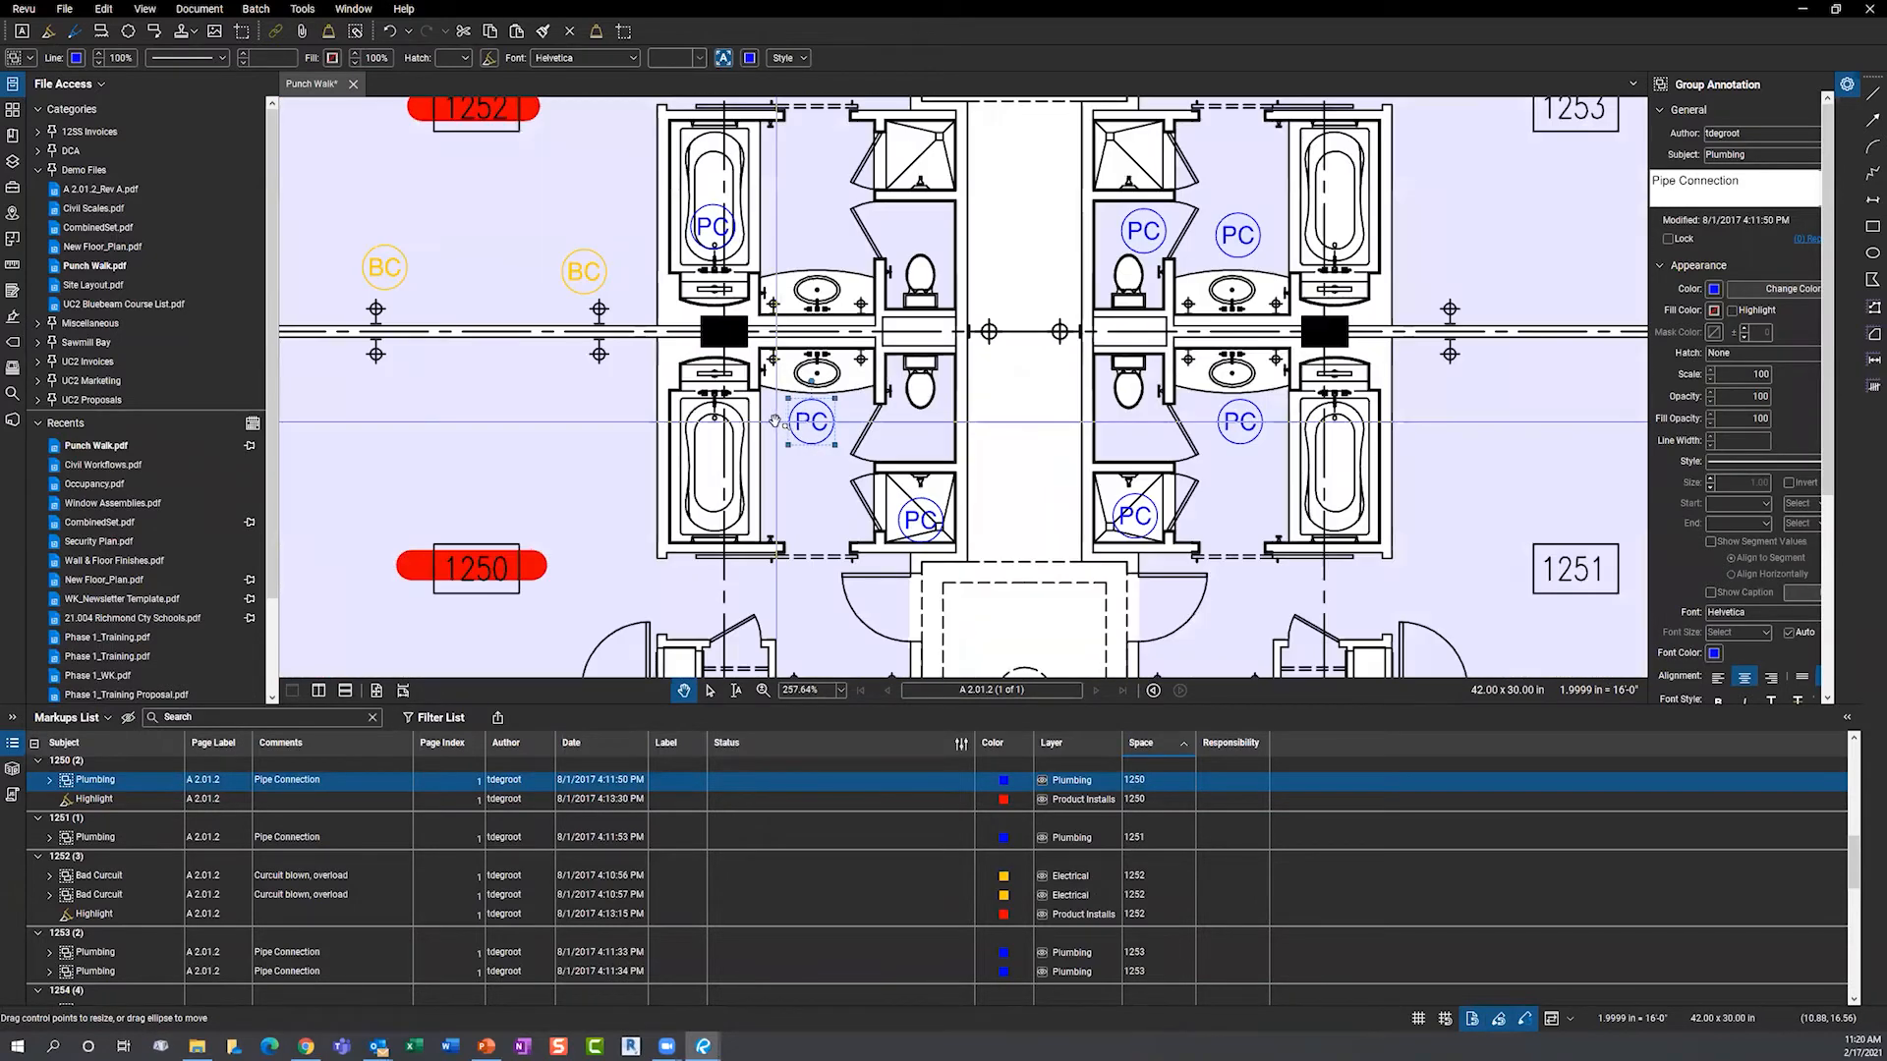
{"action": "scroll", "coordinate": [787, 405], "scroll_direction": "down", "scroll_amount": 2}
{"action": "left_click_drag", "start_coordinate": [405, 479], "coordinate": [479, 447]}
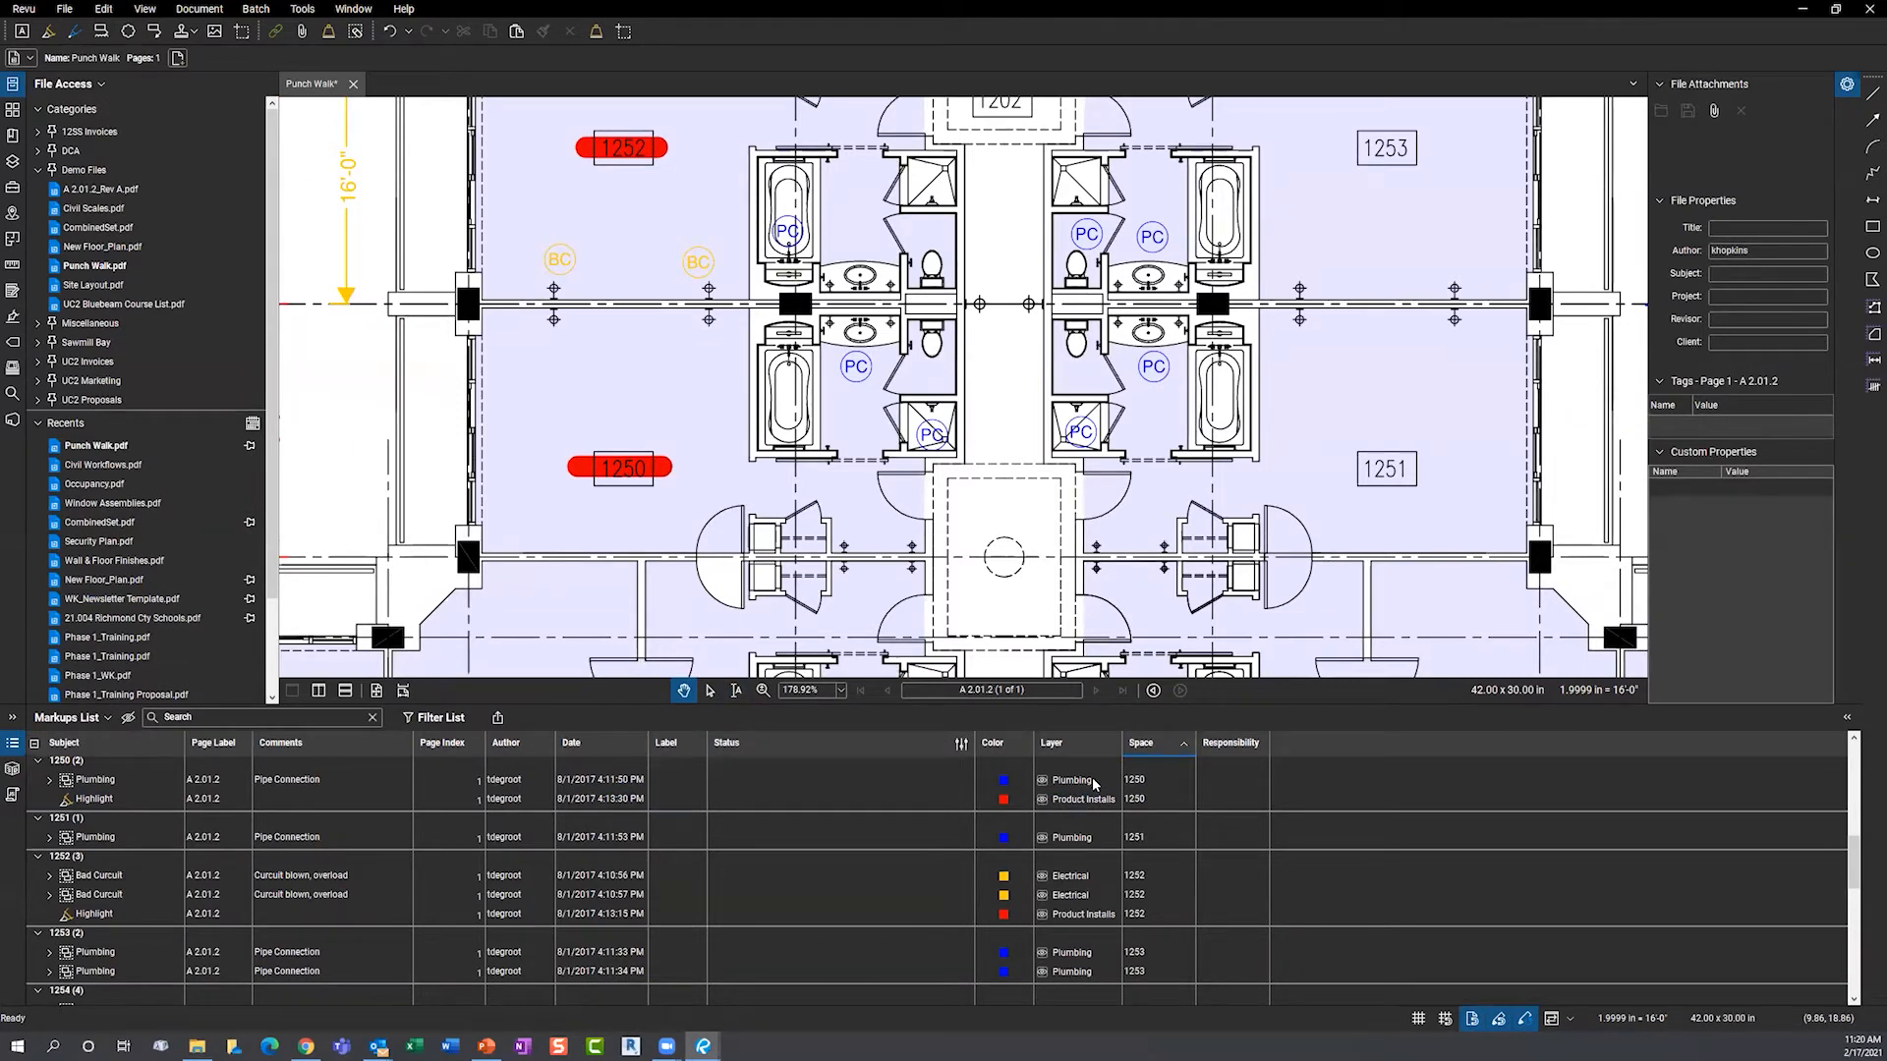
- Enable list filters and set the Layer column filter to Mechanical
{"action": "left_click", "coordinate": [444, 719]}
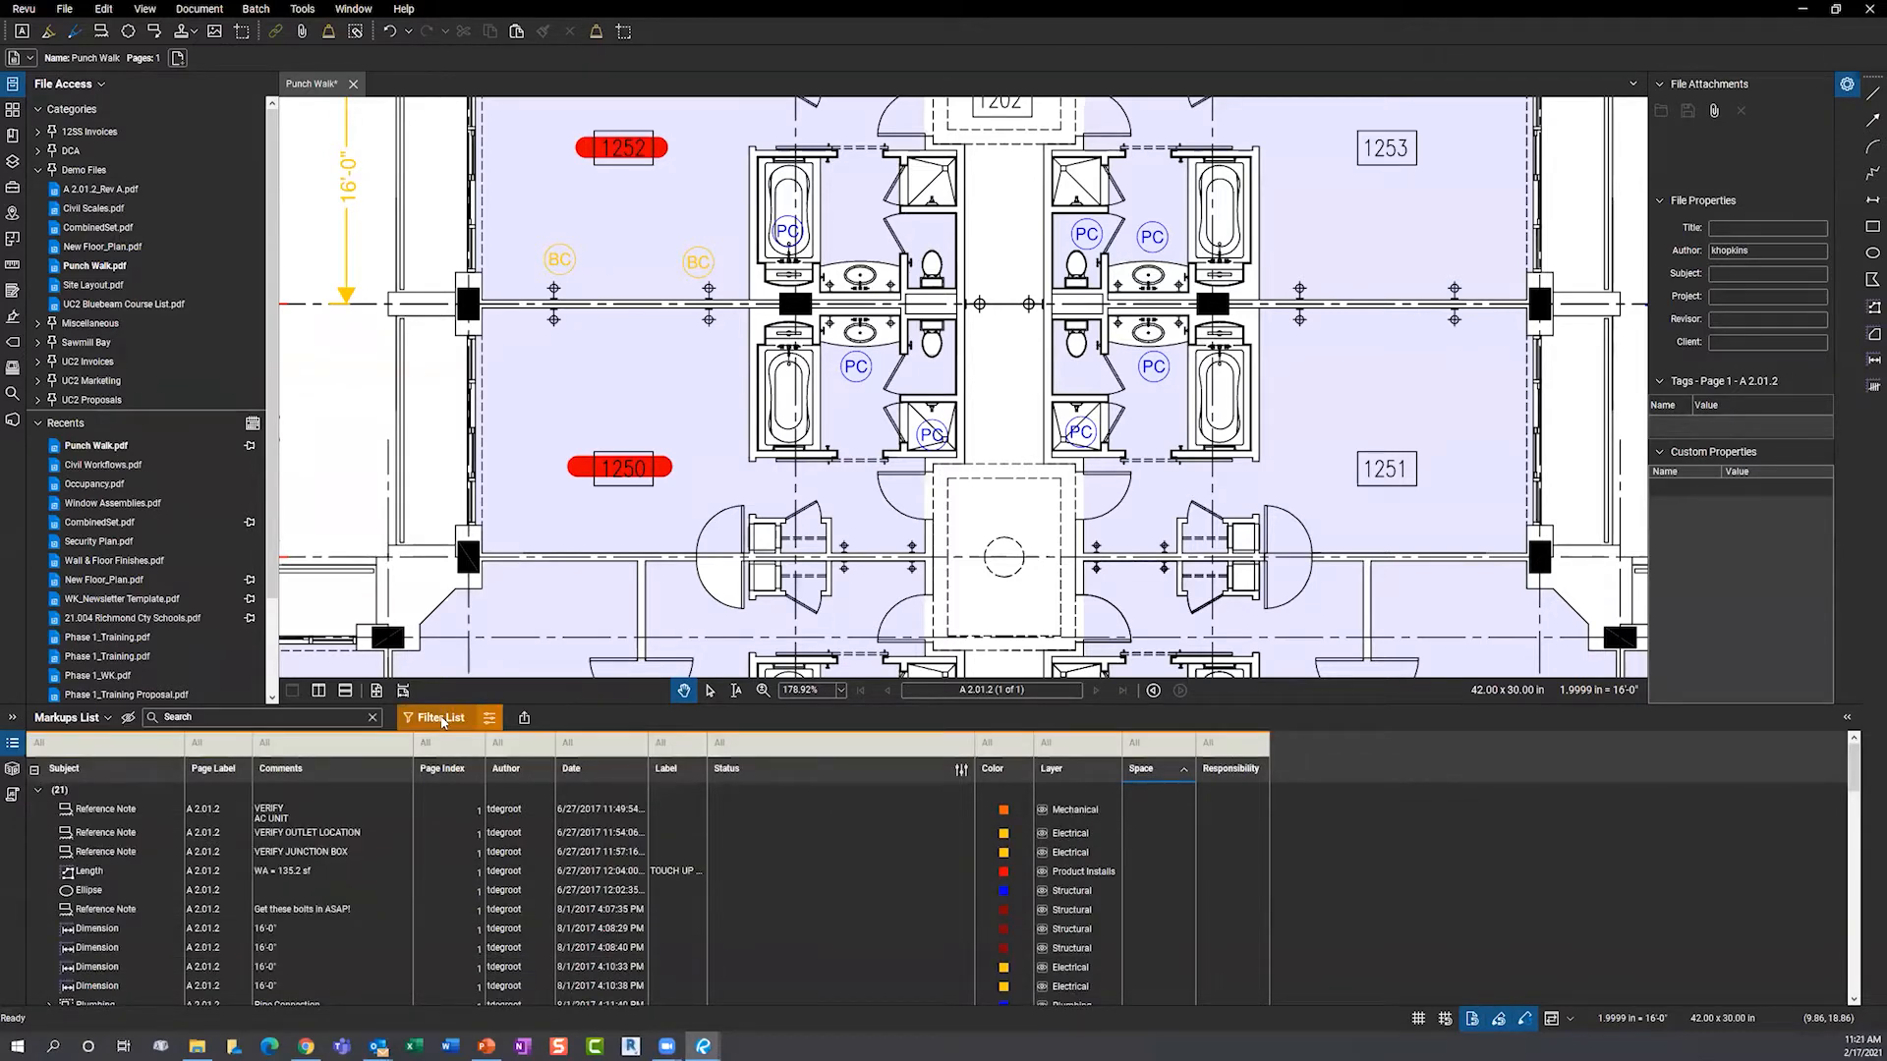
{"action": "left_click", "coordinate": [1080, 746]}
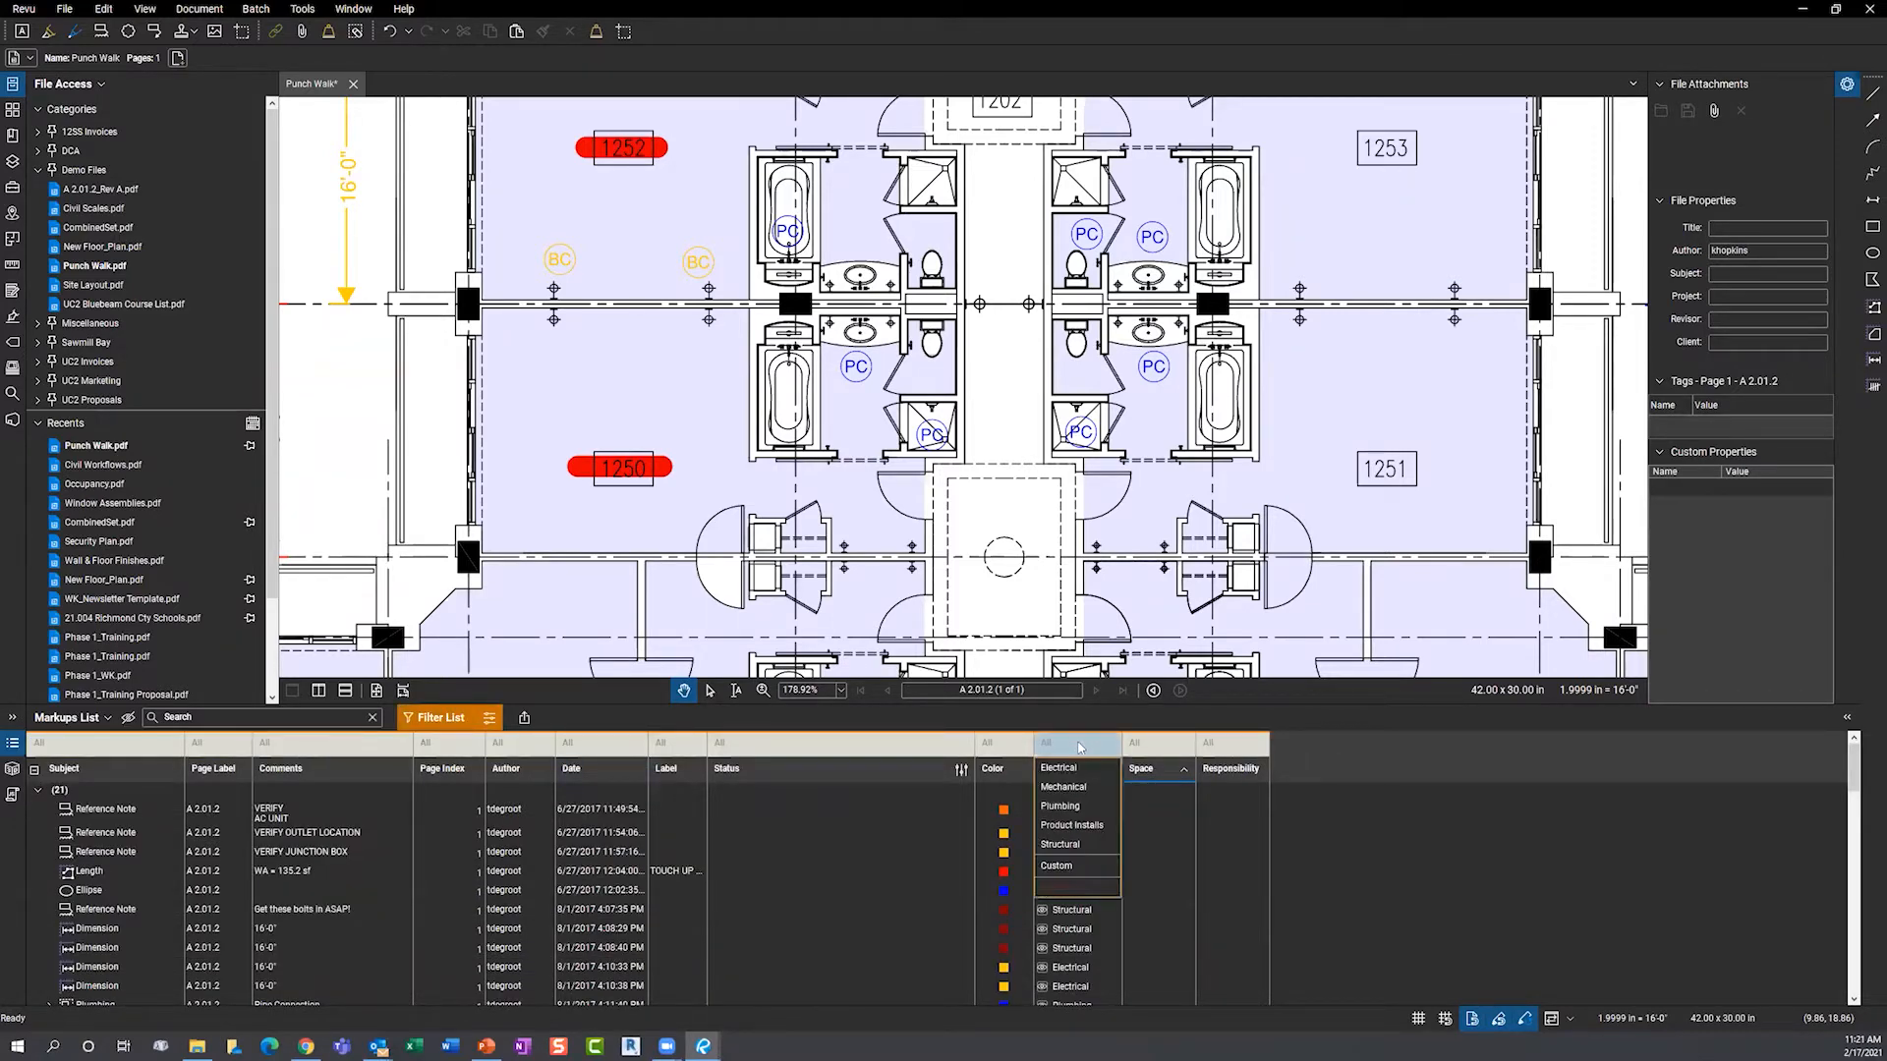
{"action": "left_click", "coordinate": [1066, 789]}
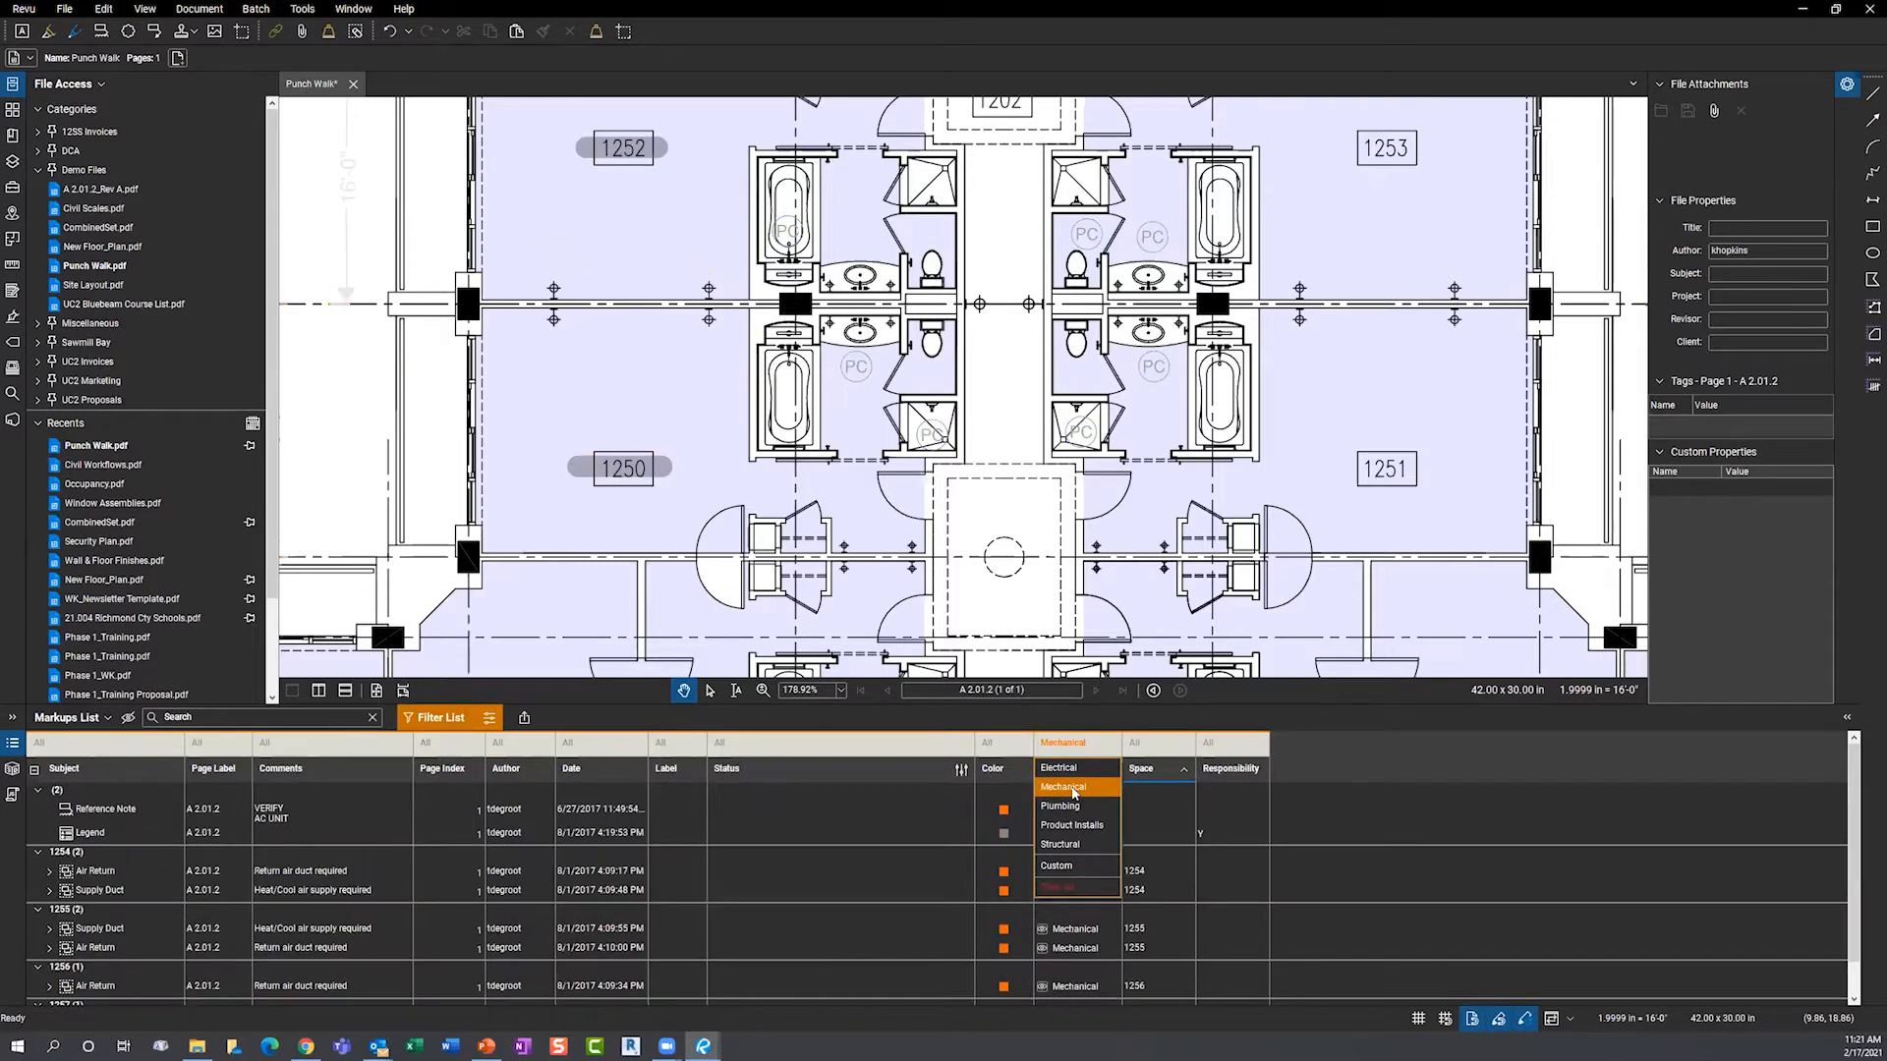
{"action": "left_click", "coordinate": [944, 721]}
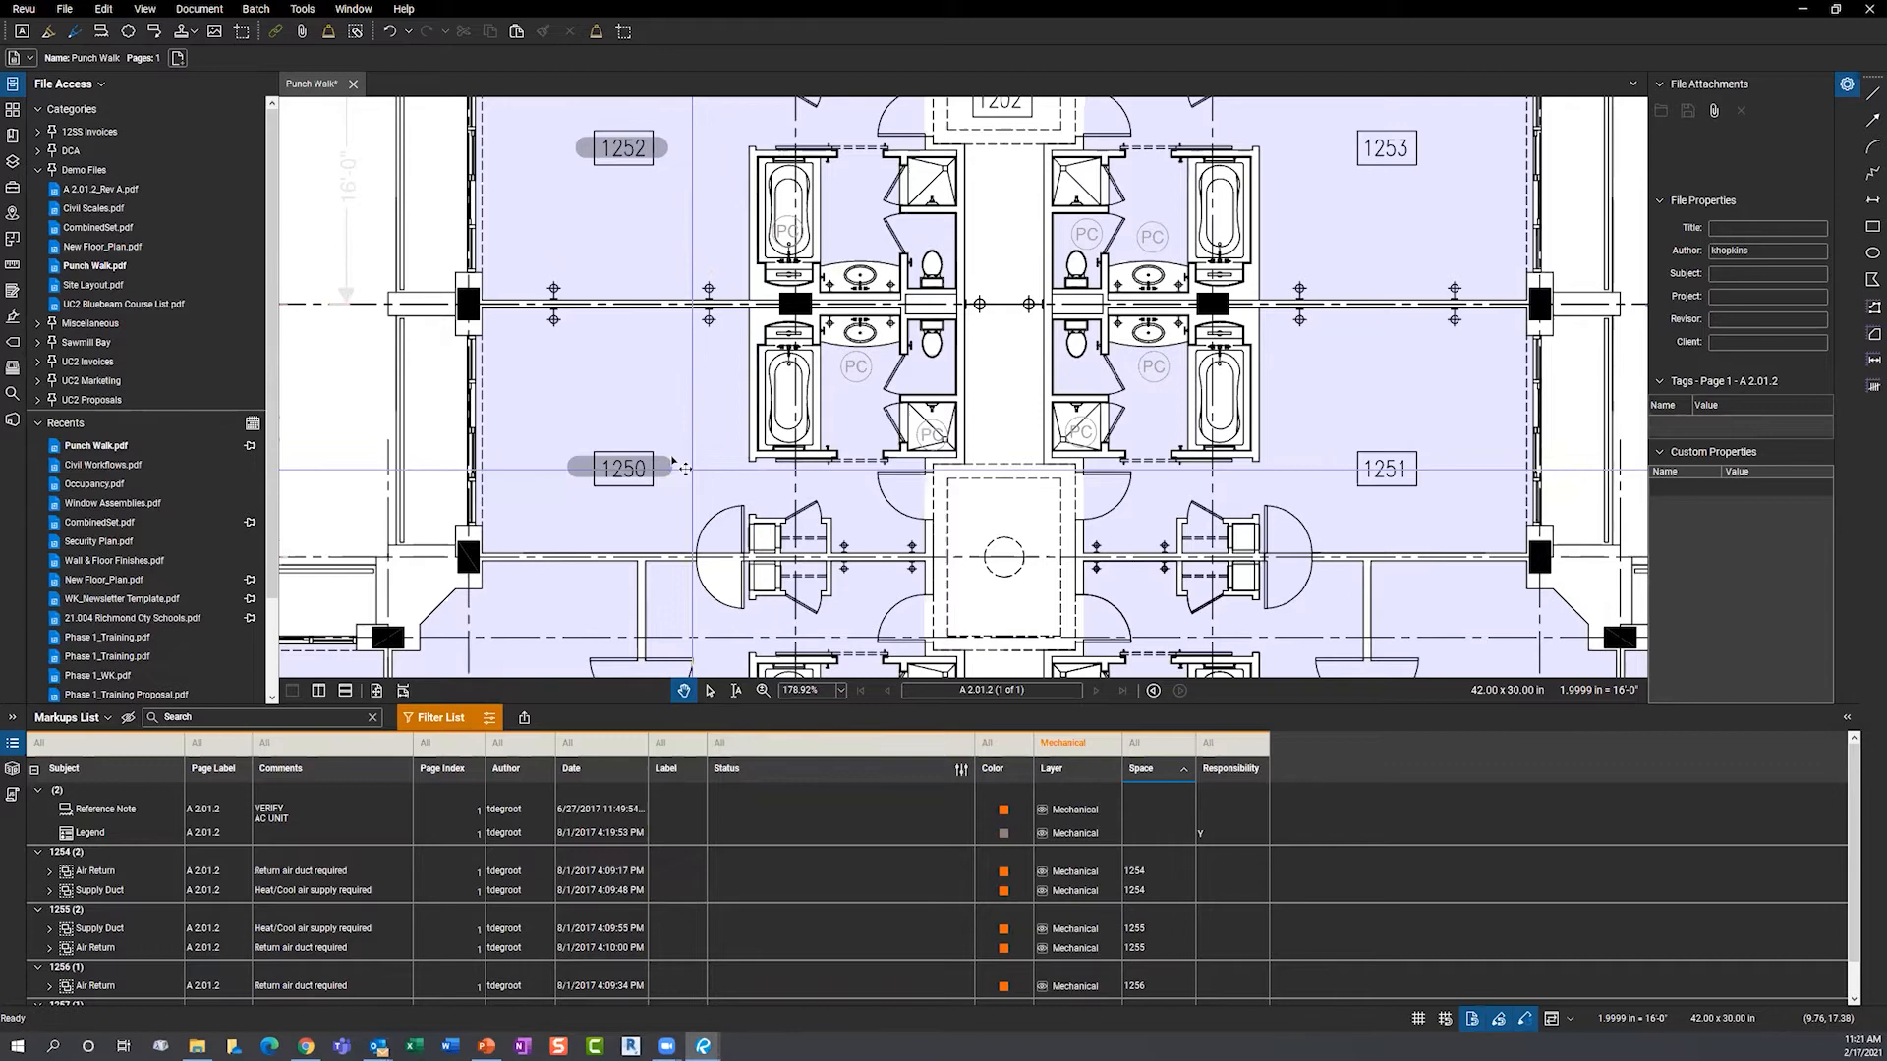
{"action": "scroll", "coordinate": [573, 538], "scroll_direction": "down", "scroll_amount": 2}
{"action": "scroll", "coordinate": [572, 537], "scroll_direction": "down", "scroll_amount": 6}
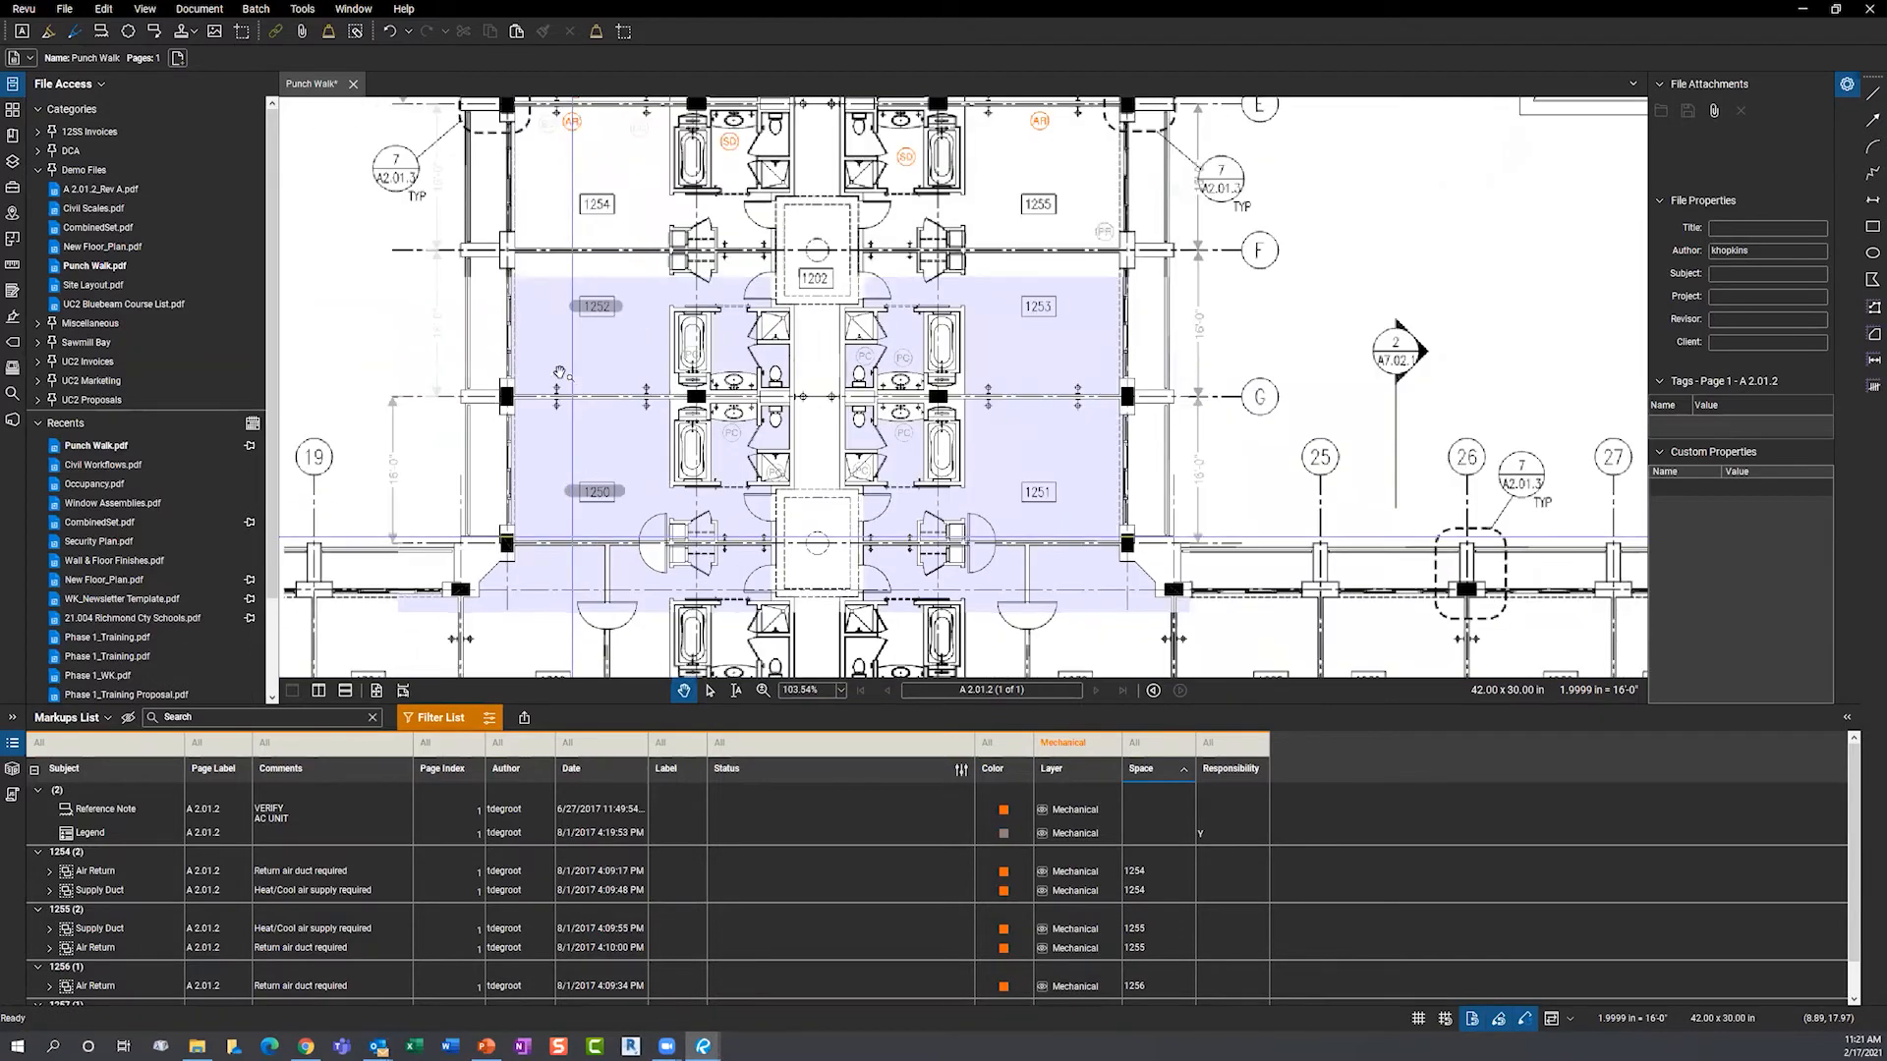
{"action": "scroll", "coordinate": [592, 364], "scroll_direction": "up", "scroll_amount": 5}
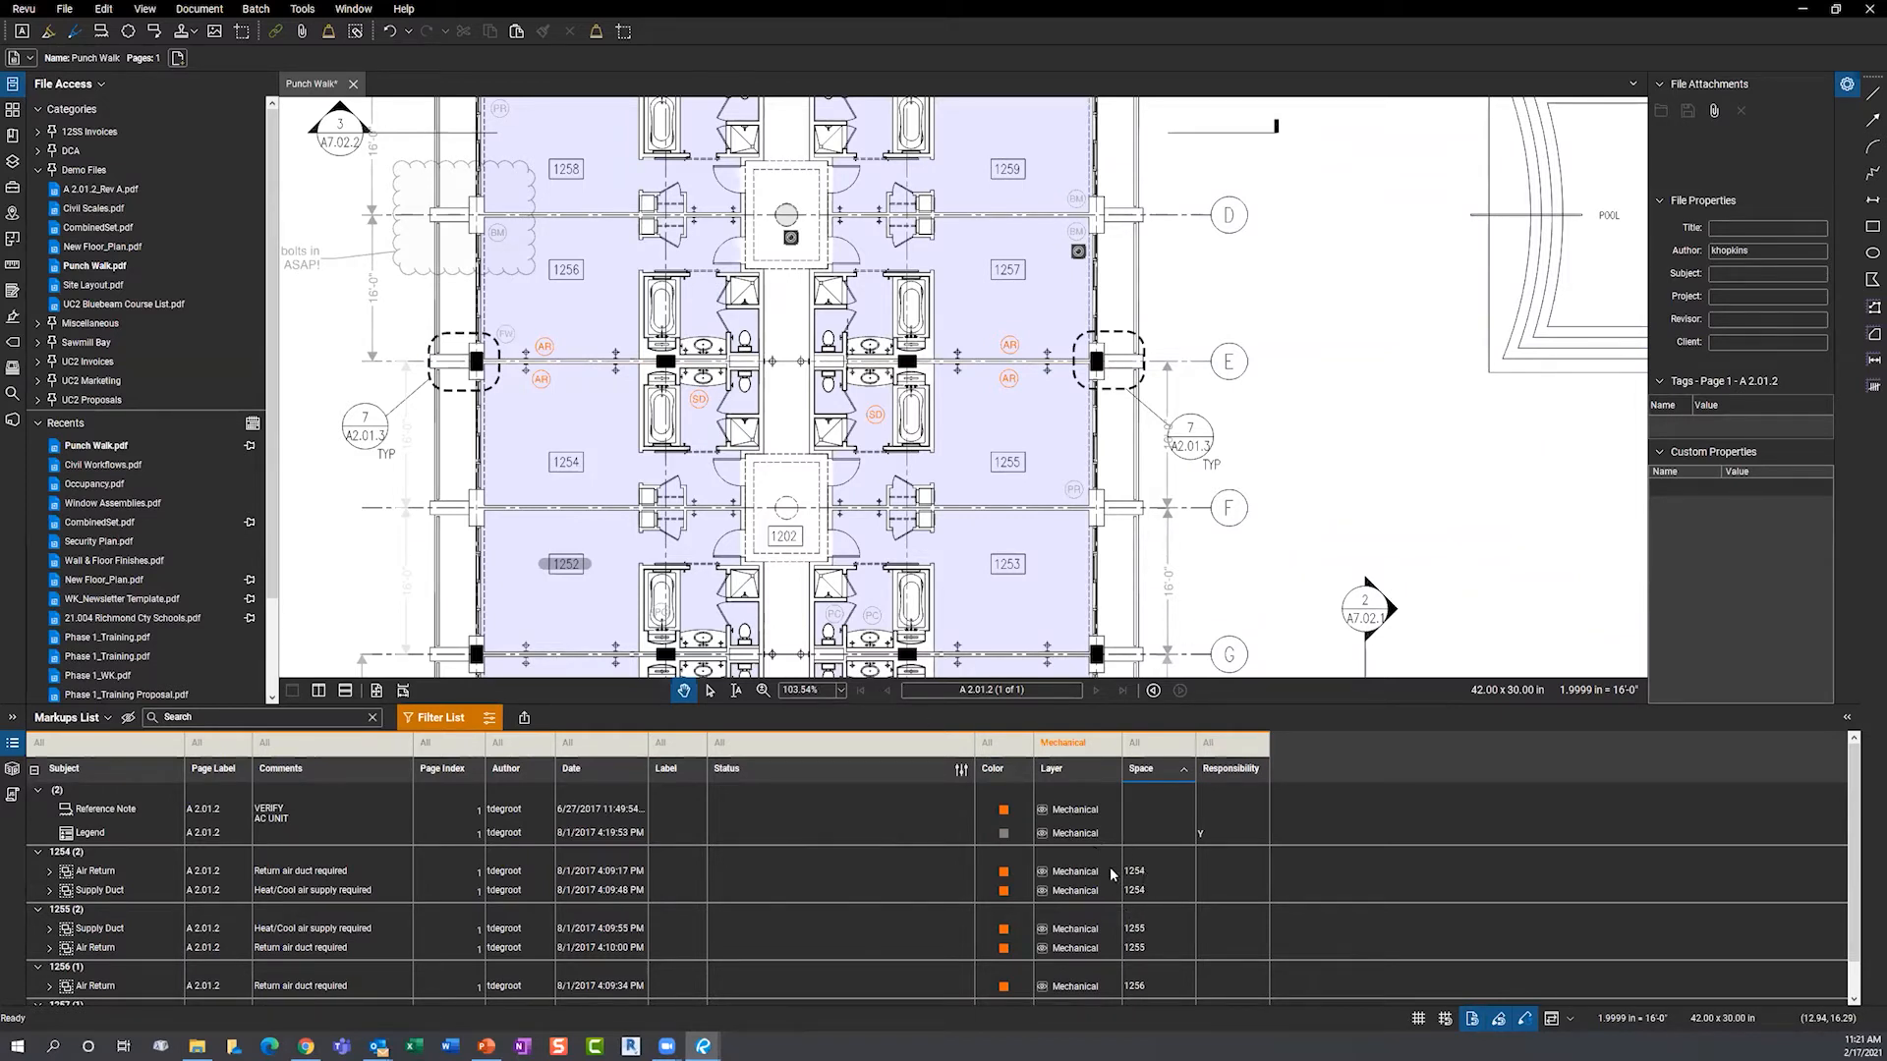
{"action": "scroll", "coordinate": [510, 411], "scroll_direction": "up", "scroll_amount": 1}
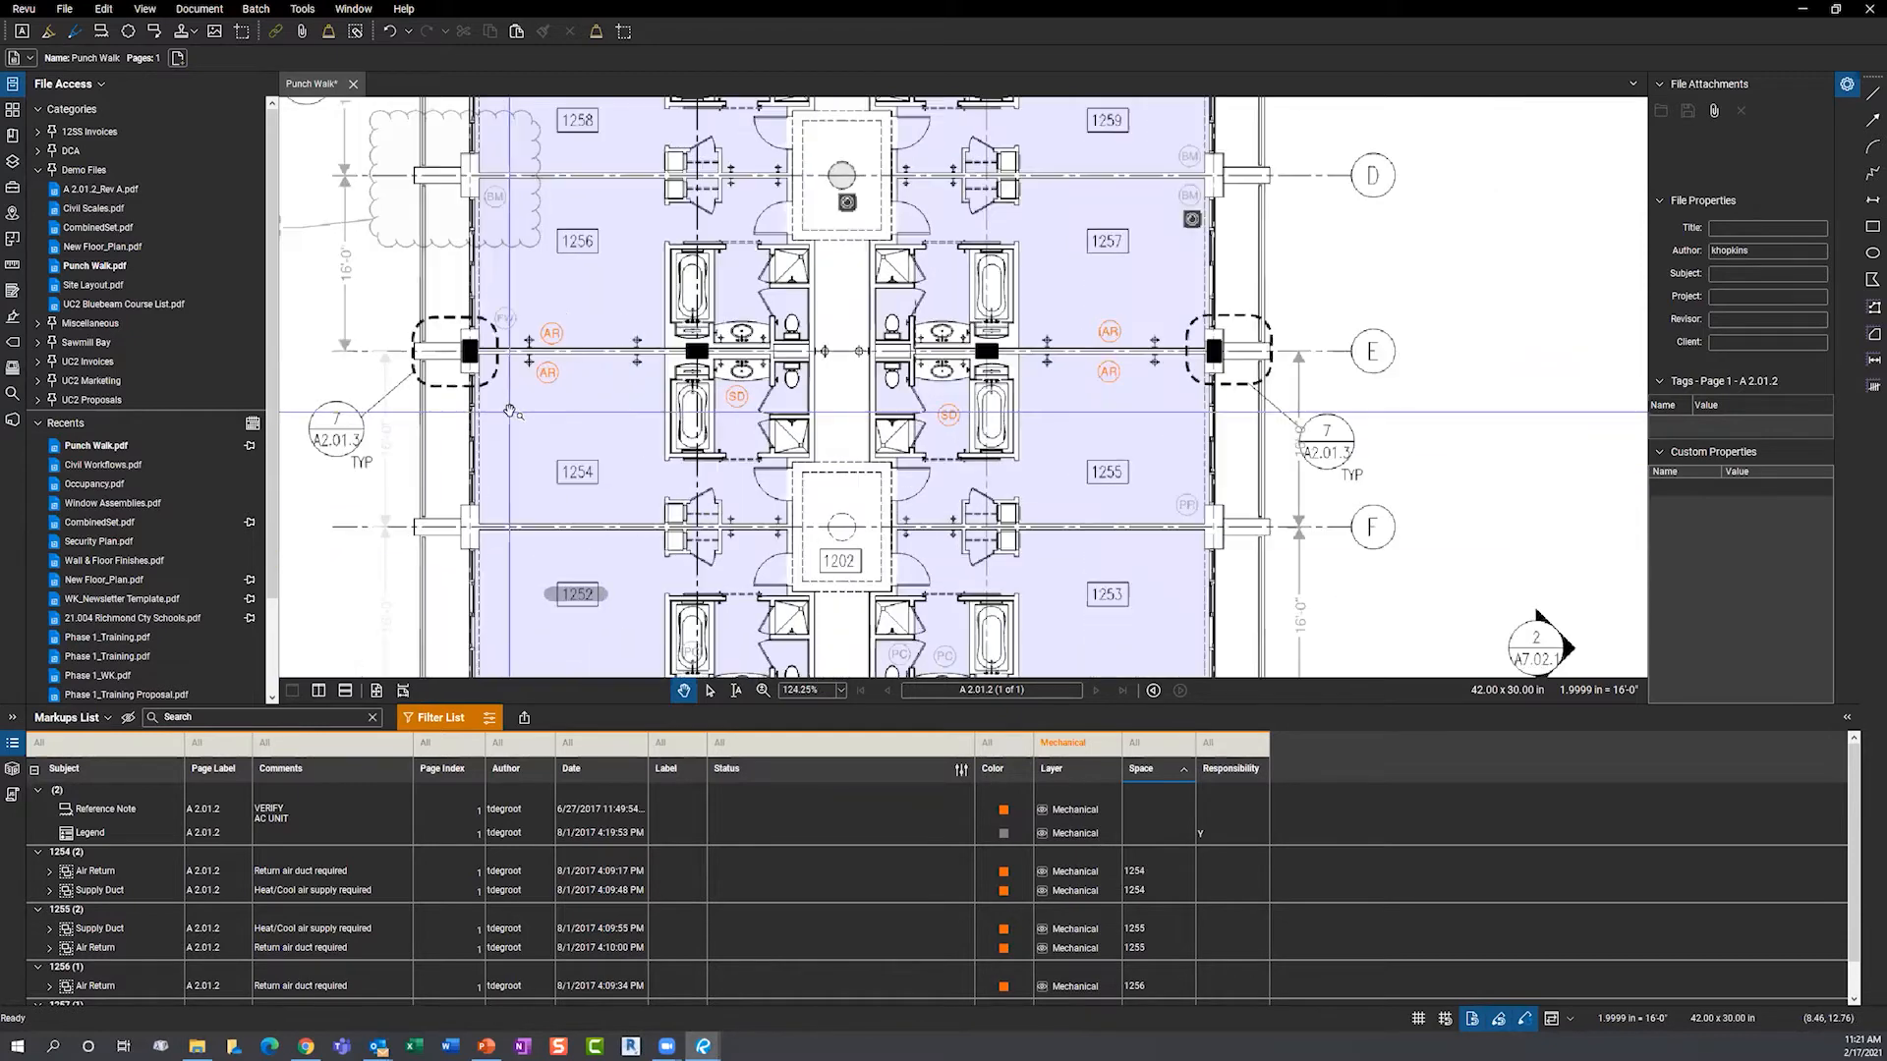
{"action": "scroll", "coordinate": [510, 410], "scroll_direction": "up", "scroll_amount": 3}
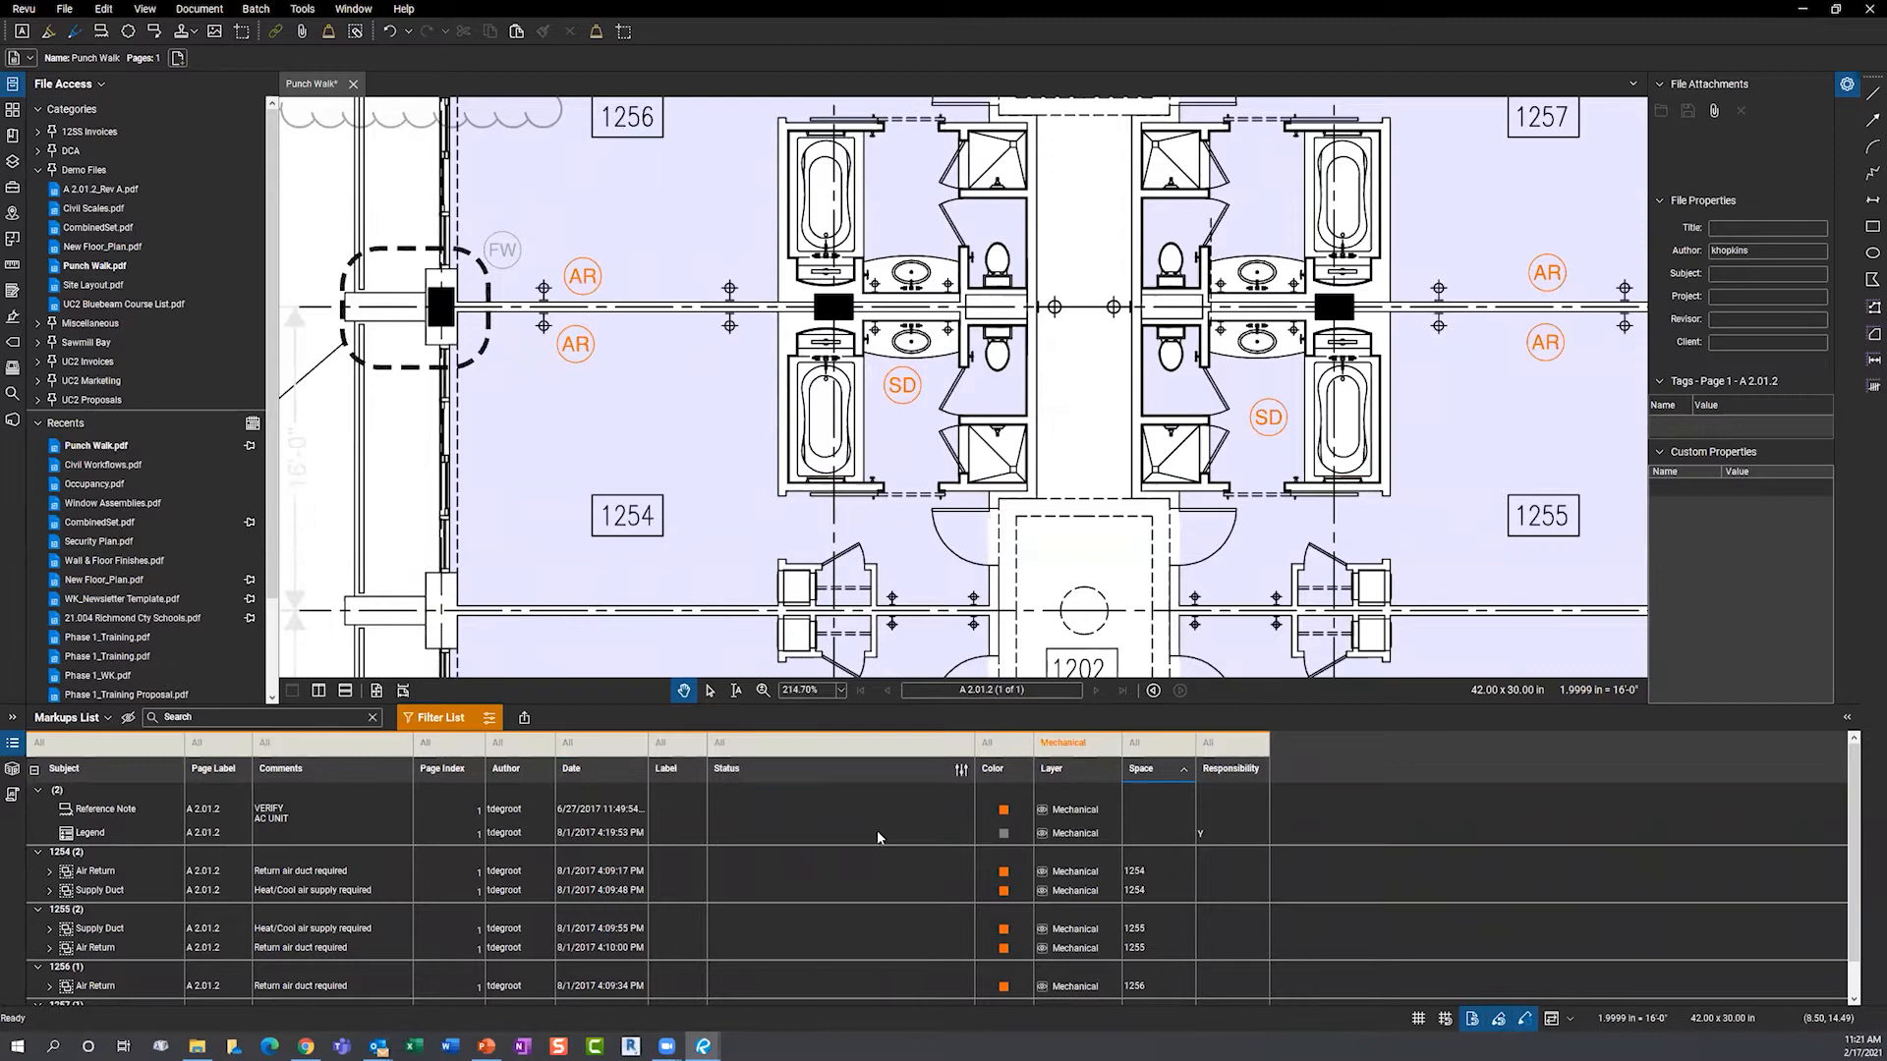
- Zoom to the Air Return markup in room 1254, then enlarge the drawing area above the list
{"action": "left_click", "coordinate": [776, 871]}
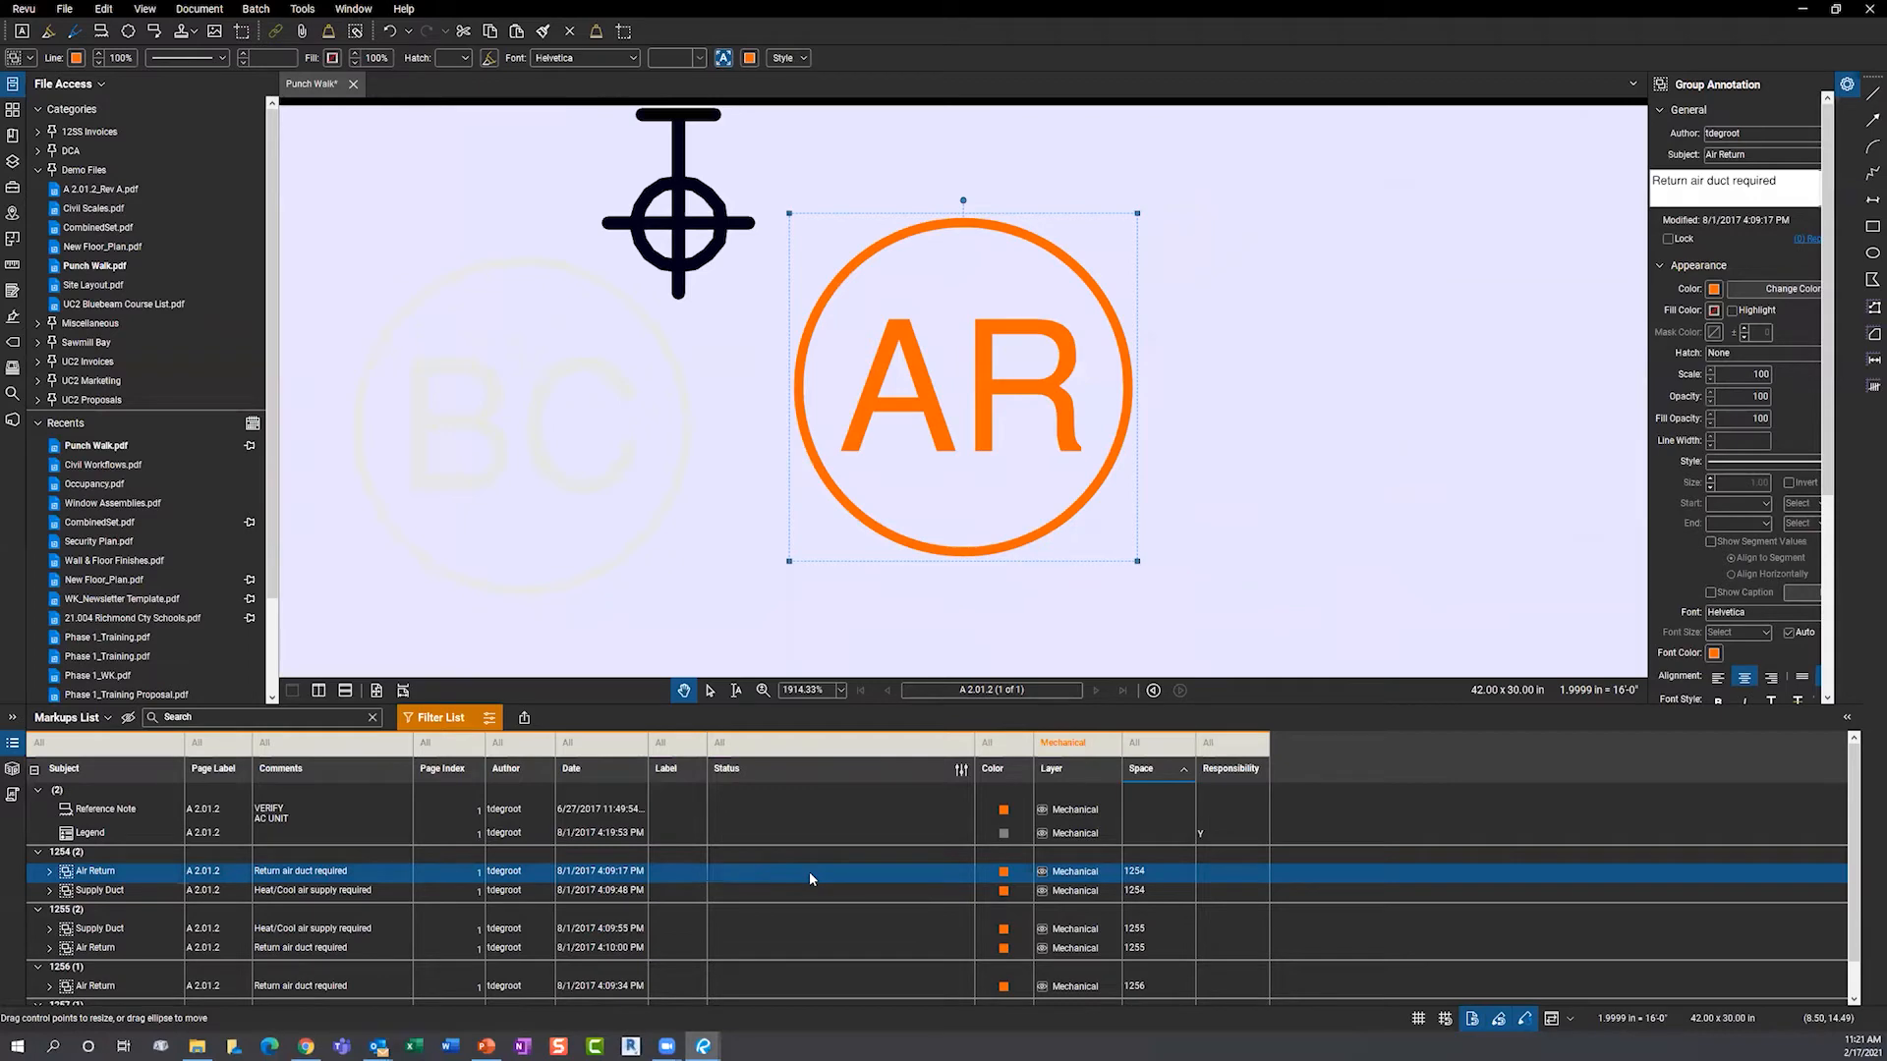
{"action": "scroll", "coordinate": [733, 514], "scroll_direction": "down", "scroll_amount": 2}
{"action": "scroll", "coordinate": [733, 514], "scroll_direction": "down", "scroll_amount": 9}
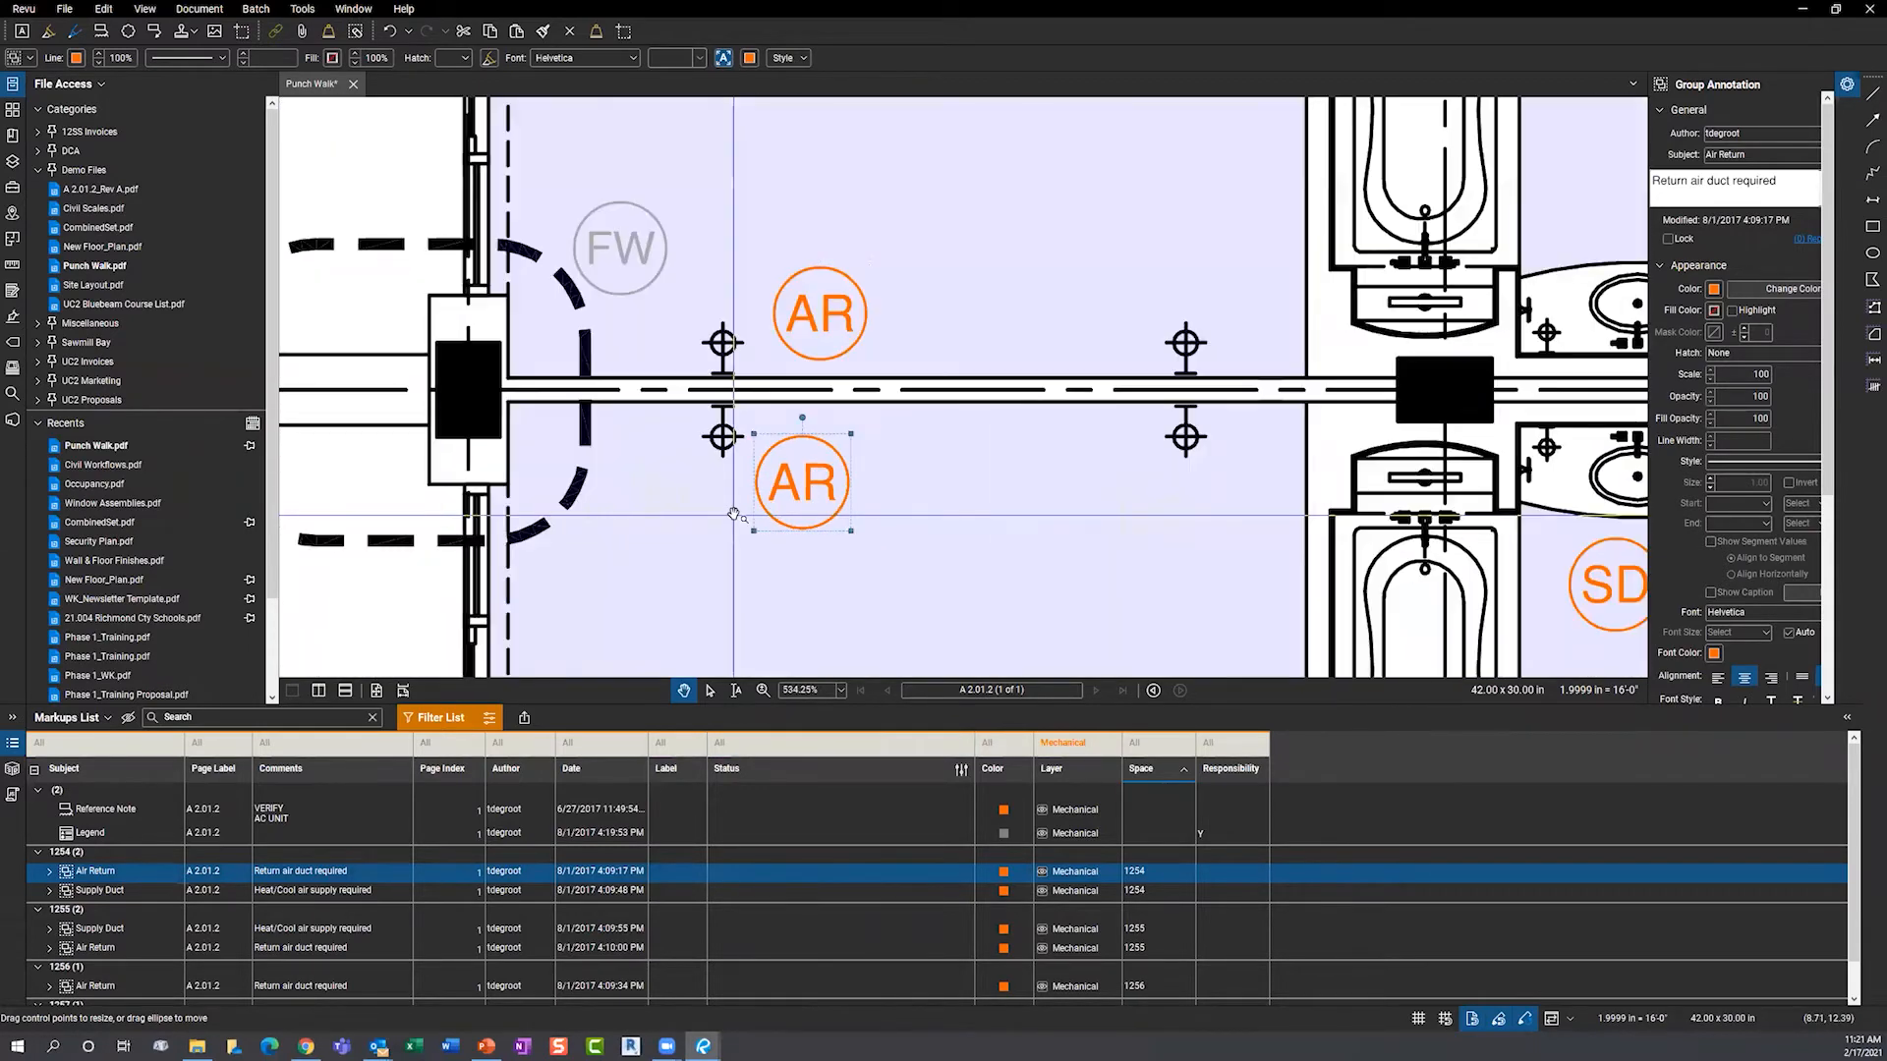
{"action": "left_click", "coordinate": [558, 425]}
{"action": "scroll", "coordinate": [557, 424], "scroll_direction": "down", "scroll_amount": 4}
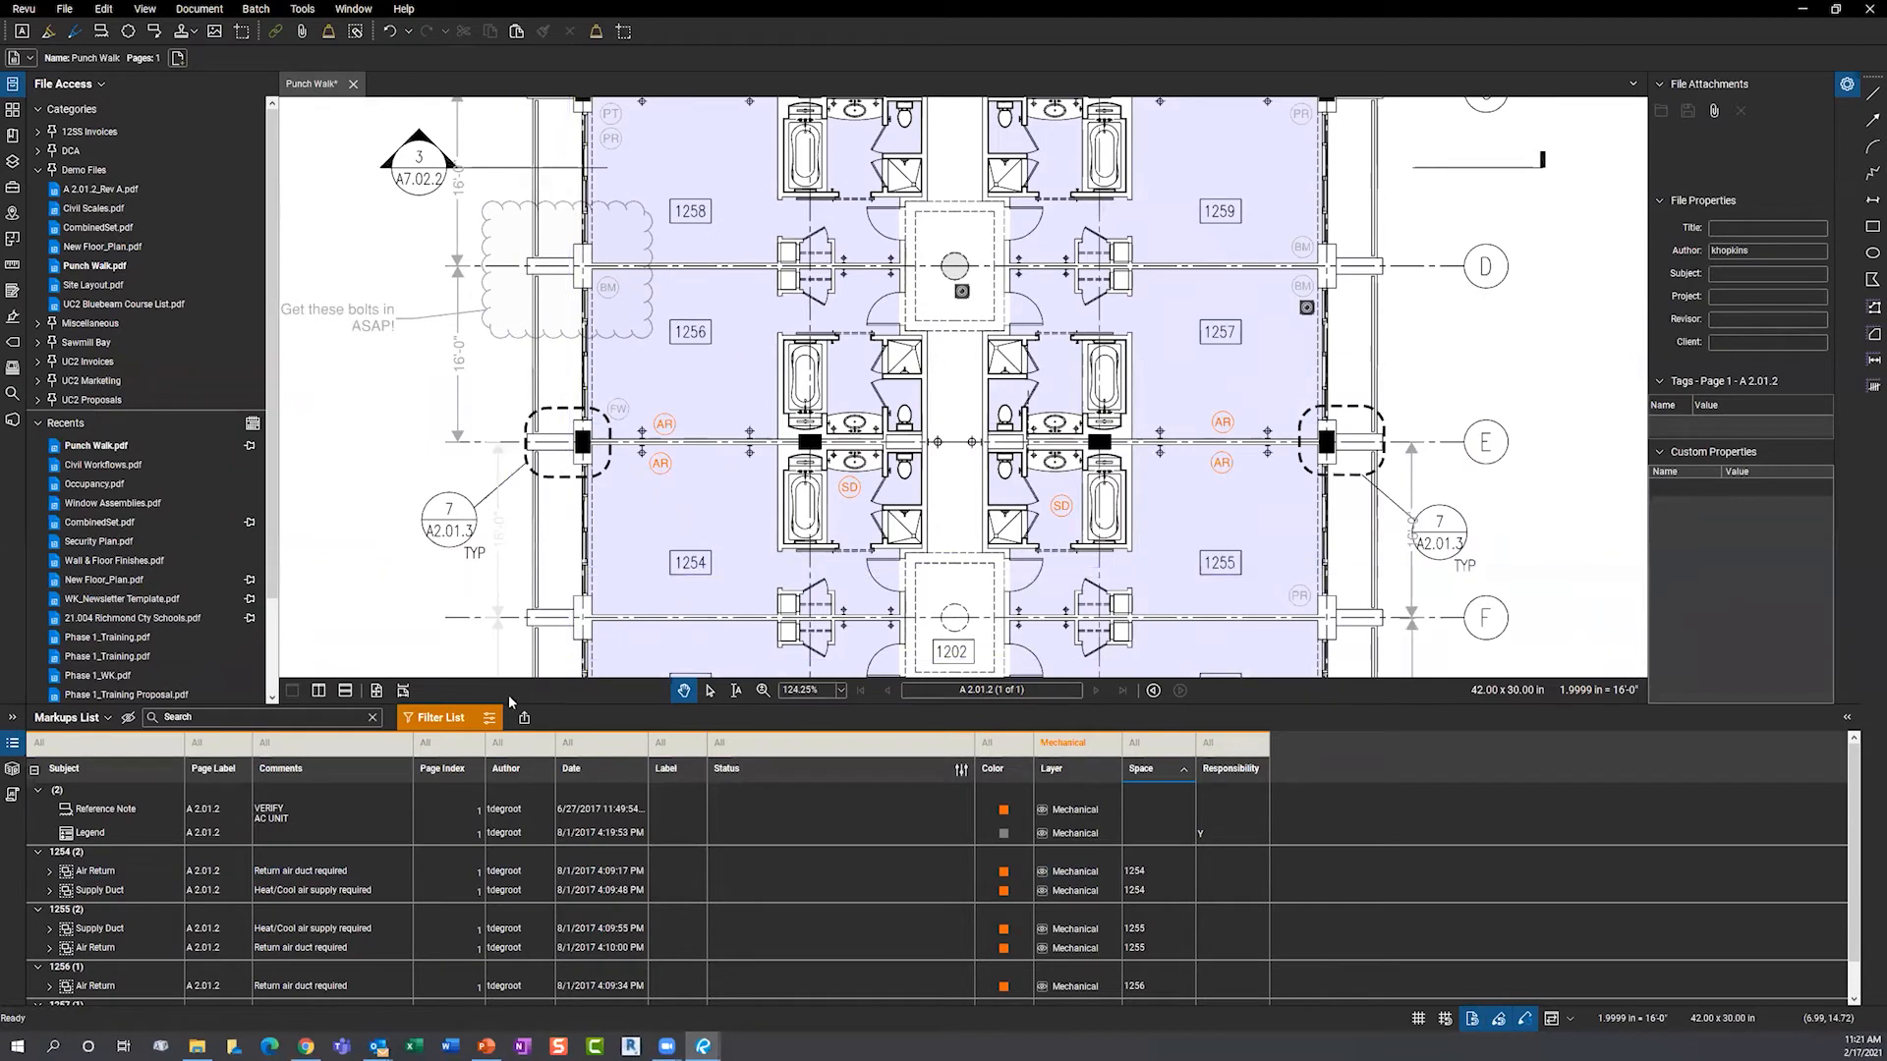
{"action": "left_click_drag", "start_coordinate": [568, 703], "coordinate": [578, 763]}
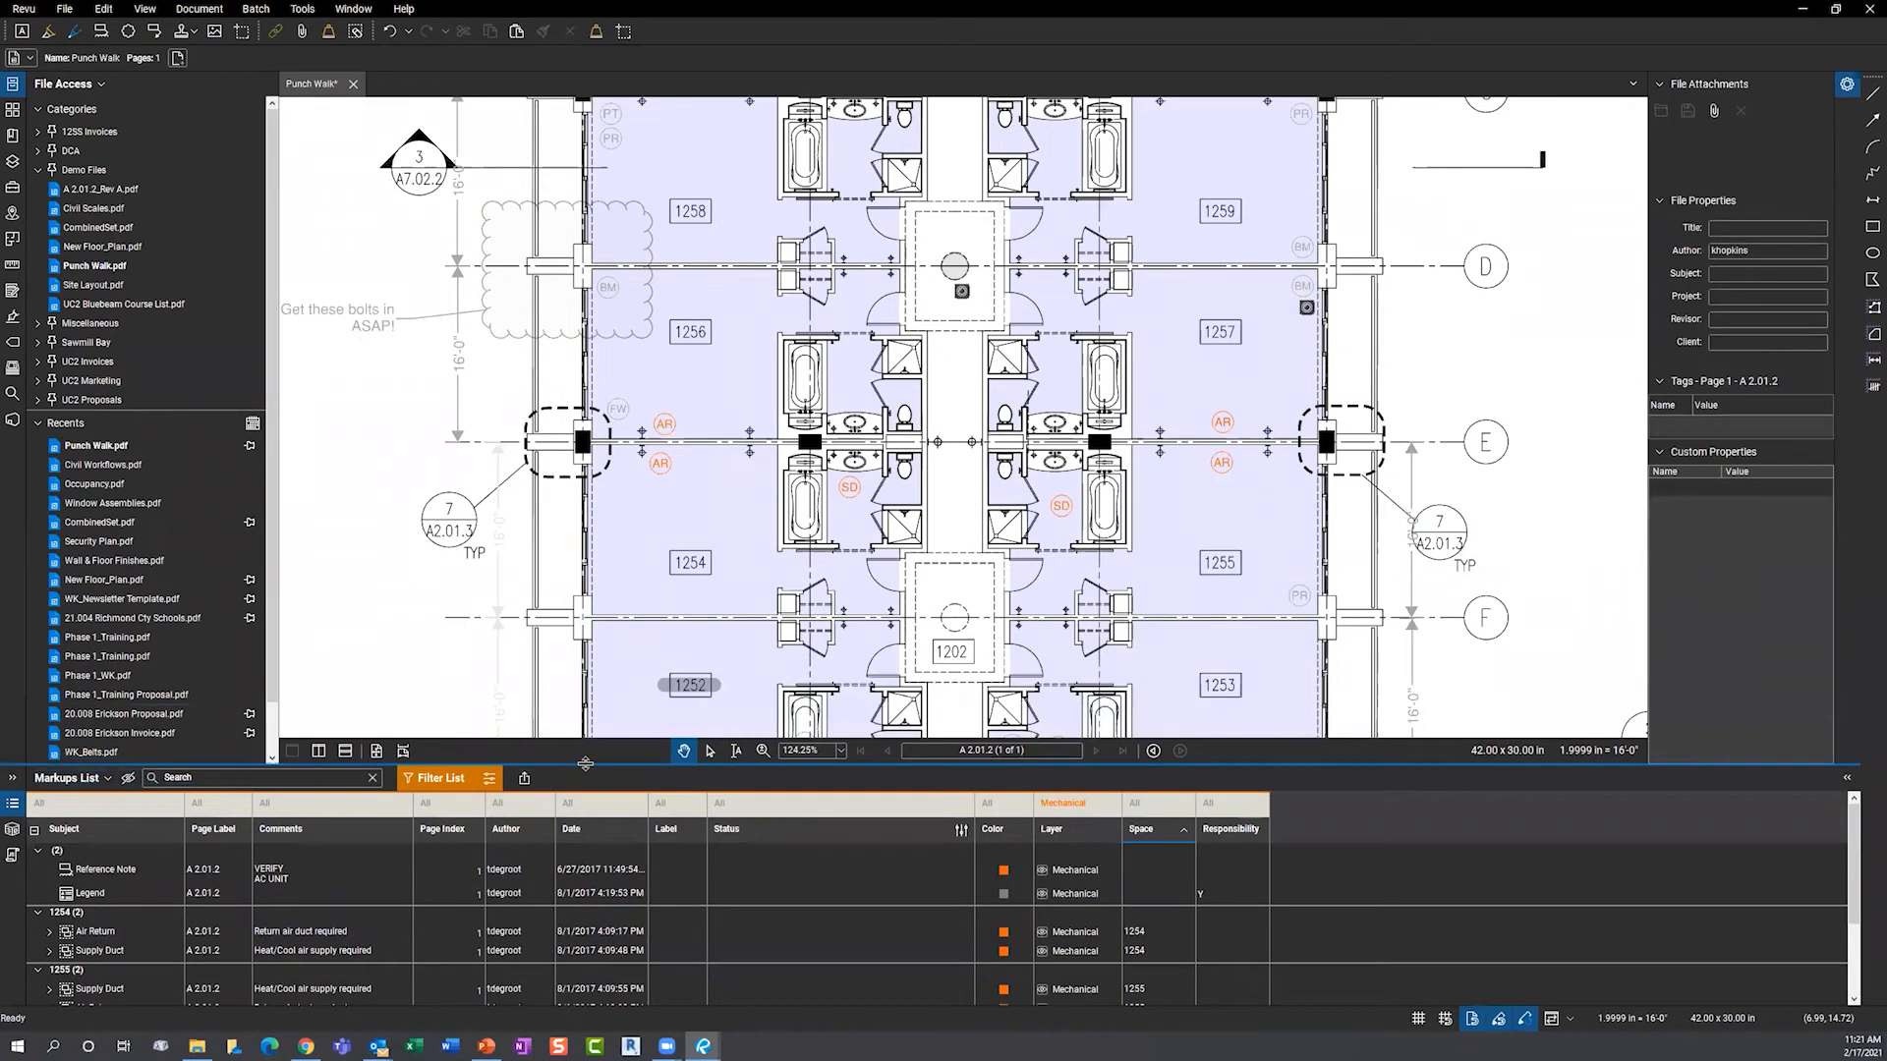
- Generate a PDF markup summary appended to Punch Walk with hyperlinks to the current PDF
{"action": "left_click", "coordinate": [523, 778]}
{"action": "left_click", "coordinate": [568, 838]}
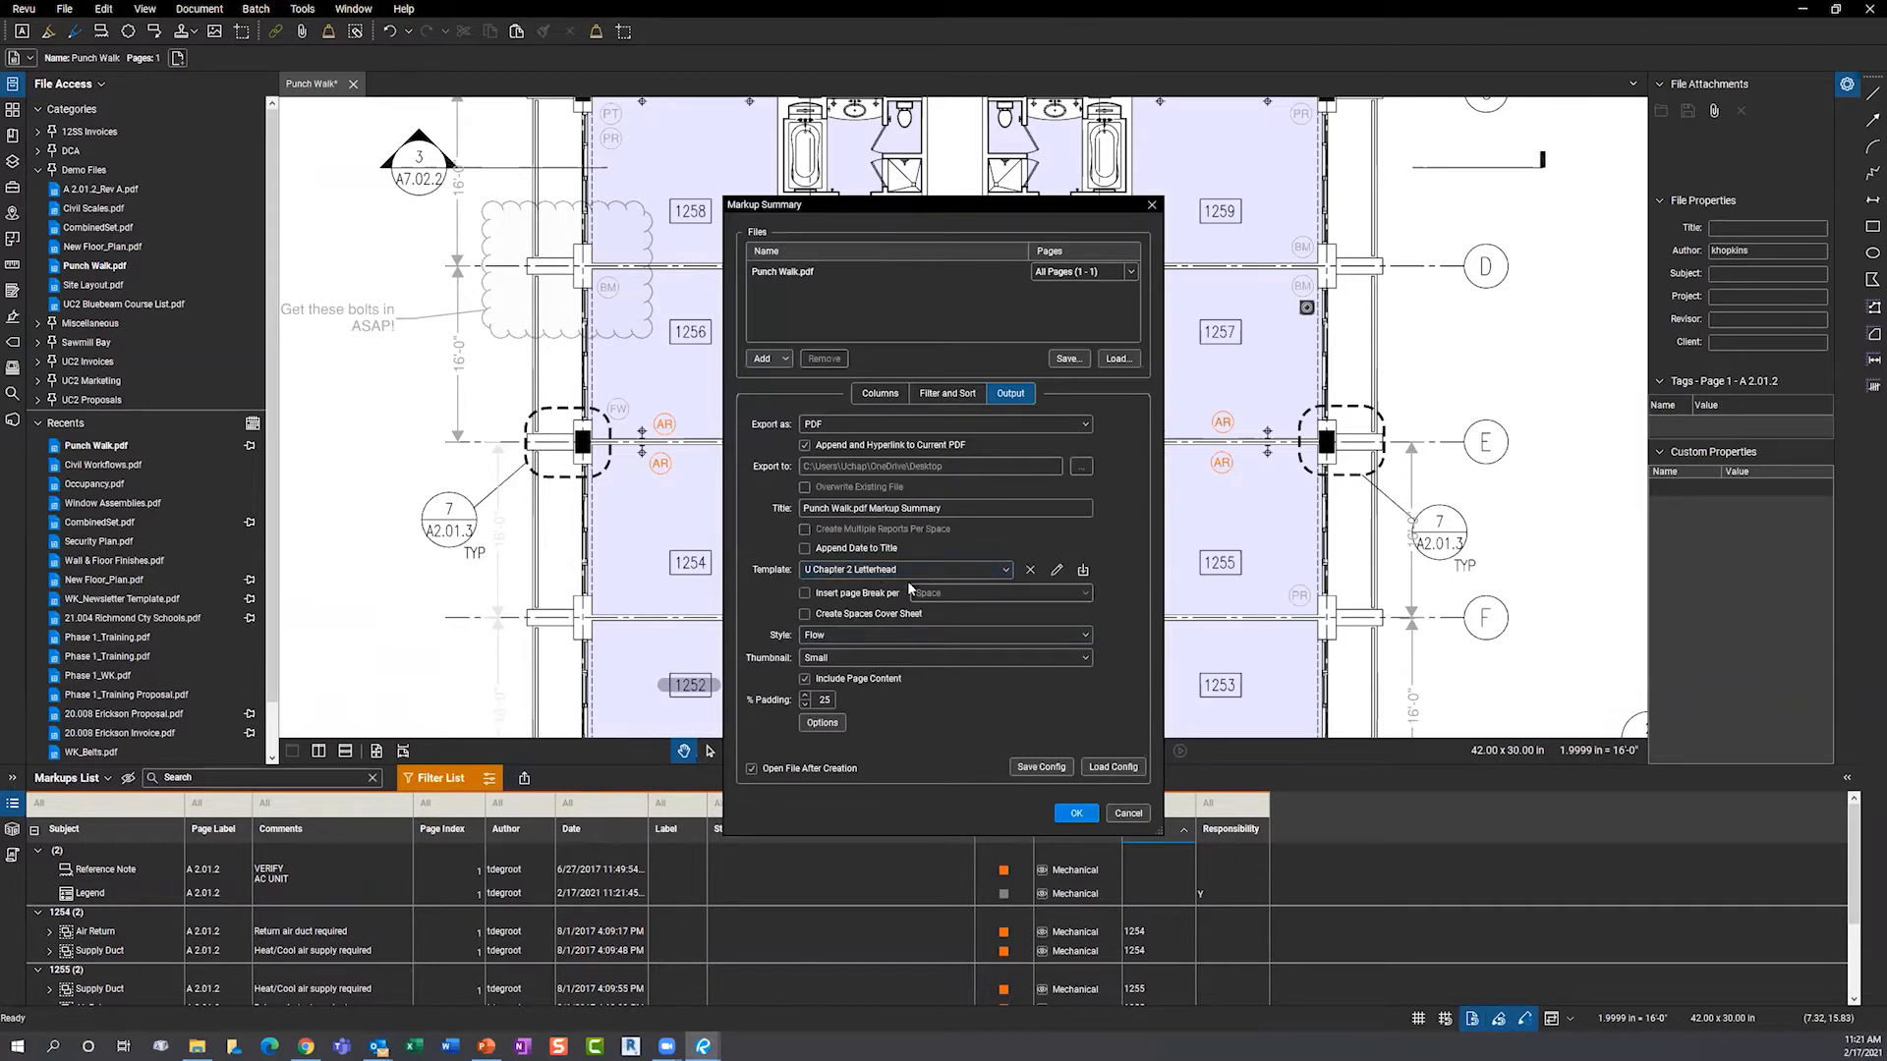
{"action": "left_click", "coordinate": [1076, 814]}
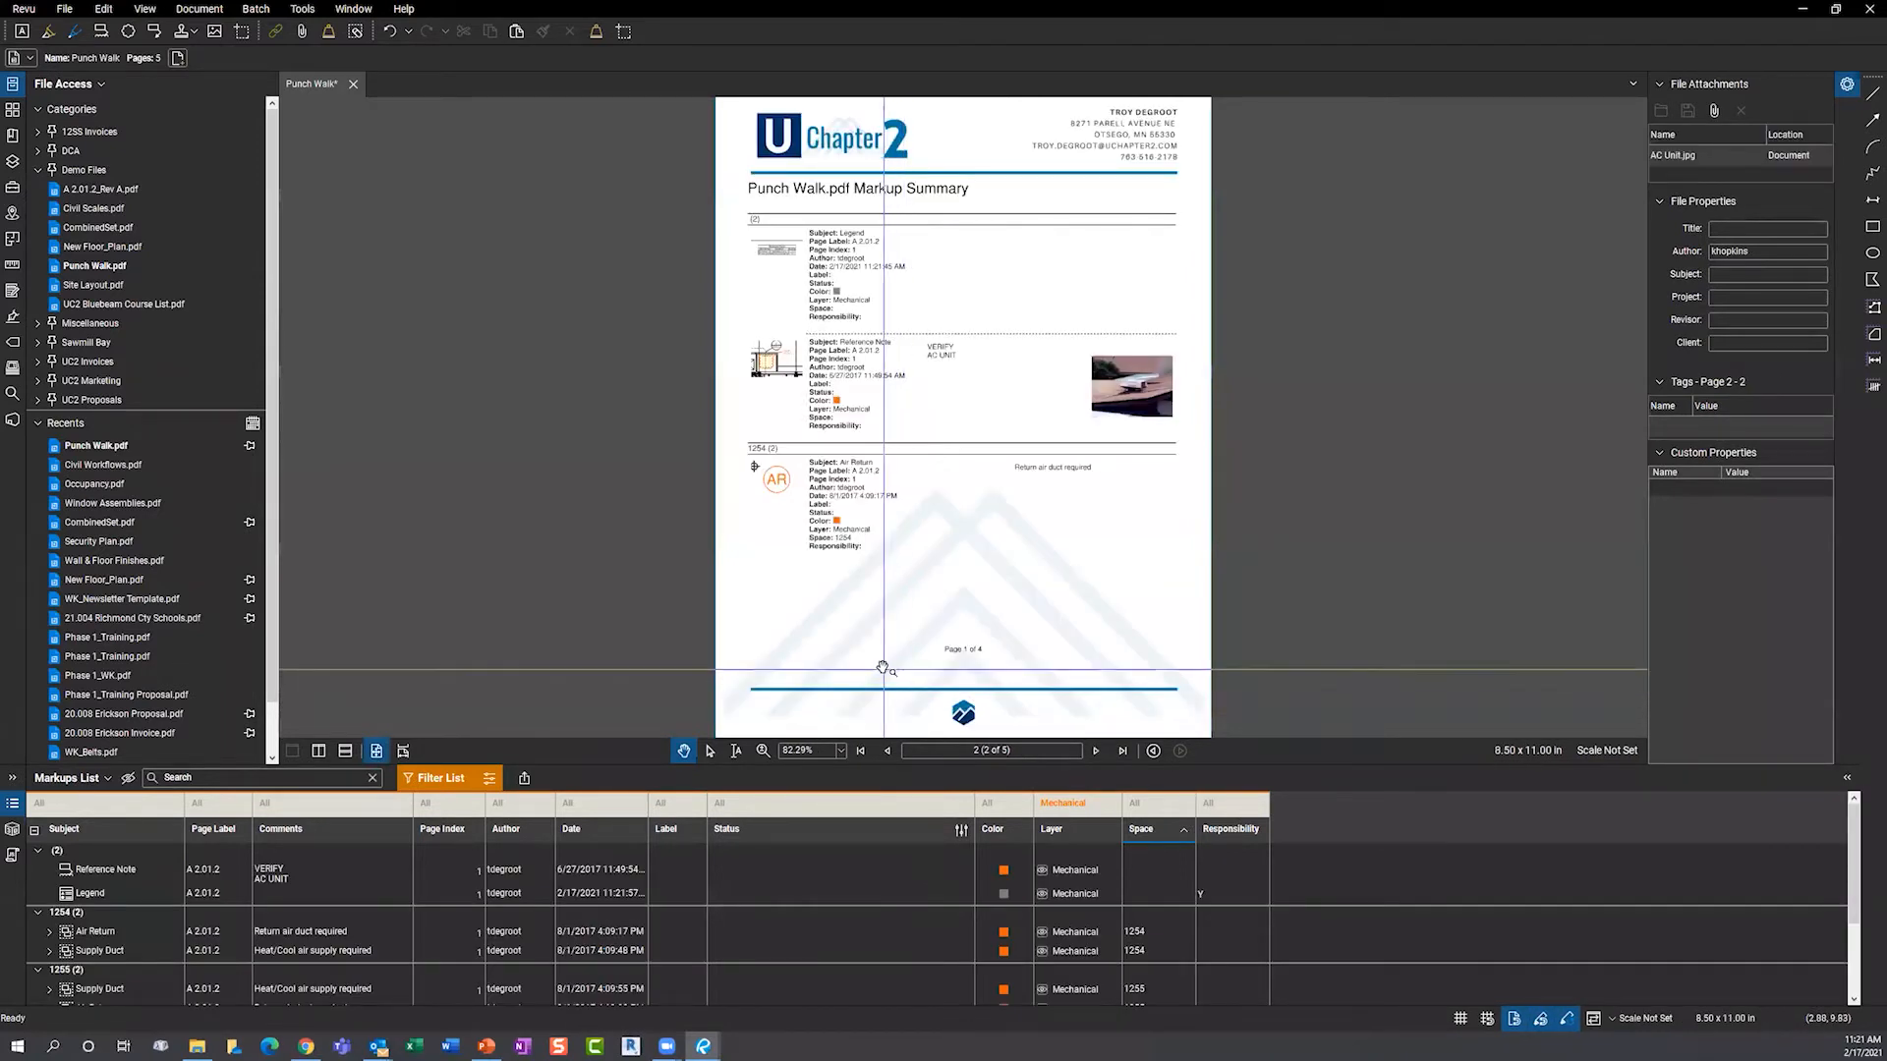
{"action": "scroll", "coordinate": [941, 268], "scroll_direction": "up", "scroll_amount": 4}
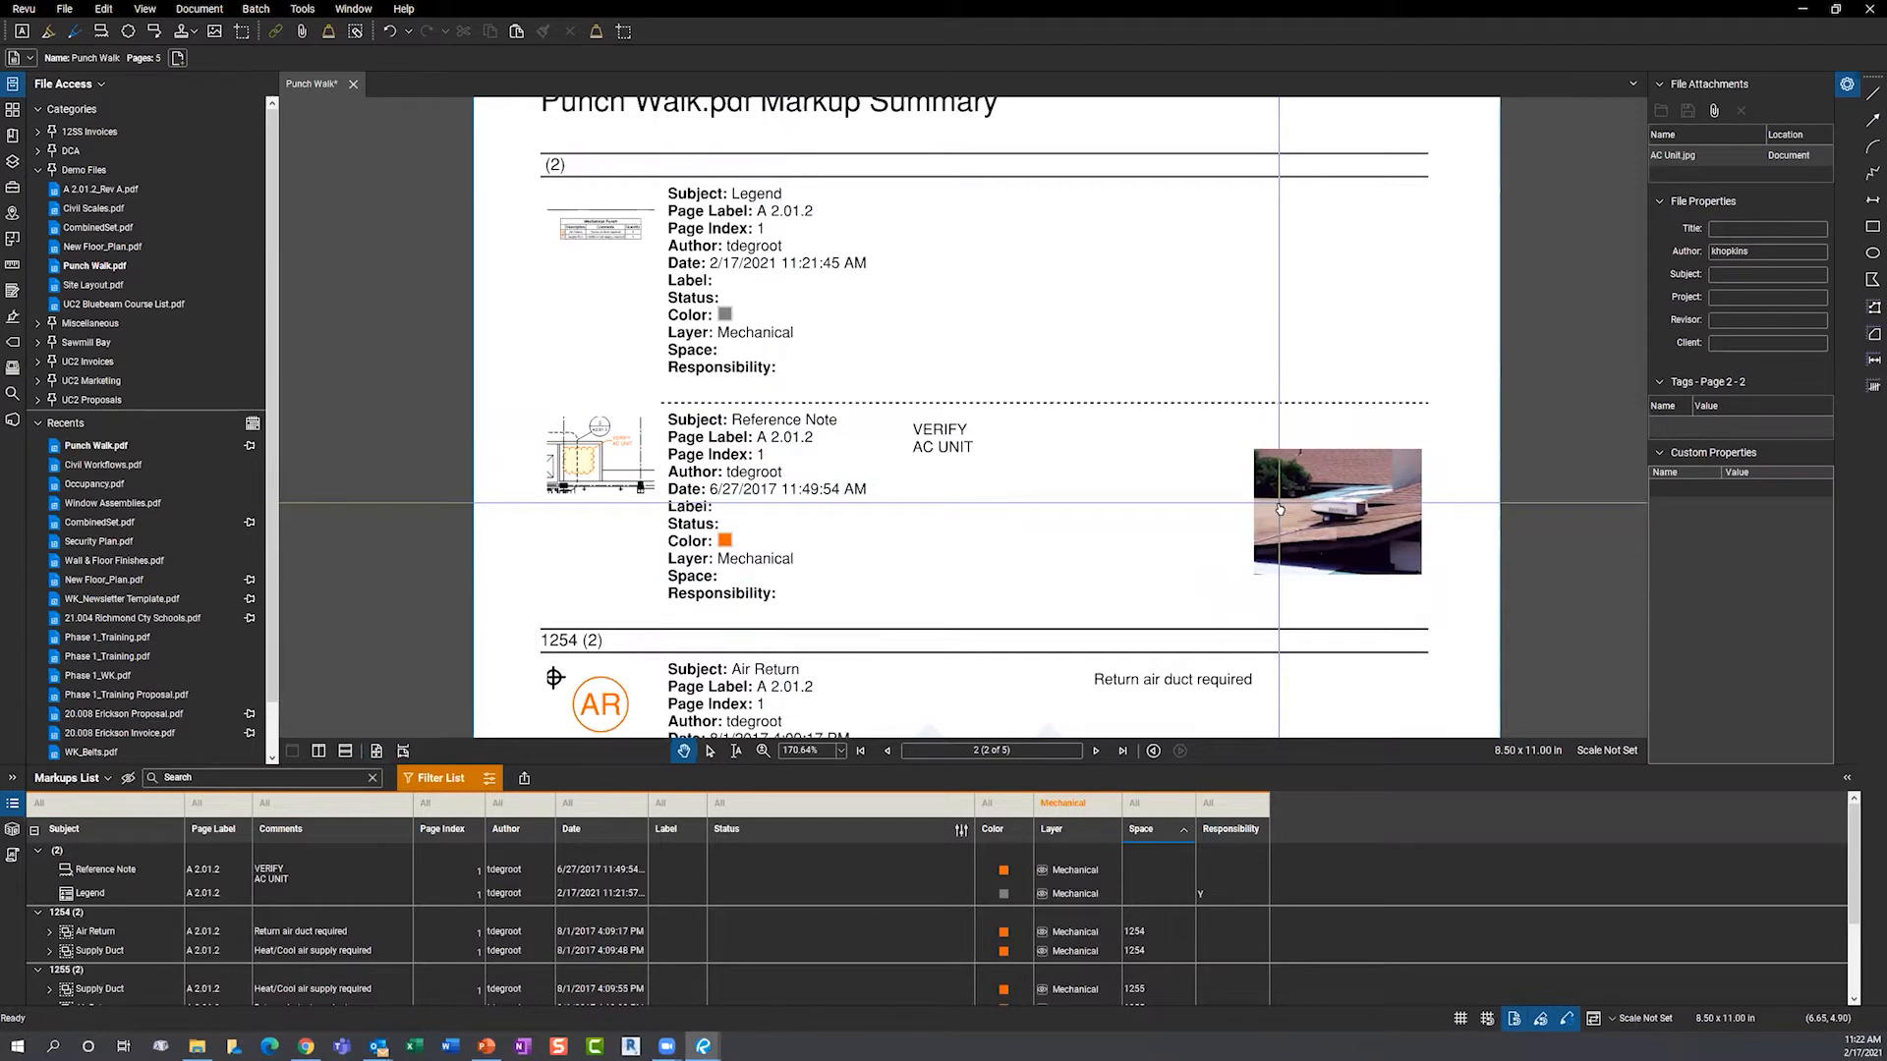
- Follow the report link to the VERIFY AC UNIT markup, then go to page 5, the Capture Media Summary
{"action": "left_click", "coordinate": [608, 464]}
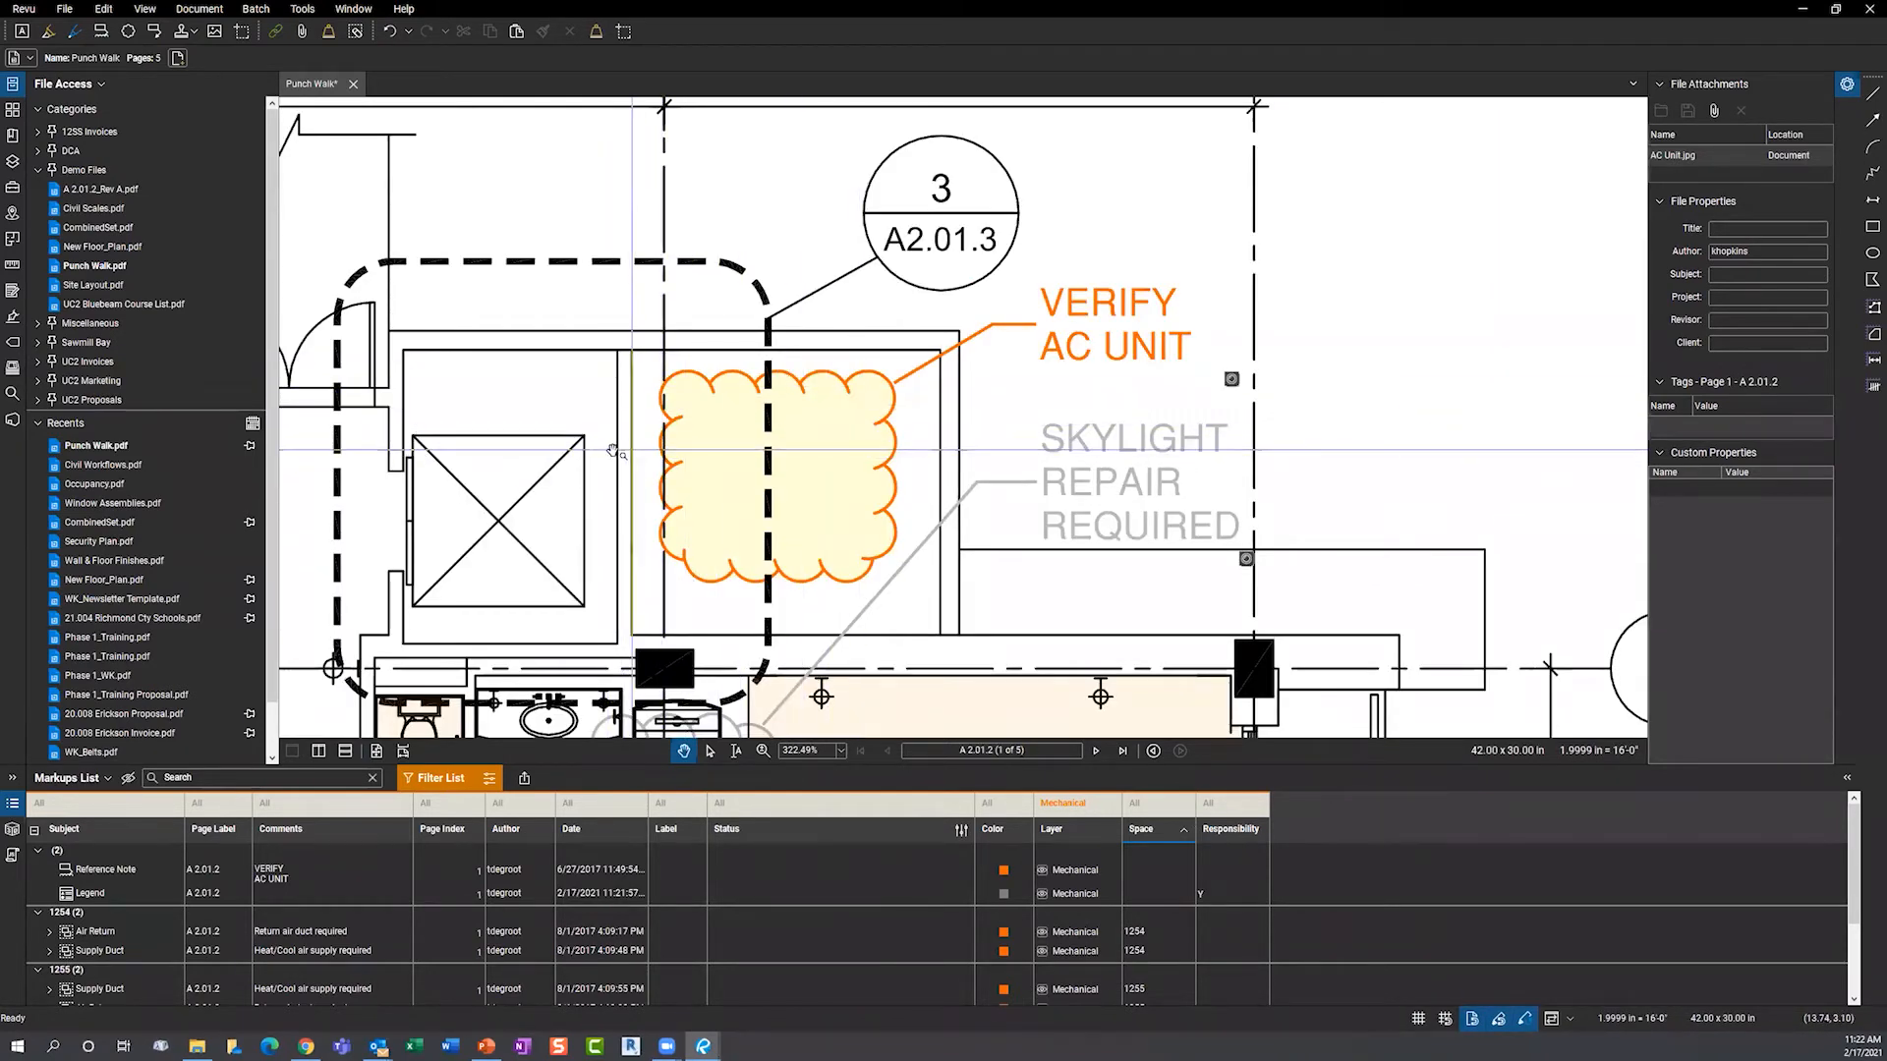
{"action": "left_click", "coordinate": [11, 112]}
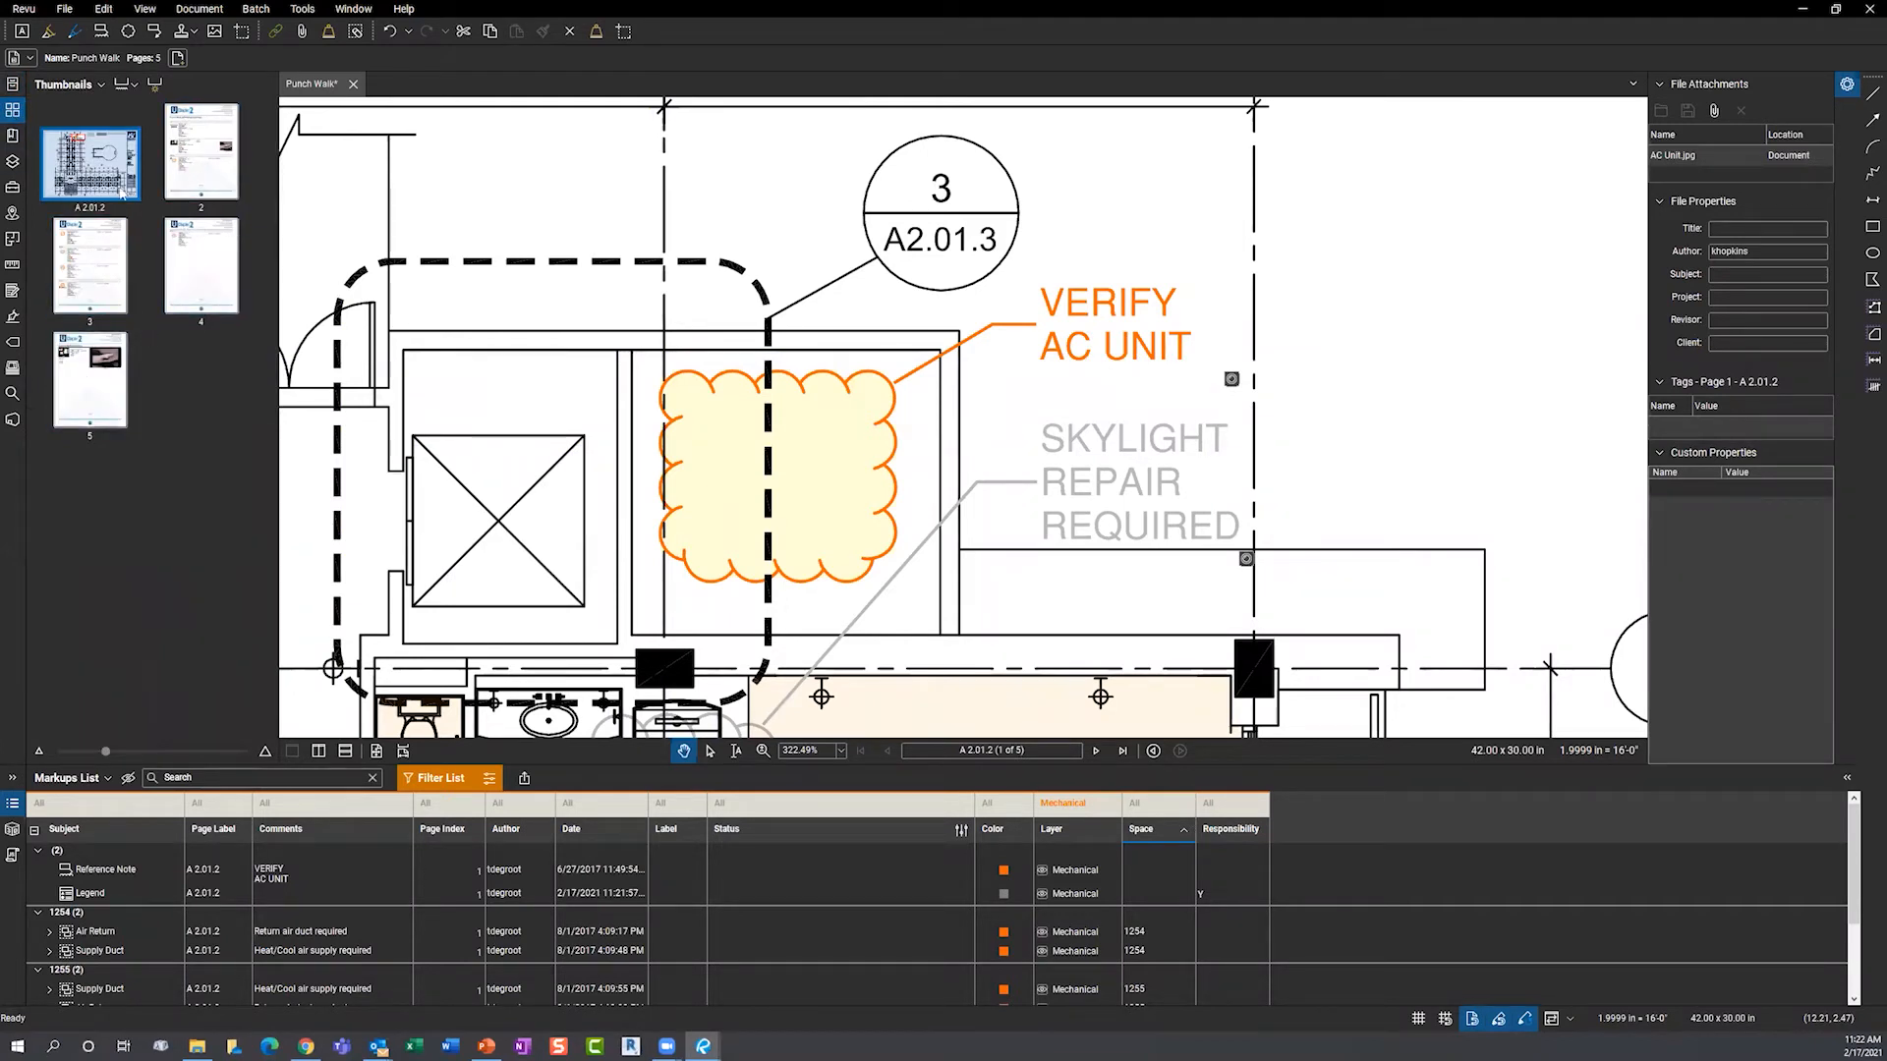
{"action": "left_click", "coordinate": [105, 400]}
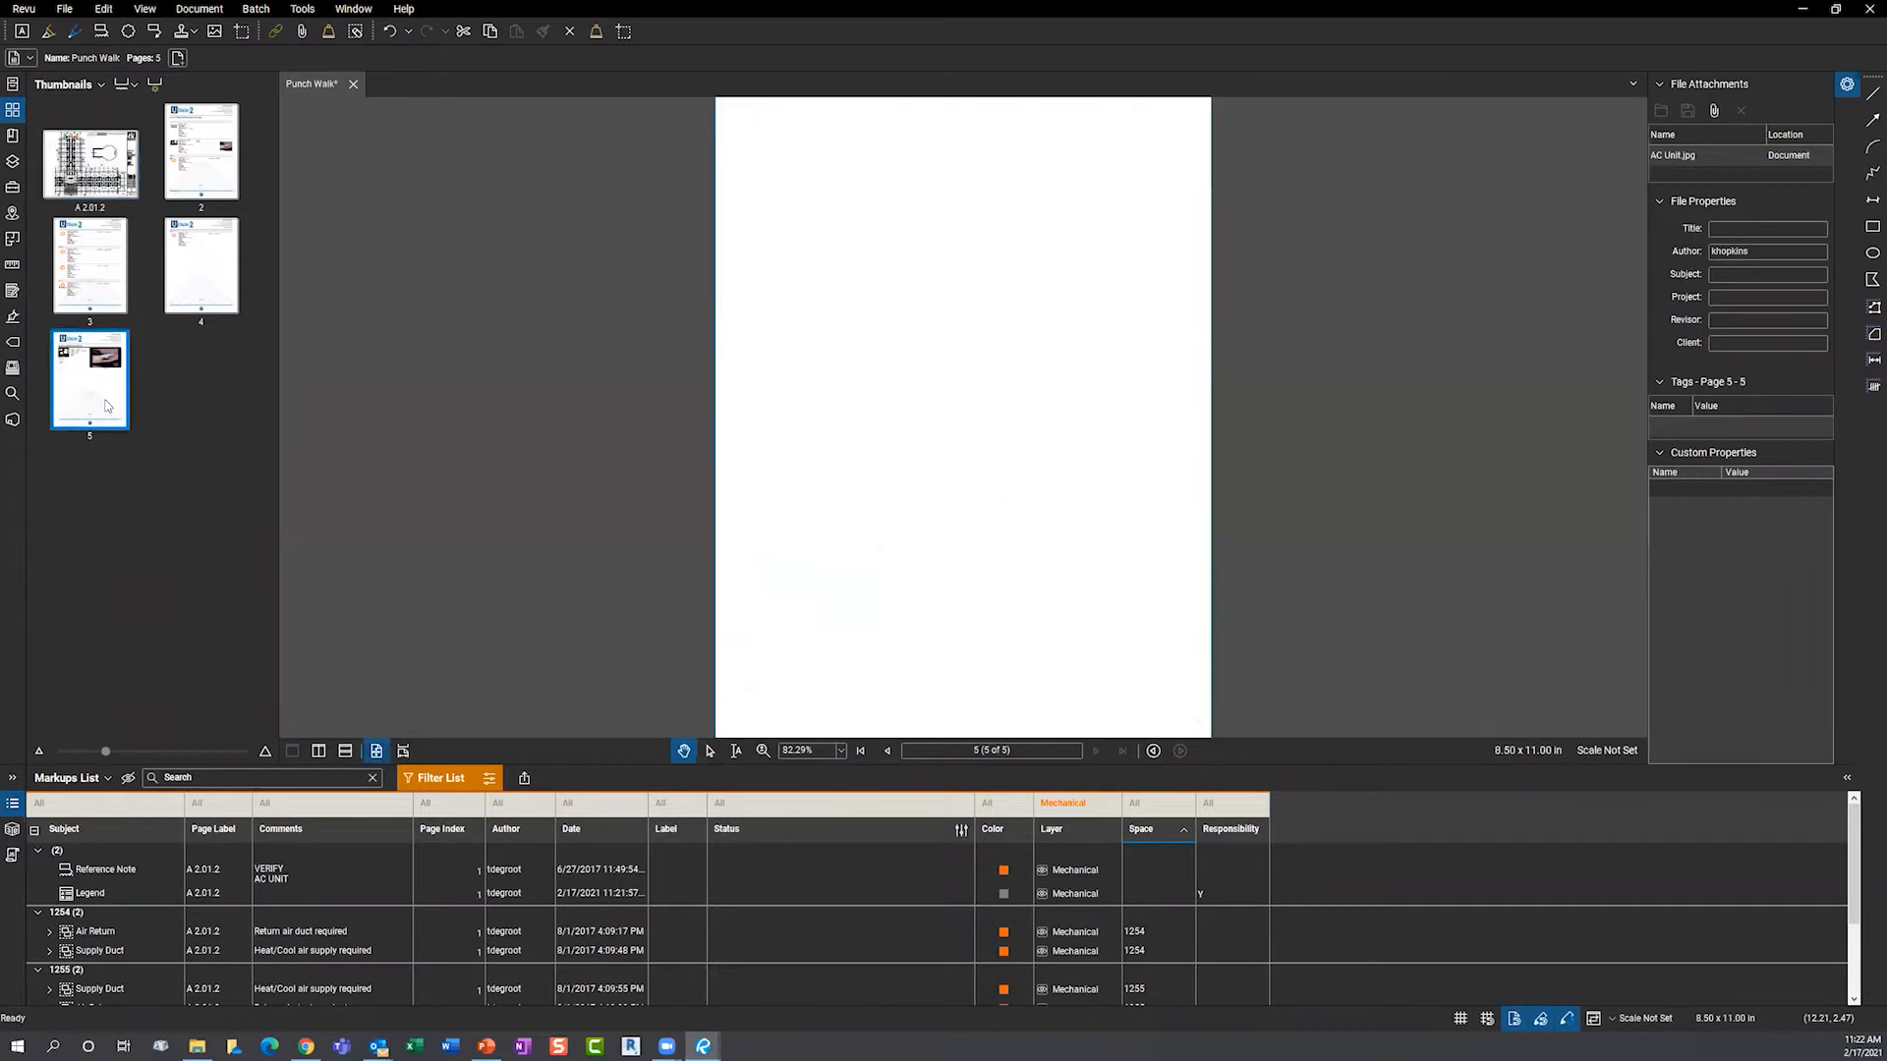
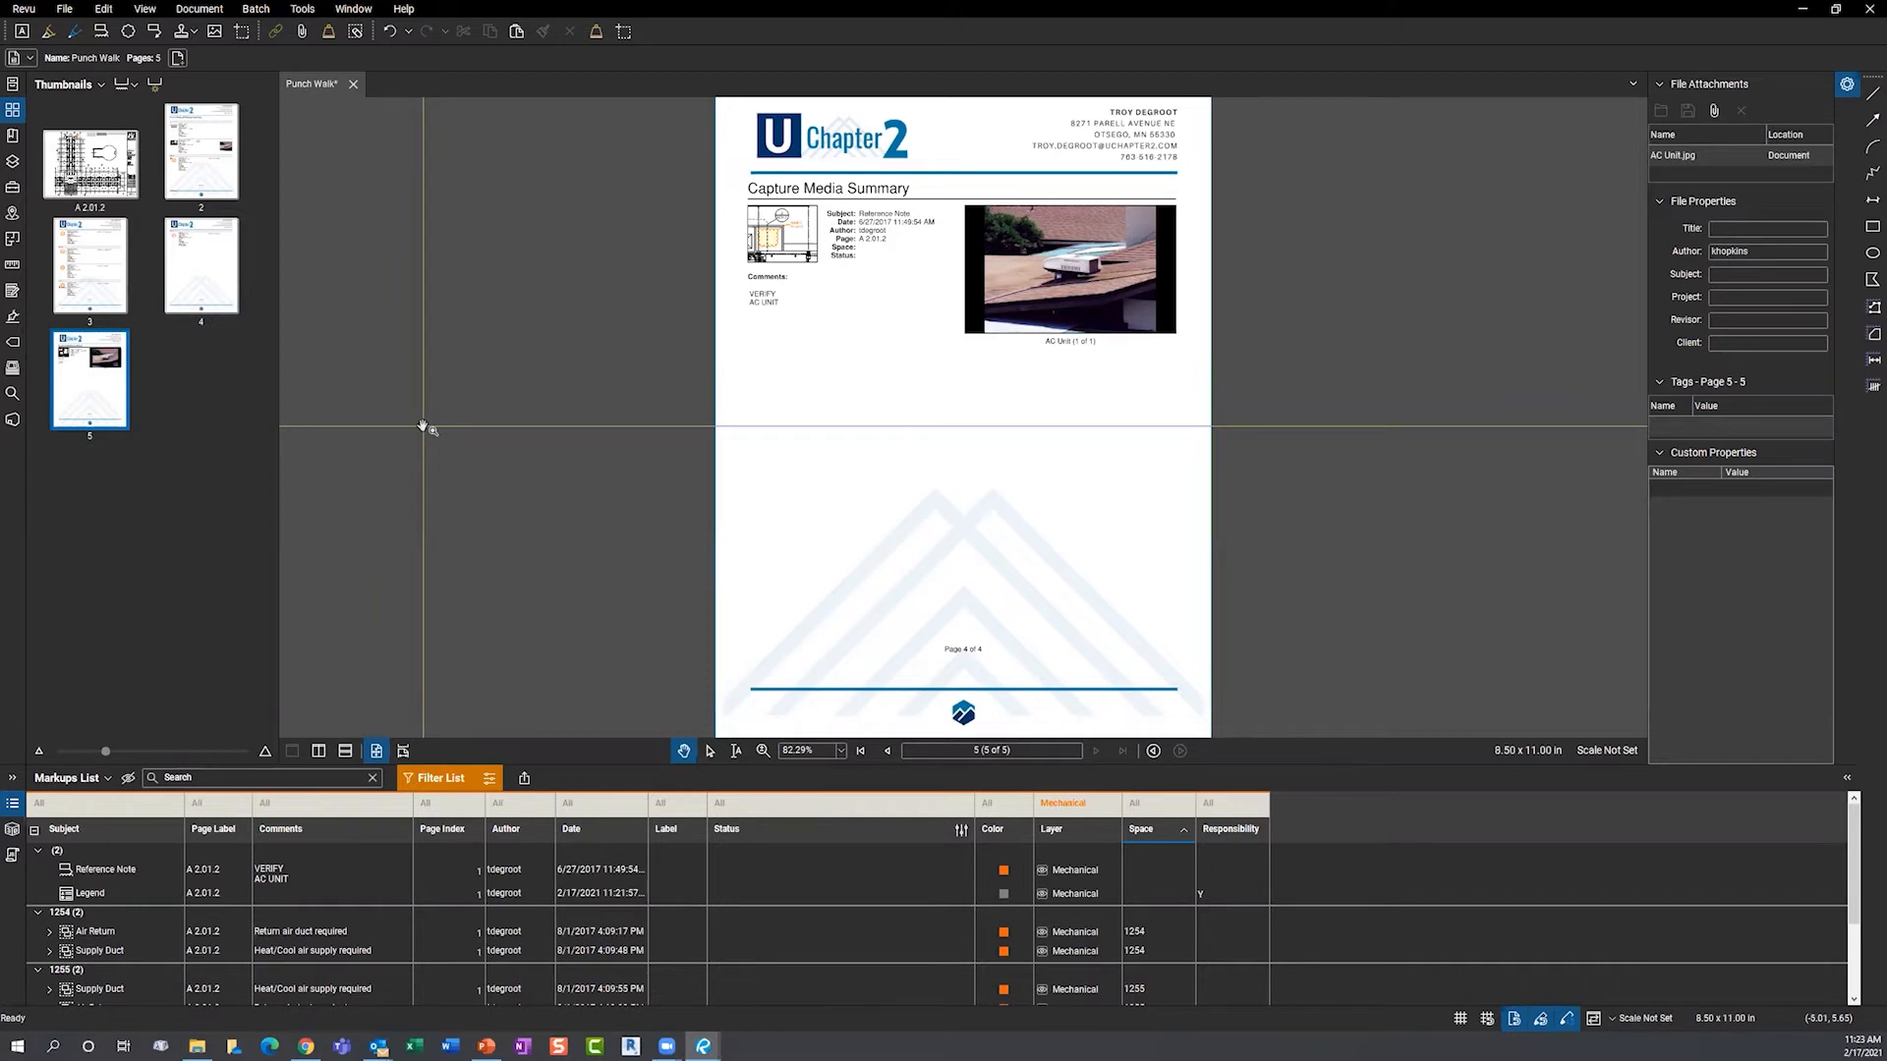
- Go back to sheet A2.01.2 on page 1 using the first page thumbnail
{"action": "left_click", "coordinate": [89, 159]}
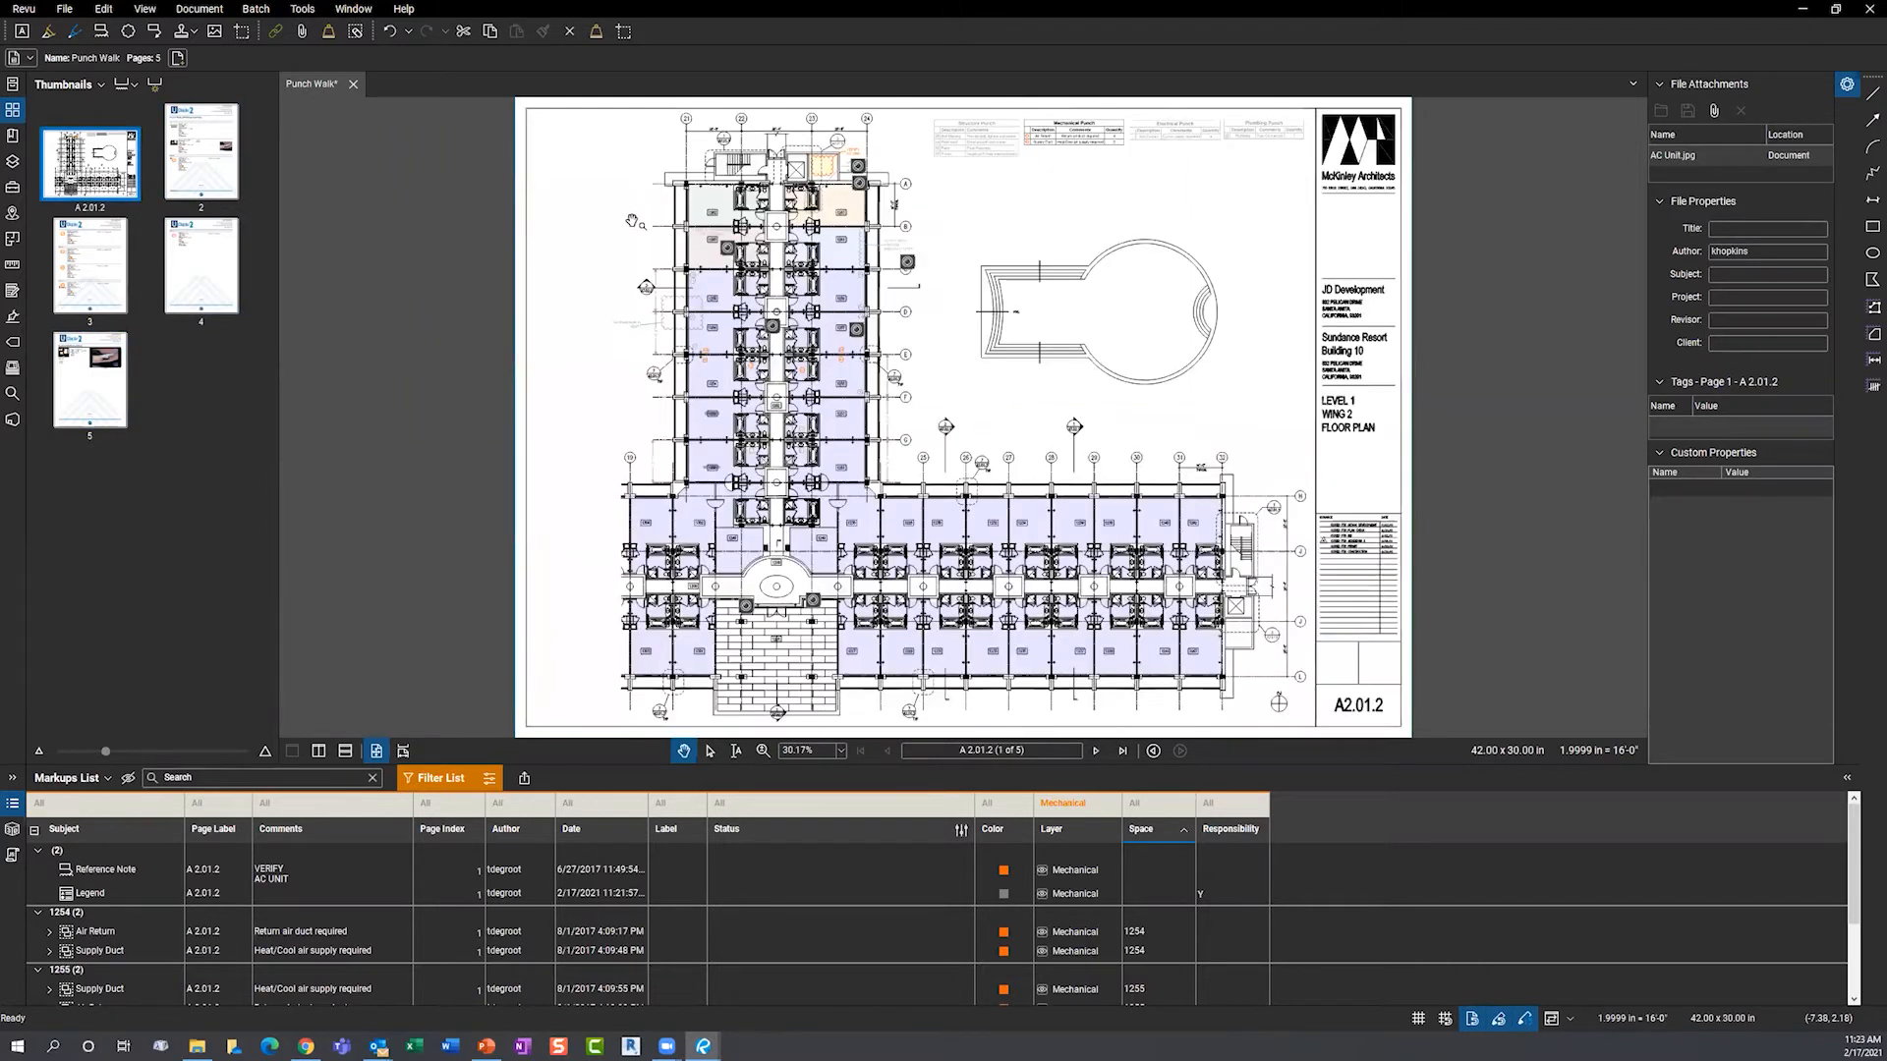
- Turn off the Mechanical filter so all 21 markups list, and pan to the punch tables
{"action": "left_click", "coordinate": [445, 778]}
{"action": "left_click_drag", "start_coordinate": [1051, 327], "coordinate": [1003, 383]}
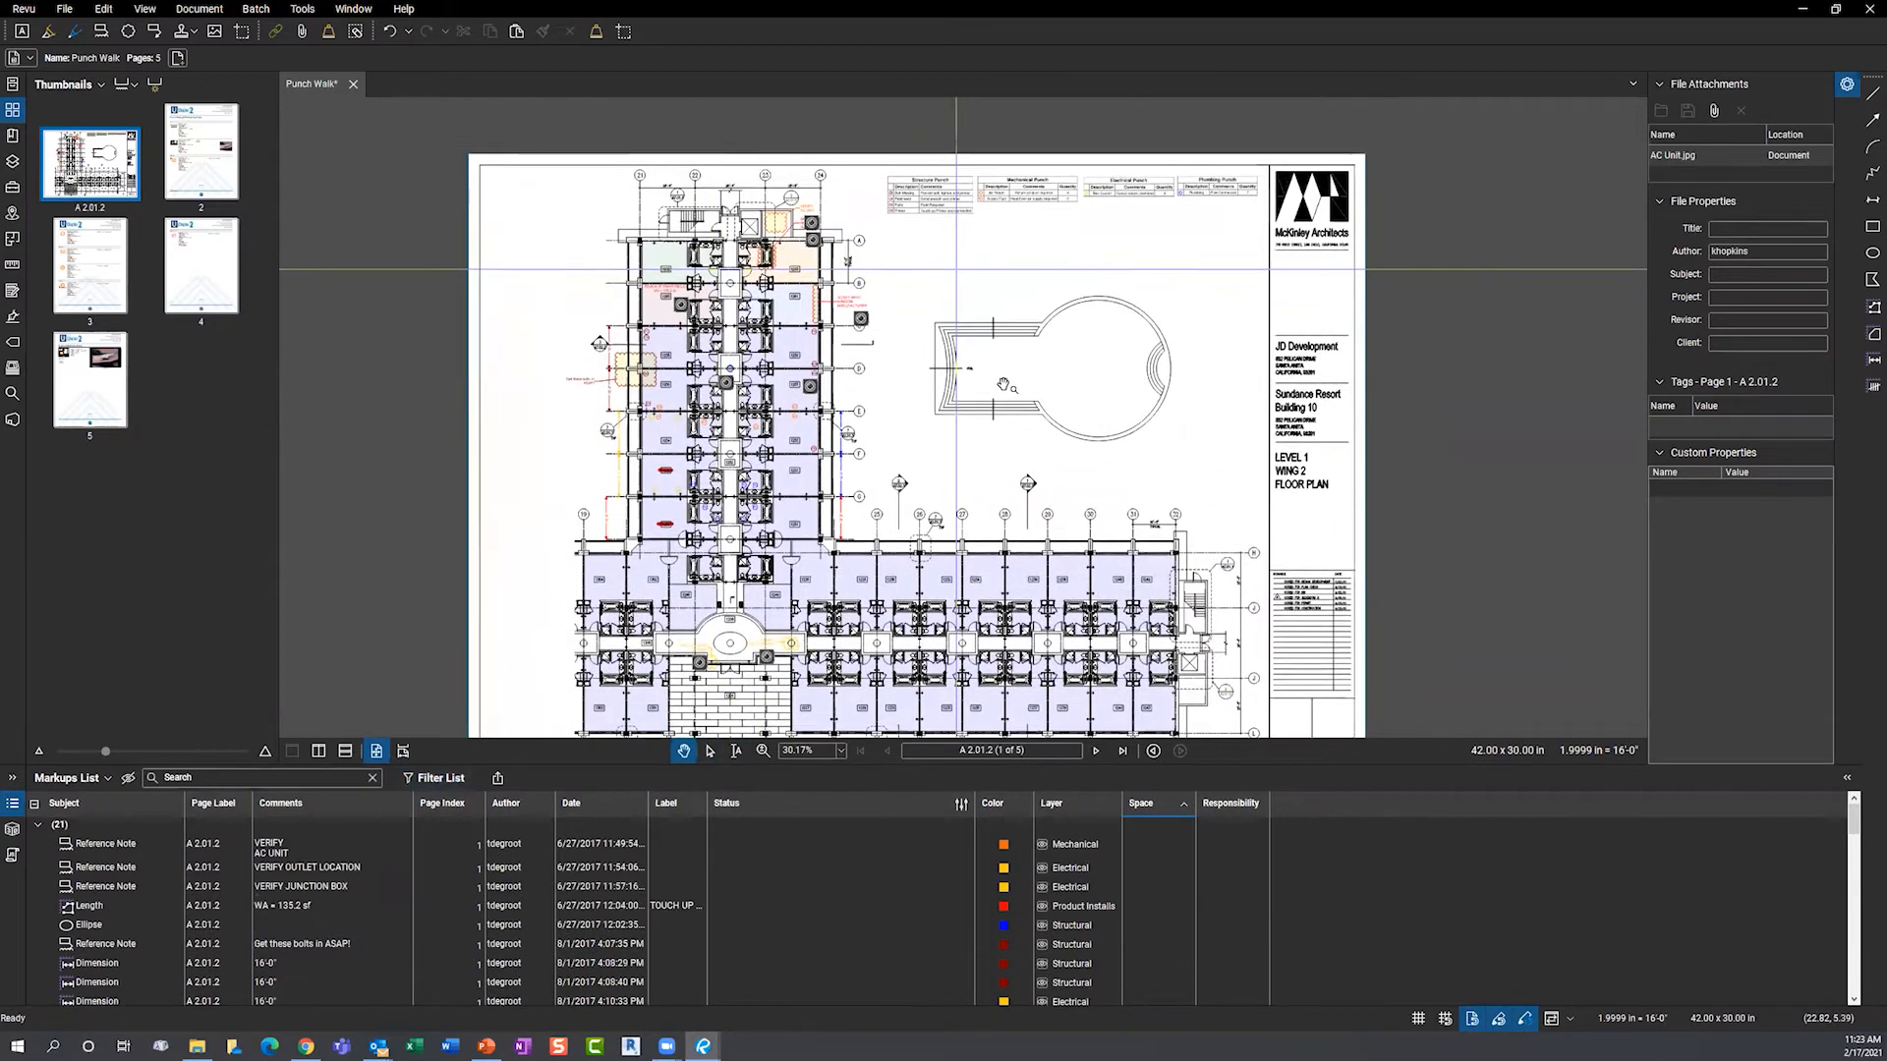
{"action": "scroll", "coordinate": [1003, 383], "scroll_direction": "up", "scroll_amount": 8}
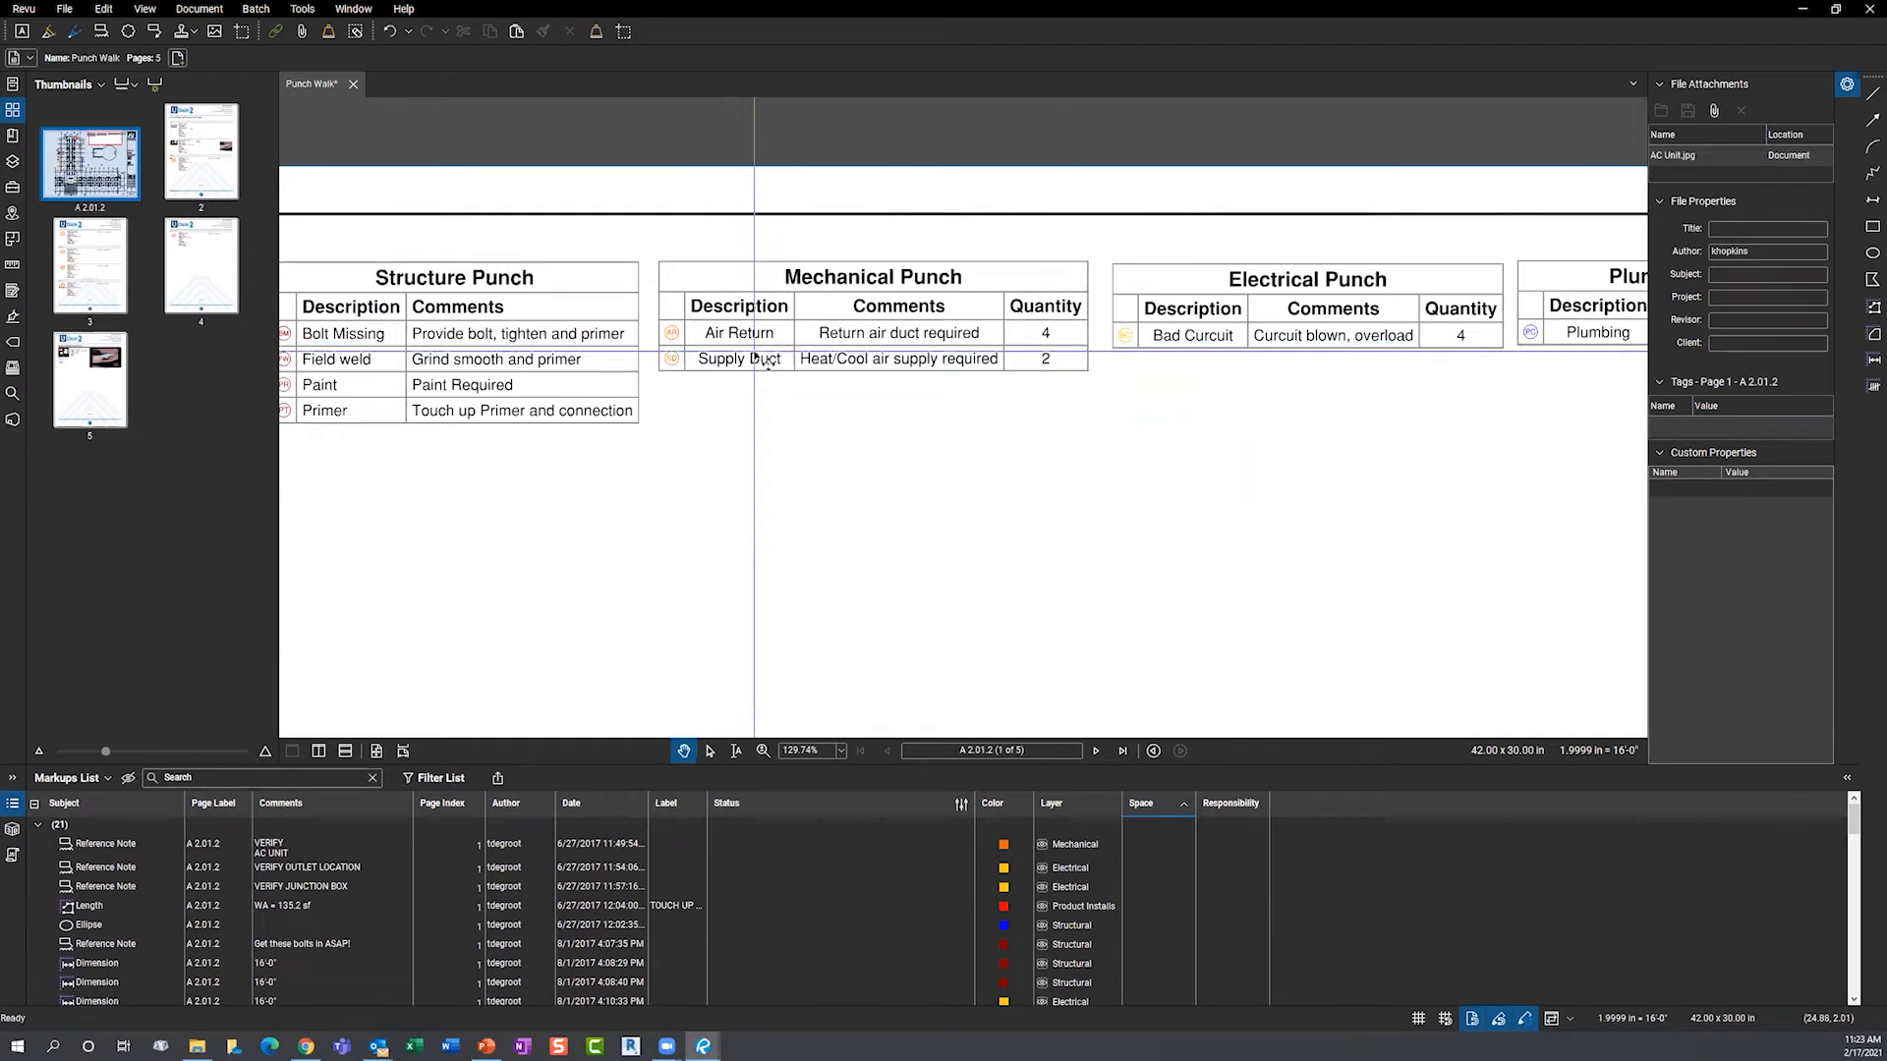
{"action": "scroll", "coordinate": [822, 367], "scroll_direction": "down", "scroll_amount": 2}
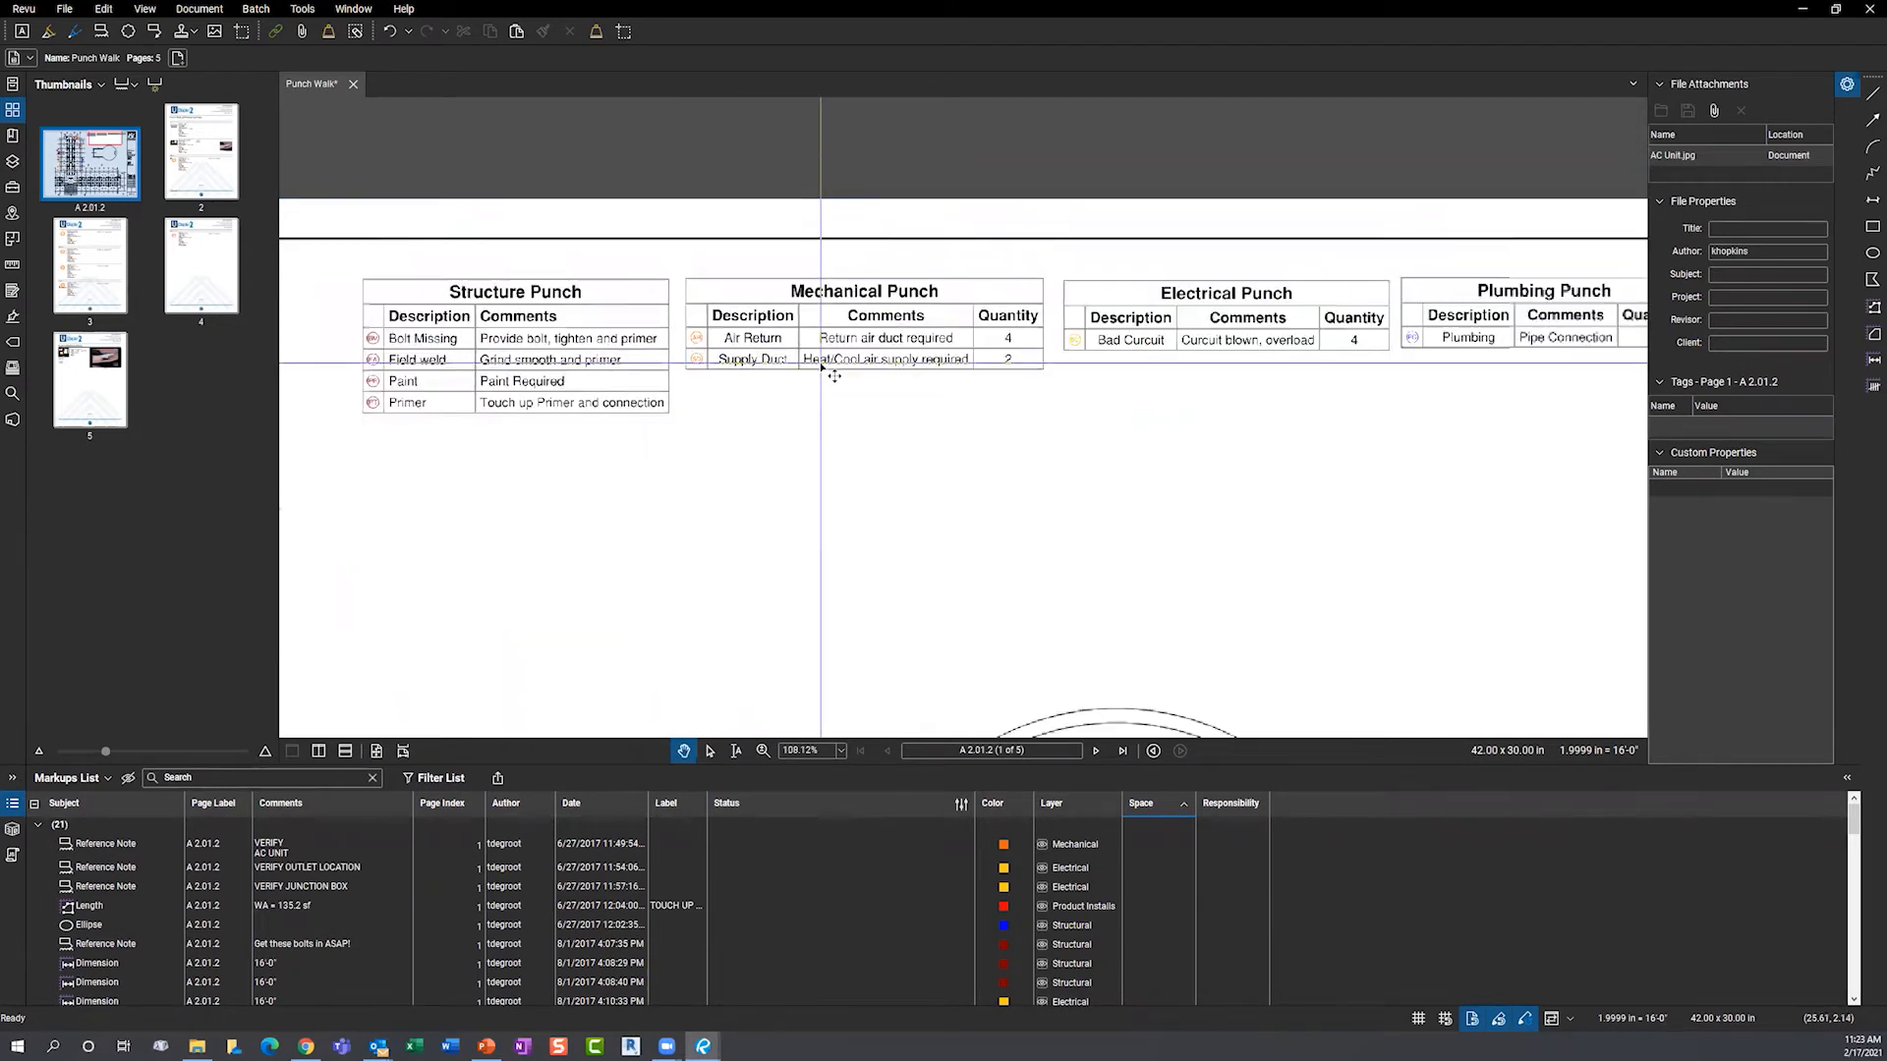
{"action": "scroll", "coordinate": [833, 376], "scroll_direction": "down", "scroll_amount": 1}
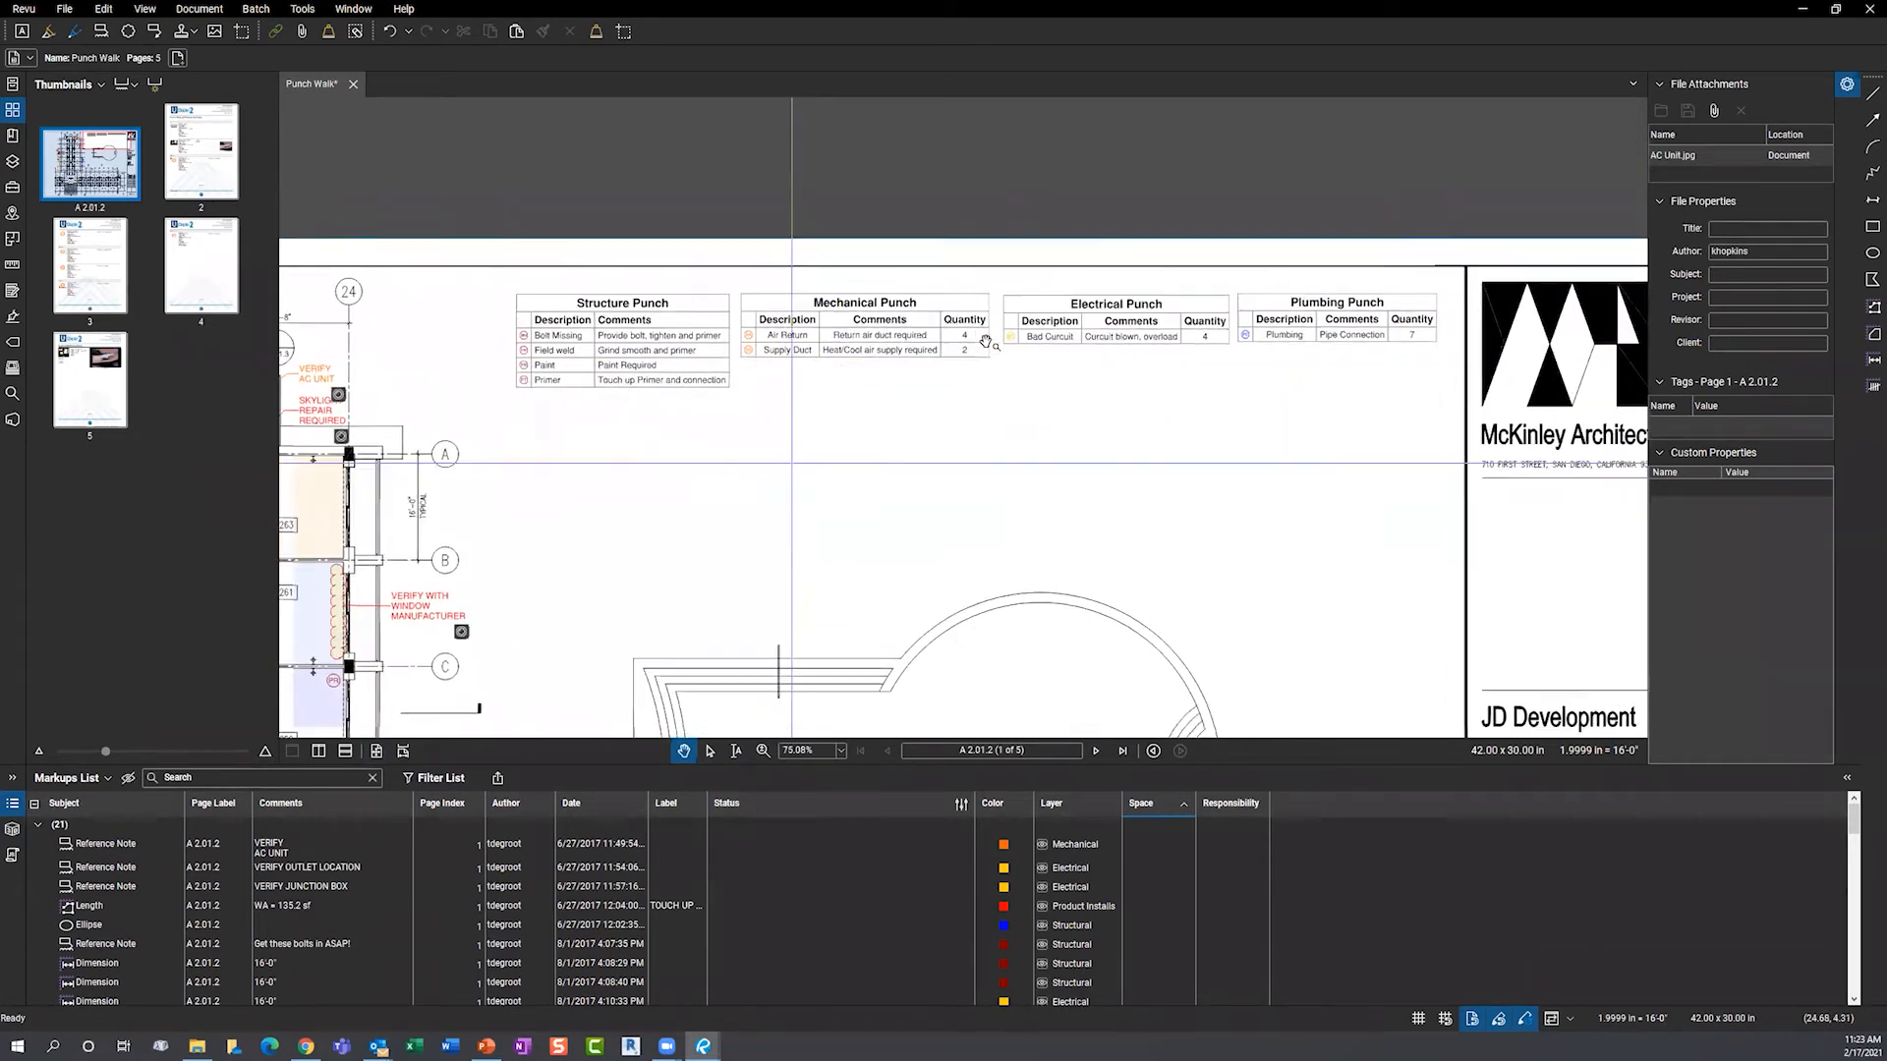
{"action": "left_click_drag", "start_coordinate": [810, 445], "coordinate": [993, 340]}
- Zoom out and collapse the Markups List so the drawing fills more of the window
{"action": "scroll", "coordinate": [943, 344], "scroll_direction": "down", "scroll_amount": 2}
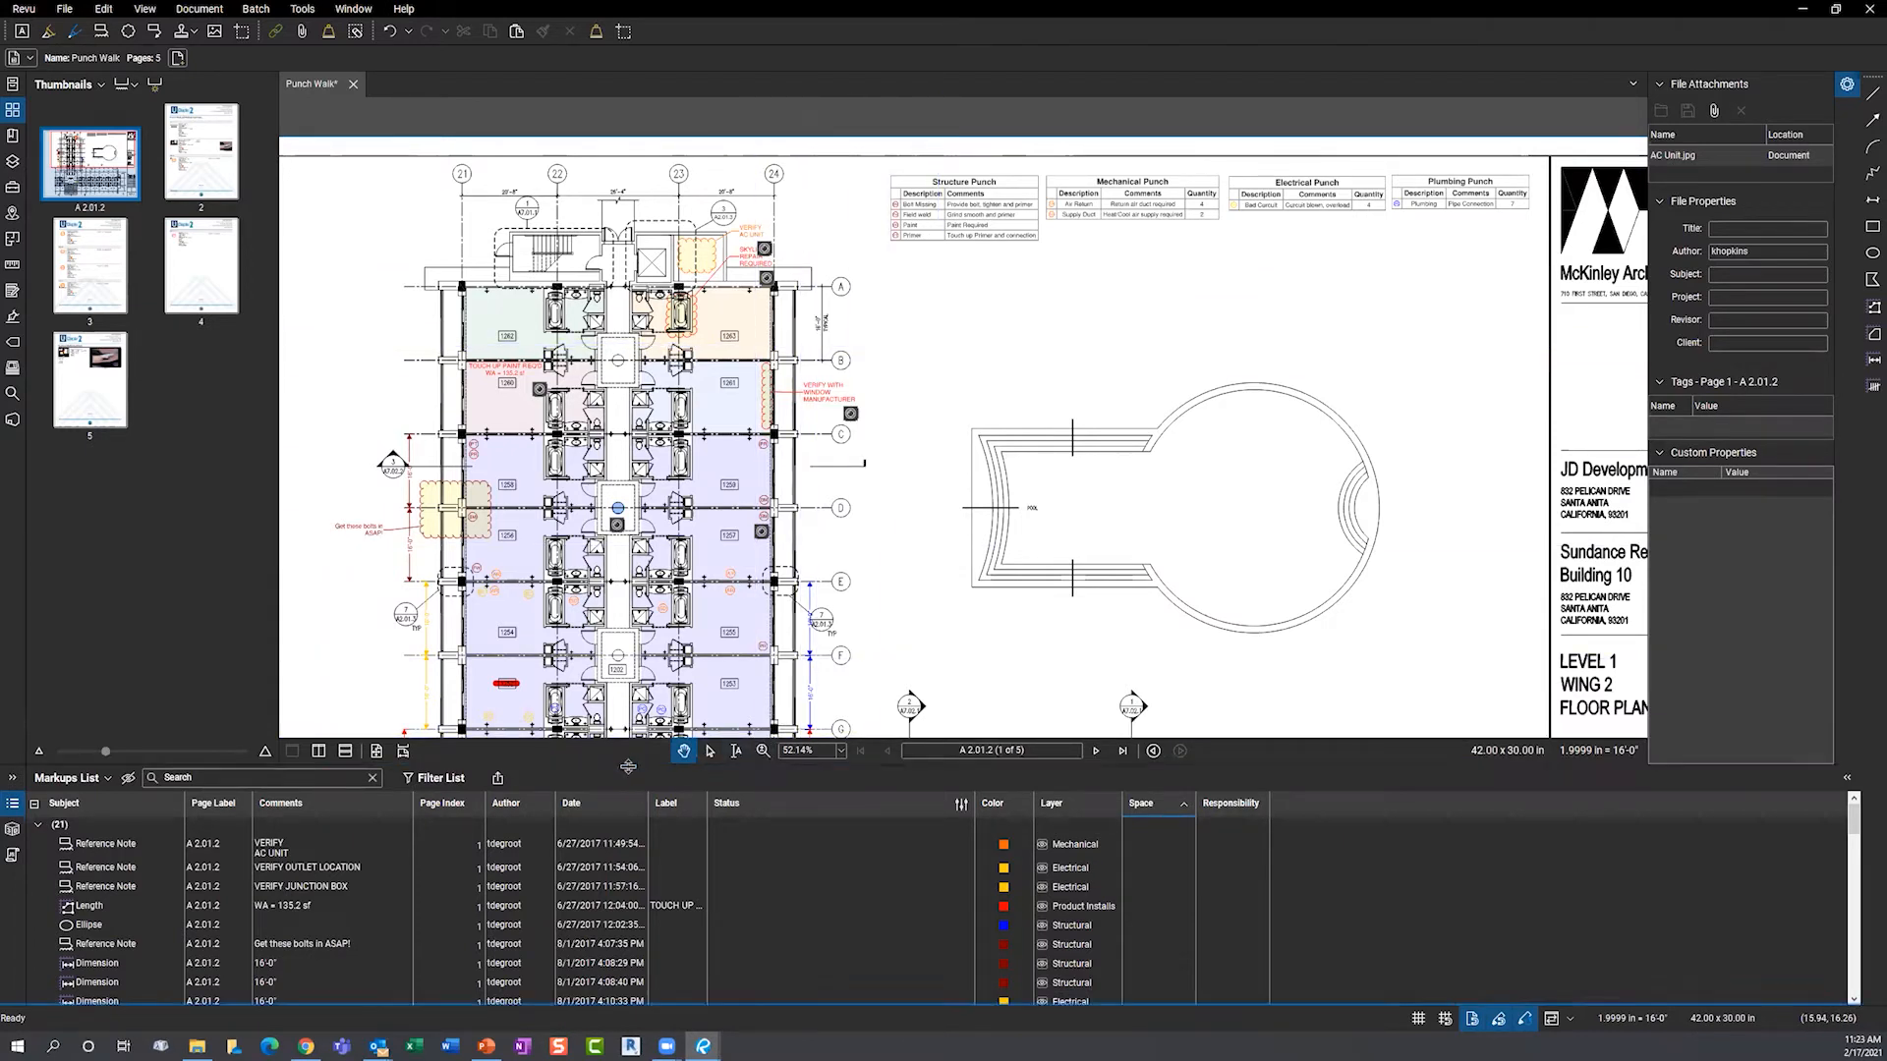
{"action": "left_click_drag", "start_coordinate": [628, 766], "coordinate": [725, 1042]}
{"action": "mouse_move", "coordinate": [707, 1047]}
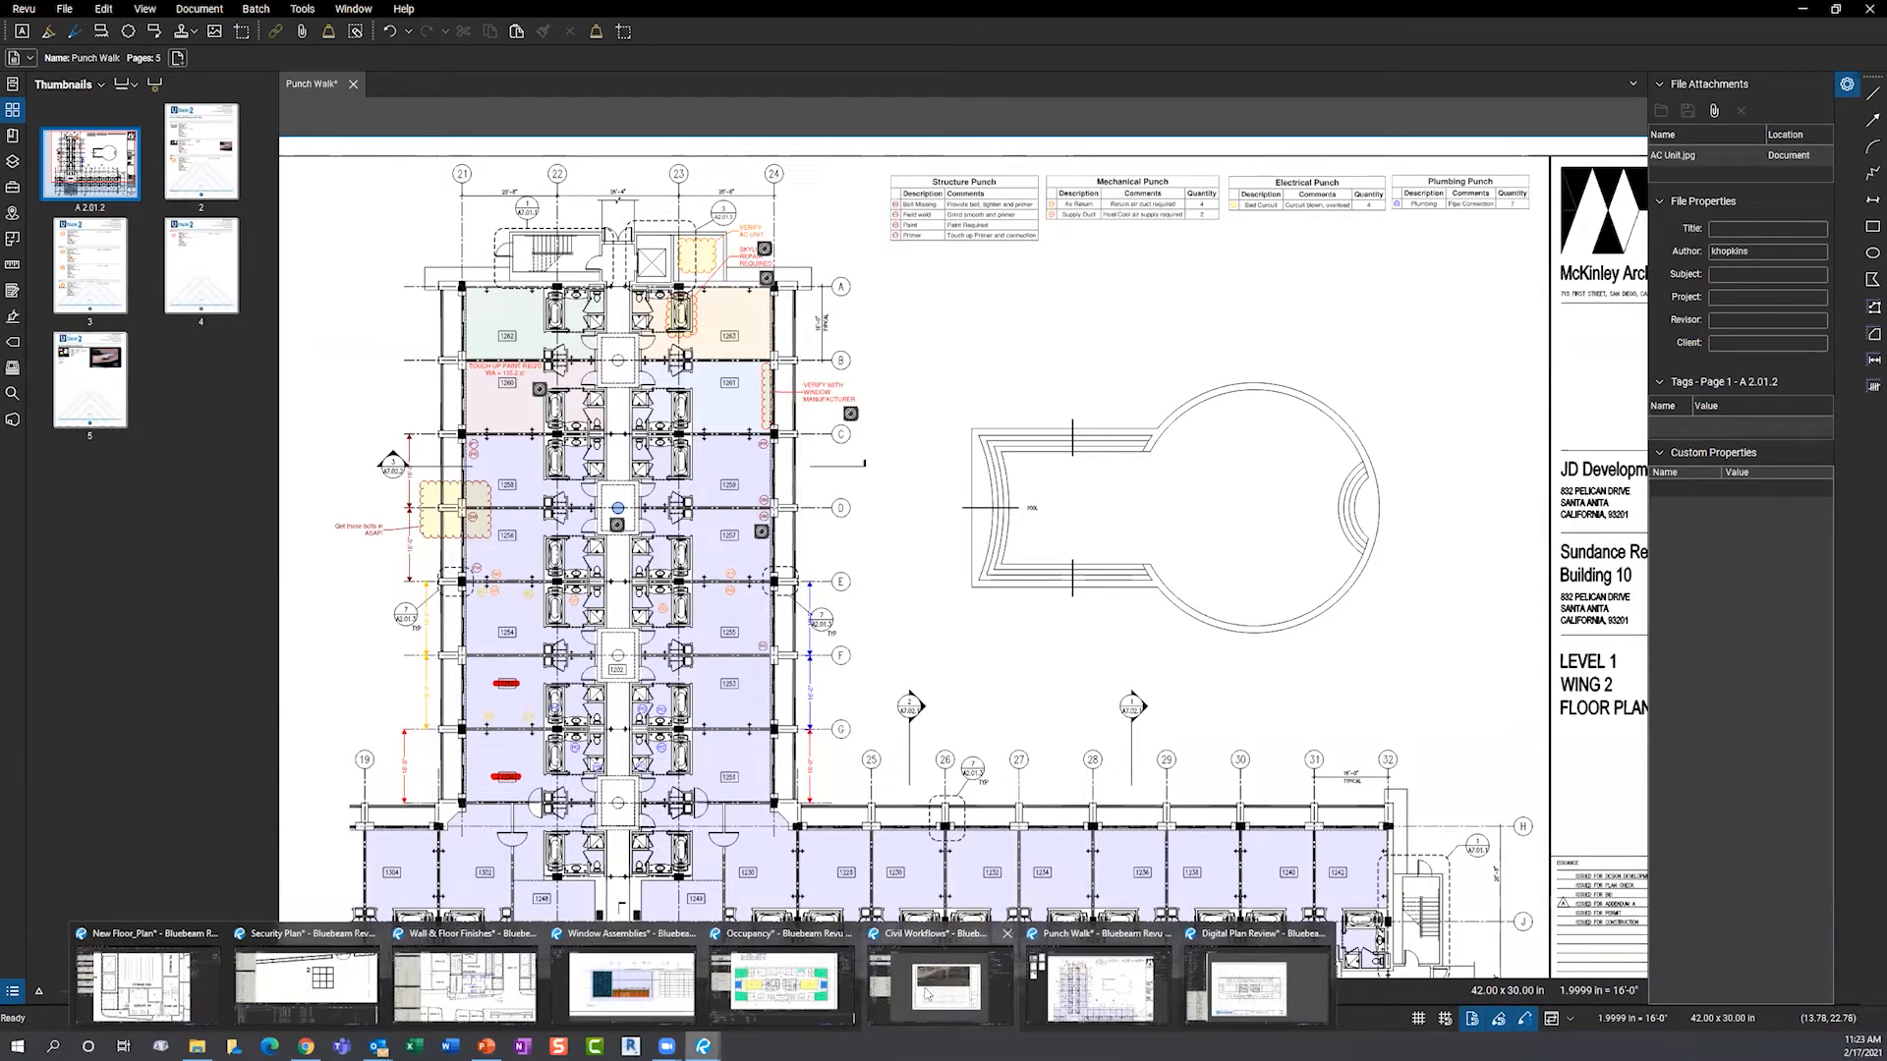
- In Civil Workflows, select the Plan viewport to check its 5.005197 in = 100'-0" scale
{"action": "left_click", "coordinate": [890, 922]}
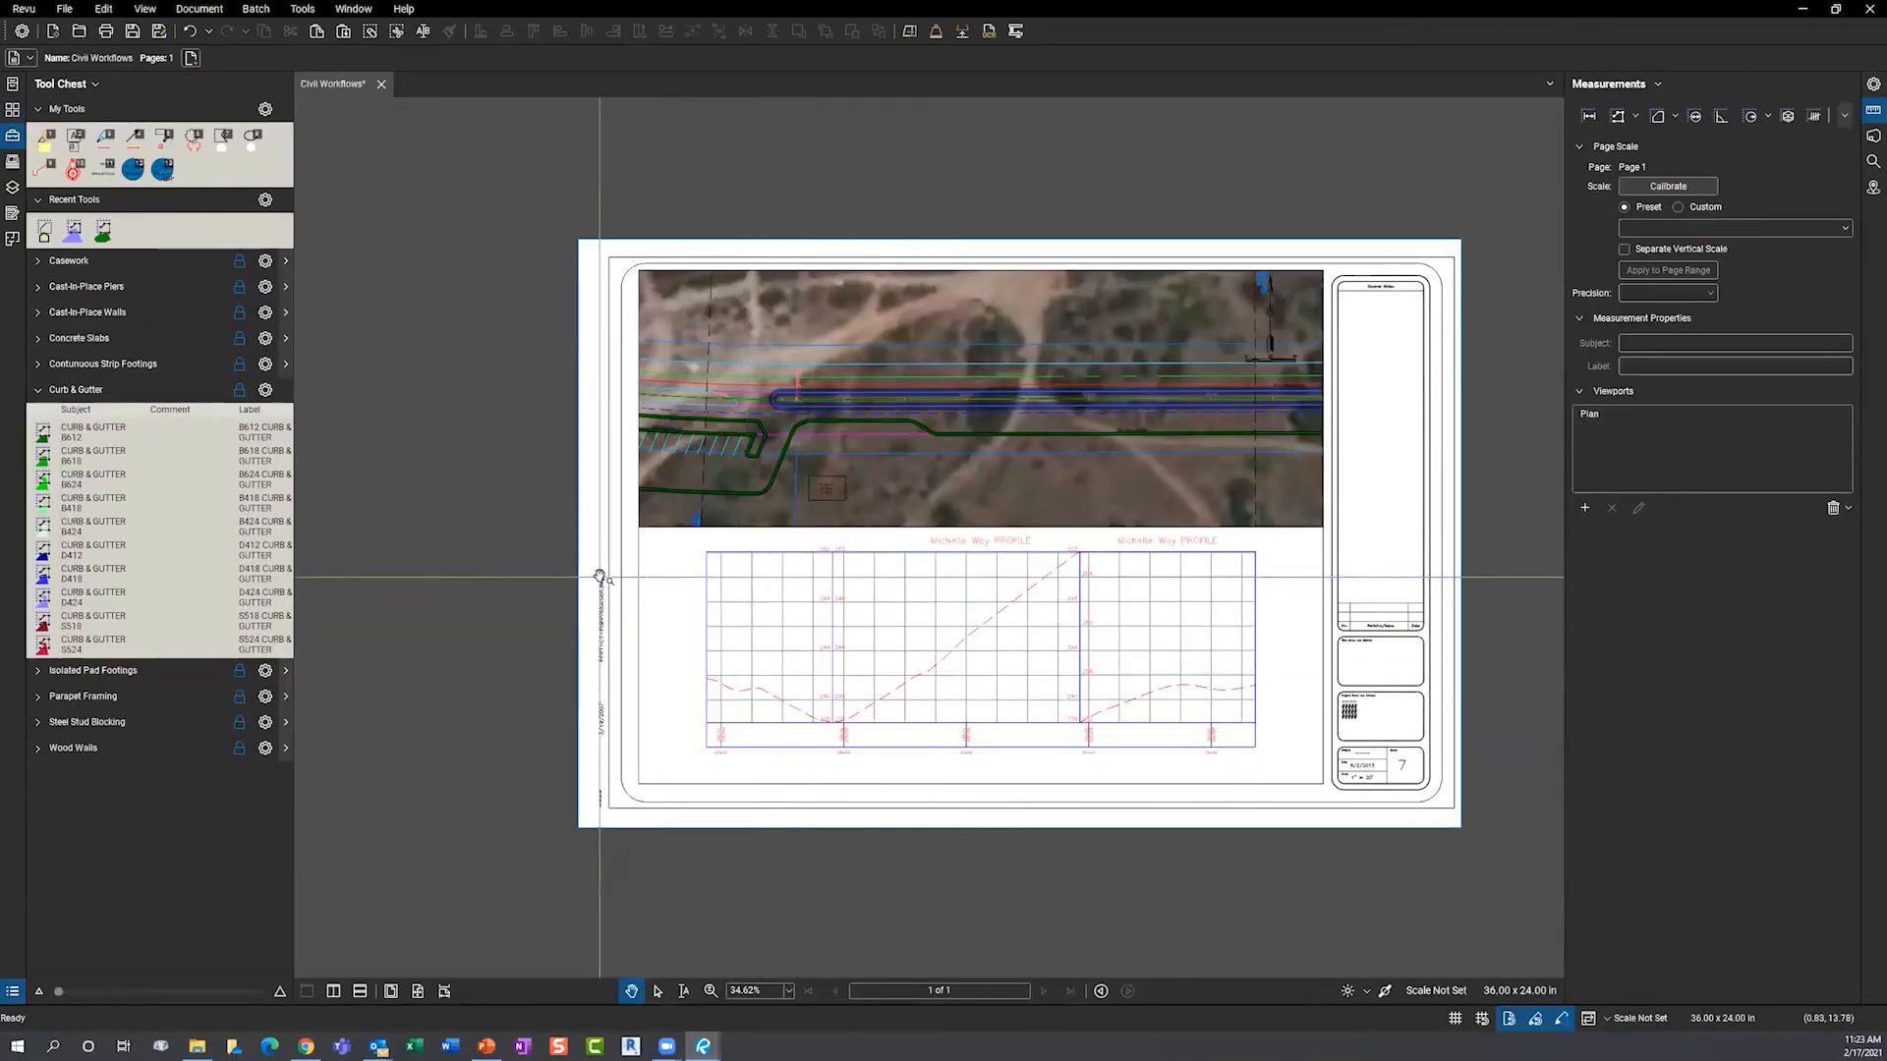
{"action": "scroll", "coordinate": [980, 538], "scroll_direction": "up", "scroll_amount": 2}
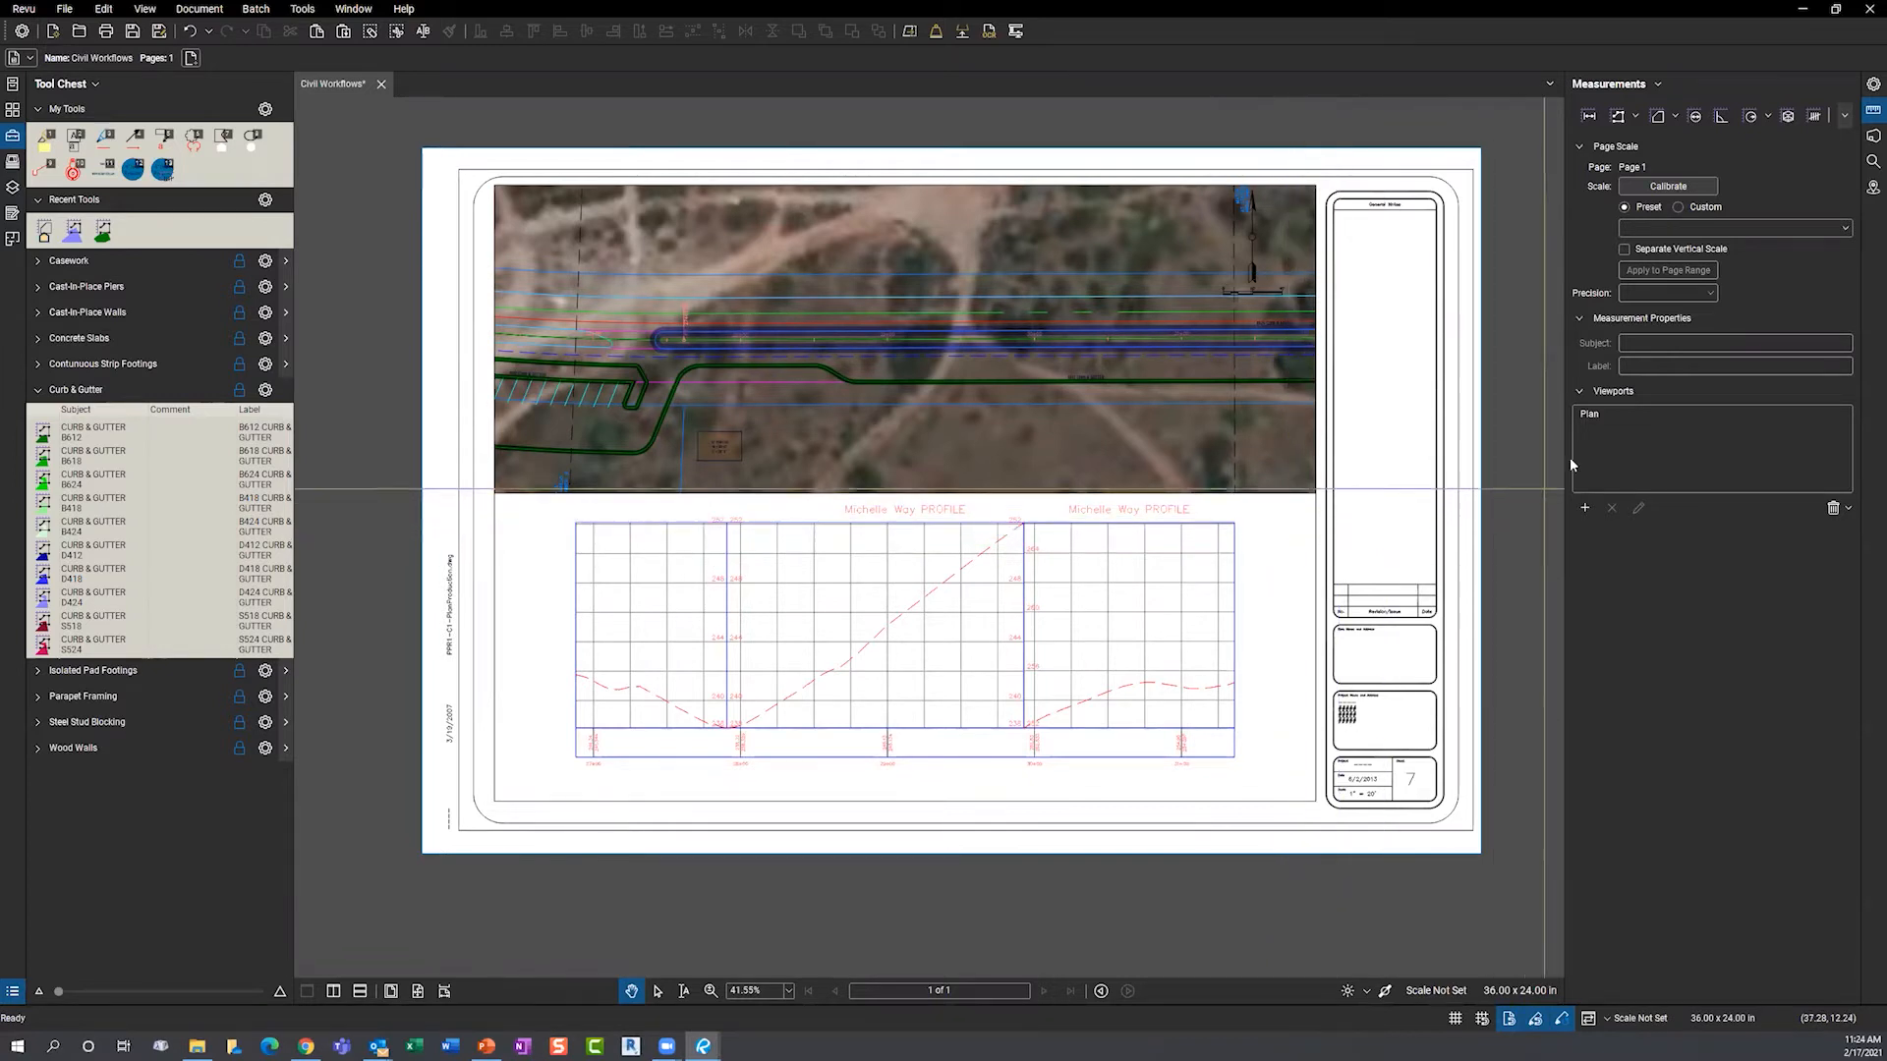
{"action": "left_click", "coordinate": [1602, 416]}
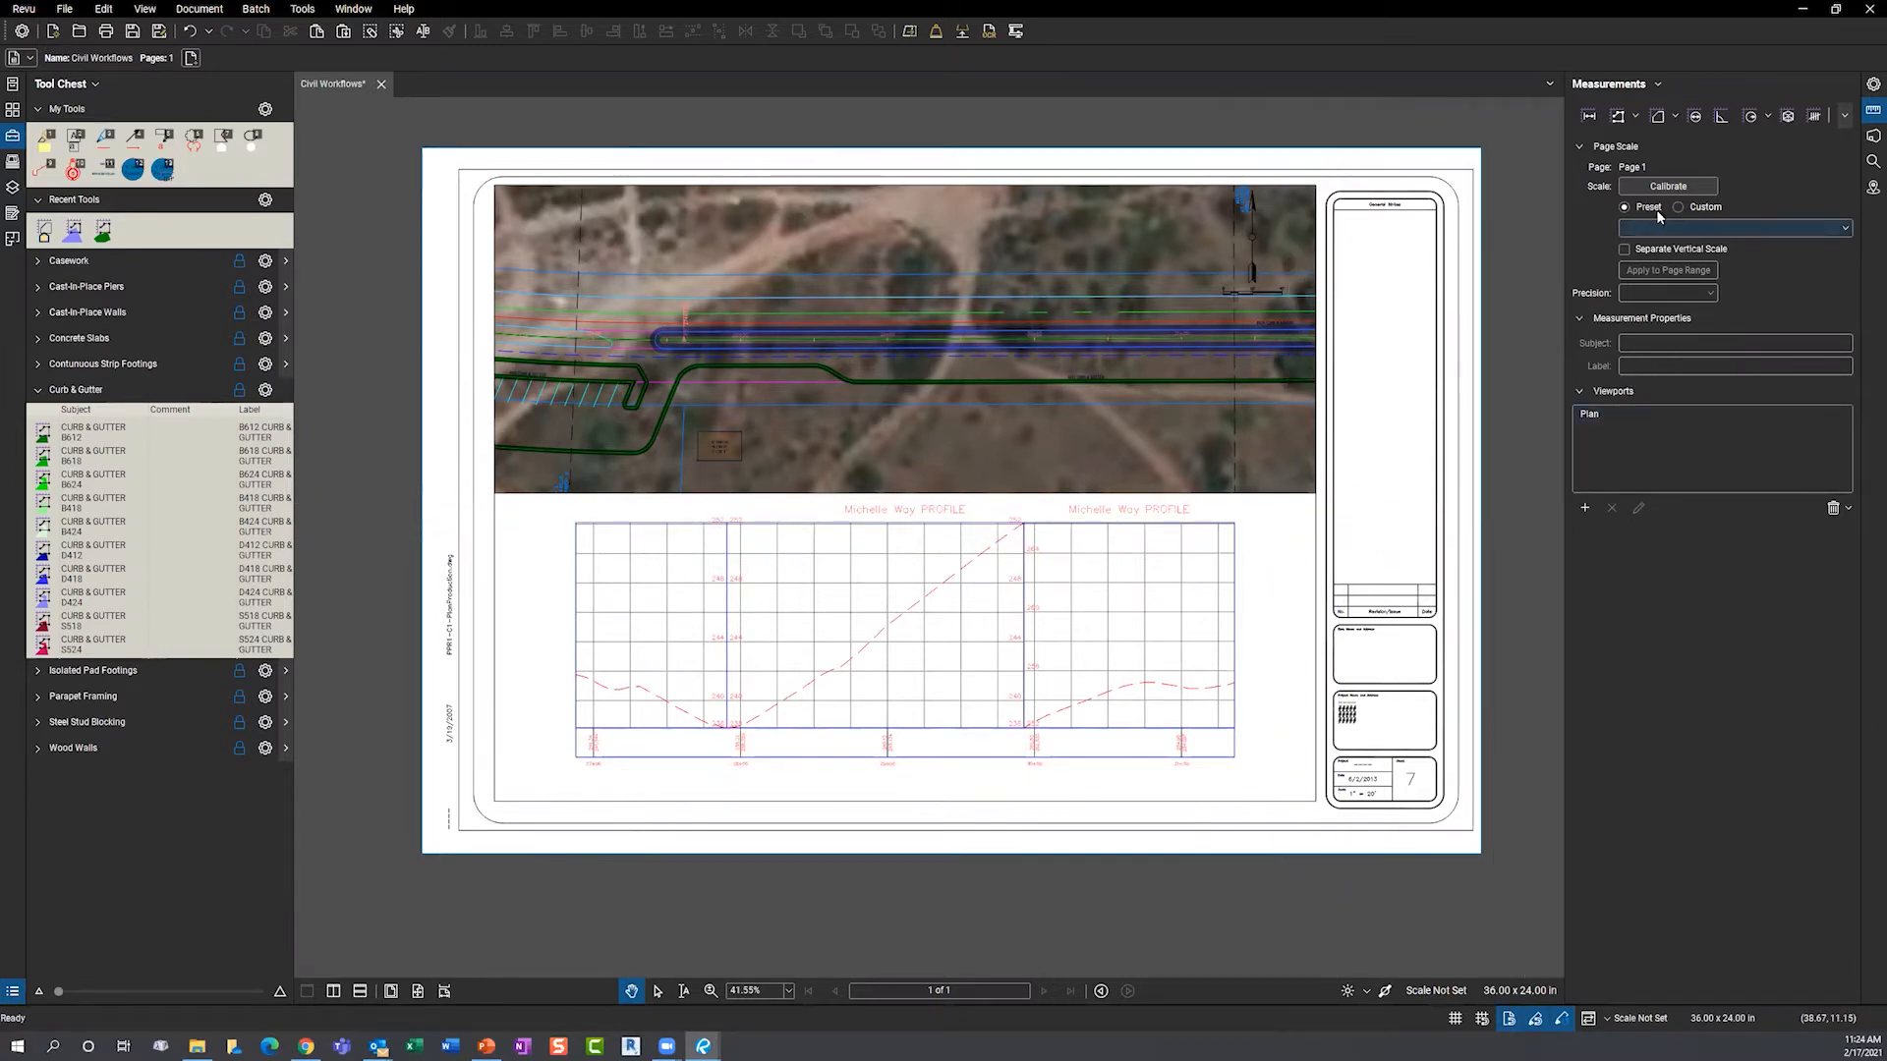
{"action": "left_click", "coordinate": [1630, 422]}
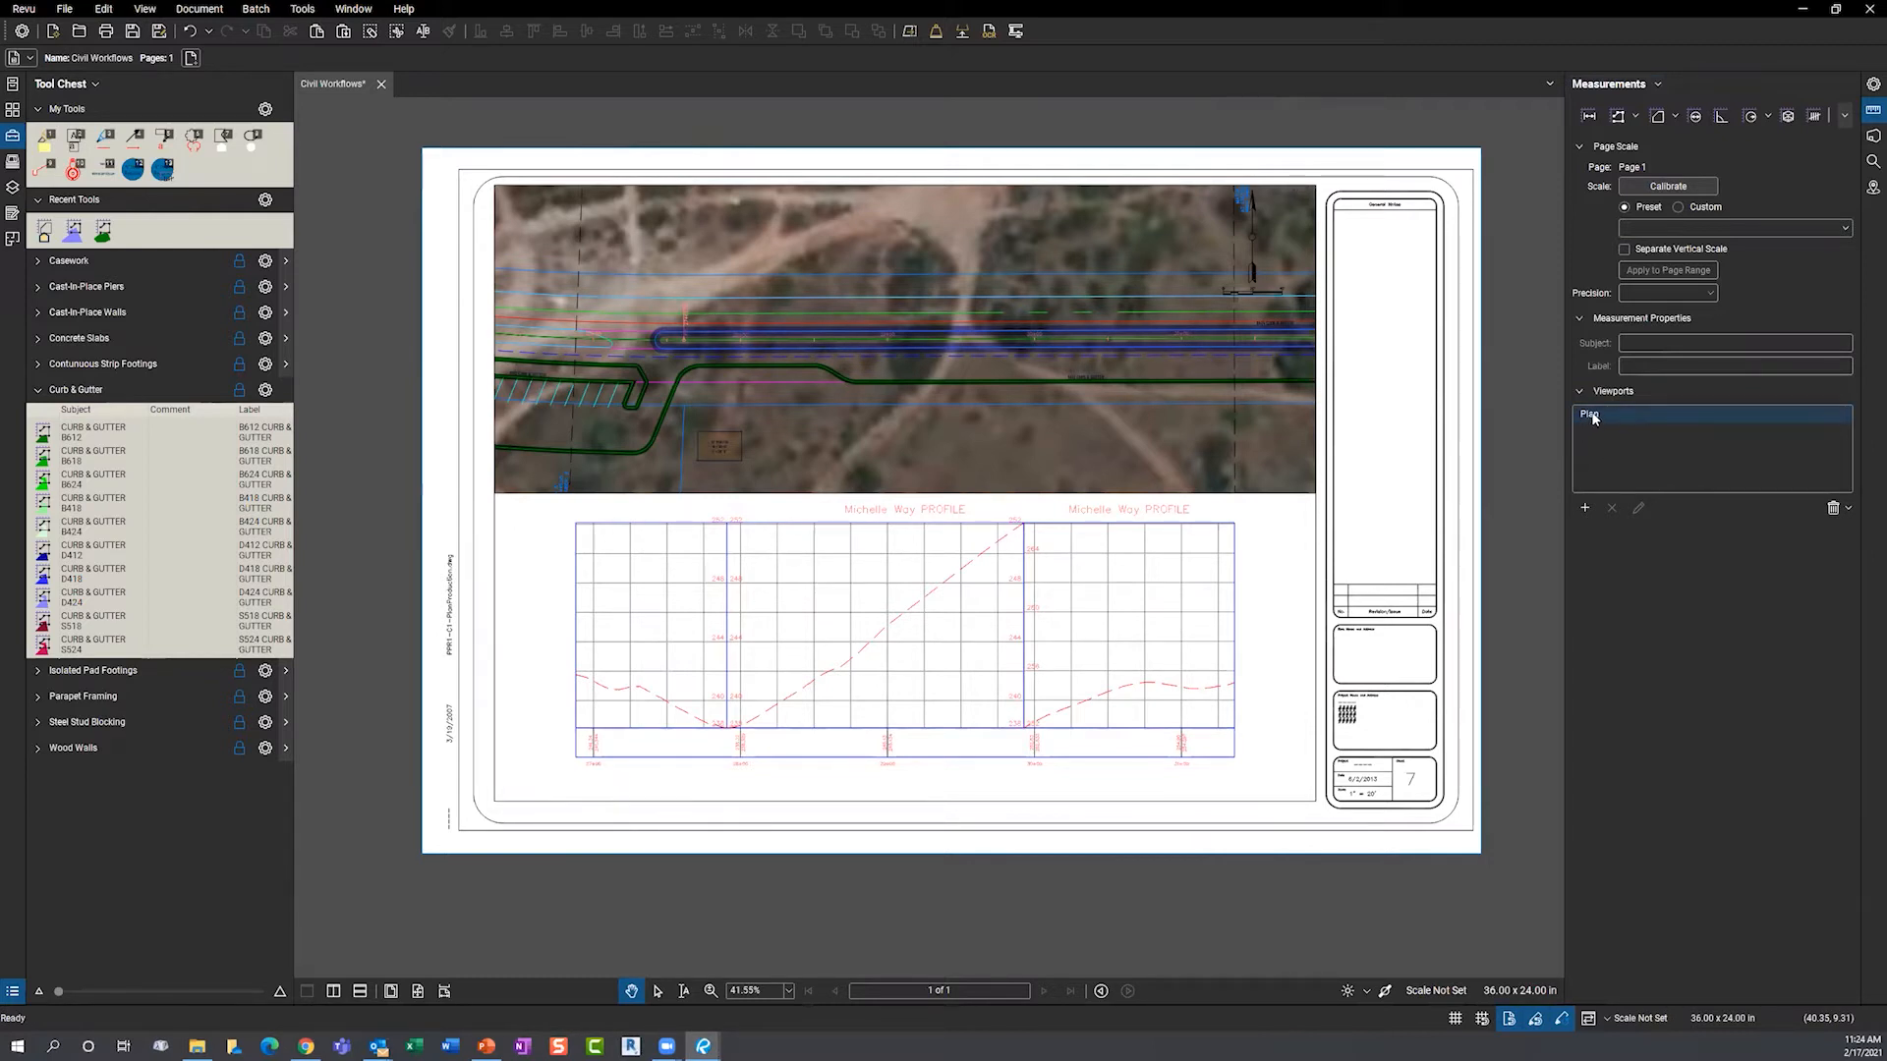
{"action": "left_click", "coordinate": [1598, 419]}
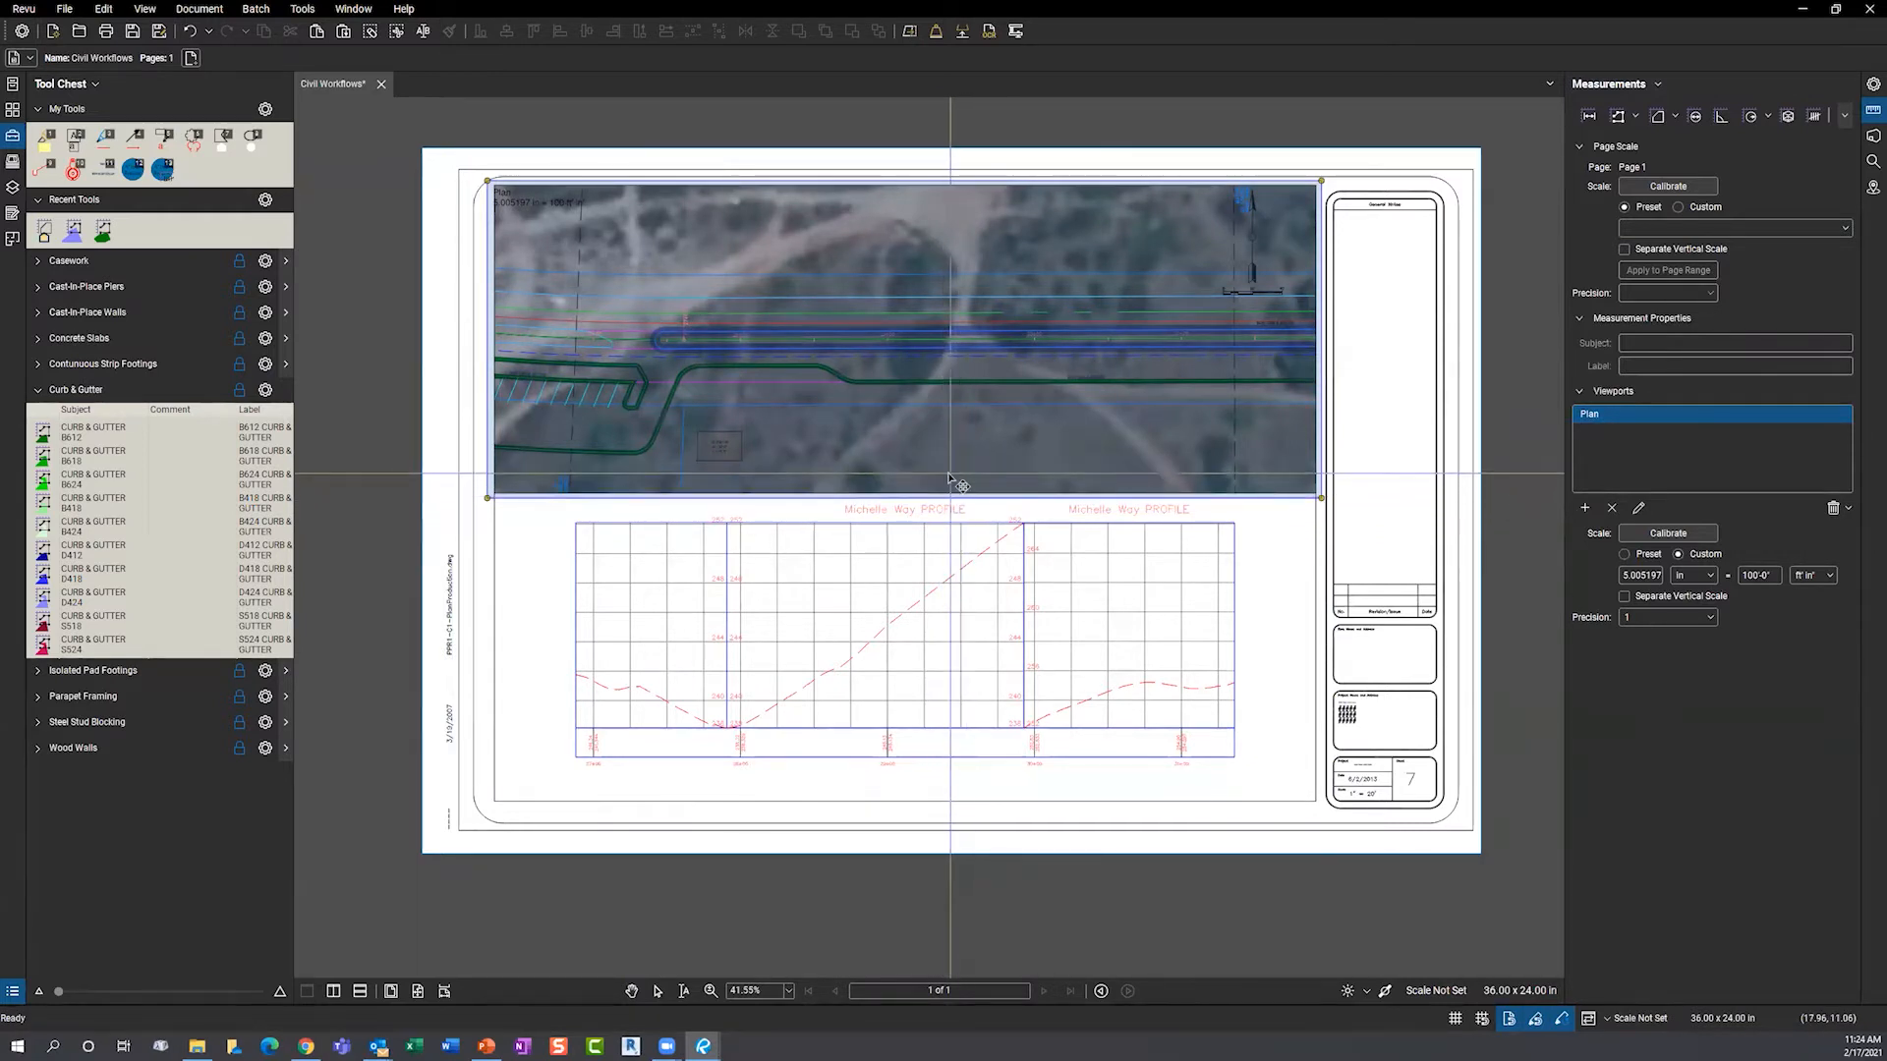
{"action": "key", "text": "Escape"}
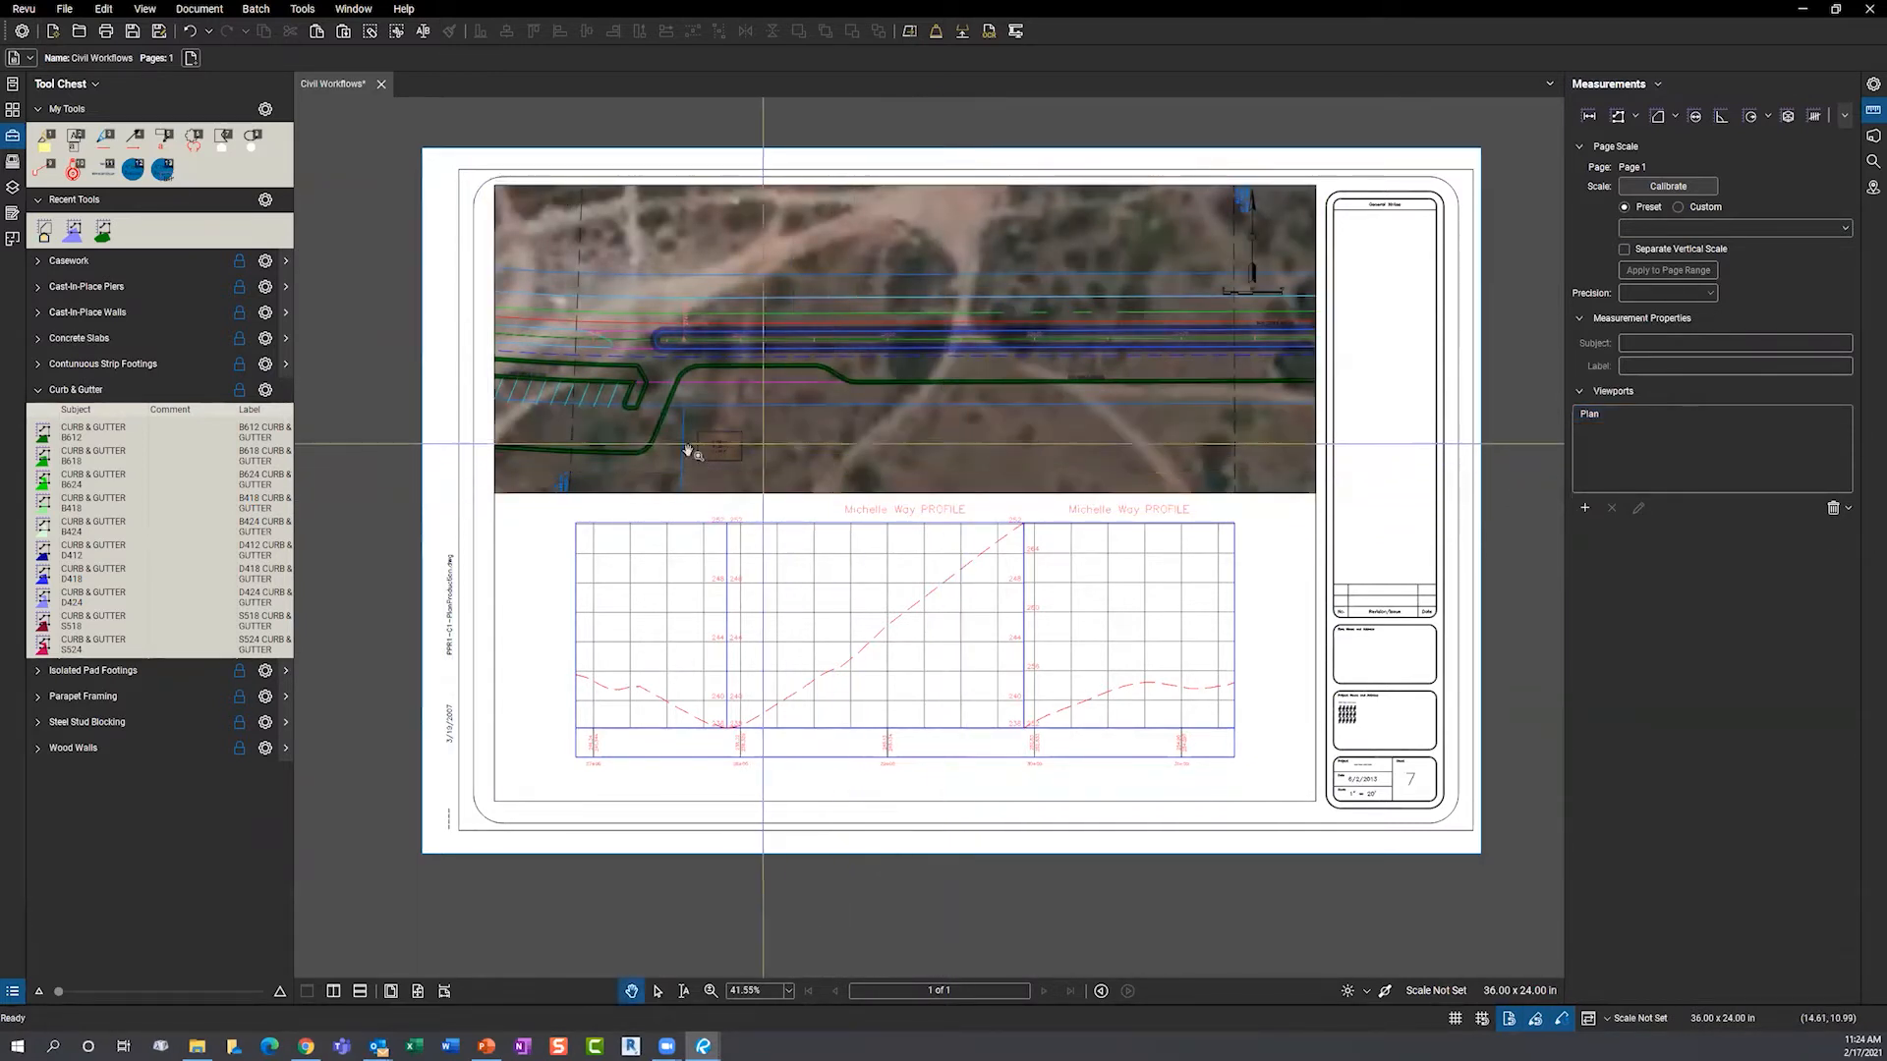
{"action": "scroll", "coordinate": [570, 405], "scroll_direction": "up", "scroll_amount": 2}
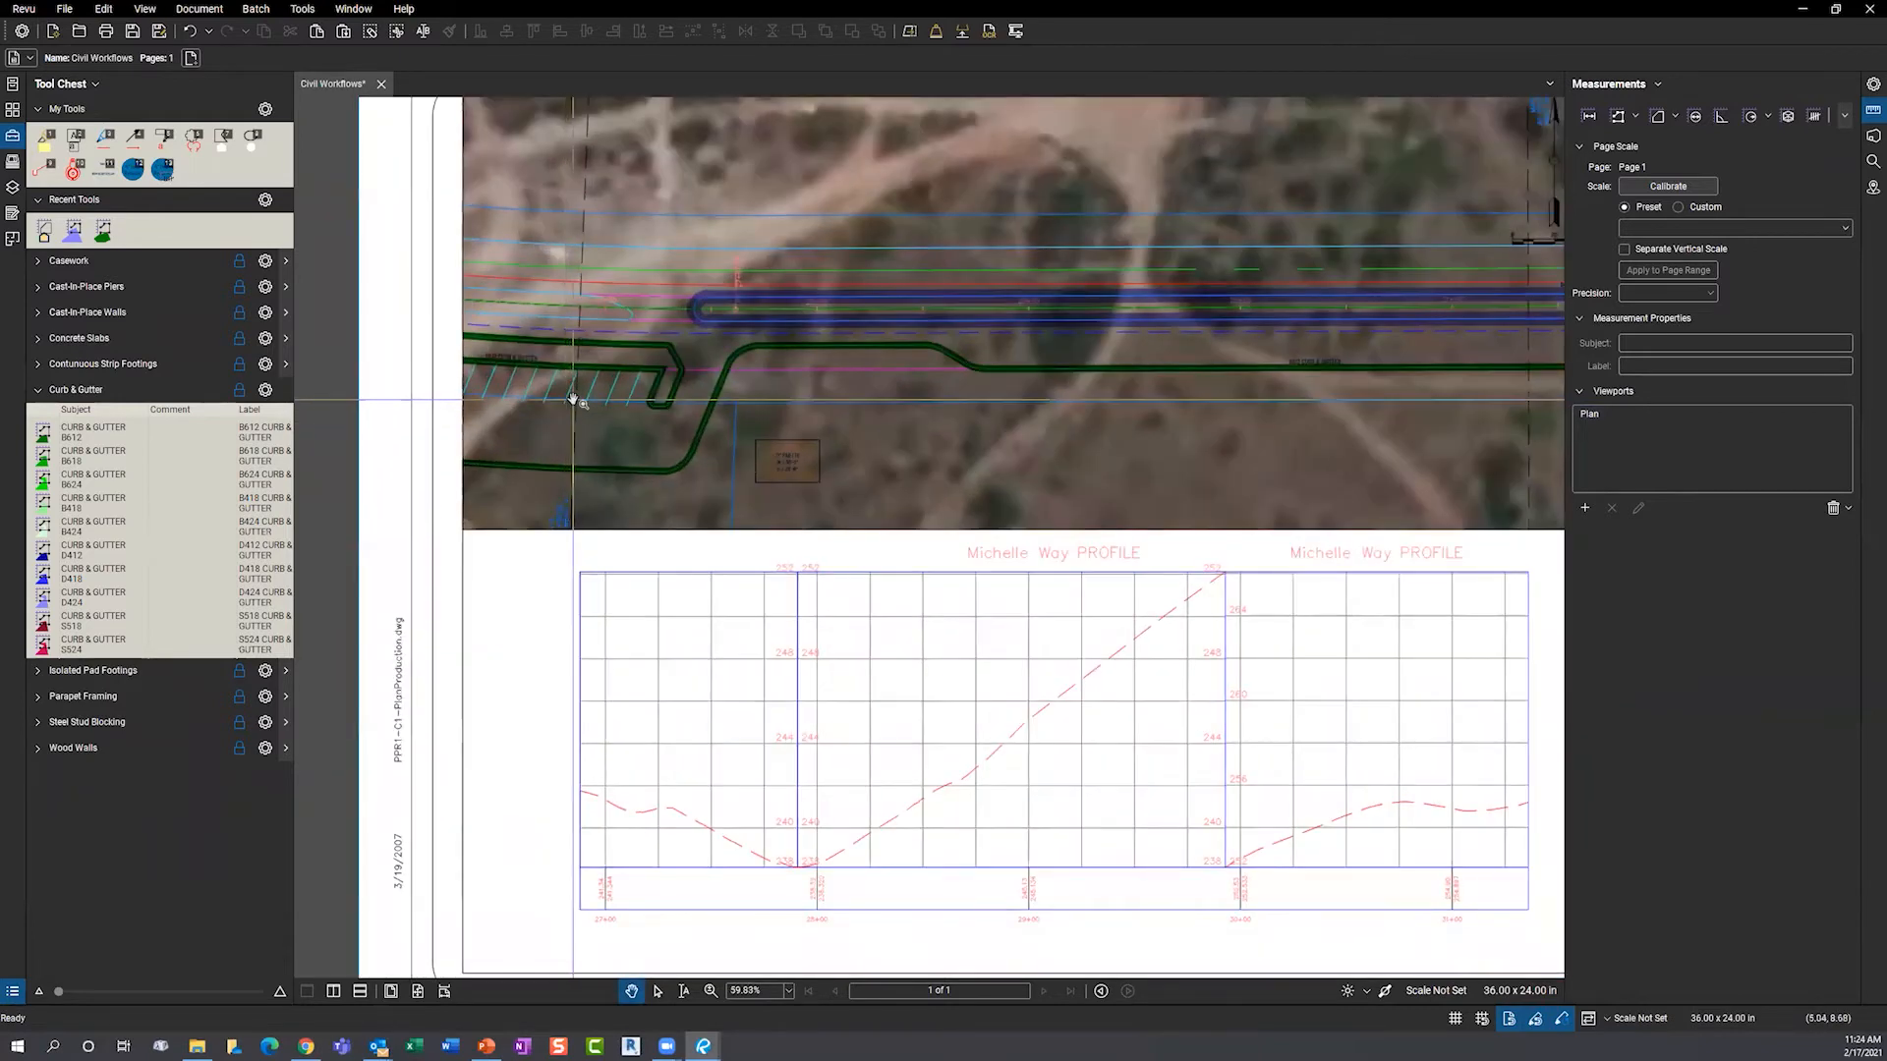
{"action": "scroll", "coordinate": [572, 398], "scroll_direction": "up", "scroll_amount": 2}
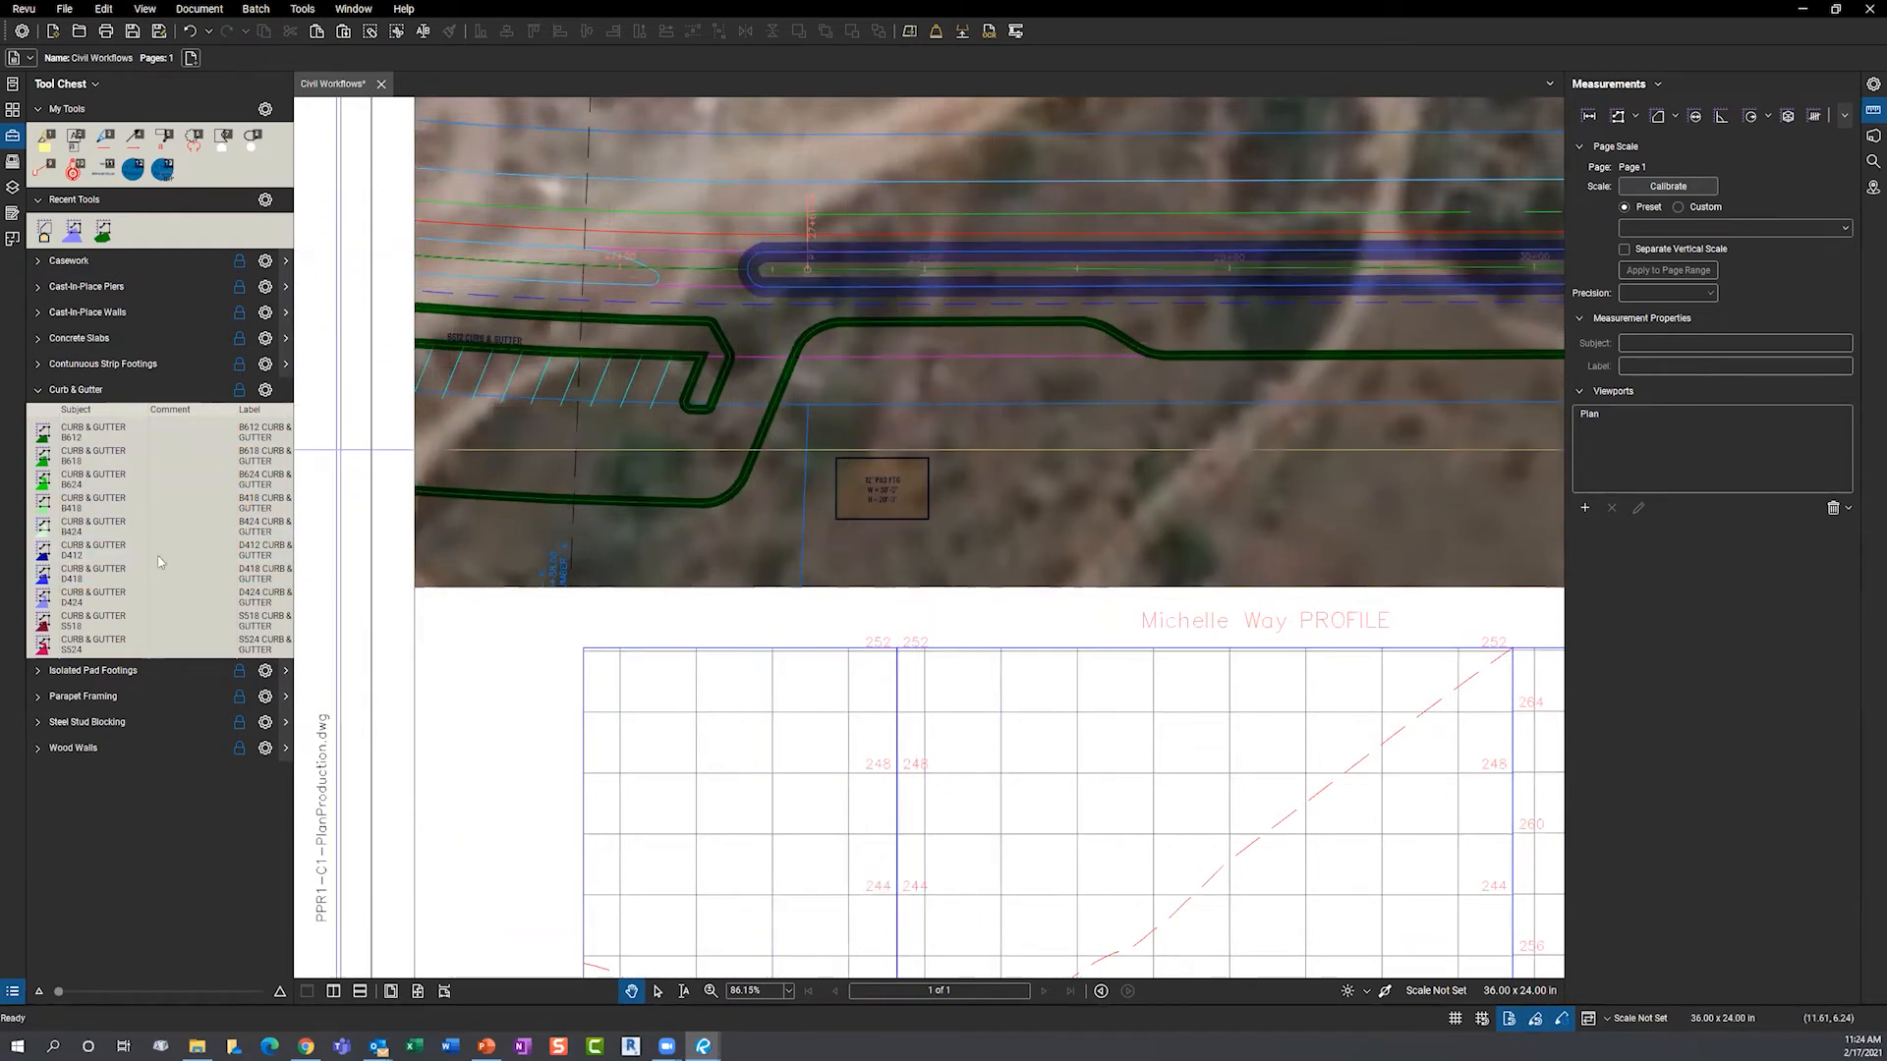
- Measure a CURB & GUTTER D424 polylength along the upper curb line
{"action": "left_click", "coordinate": [147, 596]}
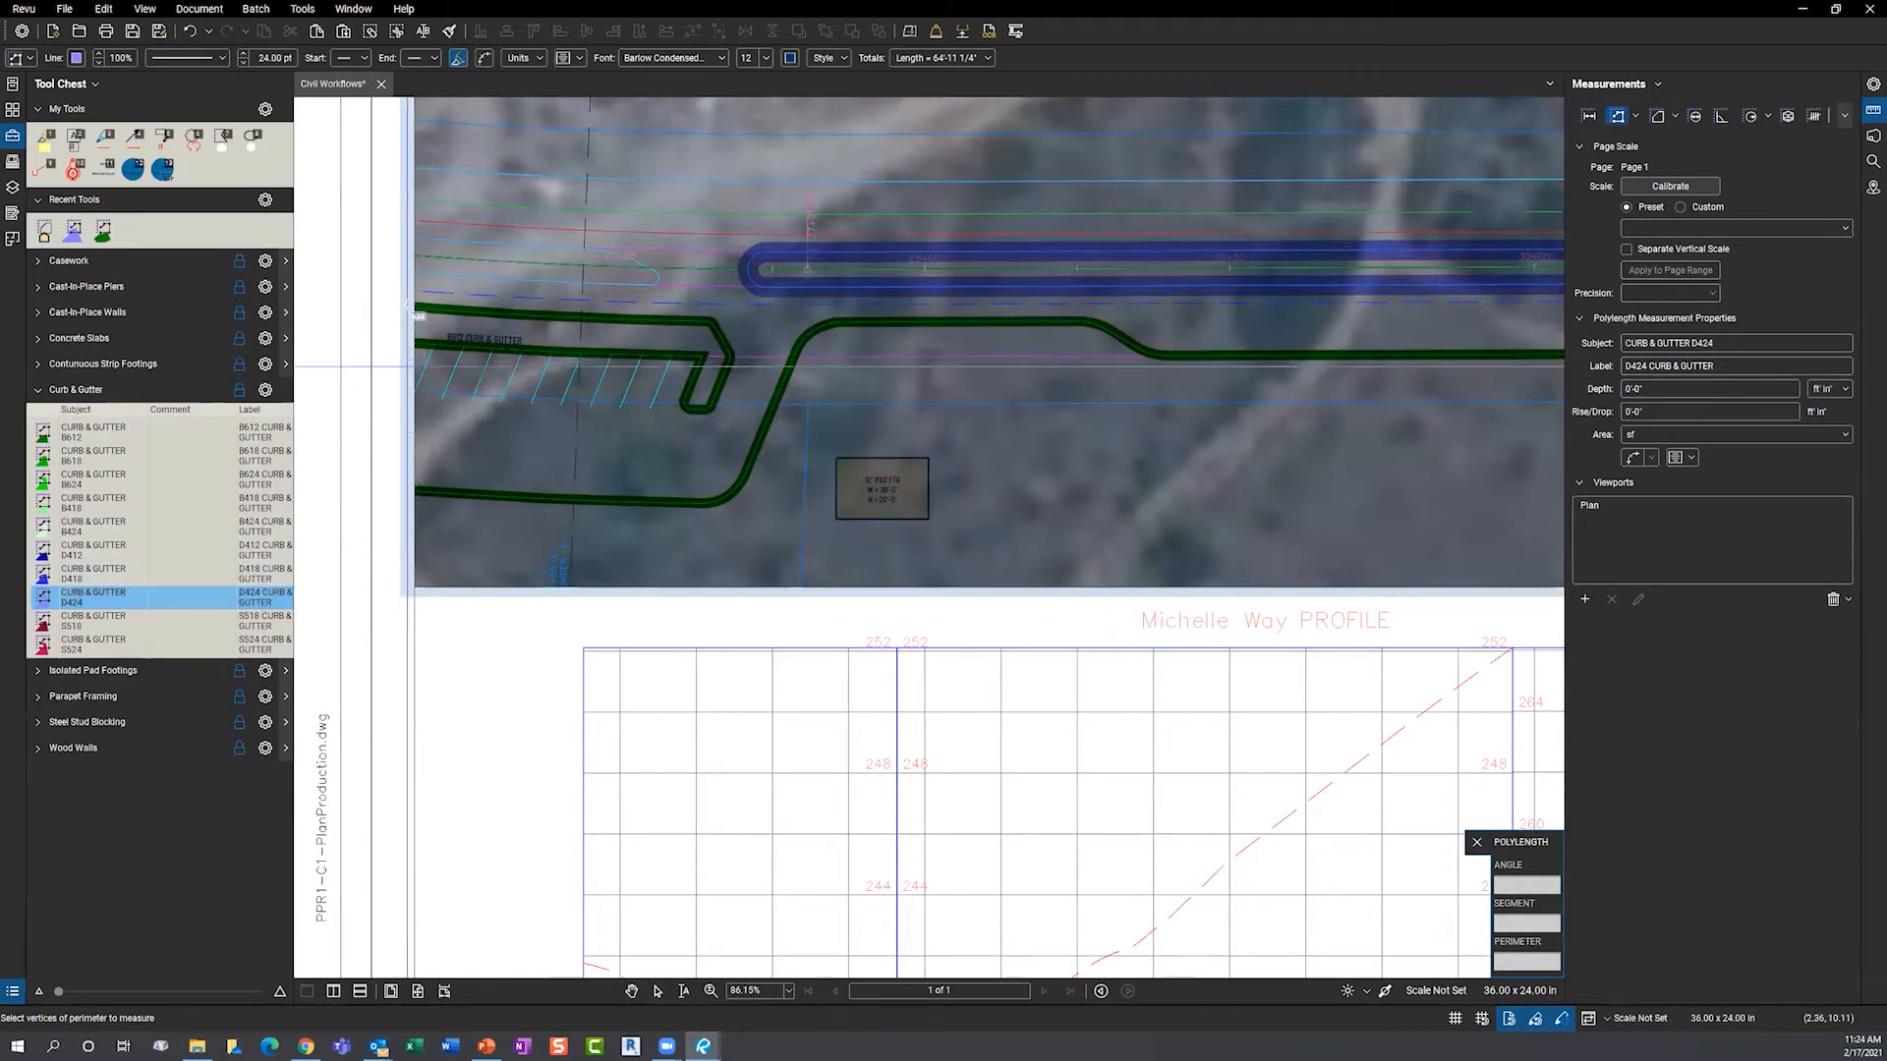
{"action": "scroll", "coordinate": [418, 314], "scroll_direction": "up", "scroll_amount": 4}
{"action": "left_click", "coordinate": [456, 261]}
{"action": "left_click", "coordinate": [804, 280]}
{"action": "left_click", "coordinate": [951, 327]}
{"action": "left_click", "coordinate": [948, 356]}
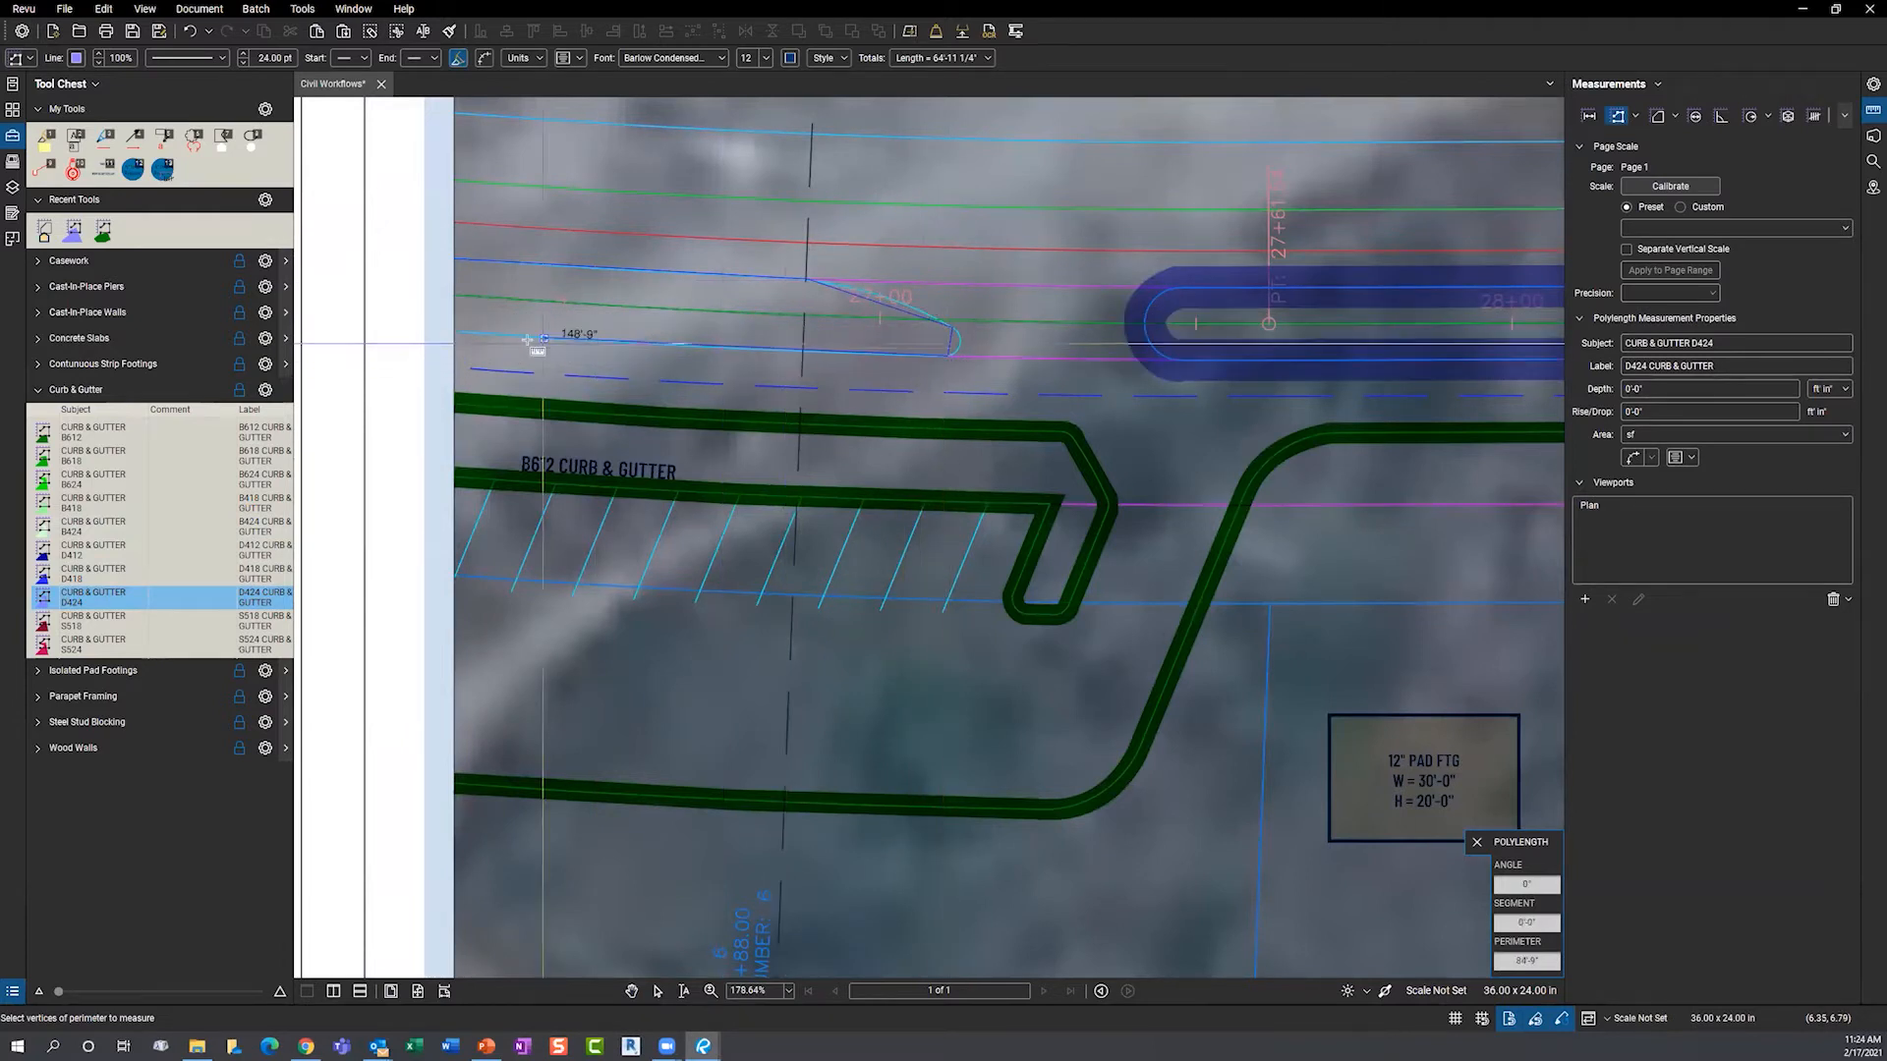
{"action": "double_click", "coordinate": [456, 333]}
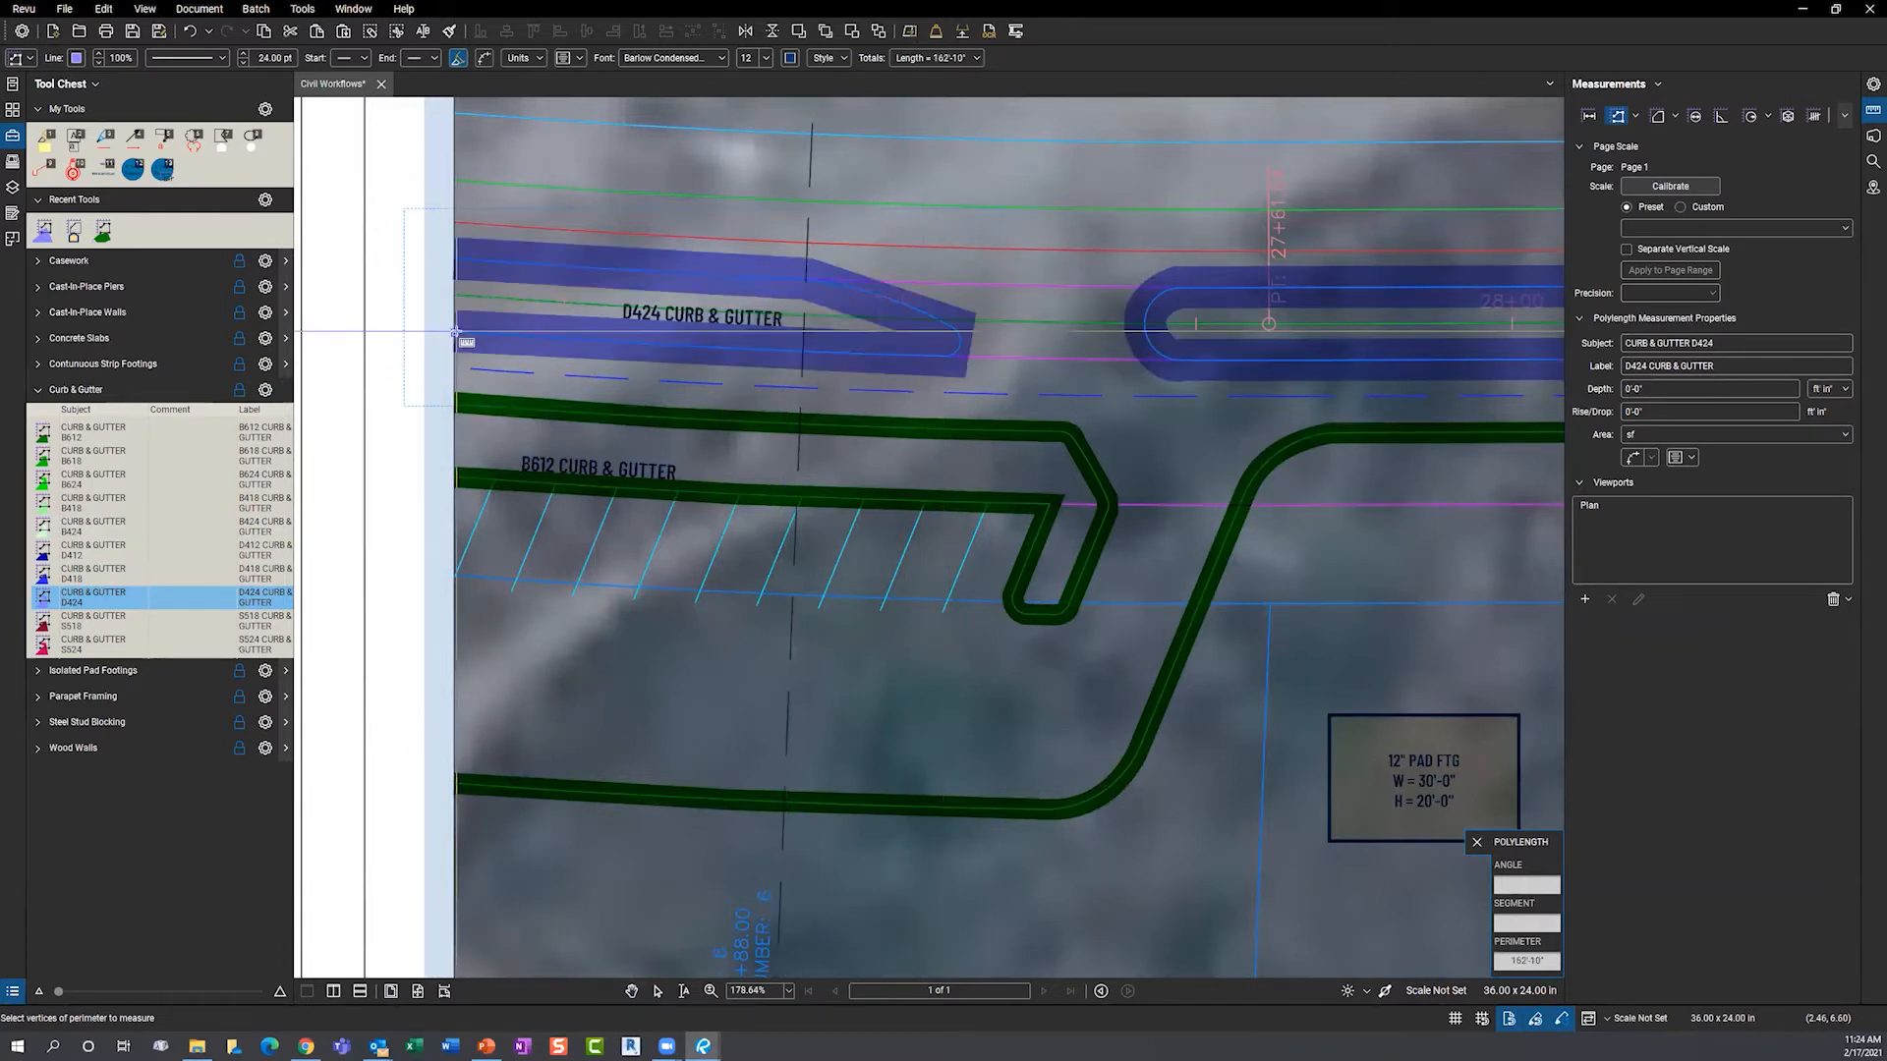
{"action": "key", "text": "Escape"}
- Convert the curb's end segments to arcs and curves, shaping a rounded nose totaling 164'-0"
{"action": "left_click", "coordinate": [821, 297]}
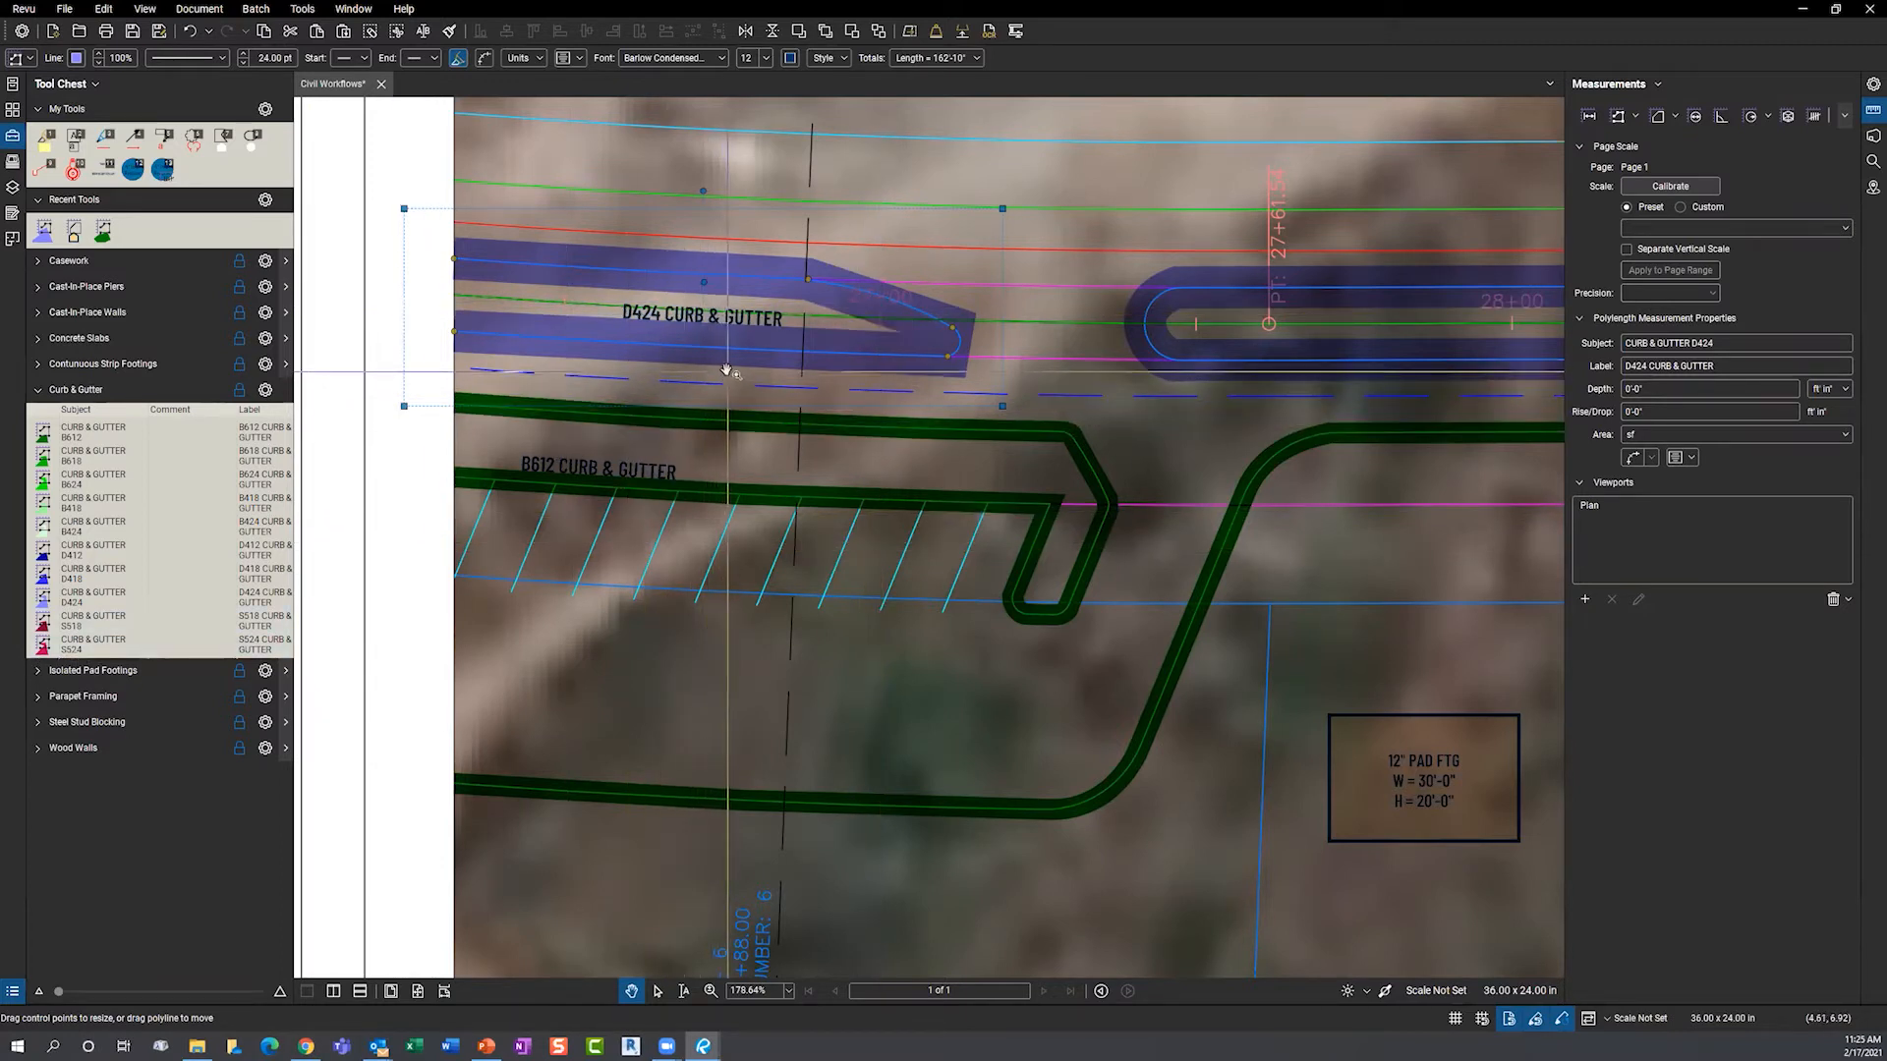
{"action": "right_click", "coordinate": [906, 314]}
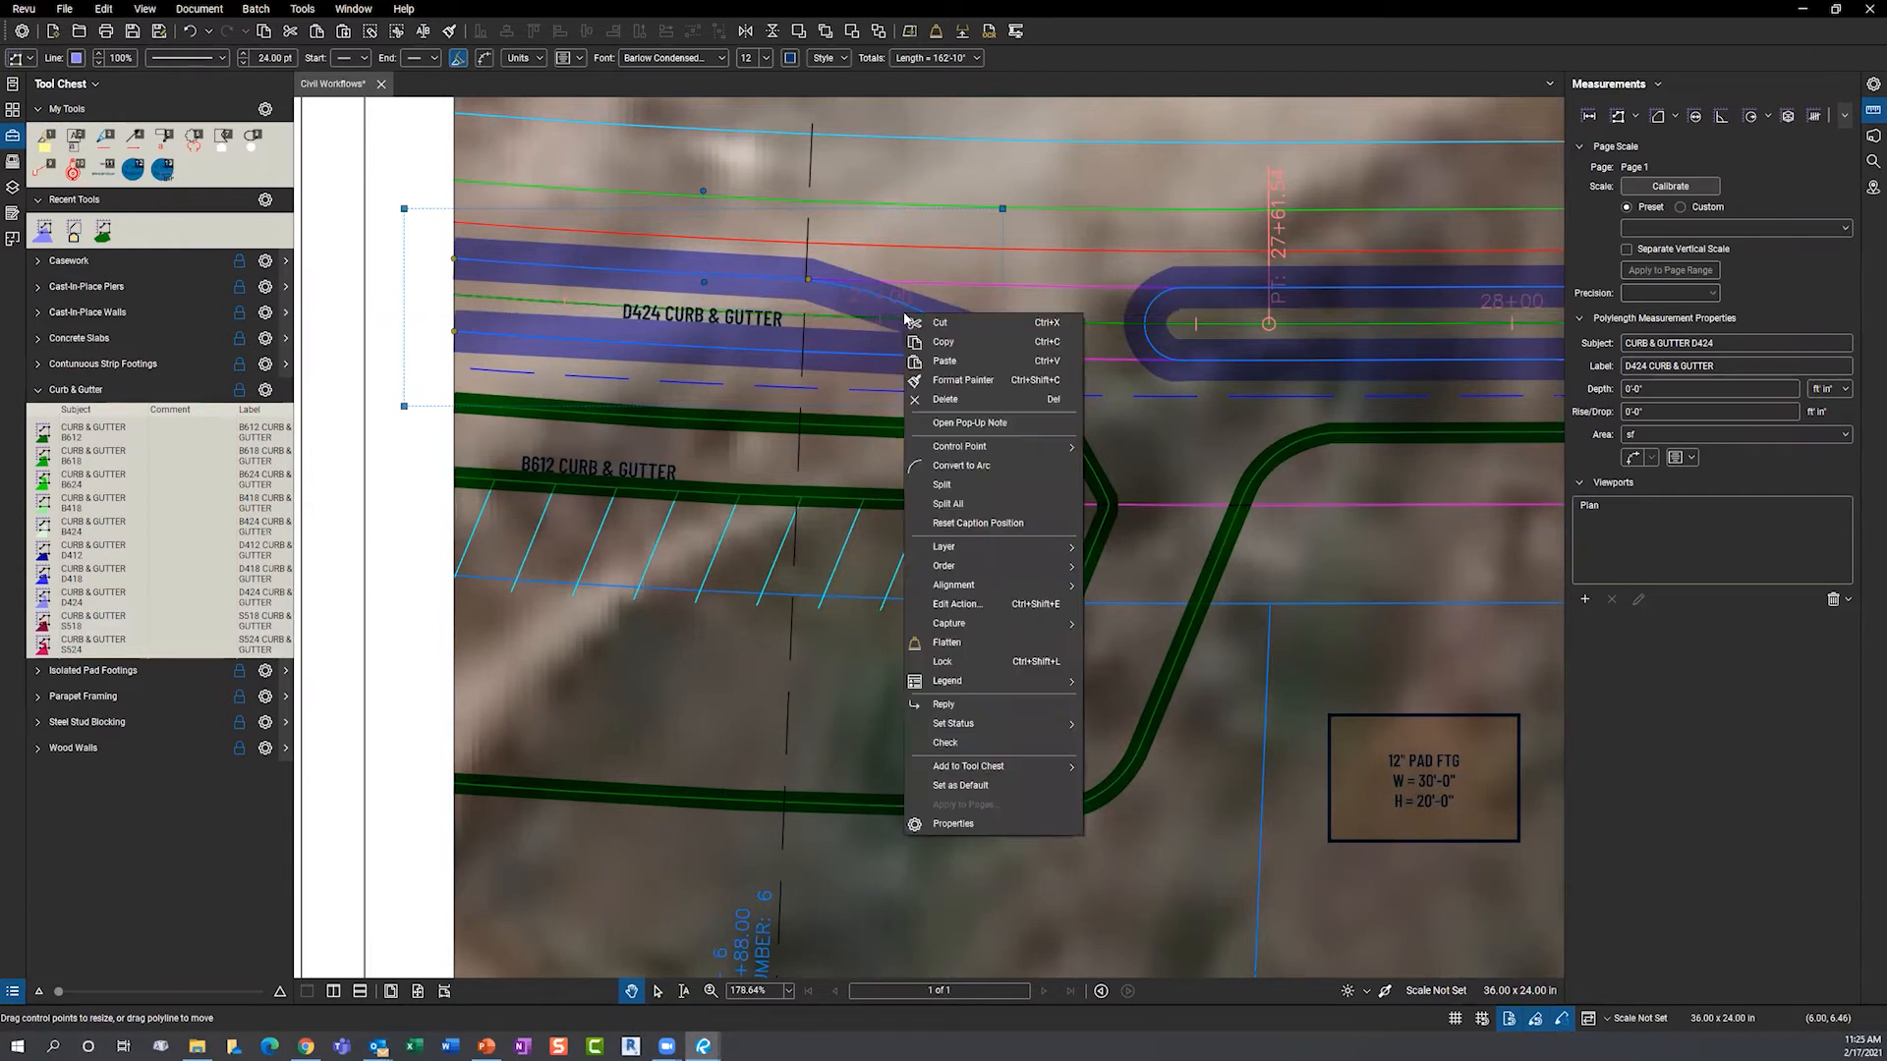
{"action": "left_click", "coordinate": [931, 468]}
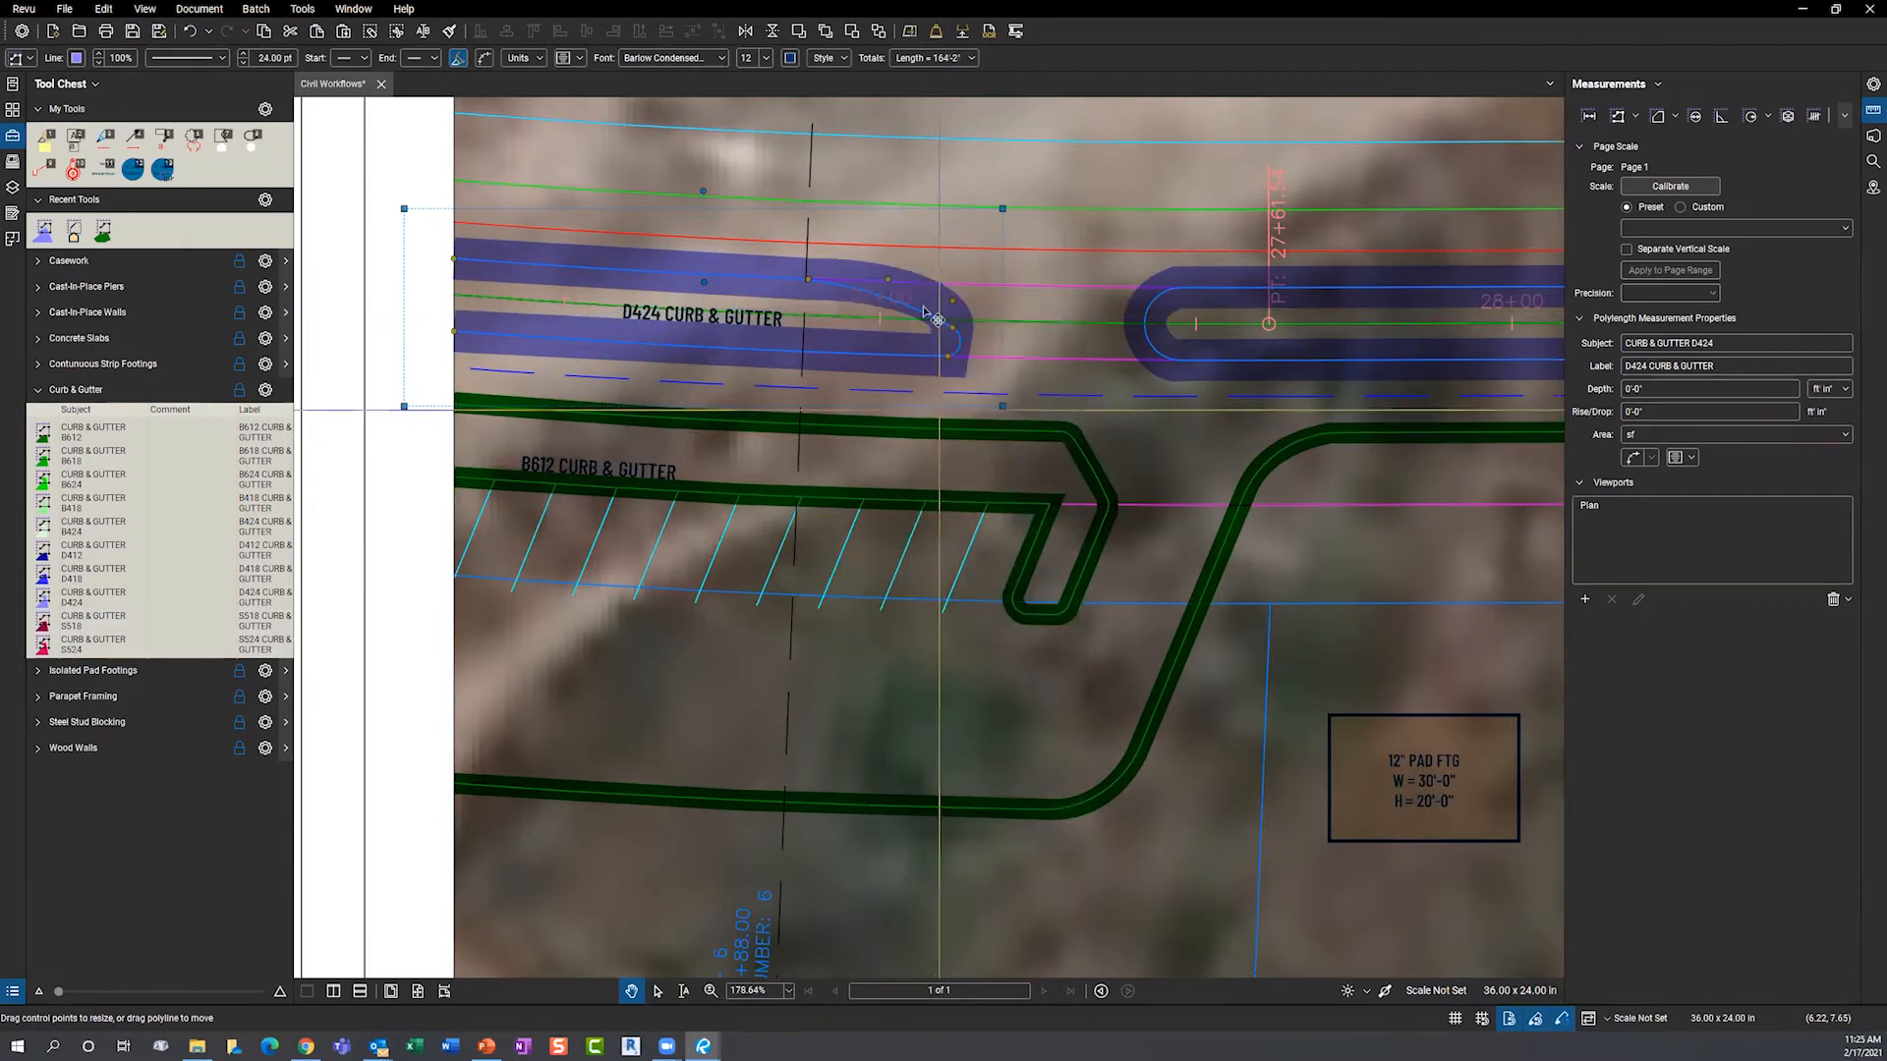
{"action": "left_click_drag", "start_coordinate": [887, 280], "coordinate": [885, 297]}
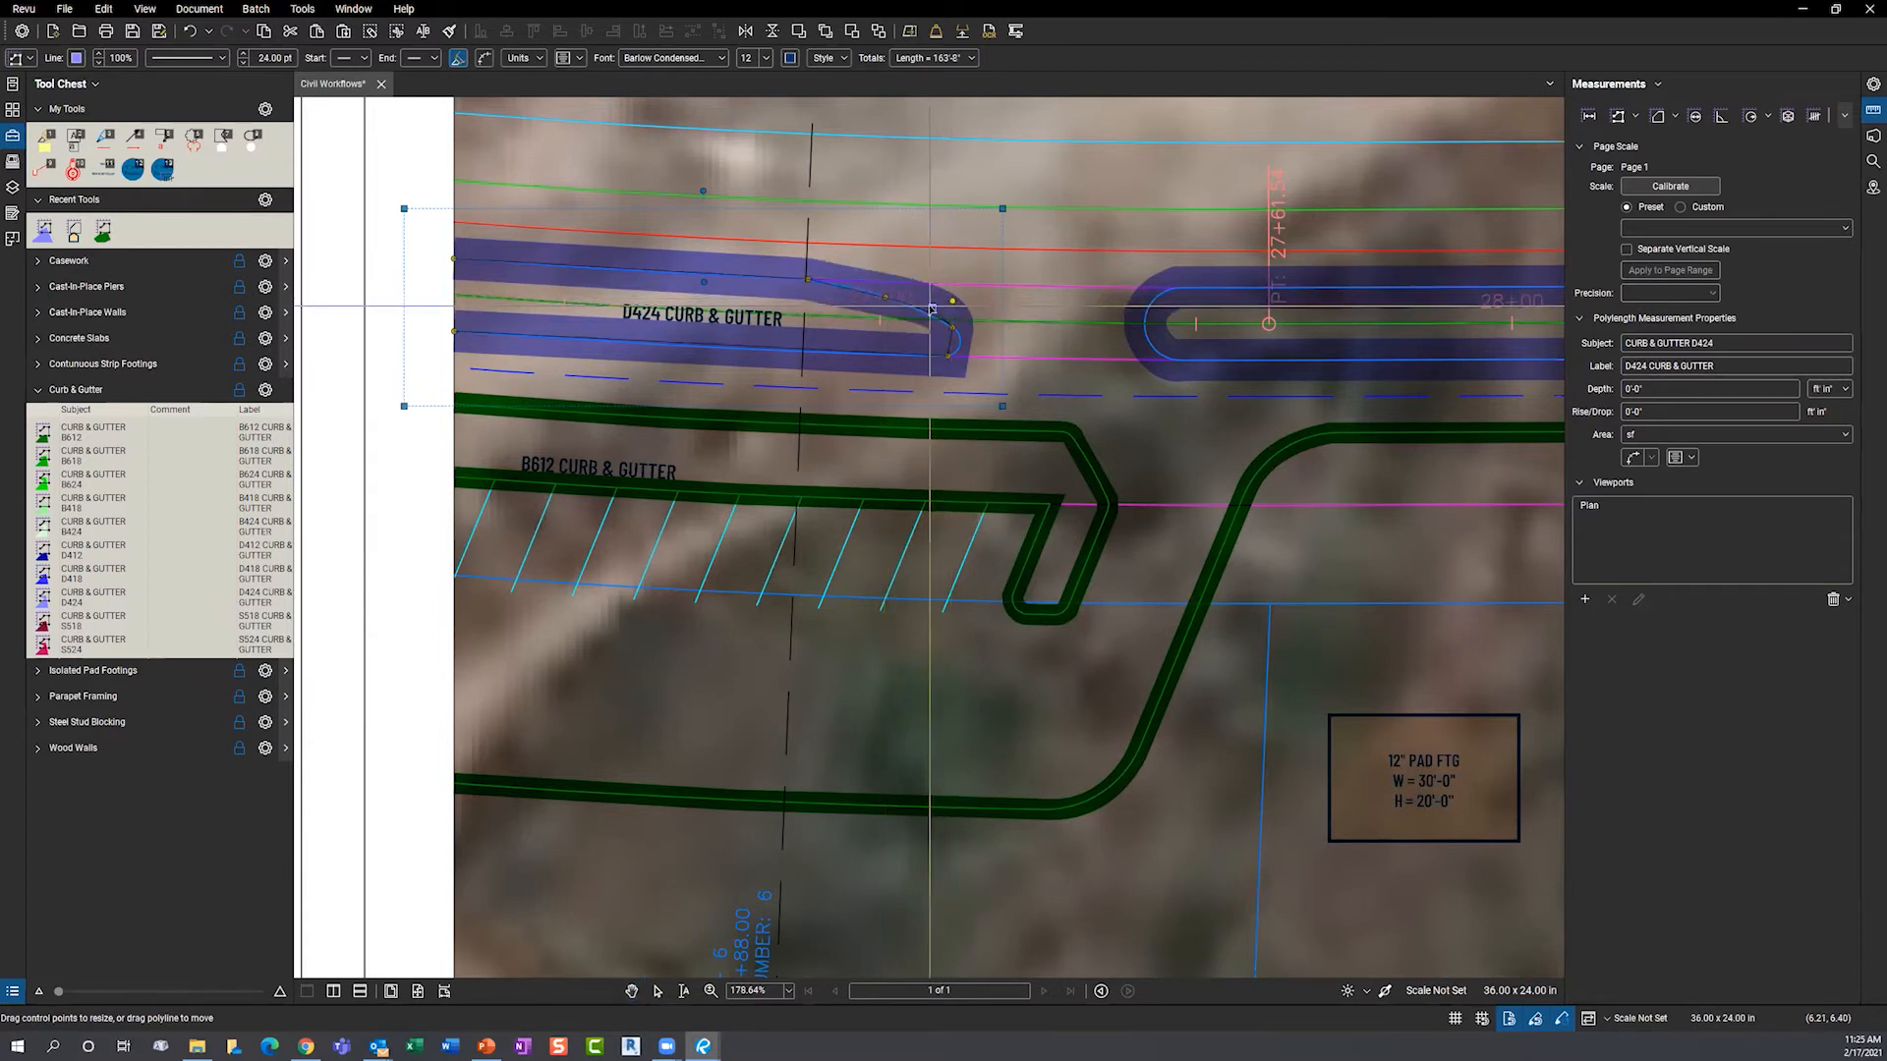
{"action": "left_click_drag", "start_coordinate": [951, 303], "coordinate": [964, 357]}
{"action": "right_click", "coordinate": [964, 357]}
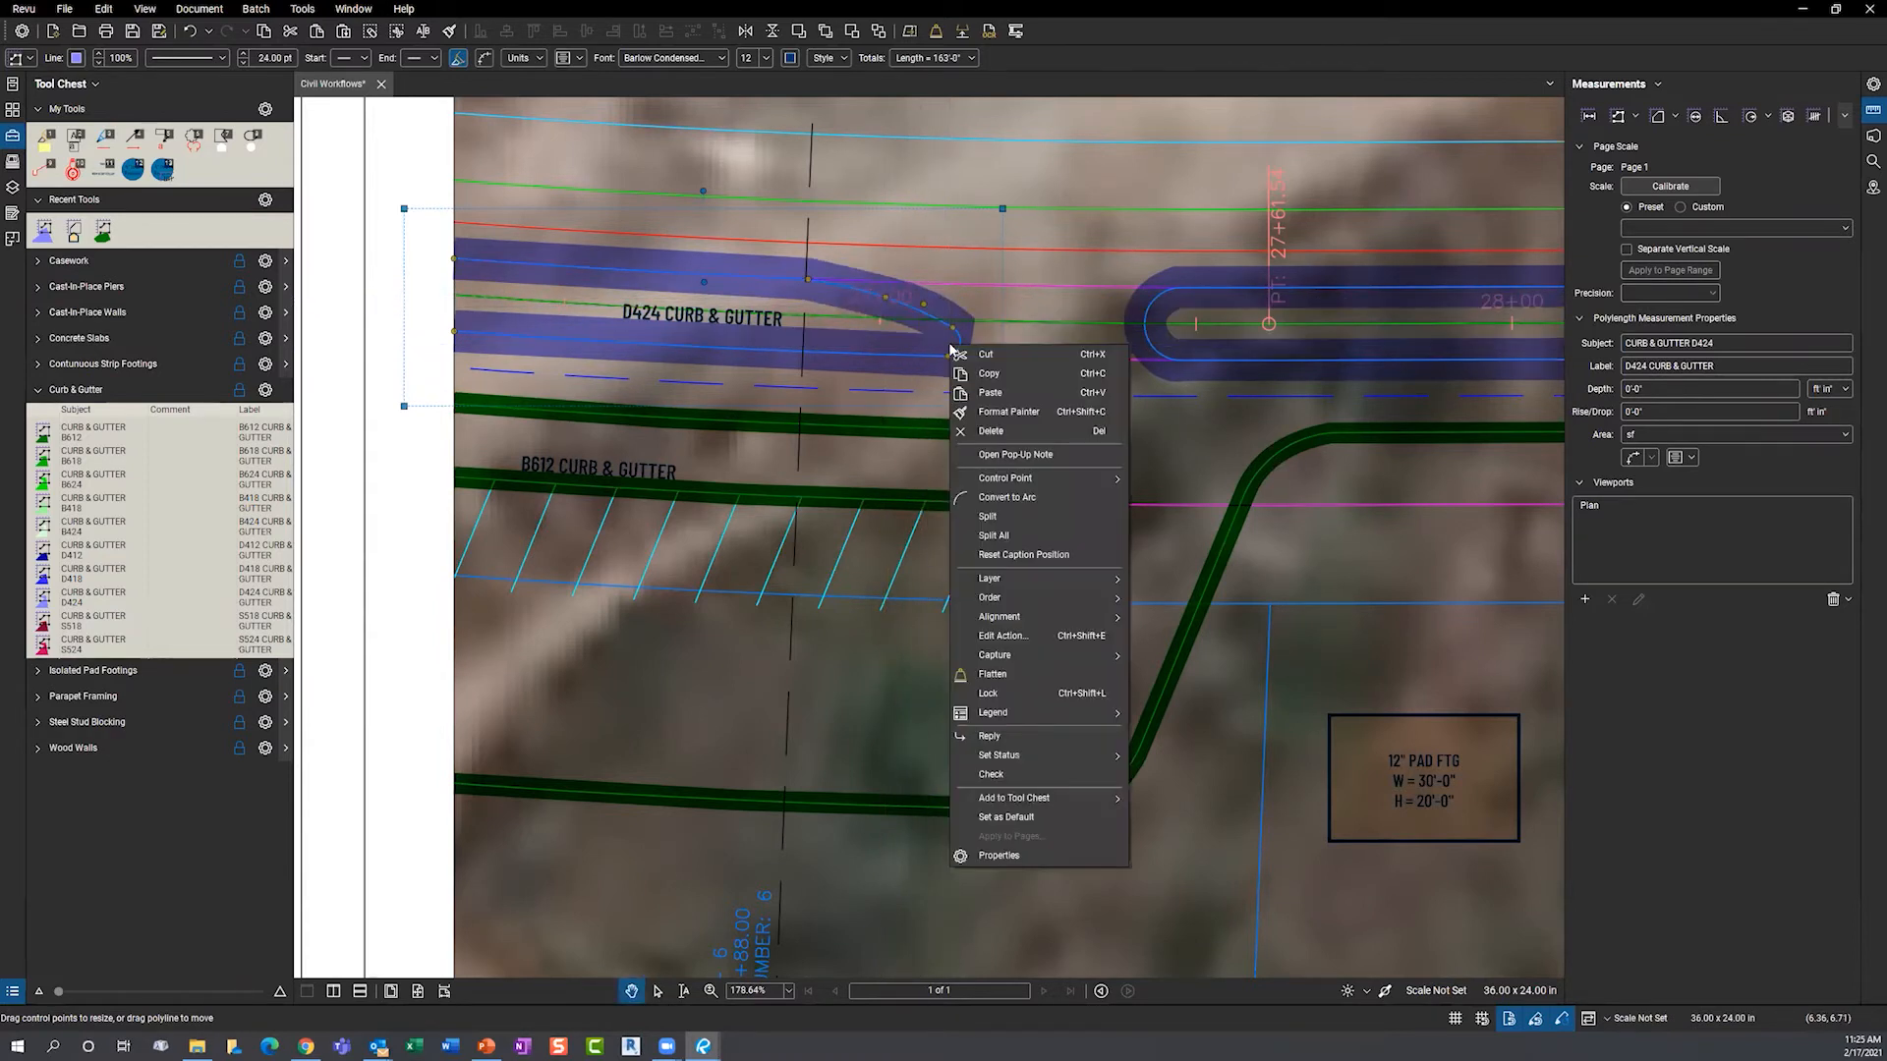
{"action": "left_click", "coordinate": [1012, 498]}
{"action": "left_click", "coordinate": [952, 342]}
{"action": "left_click_drag", "start_coordinate": [972, 346], "coordinate": [971, 350]}
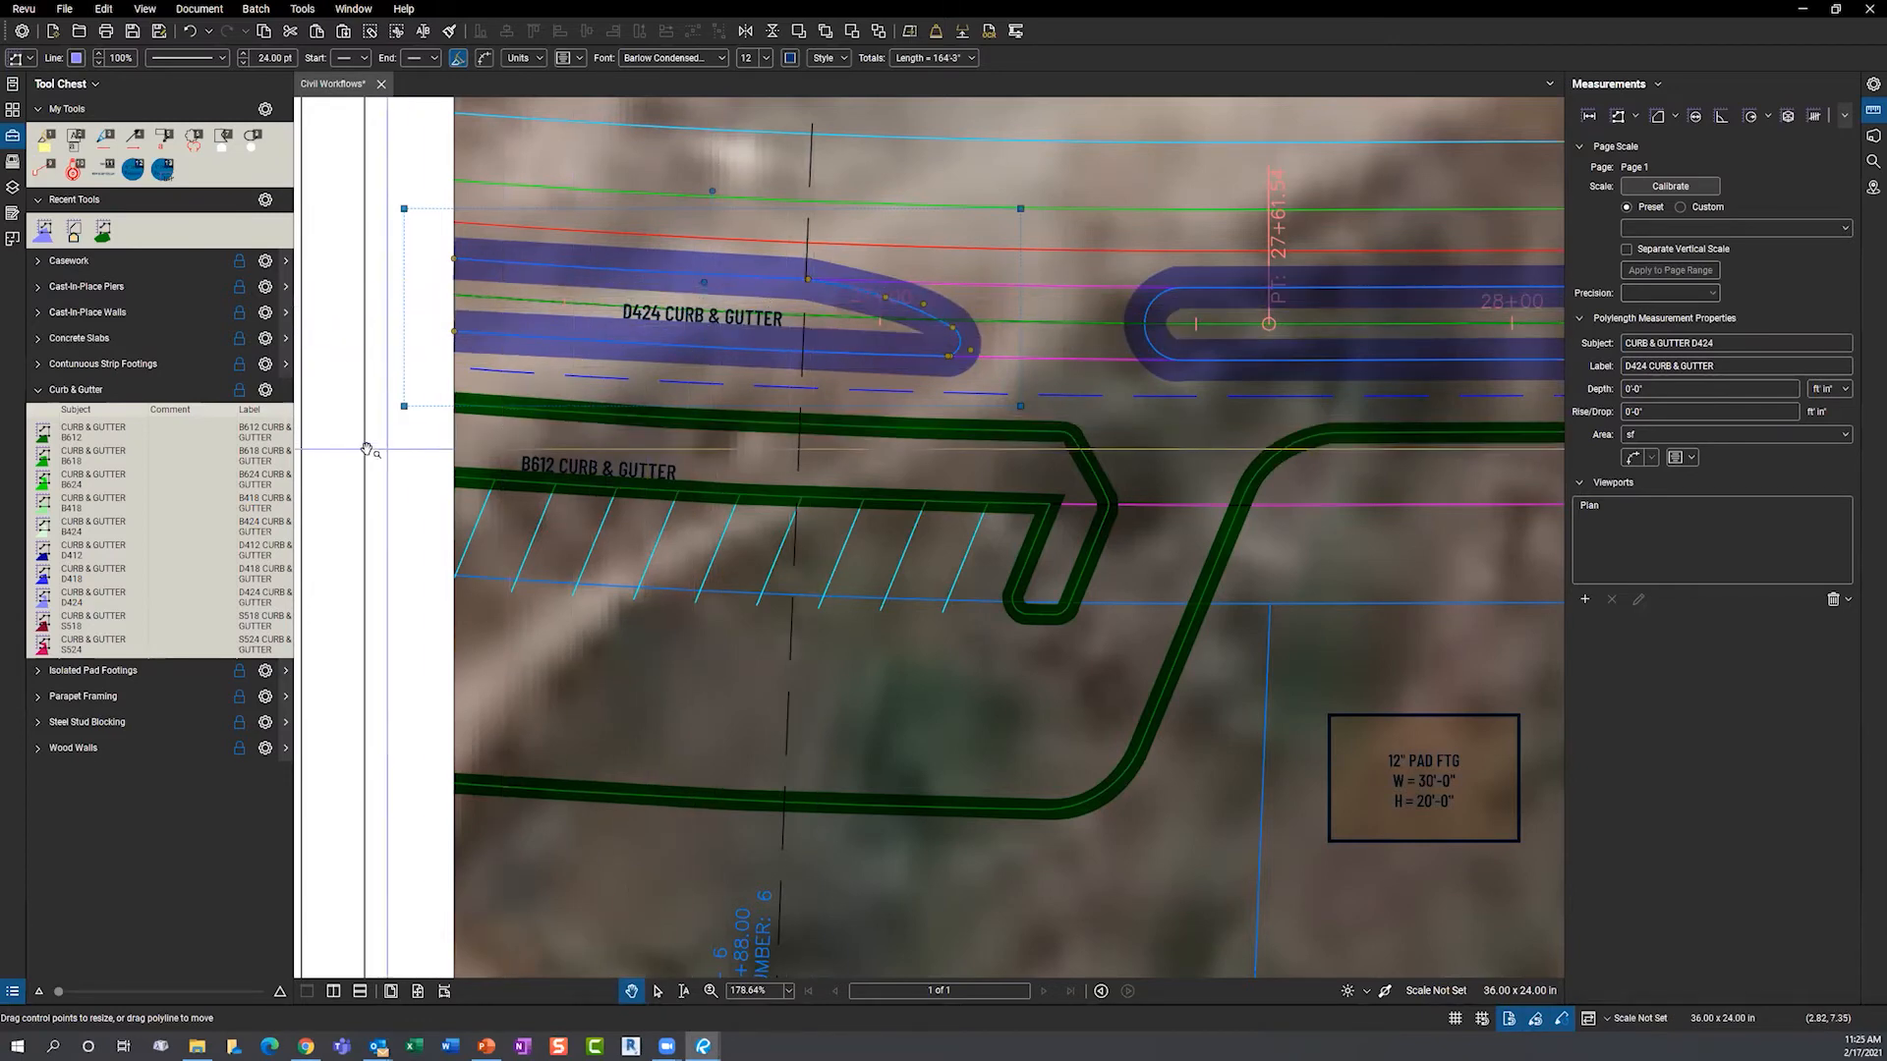
{"action": "left_click", "coordinate": [319, 479]}
{"action": "scroll", "coordinate": [320, 480], "scroll_direction": "down", "scroll_amount": 5}
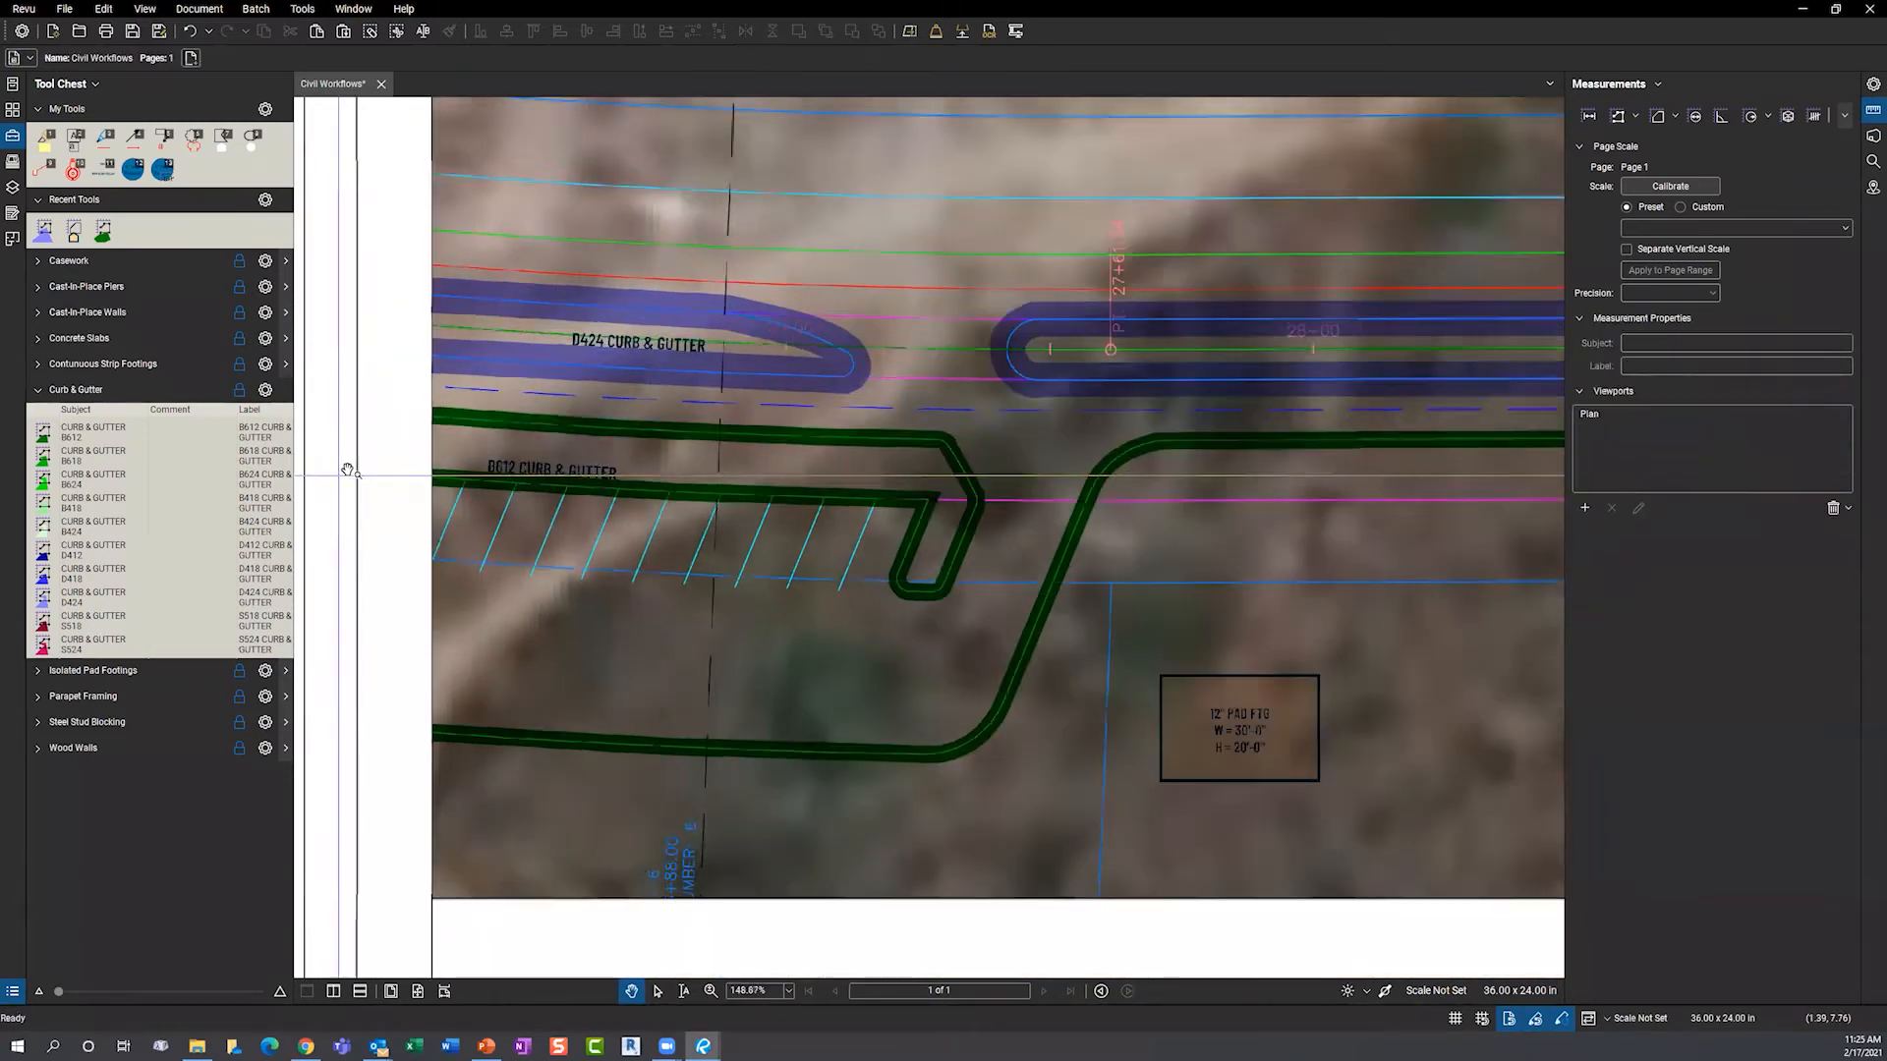
{"action": "scroll", "coordinate": [349, 469], "scroll_direction": "down", "scroll_amount": 1}
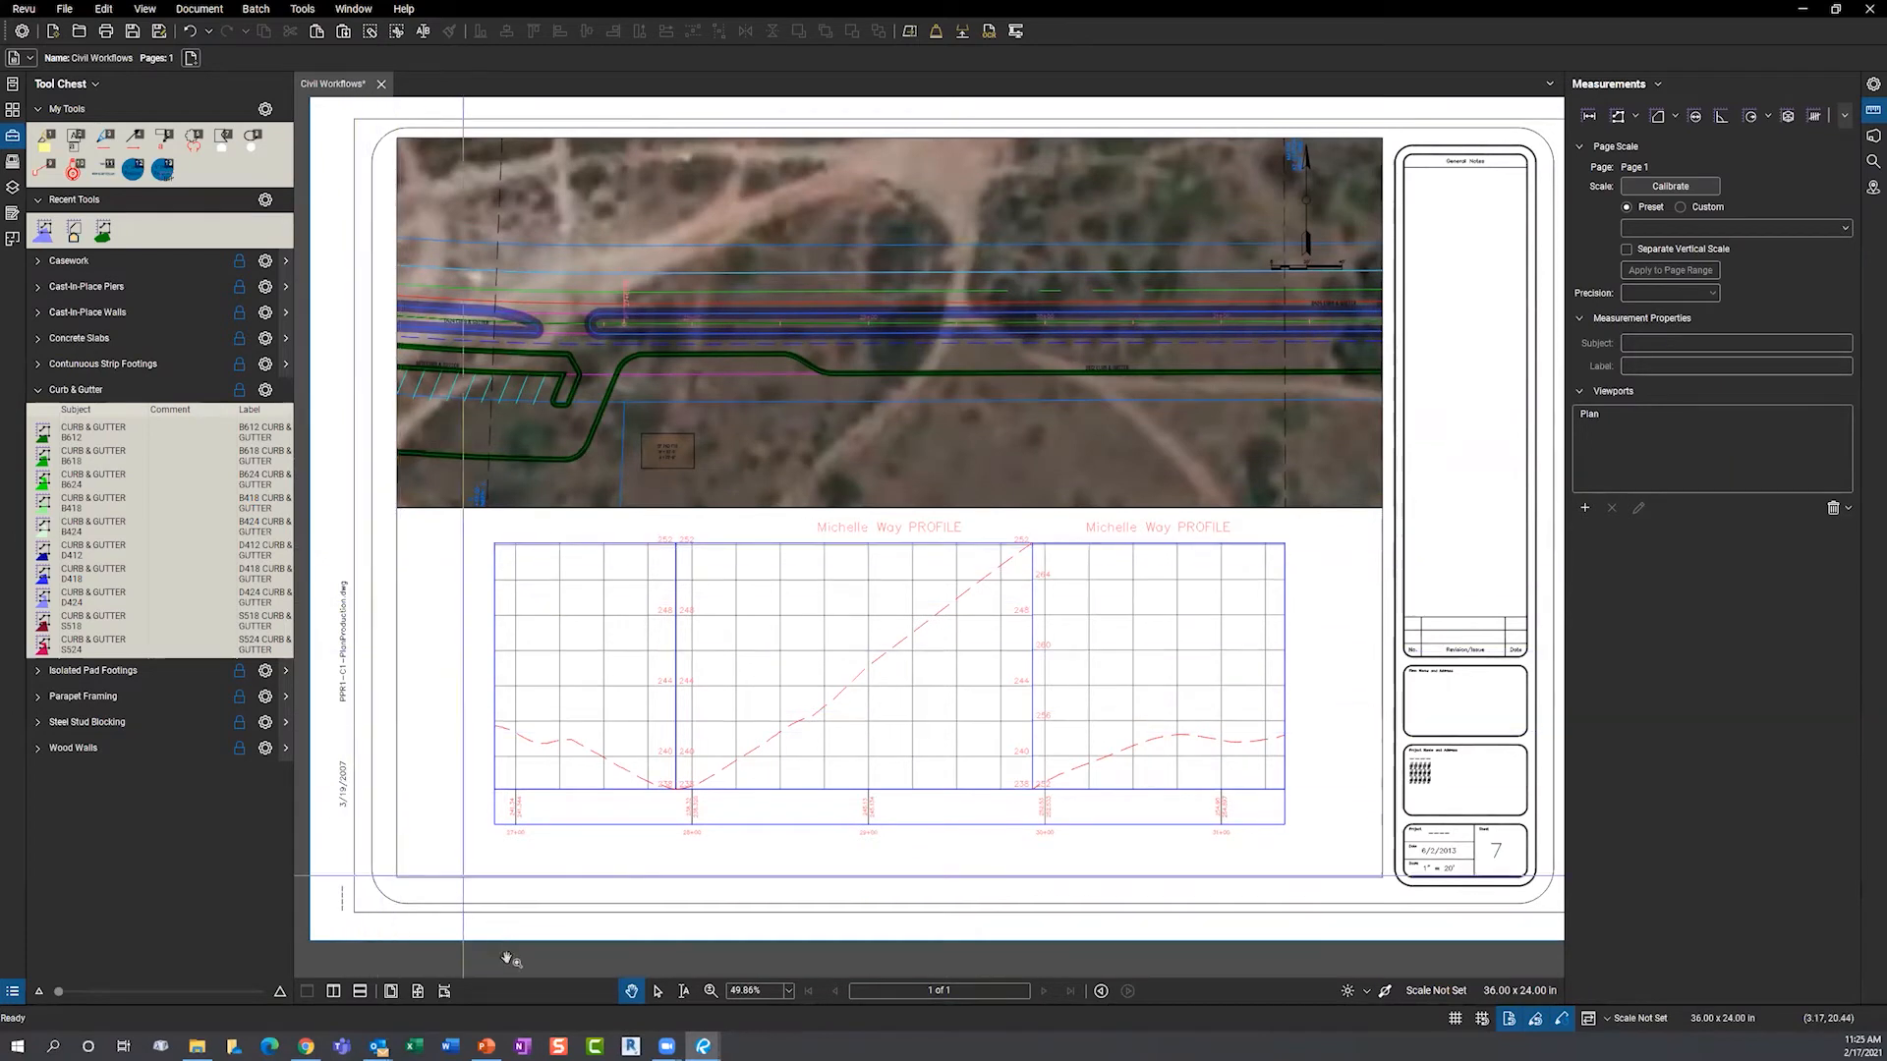
{"action": "mouse_move", "coordinate": [513, 1002]}
{"action": "left_mouse_down"}
{"action": "mouse_move", "coordinate": [538, 876]}
{"action": "mouse_move", "coordinate": [518, 776]}
{"action": "left_mouse_up"}
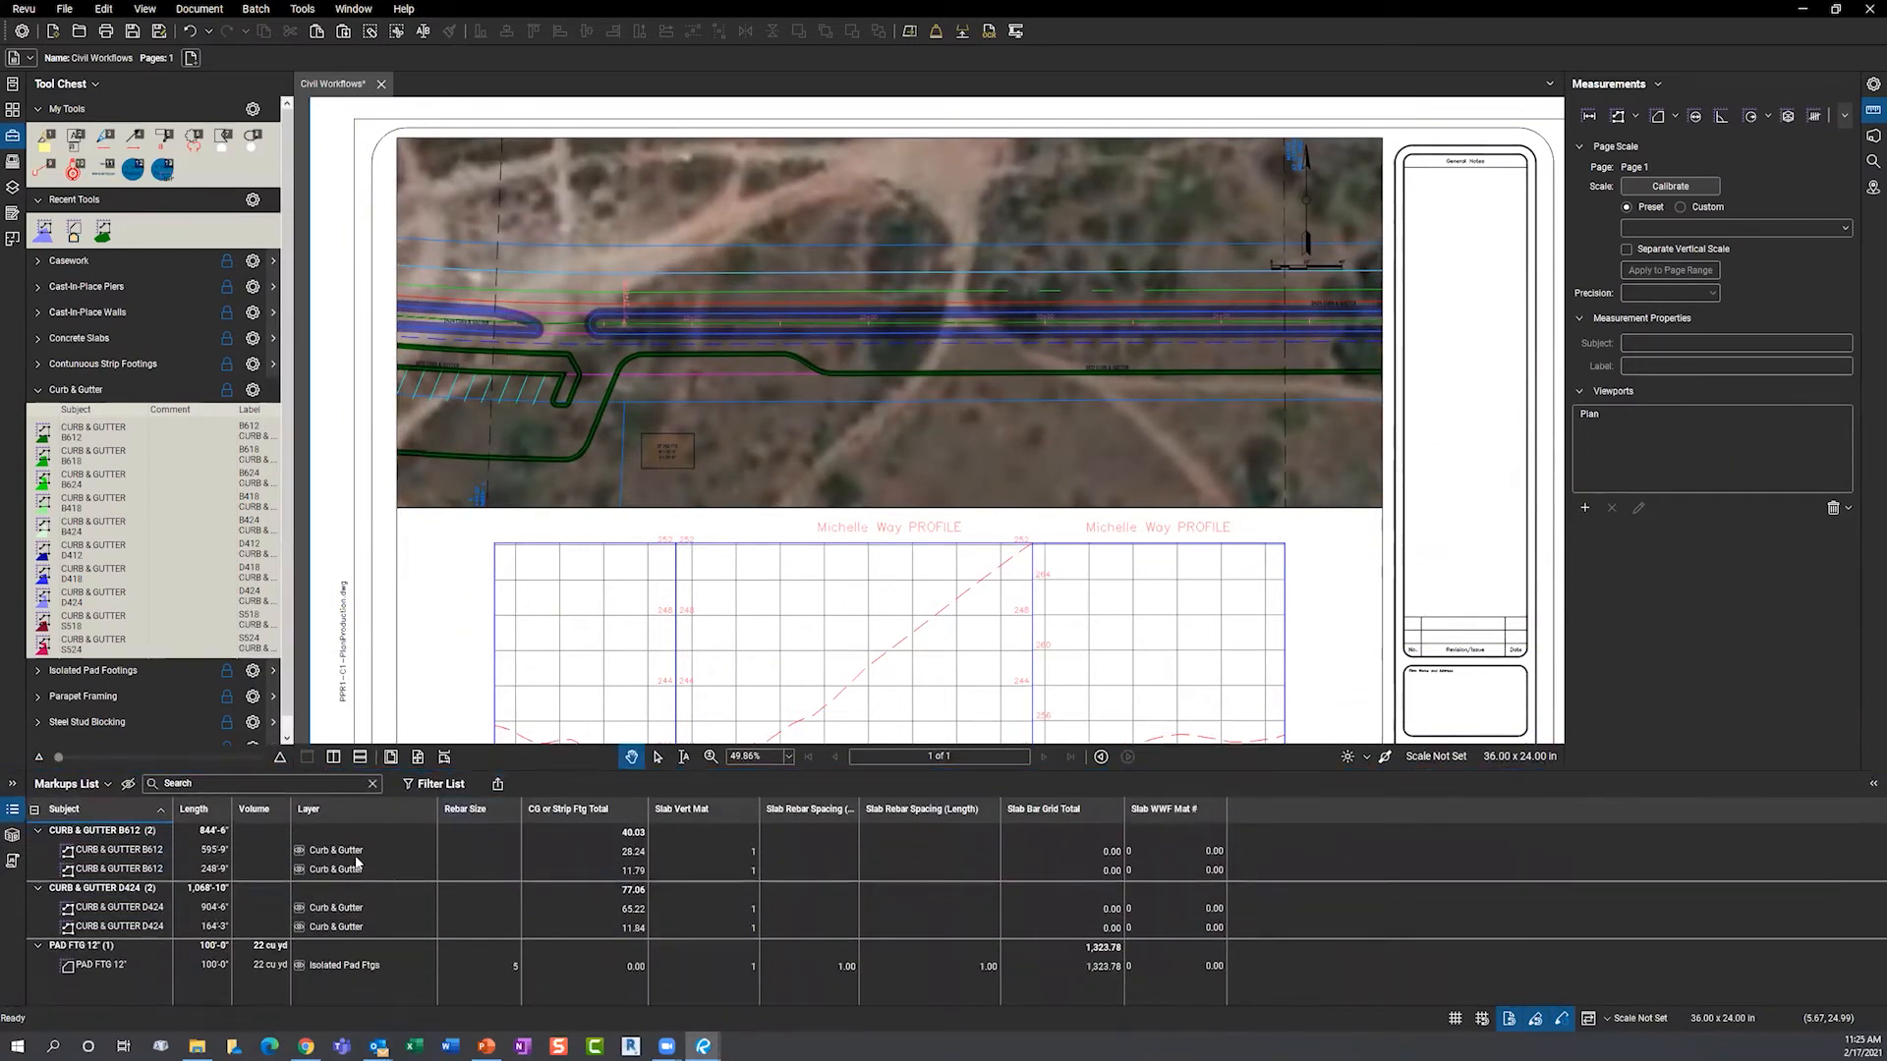
{"action": "left_click", "coordinate": [152, 853]}
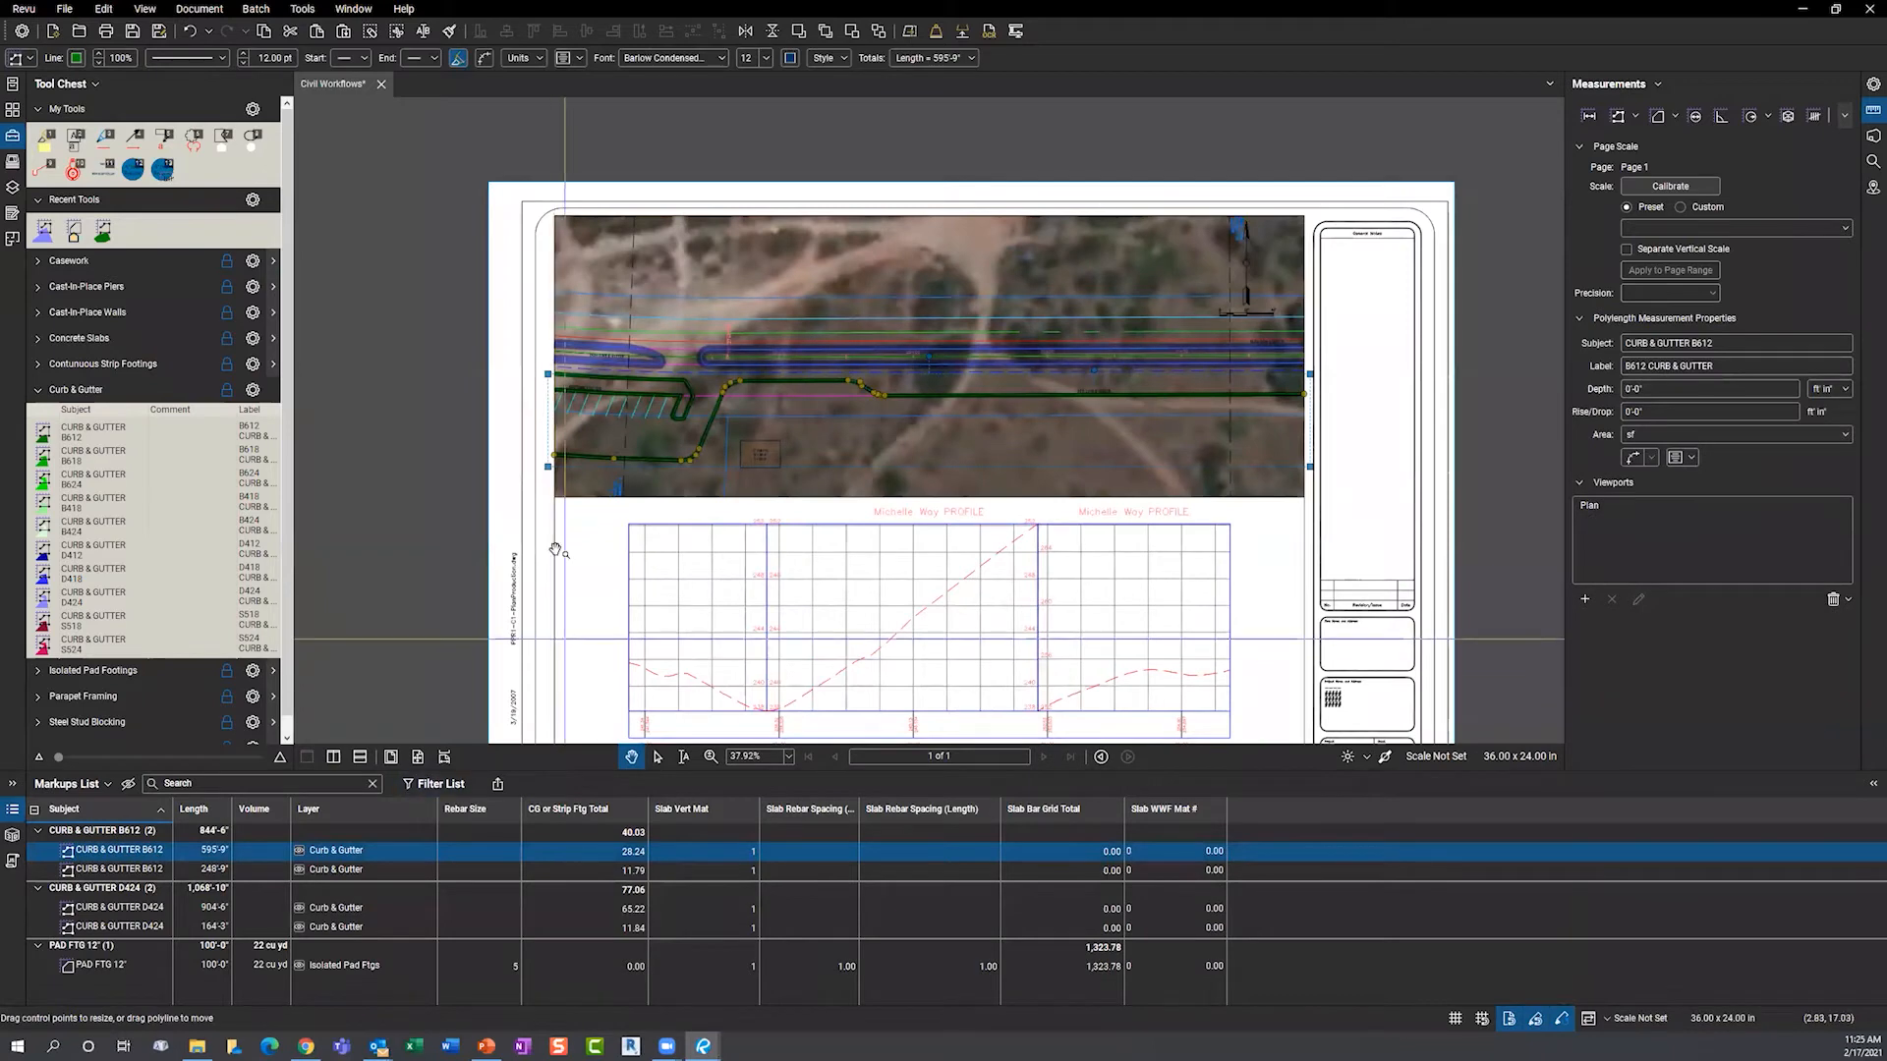
{"action": "left_click", "coordinate": [138, 870]}
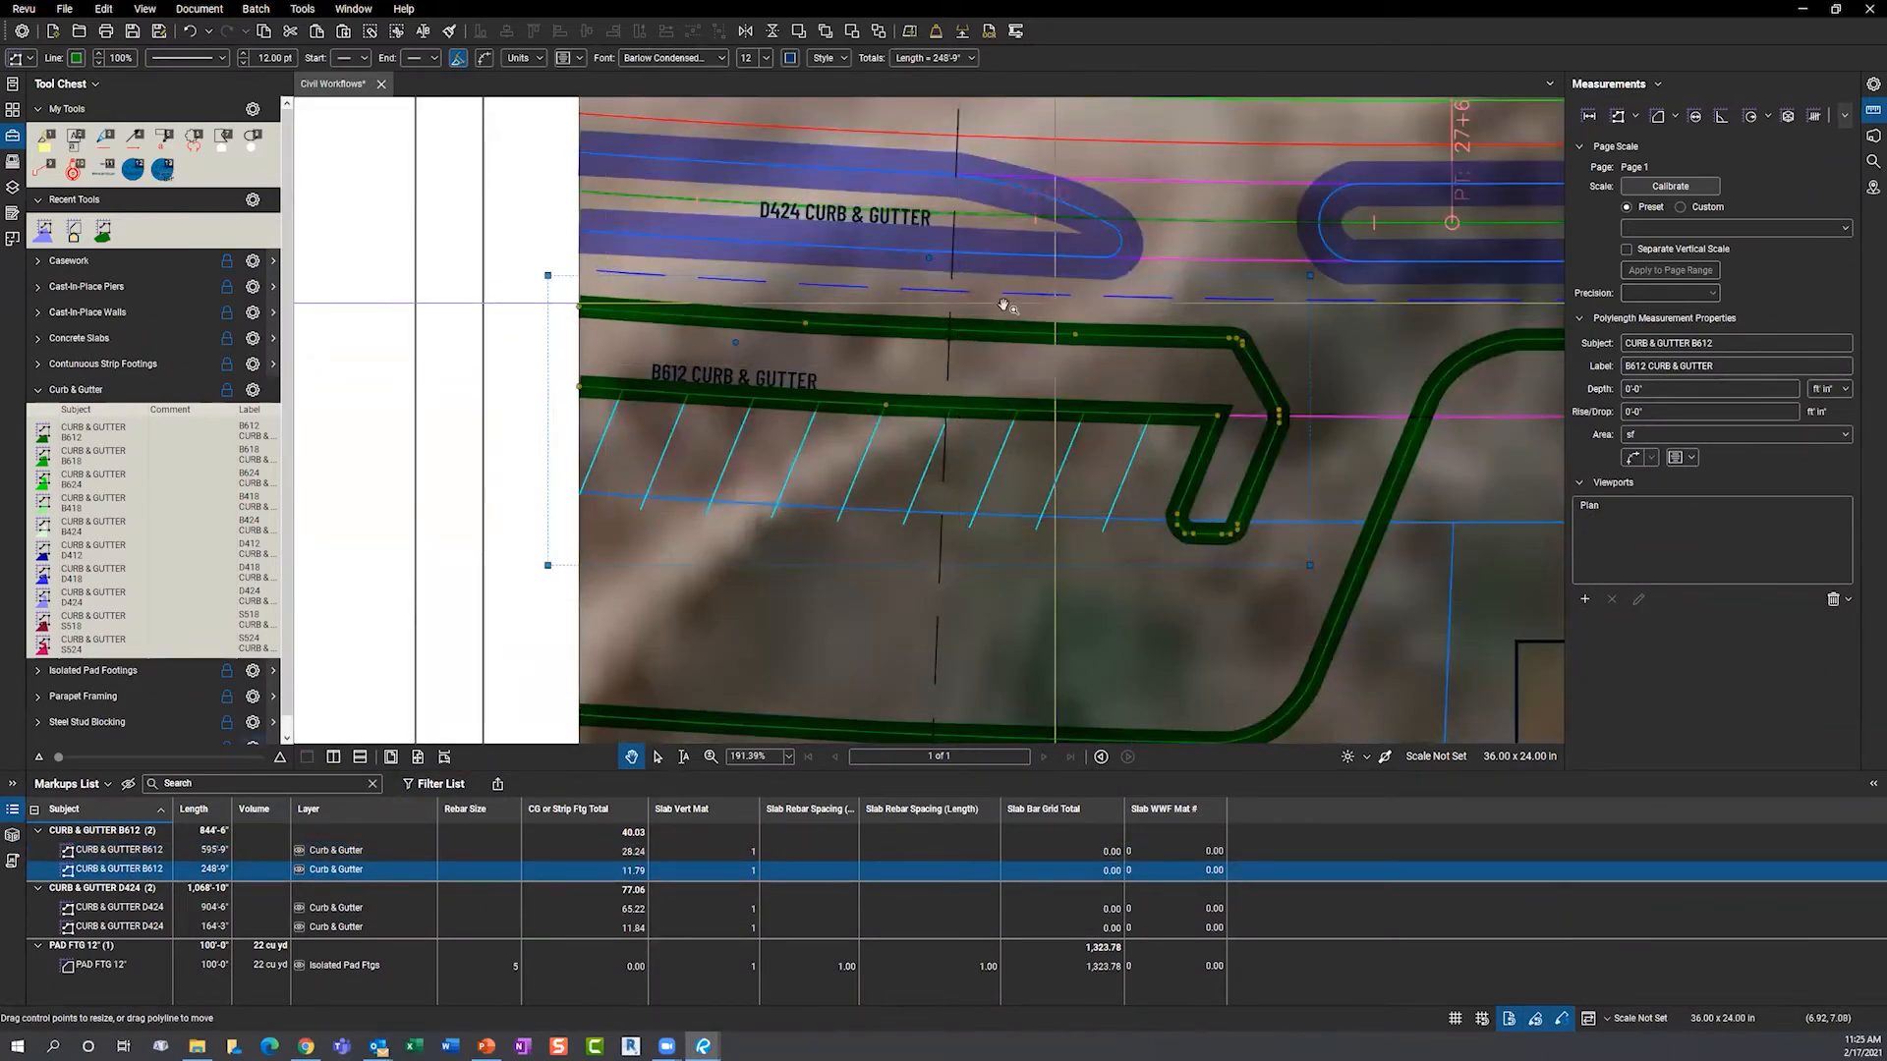
{"action": "scroll", "coordinate": [447, 509], "scroll_direction": "down", "scroll_amount": 5}
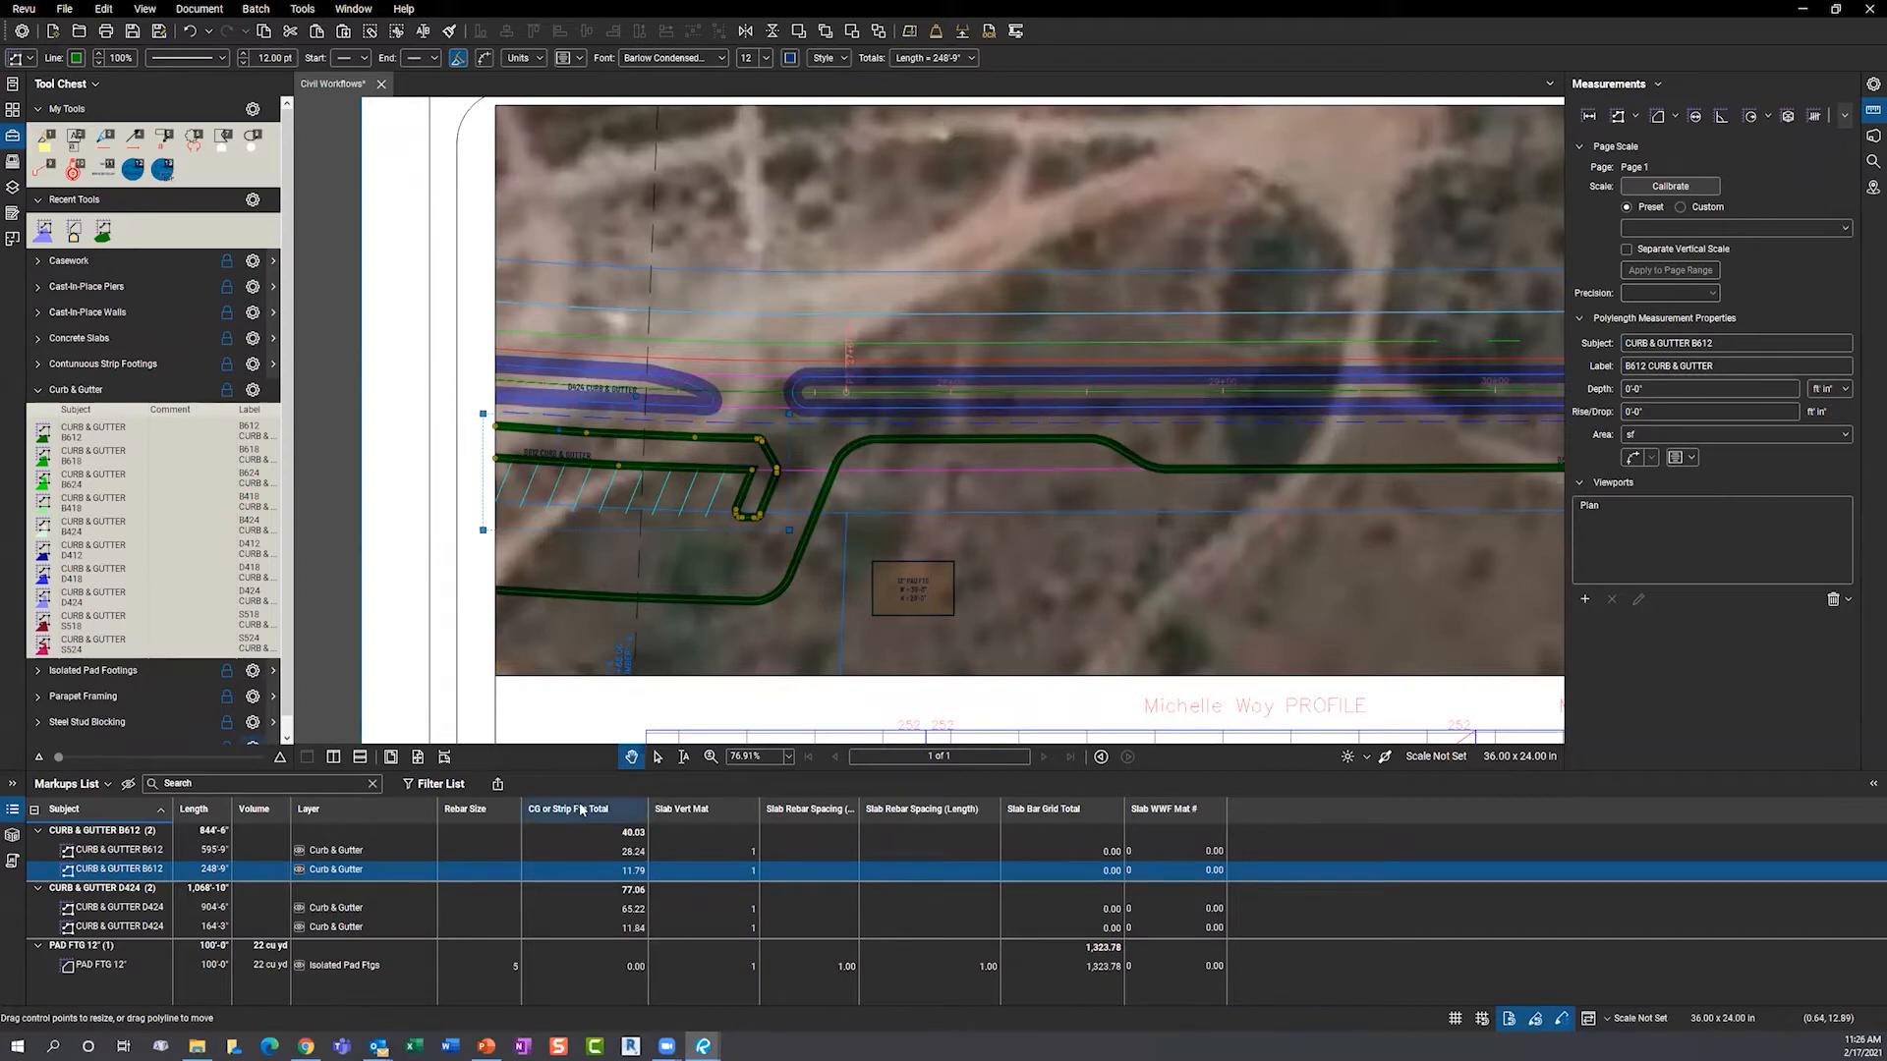
{"action": "key", "text": "Escape"}
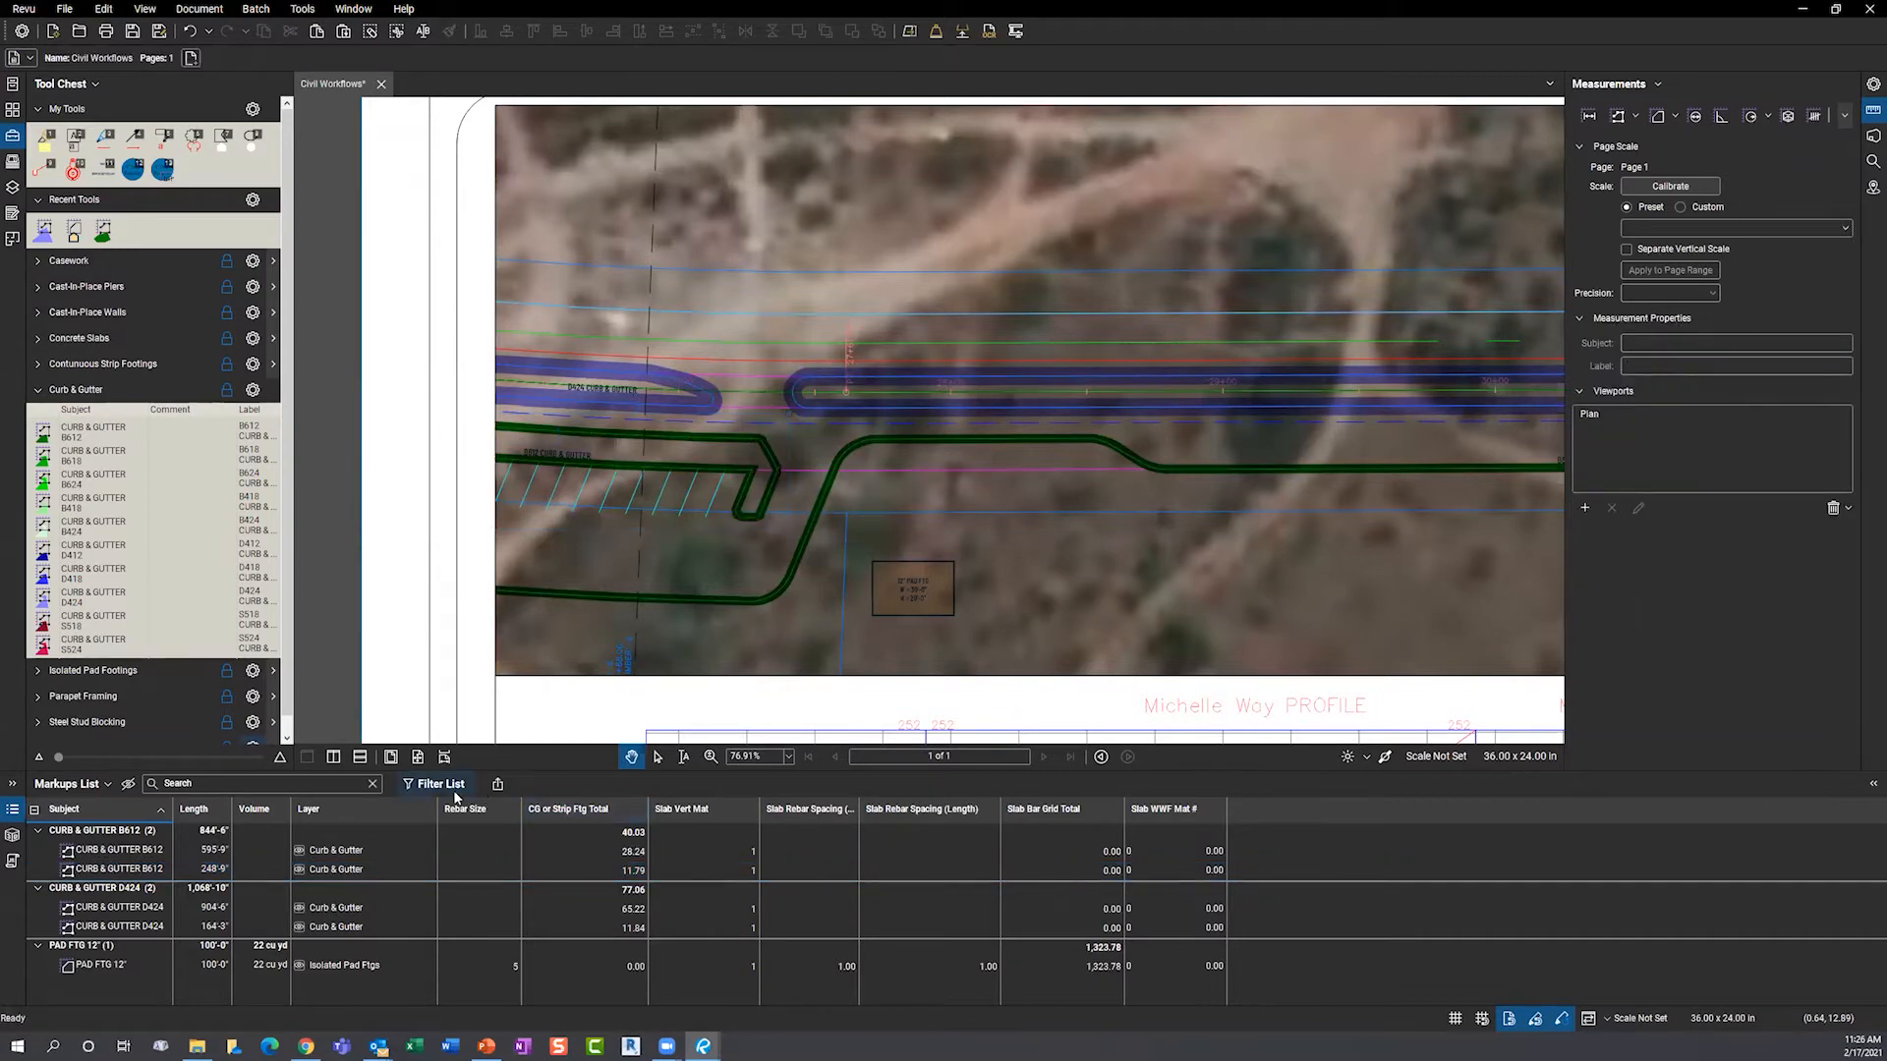
{"action": "scroll", "coordinate": [383, 654], "scroll_direction": "down", "scroll_amount": 4}
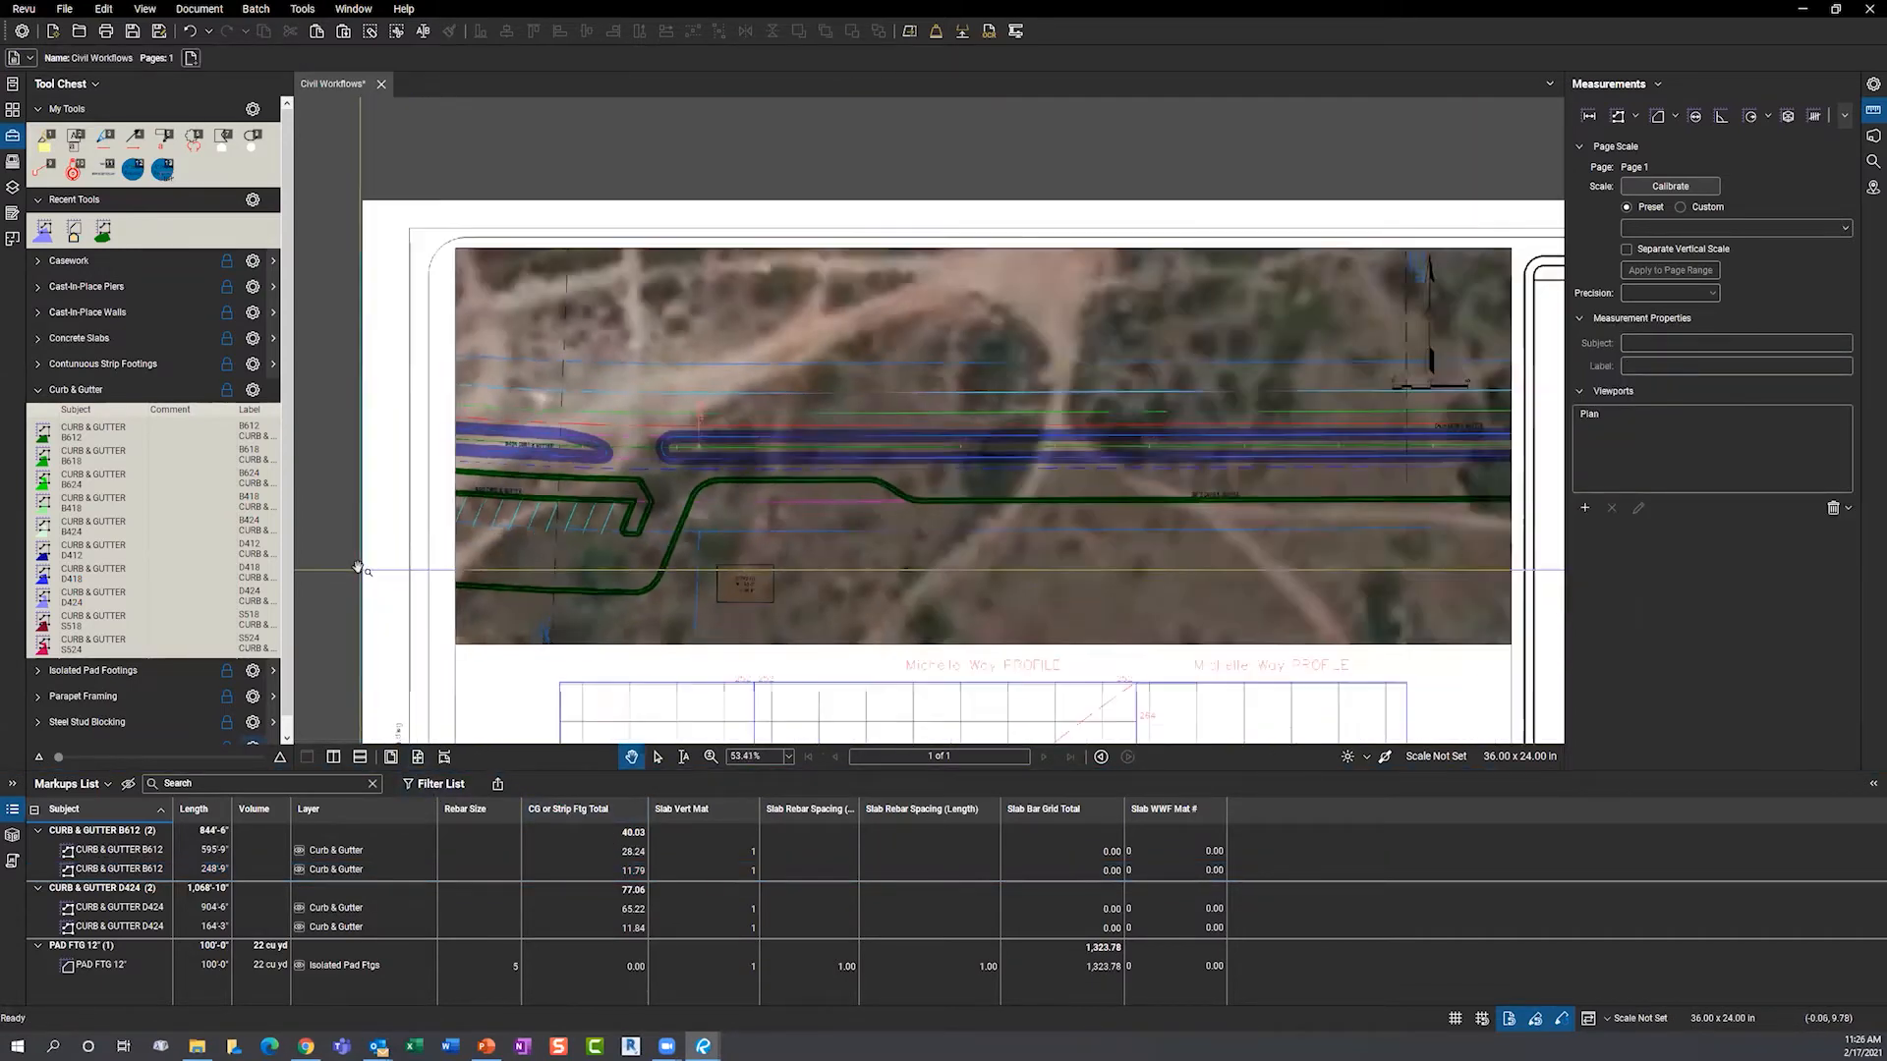
{"action": "scroll", "coordinate": [685, 593], "scroll_direction": "up", "scroll_amount": 4}
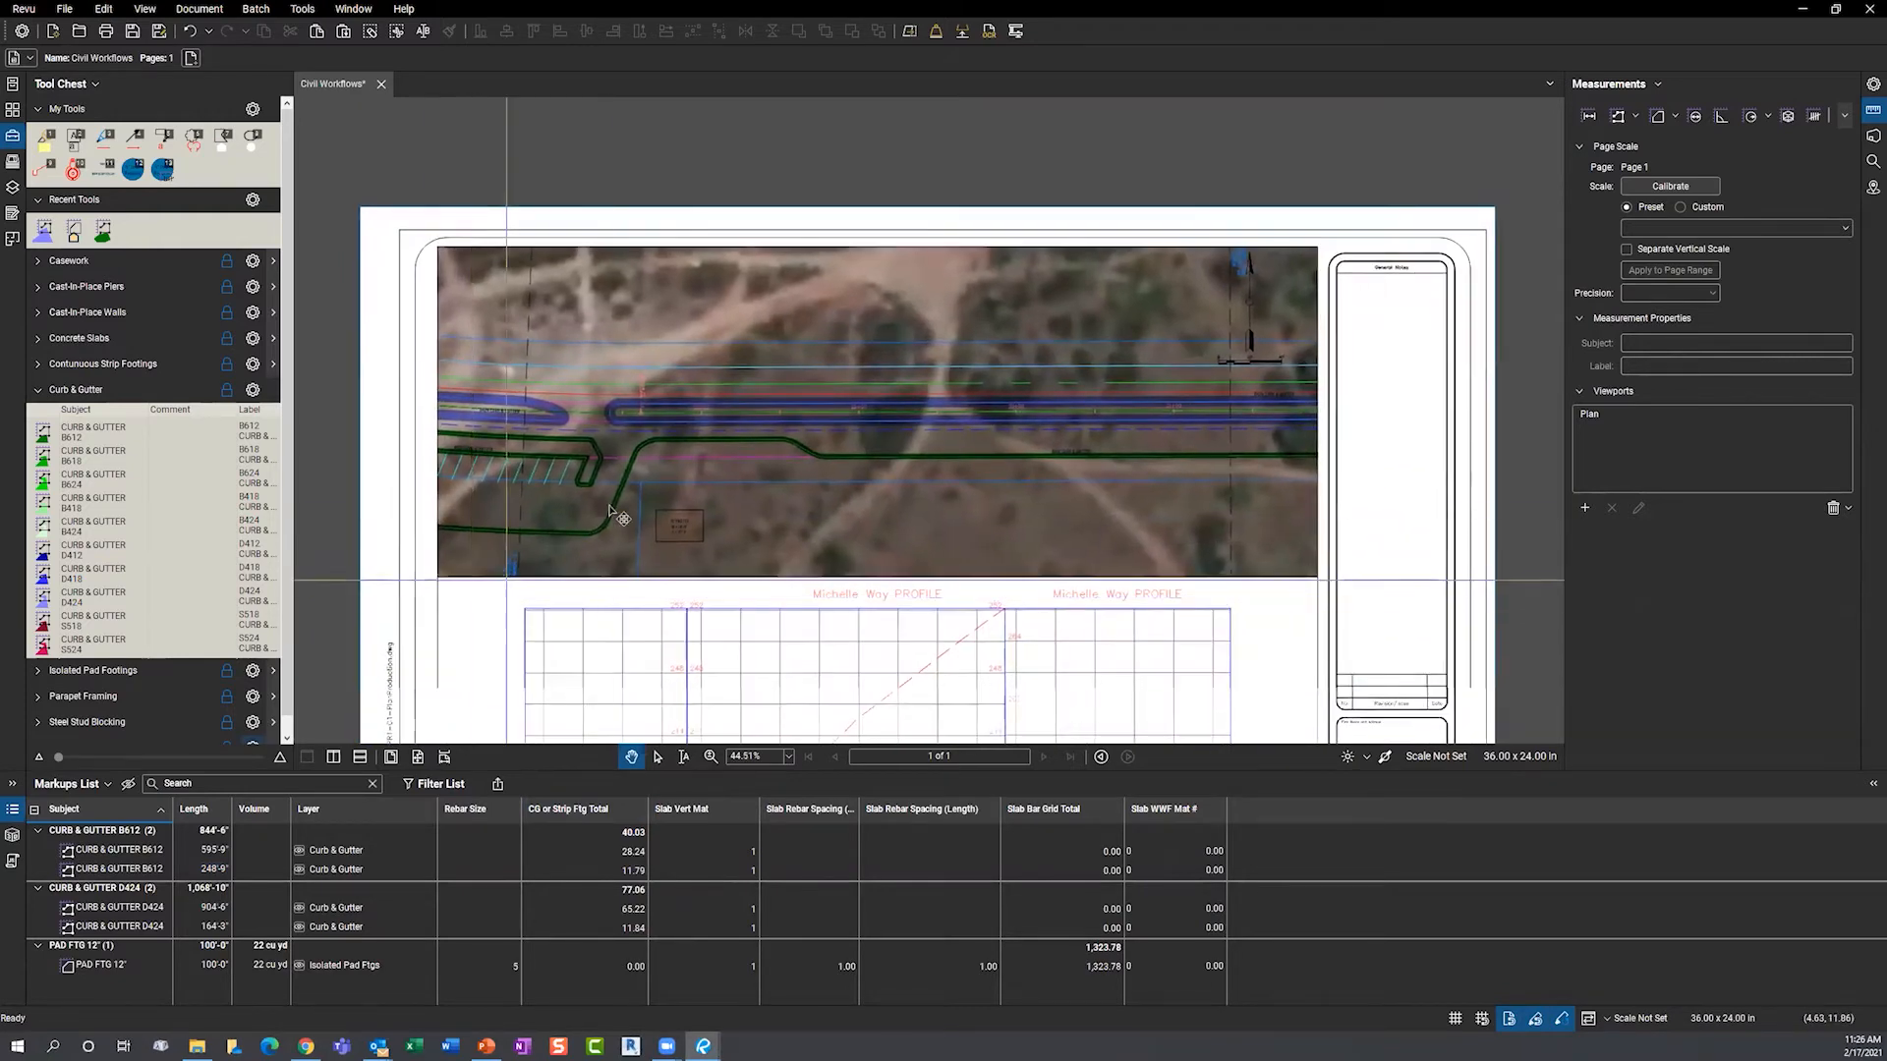
{"action": "scroll", "coordinate": [685, 593], "scroll_direction": "up", "scroll_amount": 8}
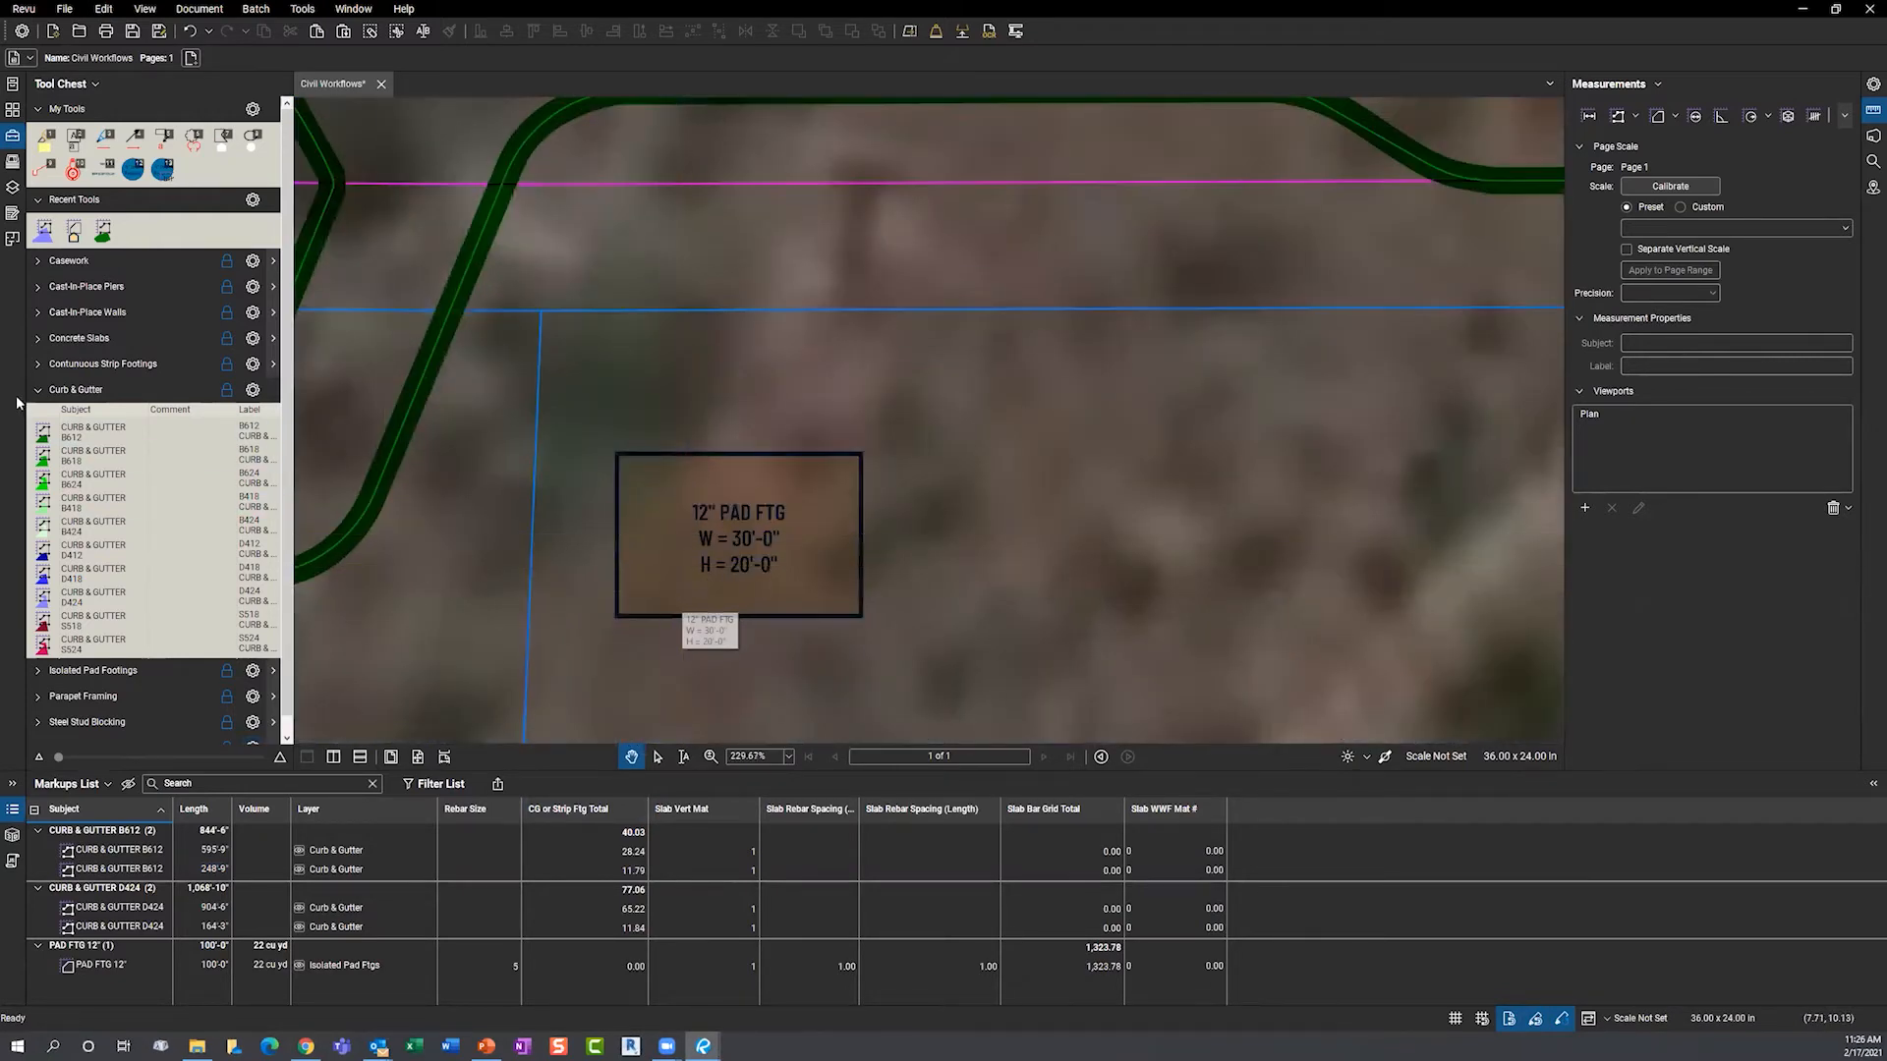
- Draw a PAD FTG 12" area of 18'-8" by 17'-7" beside the existing 30'-0" by 20'-0" pad
{"action": "left_click", "coordinate": [38, 389]}
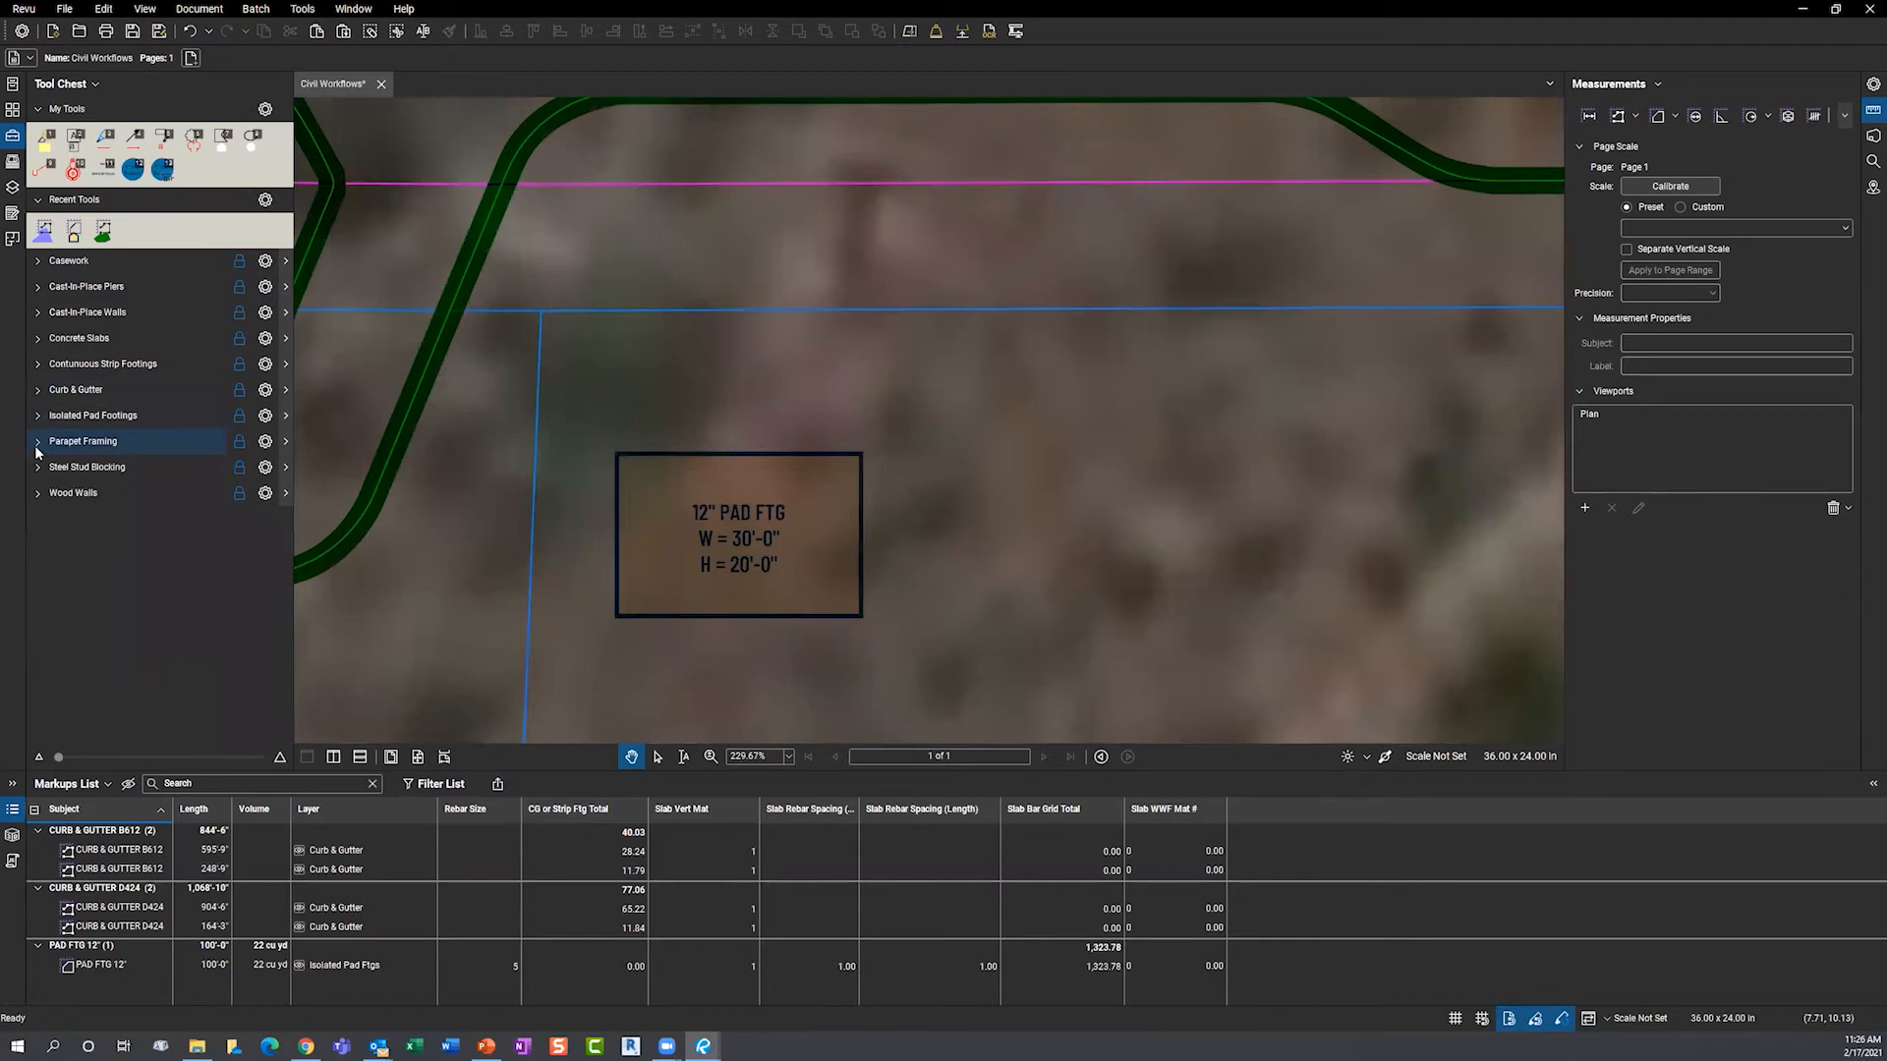
{"action": "left_click", "coordinate": [37, 416]}
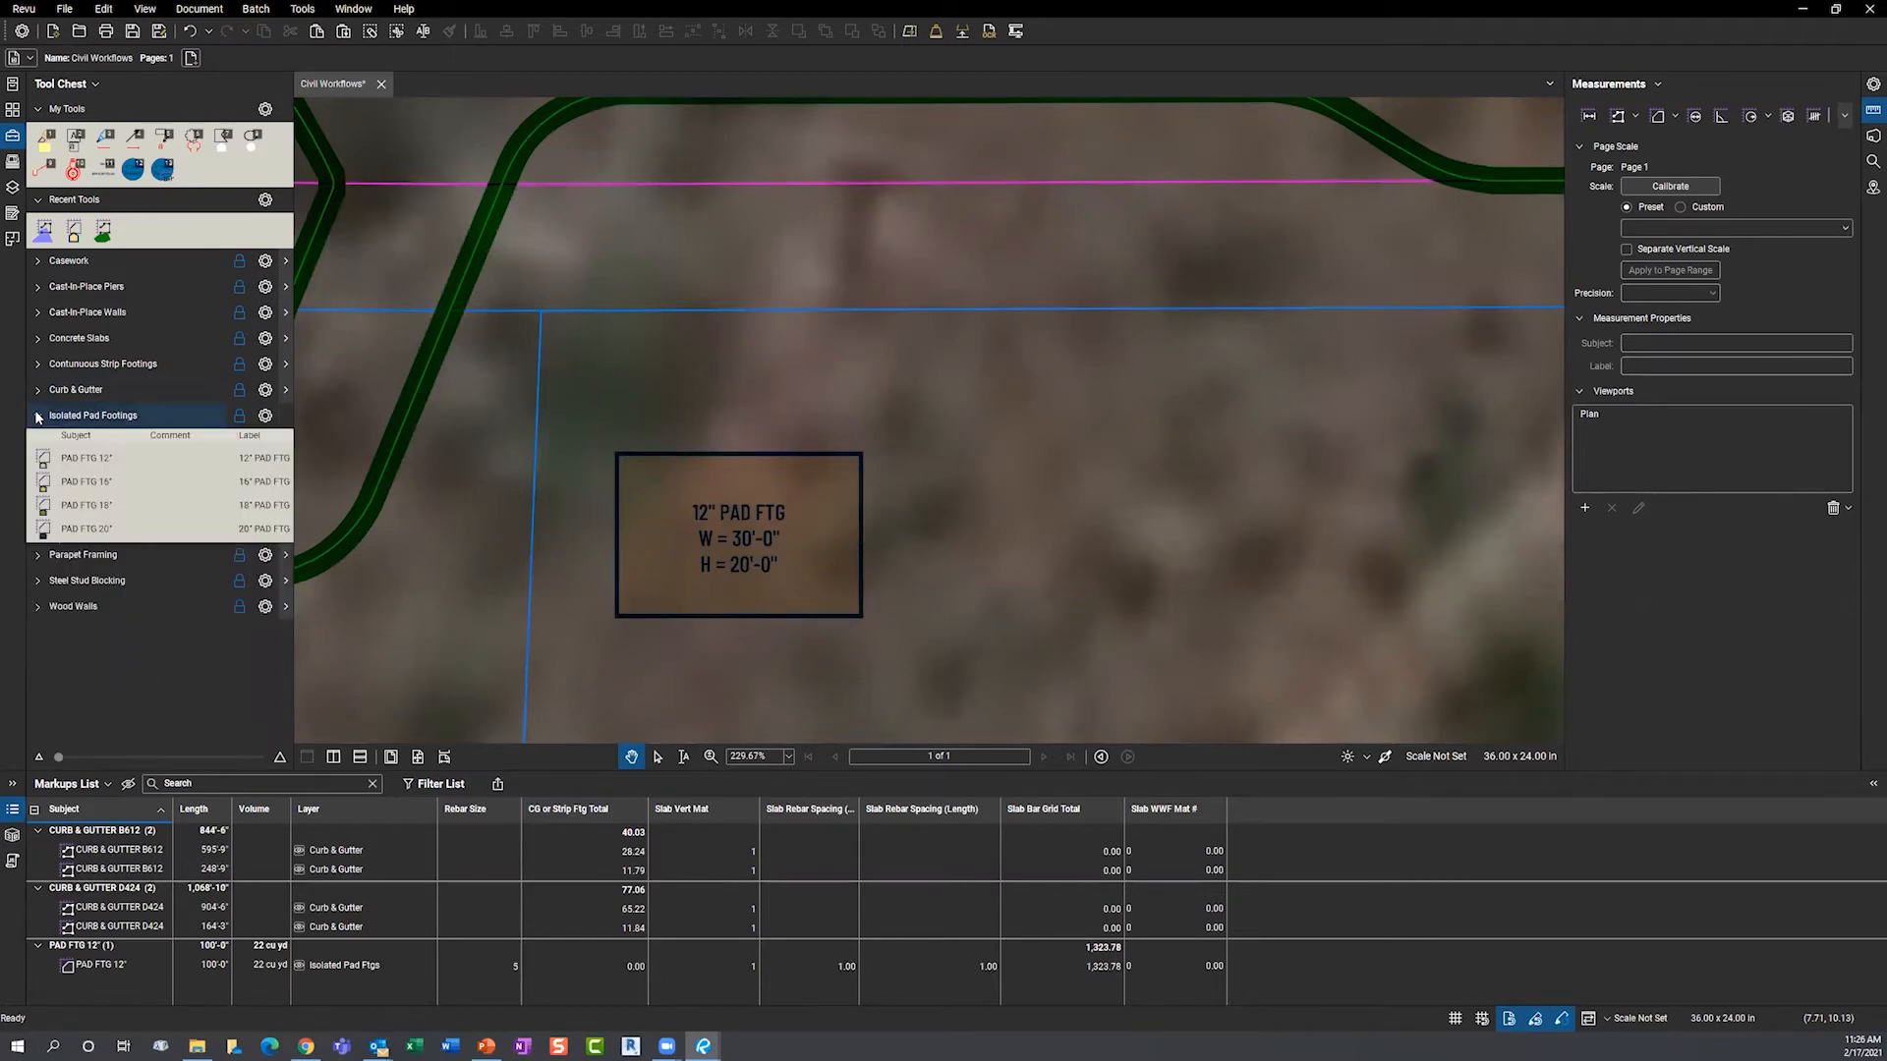
{"action": "left_click", "coordinate": [84, 458]}
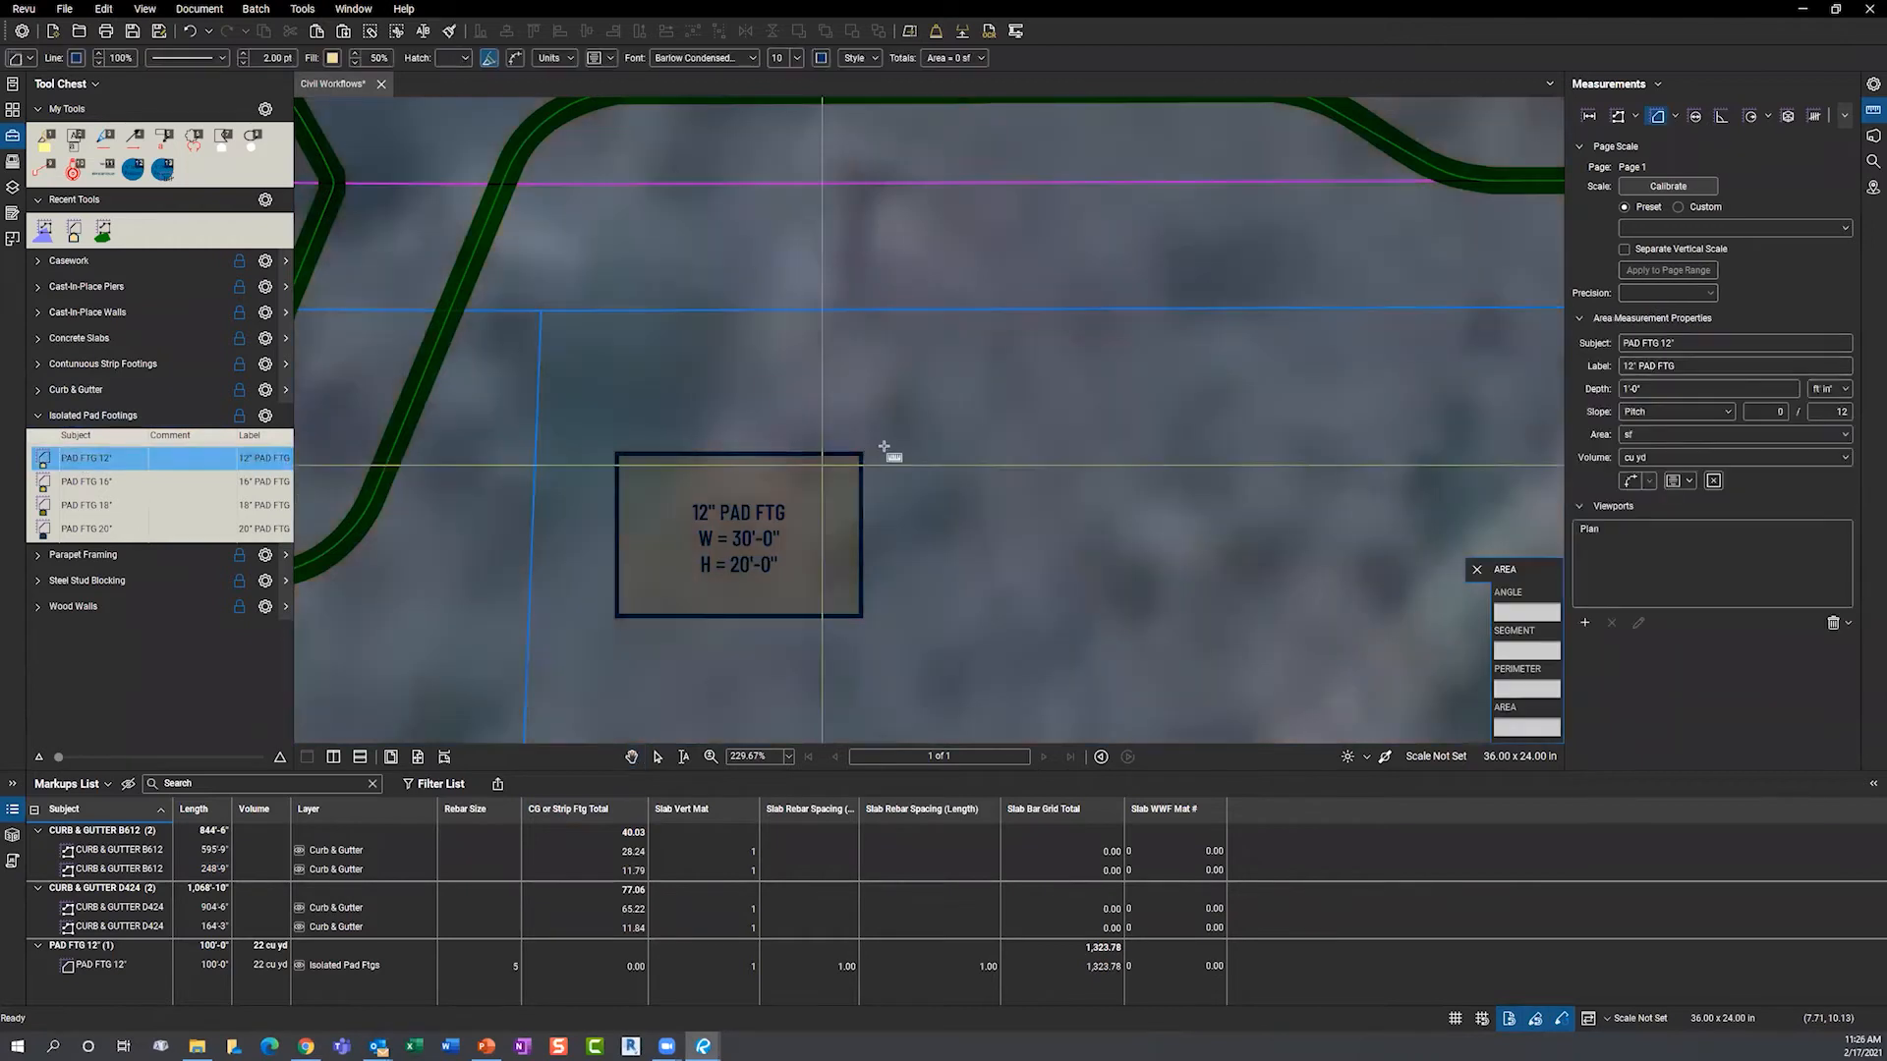
{"action": "left_click_drag", "start_coordinate": [963, 406], "coordinate": [1141, 541]}
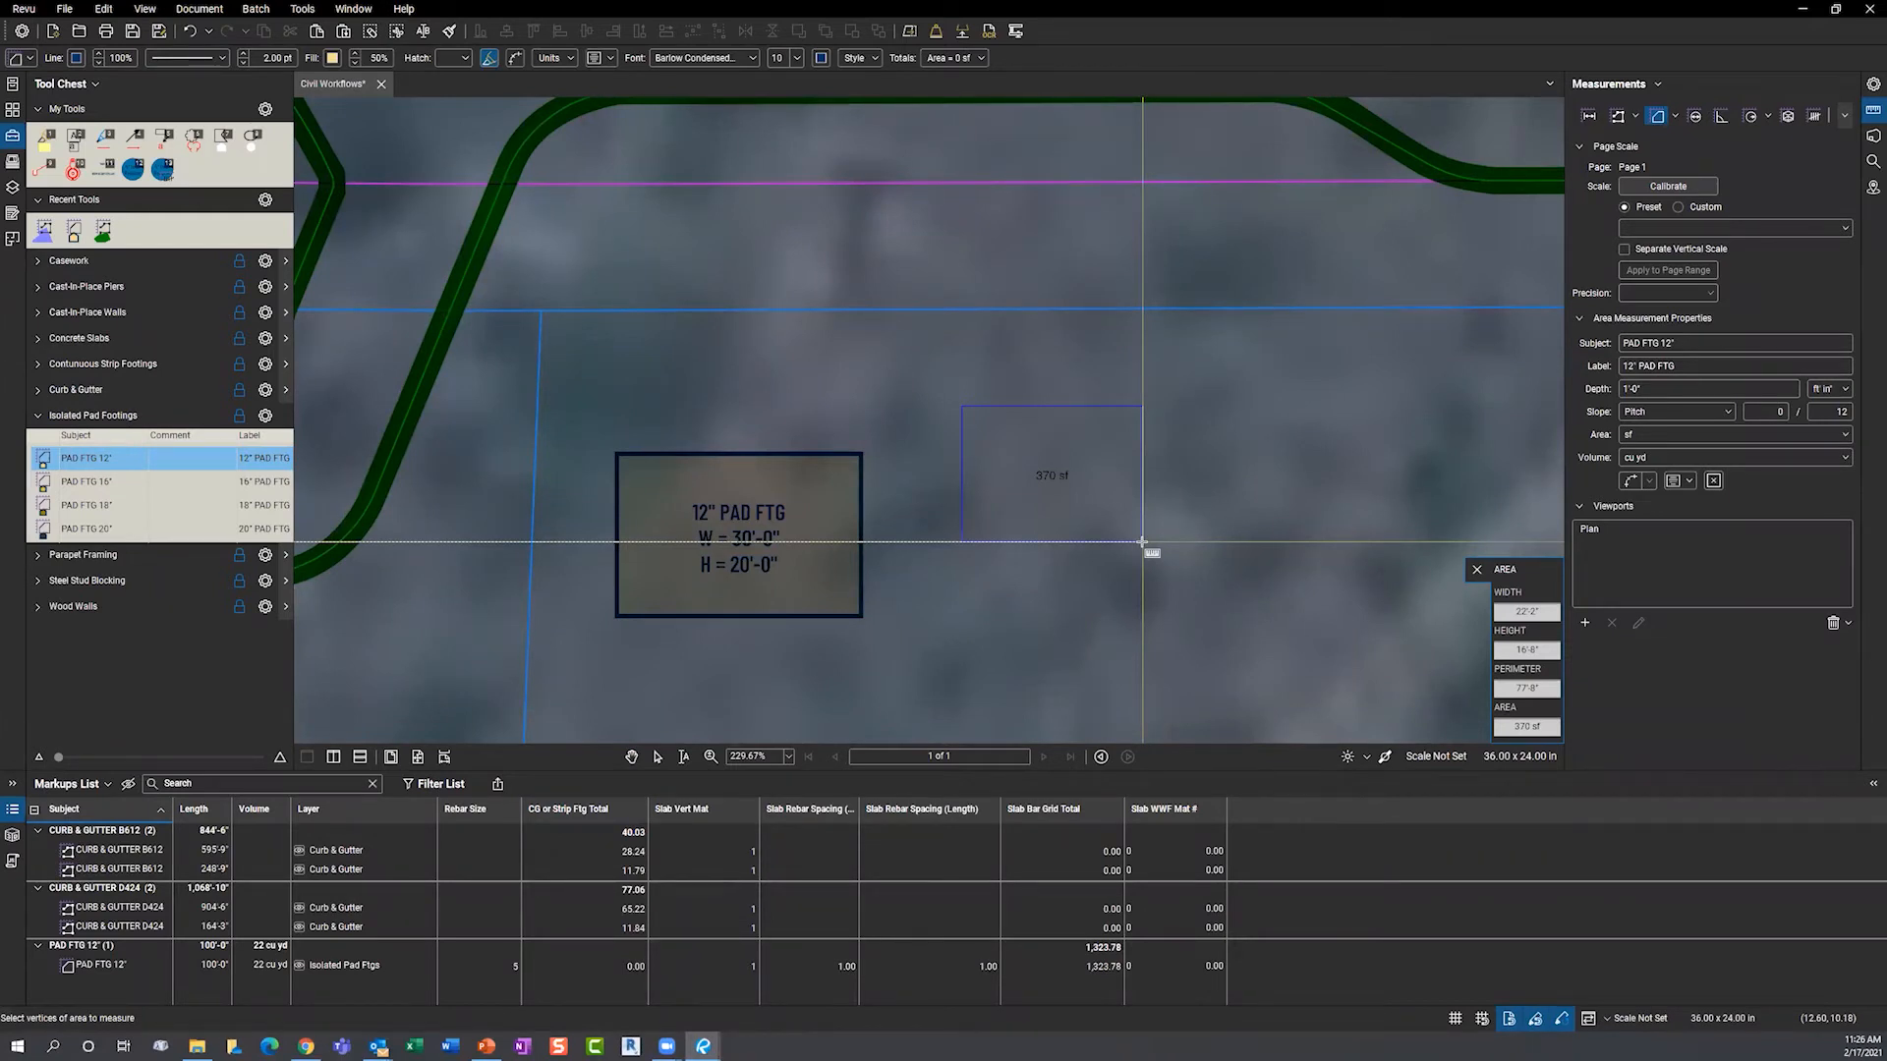
{"action": "left_click_drag", "start_coordinate": [1142, 542], "coordinate": [564, 538]}
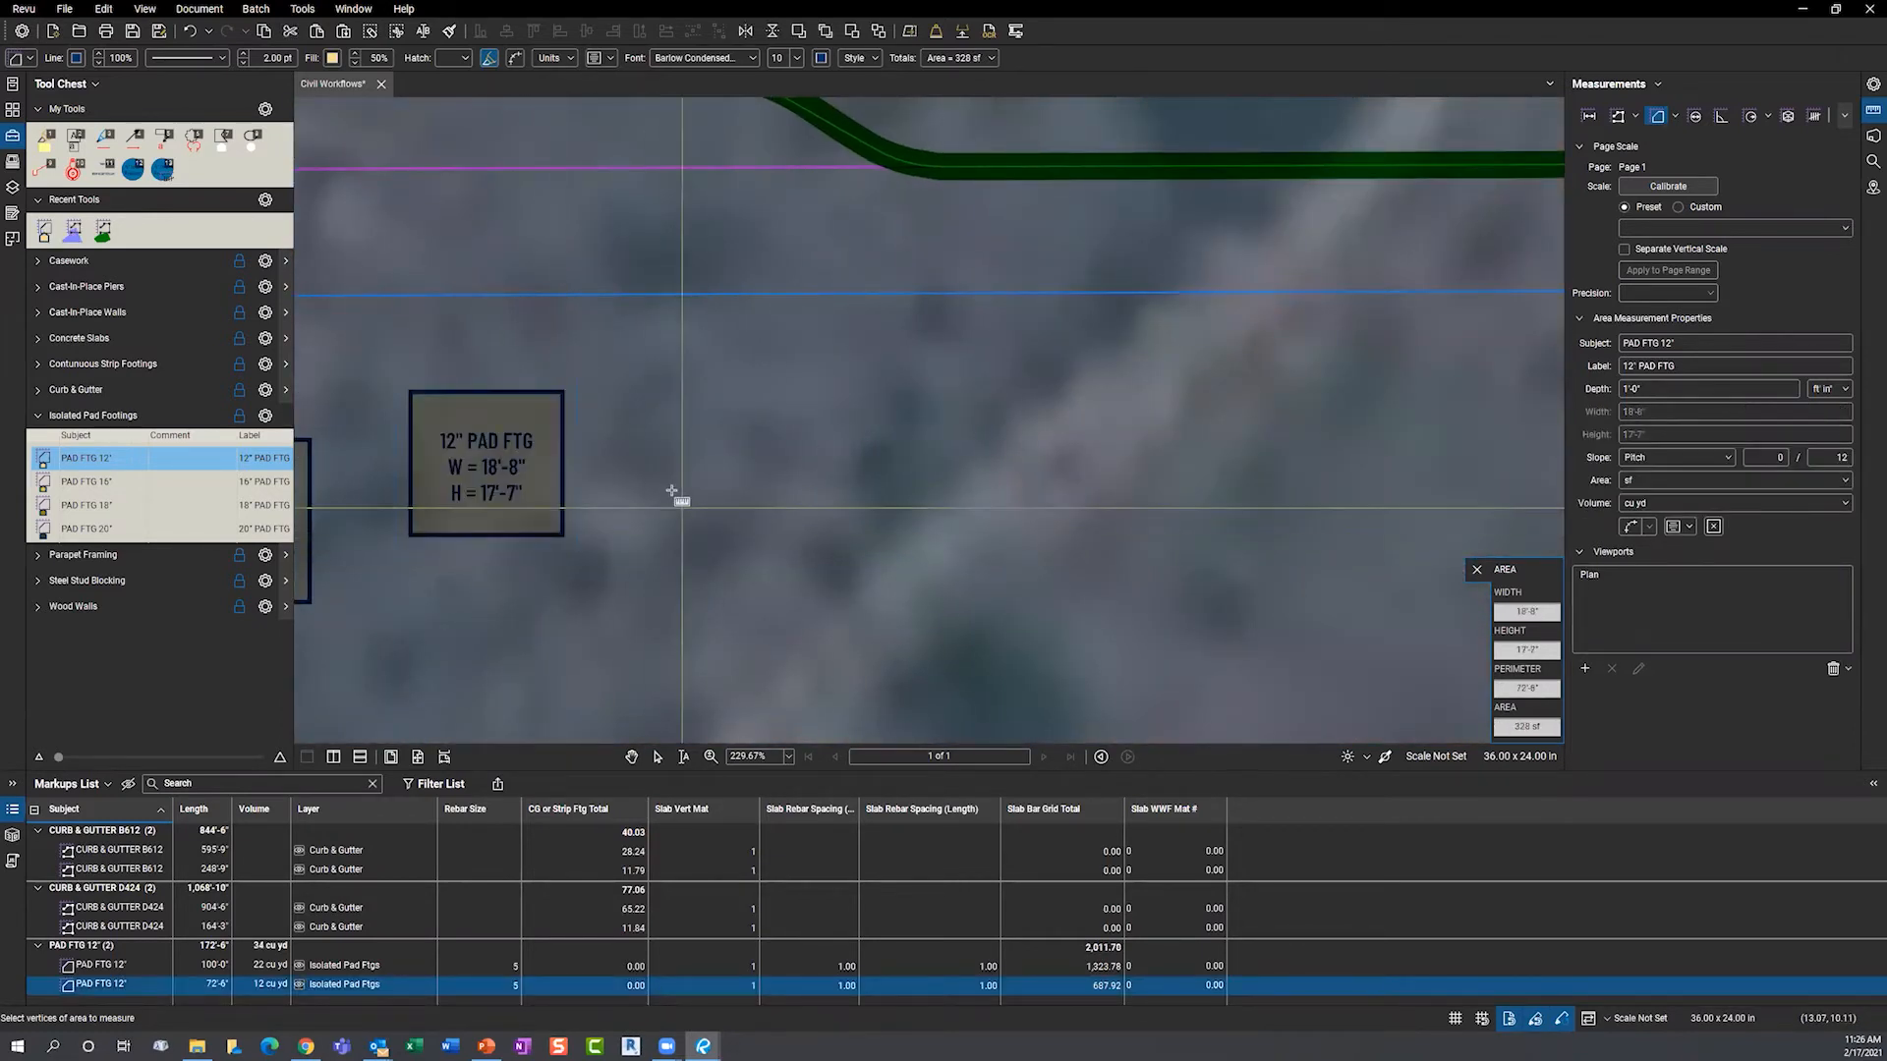
{"action": "key", "text": "Escape"}
{"action": "key", "text": "Escape"}
{"action": "scroll", "coordinate": [865, 514], "scroll_direction": "down", "scroll_amount": 4}
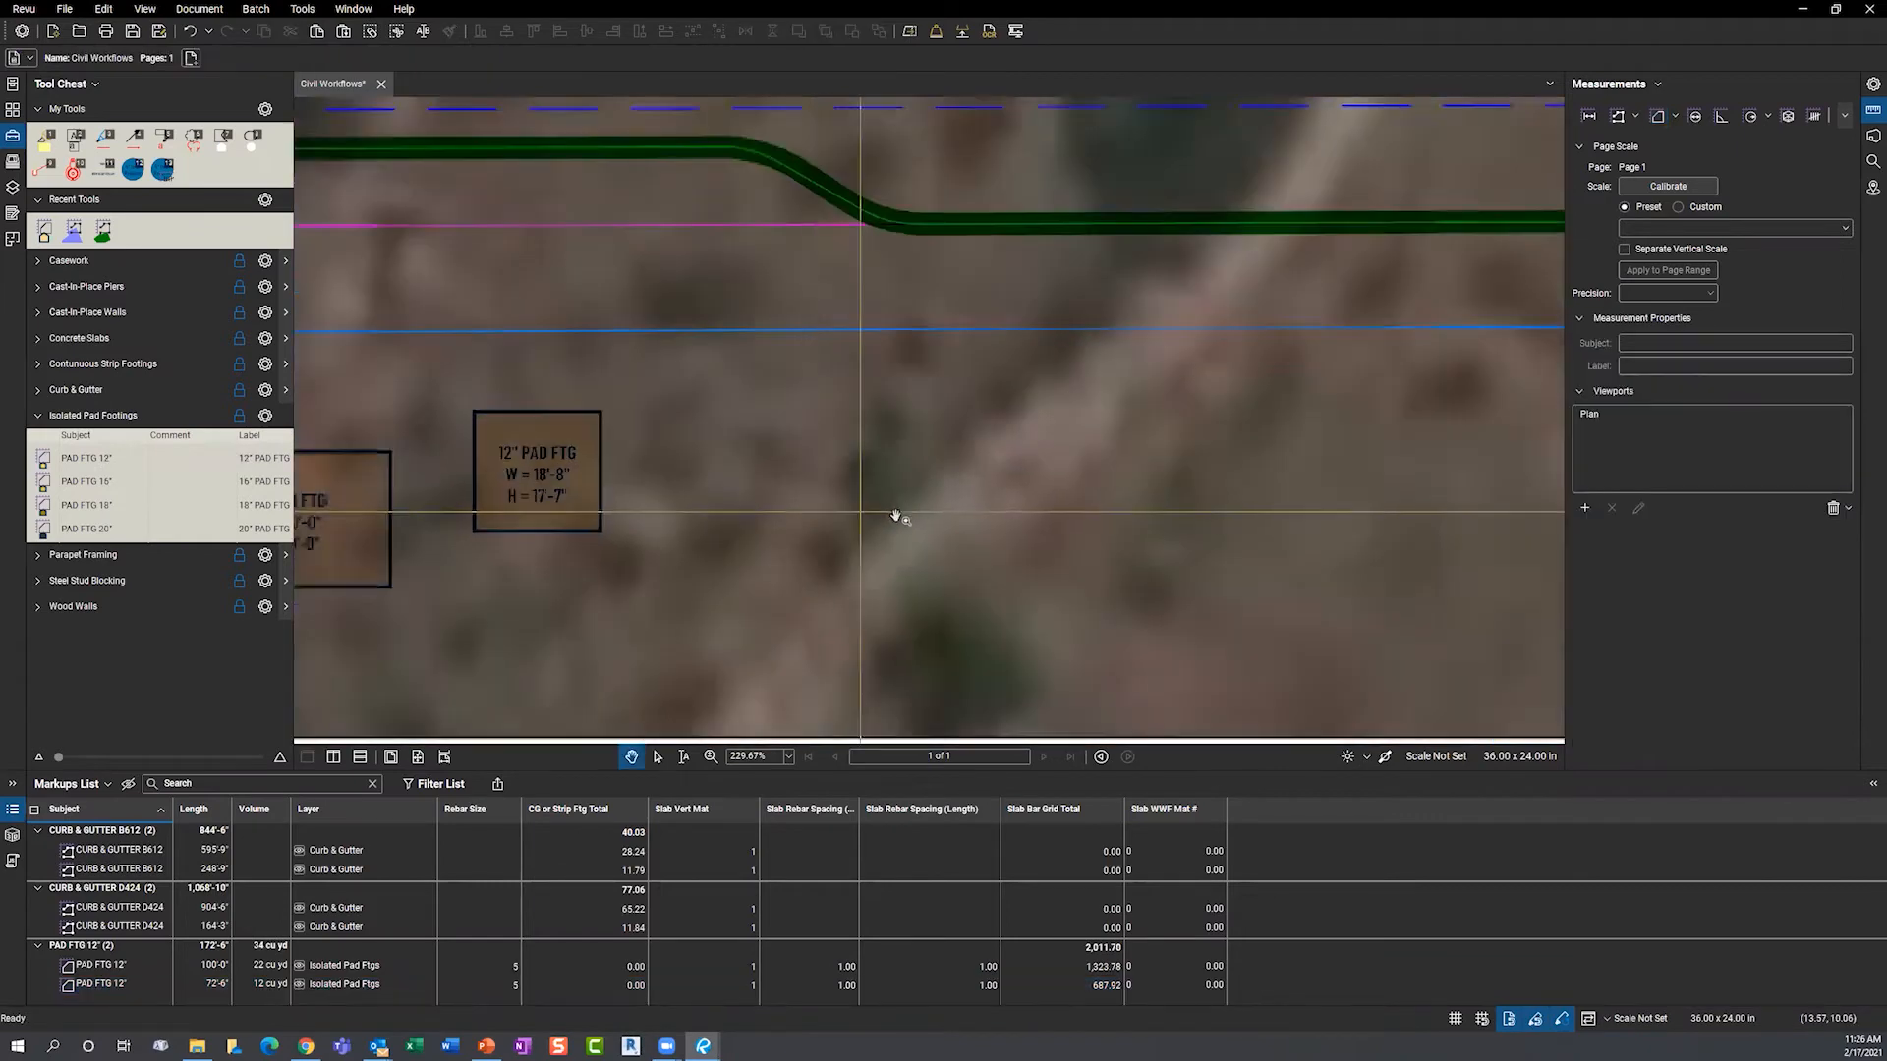
{"action": "left_click_drag", "start_coordinate": [510, 587], "coordinate": [596, 590]}
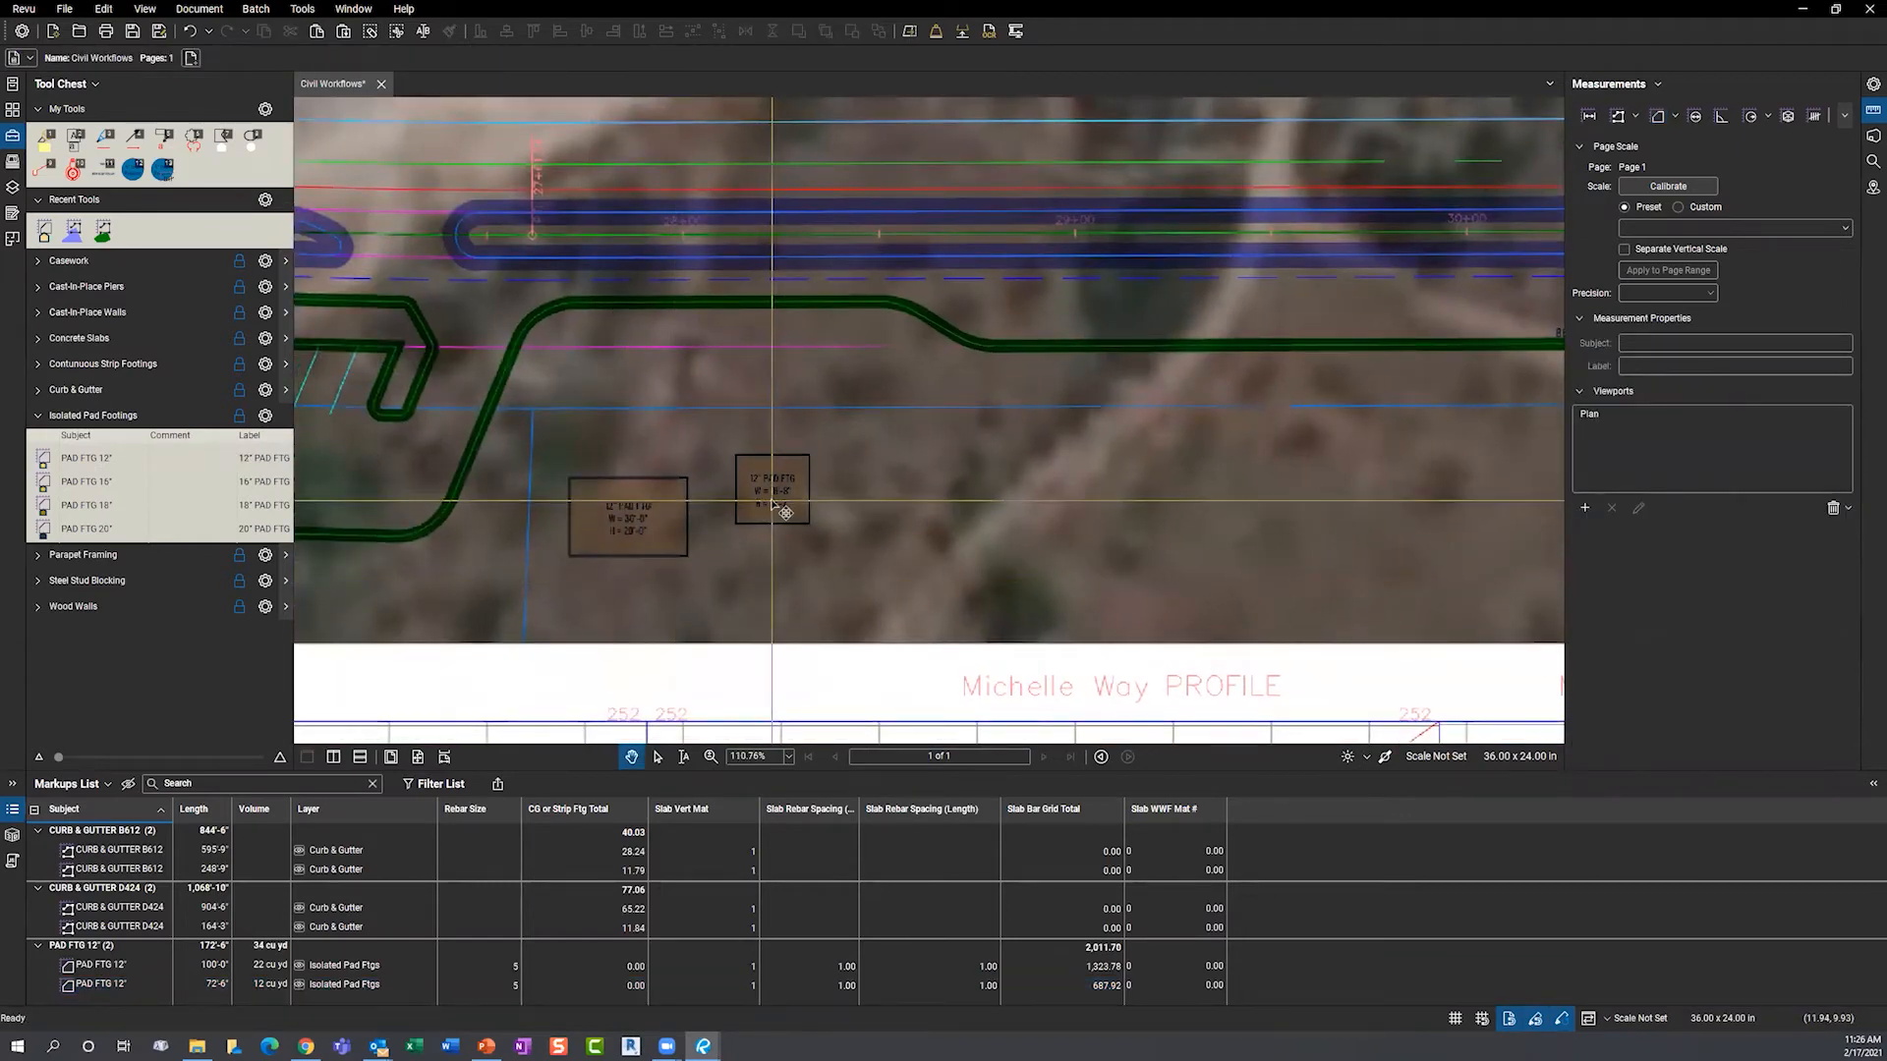
{"action": "left_click", "coordinate": [733, 503]}
{"action": "scroll", "coordinate": [765, 490], "scroll_direction": "up", "scroll_amount": 3}
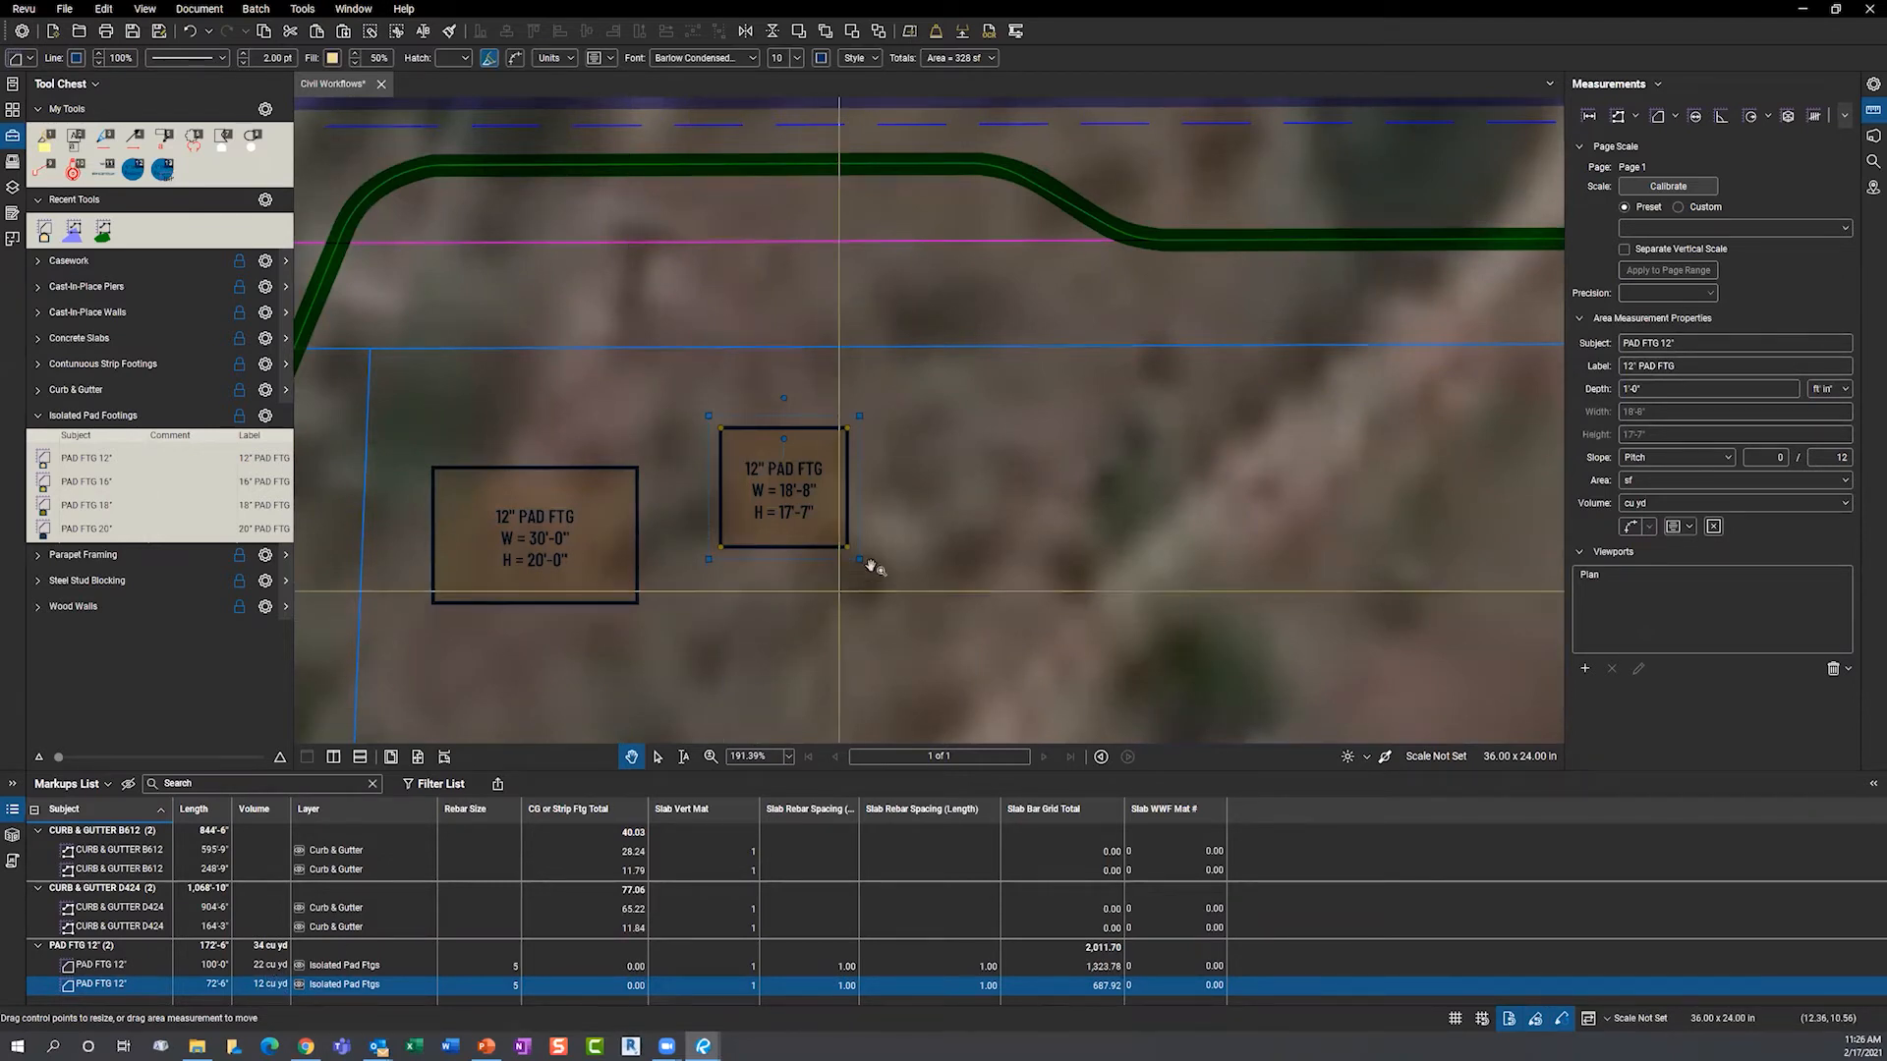
- Set the new pad's Rebar Size to 7, Slab Vert Mat to 2, and both rebar spacing values to 1.50
{"action": "left_click", "coordinate": [1645, 390]}
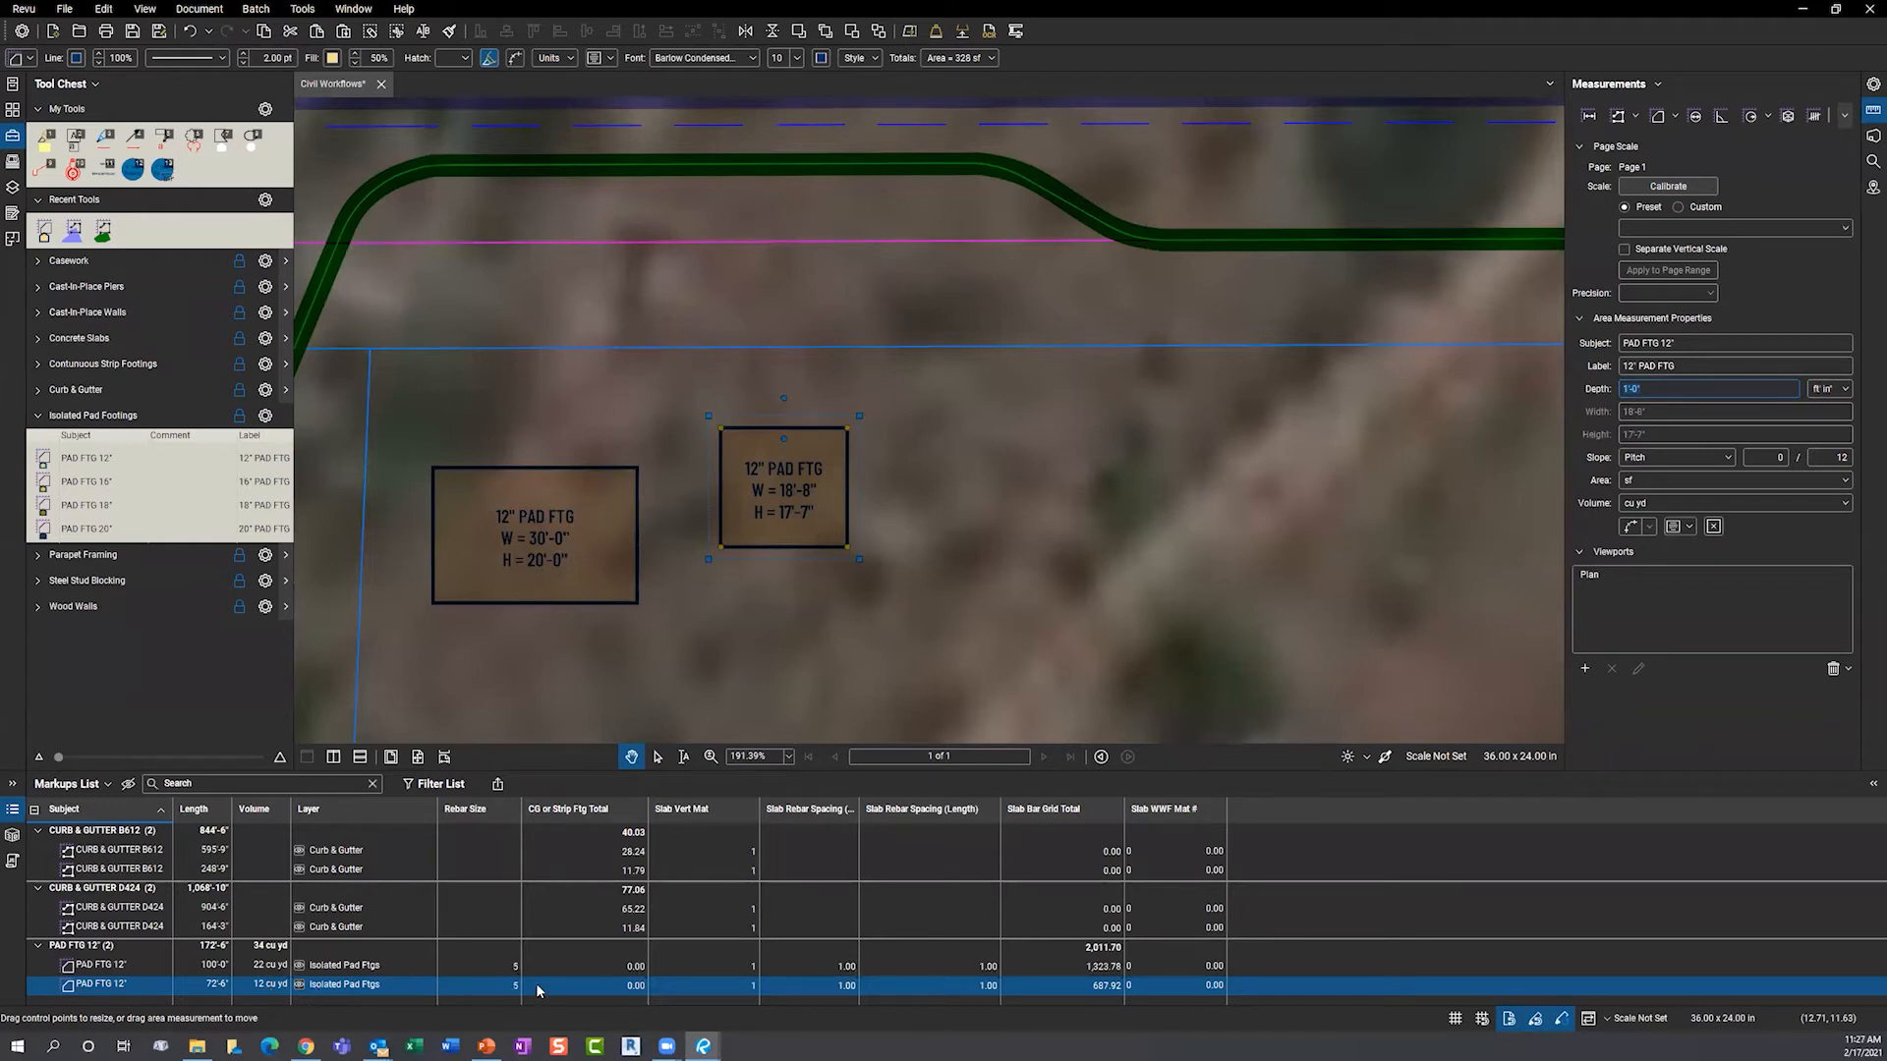
{"action": "left_click", "coordinate": [498, 992]}
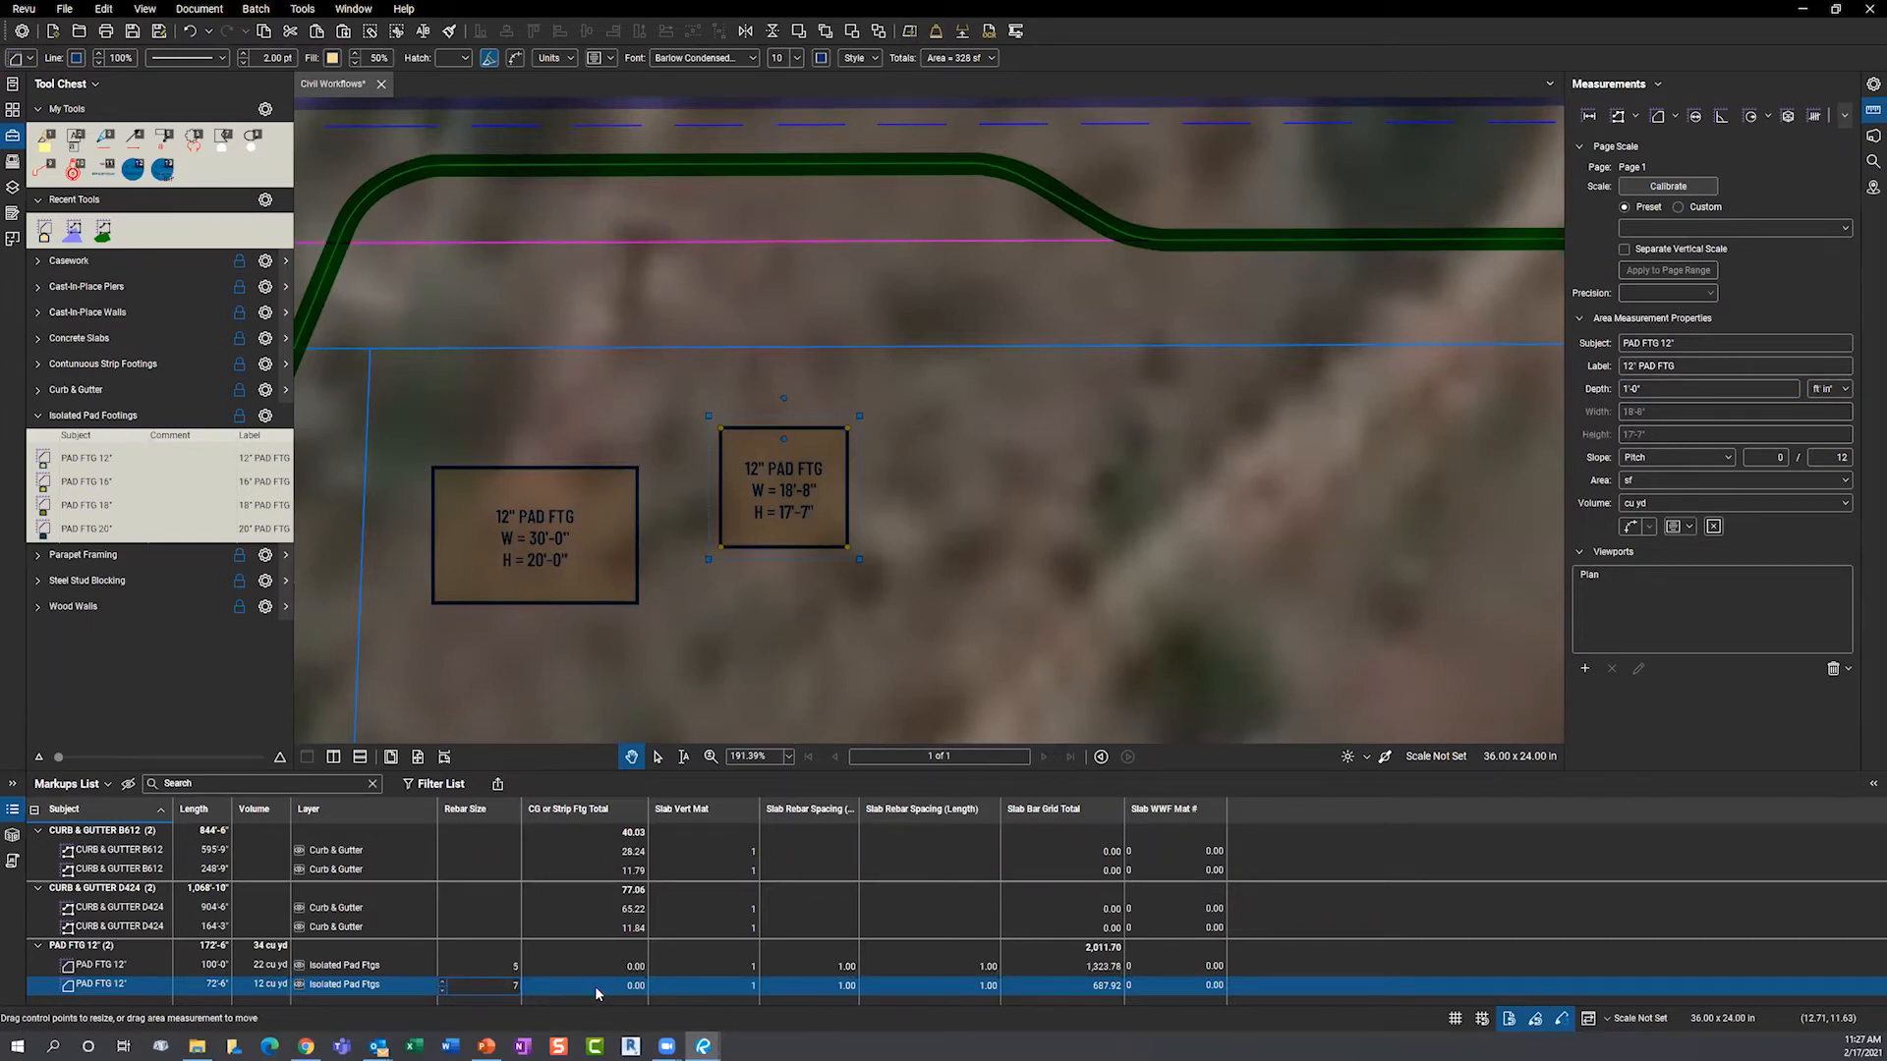
{"action": "left_click", "coordinate": [725, 992]}
{"action": "left_click", "coordinate": [749, 987]}
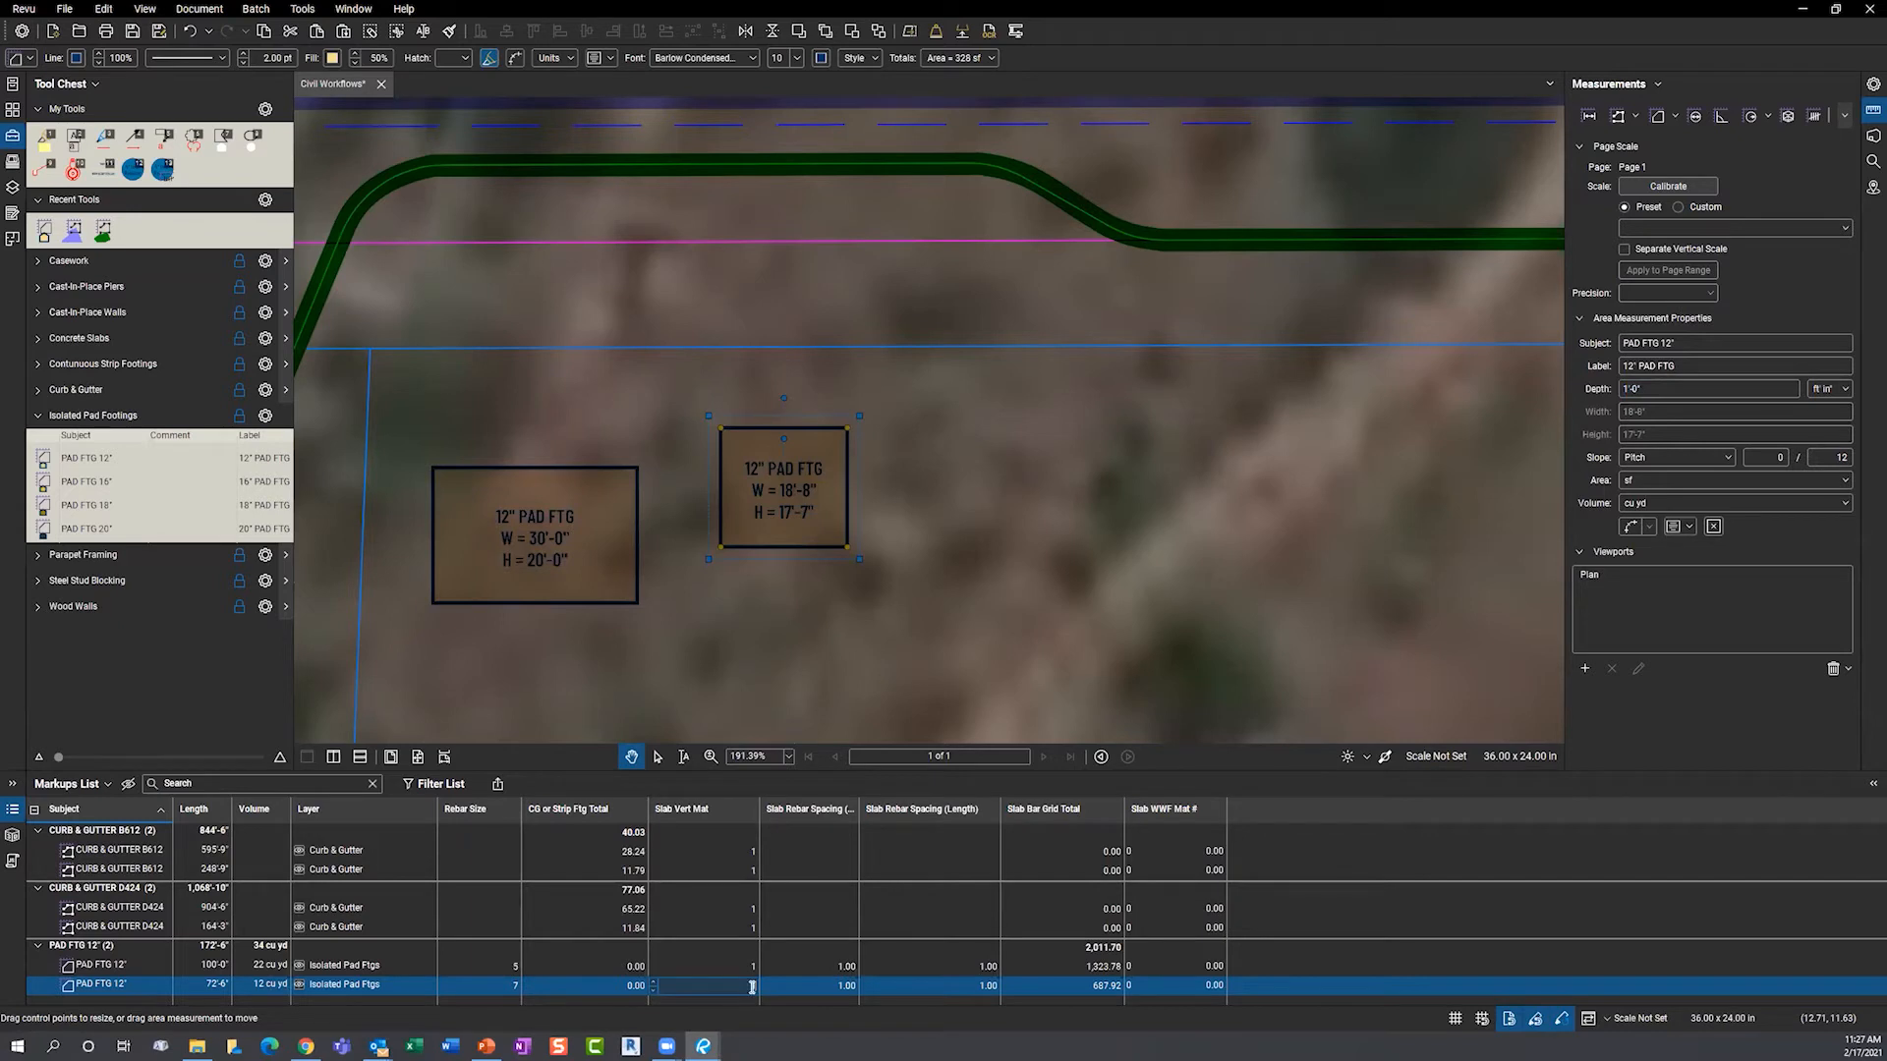
{"action": "key", "text": "Return"}
{"action": "left_click", "coordinate": [837, 988]}
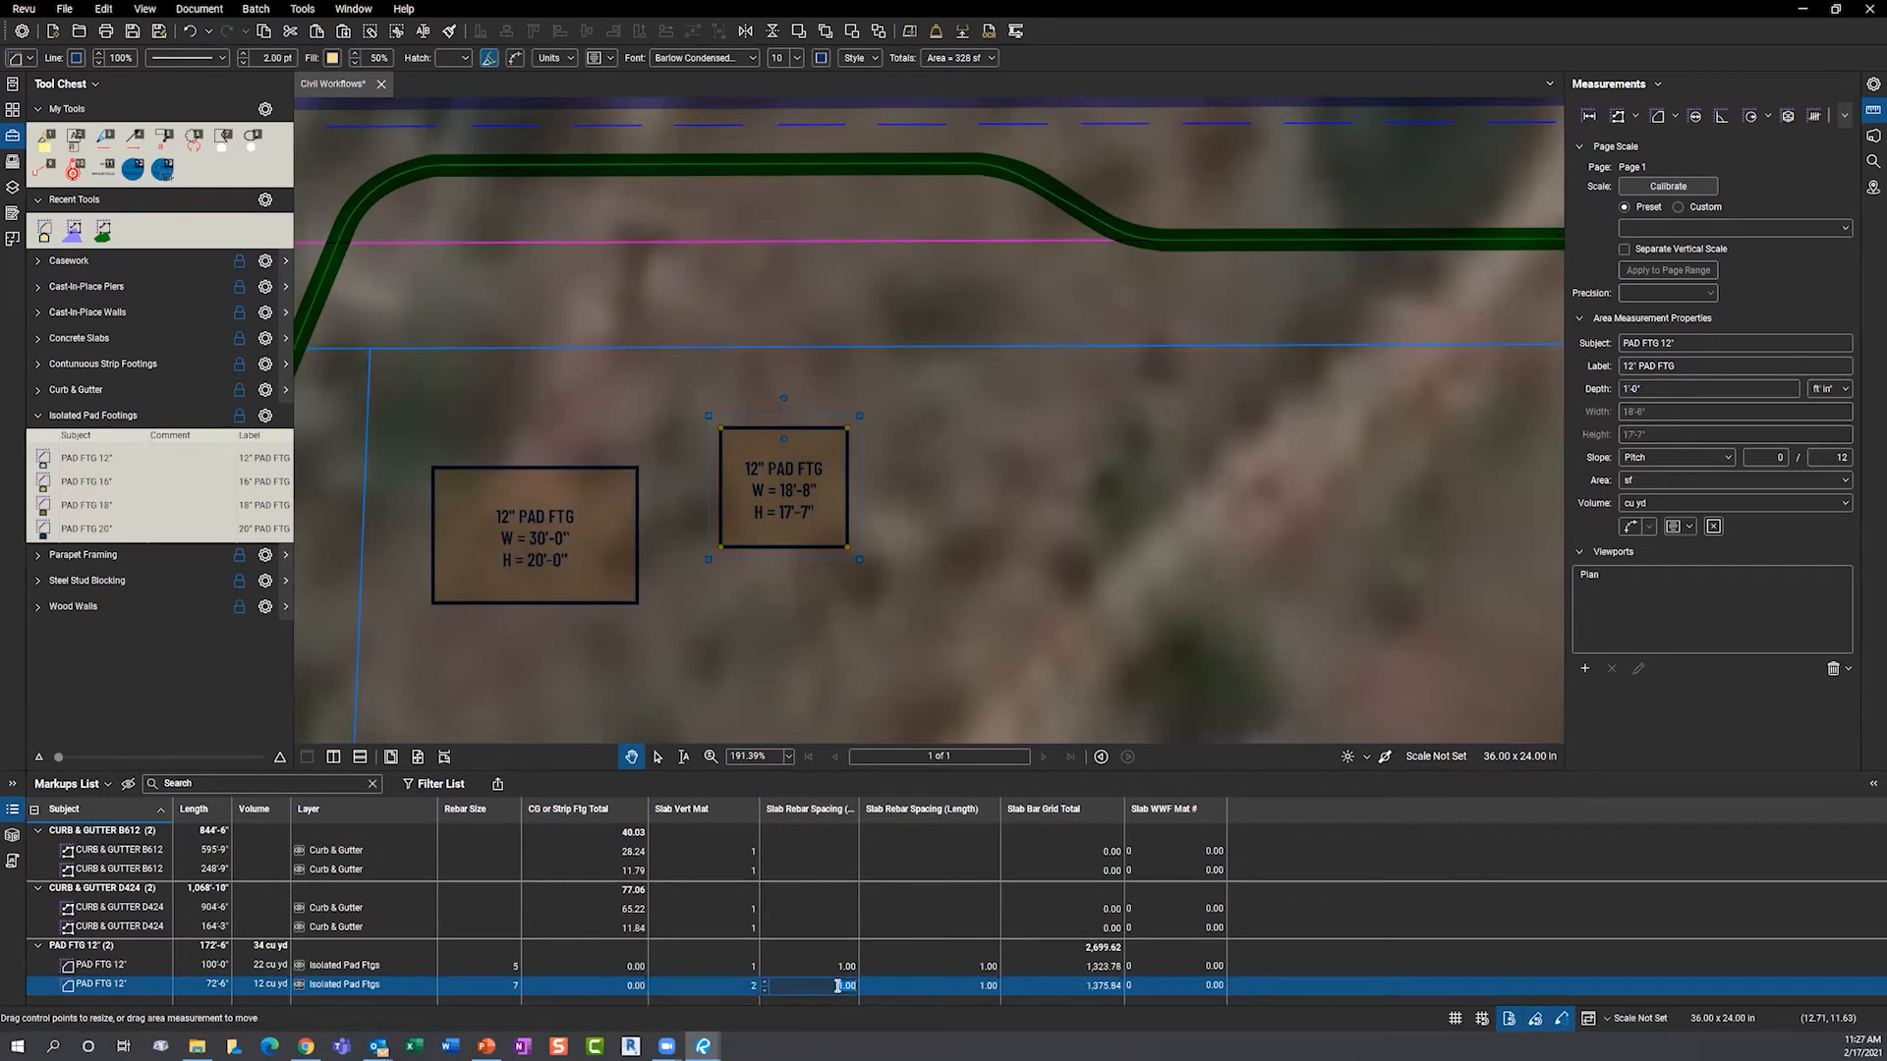
{"action": "type", "text": "1.5"}
{"action": "left_click", "coordinate": [953, 988]}
{"action": "left_click", "coordinate": [953, 987]}
{"action": "type", "text": "1.5"}
{"action": "key", "text": "Return"}
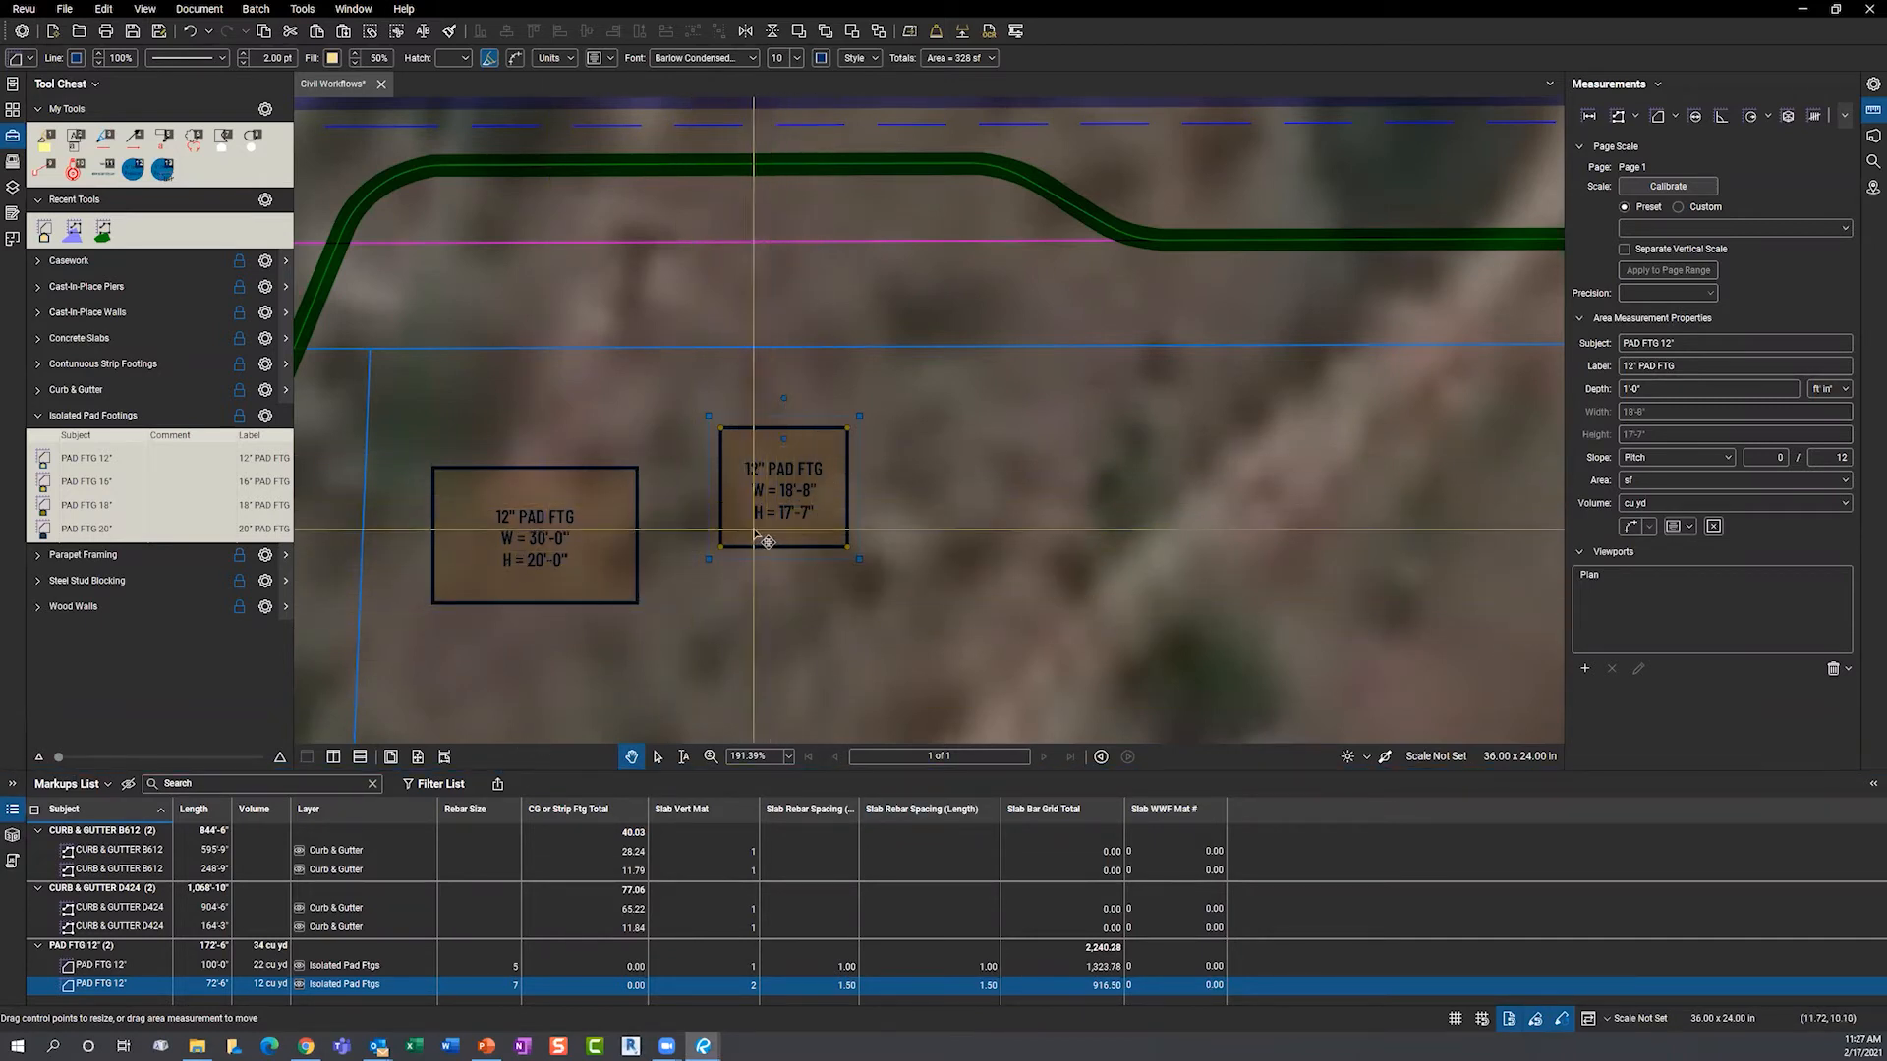
- Zoom to the 30'-0" by 20'-0" pad, collapse the Markups List, and zoom out to both pads
{"action": "double_click", "coordinate": [342, 968]}
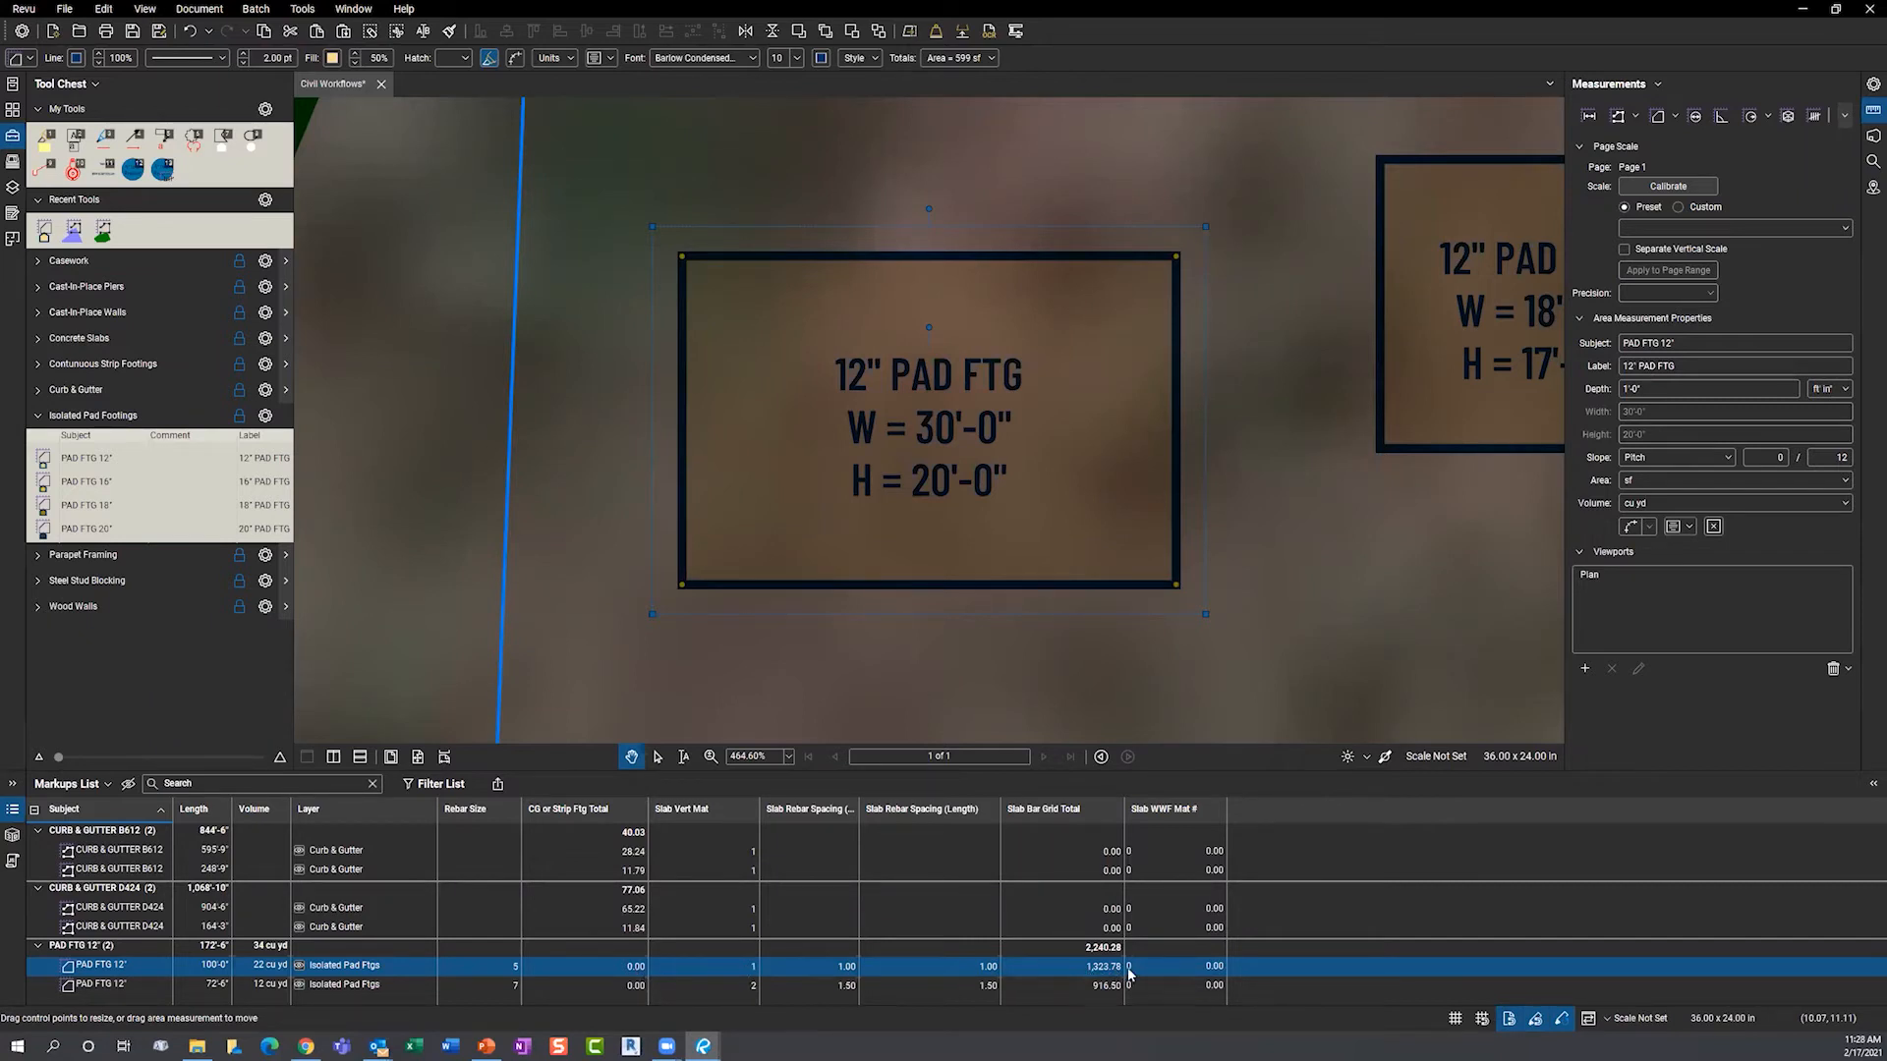
{"action": "left_click", "coordinate": [818, 767]}
{"action": "scroll", "coordinate": [545, 632], "scroll_direction": "down", "scroll_amount": 4}
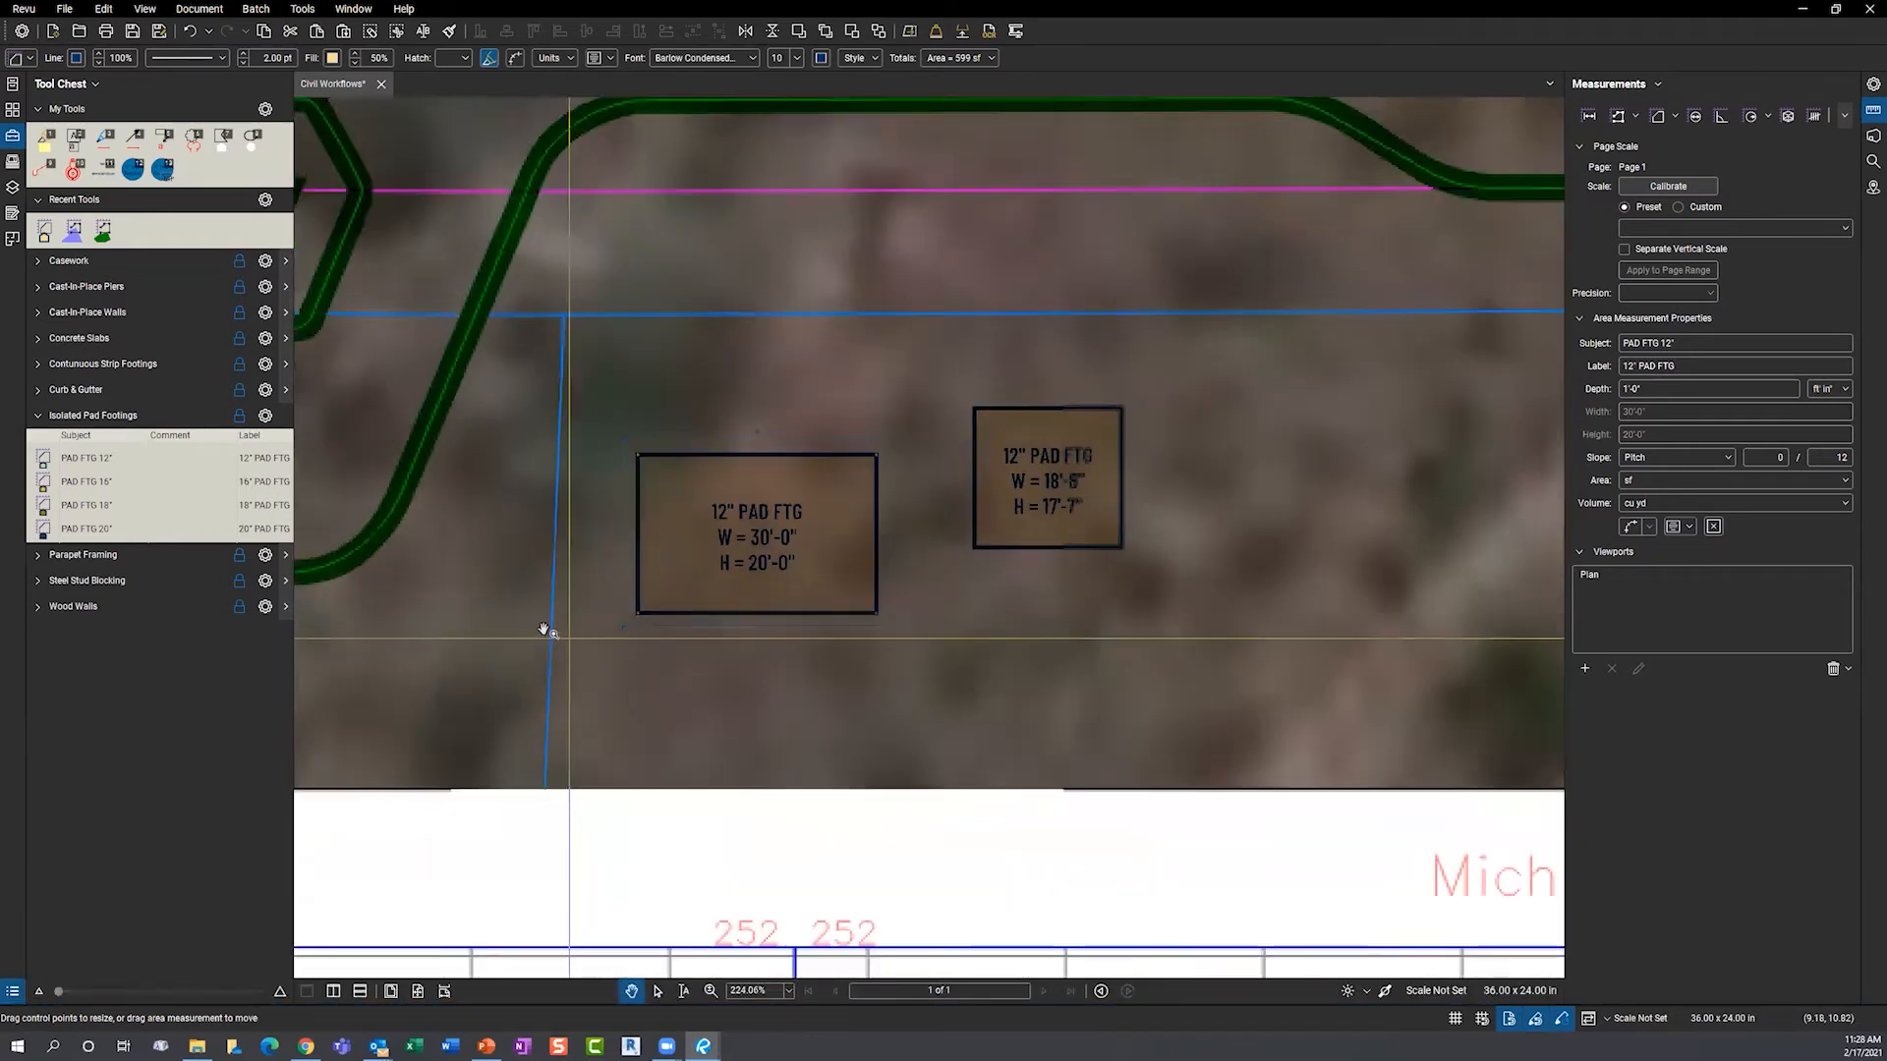
{"action": "scroll", "coordinate": [546, 632], "scroll_direction": "down", "scroll_amount": 3}
{"action": "left_click", "coordinate": [560, 511]}
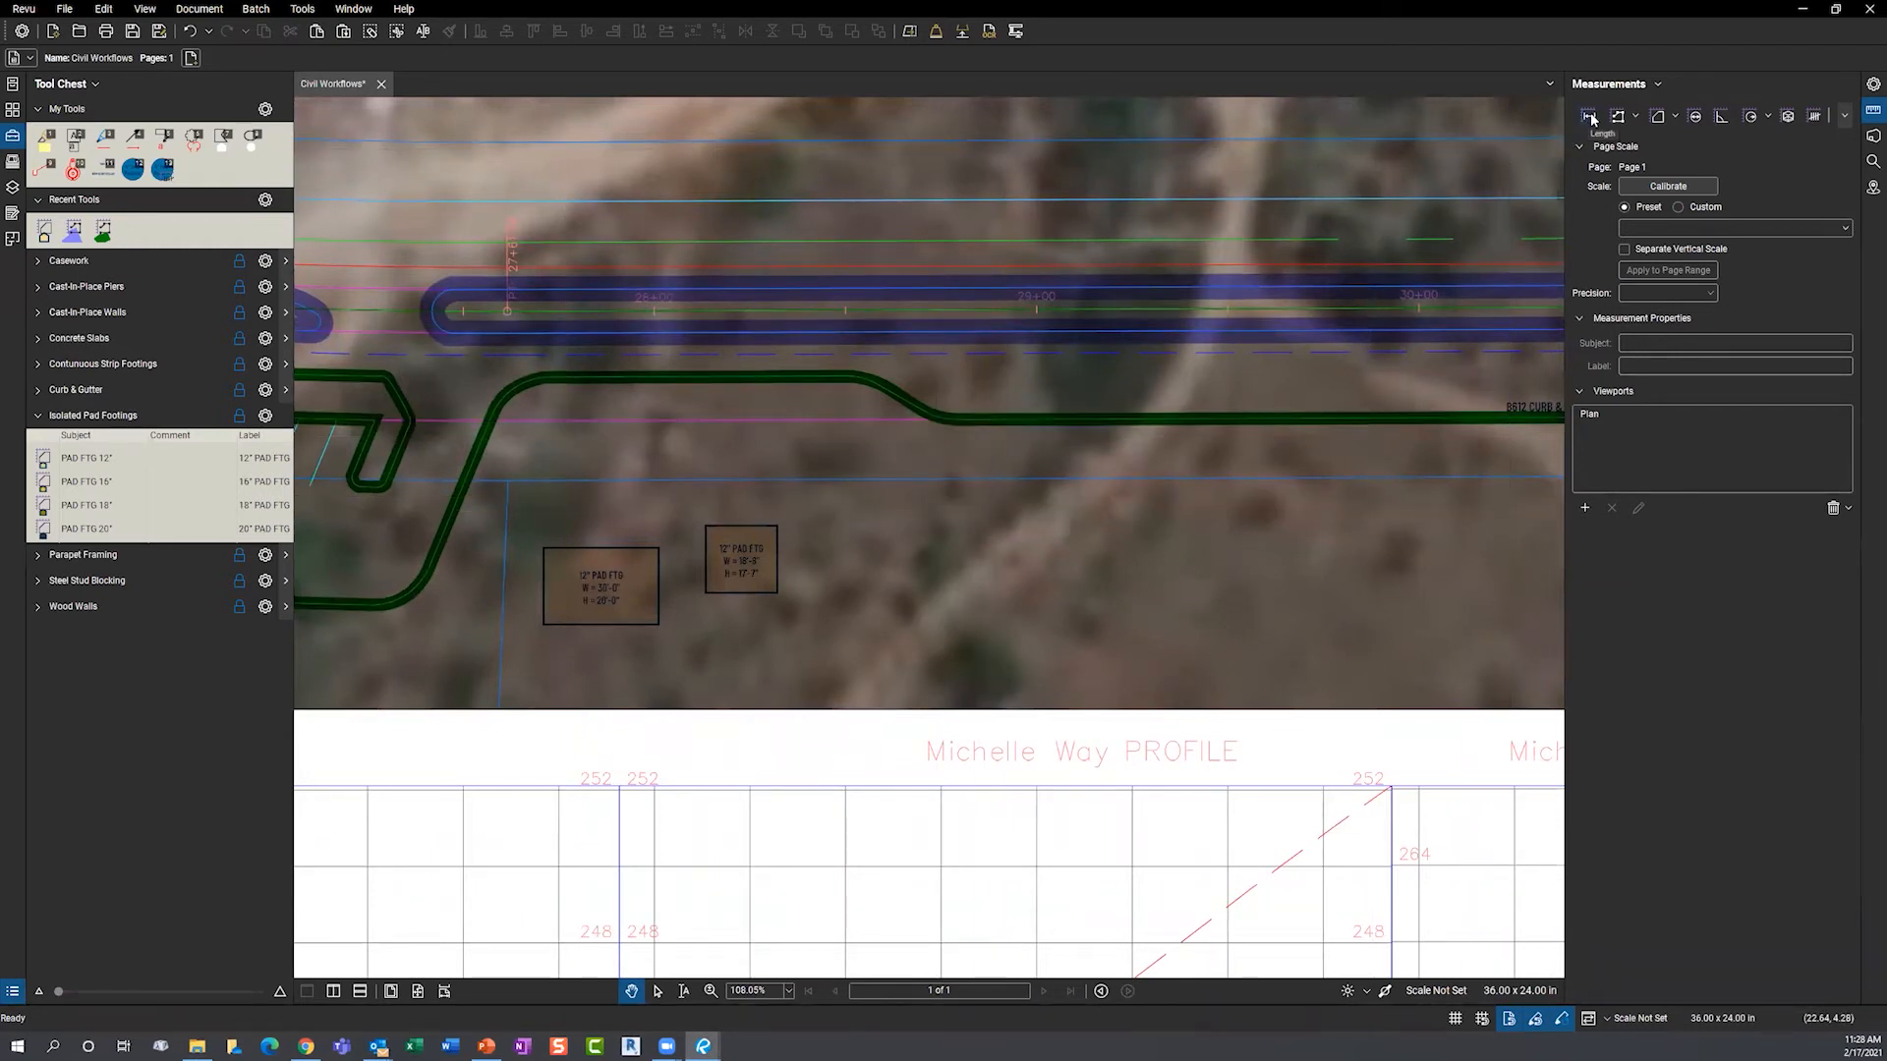
{"action": "left_click", "coordinate": [1659, 118]}
{"action": "mouse_move", "coordinate": [704, 1046]}
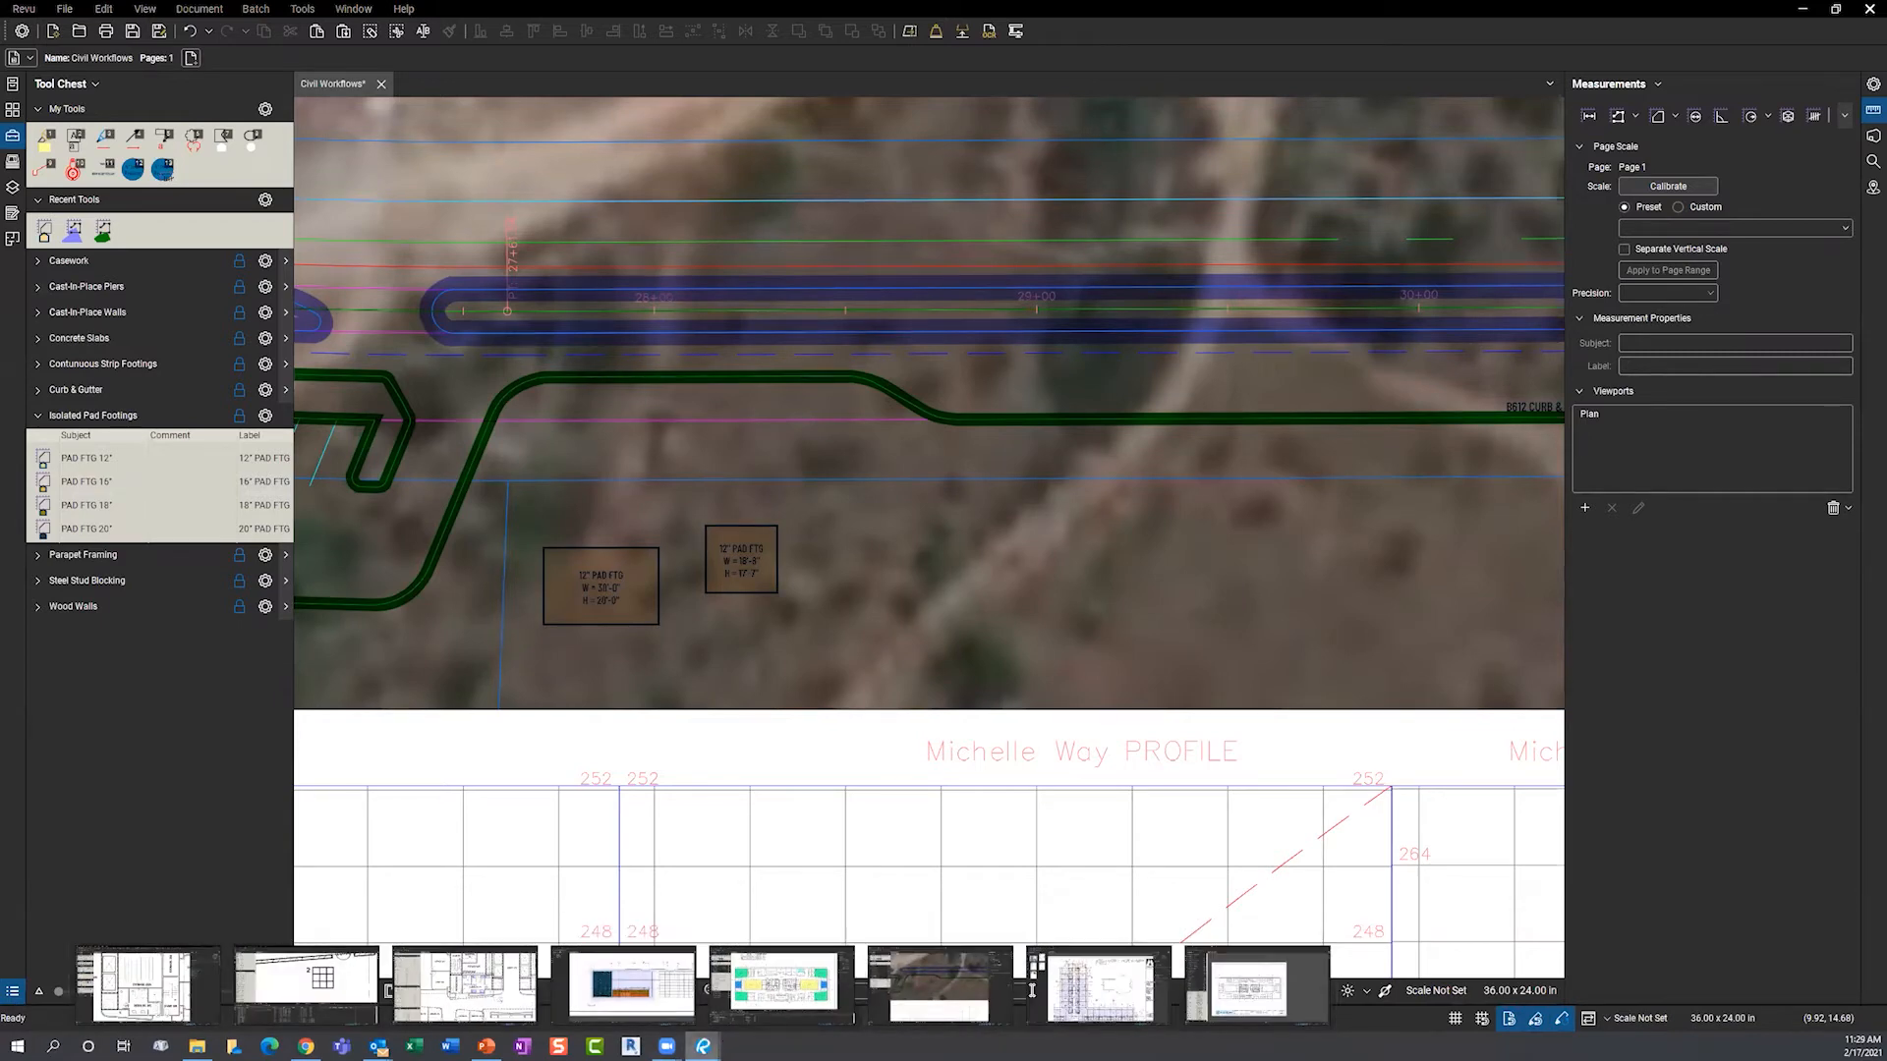
- On the Punch Walk plan, place a Bolt Missing markup from the Tool Chest's recent tools
{"action": "left_click", "coordinate": [1091, 982]}
{"action": "left_click", "coordinate": [15, 194]}
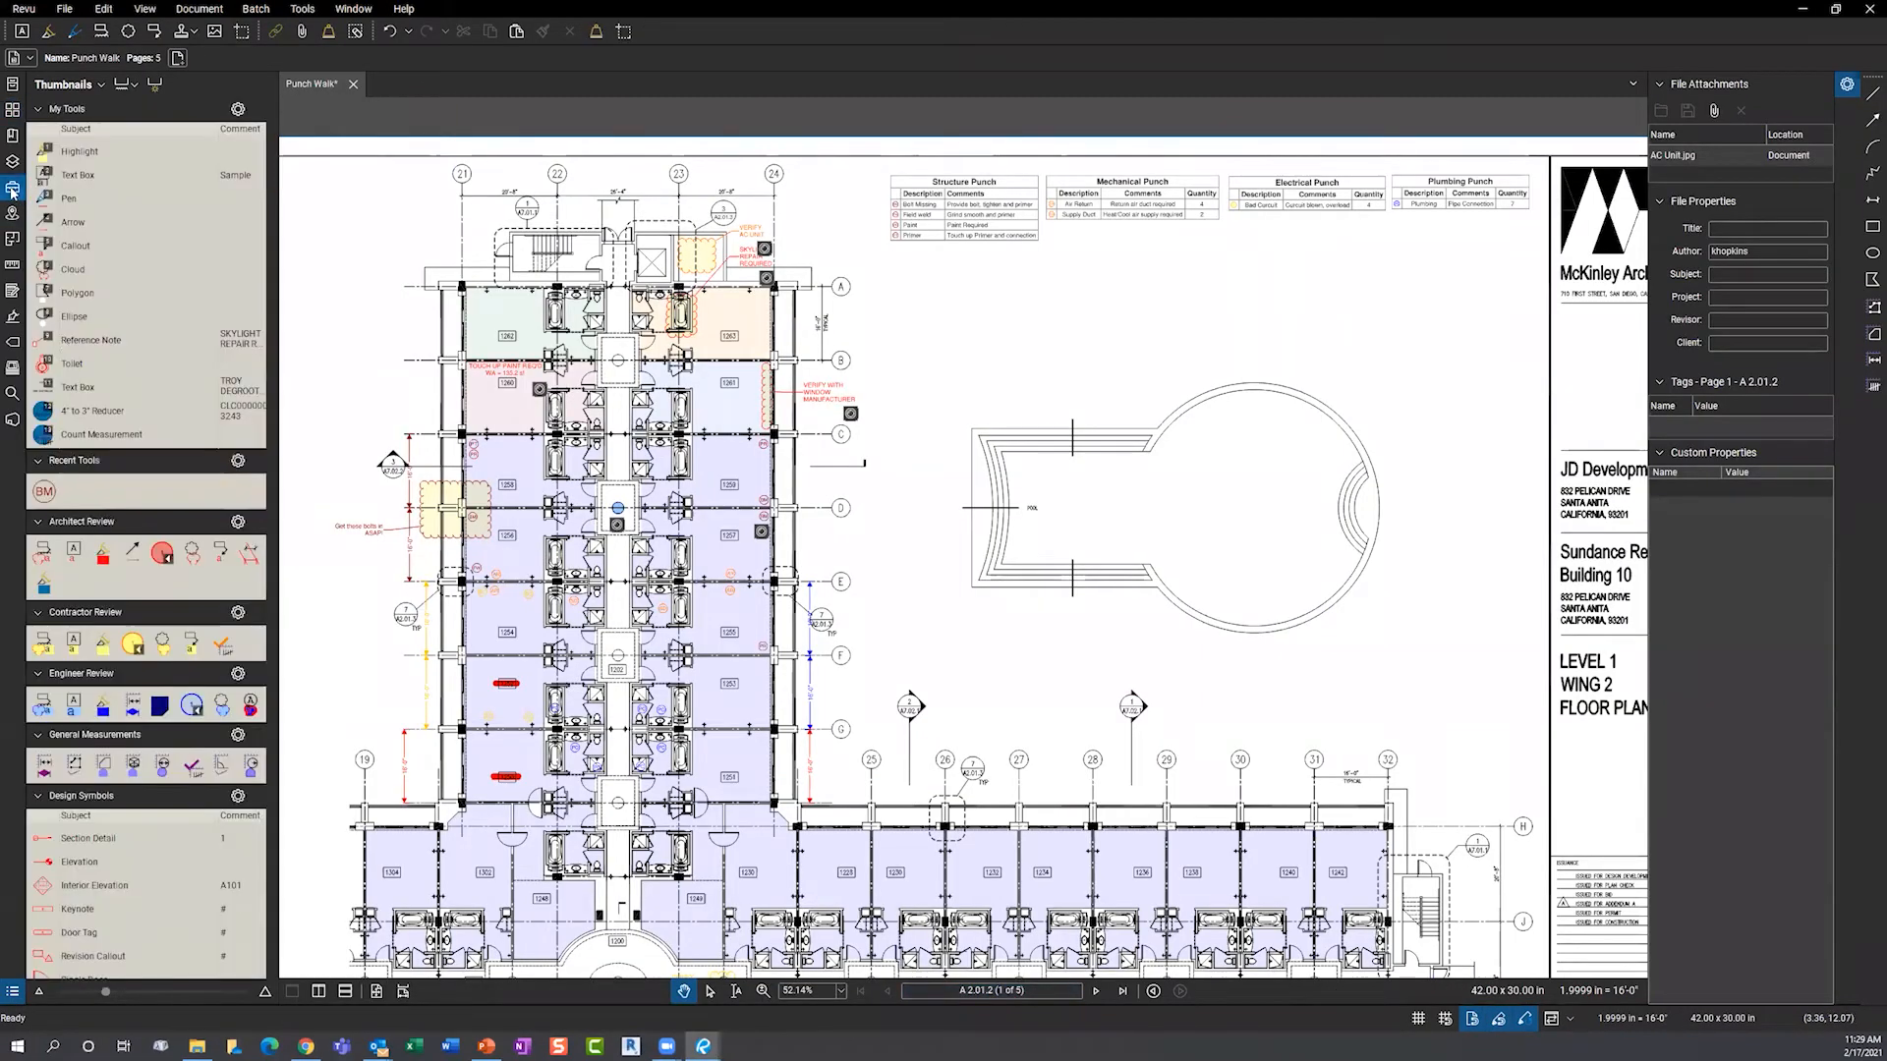
{"action": "left_click", "coordinate": [44, 493]}
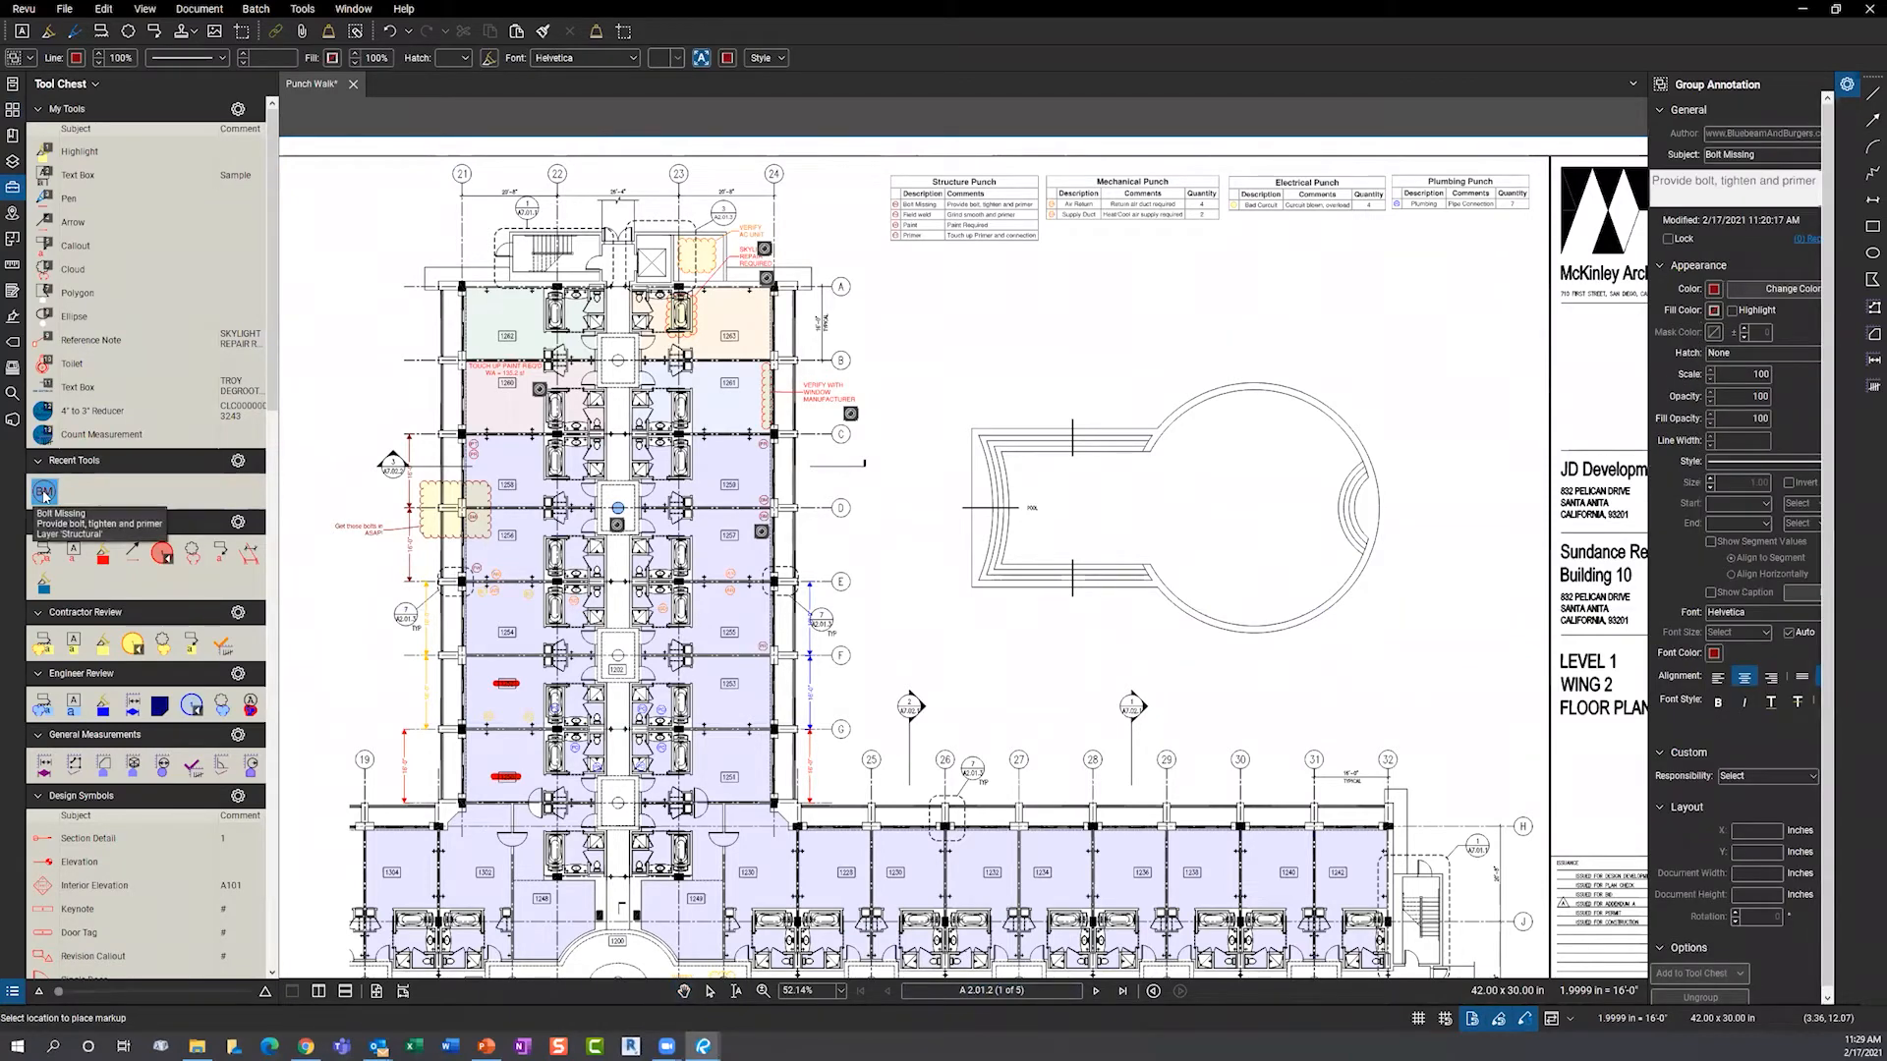
{"action": "mouse_move", "coordinate": [279, 486]}
{"action": "left_mouse_down"}
{"action": "mouse_move", "coordinate": [451, 496]}
{"action": "mouse_move", "coordinate": [295, 495]}
{"action": "left_mouse_up"}
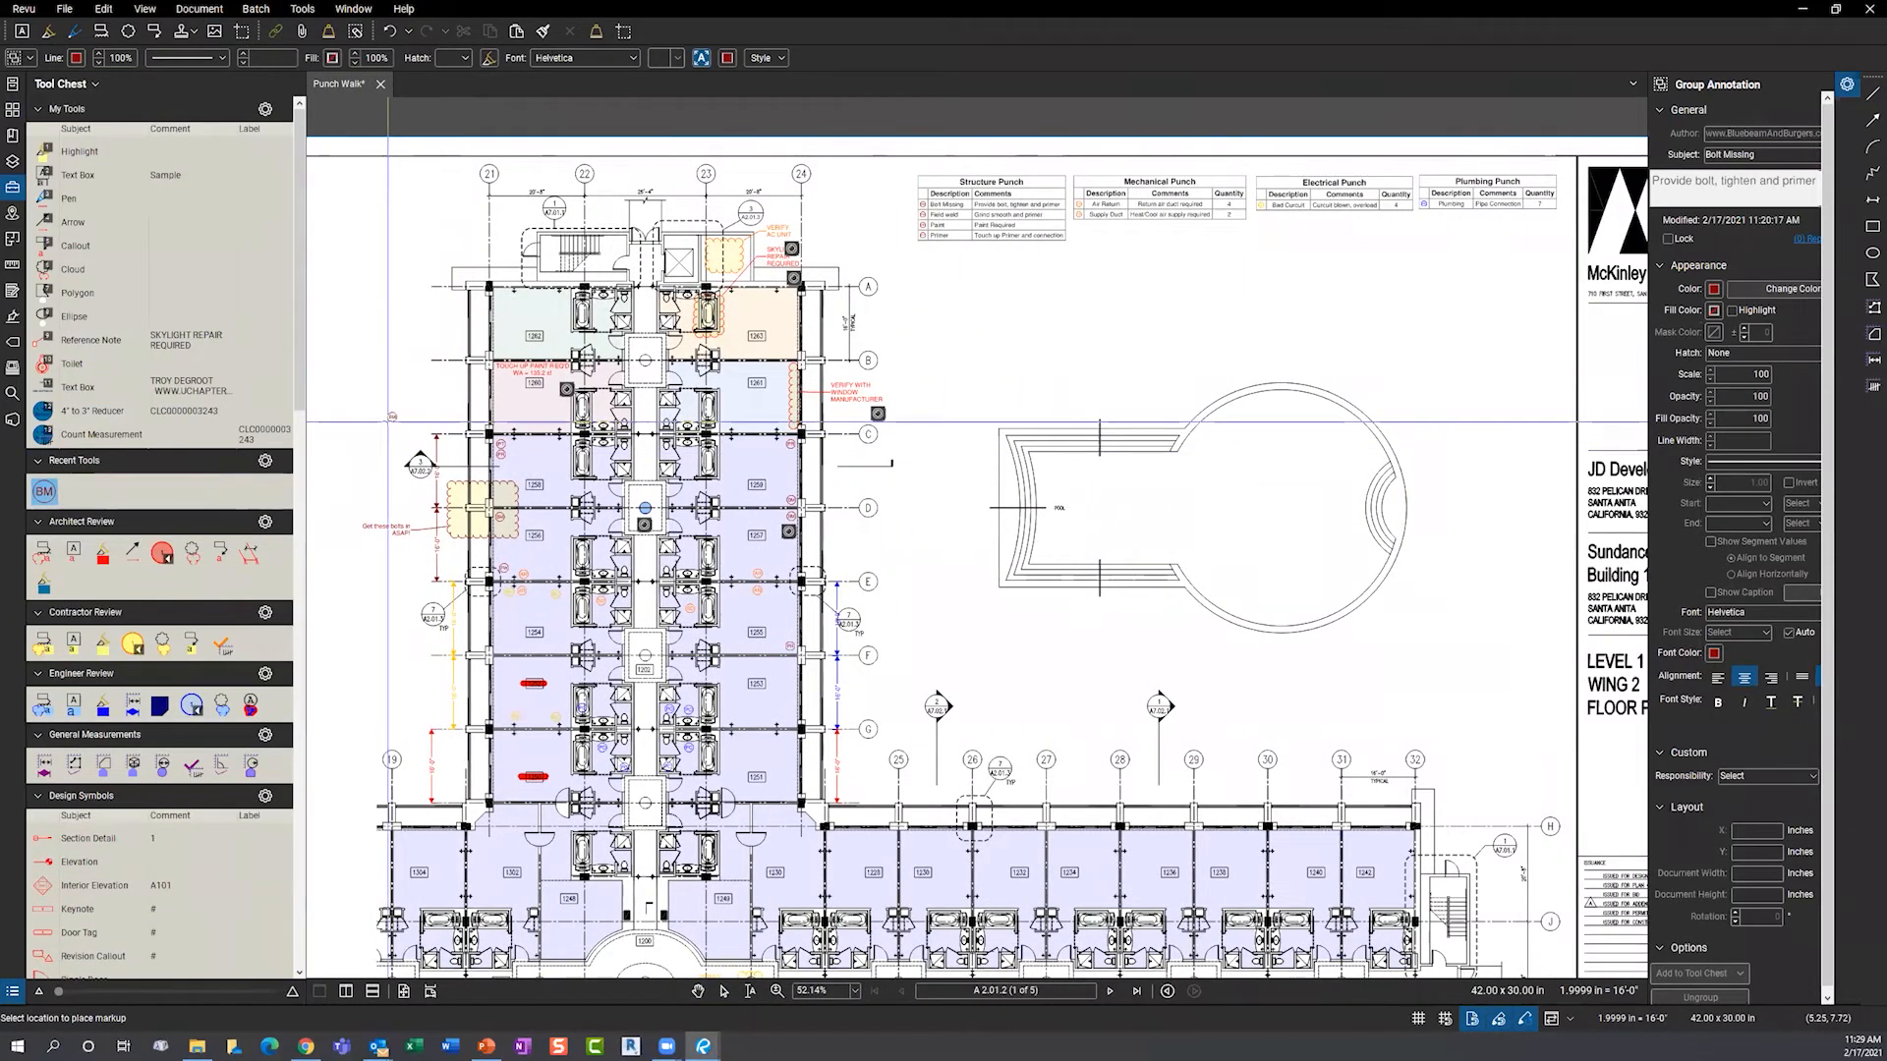
{"action": "key", "text": "Escape"}
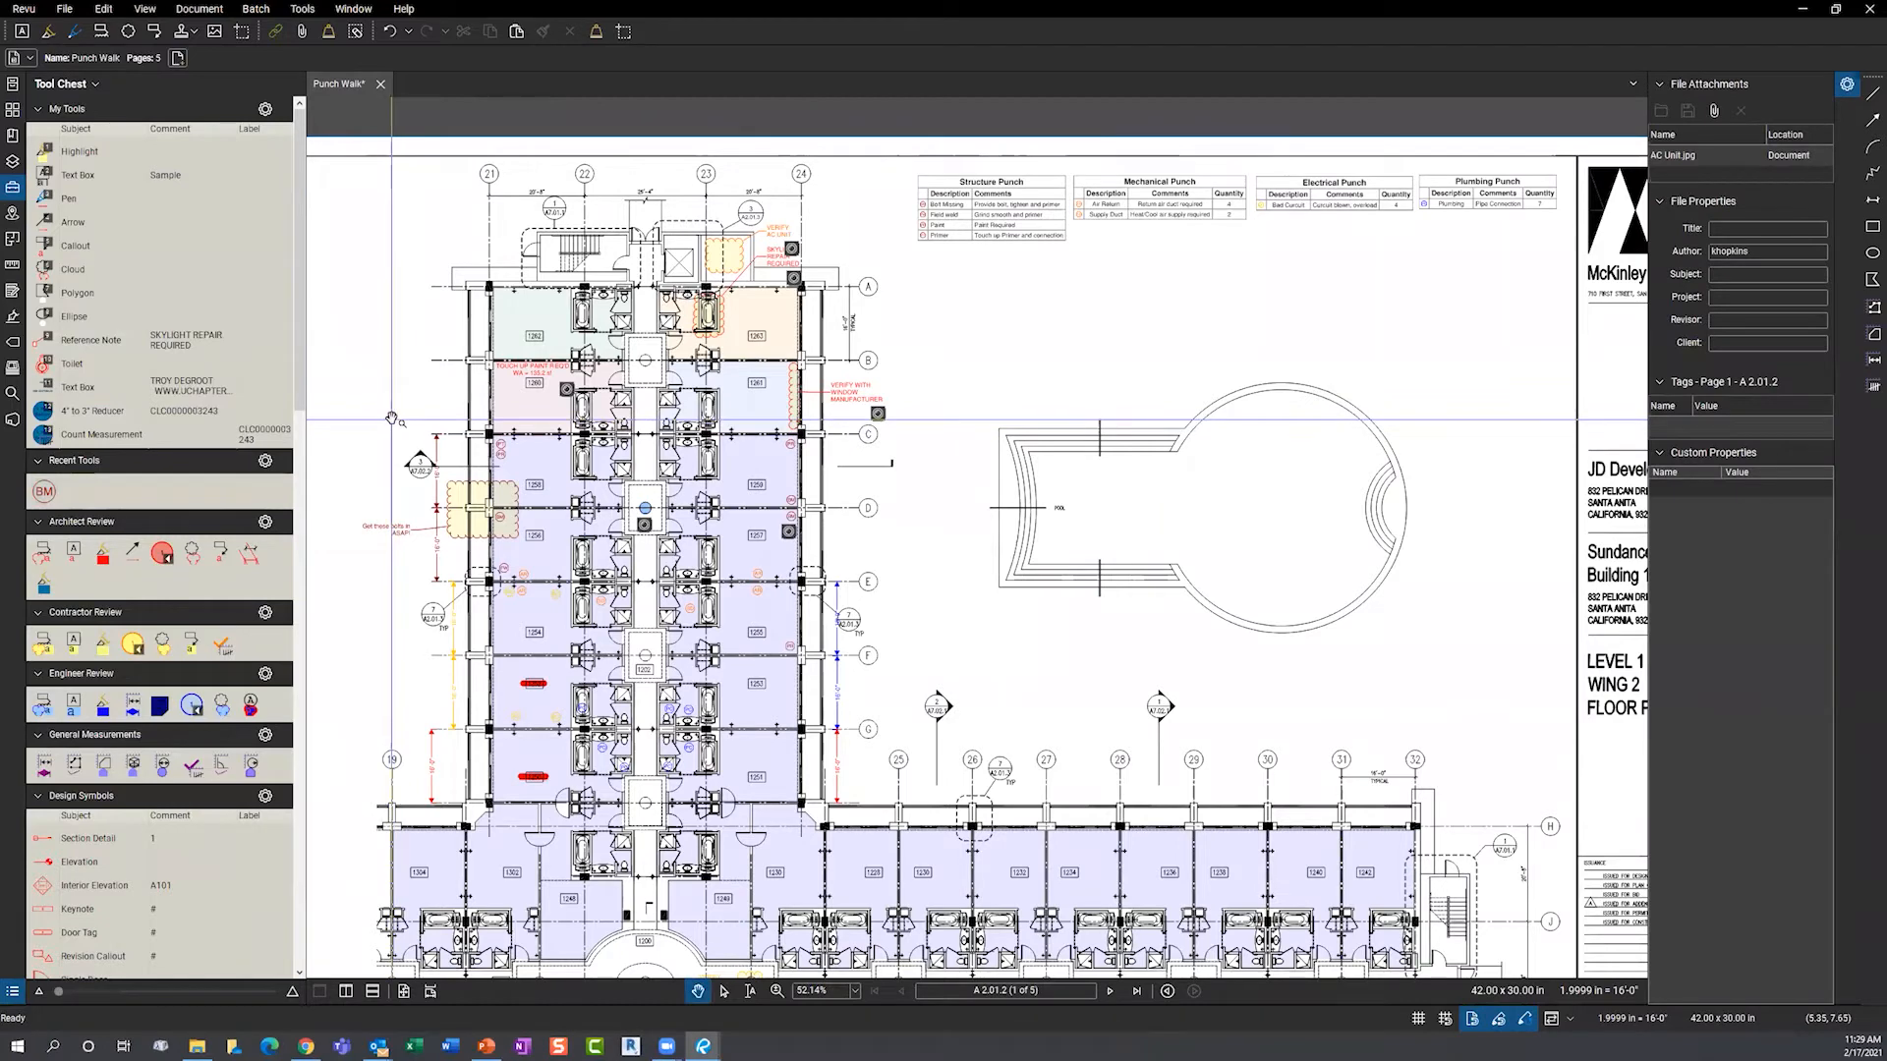
{"action": "left_click", "coordinate": [392, 414]}
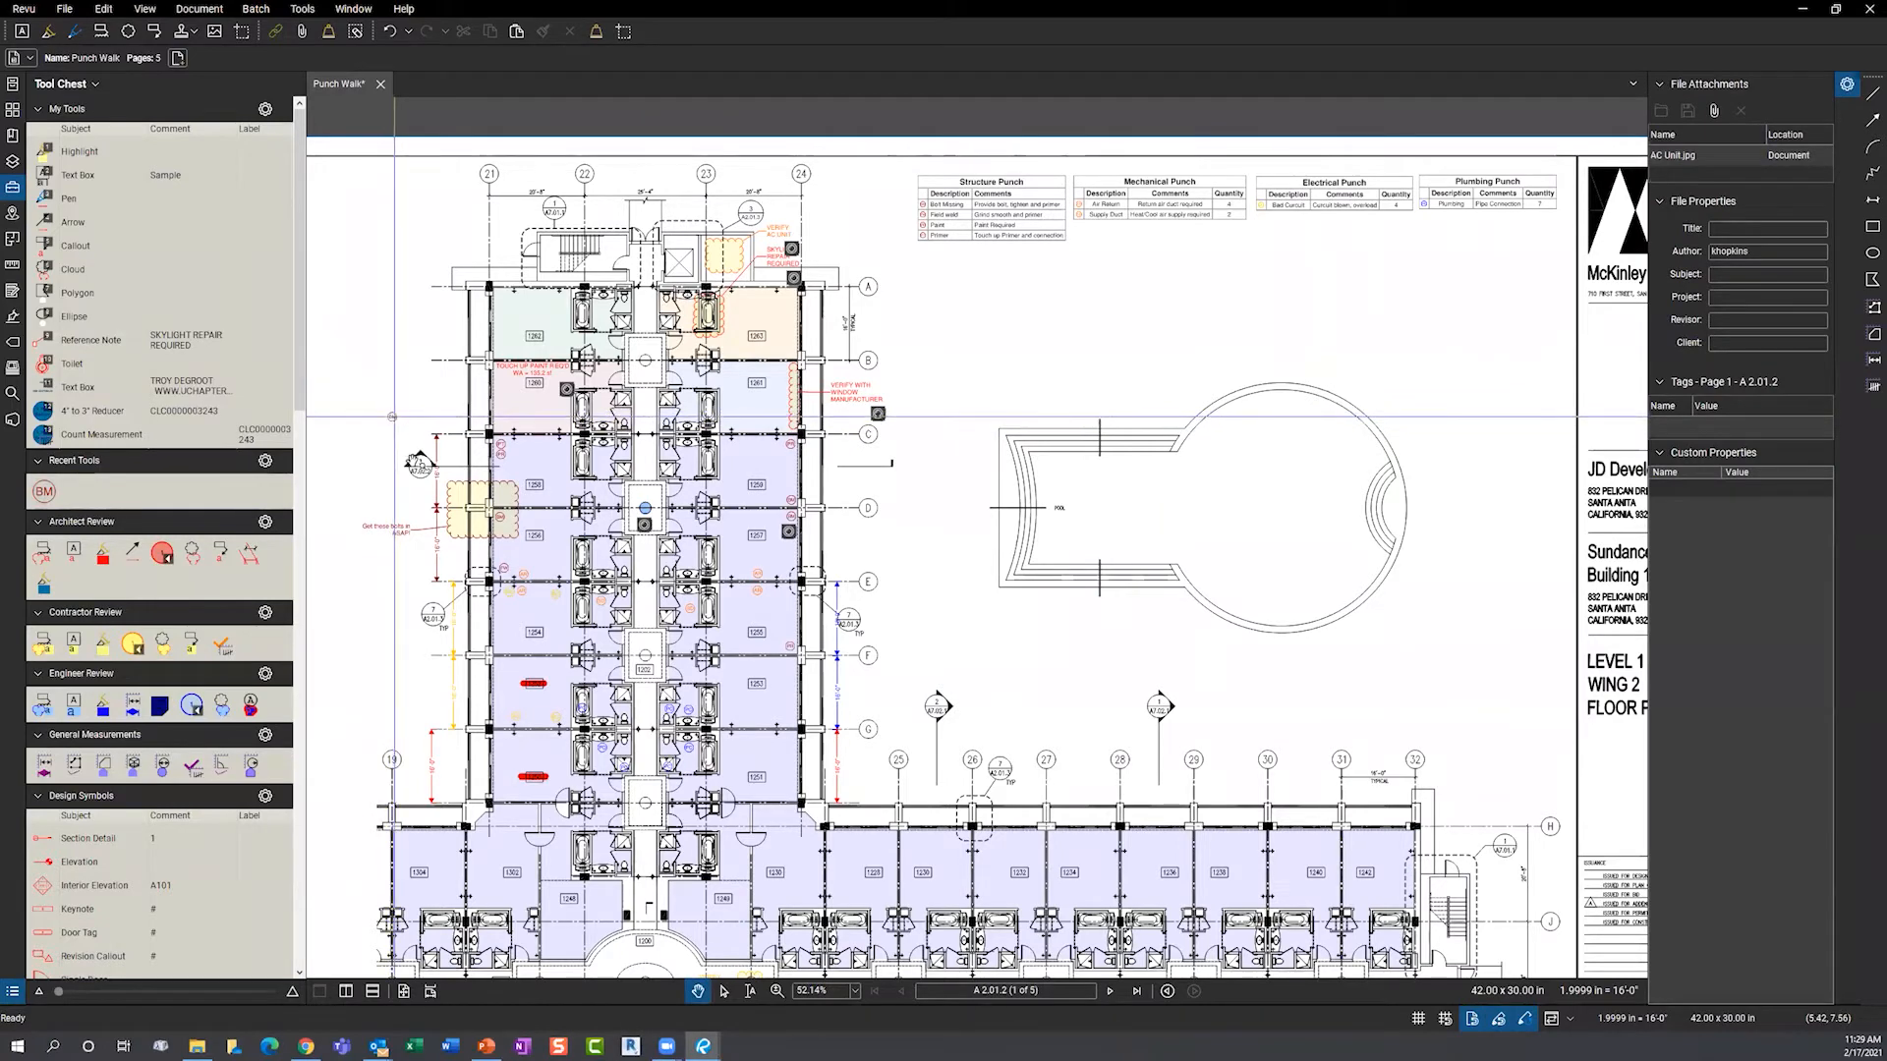
- Zoom to the 'Get these bolts in ASAP!' cloud from the Markups List
{"action": "left_click", "coordinate": [476, 1005]}
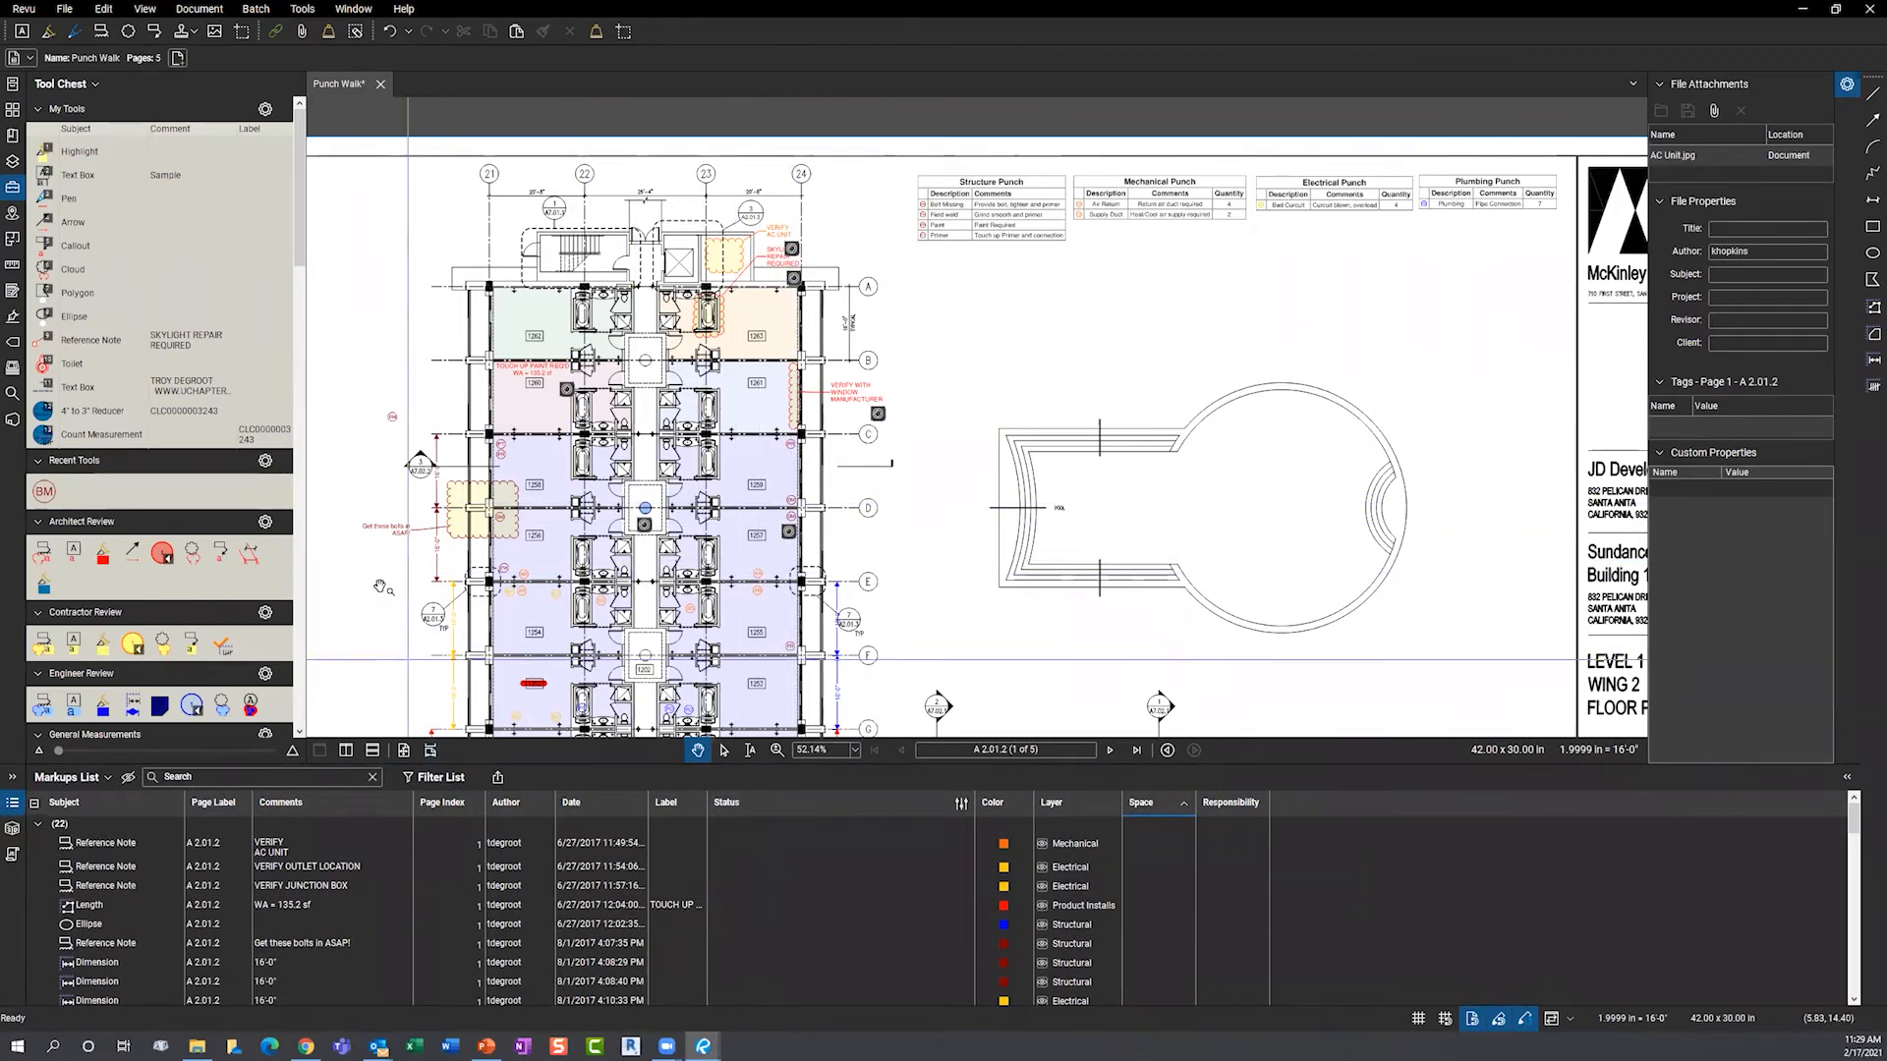
{"action": "double_click", "coordinate": [280, 946]}
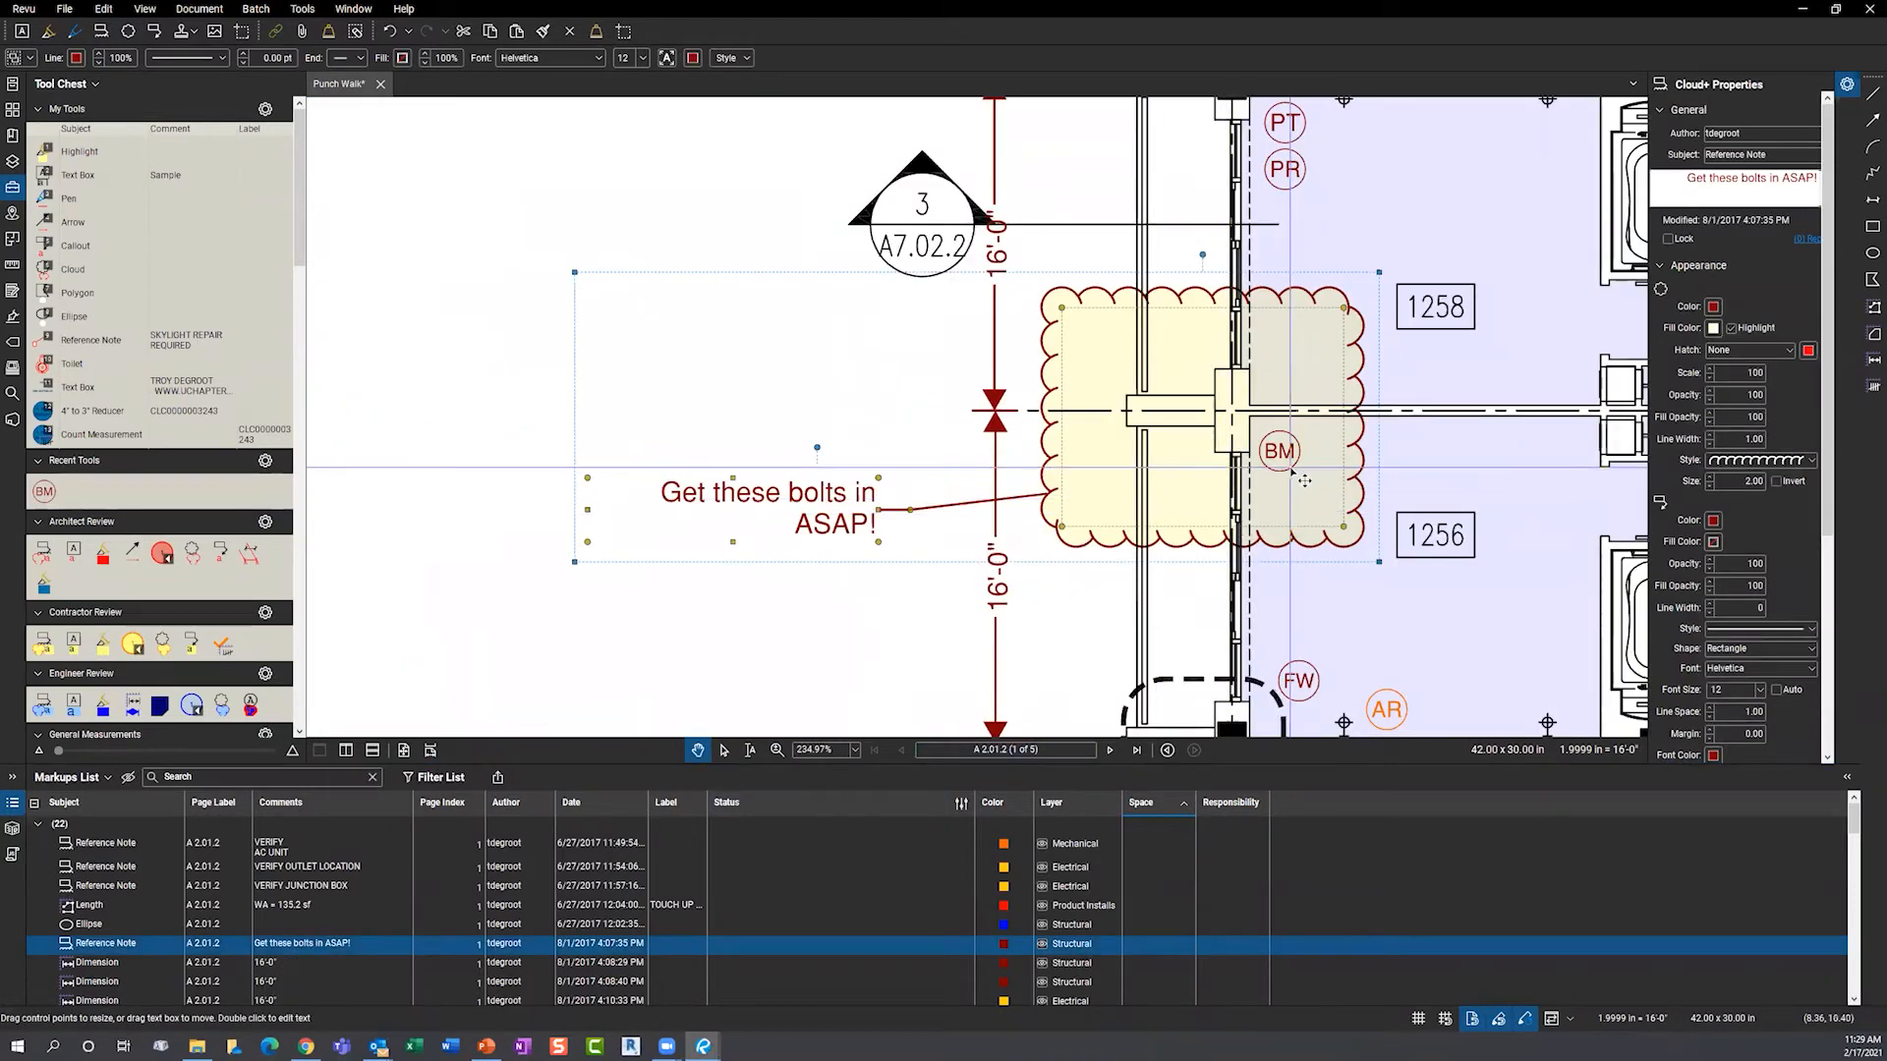
{"action": "left_click", "coordinate": [841, 448]}
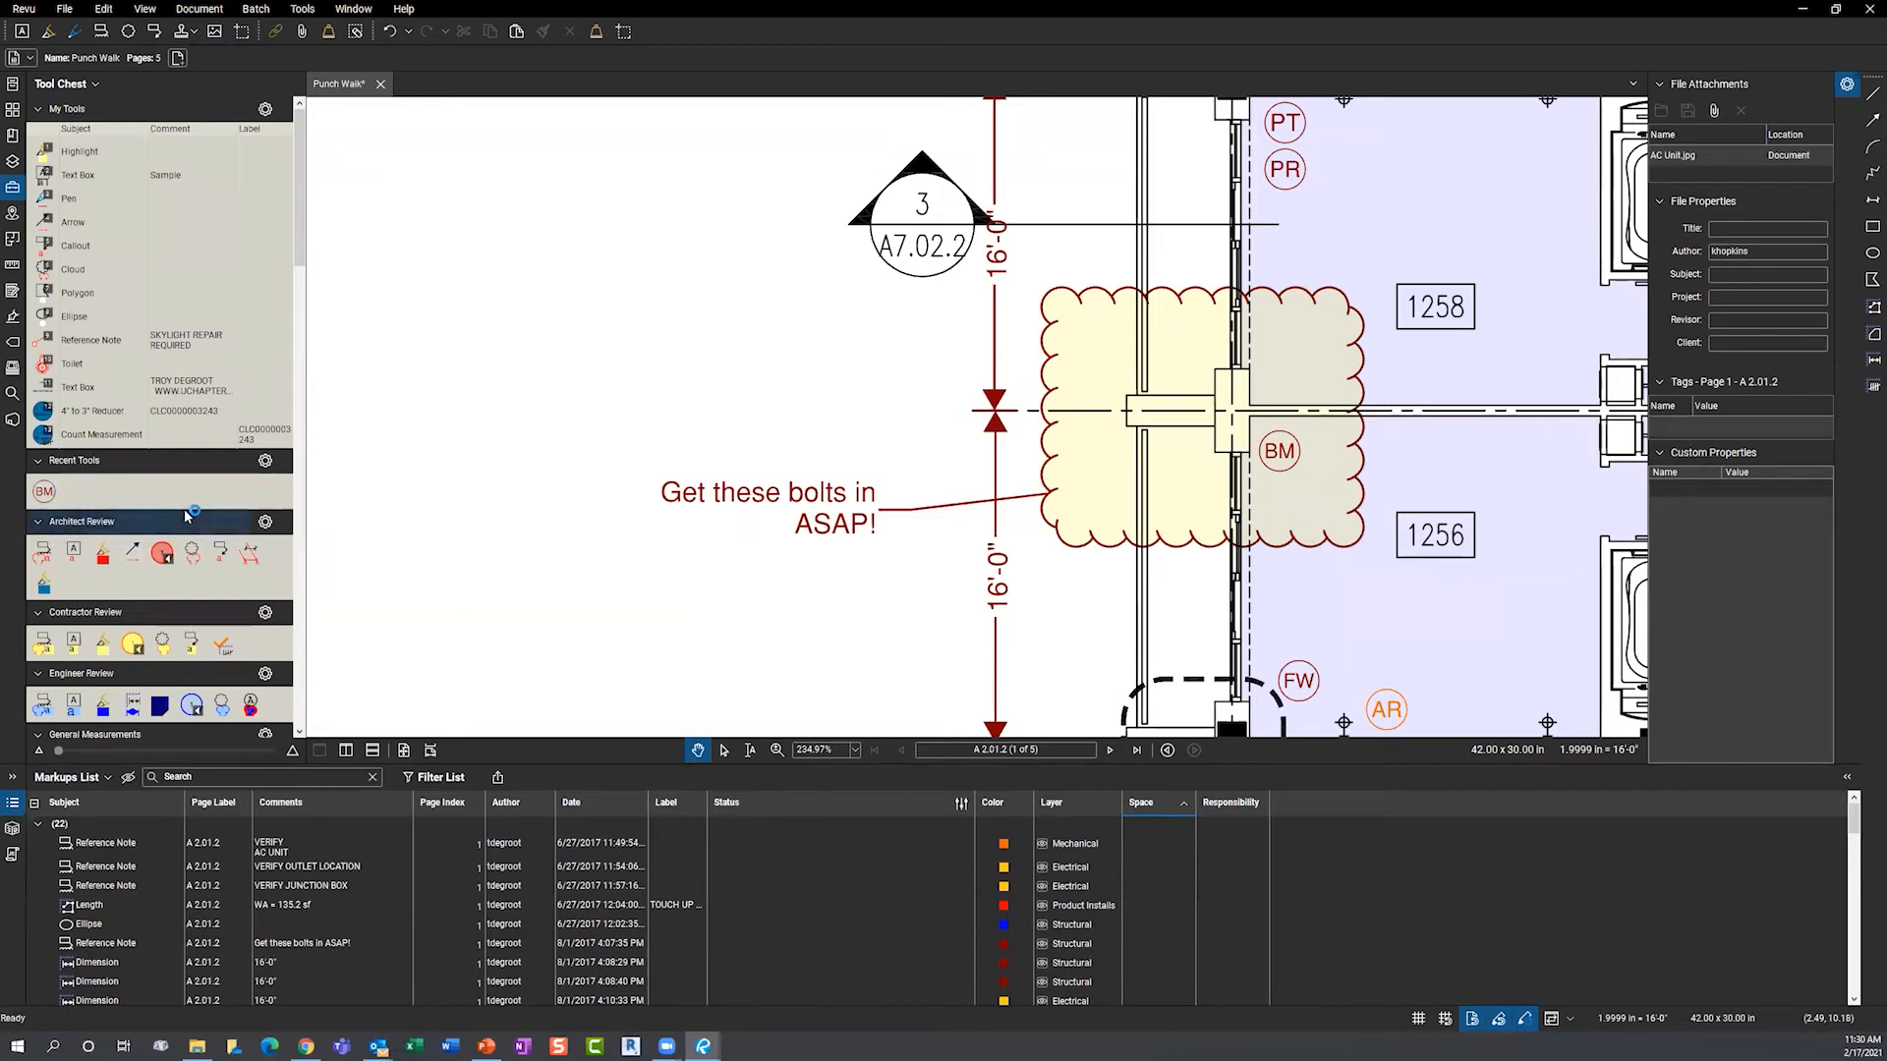
- Place six count balloons beside the bolts note, then delete balloon 3 to leave 1 through 5
{"action": "left_click", "coordinate": [162, 553]}
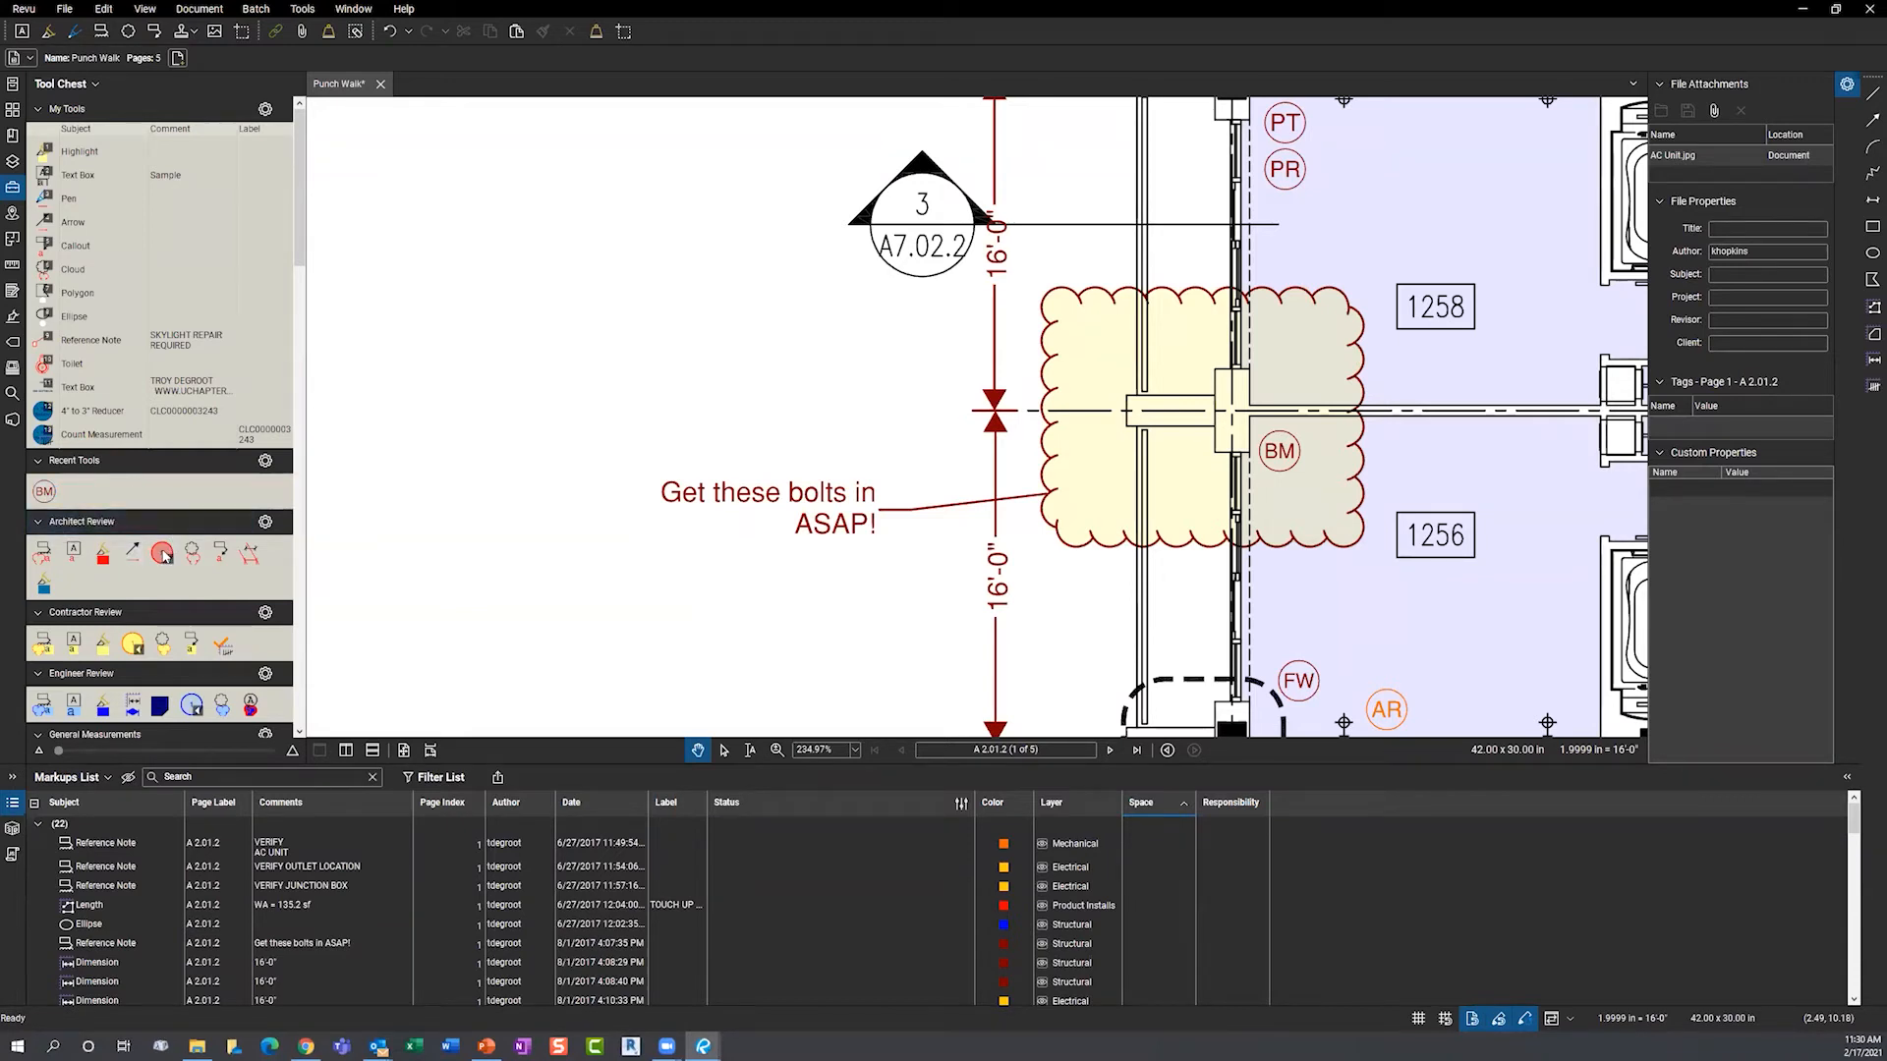
{"action": "left_click", "coordinate": [457, 275]}
{"action": "left_click", "coordinate": [547, 379]}
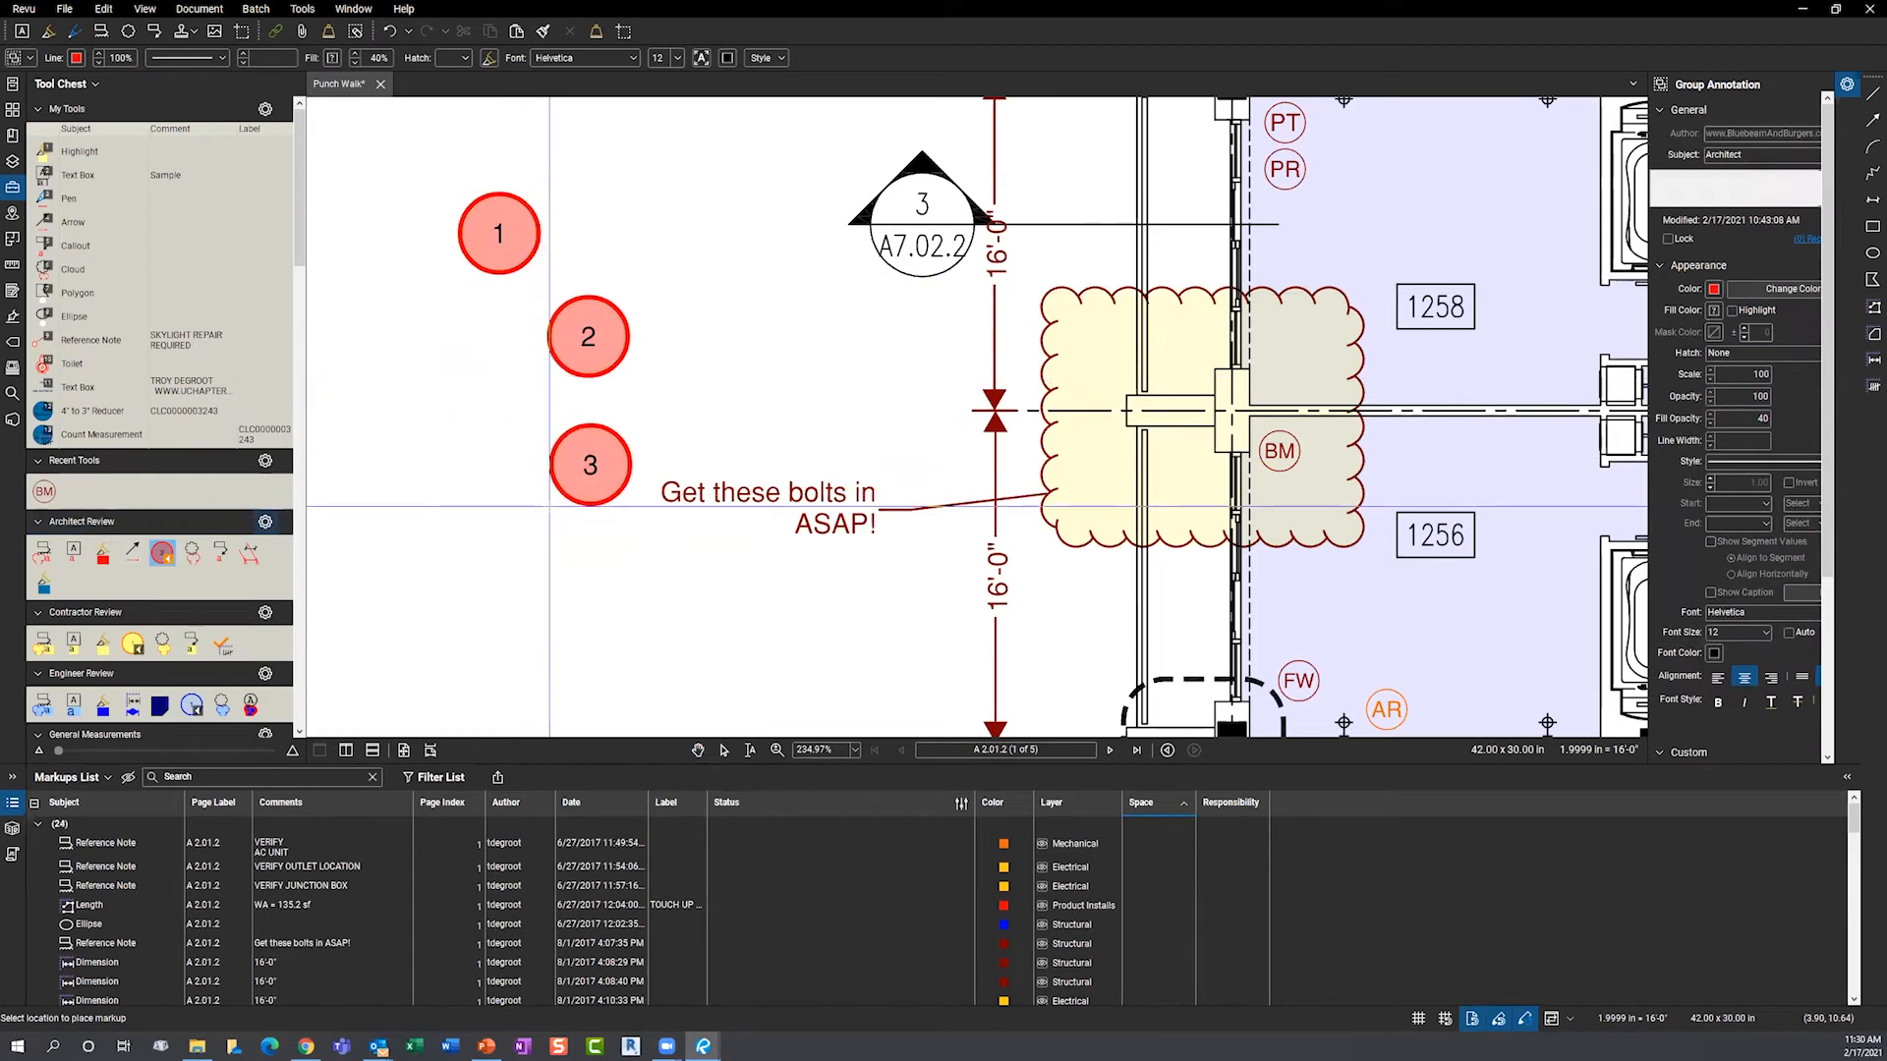
{"action": "left_click", "coordinate": [549, 506]}
{"action": "left_click", "coordinate": [442, 585]}
{"action": "left_click", "coordinate": [596, 655]}
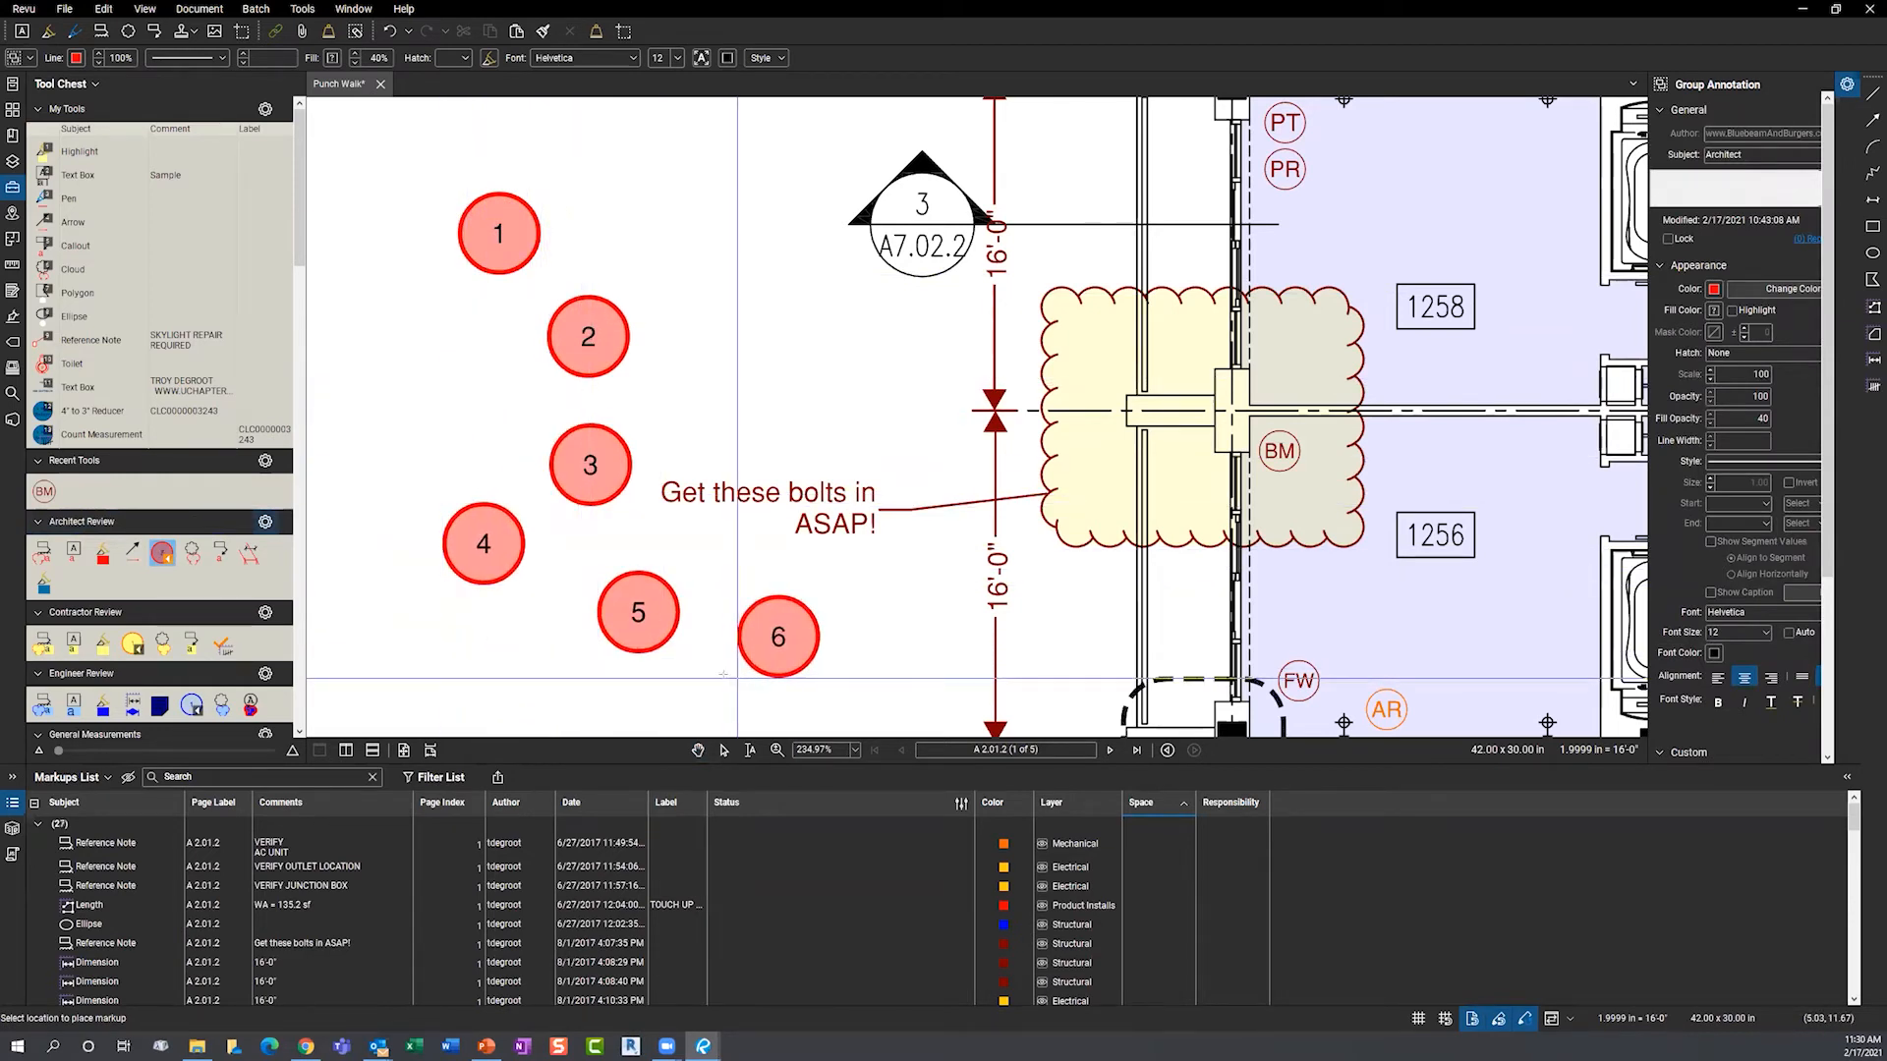
{"action": "left_click", "coordinate": [737, 679]}
{"action": "key", "text": "Escape"}
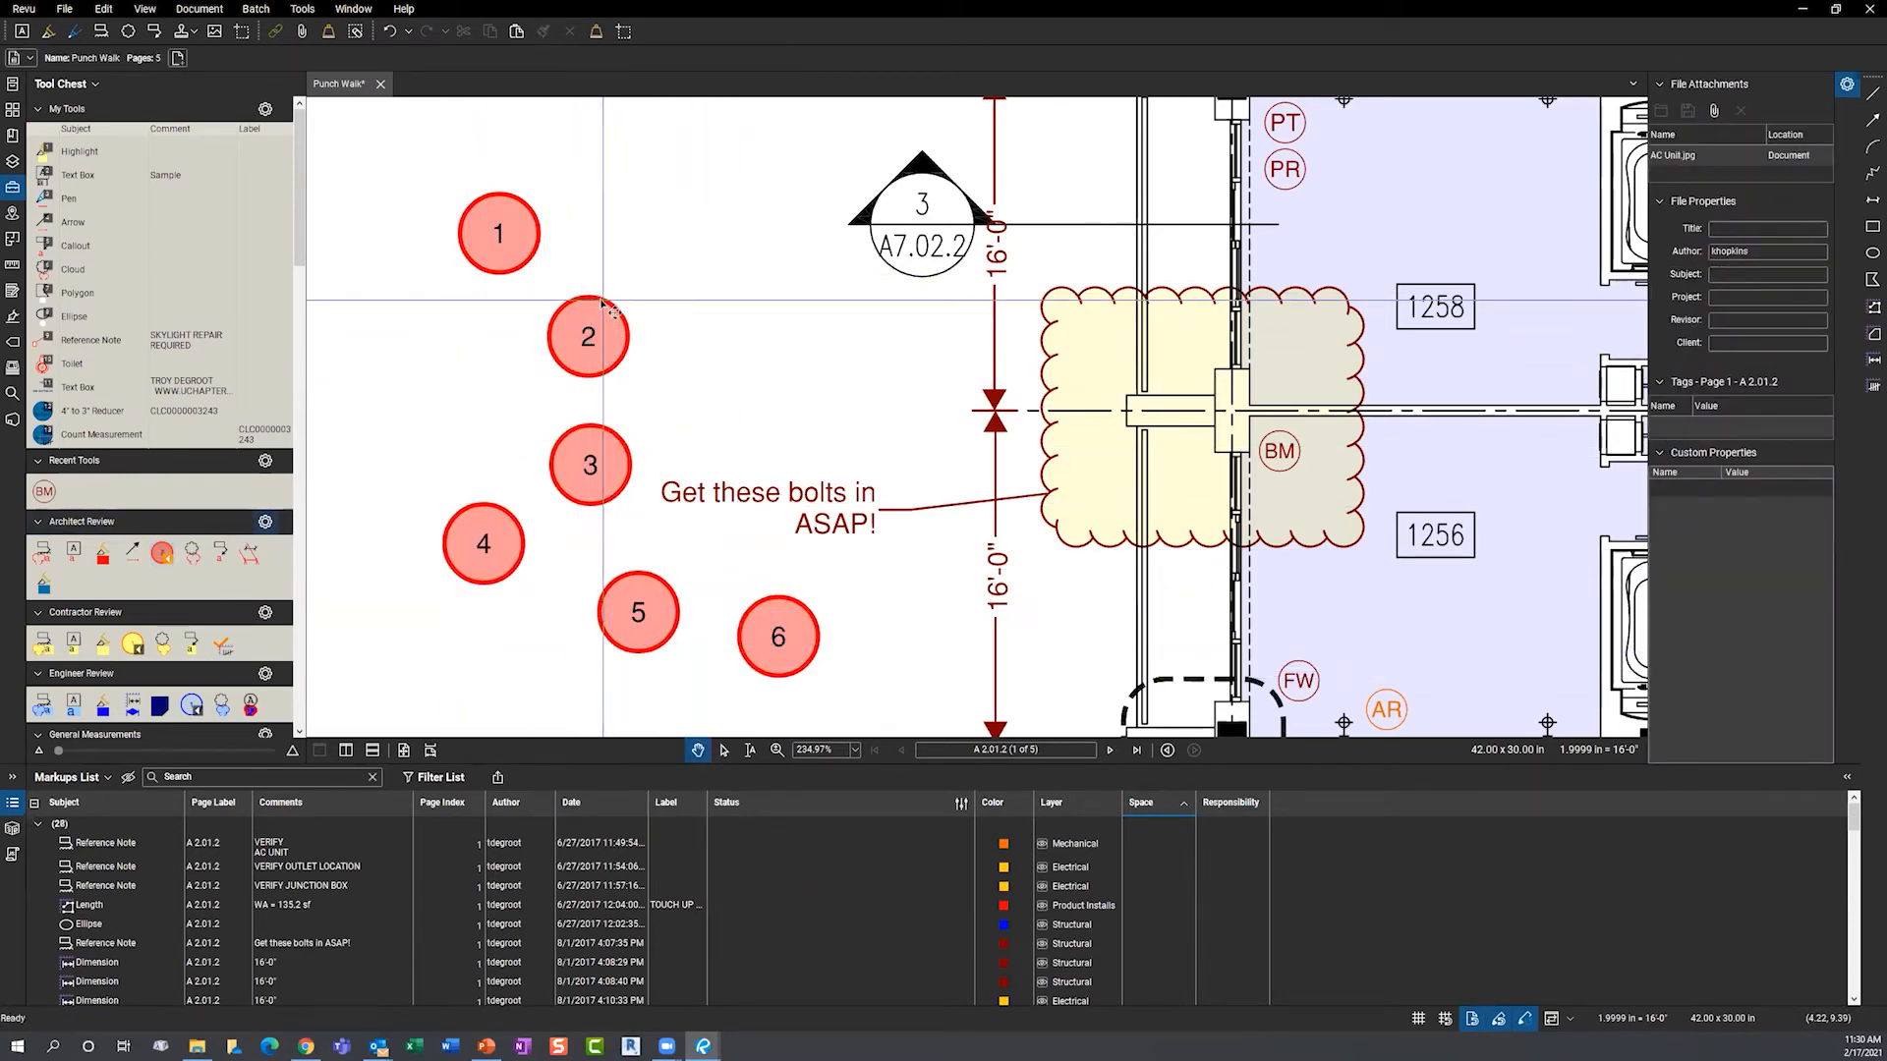
{"action": "left_click", "coordinate": [593, 464]}
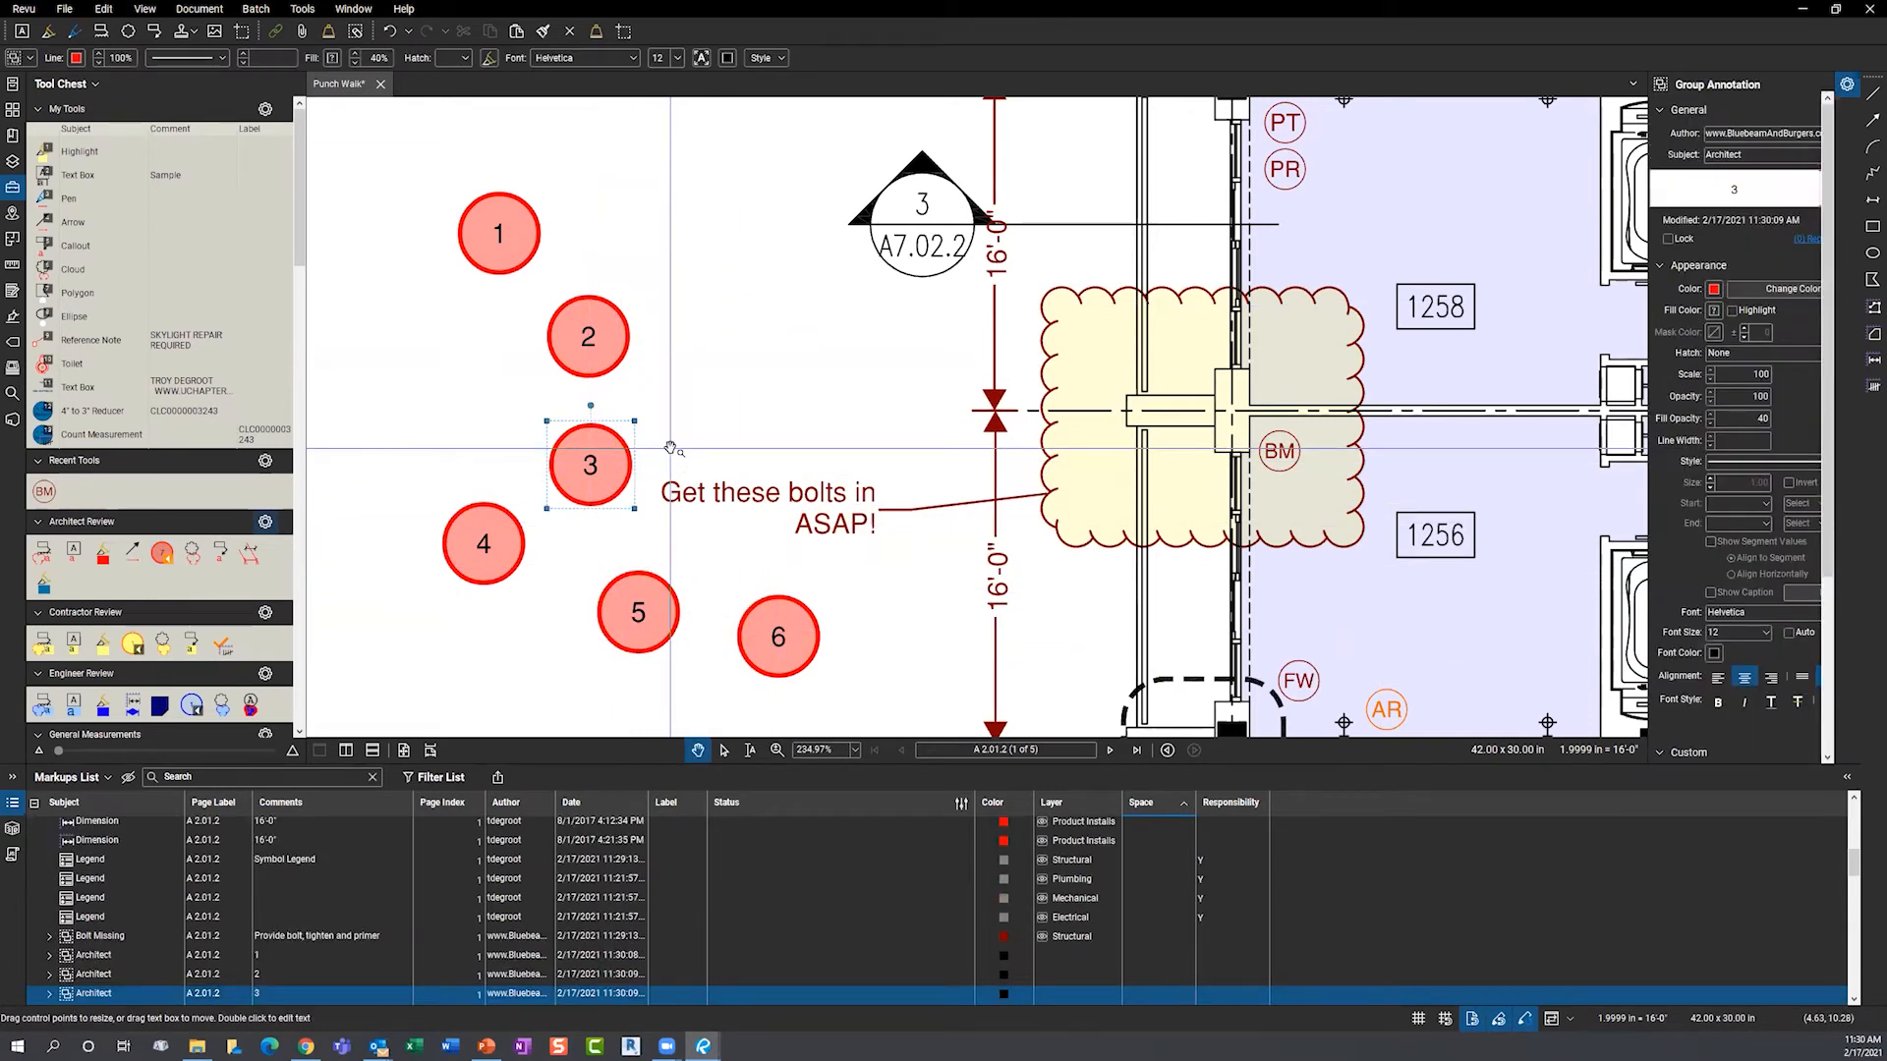
{"action": "key", "text": "Delete"}
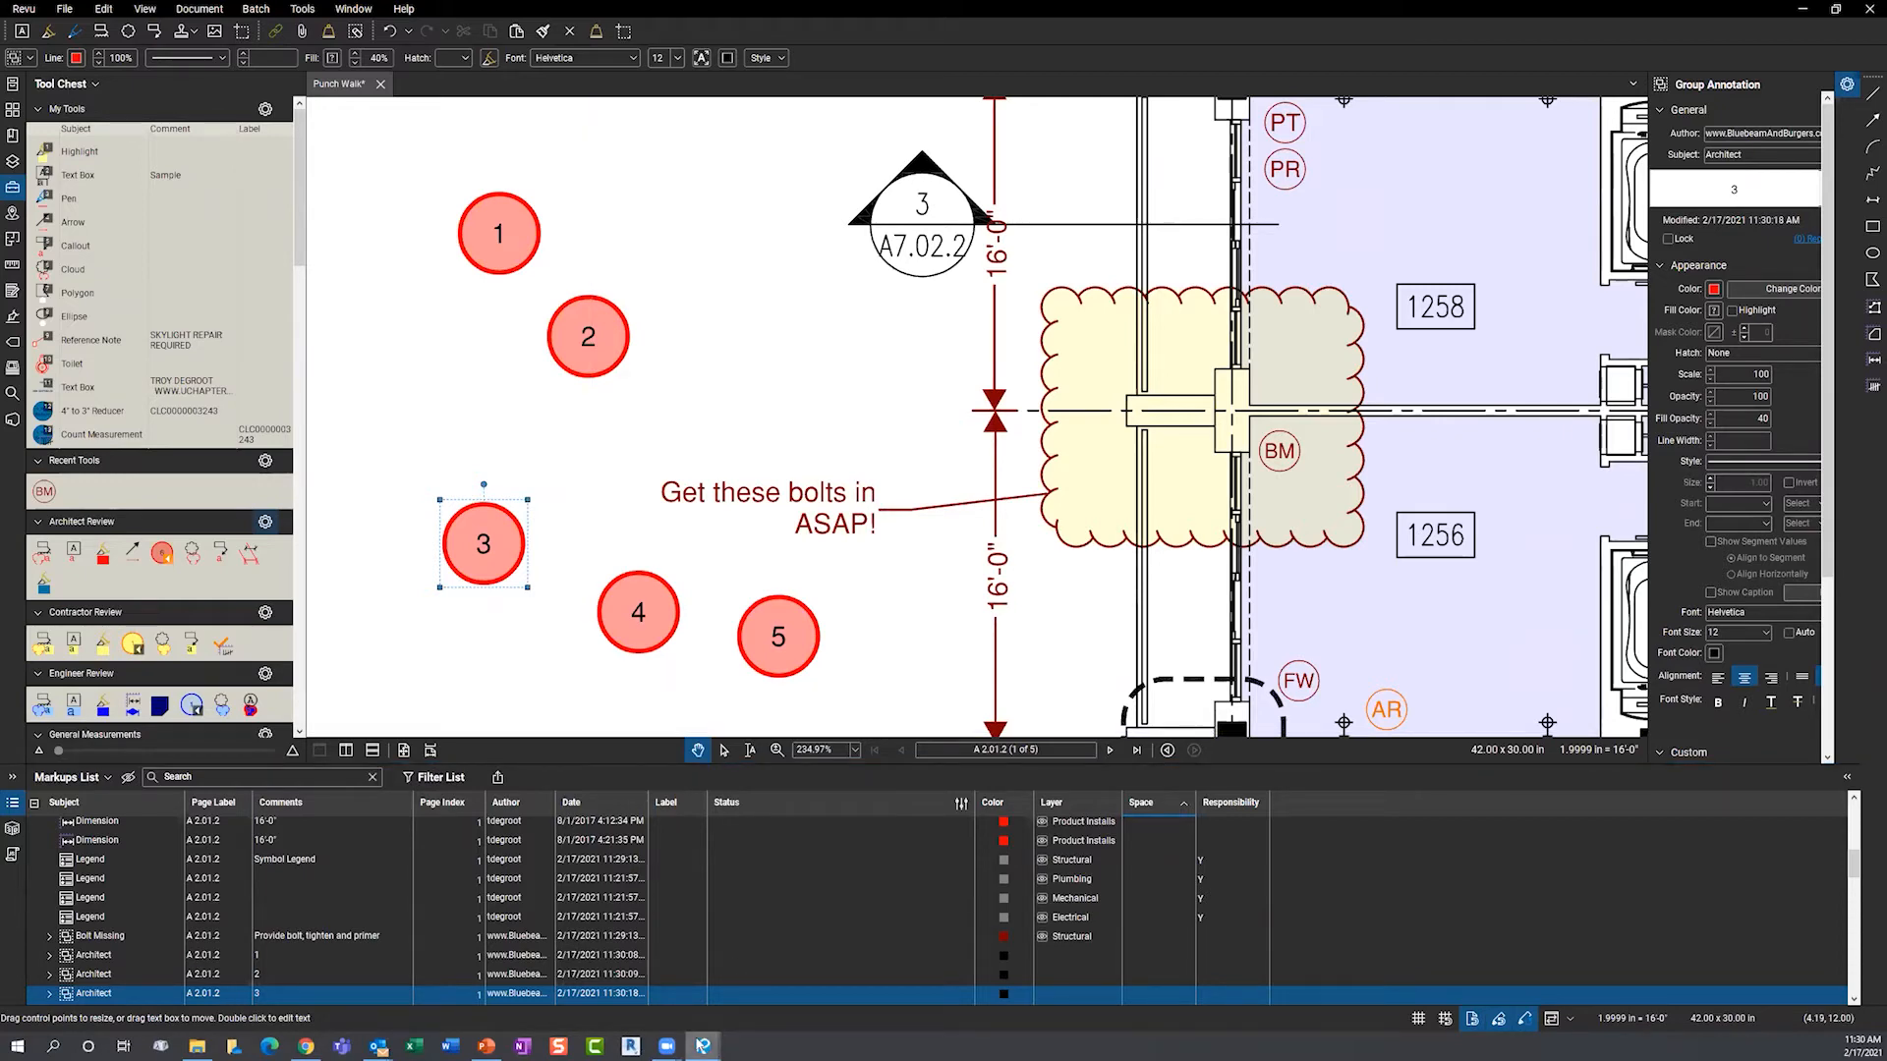
- Back on Civil Workflows, zoom to the Michelle Way PROFILE and begin adding a new viewport
{"action": "mouse_move", "coordinate": [703, 1045]}
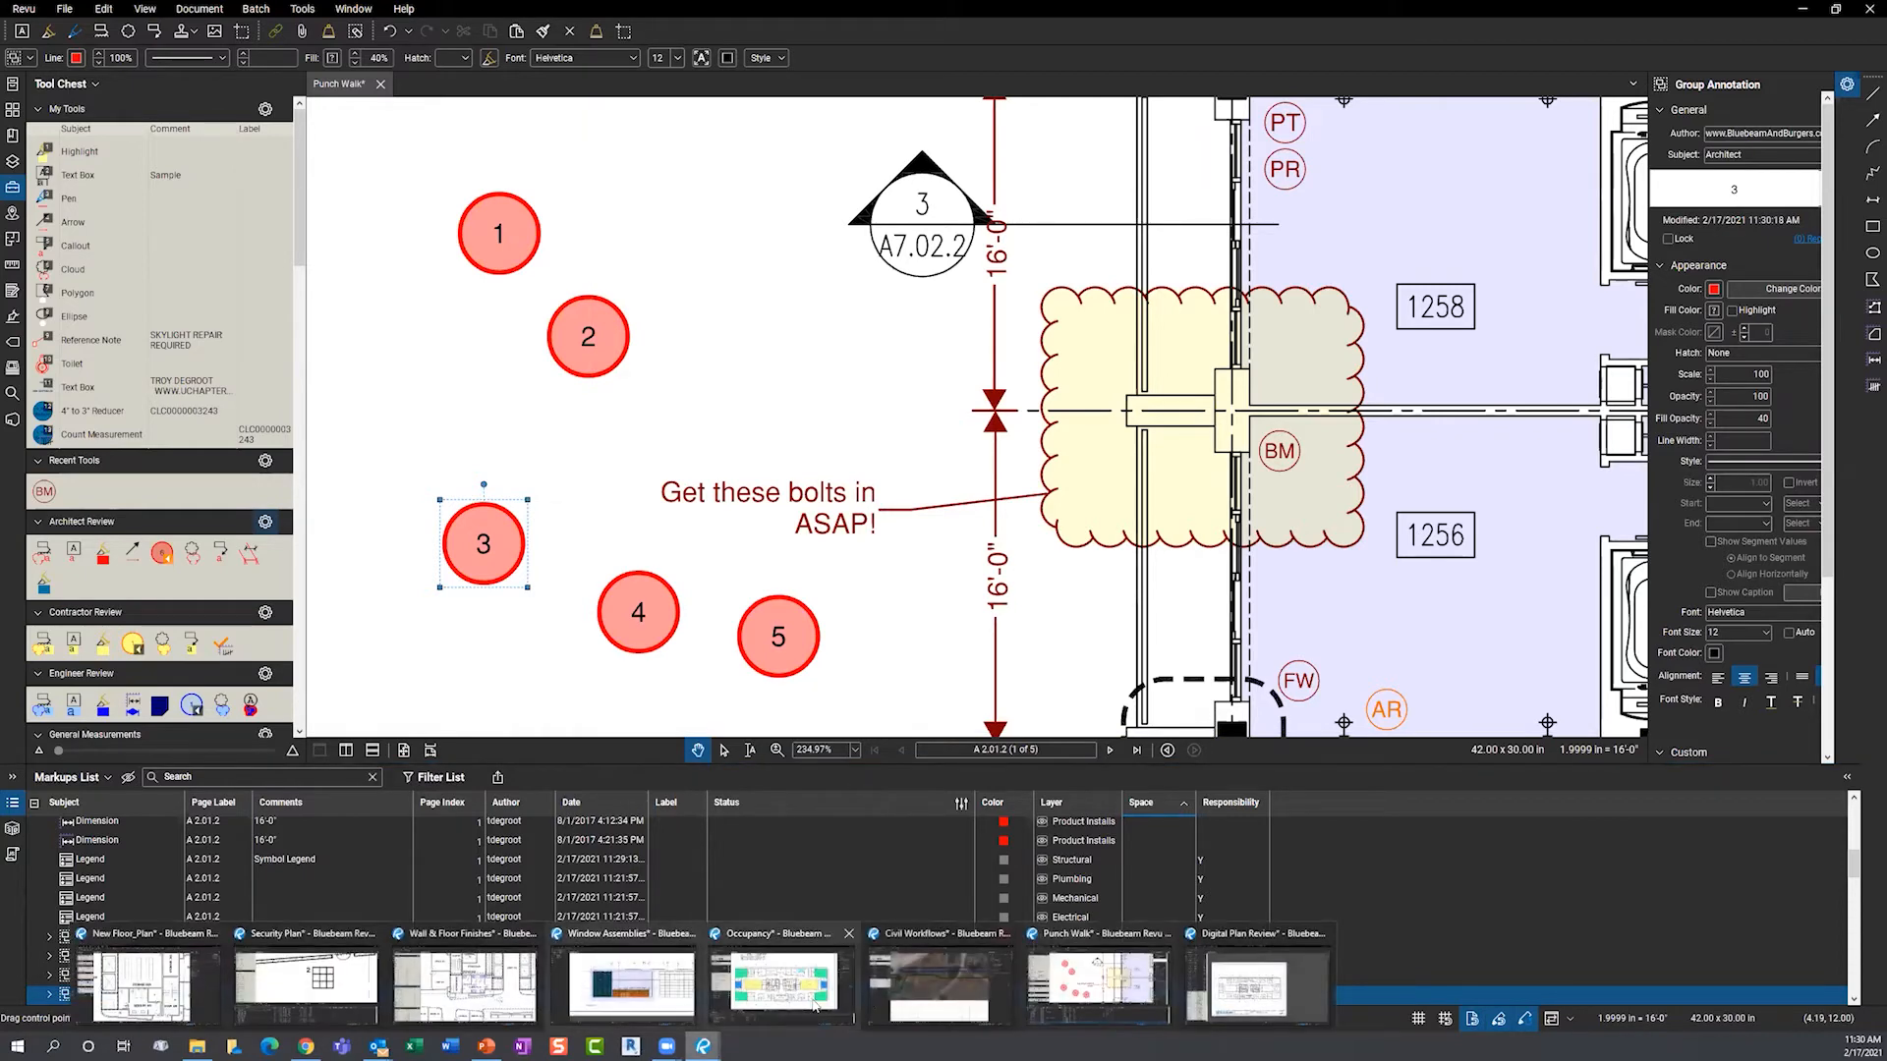
{"action": "left_click", "coordinate": [938, 983]}
{"action": "scroll", "coordinate": [551, 653], "scroll_direction": "down", "scroll_amount": 6}
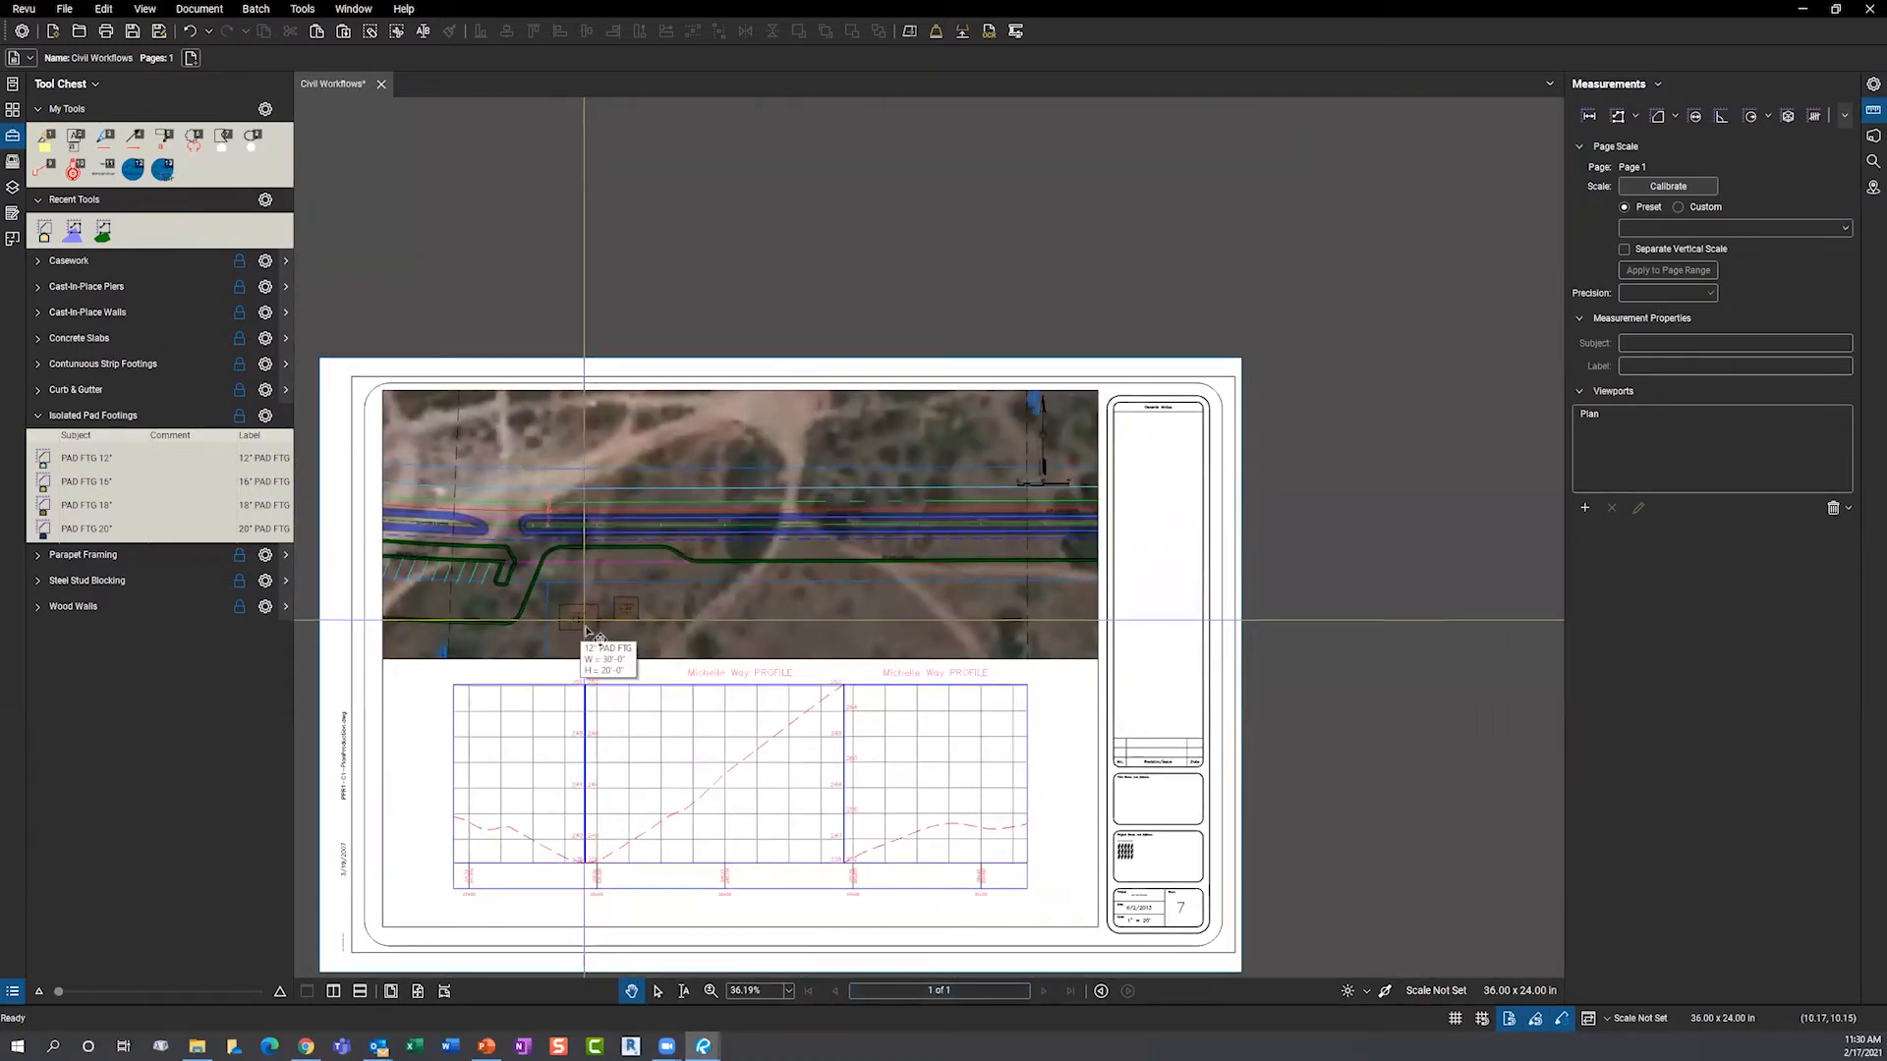
{"action": "scroll", "coordinate": [421, 779], "scroll_direction": "up", "scroll_amount": 4}
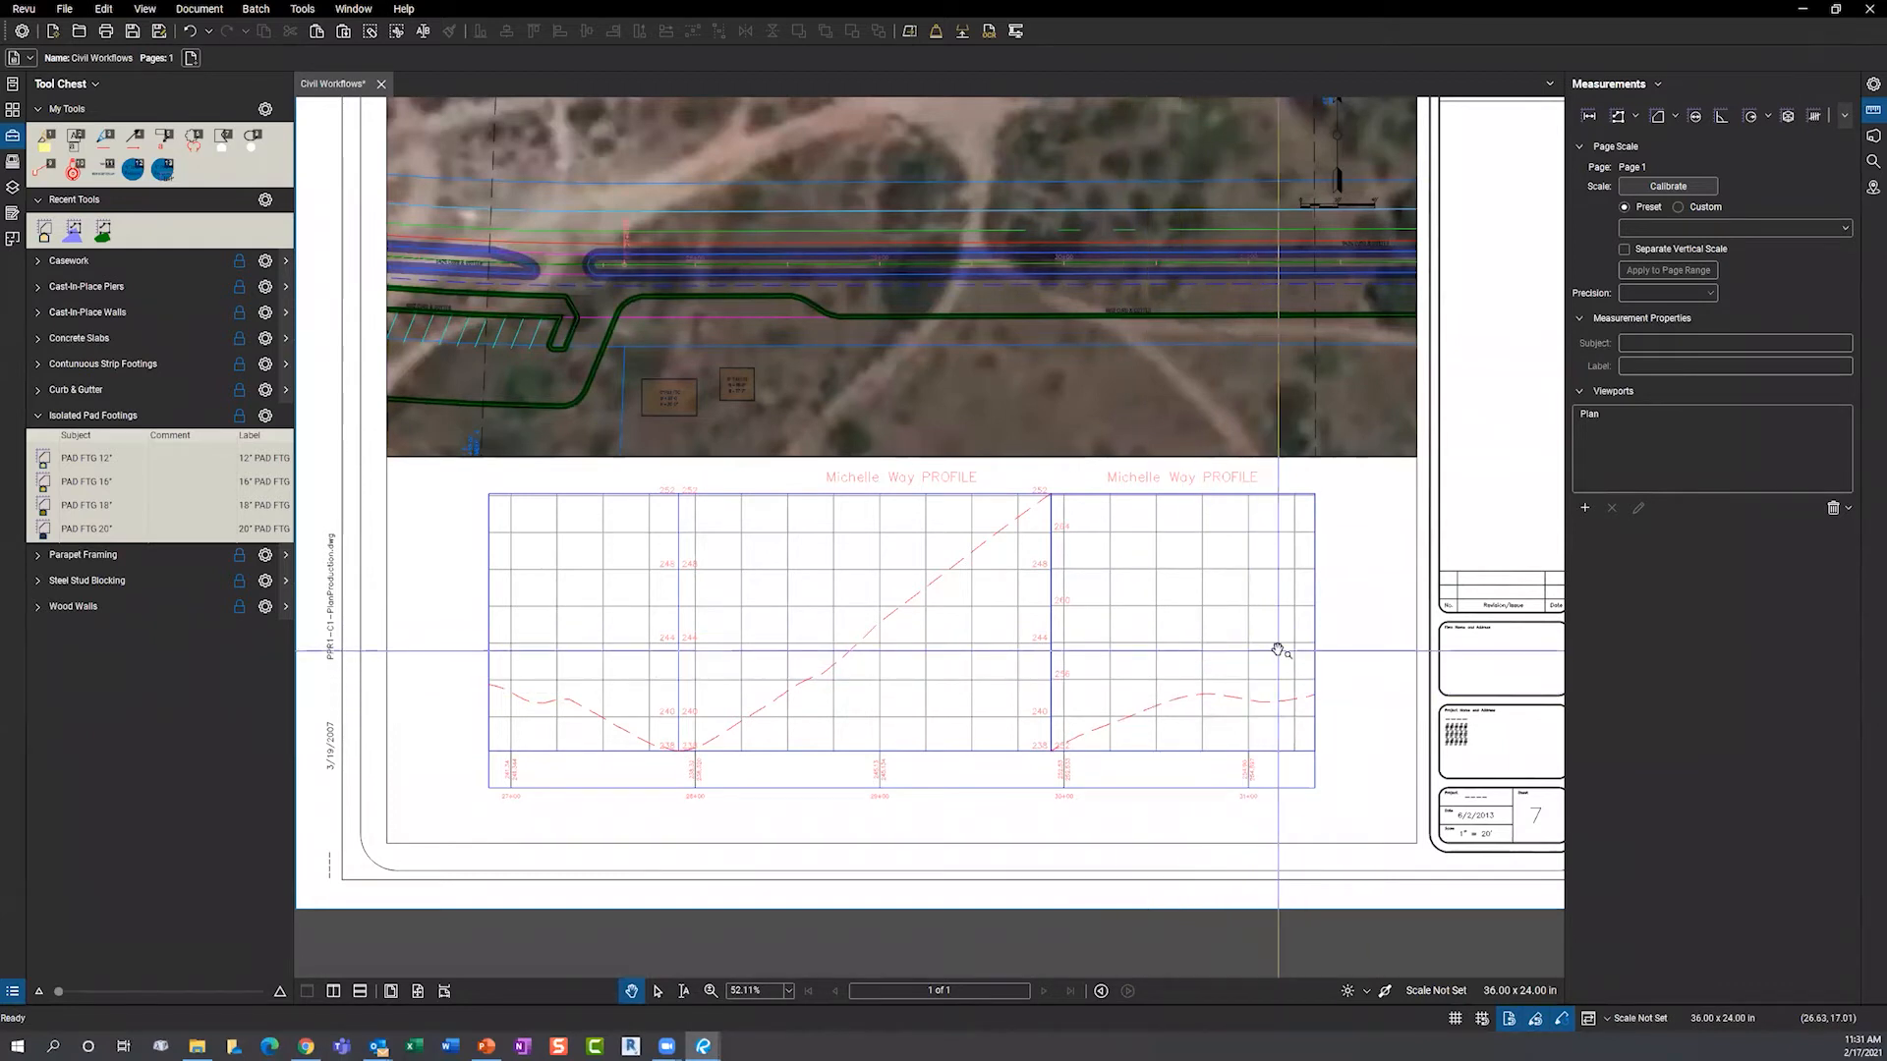
{"action": "left_click", "coordinate": [1585, 509]}
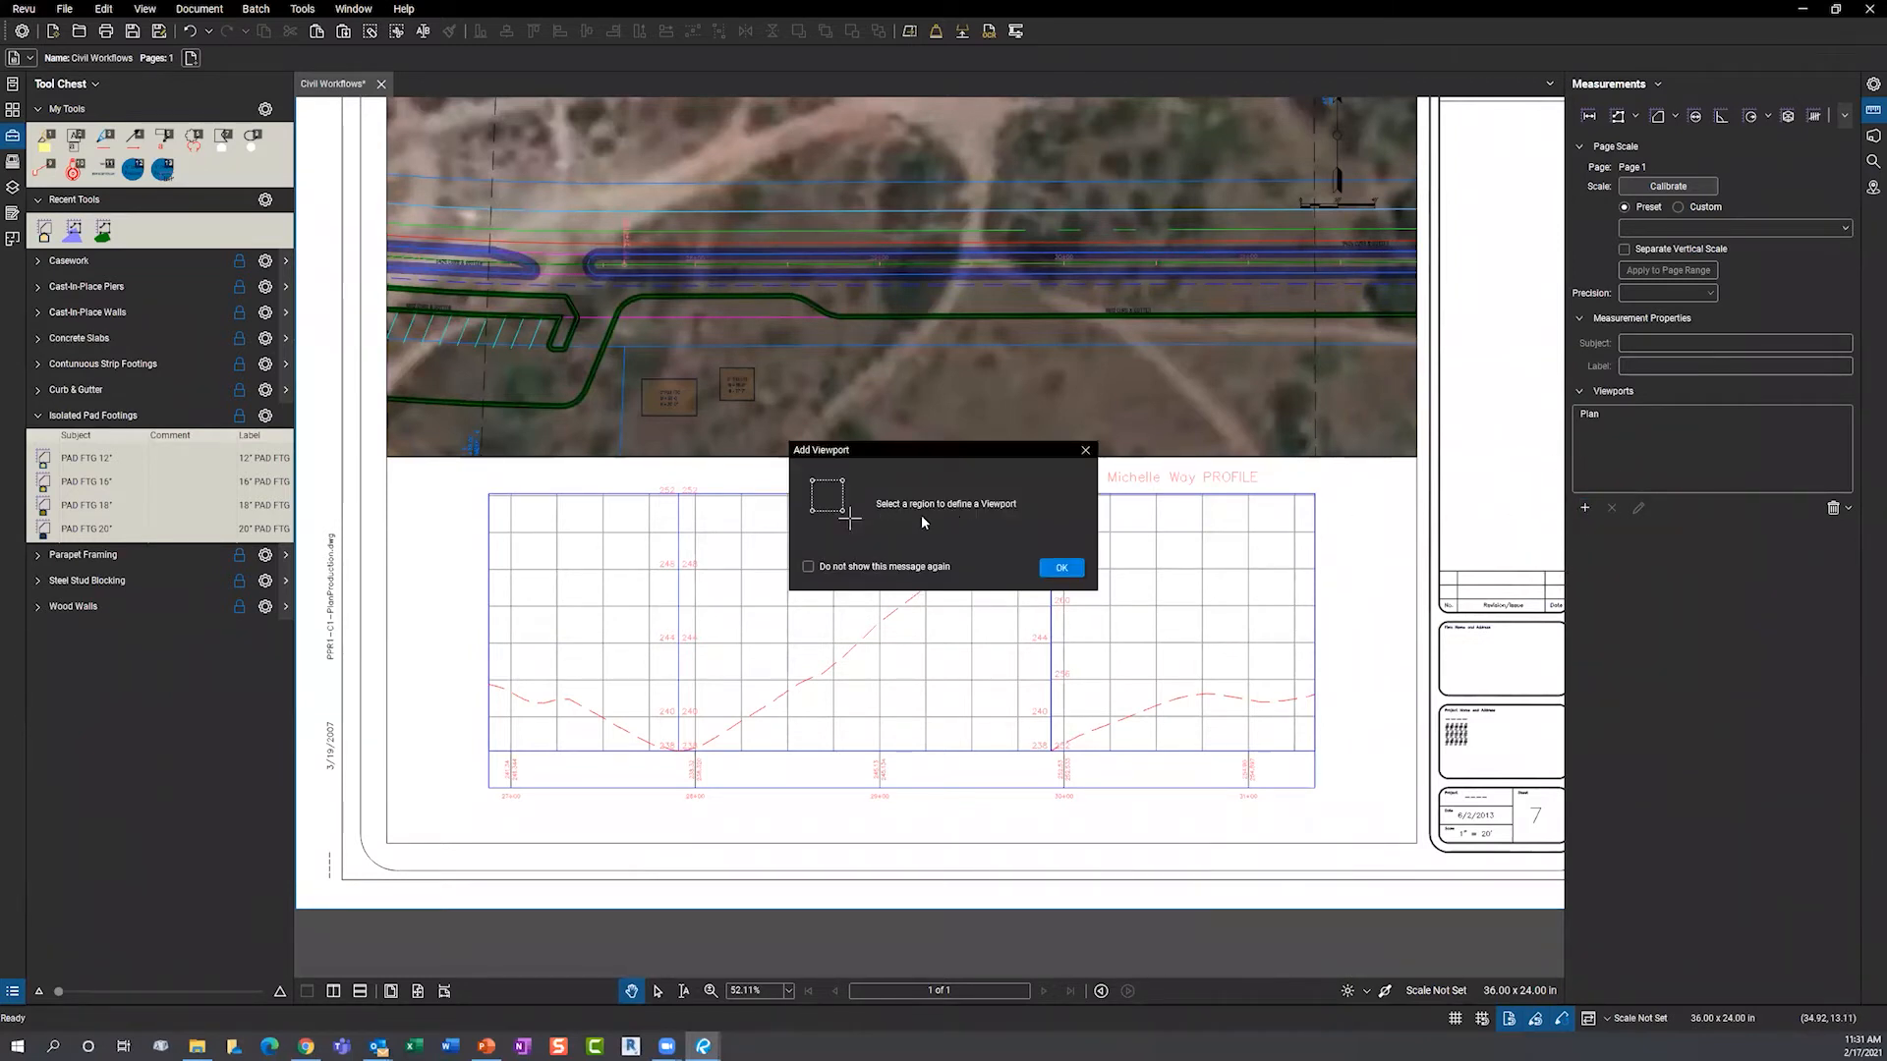
- Draw a viewport around the Michelle Way profile grid and name it Profile
{"action": "left_click", "coordinate": [1059, 570]}
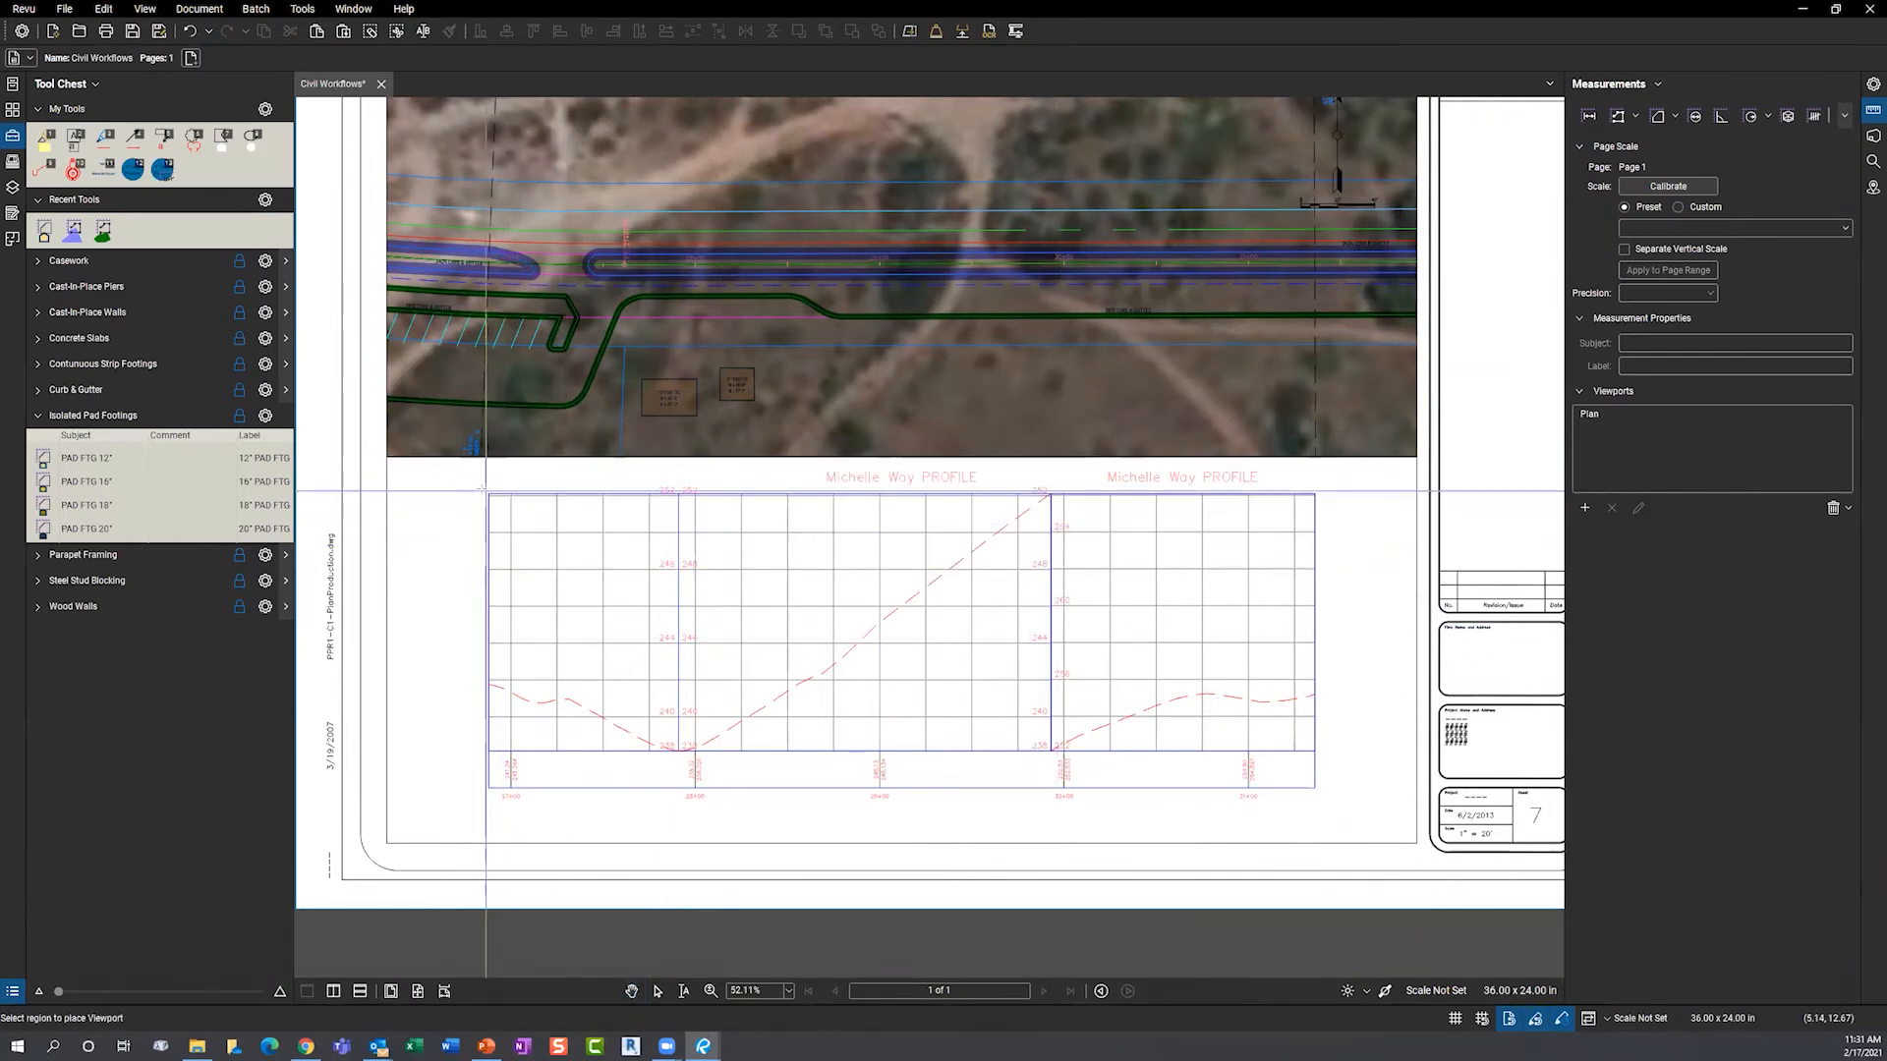
{"action": "left_click_drag", "start_coordinate": [482, 487], "coordinate": [1325, 804]}
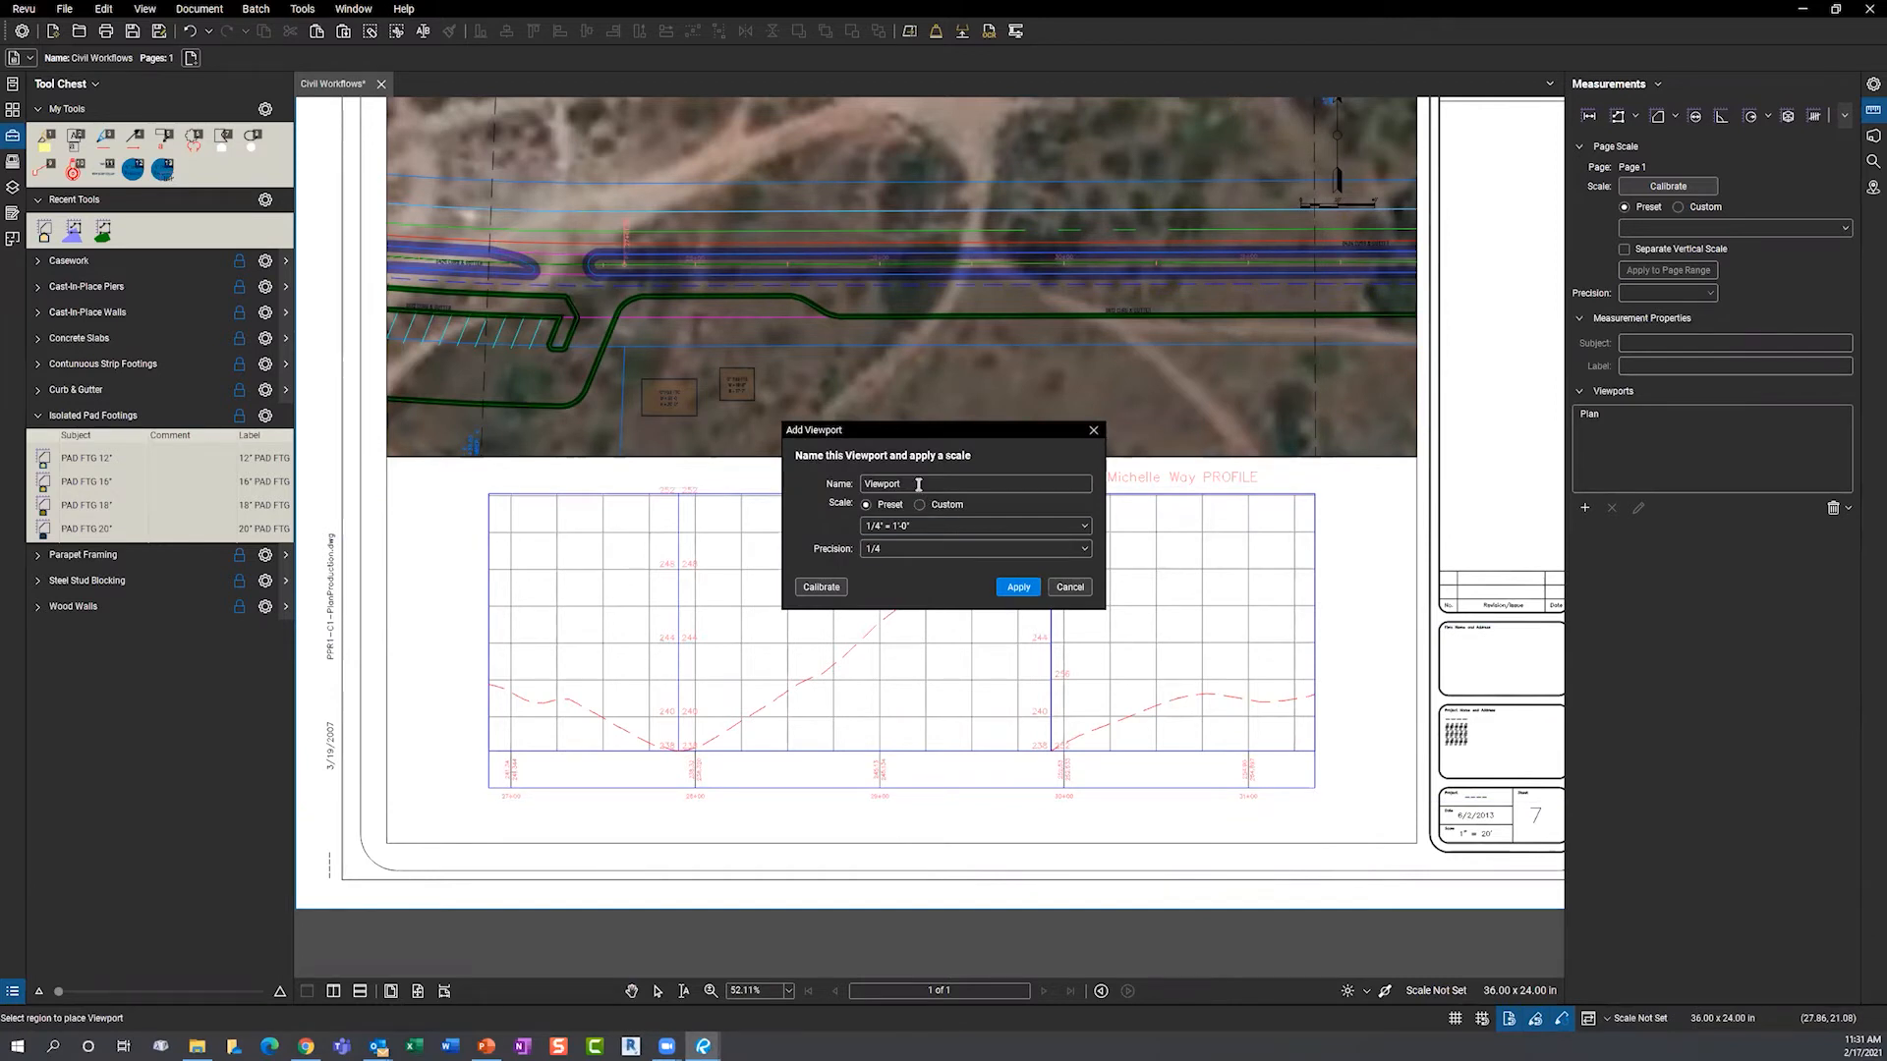
{"action": "left_click_drag", "start_coordinate": [911, 483], "coordinate": [847, 483]}
{"action": "type", "text": "Profile"}
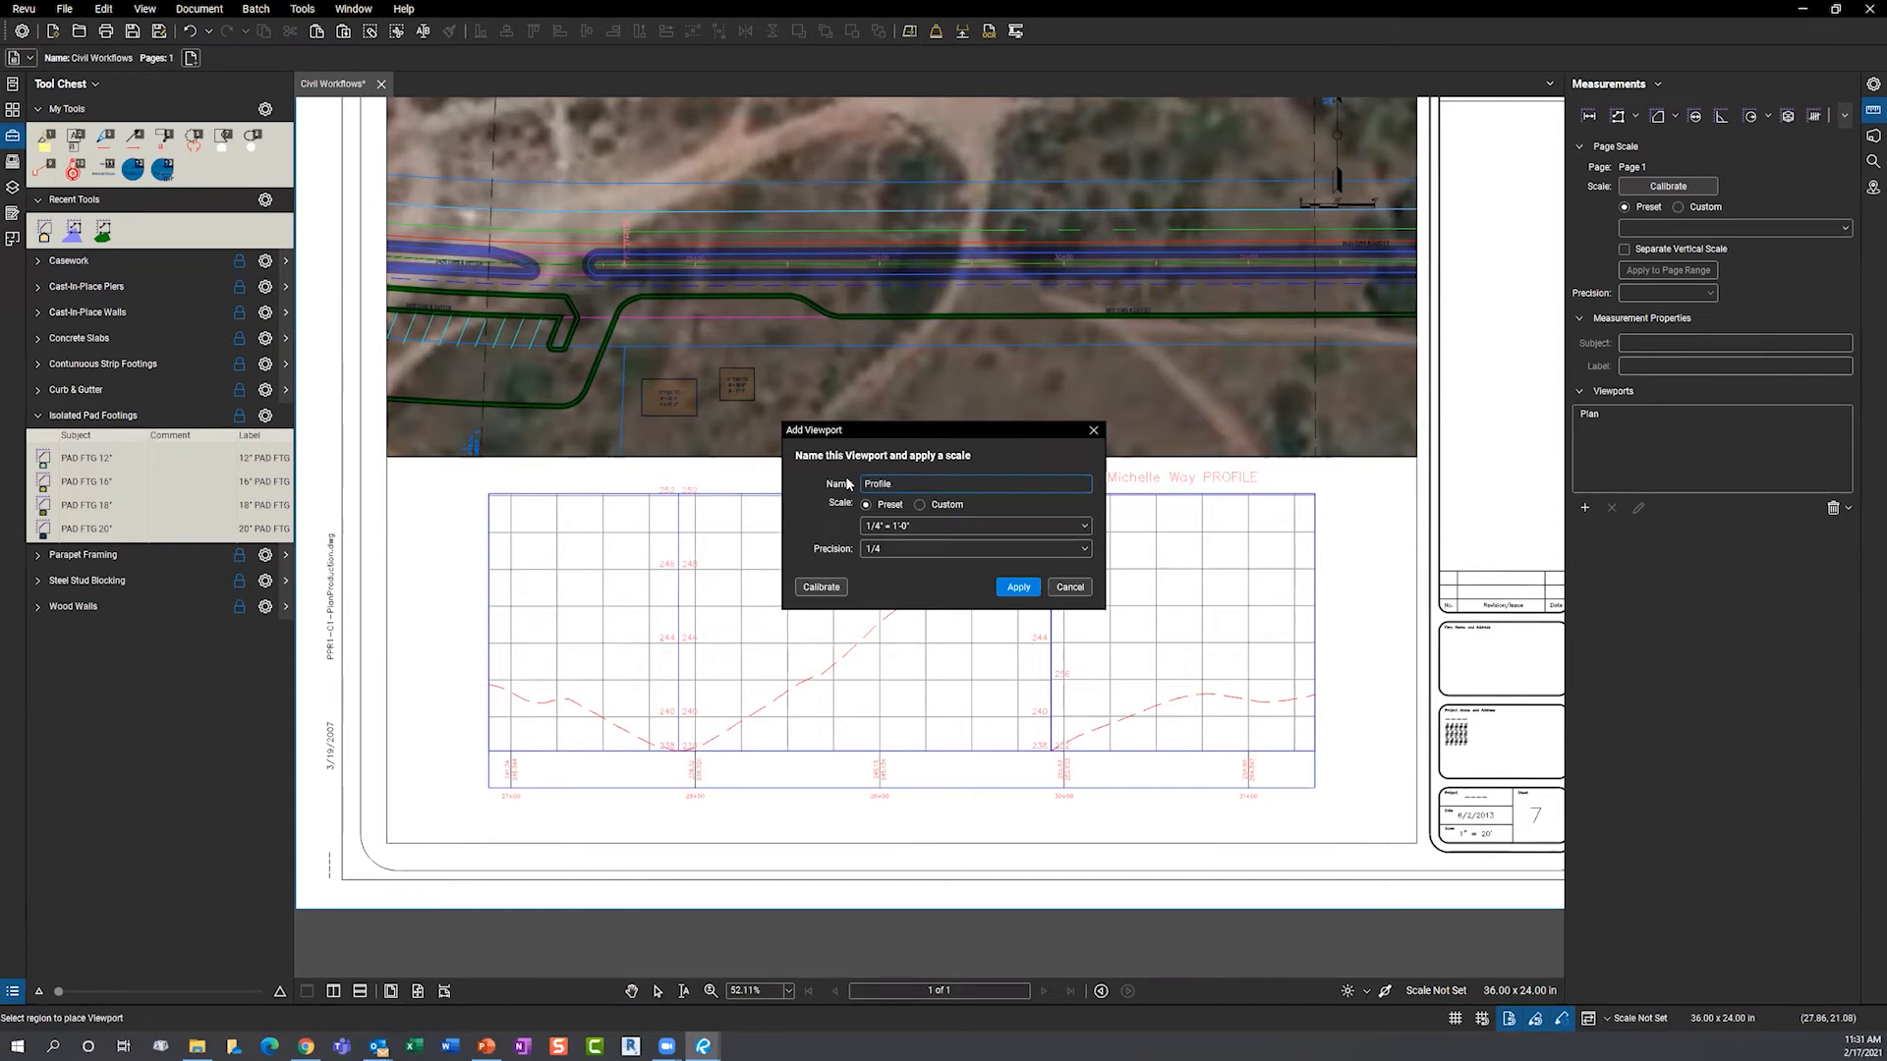
- Calibrate the Profile viewport so stations 28+00 to 29+00 measure 100'-0"
{"action": "left_click", "coordinate": [821, 586]}
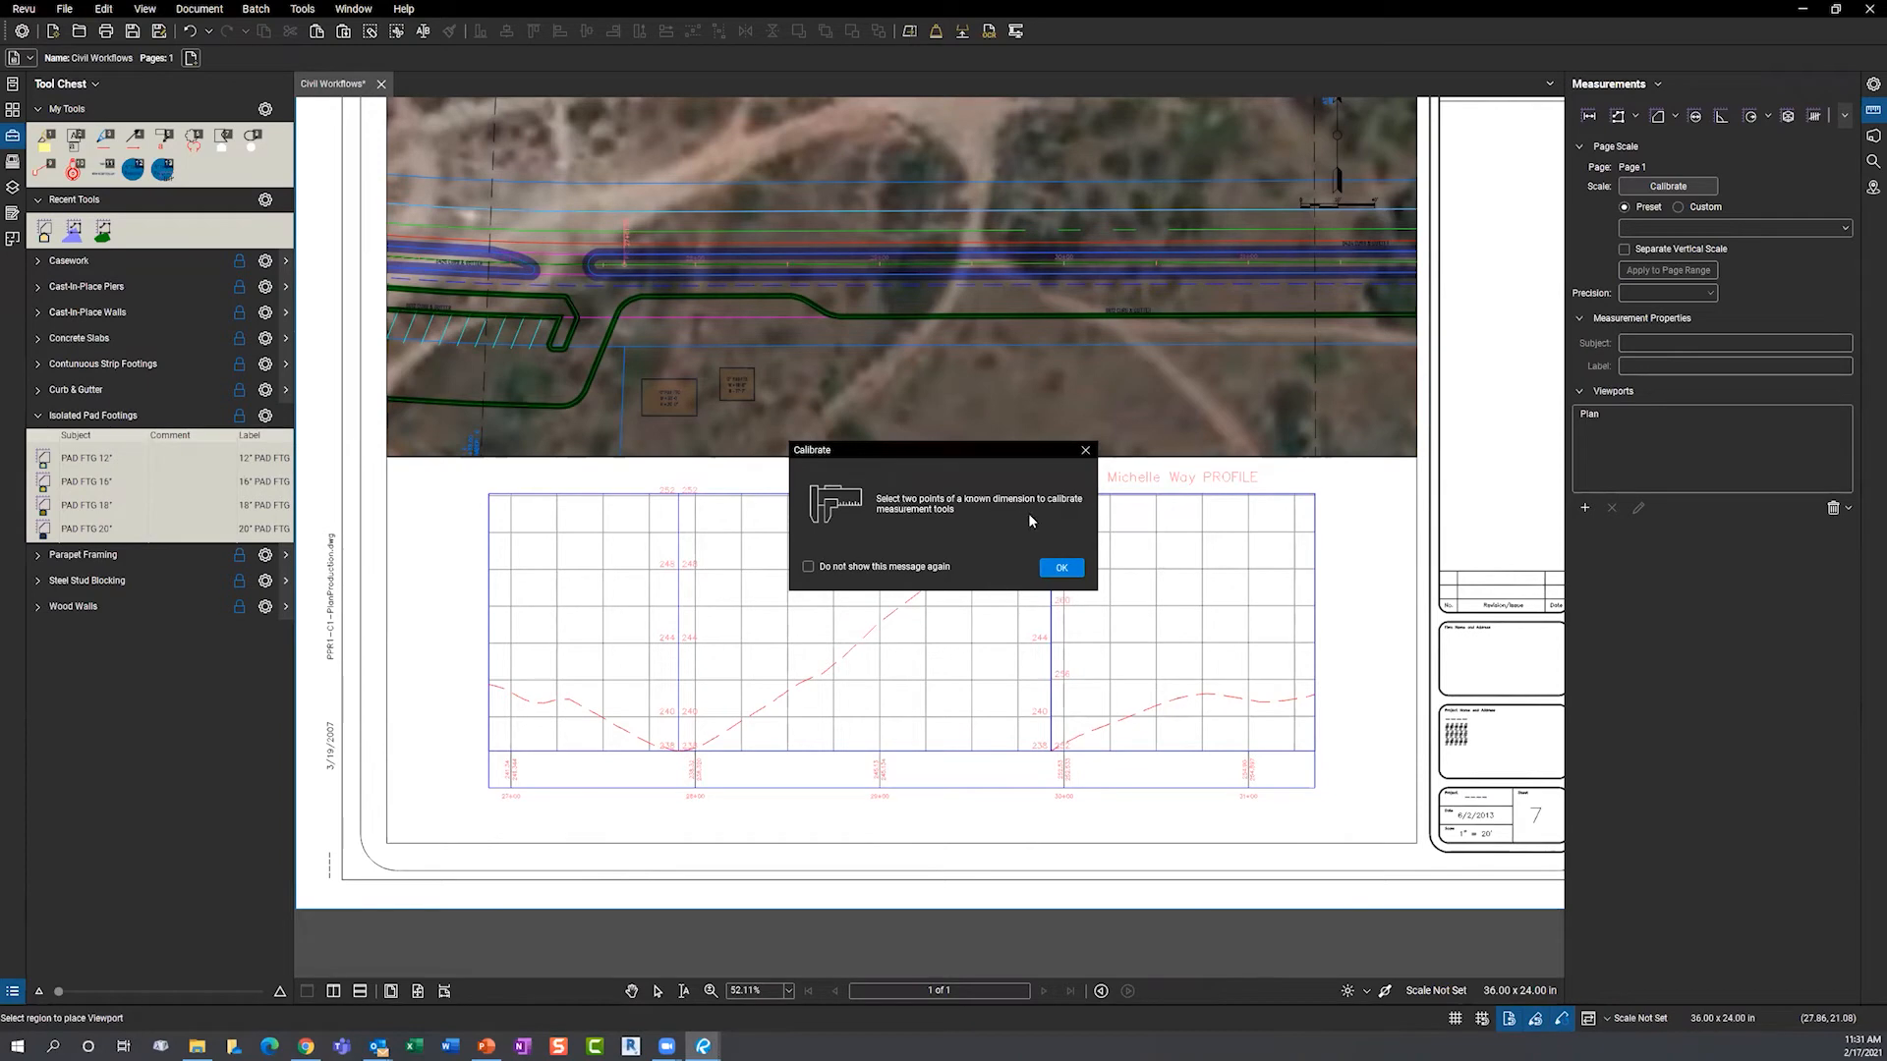
{"action": "left_click", "coordinate": [1058, 564]}
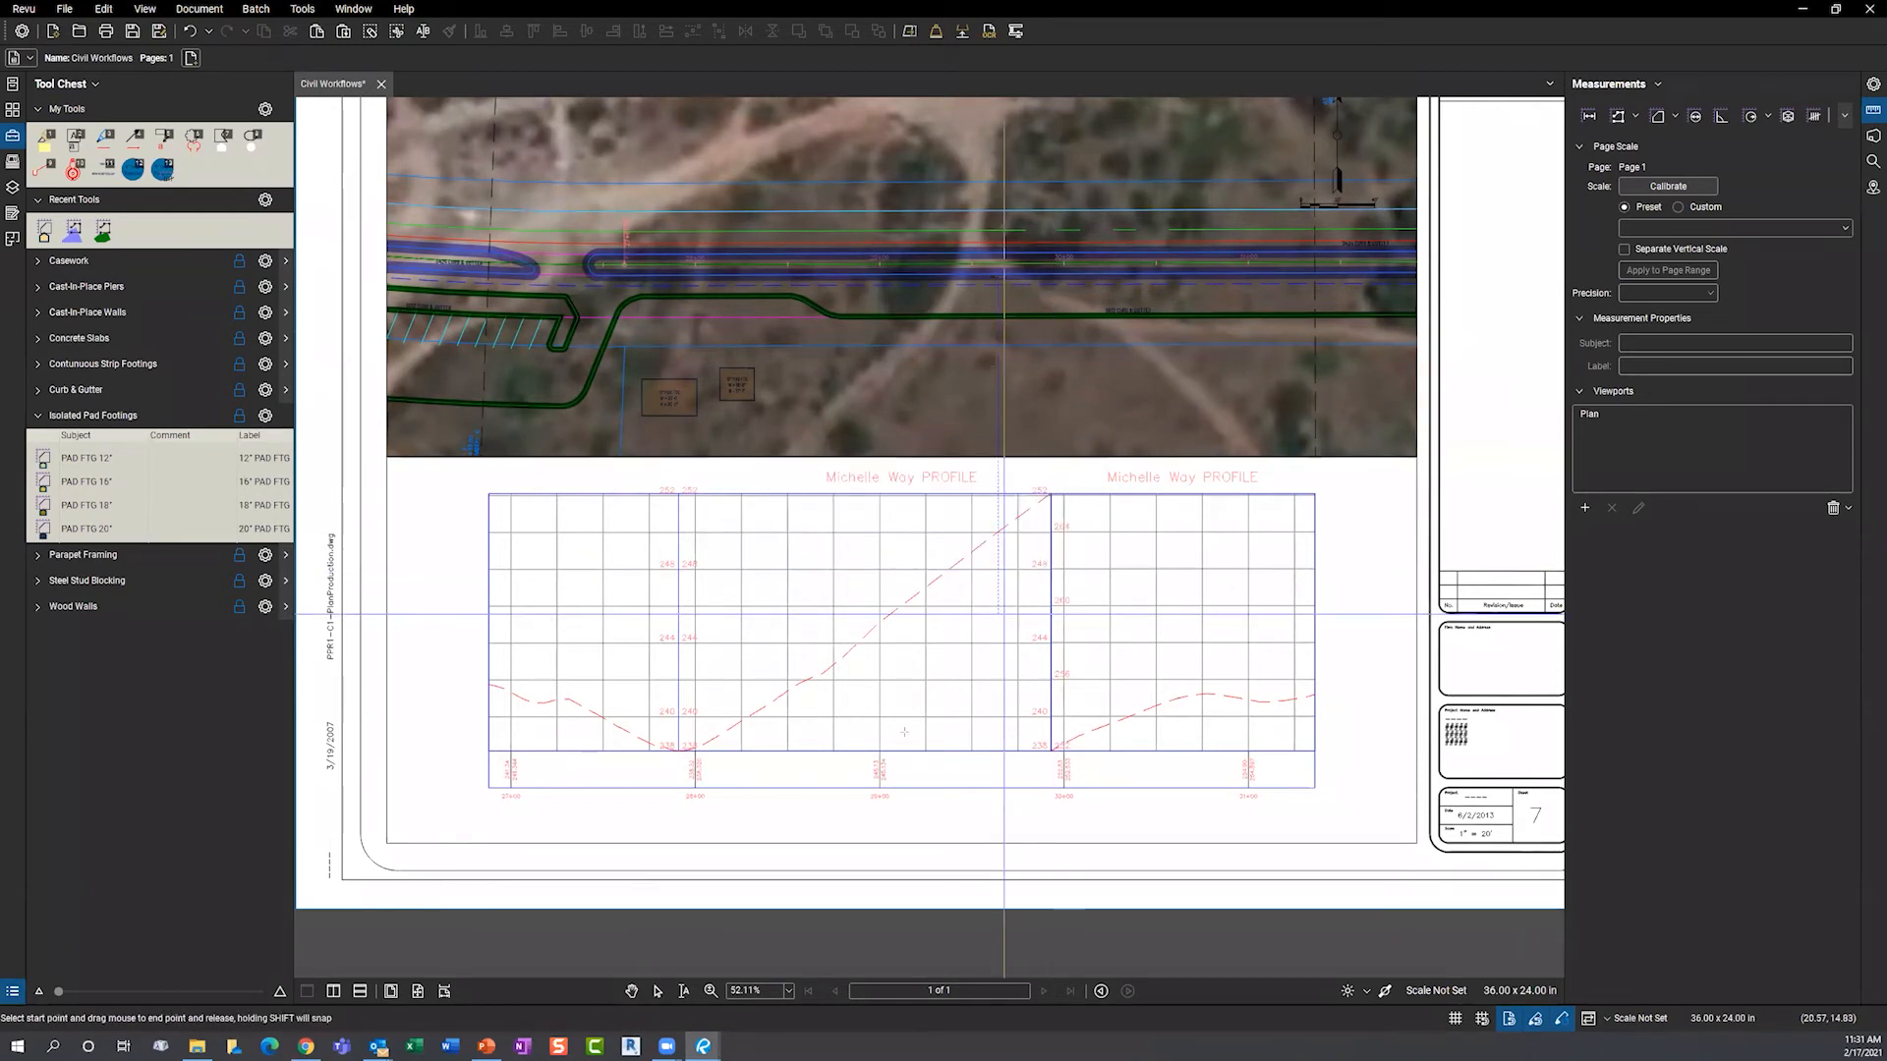
{"action": "scroll", "coordinate": [727, 813], "scroll_direction": "up", "scroll_amount": 5}
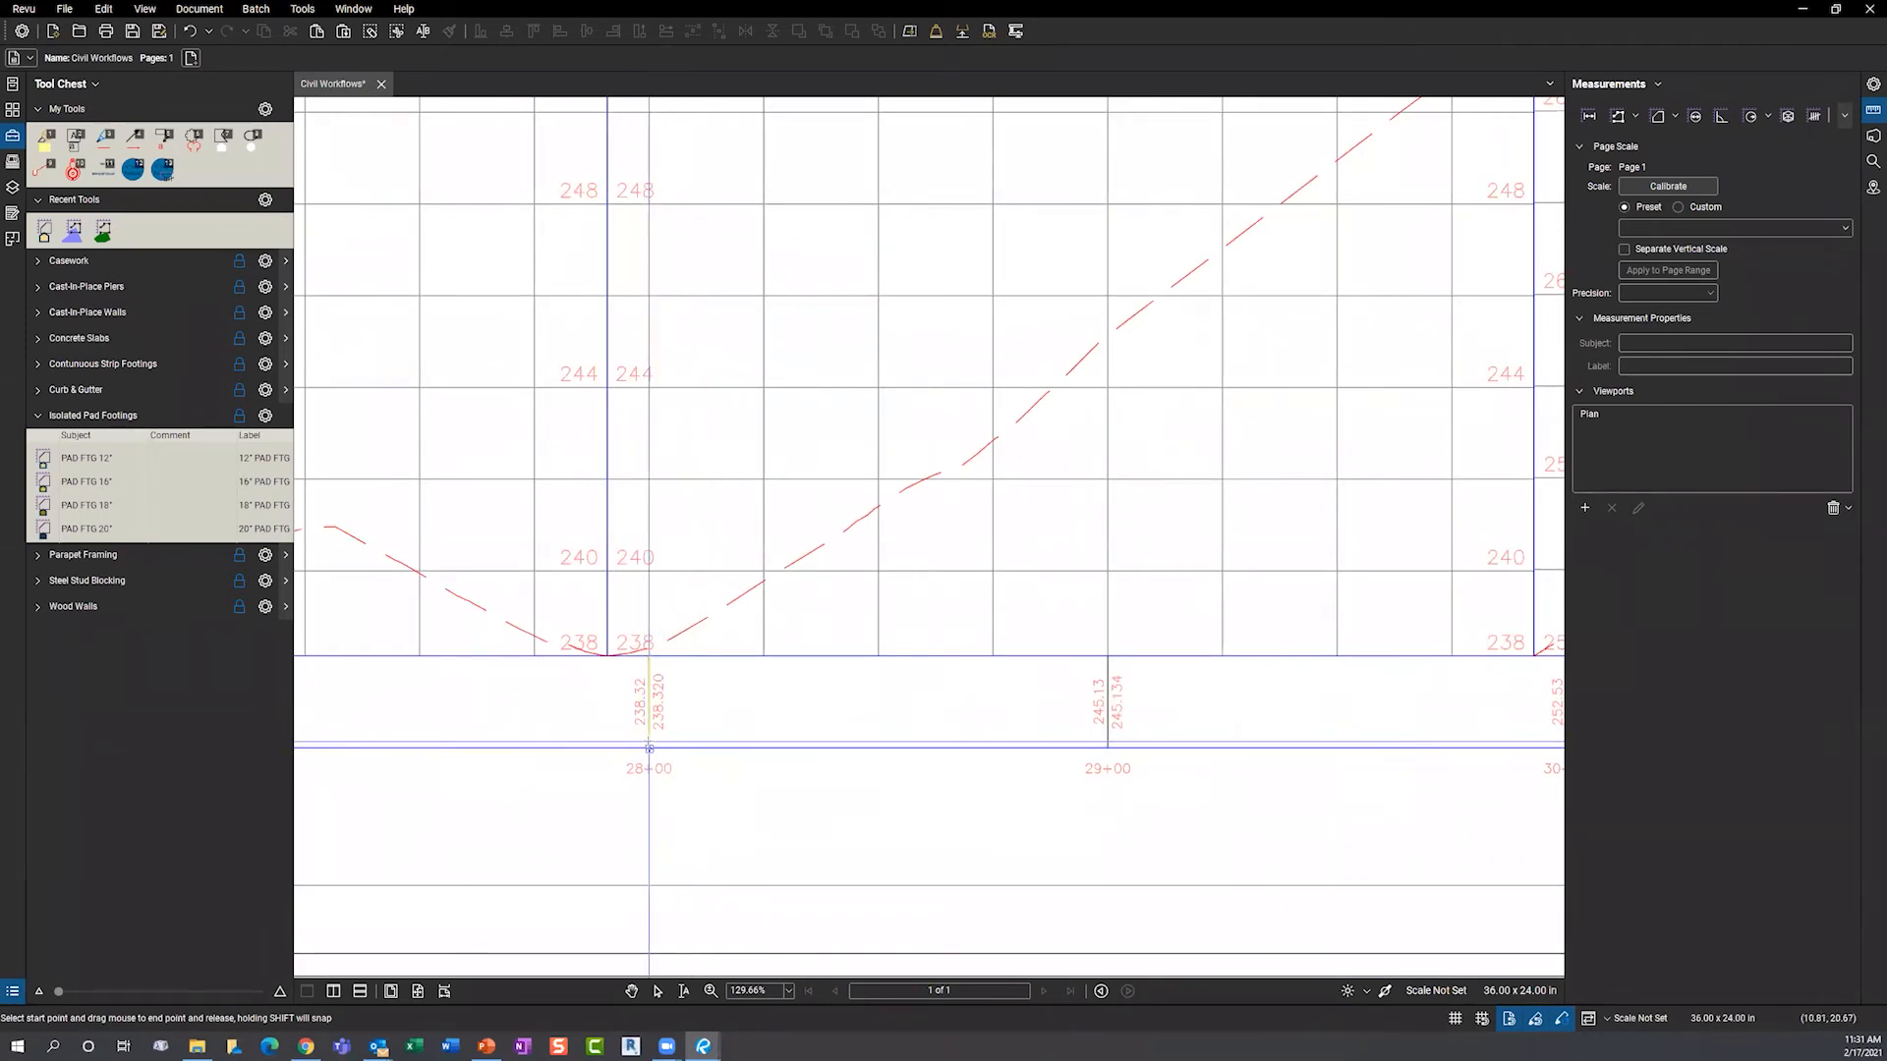
{"action": "left_click_drag", "start_coordinate": [648, 748], "coordinate": [1108, 749]}
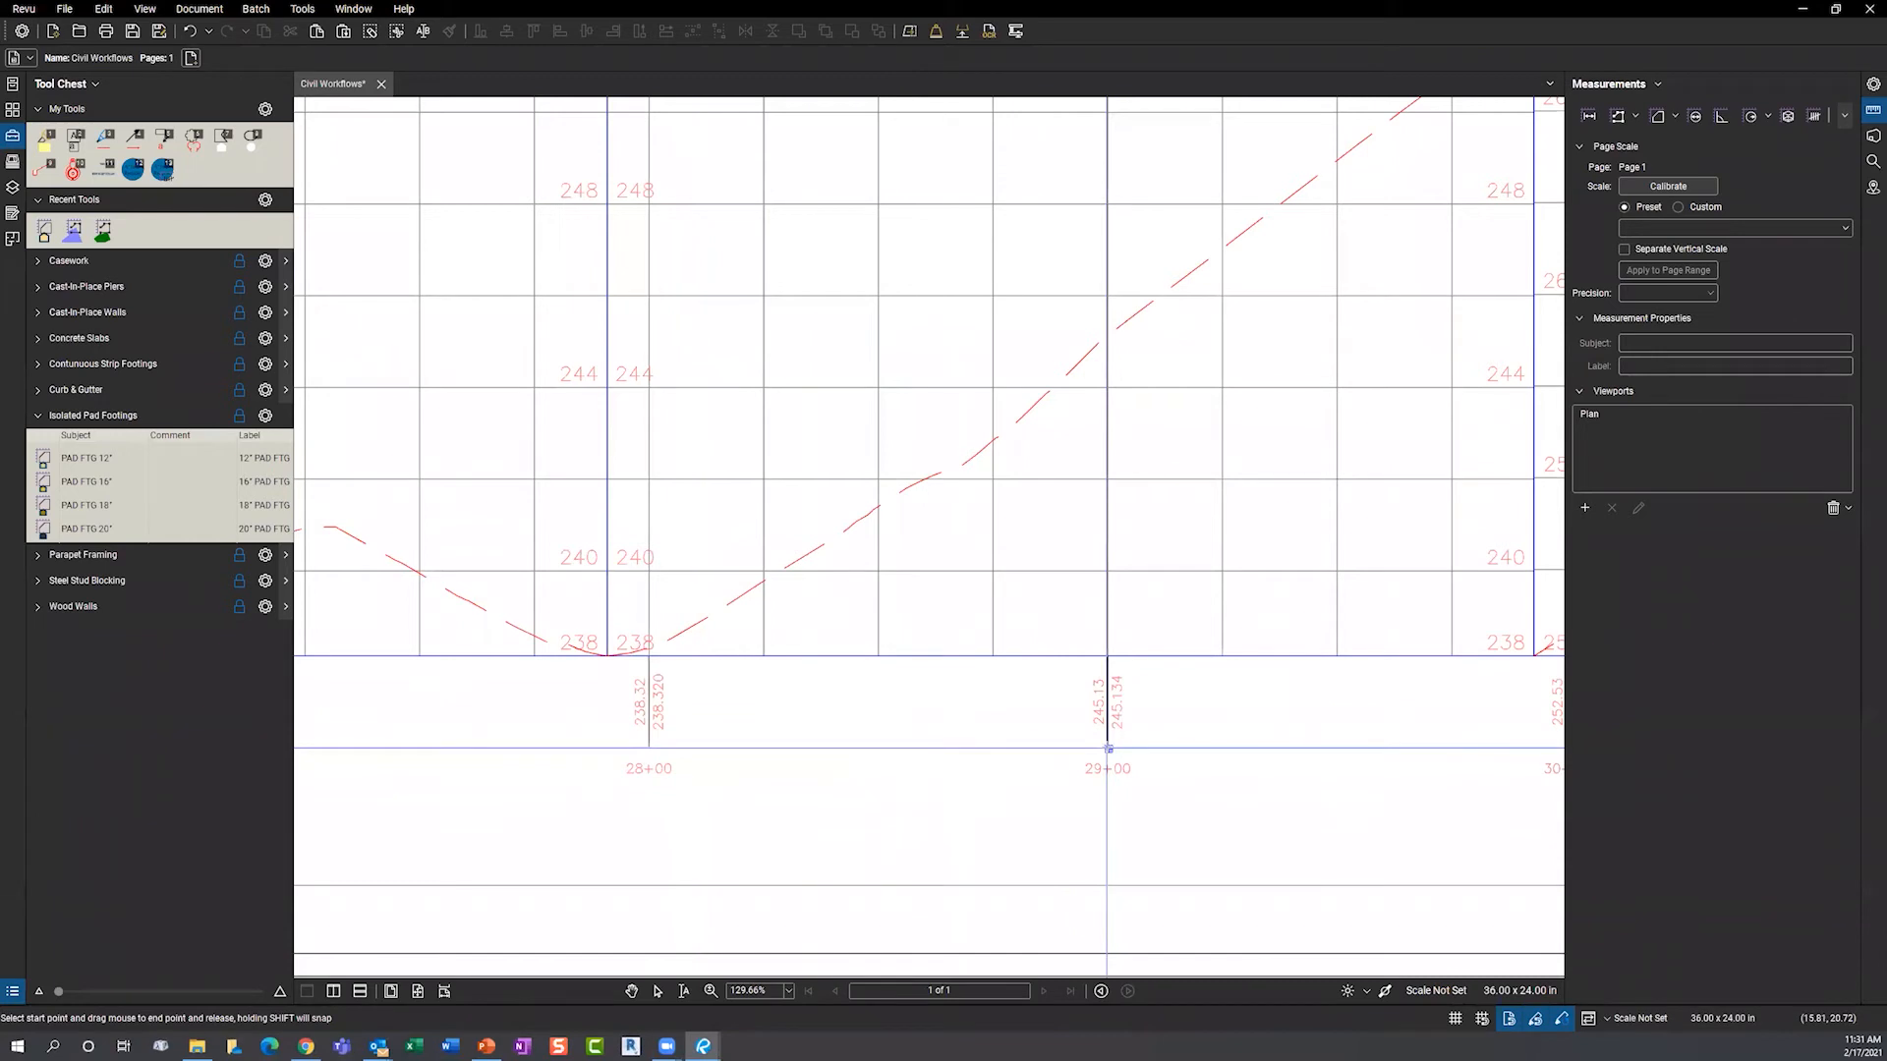
{"action": "left_click", "coordinate": [967, 528]}
{"action": "type", "text": "100'-0\""}
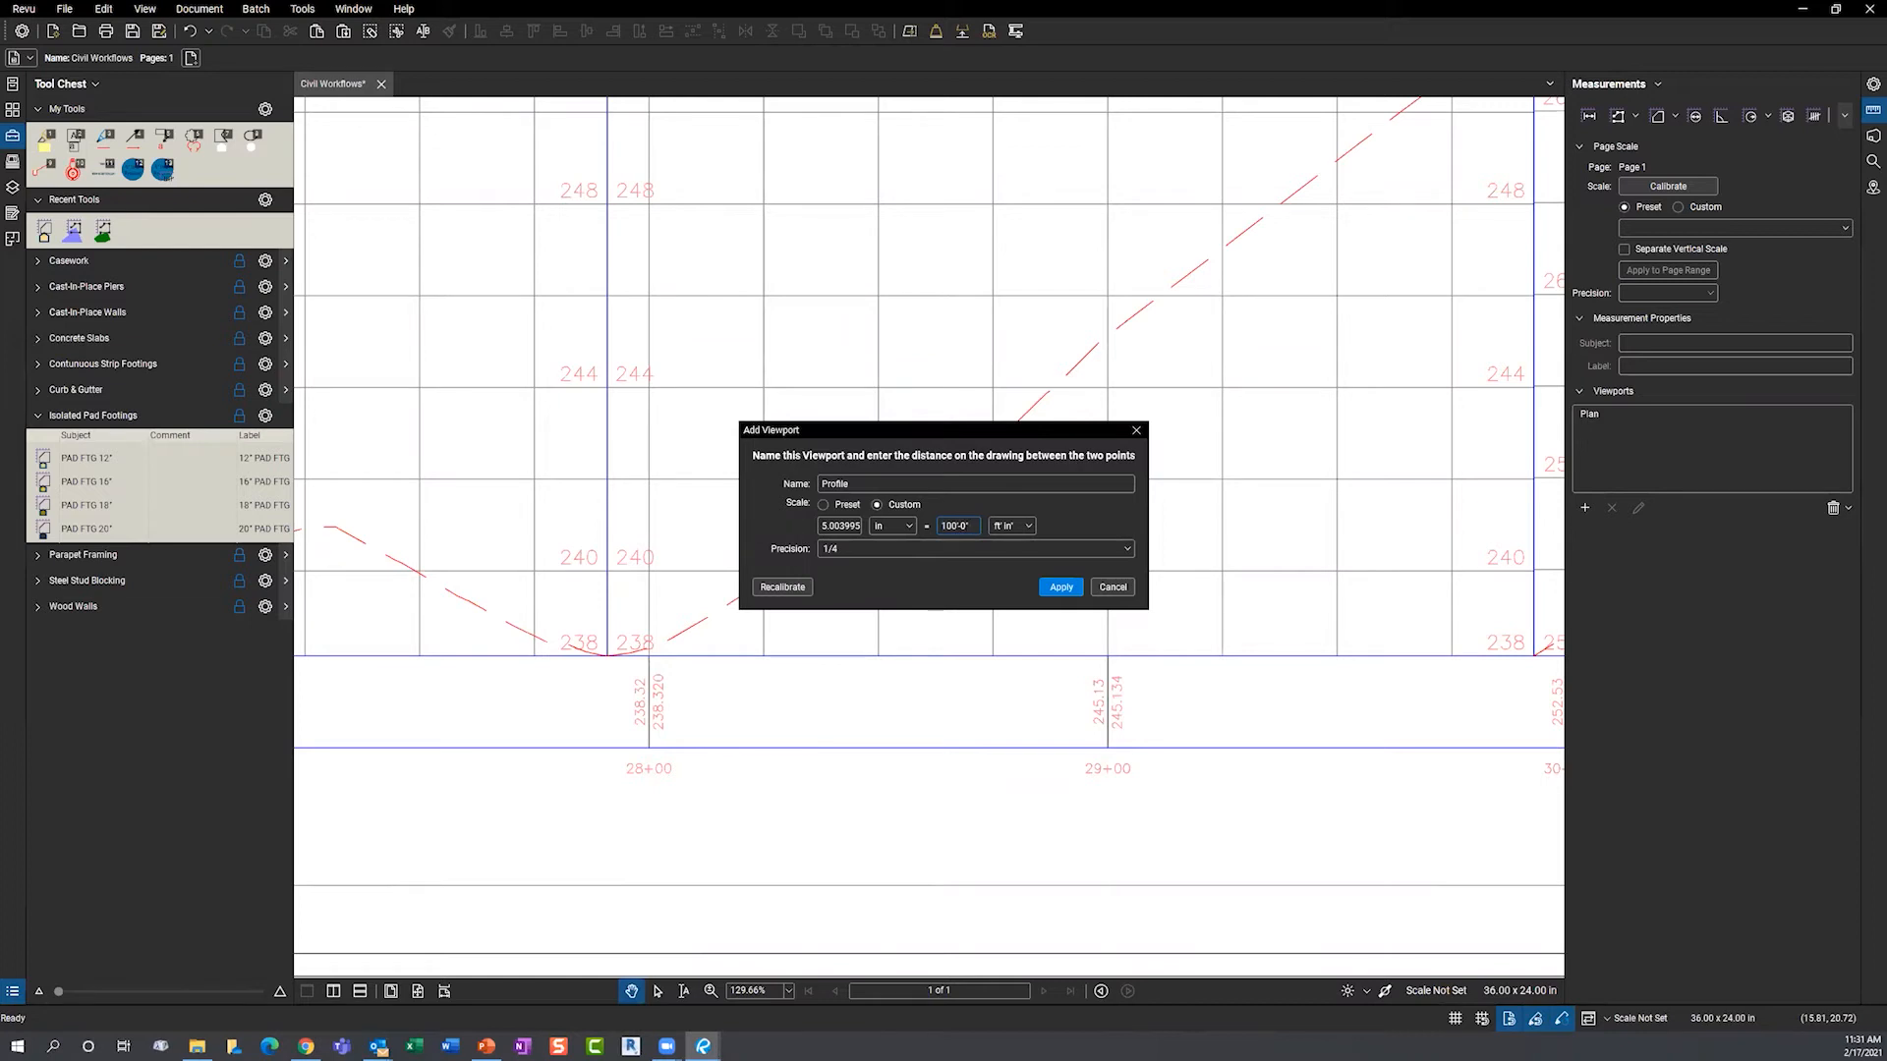
{"action": "left_click", "coordinate": [1060, 587]}
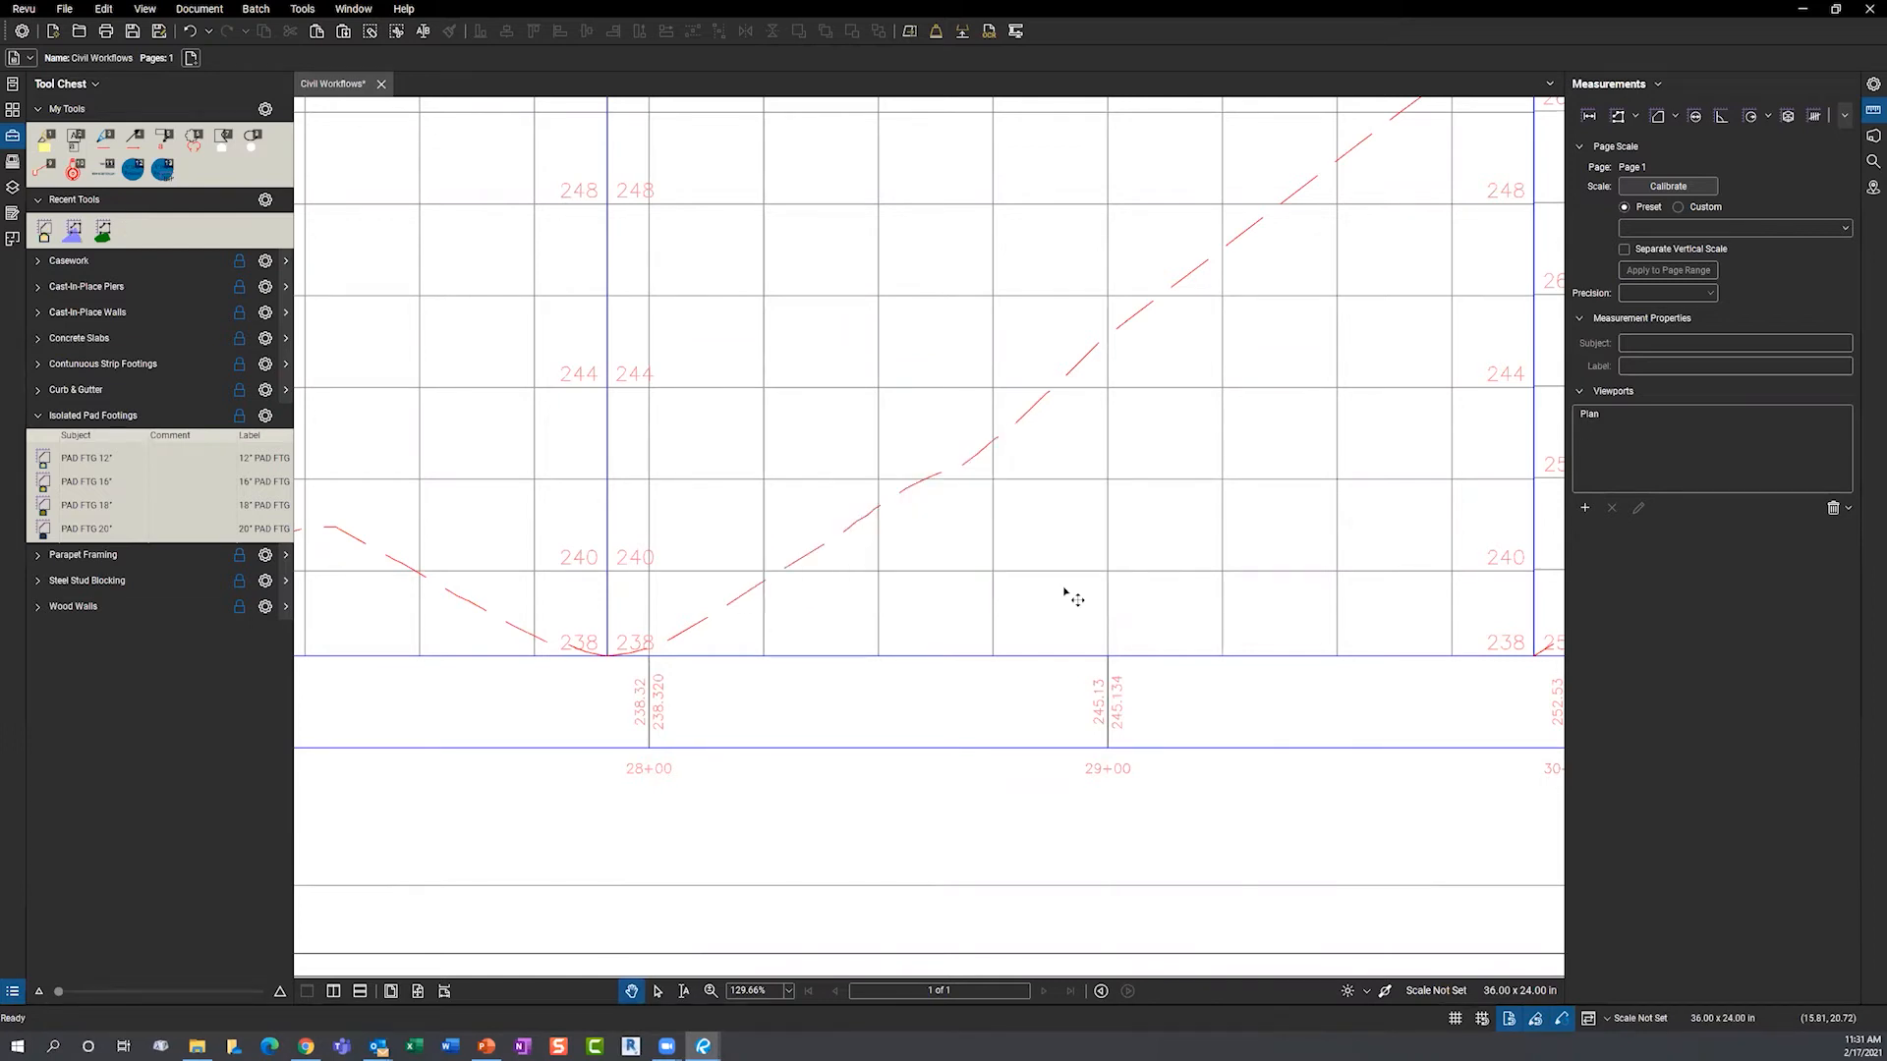
{"action": "scroll", "coordinate": [746, 614], "scroll_direction": "down", "scroll_amount": 3}
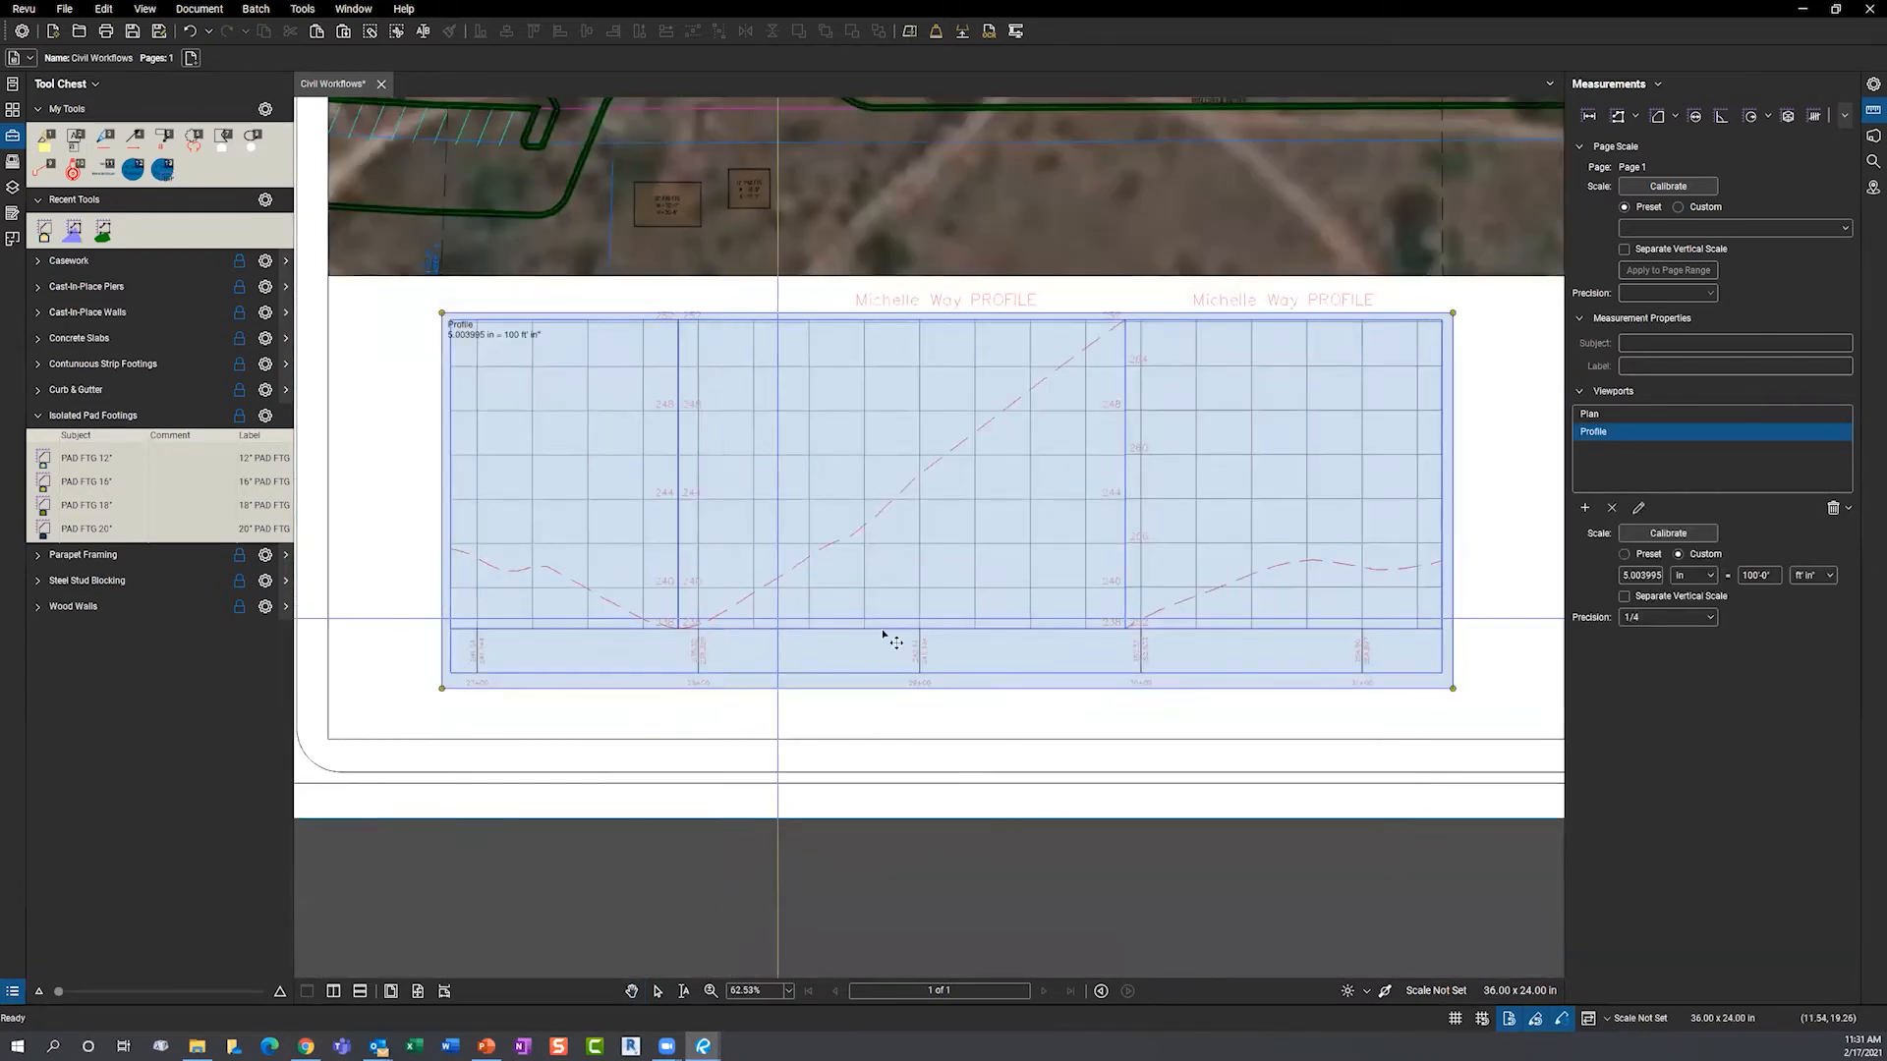
- Enable a separate vertical scale, calibrated so elevations 238 to 240 span 2'-0"
{"action": "scroll", "coordinate": [1093, 603], "scroll_direction": "up", "scroll_amount": 1}
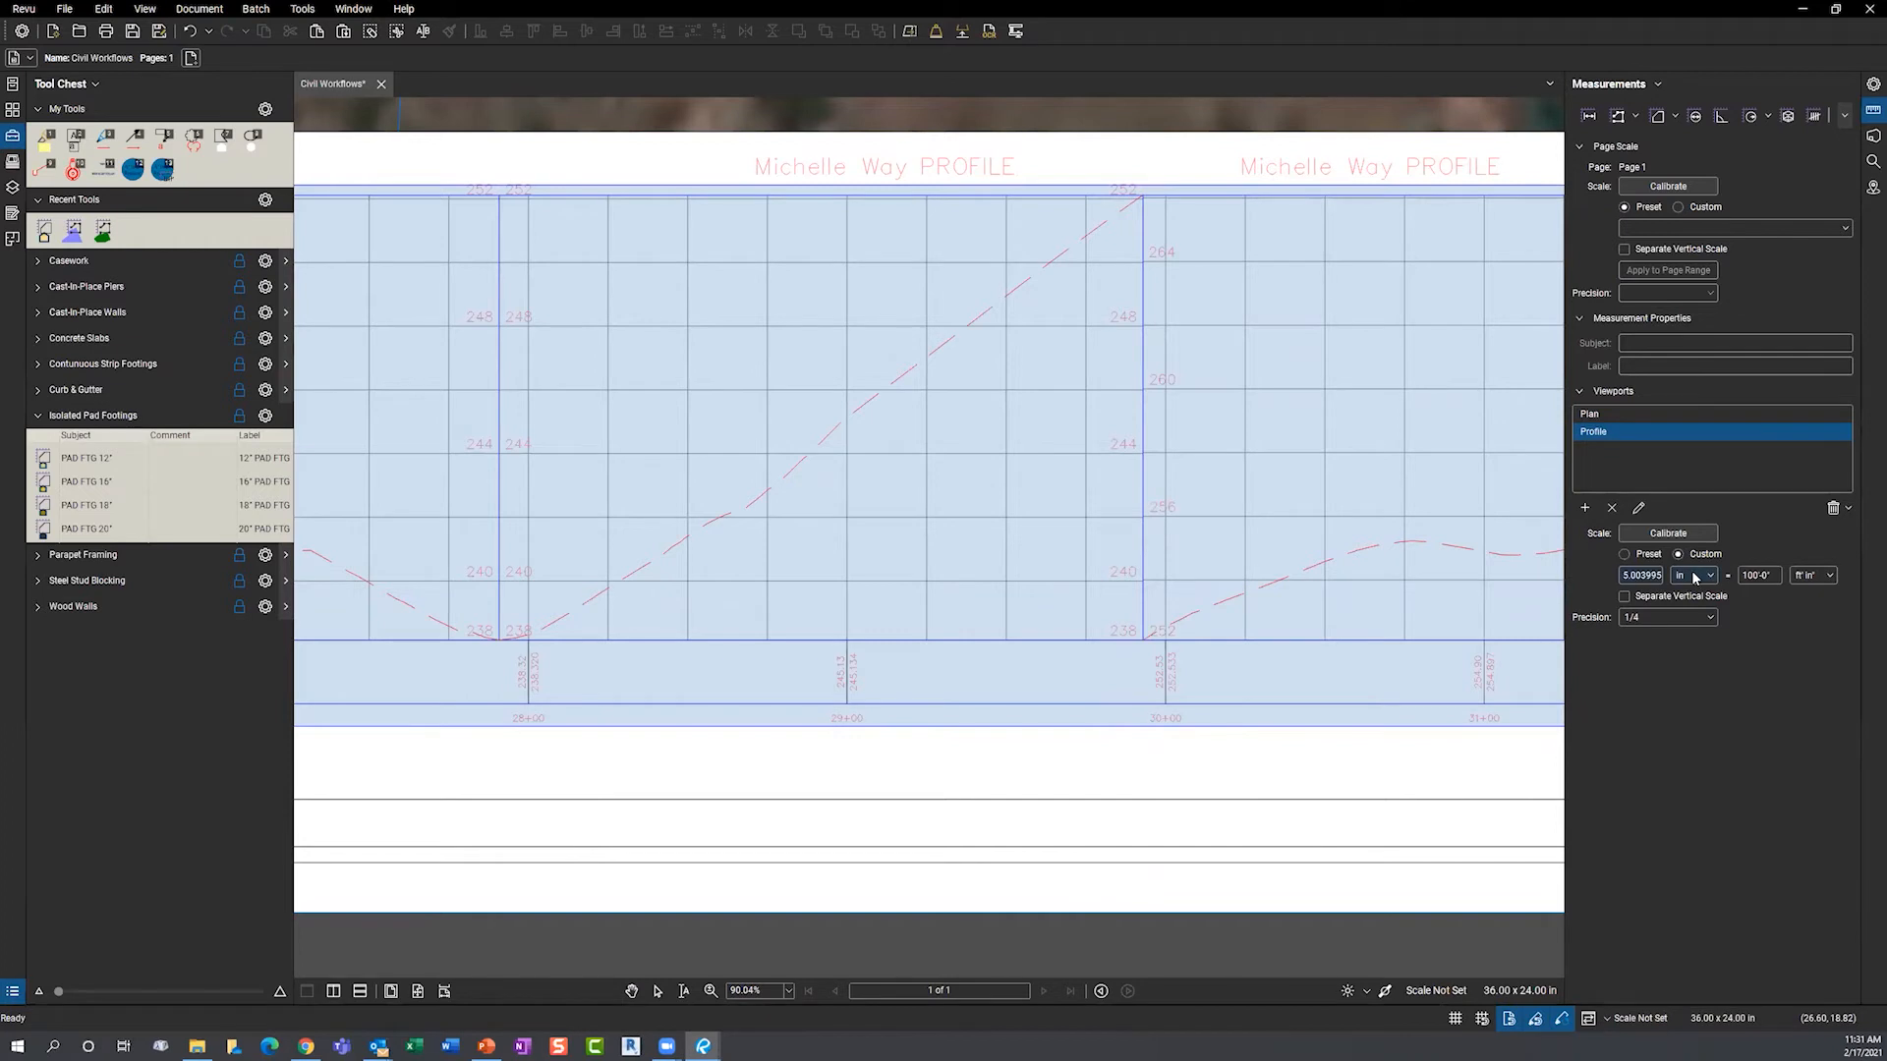
{"action": "left_click", "coordinate": [1624, 597]}
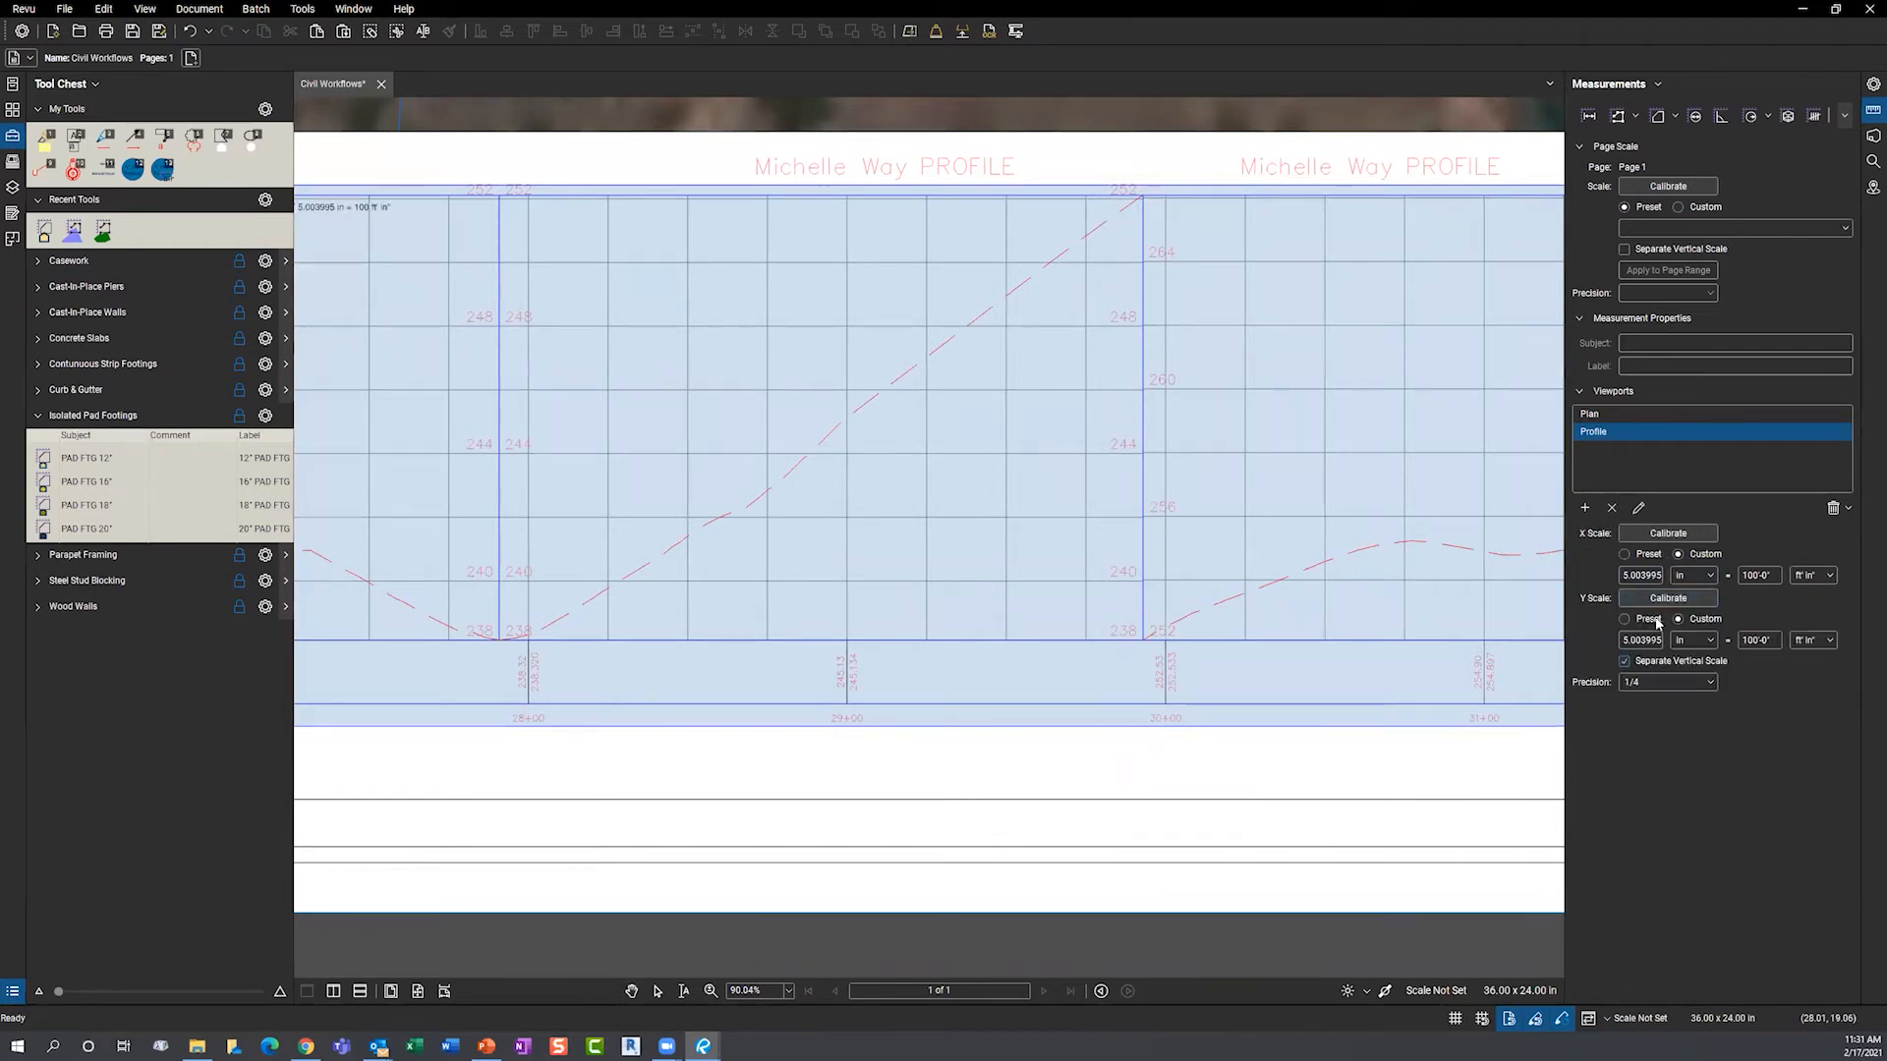
{"action": "left_click", "coordinate": [1668, 598]}
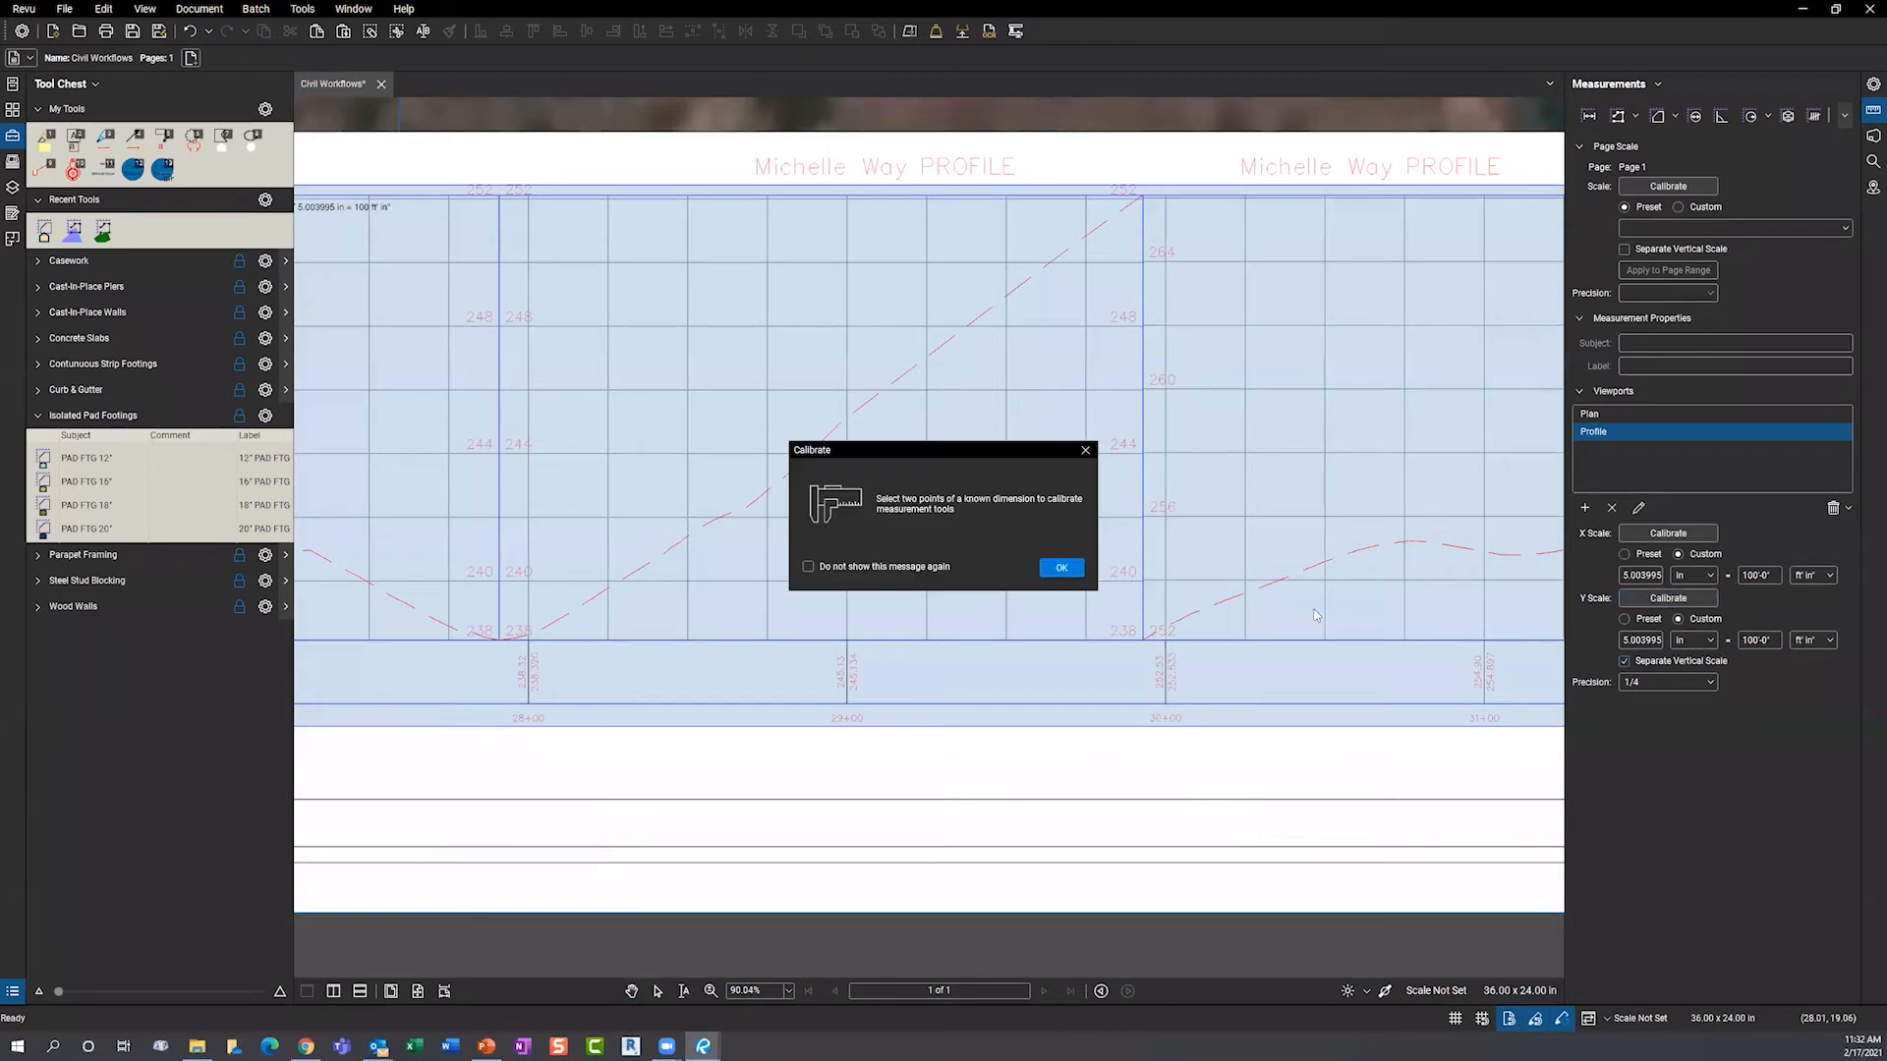
{"action": "left_click", "coordinate": [1061, 569]}
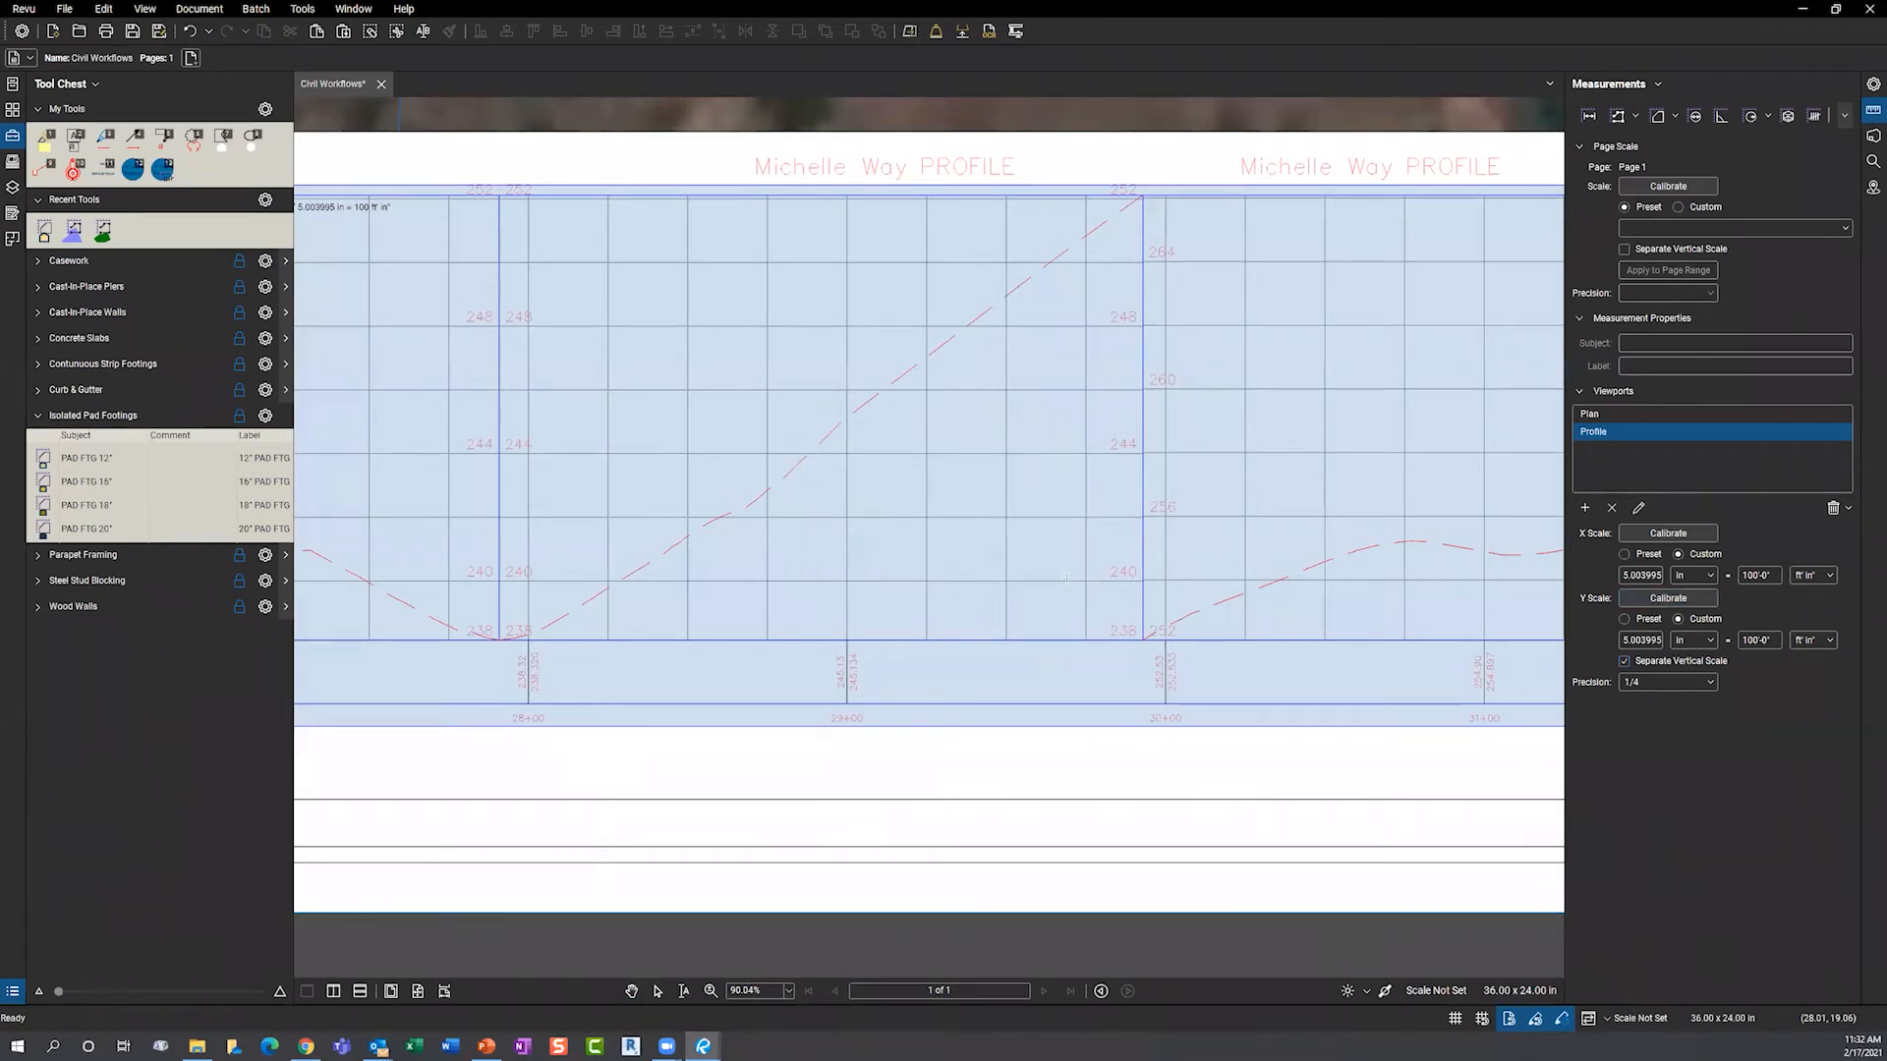
{"action": "scroll", "coordinate": [1143, 667], "scroll_direction": "up", "scroll_amount": 5}
{"action": "left_click_drag", "start_coordinate": [1142, 667], "coordinate": [1143, 528]}
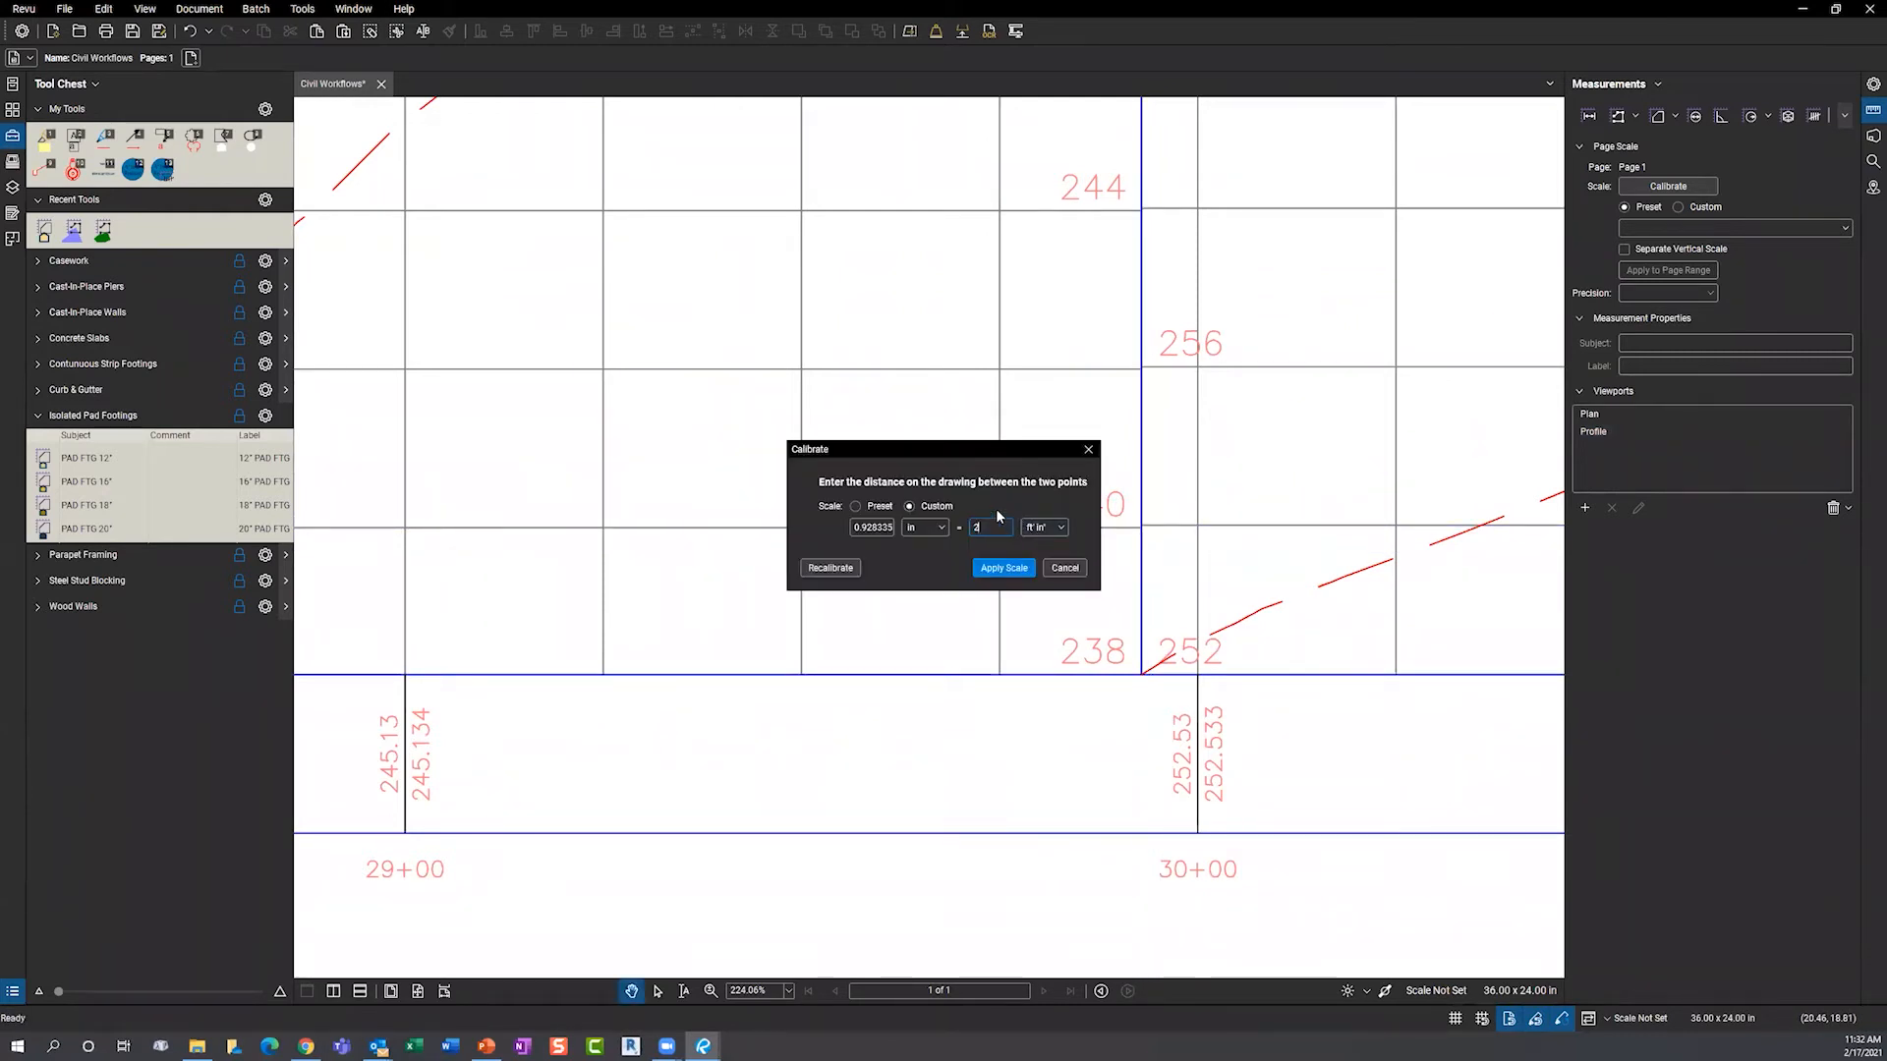
{"action": "key", "text": "Return"}
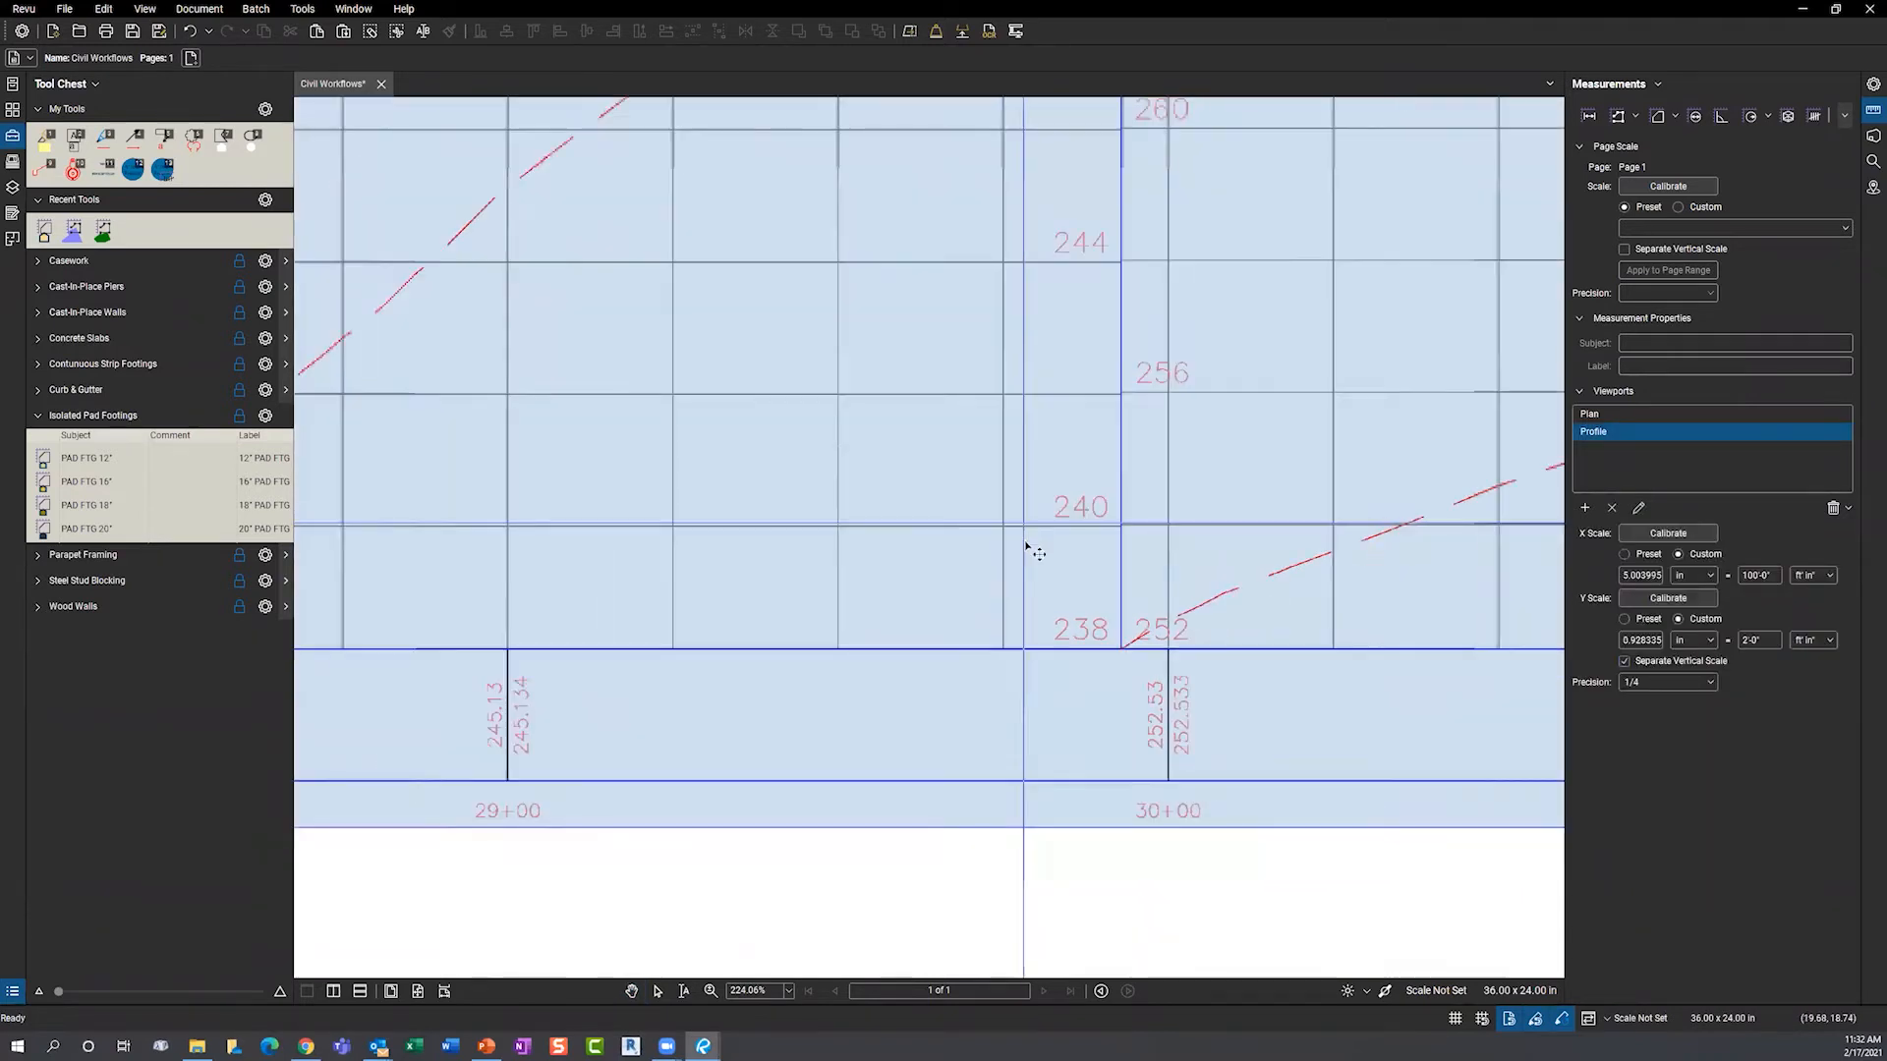
{"action": "scroll", "coordinate": [1028, 542], "scroll_direction": "down", "scroll_amount": 5}
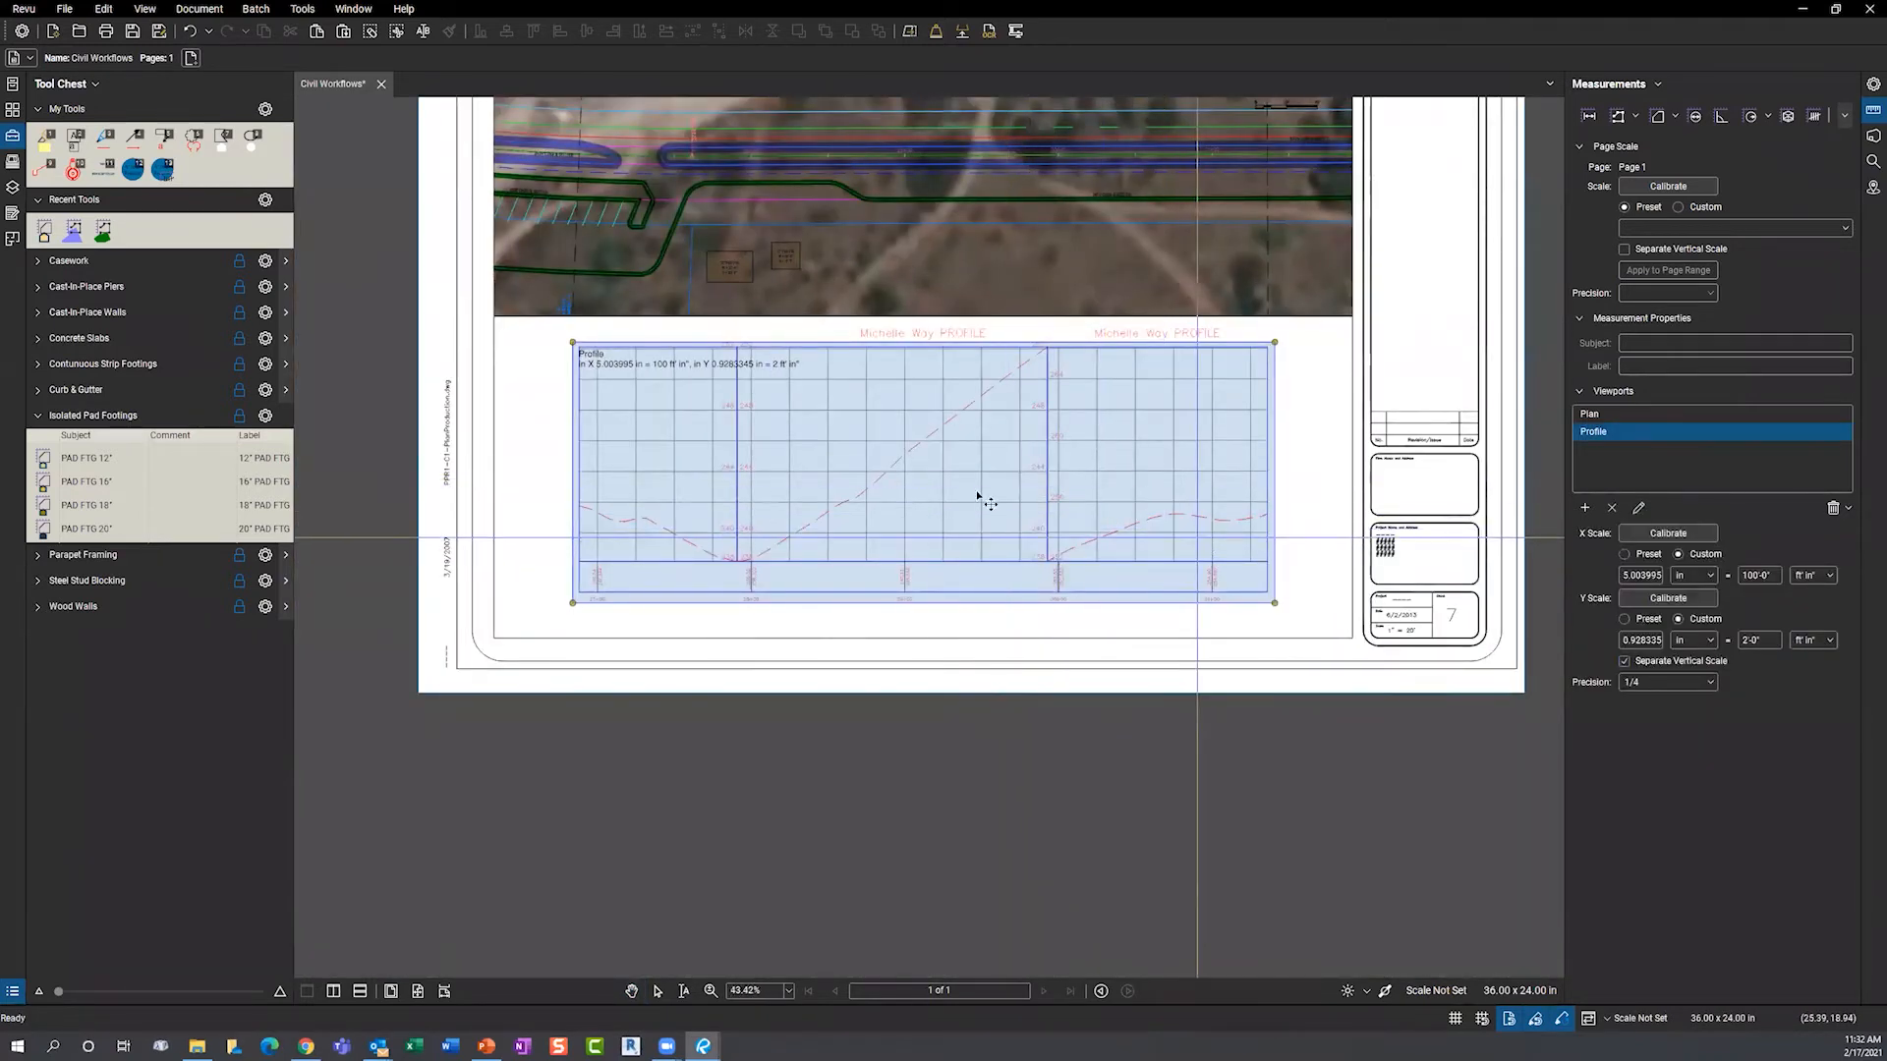
{"action": "scroll", "coordinate": [861, 463], "scroll_direction": "up", "scroll_amount": 2}
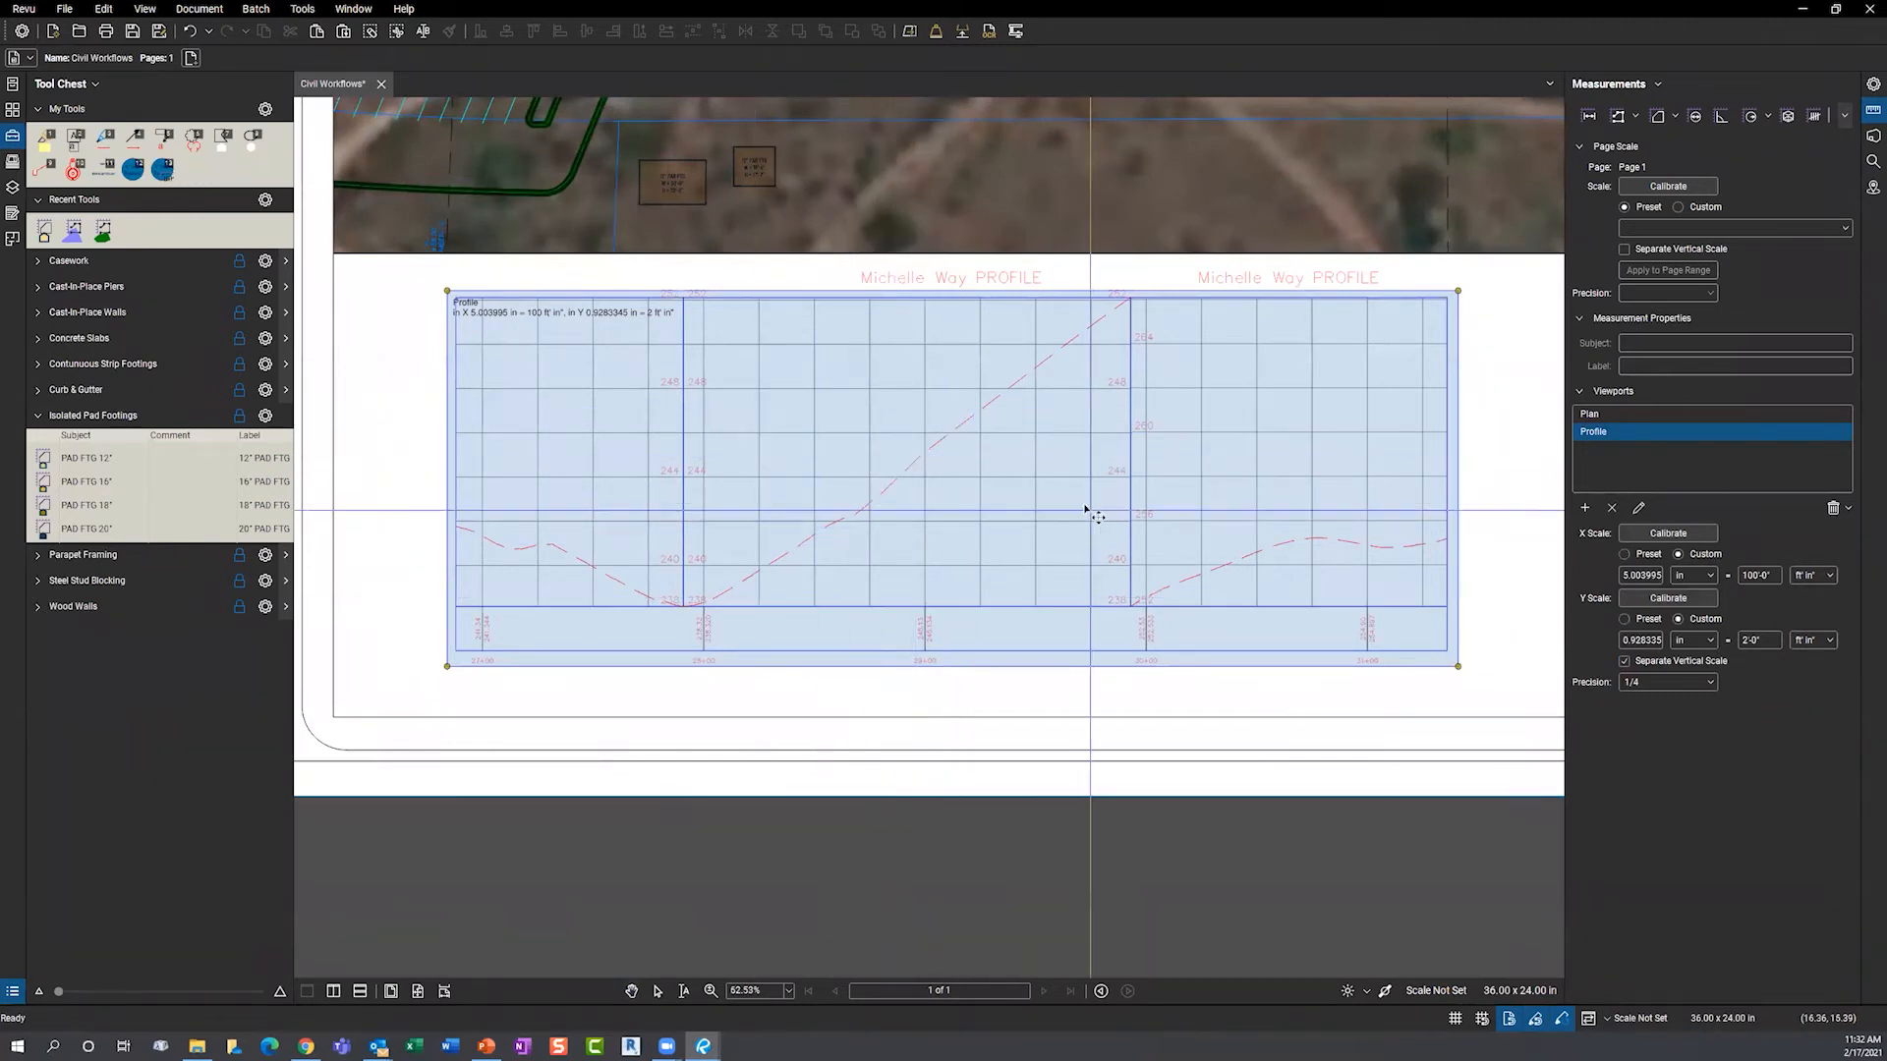
- Trace an area beneath the rising Michelle Way profile line, closing at the bottom-right corner (1,402.45 sf)
{"action": "left_click", "coordinate": [1658, 116]}
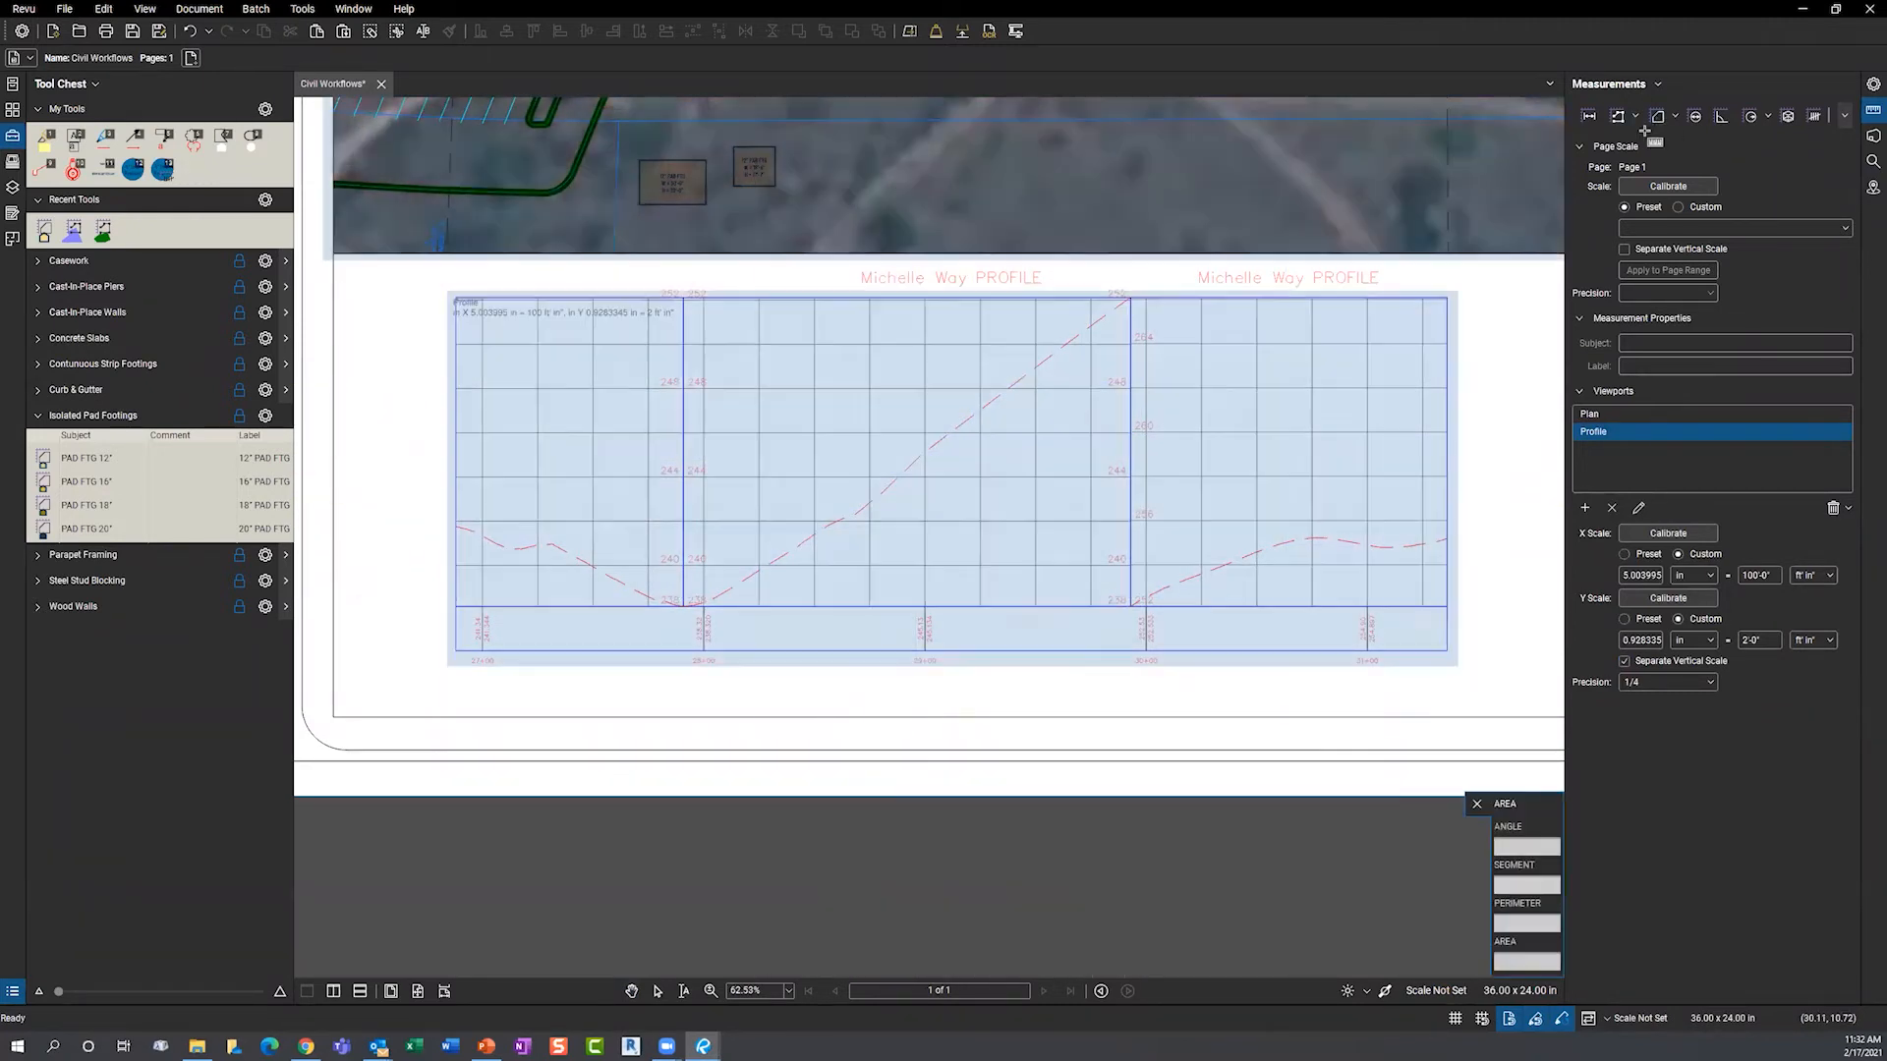
{"action": "left_click", "coordinate": [682, 606]}
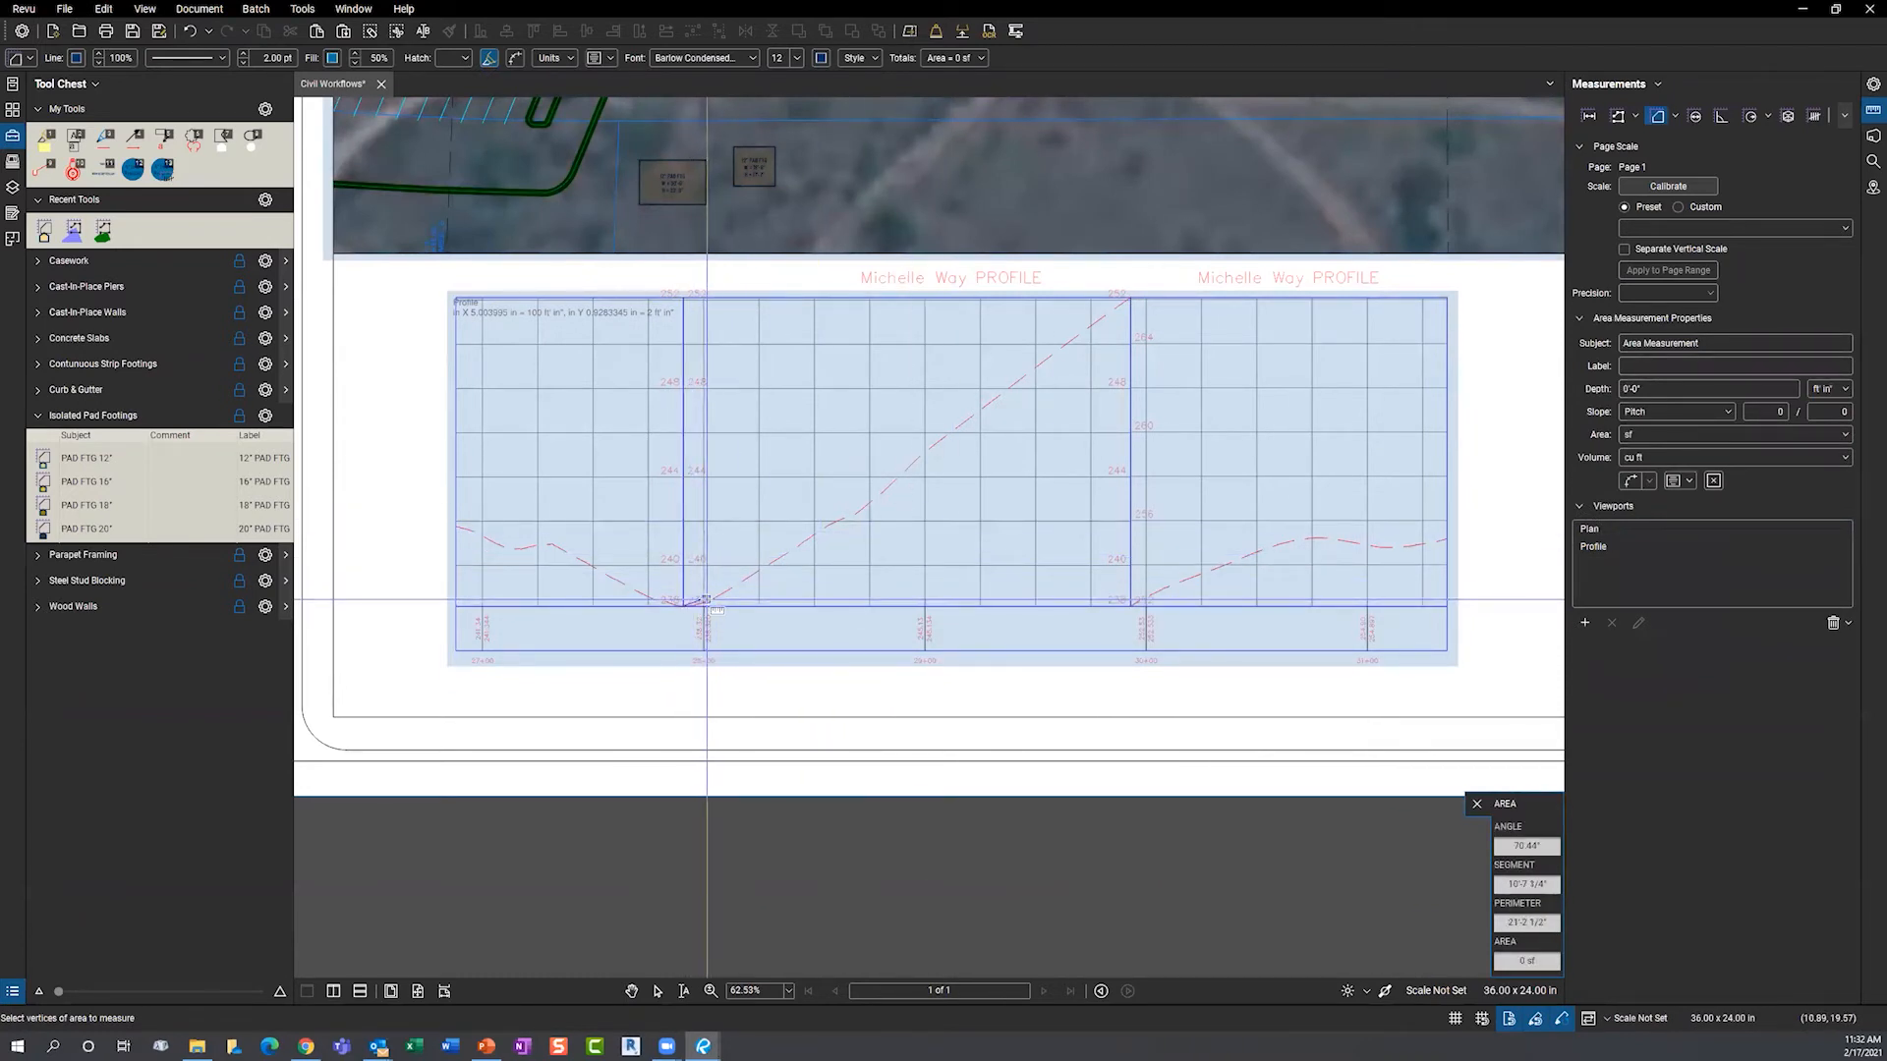
{"action": "left_click", "coordinate": [741, 580]}
{"action": "left_click", "coordinate": [798, 548]}
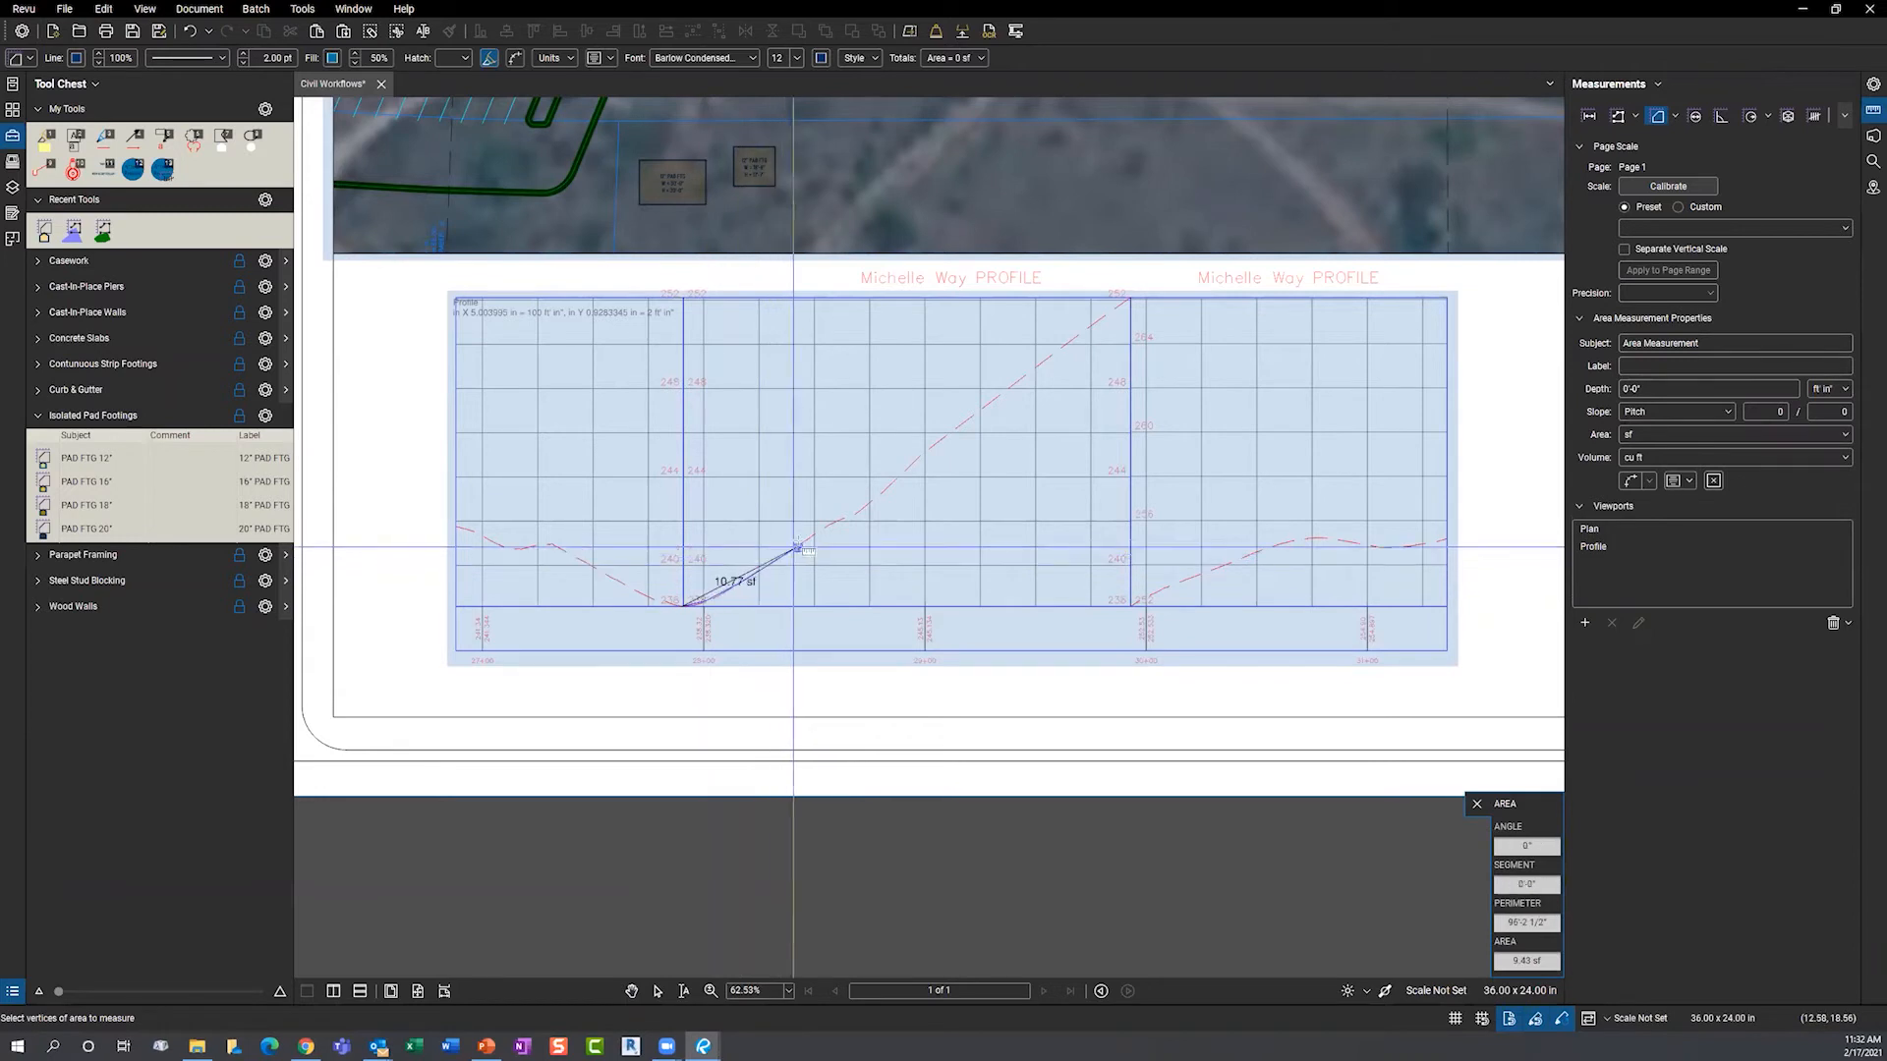
{"action": "left_click", "coordinate": [846, 516]}
{"action": "left_click", "coordinate": [862, 509]}
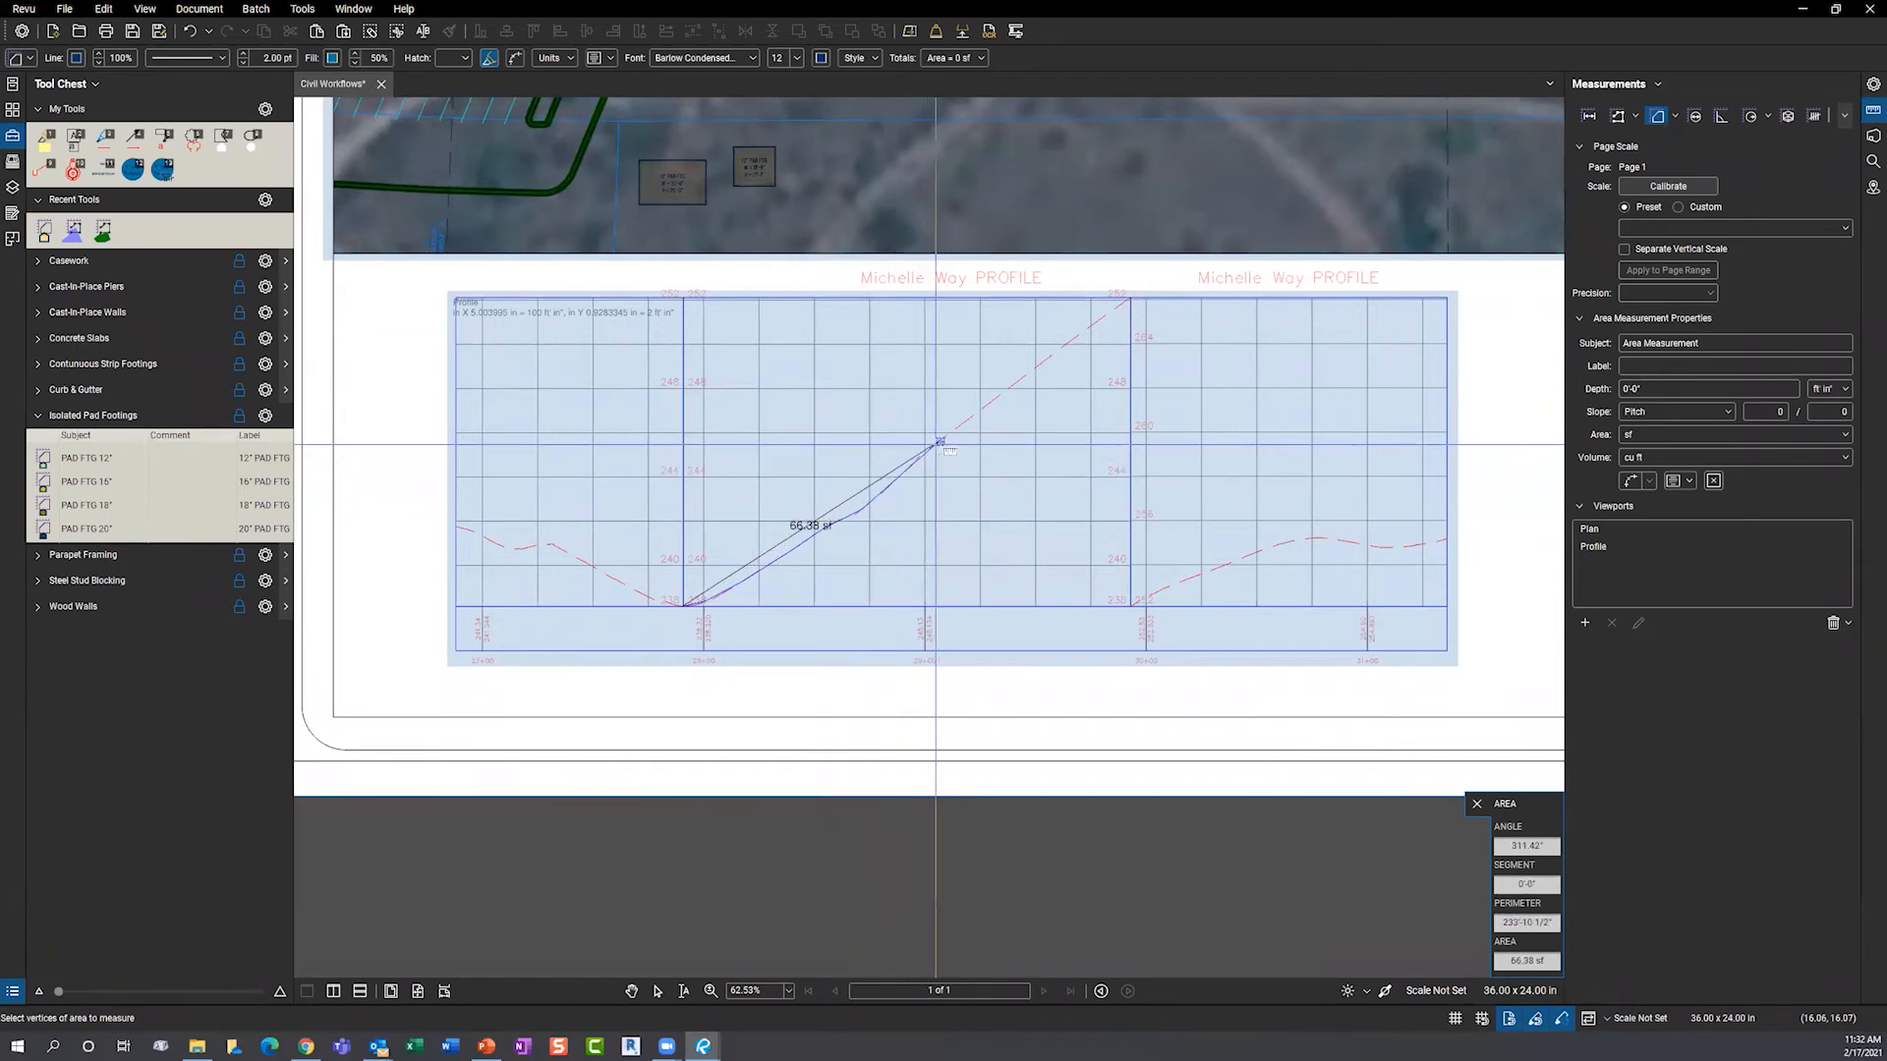
{"action": "left_click", "coordinate": [1087, 331]}
{"action": "left_click", "coordinate": [1130, 298]}
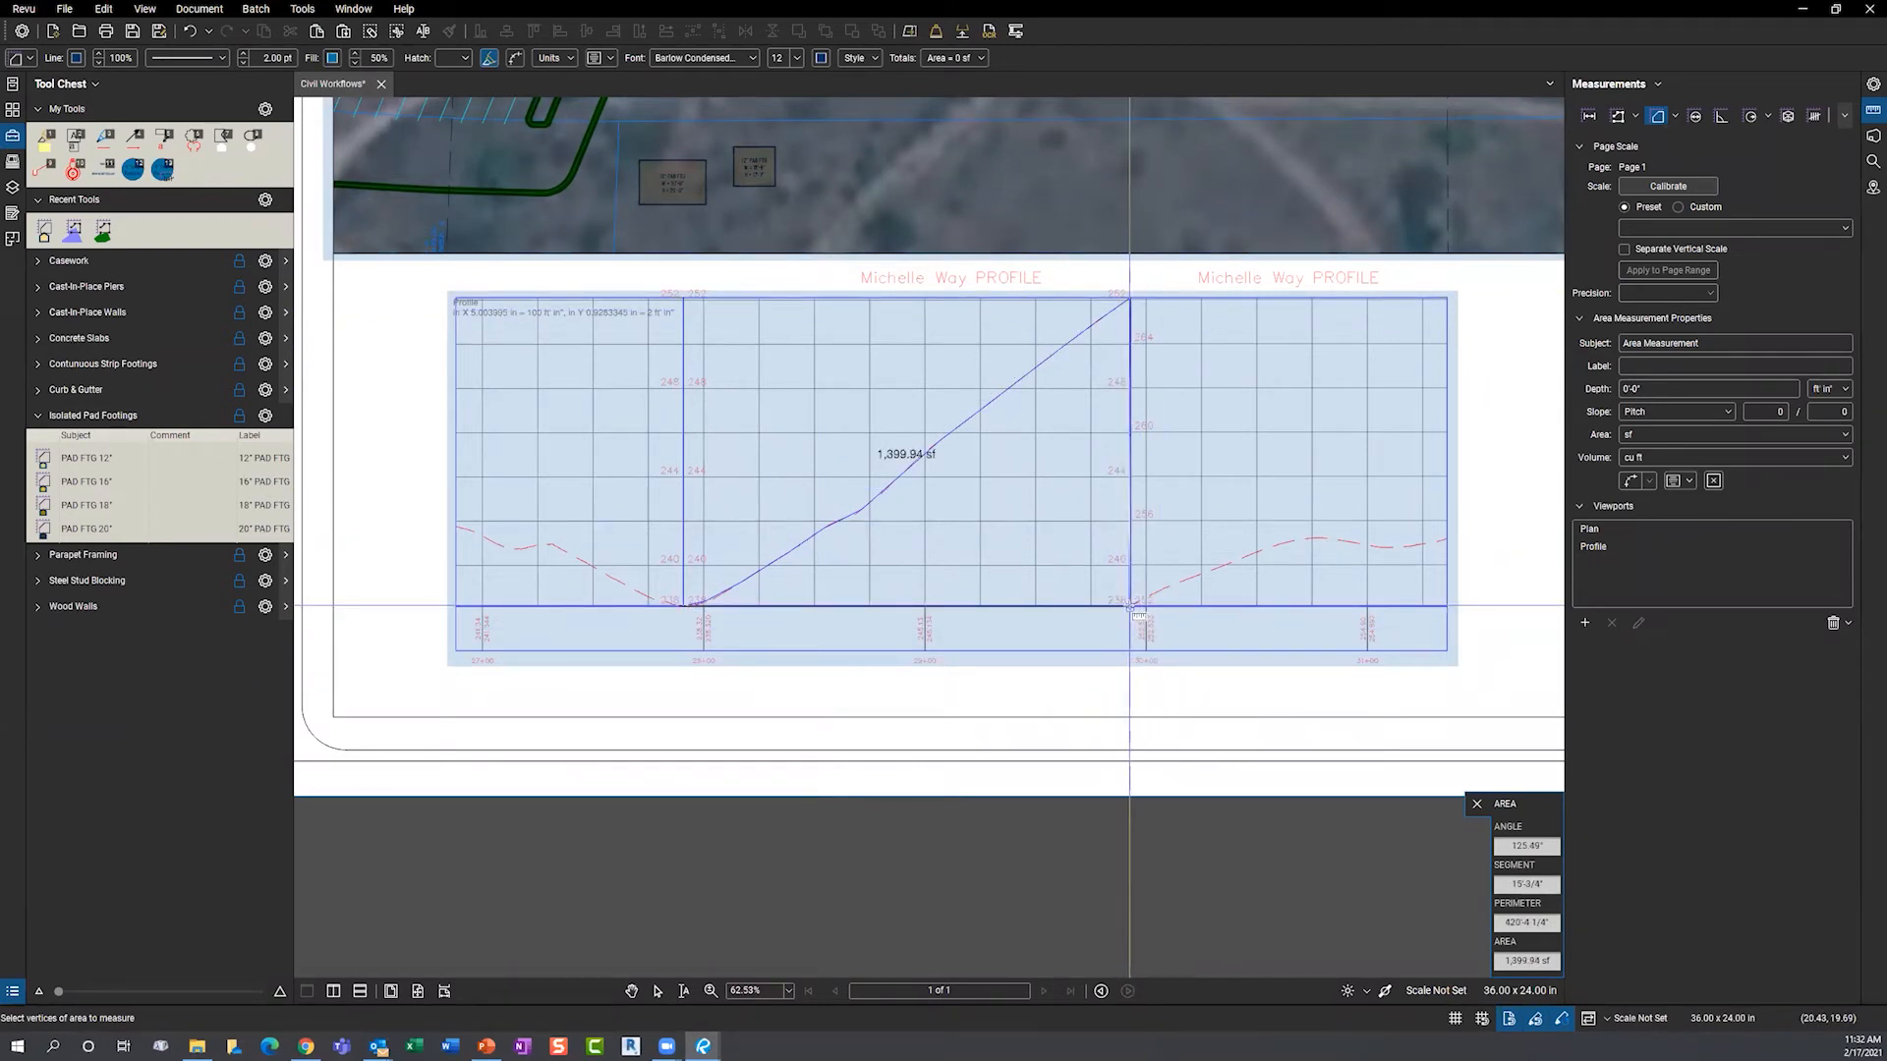
{"action": "double_click", "coordinate": [1132, 607]}
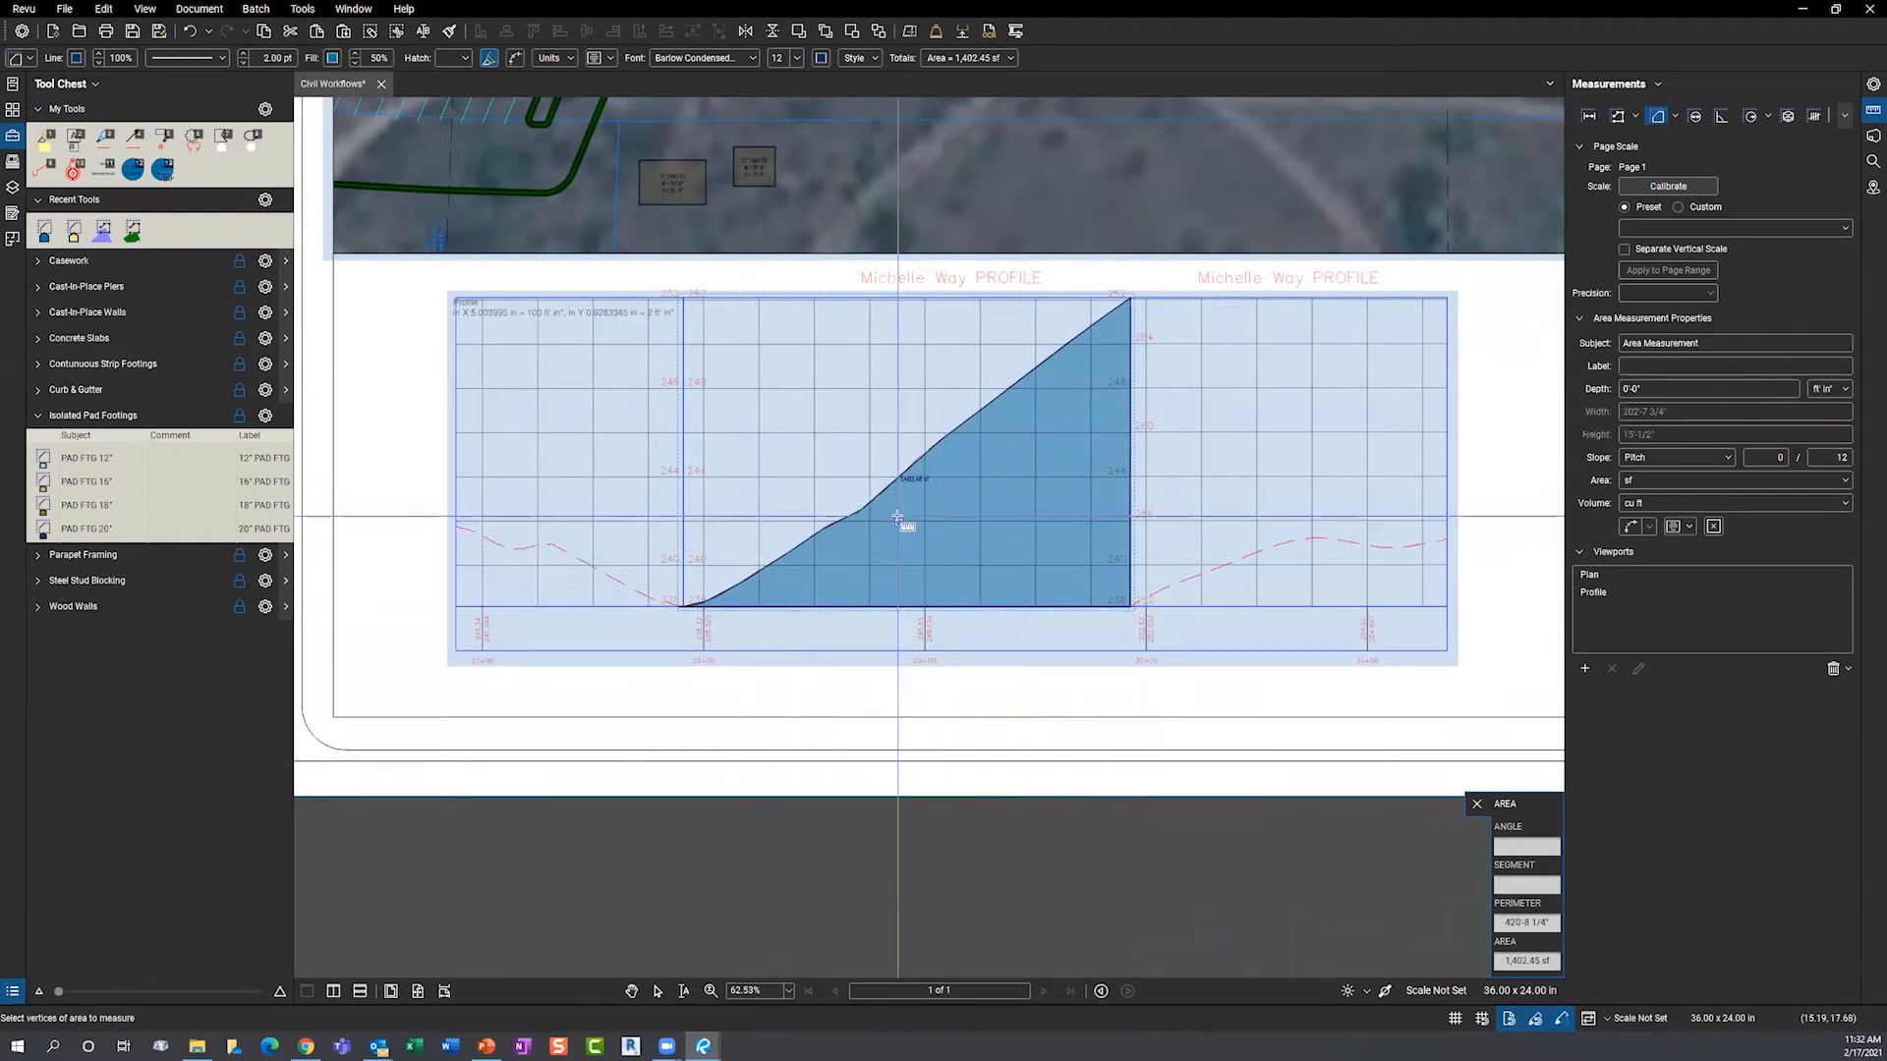
{"action": "key", "text": "Escape"}
- Move the area label right, set volume units to cubic yards, and show volume in the caption
{"action": "left_click", "coordinate": [930, 491]}
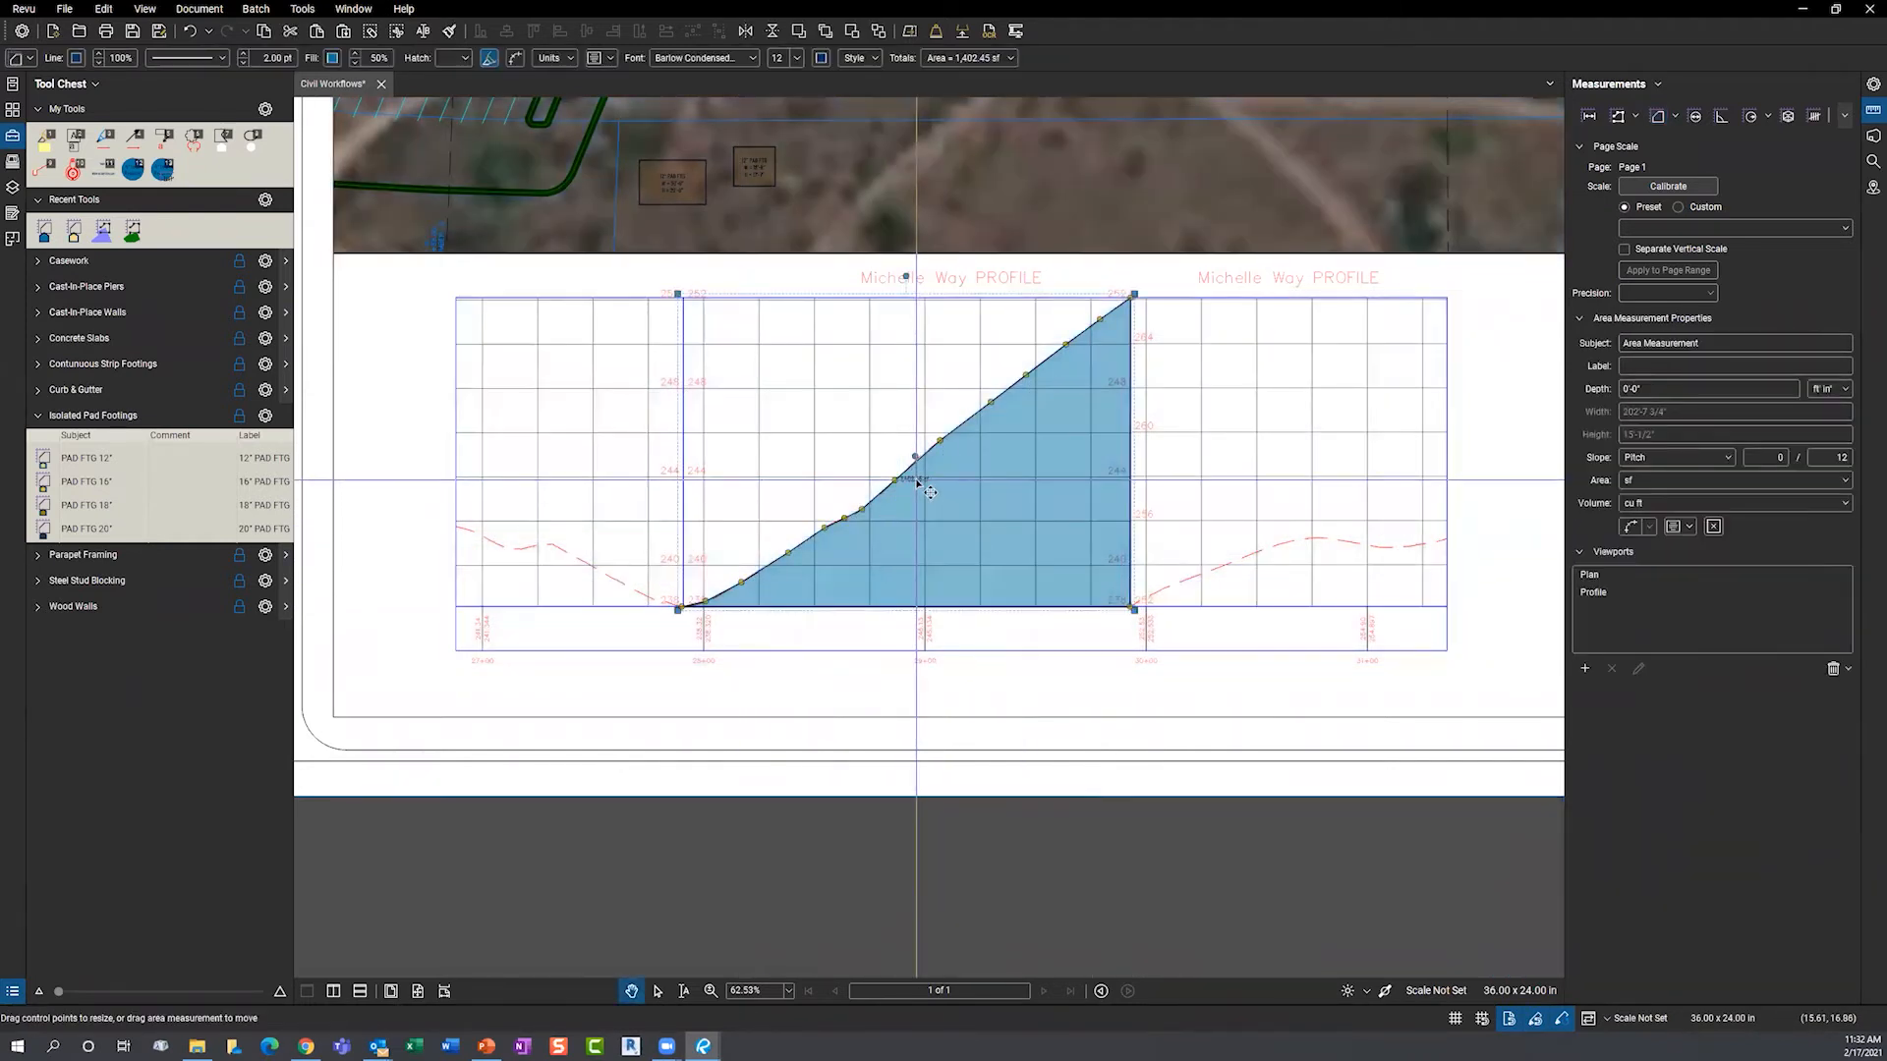
{"action": "left_click_drag", "start_coordinate": [918, 482], "coordinate": [1000, 509]}
{"action": "scroll", "coordinate": [1008, 419], "scroll_direction": "up", "scroll_amount": 3}
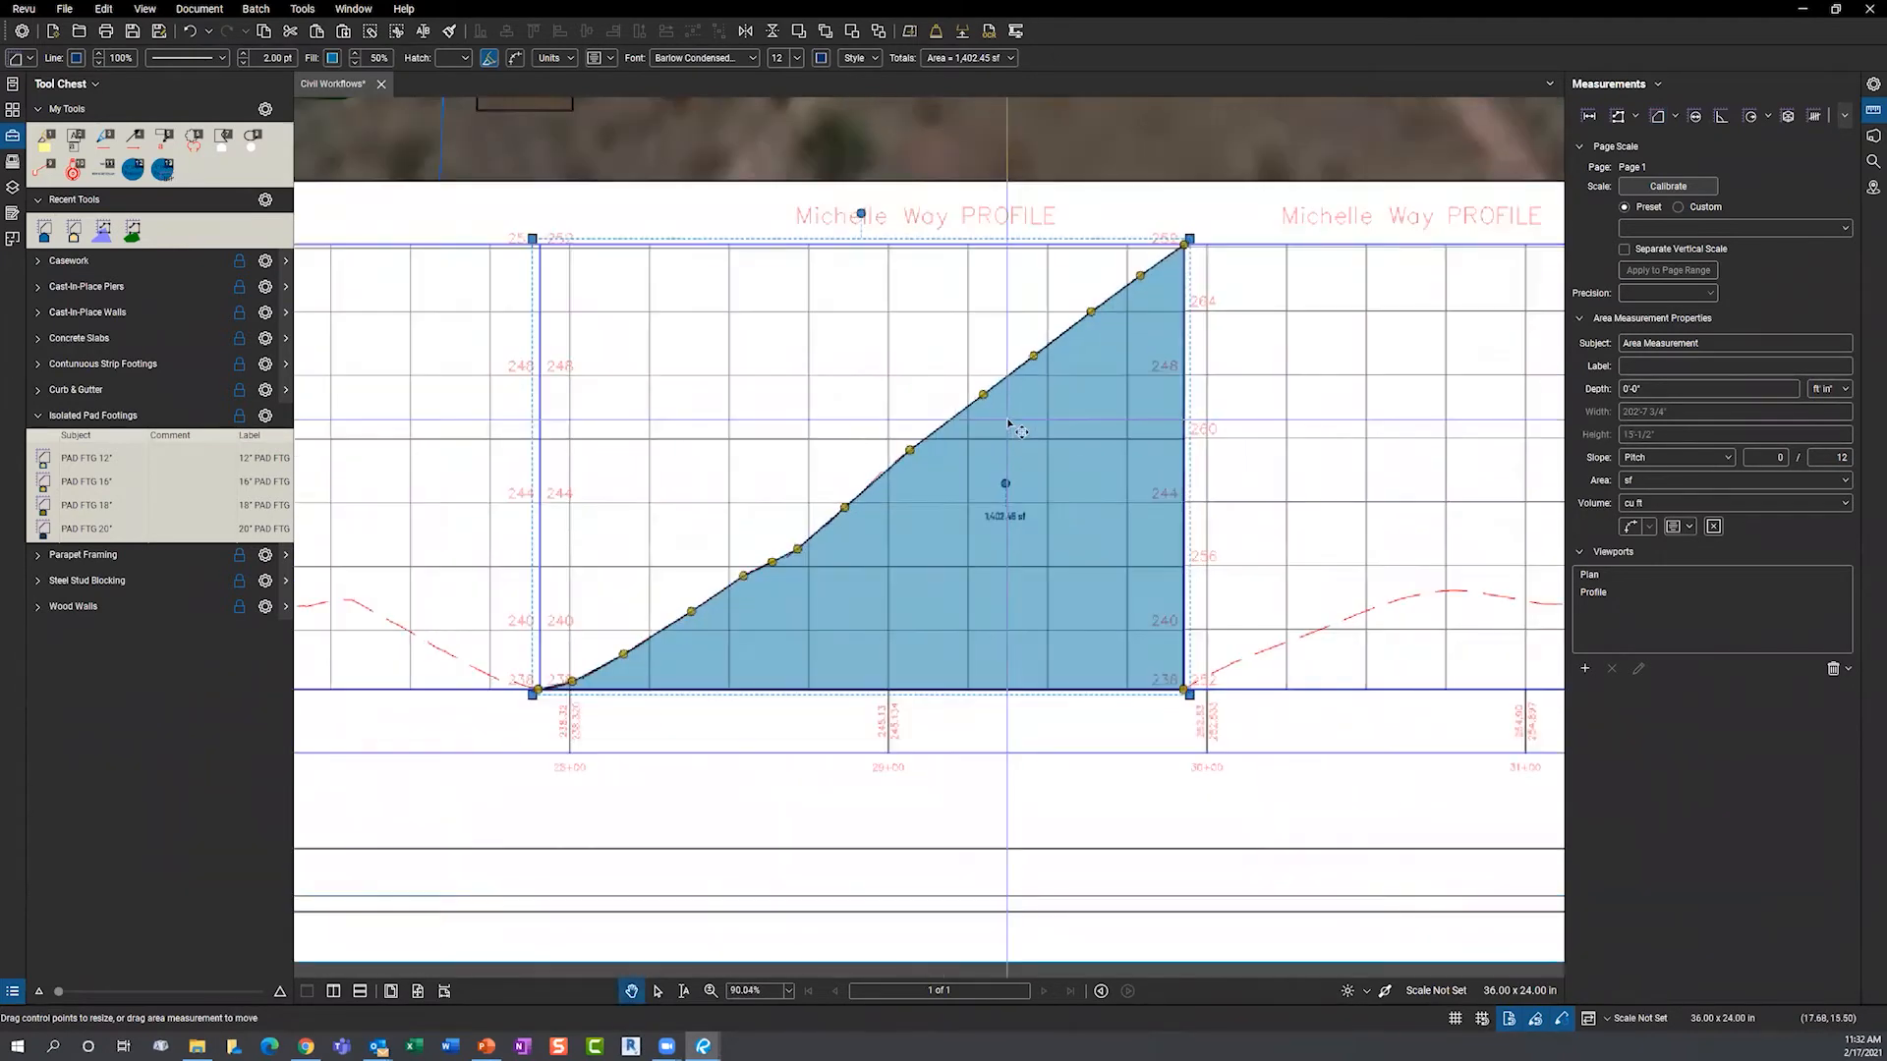
{"action": "left_click", "coordinate": [1659, 504]}
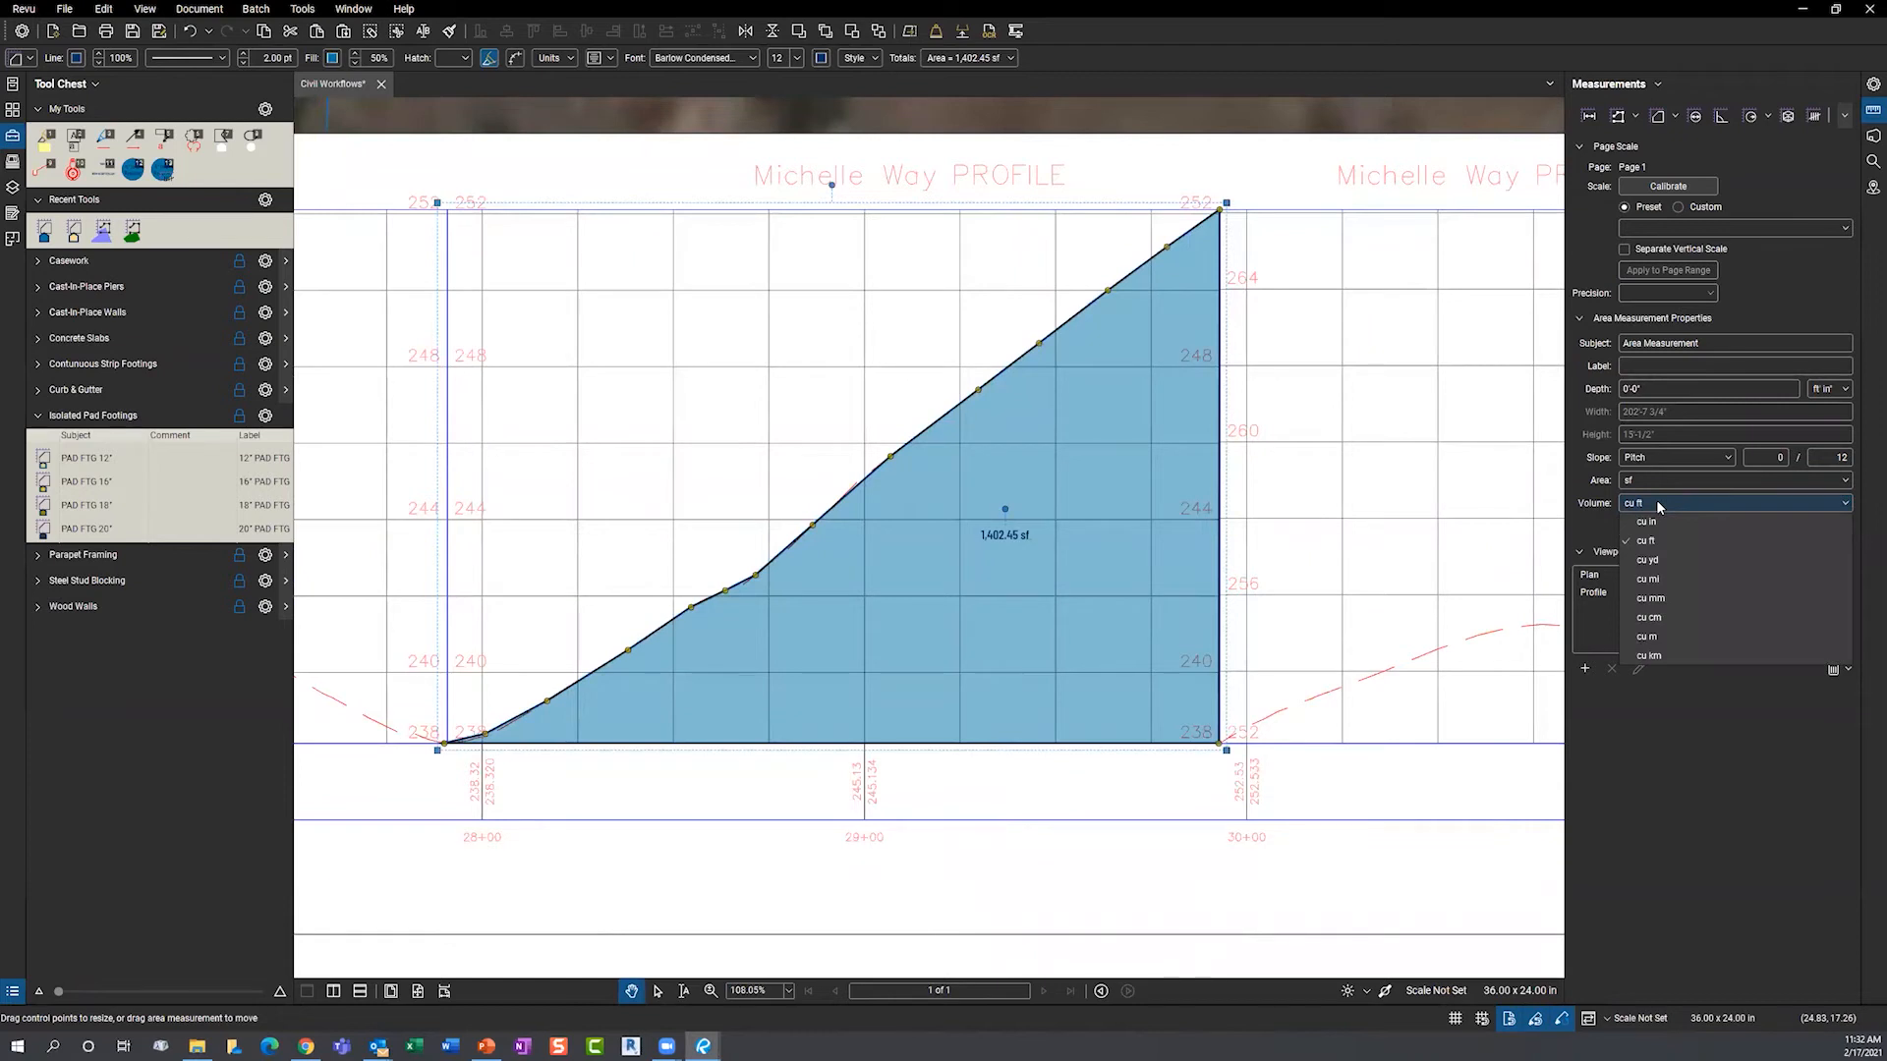
{"action": "left_click", "coordinate": [1659, 561]}
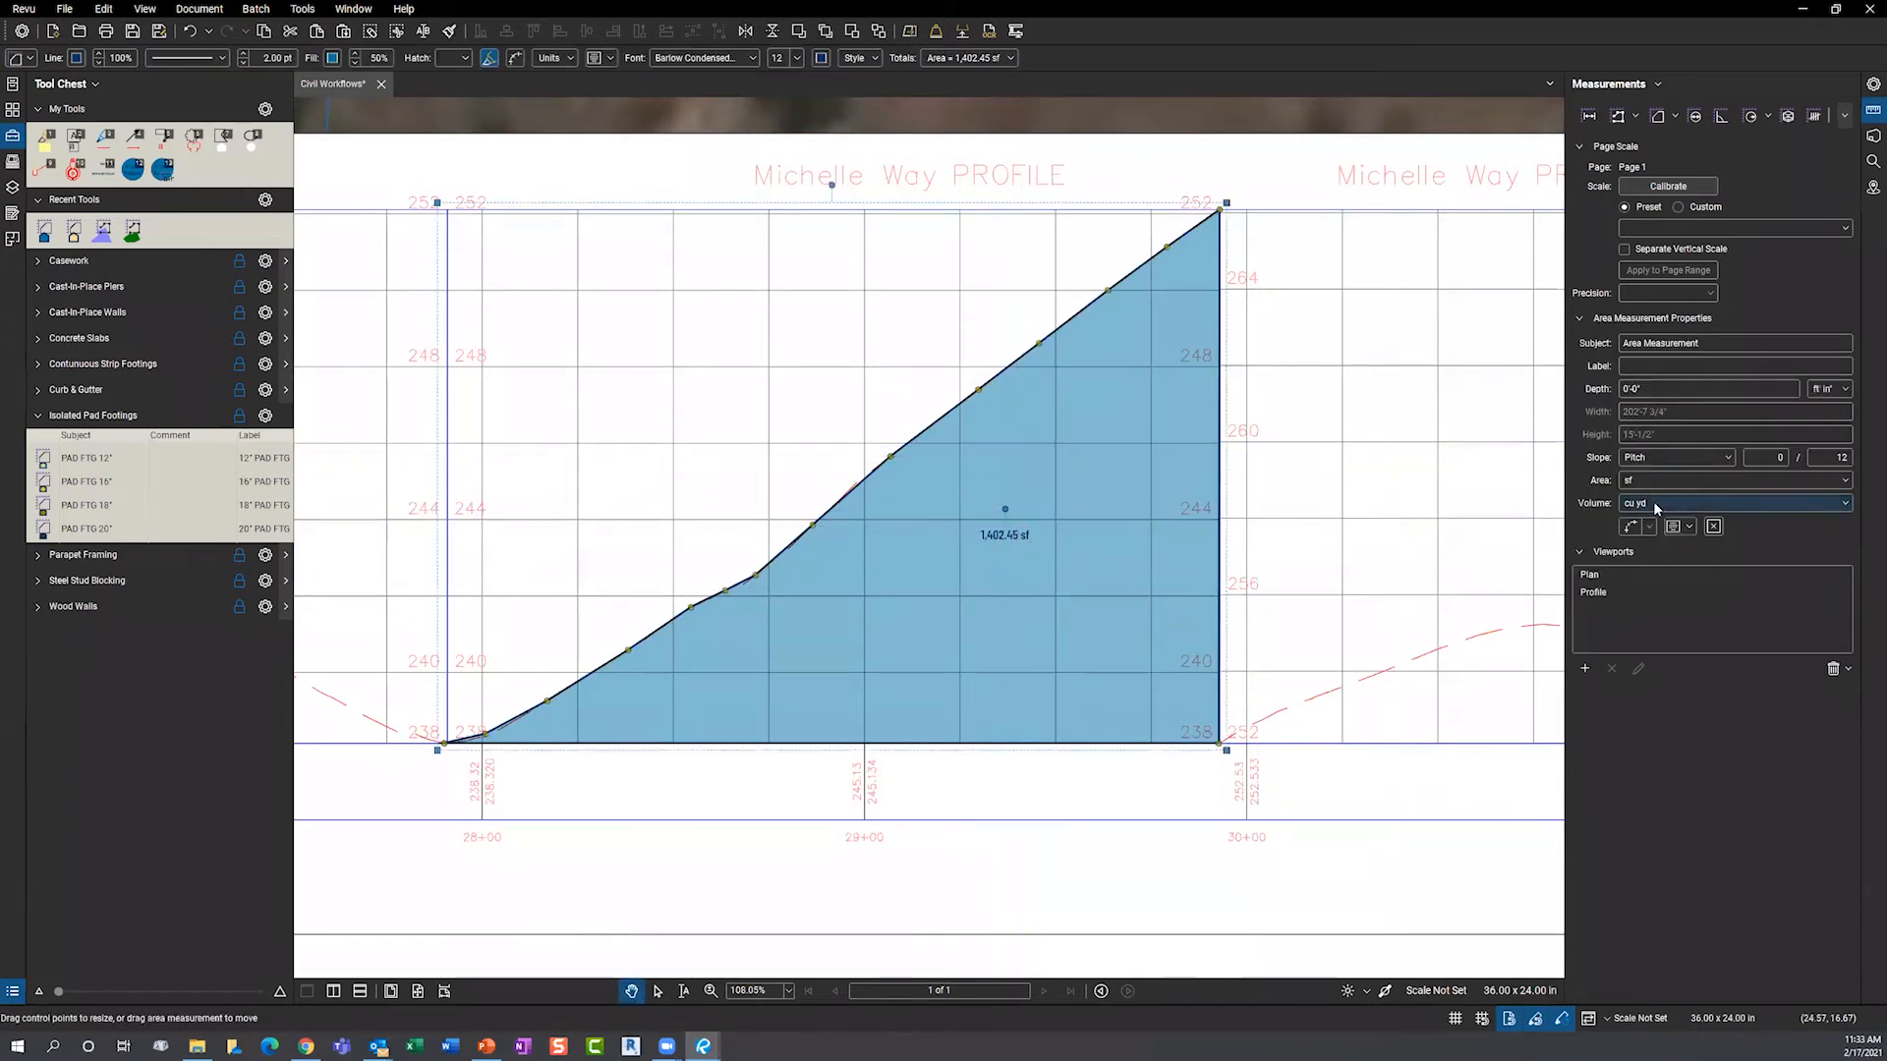
{"action": "left_click", "coordinate": [1659, 480]}
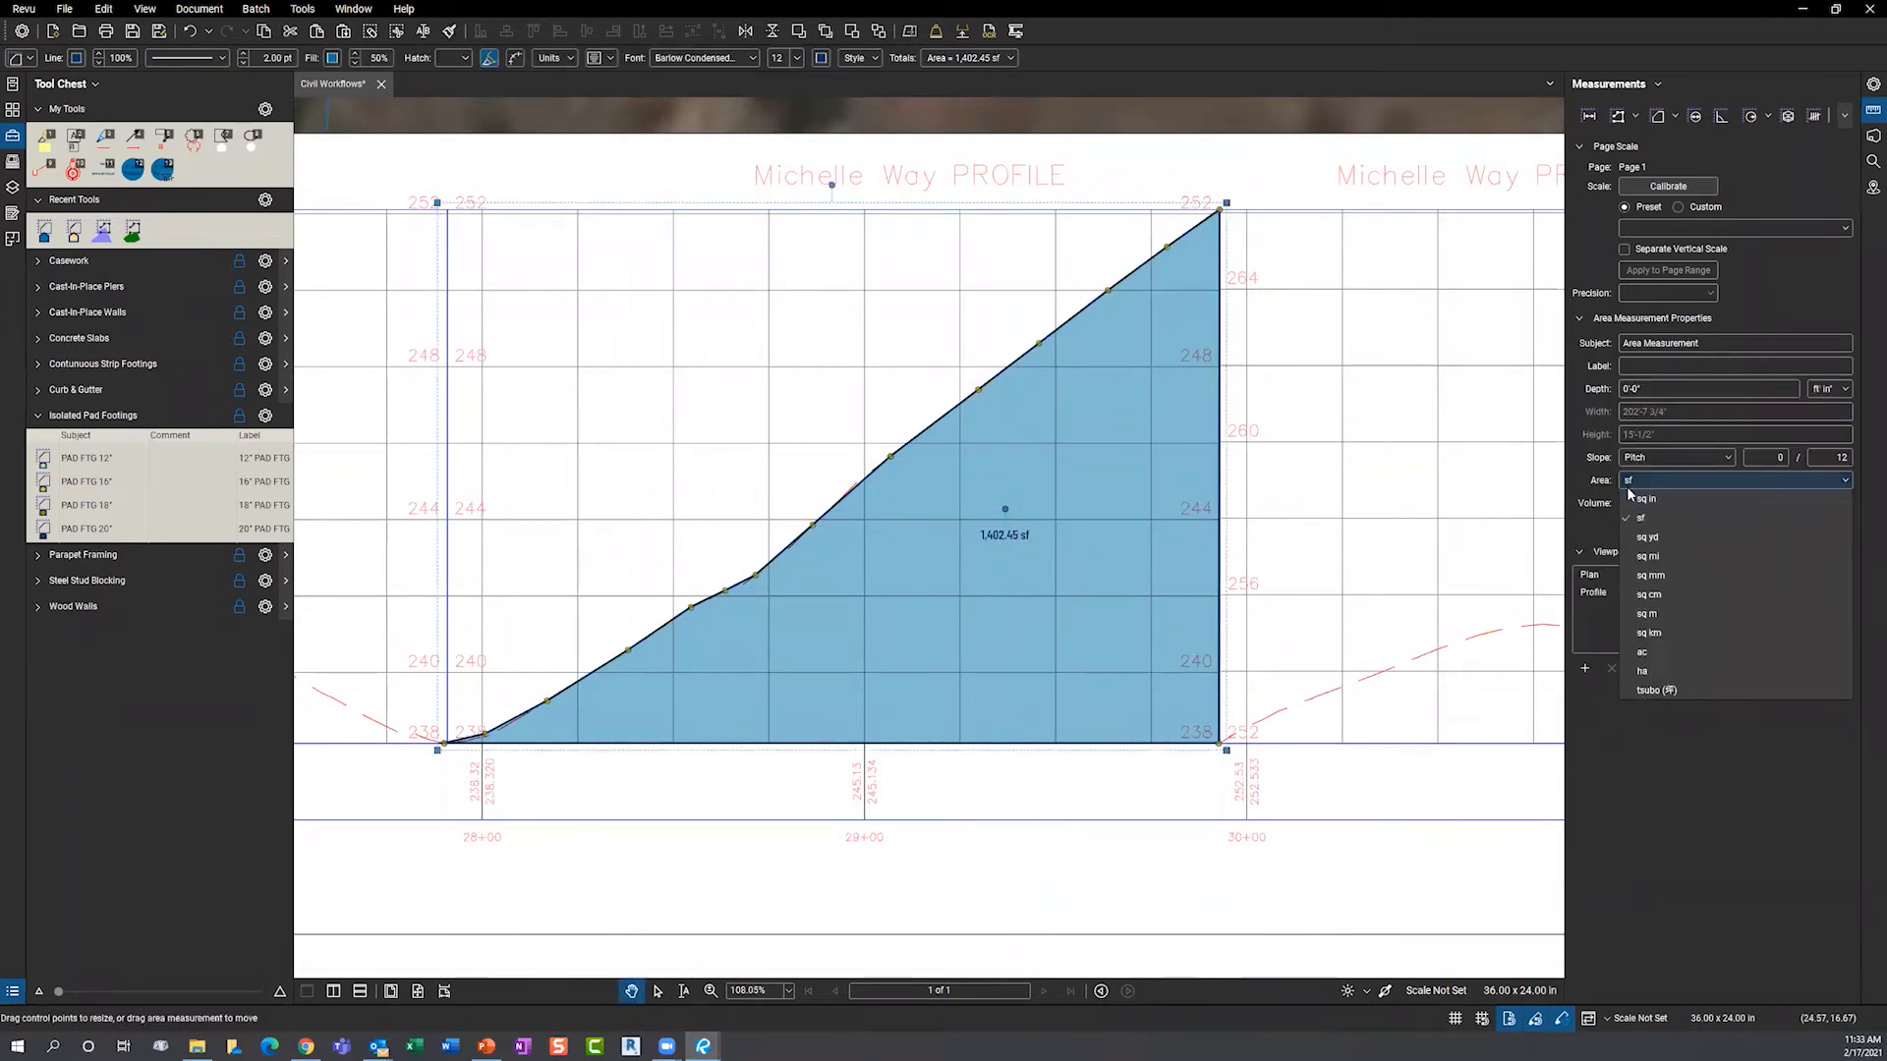
{"action": "left_click", "coordinate": [1587, 486]}
{"action": "left_click", "coordinate": [1686, 528]}
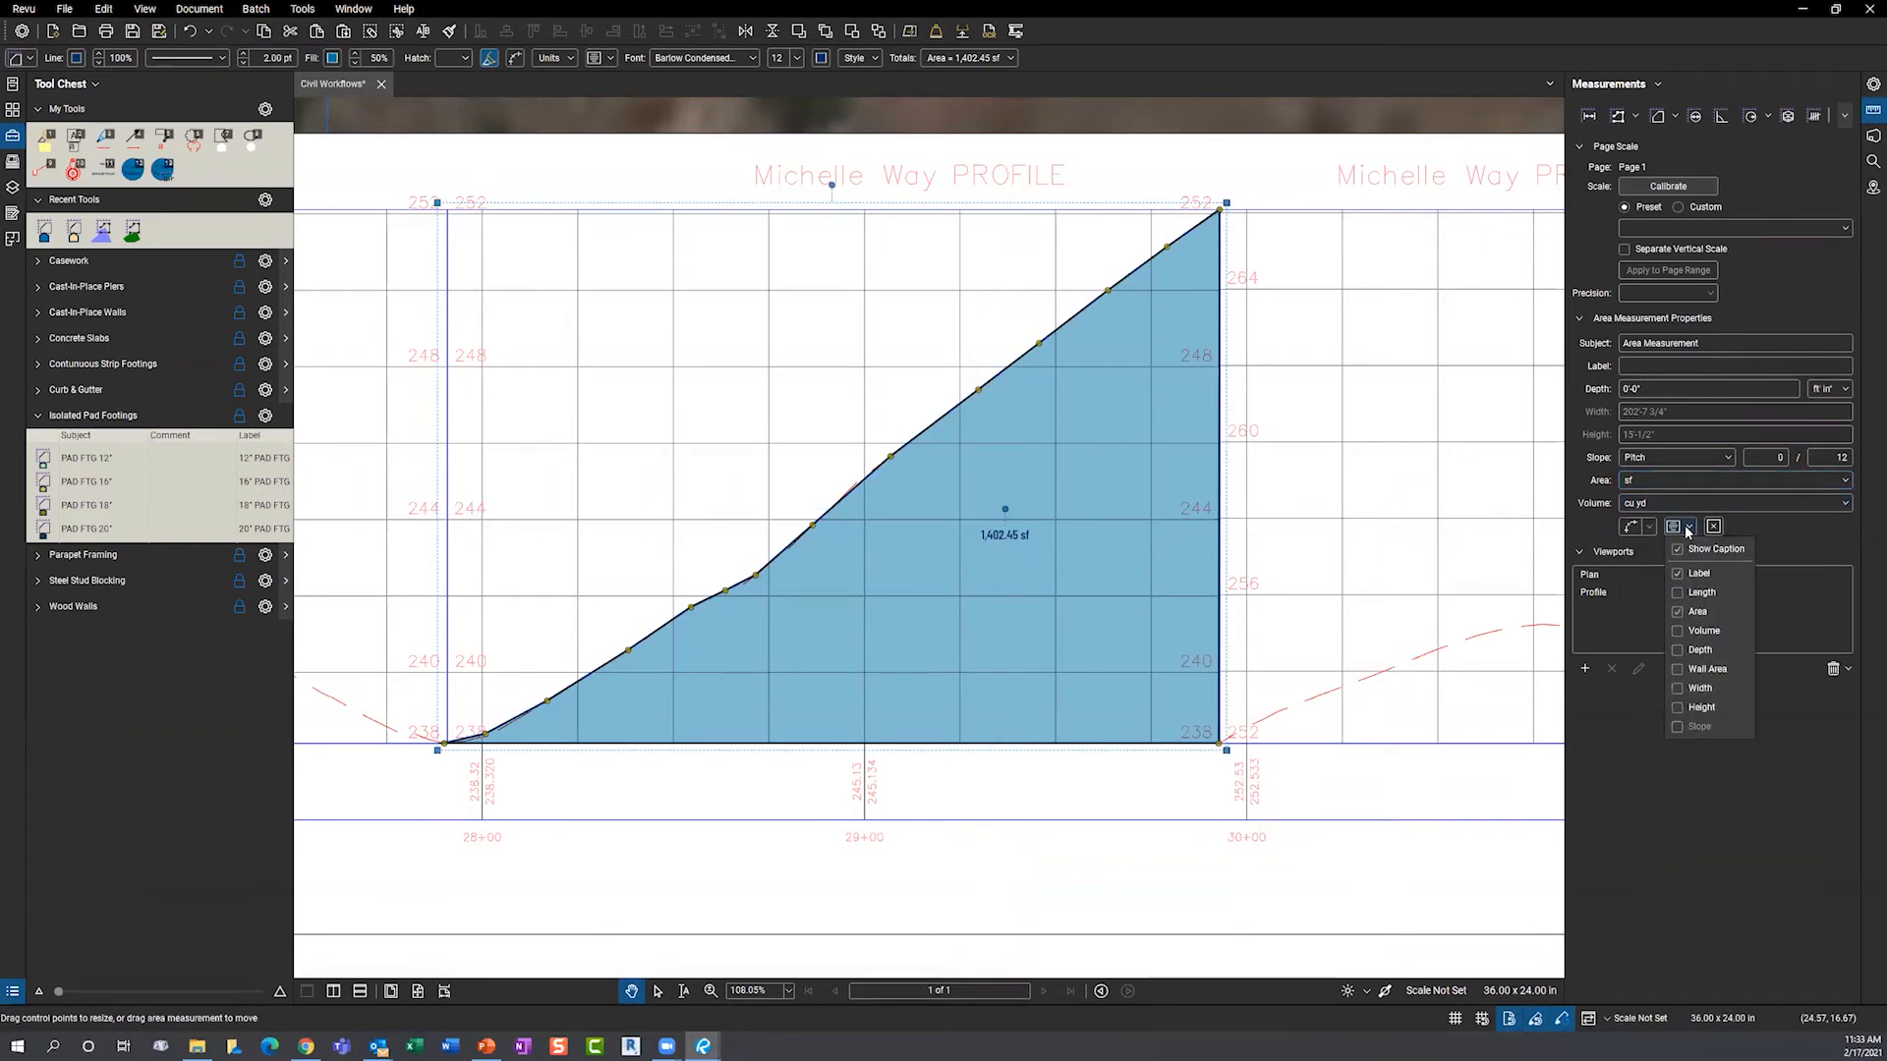
{"action": "left_click", "coordinate": [1699, 634]}
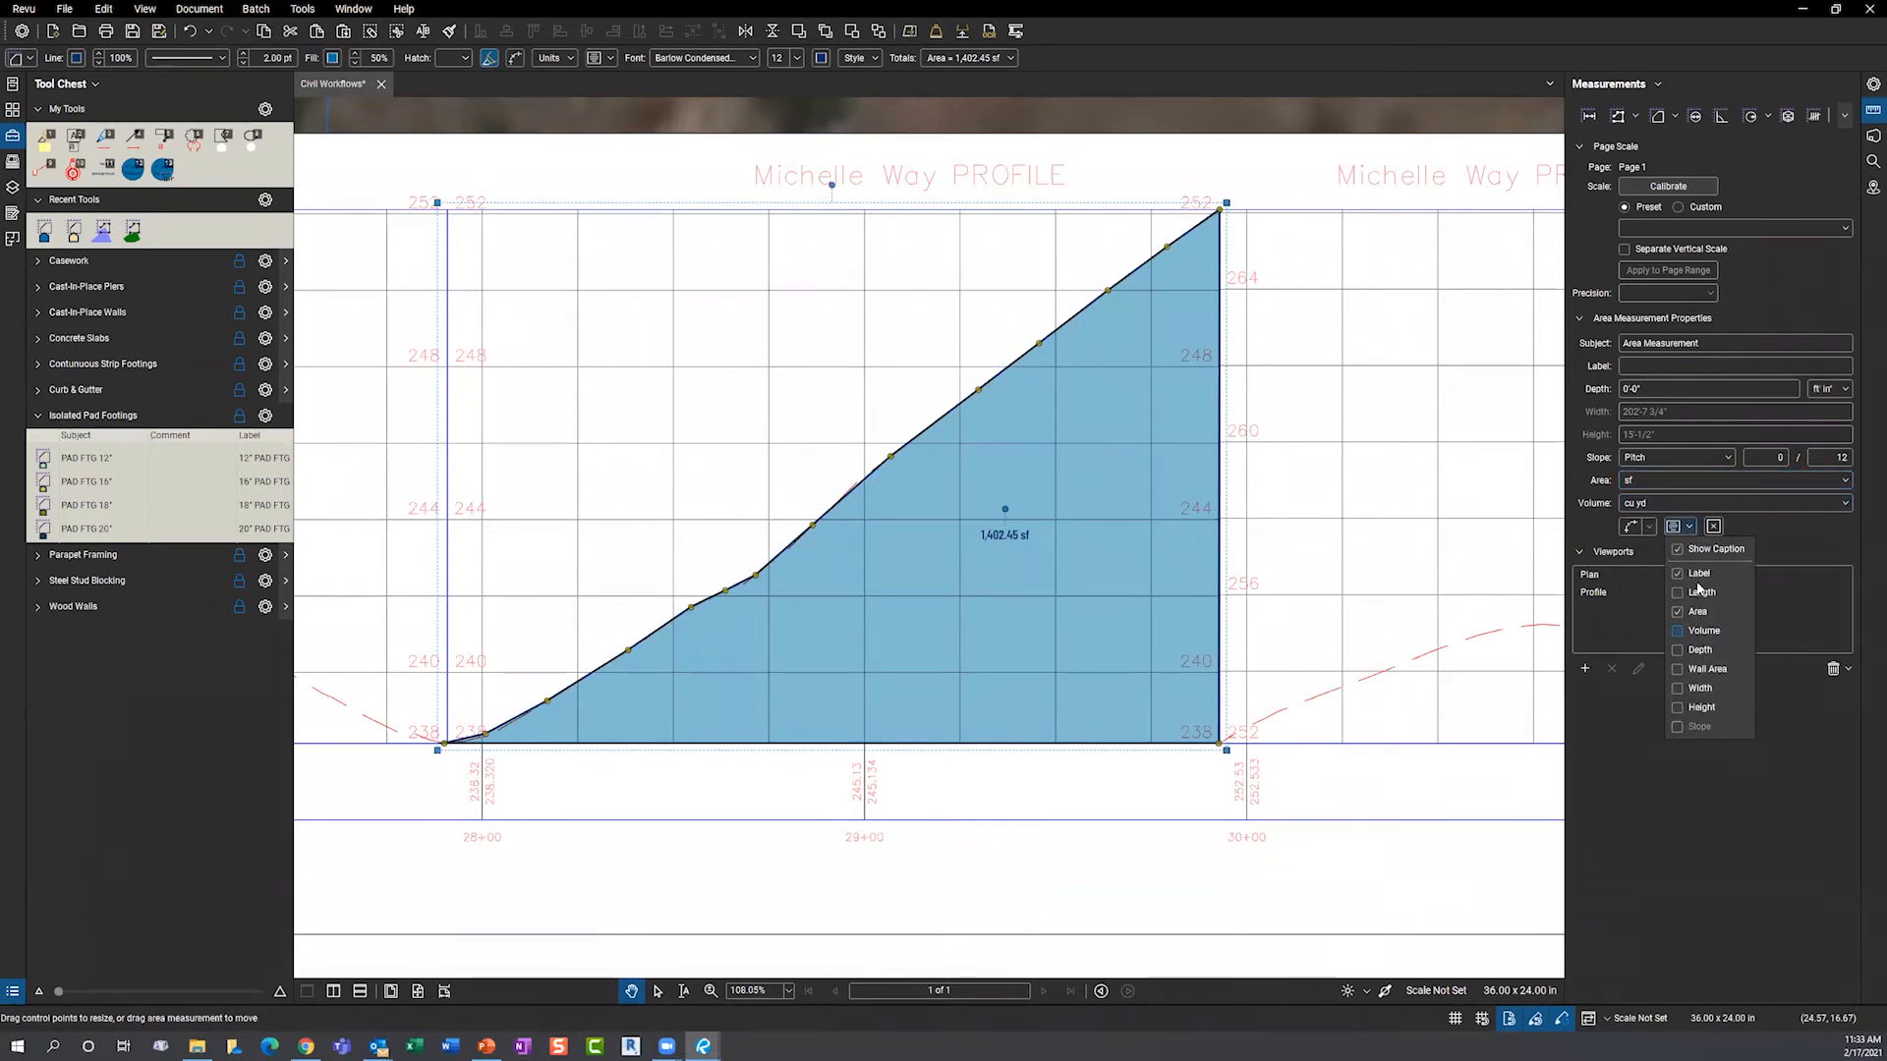
{"action": "left_click", "coordinate": [1658, 481]}
- Switch the area units to square yards and give the area a 20'-0" depth
{"action": "left_click", "coordinate": [1659, 481]}
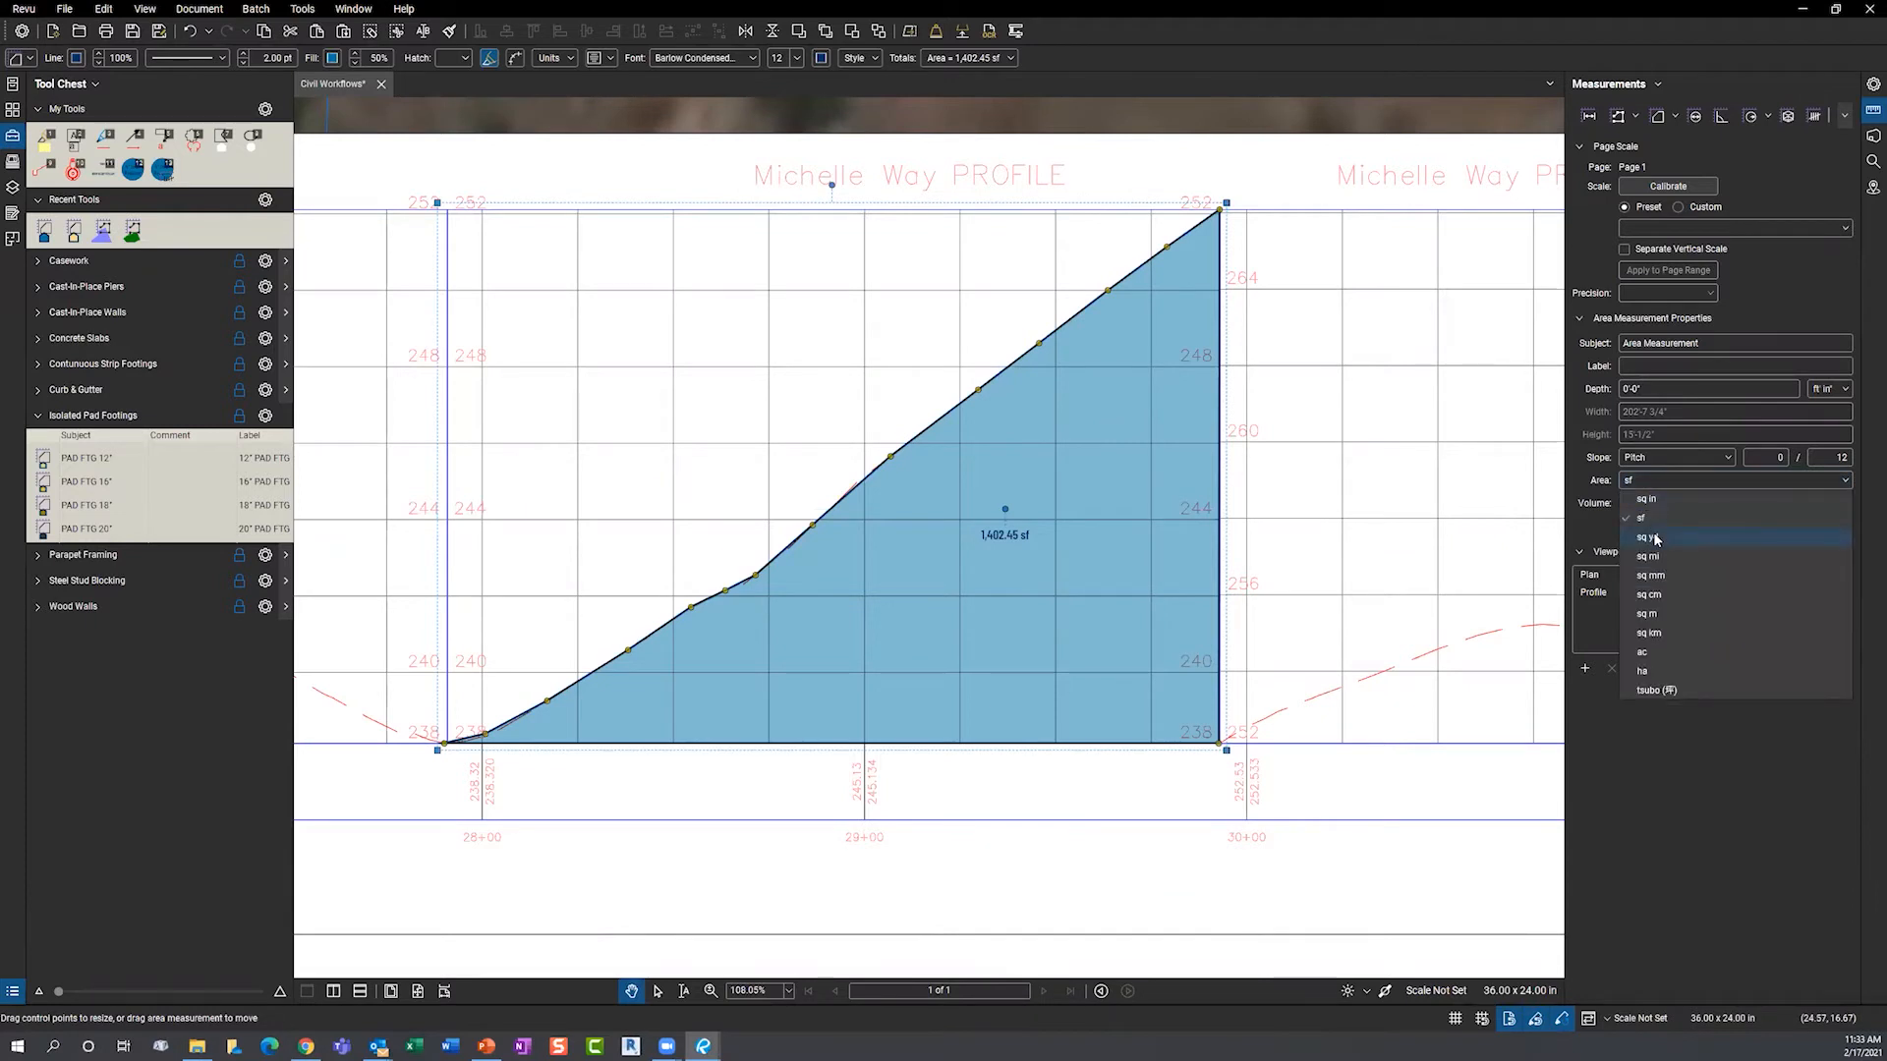
{"action": "left_click", "coordinate": [1657, 537]}
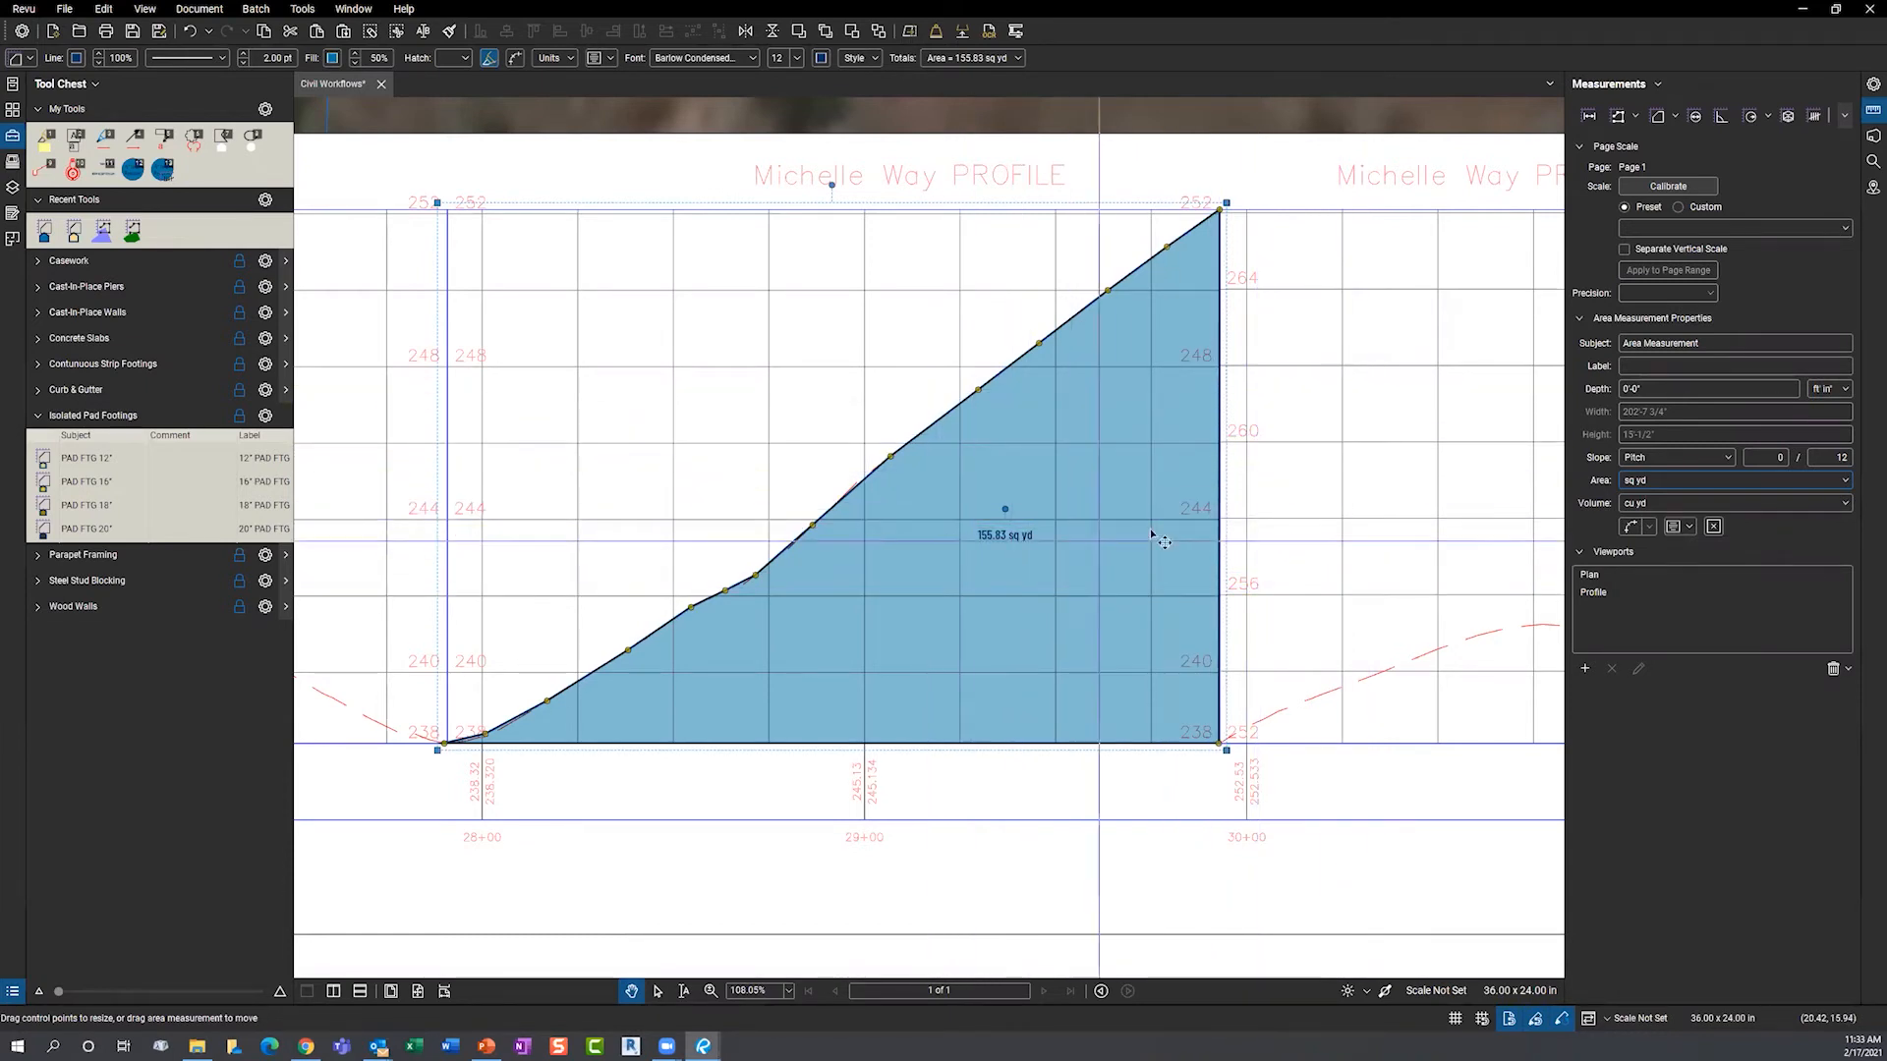
{"action": "double_click", "coordinate": [1648, 390]}
{"action": "type", "text": "2"}
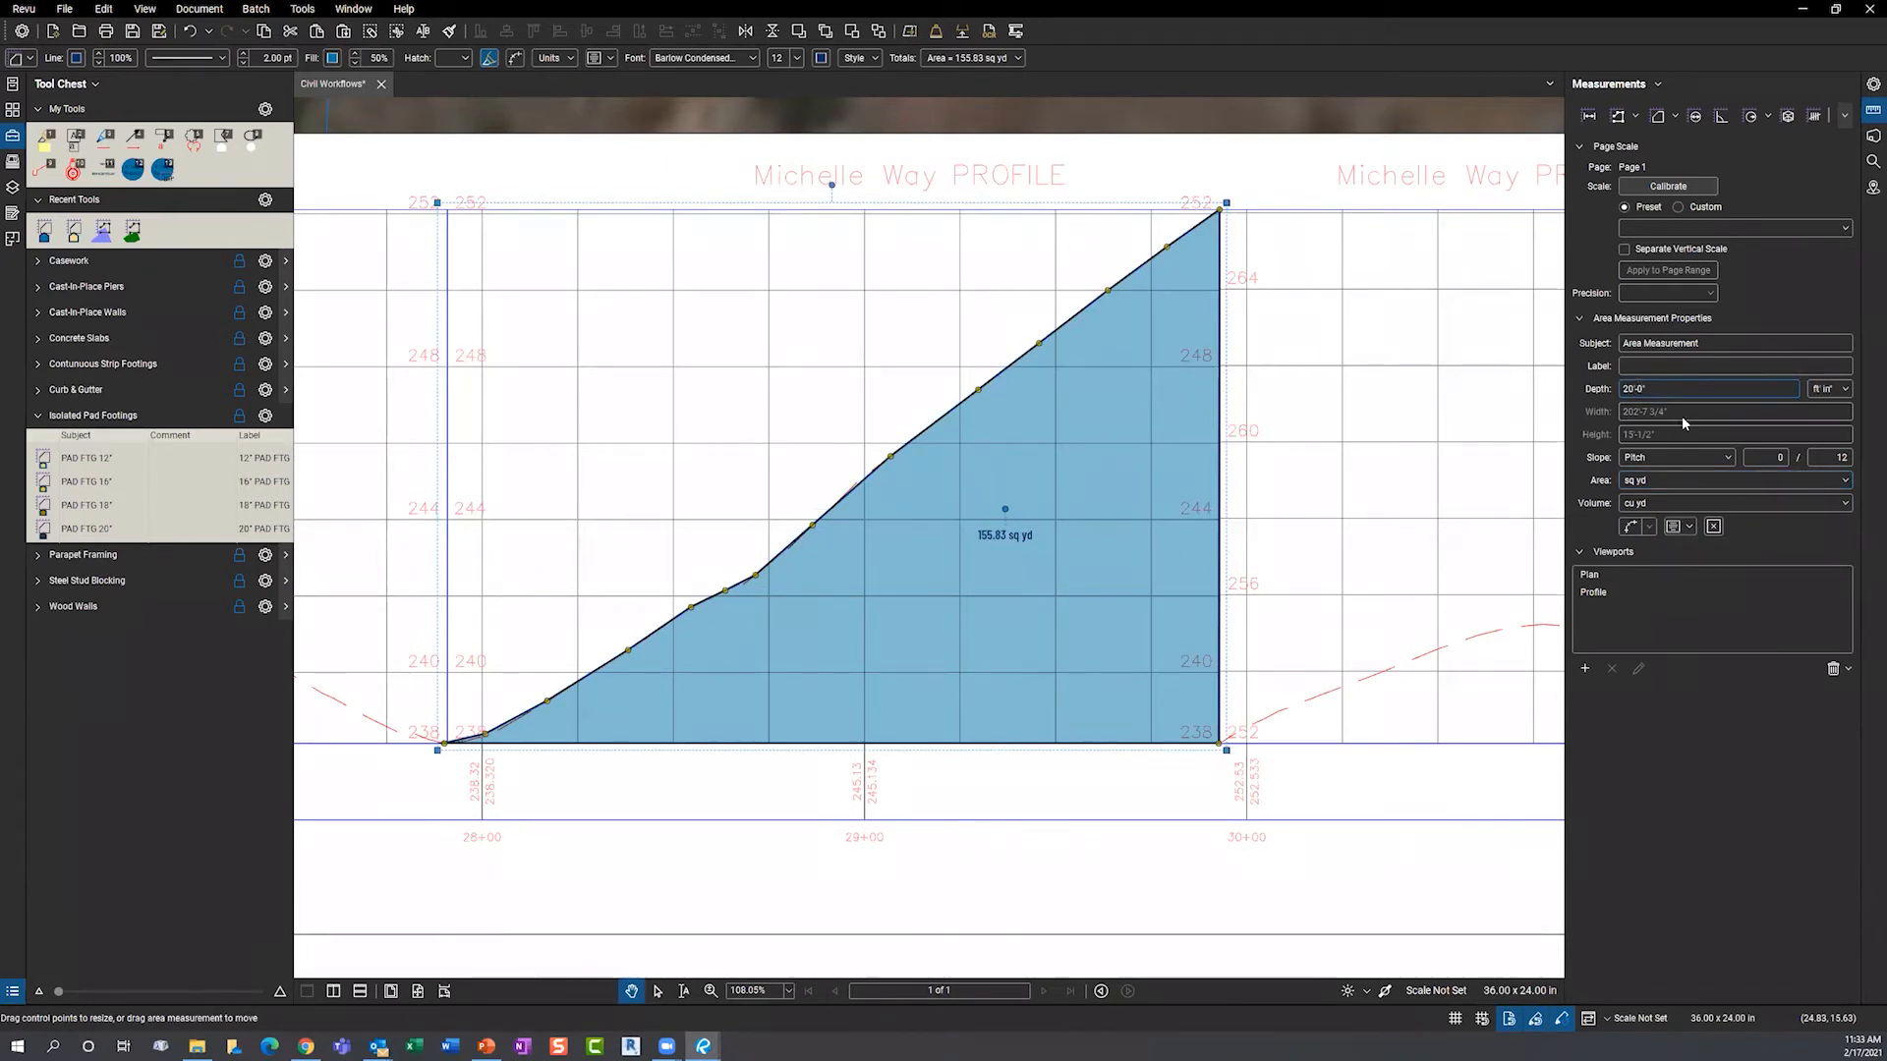
{"action": "left_click", "coordinate": [1686, 528]}
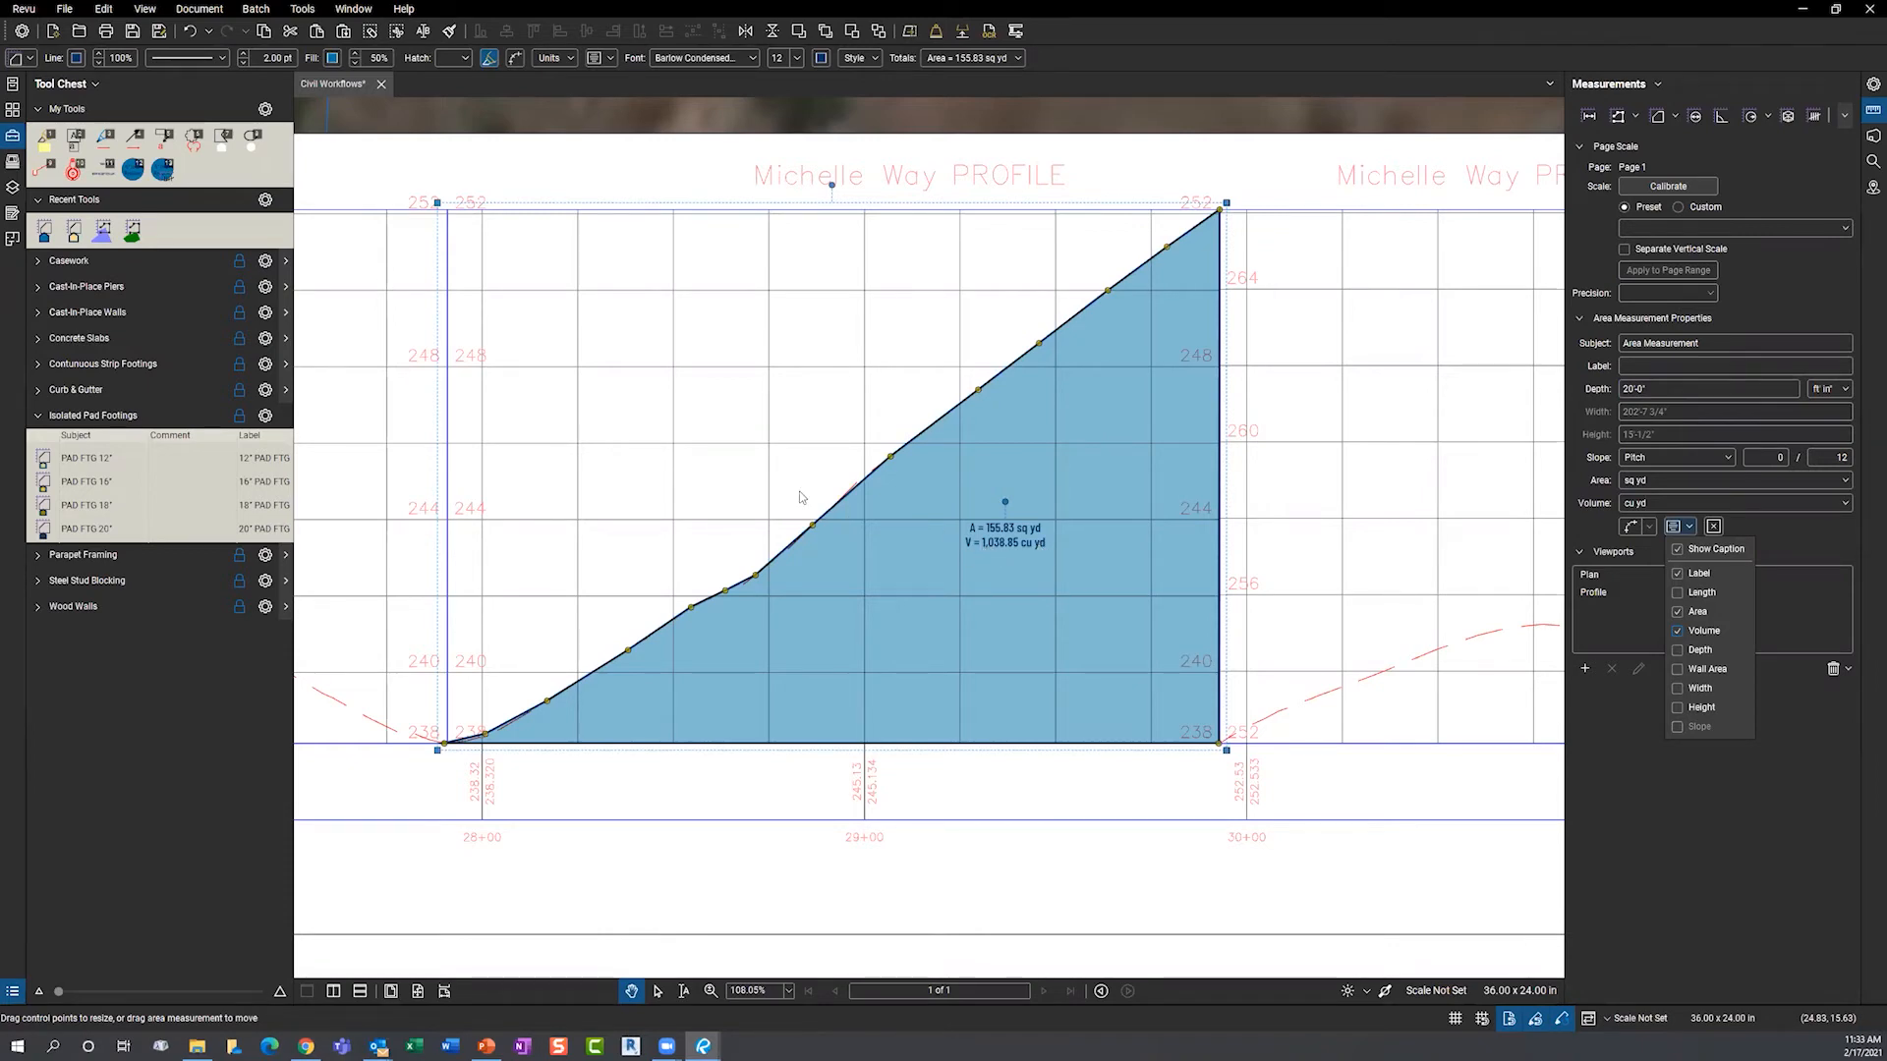
- Close the caption options, reposition the profile, and bring up previews of the open Revu documents
{"action": "scroll", "coordinate": [801, 496], "scroll_direction": "down", "scroll_amount": 1}
{"action": "scroll", "coordinate": [801, 496], "scroll_direction": "down", "scroll_amount": 1}
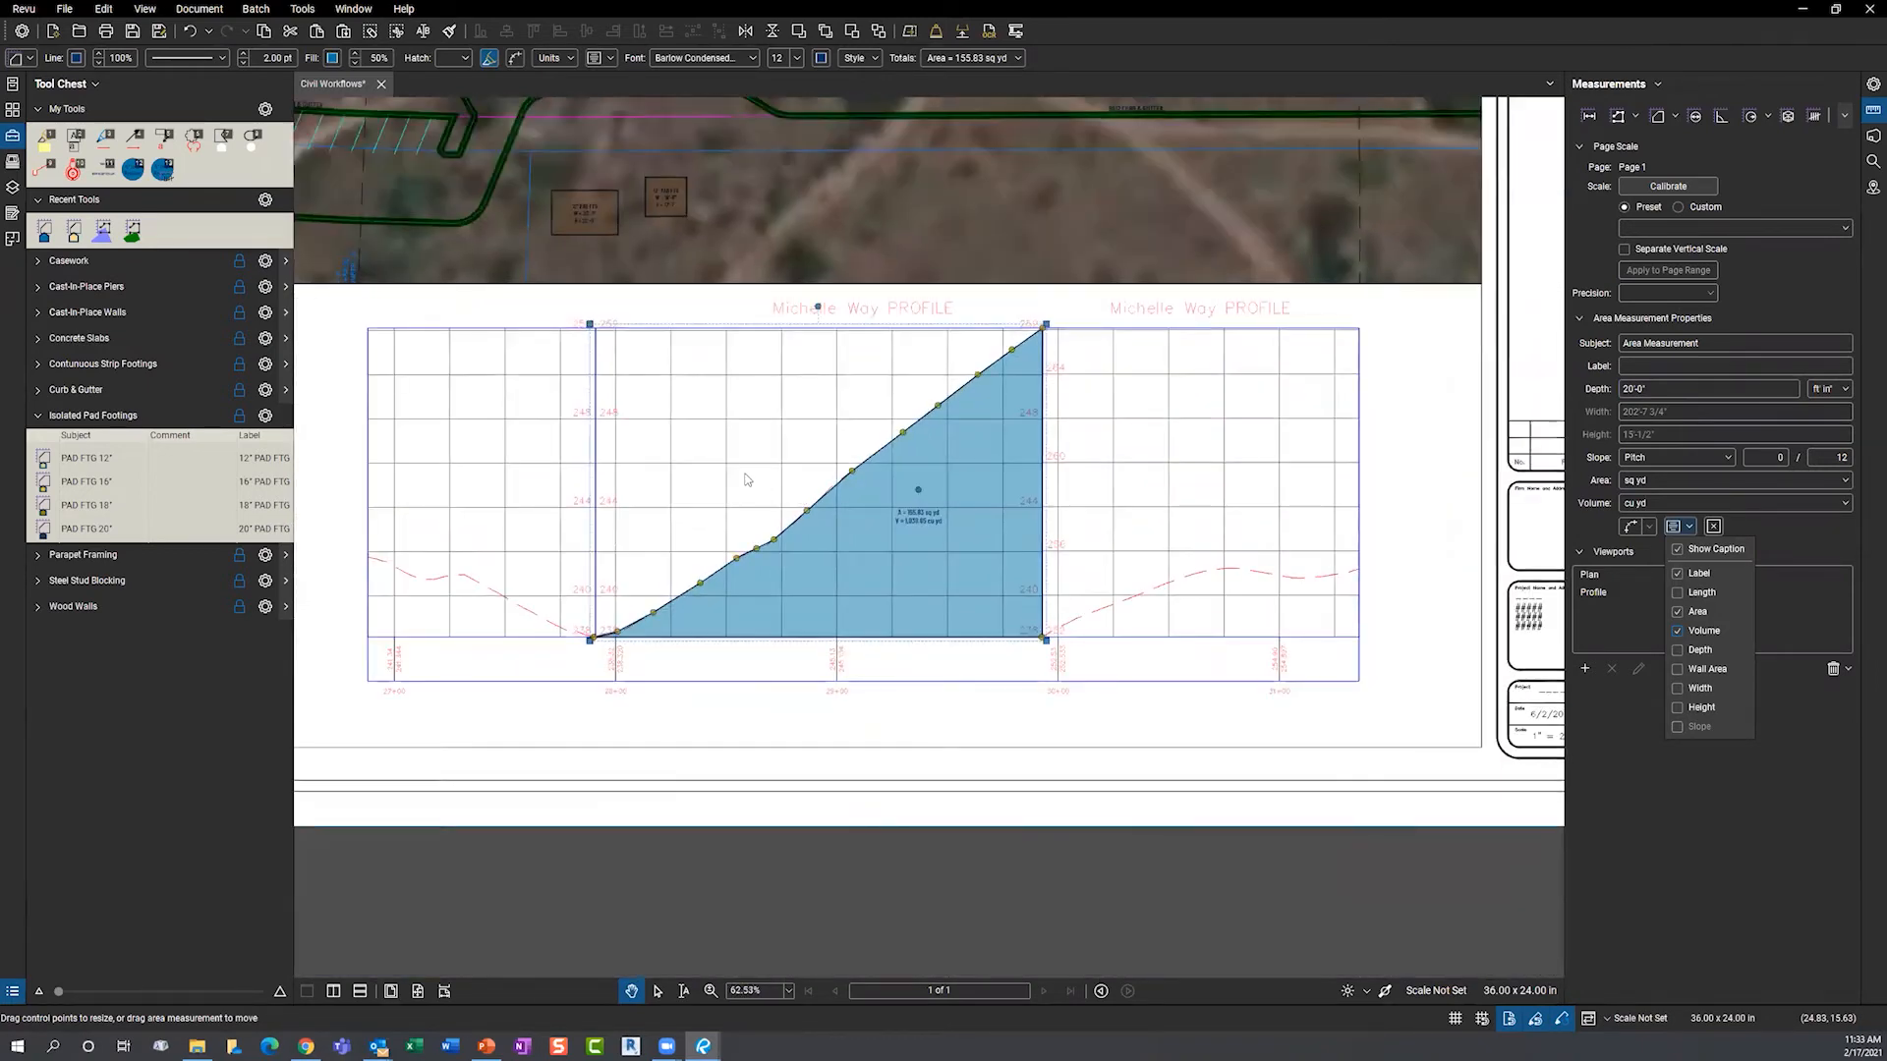
{"action": "left_click", "coordinate": [1125, 568]}
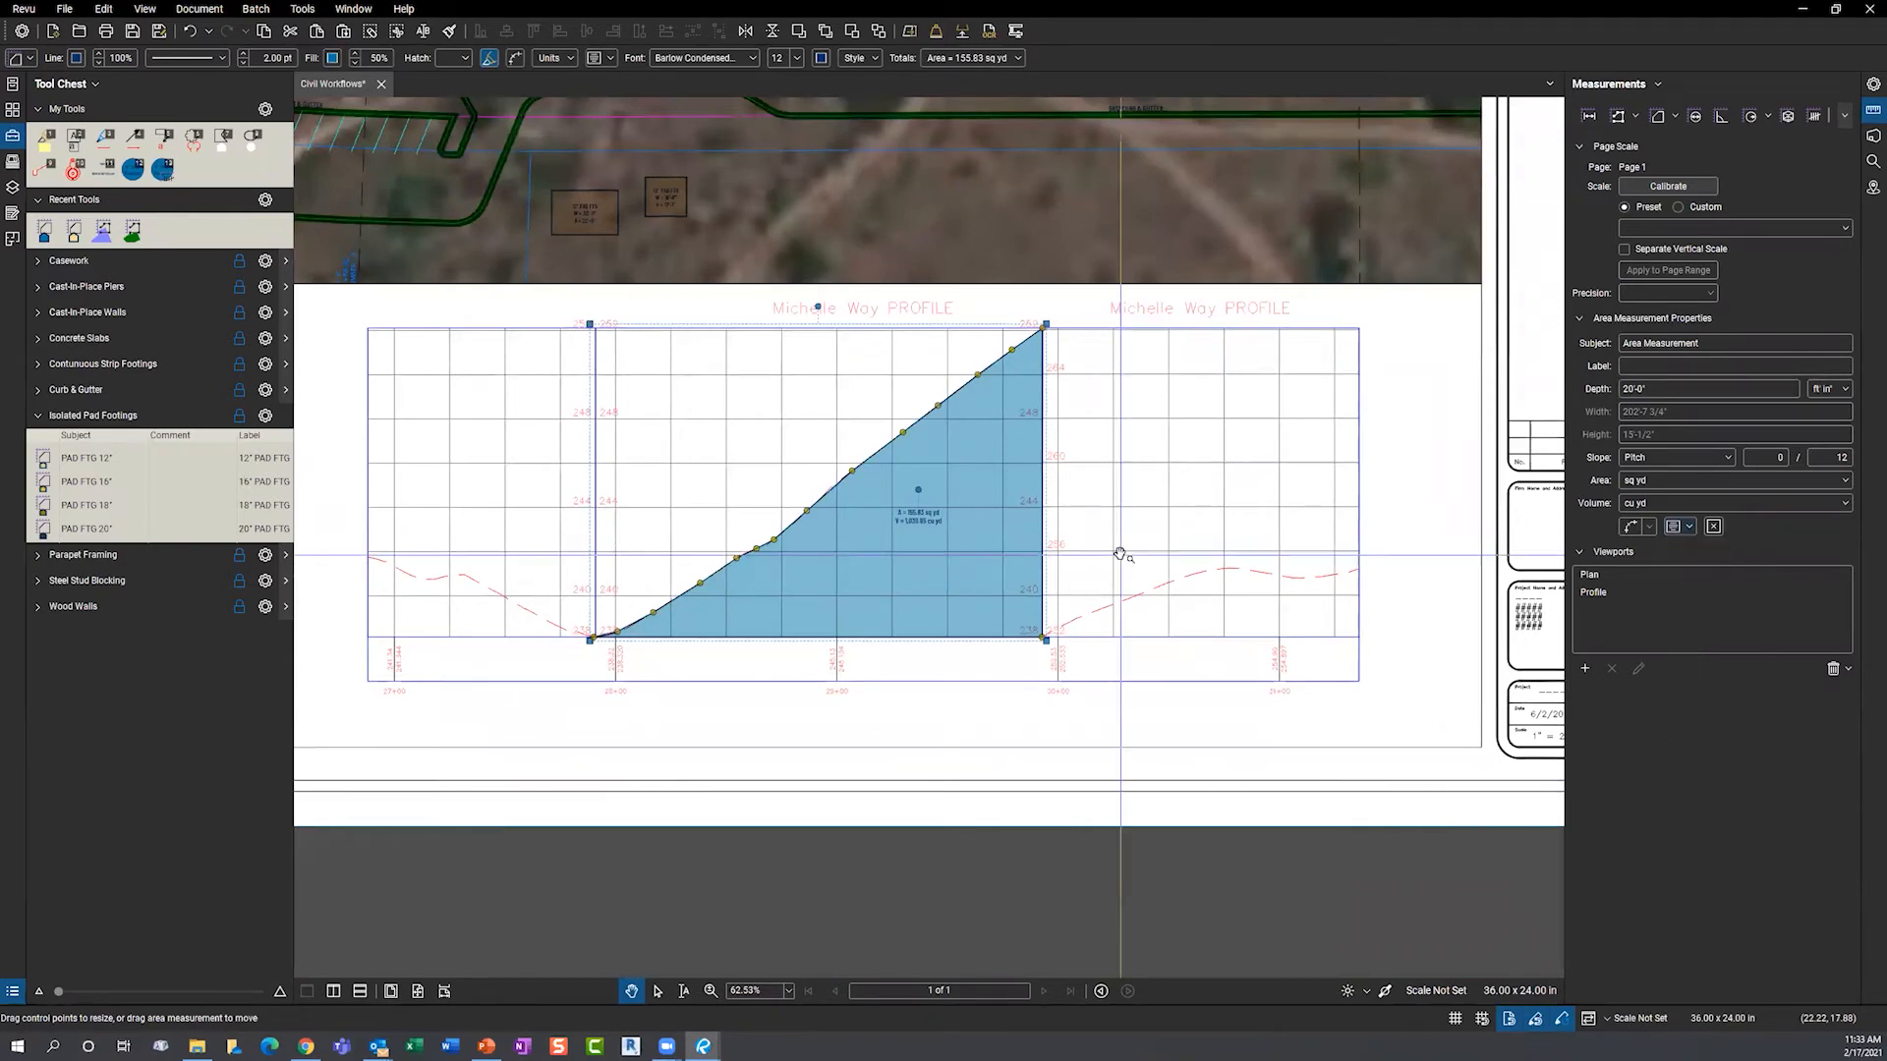
{"action": "left_click_drag", "start_coordinate": [1097, 518], "coordinate": [1150, 557]}
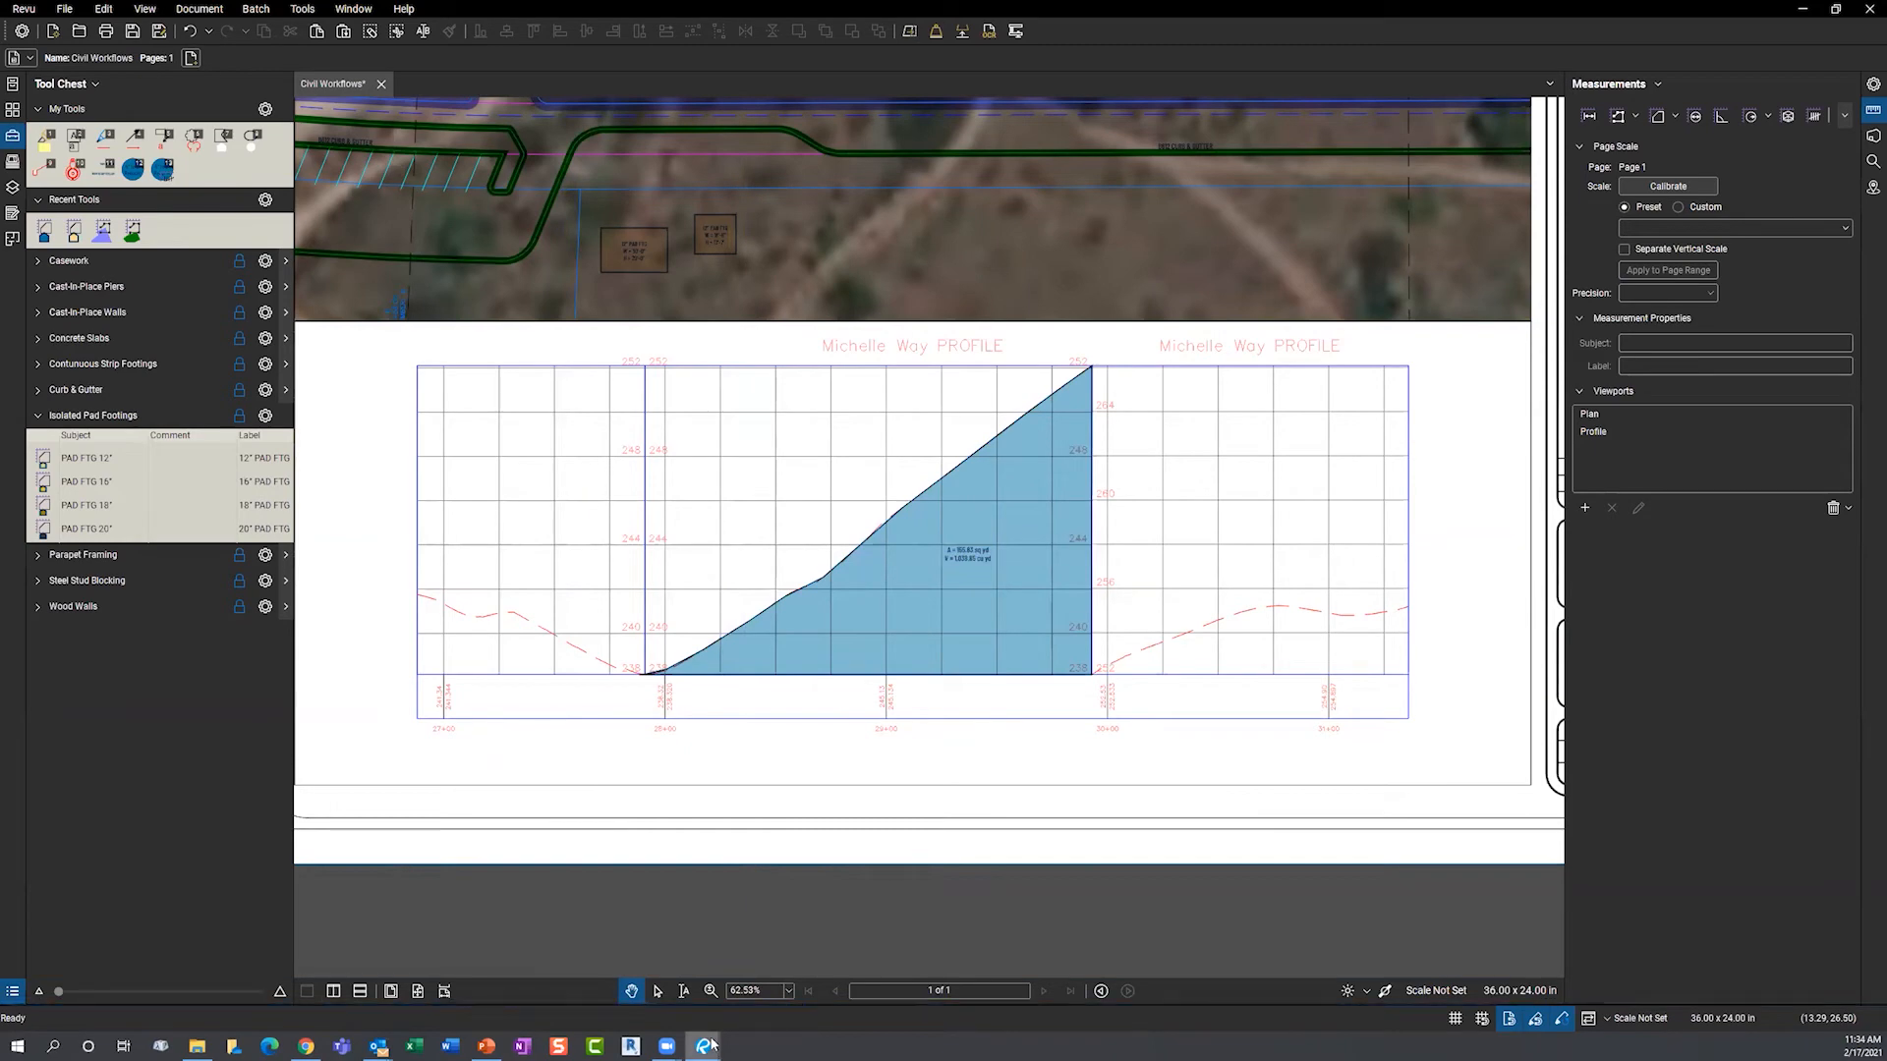
{"action": "mouse_move", "coordinate": [704, 1046]}
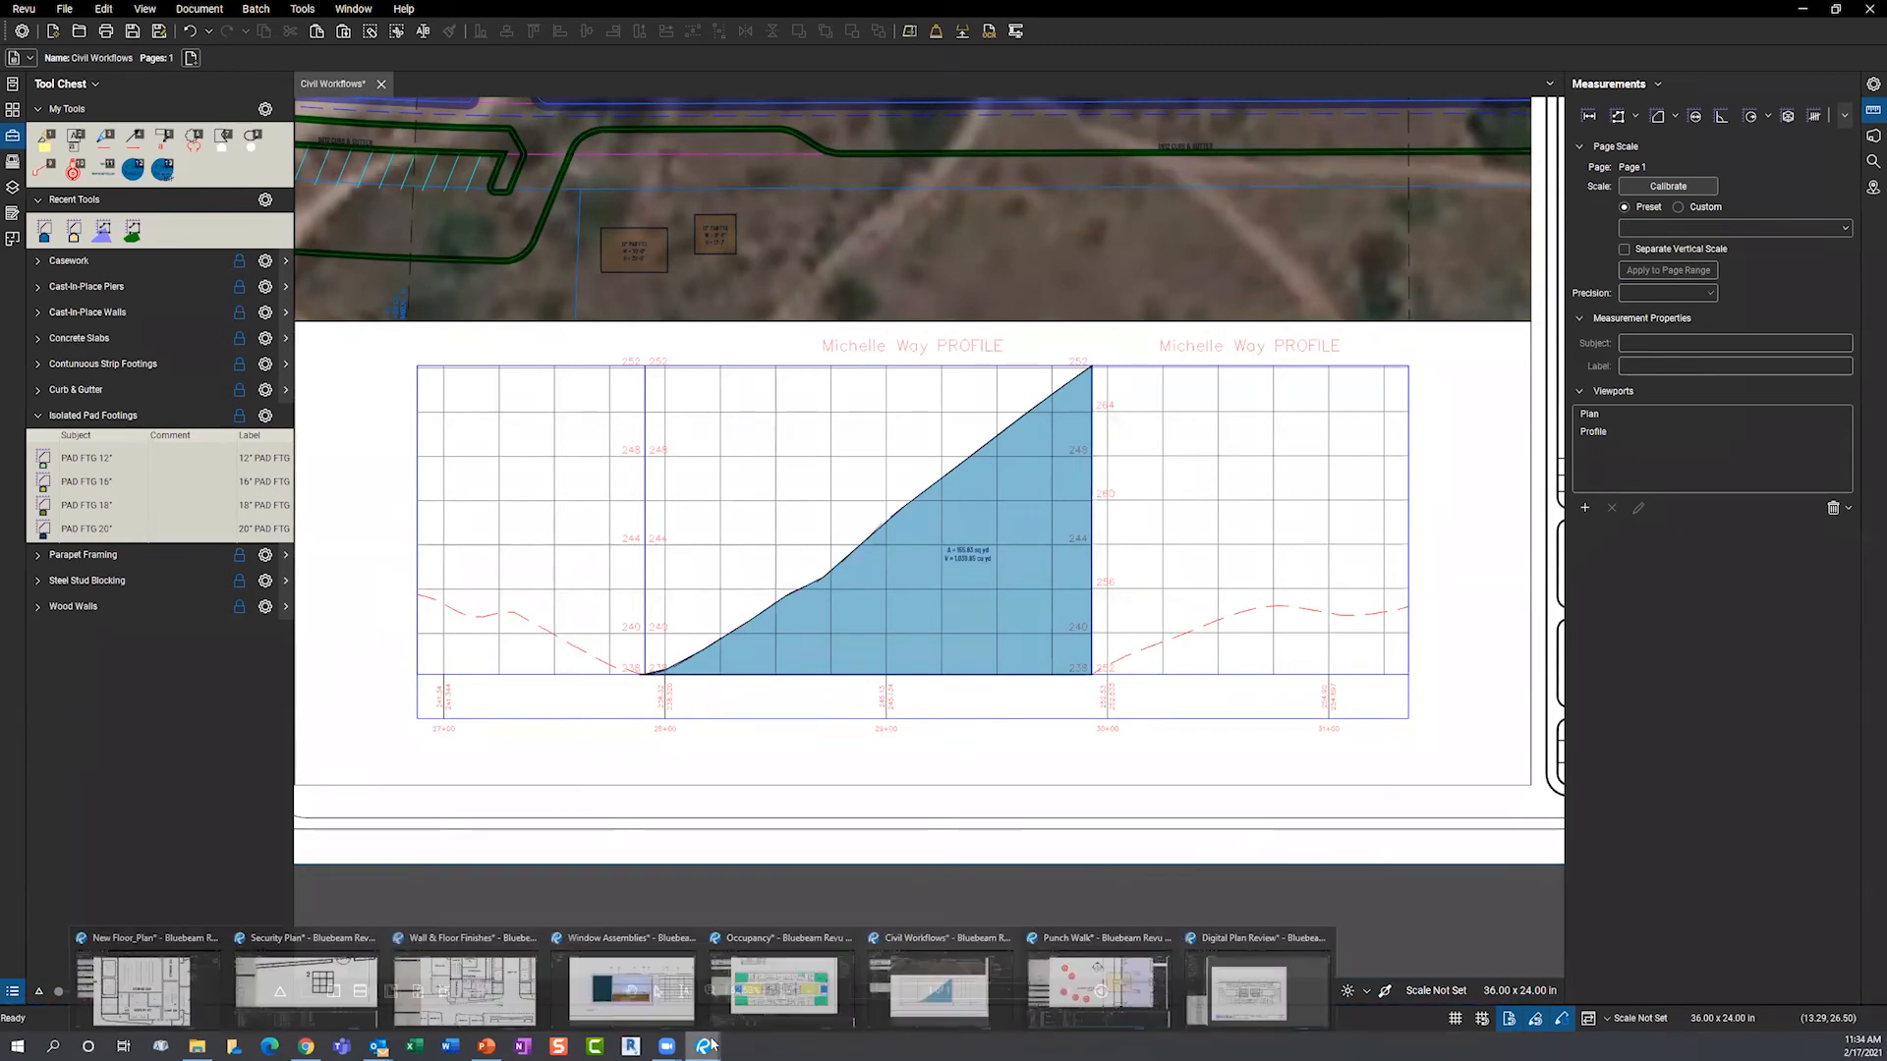
- Open the Digital Plan Review floor plan, drop one UB7 utilities comment, and review it
{"action": "left_click", "coordinate": [1305, 982]}
{"action": "left_click_drag", "start_coordinate": [559, 763], "coordinate": [724, 727]}
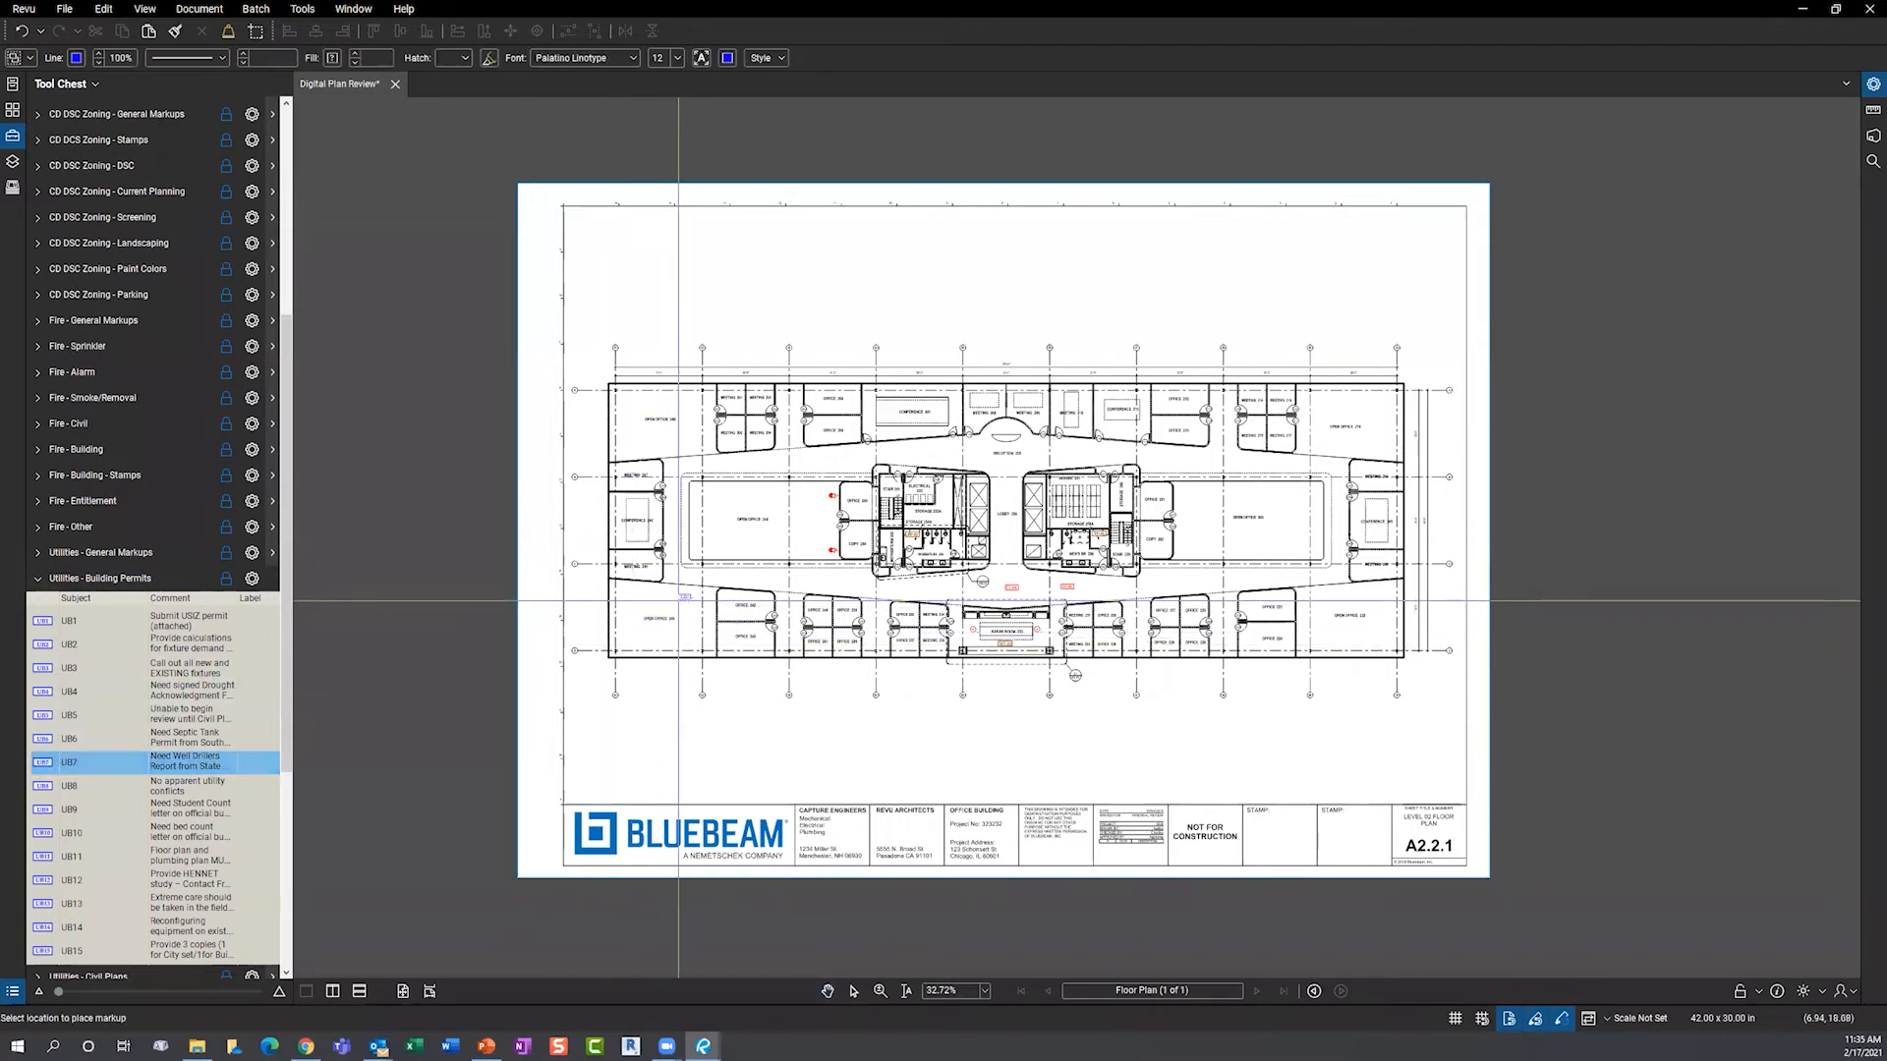
{"action": "left_click", "coordinate": [687, 596]}
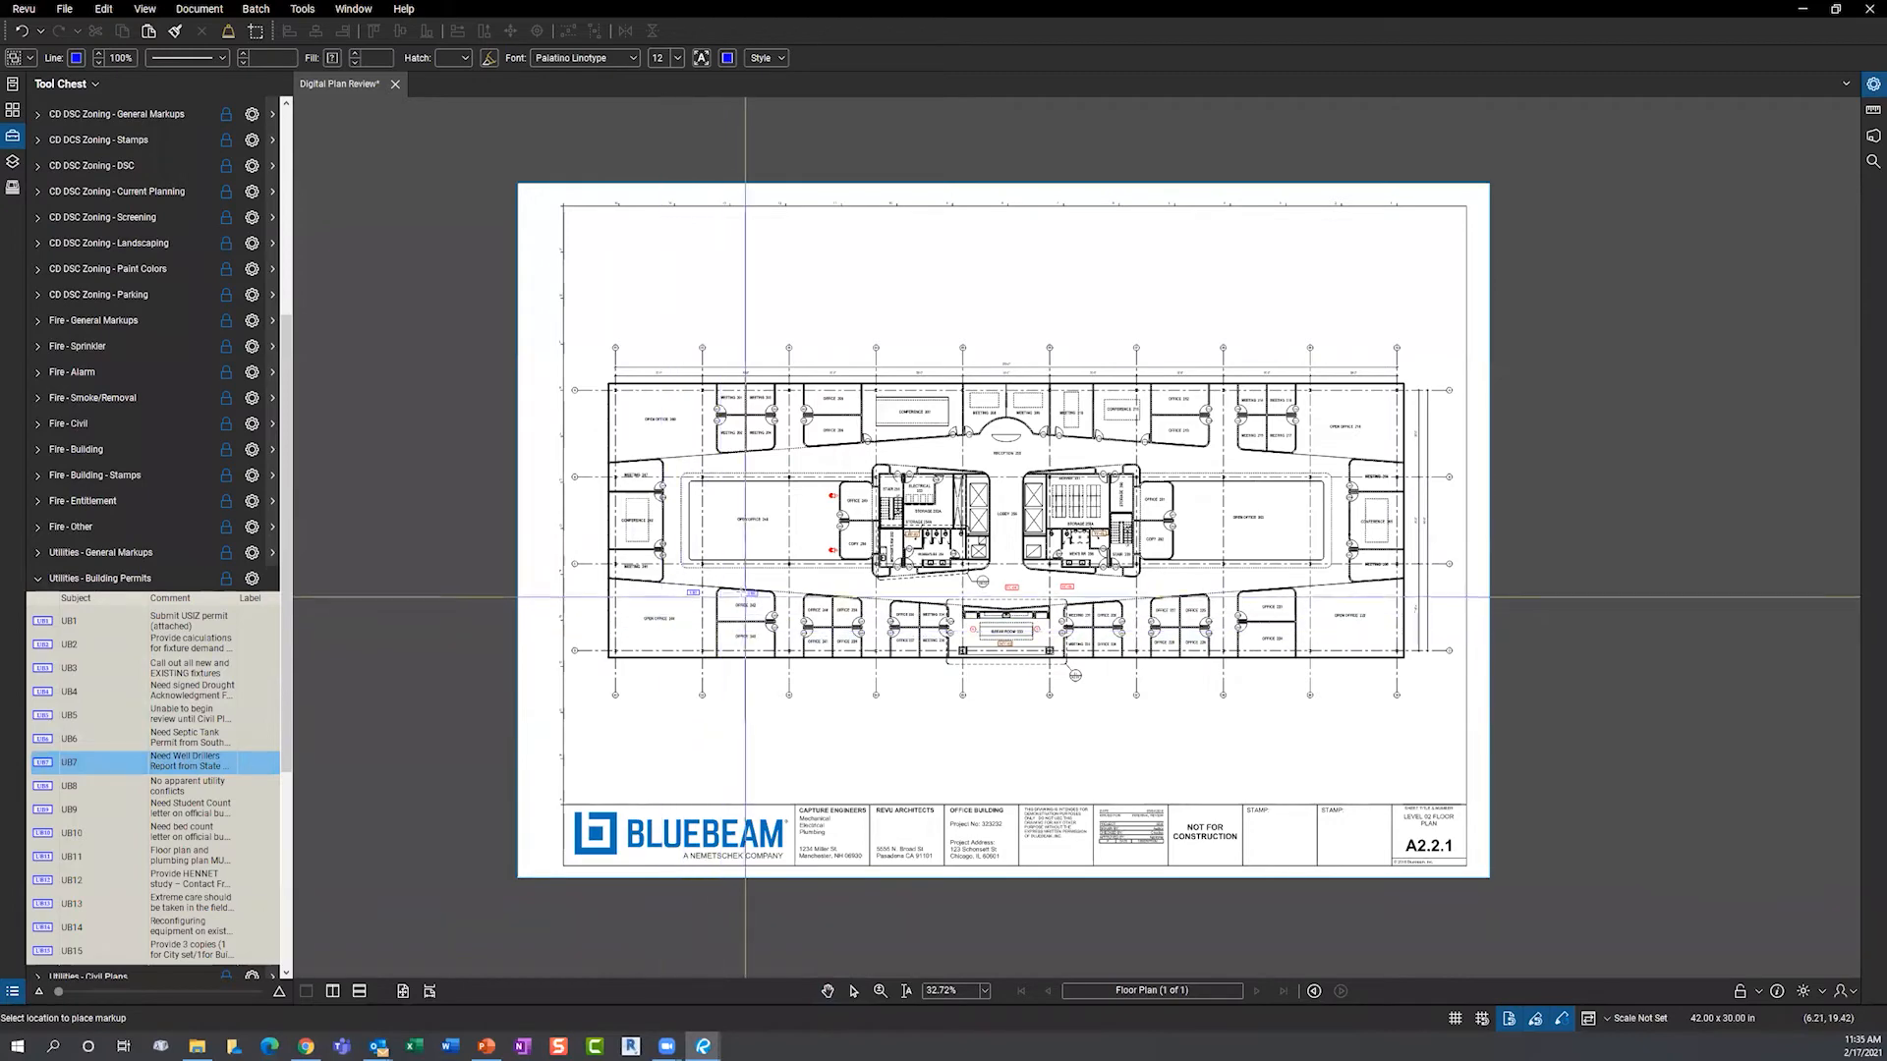
{"action": "key", "text": "Escape"}
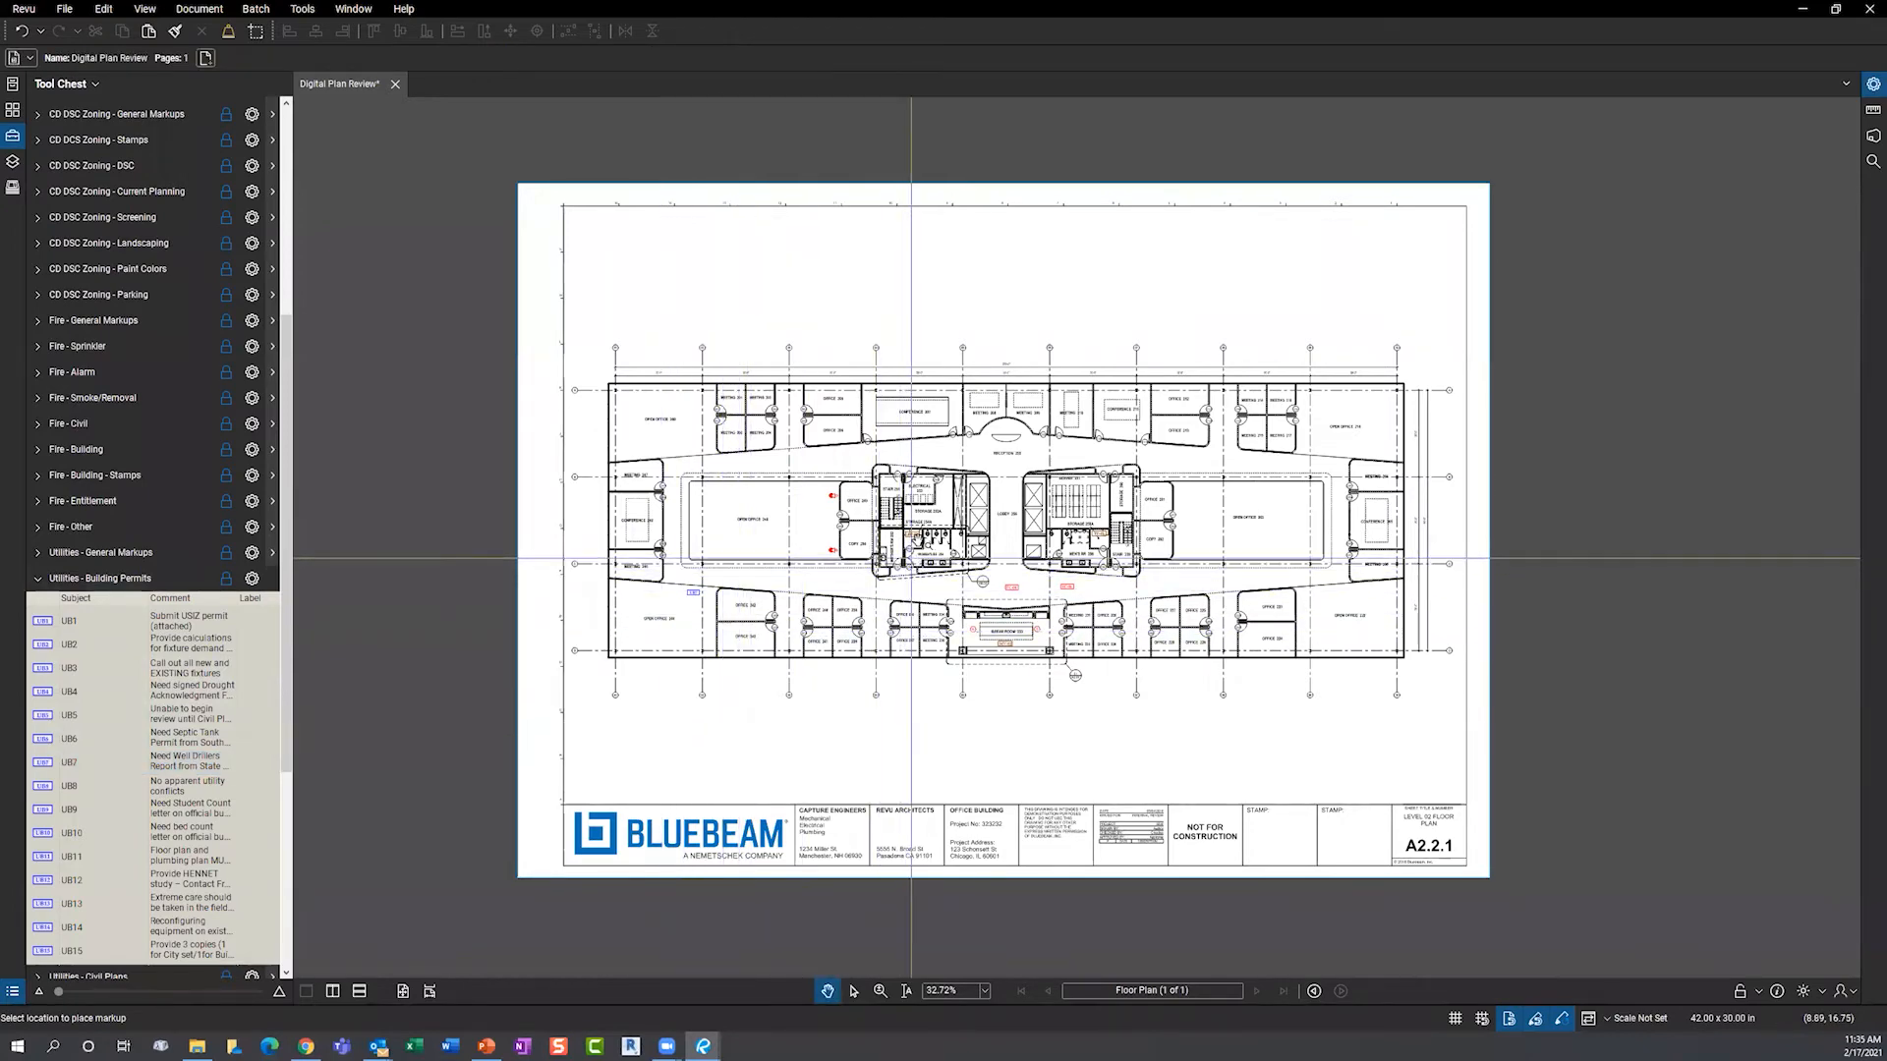
{"action": "scroll", "coordinate": [857, 575], "scroll_direction": "up", "scroll_amount": 9}
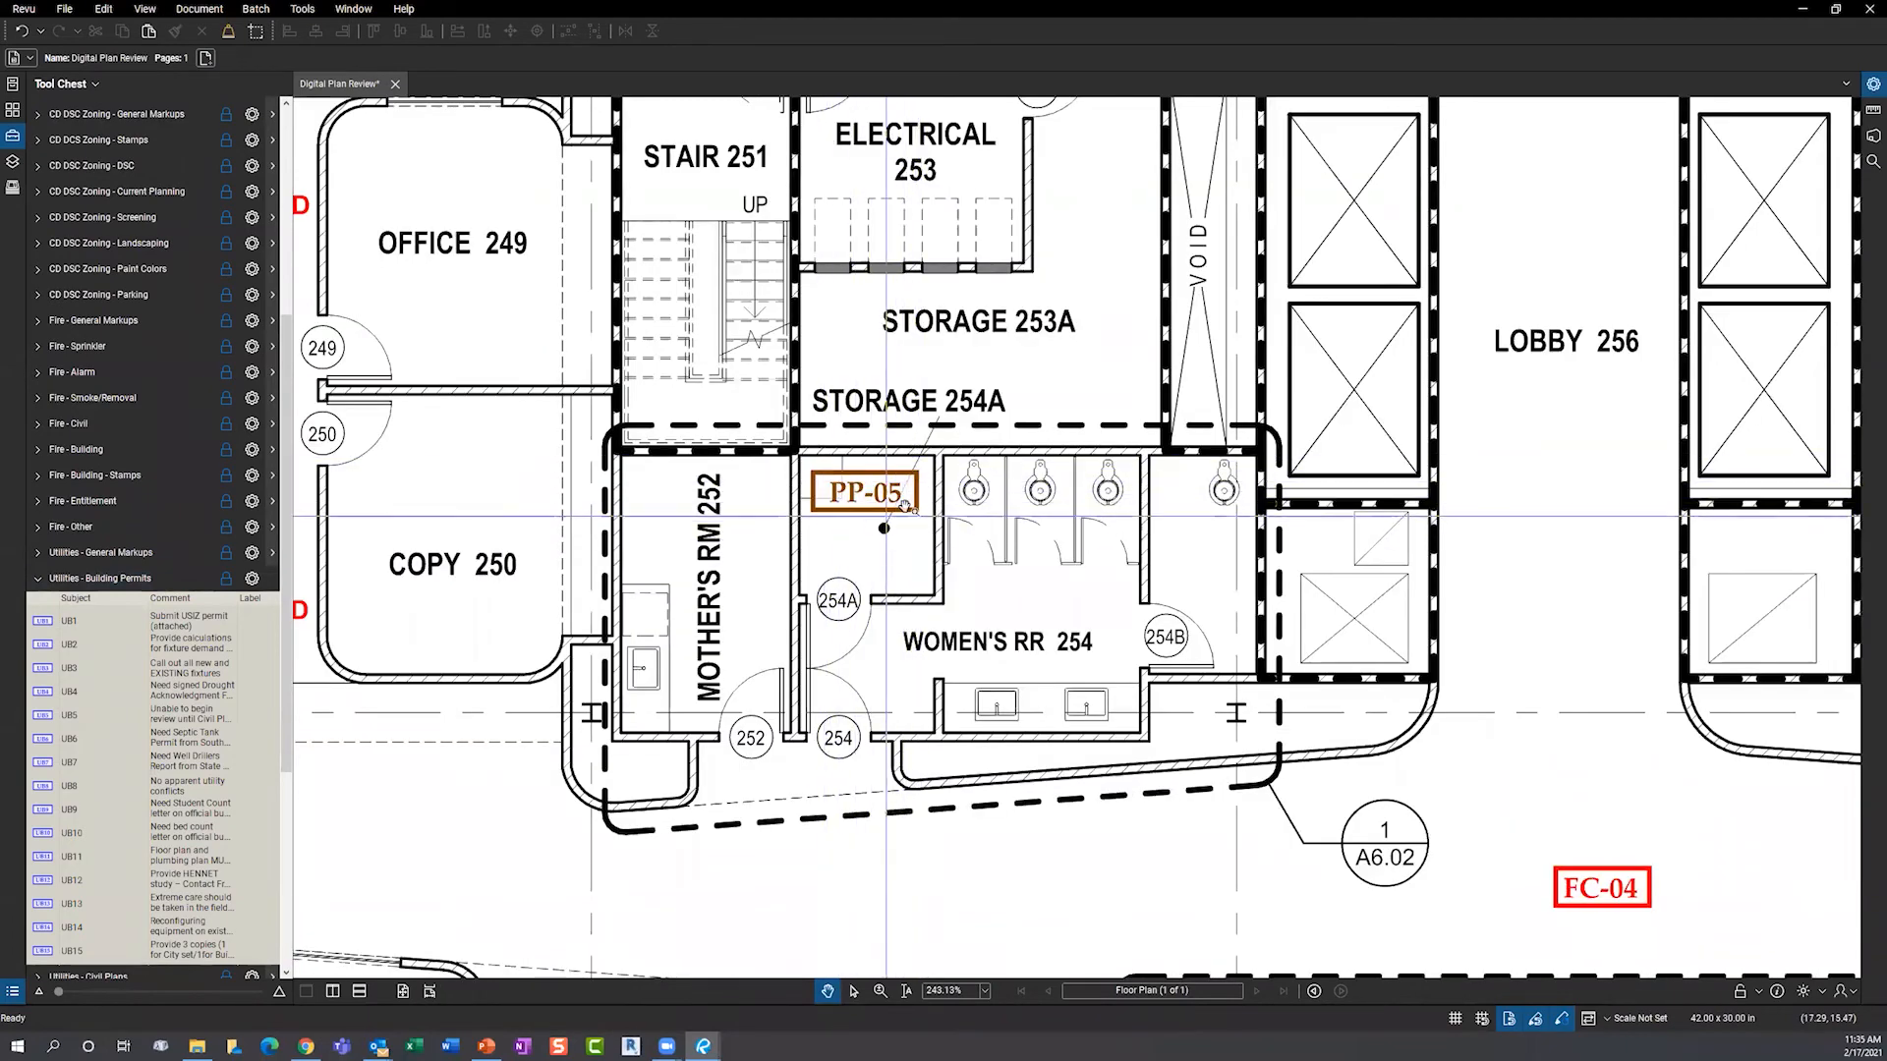
{"action": "mouse_move", "coordinate": [894, 516]}
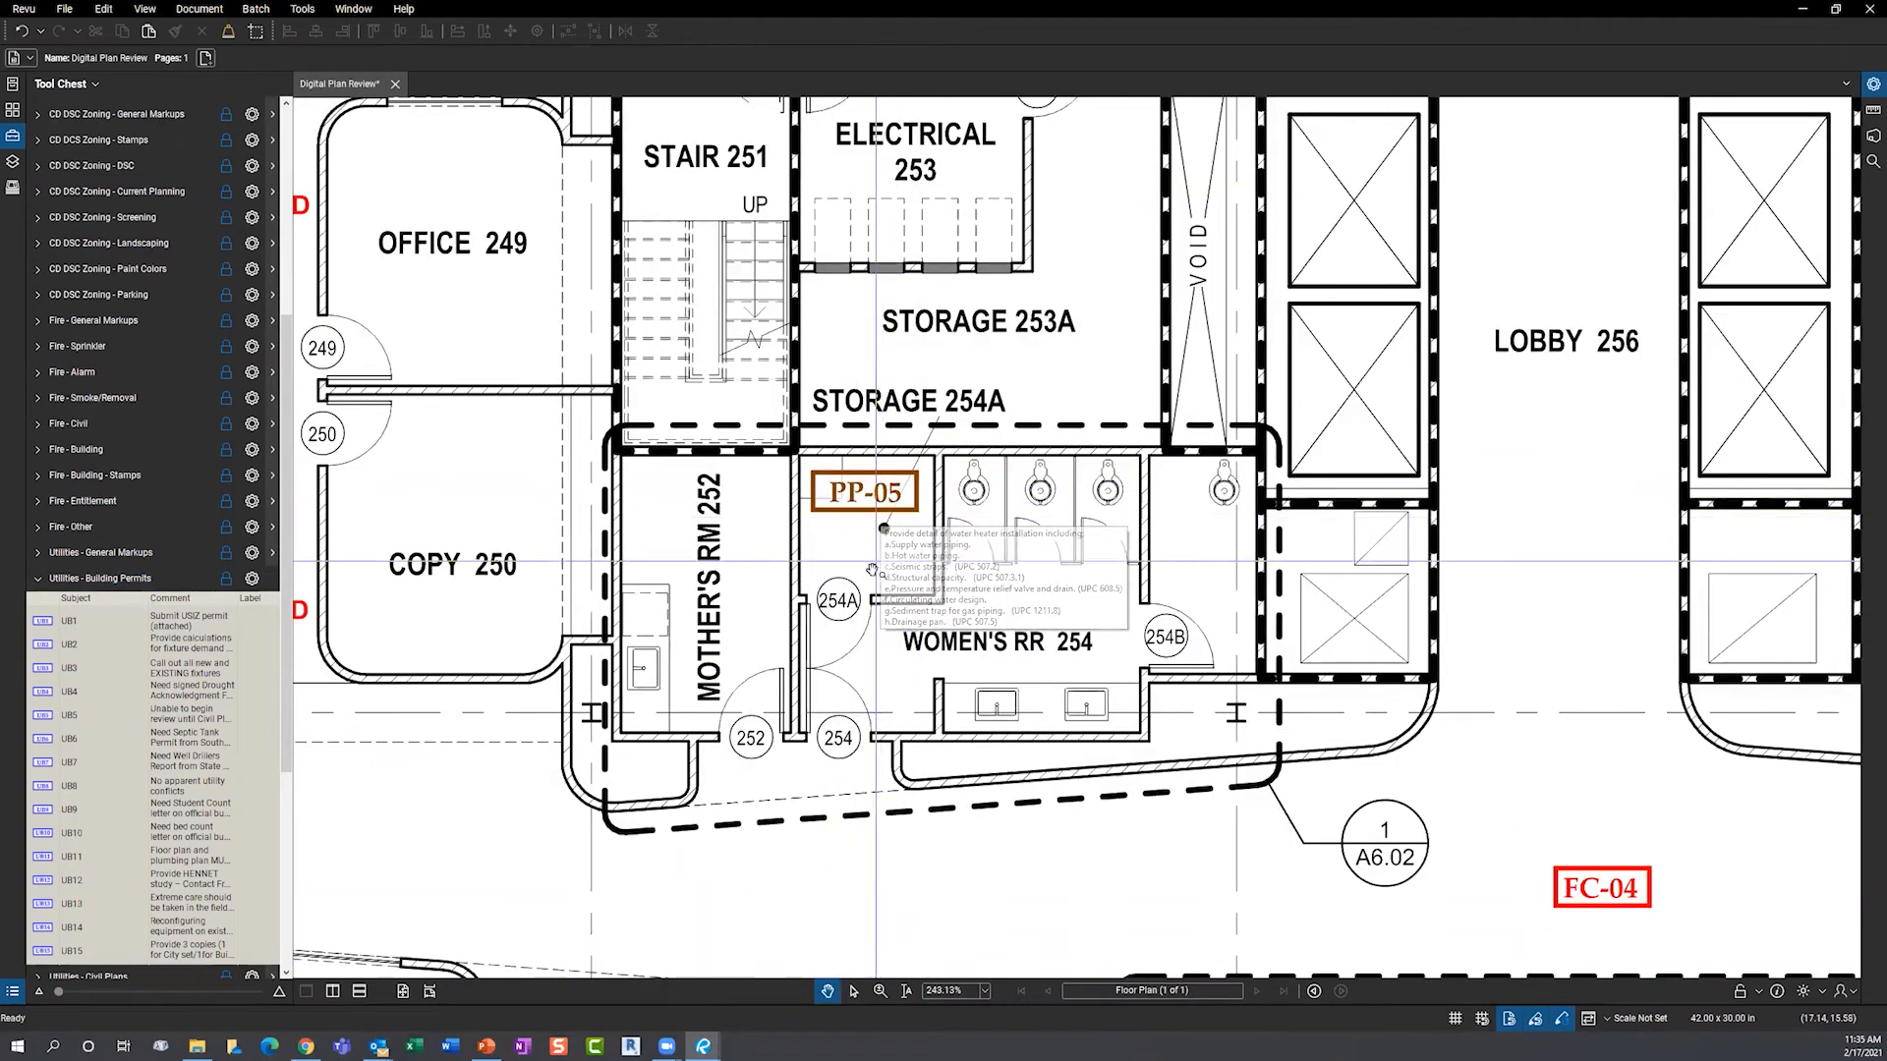
{"action": "scroll", "coordinate": [877, 578], "scroll_direction": "down", "scroll_amount": 1}
{"action": "scroll", "coordinate": [877, 578], "scroll_direction": "down", "scroll_amount": 6}
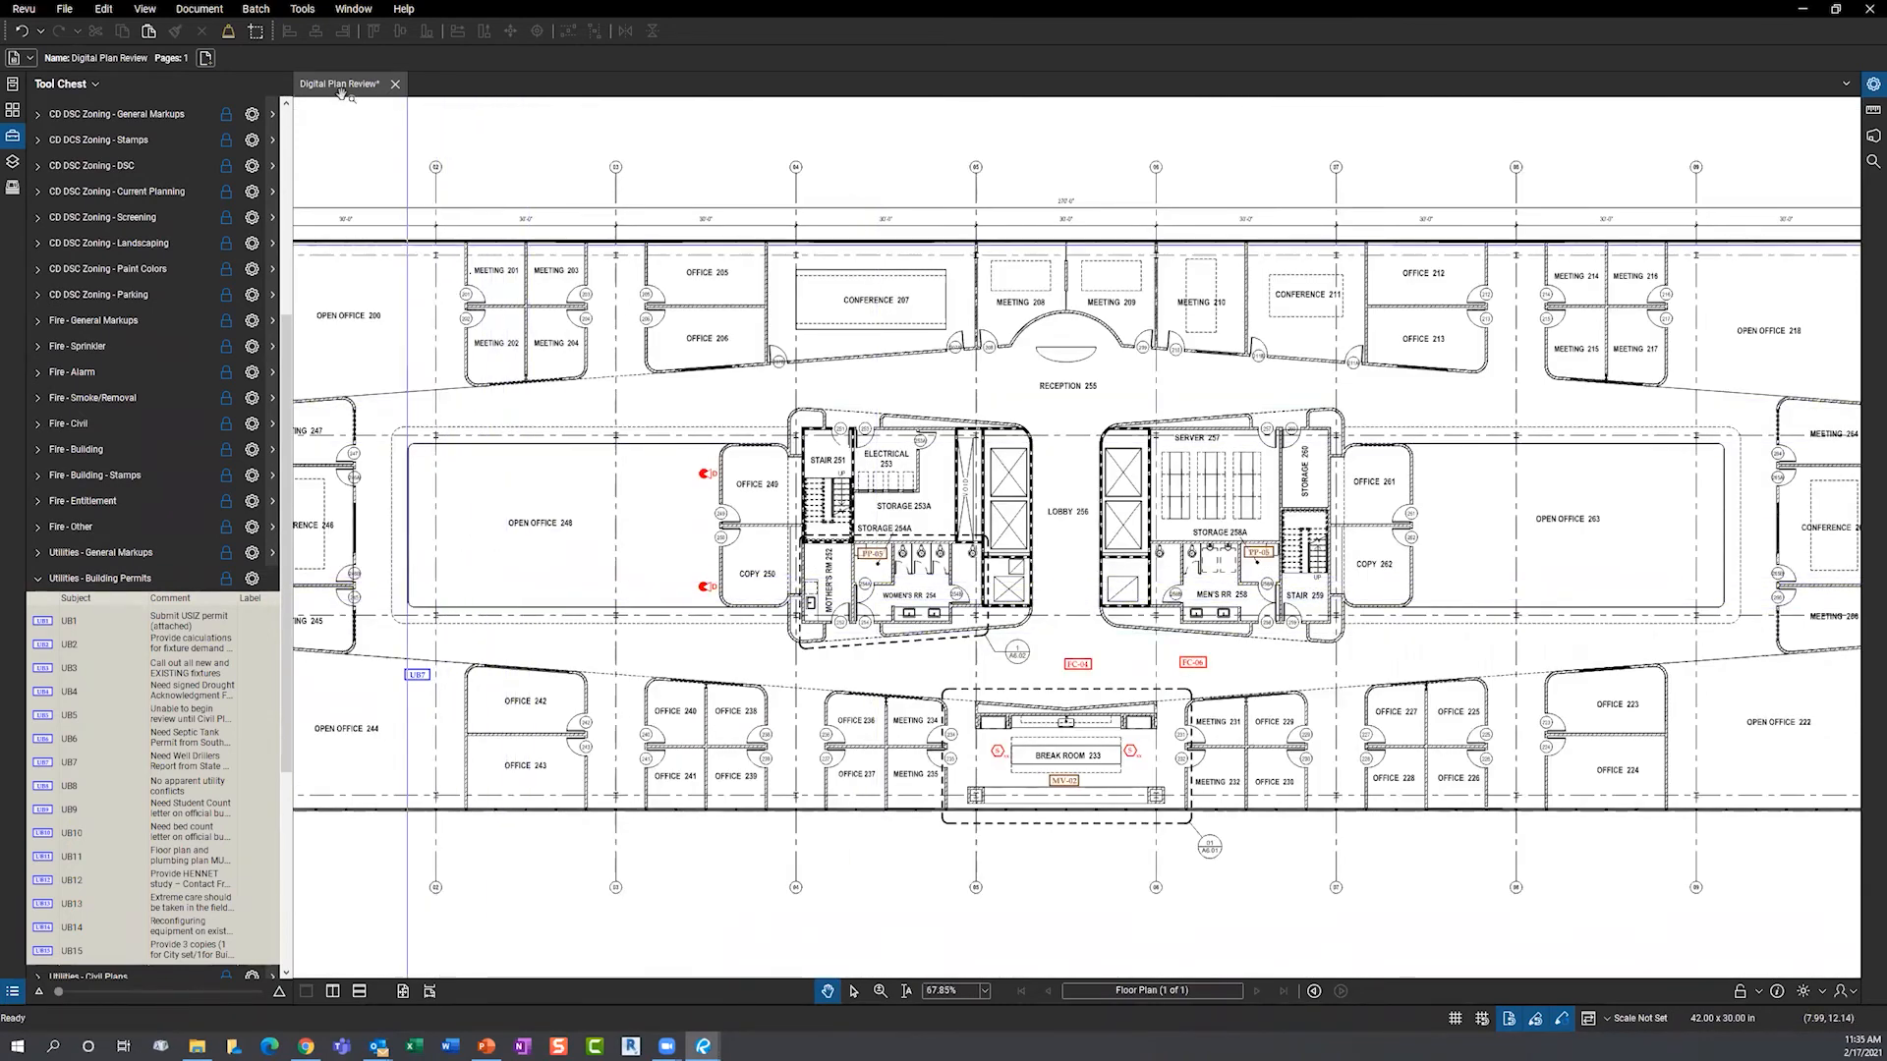
- Cloud Office 249 with a Cloud+ callout reading 'Nionyou need to change', then show the Markups List
{"action": "left_click", "coordinate": [302, 9]}
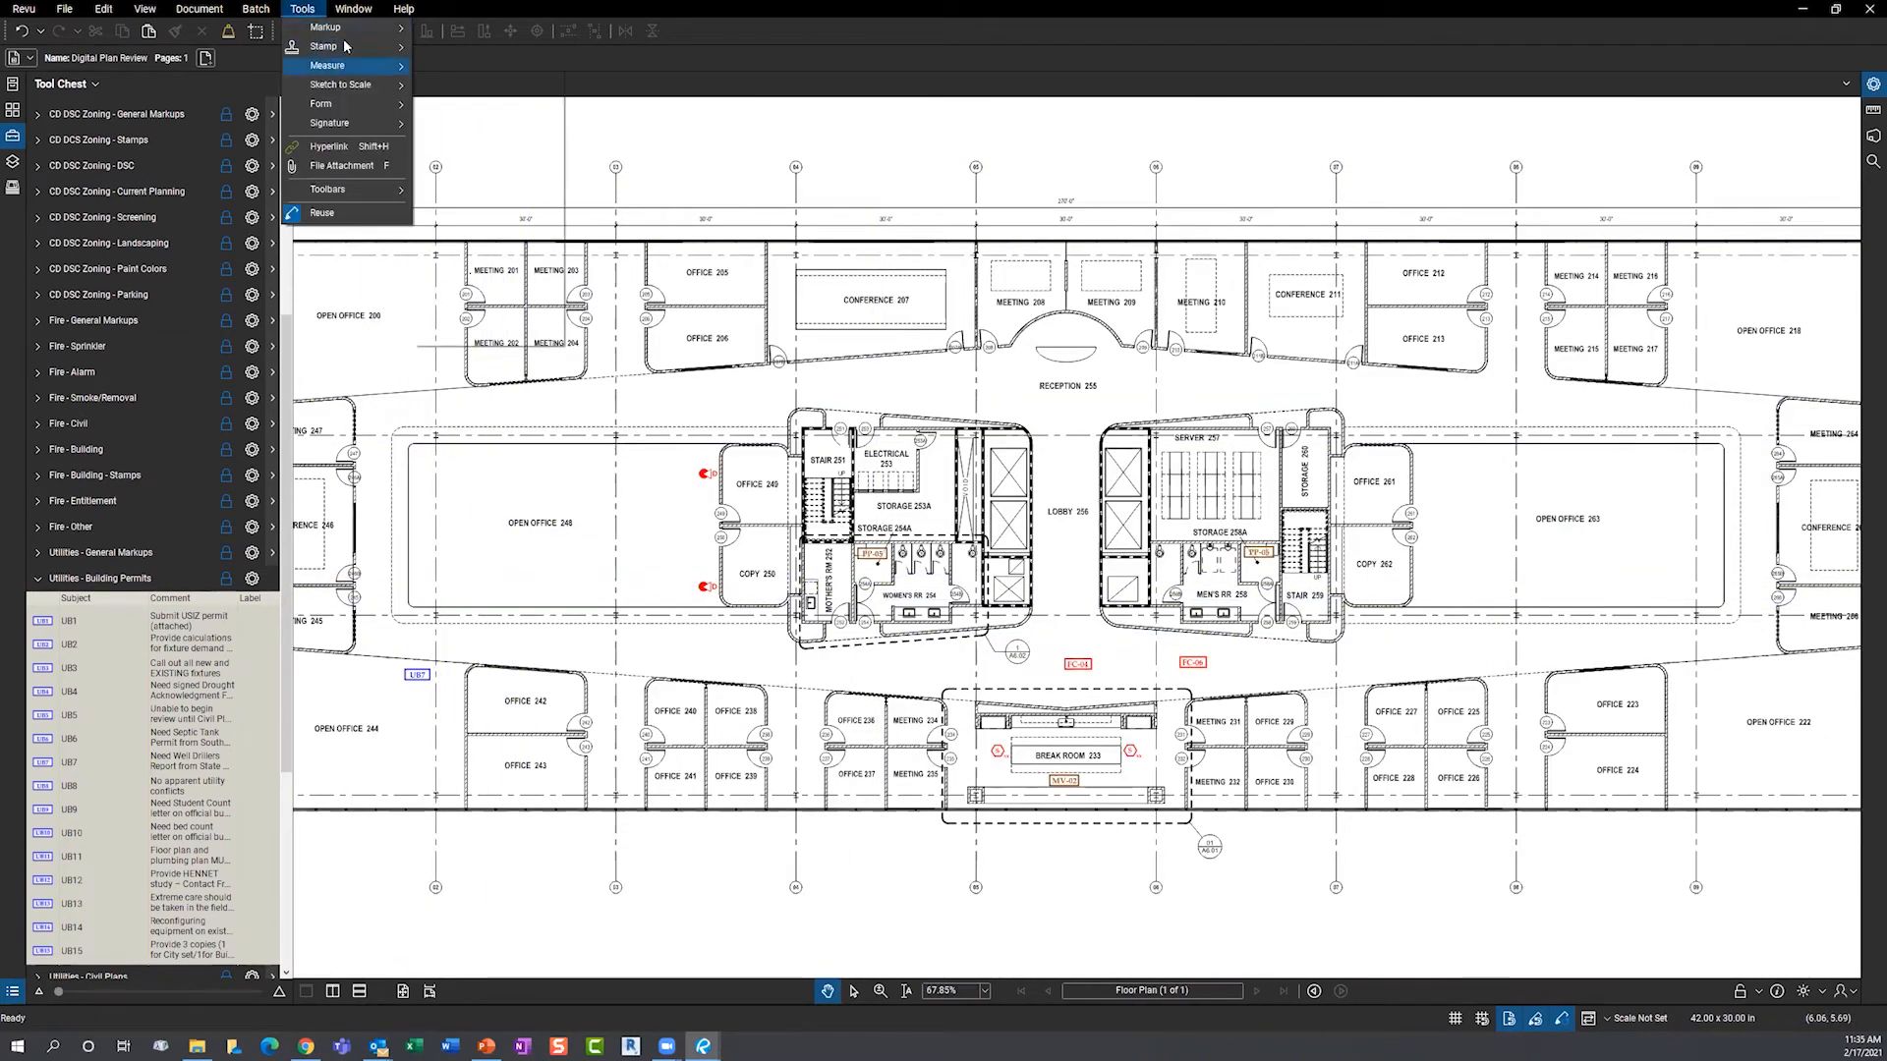
{"action": "mouse_move", "coordinate": [334, 28]}
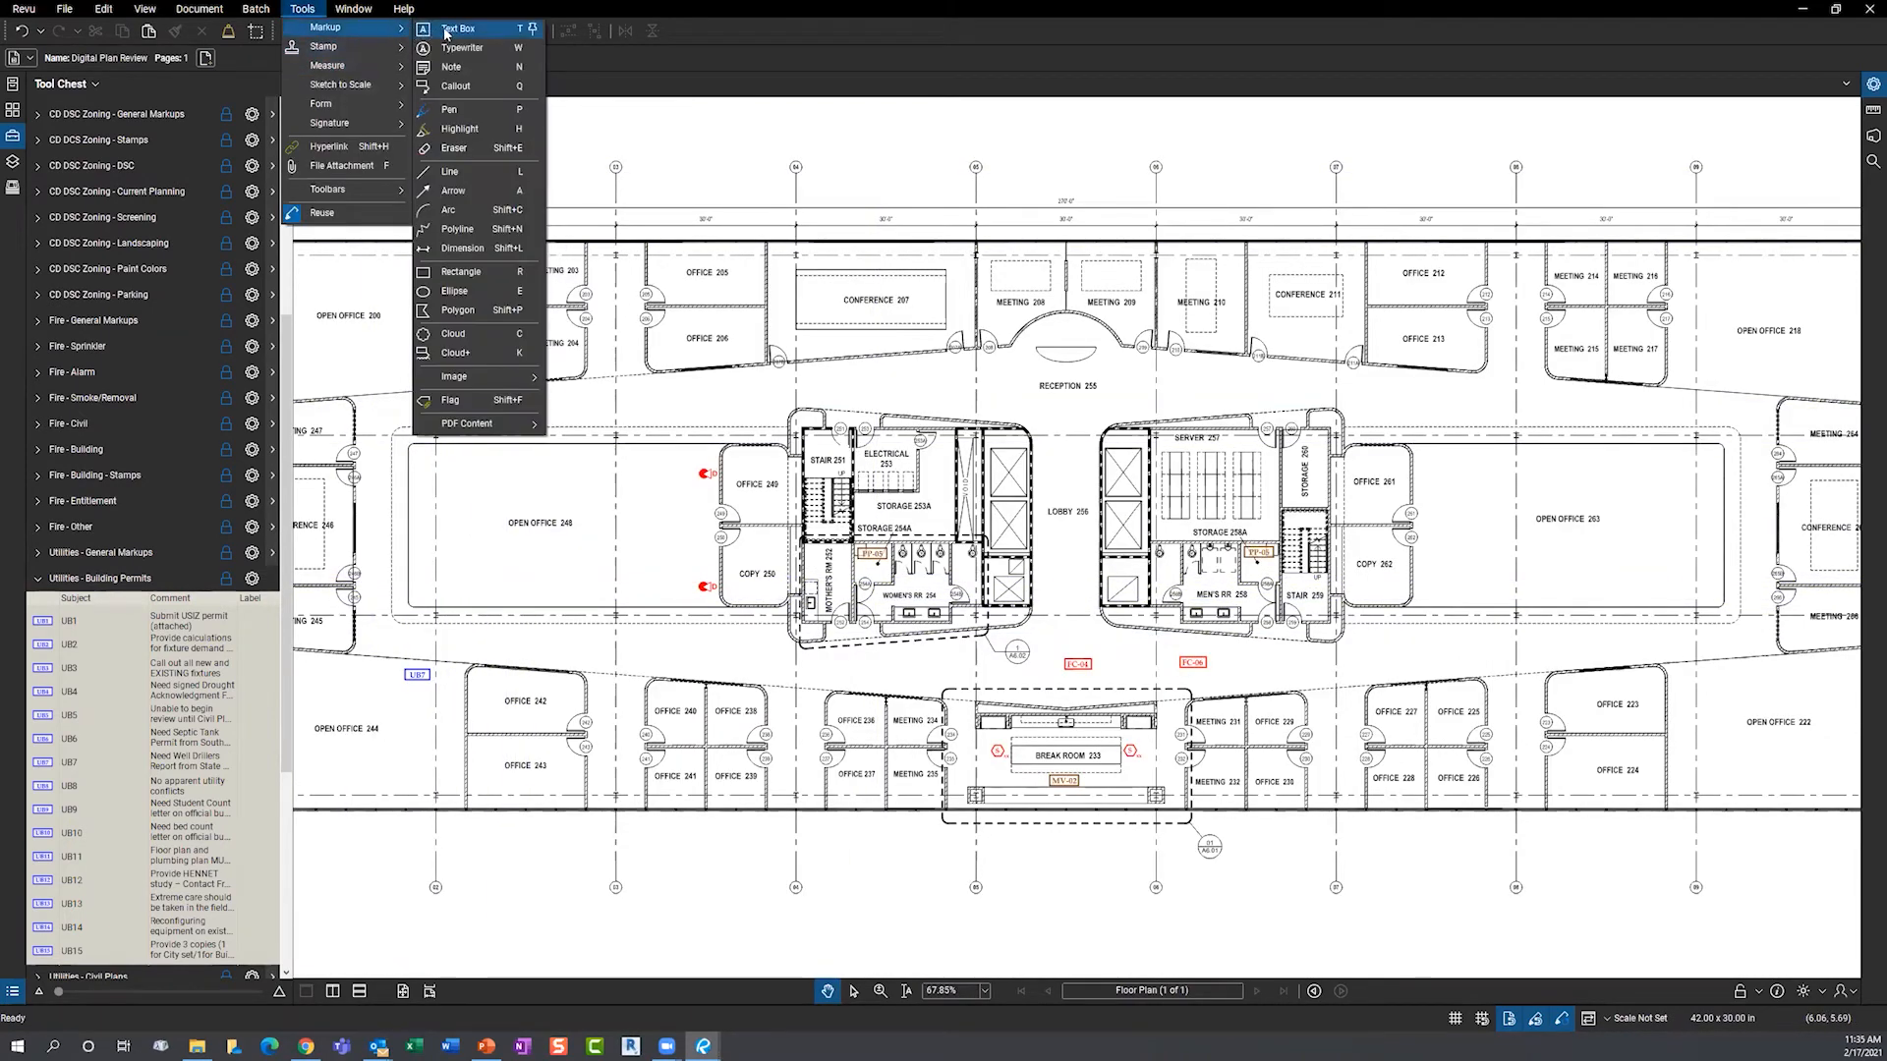
{"action": "left_click", "coordinate": [470, 354]}
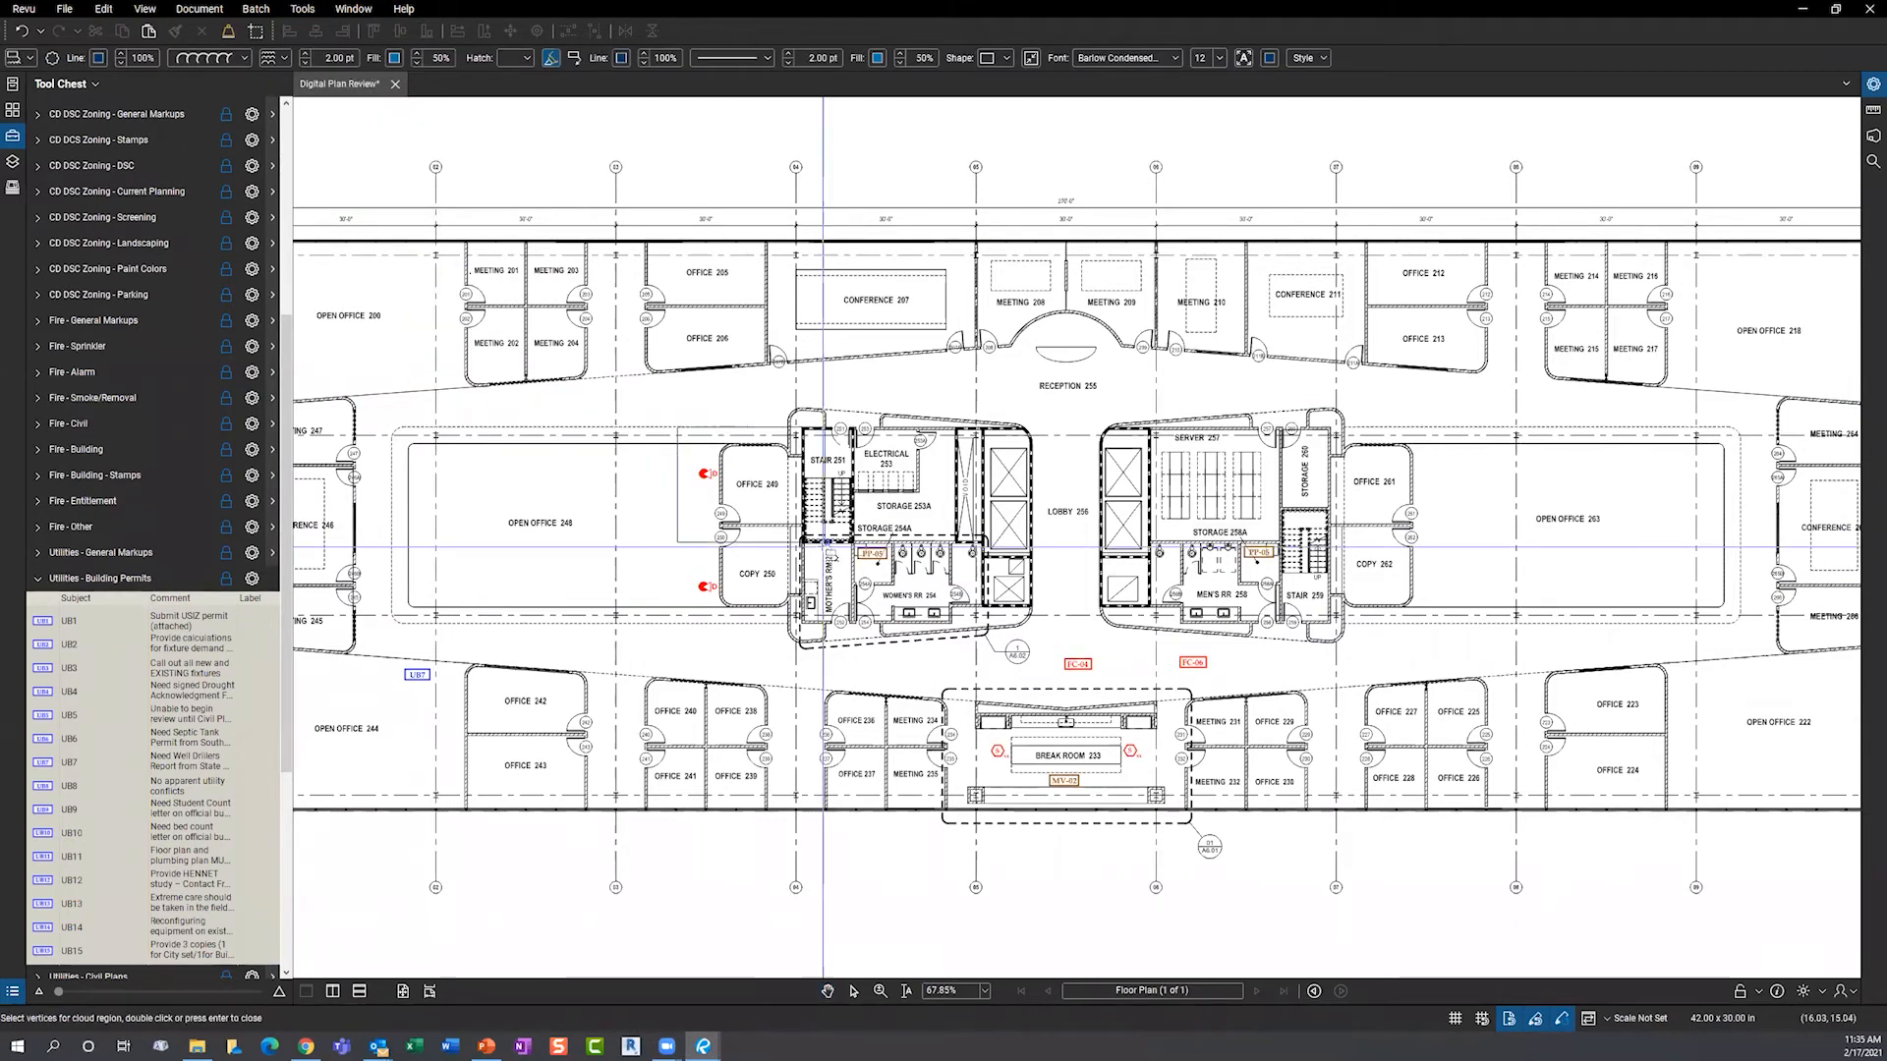
{"action": "left_click_drag", "start_coordinate": [672, 423], "coordinate": [827, 547]}
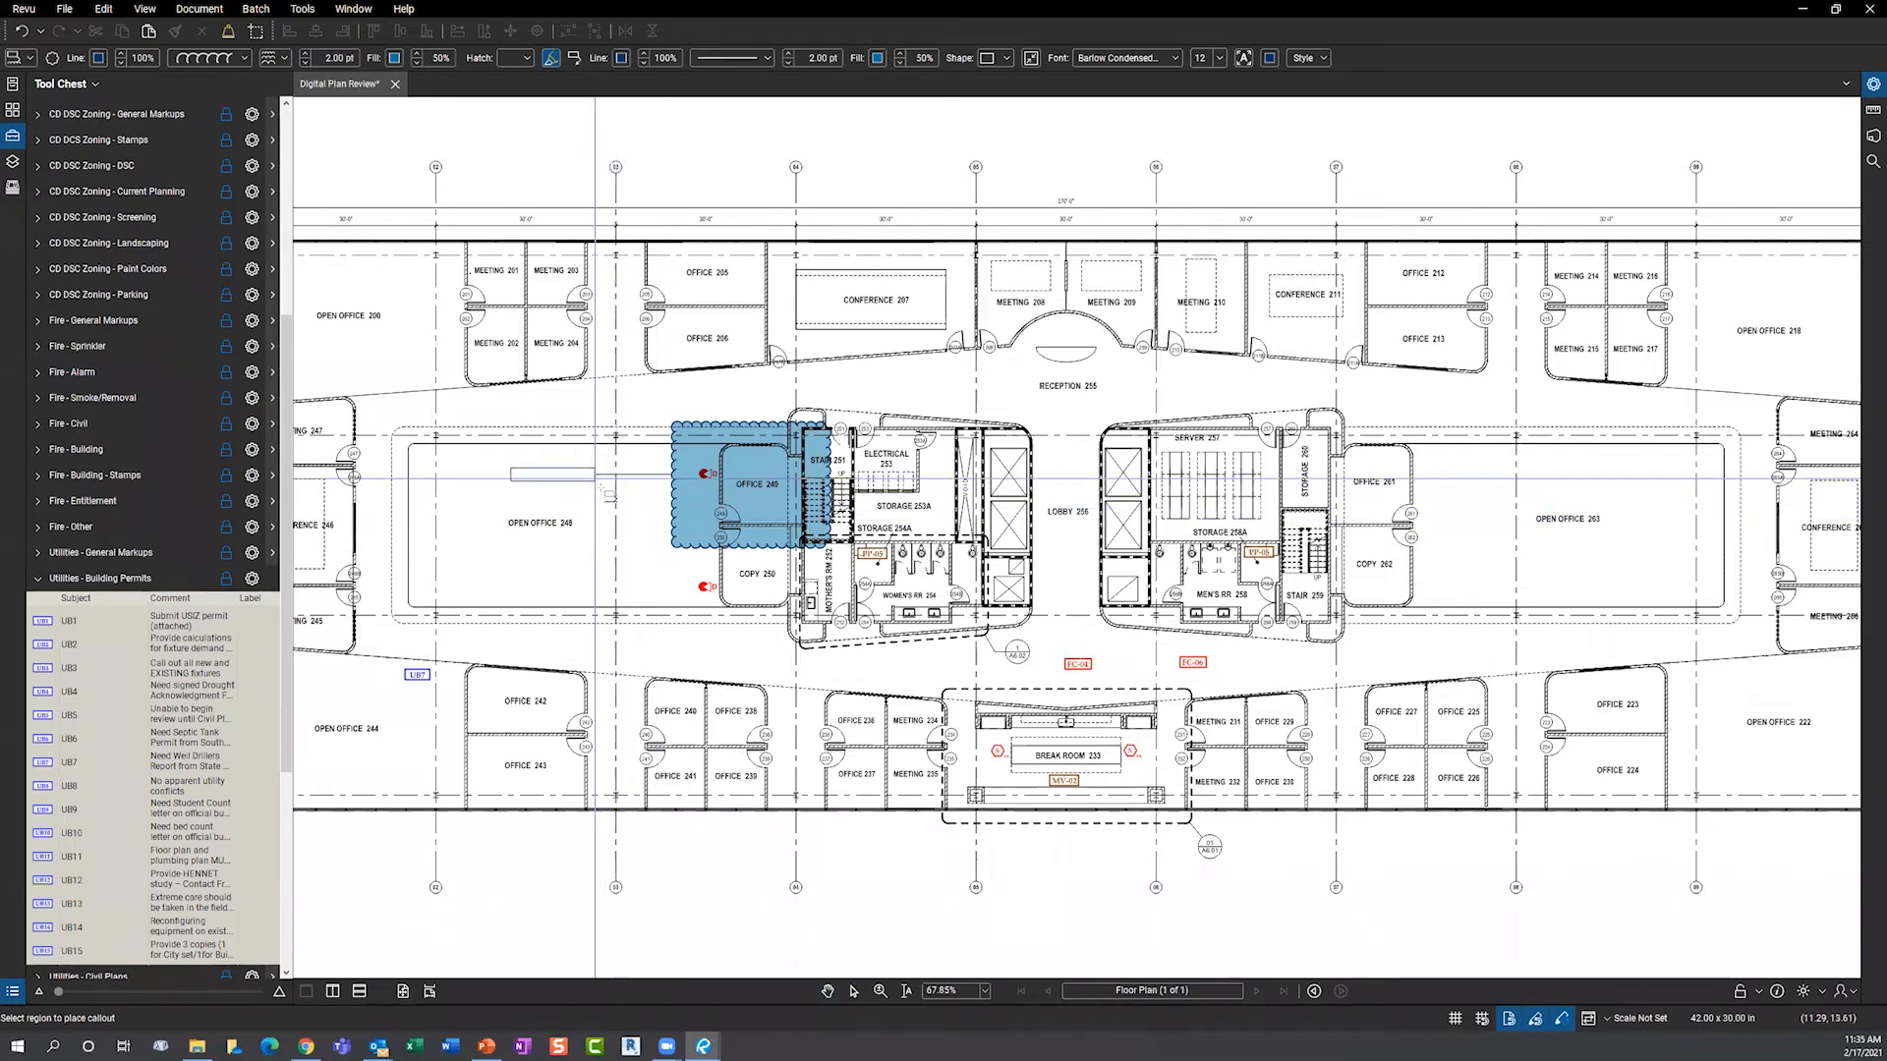
{"action": "left_click", "coordinate": [605, 490]}
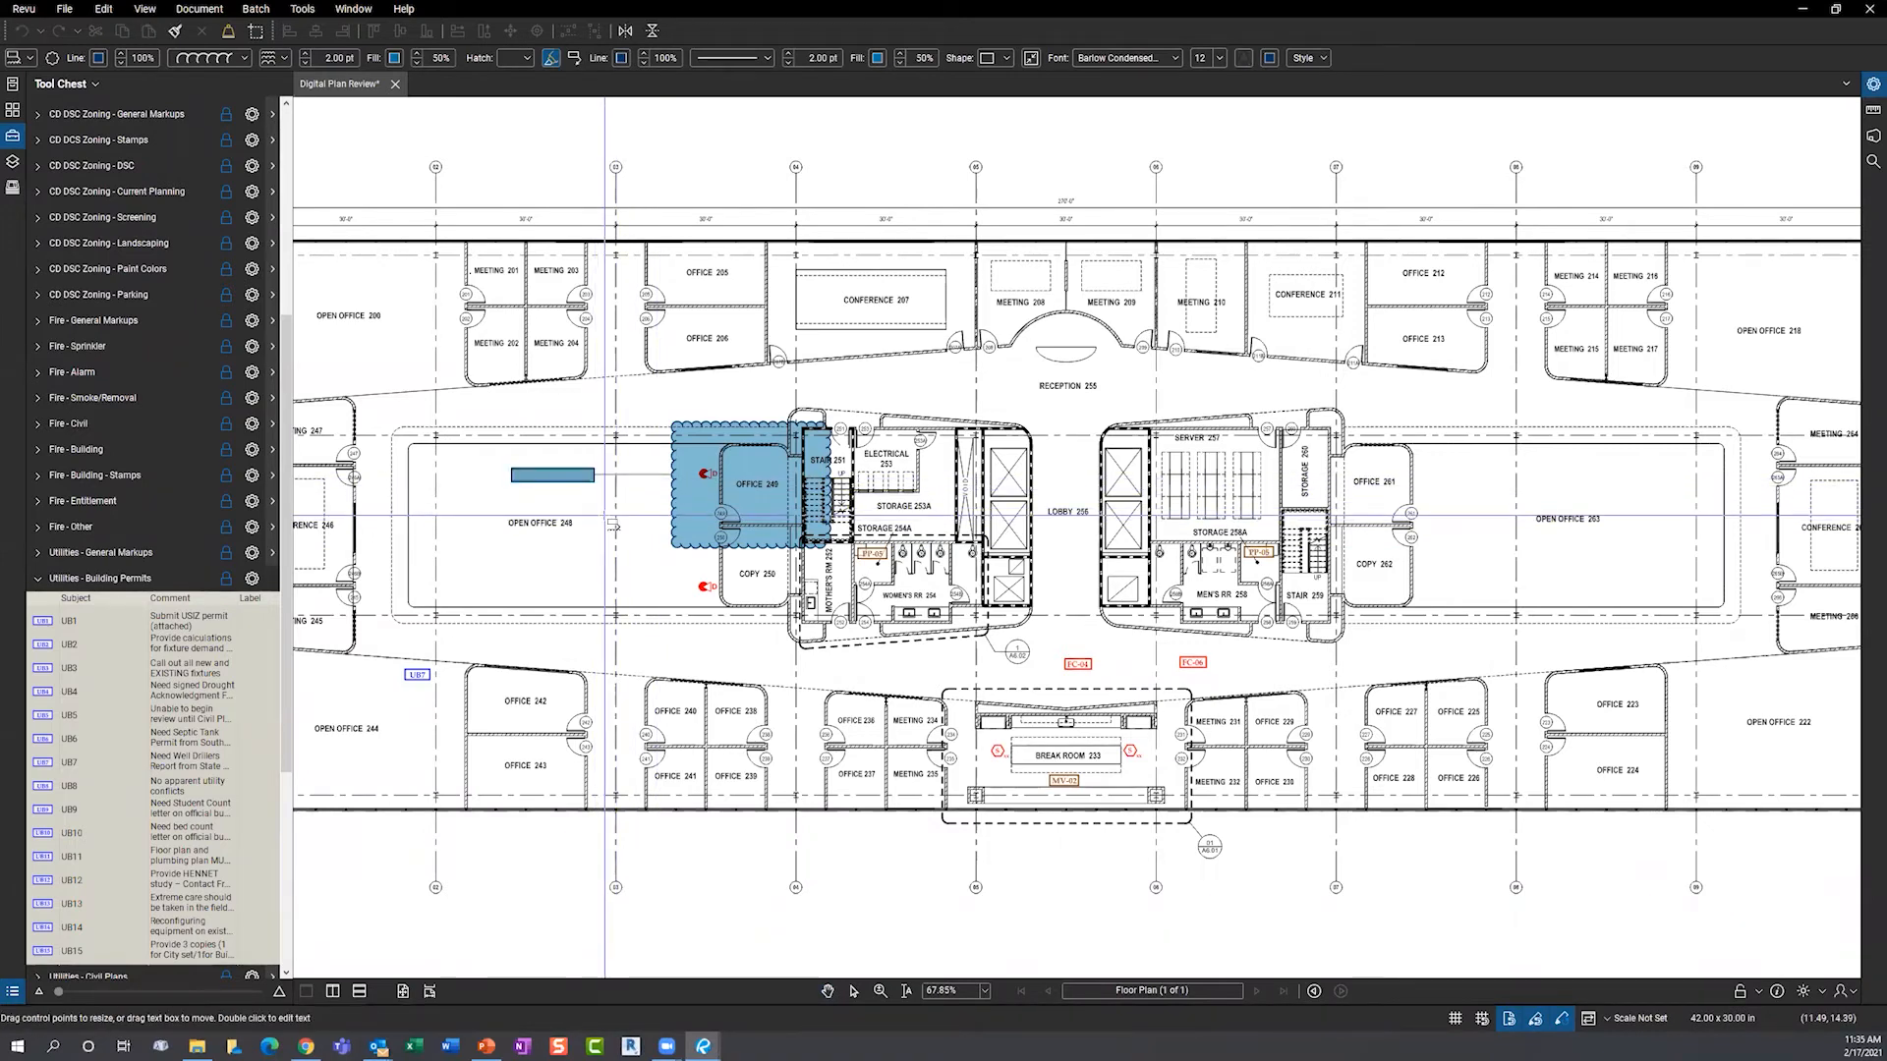
{"action": "type", "text": "Nionyou need to change"}
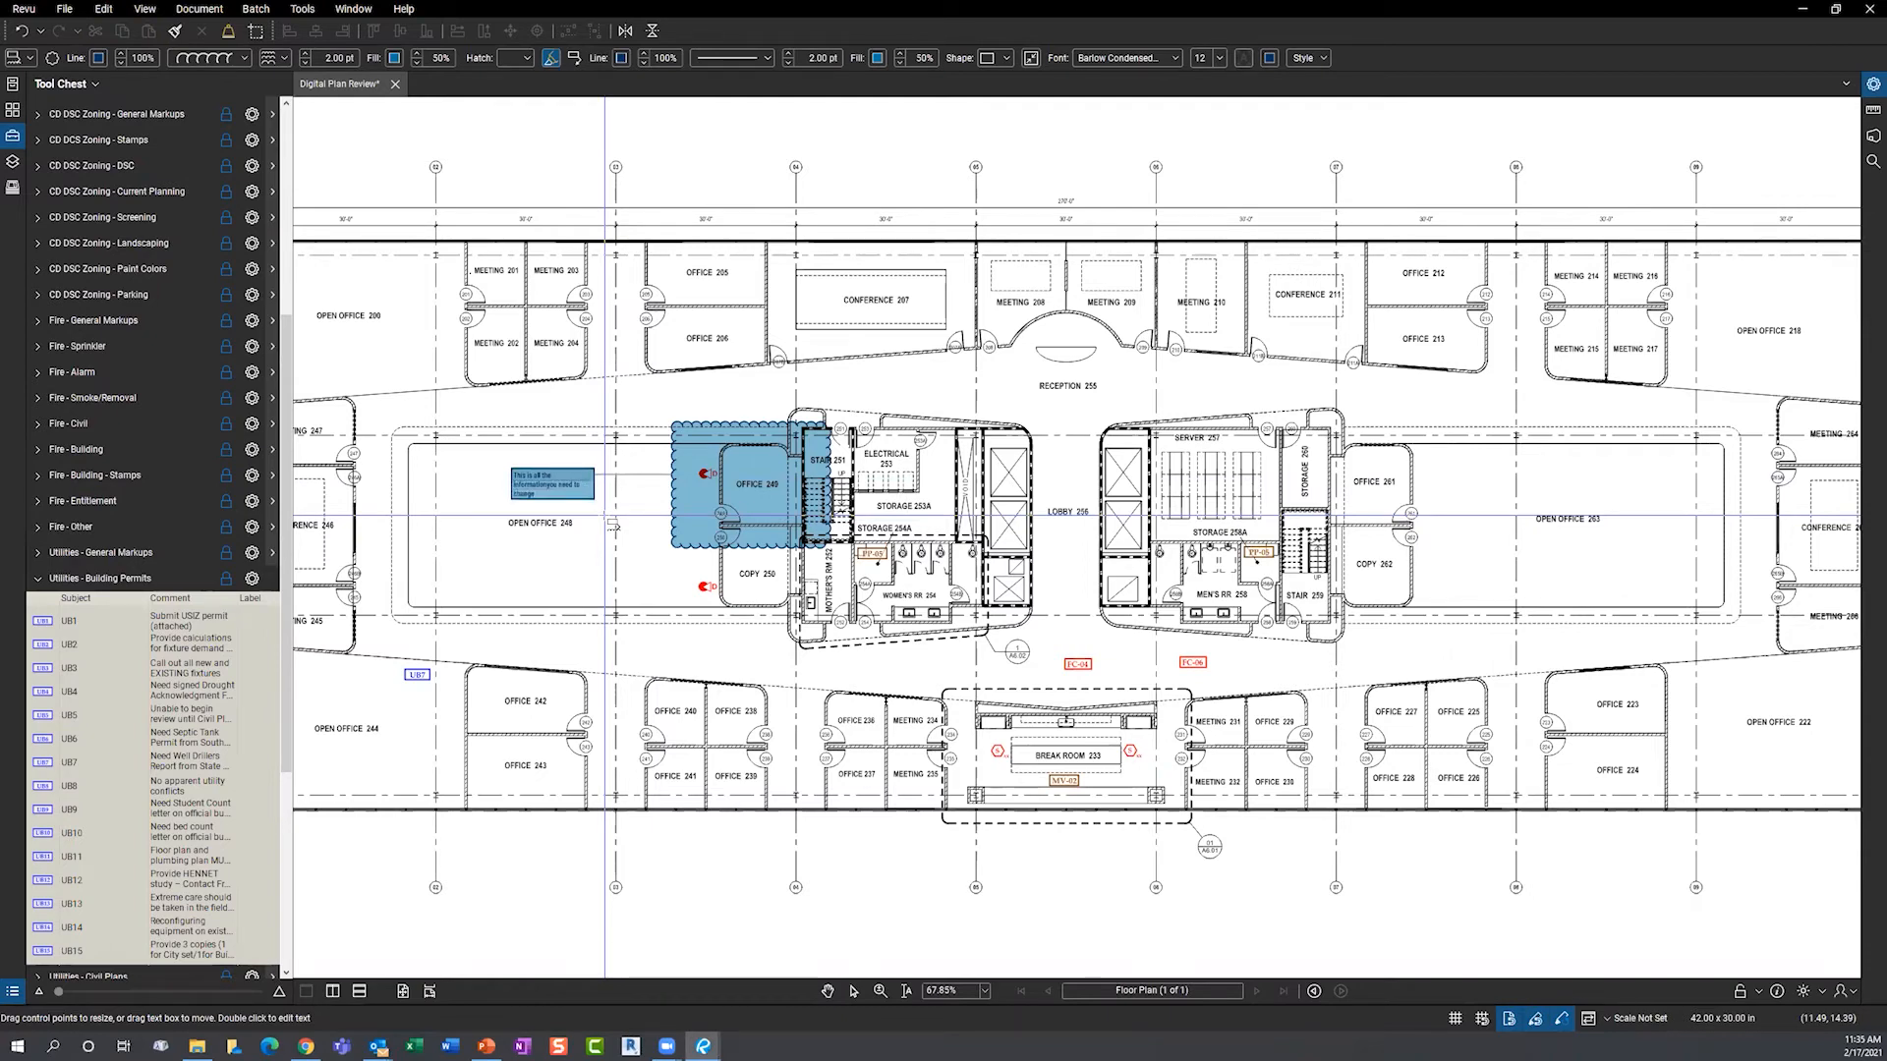
{"action": "left_click", "coordinate": [588, 503]}
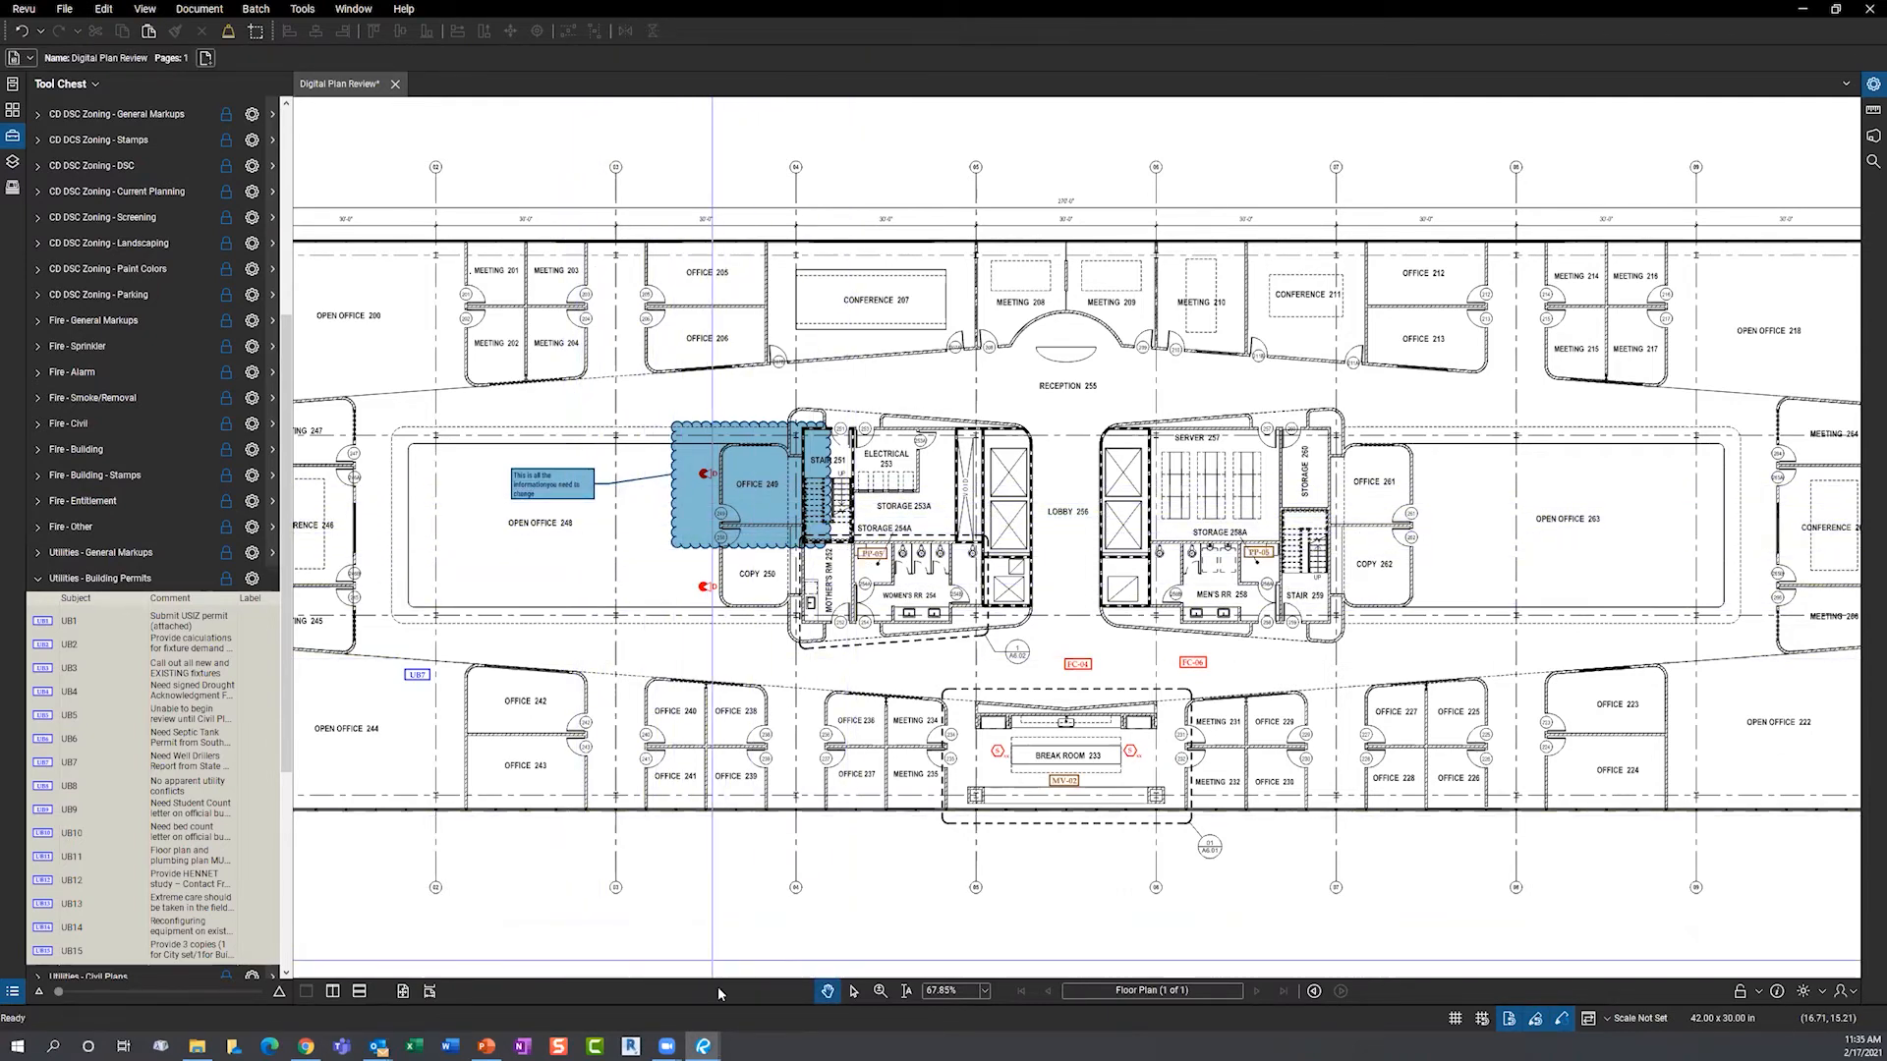
{"action": "key", "text": "alt+l"}
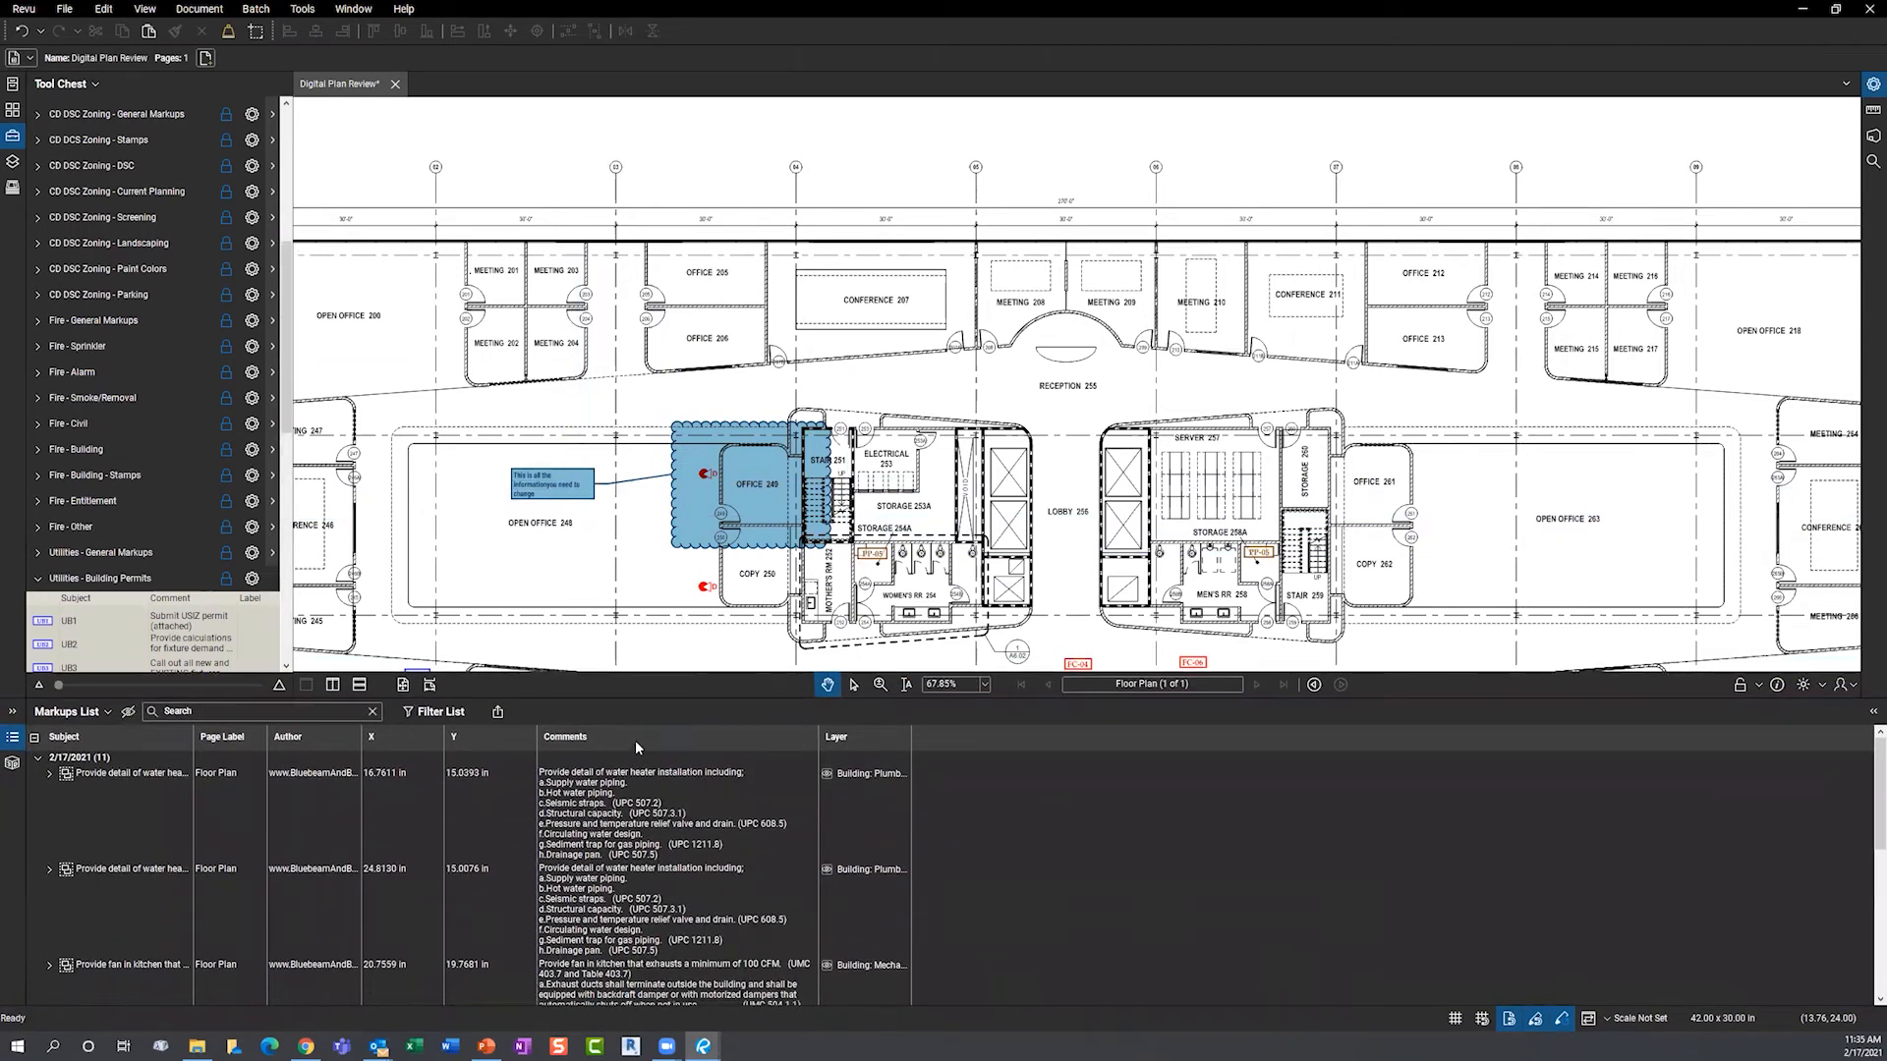
- Enlarge the Markups List and check PP-05, the water heater, MV-02 and both sidewall sprinklers
{"action": "left_click_drag", "start_coordinate": [649, 702], "coordinate": [652, 640]}
{"action": "left_click", "coordinate": [313, 725]}
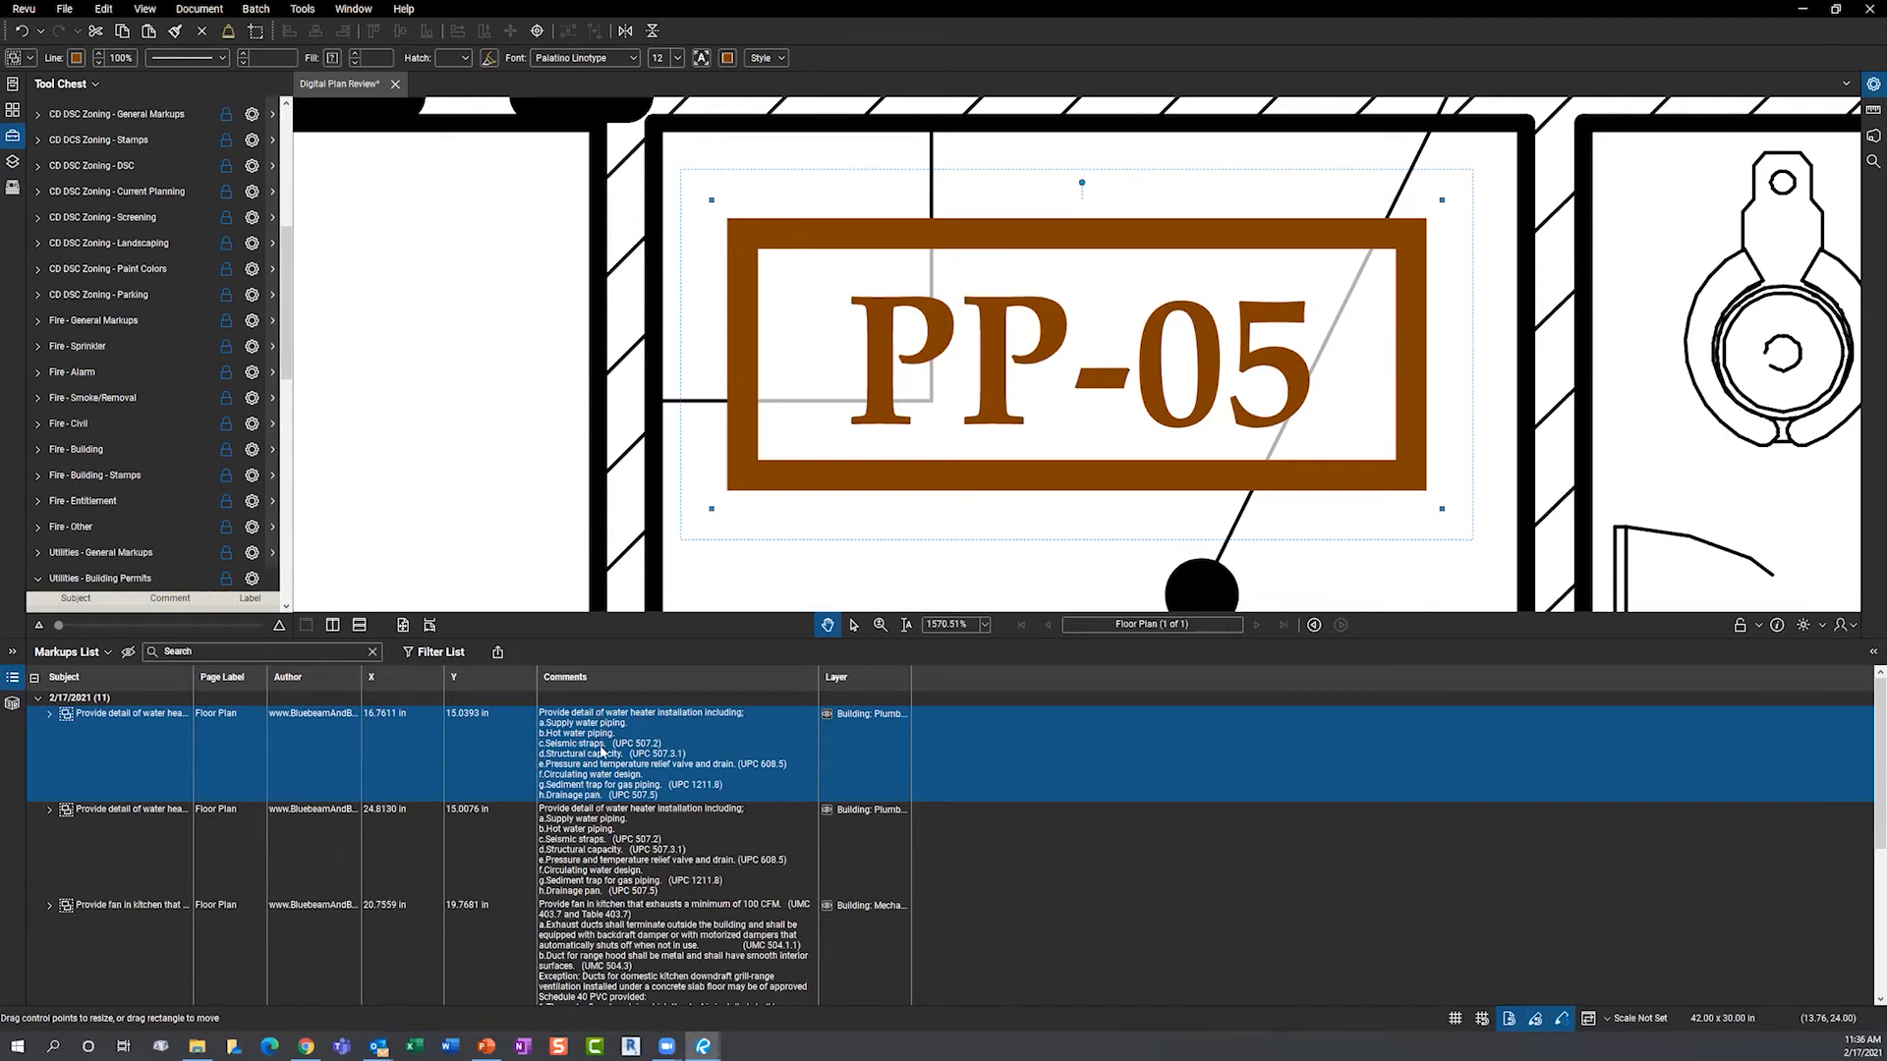
{"action": "left_click", "coordinate": [590, 851]}
{"action": "scroll", "coordinate": [584, 853], "scroll_direction": "down", "scroll_amount": 3}
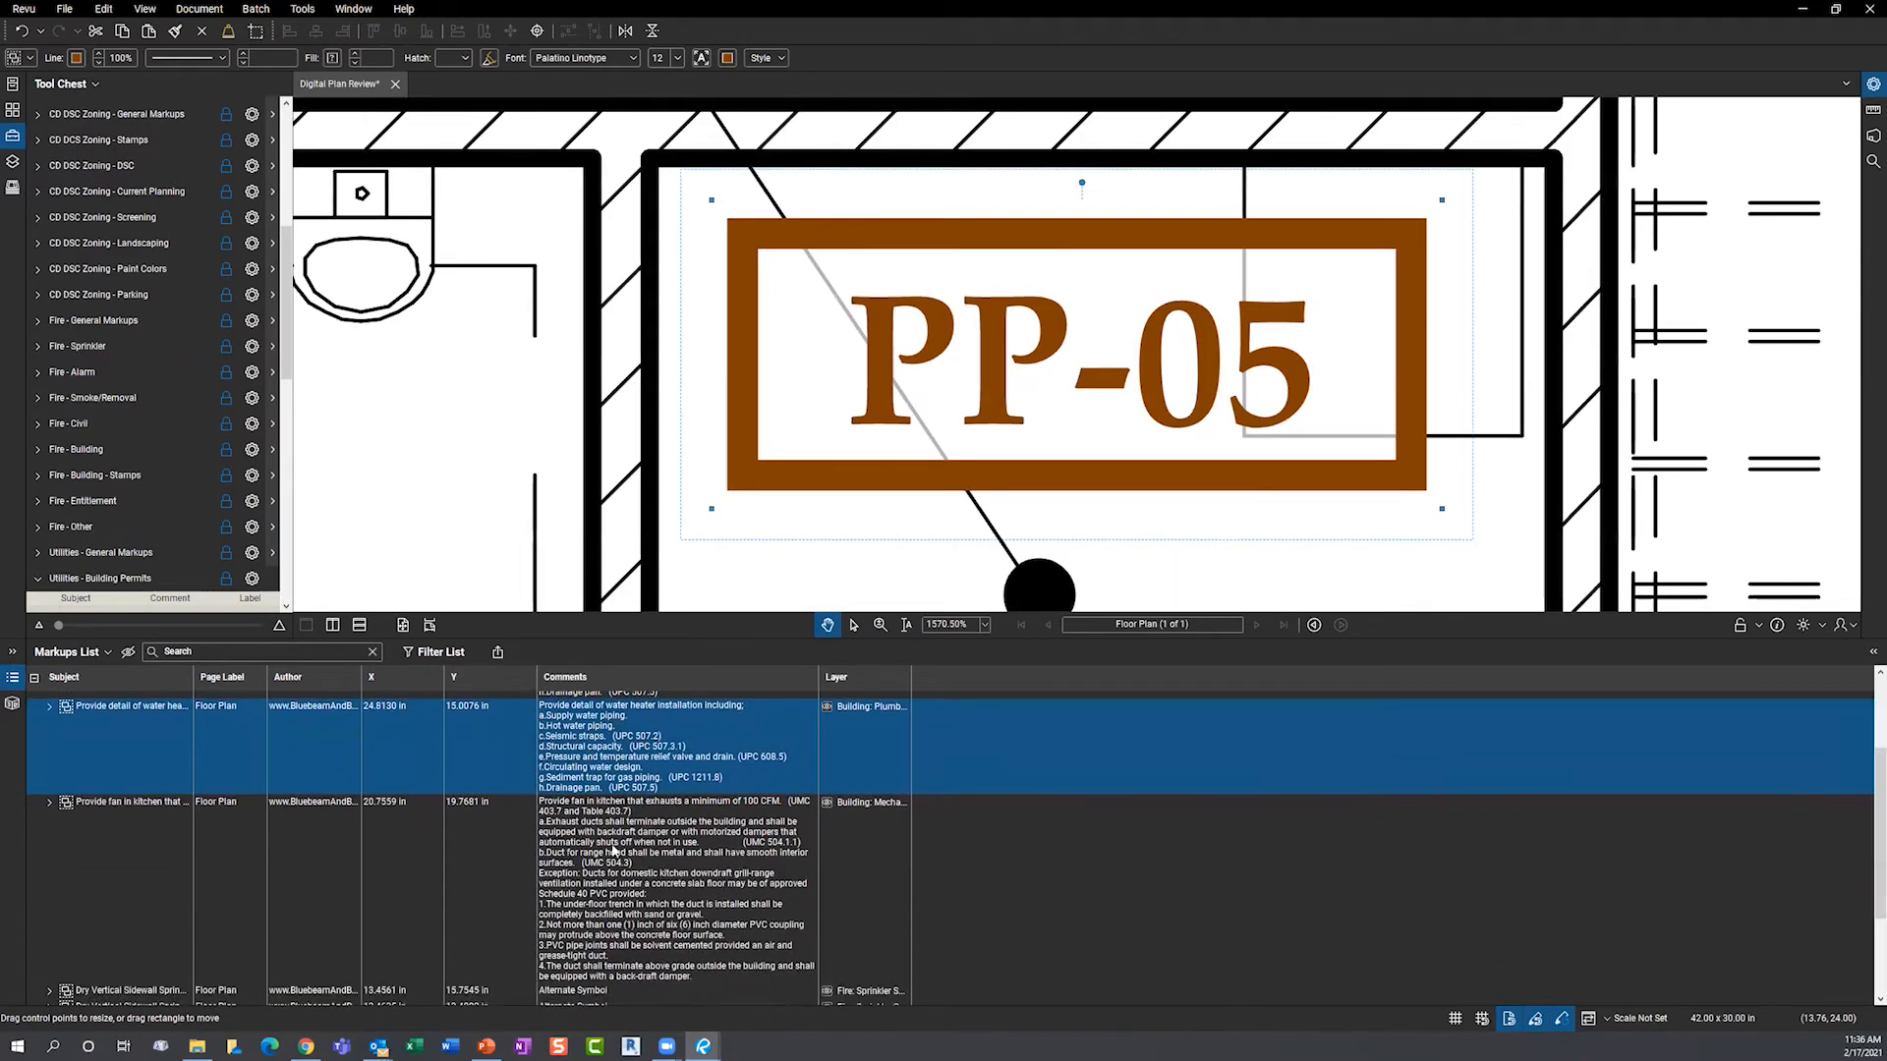
{"action": "left_click", "coordinate": [583, 855]}
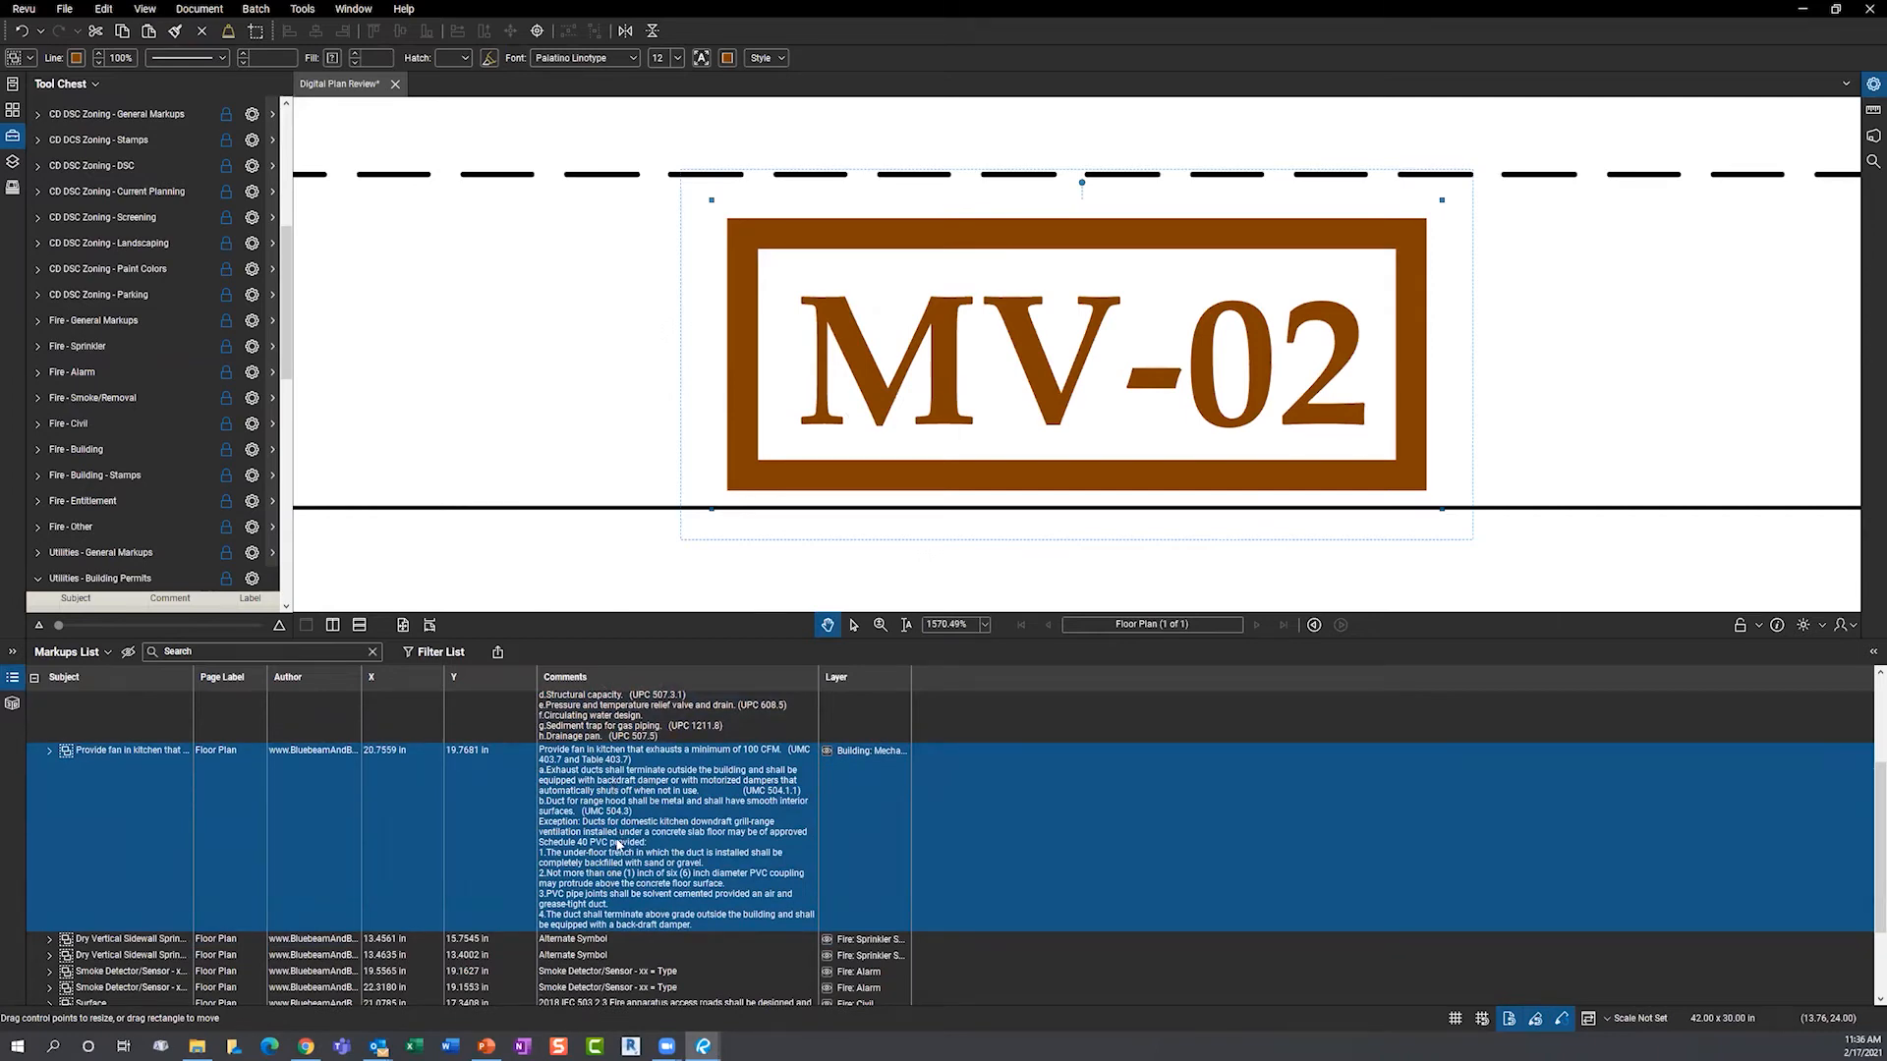
{"action": "scroll", "coordinate": [618, 840], "scroll_direction": "down", "scroll_amount": 2}
{"action": "left_click", "coordinate": [598, 834]}
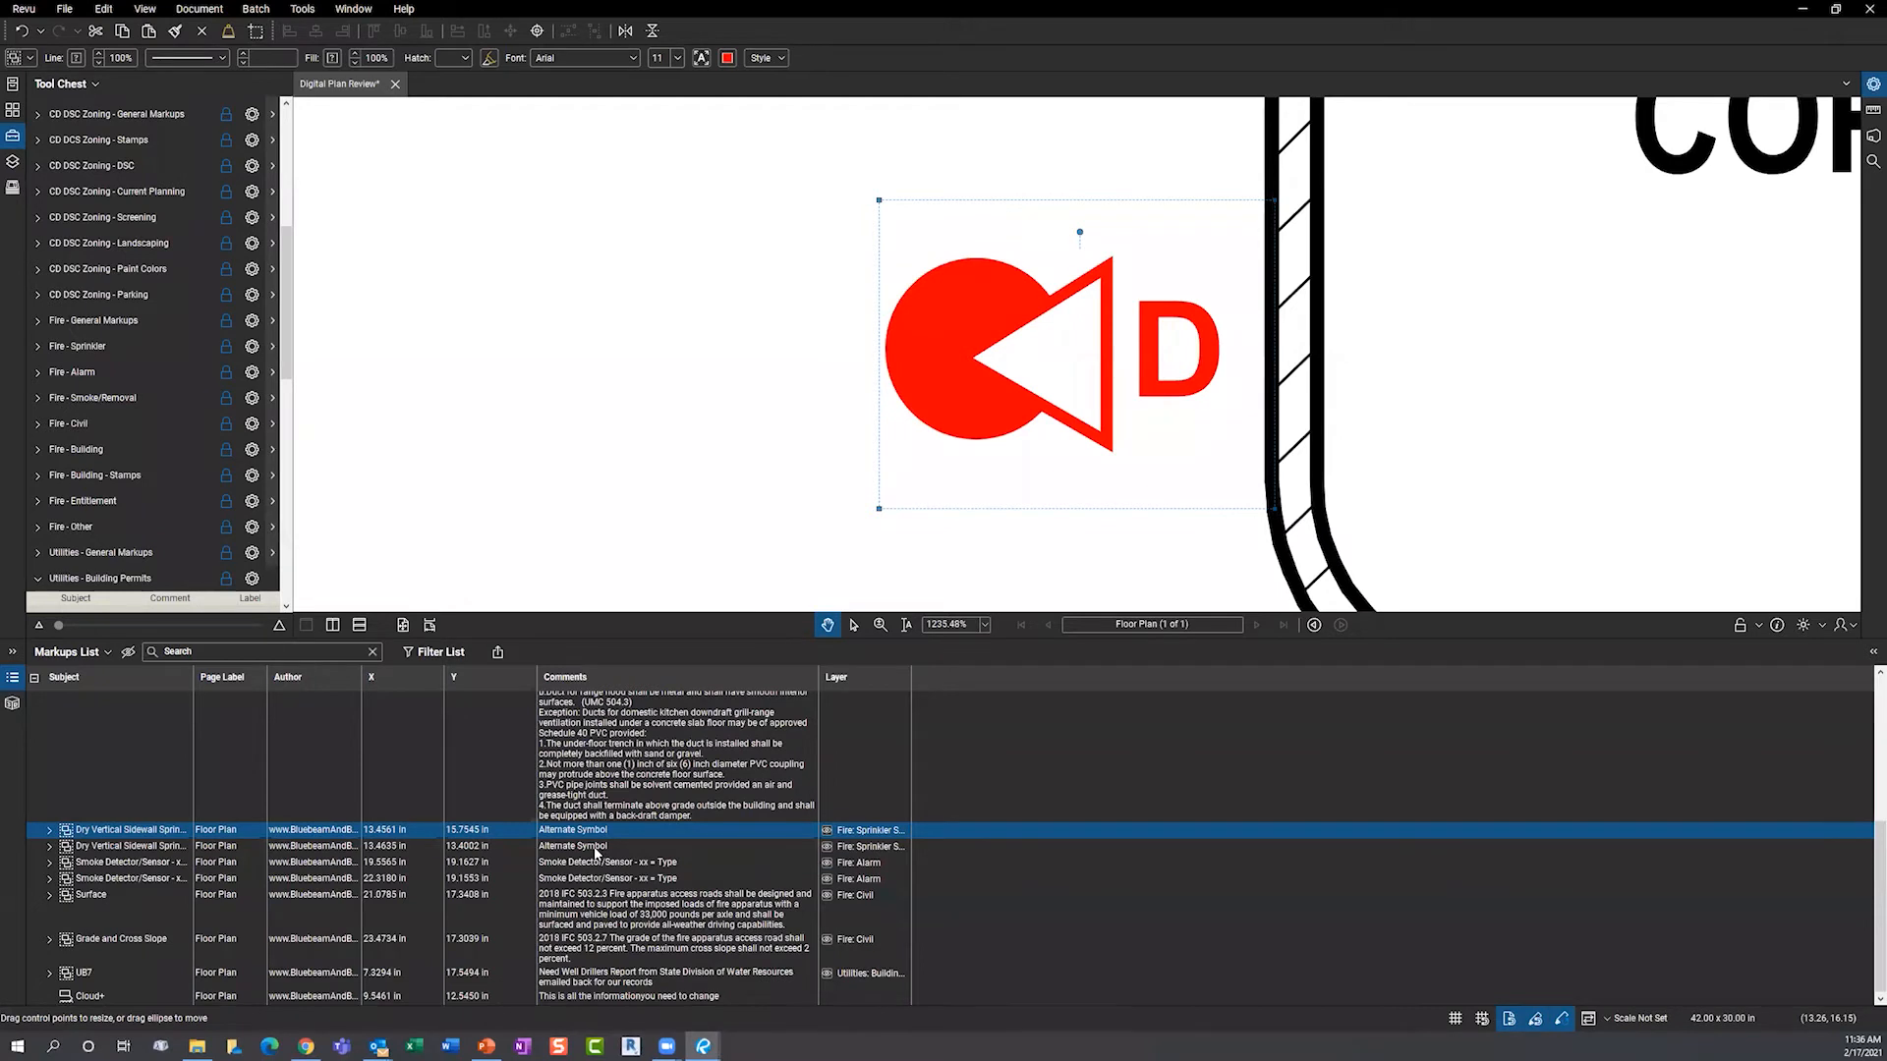
{"action": "left_click", "coordinate": [596, 847]}
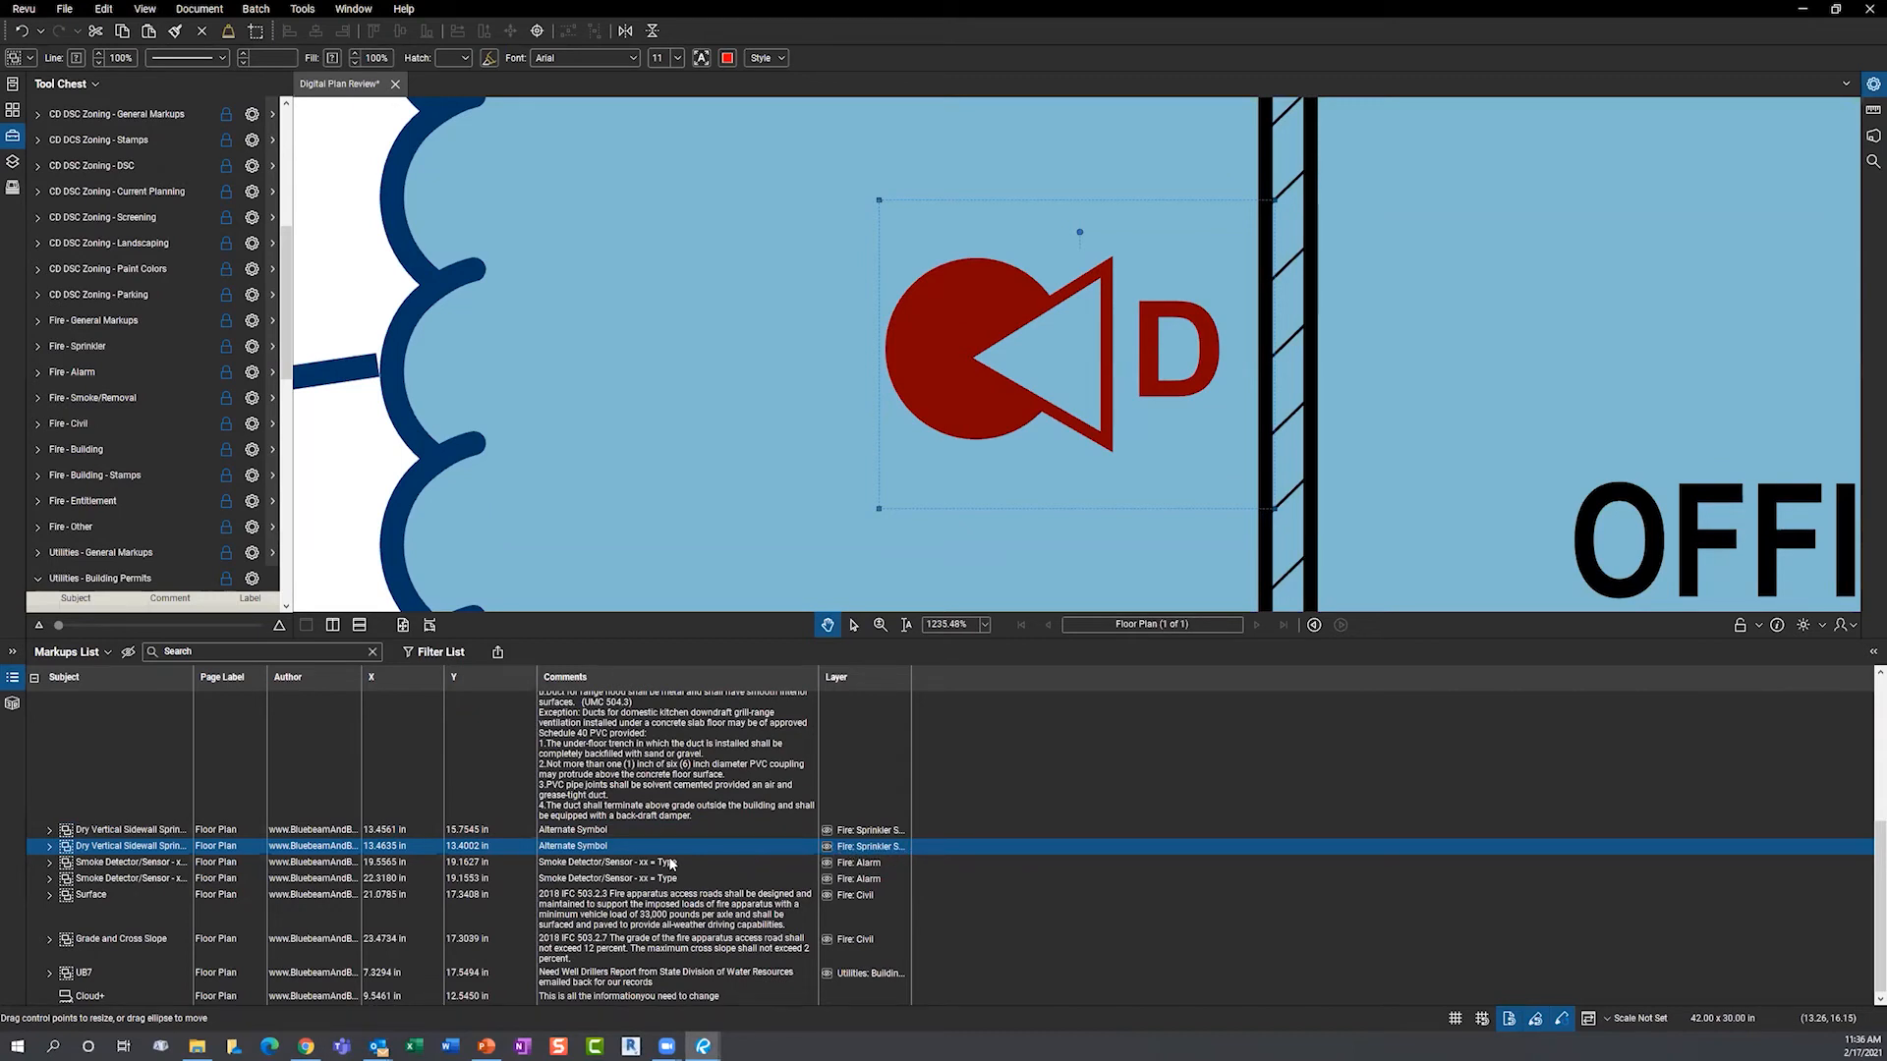
- Check the FC-04 Surface and FC-06 Grade and Cross Slope markups, then bring up summary export options
{"action": "left_click", "coordinate": [620, 905]}
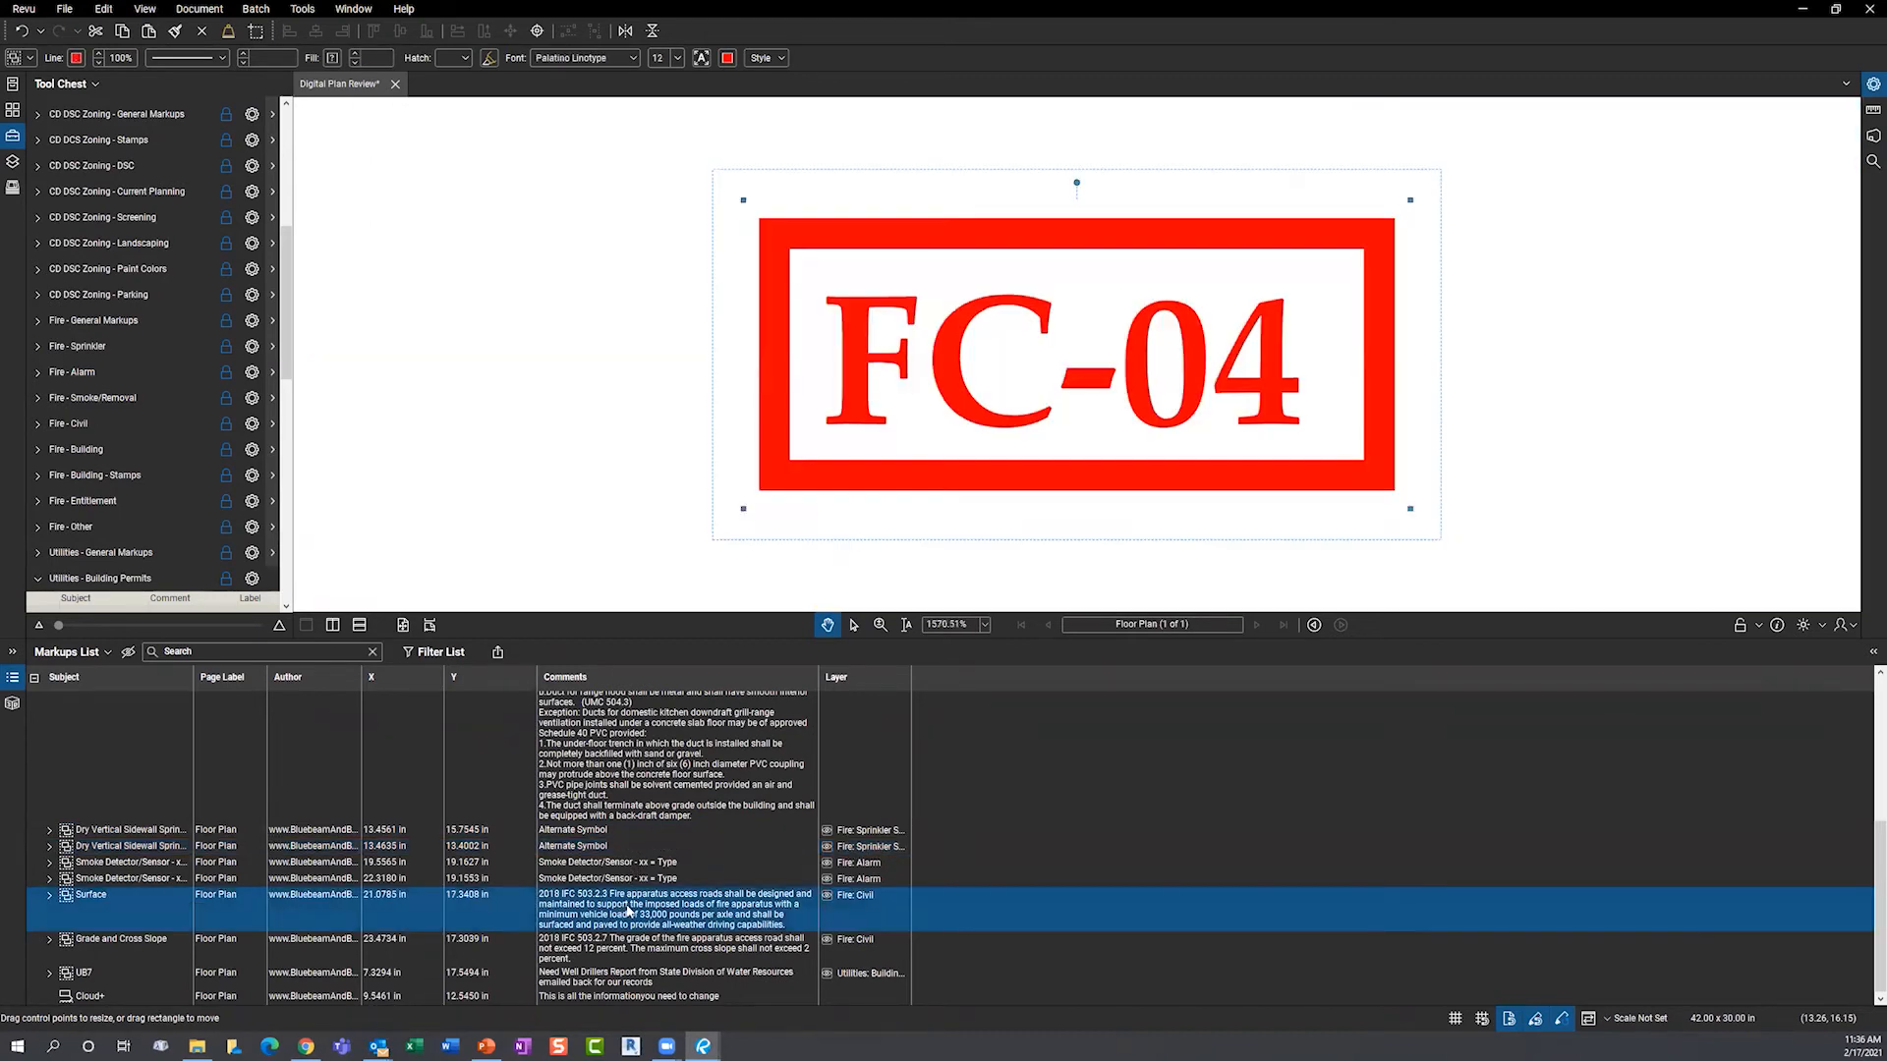
{"action": "scroll", "coordinate": [659, 491], "scroll_direction": "down", "scroll_amount": 8}
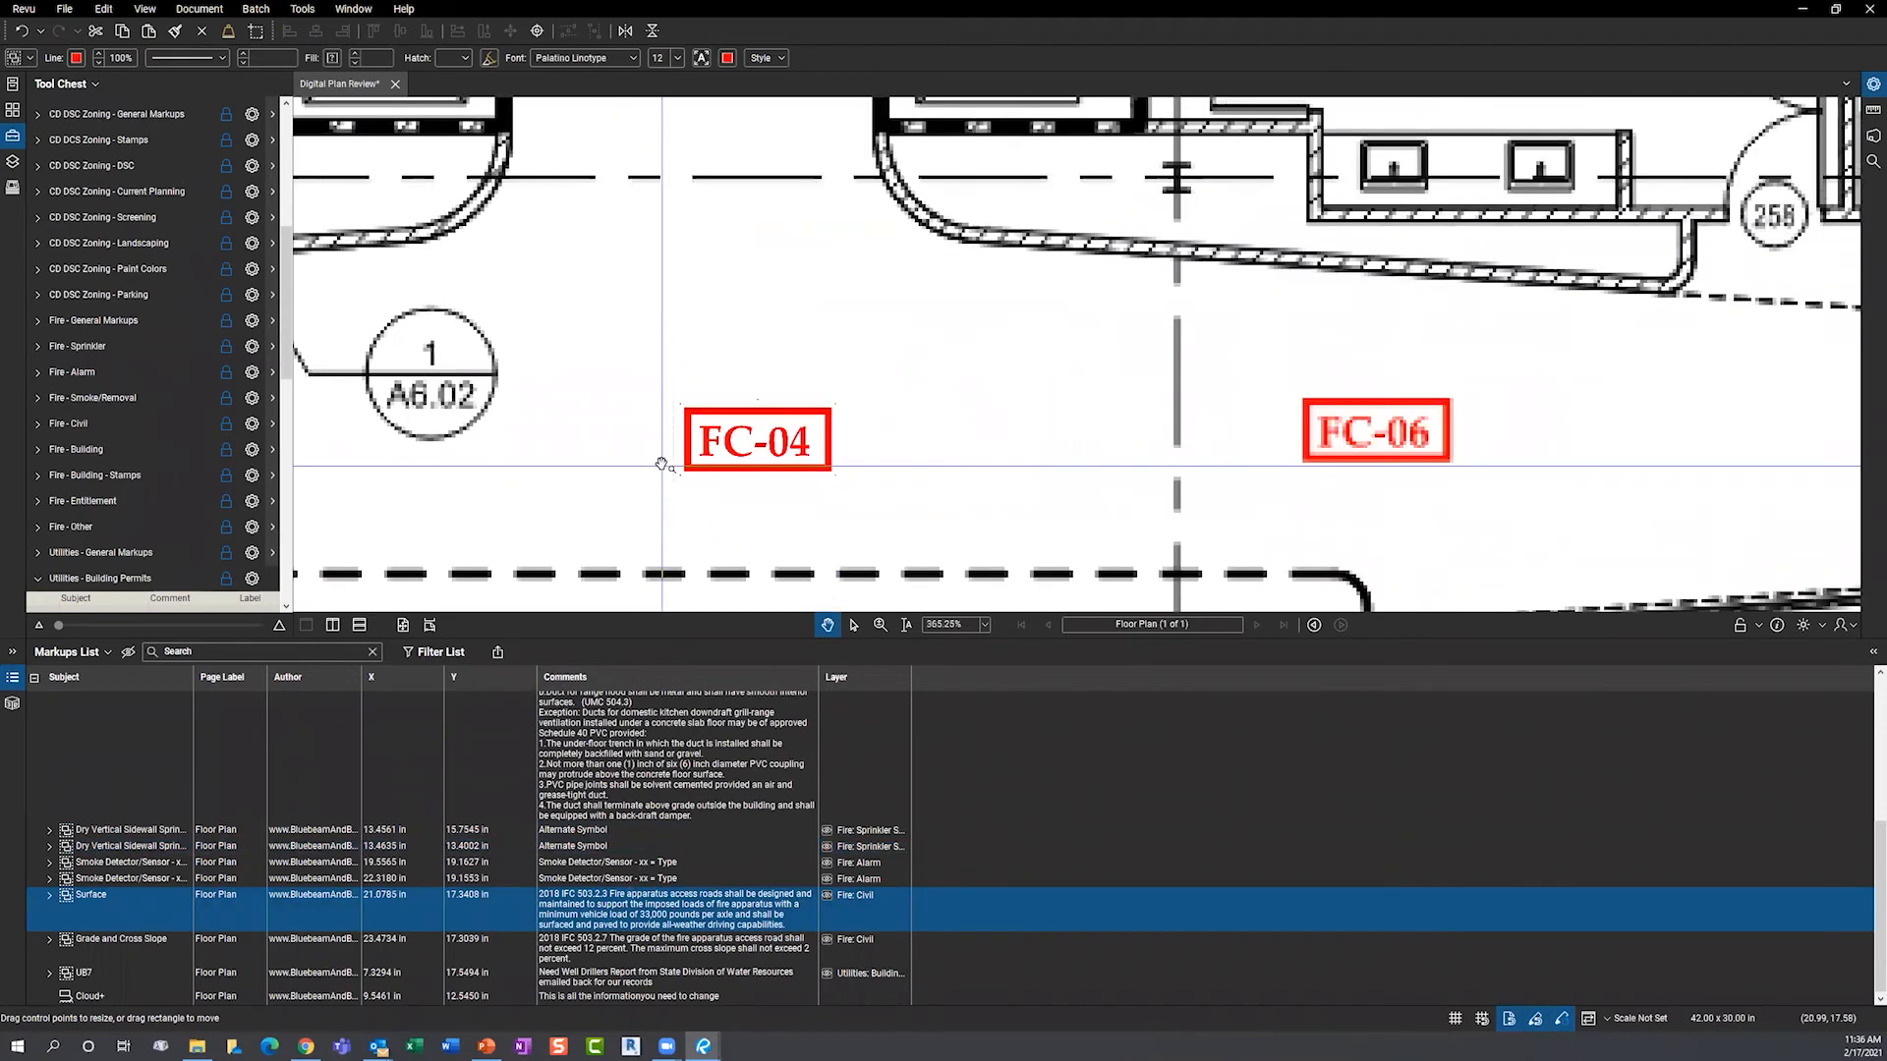
{"action": "left_click_drag", "start_coordinate": [807, 499], "coordinate": [914, 433]}
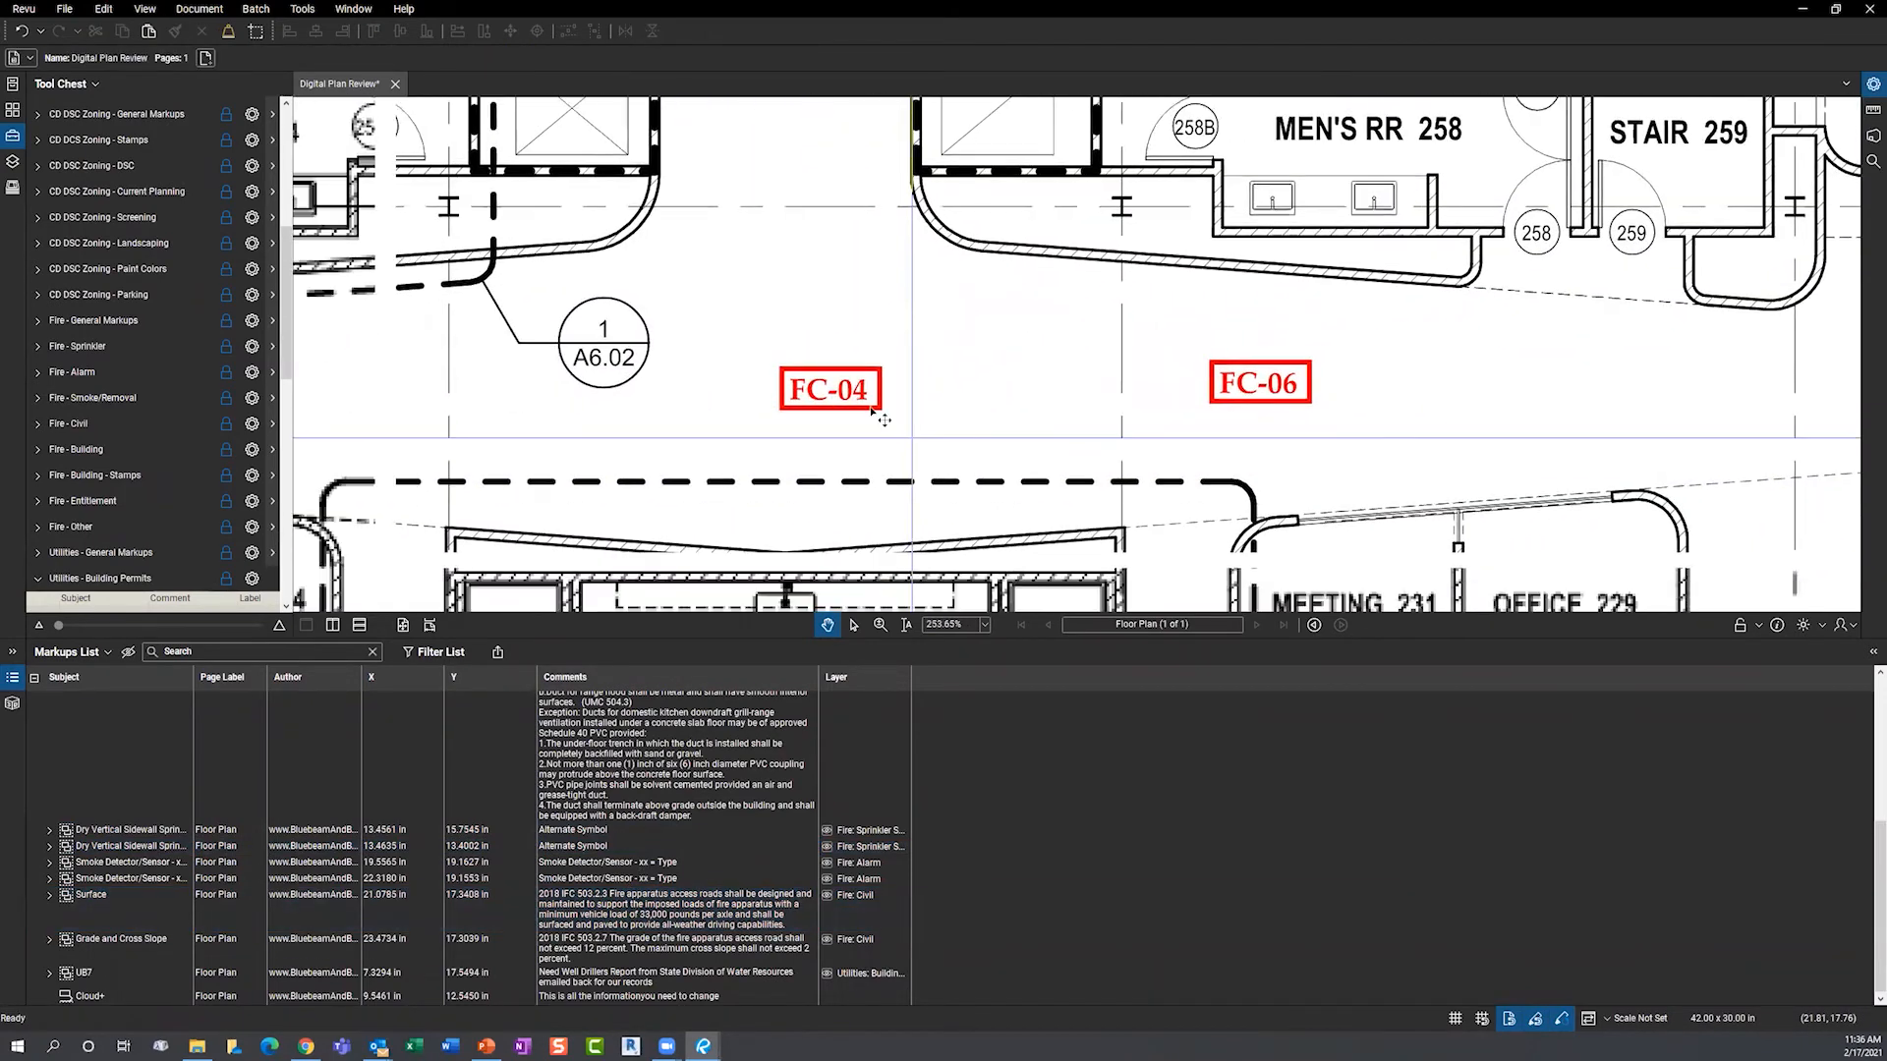
{"action": "mouse_move", "coordinate": [854, 396]}
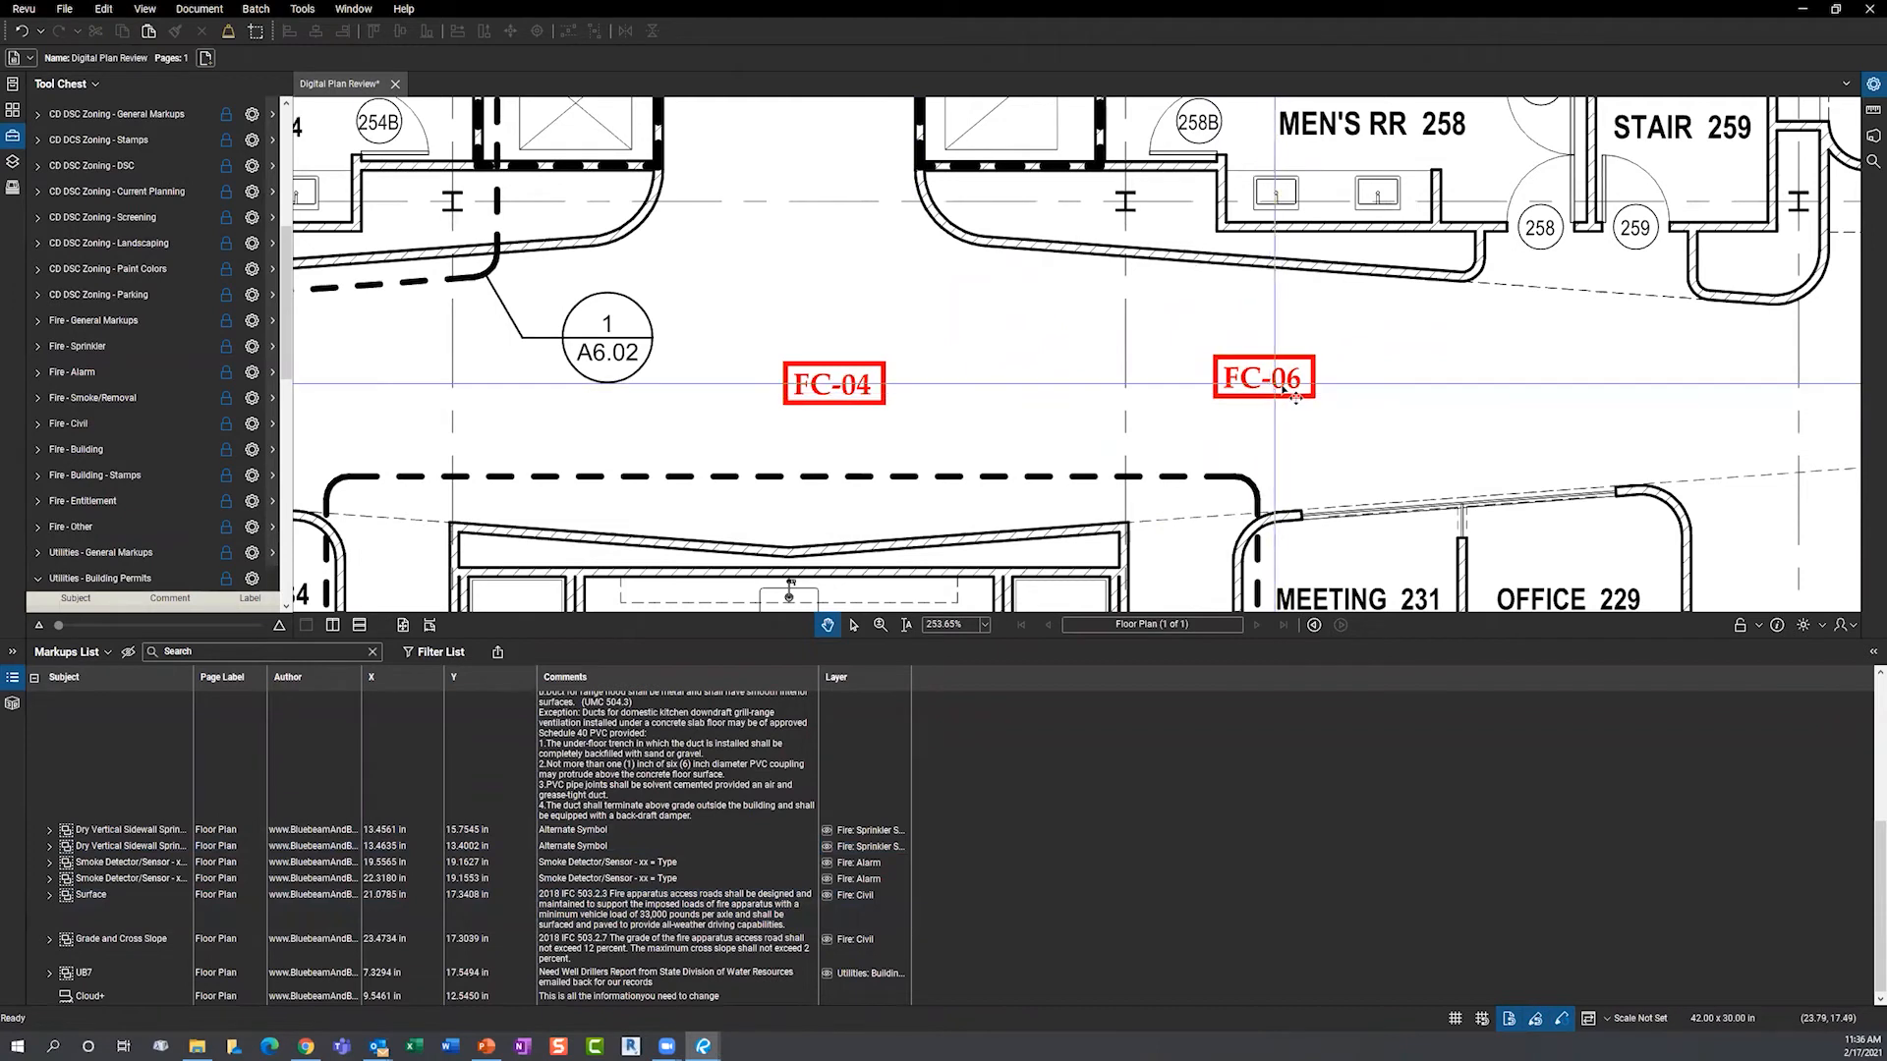
{"action": "left_click", "coordinate": [664, 946]}
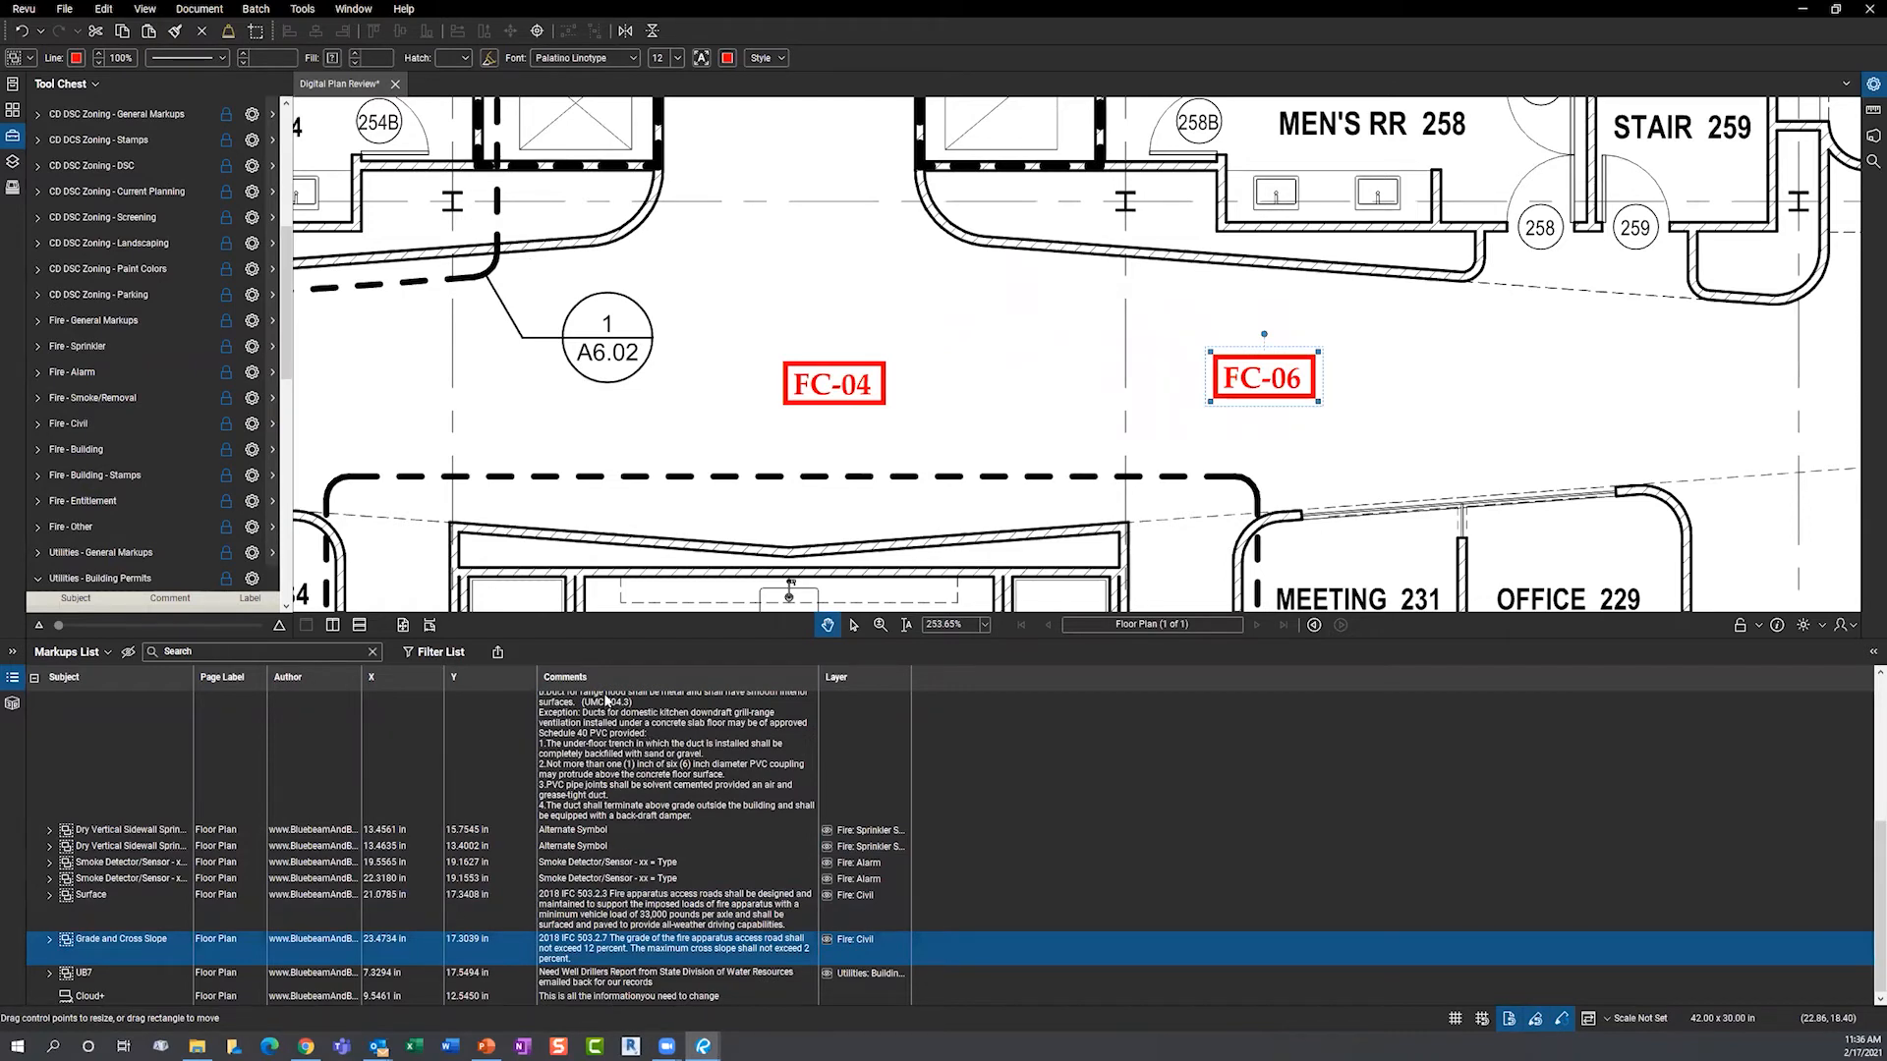
{"action": "left_click", "coordinate": [498, 652]}
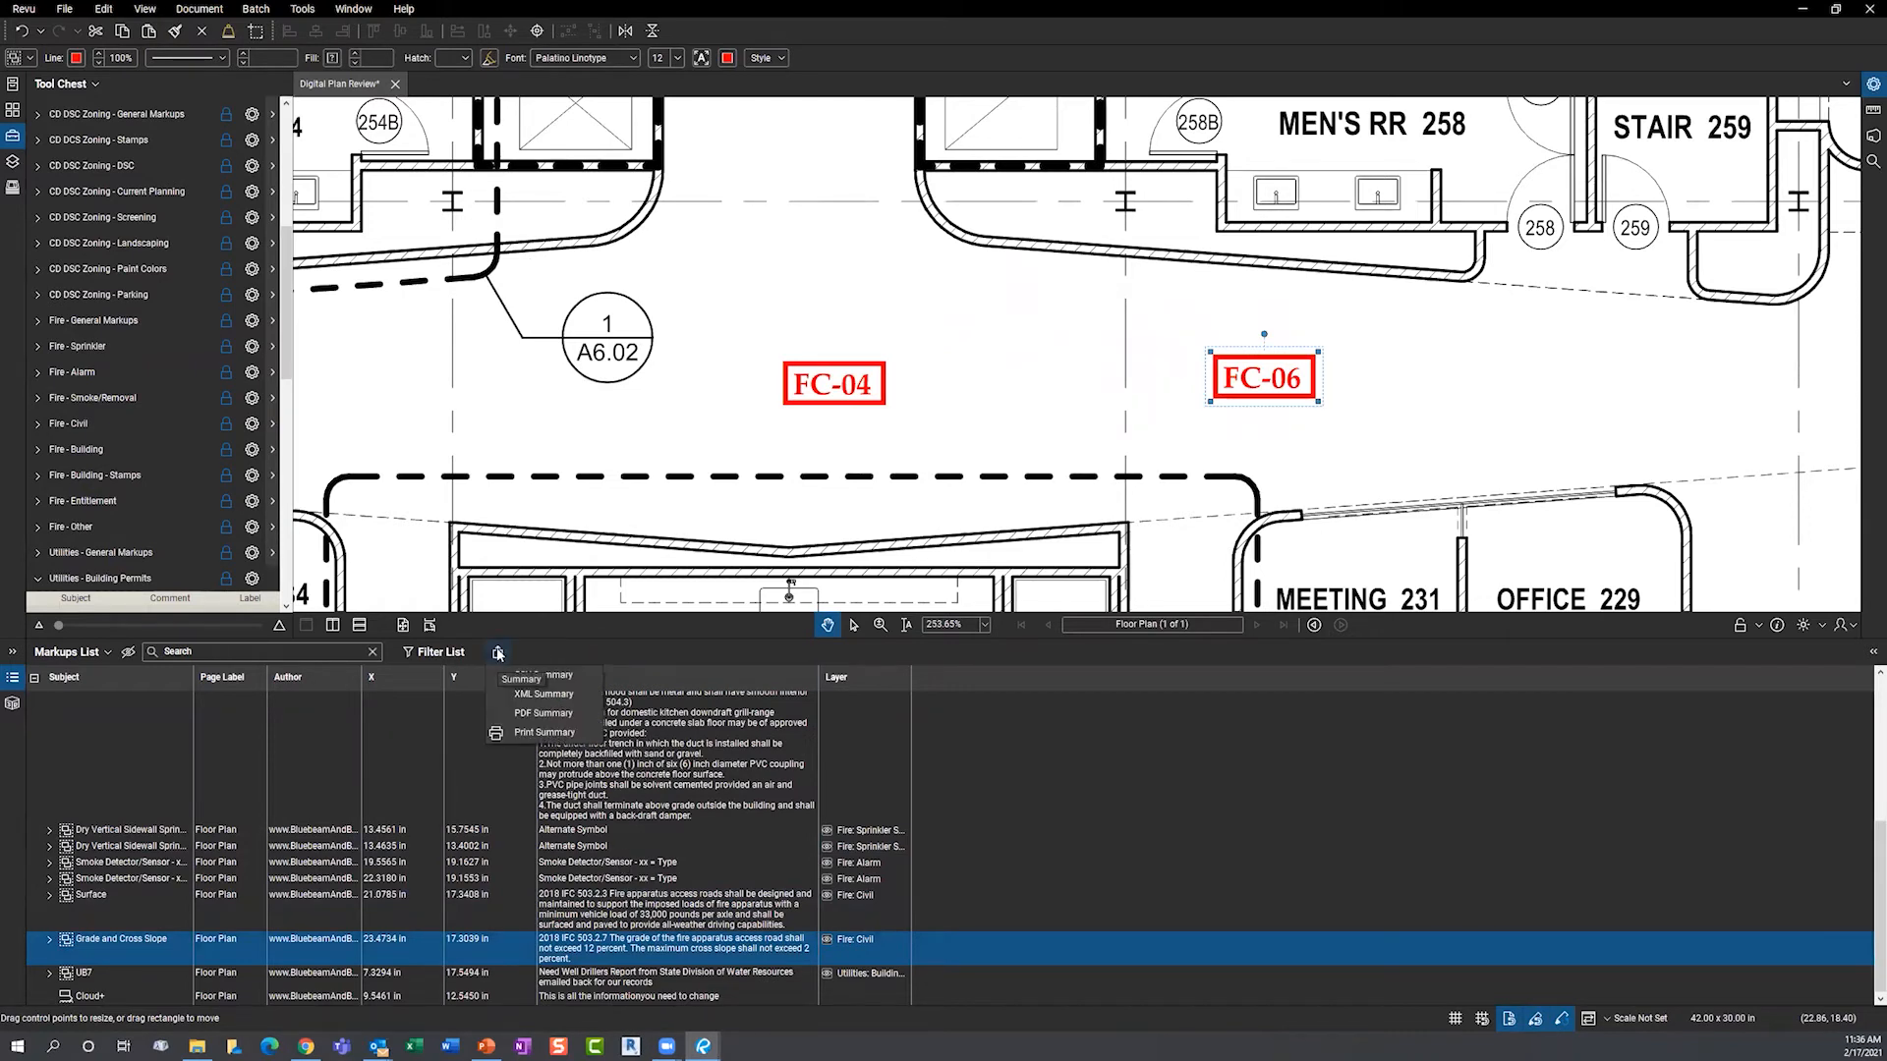
- Generate a PDF markup summary on the Chapter 2 letterhead, appended to Digital Plan Review
{"action": "left_click", "coordinate": [532, 716]}
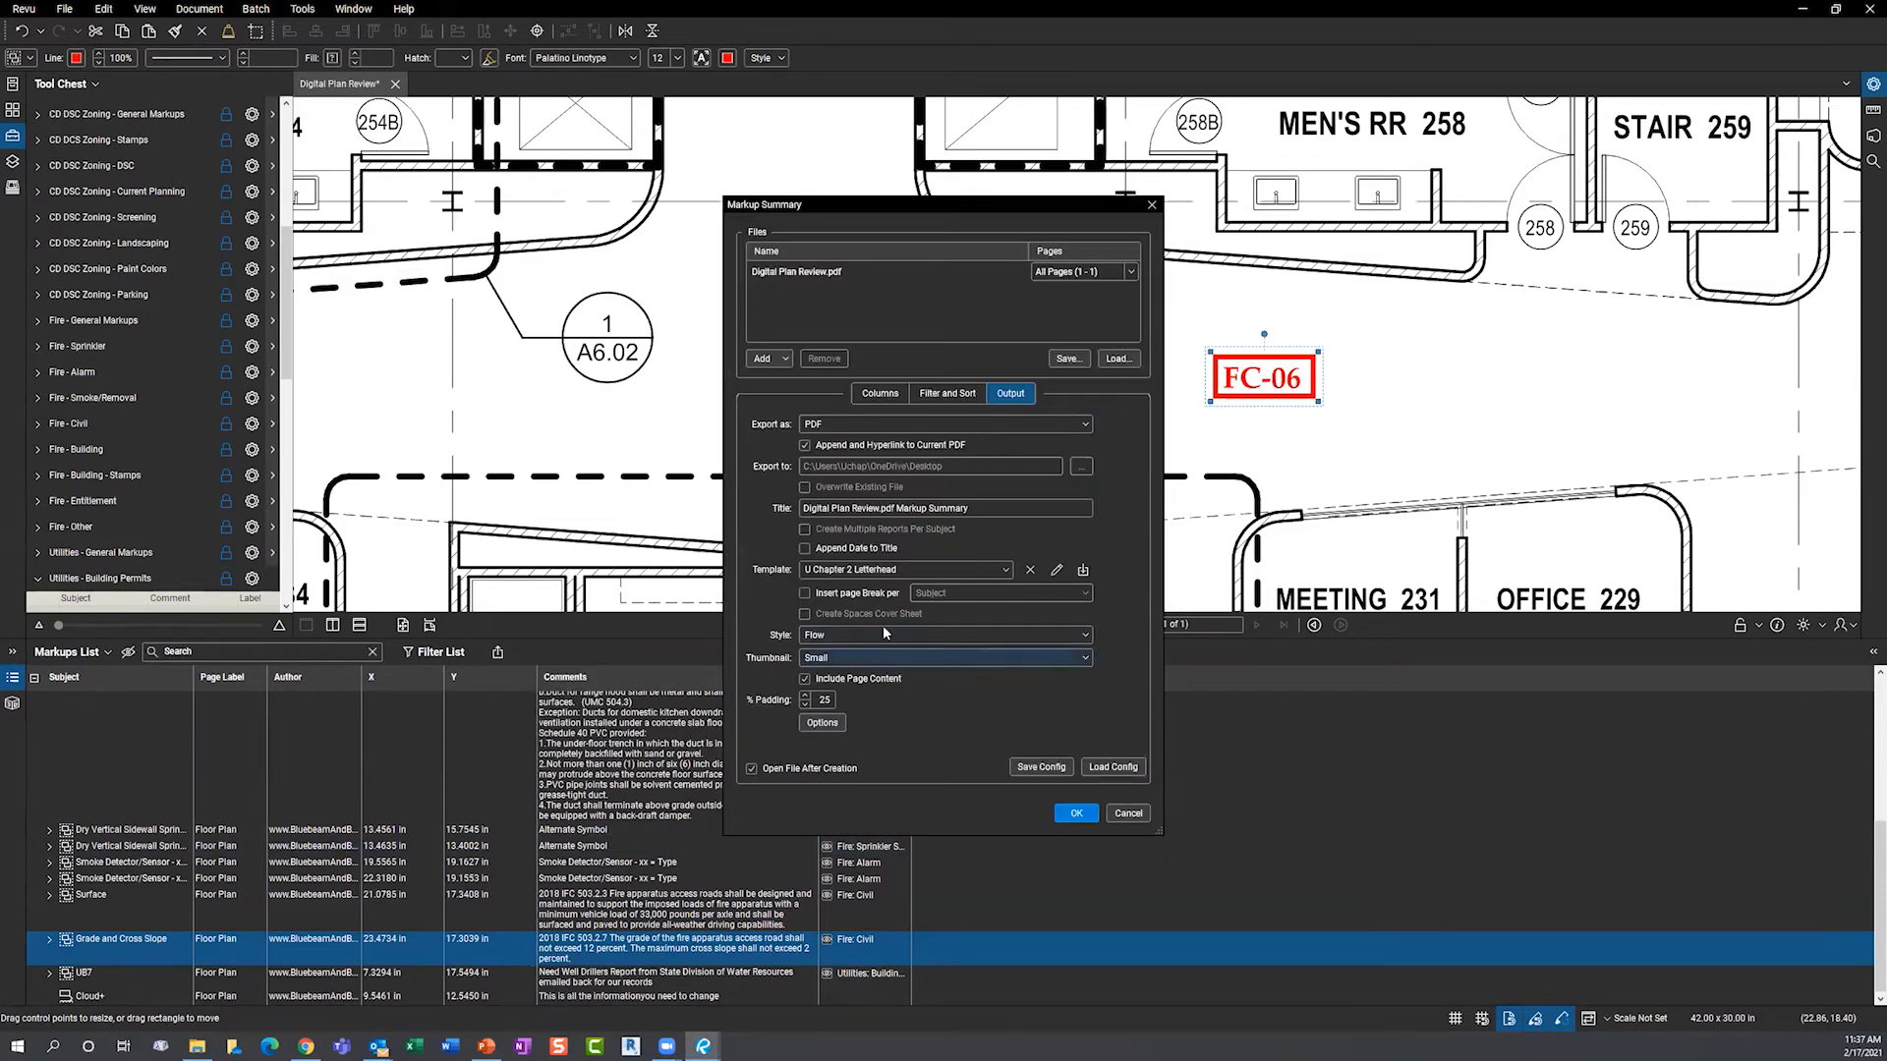
{"action": "left_click", "coordinate": [1075, 813]}
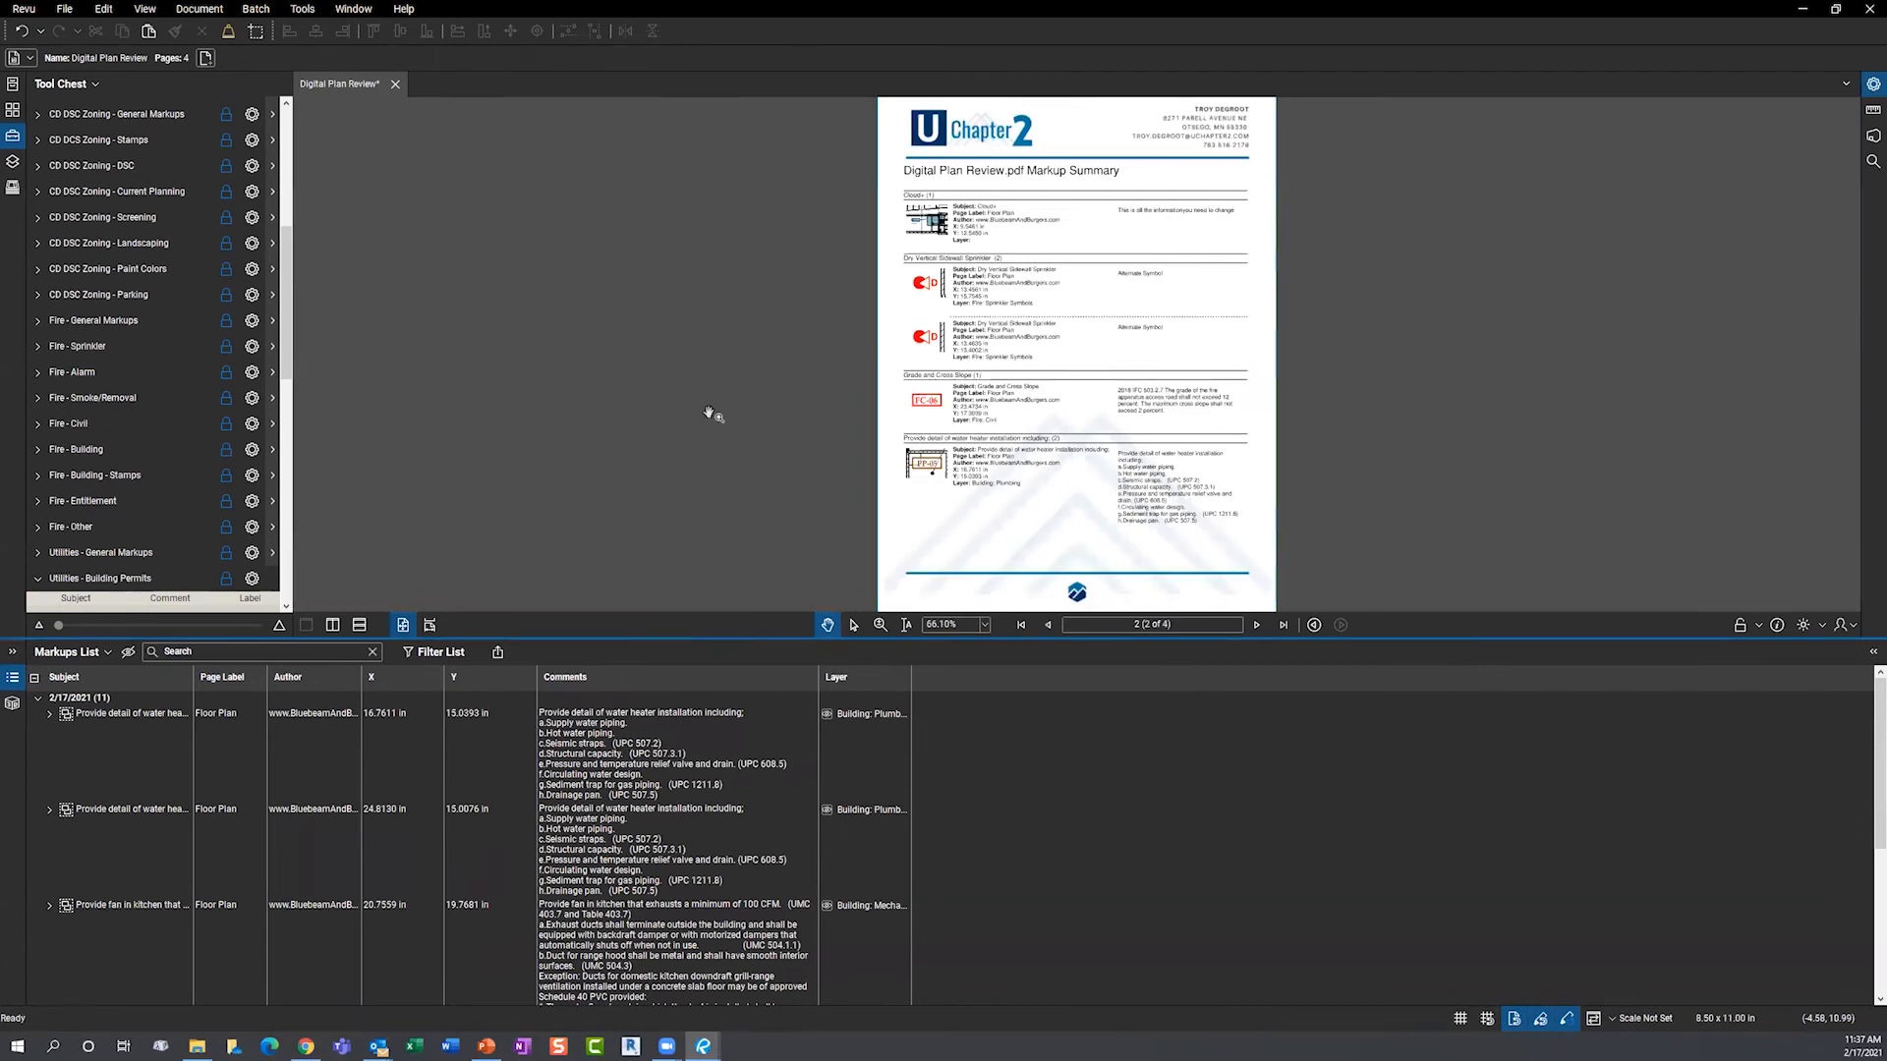
- Close the Markups List and read the summary report through pages 3 and 4
{"action": "key", "text": "alt+l"}
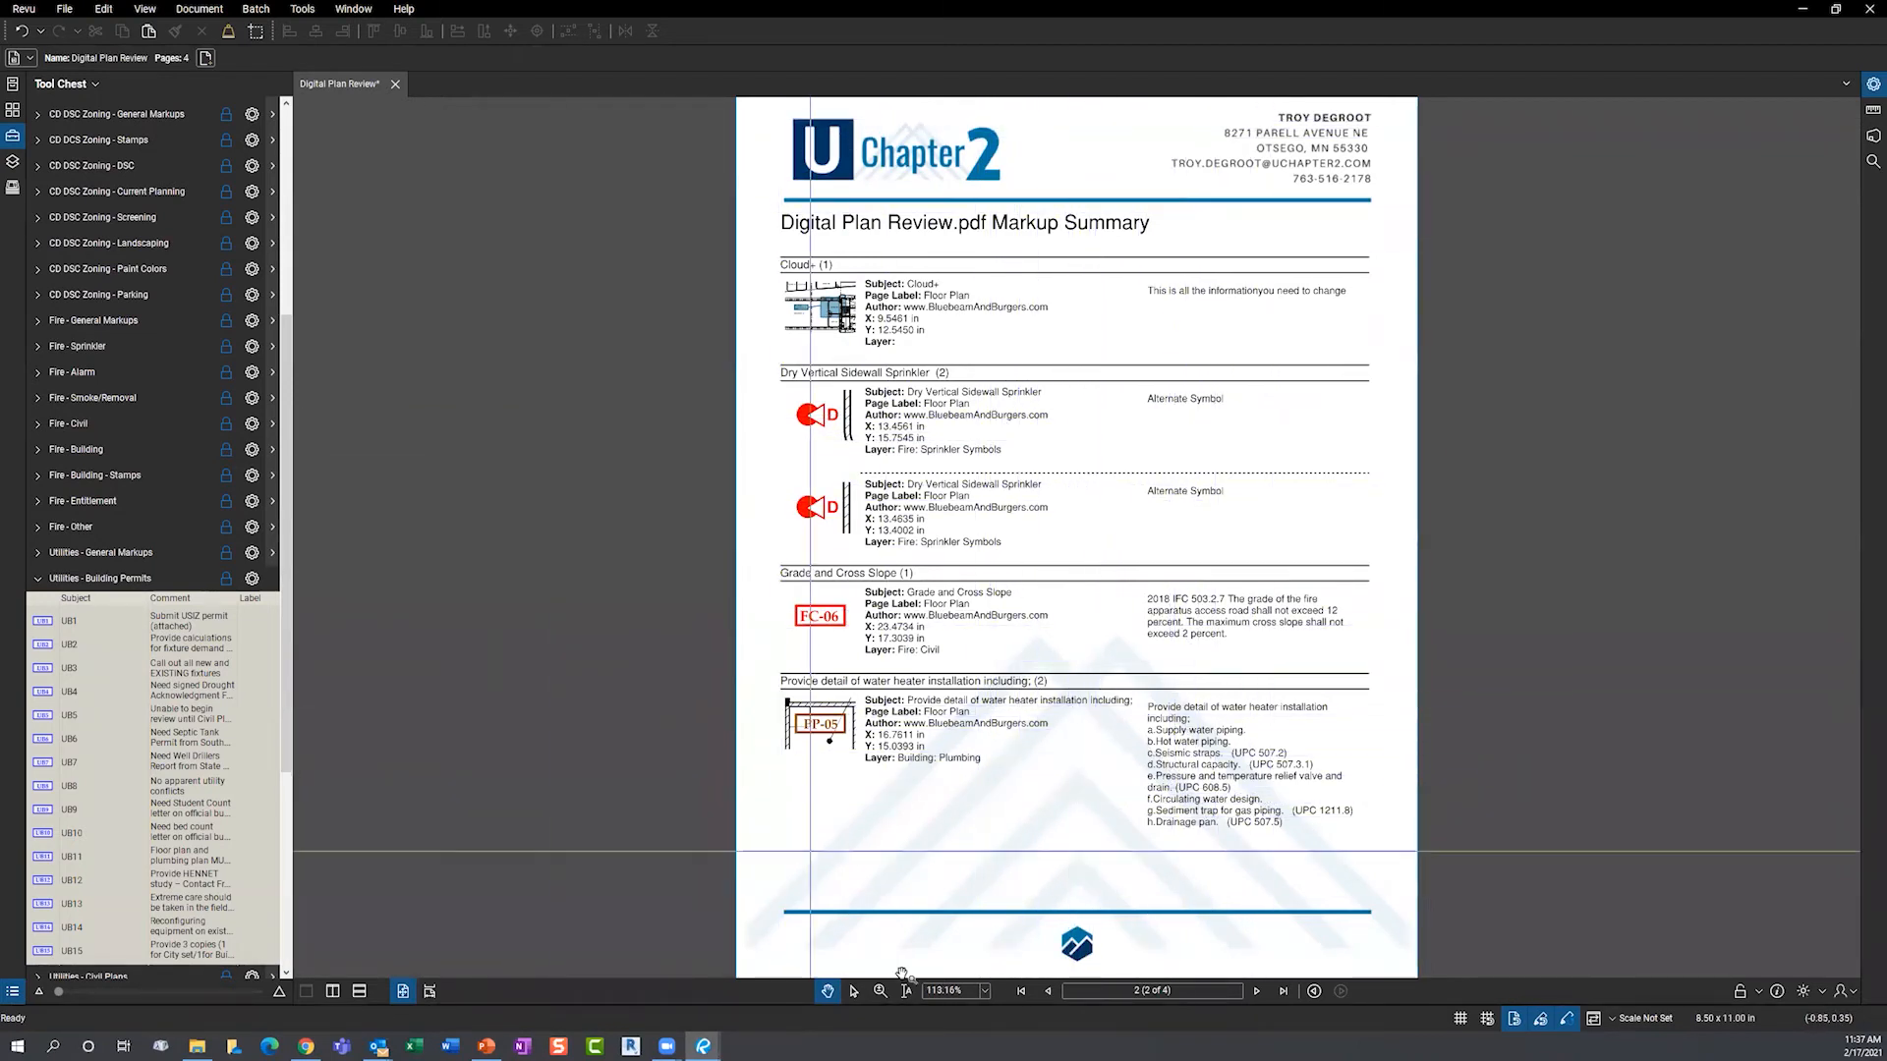
{"action": "left_click", "coordinate": [1257, 992]}
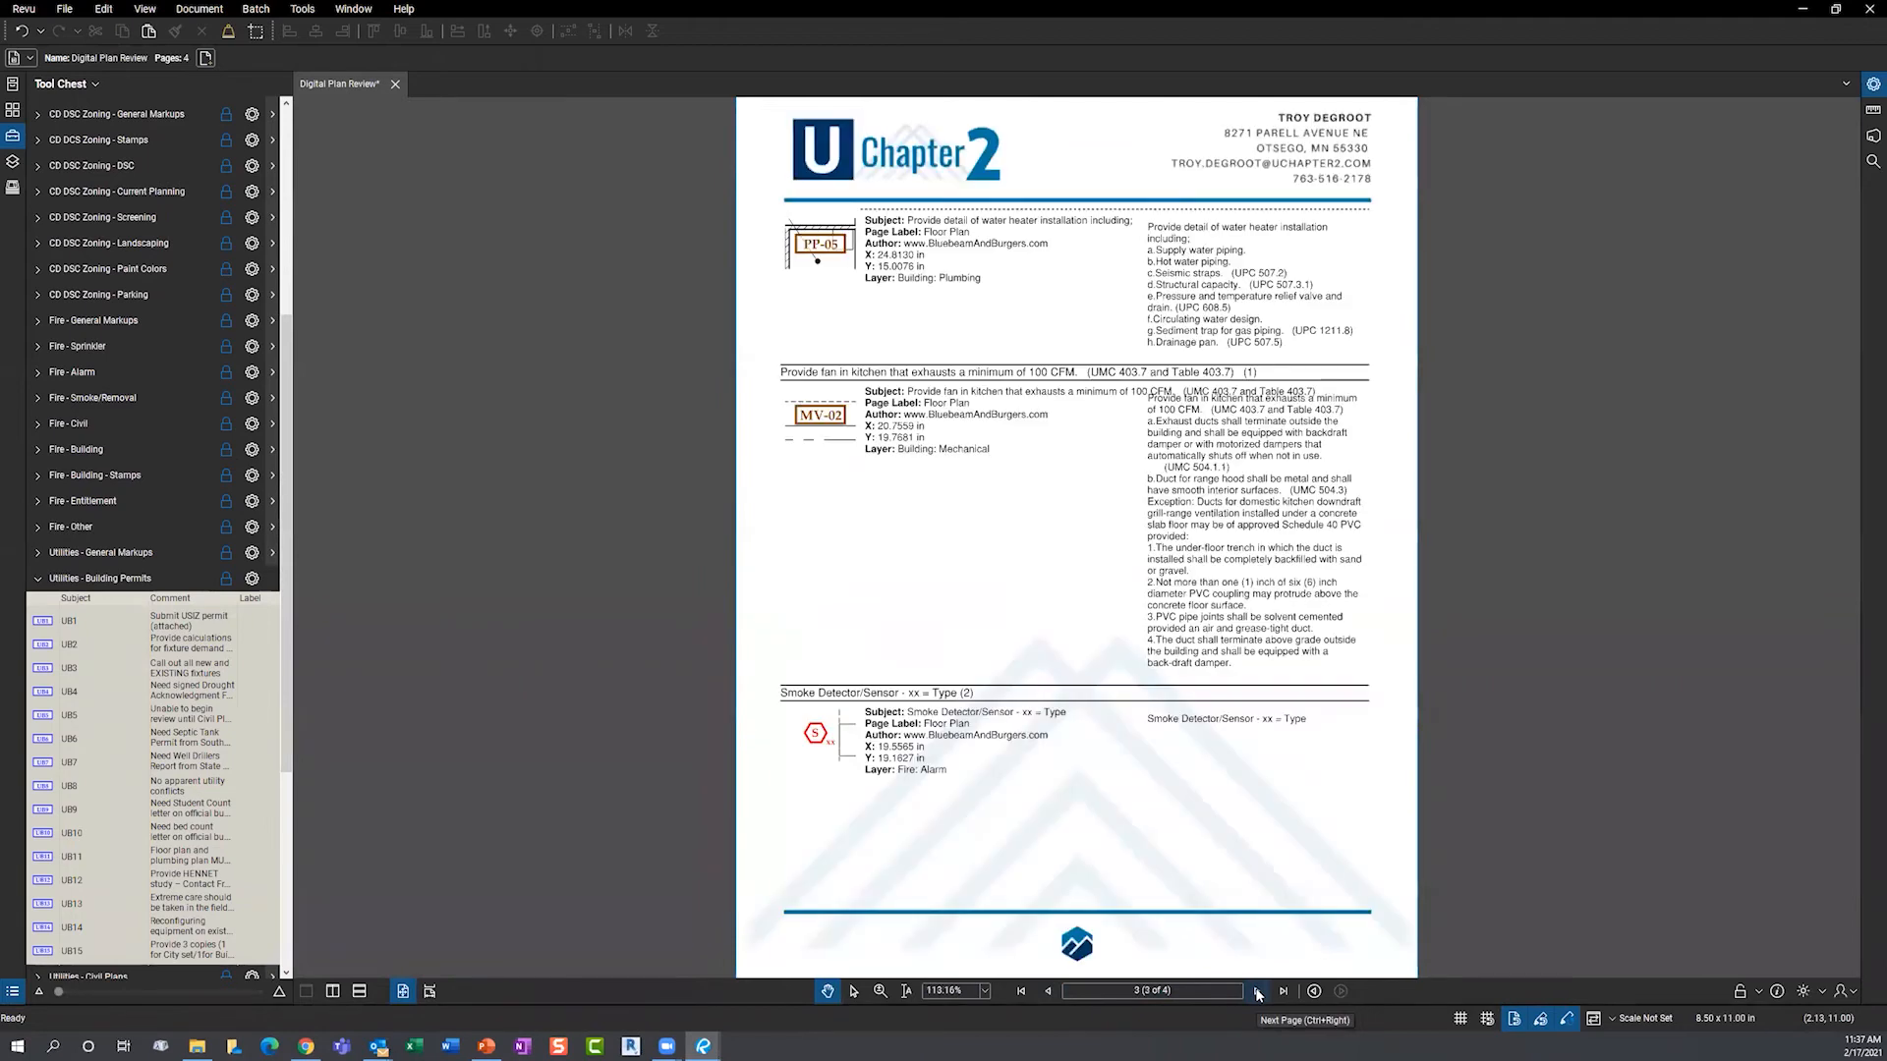
{"action": "left_click_drag", "start_coordinate": [1228, 739], "coordinate": [1214, 644]}
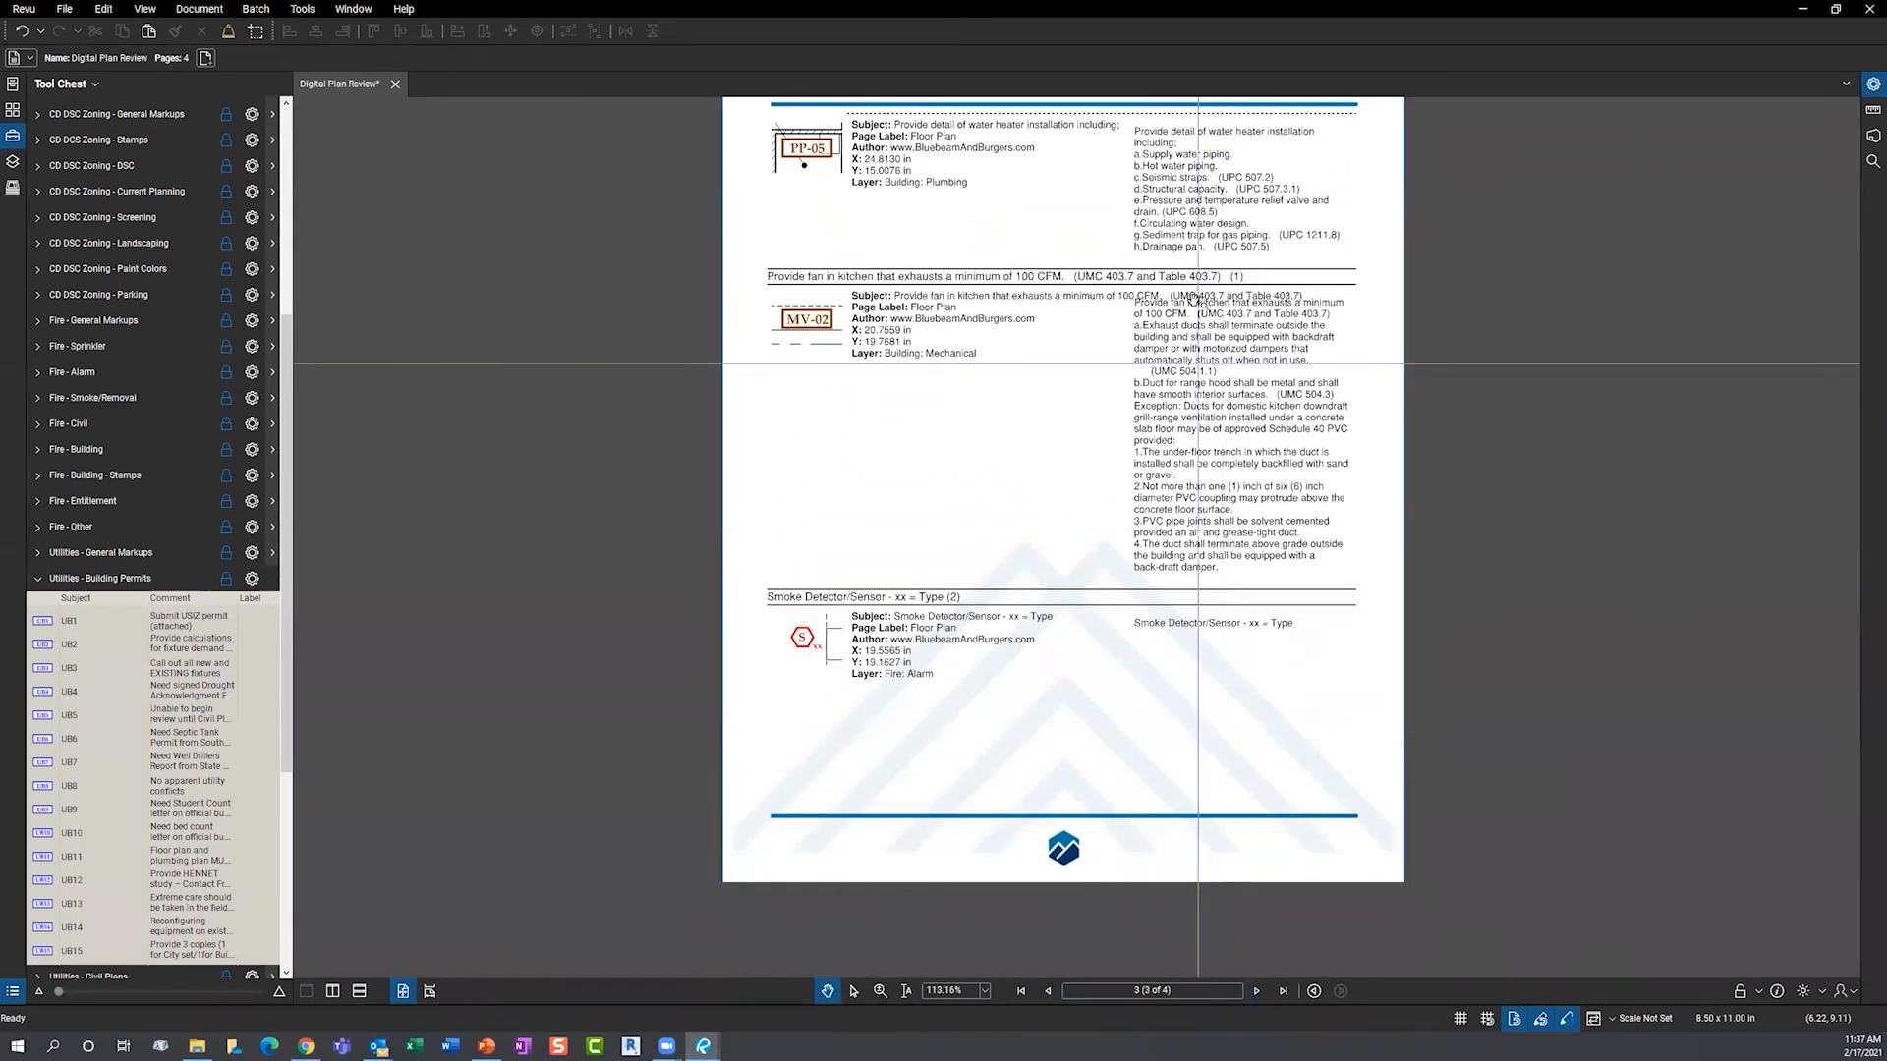
{"action": "left_click", "coordinate": [1258, 992]}
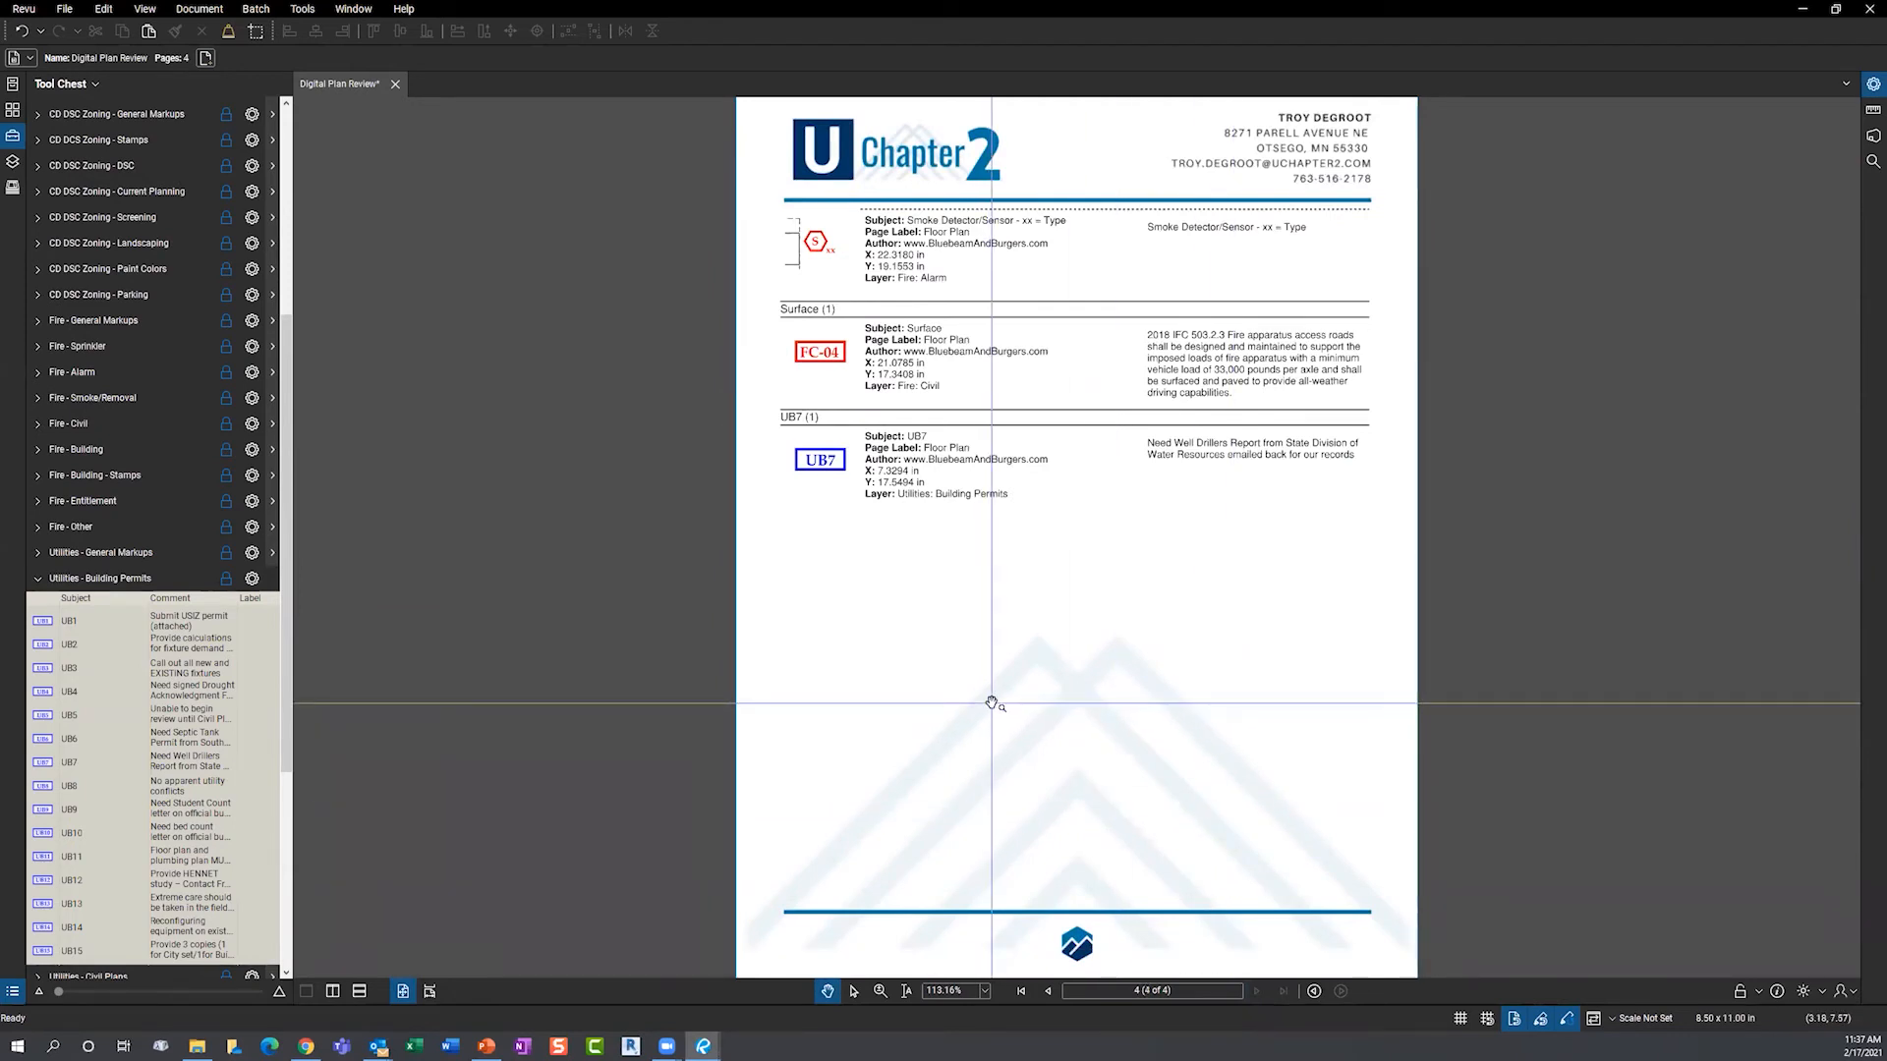
{"action": "scroll", "coordinate": [1012, 638], "scroll_direction": "down", "scroll_amount": 2}
{"action": "left_click_drag", "start_coordinate": [1032, 570], "coordinate": [1028, 562]}
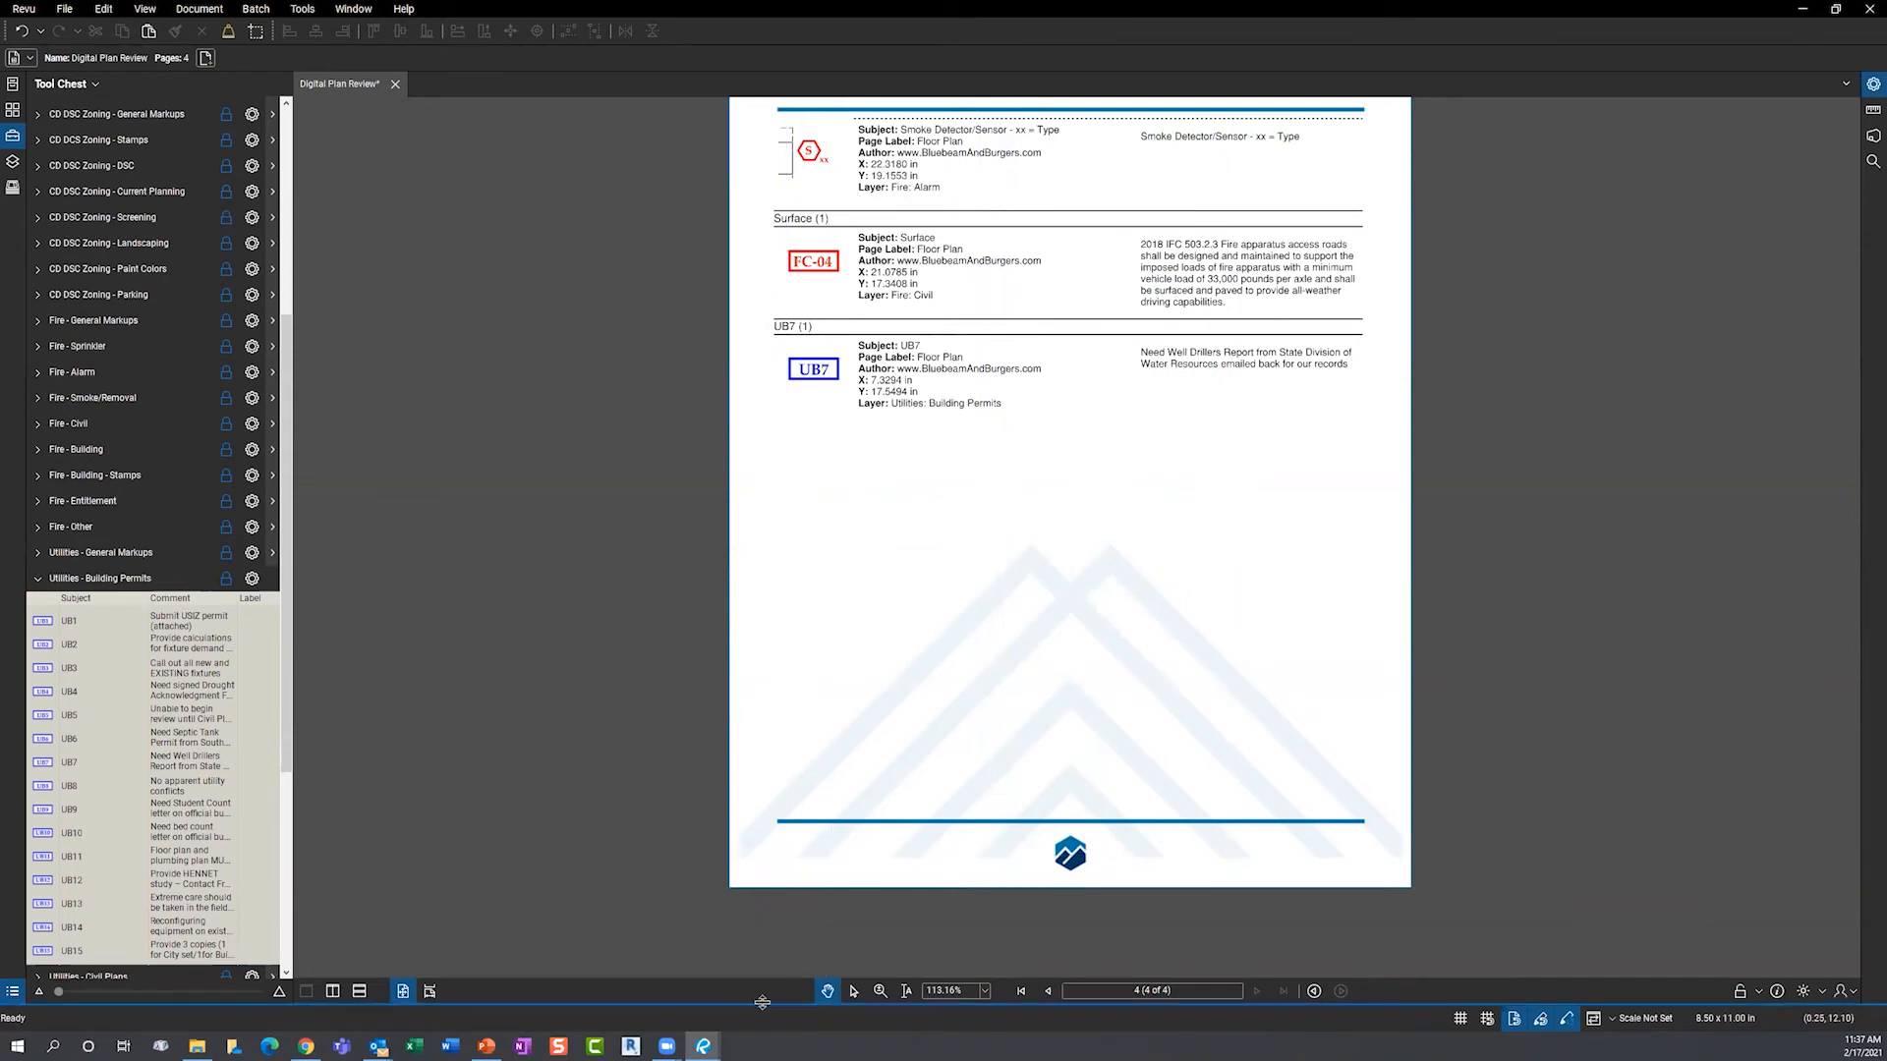
- Collapse the Utilities - Building Permits tool set in the Tool Chest, then bring up PowerPoint
{"action": "left_click", "coordinate": [37, 579]}
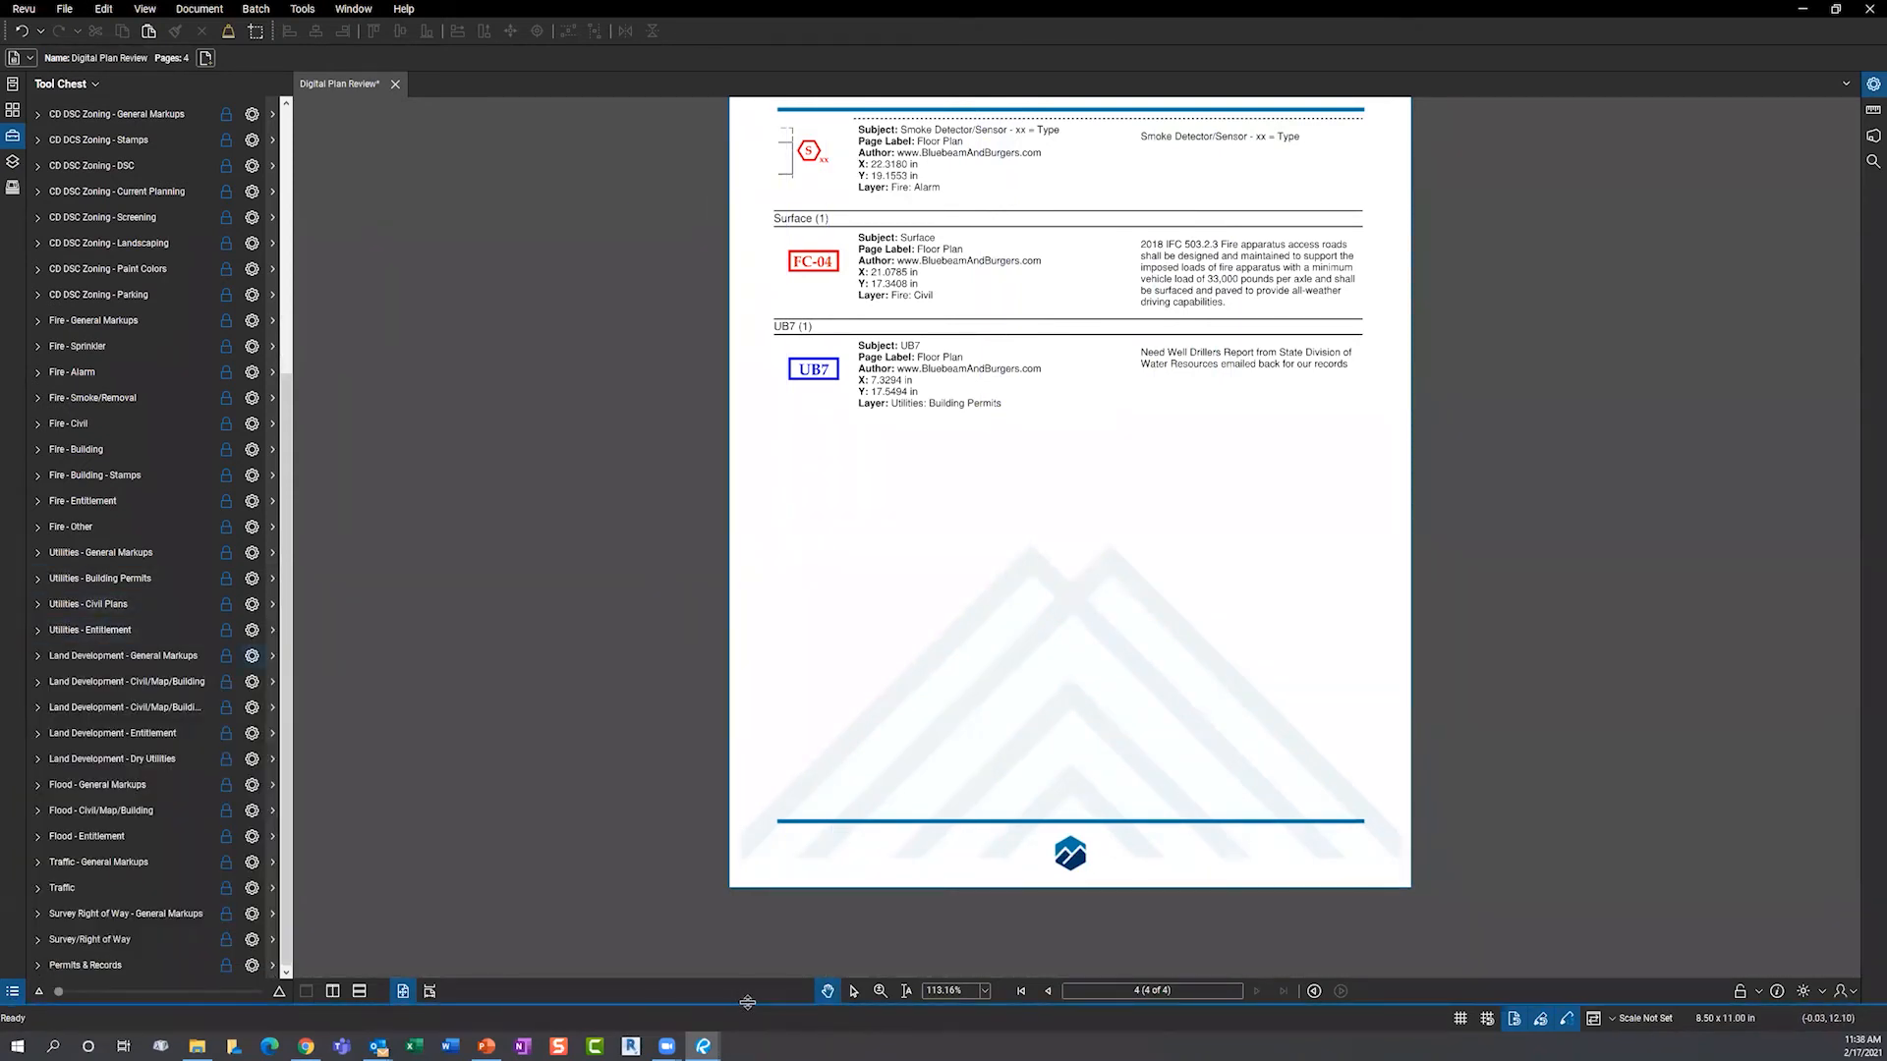
{"action": "mouse_move", "coordinate": [704, 1045]}
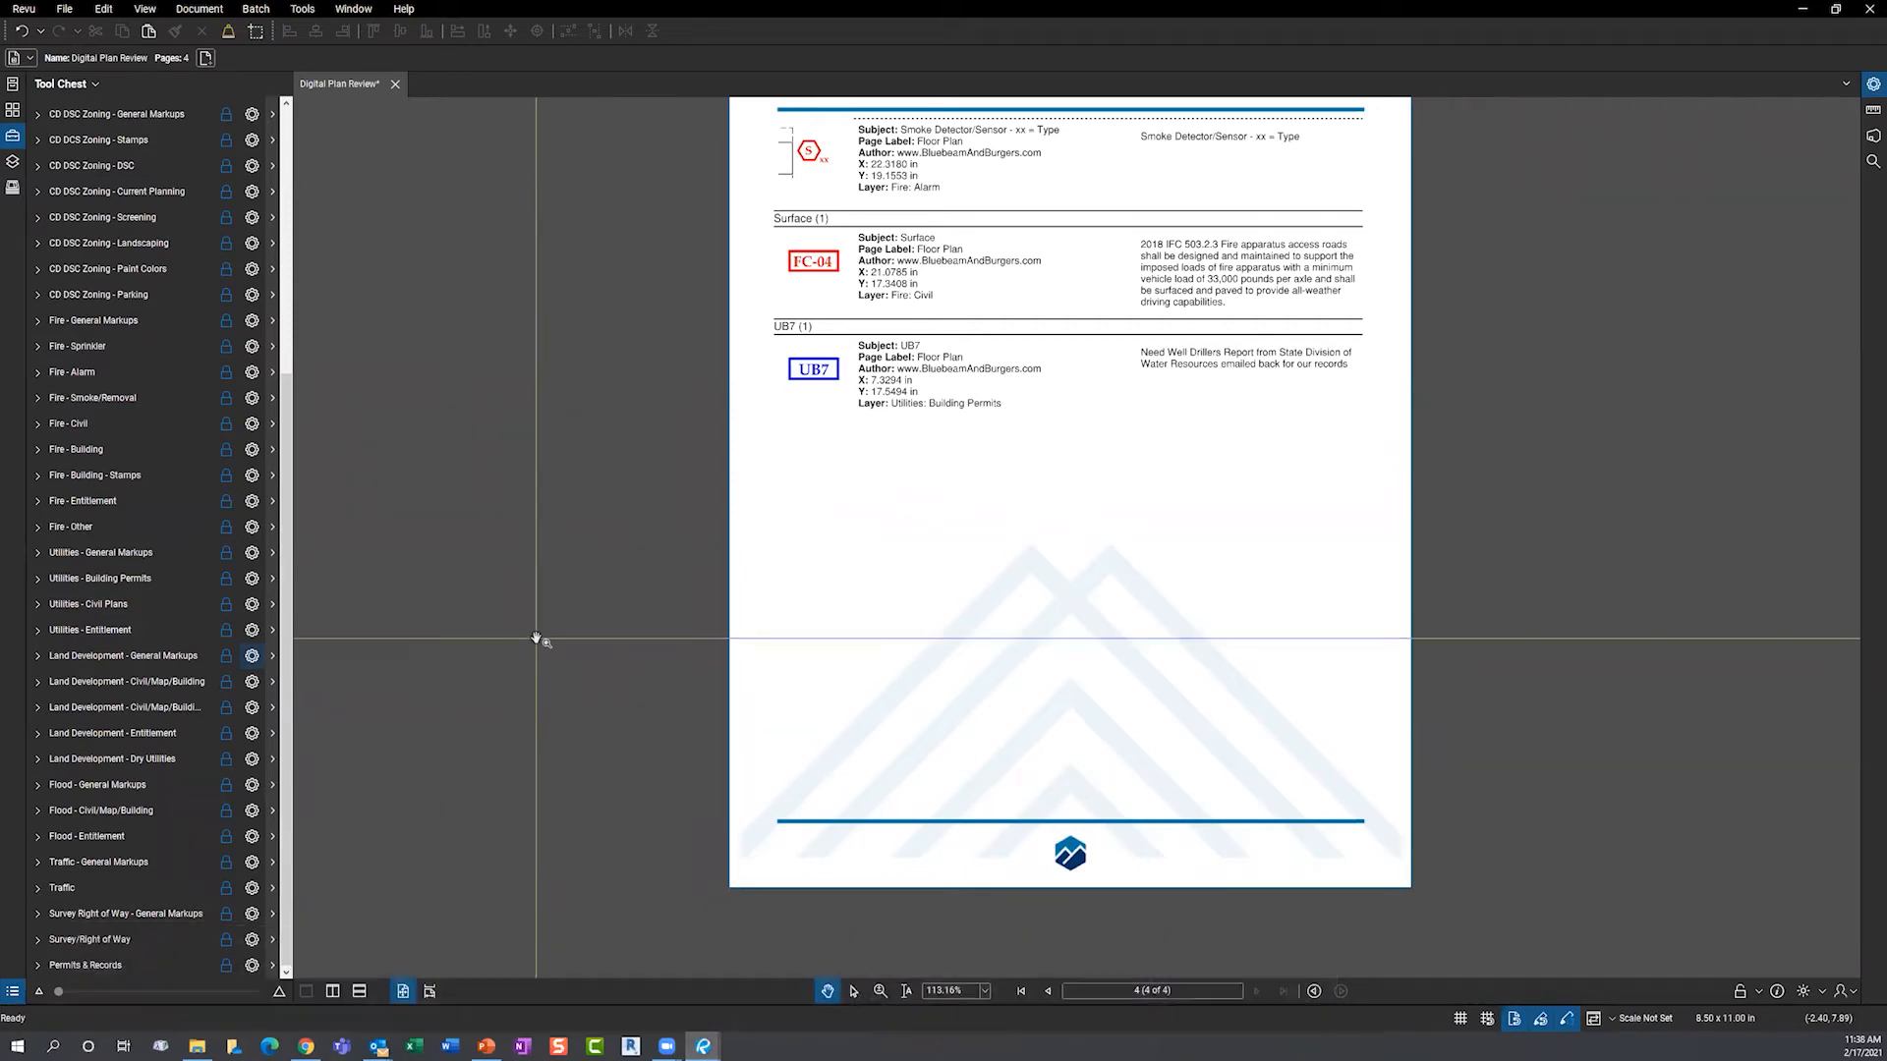
{"action": "left_click", "coordinate": [486, 1045]}
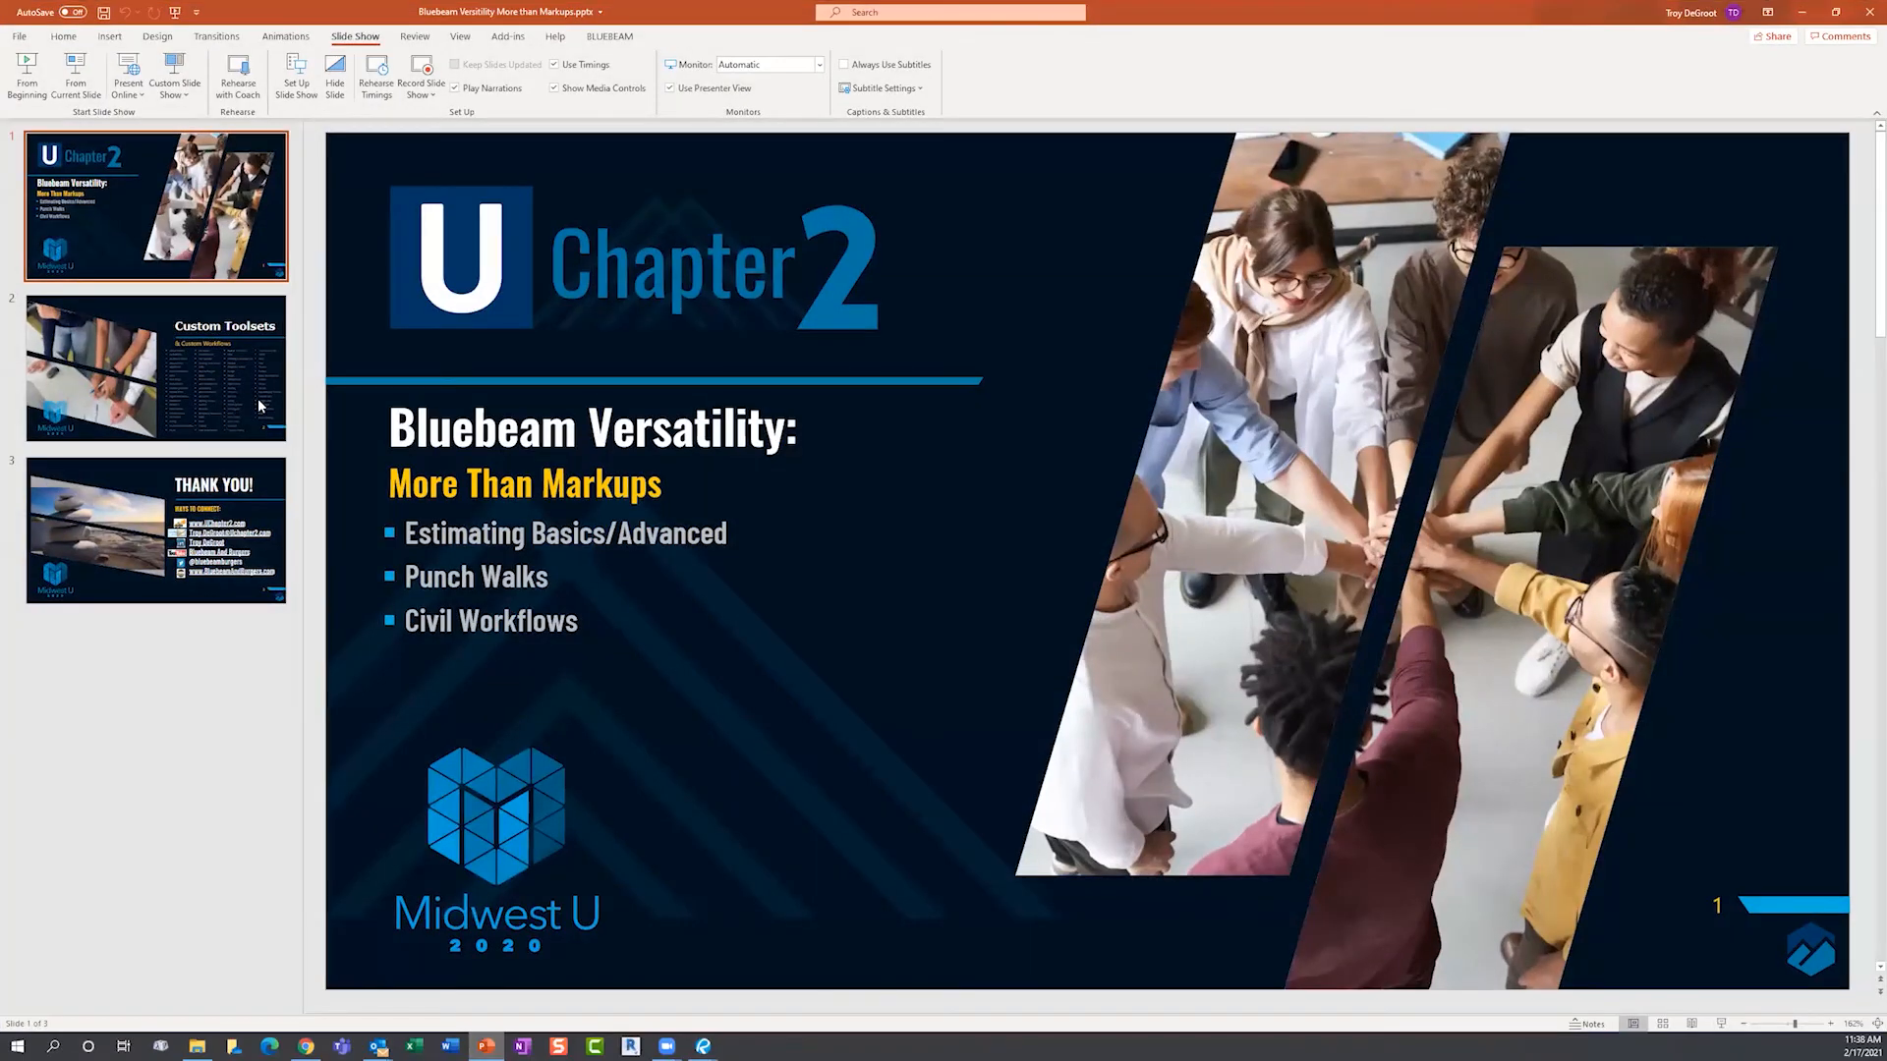
- Show slide 2, 'Custom Toolsets & Custom Workflows', with its trade categories list
{"action": "left_click", "coordinate": [258, 398]}
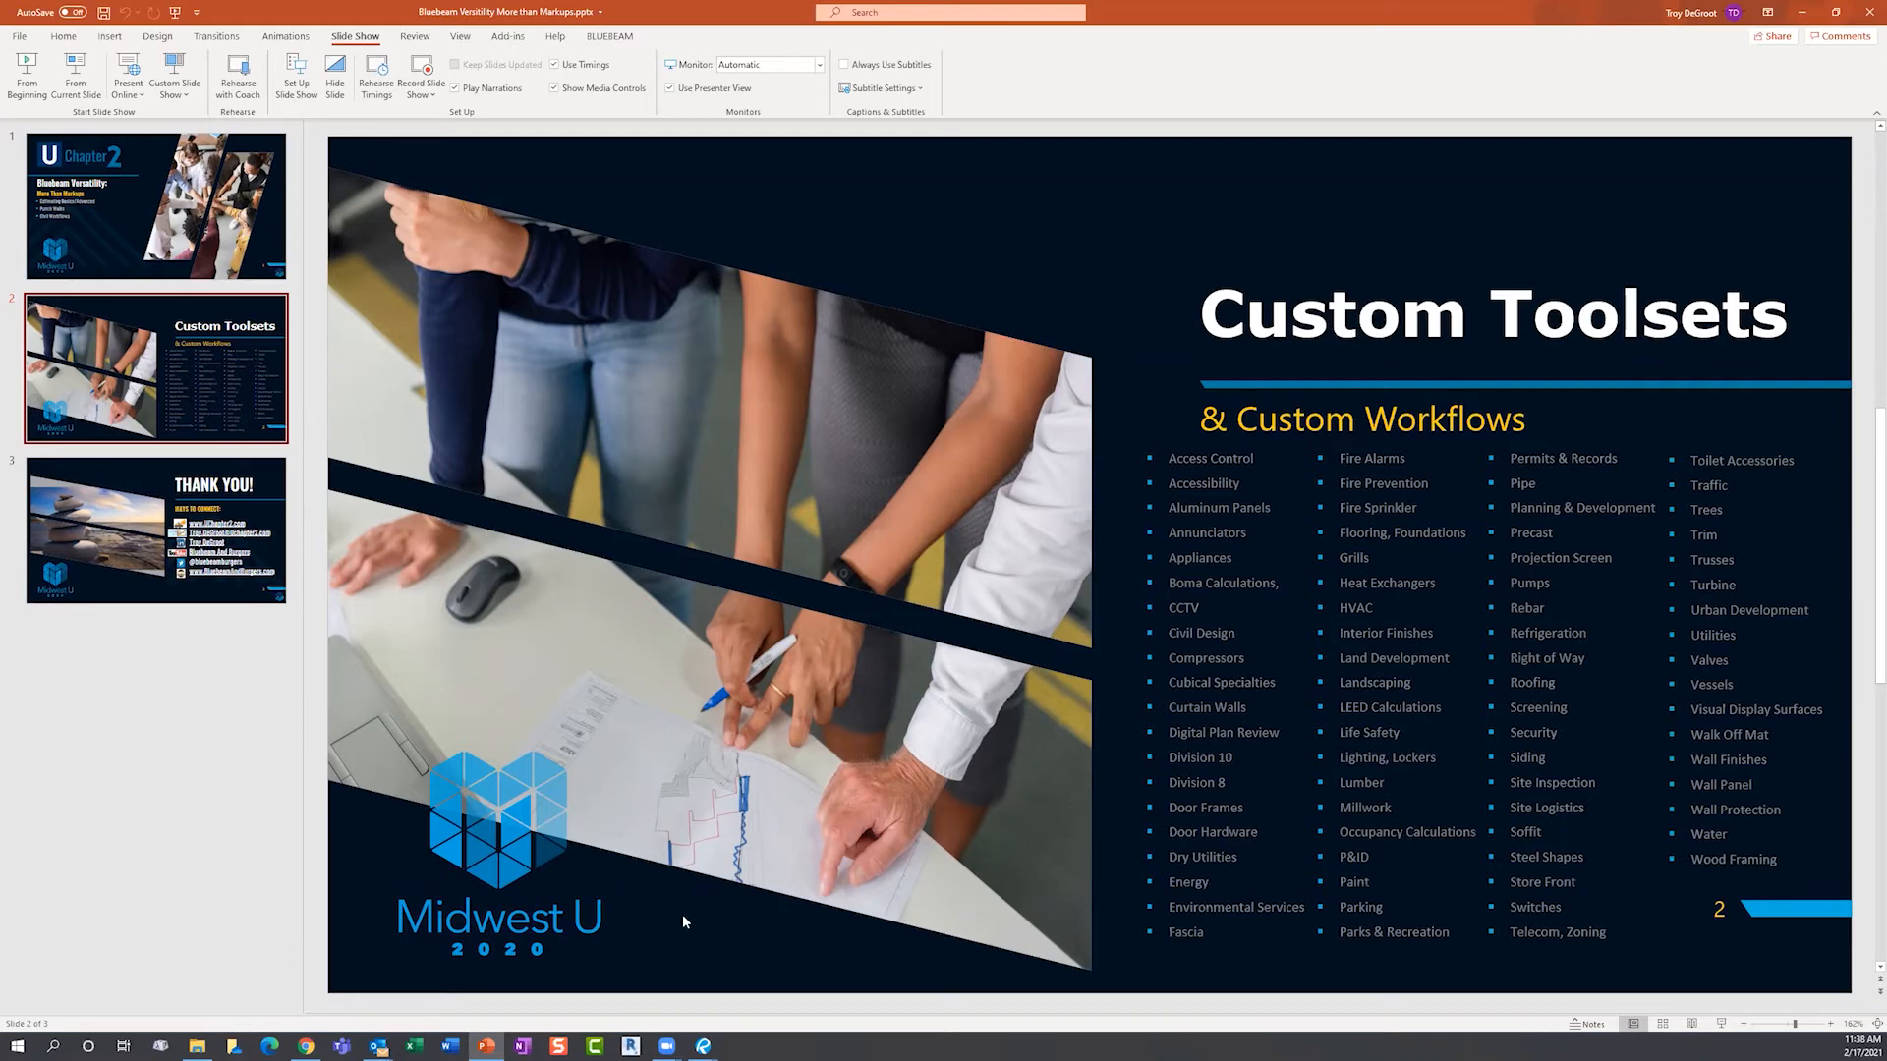
{"action": "mouse_move", "coordinate": [704, 1046]}
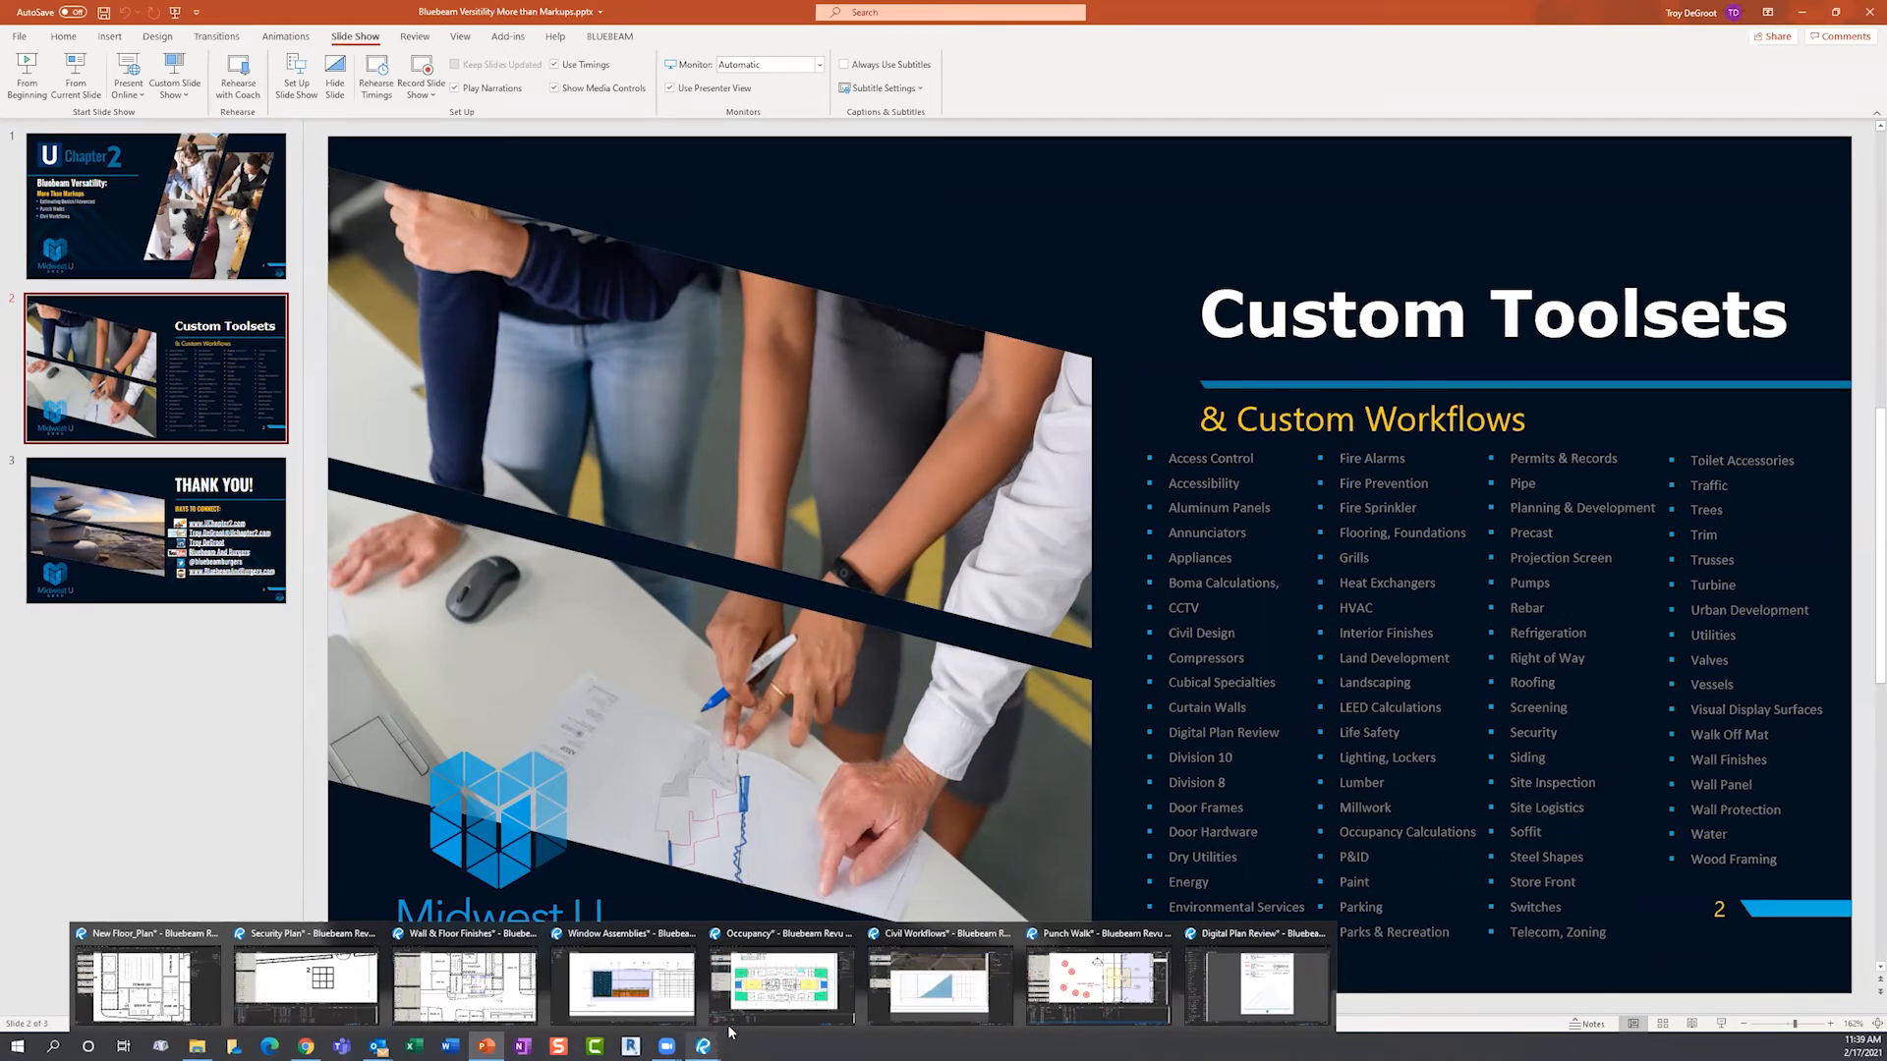
- Switch to the Occupancy plan and open the occupancy legend's properties
{"action": "left_click", "coordinate": [783, 981]}
{"action": "scroll", "coordinate": [707, 450], "scroll_direction": "up", "scroll_amount": 3}
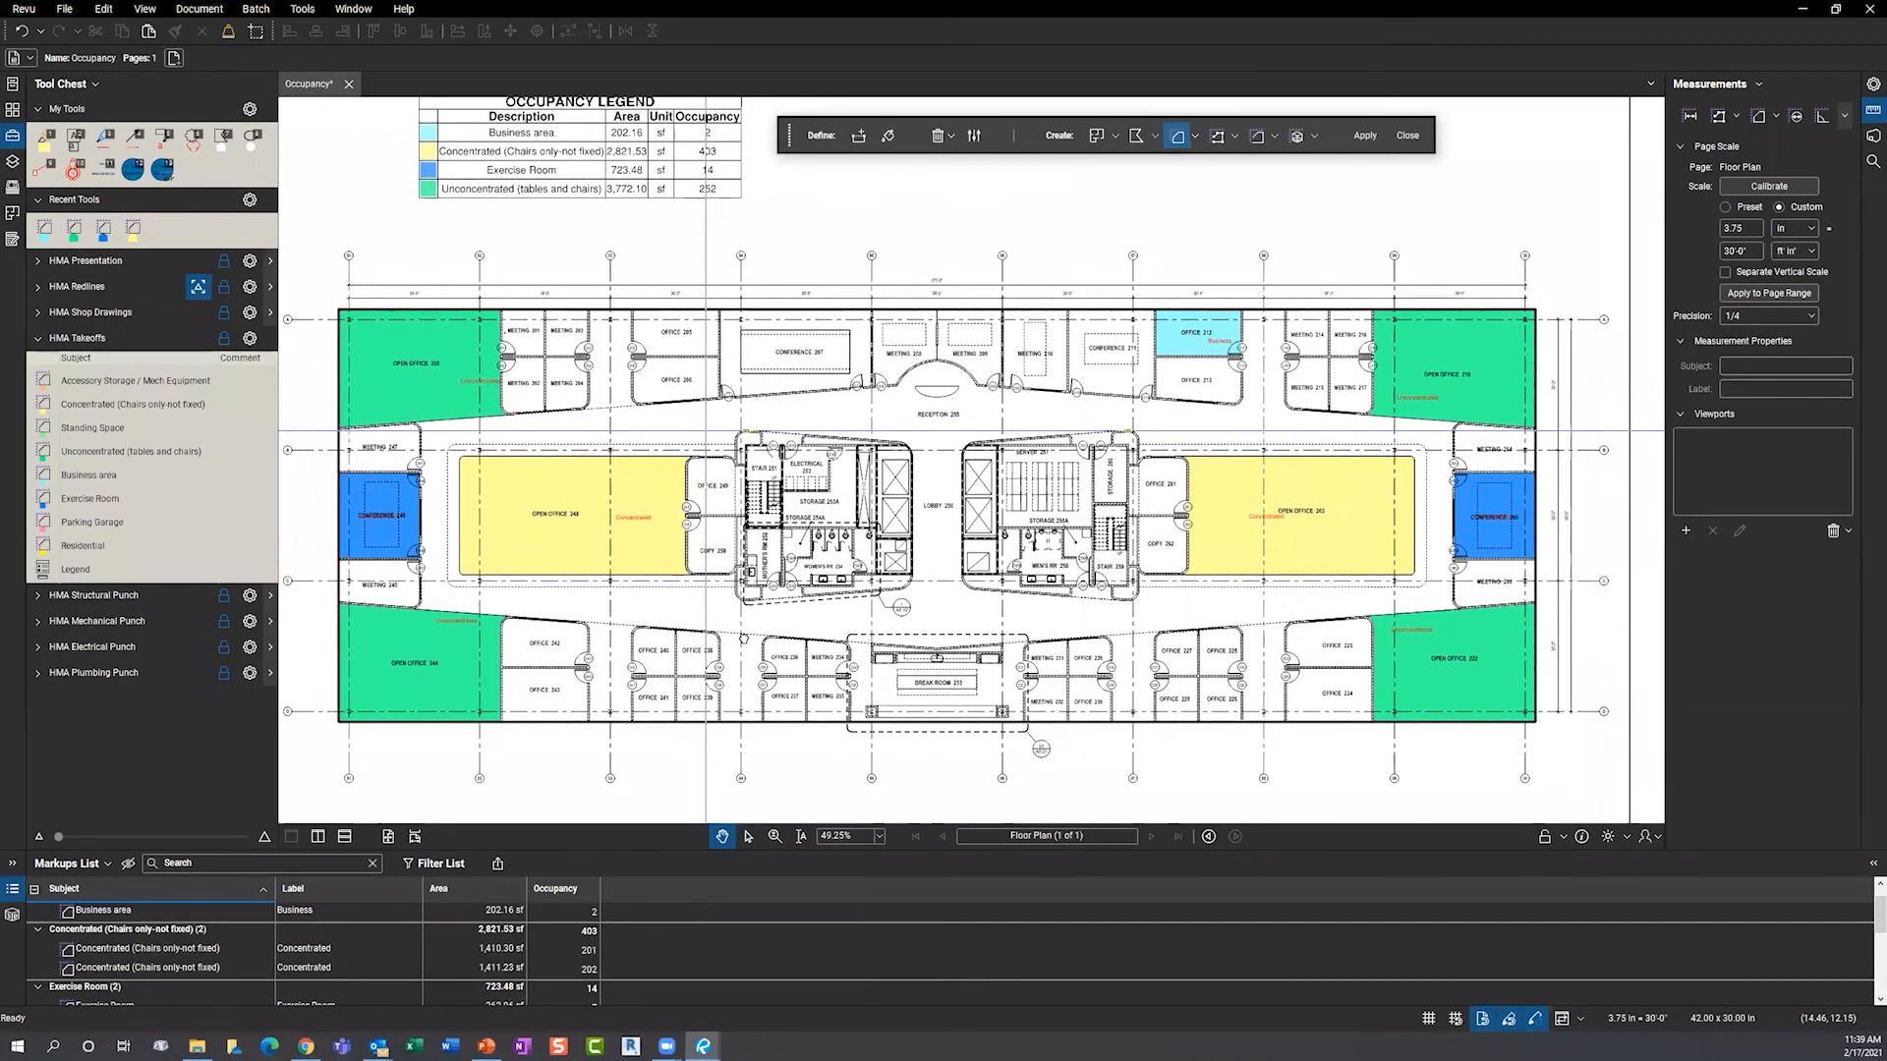
{"action": "left_click", "coordinate": [676, 423]}
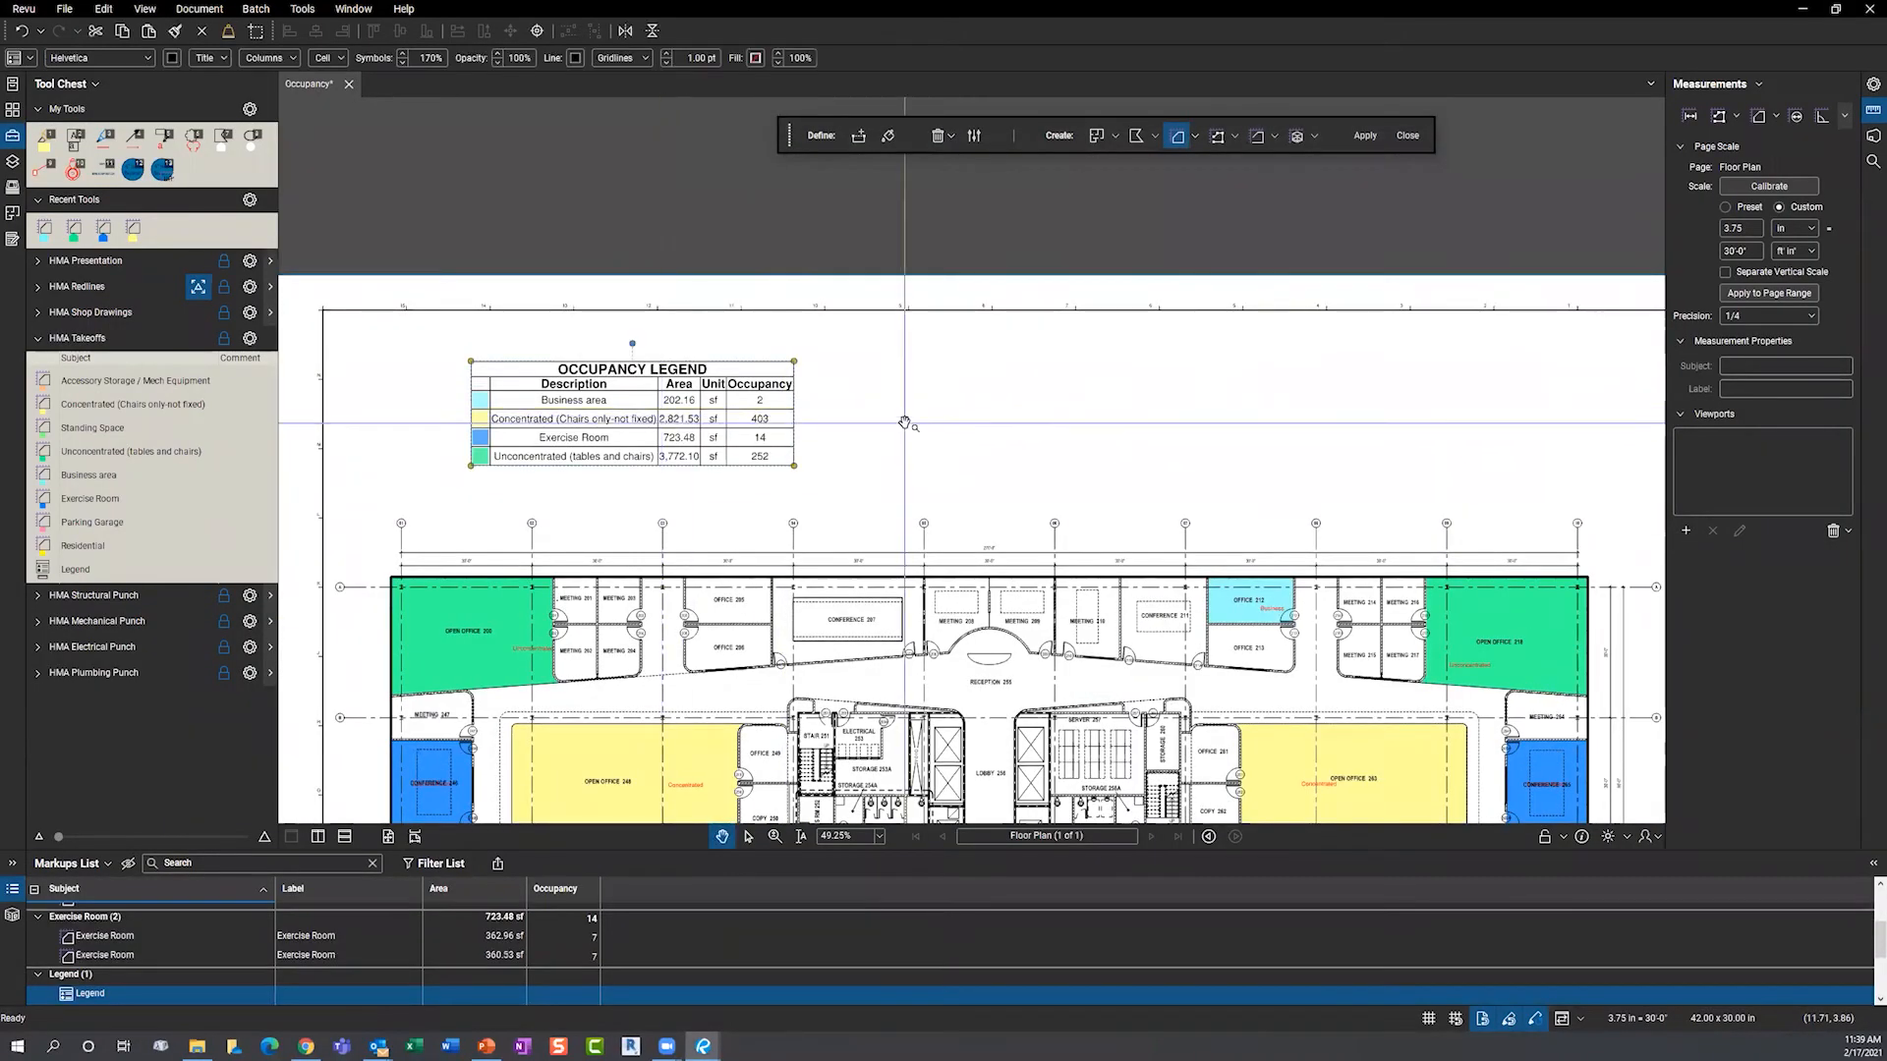
{"action": "left_click", "coordinate": [1871, 85]}
- Try Outline and Horizontal table styles, then settle on Vertical with 0 line width
{"action": "left_click_drag", "start_coordinate": [1666, 403], "coordinate": [1518, 408]}
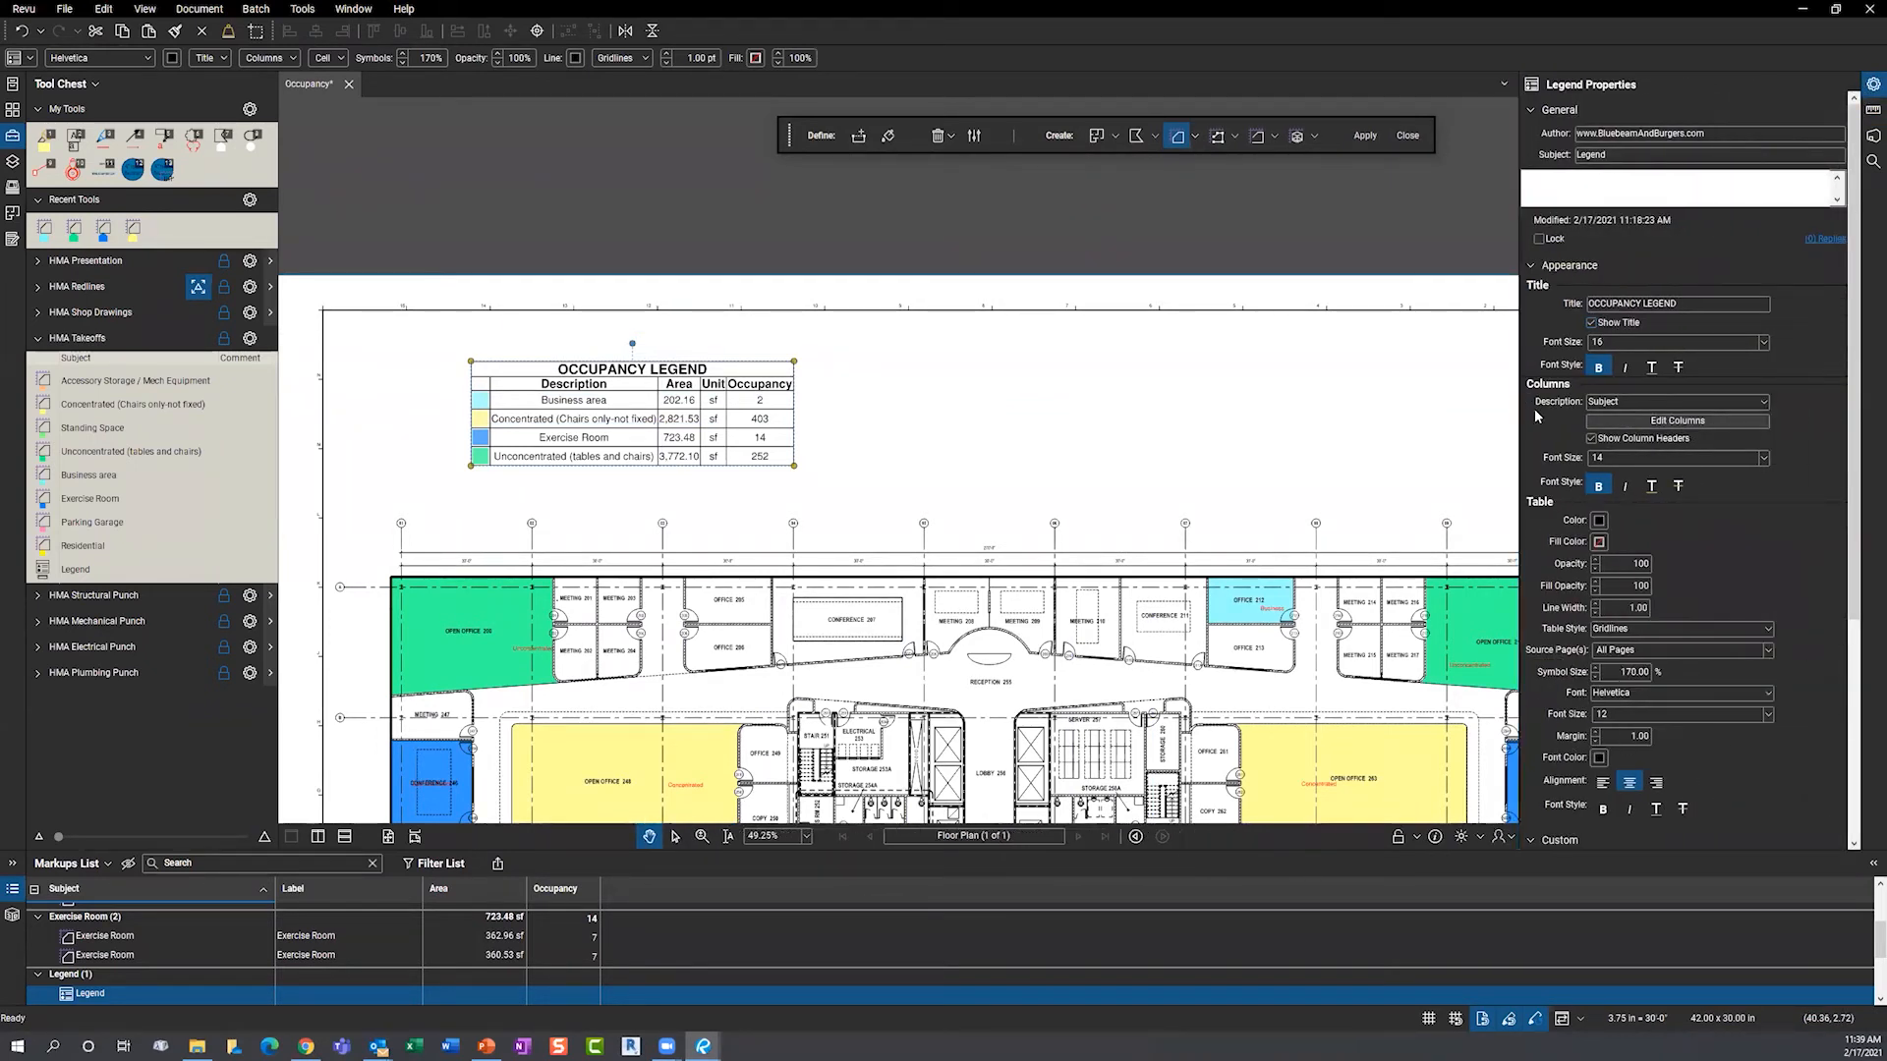
{"action": "left_click", "coordinate": [1682, 629]}
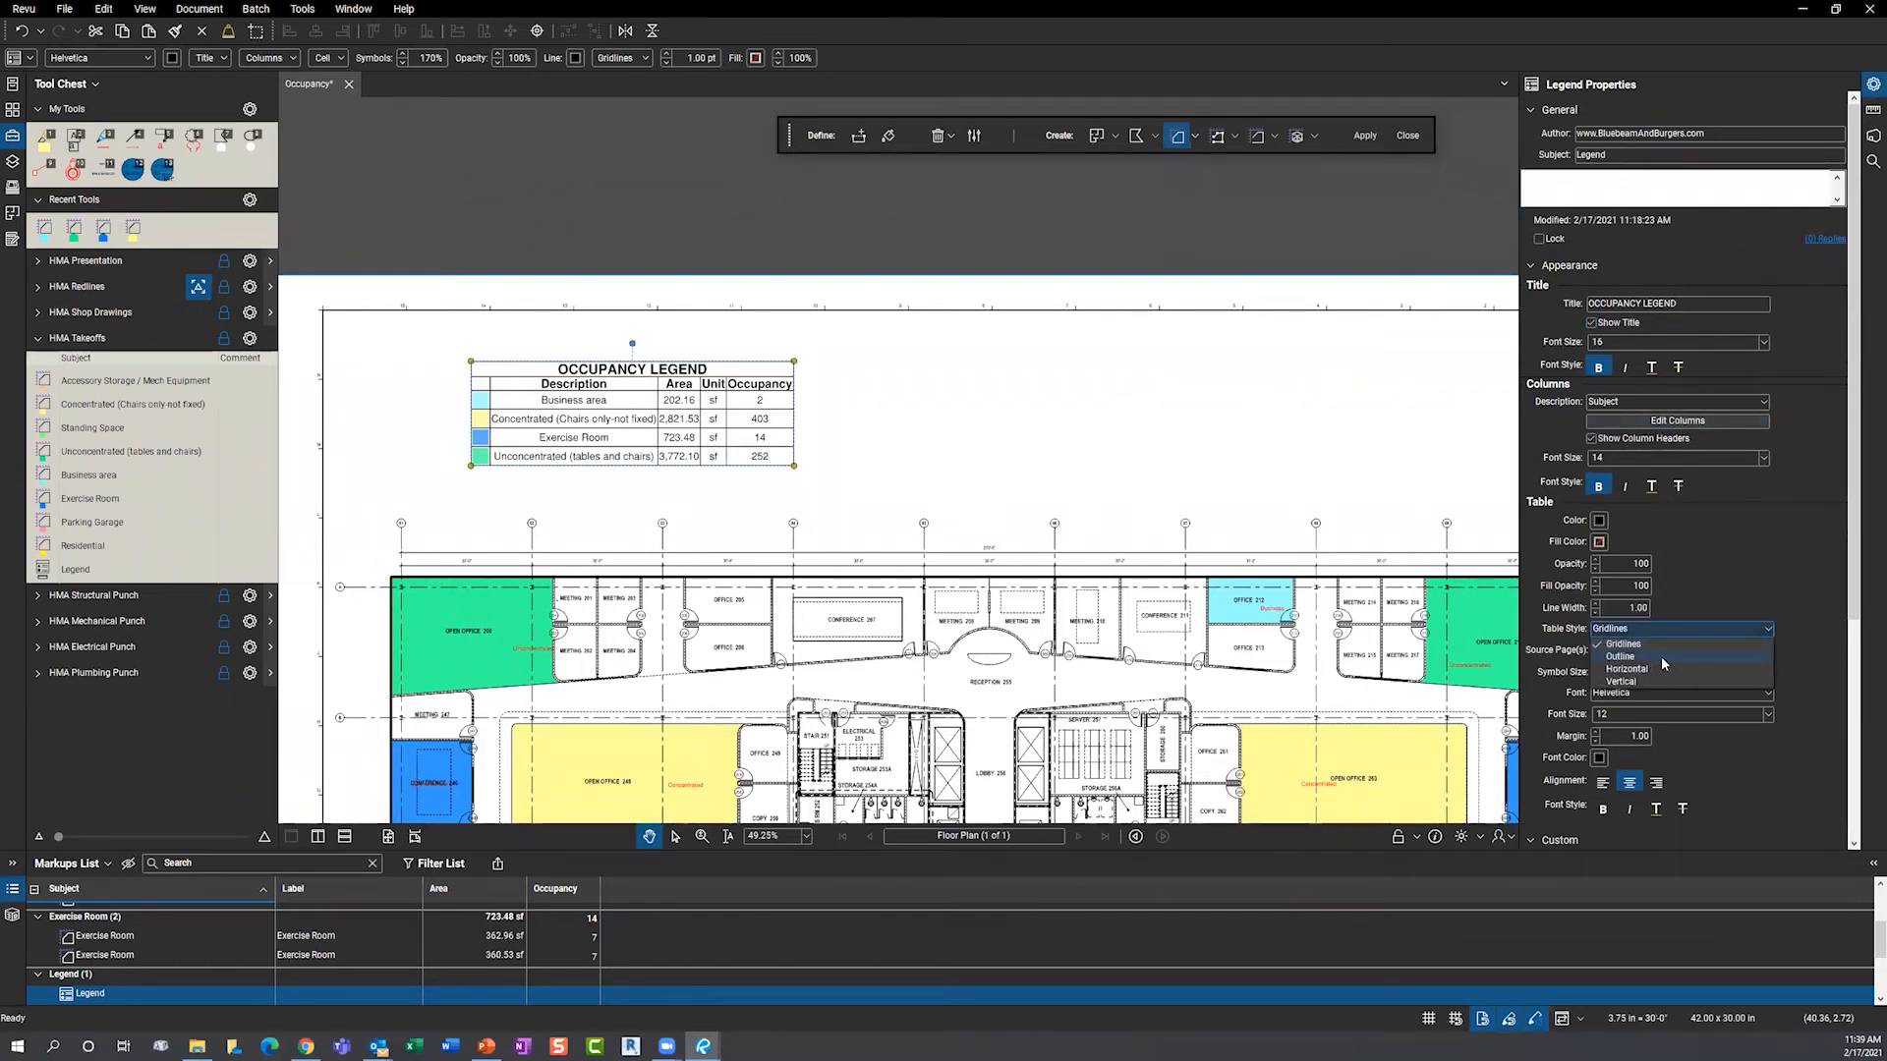
{"action": "left_click", "coordinate": [1661, 657]}
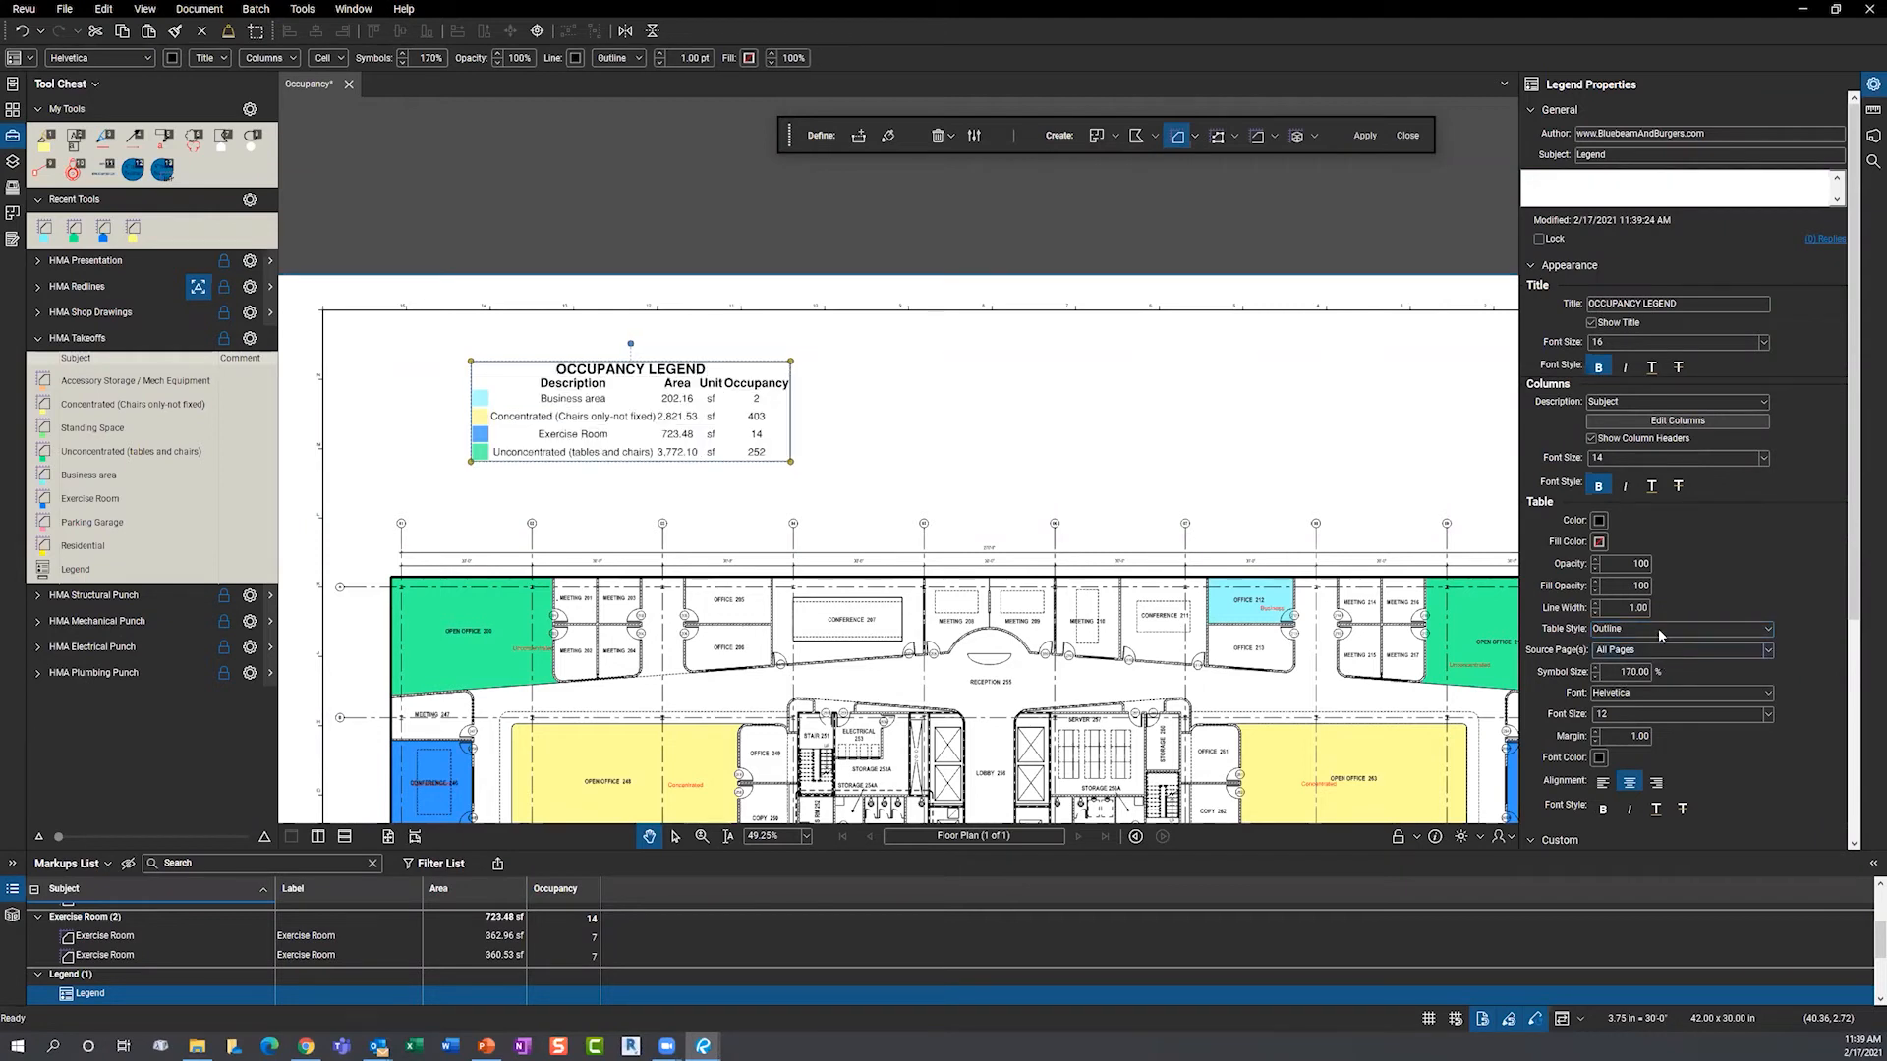
{"action": "left_click", "coordinate": [1655, 629]}
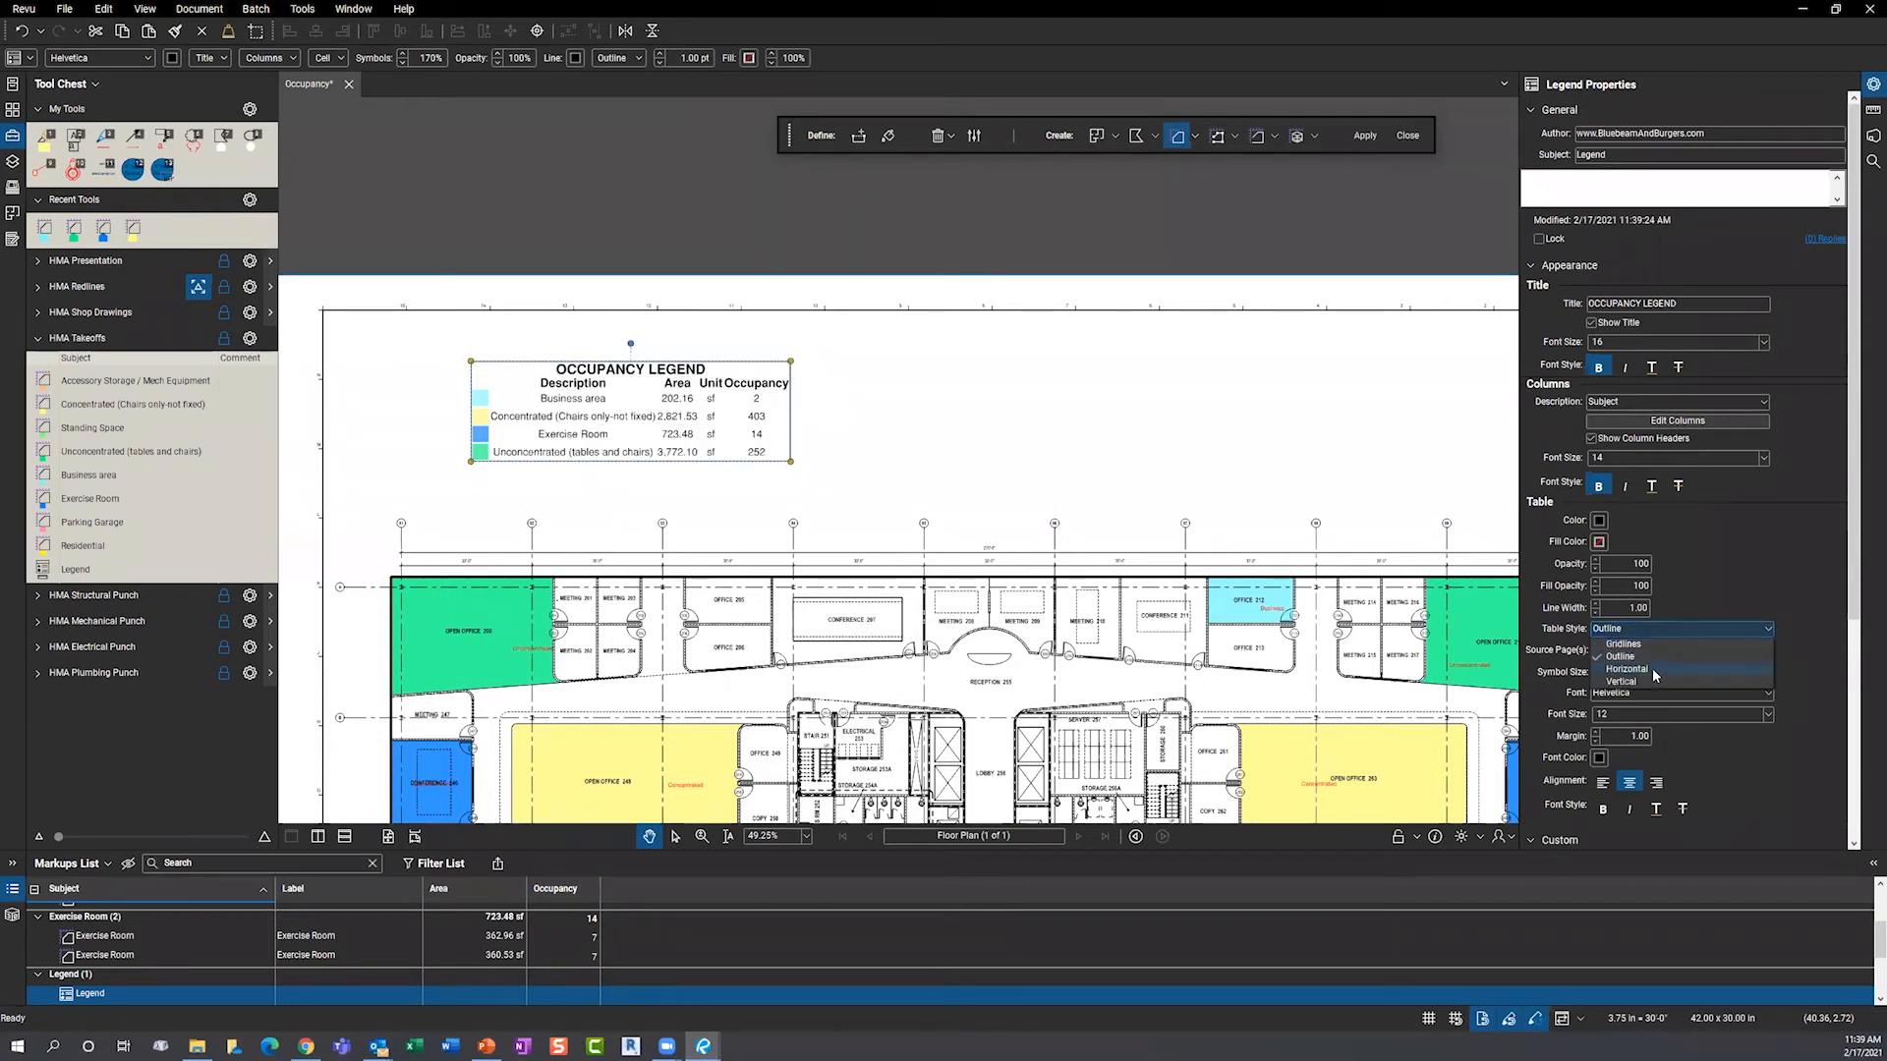
{"action": "left_click", "coordinate": [1653, 670]}
{"action": "left_click", "coordinate": [1651, 631]}
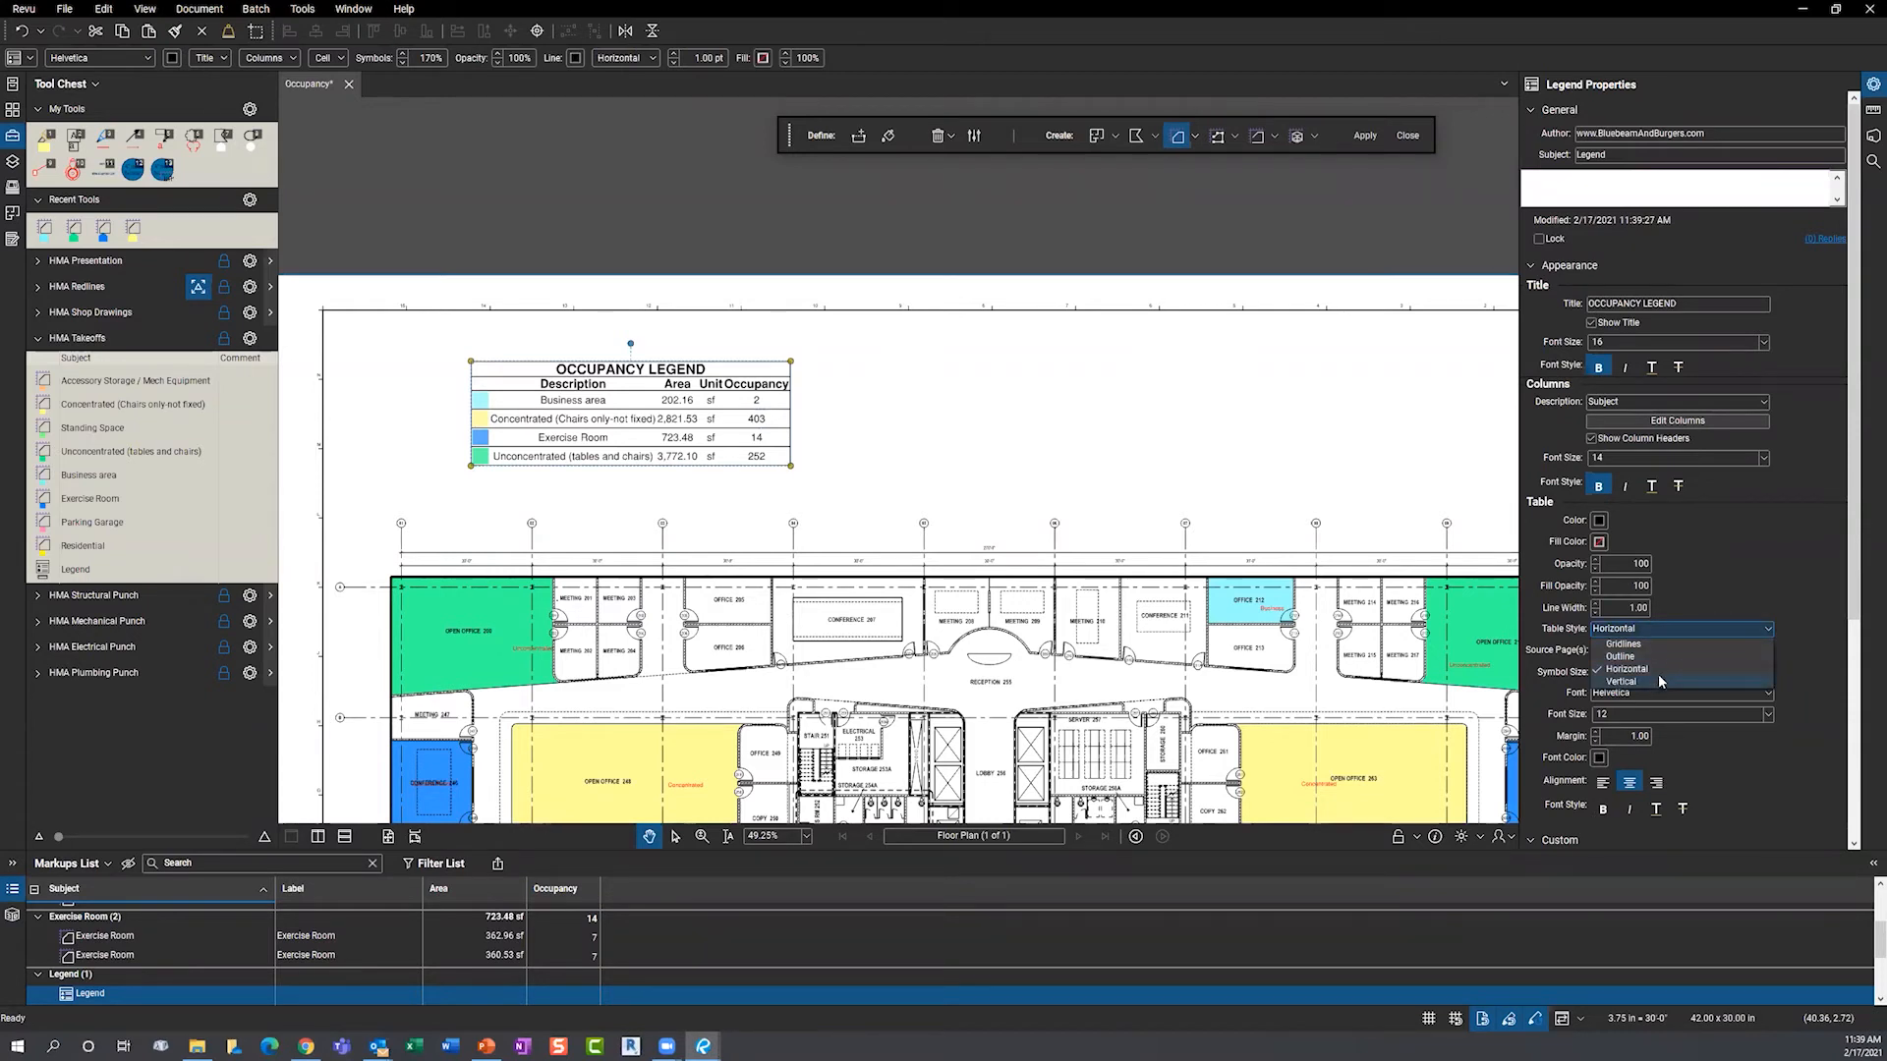
{"action": "left_click", "coordinate": [1654, 679]}
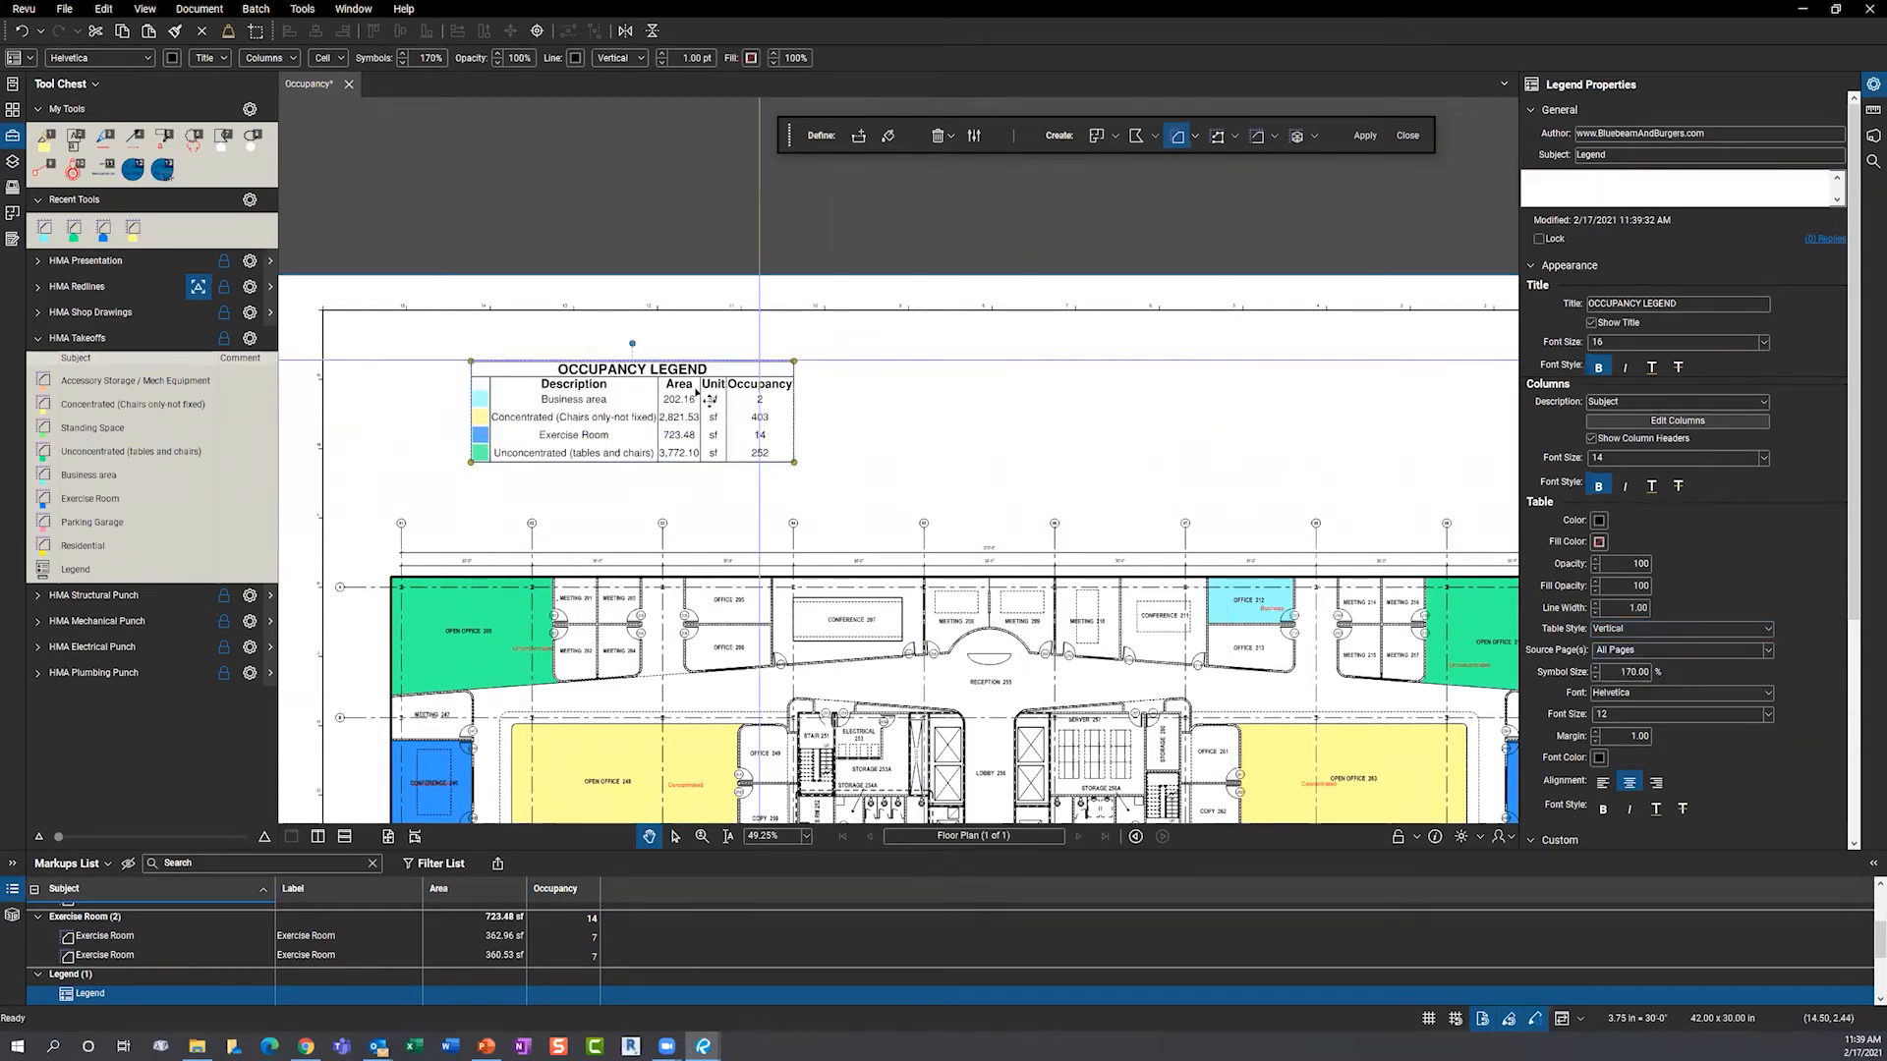
{"action": "left_click", "coordinate": [1594, 610]}
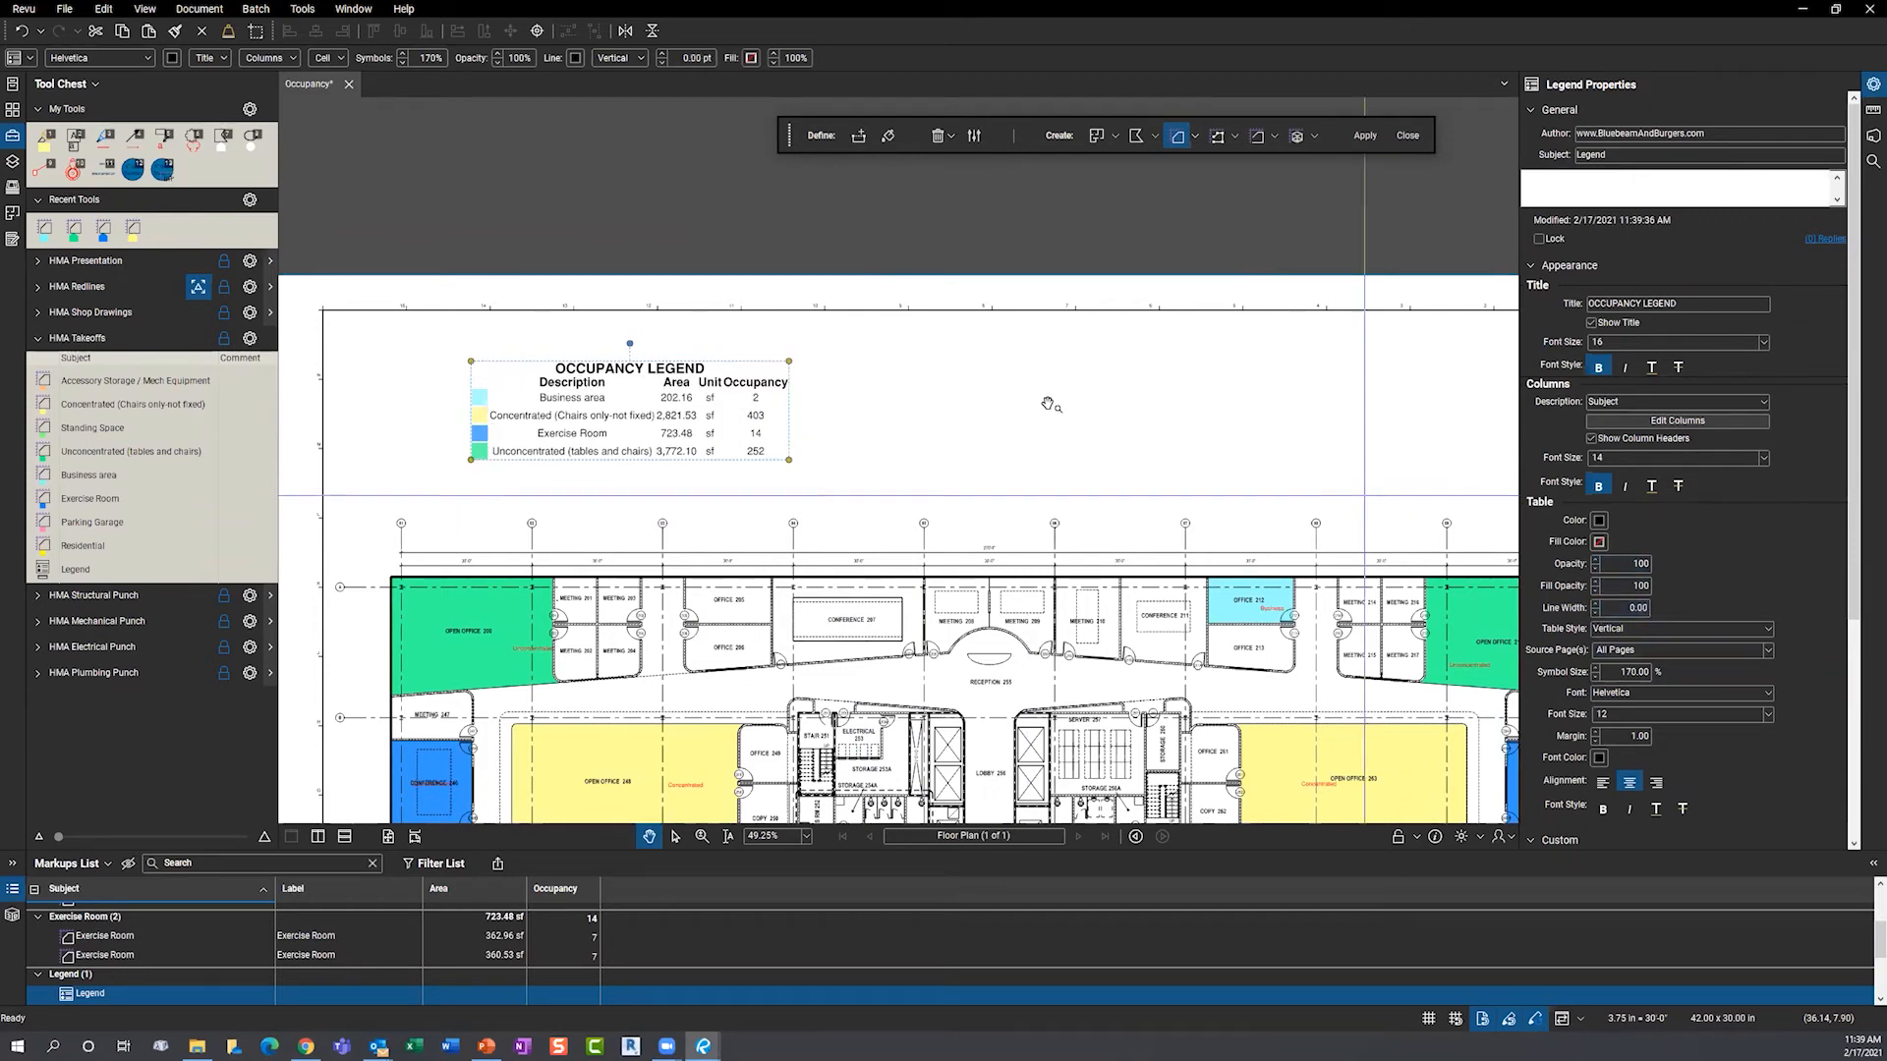
{"action": "left_click", "coordinate": [754, 324]}
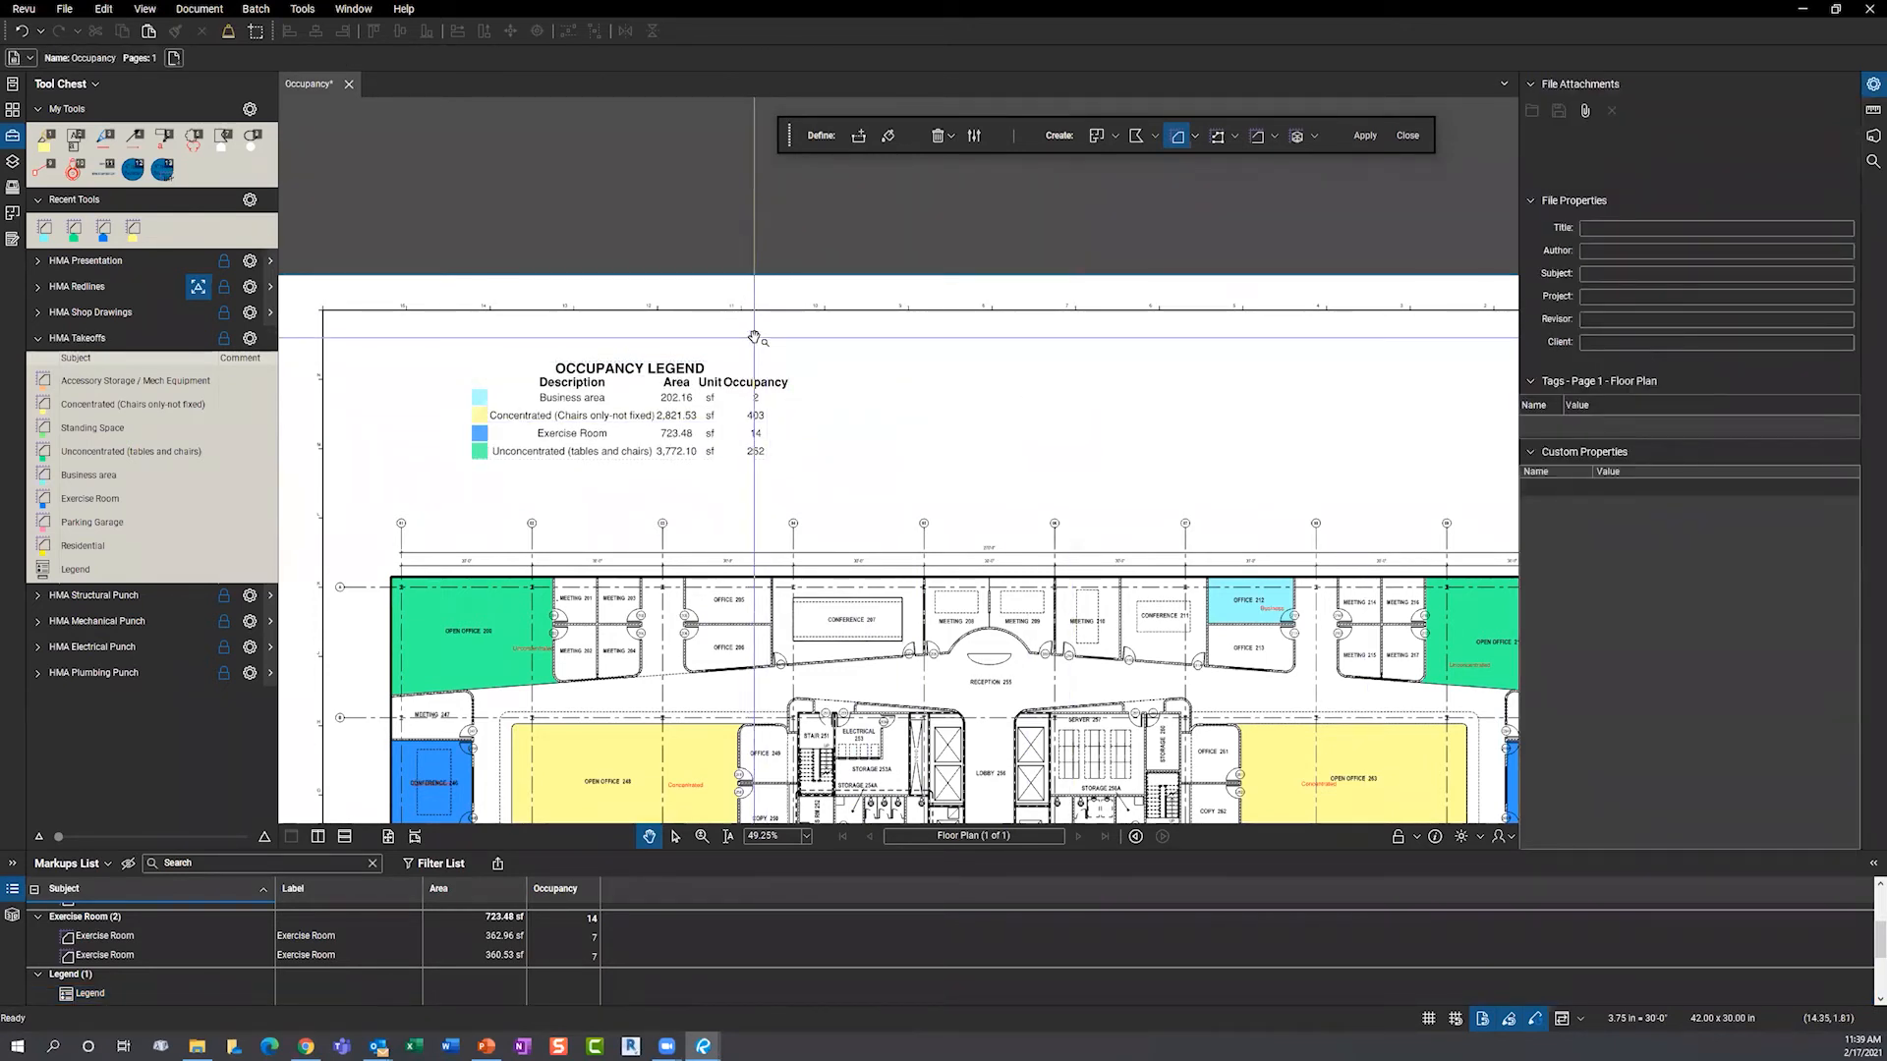
- Give the occupancy legend orange 1.00 table lines and no fill colour
{"action": "left_click", "coordinate": [757, 432]}
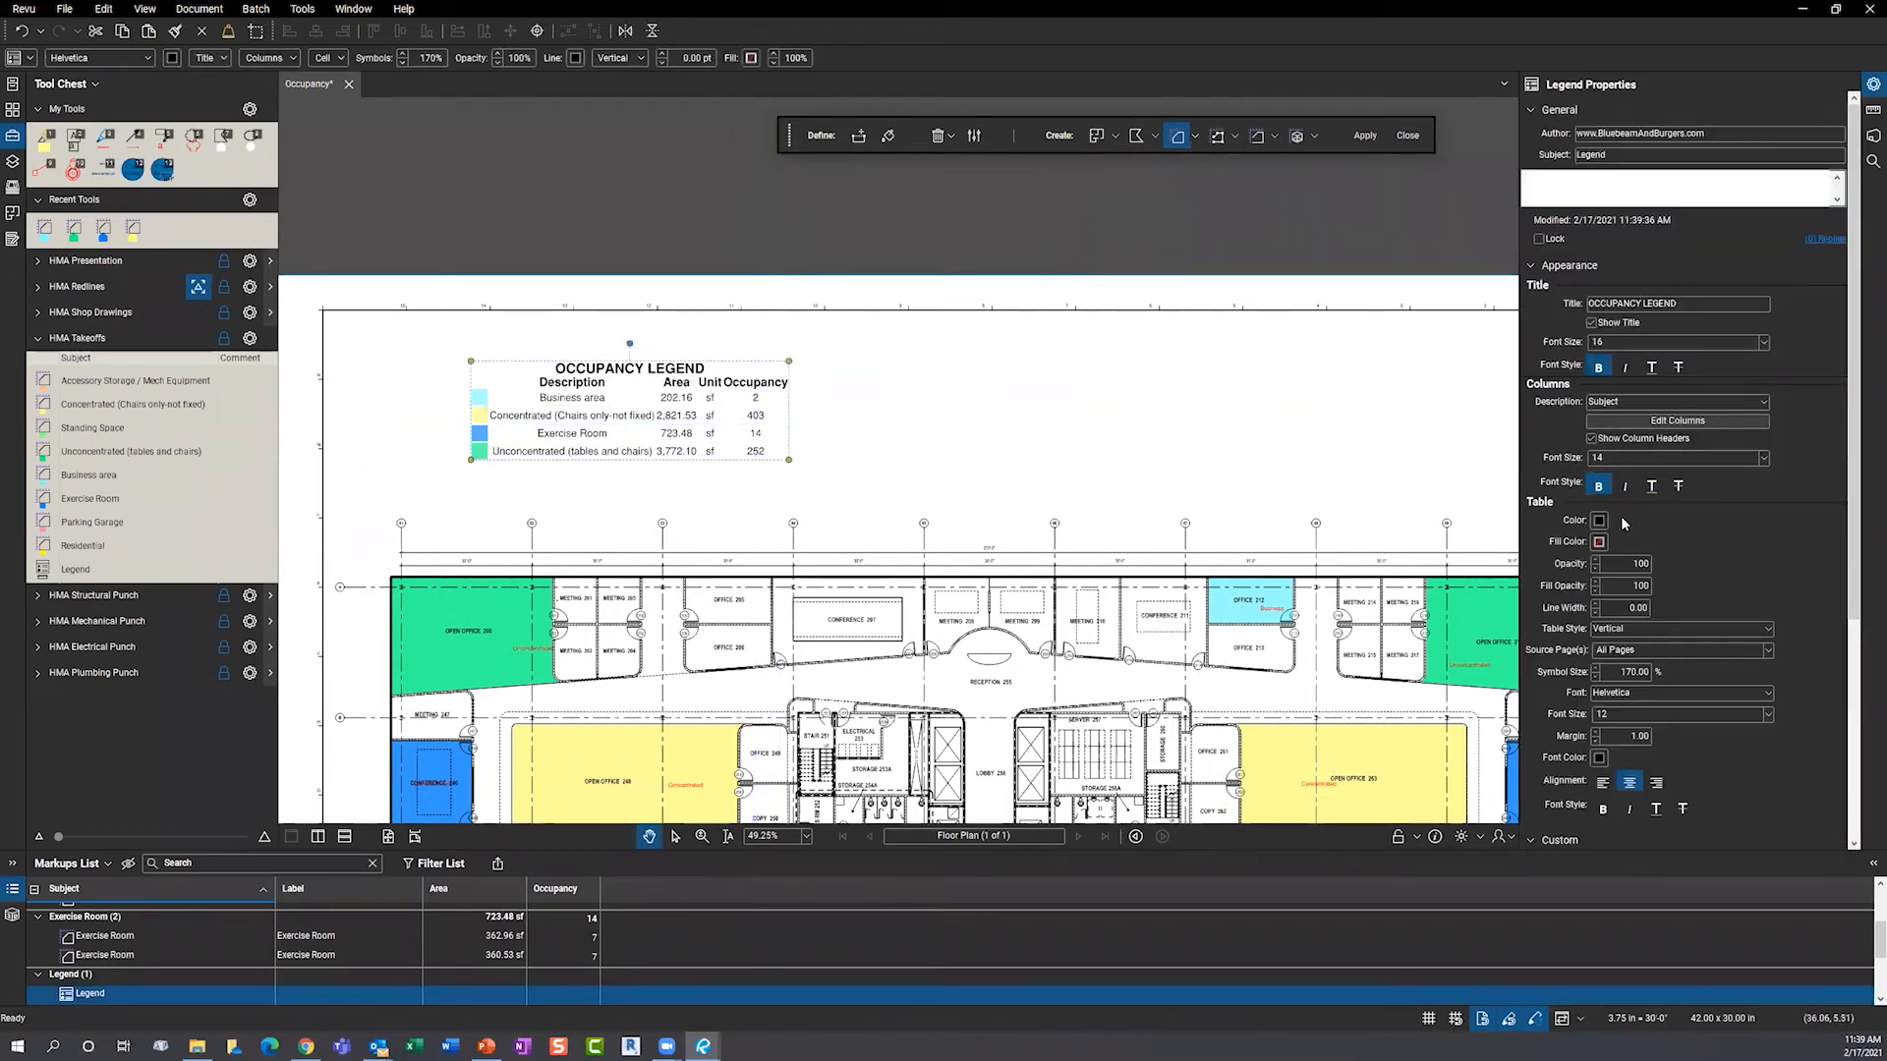
{"action": "left_click", "coordinate": [1595, 604]}
{"action": "left_click", "coordinate": [1595, 605]}
{"action": "left_click", "coordinate": [1595, 605]}
{"action": "left_click", "coordinate": [1595, 603]}
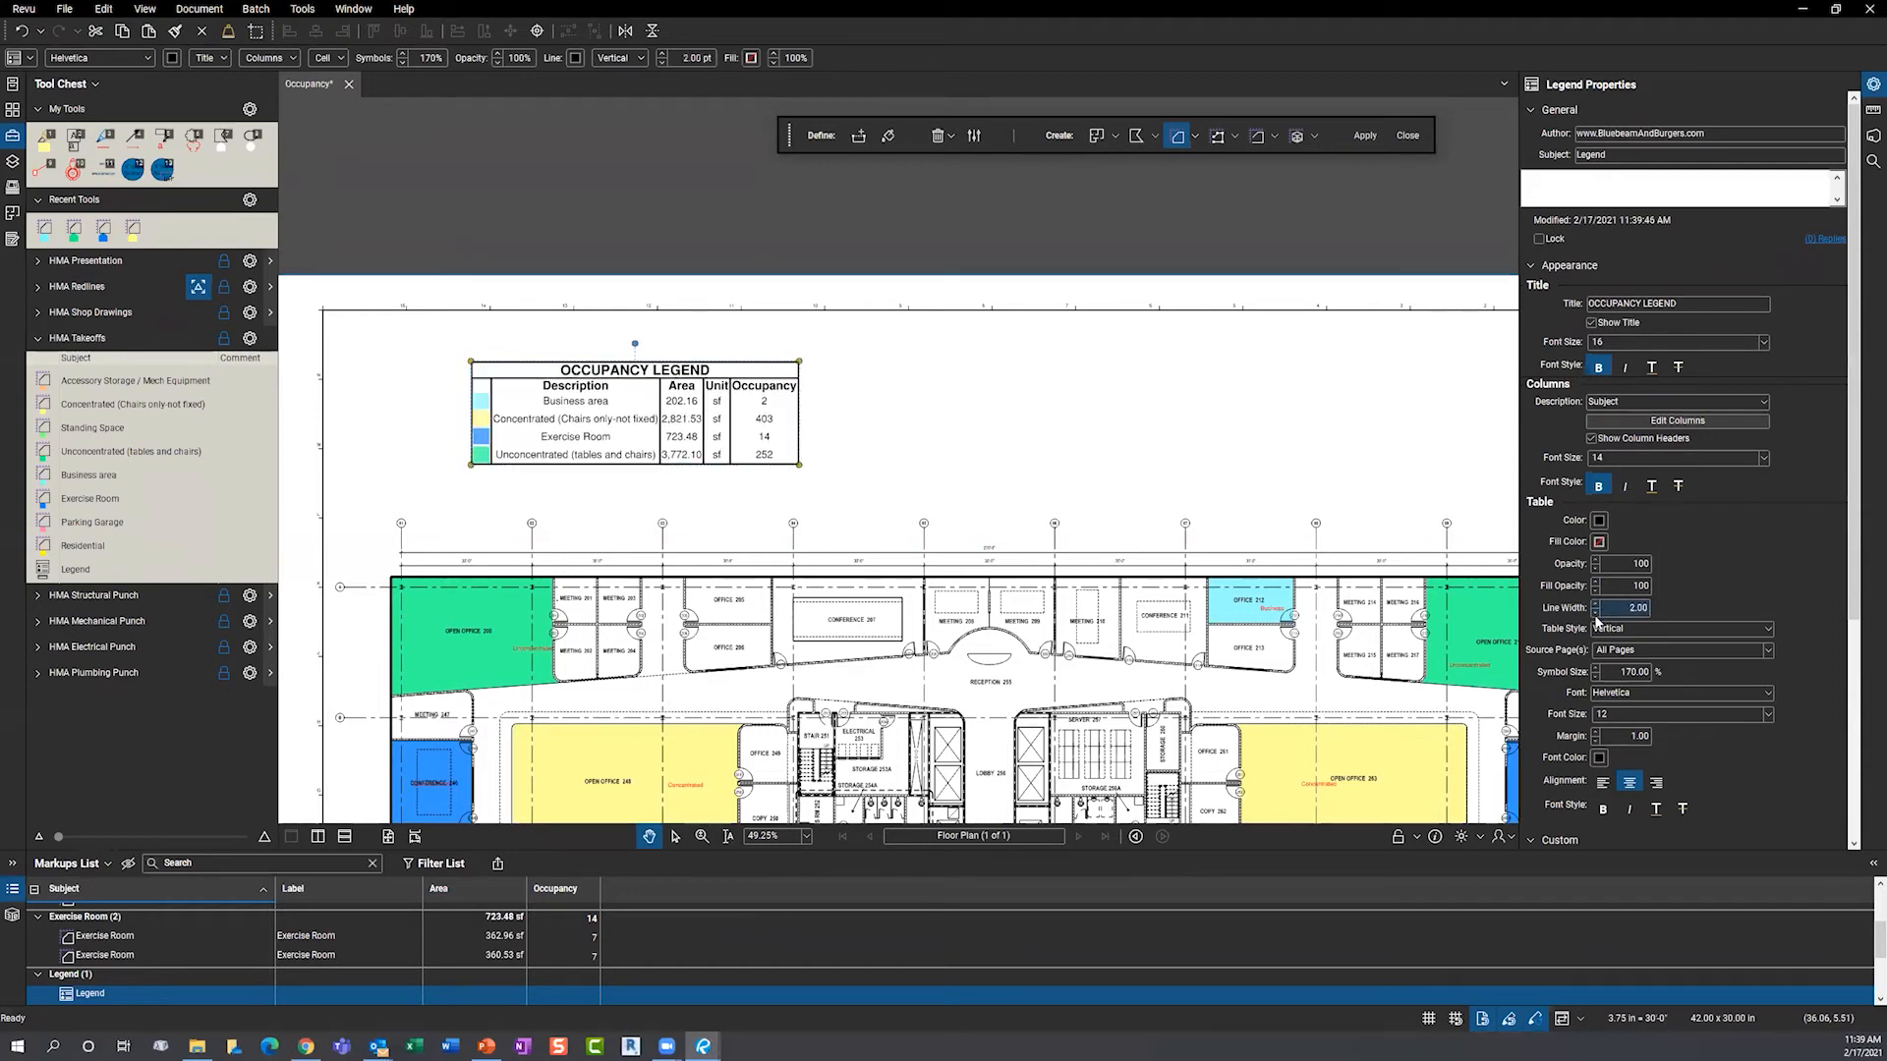
{"action": "left_click", "coordinate": [1599, 522]}
{"action": "left_click", "coordinate": [1617, 571]}
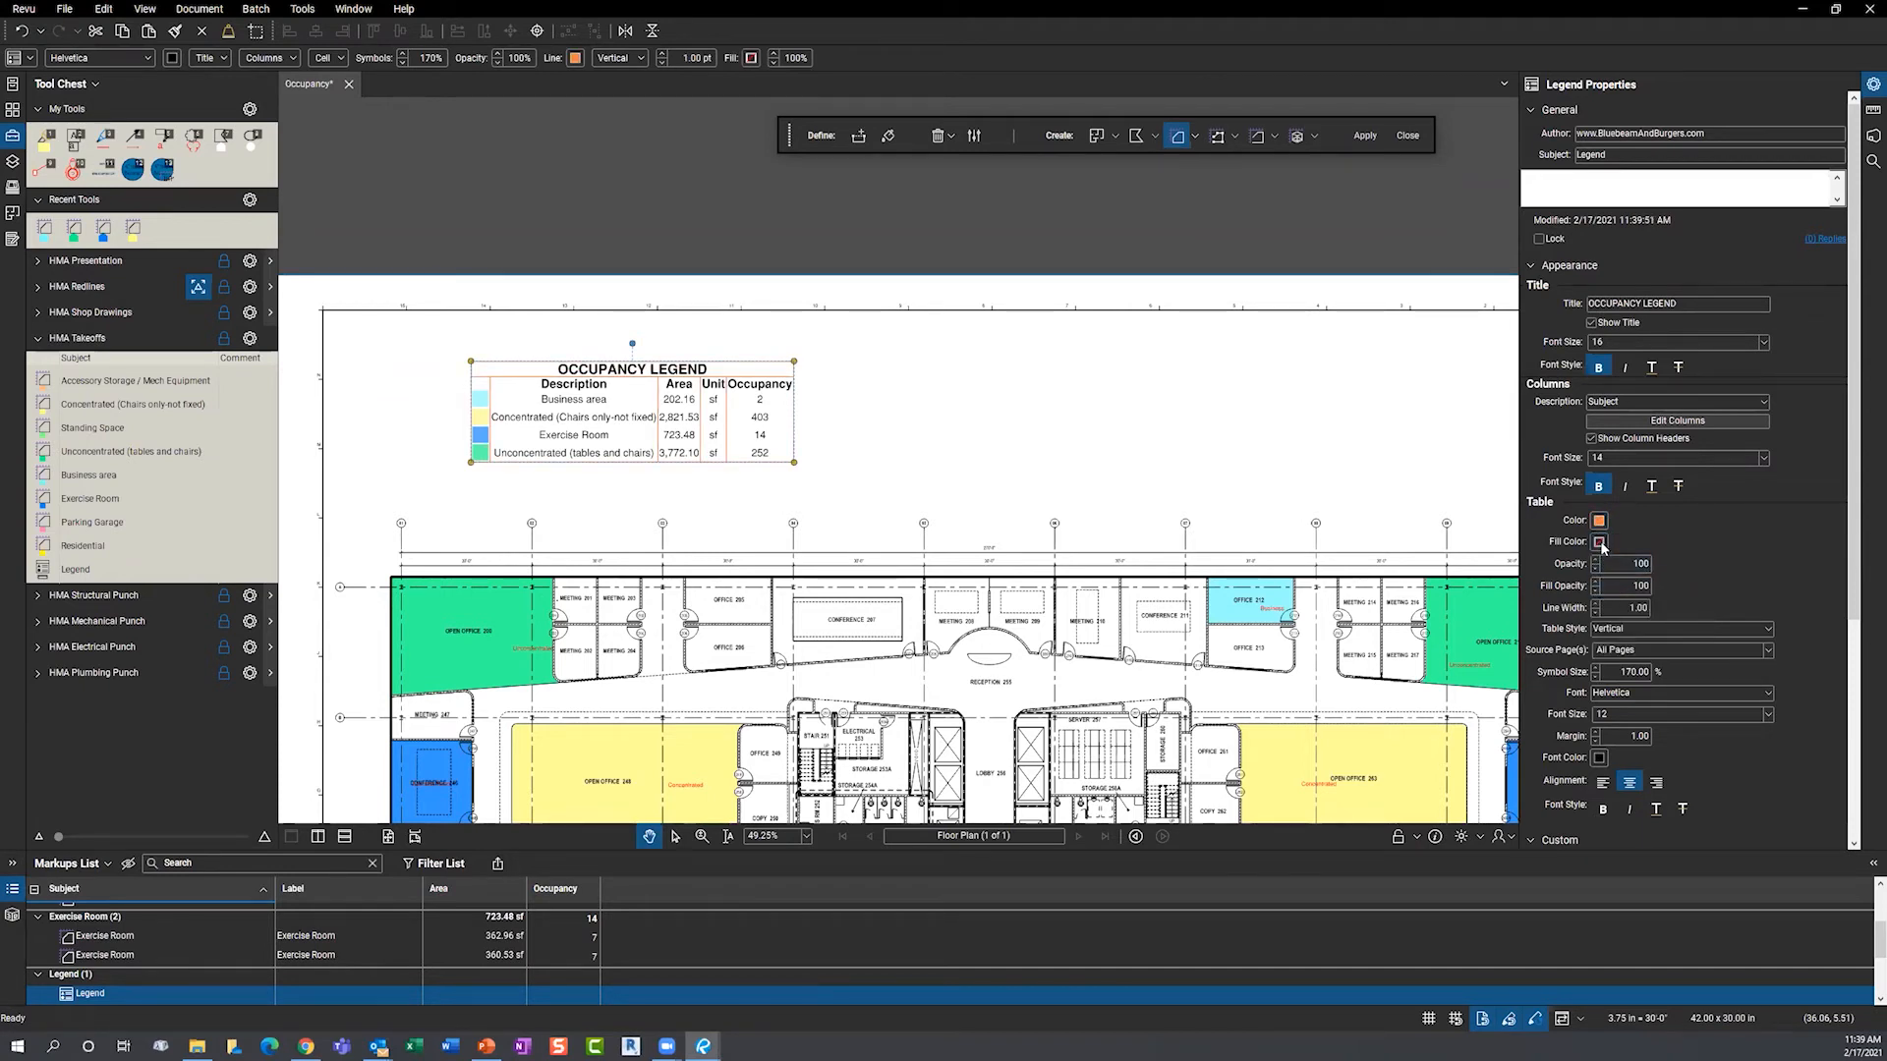
{"action": "left_click", "coordinate": [1598, 542]}
{"action": "left_click", "coordinate": [1618, 563]}
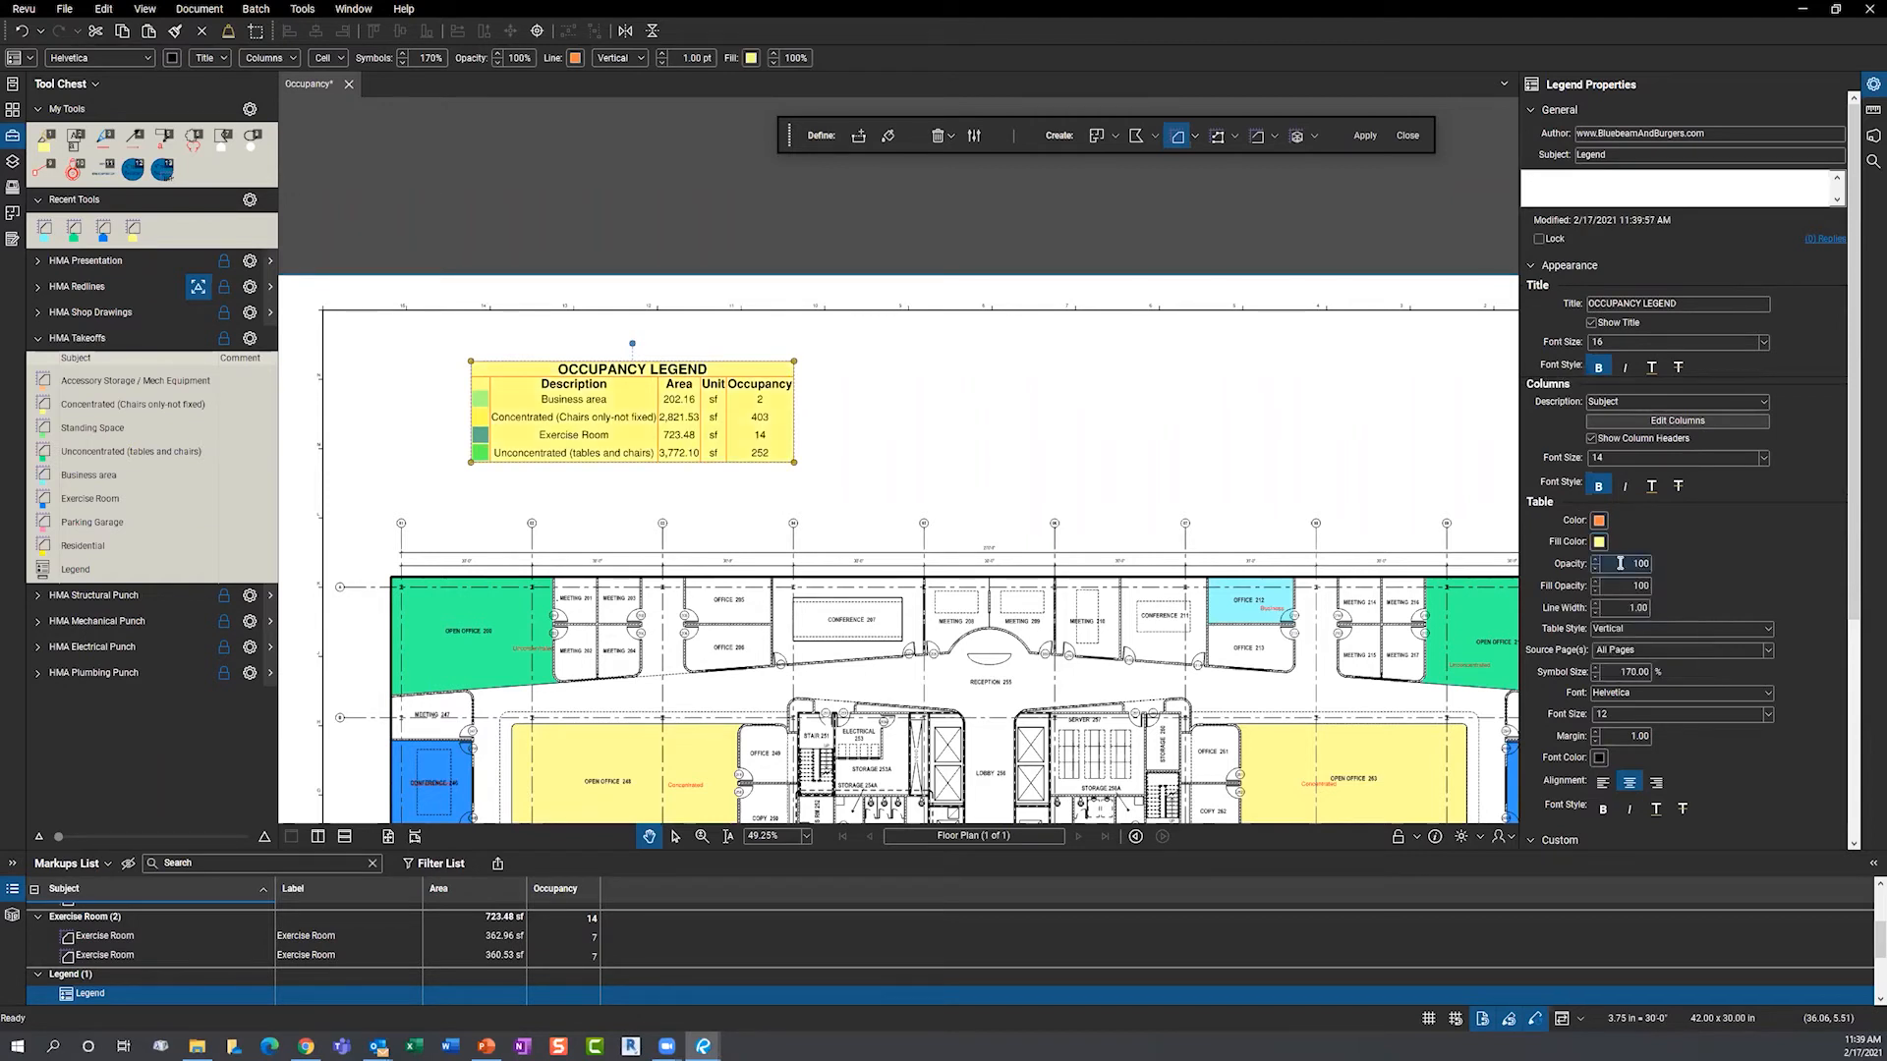
{"action": "left_click", "coordinate": [1599, 542]}
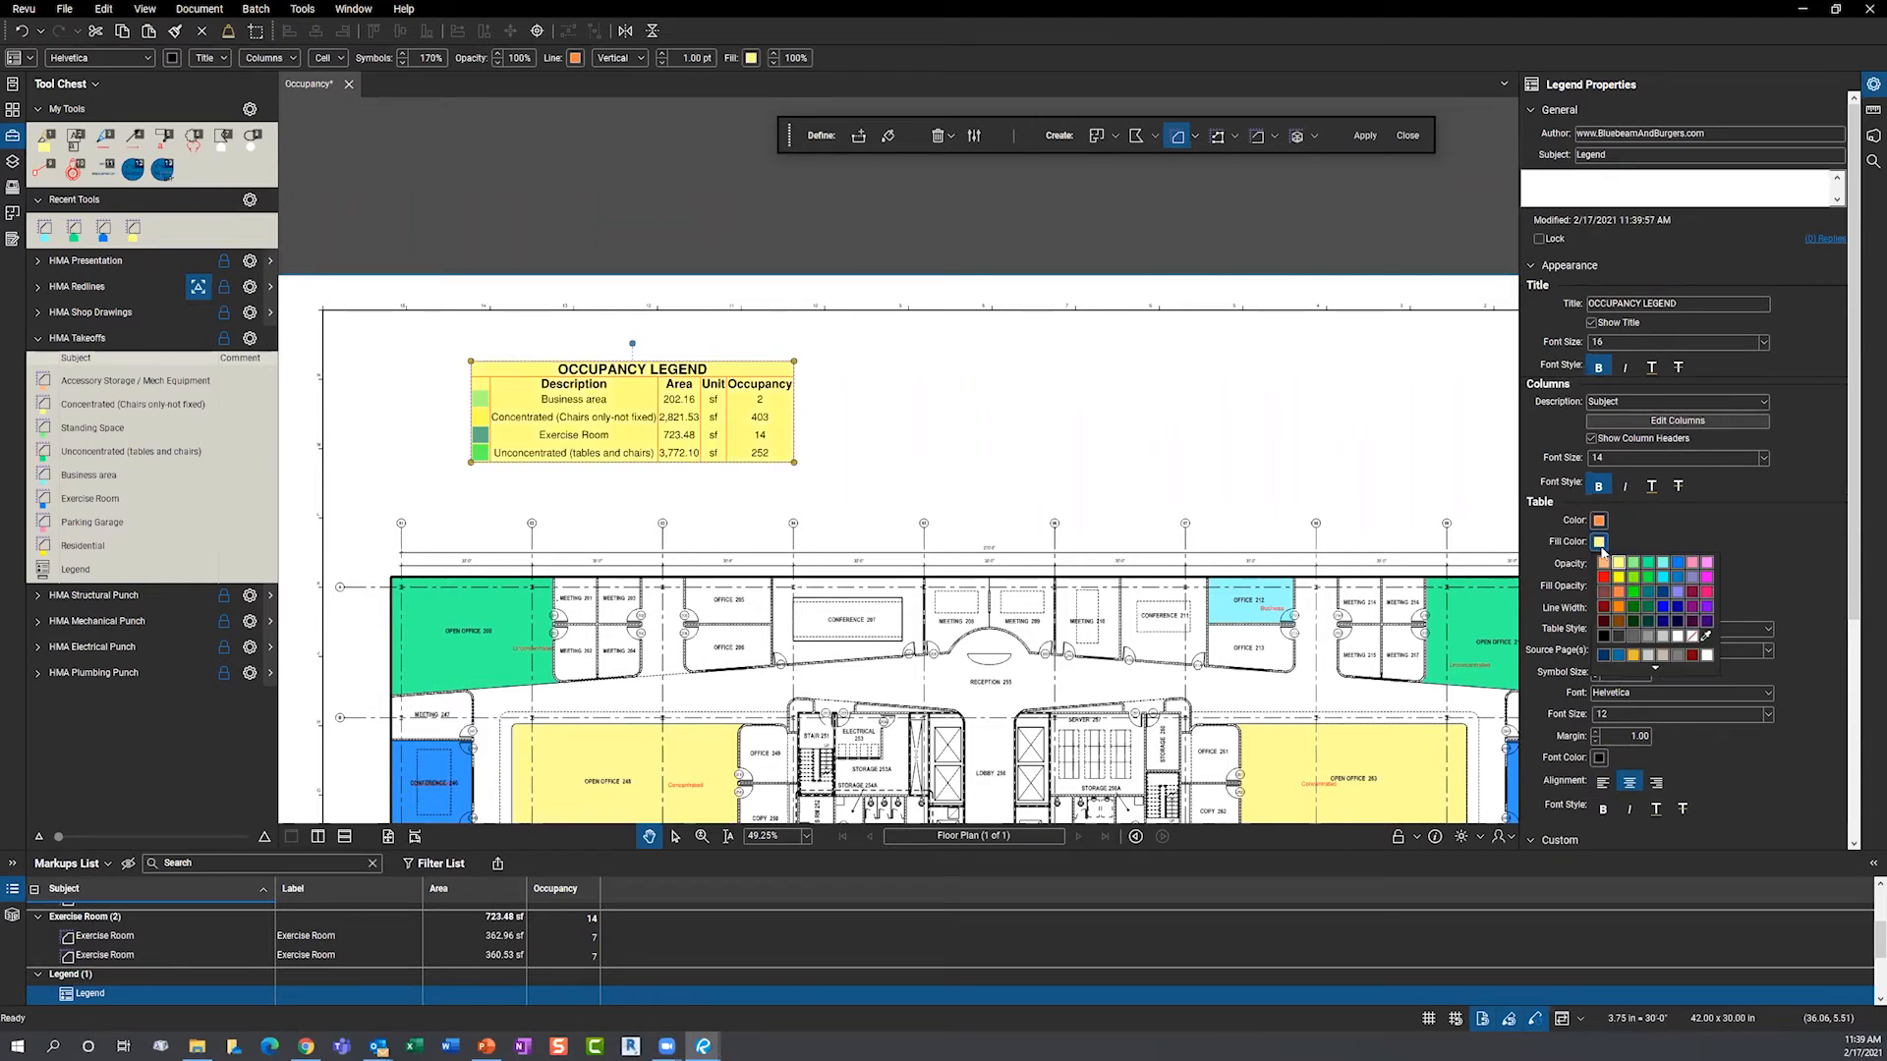
{"action": "left_click", "coordinate": [1692, 637]}
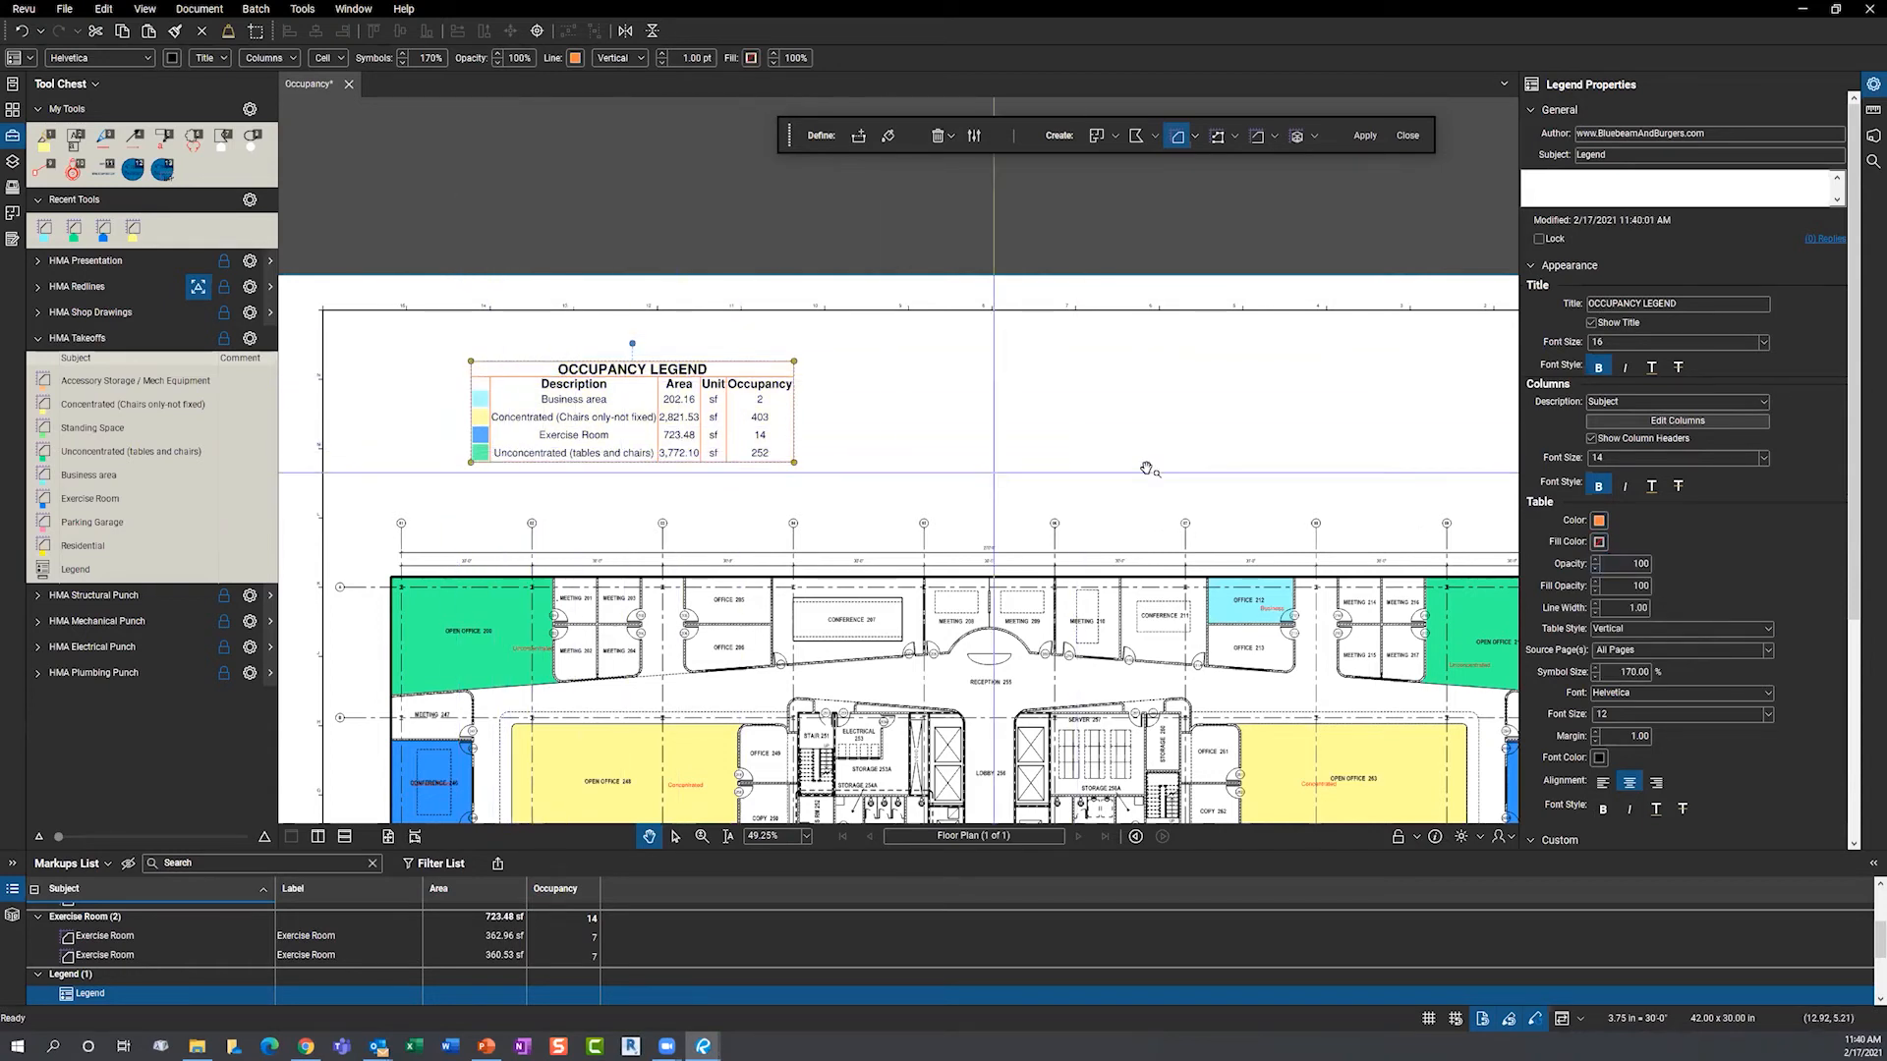
- Enlarge the legend symbols to 270% and switch the table style to Gridlines
{"action": "left_click", "coordinate": [1595, 669]}
{"action": "left_click", "coordinate": [1595, 670]}
{"action": "left_click", "coordinate": [1595, 670]}
{"action": "left_click", "coordinate": [1595, 669]}
{"action": "left_click", "coordinate": [1595, 669]}
{"action": "left_click", "coordinate": [1596, 669]}
{"action": "left_click", "coordinate": [1596, 669]}
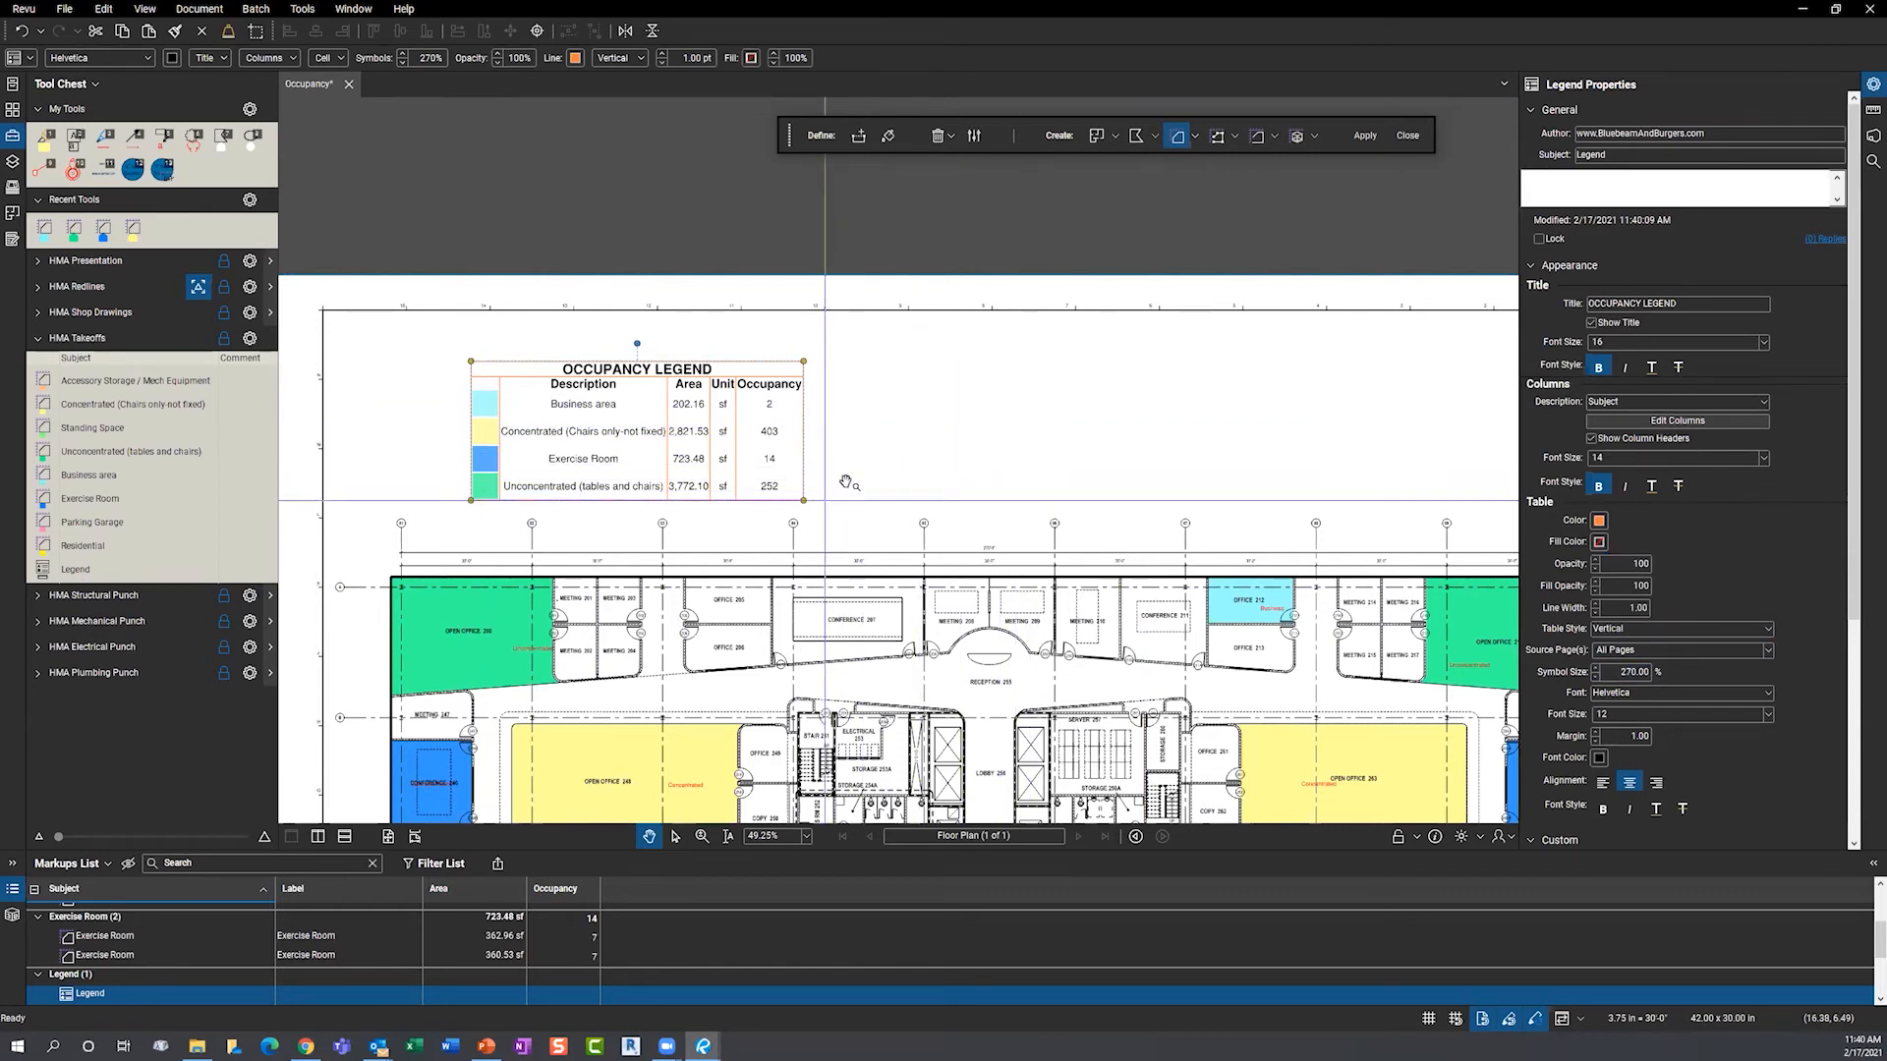
{"action": "left_click", "coordinate": [1647, 632]}
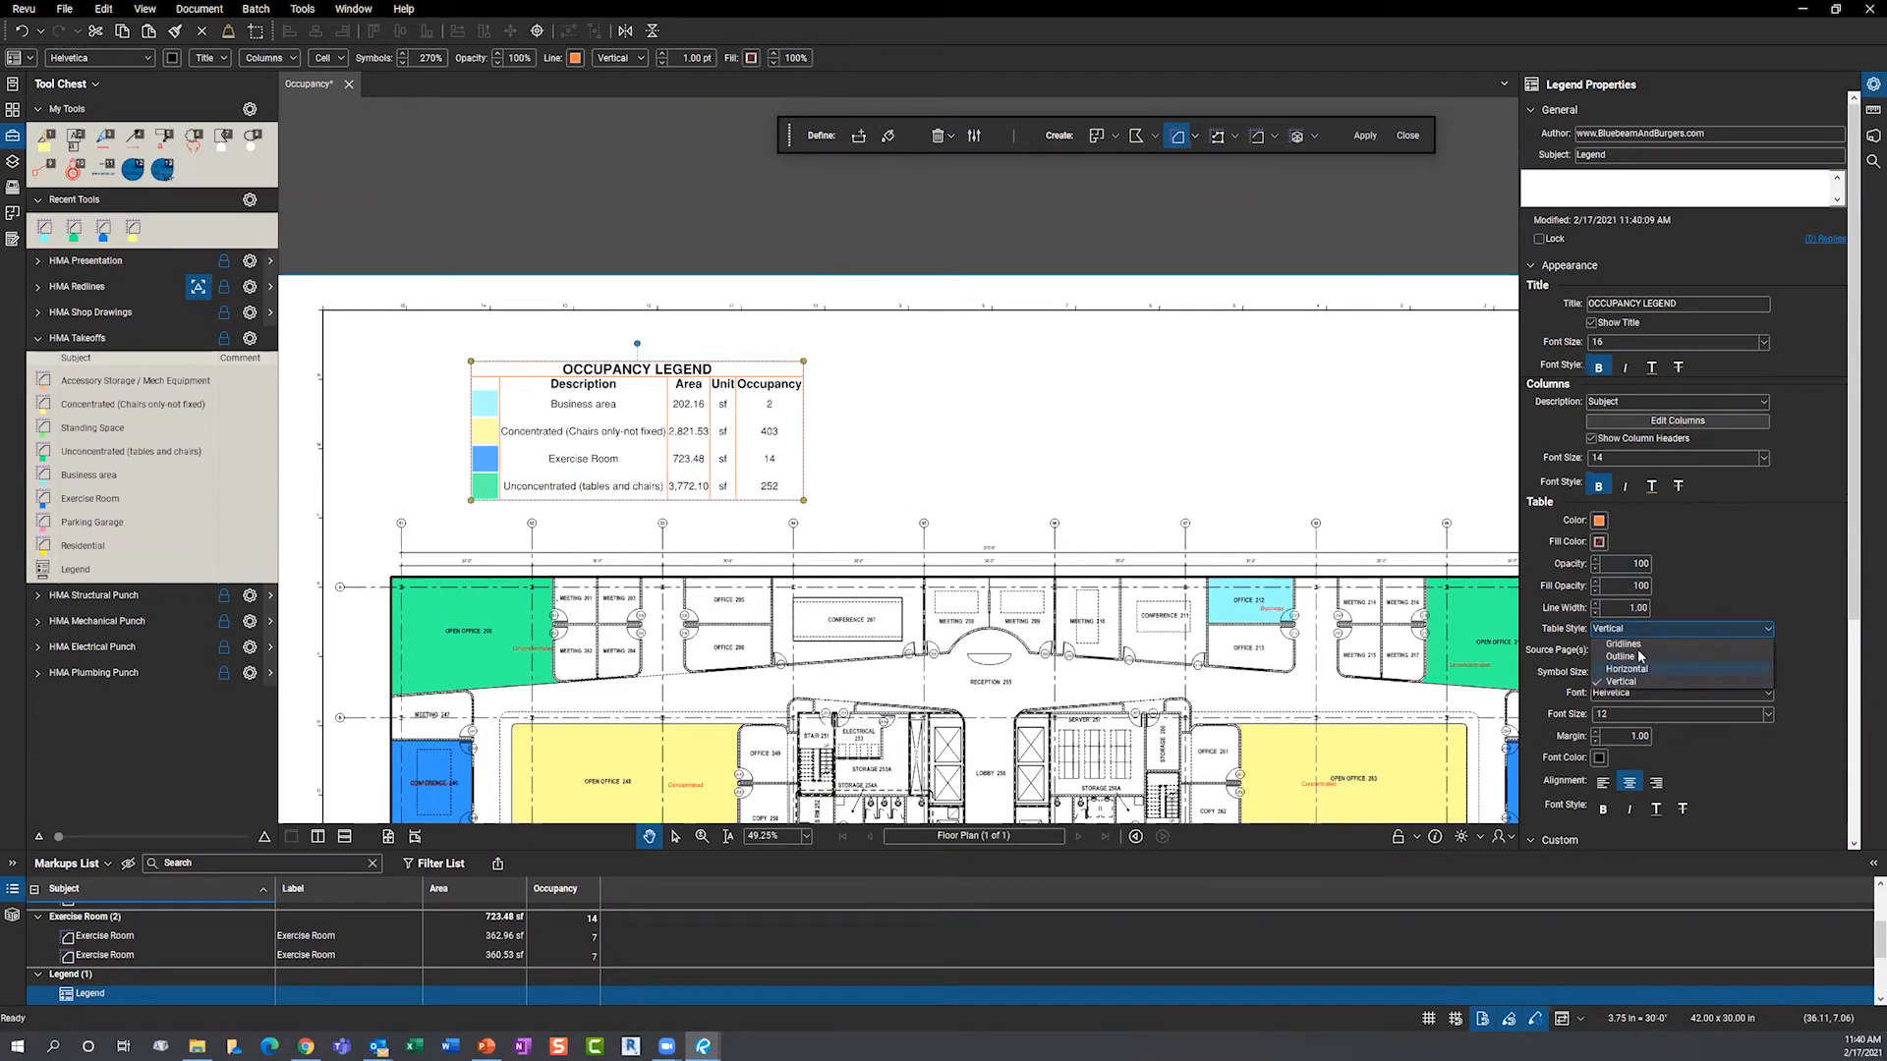
{"action": "left_click", "coordinate": [1638, 645]}
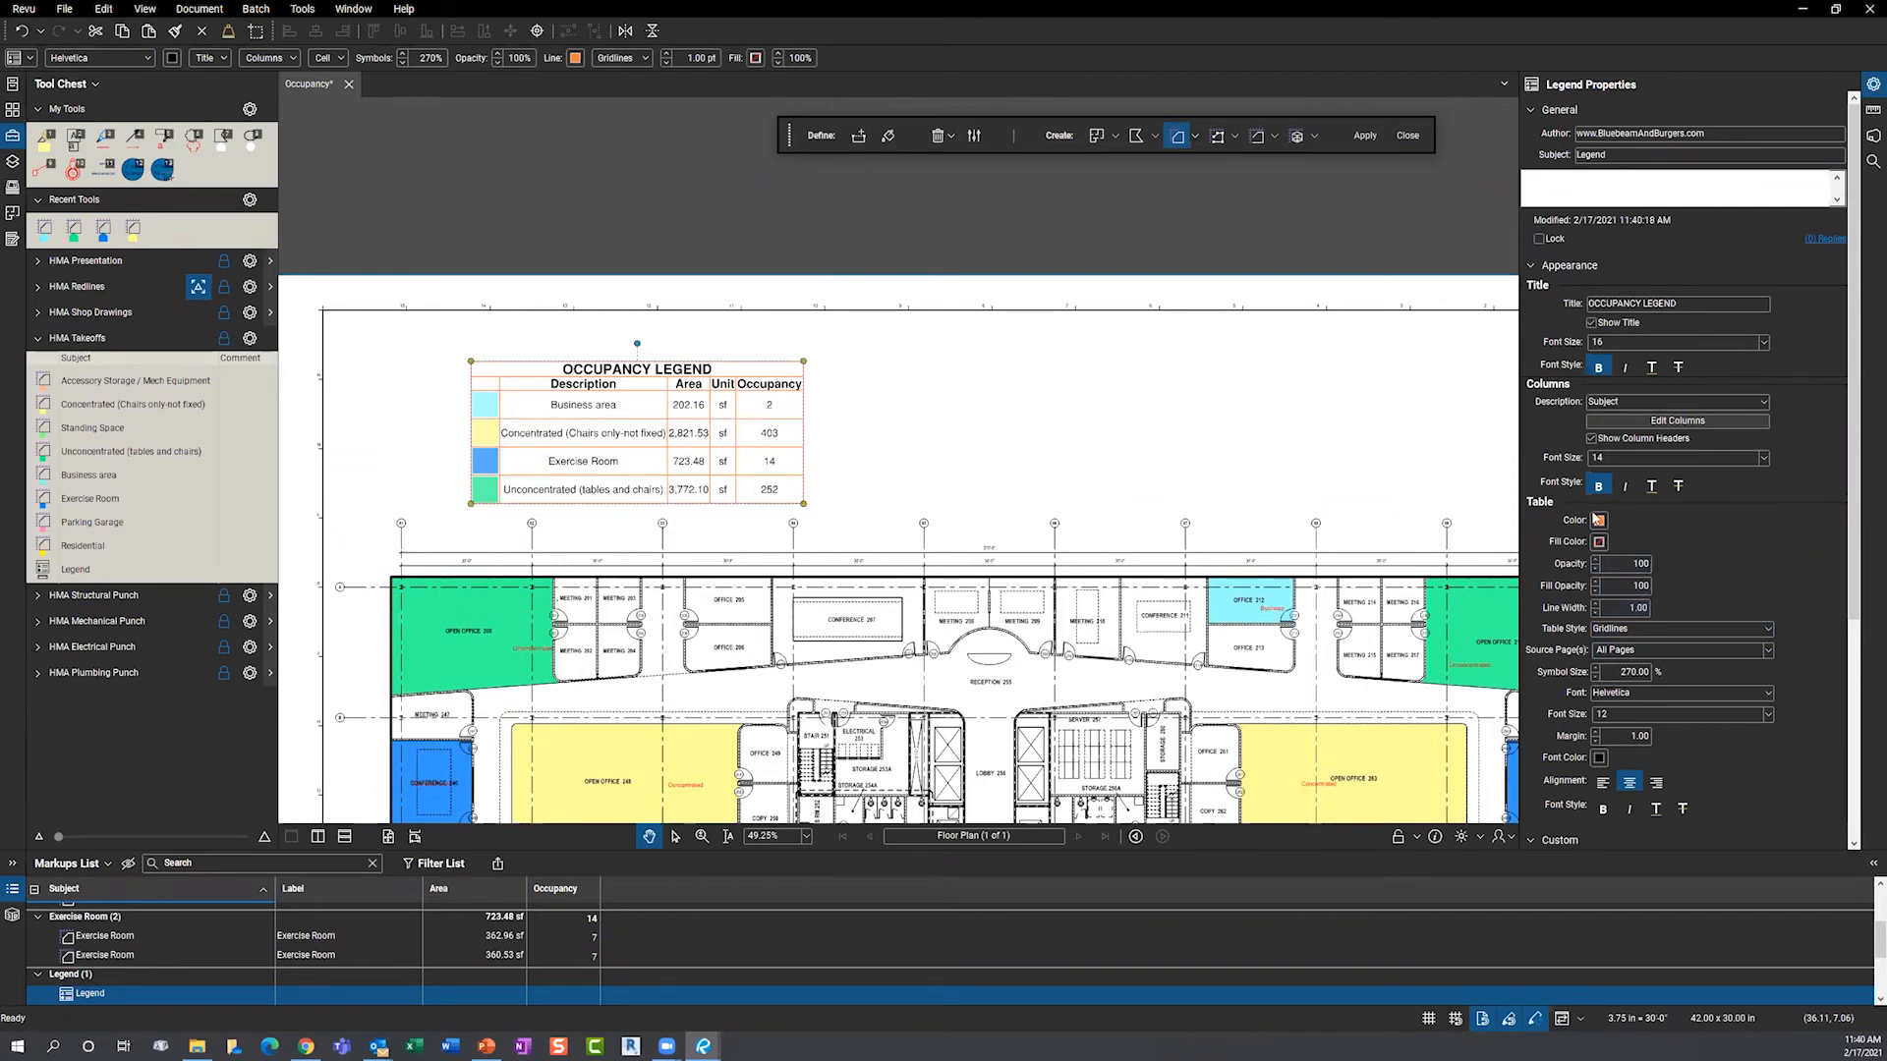
{"action": "left_click", "coordinate": [897, 470]}
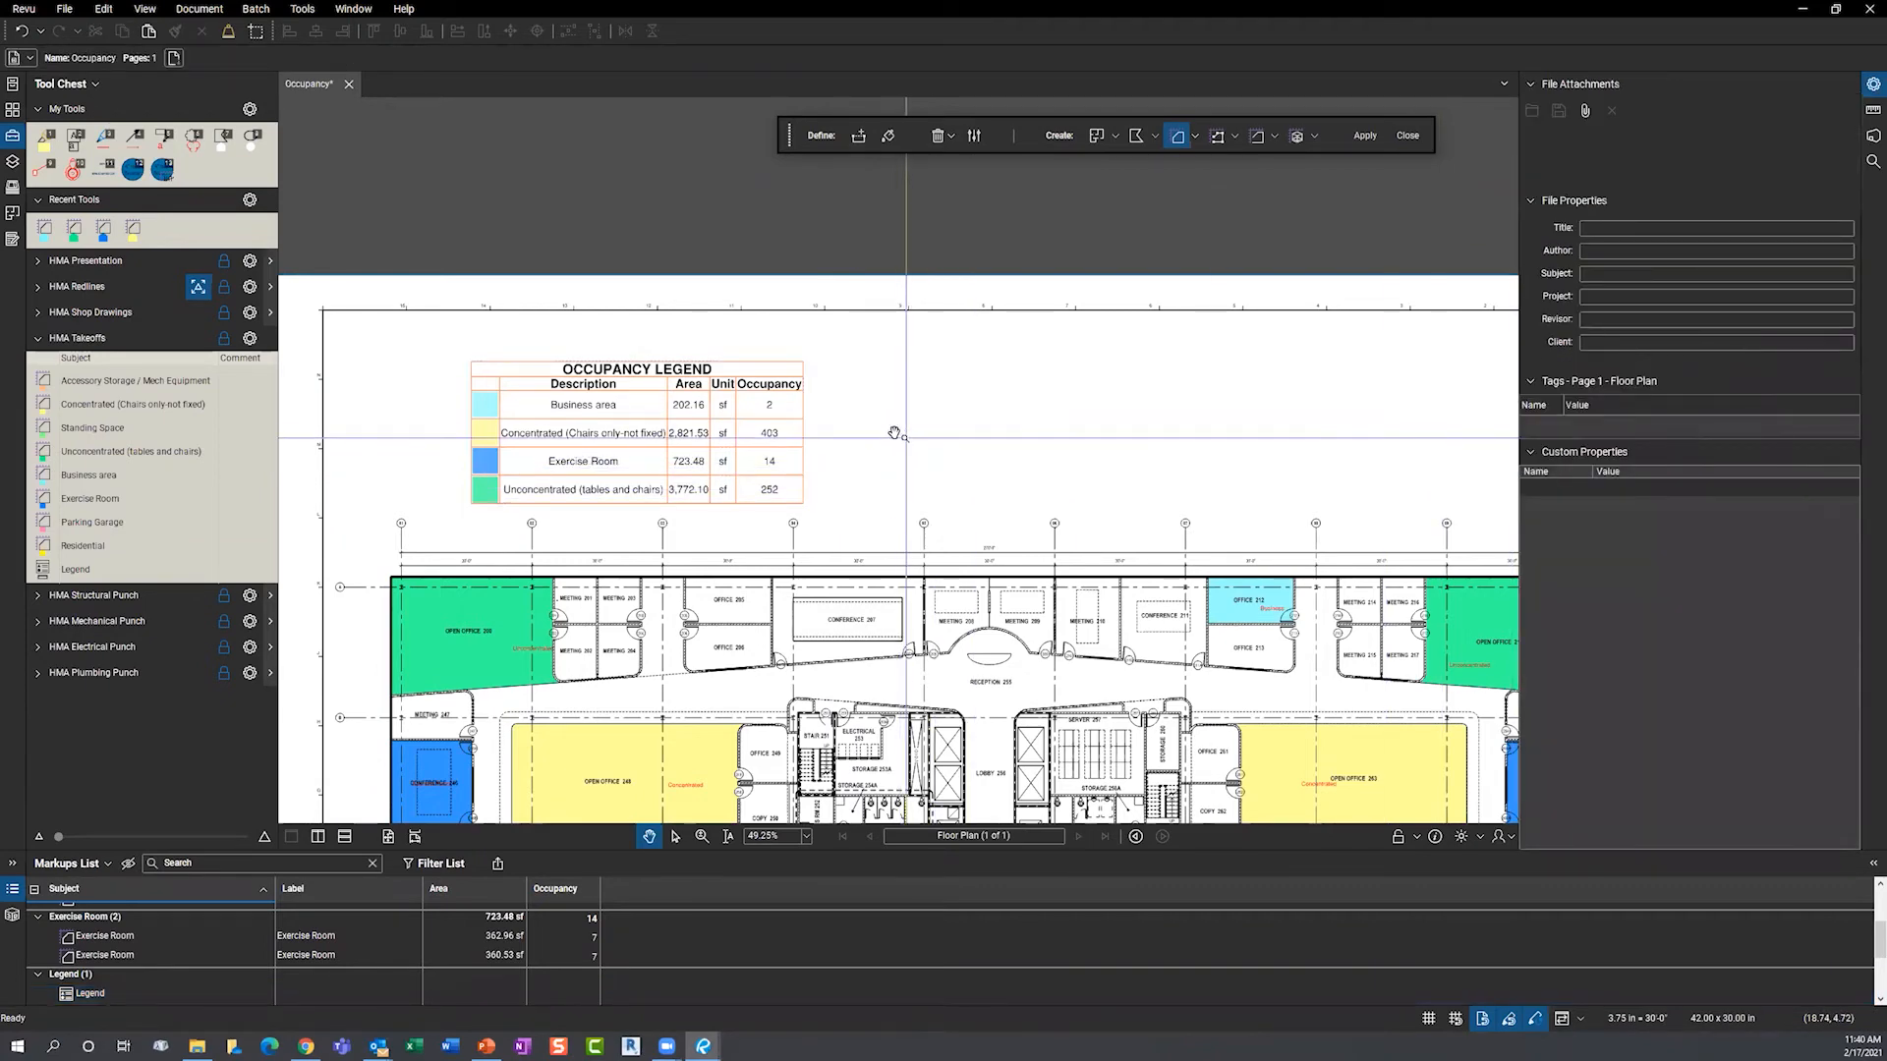
{"action": "scroll", "coordinate": [853, 429], "scroll_direction": "down", "scroll_amount": 4}
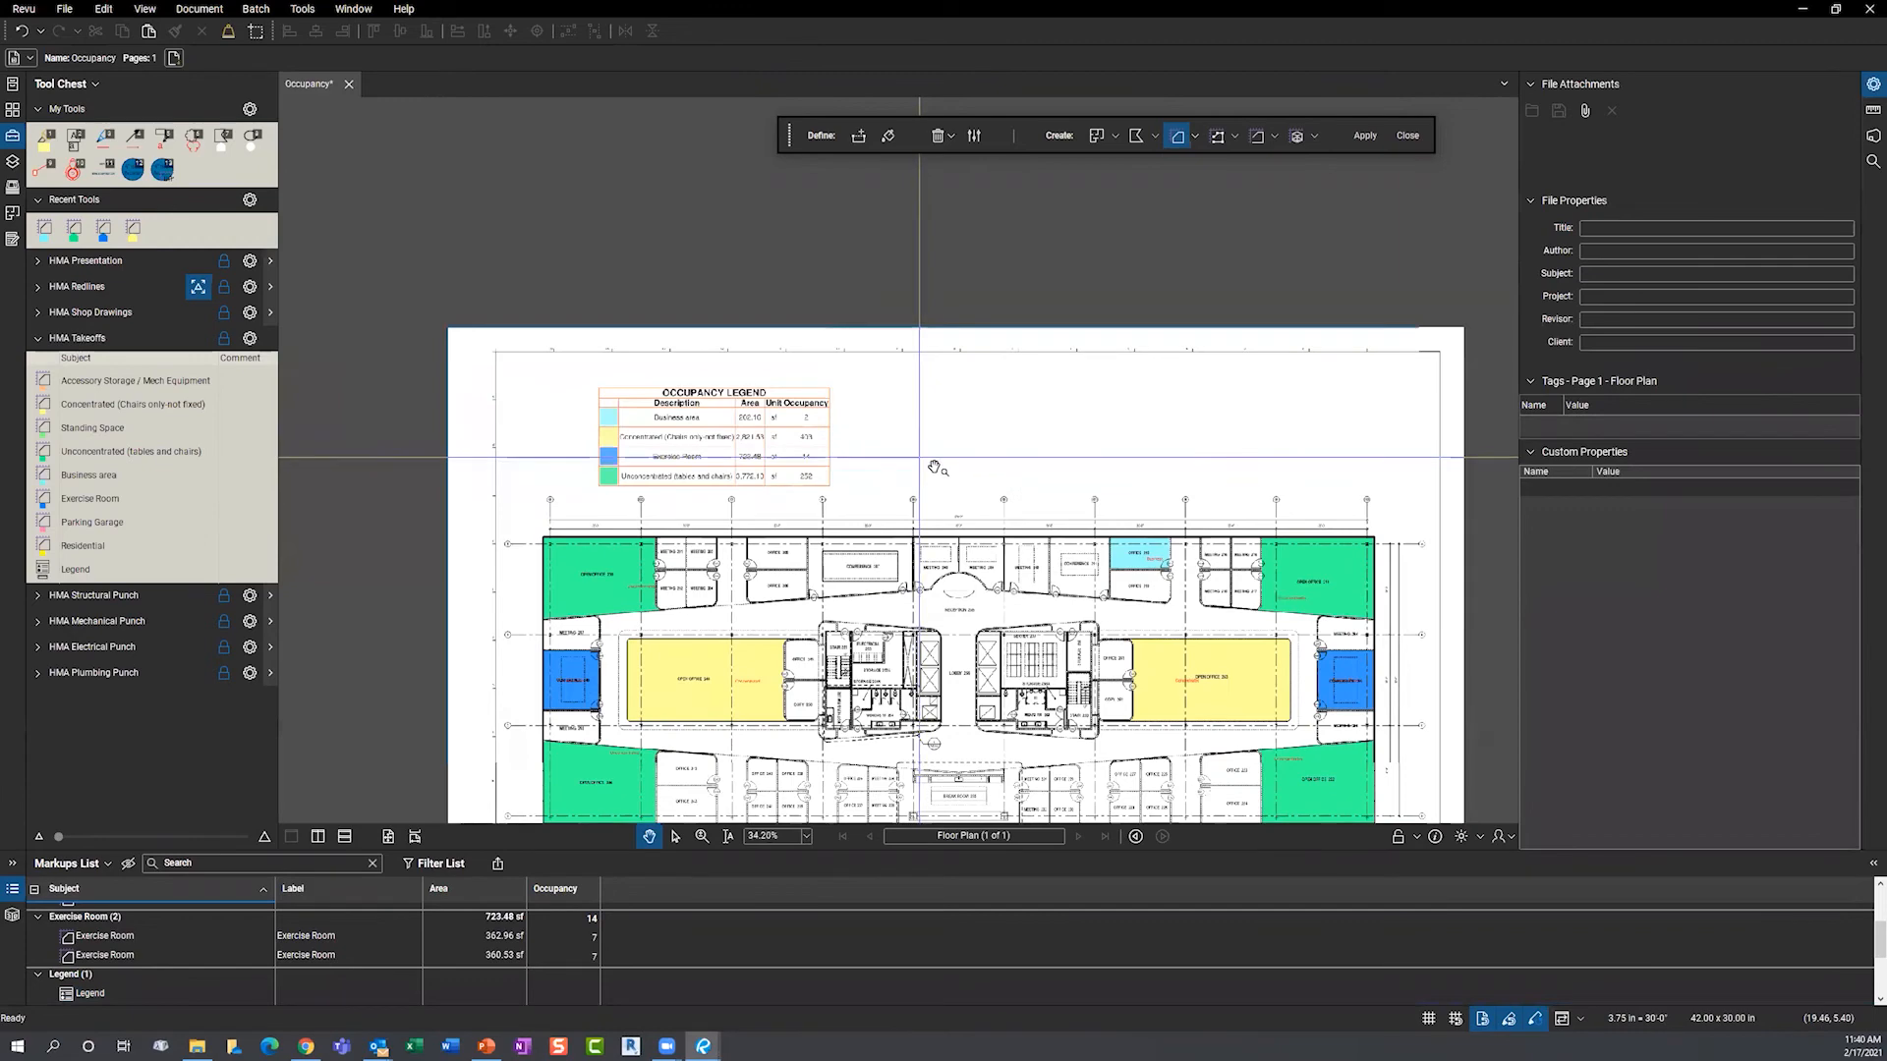
{"action": "left_click_drag", "start_coordinate": [845, 338], "coordinate": [755, 204]}
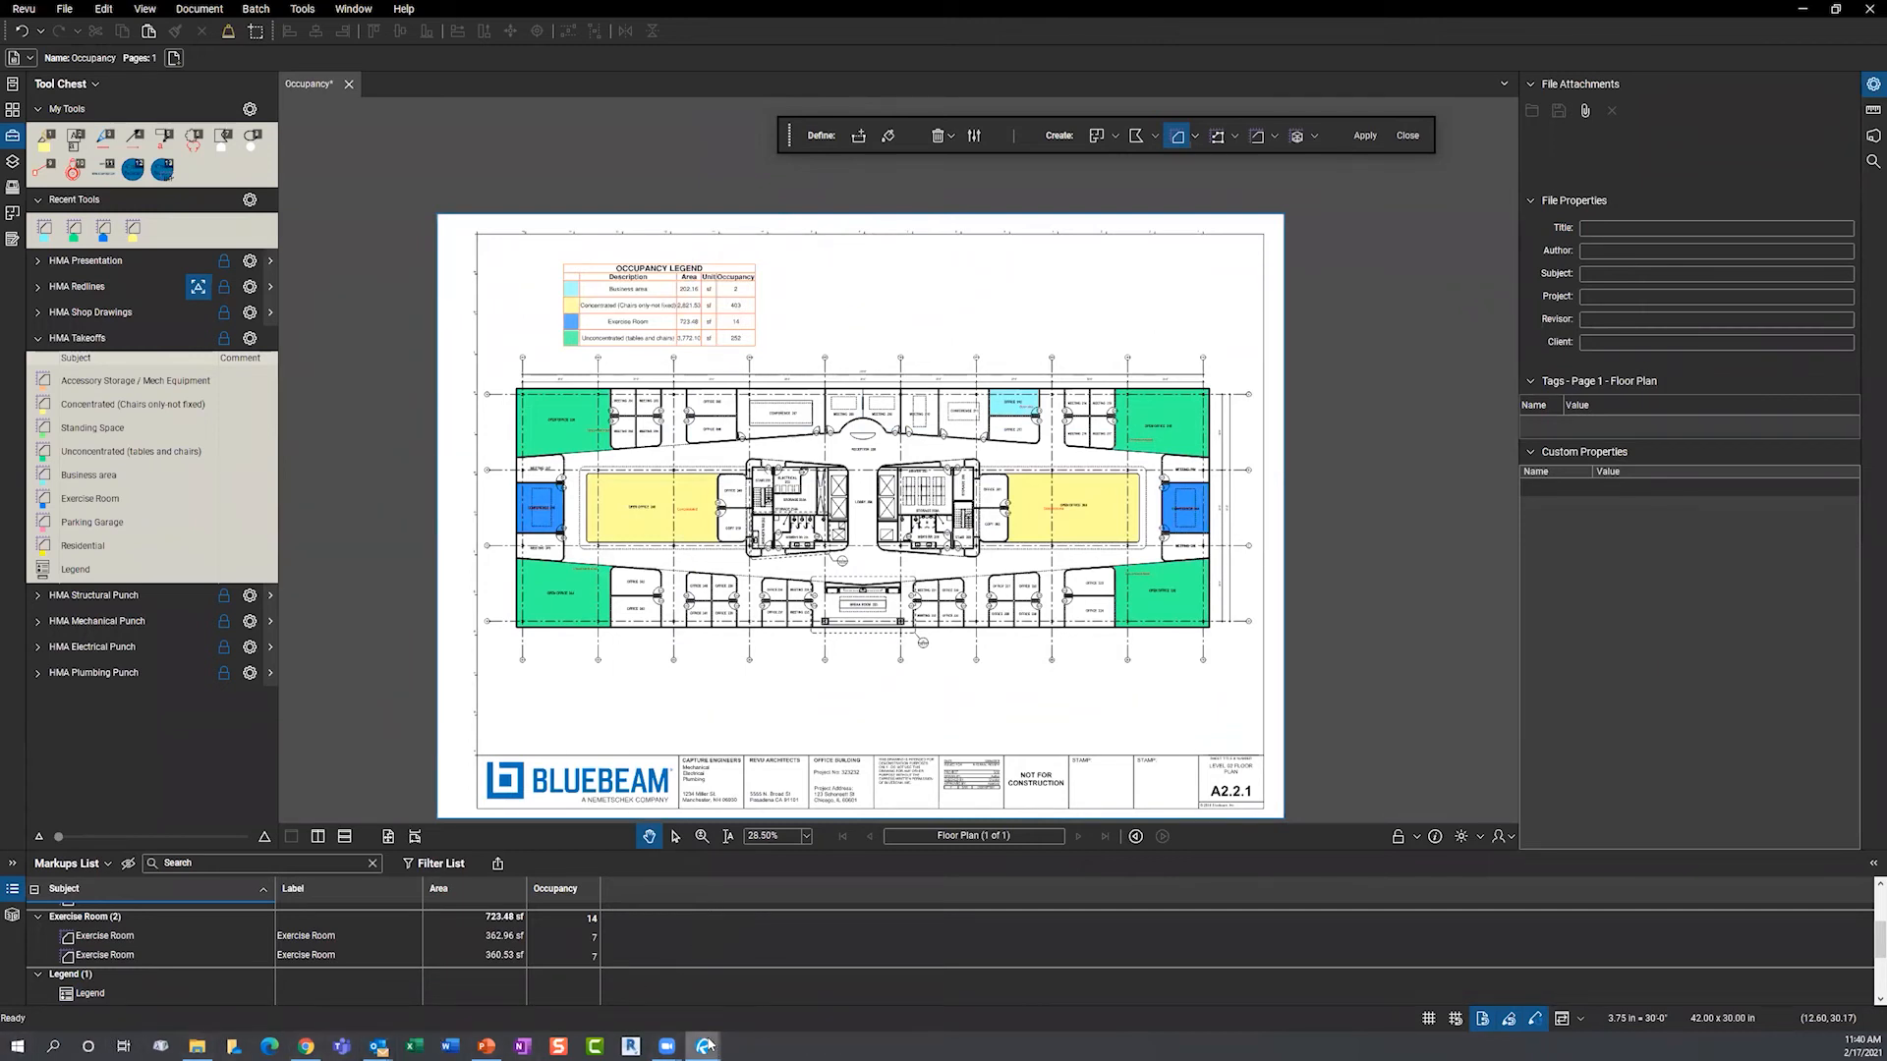
{"action": "mouse_move", "coordinate": [708, 1046]}
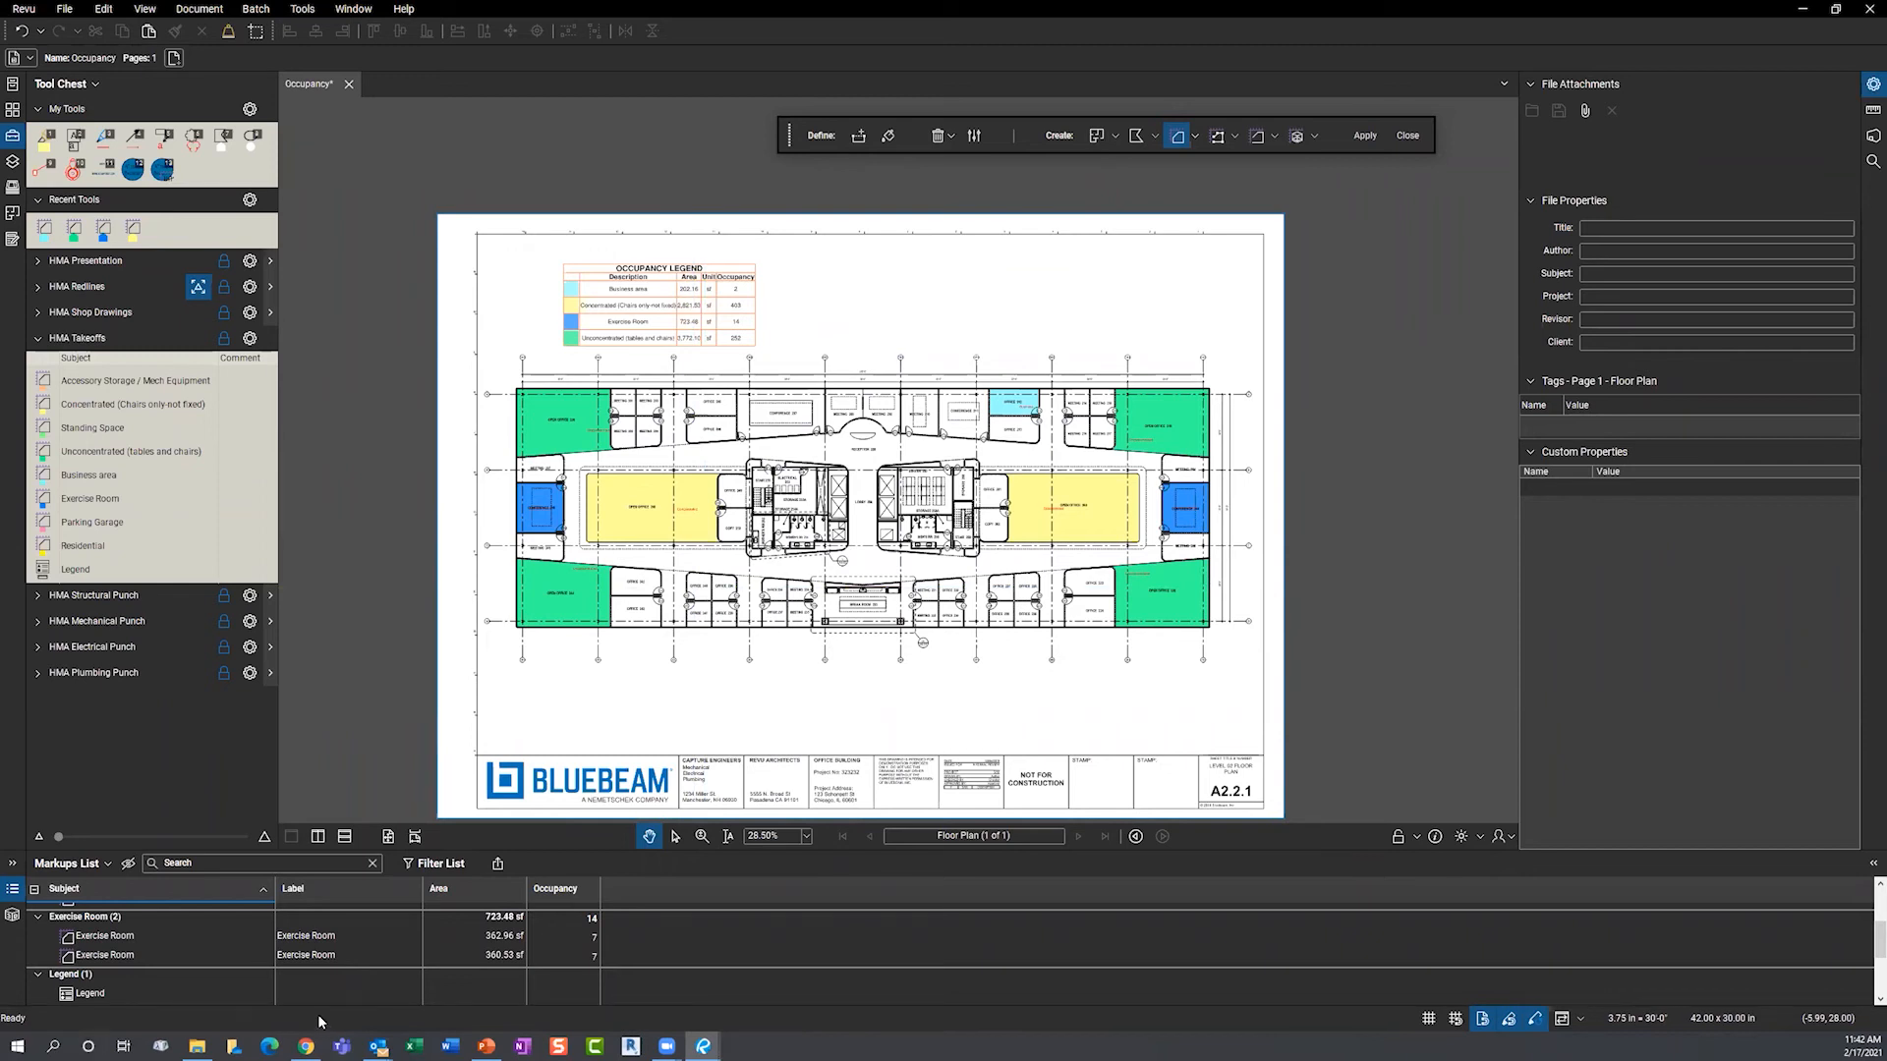
- Finish the Occupancy plan markup, with Exercise Room totalling 723.48 sf and 14 occupants
{"action": "mouse_move", "coordinate": [704, 1046]}
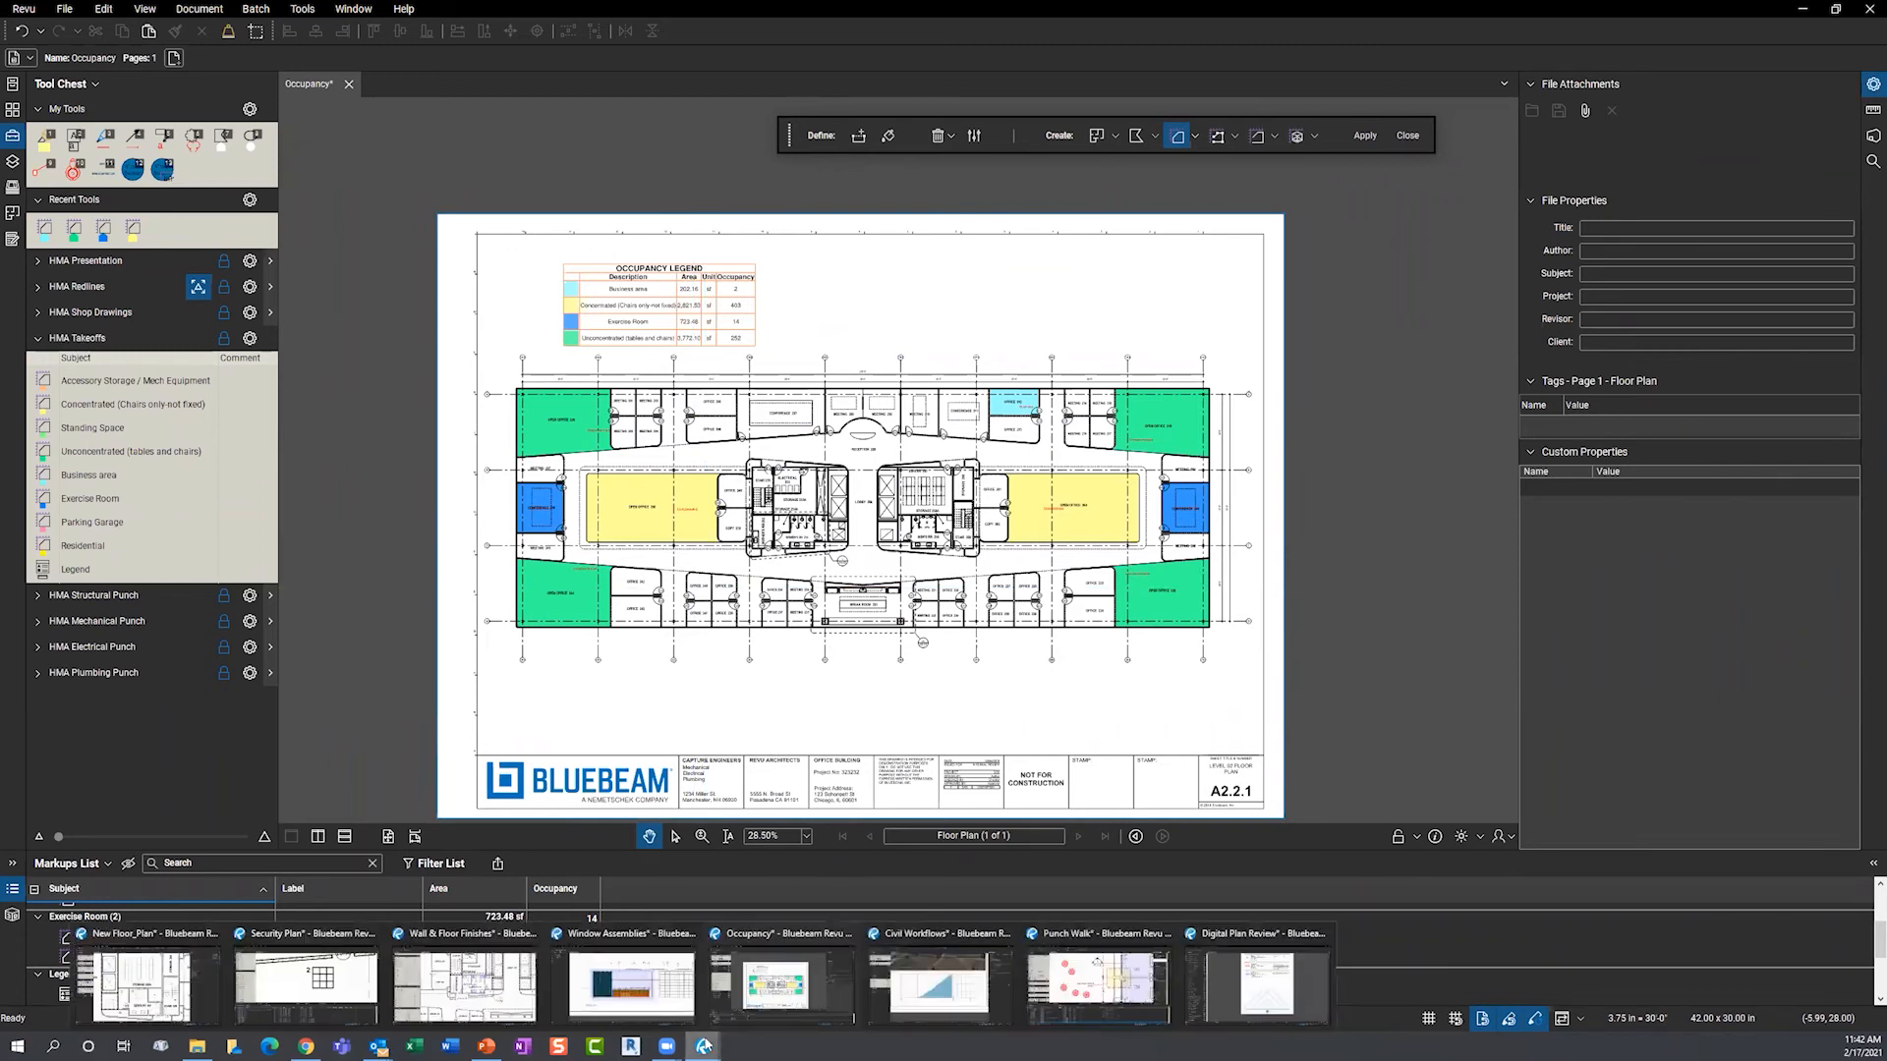
- Switch to the Security Plan and zoom out to show the meeting rooms and Reception 255
{"action": "left_click", "coordinate": [283, 979]}
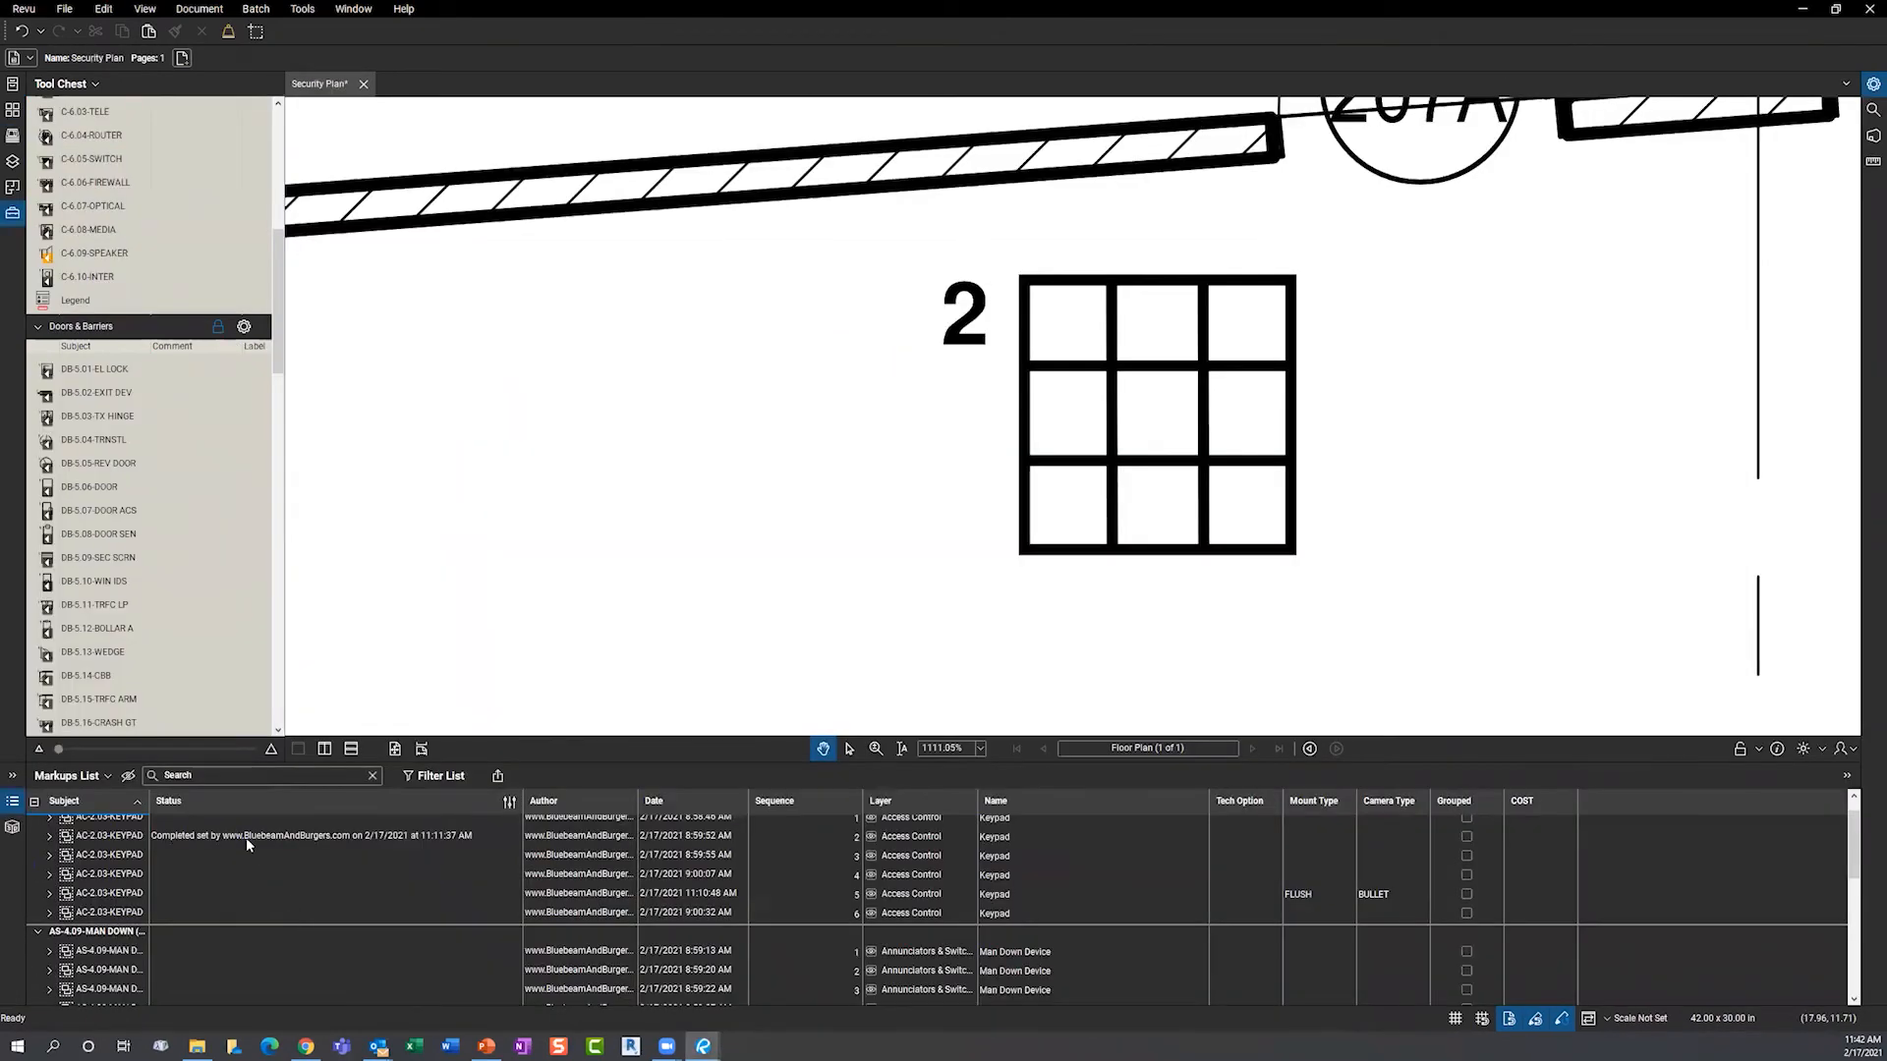
{"action": "scroll", "coordinate": [99, 332], "scroll_direction": "up", "scroll_amount": 6}
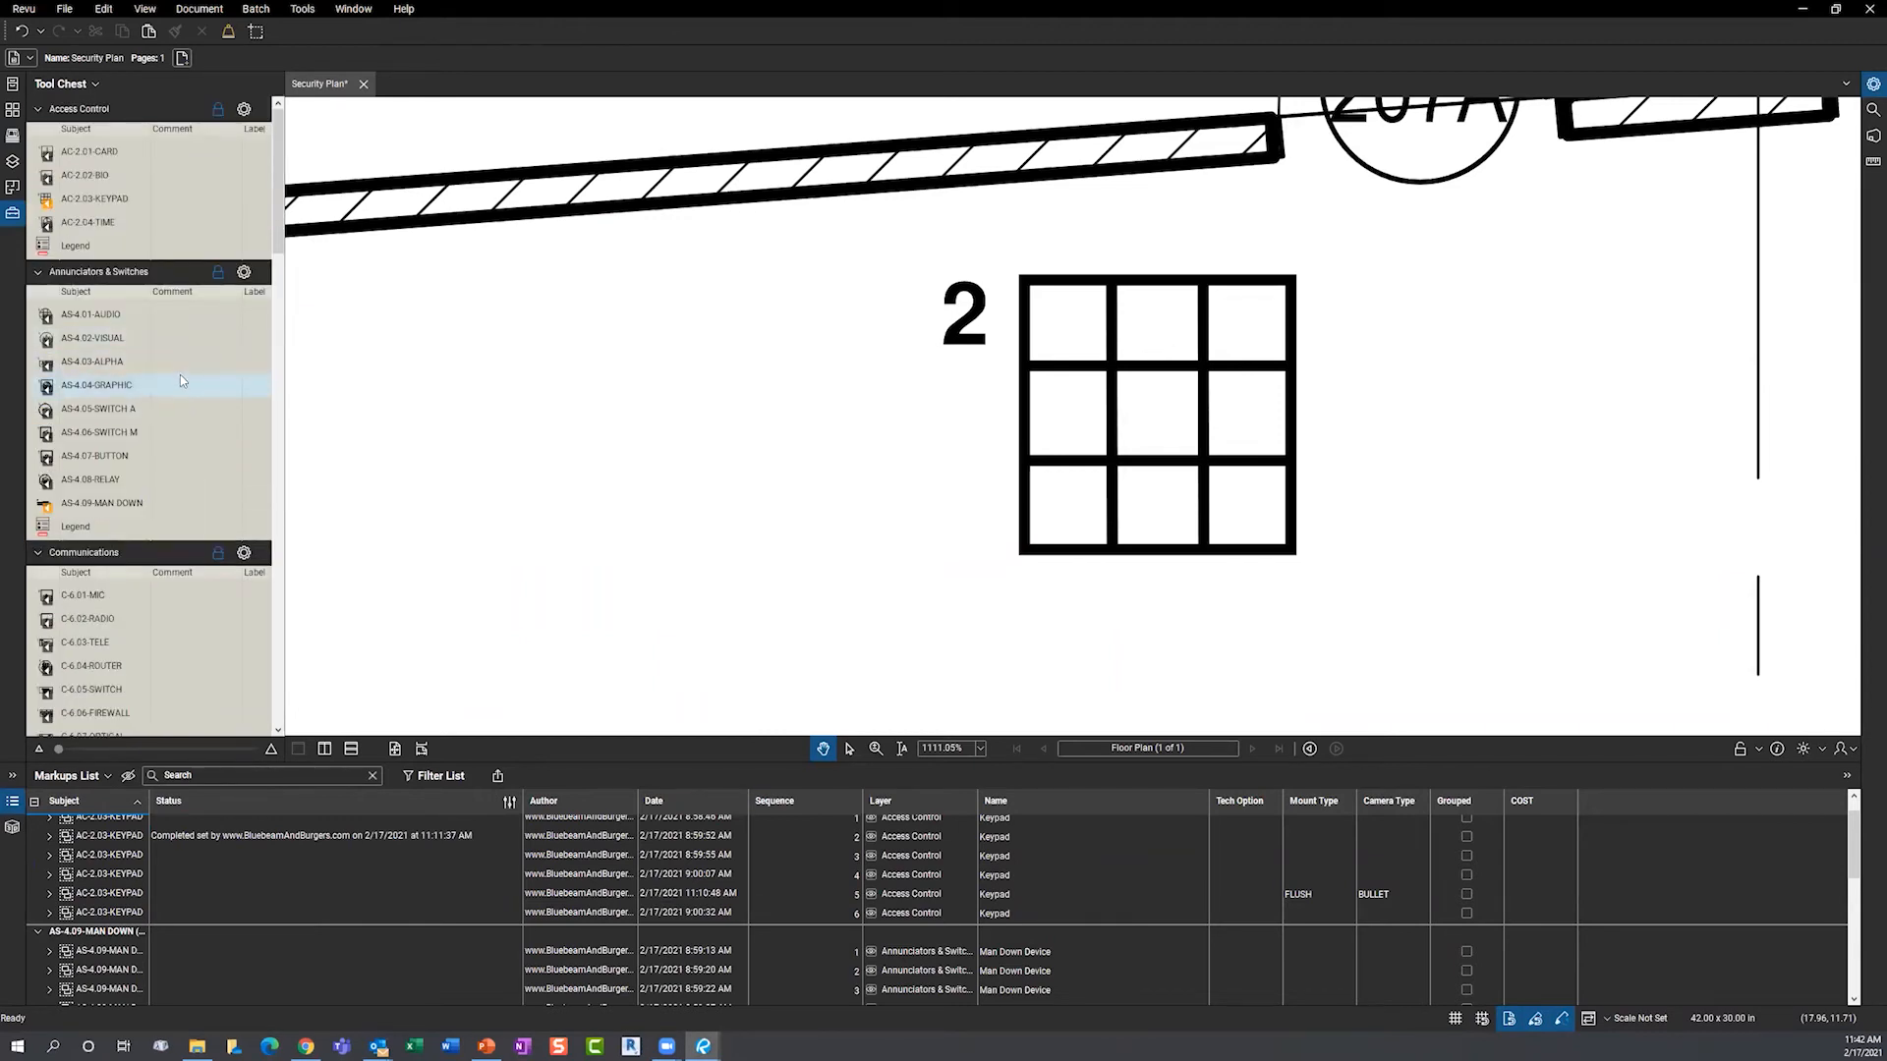
{"action": "scroll", "coordinate": [180, 381], "scroll_direction": "down", "scroll_amount": 8}
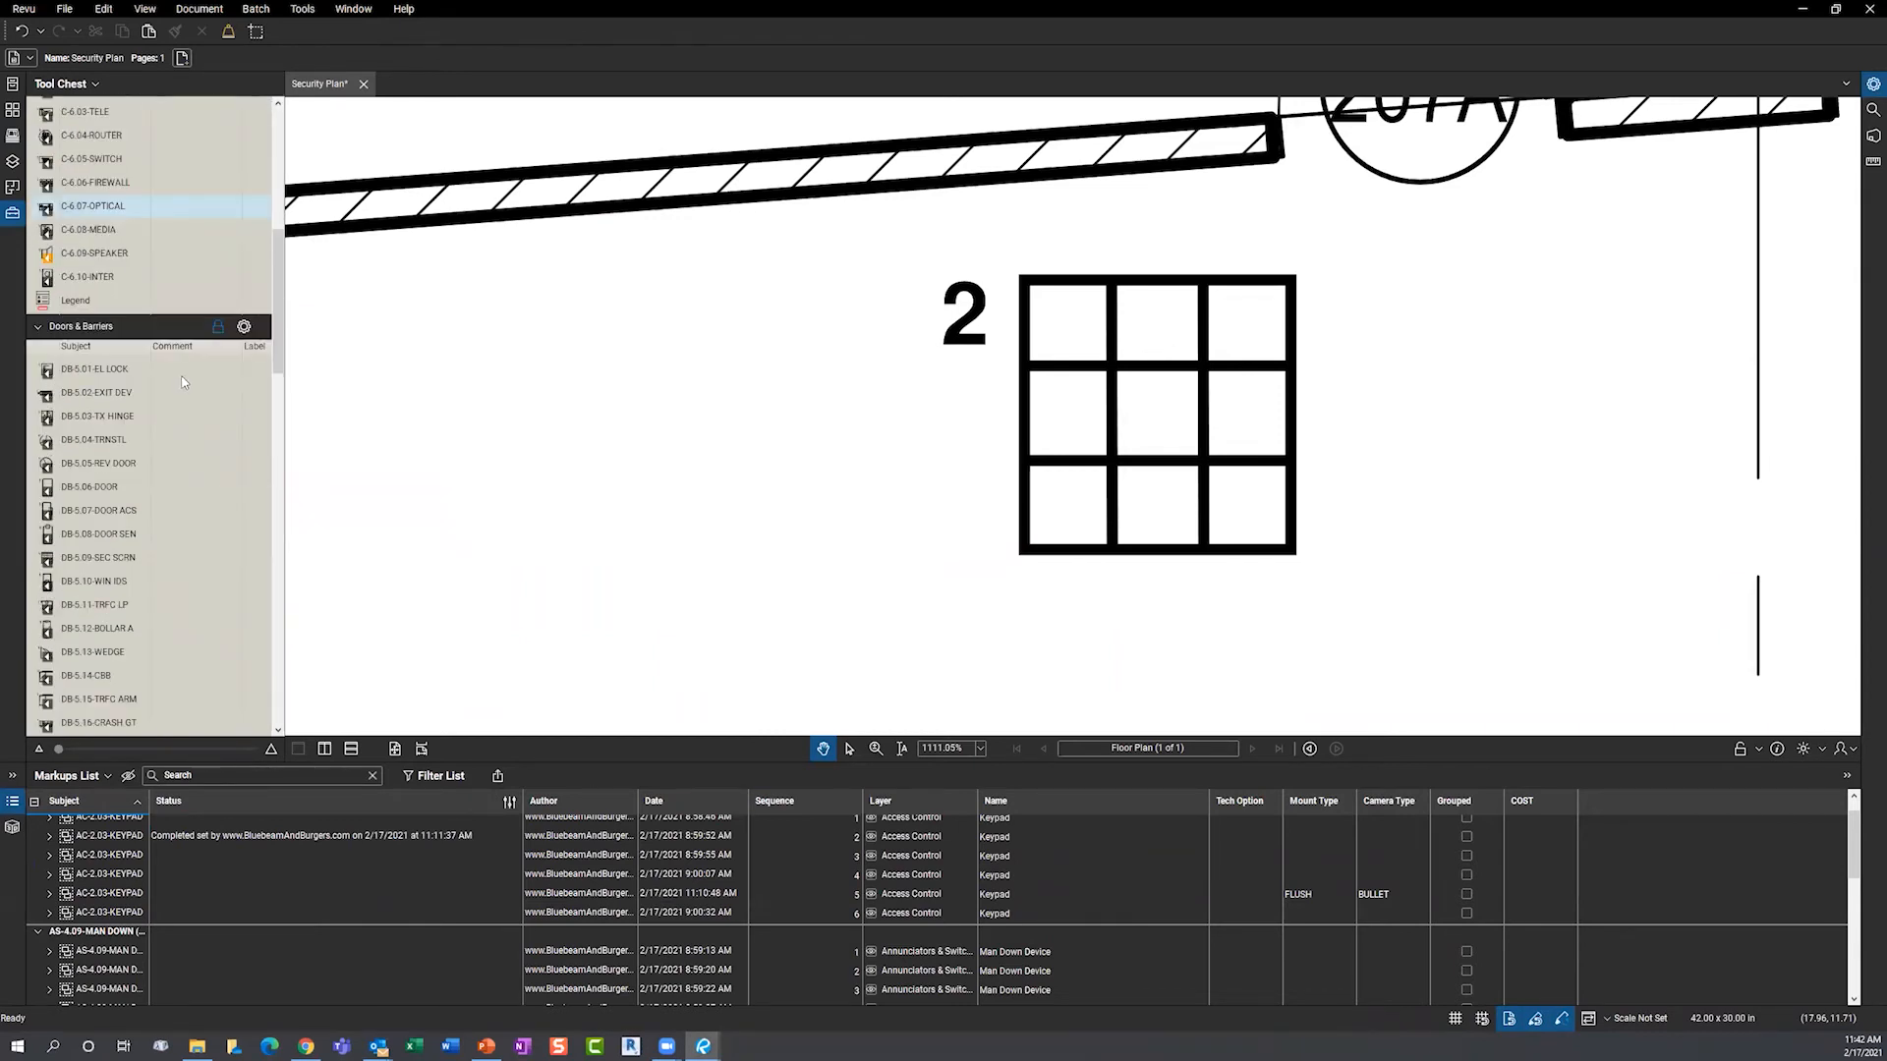
{"action": "scroll", "coordinate": [182, 382], "scroll_direction": "down", "scroll_amount": 4}
{"action": "scroll", "coordinate": [182, 383], "scroll_direction": "down", "scroll_amount": 5}
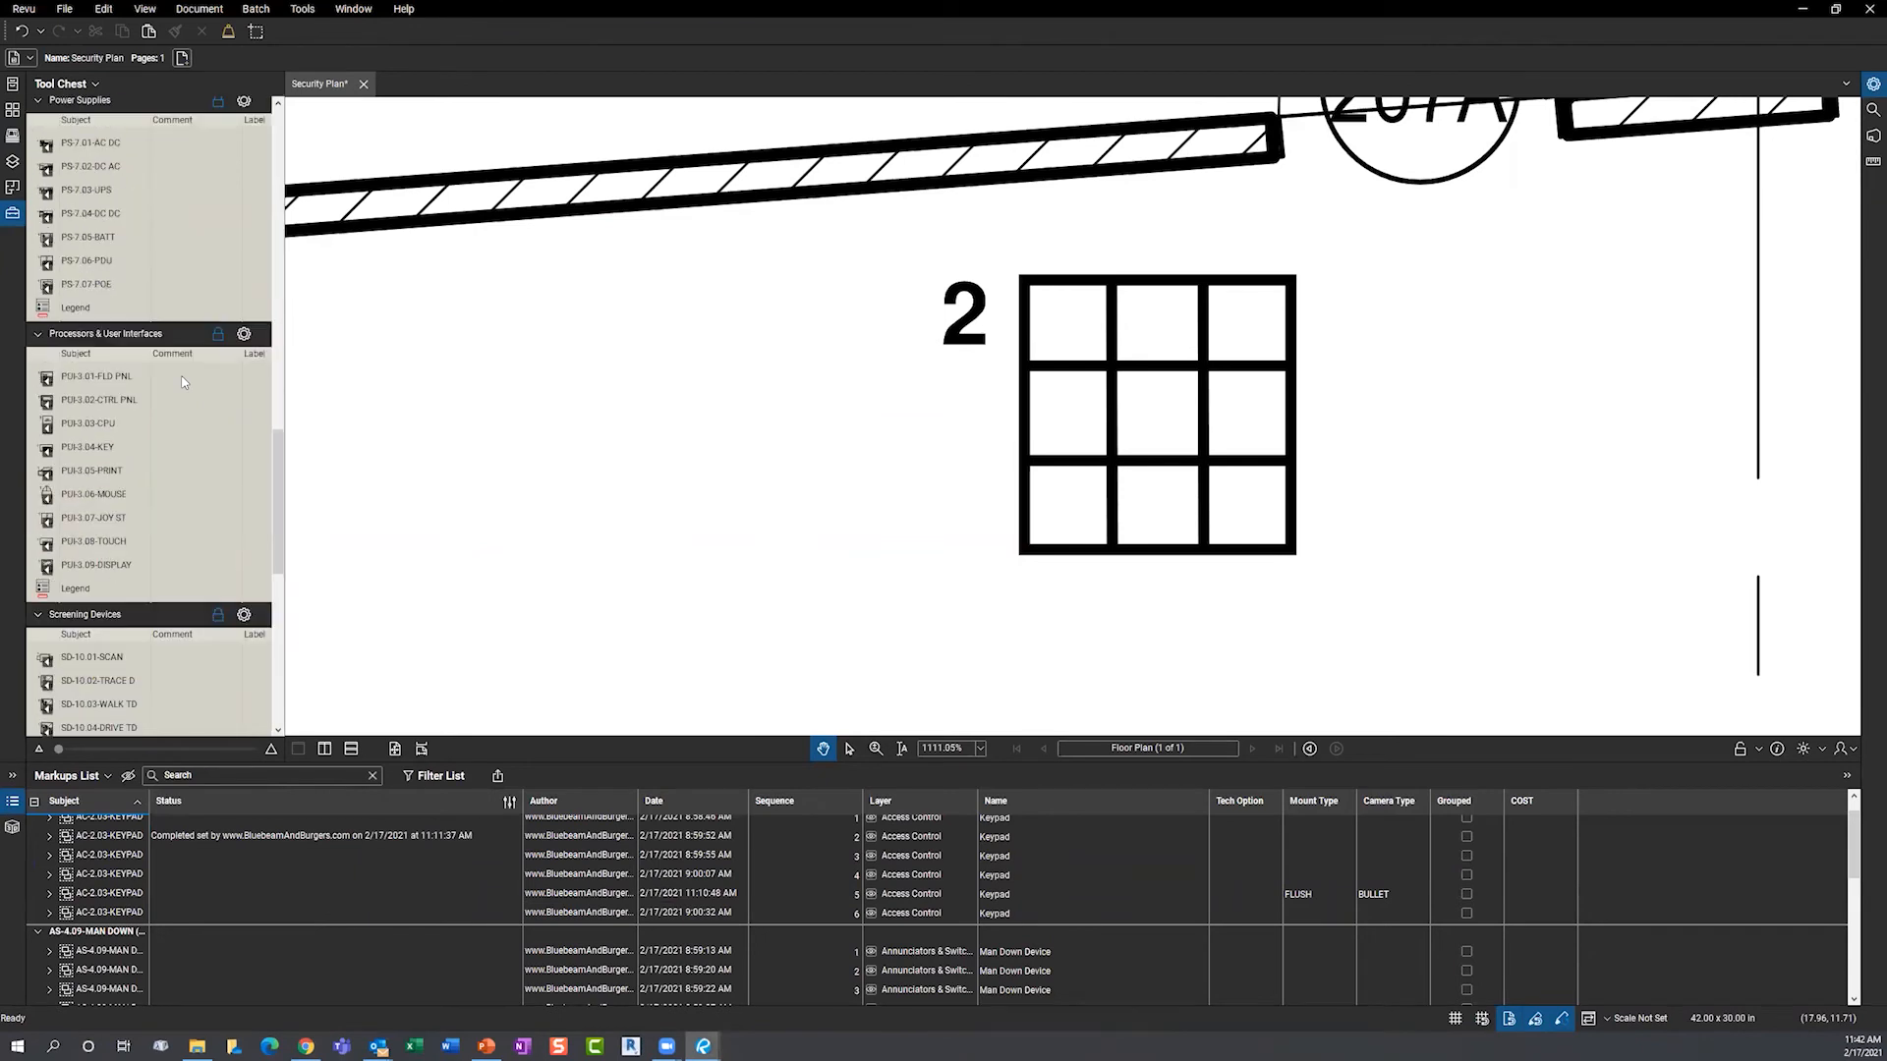
{"action": "scroll", "coordinate": [192, 393], "scroll_direction": "down", "scroll_amount": 5}
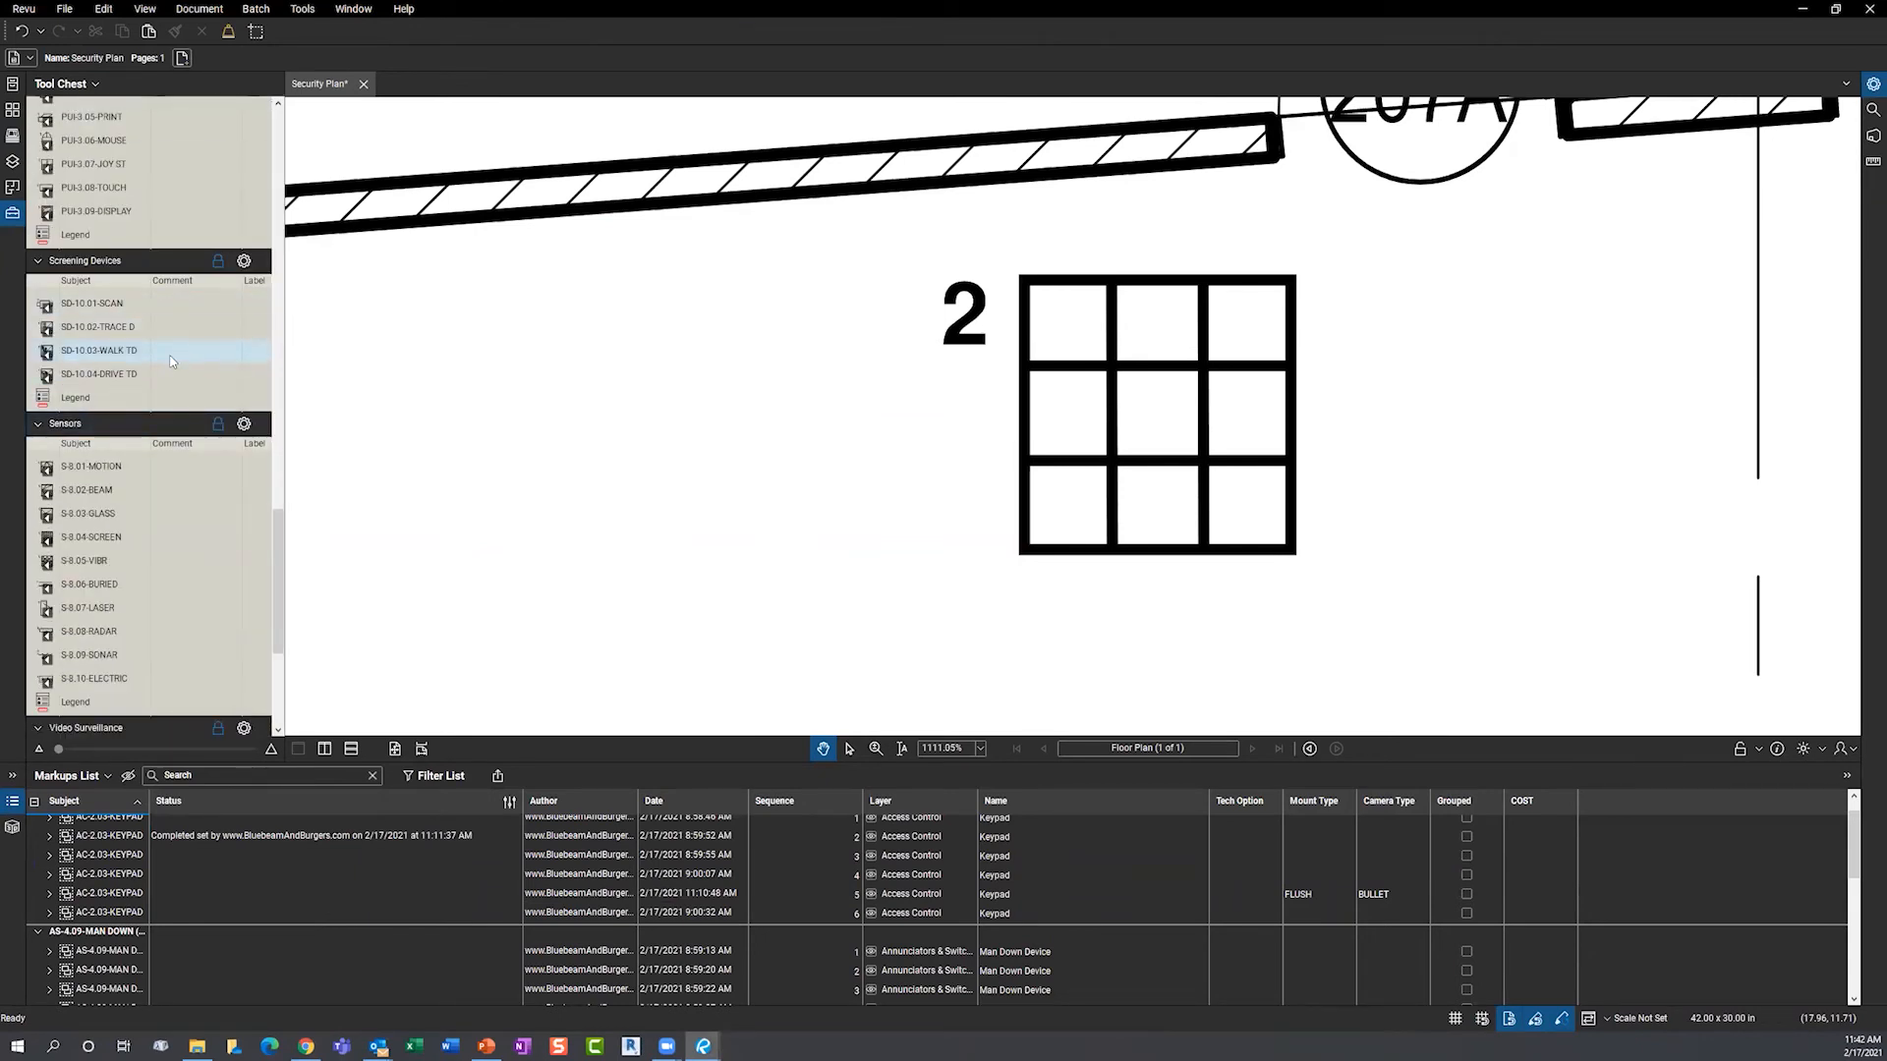
{"action": "scroll", "coordinate": [194, 506], "scroll_direction": "down", "scroll_amount": 4}
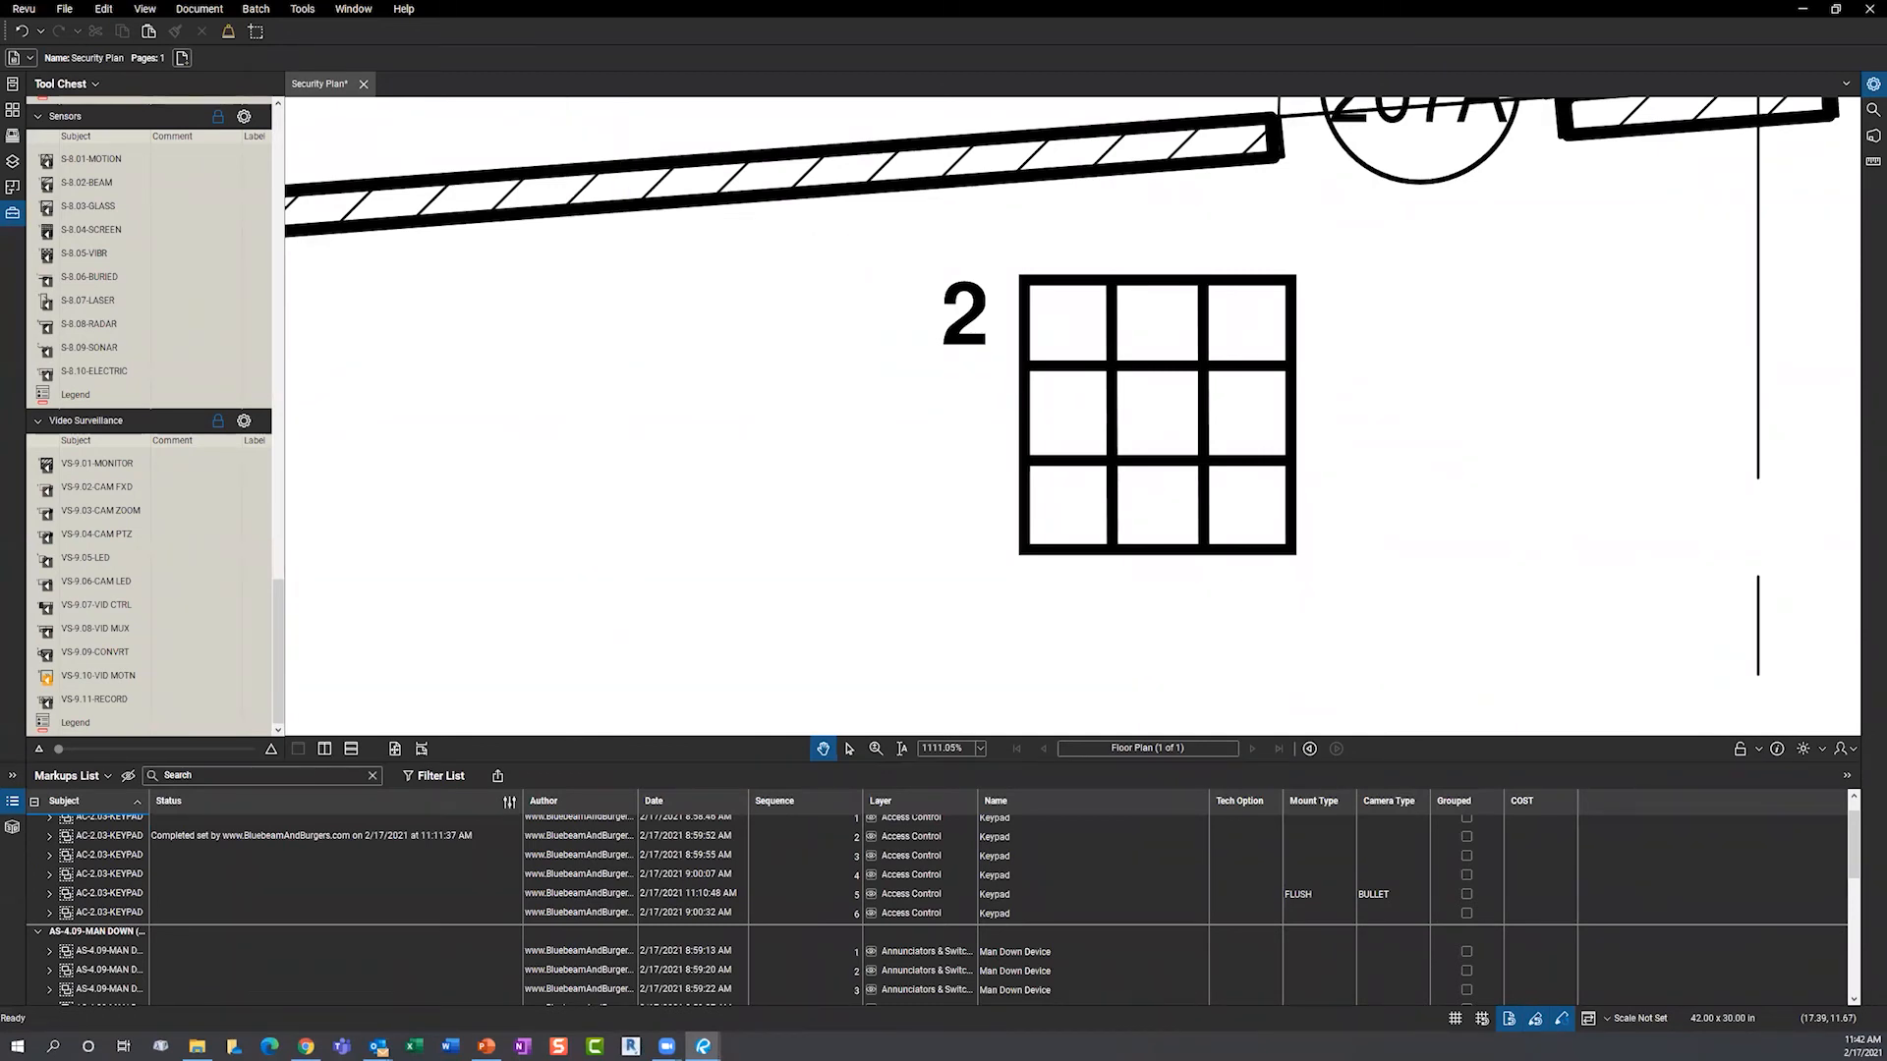
{"action": "scroll", "coordinate": [496, 537], "scroll_direction": "down", "scroll_amount": 6}
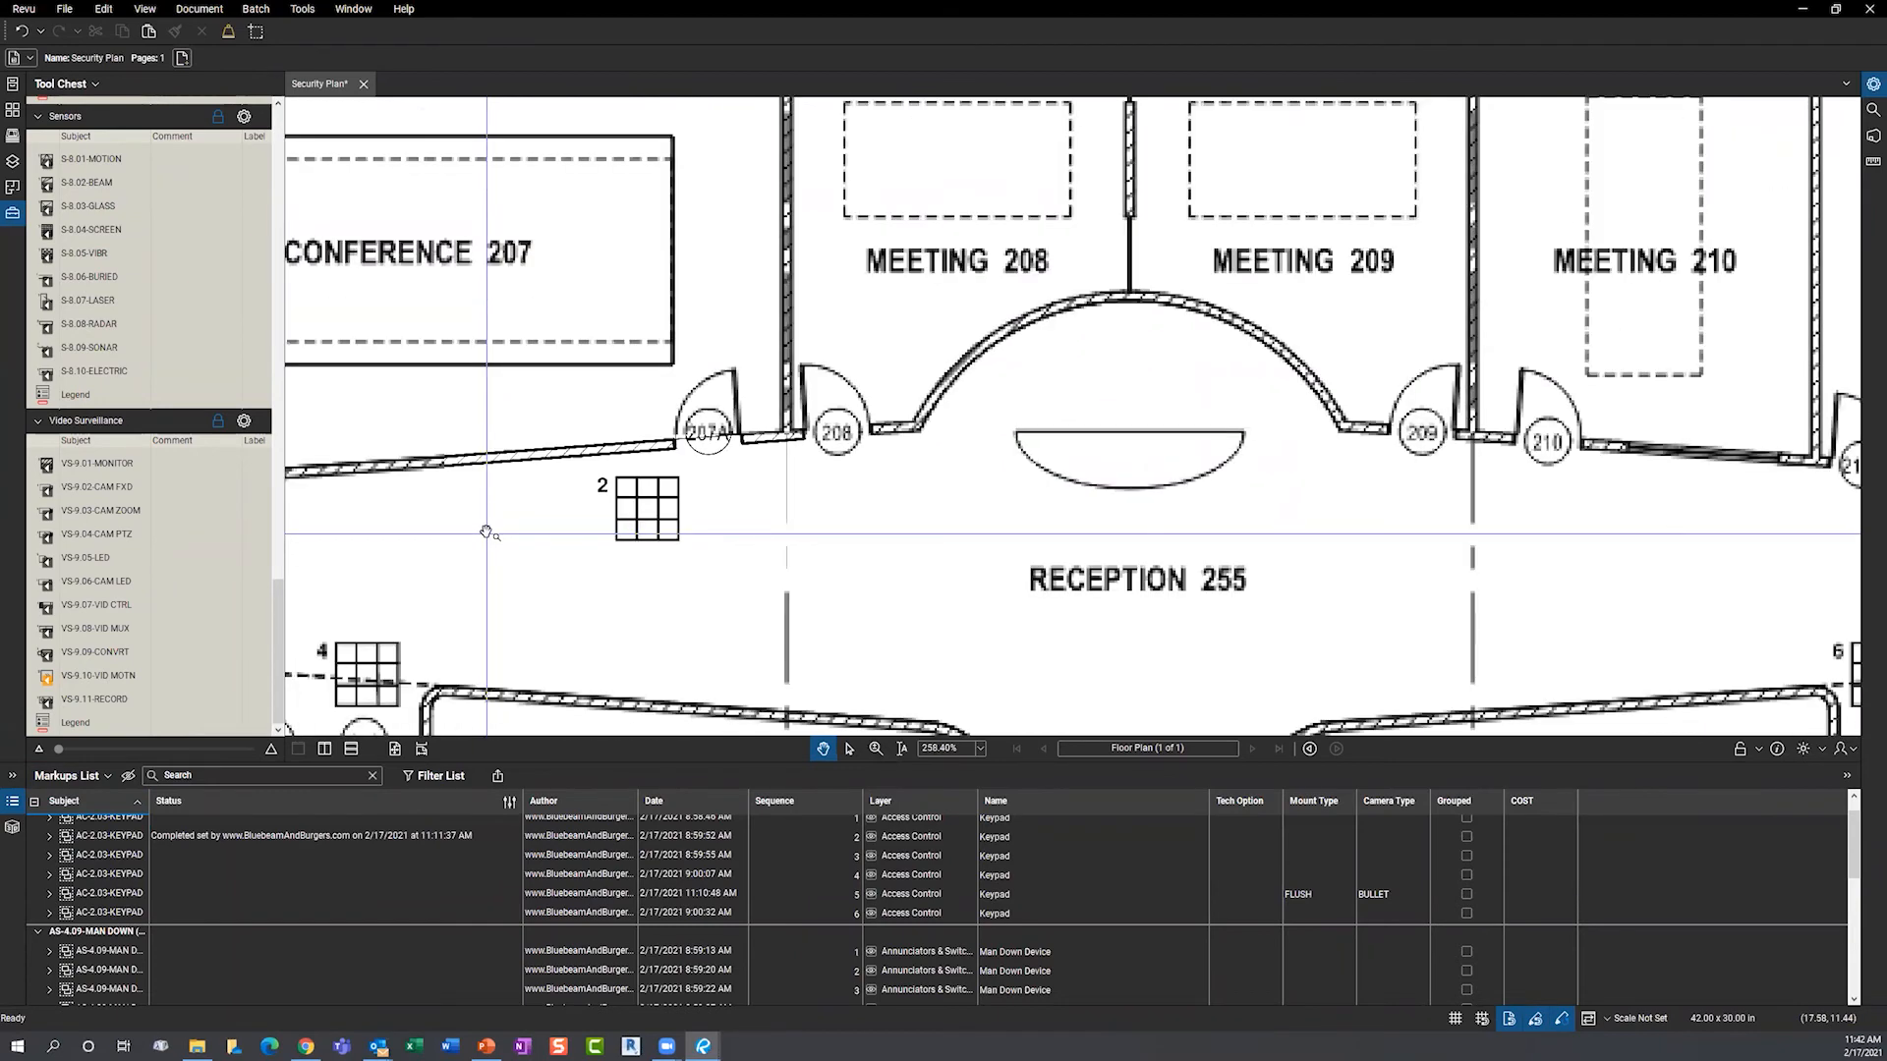
{"action": "scroll", "coordinate": [486, 532], "scroll_direction": "down", "scroll_amount": 2}
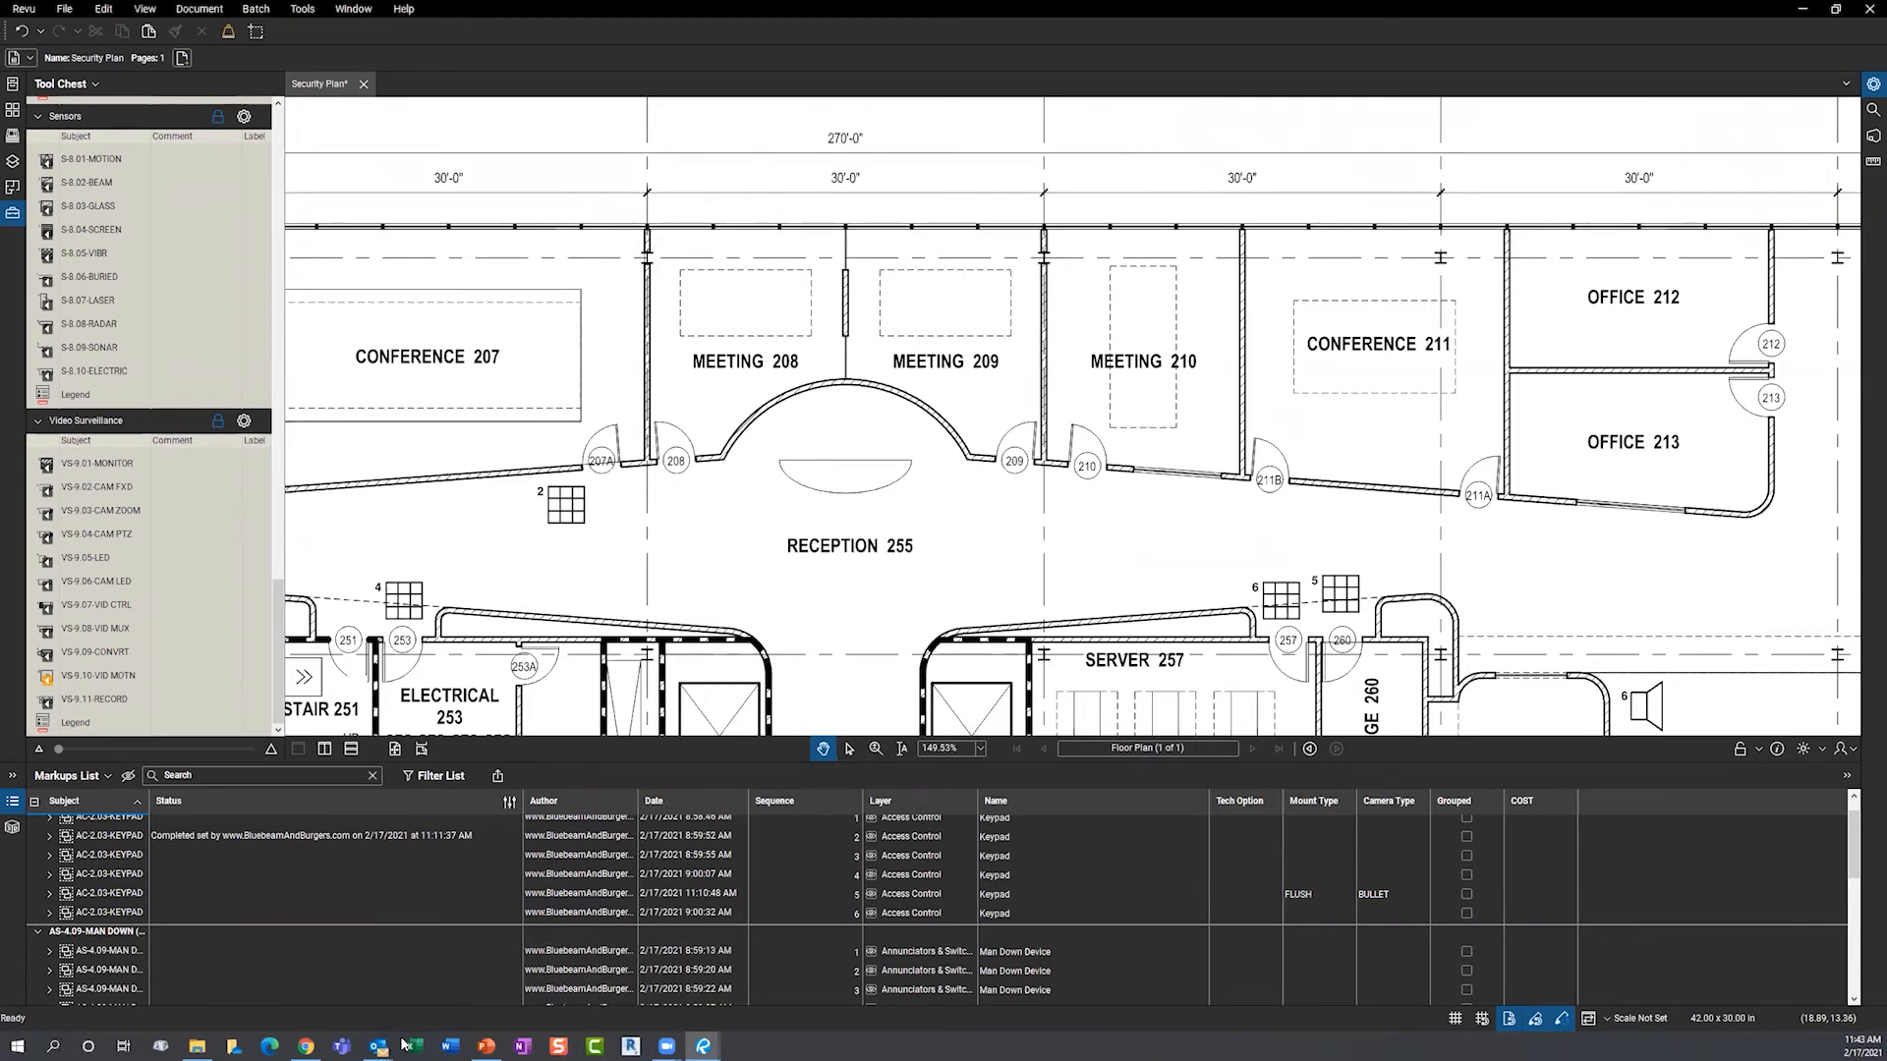
- Show the Custom Toolsets slide and launch the Quantity Link Wall framing video from the chapter folder
{"action": "left_click", "coordinate": [487, 1046]}
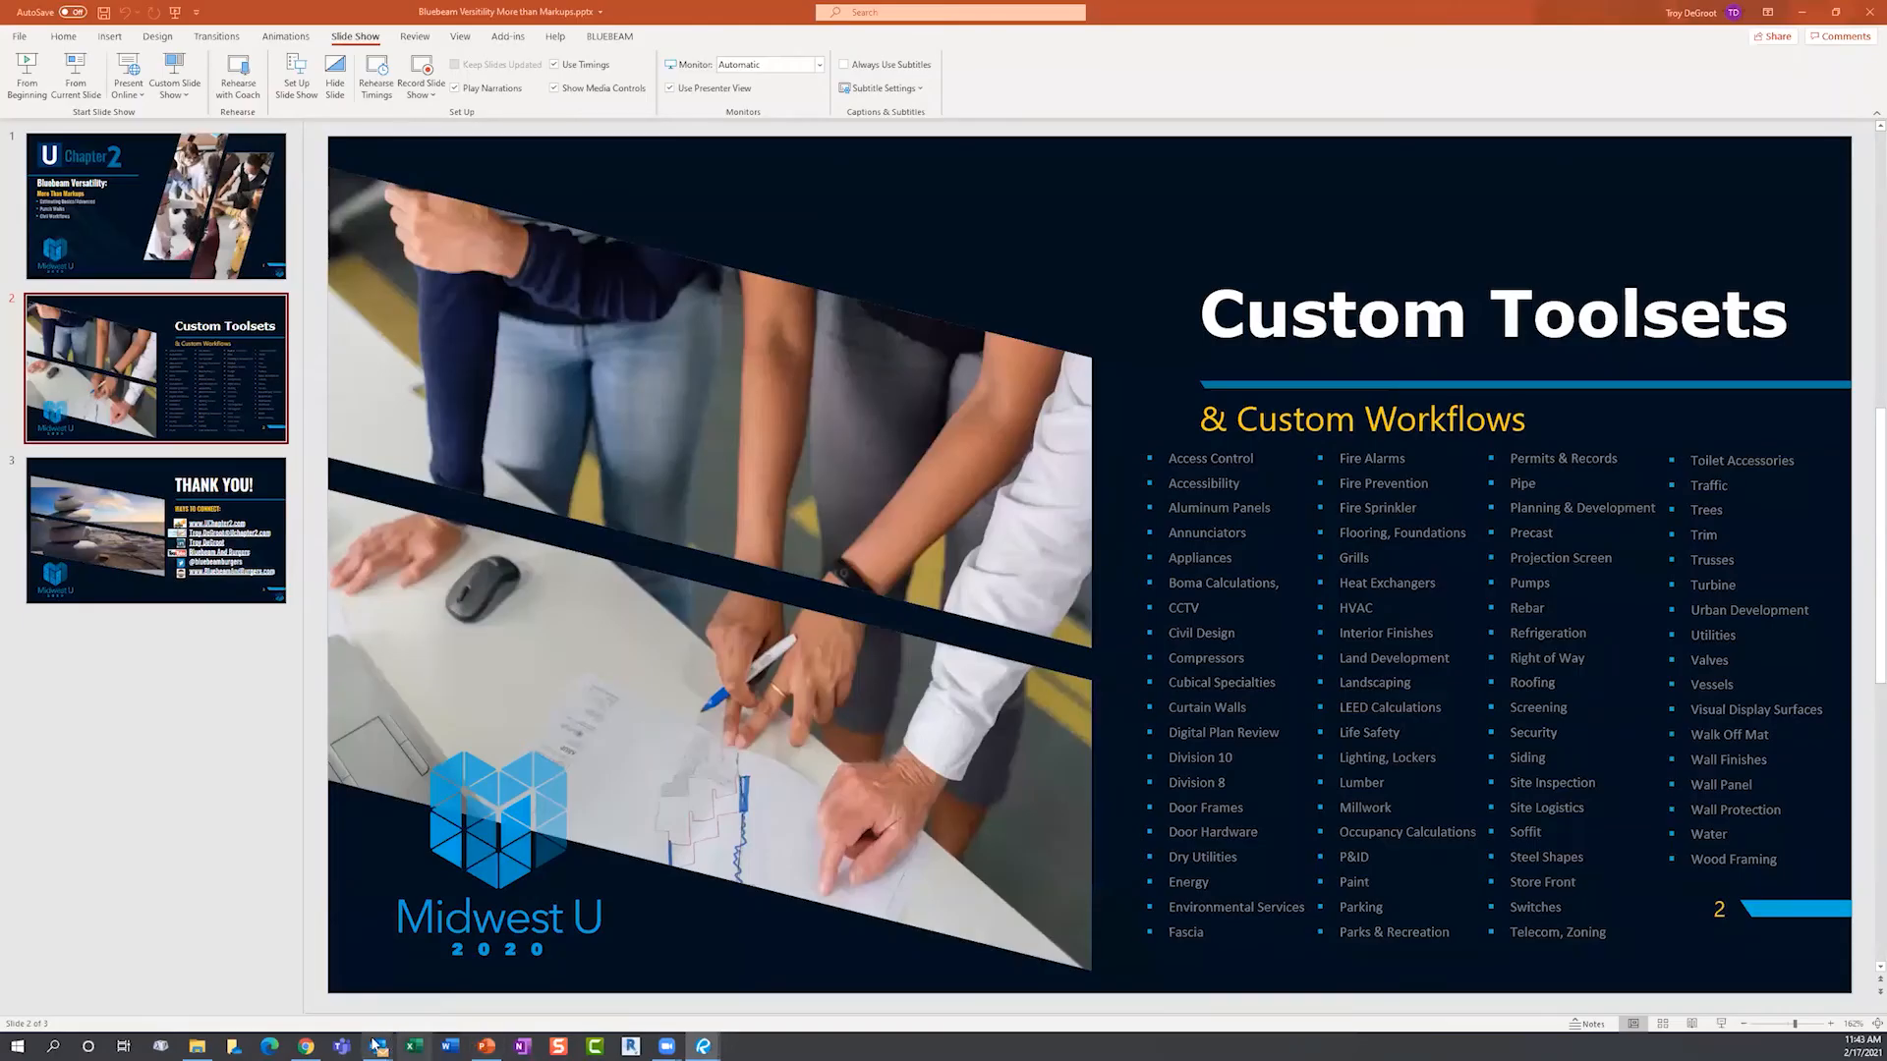
{"action": "left_click", "coordinate": [196, 1047]}
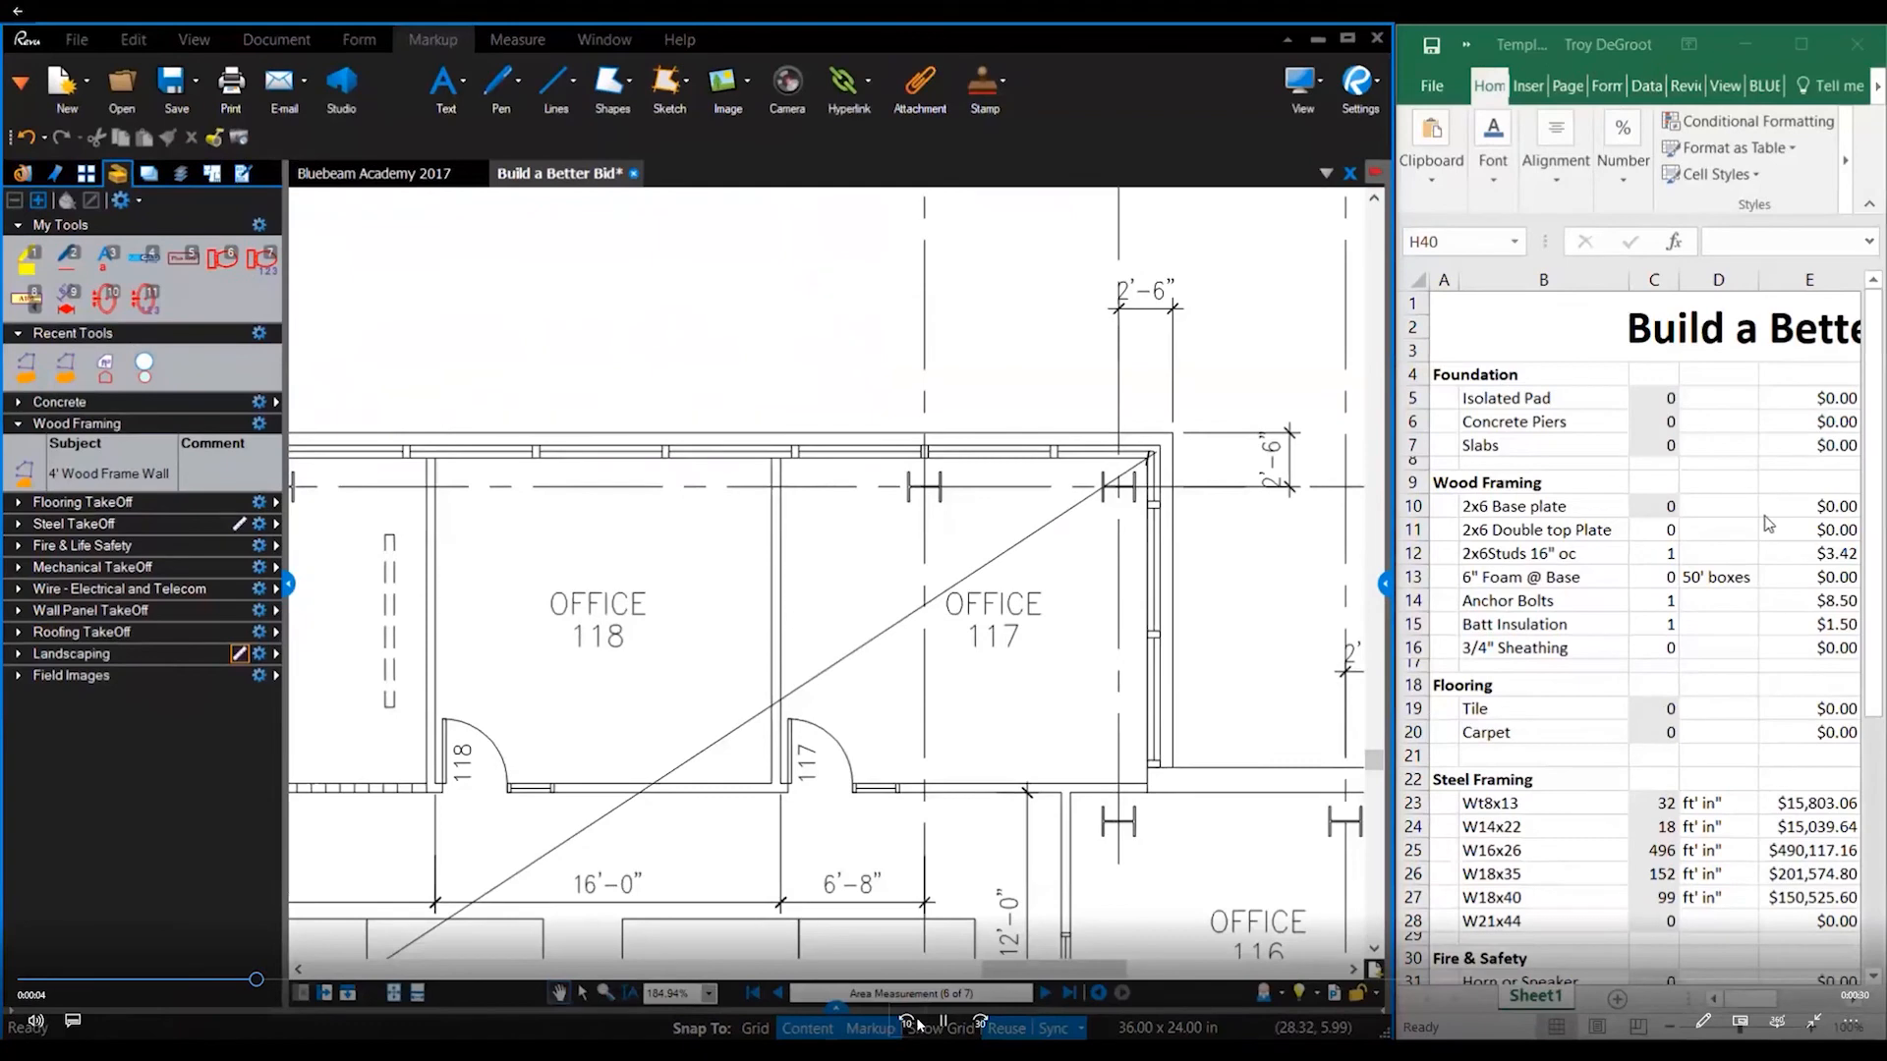
- Replay the wall framing demo from 0:00, pausing at 0:30 with Wood Framing at 152, 304, 110
{"action": "left_click", "coordinate": [941, 1022]}
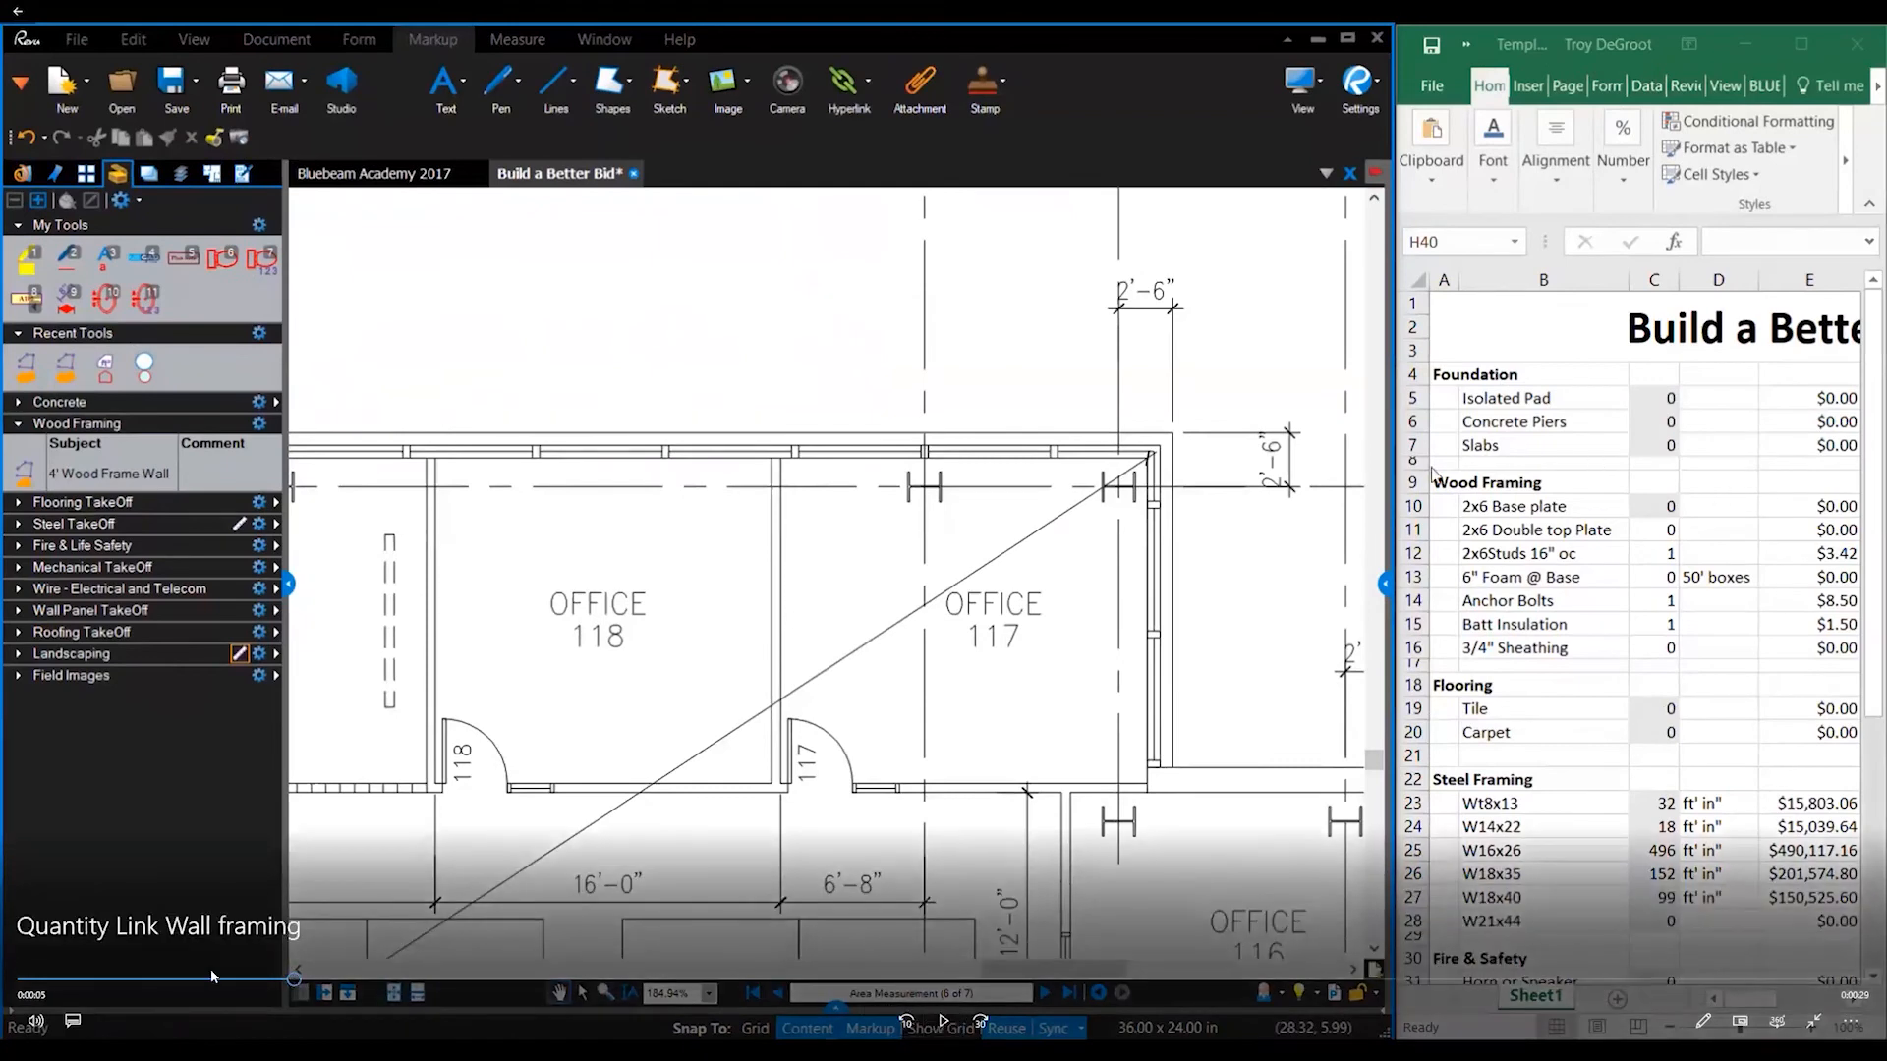
{"action": "left_click_drag", "start_coordinate": [293, 979], "coordinate": [24, 979]}
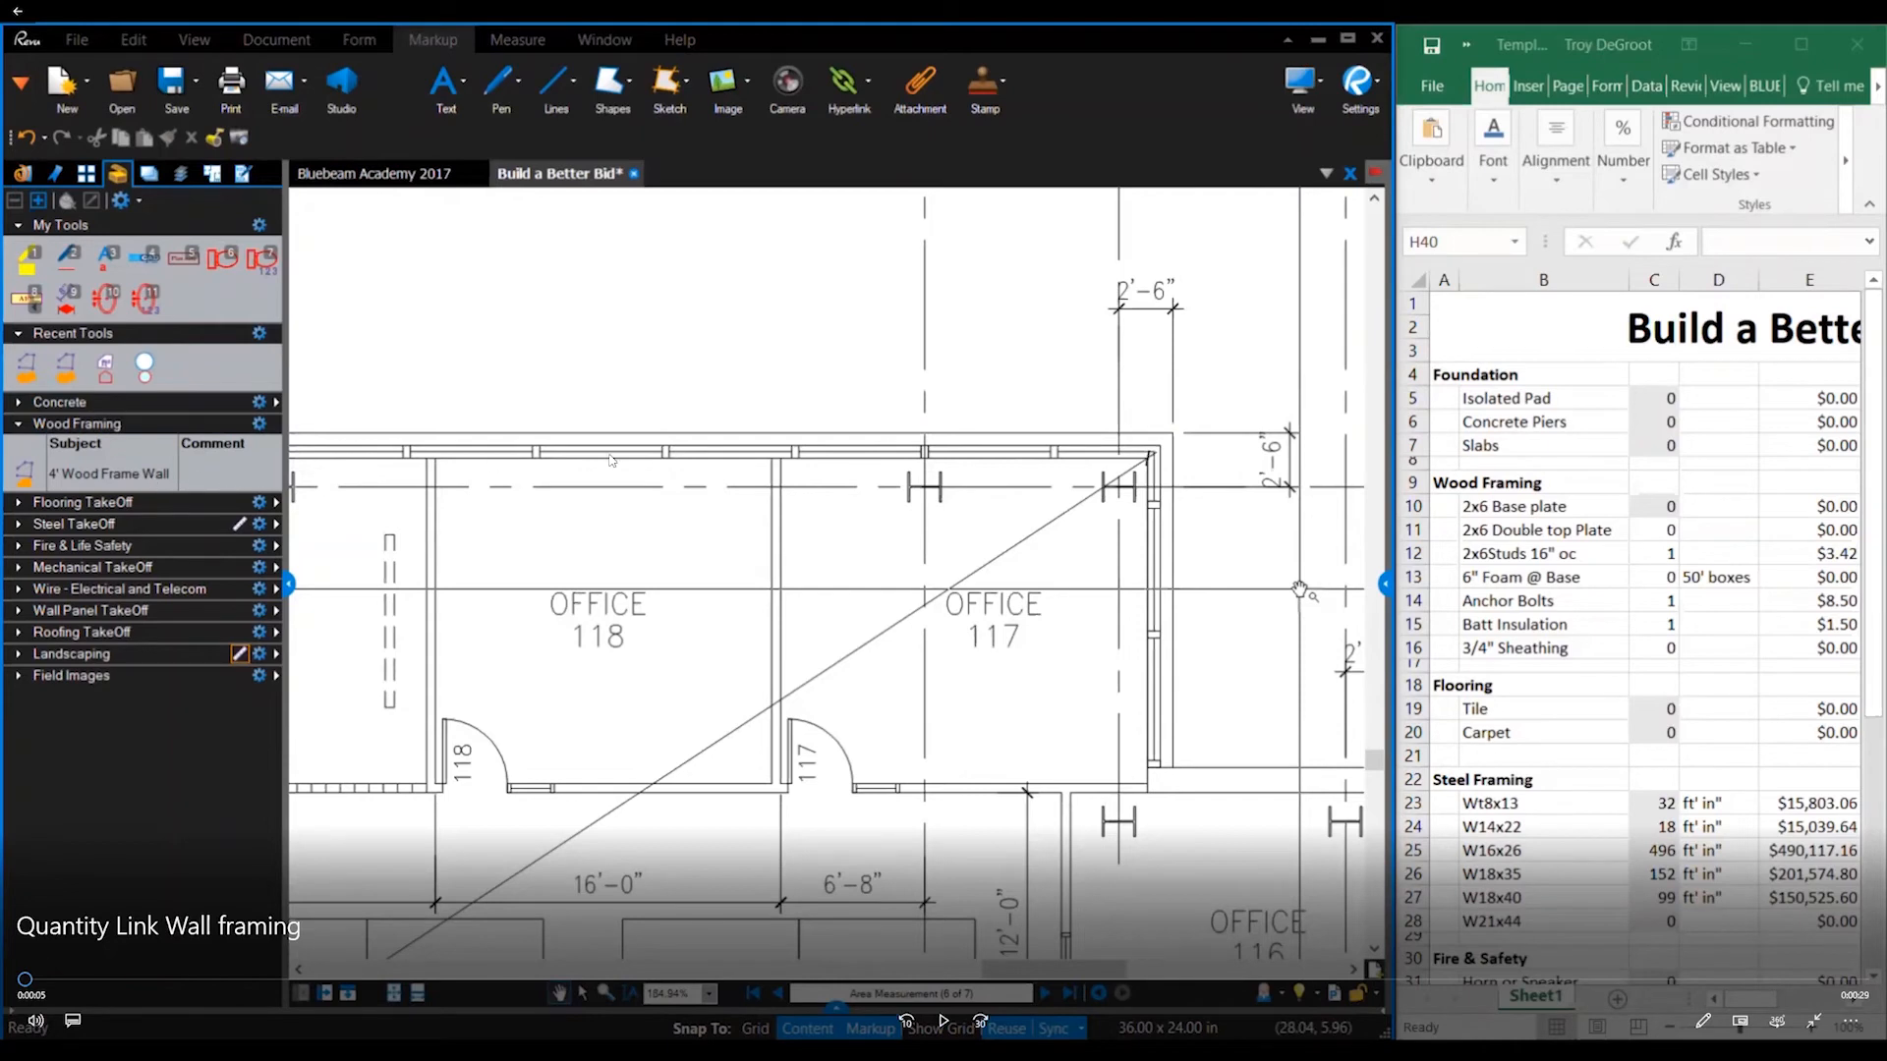
{"action": "left_click", "coordinate": [943, 1028]}
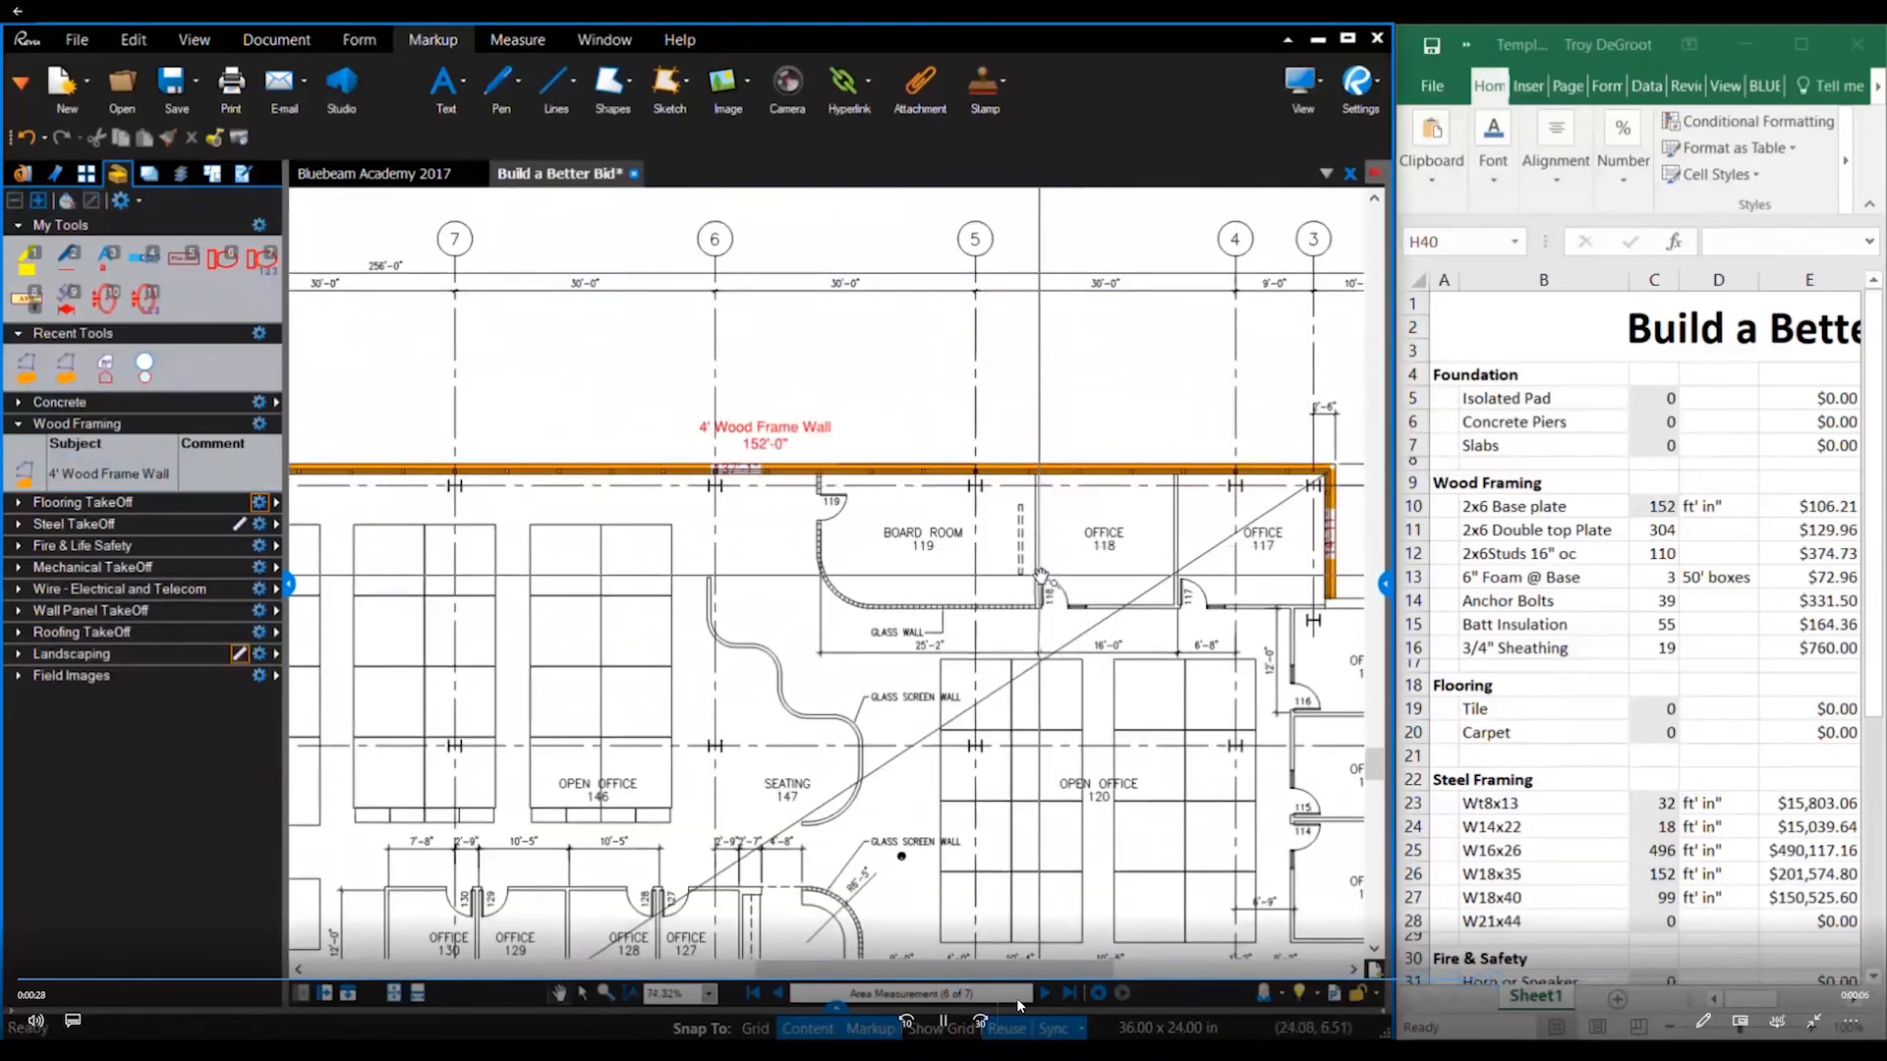
{"action": "left_click", "coordinate": [944, 1022]}
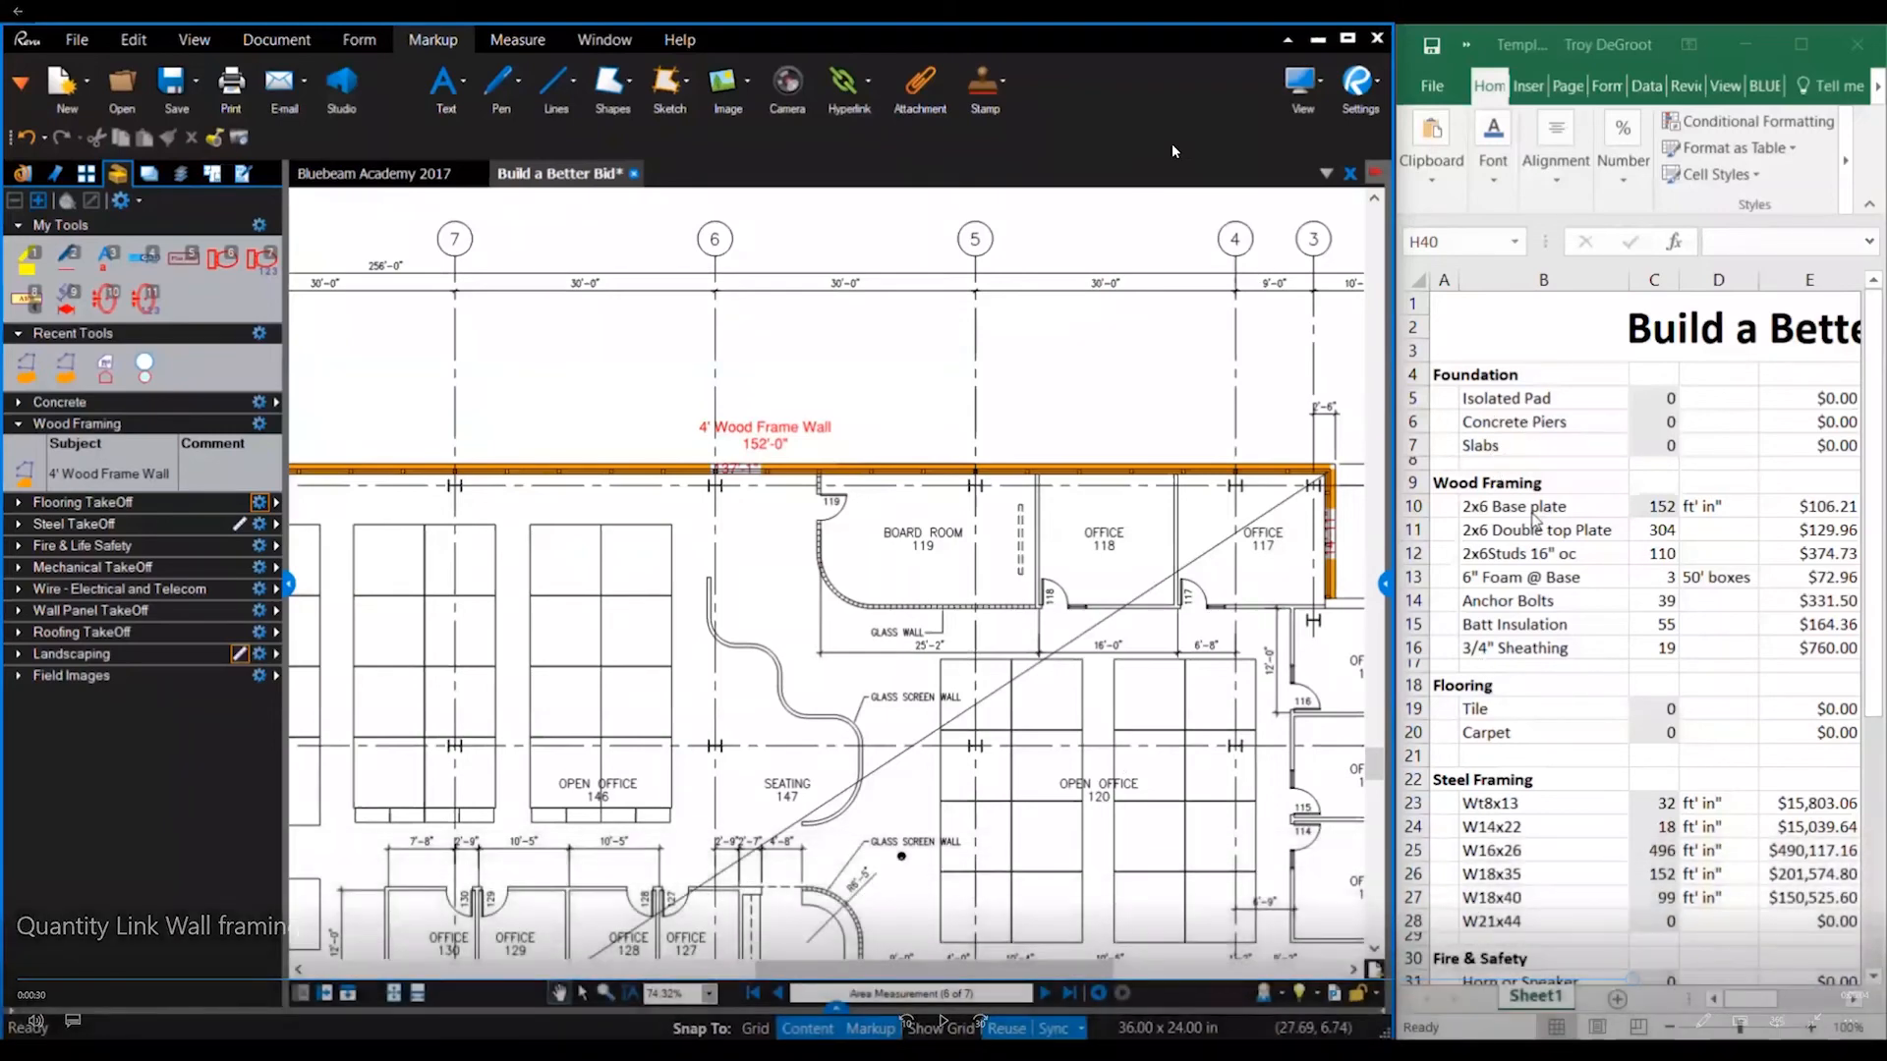
{"action": "key", "text": "Escape"}
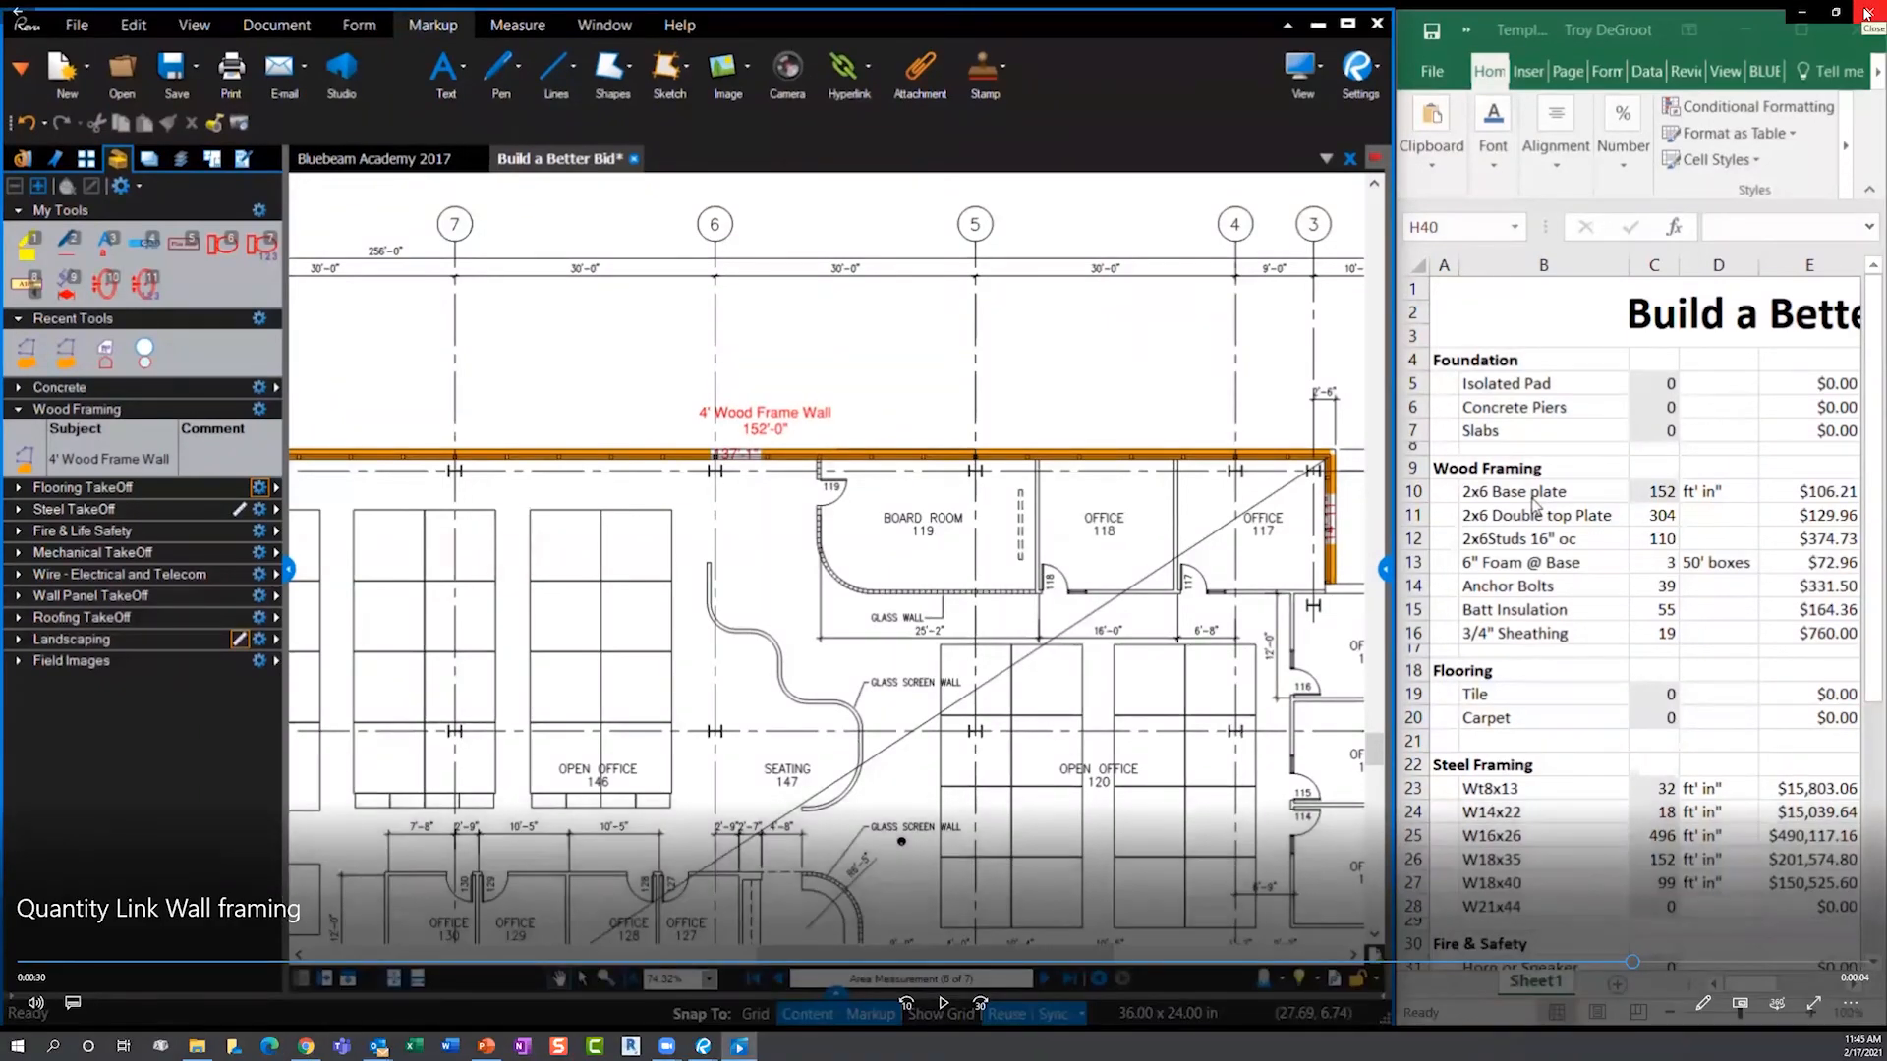
- Close the demo video and switch to the Wall & Floor Finishes plan in Revu
{"action": "left_click", "coordinate": [1866, 14]}
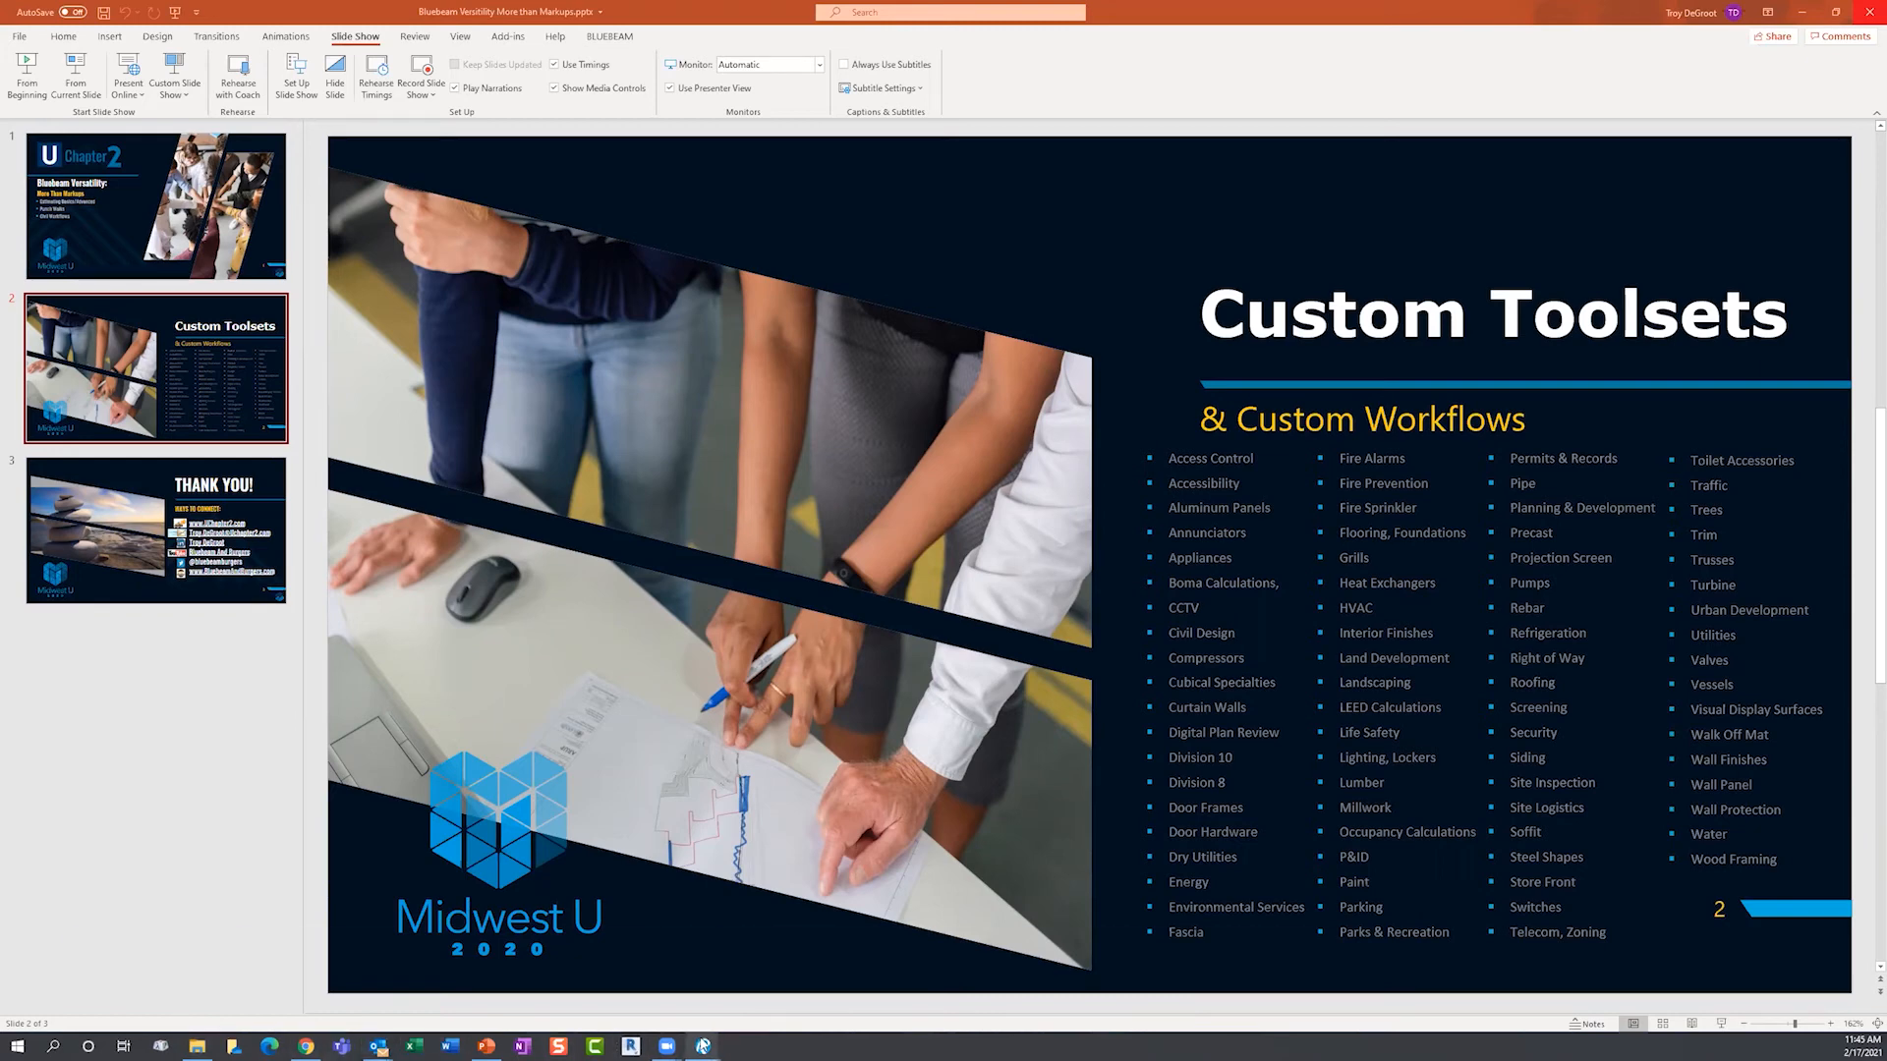
{"action": "mouse_move", "coordinate": [703, 1046]}
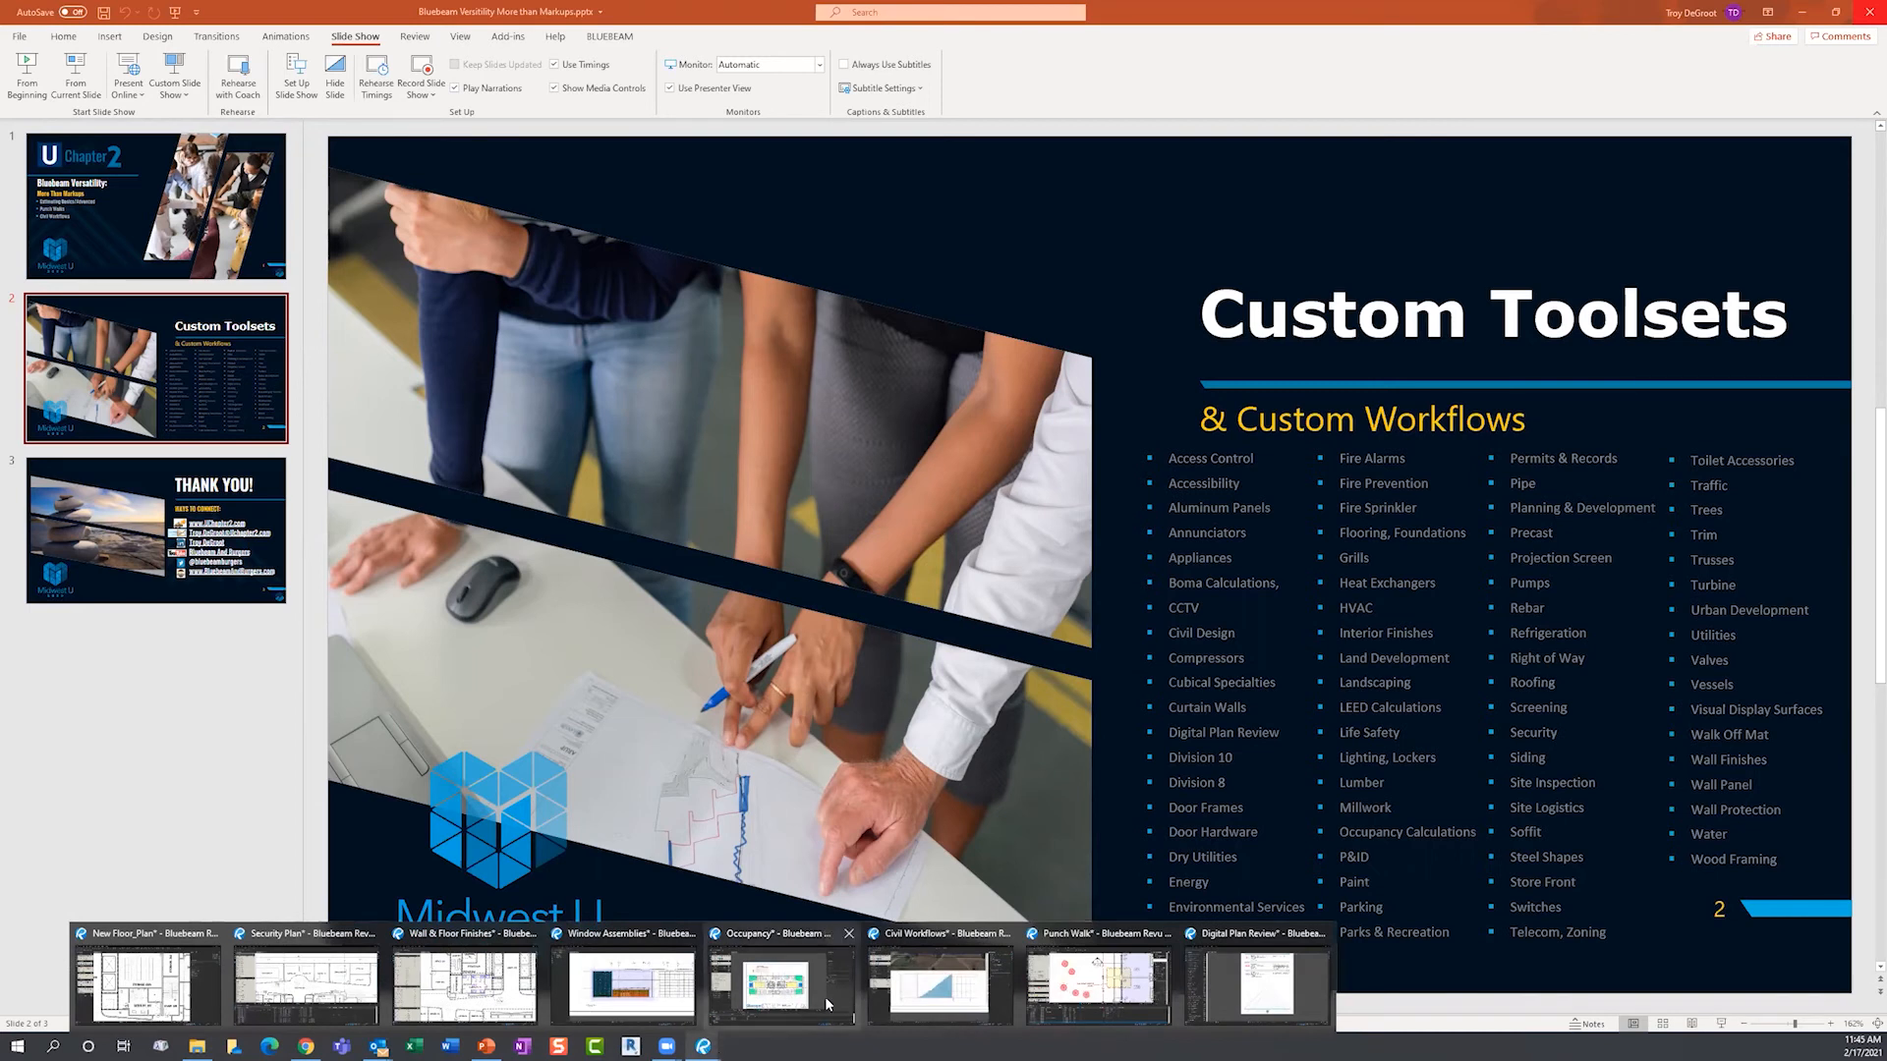
{"action": "left_click", "coordinate": [500, 1004]}
{"action": "scroll", "coordinate": [613, 603], "scroll_direction": "down", "scroll_amount": 8}
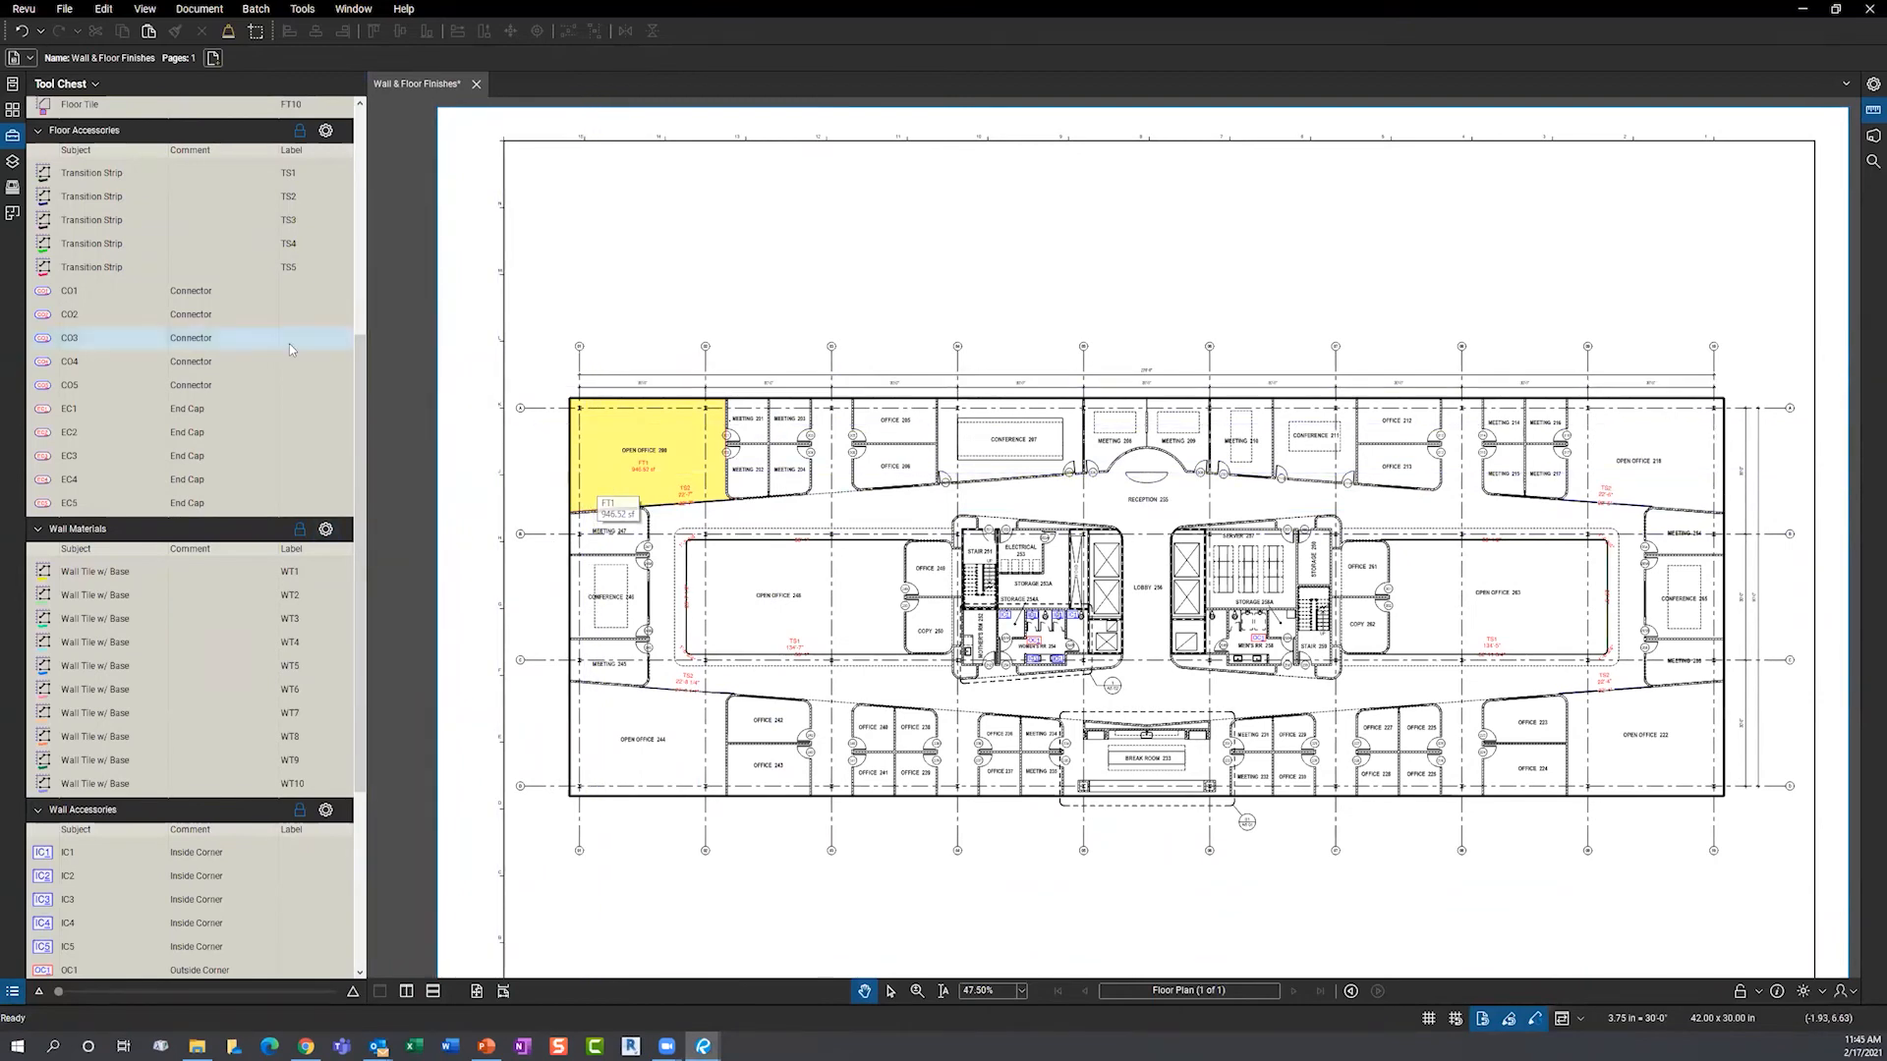
- Create a new Floor Materials legend and place it at the sheet's top-left
{"action": "scroll", "coordinate": [289, 344], "scroll_direction": "up", "scroll_amount": 6}
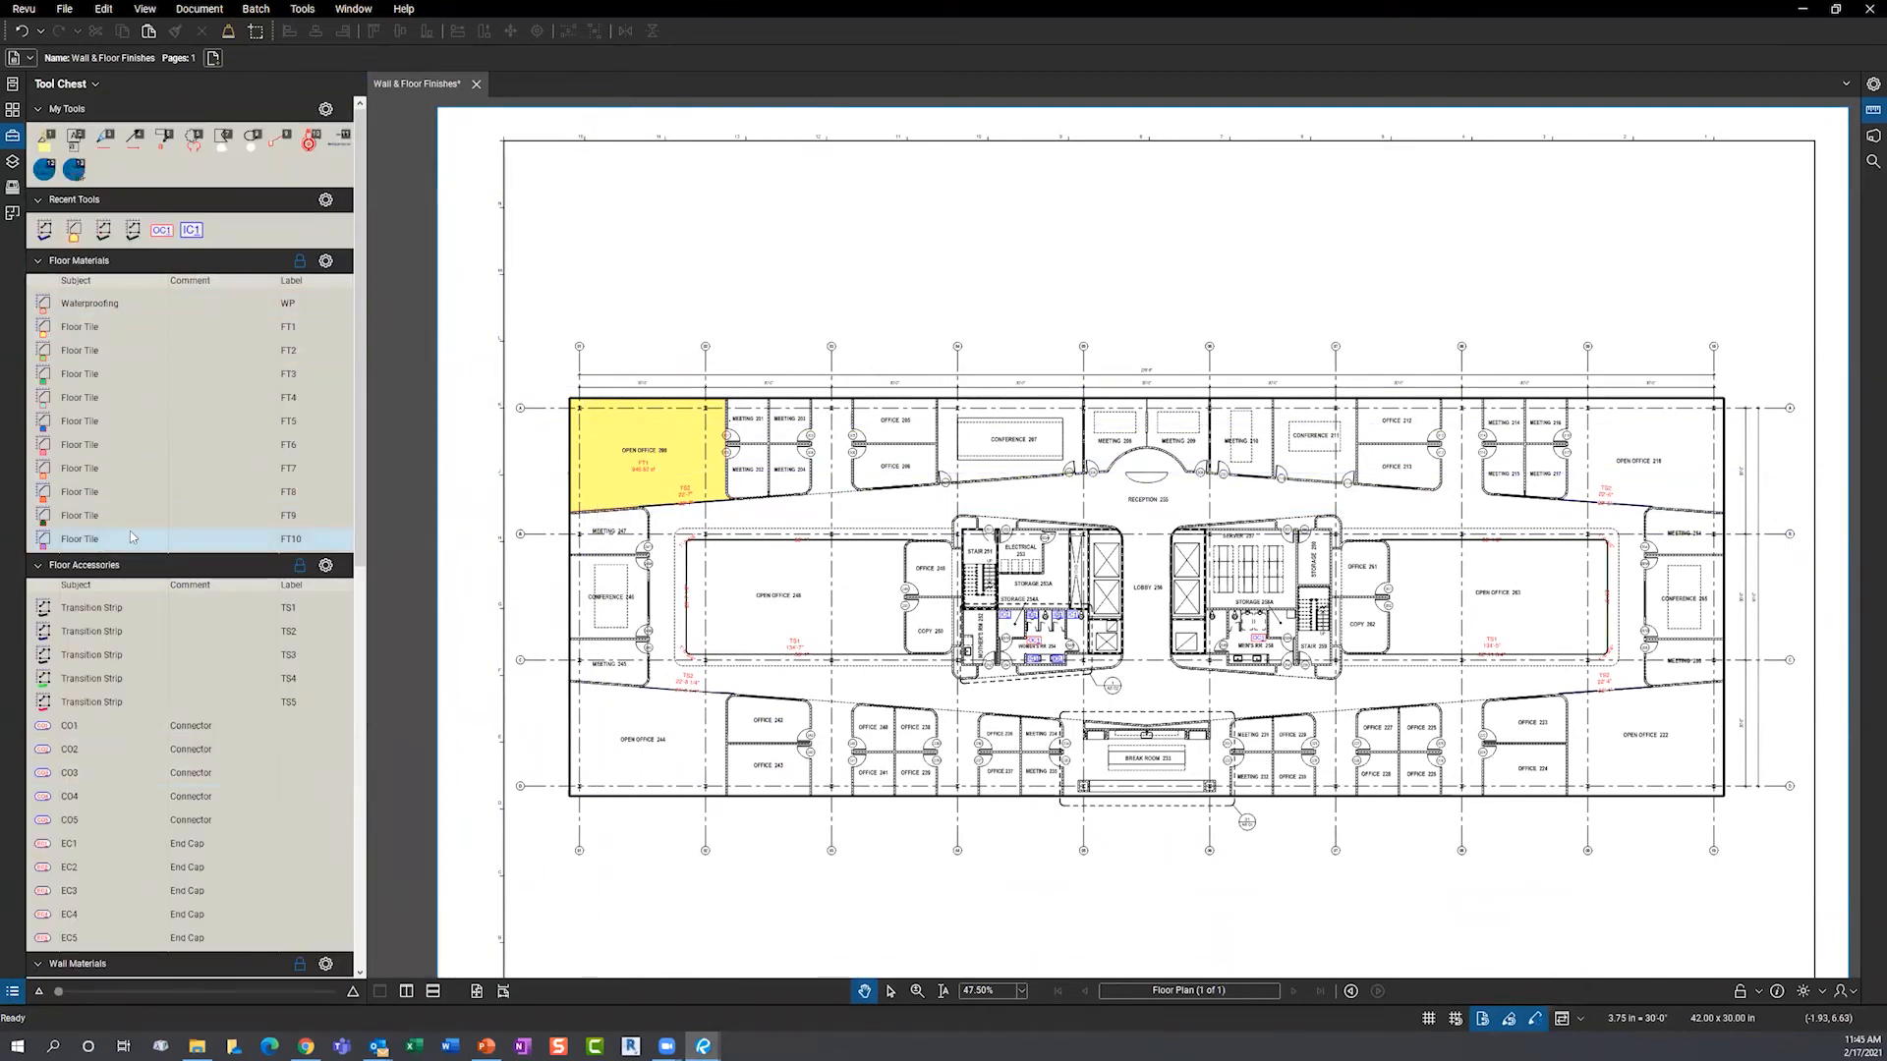
{"action": "left_click", "coordinate": [328, 263]}
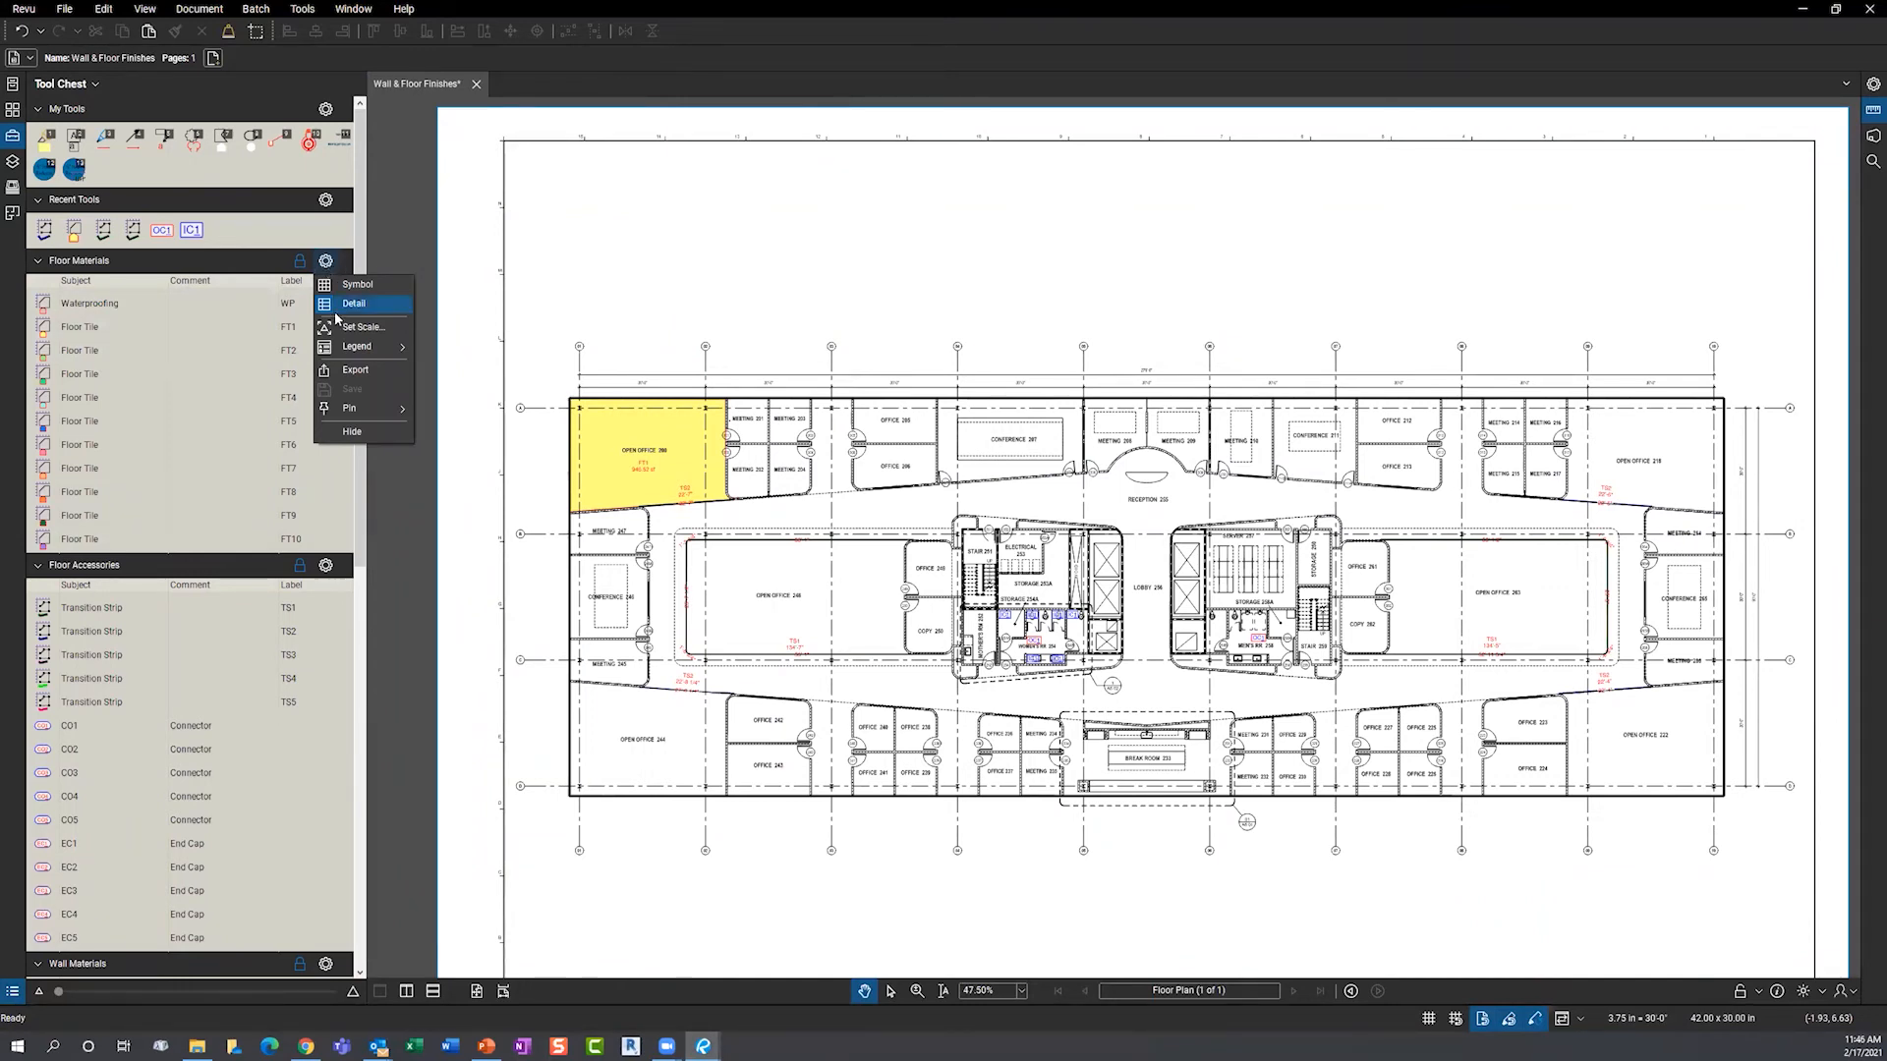
{"action": "mouse_move", "coordinate": [349, 350]}
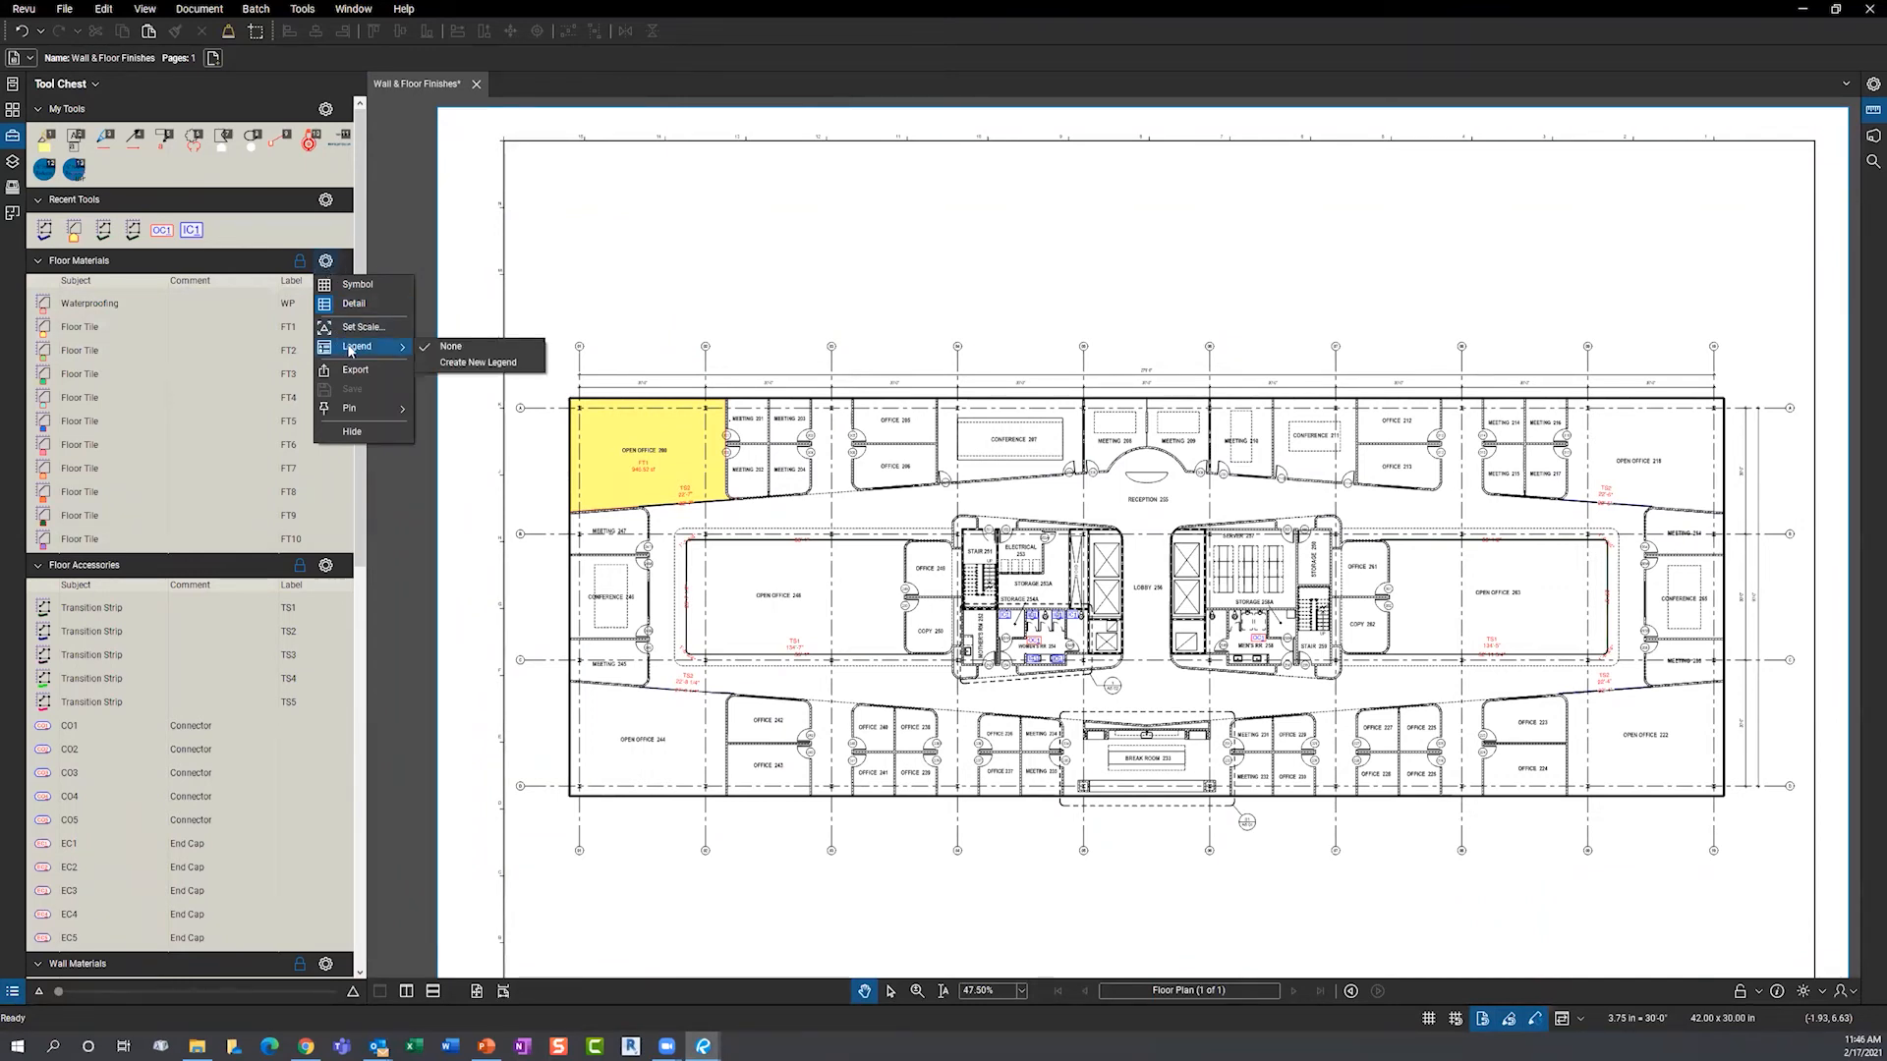
{"action": "left_click", "coordinate": [478, 362]}
{"action": "left_click", "coordinate": [605, 253]}
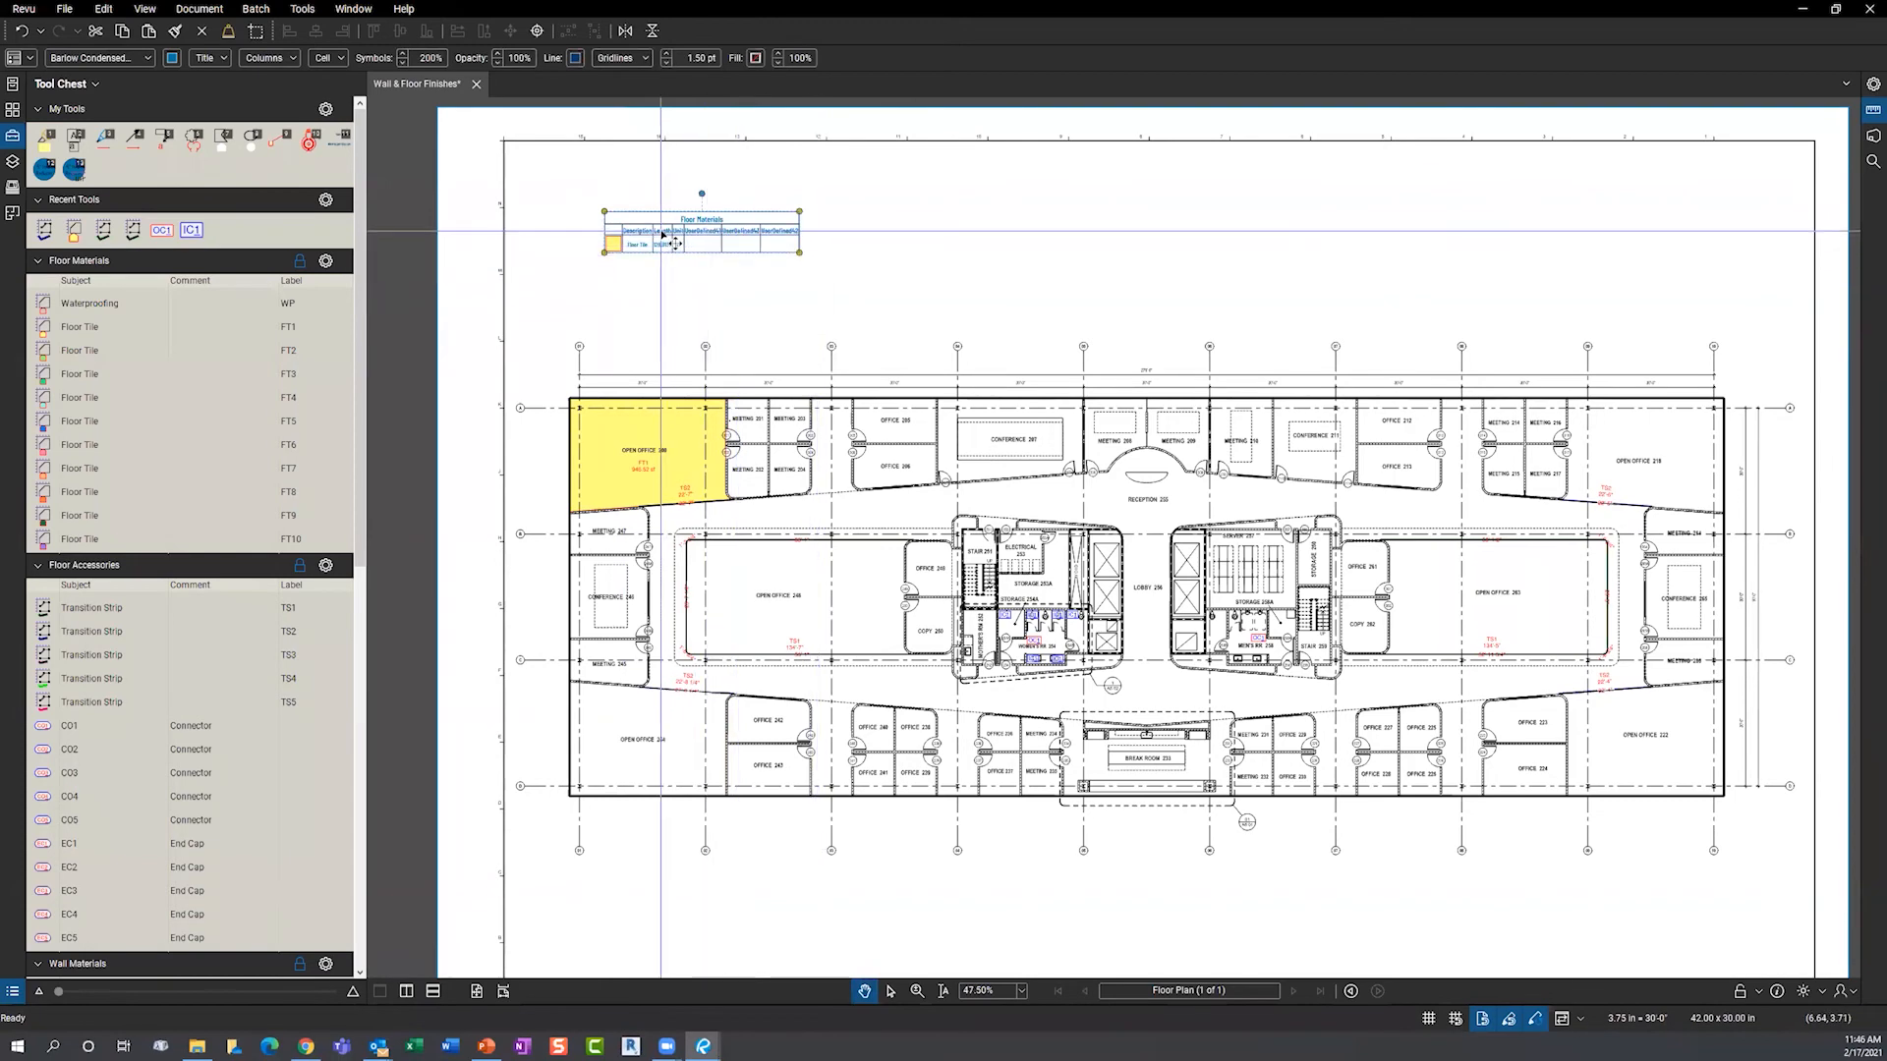
- Turn on the Area column in the Floor Materials legend's Edit Columns list
{"action": "scroll", "coordinate": [664, 237], "scroll_direction": "up", "scroll_amount": 3}
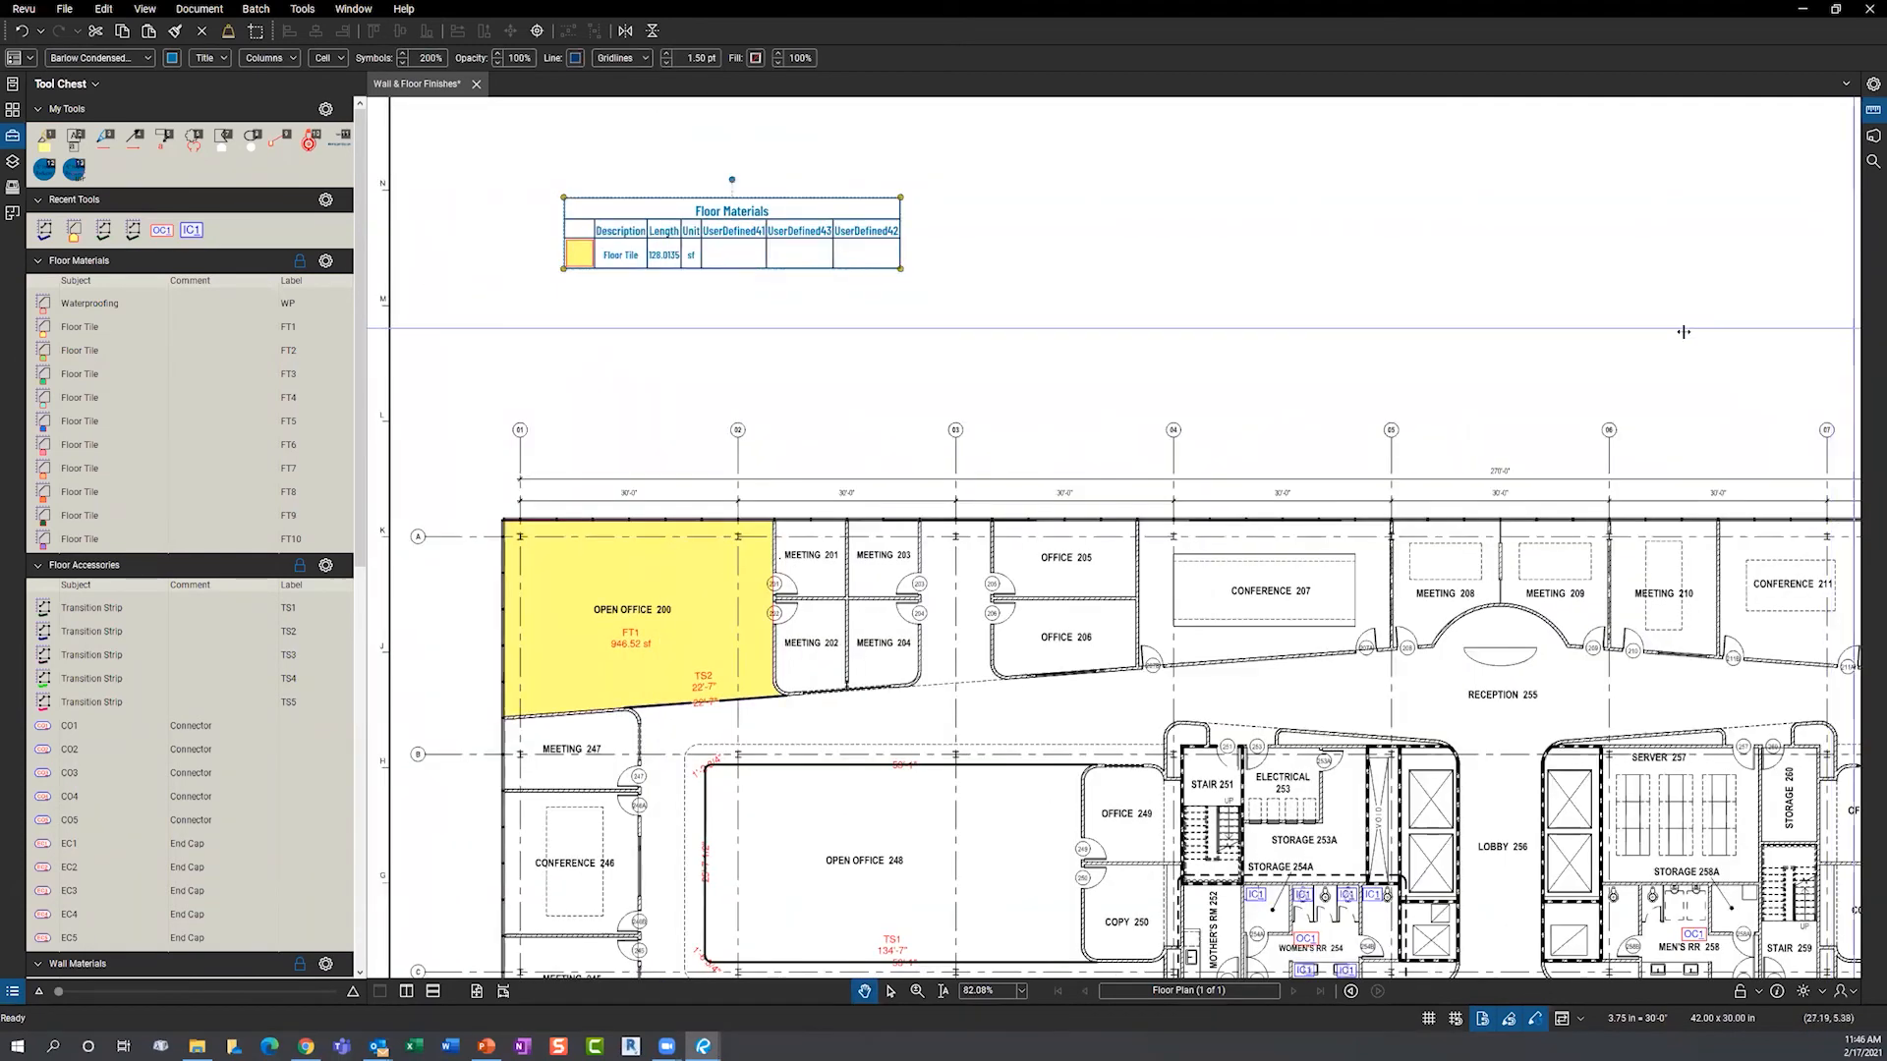
{"action": "left_click", "coordinate": [1873, 109]}
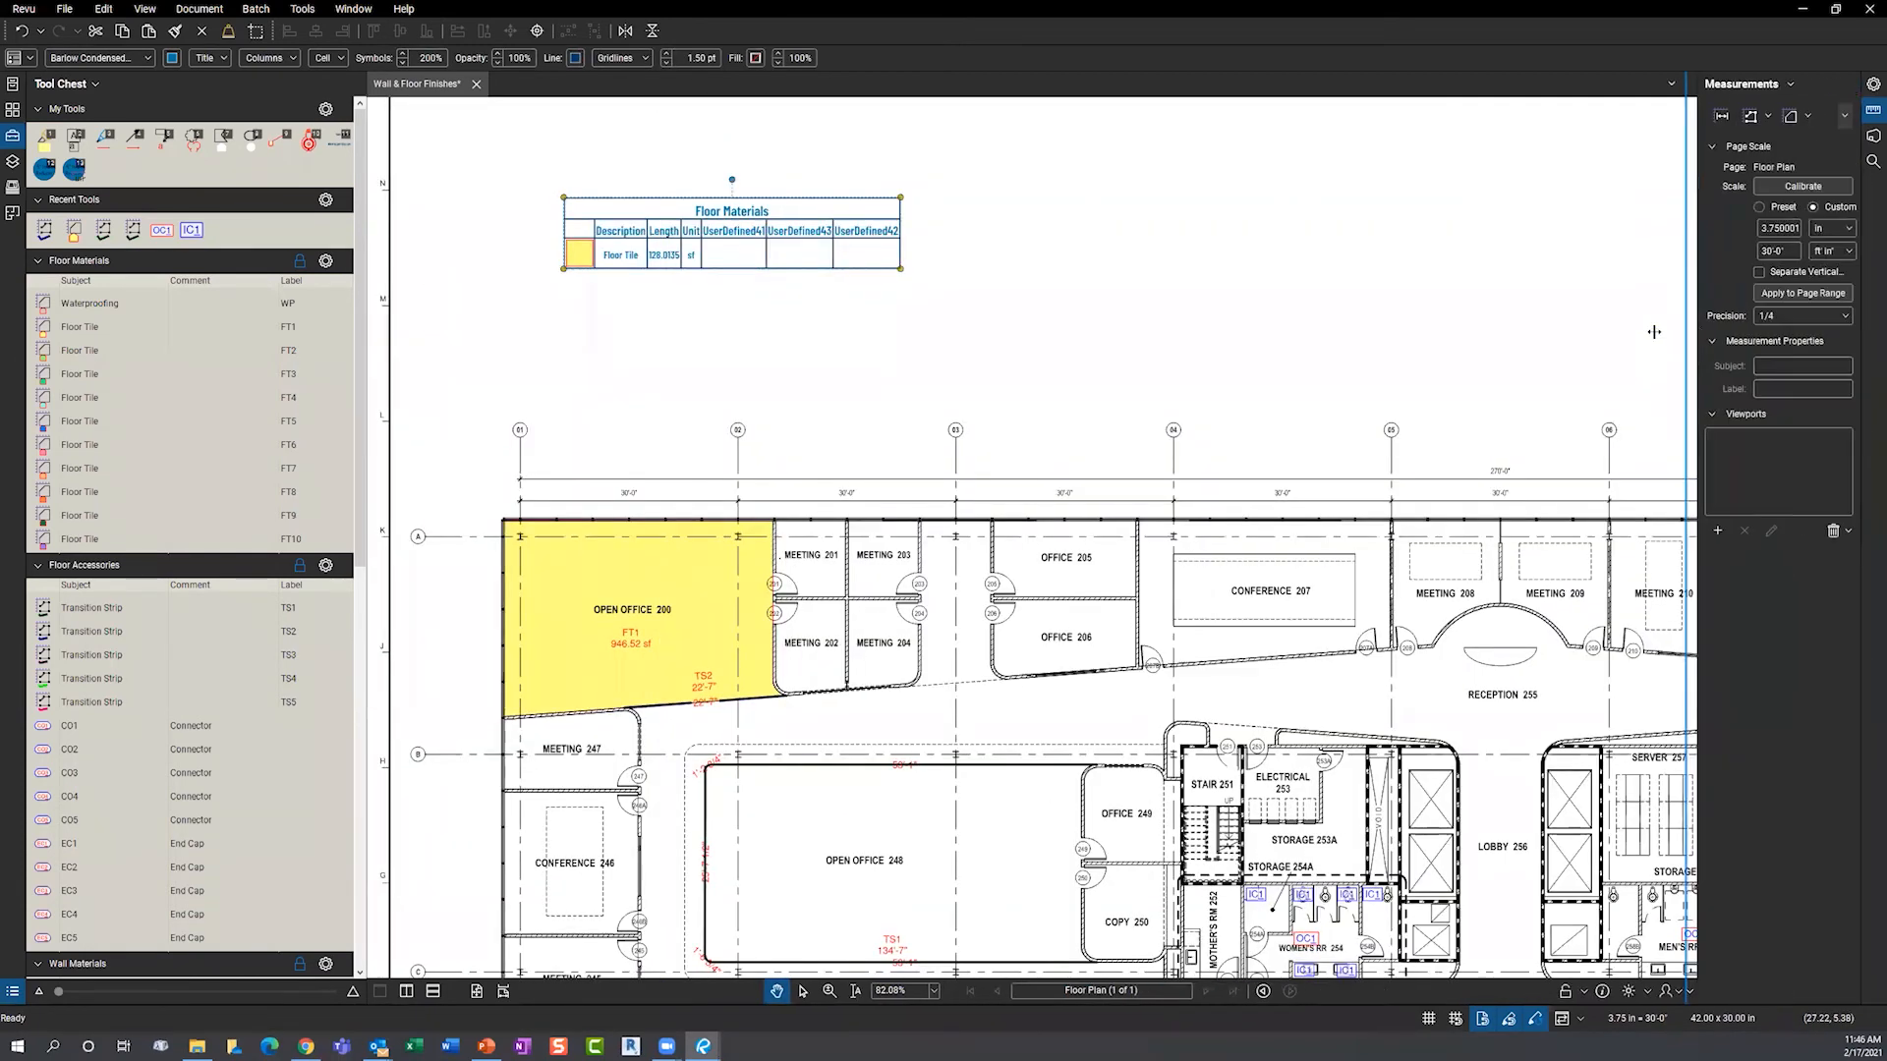
{"action": "left_click", "coordinate": [1871, 86]}
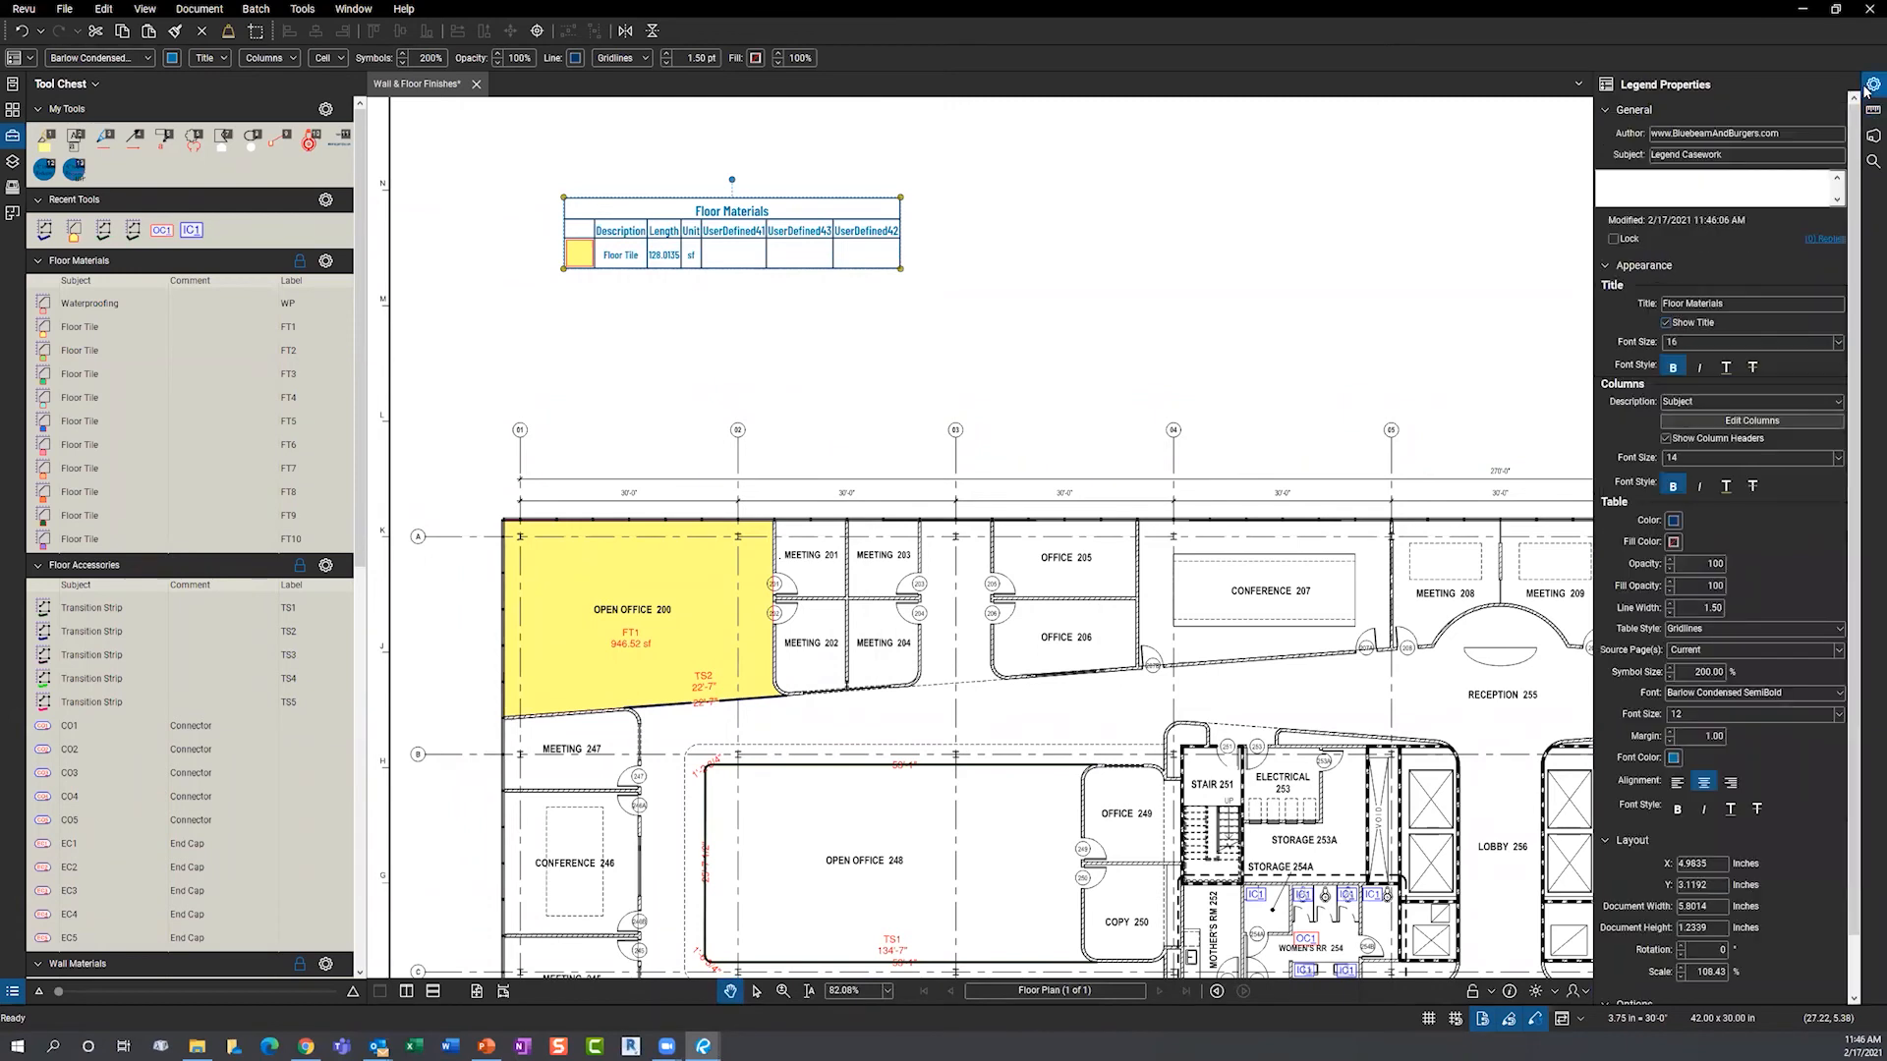
{"action": "left_click", "coordinate": [1712, 422]}
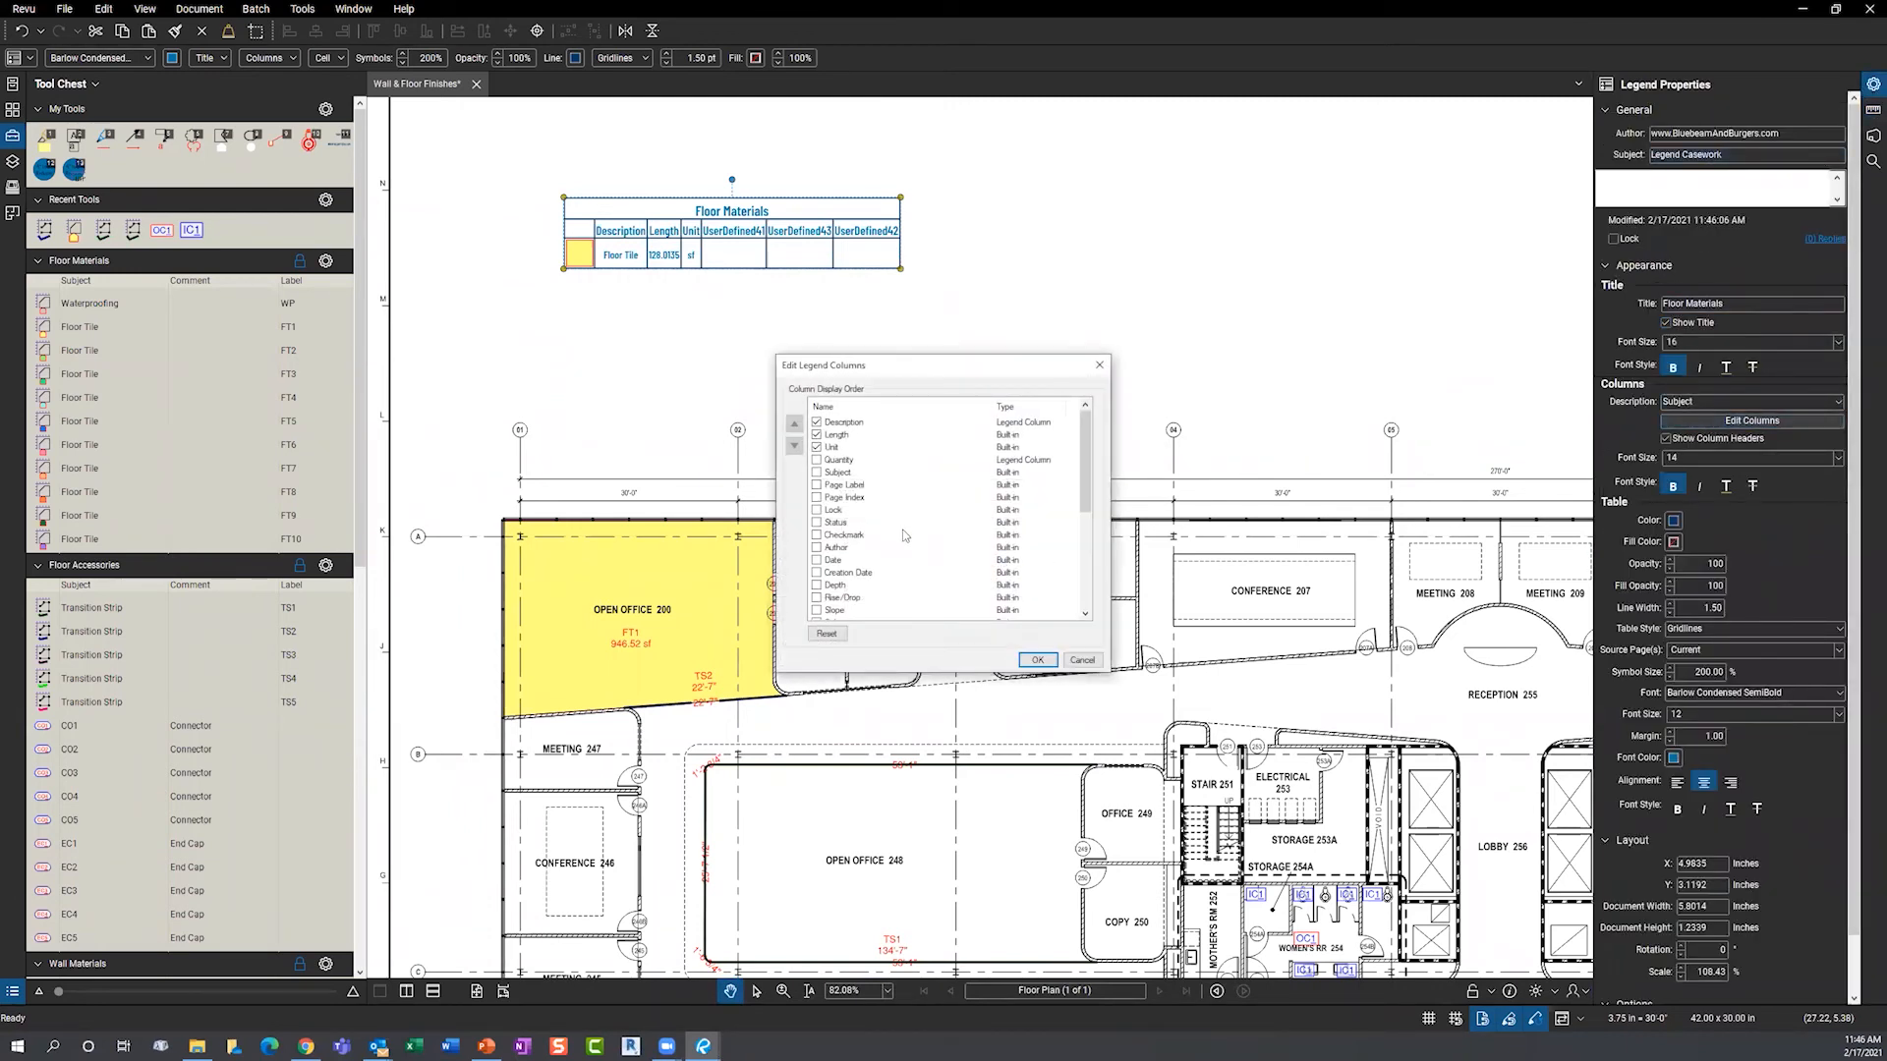
{"action": "scroll", "coordinate": [902, 515], "scroll_direction": "down", "scroll_amount": 5}
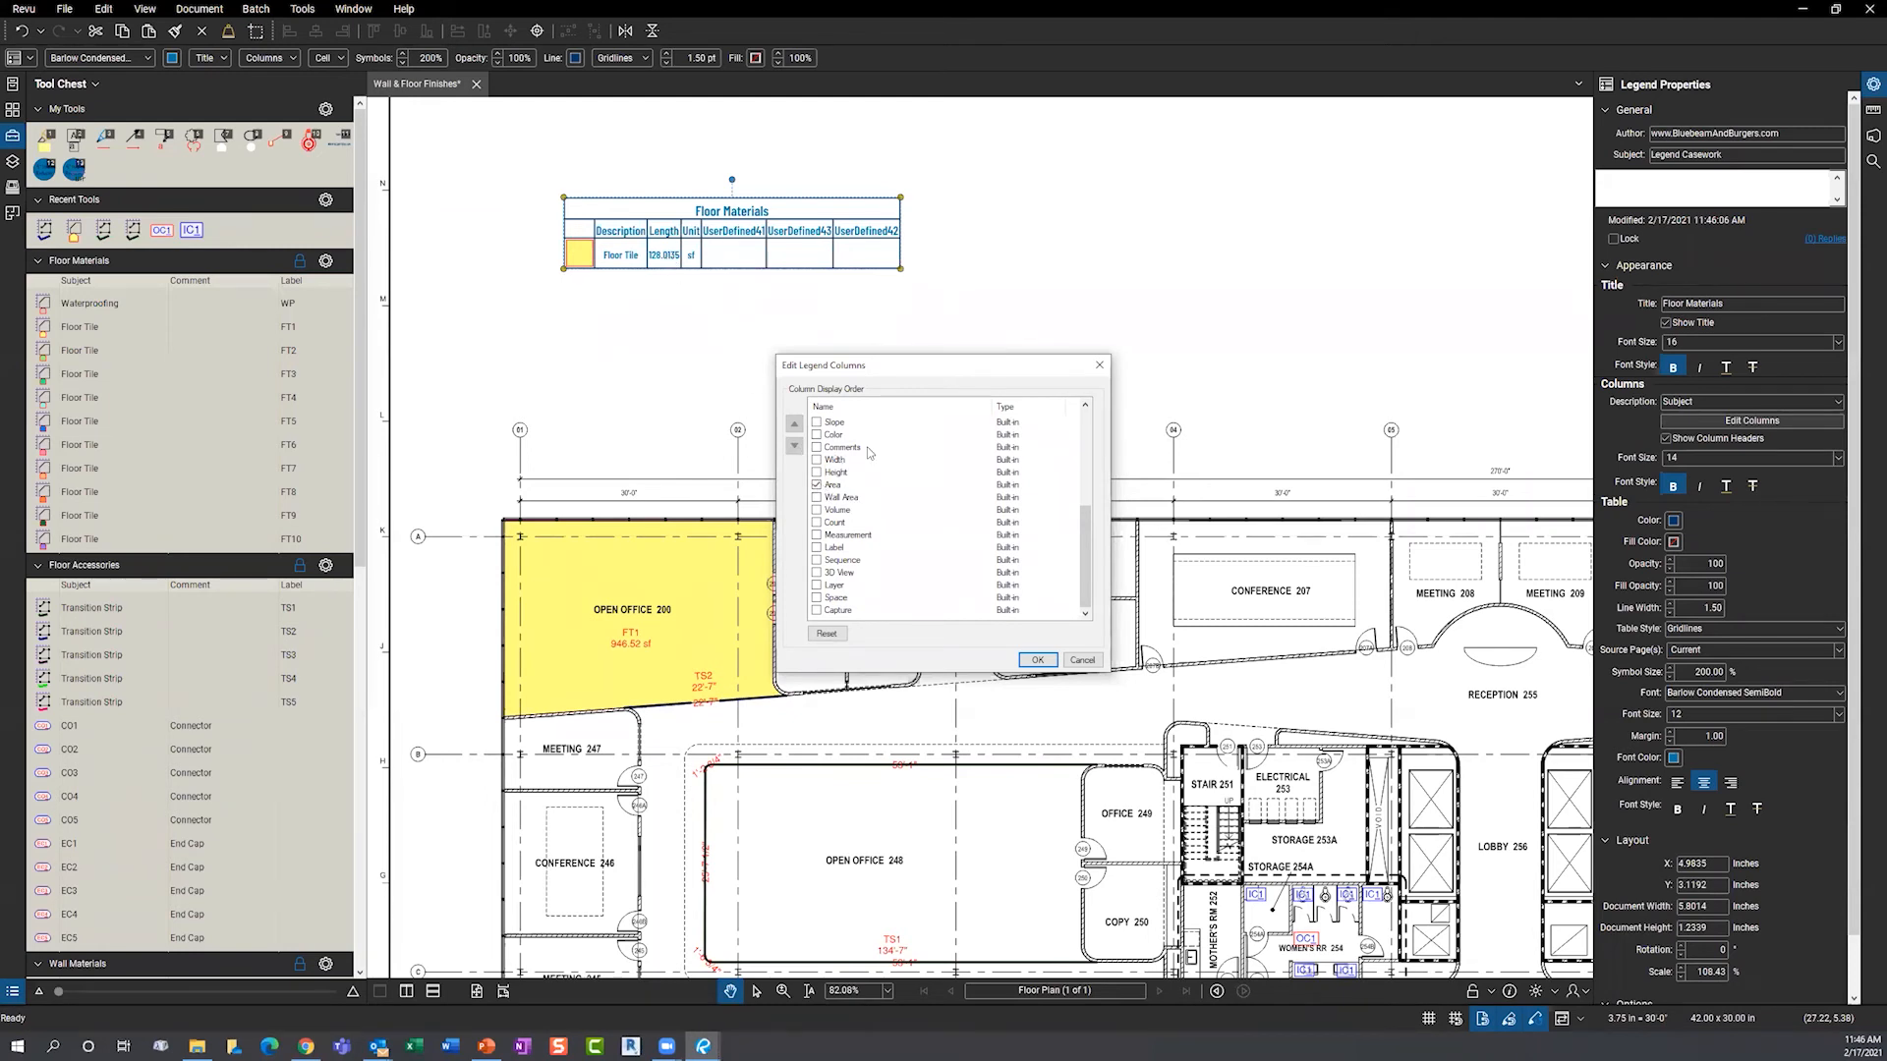
{"action": "left_click", "coordinate": [1039, 660]}
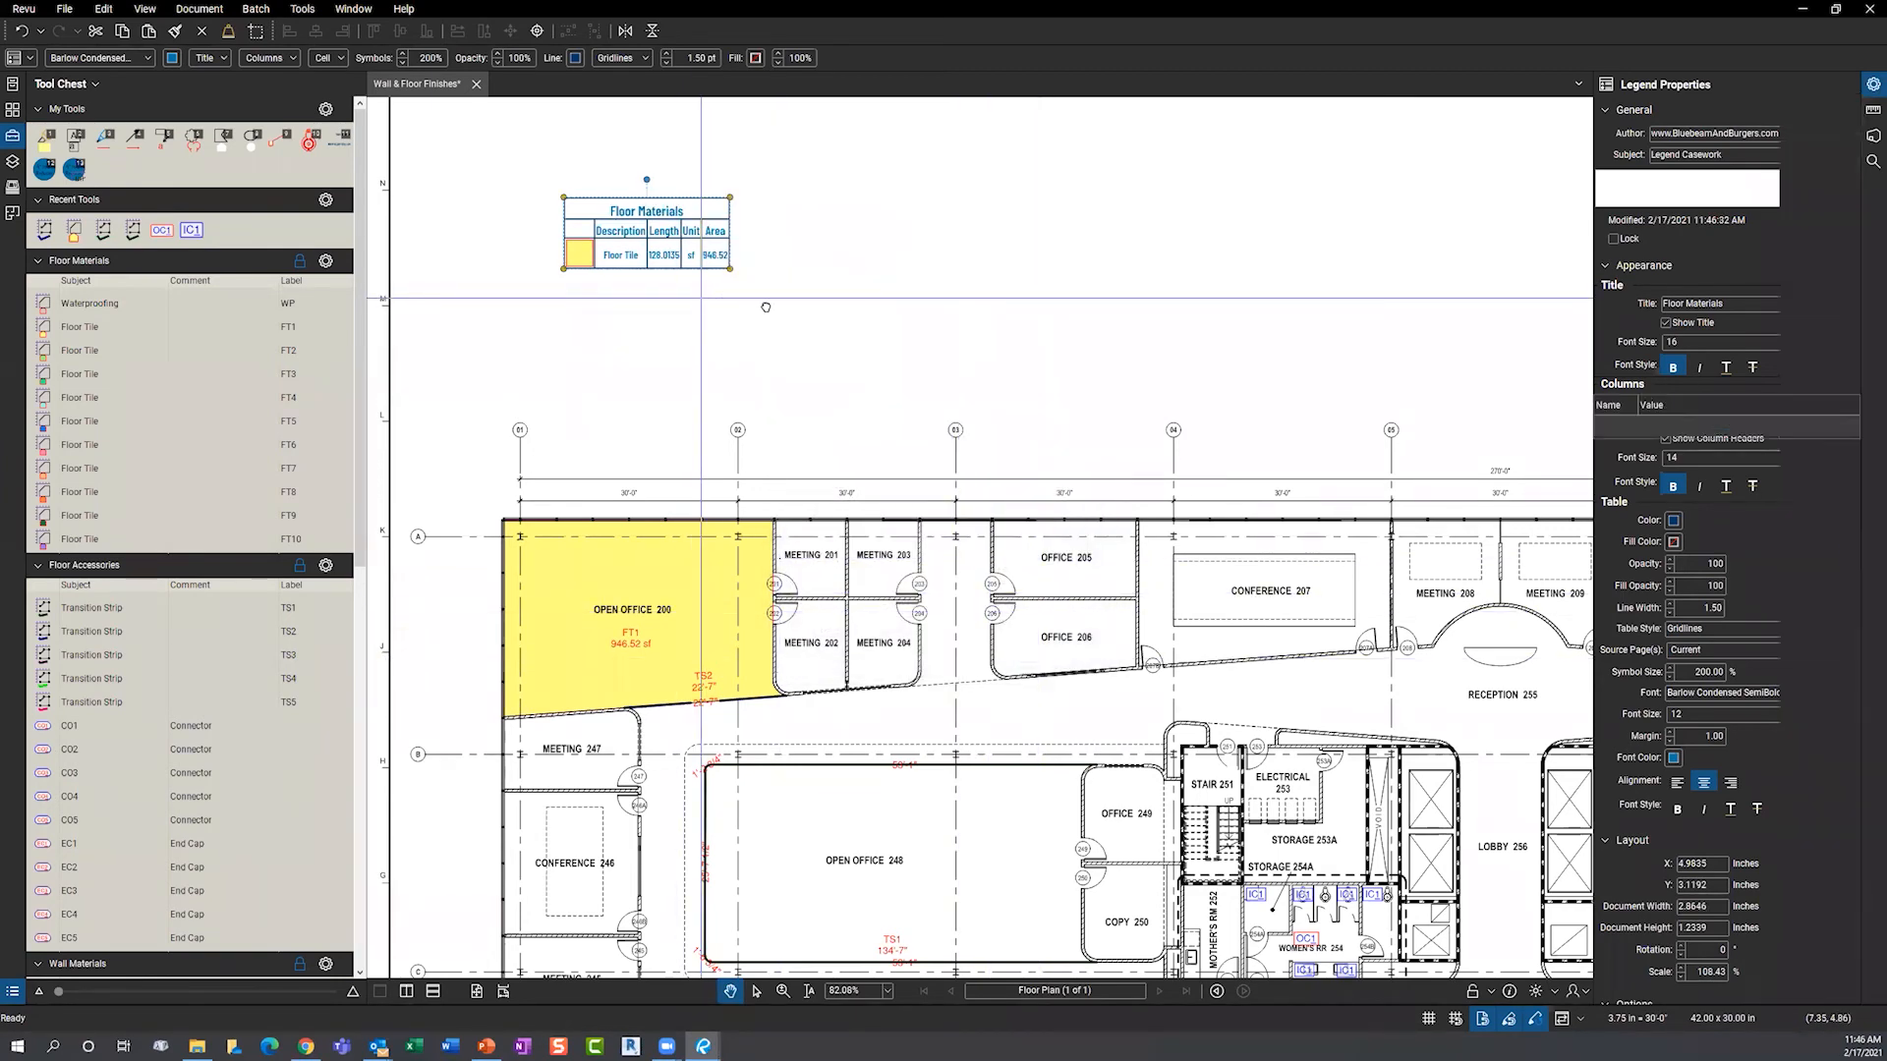
- Draw one FT2 floor tile area and two FT4 areas near the legend
{"action": "left_click_drag", "start_coordinate": [564, 230], "coordinate": [629, 239]}
{"action": "scroll", "coordinate": [629, 238], "scroll_direction": "up", "scroll_amount": 4}
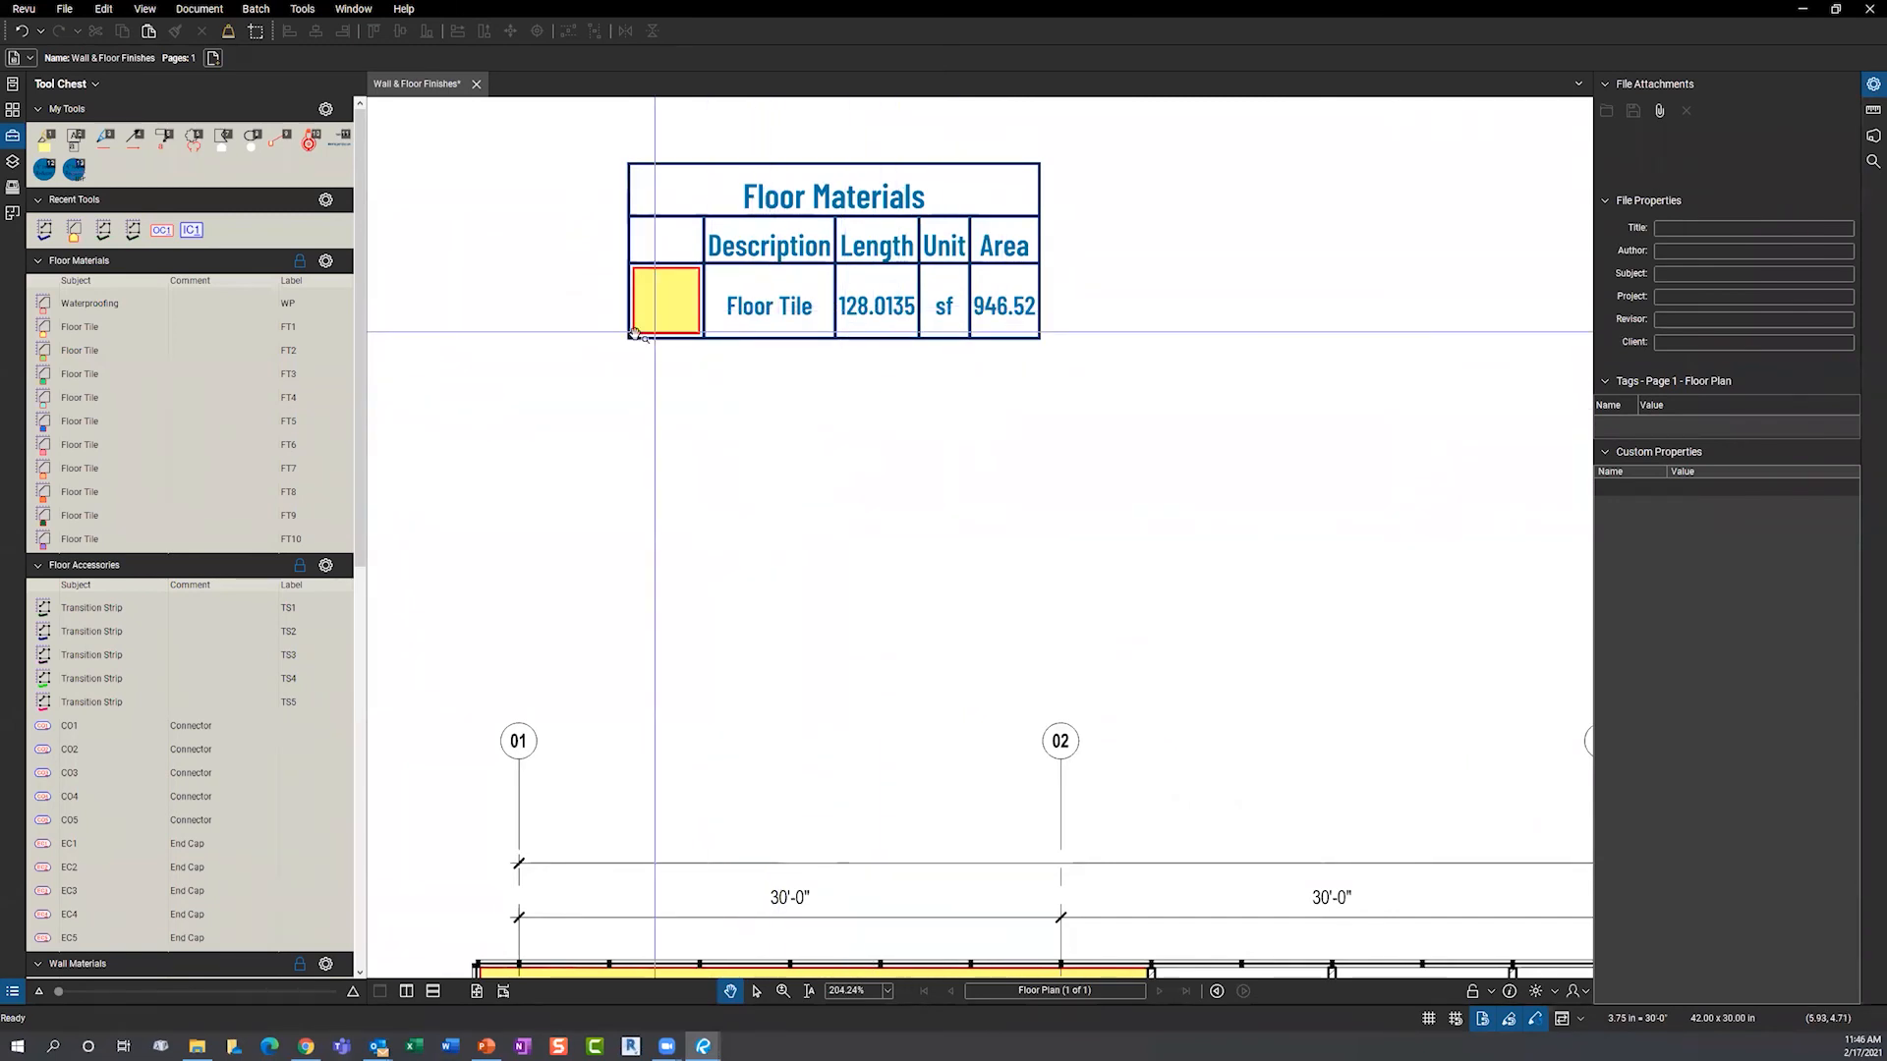
{"action": "left_click", "coordinate": [90, 352]}
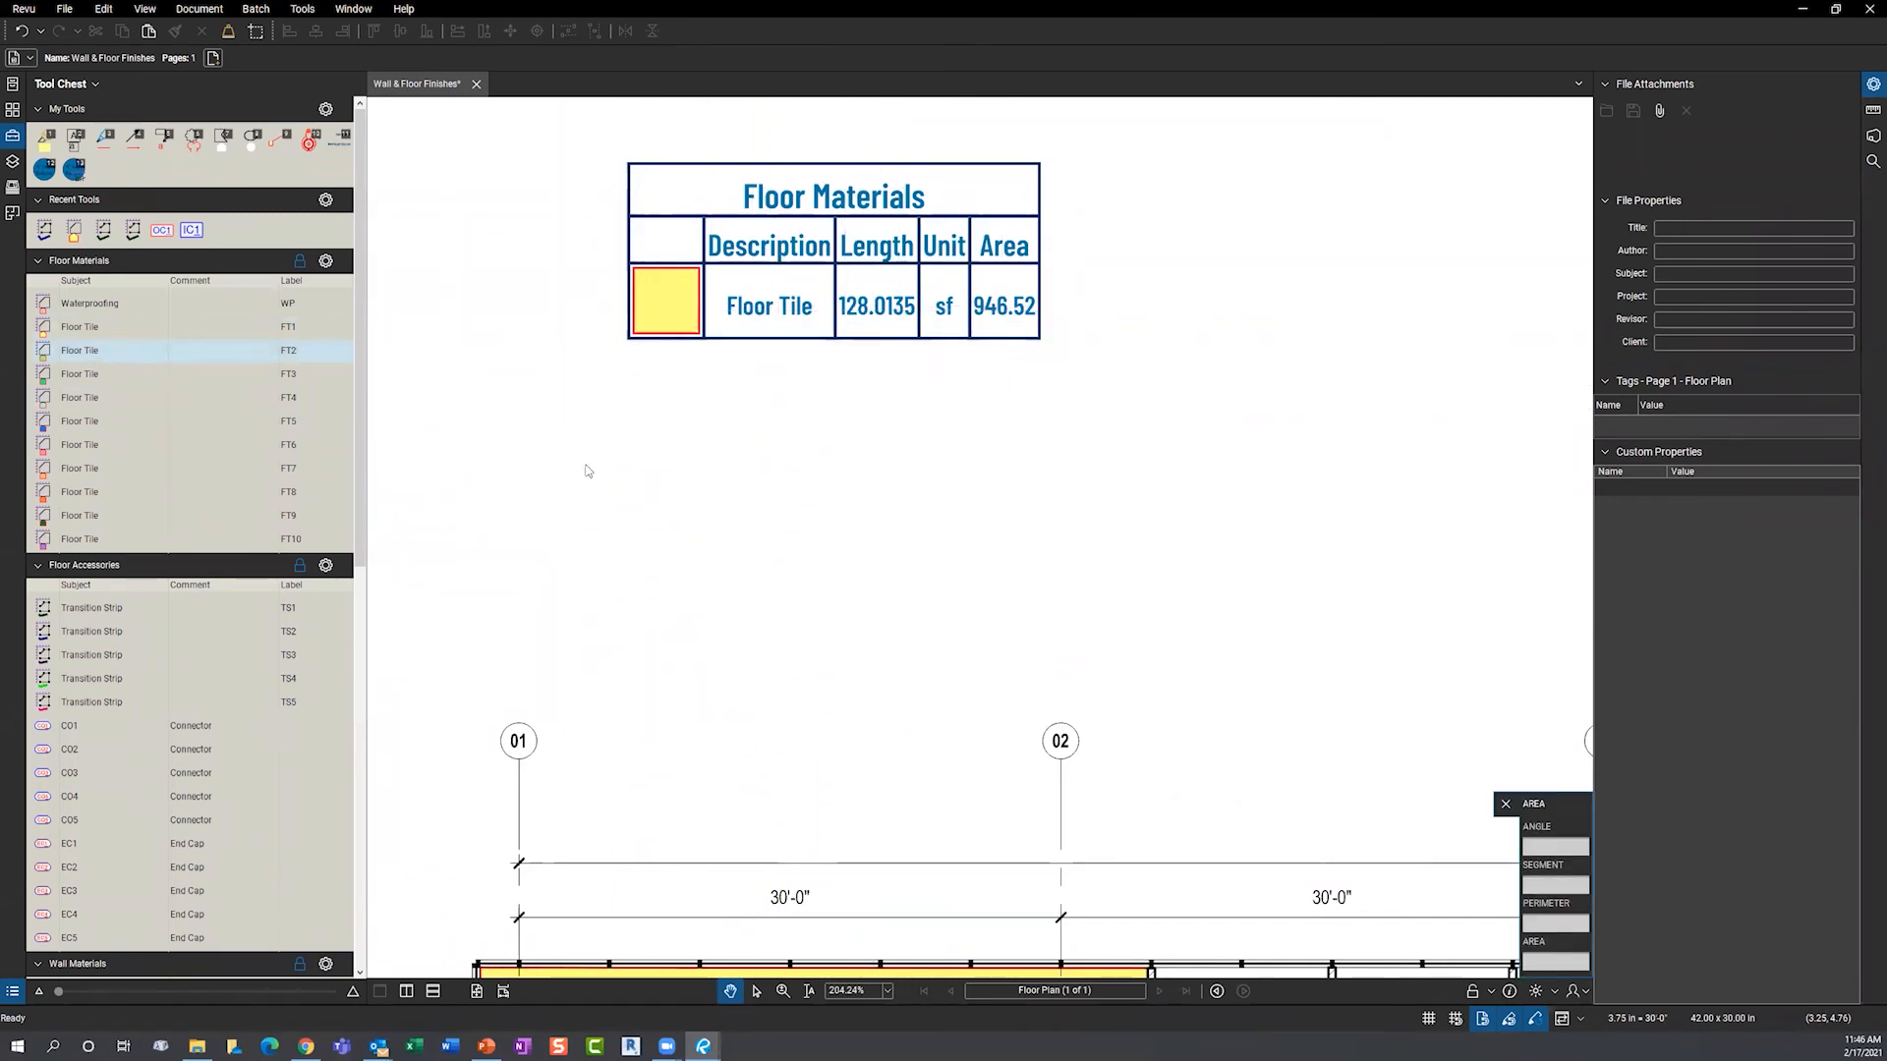
{"action": "left_click_drag", "start_coordinate": [555, 459], "coordinate": [777, 656]}
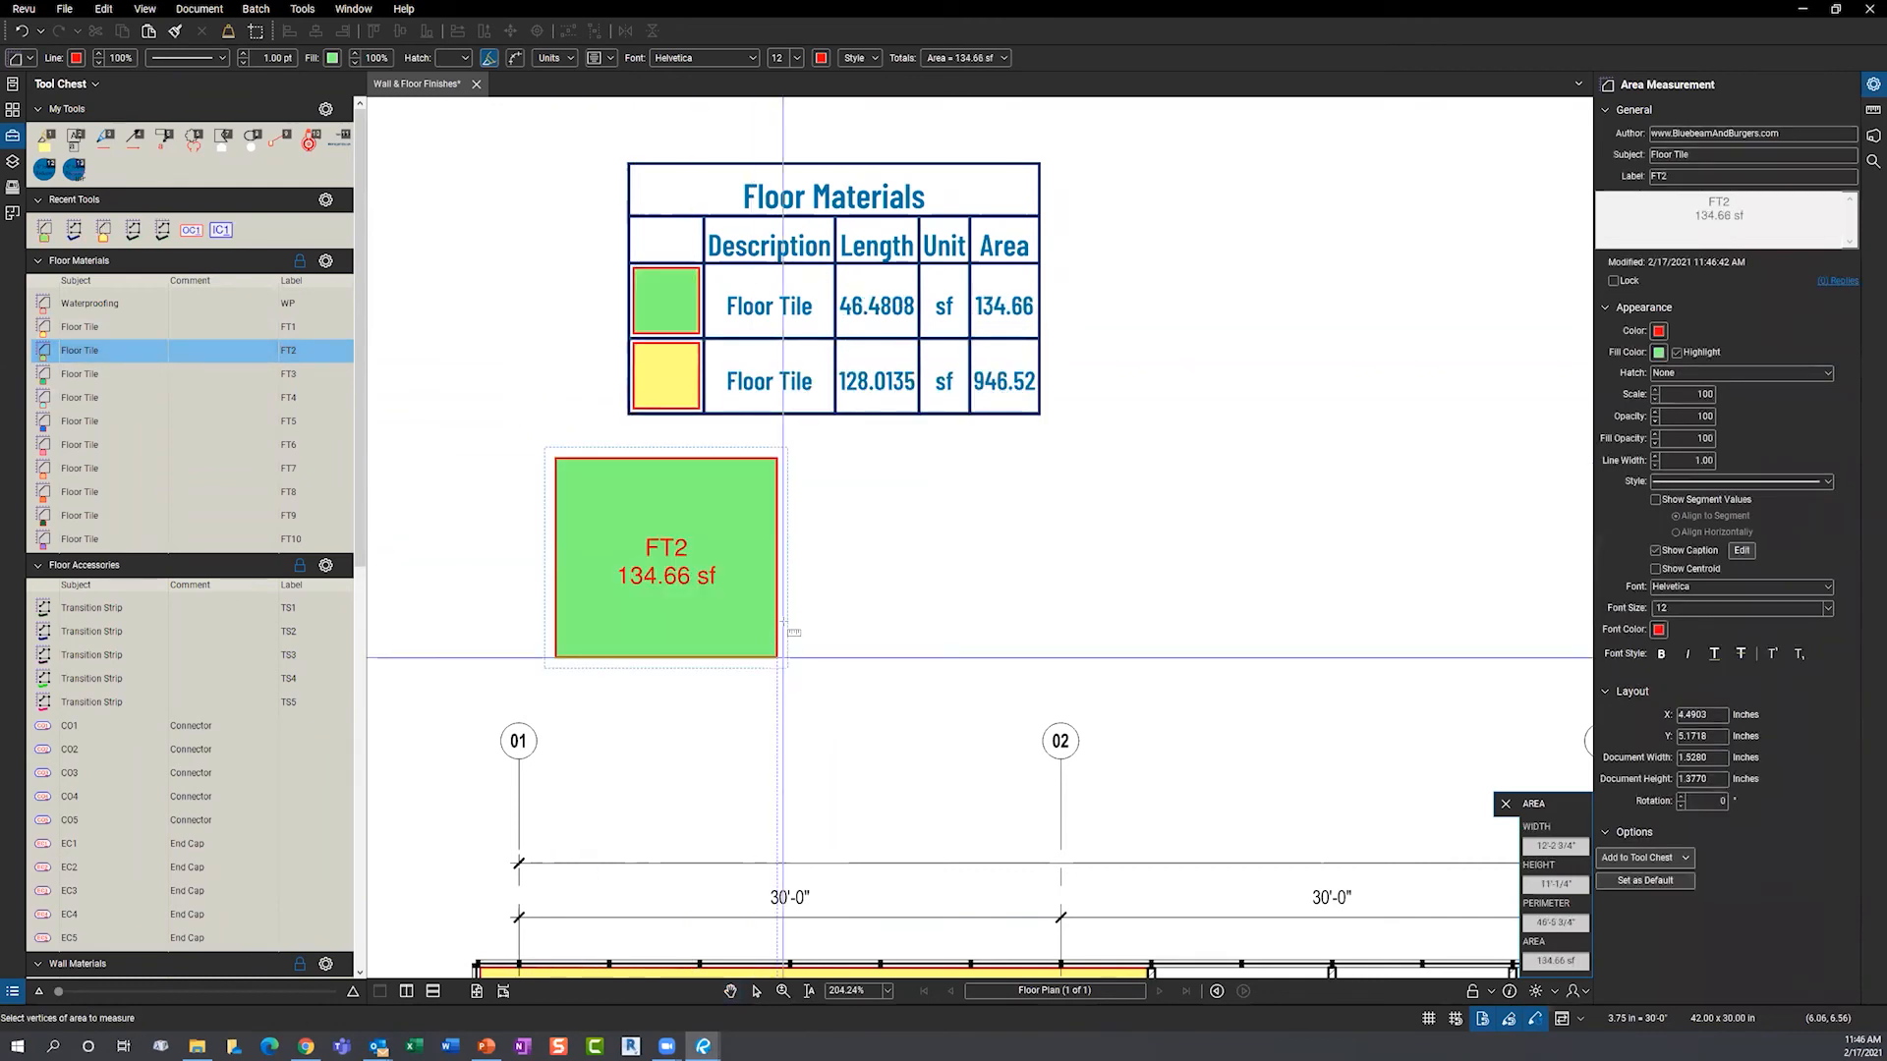
{"action": "left_click", "coordinate": [87, 398]}
{"action": "left_click_drag", "start_coordinate": [1106, 470], "coordinate": [1343, 647]}
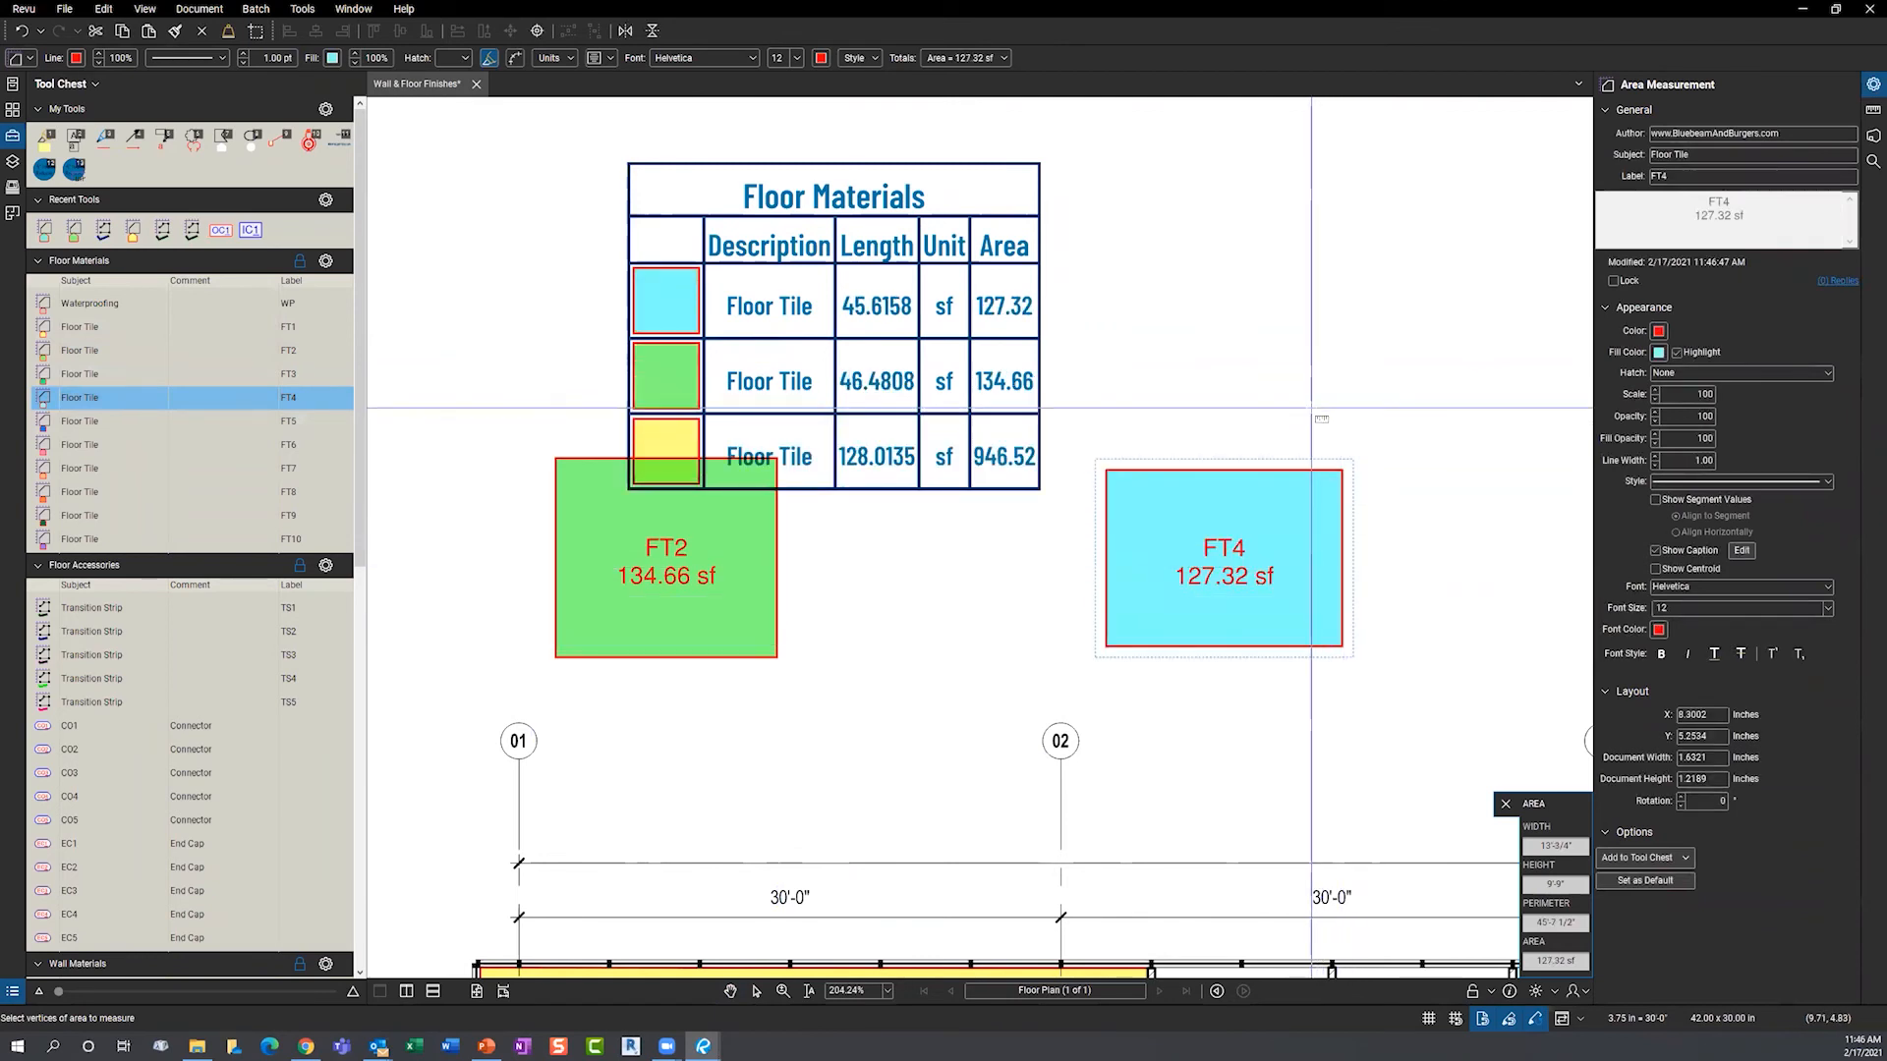
{"action": "left_click_drag", "start_coordinate": [1185, 258], "coordinate": [1382, 395]}
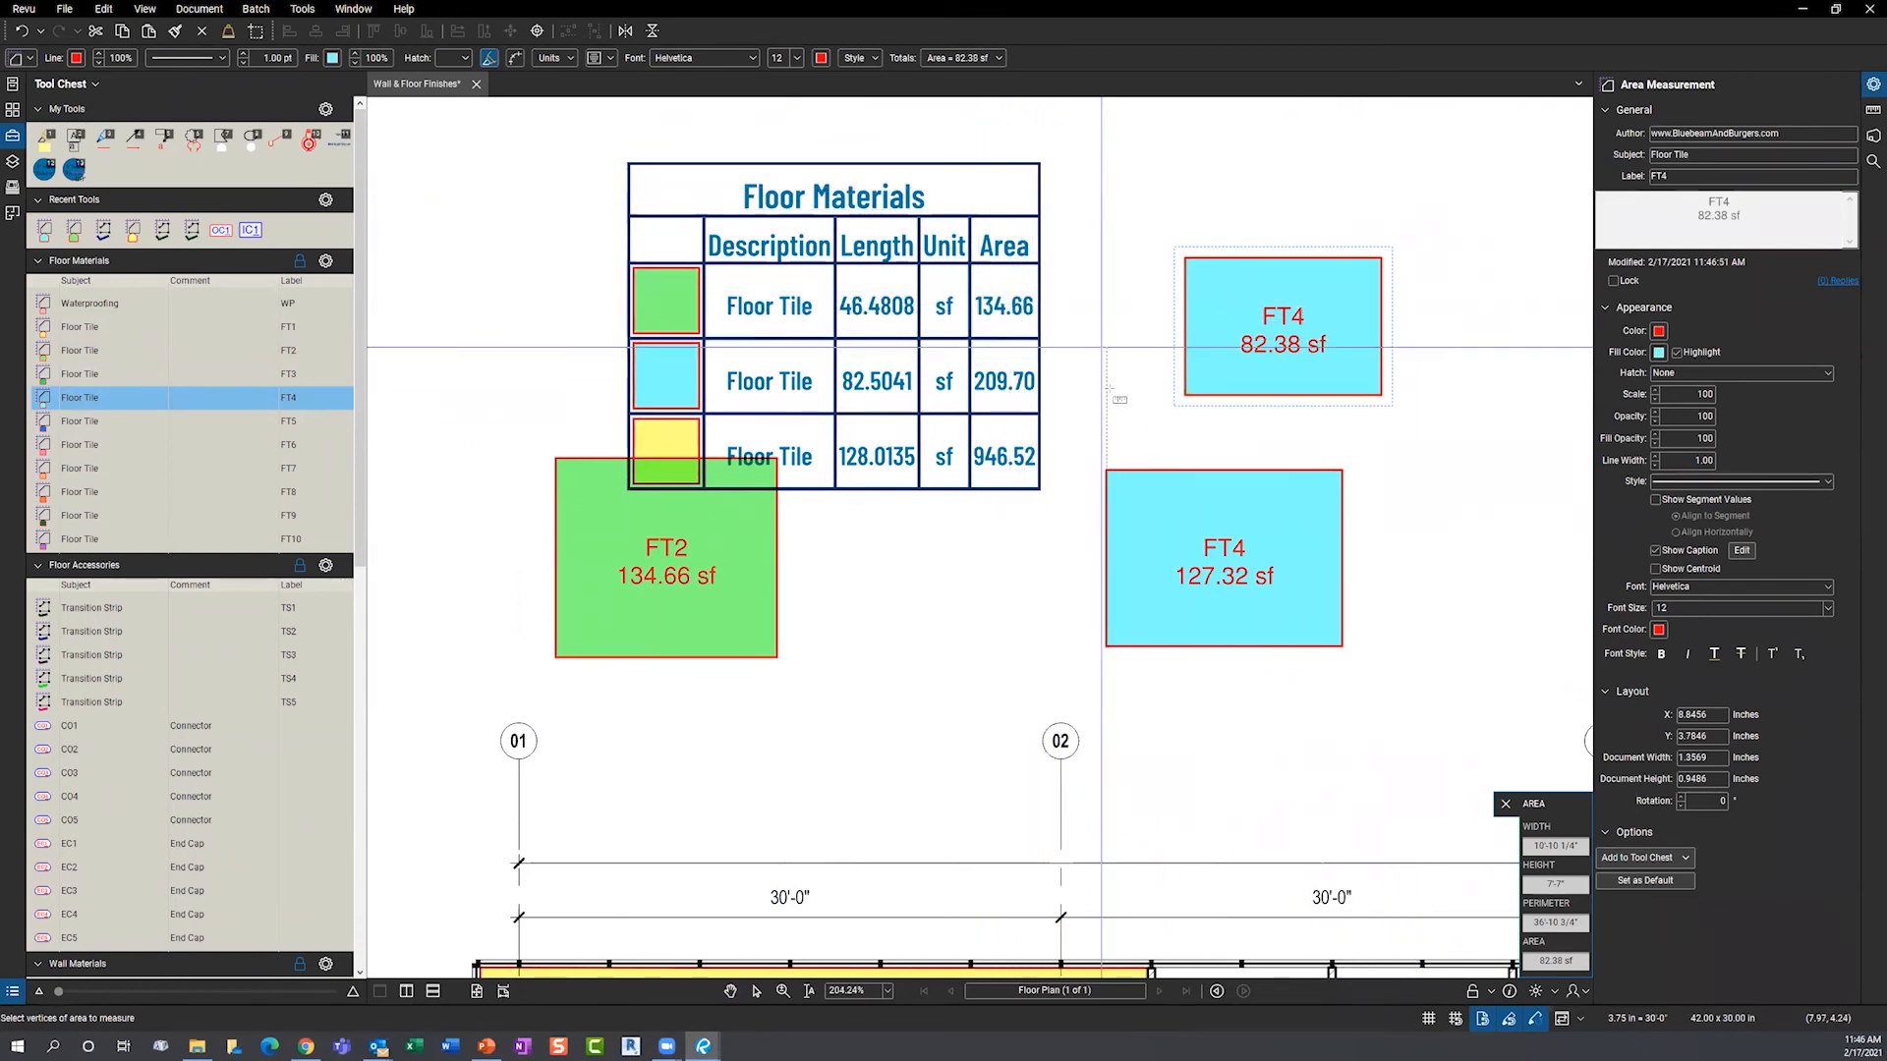
{"action": "key", "text": "Escape"}
{"action": "key", "text": "Escape"}
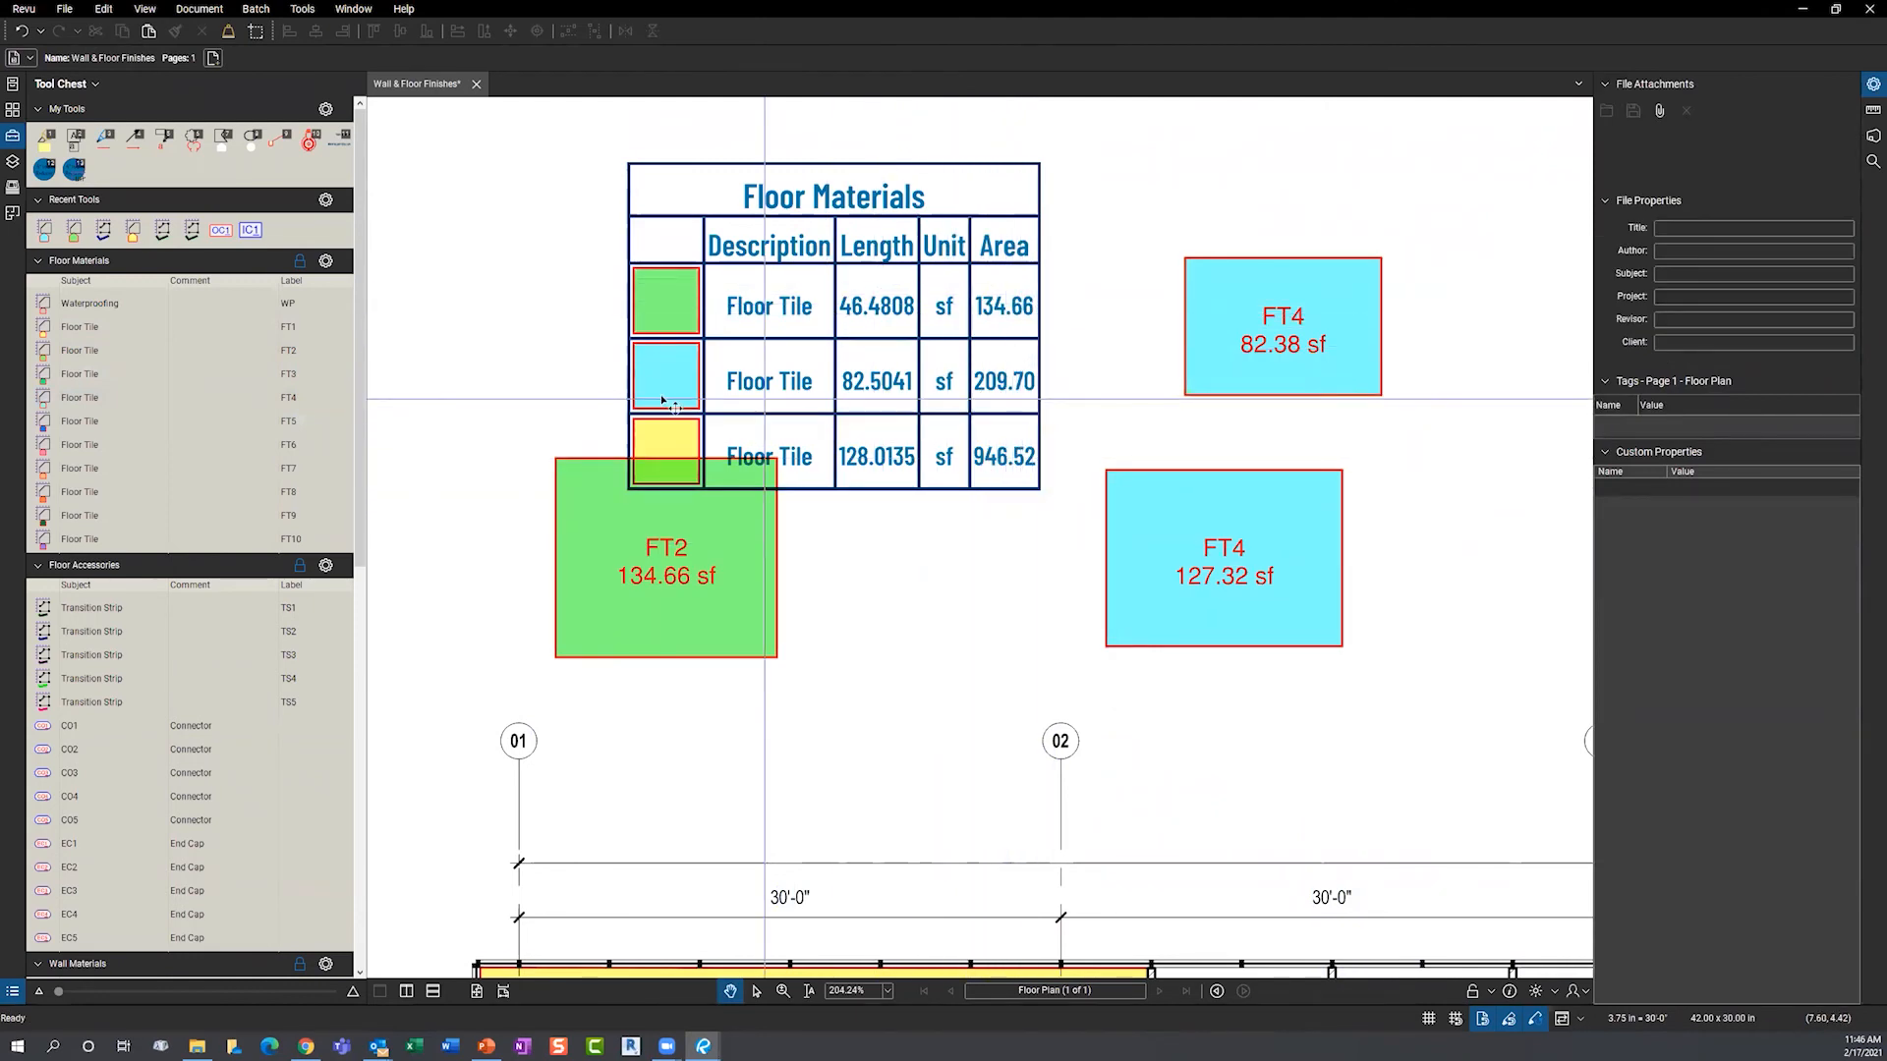
- Move the FT2 area further right and zoom out
{"action": "left_click_drag", "start_coordinate": [710, 551], "coordinate": [1561, 540]}
{"action": "left_click", "coordinate": [927, 651]}
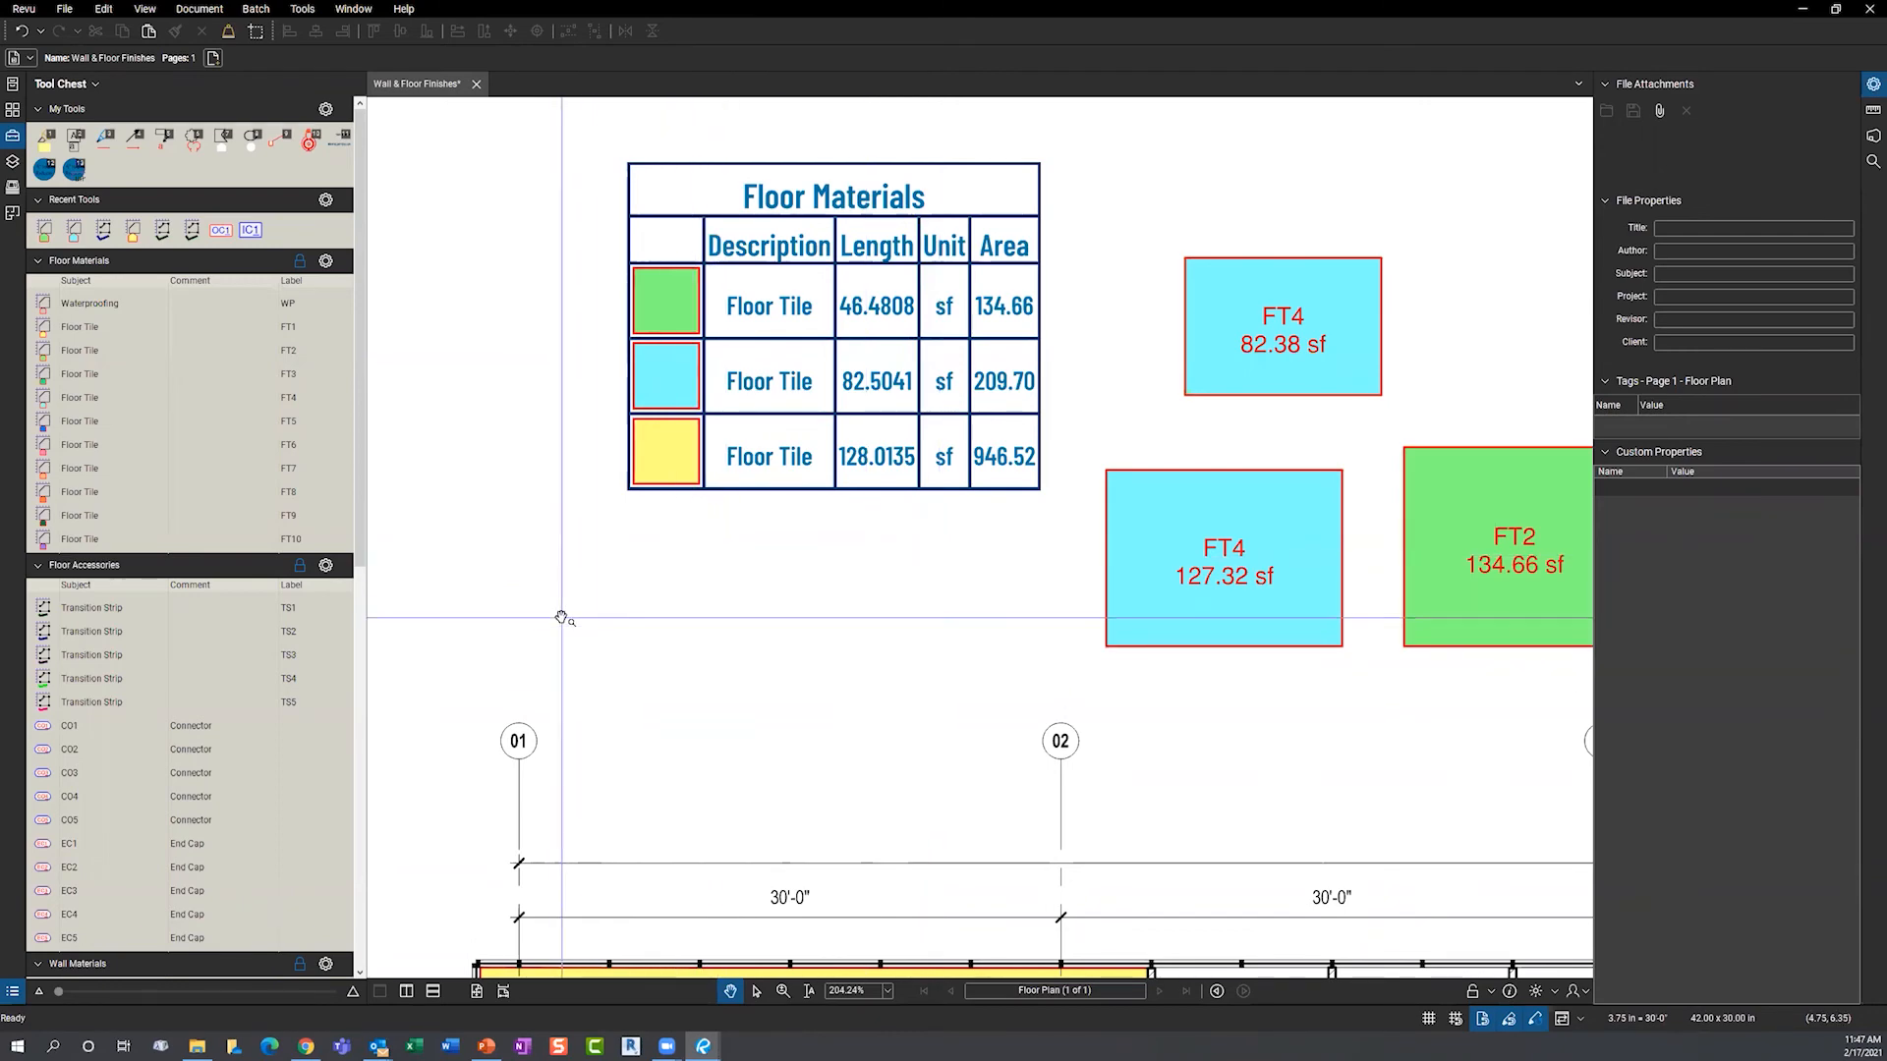
{"action": "scroll", "coordinate": [560, 618], "scroll_direction": "down", "scroll_amount": 5}
{"action": "scroll", "coordinate": [724, 531], "scroll_direction": "down", "scroll_amount": 2}
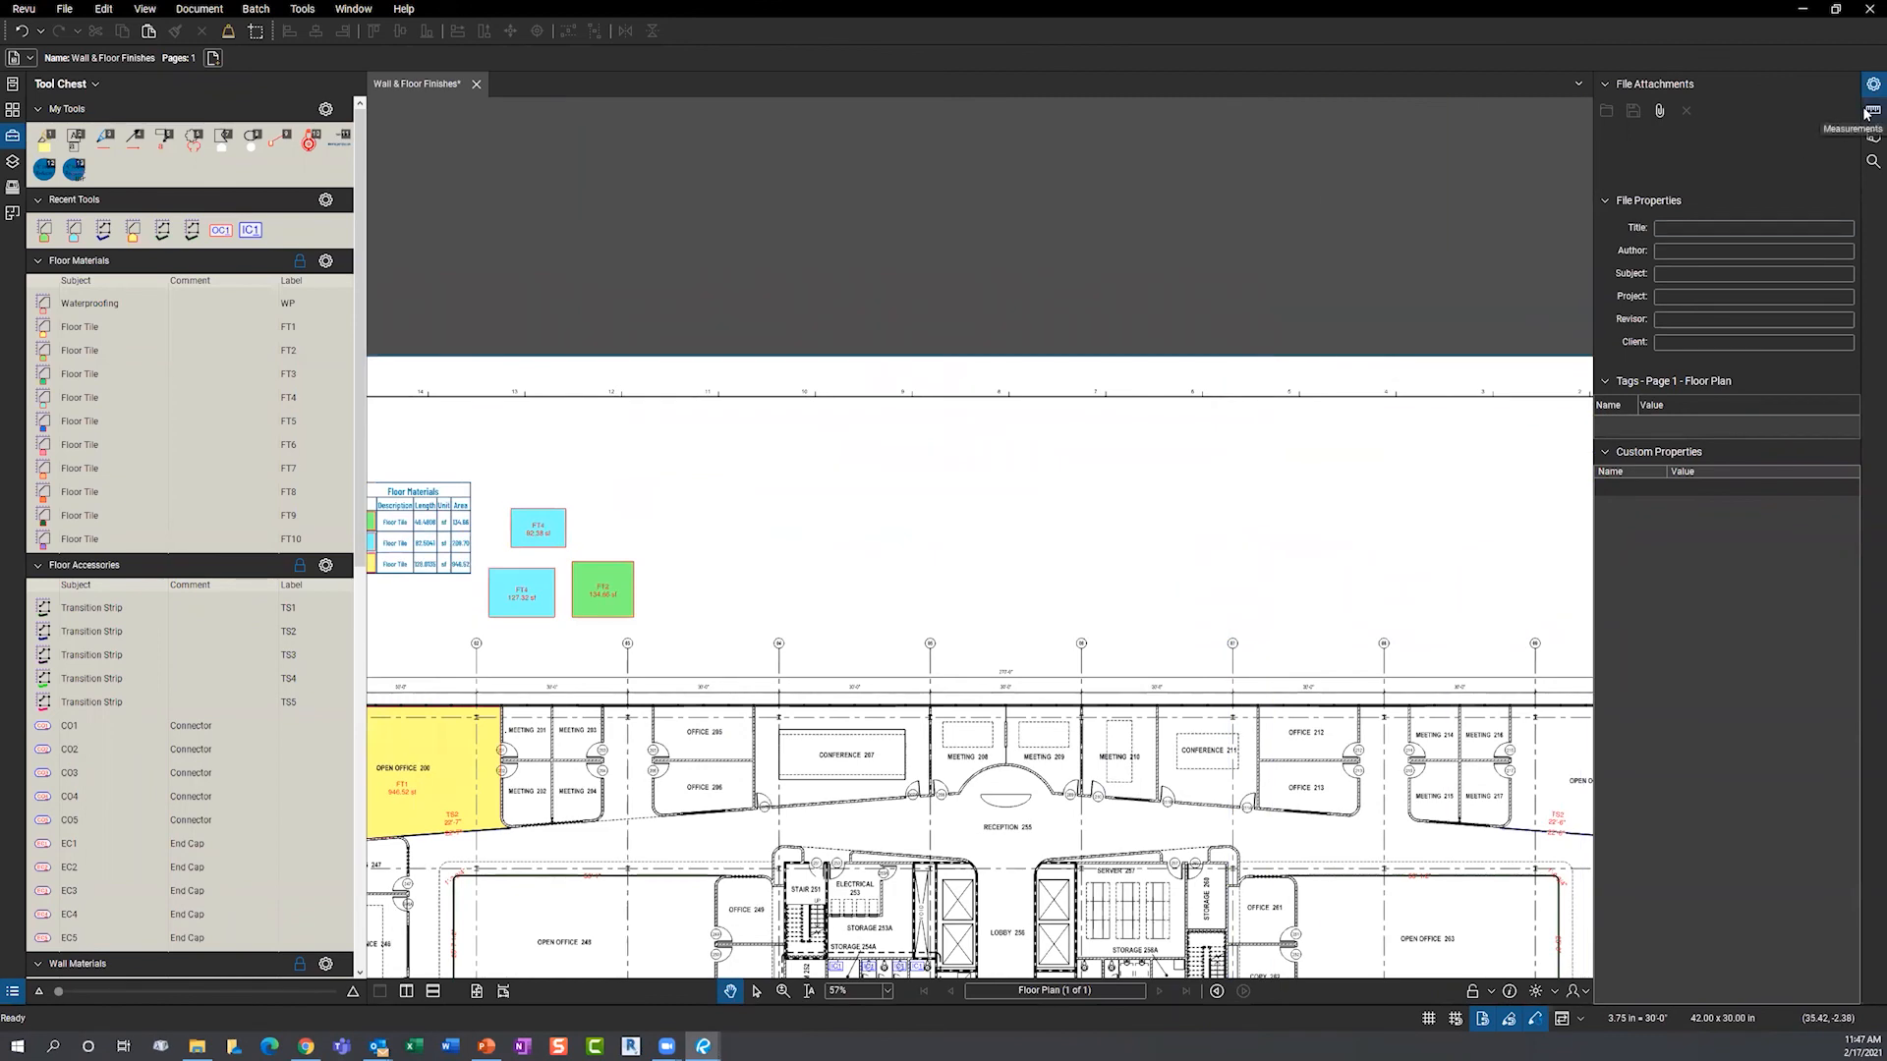
- Measure a six-point polylength path above the floor plan
{"action": "left_click", "coordinate": [1872, 110]}
{"action": "left_click", "coordinate": [1651, 120]}
{"action": "left_click", "coordinate": [769, 573]}
{"action": "left_click", "coordinate": [851, 529]}
{"action": "left_click", "coordinate": [960, 547]}
{"action": "left_click", "coordinate": [1058, 618]}
{"action": "left_click", "coordinate": [1164, 592]}
{"action": "double_click", "coordinate": [1220, 568]}
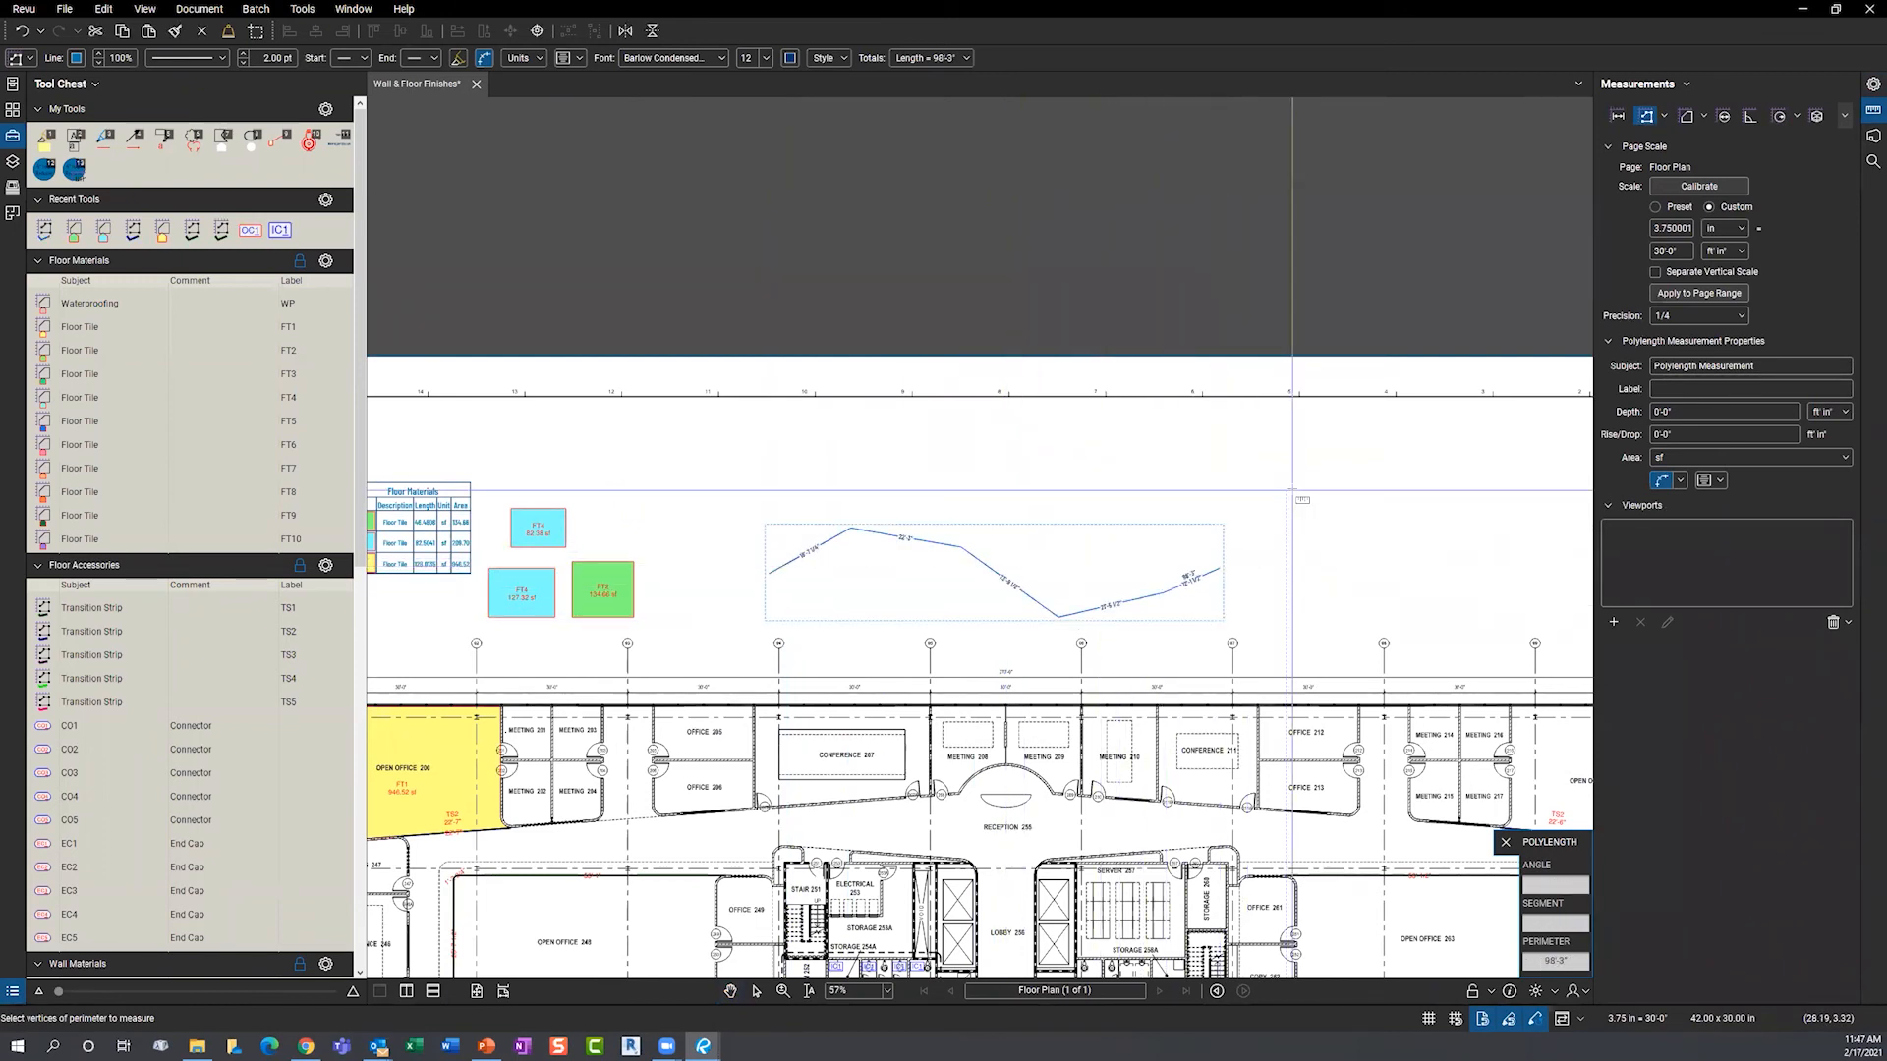
{"action": "key", "text": "Escape"}
- Convert the polylength's 22'-3" segment into an arc and reshape its curve
{"action": "left_click", "coordinate": [1060, 617]}
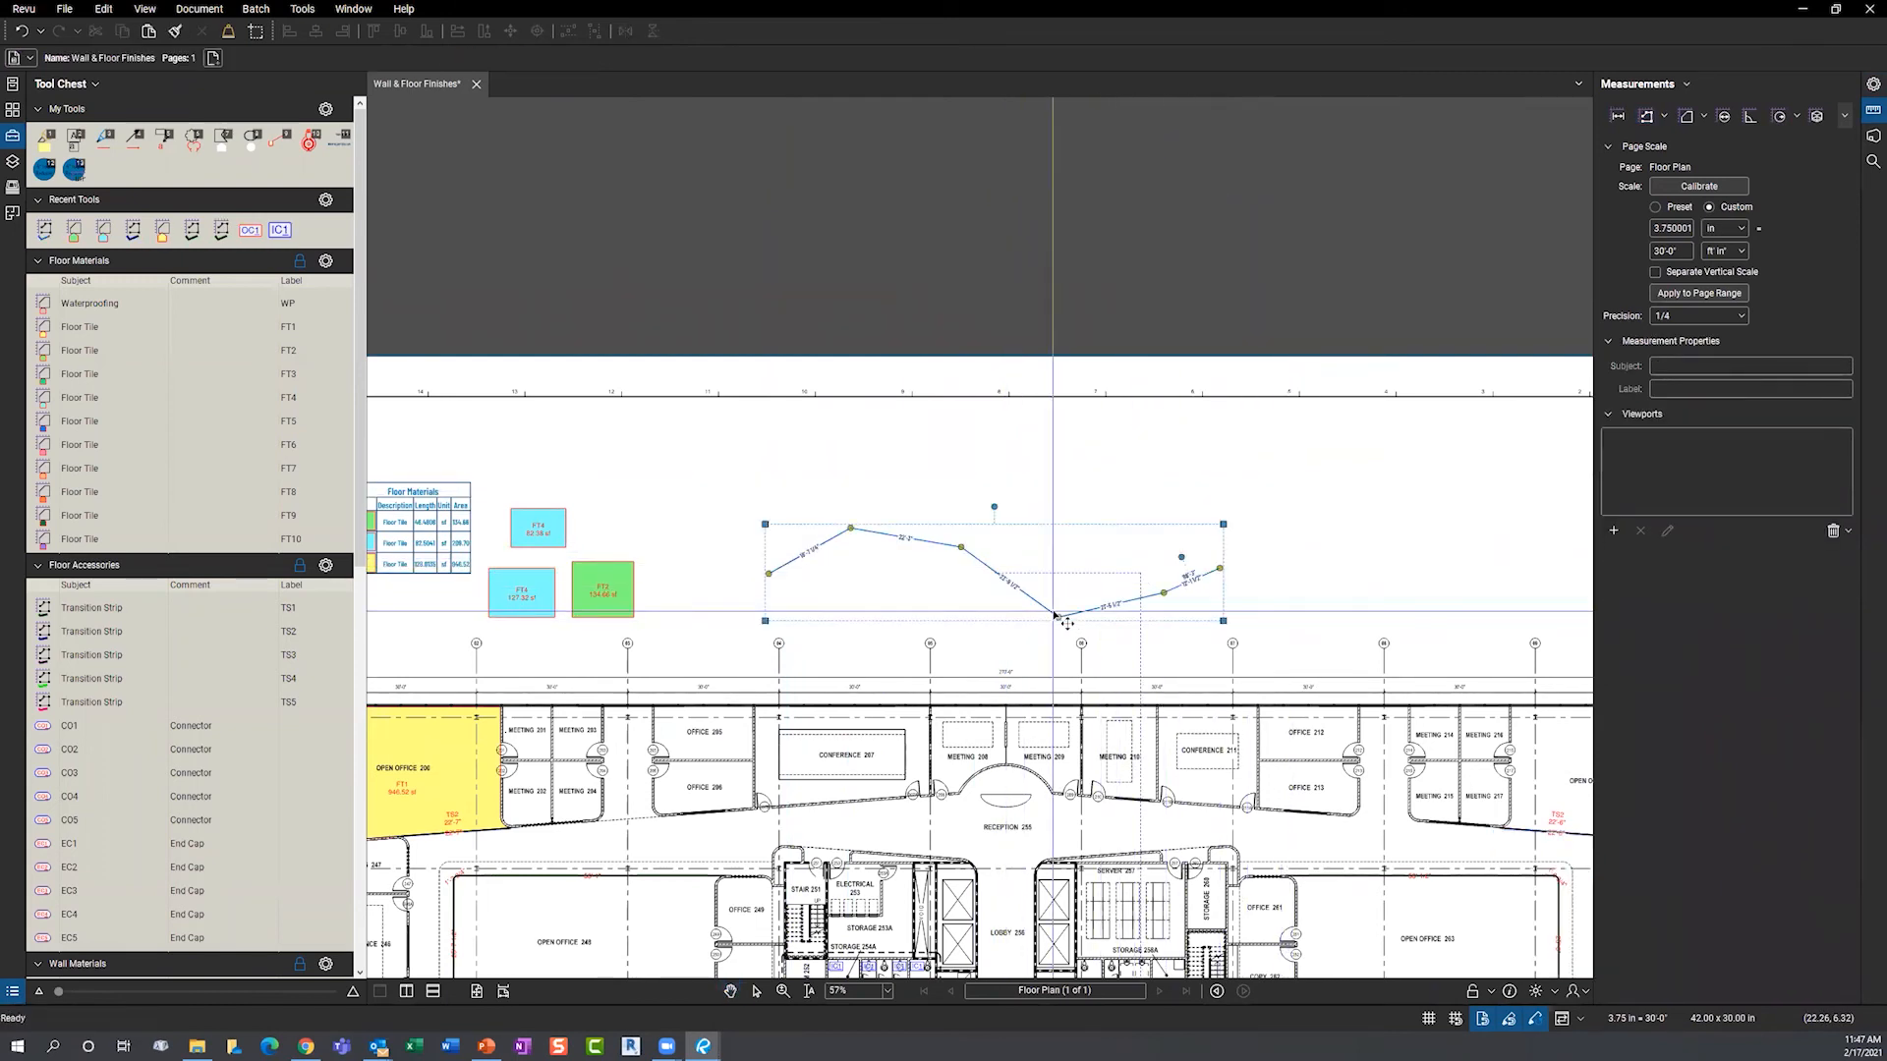
{"action": "scroll", "coordinate": [916, 593], "scroll_direction": "up", "scroll_amount": 5}
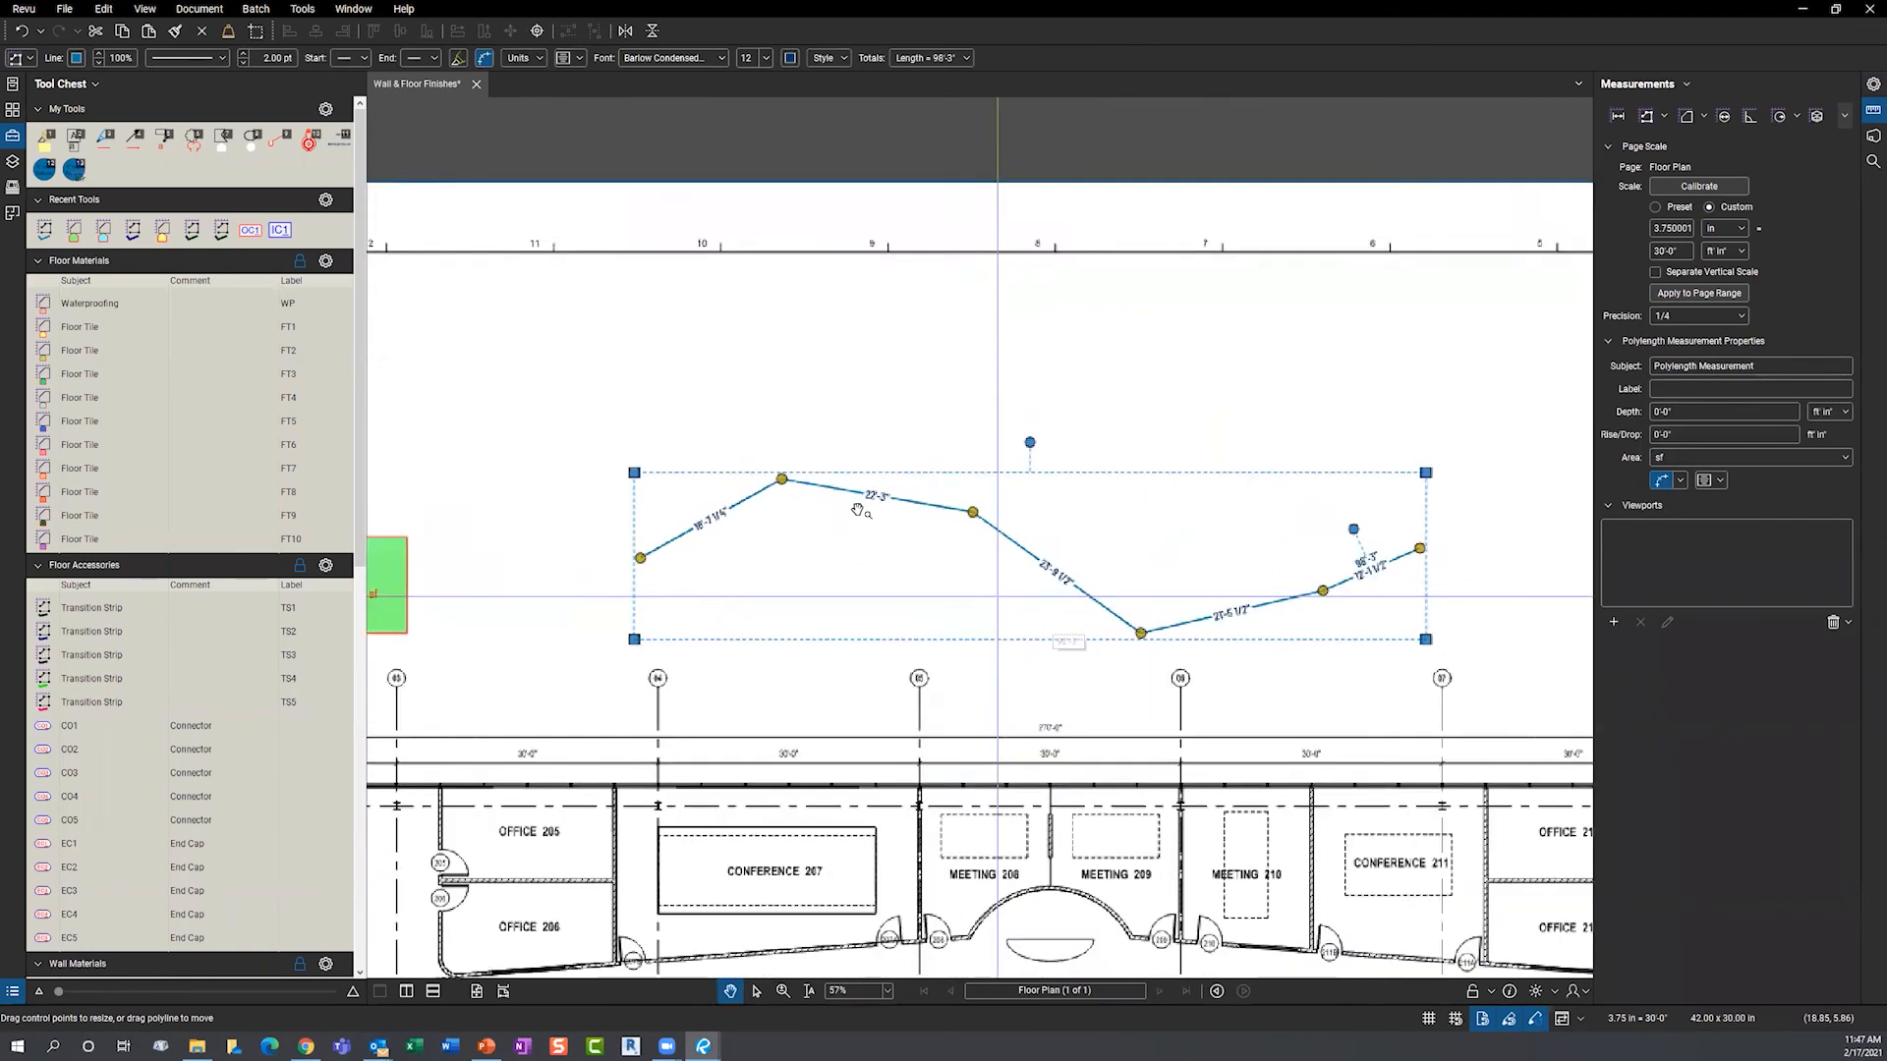
{"action": "right_click", "coordinate": [895, 485]}
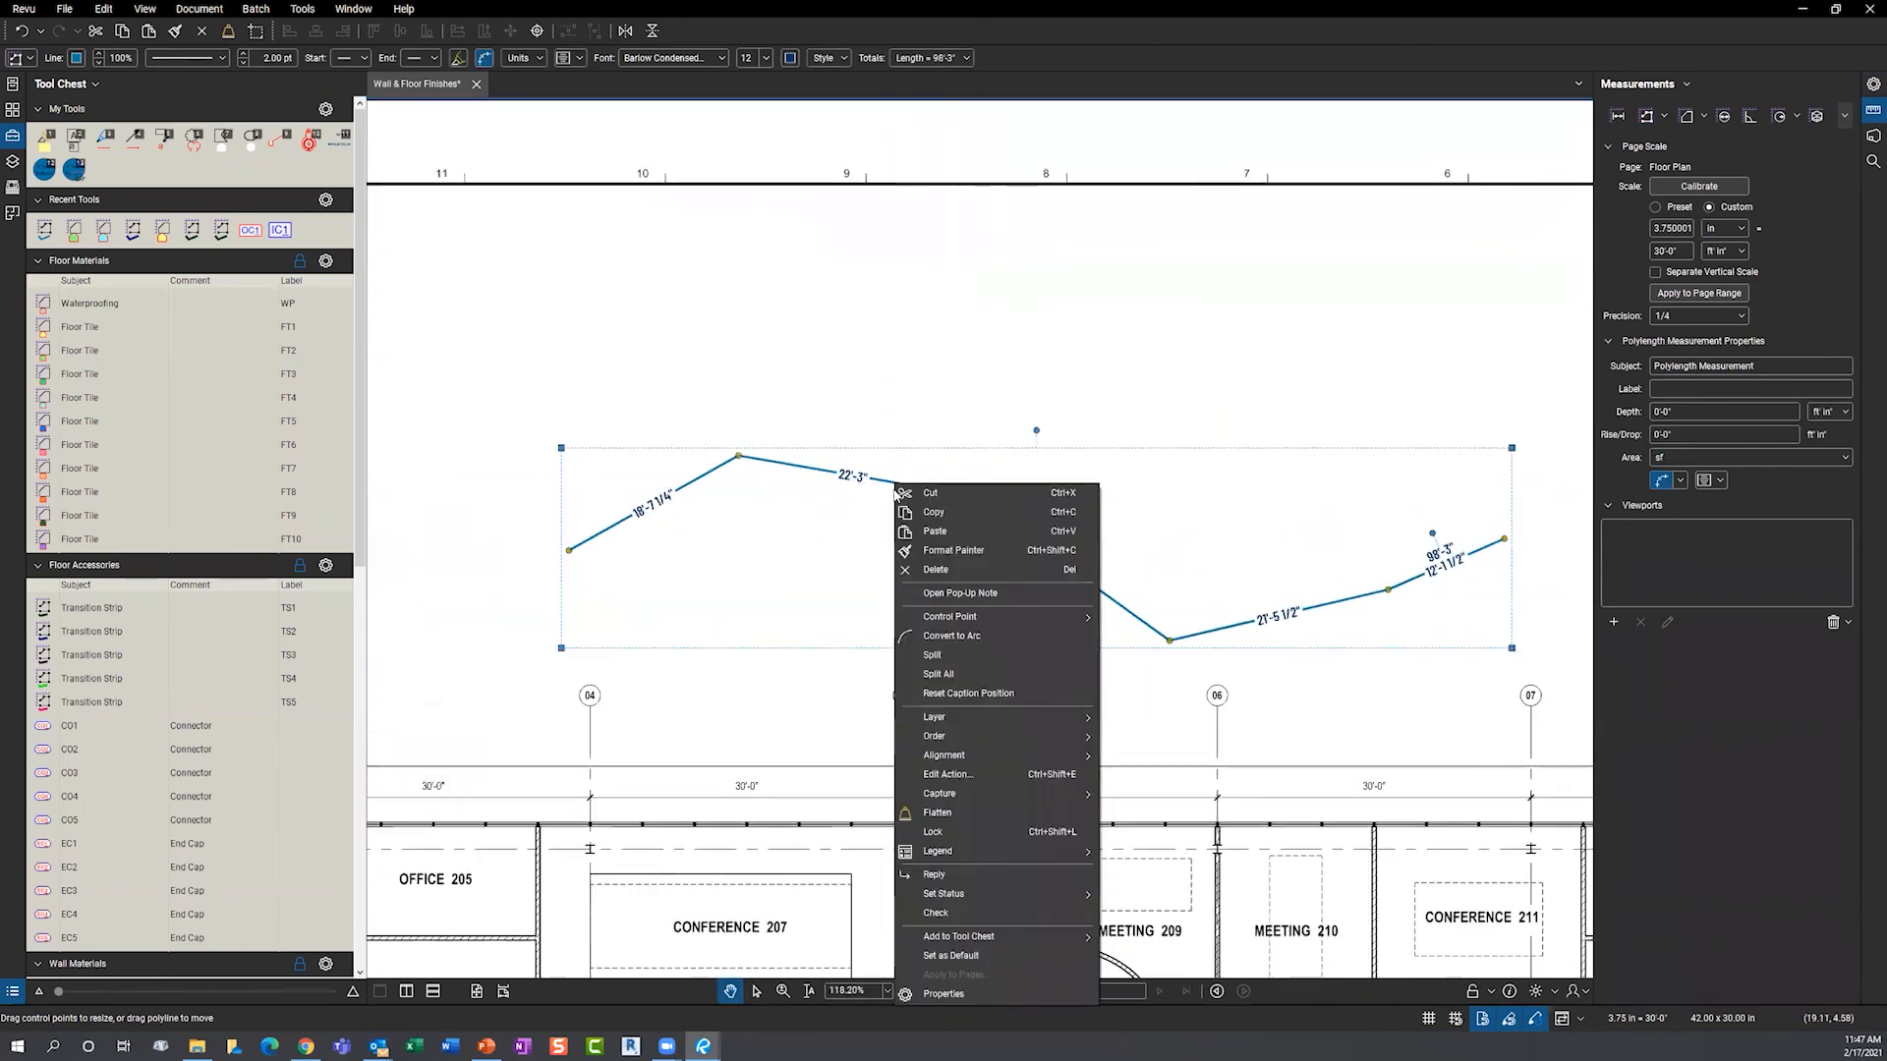
{"action": "left_click", "coordinate": [938, 636]}
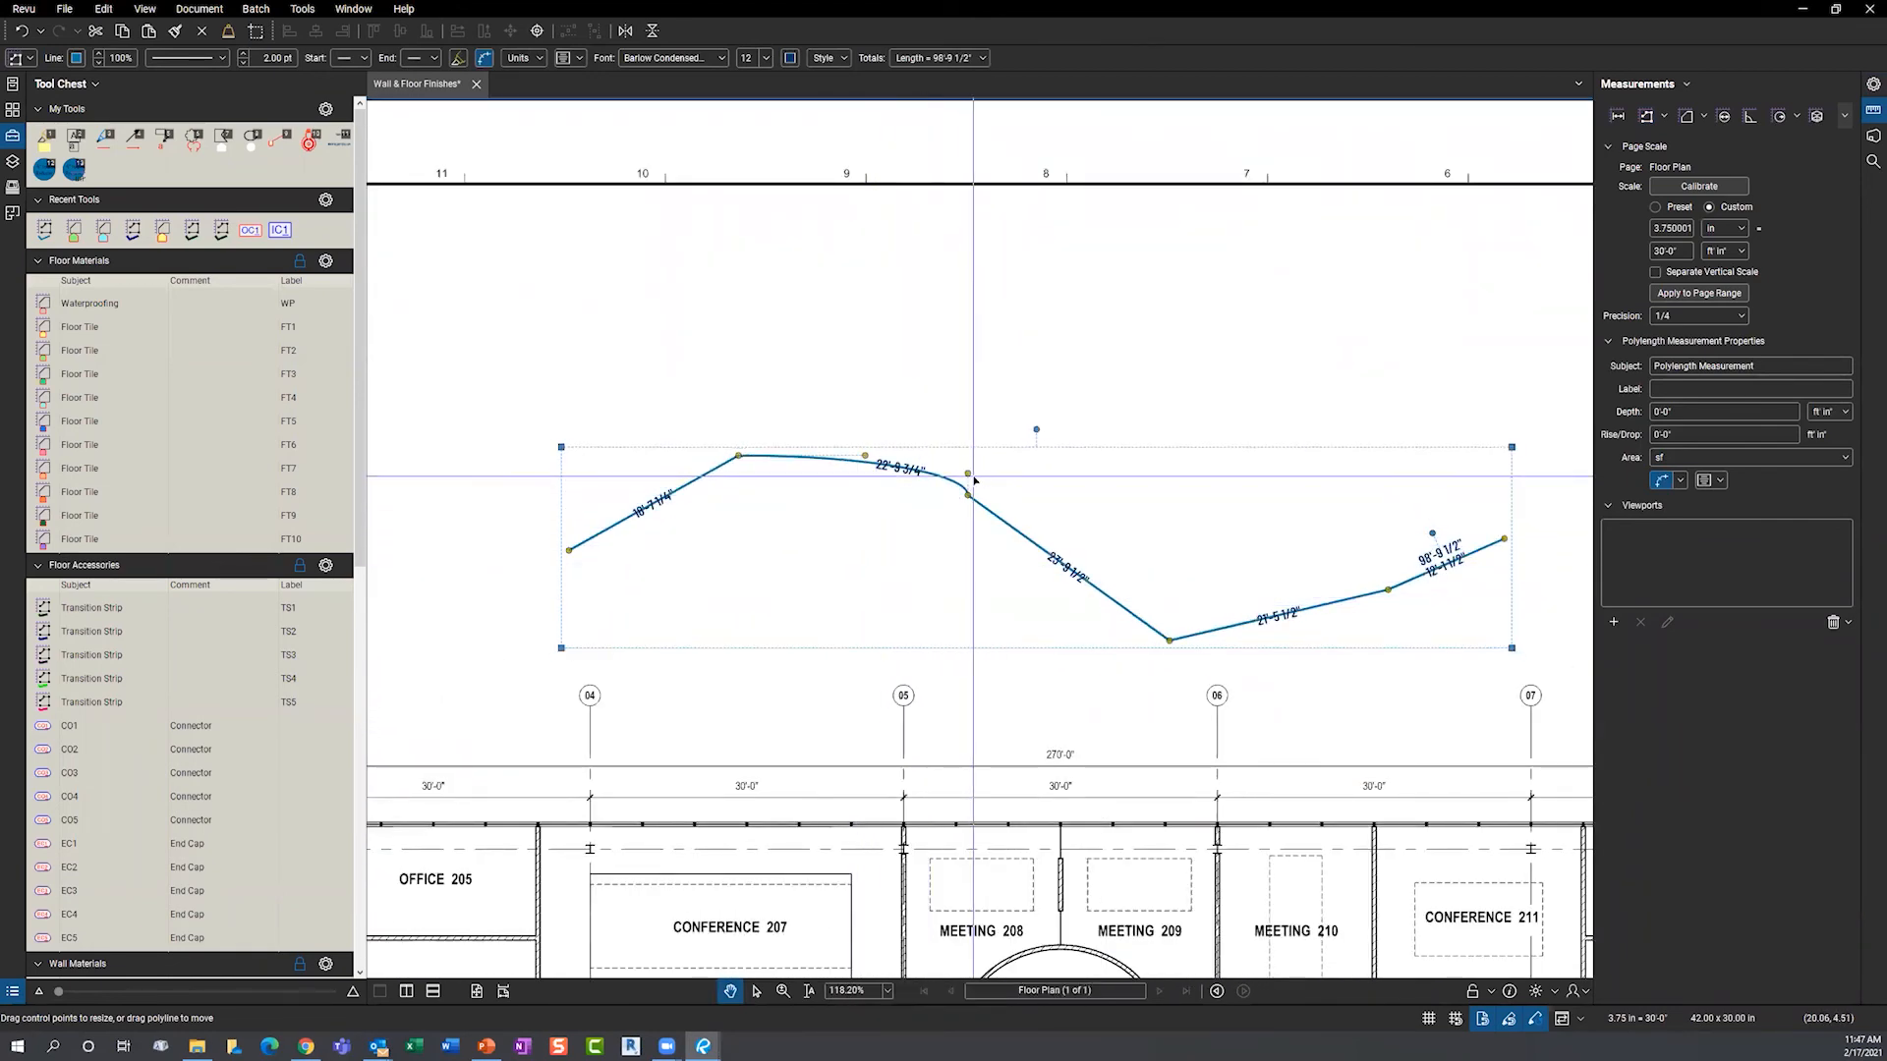
{"action": "left_click_drag", "start_coordinate": [968, 474], "coordinate": [869, 424]}
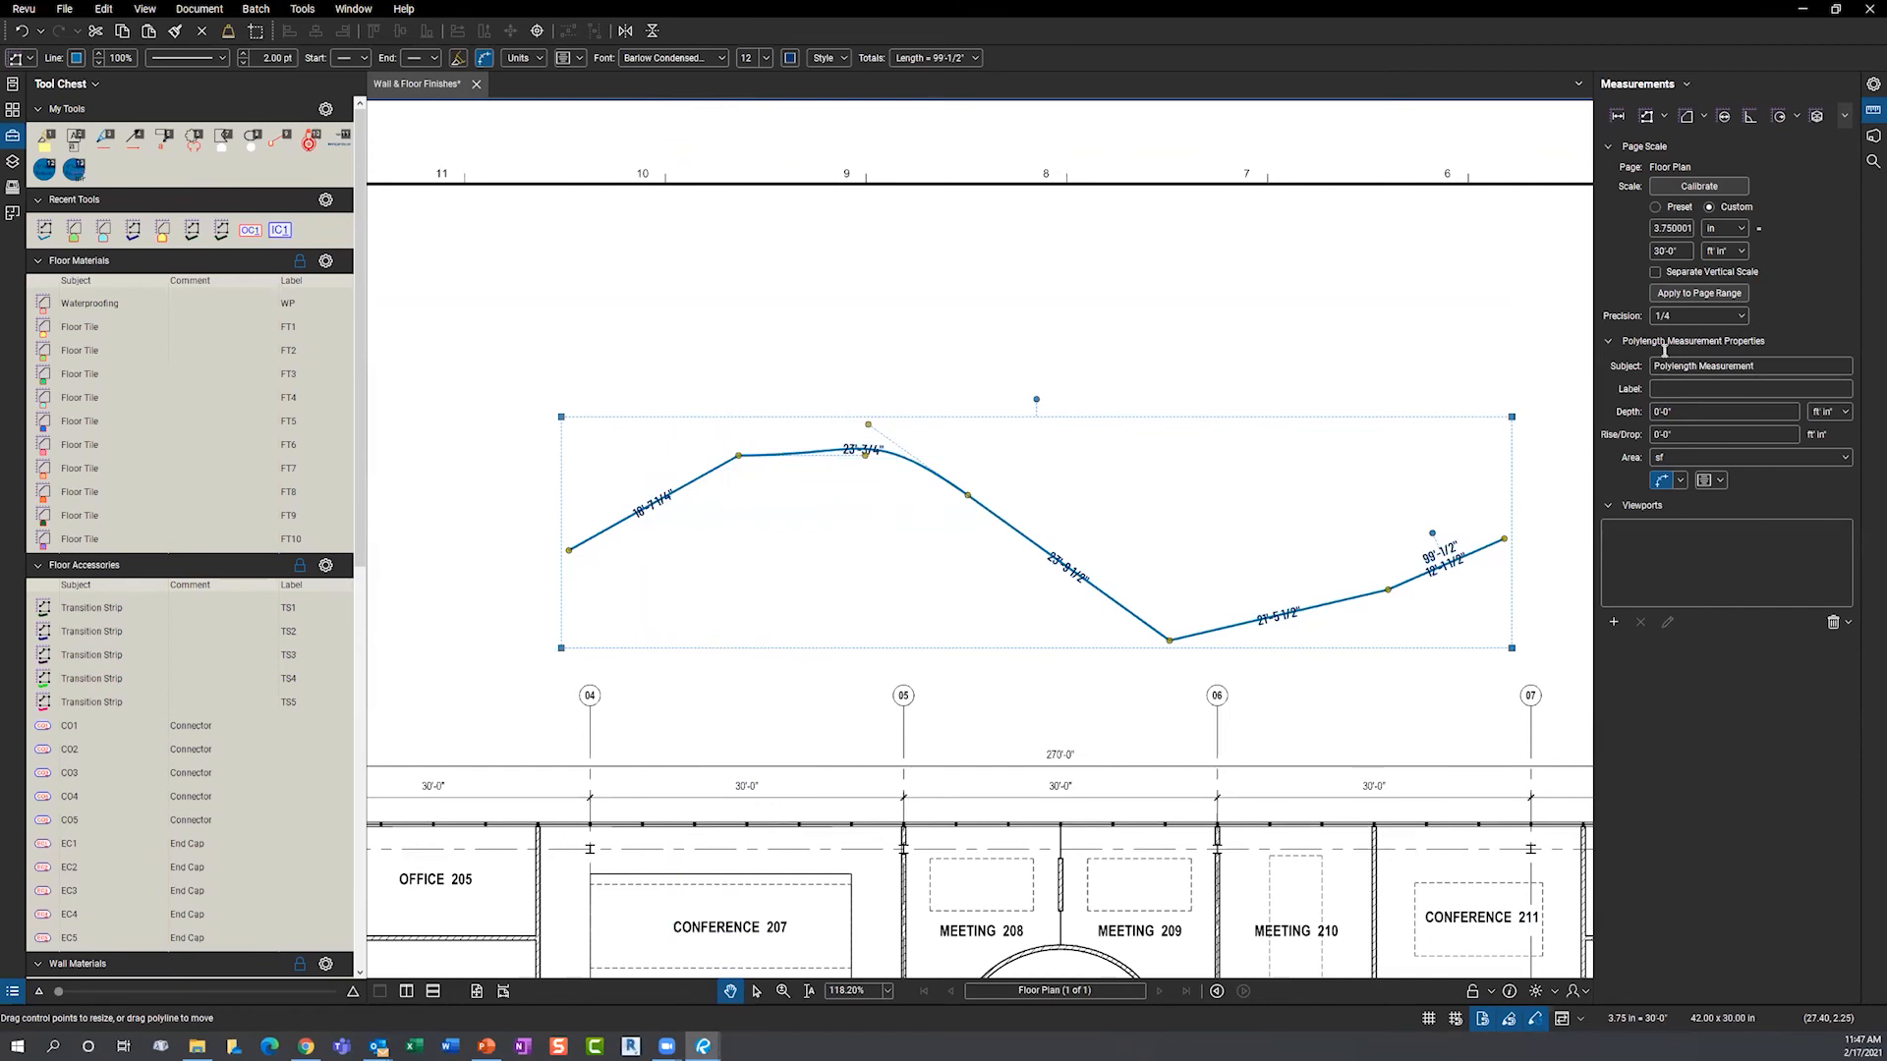
- Give the polylength a 16'-0" rise/drop, bringing it to 115'-1/2"
{"action": "left_click", "coordinate": [1674, 432]}
{"action": "type", "text": "16'-0"}
{"action": "key", "text": "Return"}
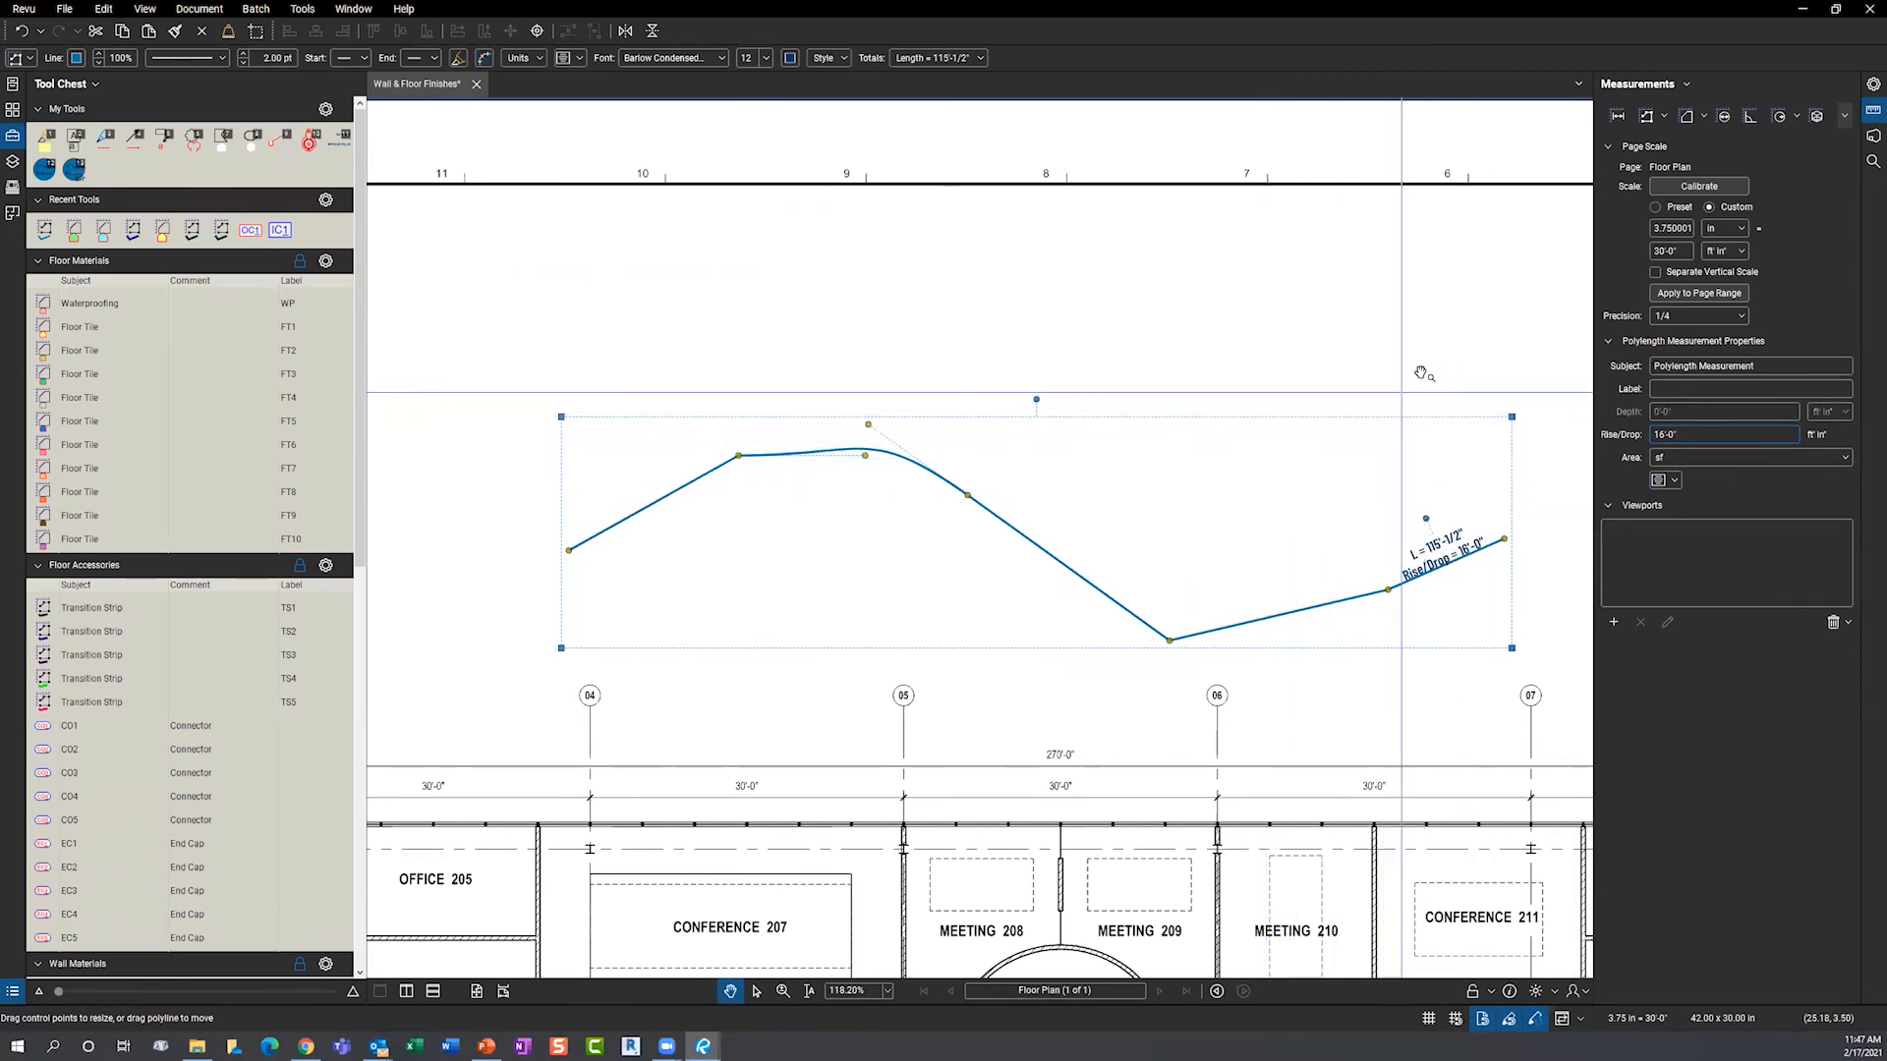
{"action": "left_click", "coordinate": [1866, 87]}
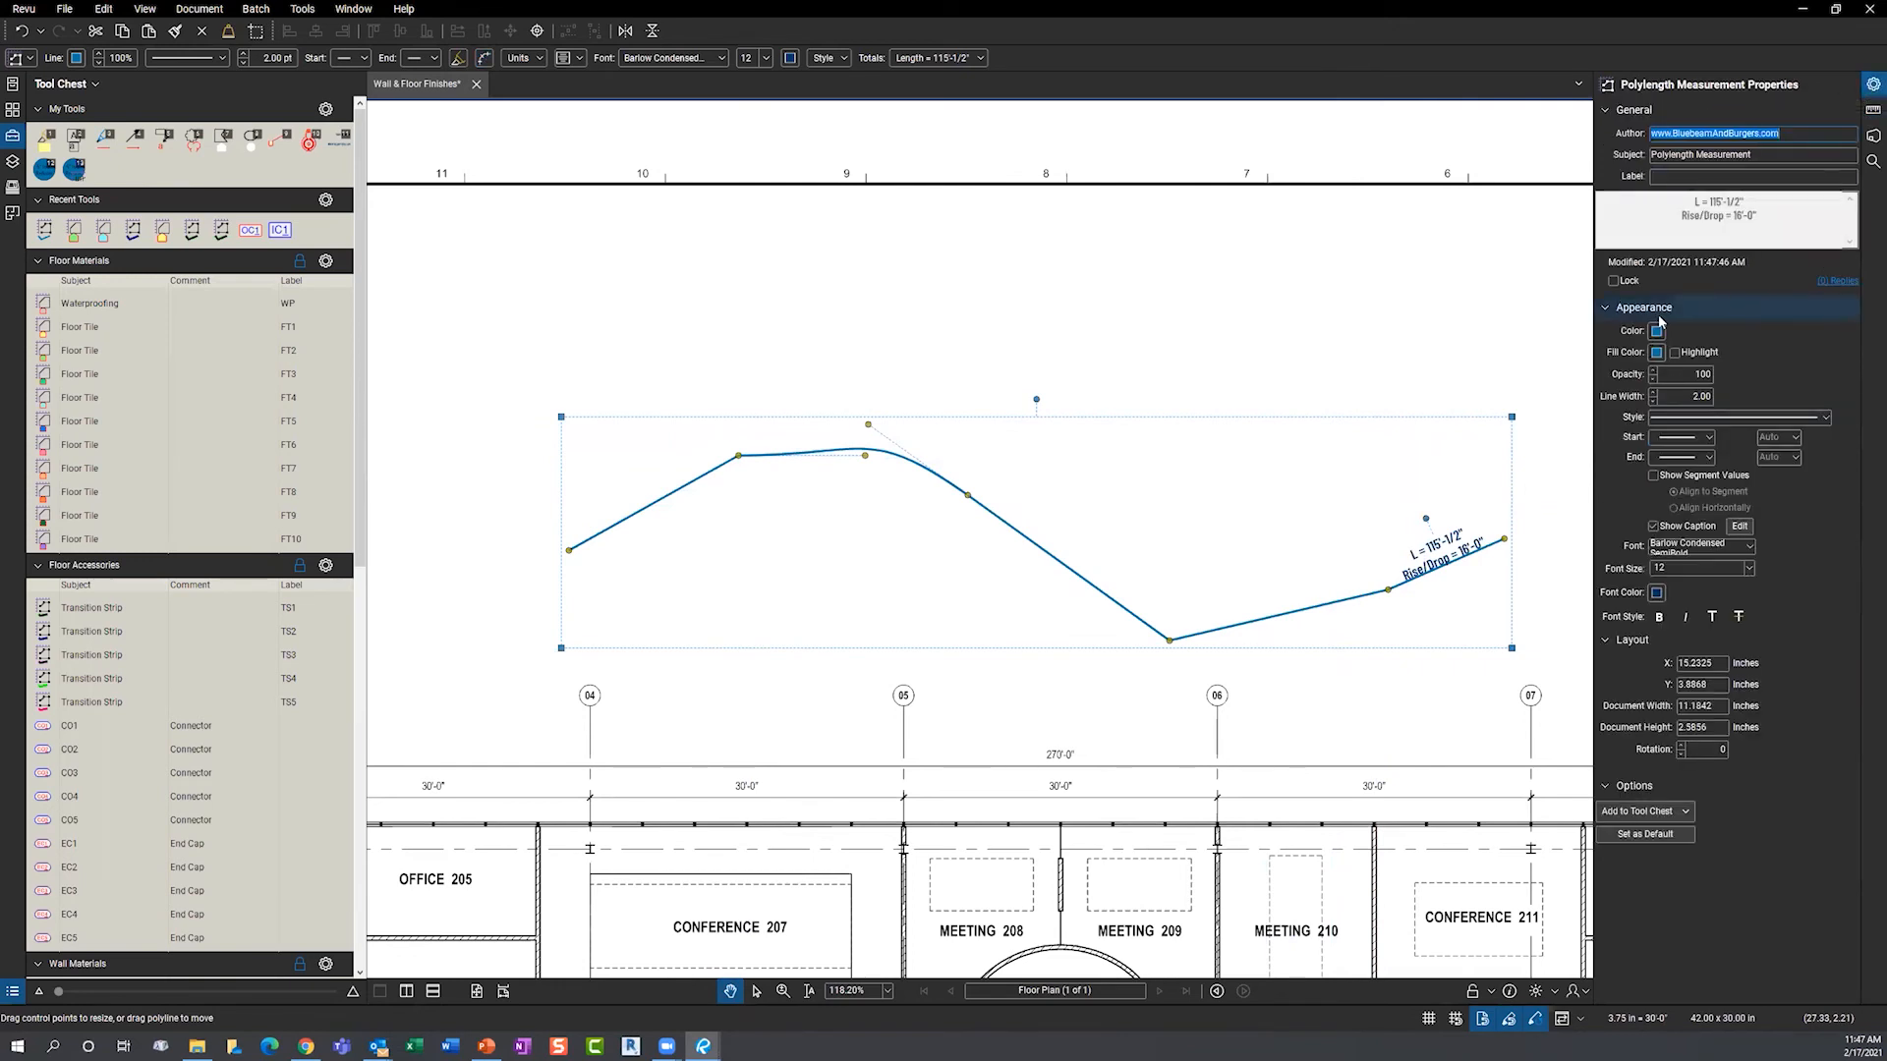
- Set the measurement's label and subject to Cat5e
{"action": "left_click", "coordinate": [1666, 176]}
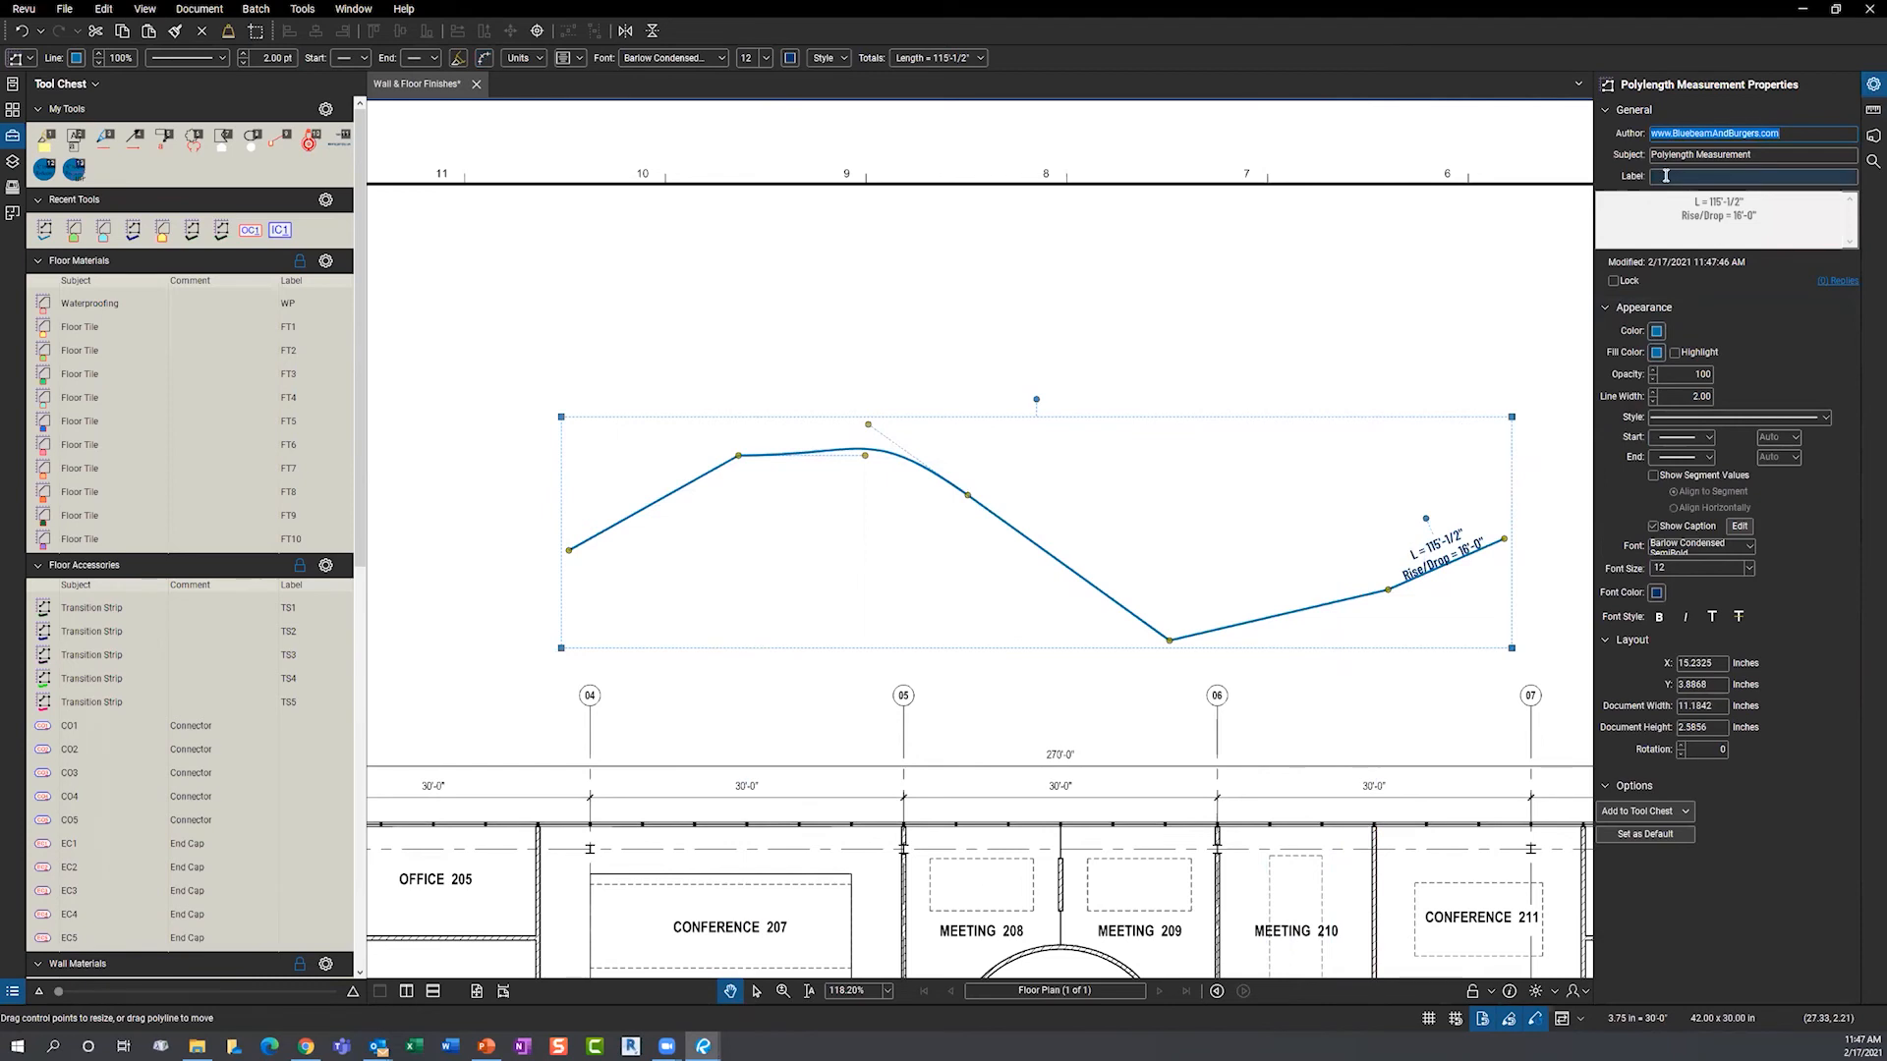
{"action": "type", "text": "Cat5e"}
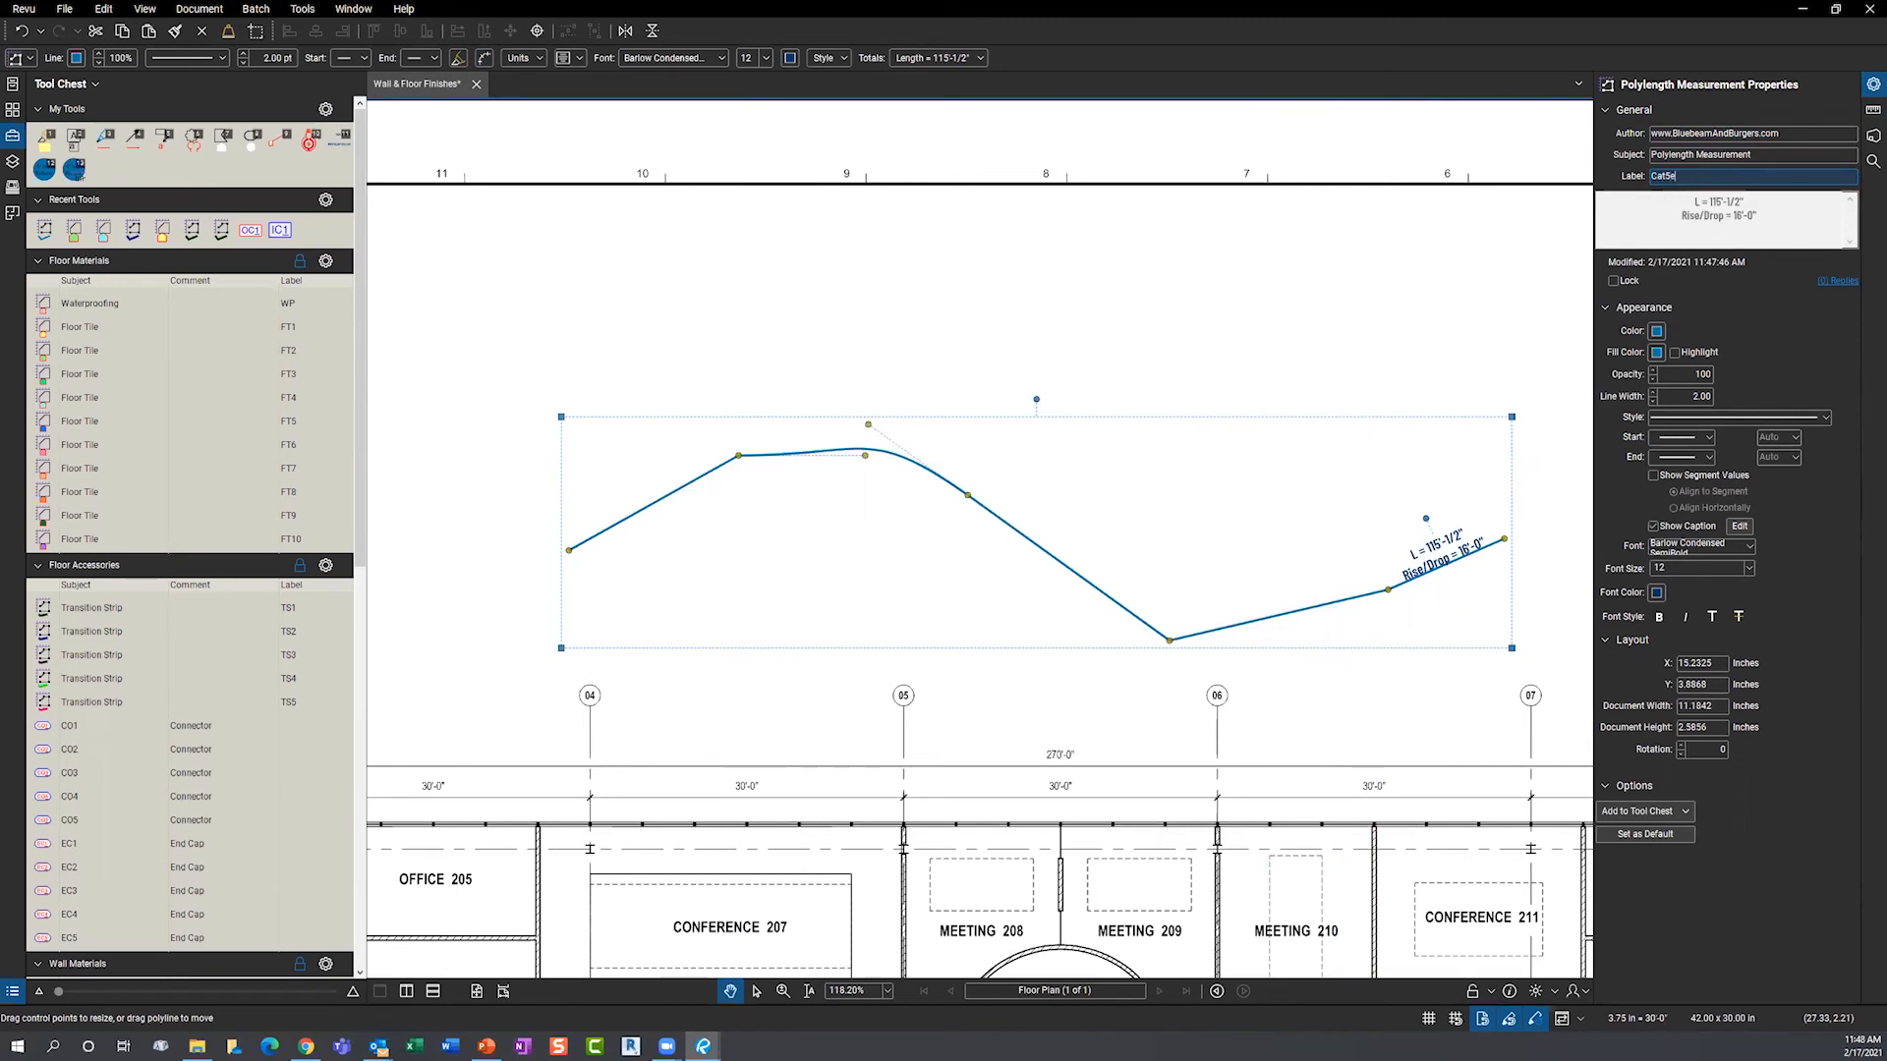
{"action": "left_click_drag", "start_coordinate": [1700, 175], "coordinate": [1644, 180]}
{"action": "key", "text": "ctrl+c"}
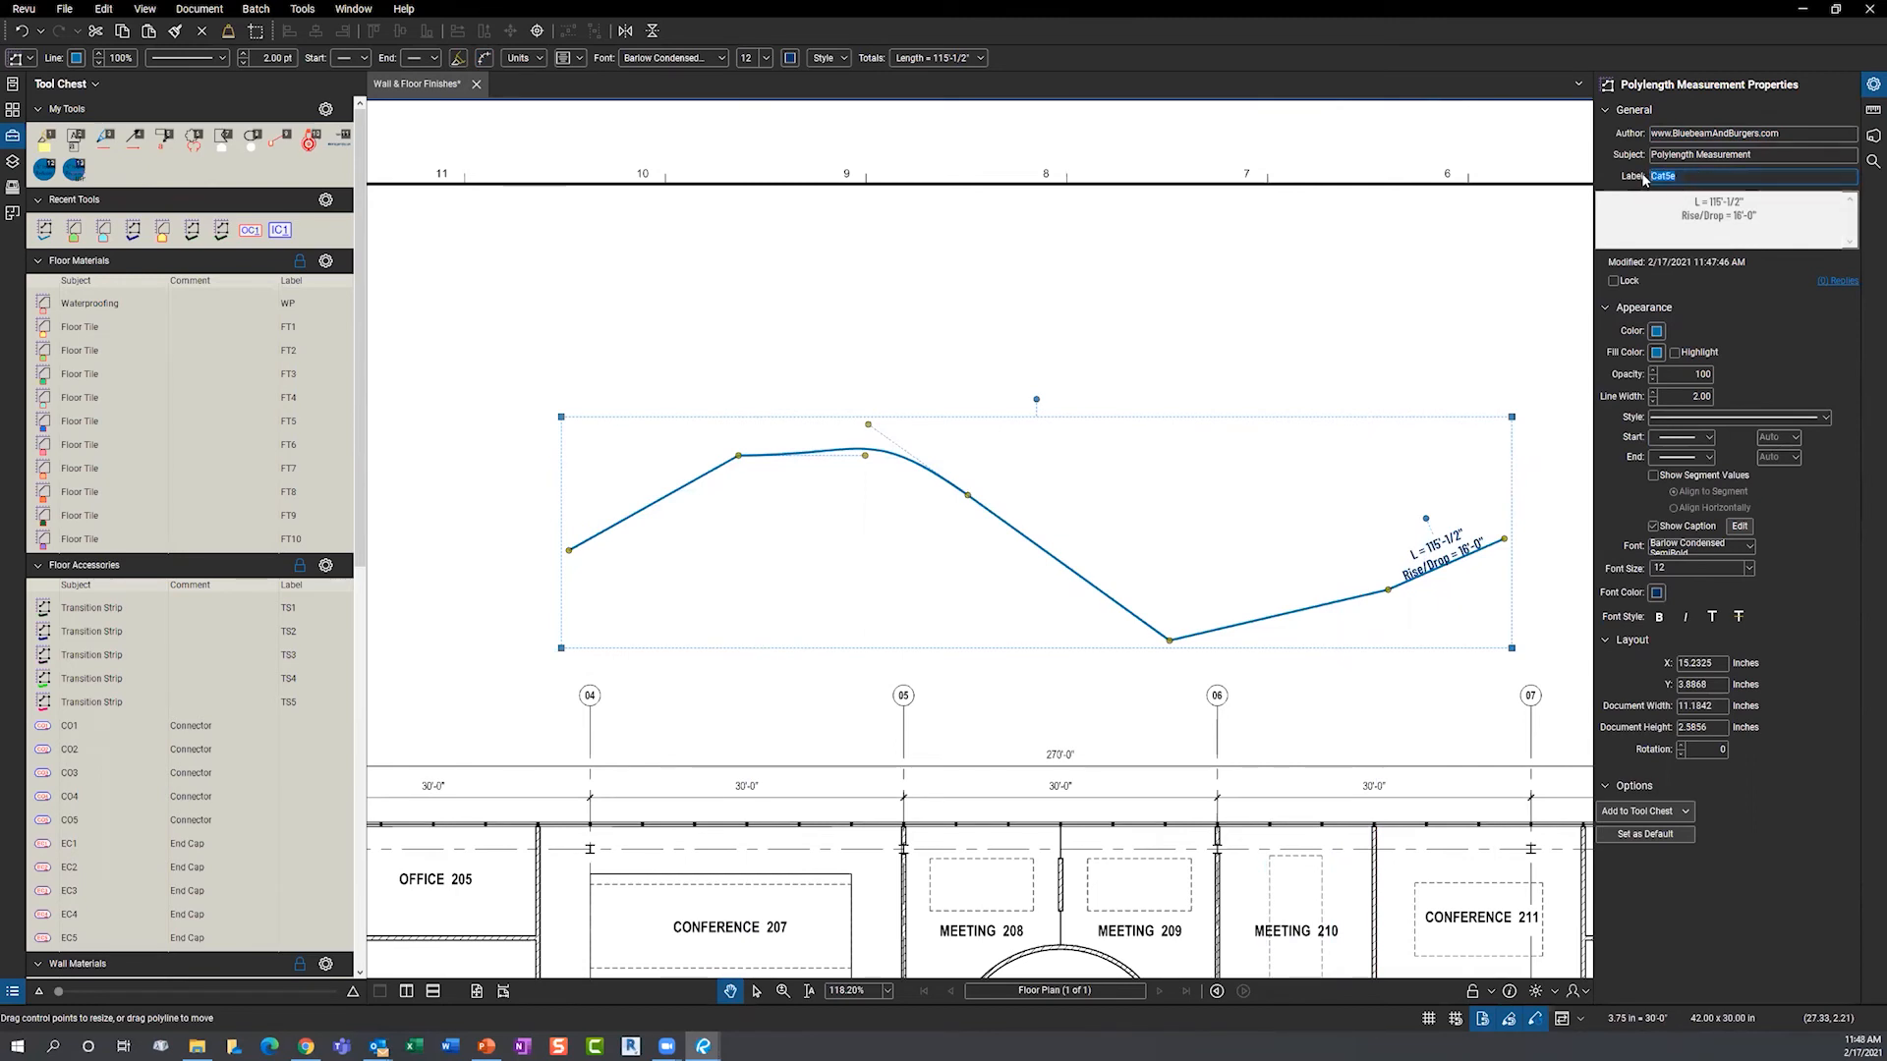
{"action": "left_click_drag", "start_coordinate": [1759, 155], "coordinate": [1623, 154]}
{"action": "key", "text": "ctrl+v"}
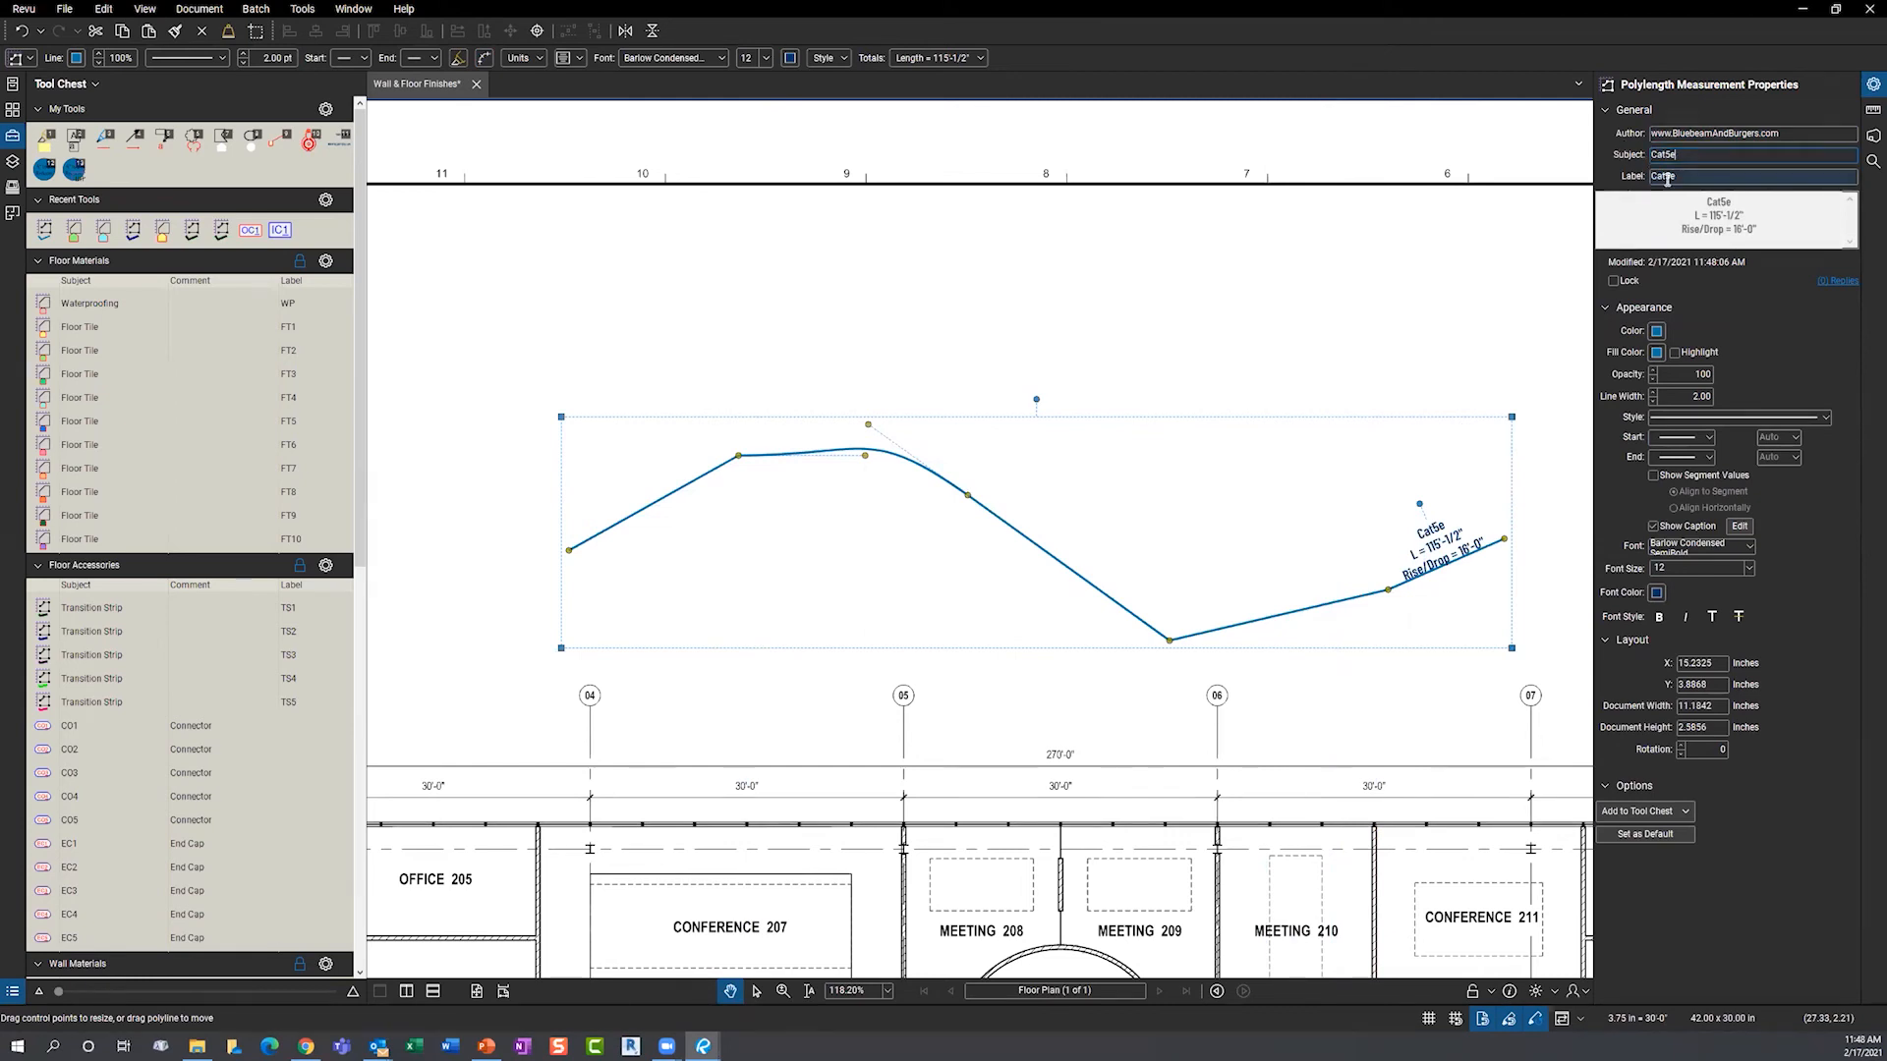
- Make the polylength dark blue and dashed with a 4.00 line width
{"action": "left_click", "coordinate": [1657, 331]}
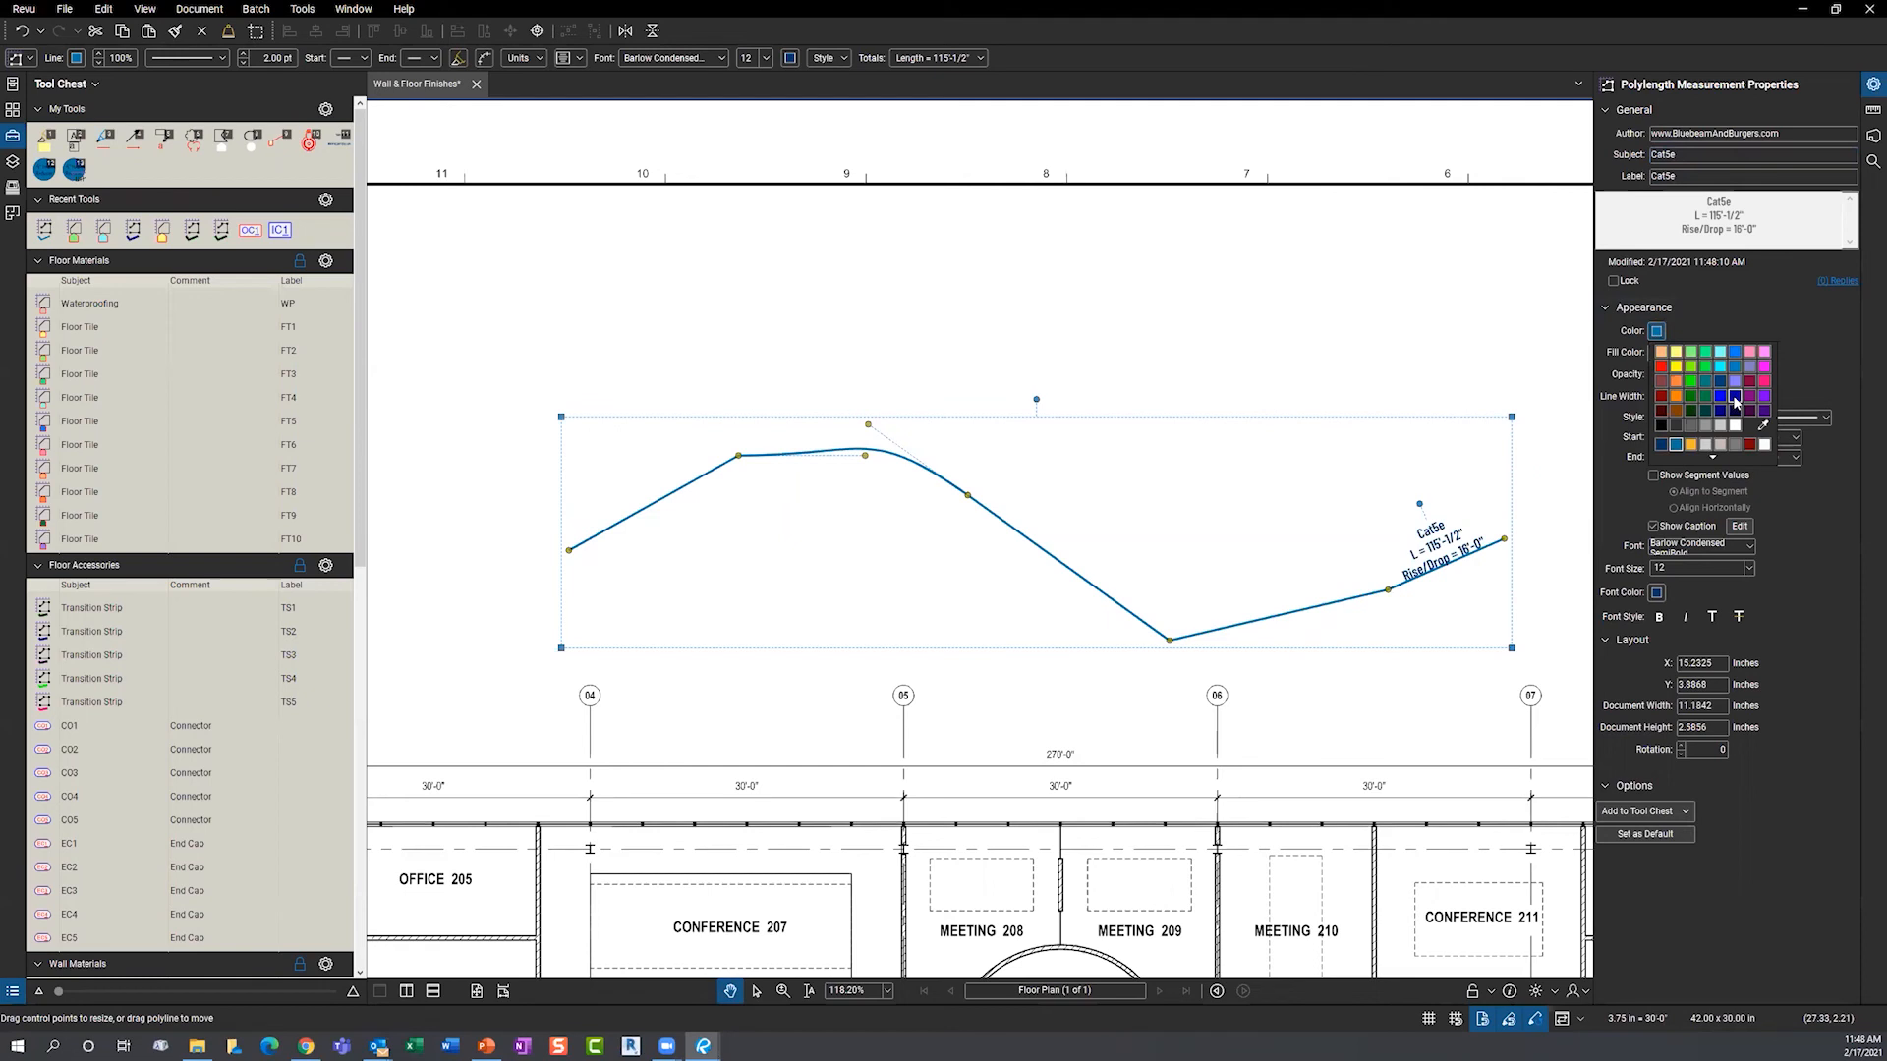
{"action": "left_click", "coordinate": [1735, 398]}
{"action": "left_click", "coordinate": [1759, 418]}
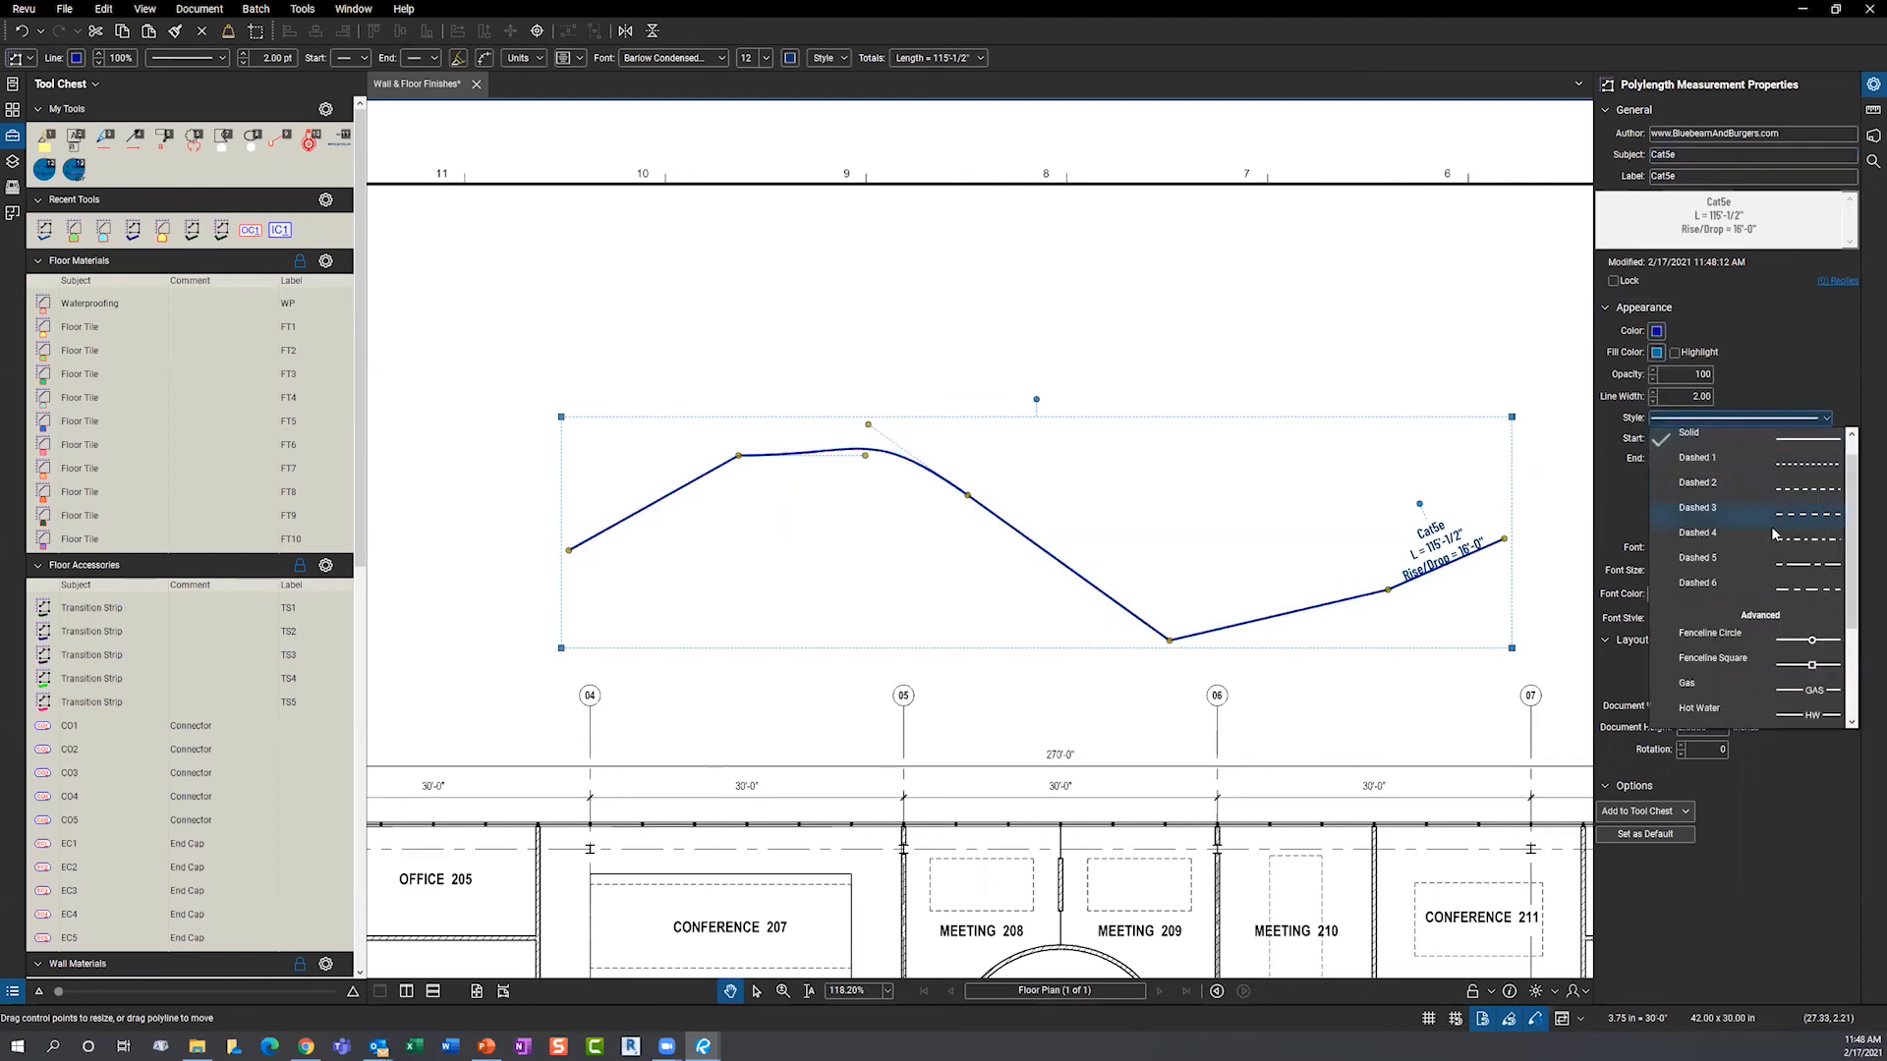
{"action": "left_click", "coordinate": [1790, 512]}
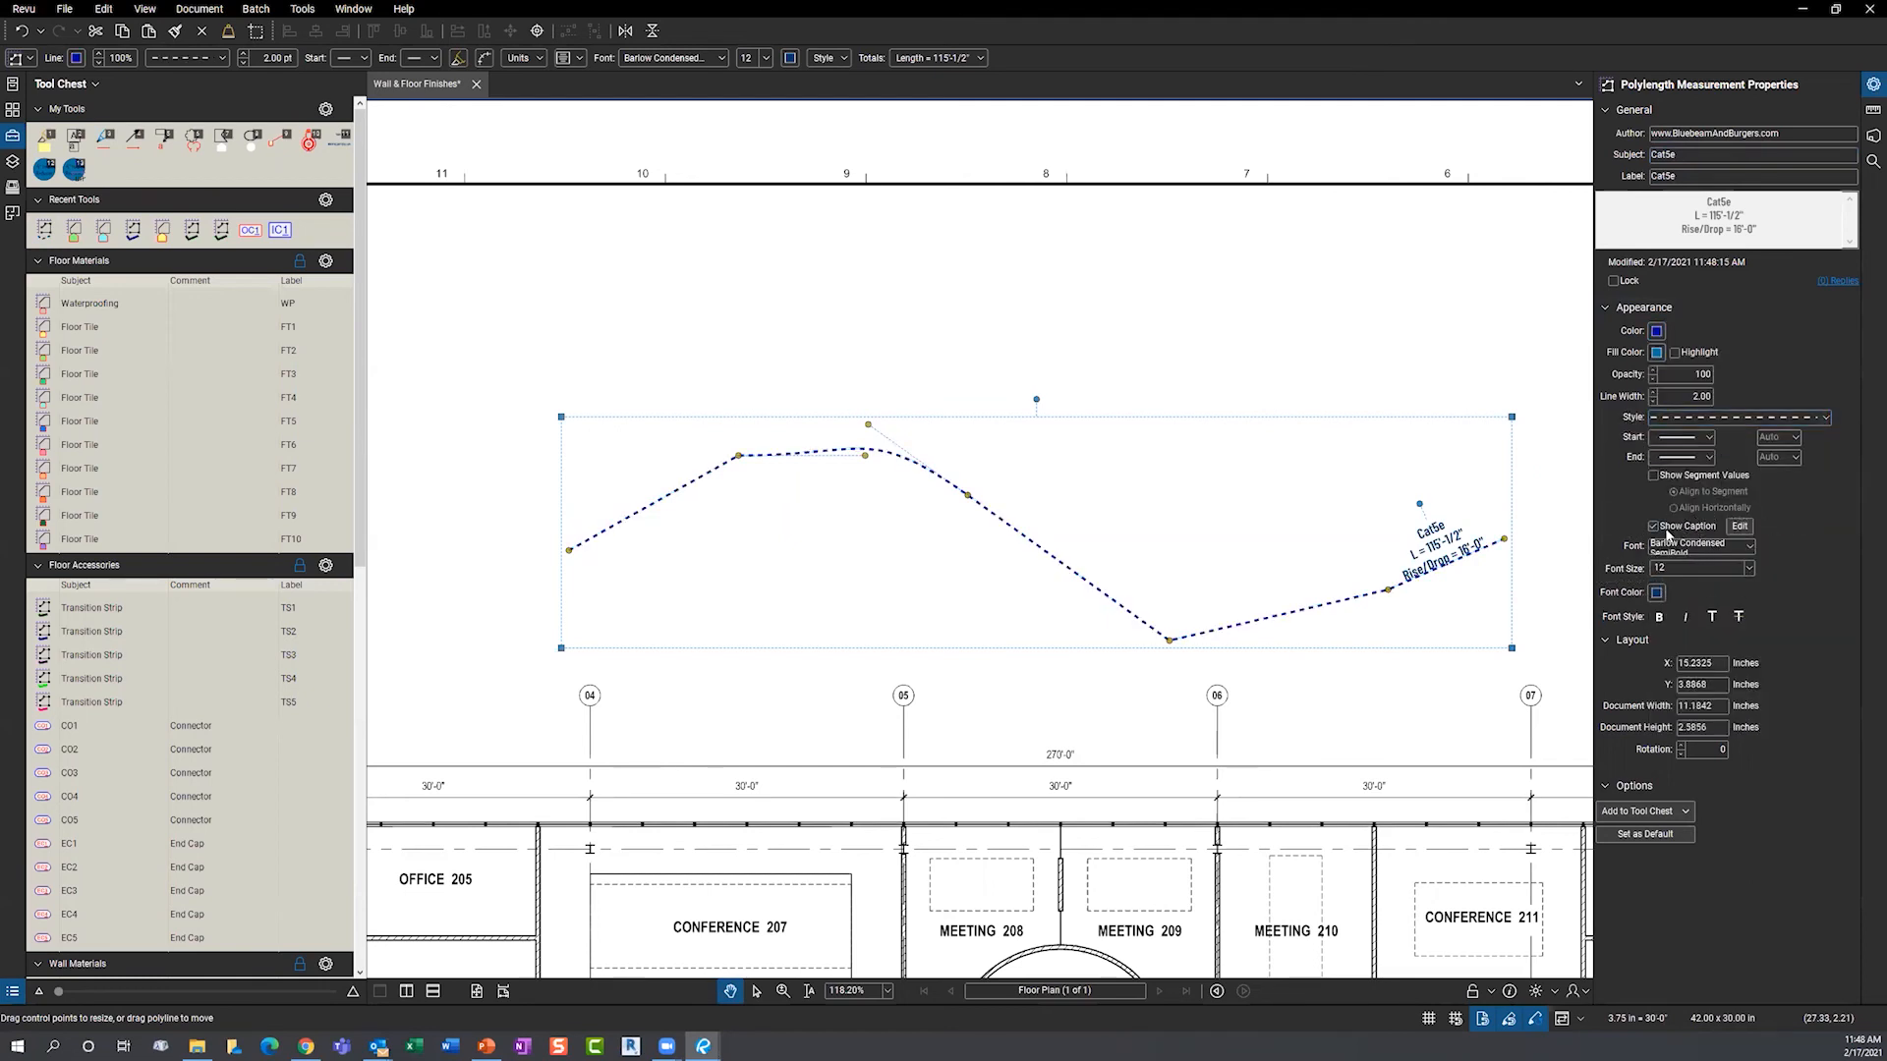
{"action": "left_click", "coordinate": [1652, 393]}
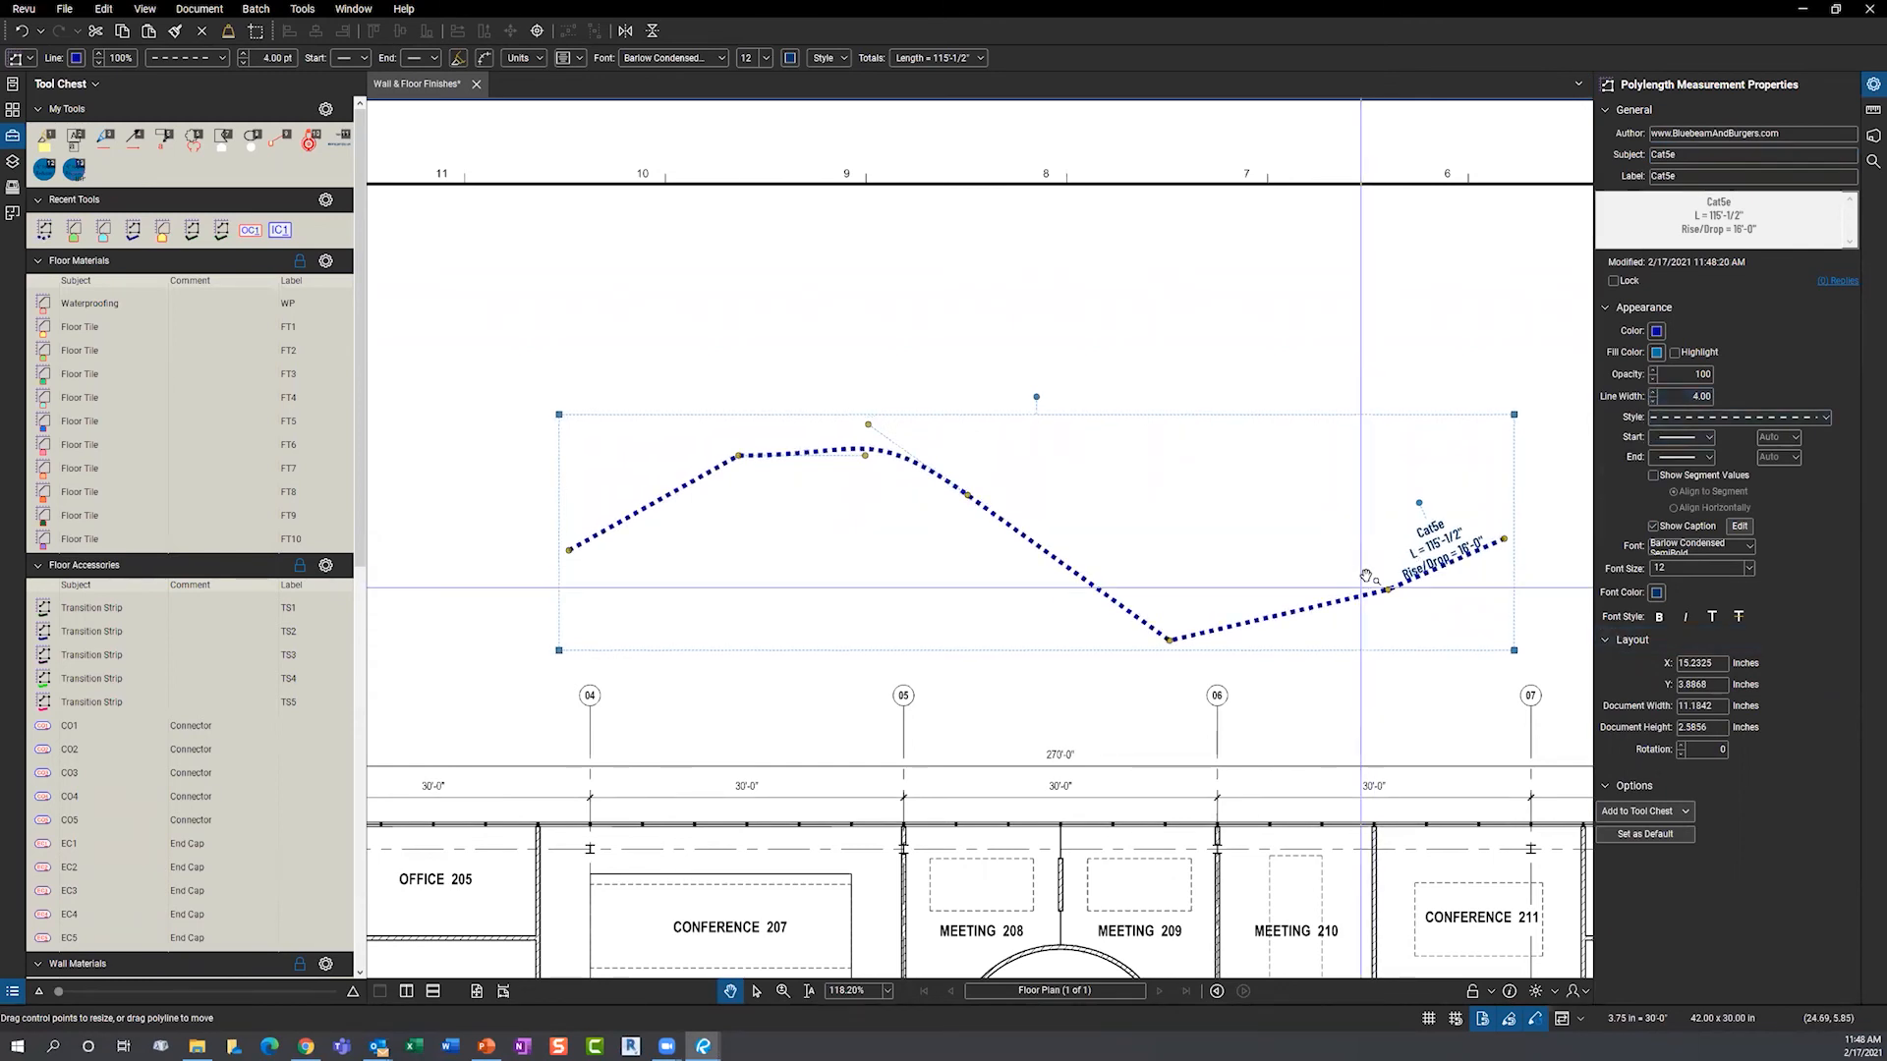
- Save the dotted Cat5e polylength to My Tools as a reusable tool
{"action": "right_click", "coordinate": [1129, 603]}
{"action": "mouse_move", "coordinate": [1248, 963]}
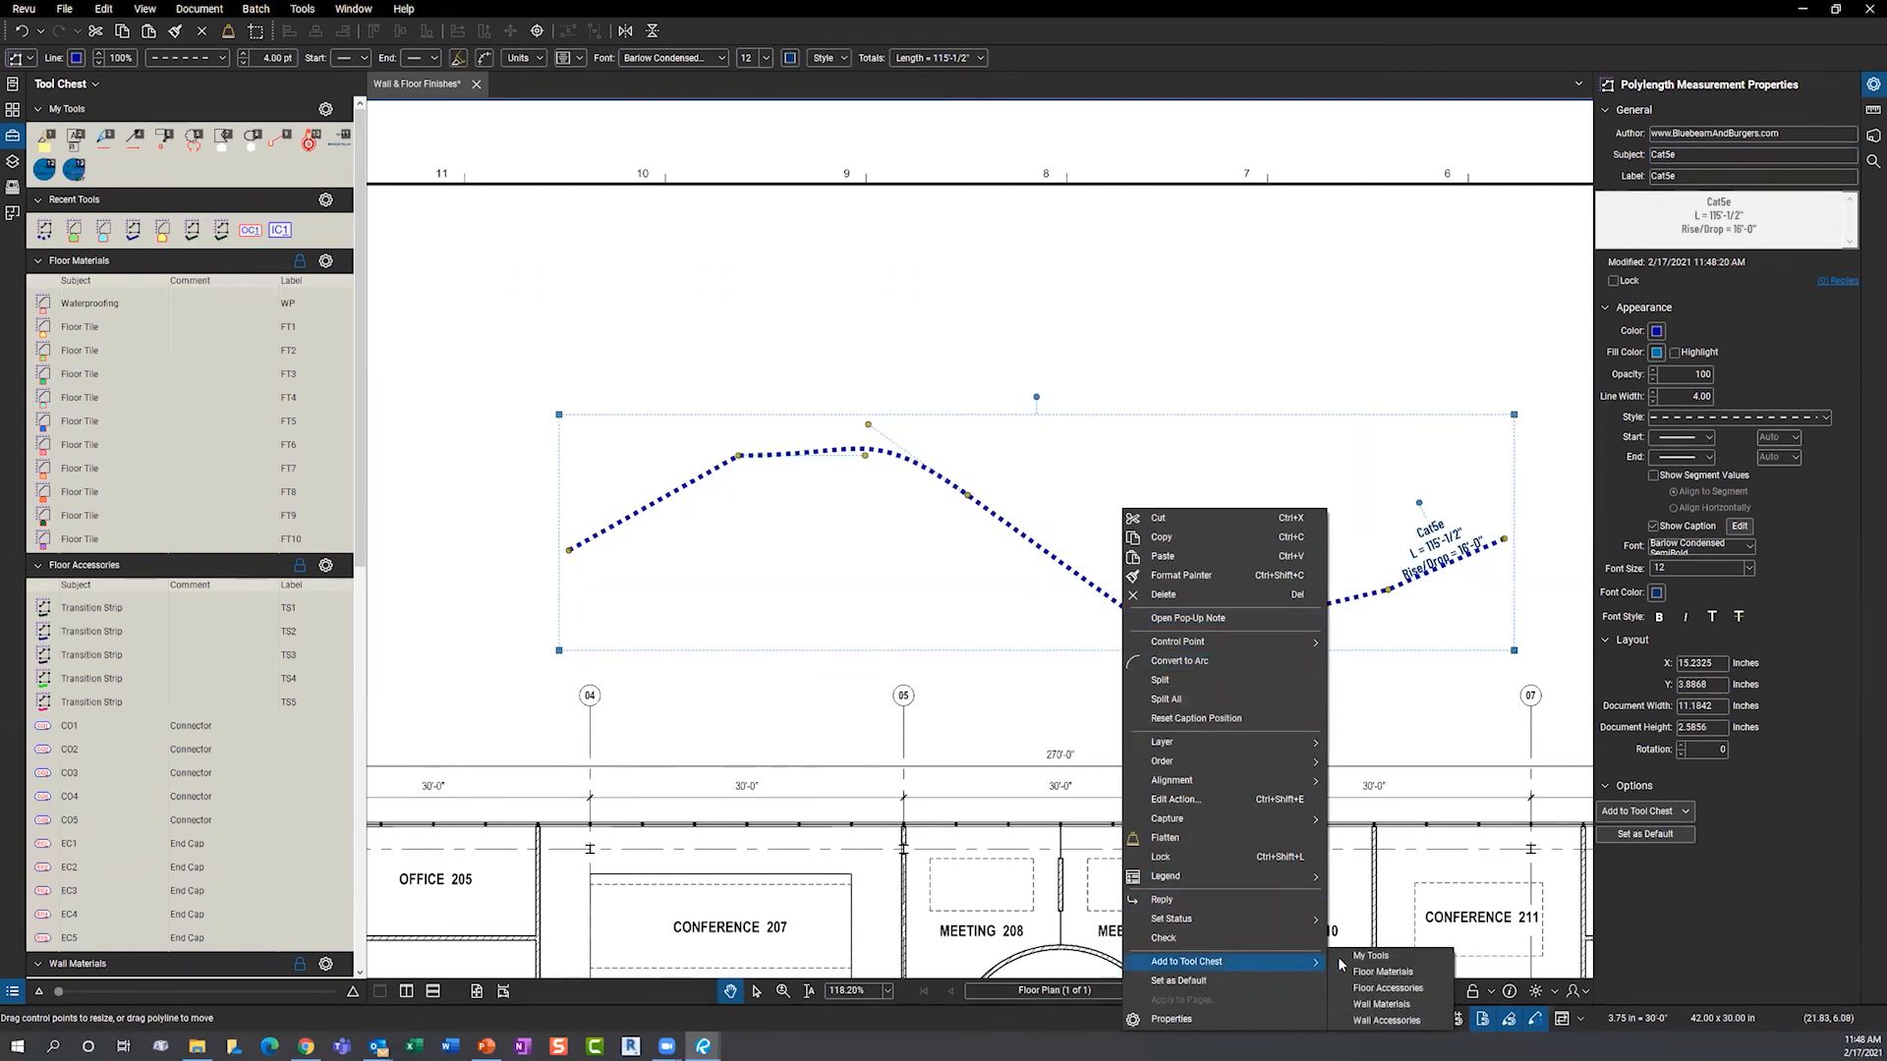
{"action": "left_click", "coordinate": [1368, 956]}
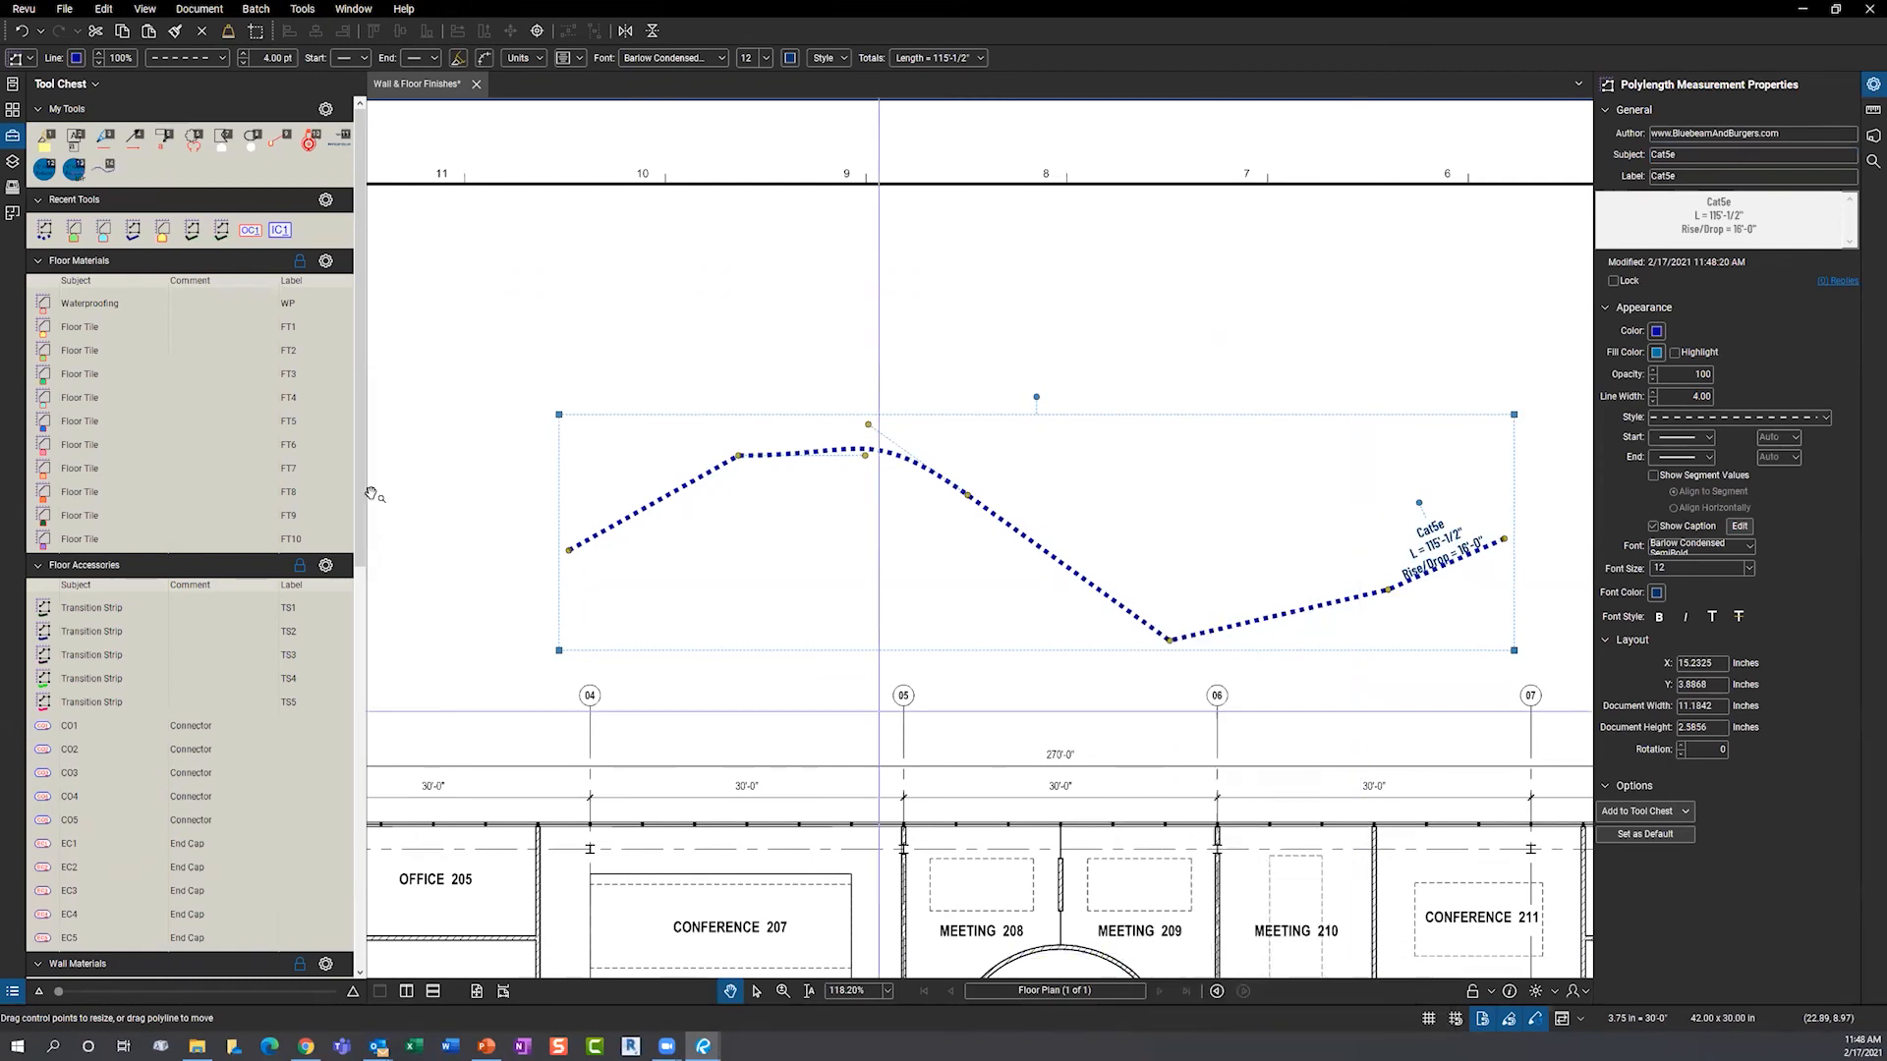
{"action": "left_click", "coordinate": [102, 173]}
{"action": "left_click", "coordinate": [102, 173]}
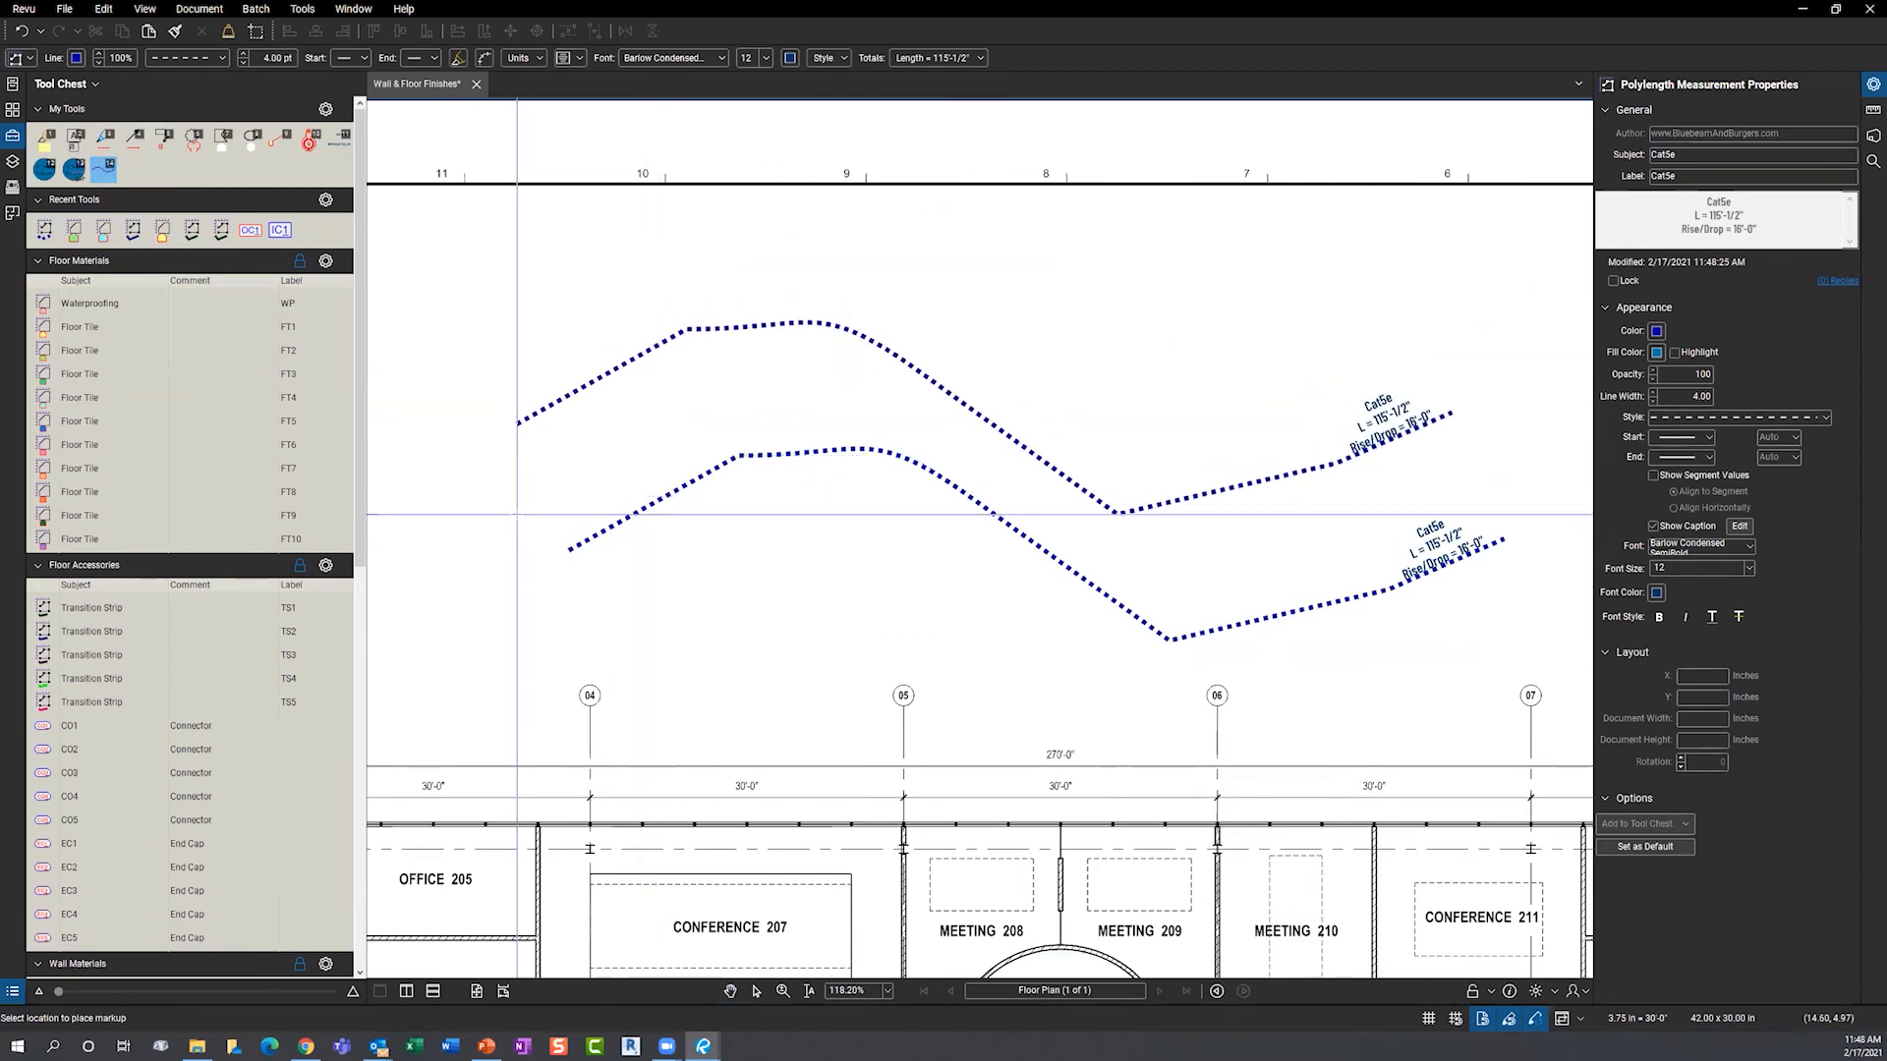
{"action": "key", "text": "Escape"}
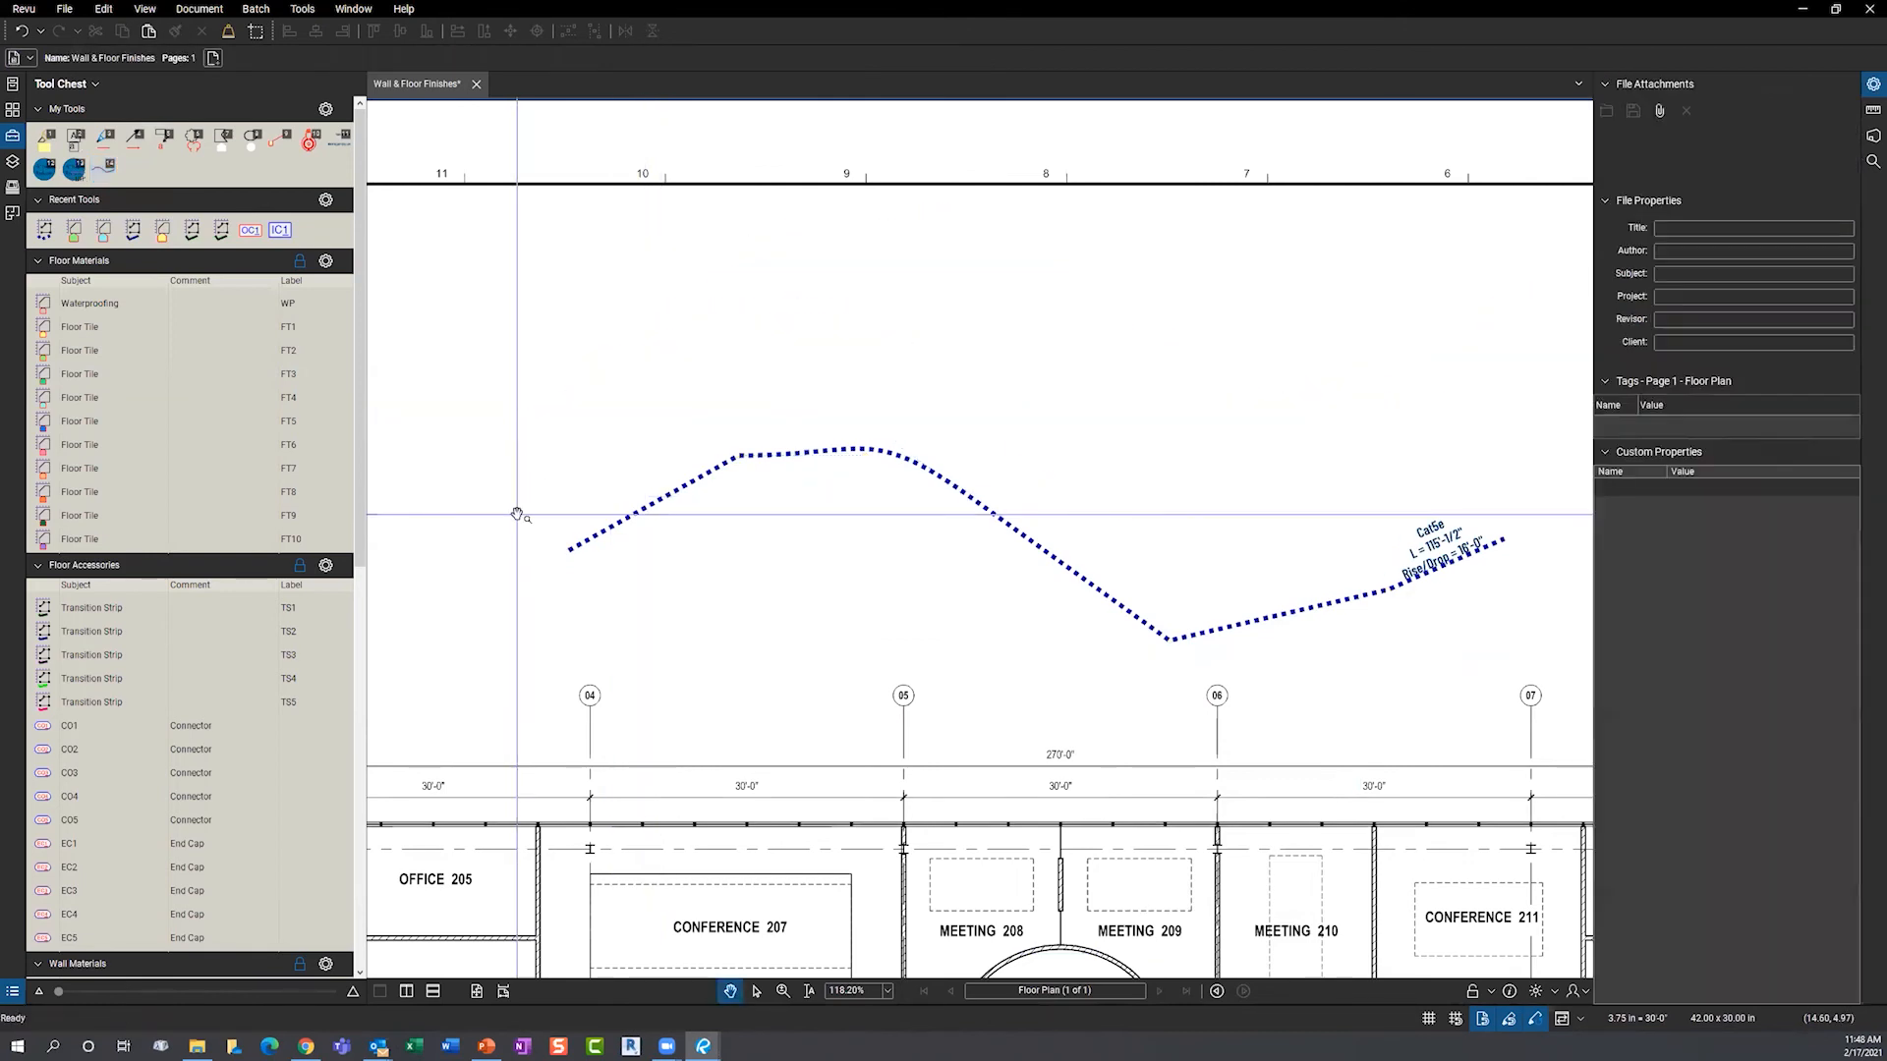
- Draw a second 107'-1/2" Cat5e run and show the Markups List totalling 222'-1"
{"action": "left_click", "coordinate": [105, 173]}
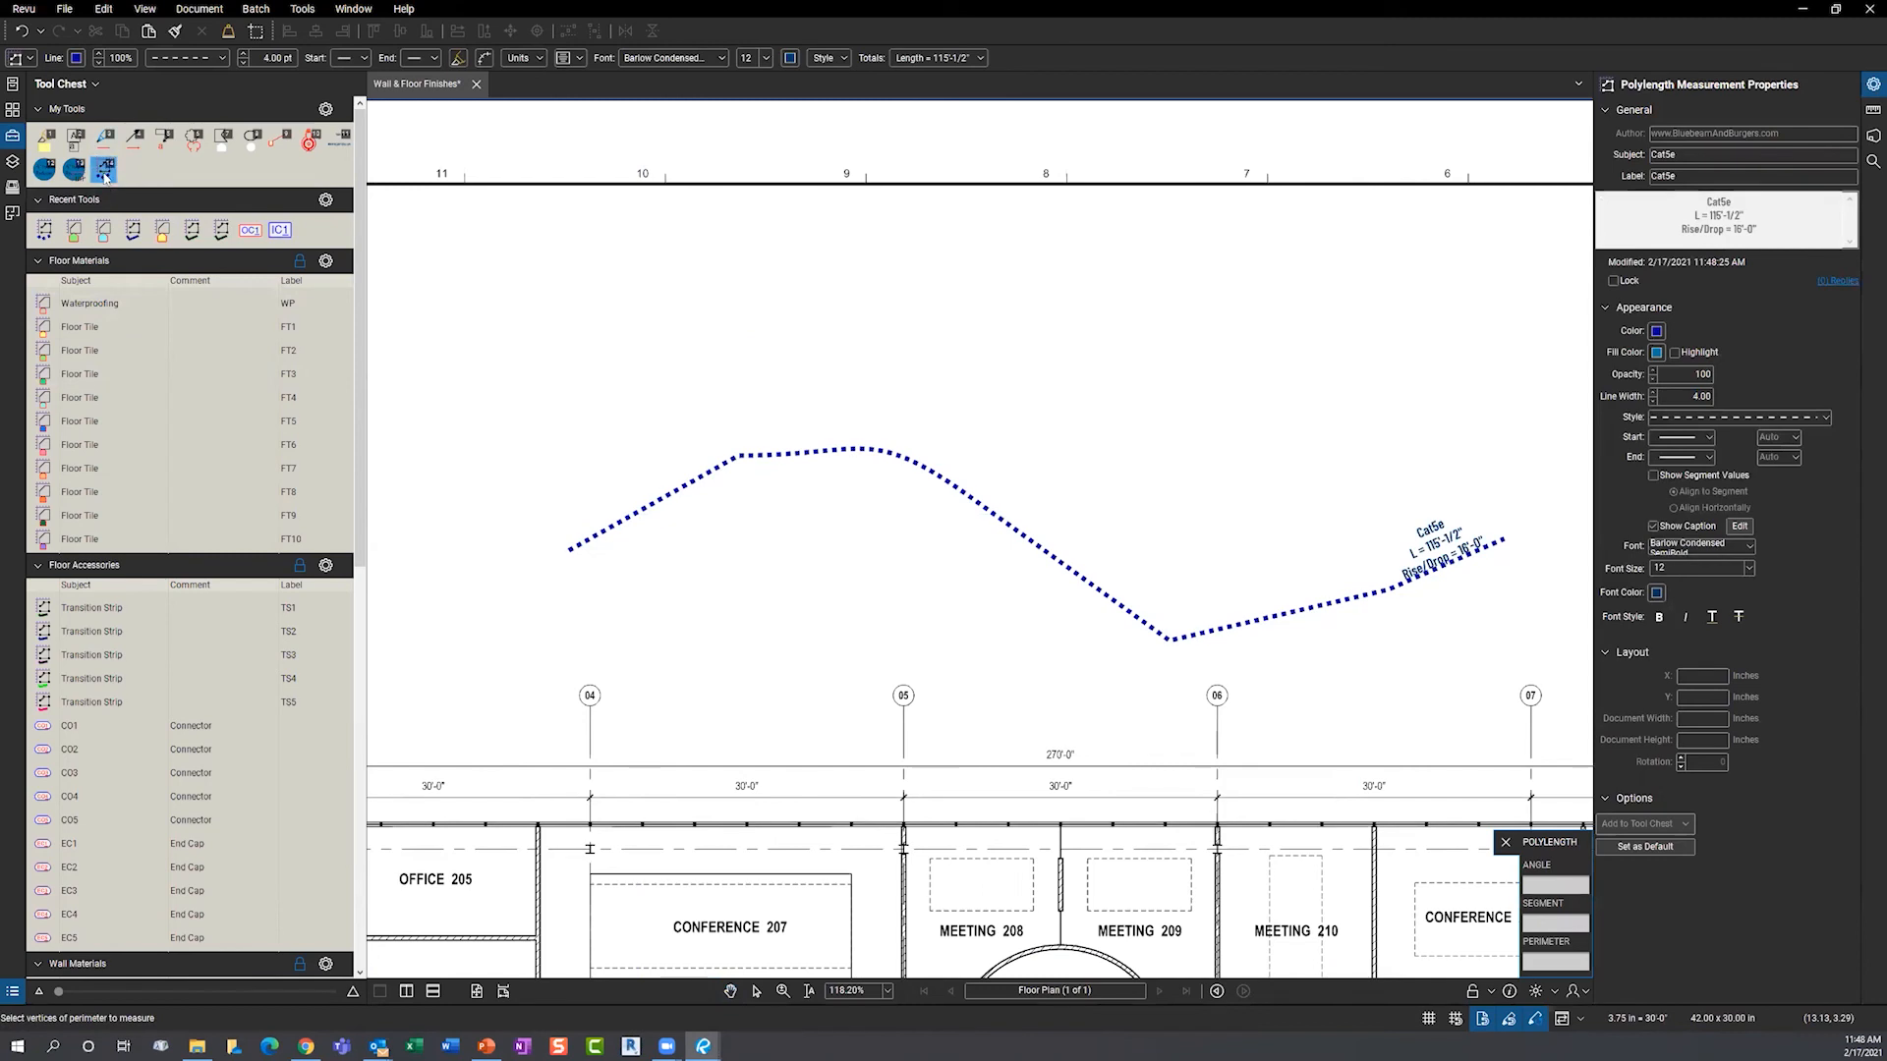
{"action": "left_click", "coordinate": [569, 415]}
{"action": "left_click", "coordinate": [754, 317]}
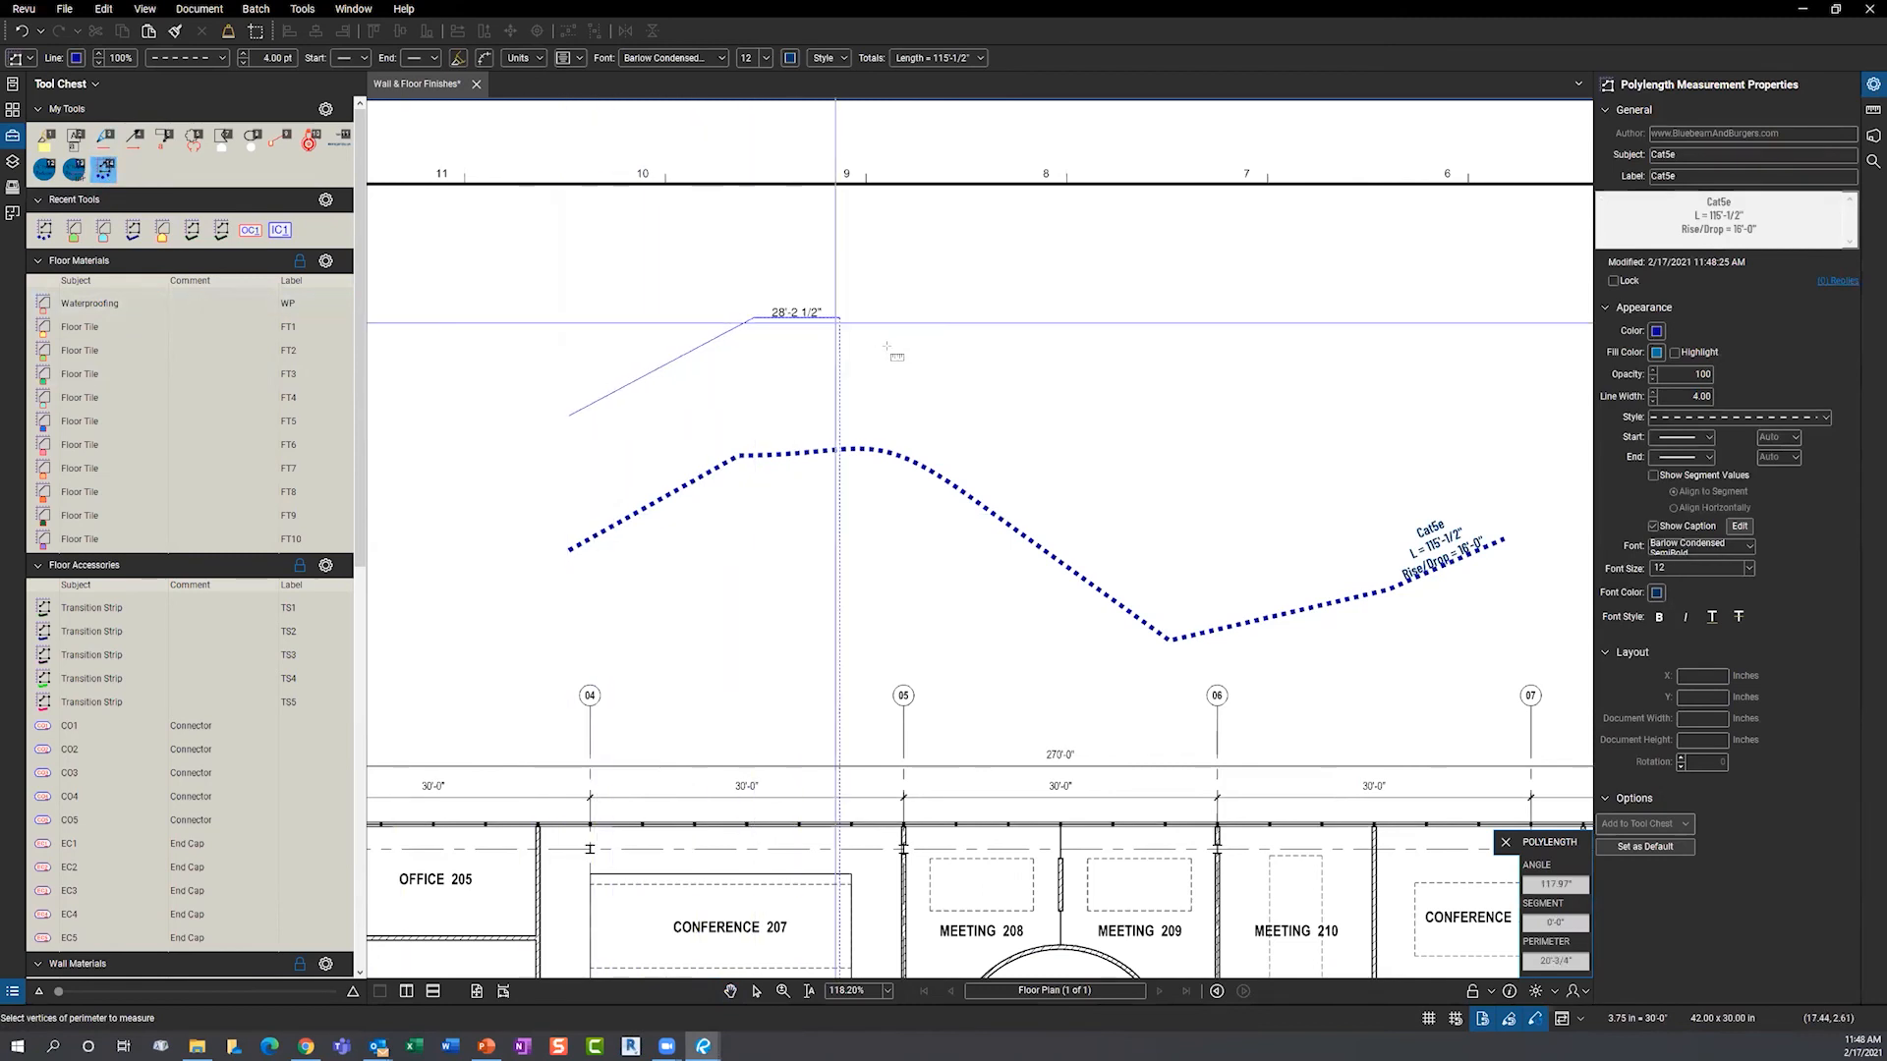
{"action": "left_click", "coordinate": [967, 369]}
{"action": "left_click", "coordinate": [1212, 269]}
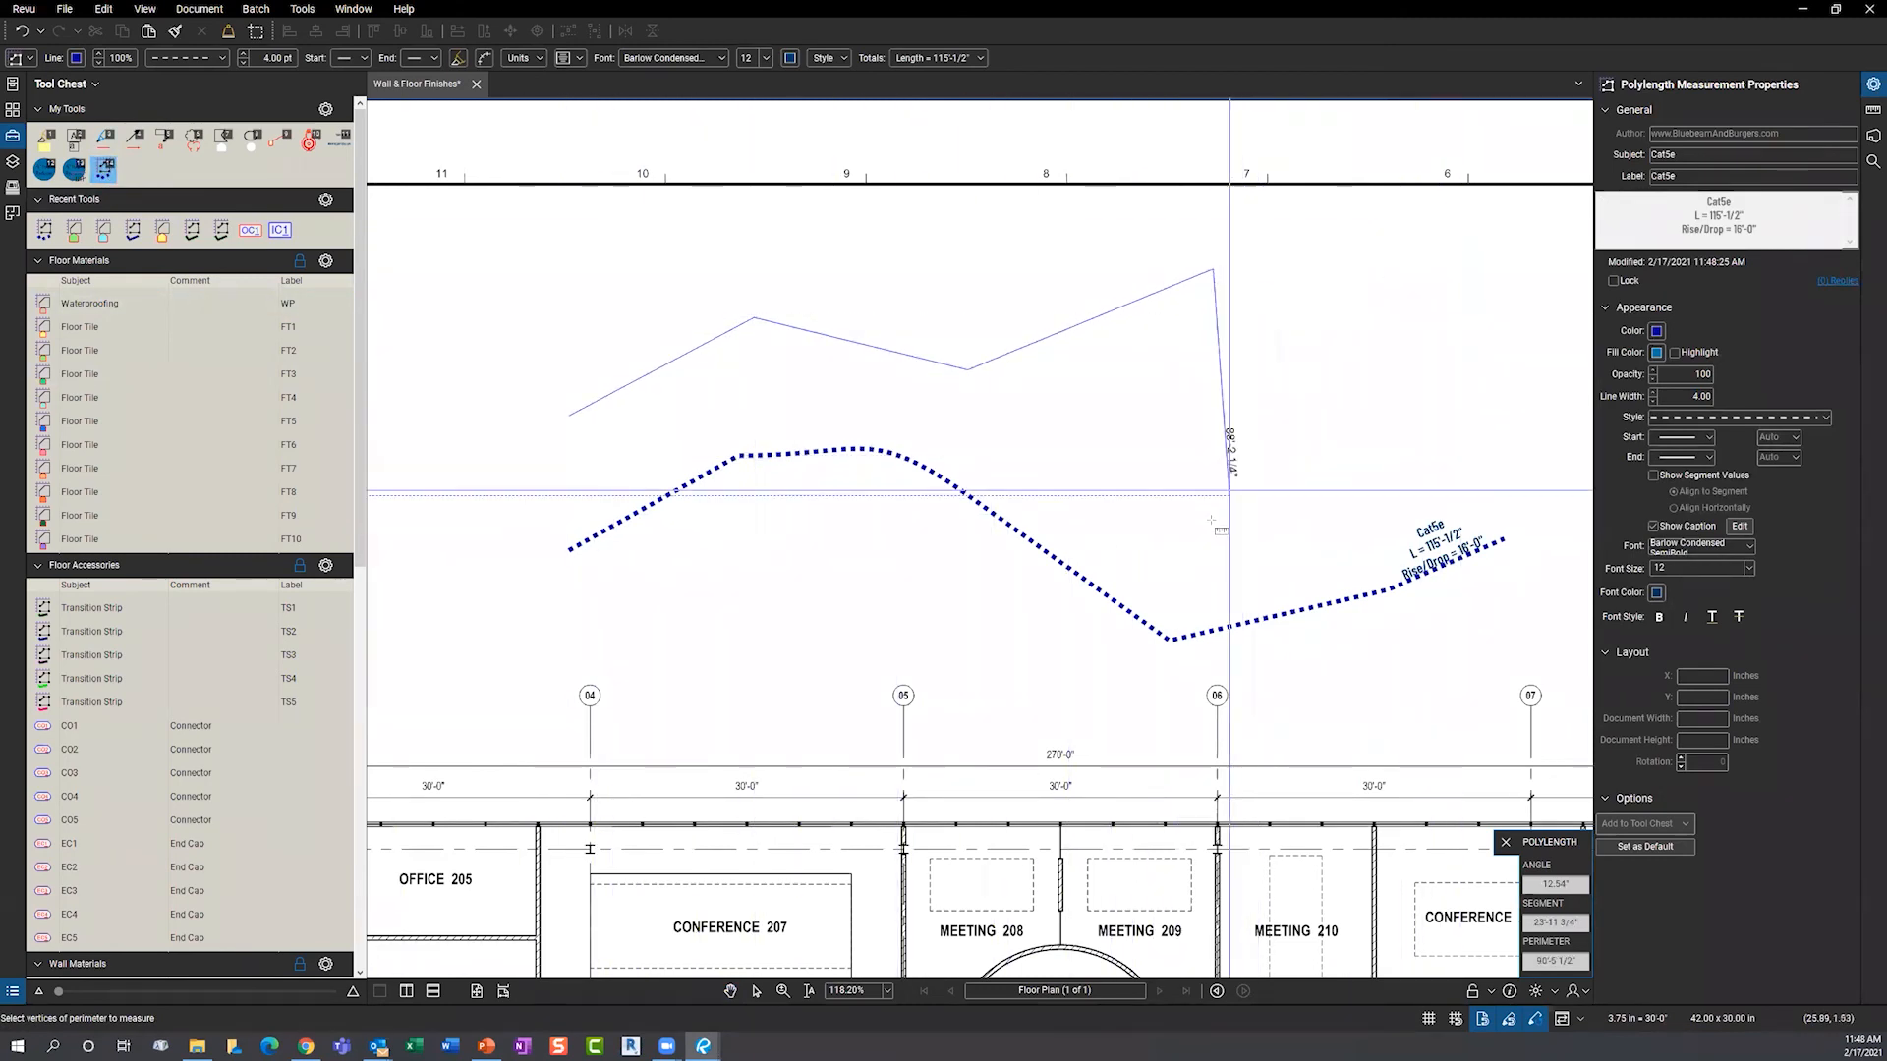
{"action": "double_click", "coordinate": [1213, 523]}
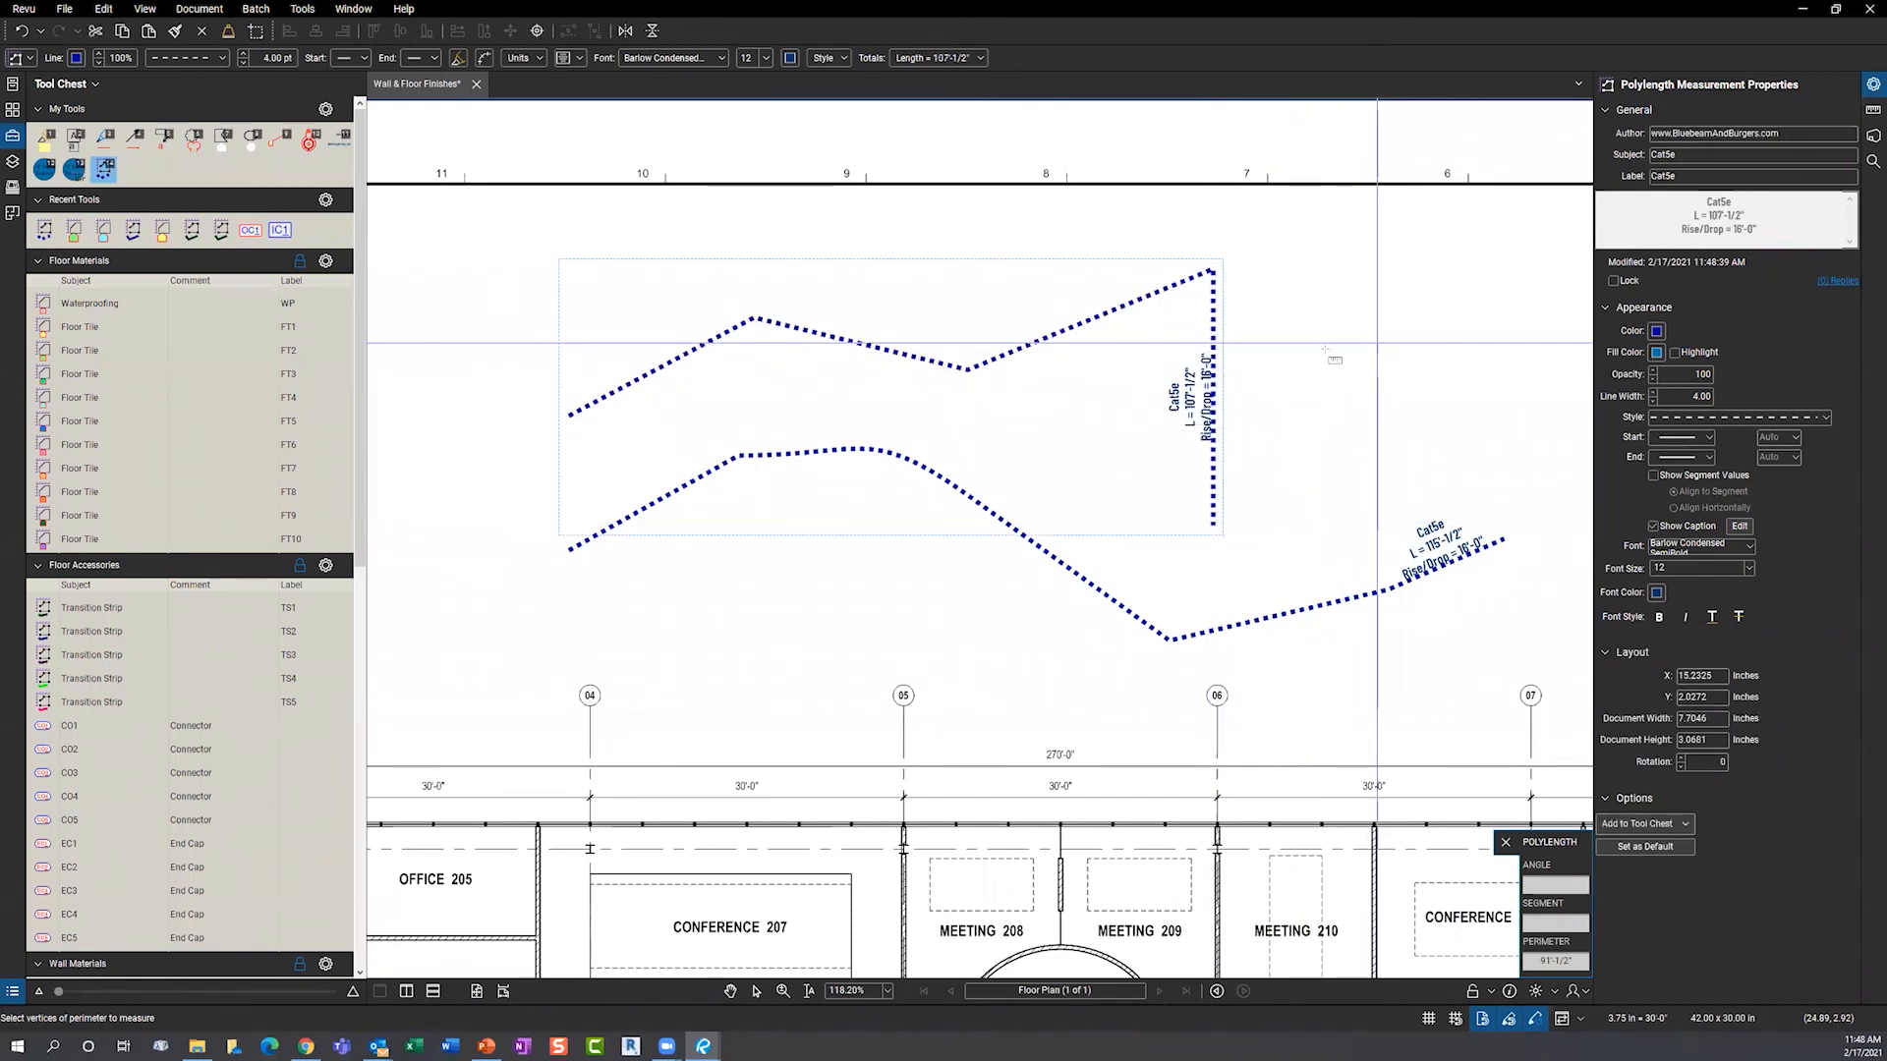
{"action": "key", "text": "Escape"}
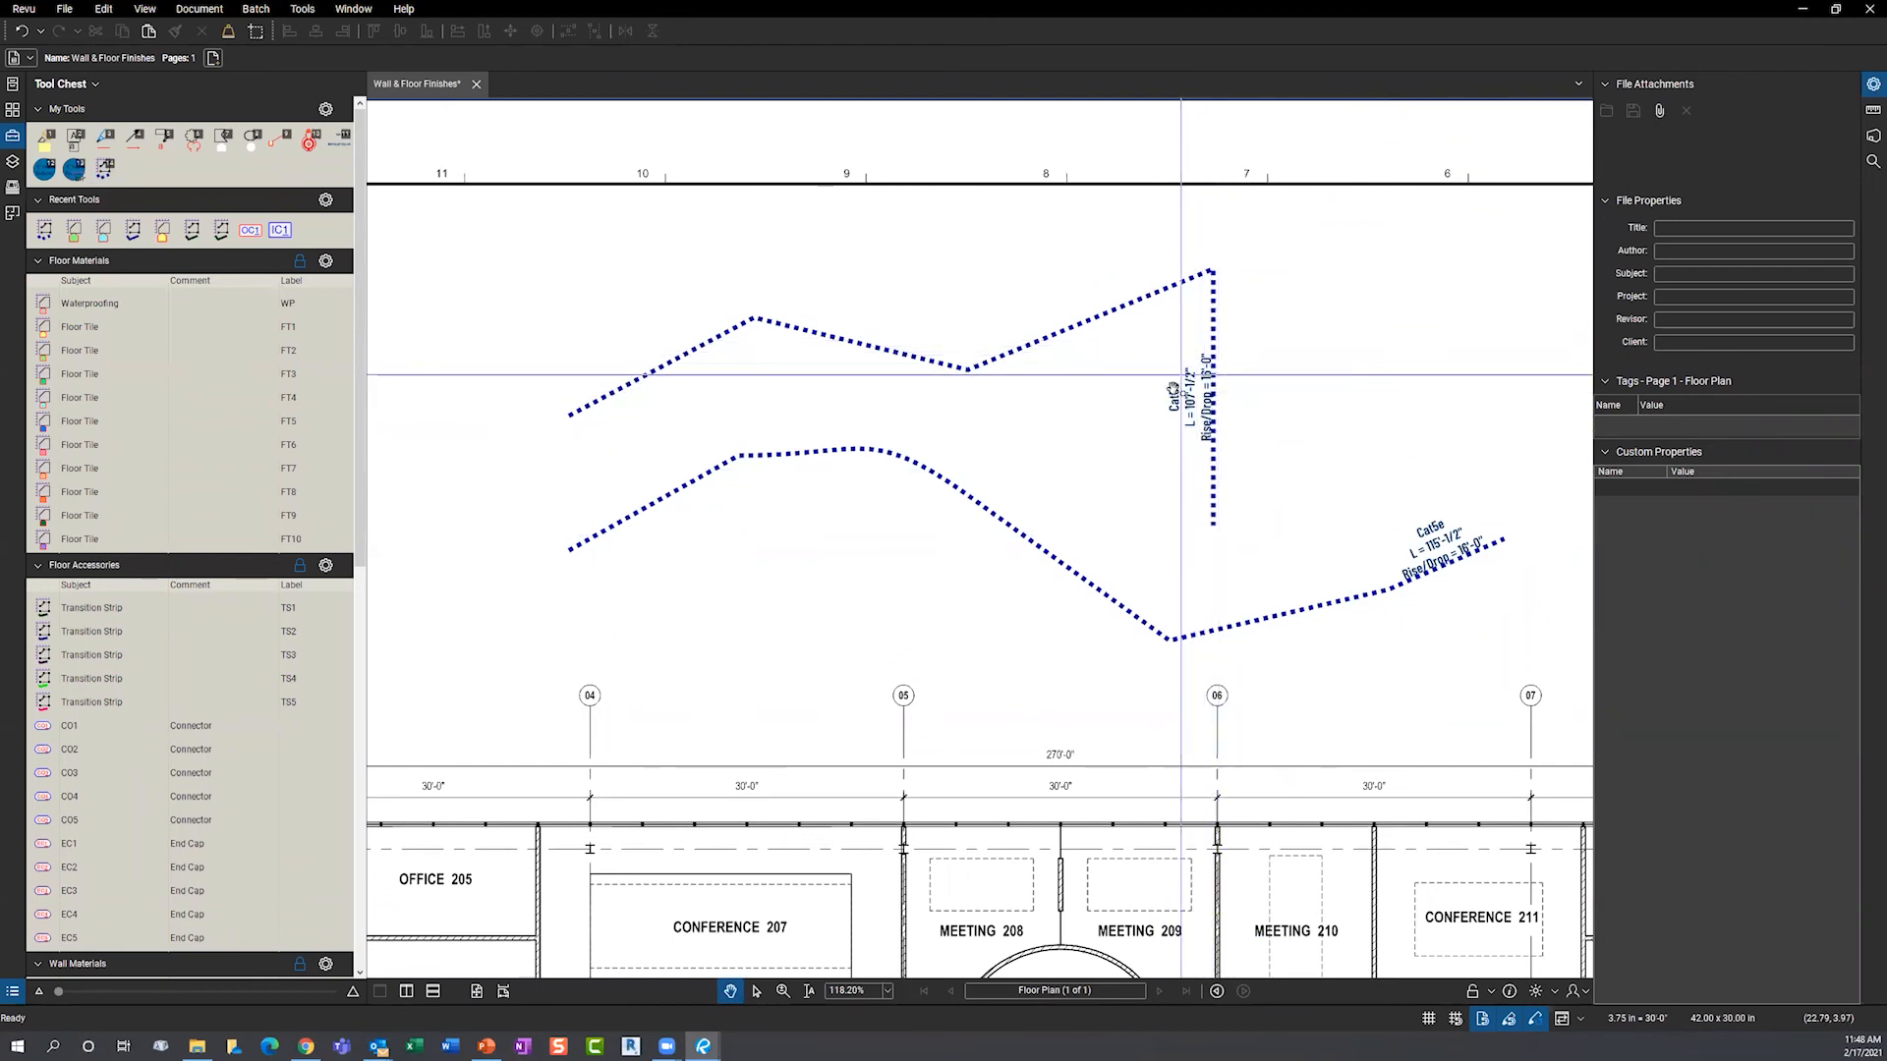
{"action": "left_click_drag", "start_coordinate": [761, 1004], "coordinate": [762, 607]}
- Select the original Cat5e run in the Markups List, then close the list
{"action": "left_click", "coordinate": [801, 454]}
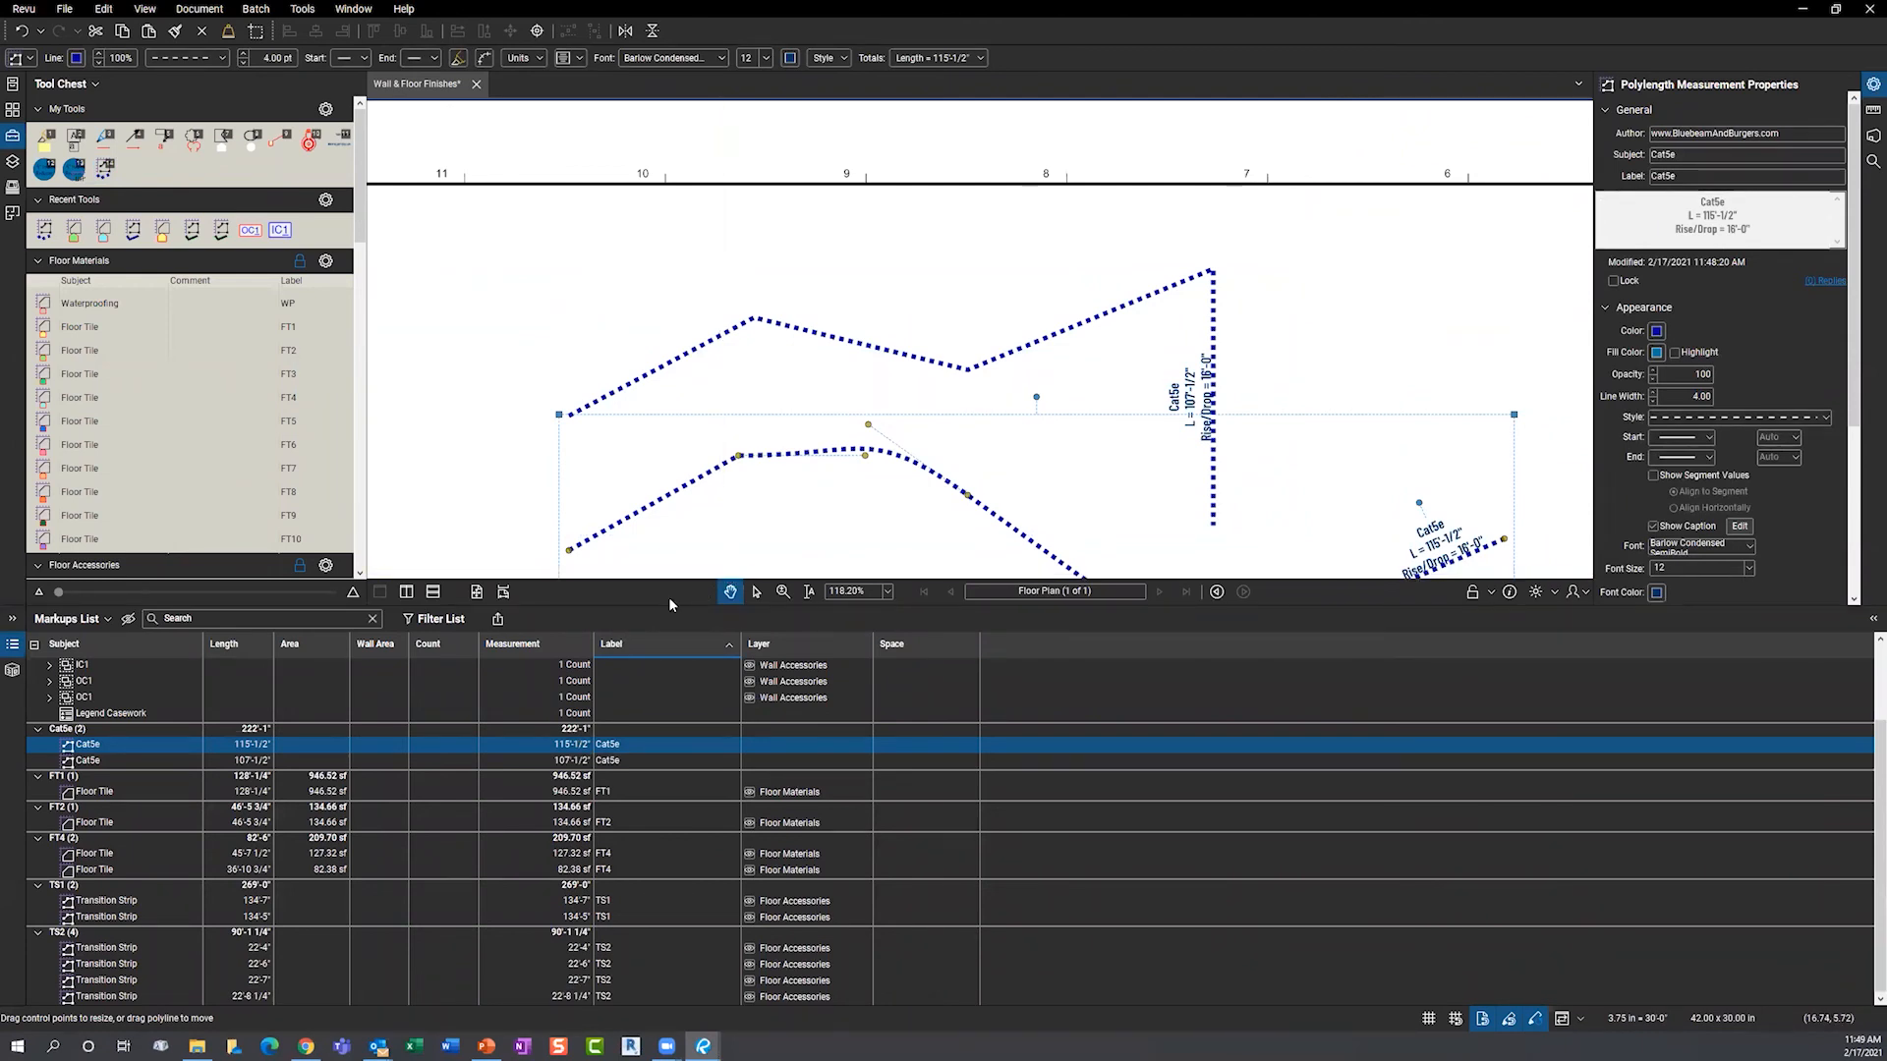
{"action": "key", "text": "alt+l"}
{"action": "key", "text": "Escape"}
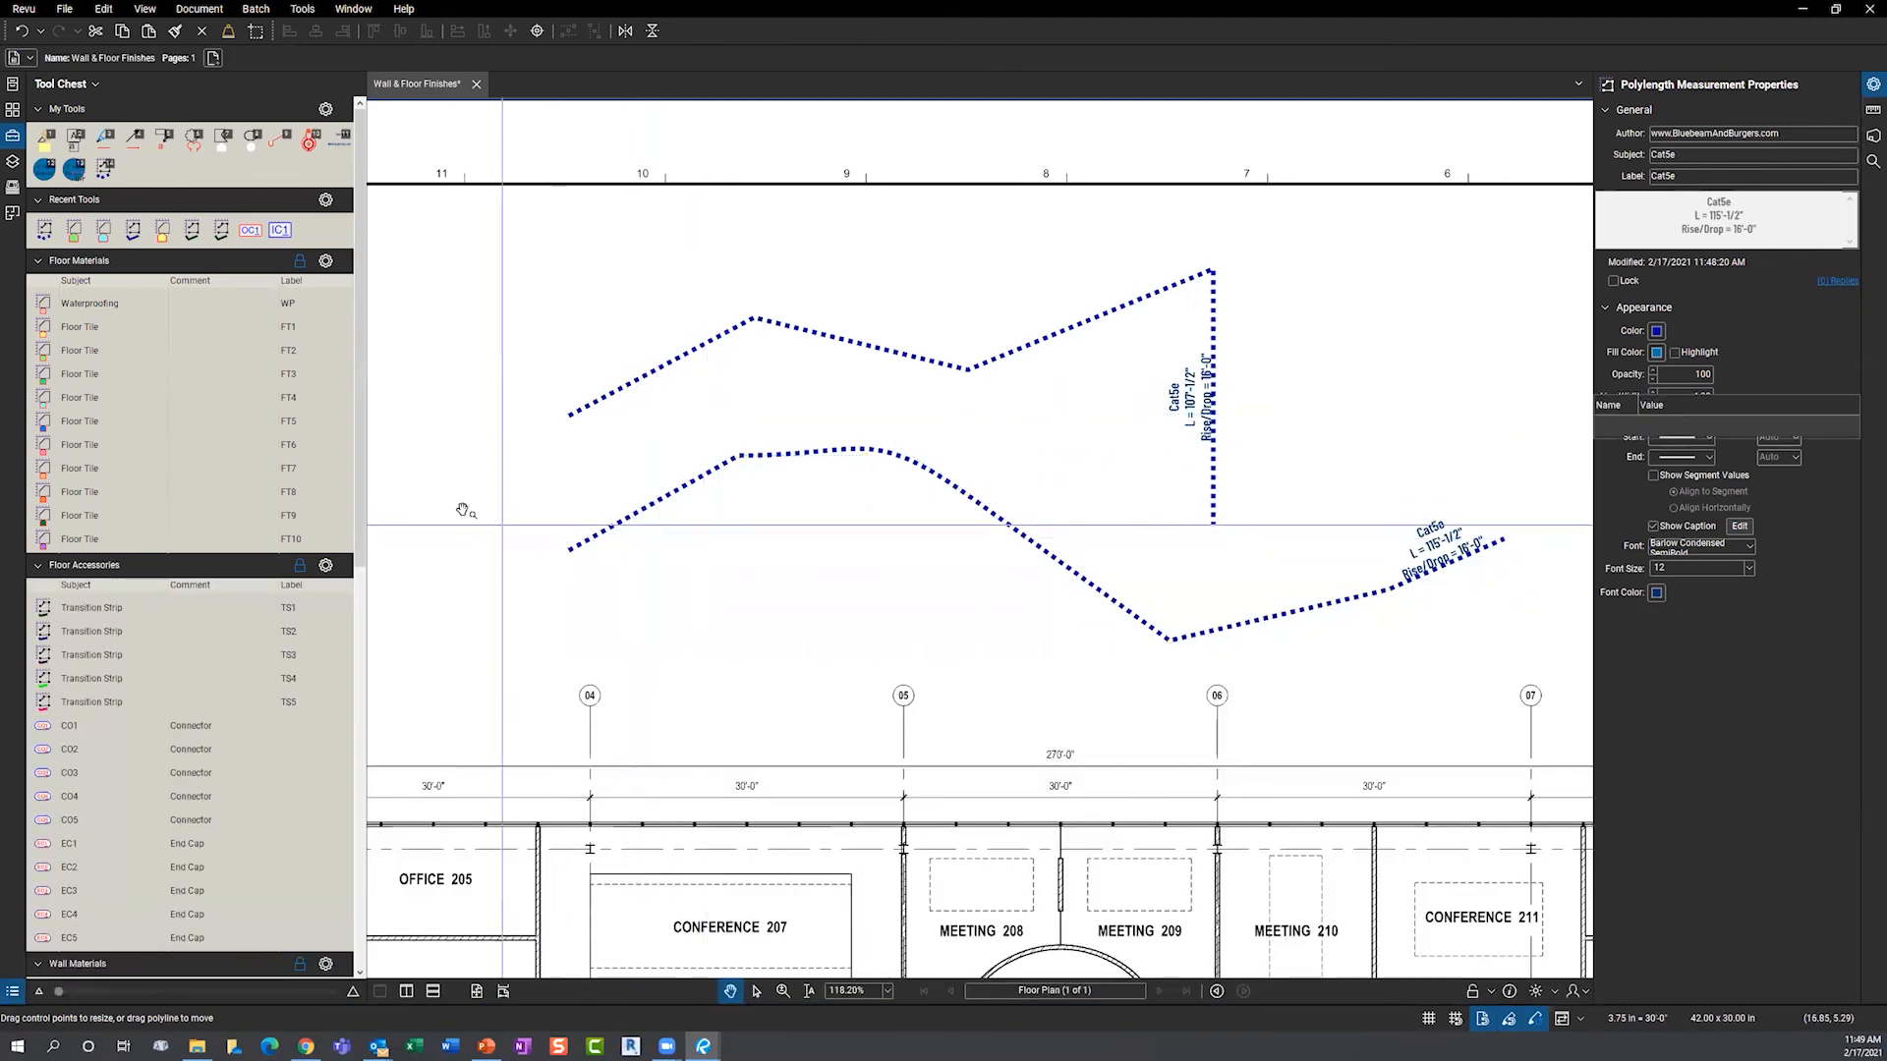
- Drag the Cat5e run's start point further left and return to the Floor Materials legend
{"action": "scroll", "coordinate": [473, 502], "scroll_direction": "down", "scroll_amount": 10}
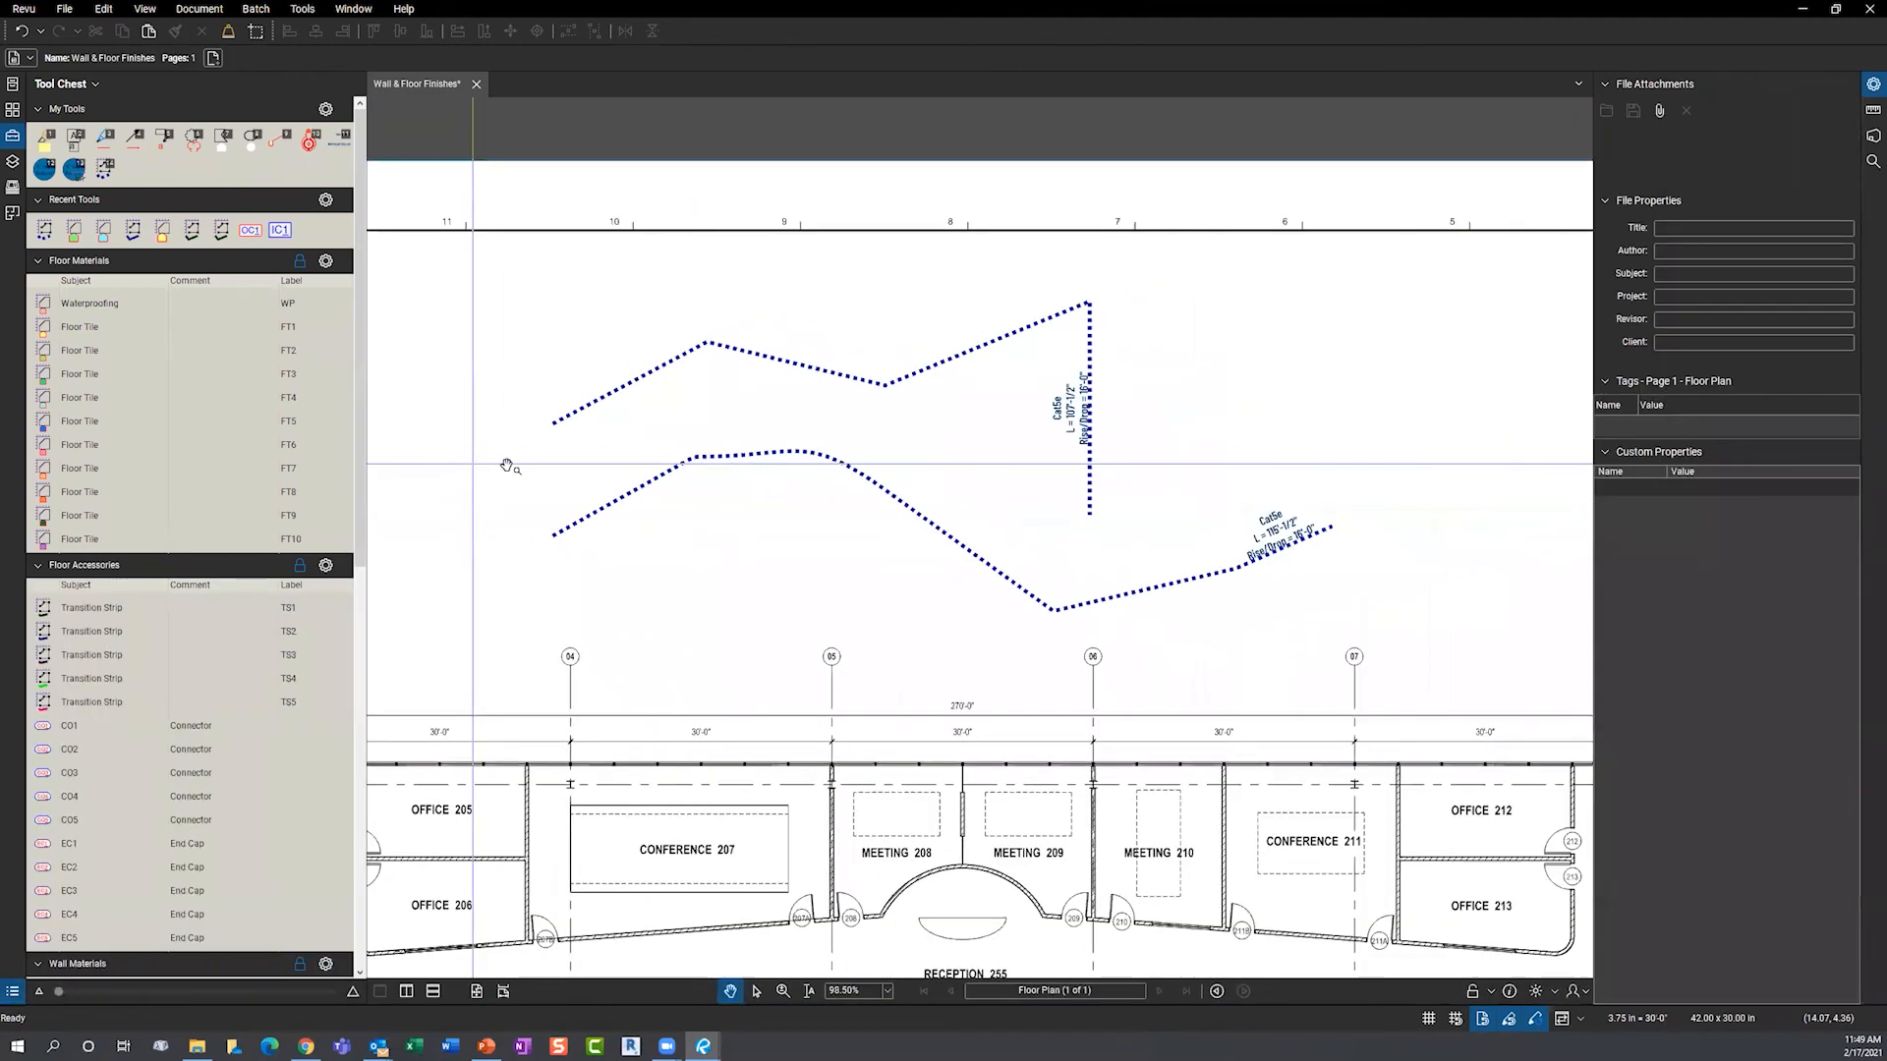
{"action": "left_click_drag", "start_coordinate": [771, 444], "coordinate": [776, 443]}
{"action": "left_click_drag", "start_coordinate": [495, 429], "coordinate": [829, 460]}
{"action": "key", "text": "Escape"}
{"action": "scroll", "coordinate": [596, 478], "scroll_direction": "up", "scroll_amount": 5}
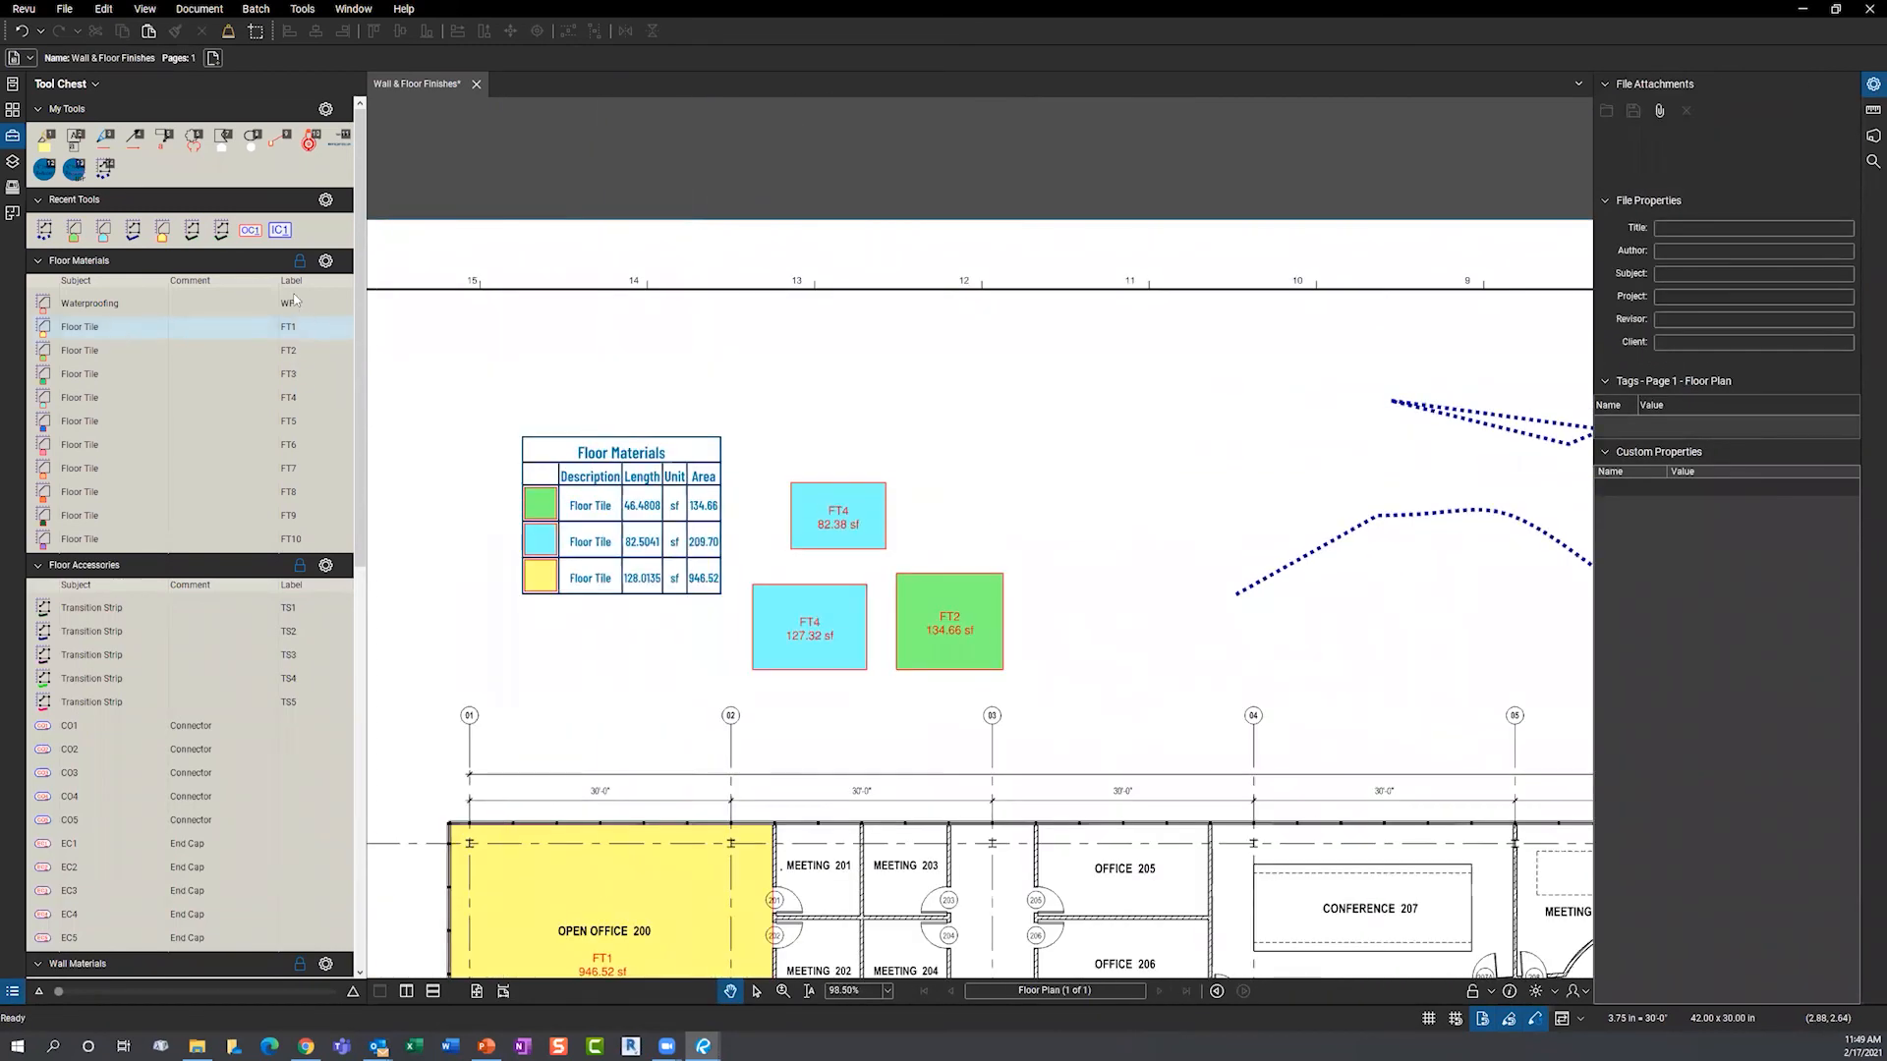
- Draw a 53.67 sf FT7 floor tile area above the legend using the Floor Materials tools
{"action": "left_click", "coordinate": [325, 261]}
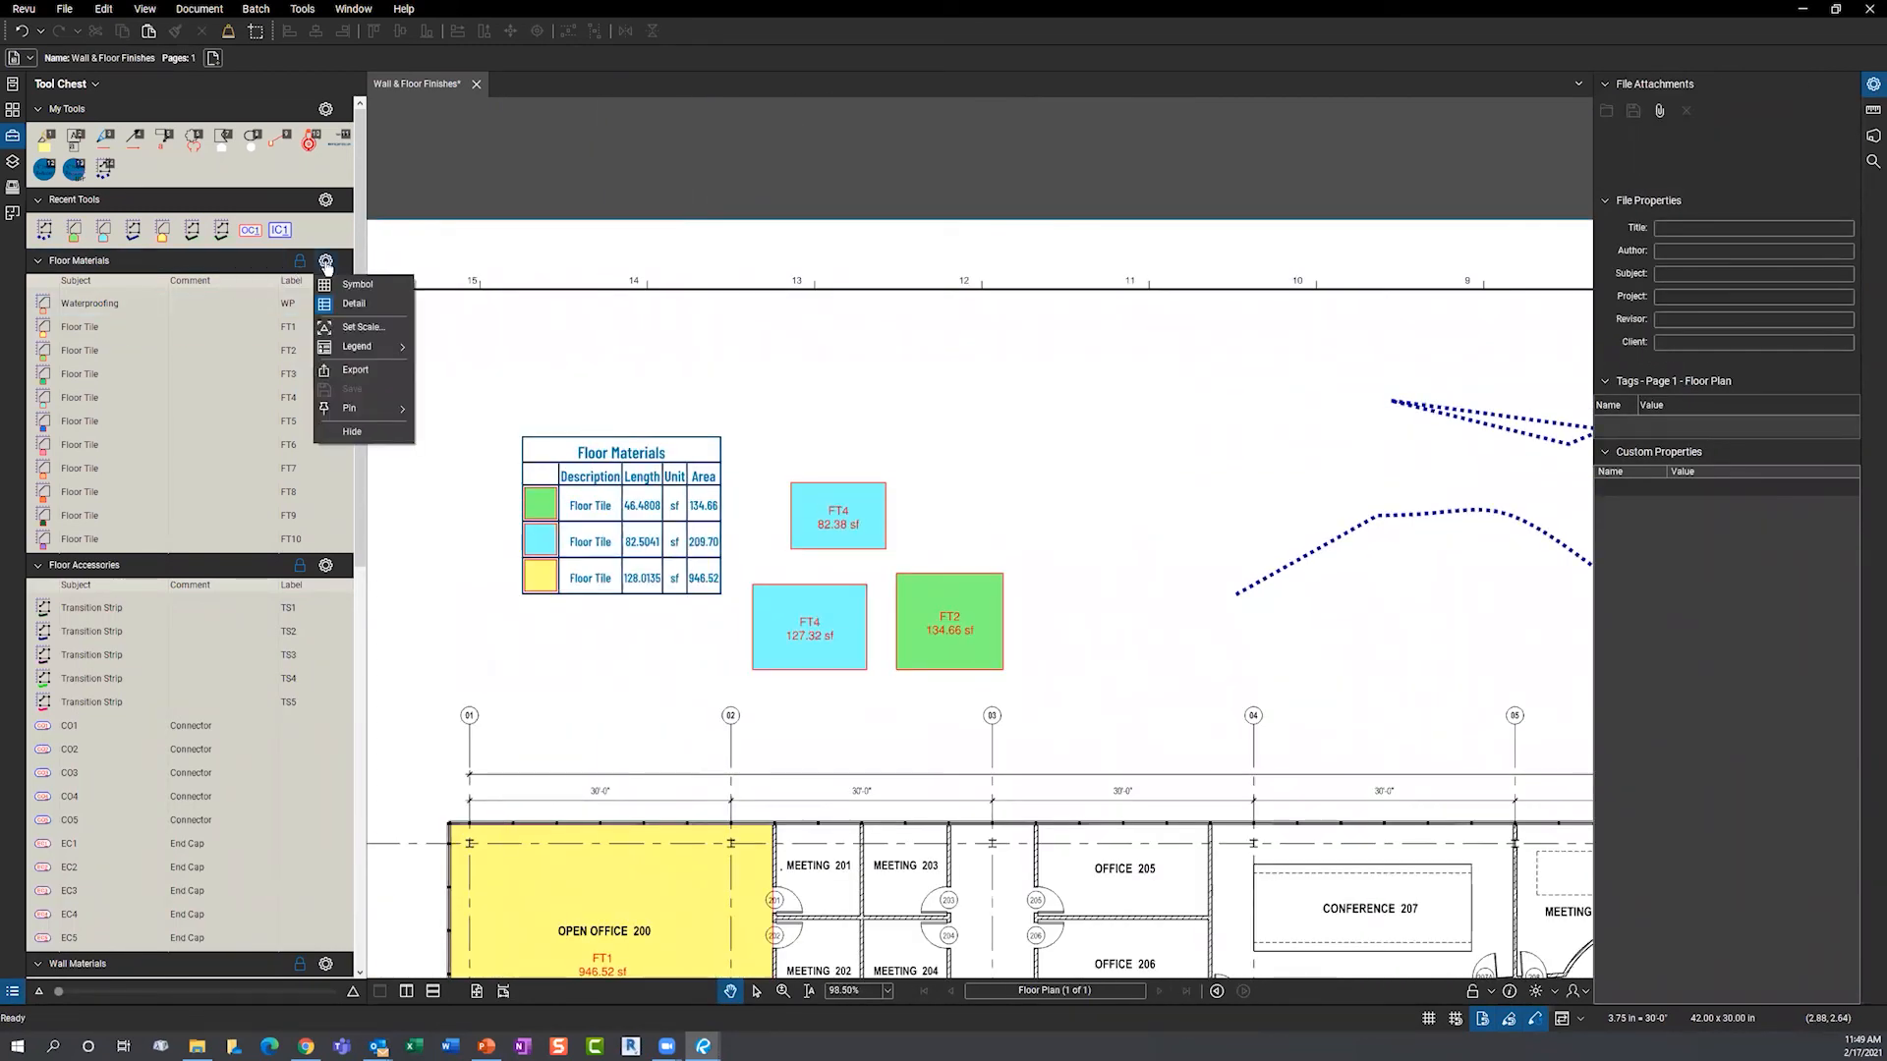
{"action": "mouse_move", "coordinate": [340, 348]}
{"action": "left_click", "coordinate": [89, 475]}
{"action": "left_click", "coordinate": [89, 472]}
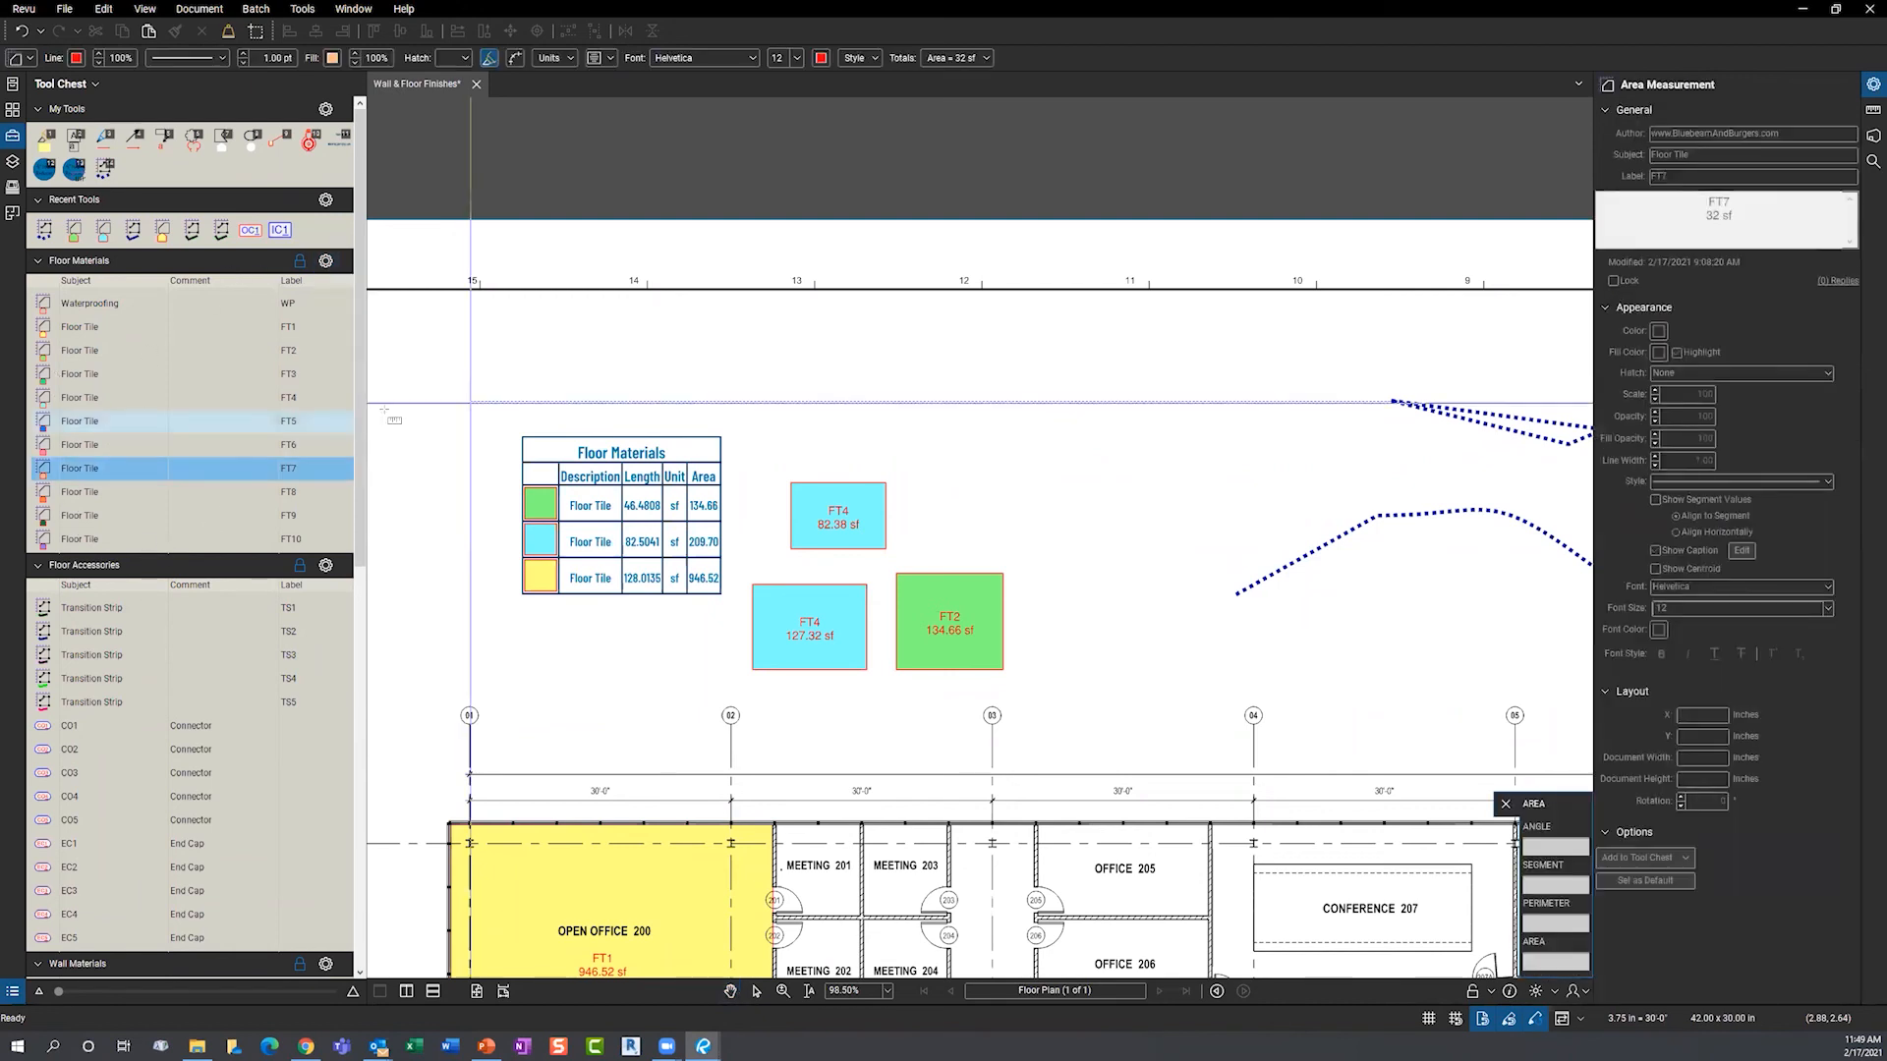
{"action": "double_click", "coordinate": [886, 425]}
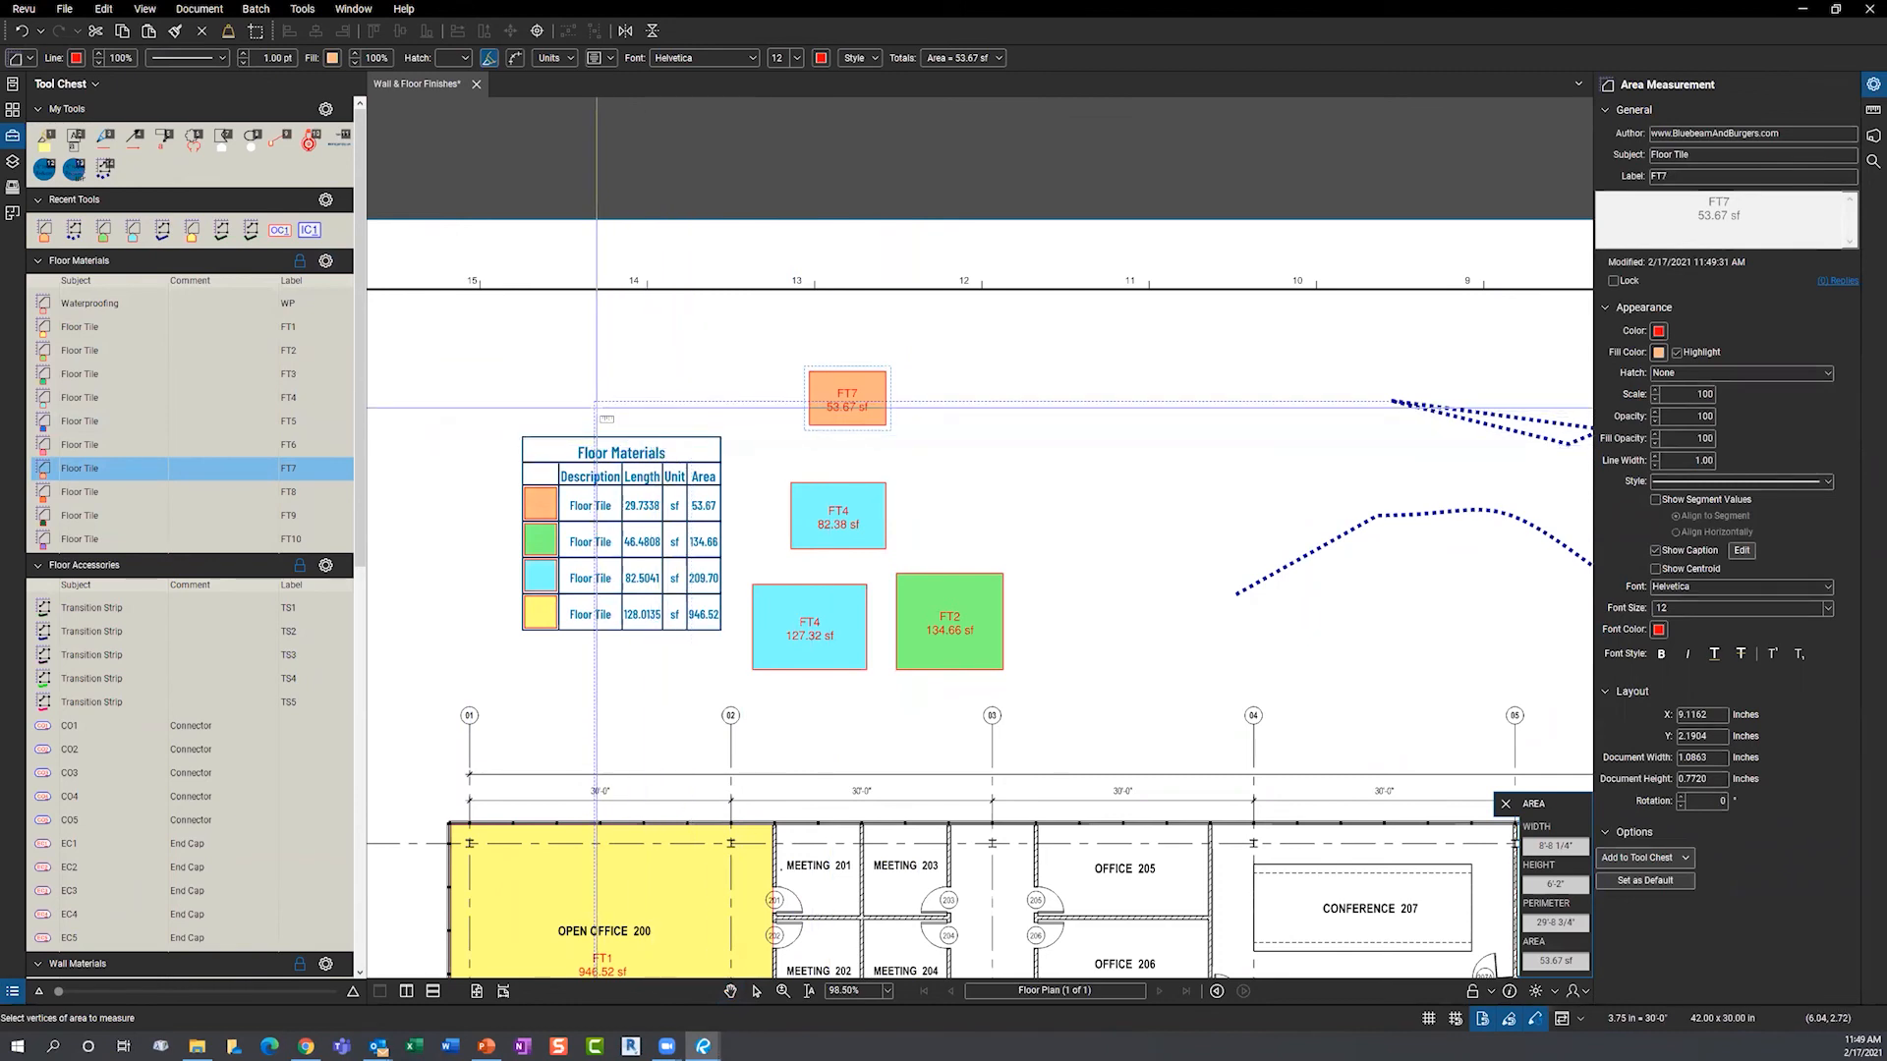
- Switch to PowerPoint and show the Thank You slide
{"action": "key", "text": "Escape"}
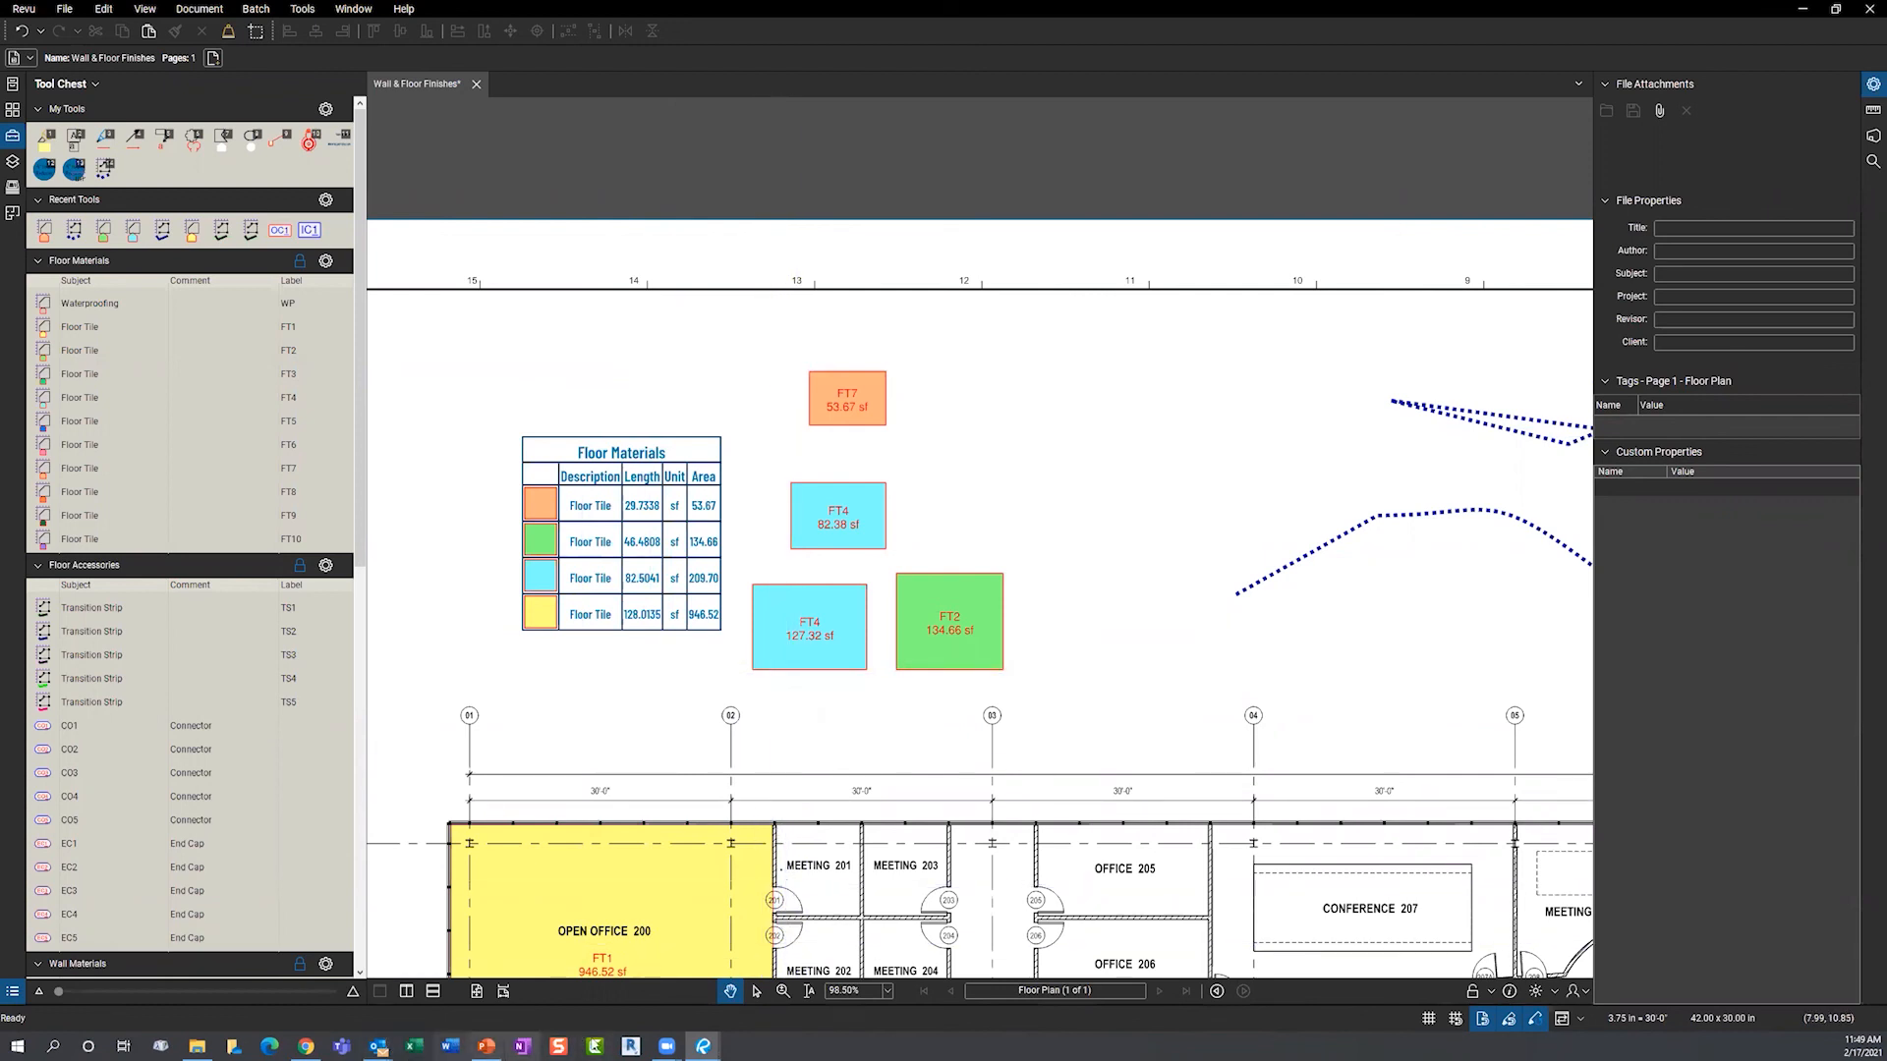
{"action": "left_click", "coordinate": [482, 1045]}
{"action": "left_click", "coordinate": [226, 570]}
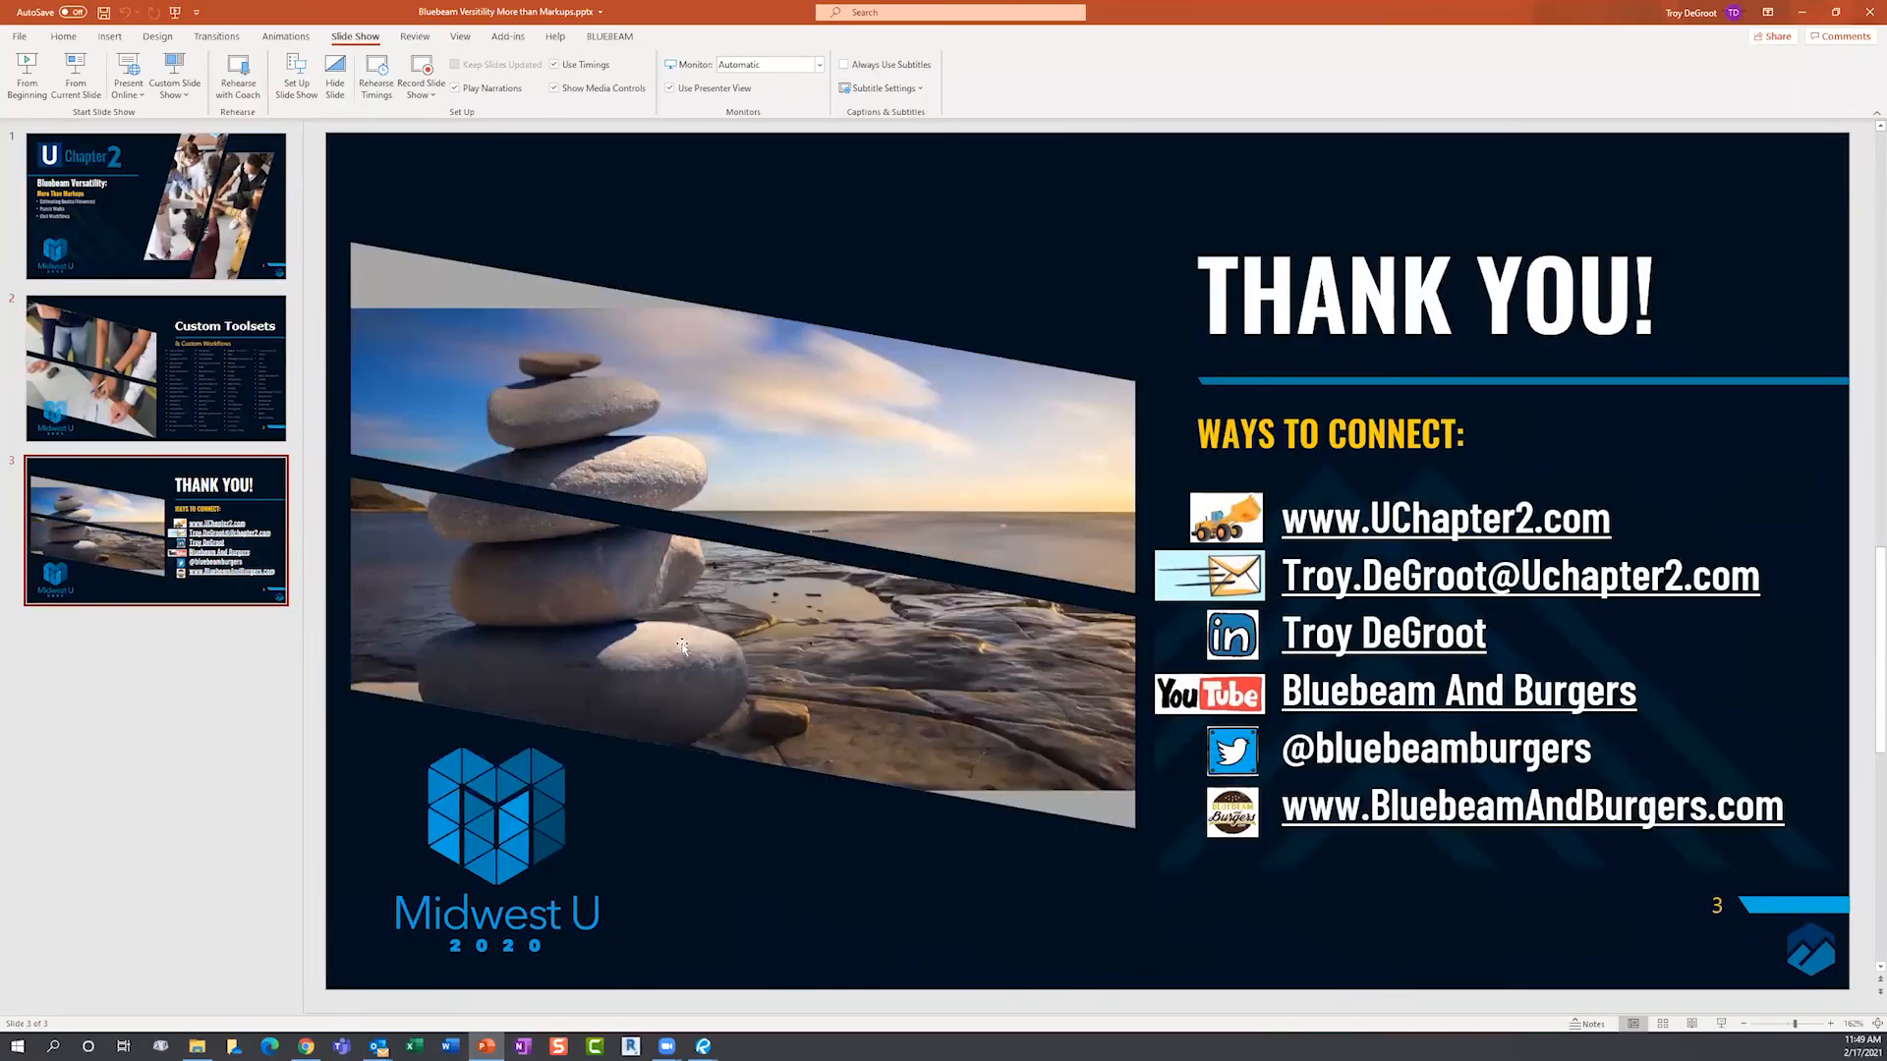